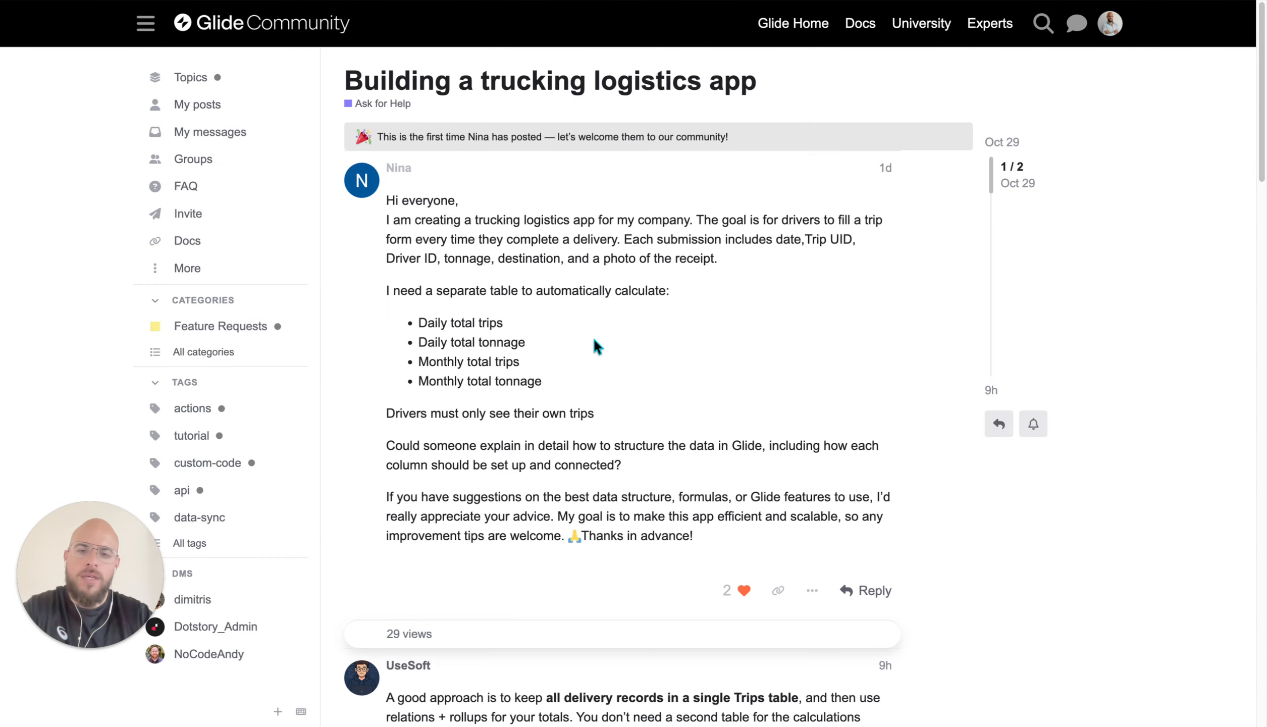
Read the forum post's requirements for the trip form, the daily and monthly totals, and the drivers' access to their own trips
{"action": "left_click", "coordinate": [387, 201]}
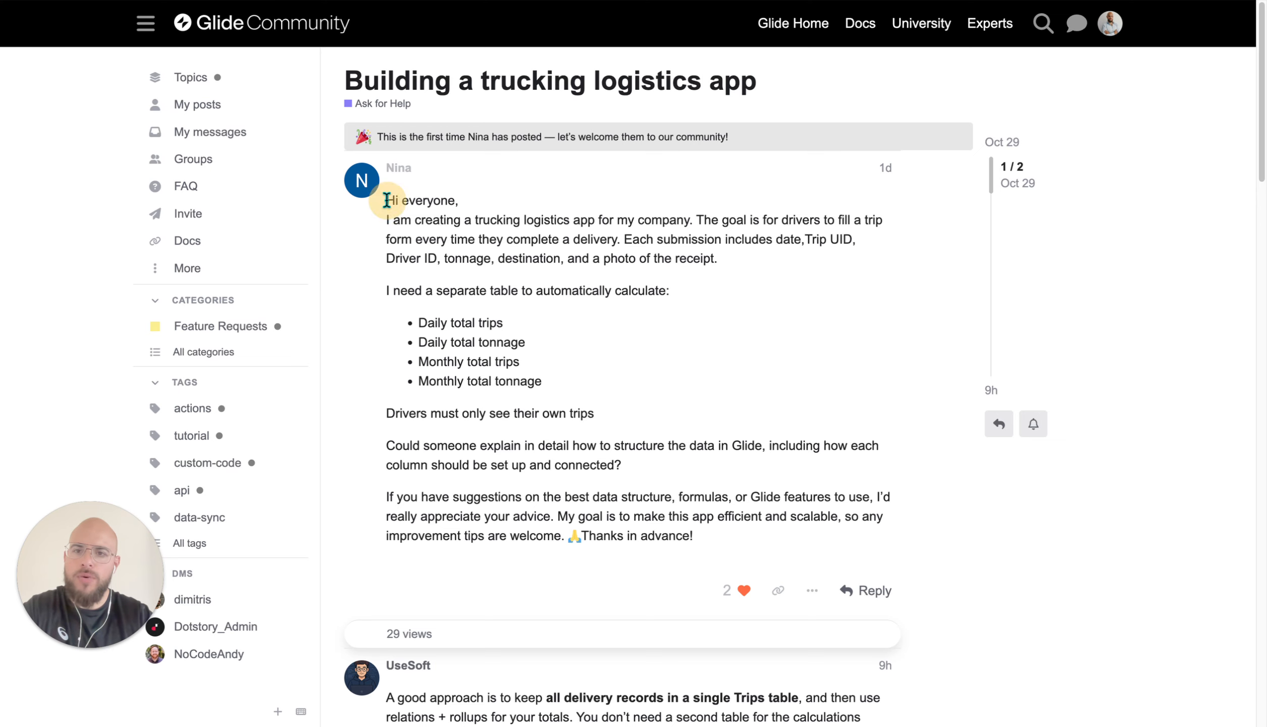
{"action": "left_click_drag", "start_coordinate": [386, 200], "coordinate": [641, 415]}
{"action": "left_click", "coordinate": [598, 416]}
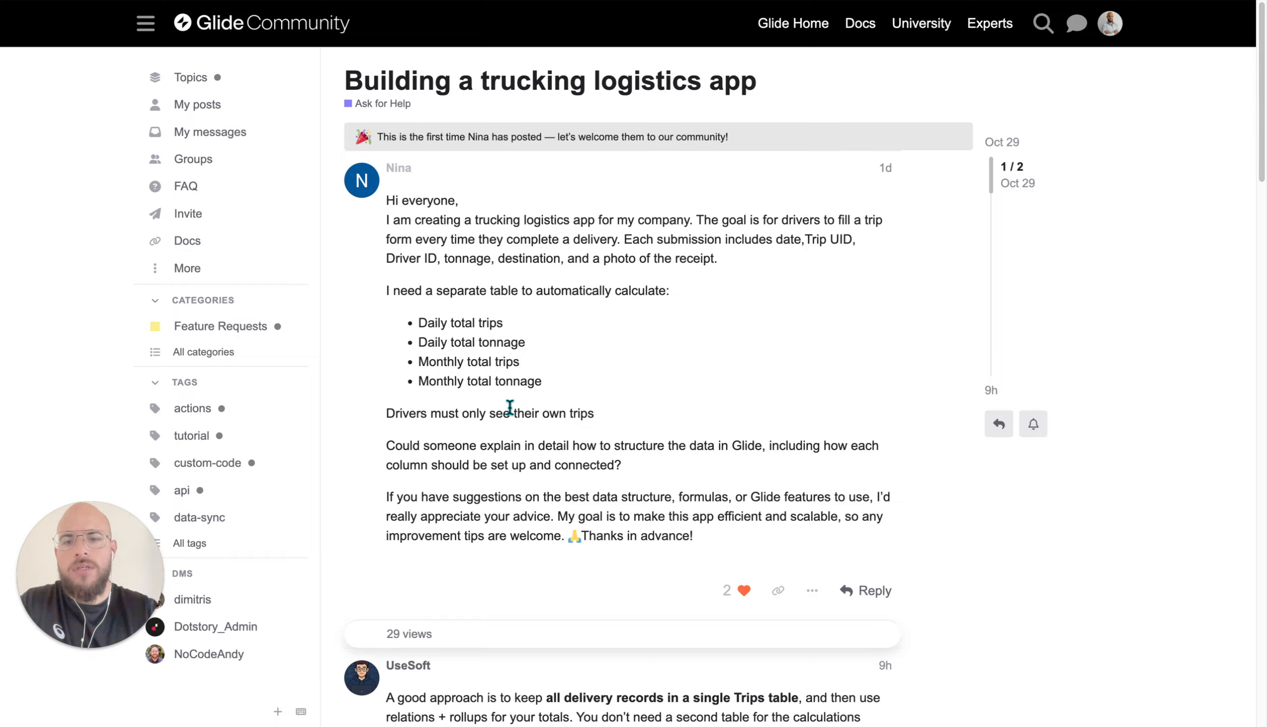
{"action": "left_click_drag", "start_coordinate": [428, 362], "coordinate": [520, 361]}
{"action": "double_click", "coordinate": [429, 322]}
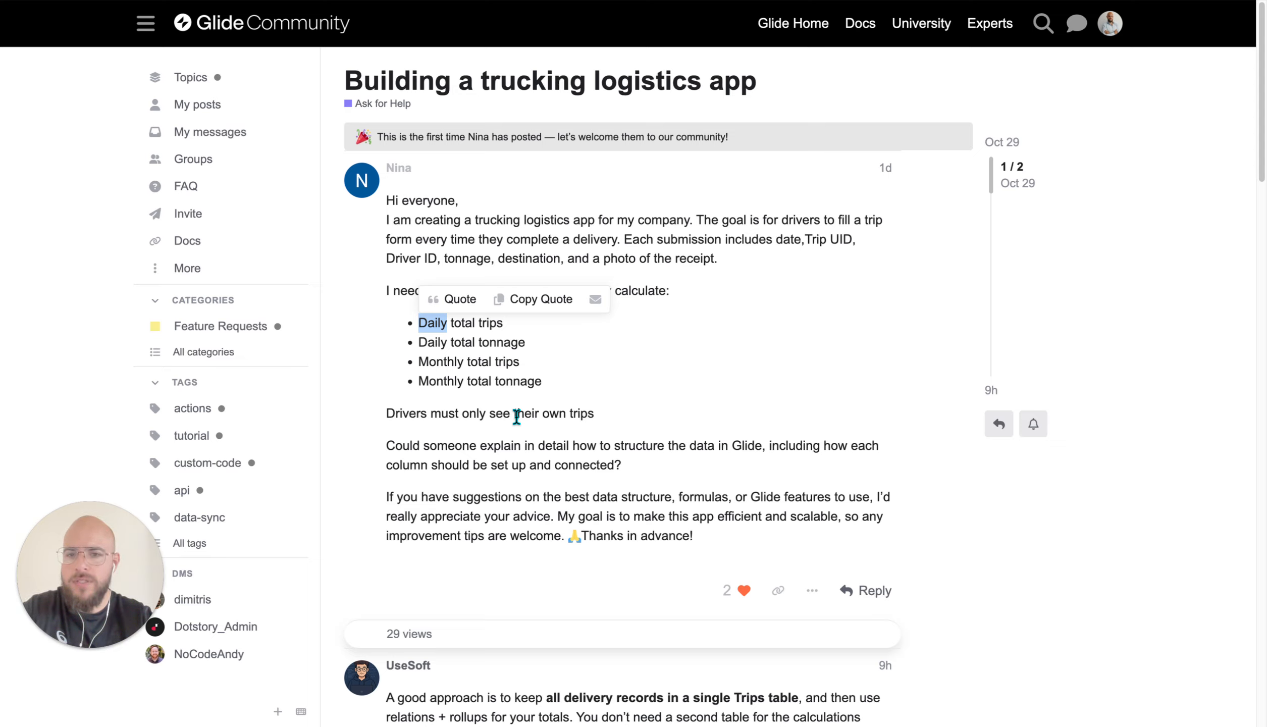
{"action": "left_click", "coordinate": [504, 386]}
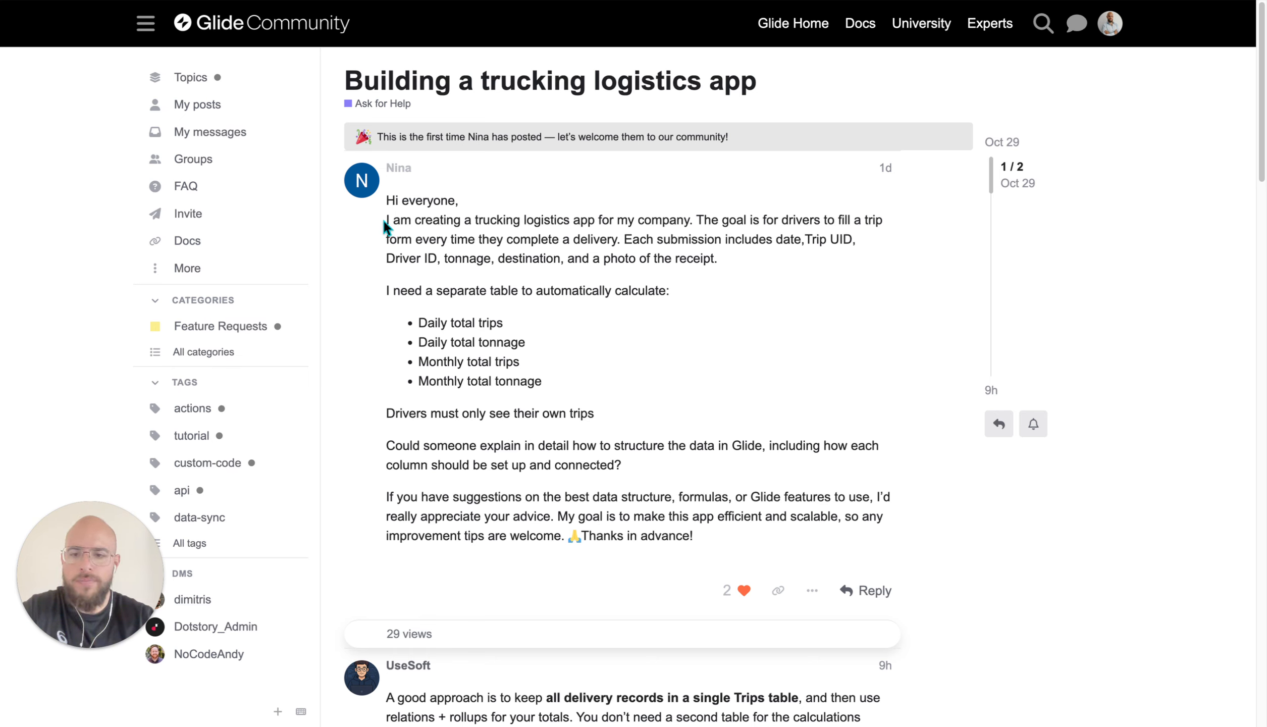
{"action": "left_click_drag", "start_coordinate": [383, 219], "coordinate": [741, 241]}
{"action": "left_click", "coordinate": [574, 212]}
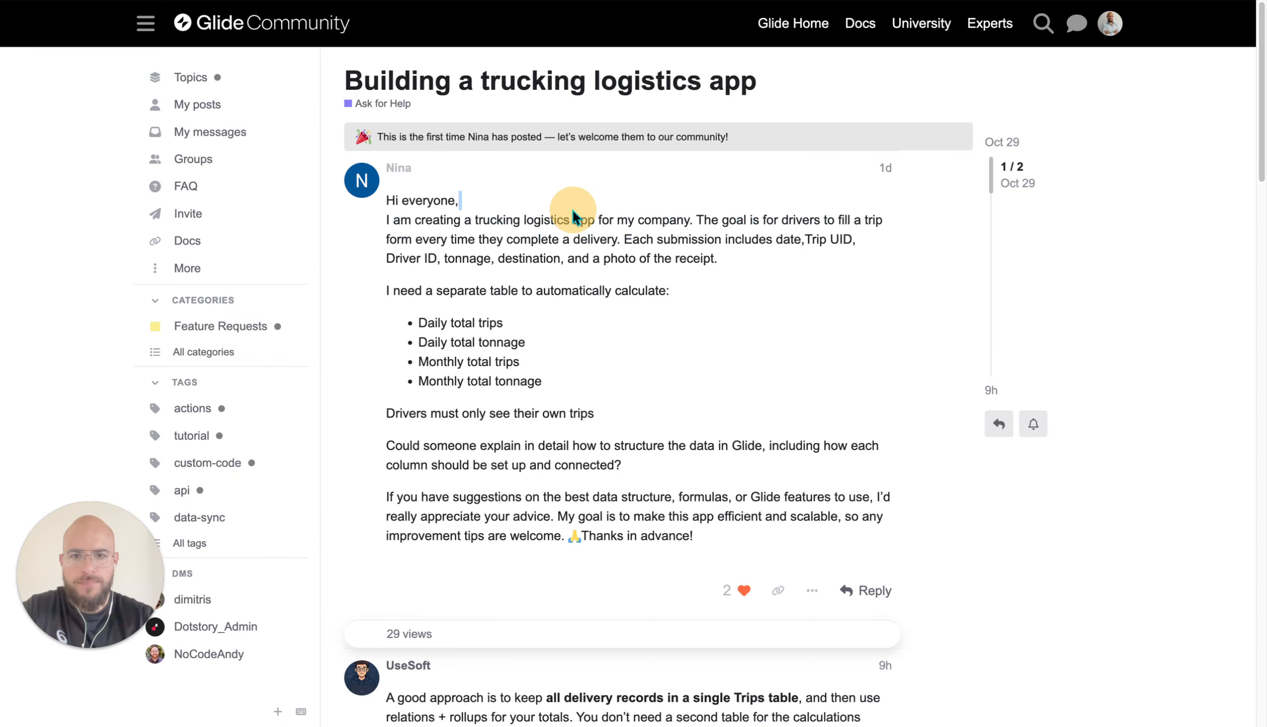
{"action": "left_click_drag", "start_coordinate": [413, 322], "coordinate": [632, 421]}
{"action": "left_click", "coordinate": [450, 353]}
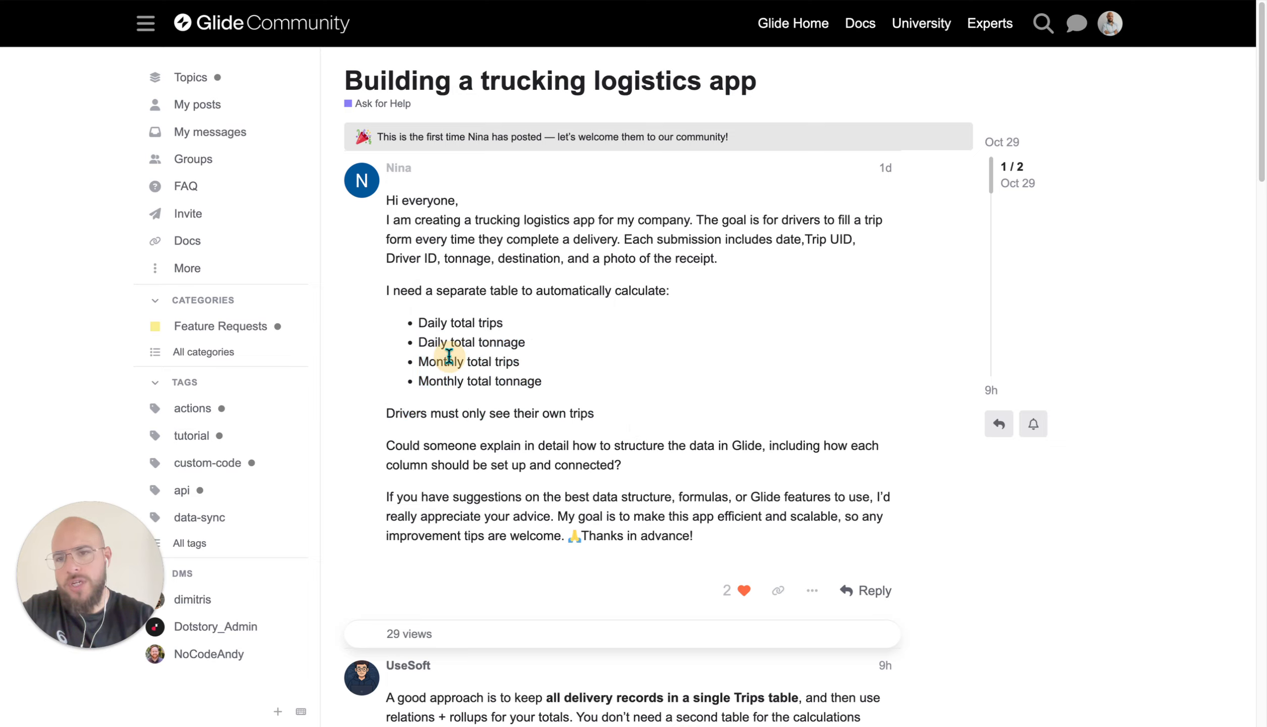
{"action": "left_click_drag", "start_coordinate": [384, 295], "coordinate": [735, 422]}
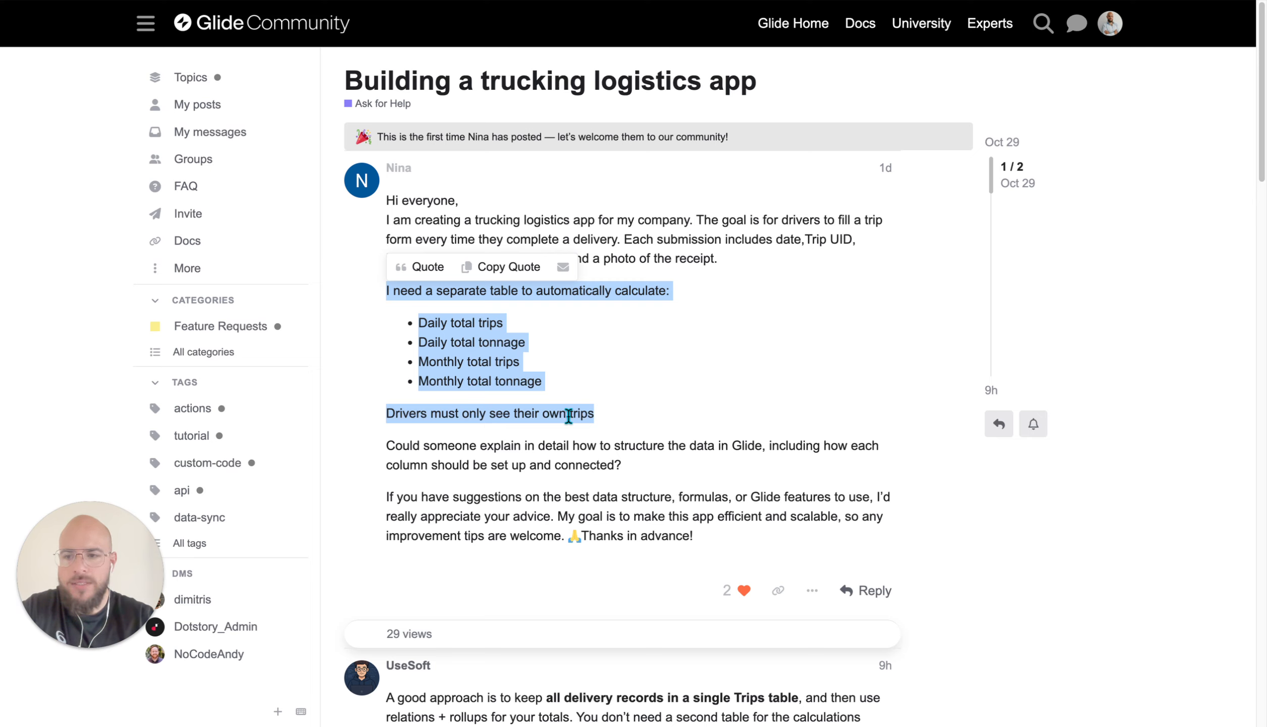
{"action": "left_click", "coordinate": [714, 230]}
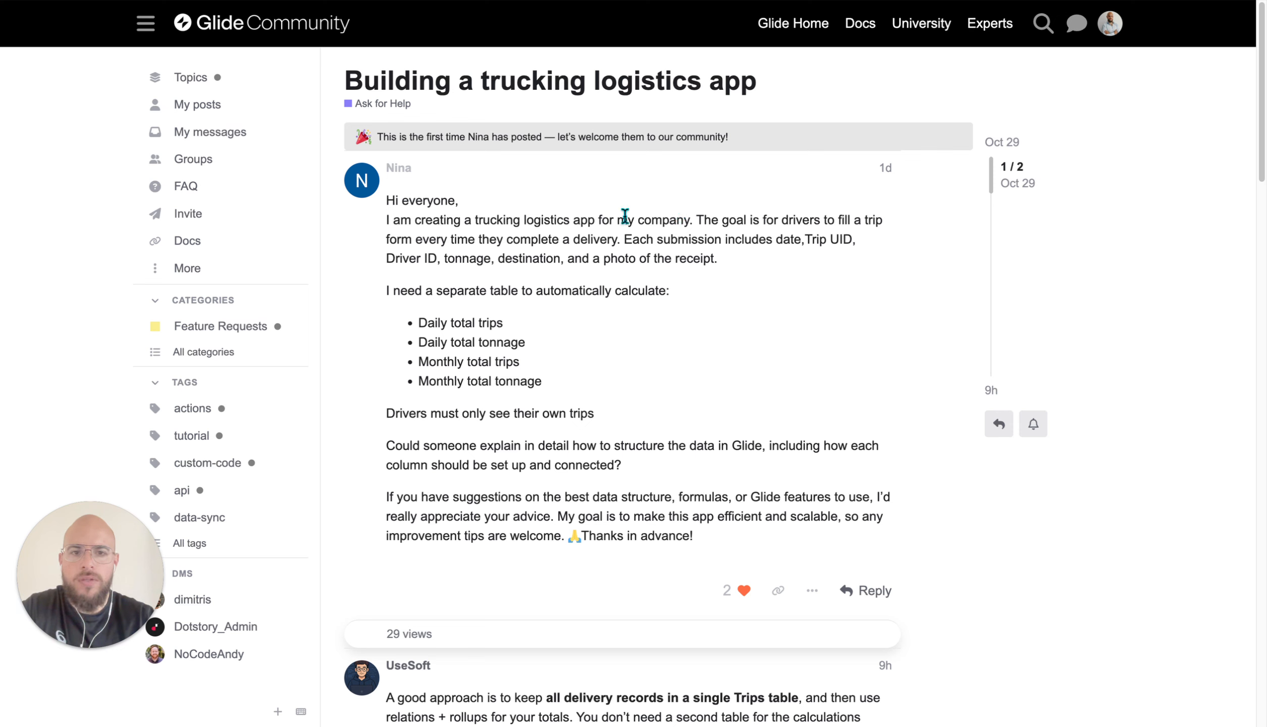
Copy the post's paragraph describing the trucking logistics app and what each trip submission includes
{"action": "left_click_drag", "start_coordinate": [384, 220], "coordinate": [724, 251]}
{"action": "key", "text": "ctrl+c"}
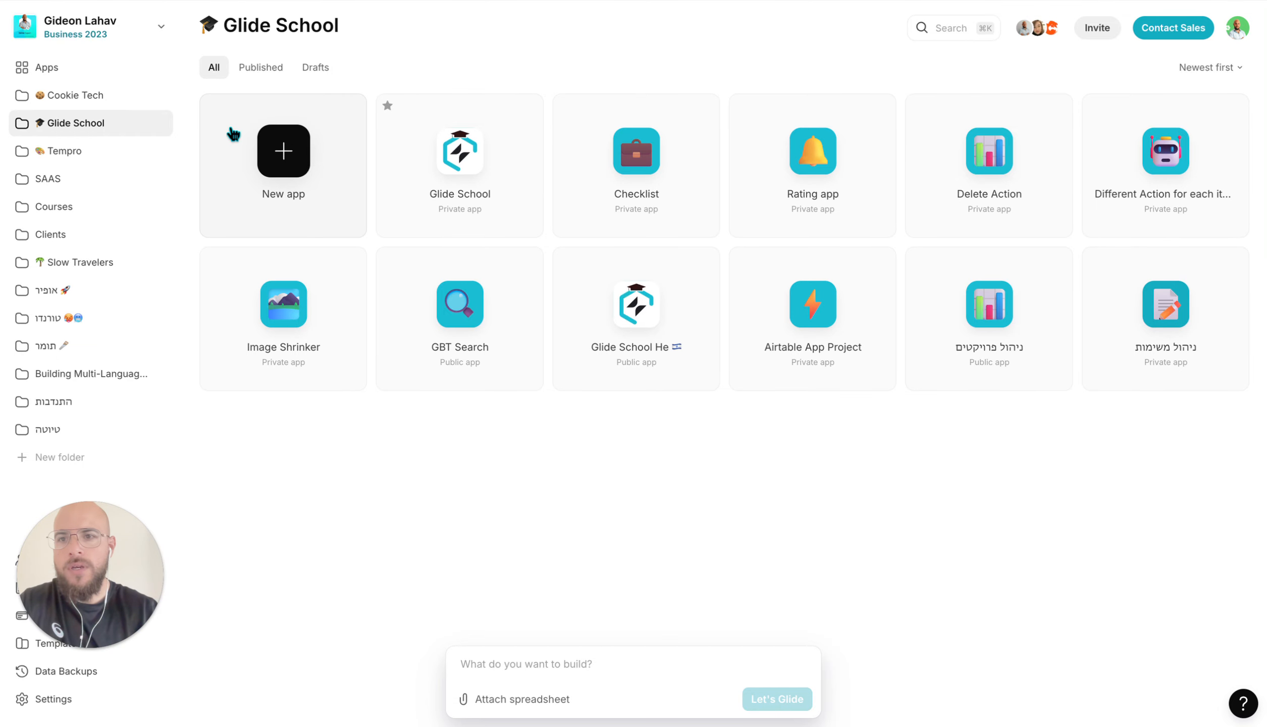
Switch to Glide and create a new app from the Blank template in the Glide School folder
{"action": "left_click", "coordinate": [296, 164]}
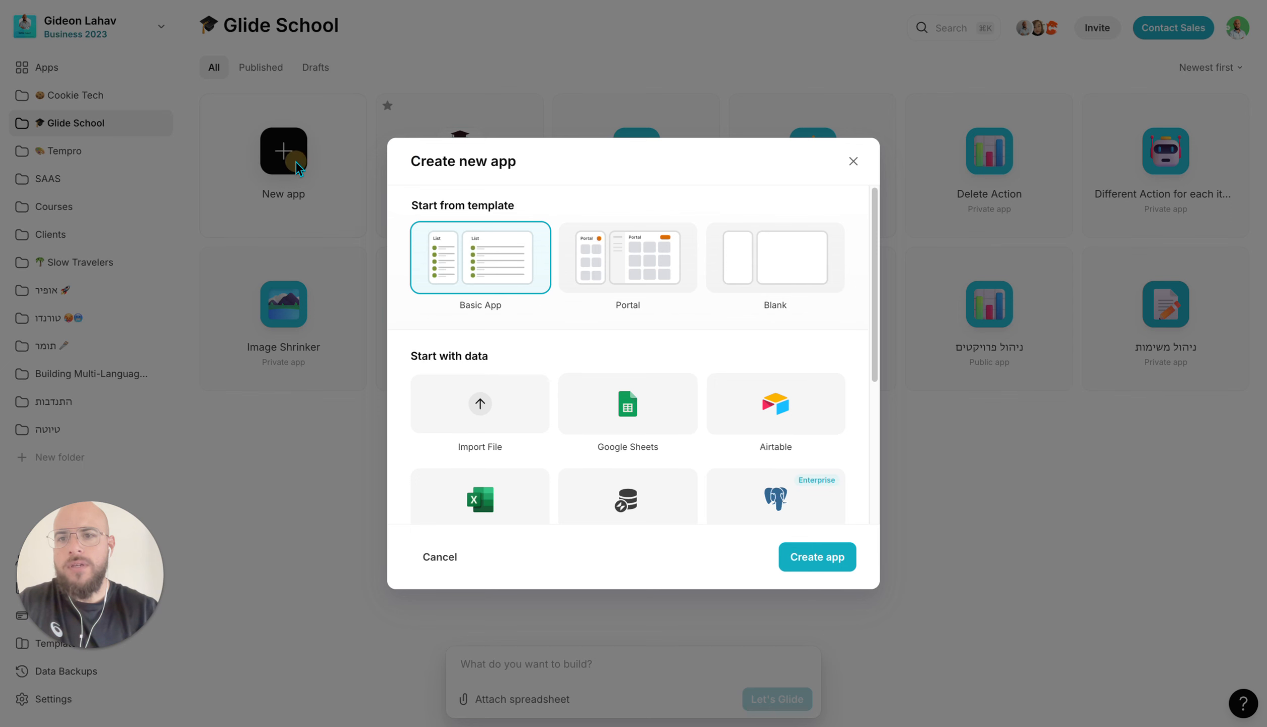
{"action": "left_click", "coordinate": [717, 250]}
{"action": "left_click", "coordinate": [829, 563]}
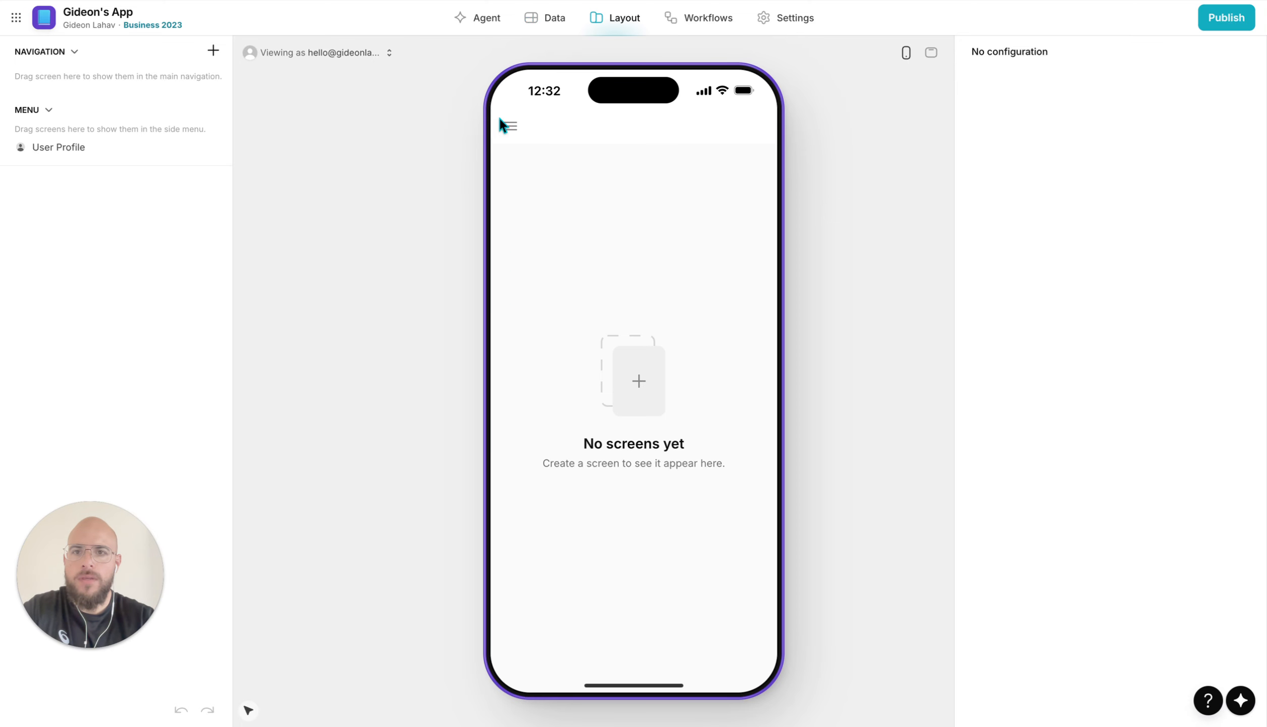
Paste the copied app description into the agent's prompt, starting a new paragraph at "Each submission includes"
{"action": "left_click", "coordinate": [482, 19]}
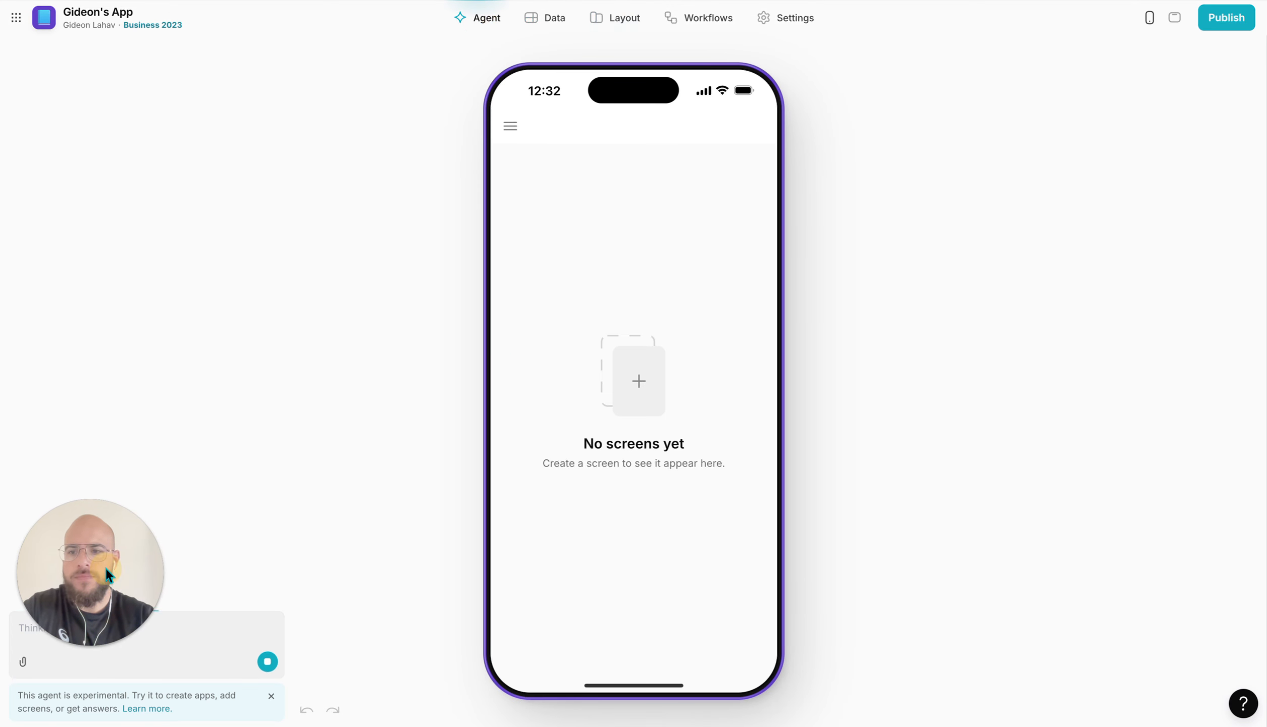
{"action": "left_click_drag", "start_coordinate": [105, 567], "coordinate": [1105, 416]}
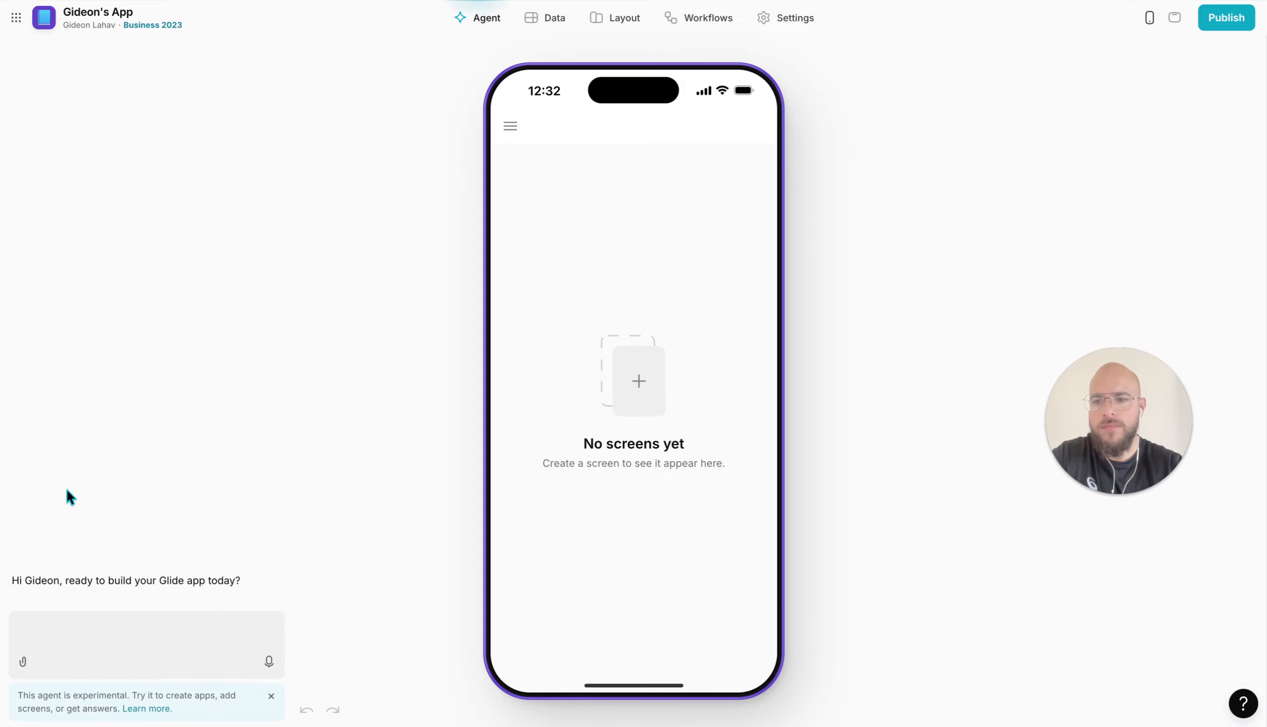
{"action": "left_click", "coordinate": [127, 644]}
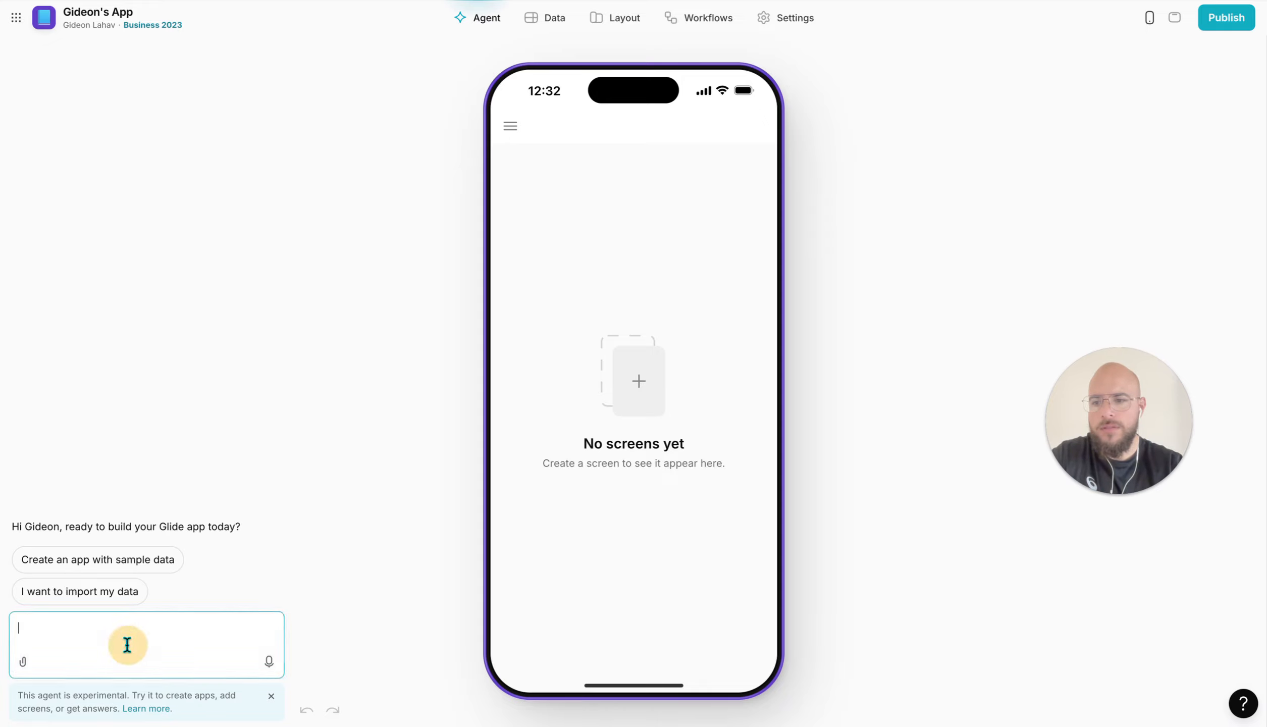
{"action": "key", "text": "ctrl+v"}
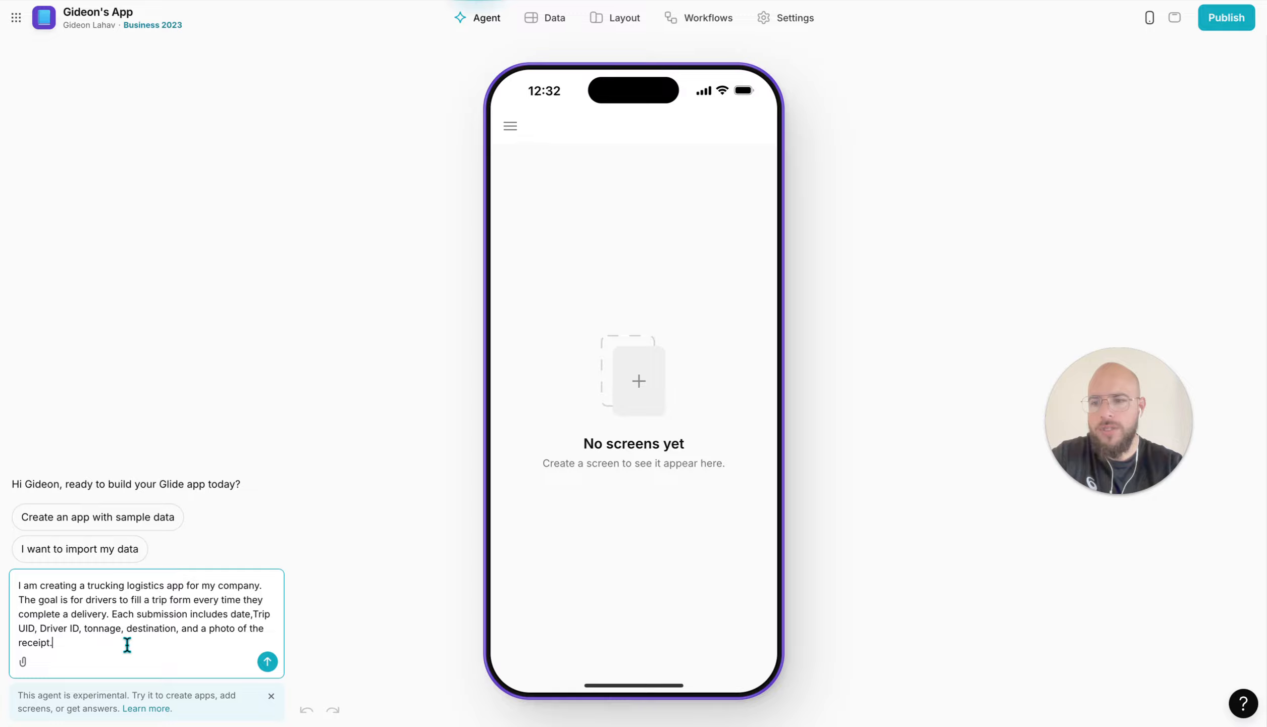
{"action": "left_click", "coordinate": [111, 615]}
{"action": "key", "text": "shift+Return"}
{"action": "key", "text": "shift+Return"}
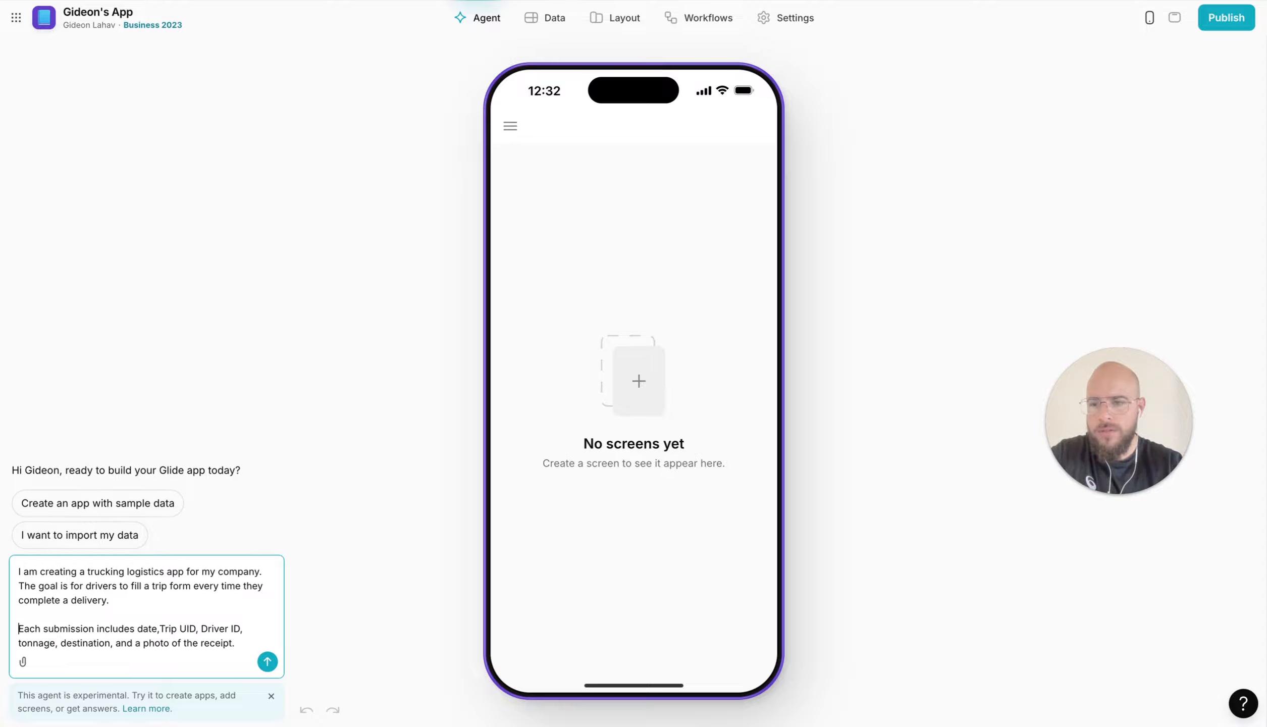
Add a closing paragraph to the agent prompt reading "Also create driver table"
{"action": "left_click", "coordinate": [242, 643]}
{"action": "key", "text": "shift+Return"}
{"action": "key", "text": "shift+Return"}
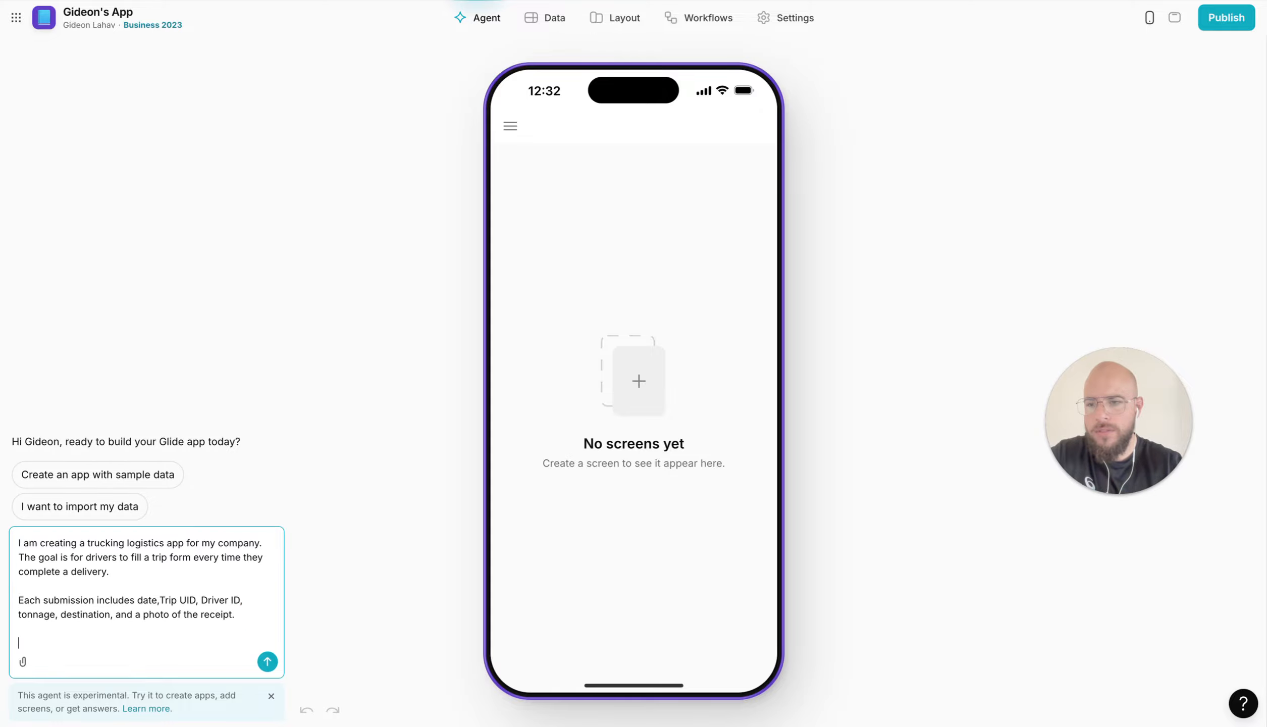
{"action": "type", "text": "Also "}
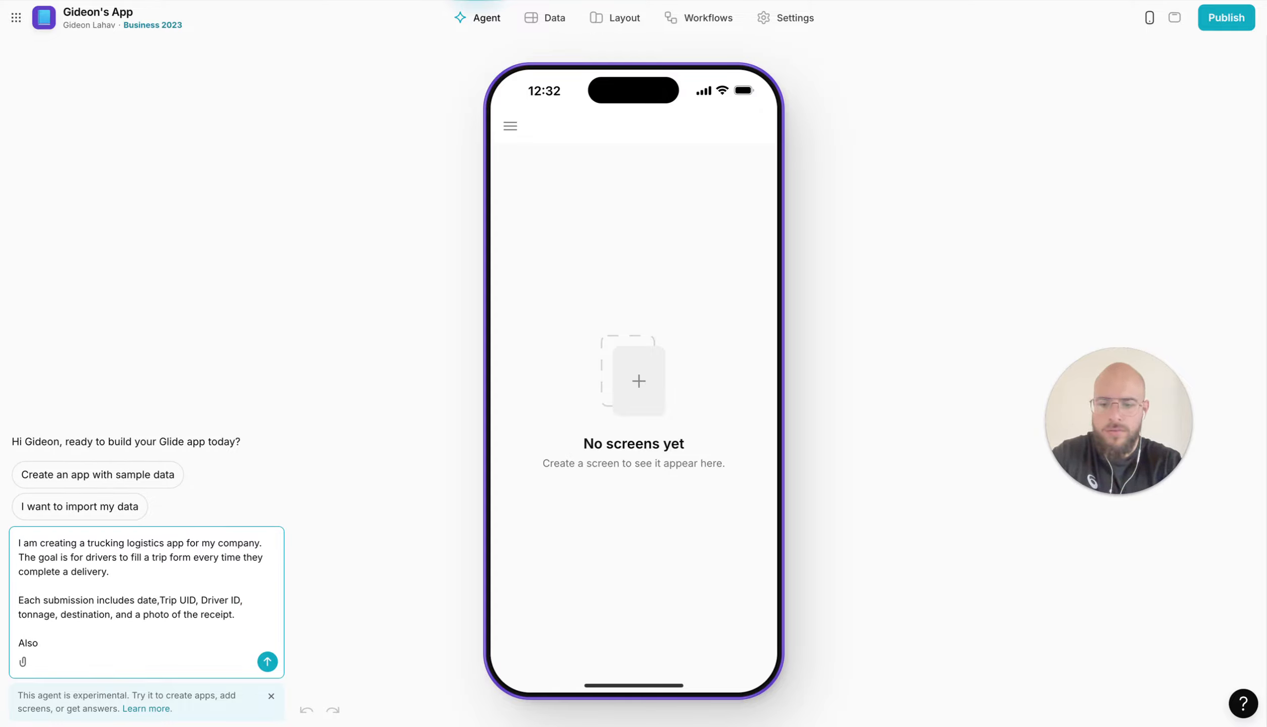
{"action": "type", "text": "cewte driver table"}
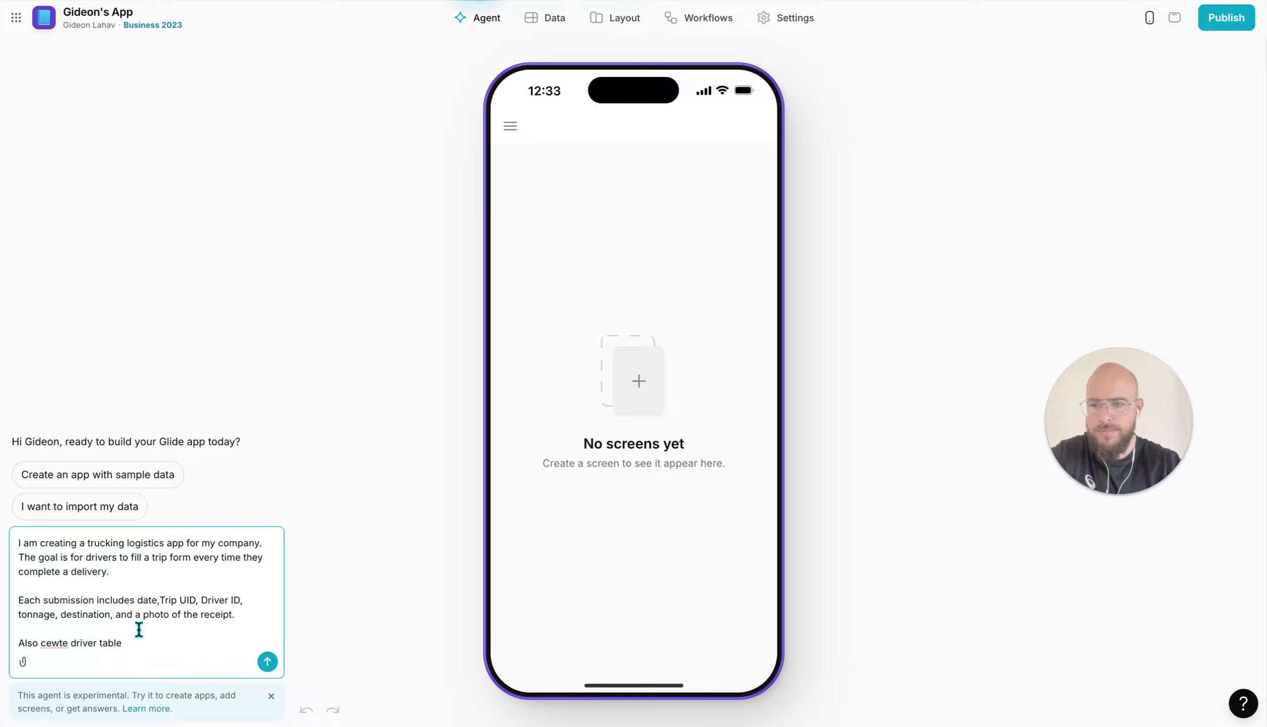
{"action": "left_click", "coordinate": [58, 641]}
{"action": "key", "text": "BackSpace"}
{"action": "key", "text": "BackSpace"}
{"action": "type", "text": "rea"}
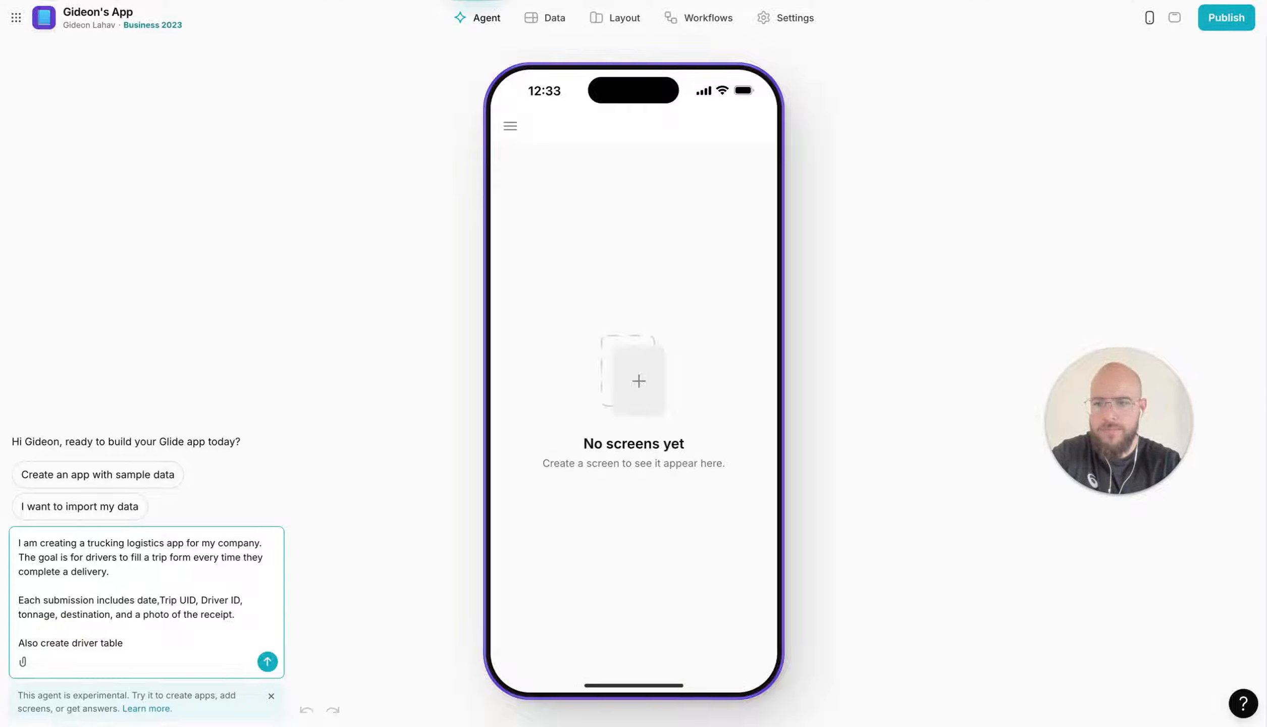
Send the prompt and have the agent build the app with sample data
{"action": "key", "text": "Return"}
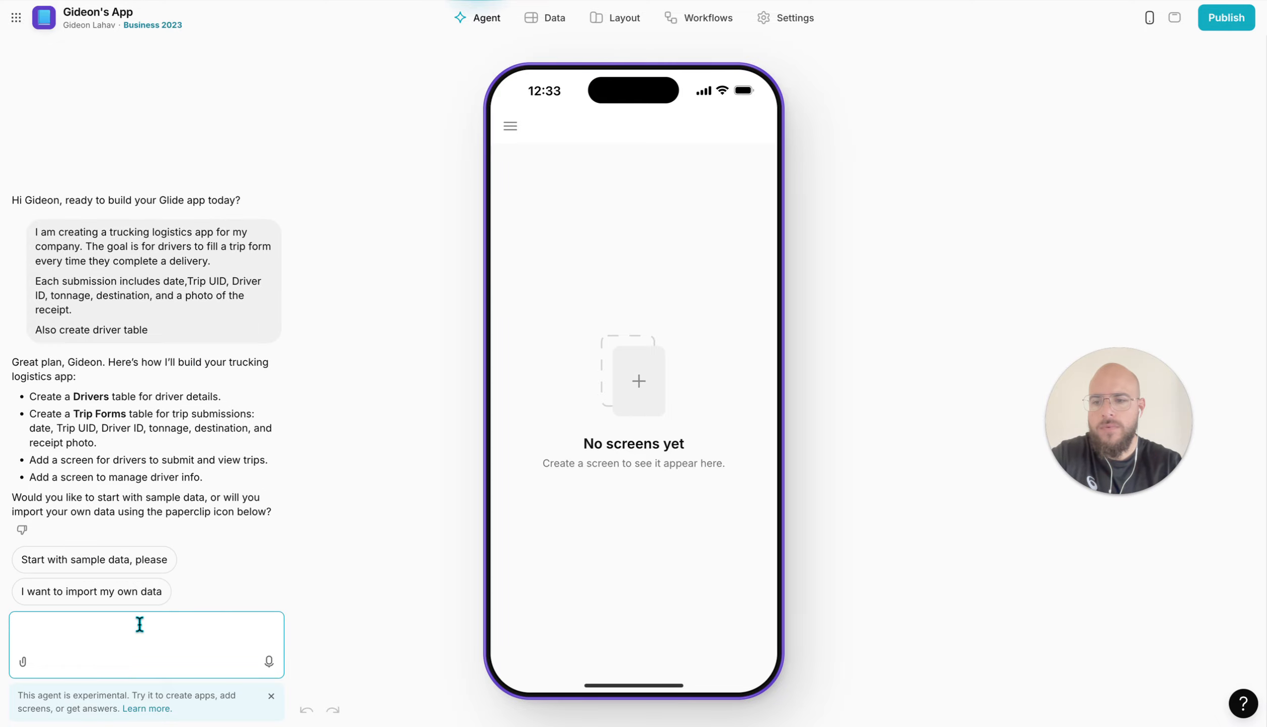
{"action": "left_click", "coordinate": [116, 560]}
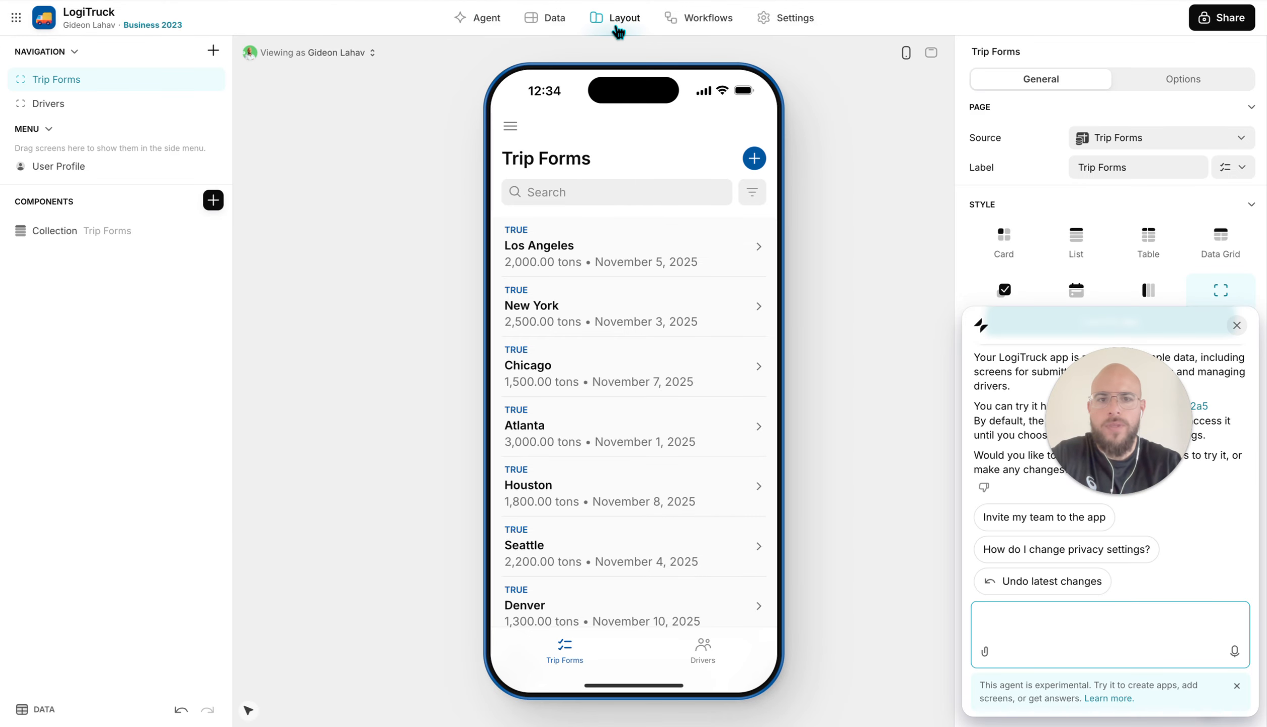
Review the columns and sample rows of the generated Trip Forms and Drivers tables
{"action": "left_click", "coordinate": [557, 23]}
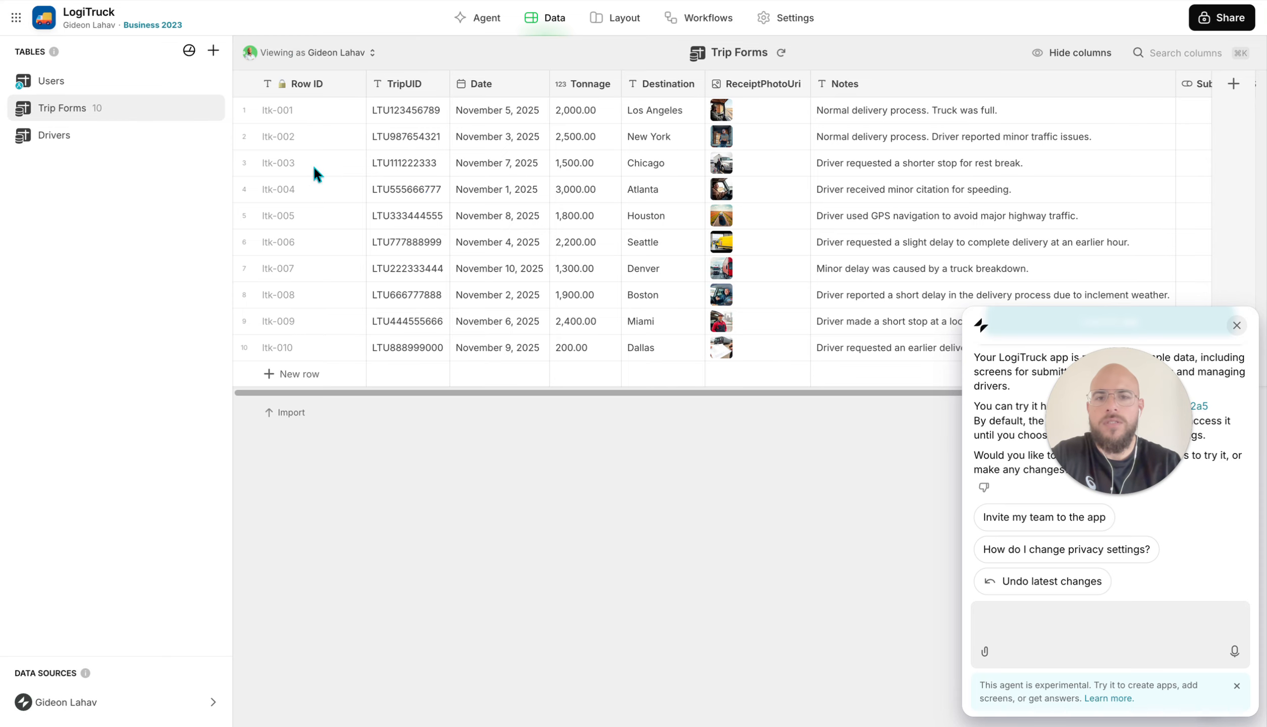
{"action": "left_click_drag", "start_coordinate": [409, 136], "coordinate": [624, 286]}
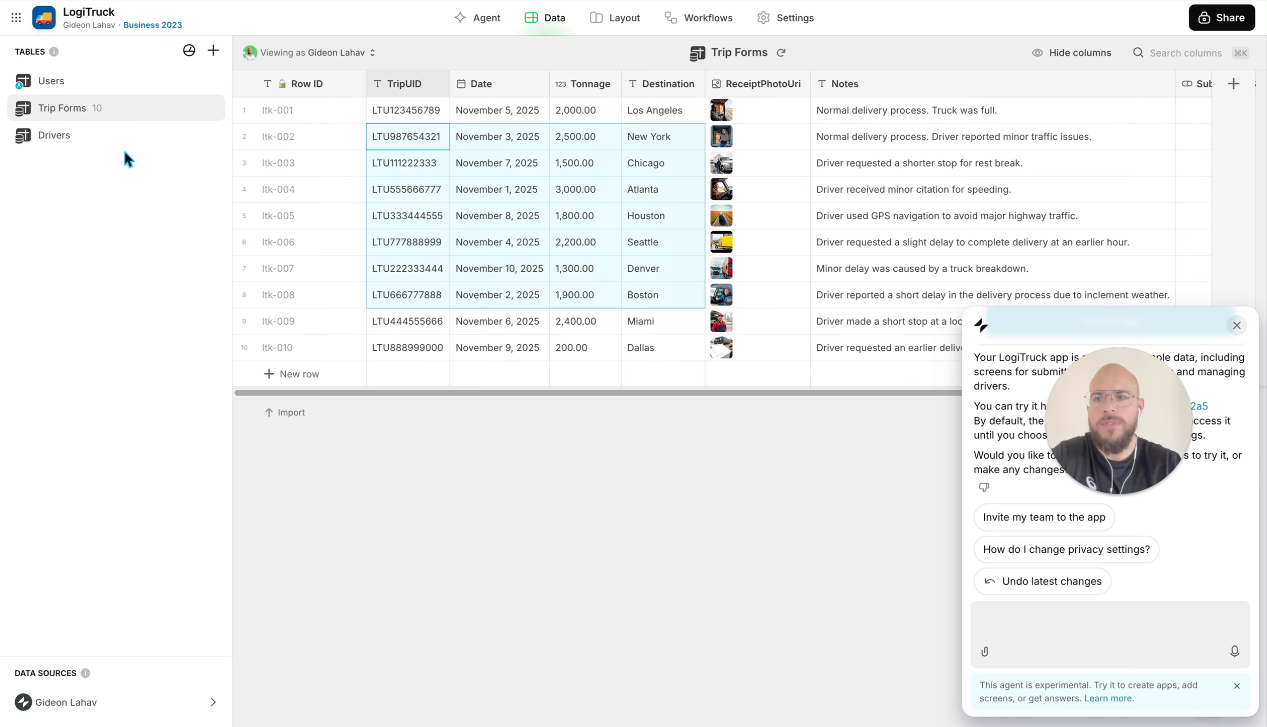
{"action": "left_click", "coordinate": [132, 137]}
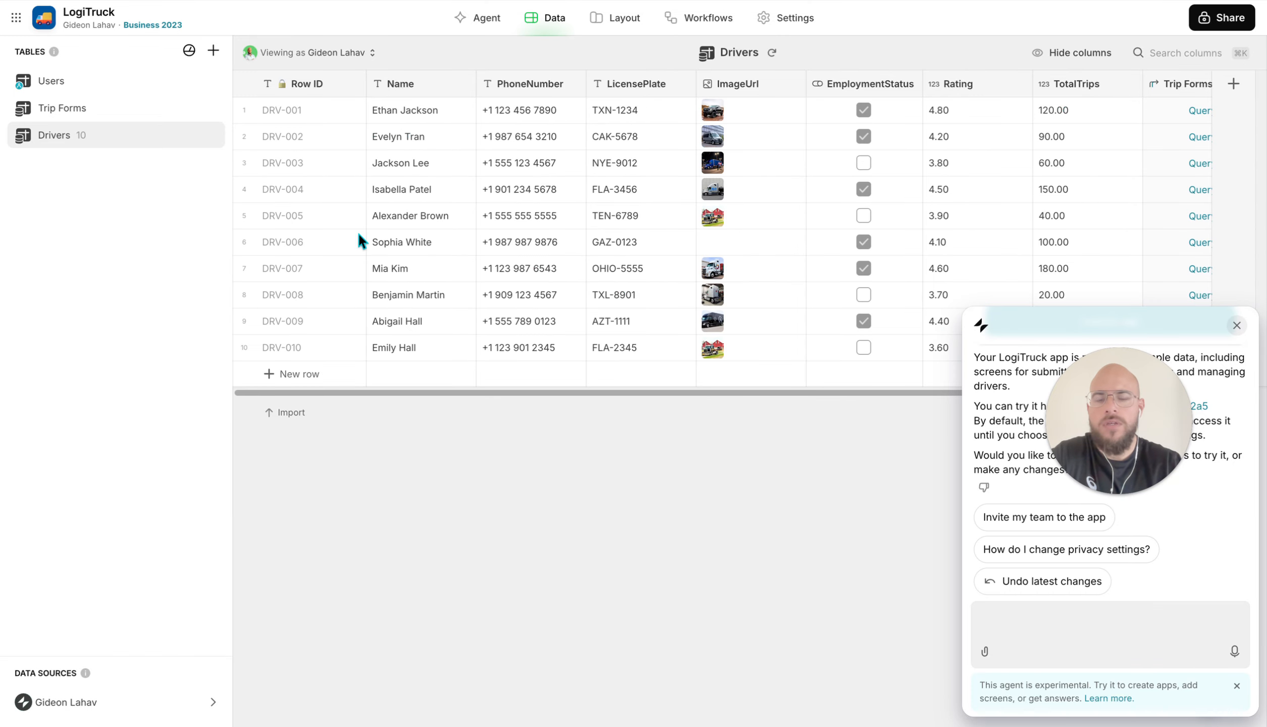
{"action": "scroll", "coordinate": [490, 246], "scroll_direction": "right", "scroll_amount": 2}
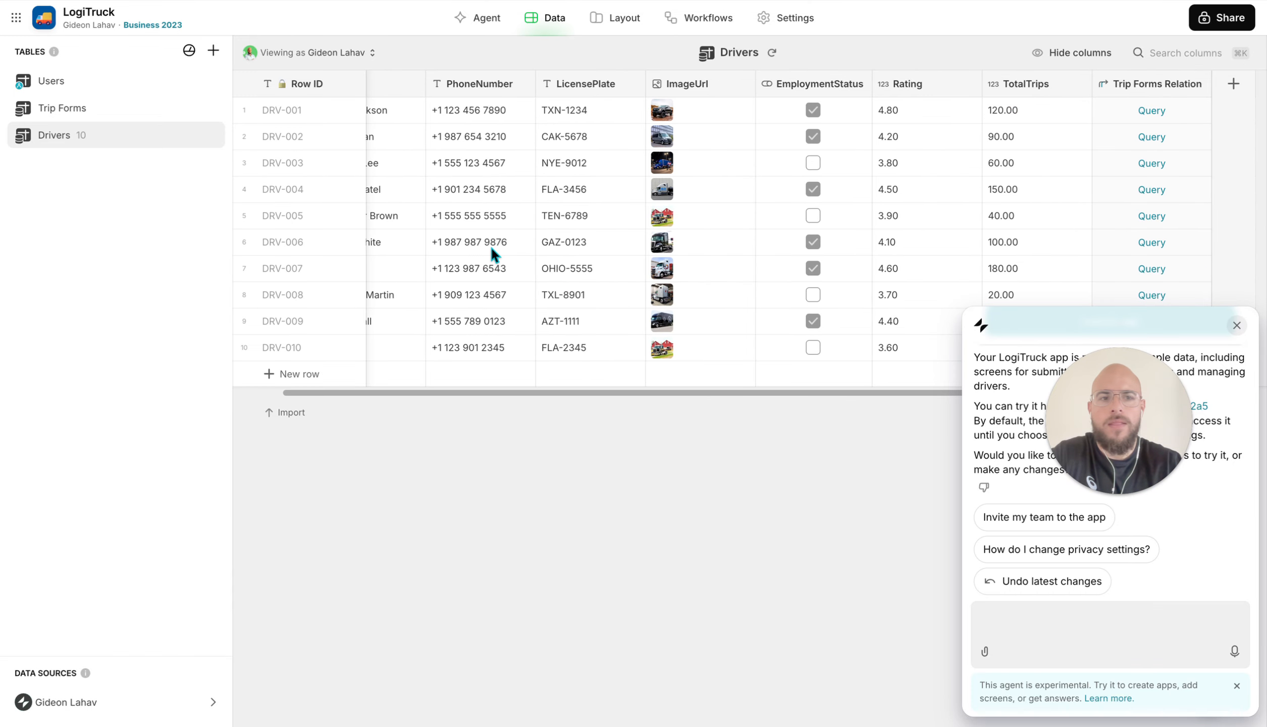
{"action": "scroll", "coordinate": [501, 196], "scroll_direction": "left", "scroll_amount": 2}
Tell the agent that 'drivers are also users, and there is also "admin user"', and ask it to make the necessary changes
{"action": "left_click", "coordinate": [498, 18]}
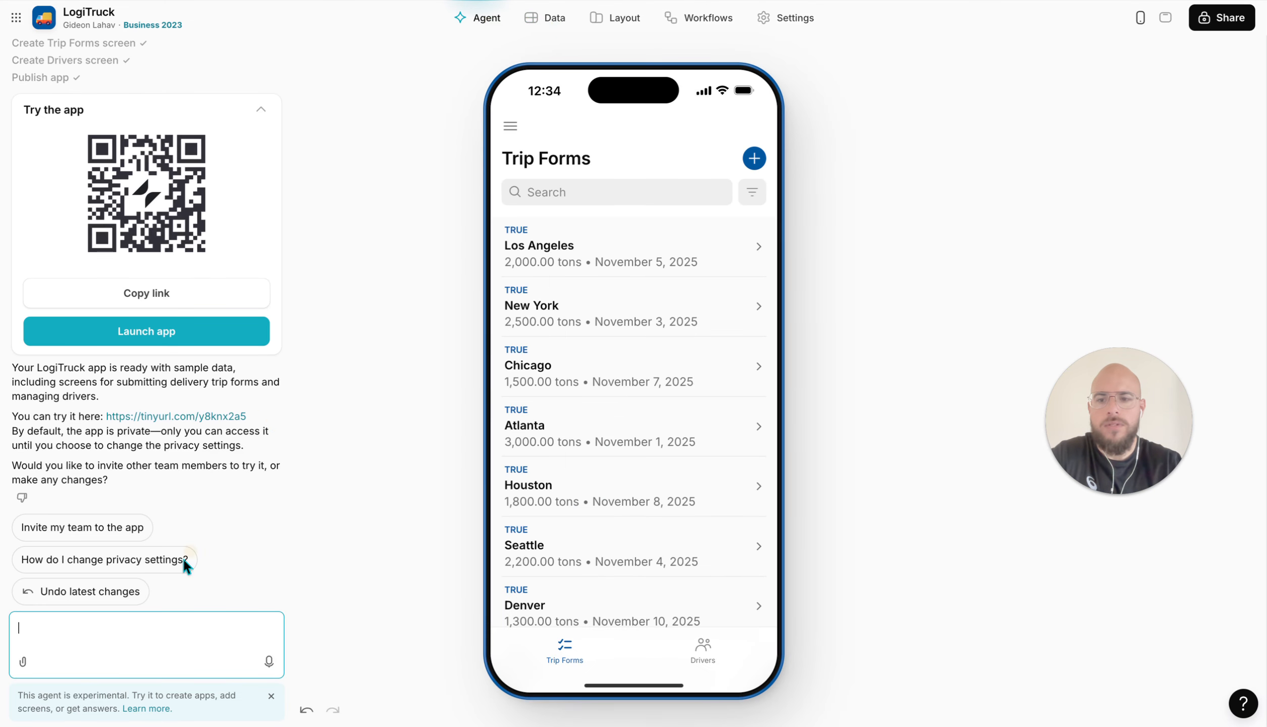
{"action": "type", "text": "d"}
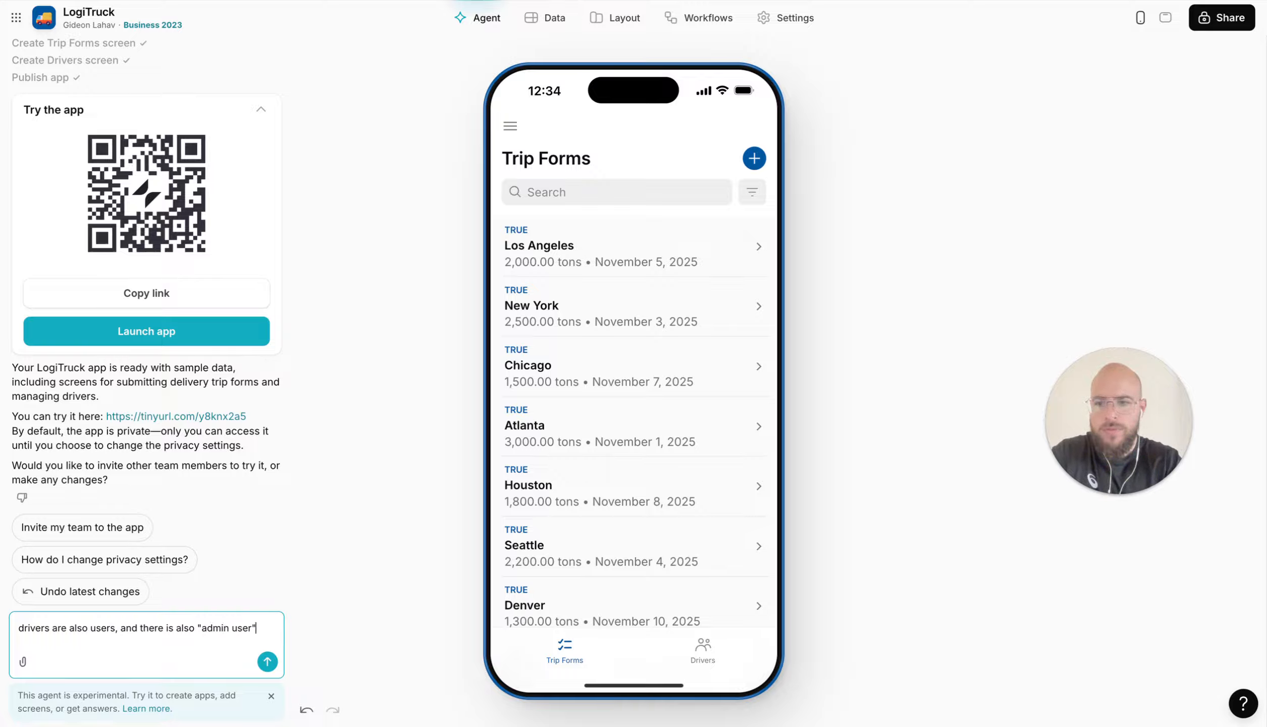
{"action": "key", "text": "shift+Return"}
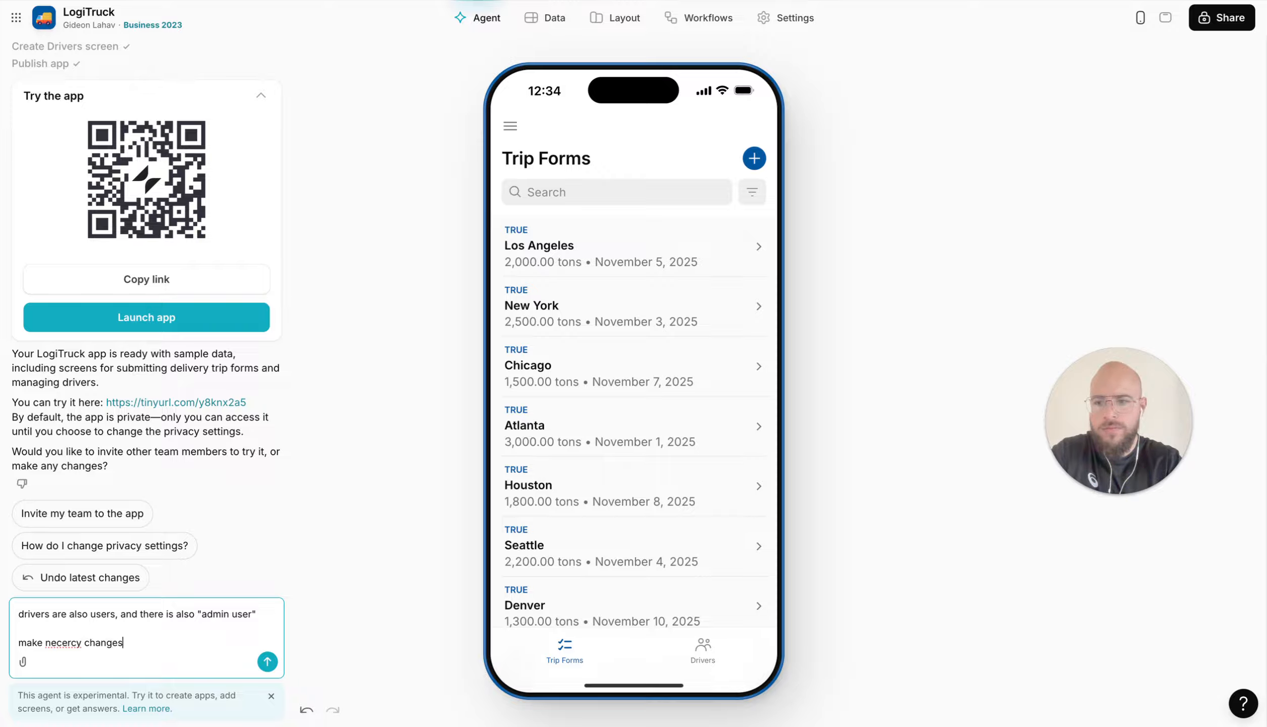
{"action": "key", "text": "Return"}
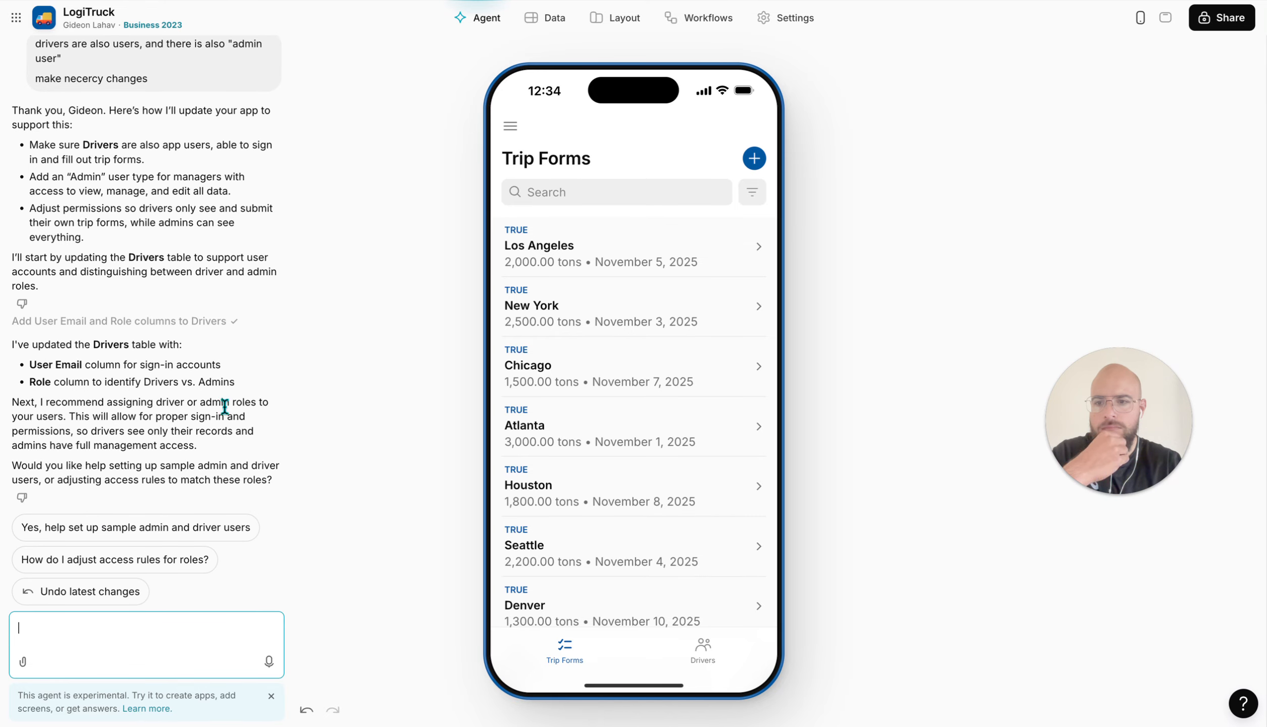
Accept the agent's offers to set up and add sample admin and driver users
{"action": "left_click", "coordinate": [176, 528]}
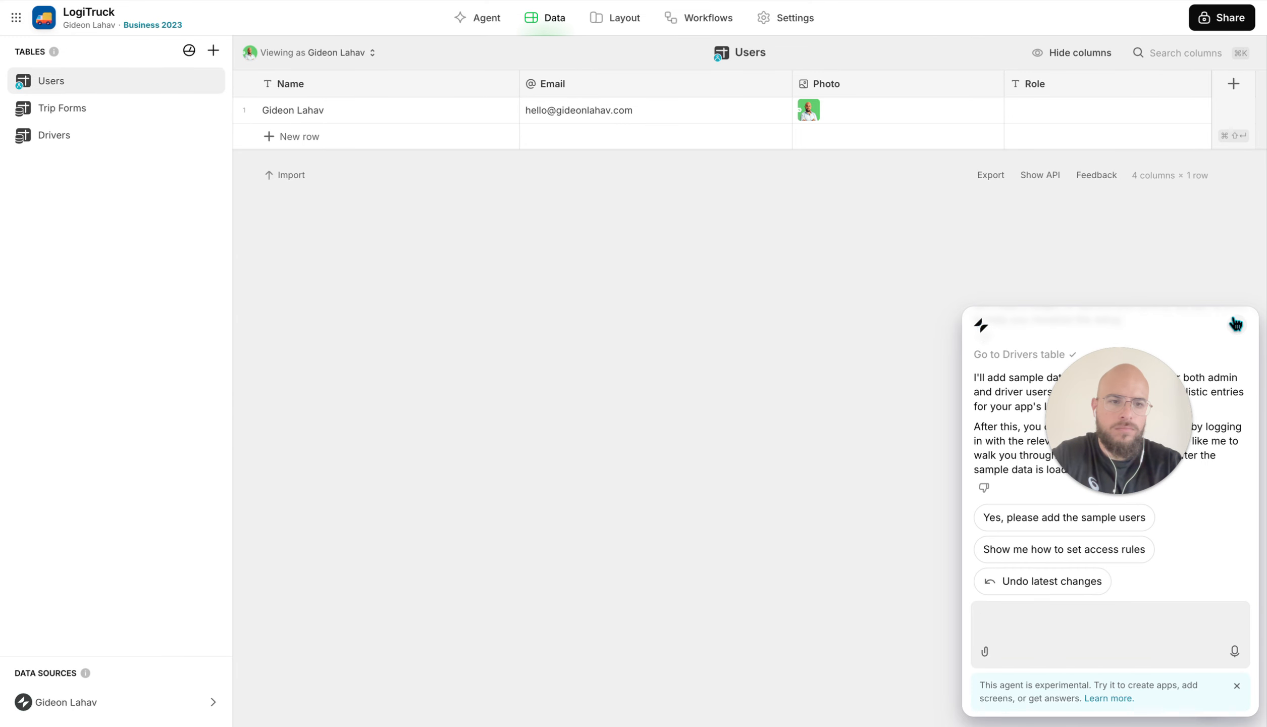
{"action": "left_click", "coordinate": [1018, 519]}
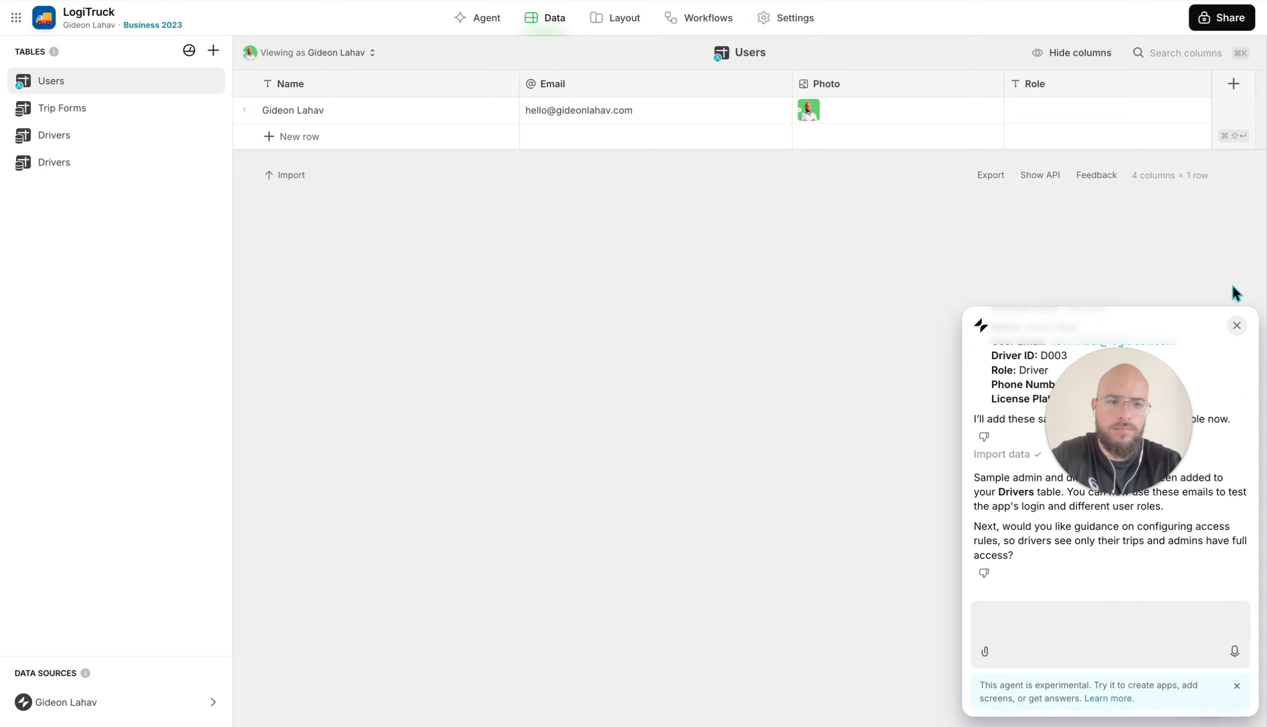
Close the agent chat and check the first Drivers table for the User Email and Role columns
{"action": "left_click", "coordinate": [1239, 328]}
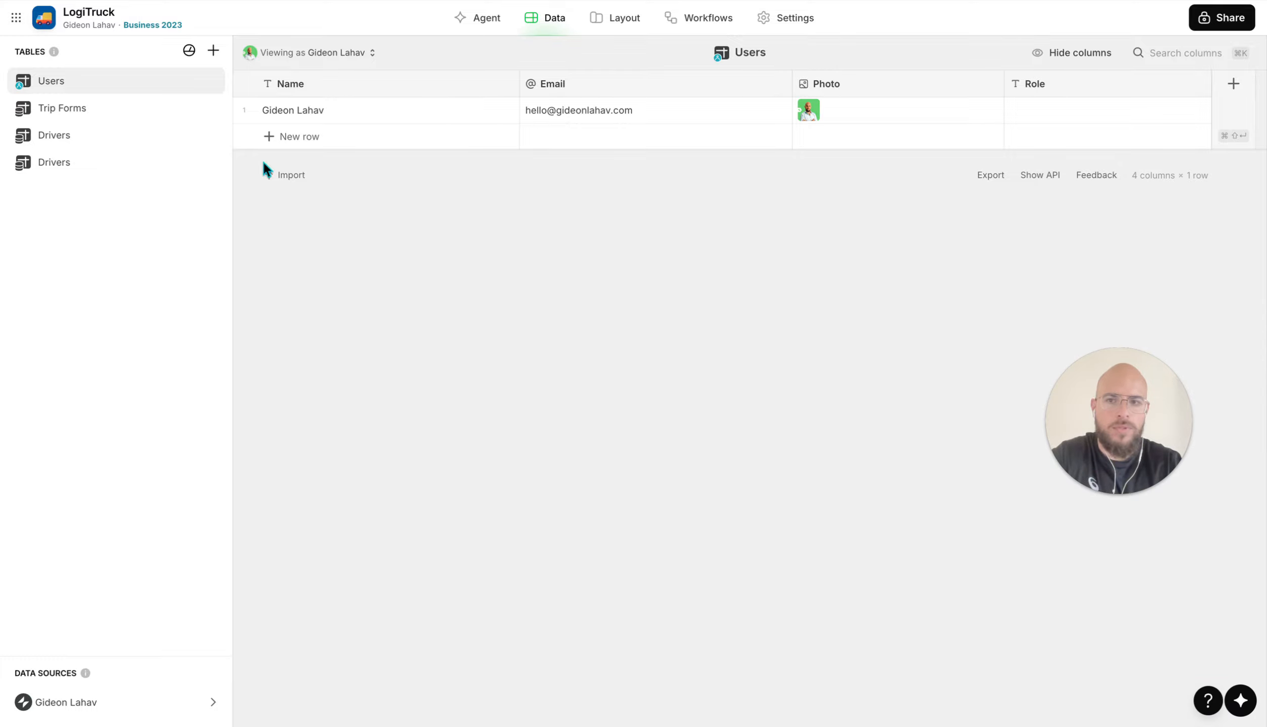
{"action": "left_click", "coordinate": [108, 135]}
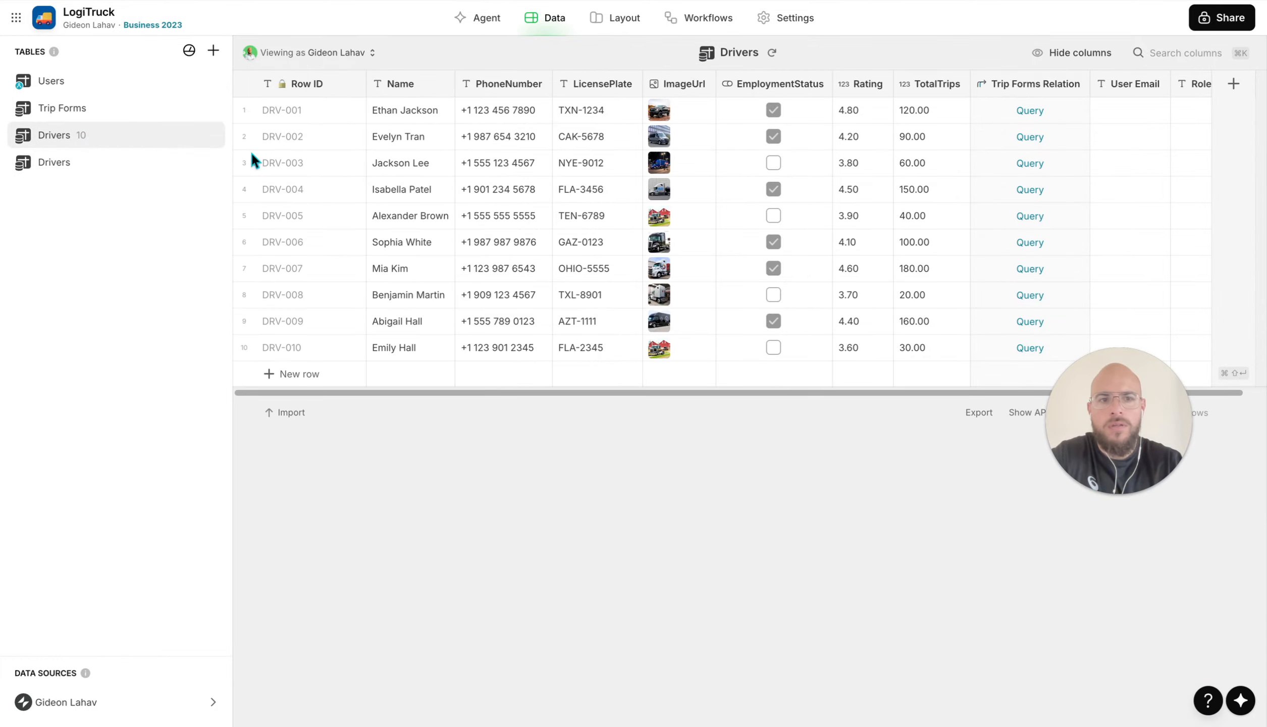
{"action": "scroll", "coordinate": [624, 214], "scroll_direction": "right", "scroll_amount": 1}
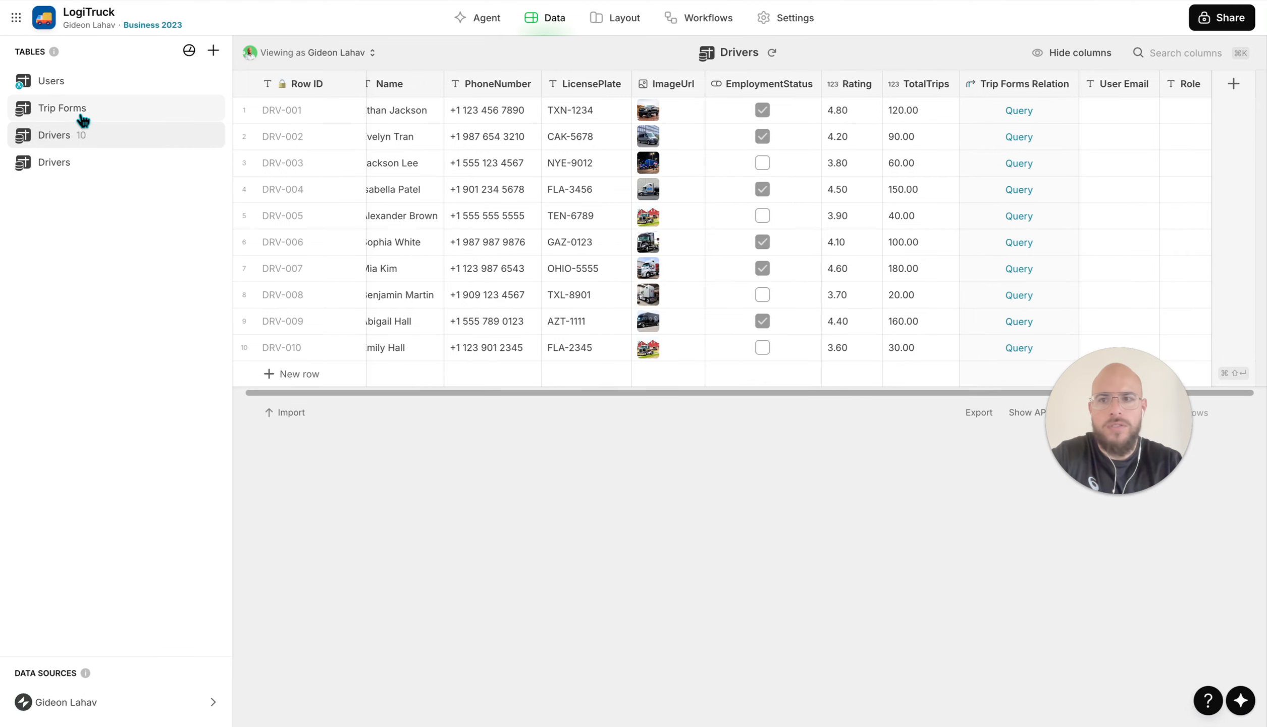
Delete the empty duplicate Drivers table
{"action": "left_click", "coordinate": [81, 162]}
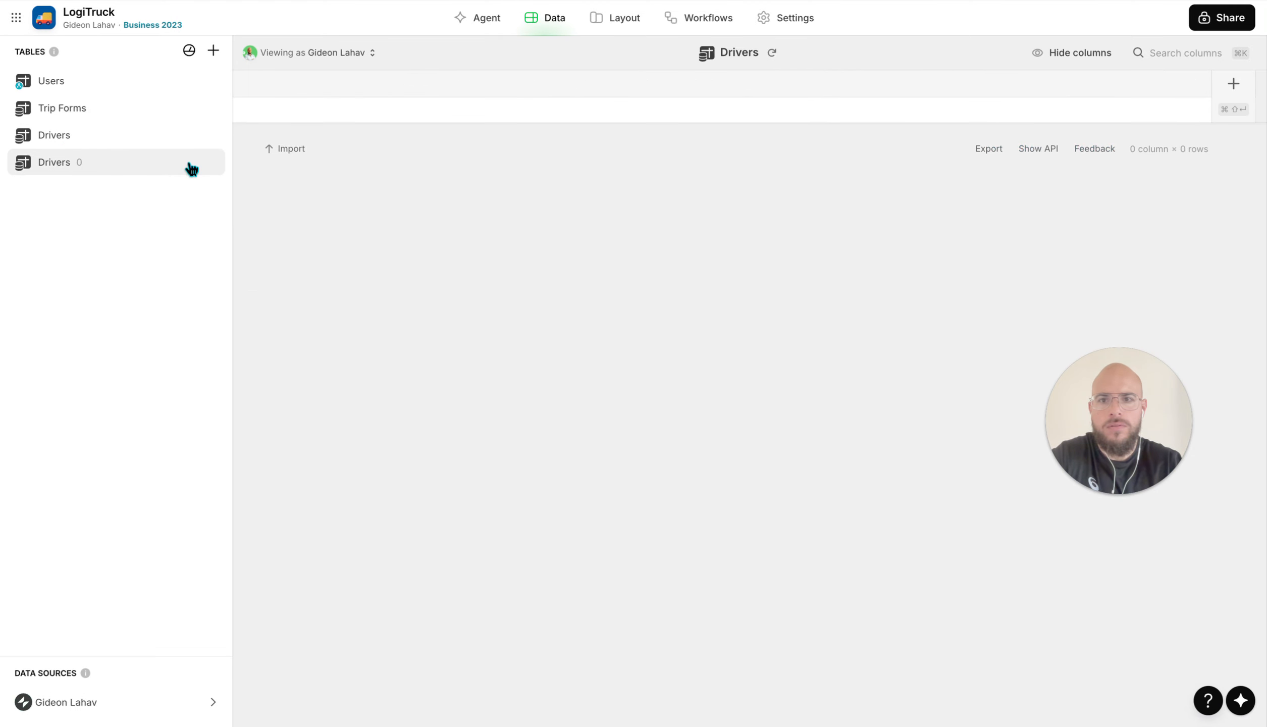
{"action": "left_click", "coordinate": [105, 143]}
{"action": "left_click", "coordinate": [104, 161]}
{"action": "right_click", "coordinate": [104, 167]}
{"action": "left_click", "coordinate": [84, 262]}
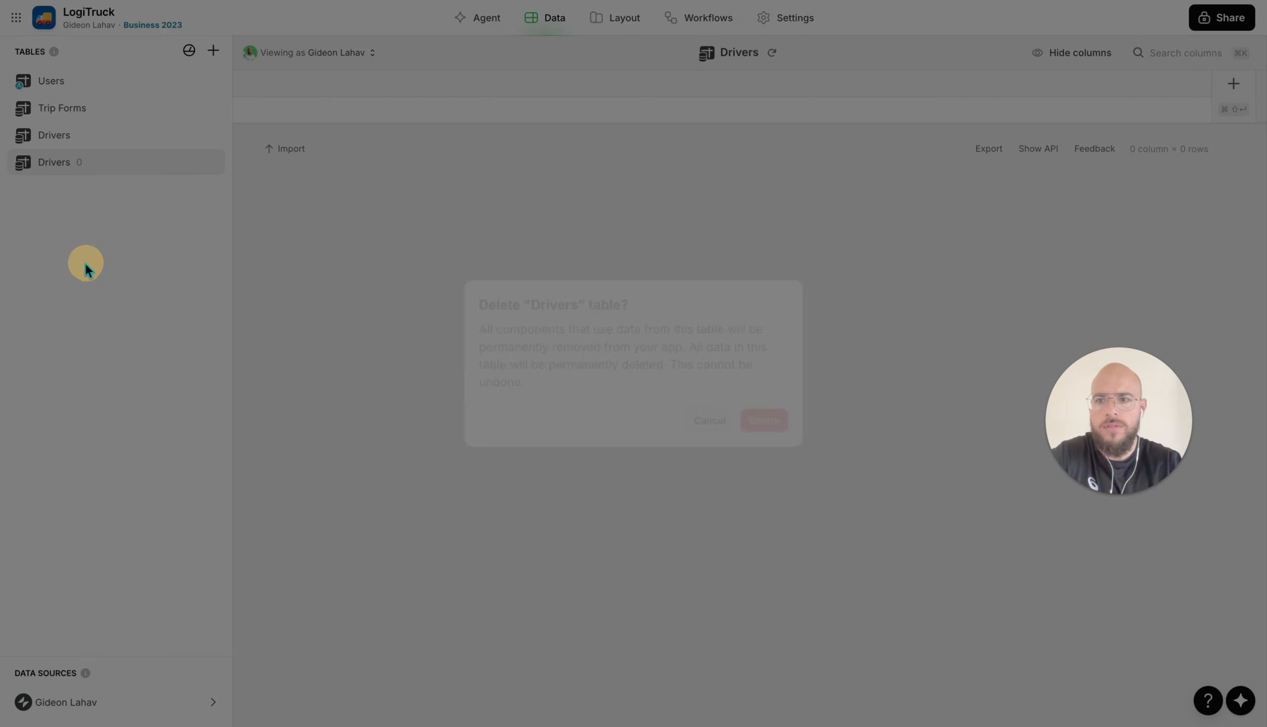
{"action": "left_click", "coordinate": [763, 420]}
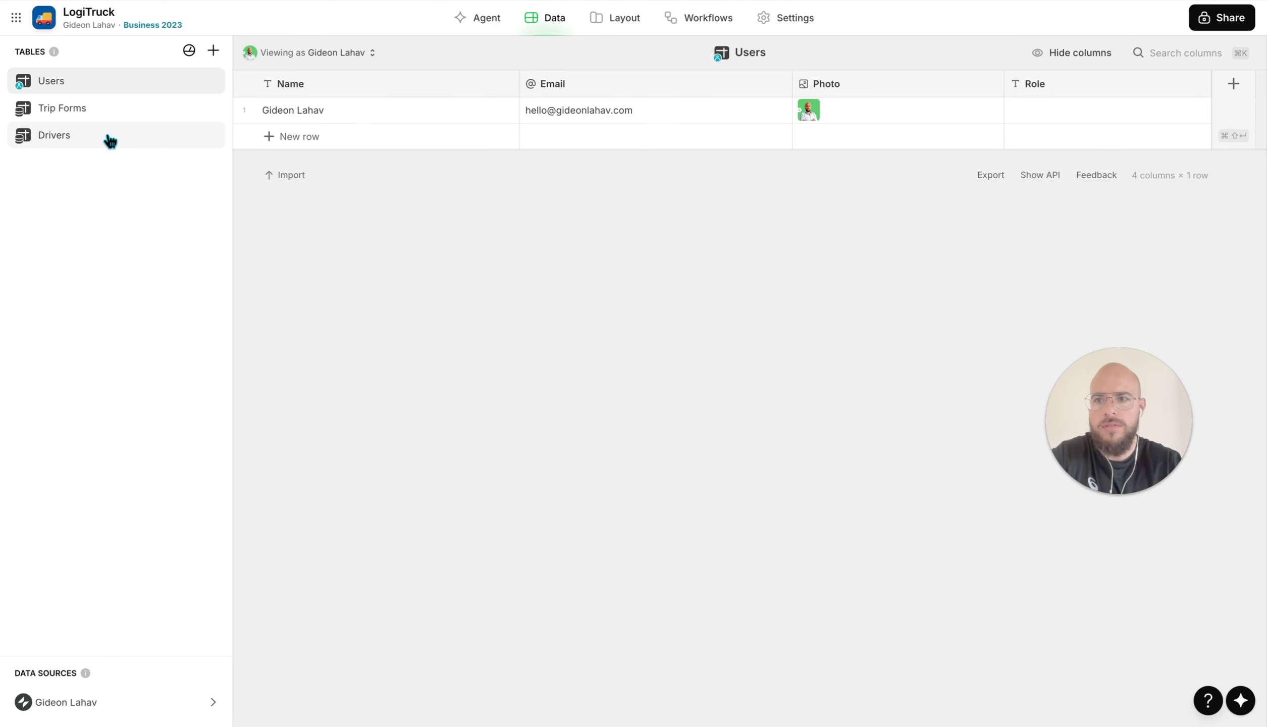
Check the empty User Email cells in the Drivers table and ask the agent to "add emails for drivers table"
{"action": "left_click", "coordinate": [109, 138]}
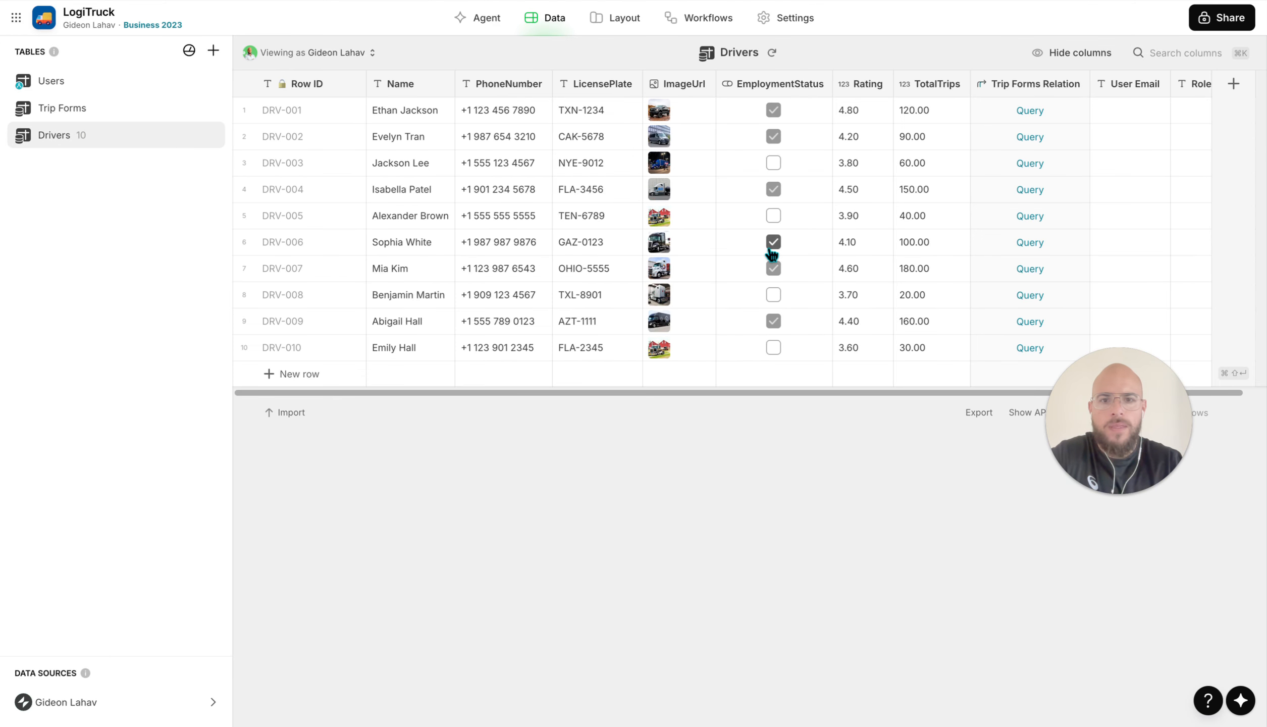
{"action": "scroll", "coordinate": [771, 254], "scroll_direction": "right", "scroll_amount": 1}
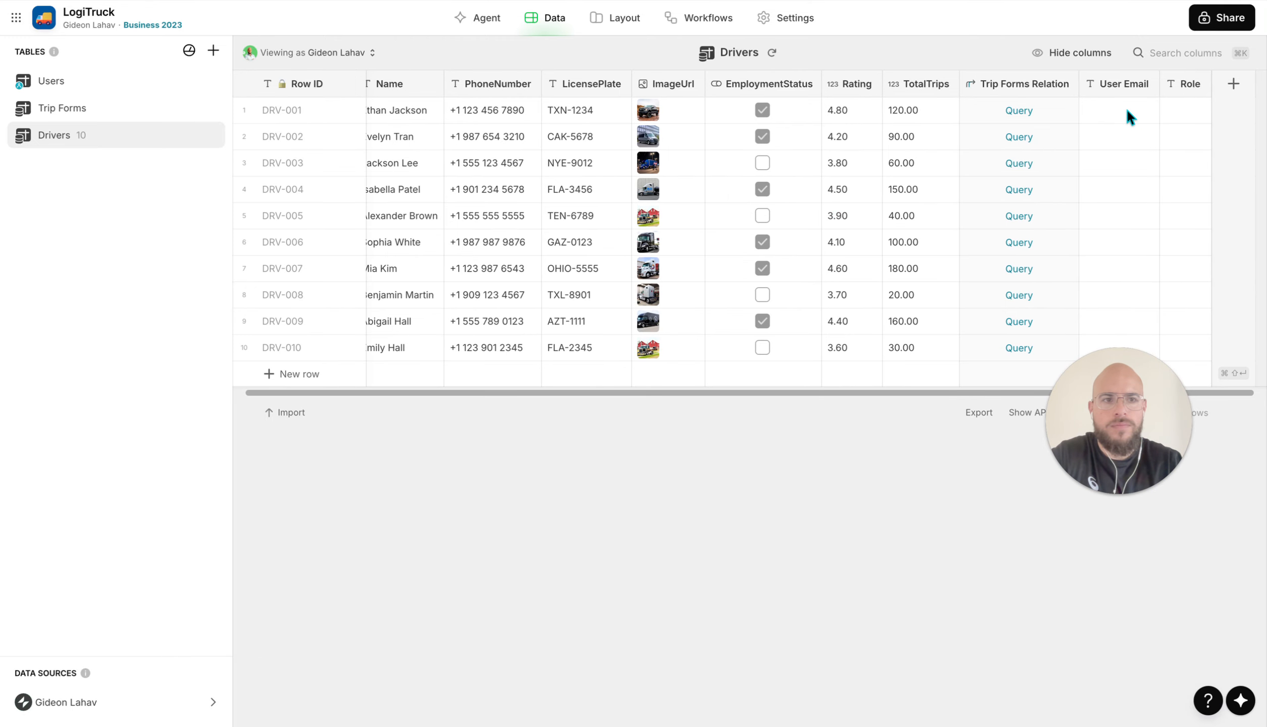
{"action": "left_click_drag", "start_coordinate": [1127, 109], "coordinate": [1128, 302]}
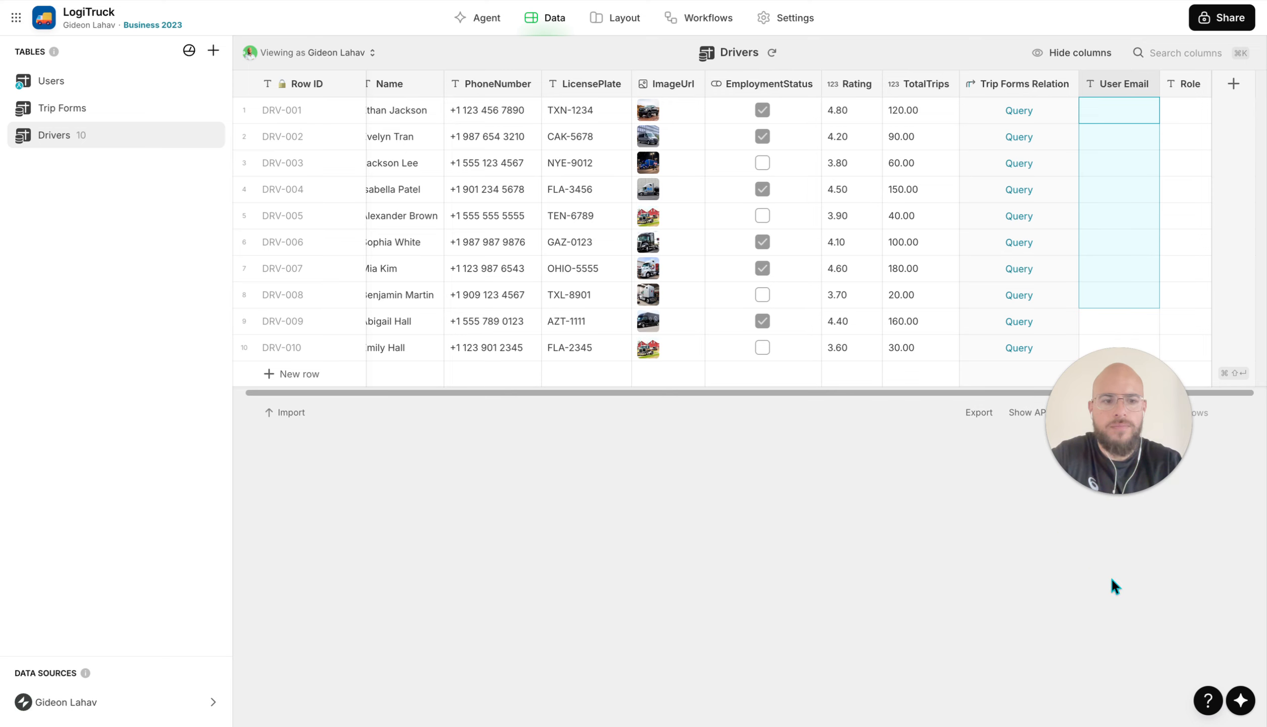
{"action": "left_click", "coordinate": [1240, 700]}
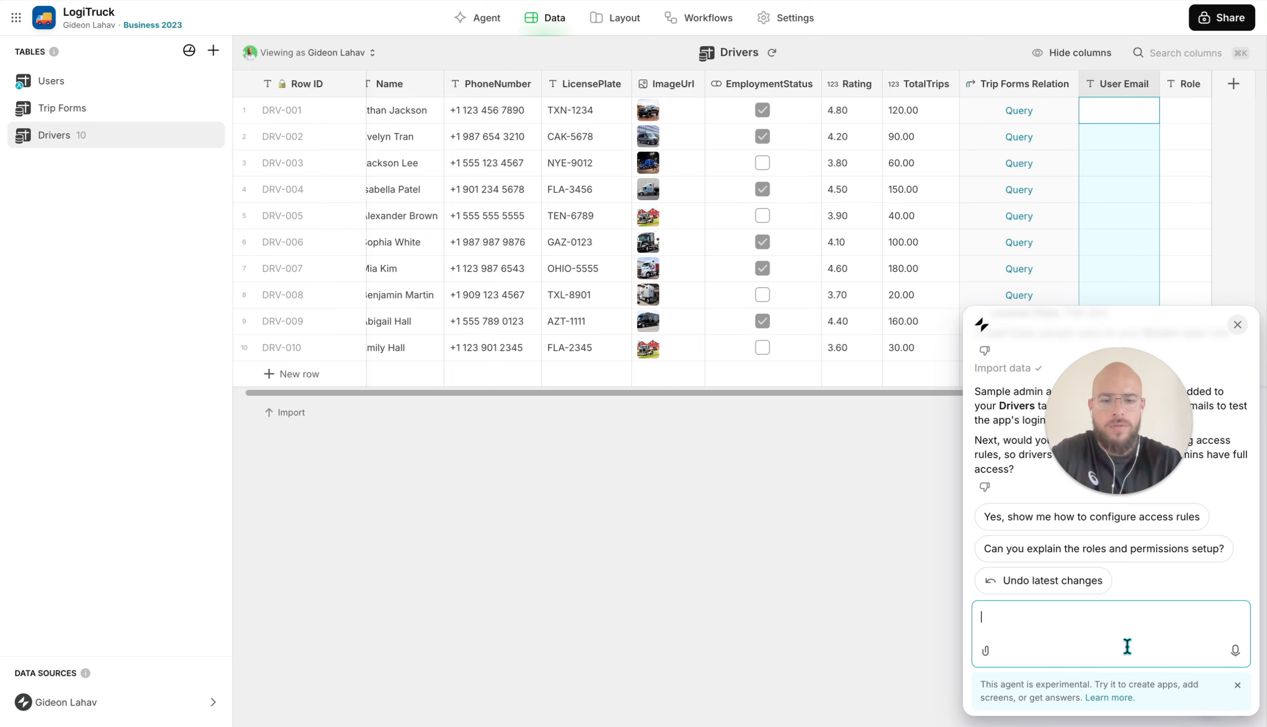
{"action": "type", "text": "add emails"}
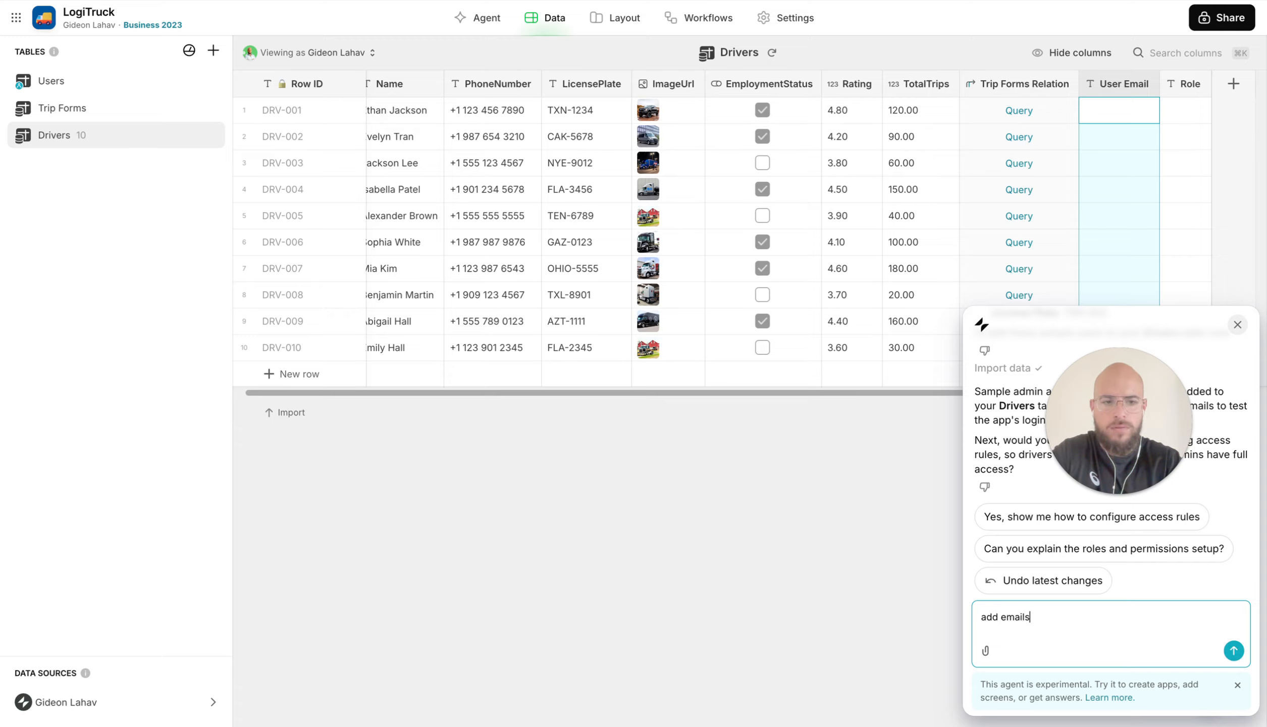
{"action": "type", "text": " for driver"}
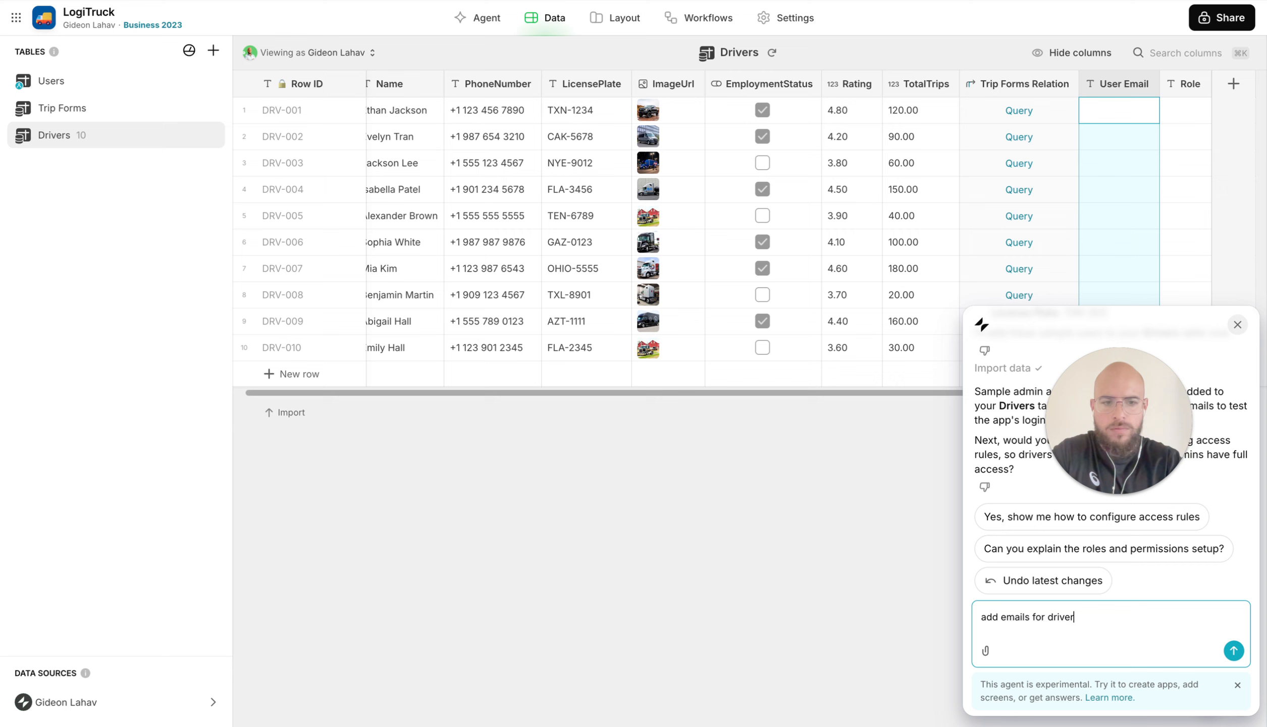
{"action": "type", "text": "s table"}
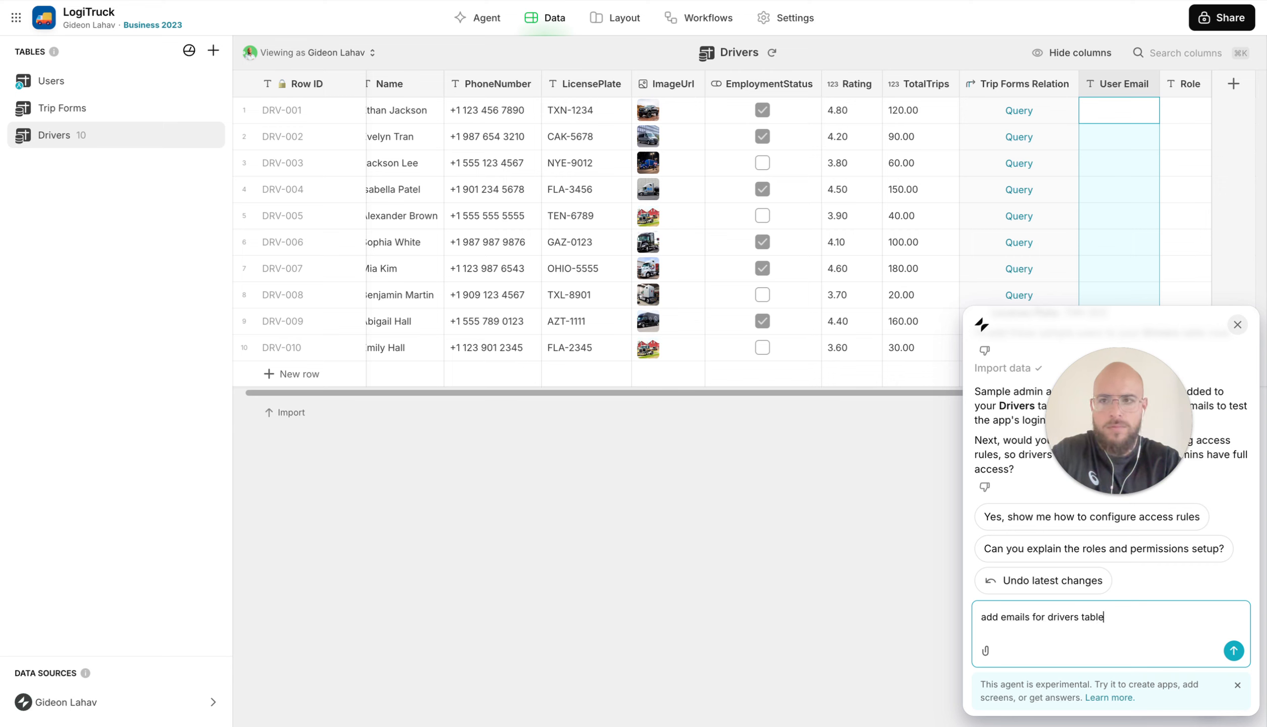
{"action": "key", "text": "Return"}
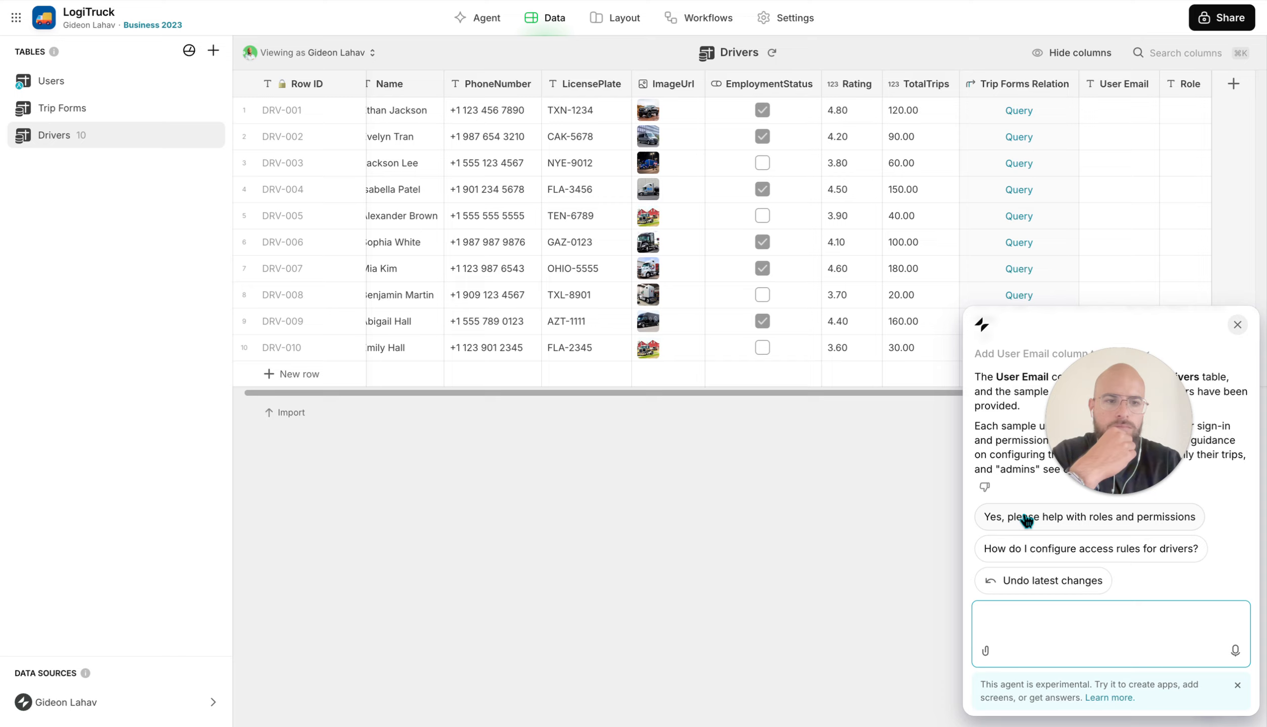
Accept the agent's offer to help with roles and permissions, check the Drivers columns, and close the agent chat
{"action": "left_click", "coordinate": [1026, 523]}
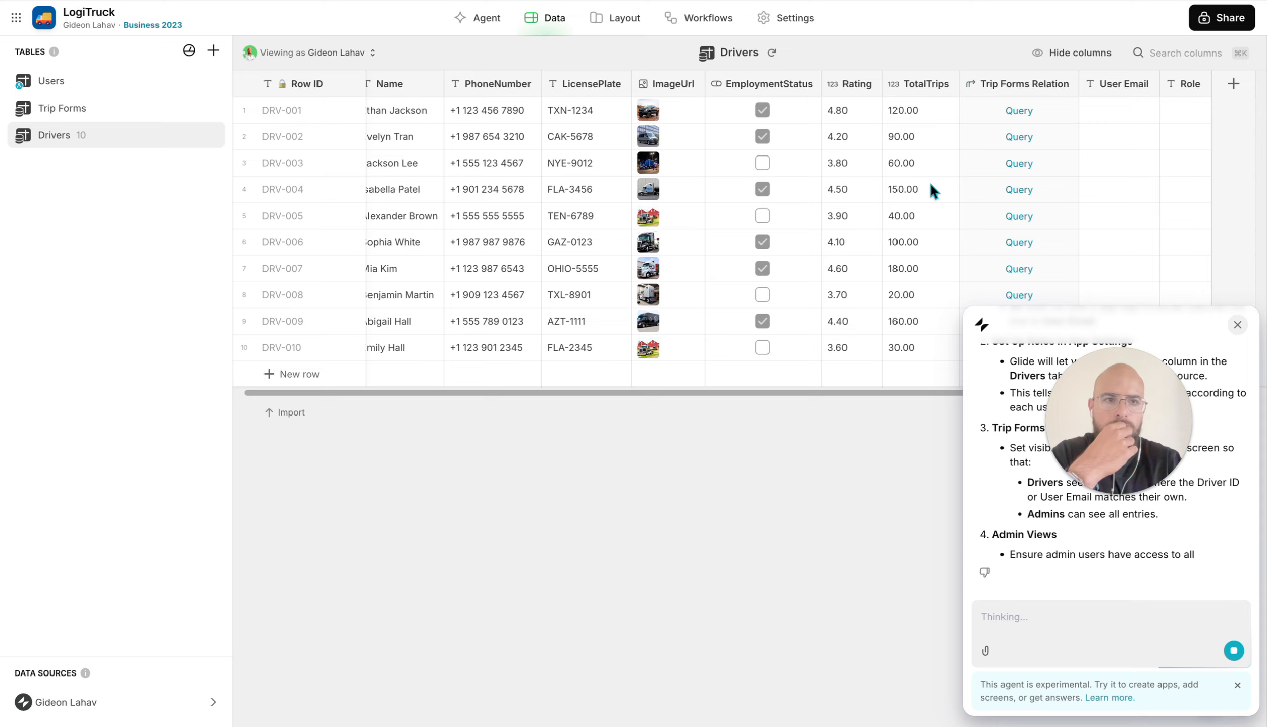
{"action": "scroll", "coordinate": [929, 182], "scroll_direction": "right", "scroll_amount": 2}
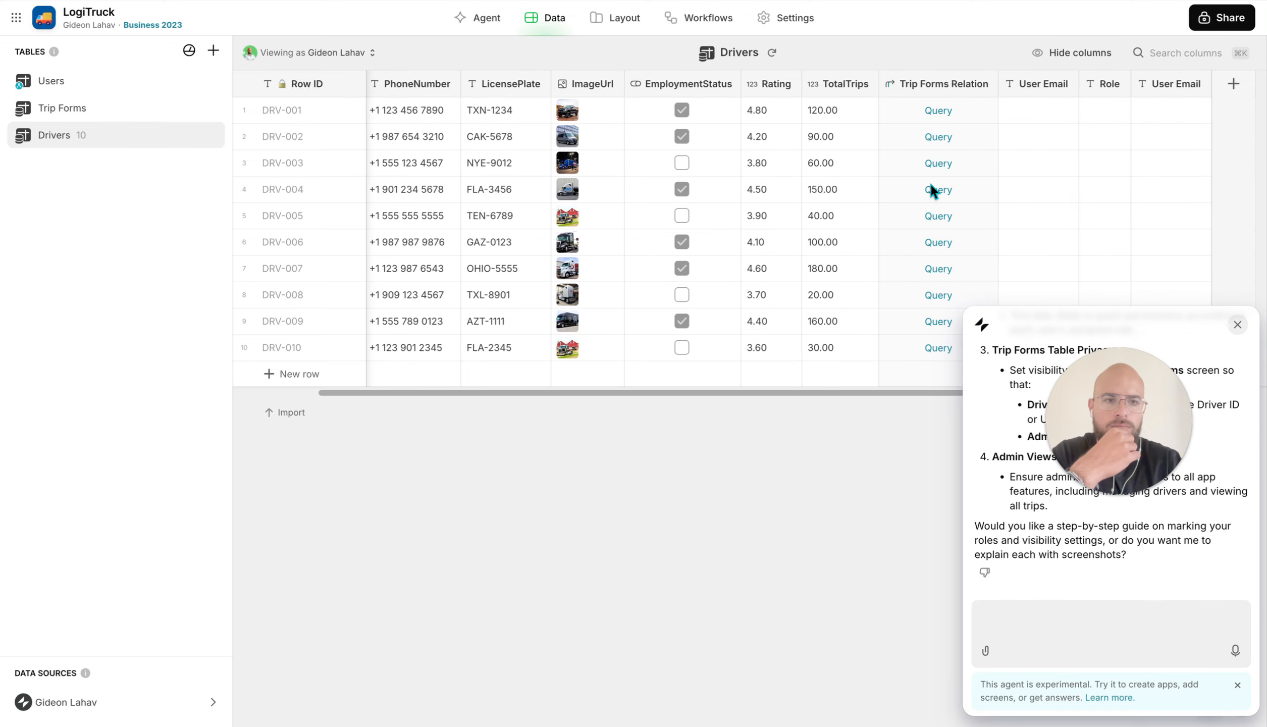
{"action": "scroll", "coordinate": [929, 182], "scroll_direction": "left", "scroll_amount": 2}
{"action": "scroll", "coordinate": [929, 182], "scroll_direction": "right", "scroll_amount": 2}
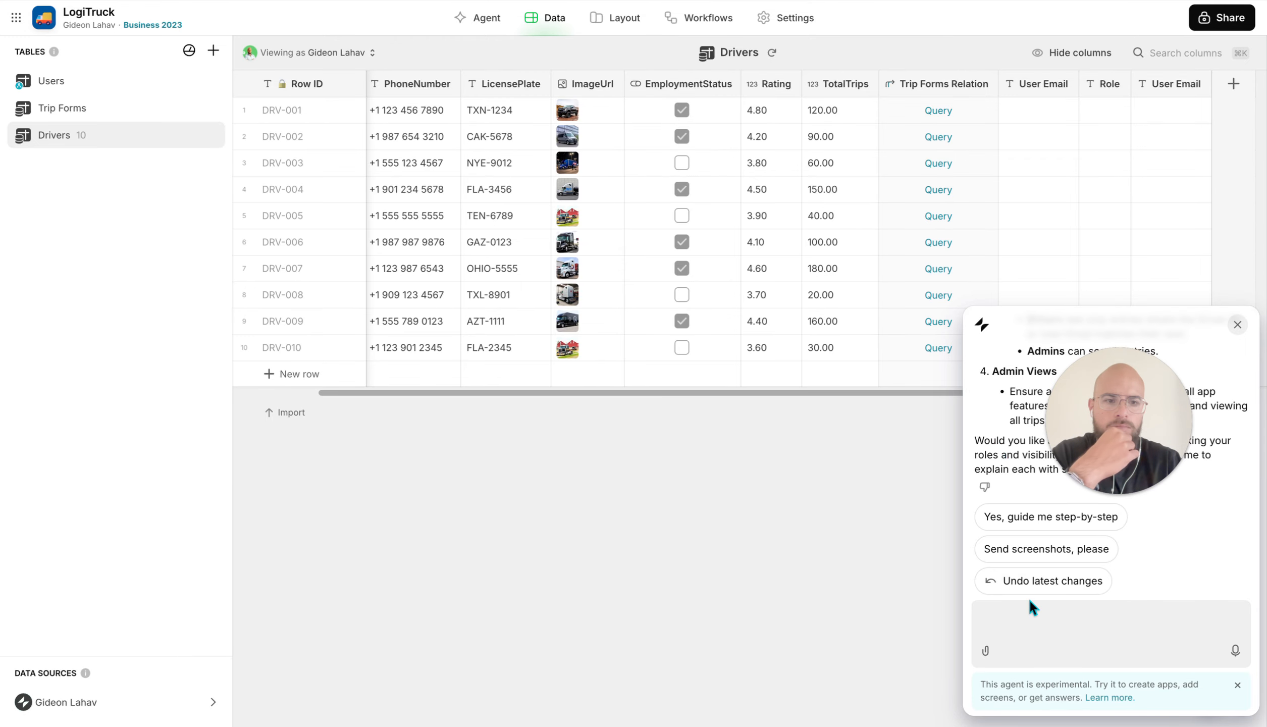
{"action": "left_click", "coordinate": [1237, 324]}
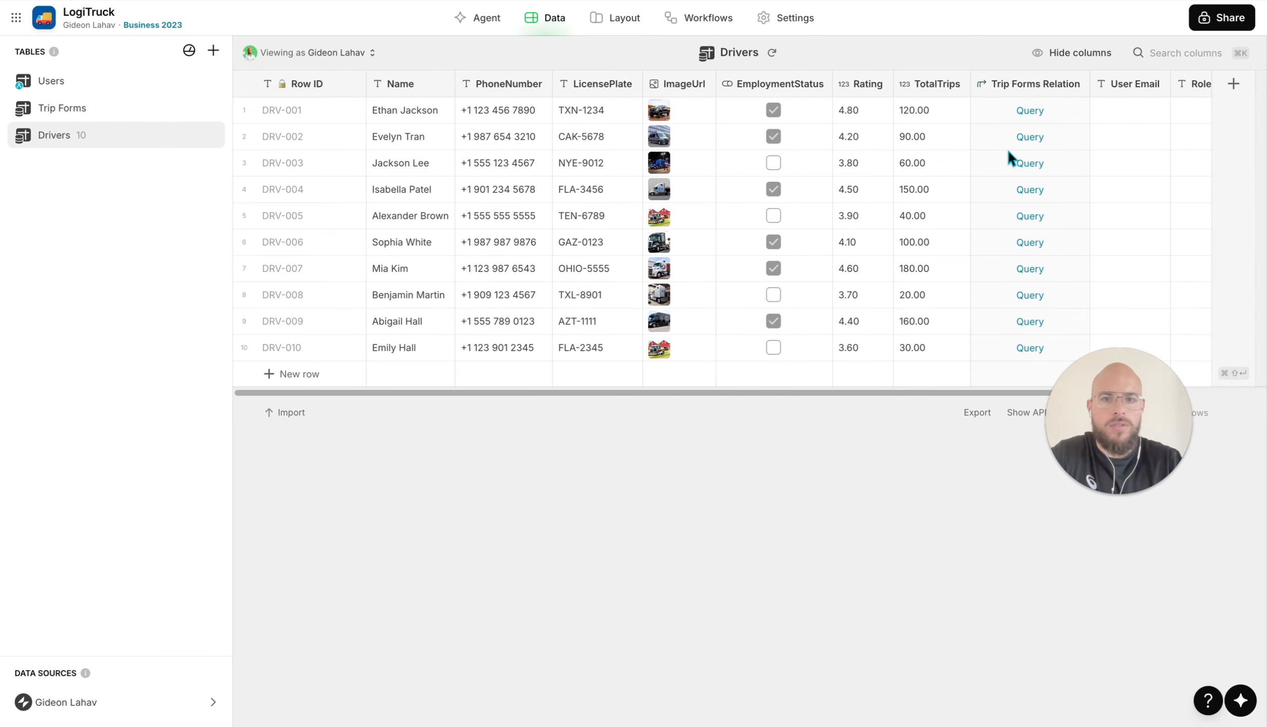
Delete the duplicate User Email column after Role in the Drivers table
{"action": "left_click_drag", "start_coordinate": [1105, 110], "coordinate": [1120, 258]}
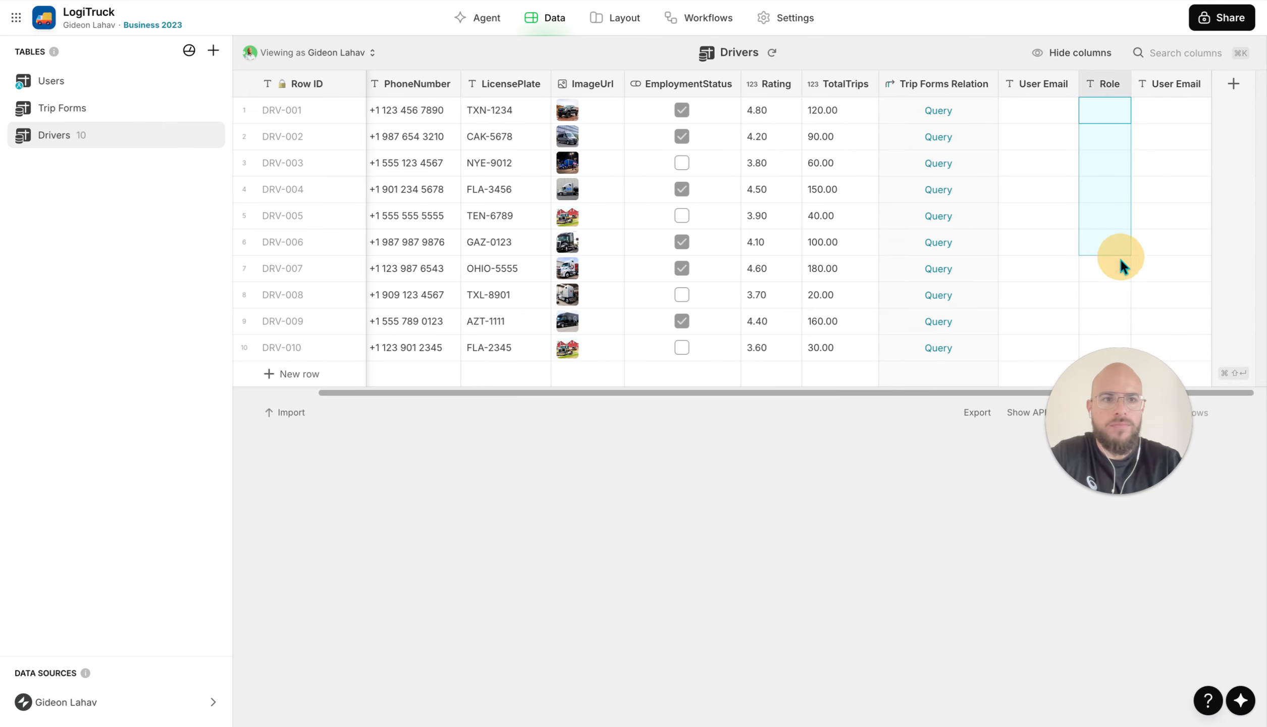
{"action": "left_click", "coordinate": [1185, 261]}
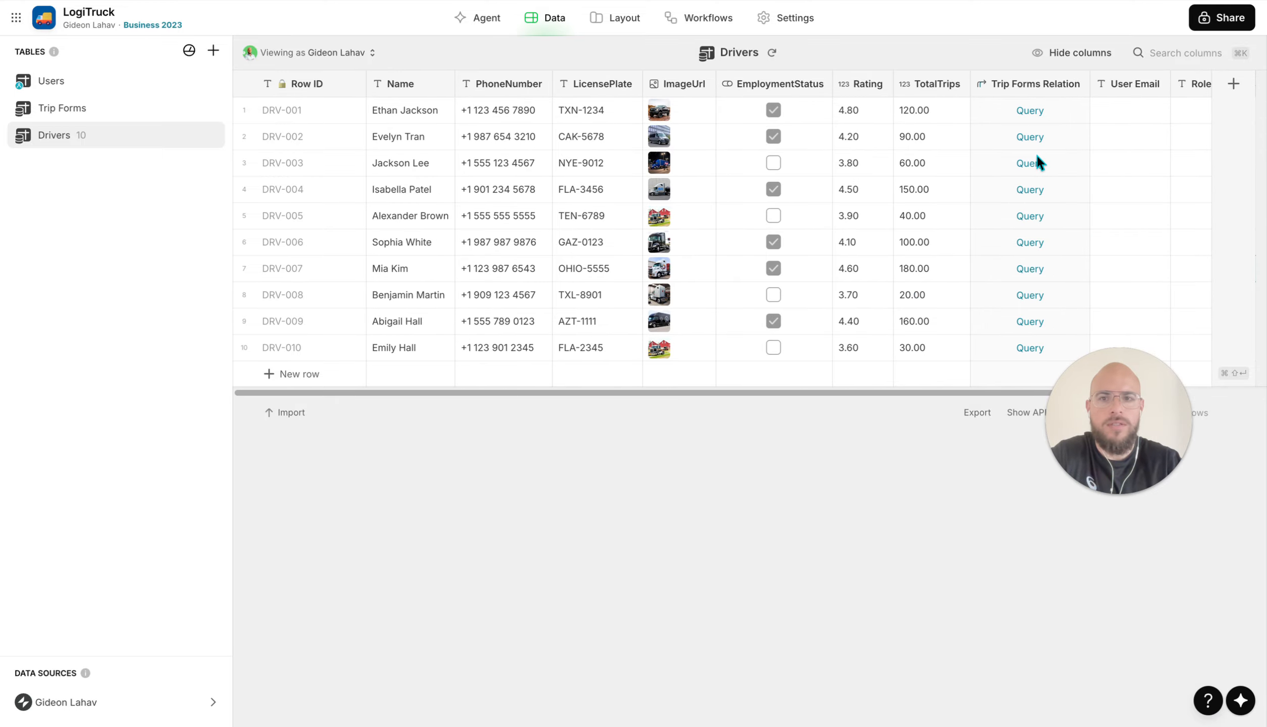
{"action": "scroll", "coordinate": [1067, 164], "scroll_direction": "right", "scroll_amount": 2}
{"action": "left_click", "coordinate": [1161, 83]}
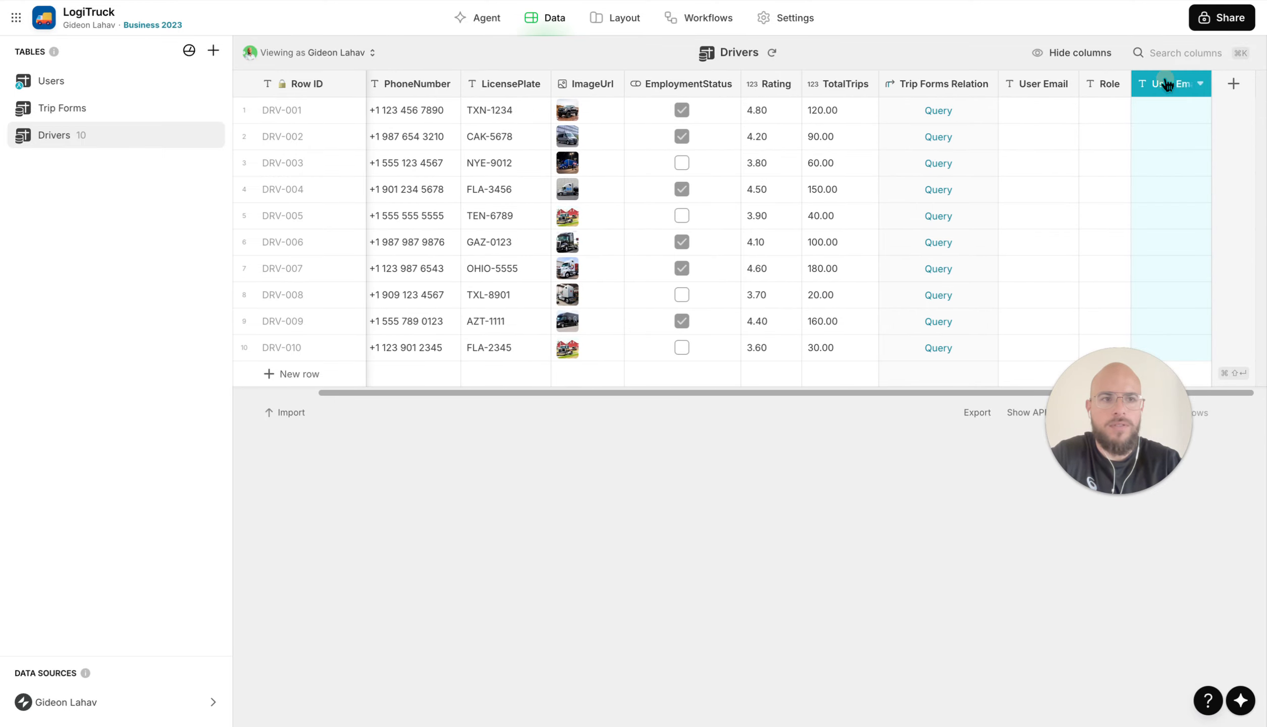
{"action": "left_click", "coordinate": [1201, 84]}
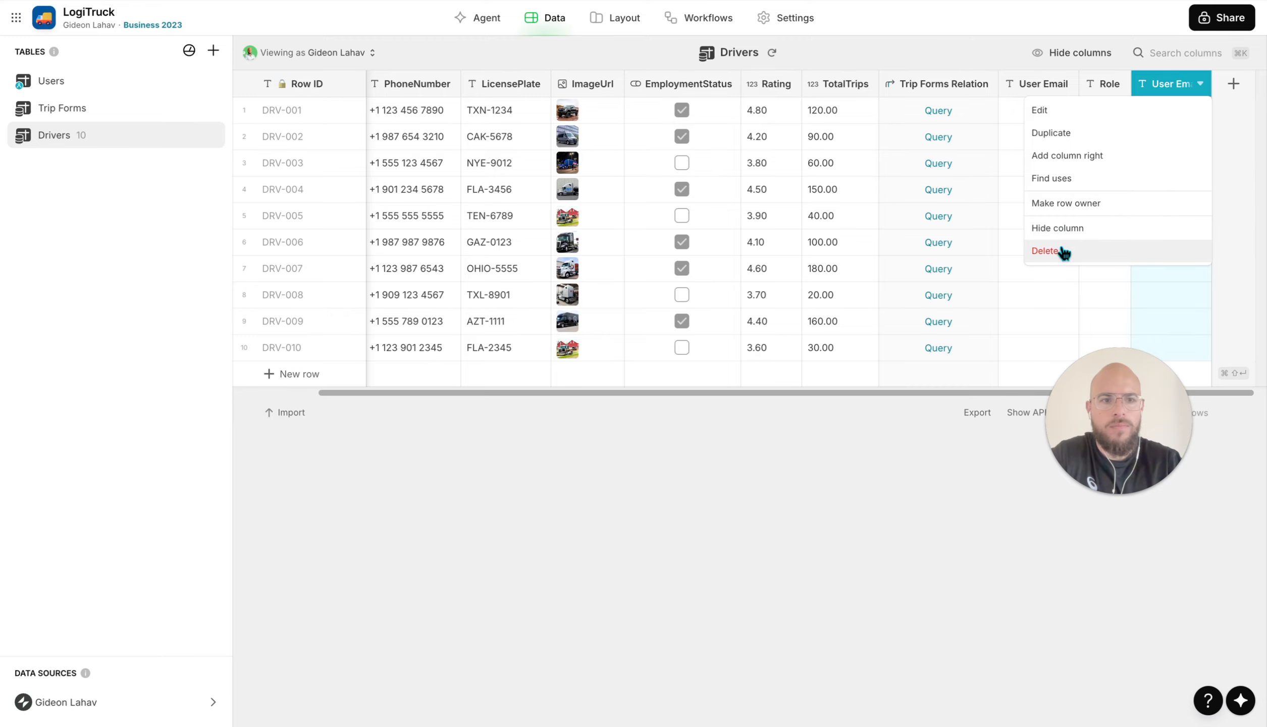
{"action": "left_click", "coordinate": [1045, 251]}
{"action": "left_click", "coordinate": [744, 417]}
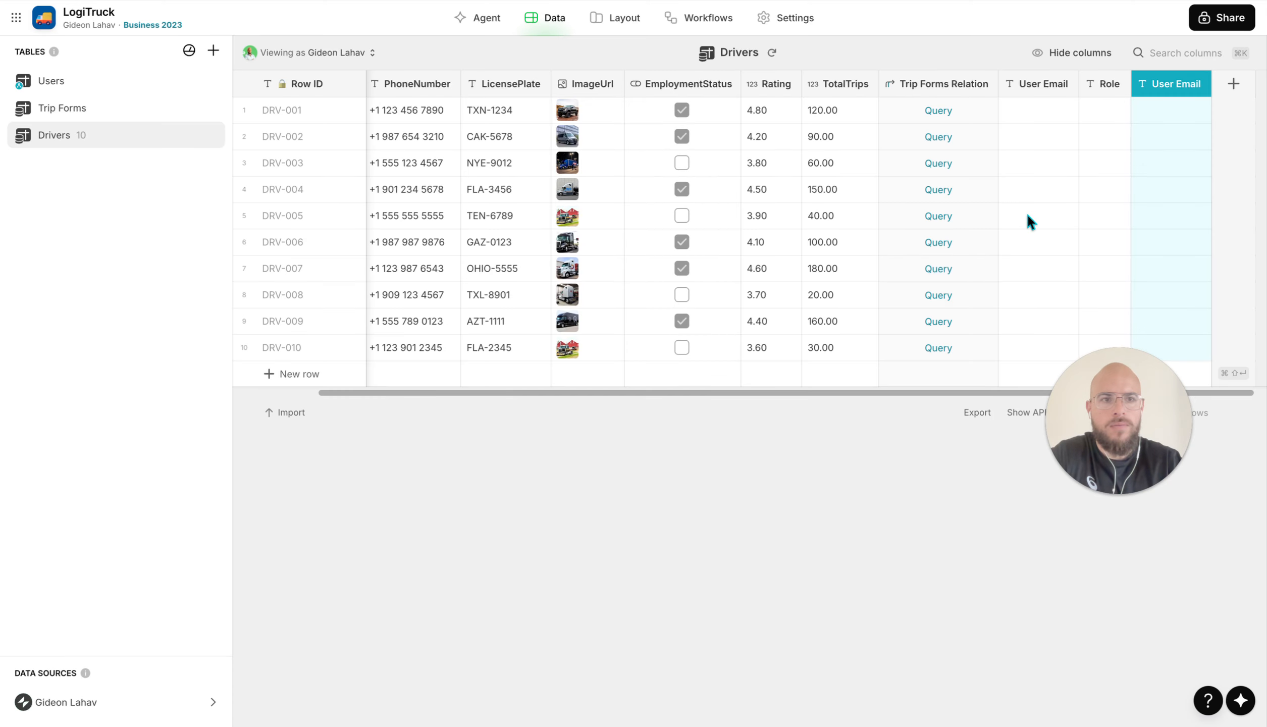
Add the Company directory sample screen to the app's navigation to bring in its sample people data
{"action": "left_click", "coordinate": [613, 19]}
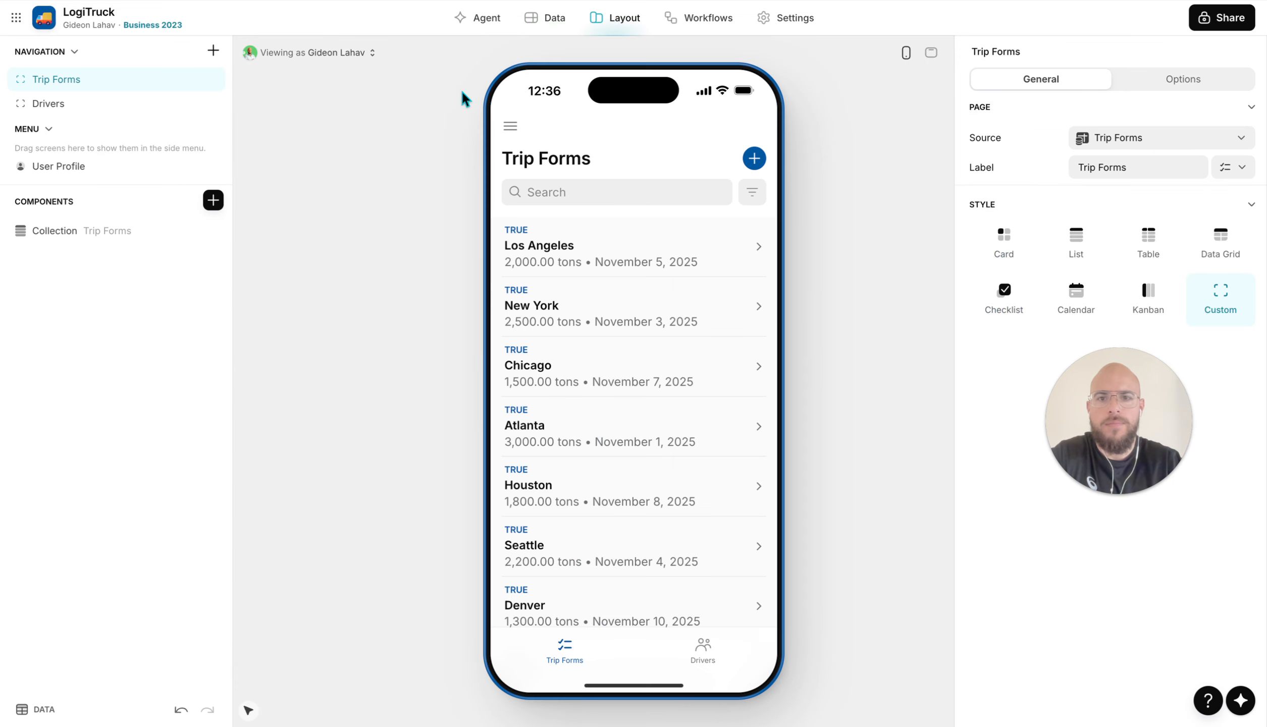
{"action": "left_click", "coordinate": [213, 50]}
{"action": "mouse_move", "coordinate": [285, 79]}
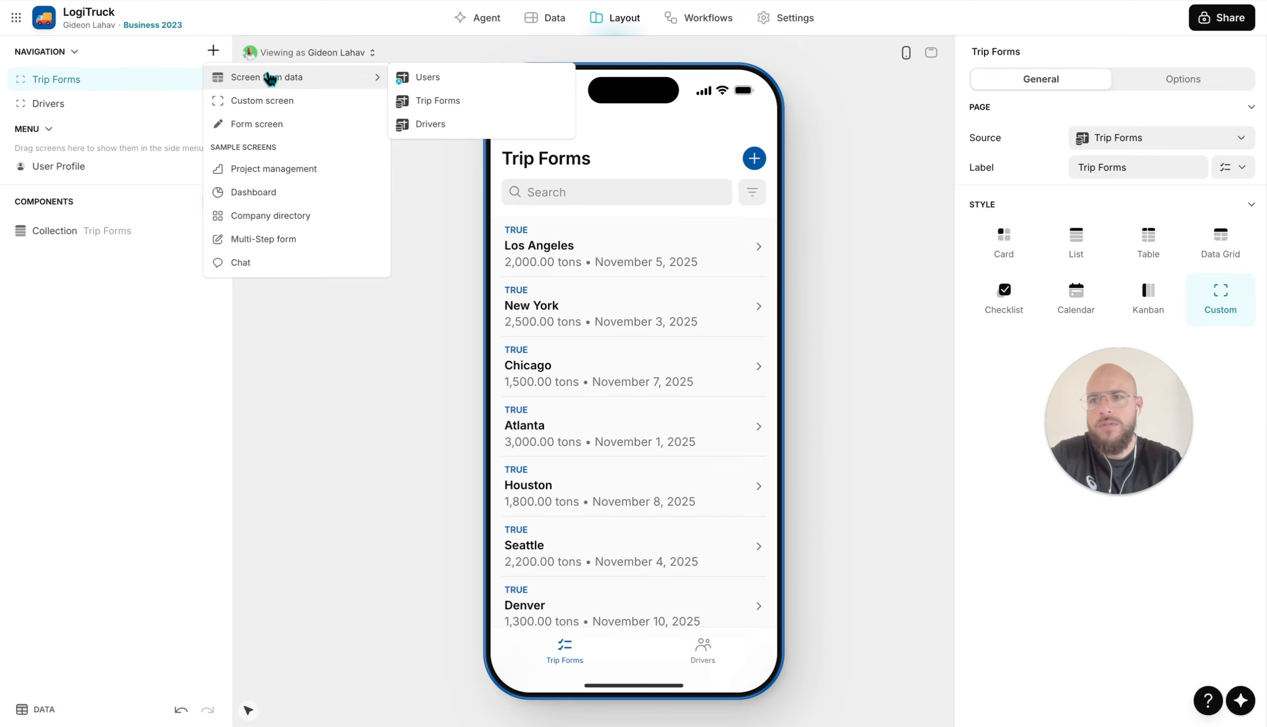
{"action": "left_click", "coordinate": [126, 477]}
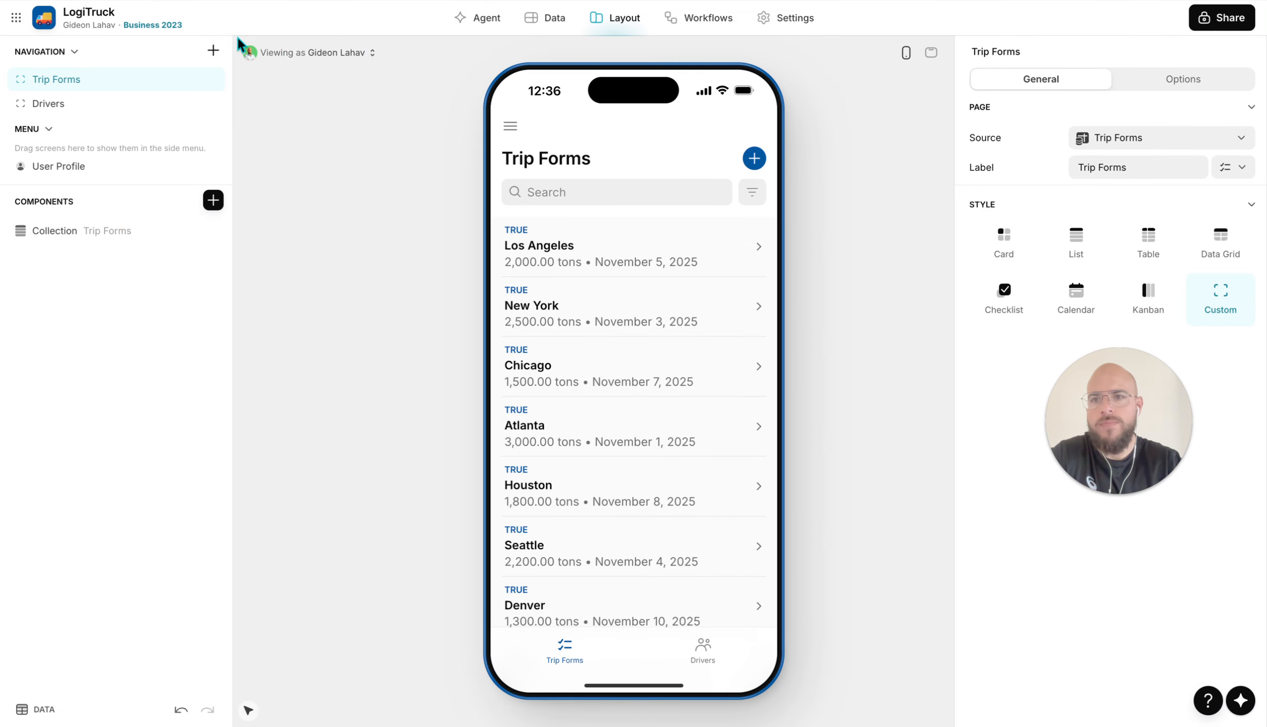
{"action": "left_click", "coordinate": [212, 51]}
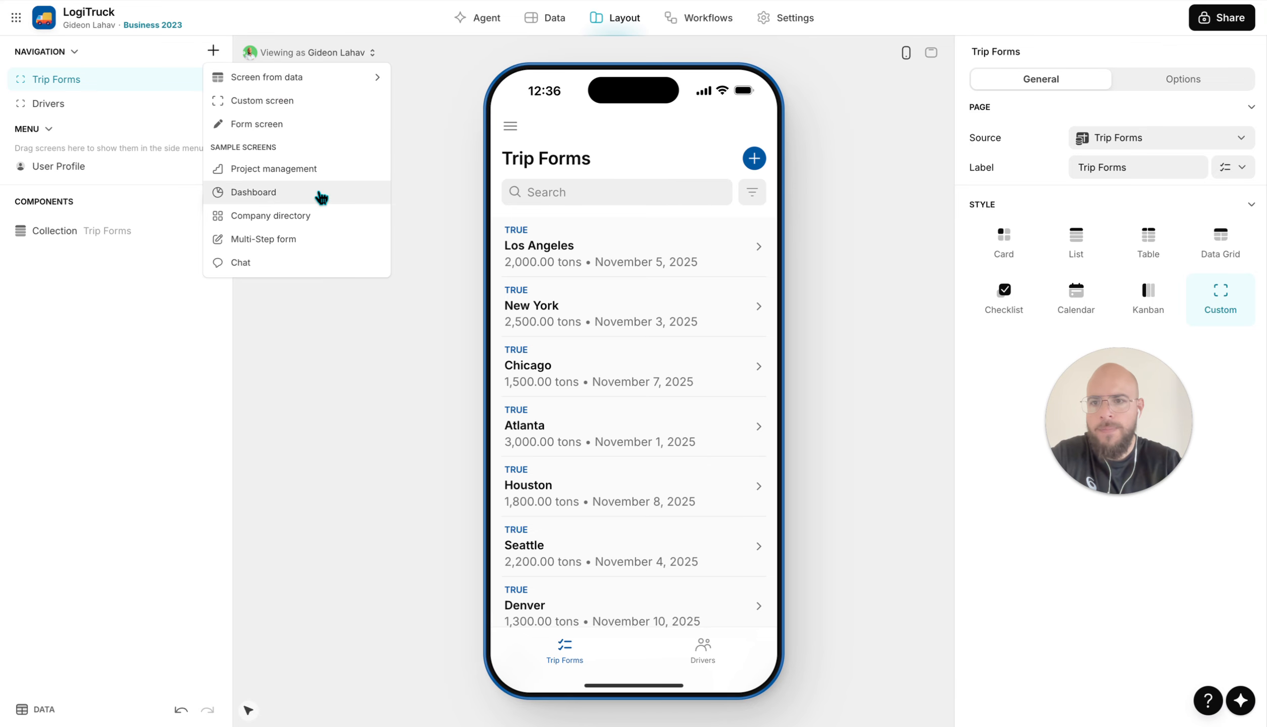
{"action": "left_click", "coordinate": [290, 222]}
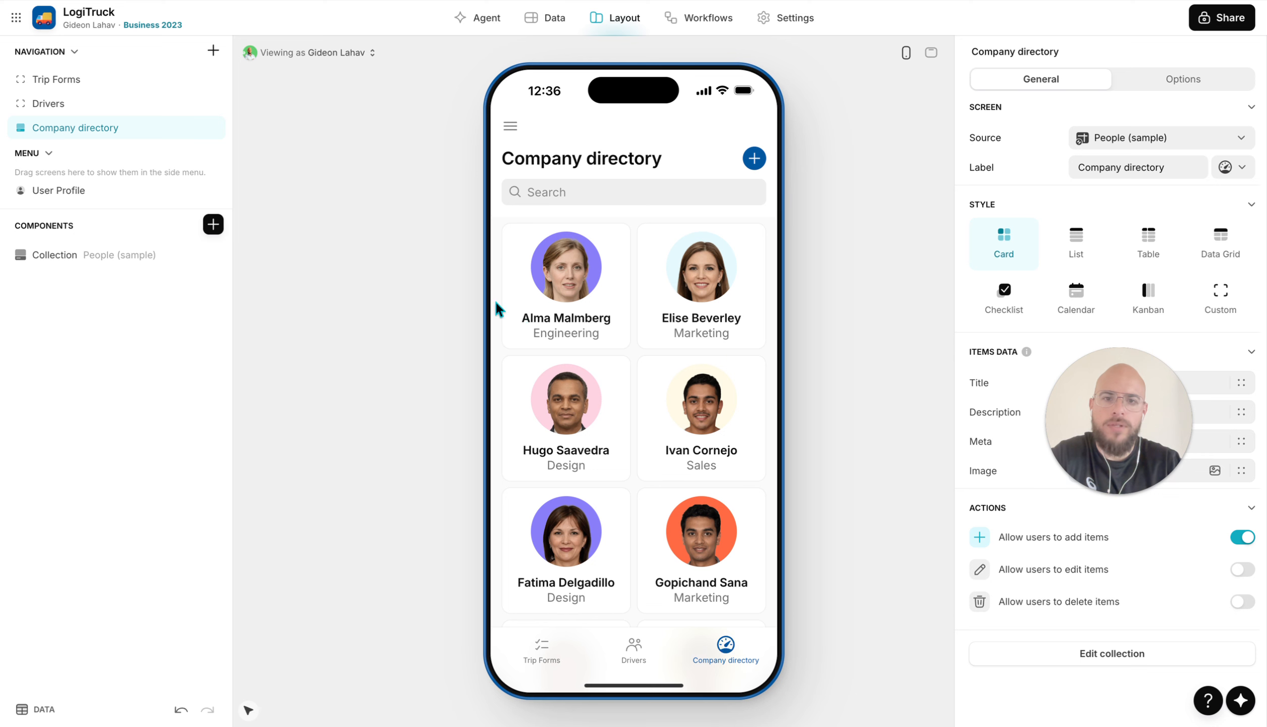
Copy the Email column values from the People (sample) table into the User Email column of the Drivers table
{"action": "left_click", "coordinate": [553, 22]}
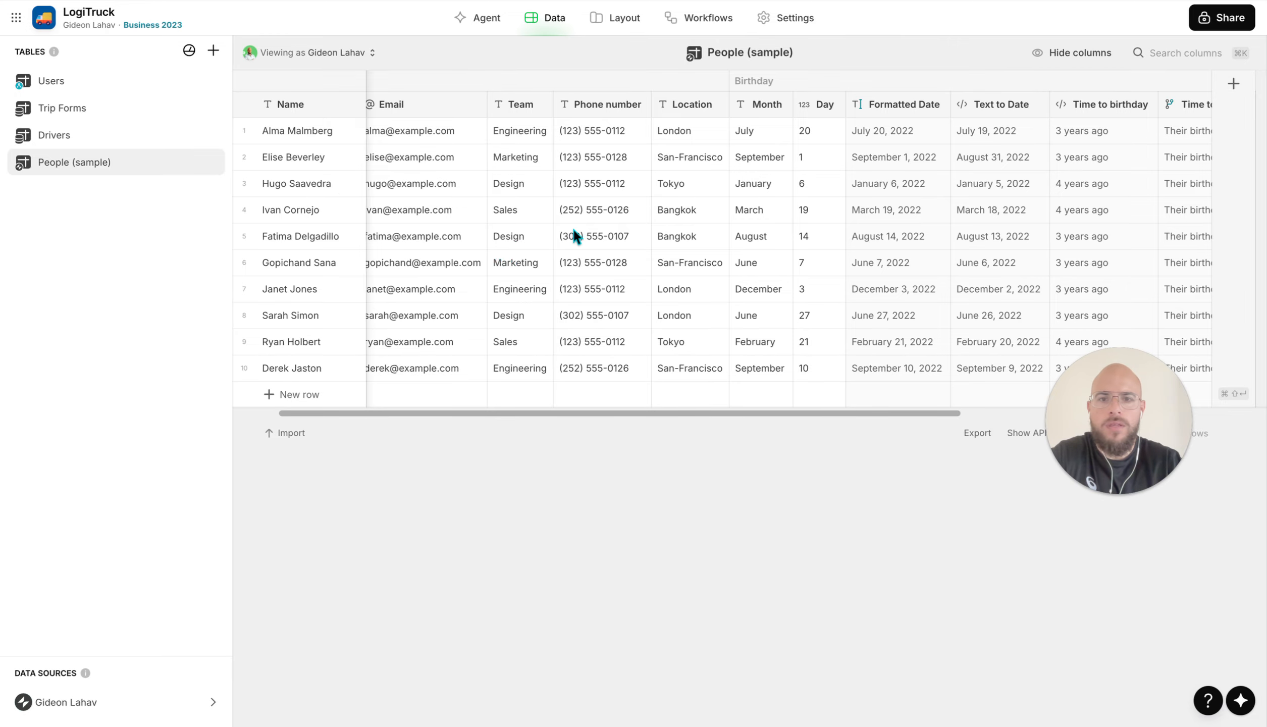
{"action": "scroll", "coordinate": [575, 236], "scroll_direction": "left", "scroll_amount": 2}
{"action": "scroll", "coordinate": [576, 235], "scroll_direction": "right", "scroll_amount": 10}
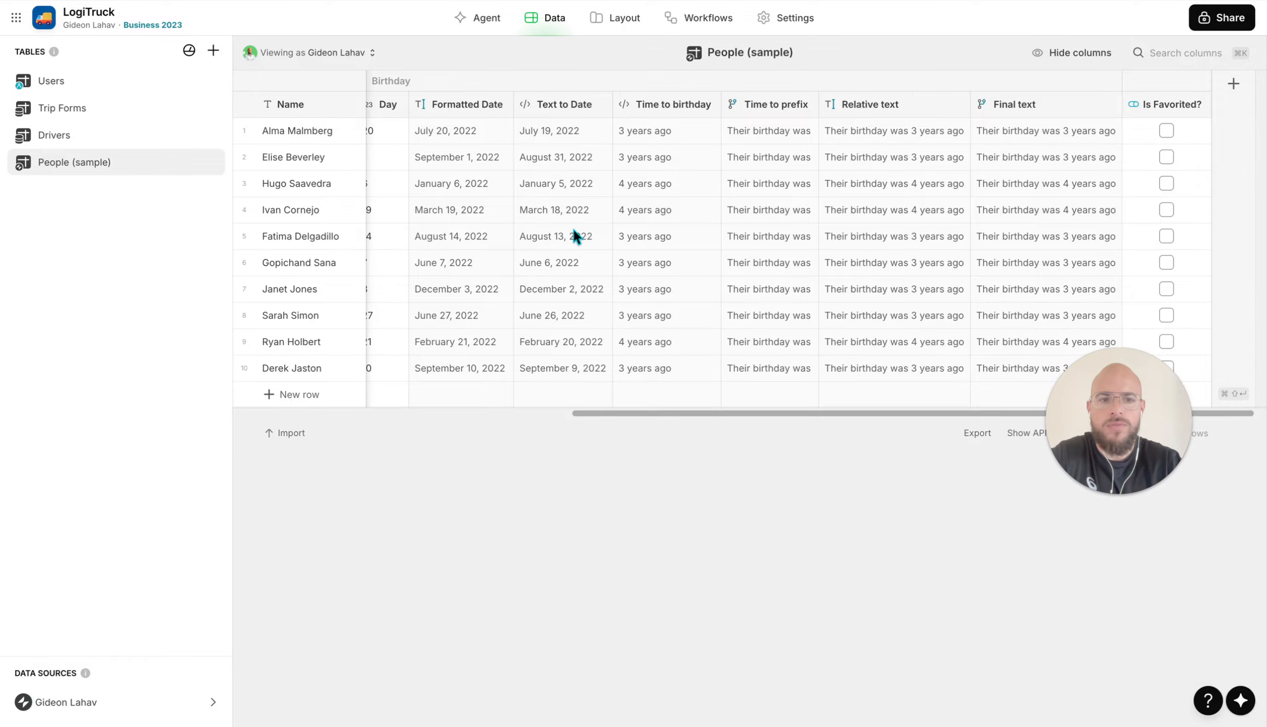
{"action": "scroll", "coordinate": [576, 236], "scroll_direction": "left", "scroll_amount": 10}
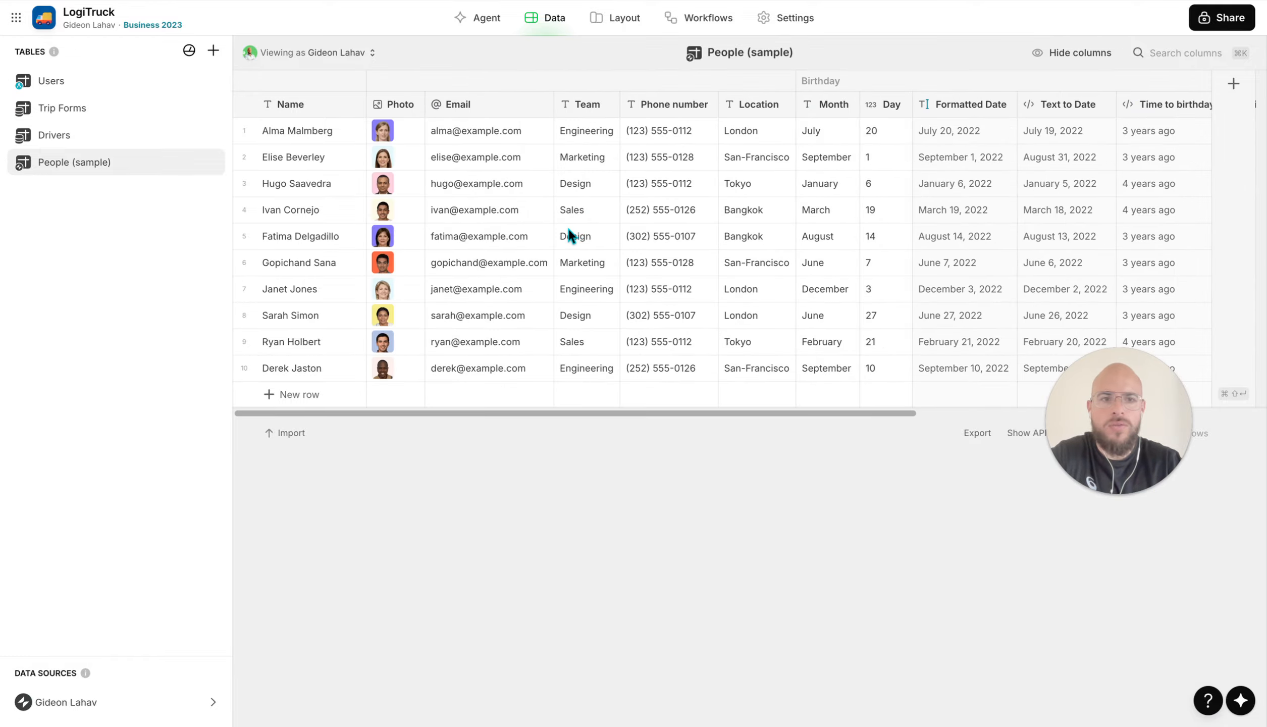
{"action": "left_click", "coordinate": [467, 105]}
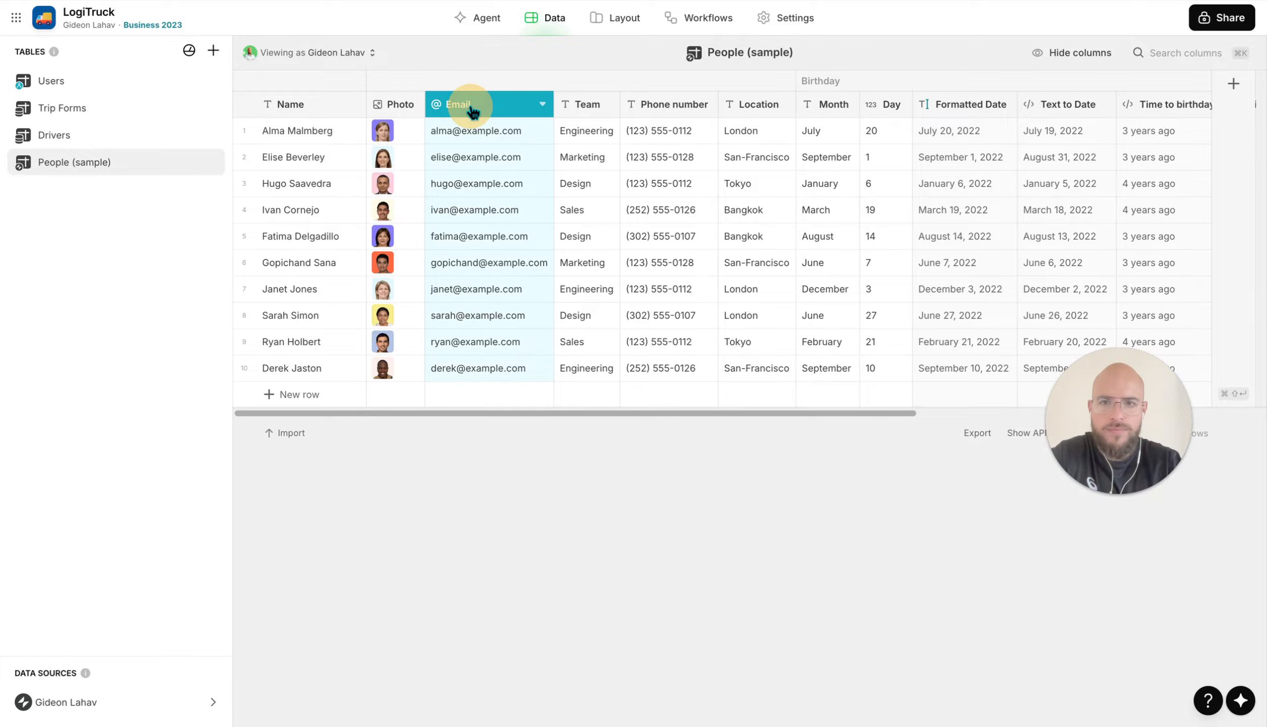
{"action": "left_click", "coordinate": [103, 135]}
{"action": "scroll", "coordinate": [923, 117], "scroll_direction": "right", "scroll_amount": 1}
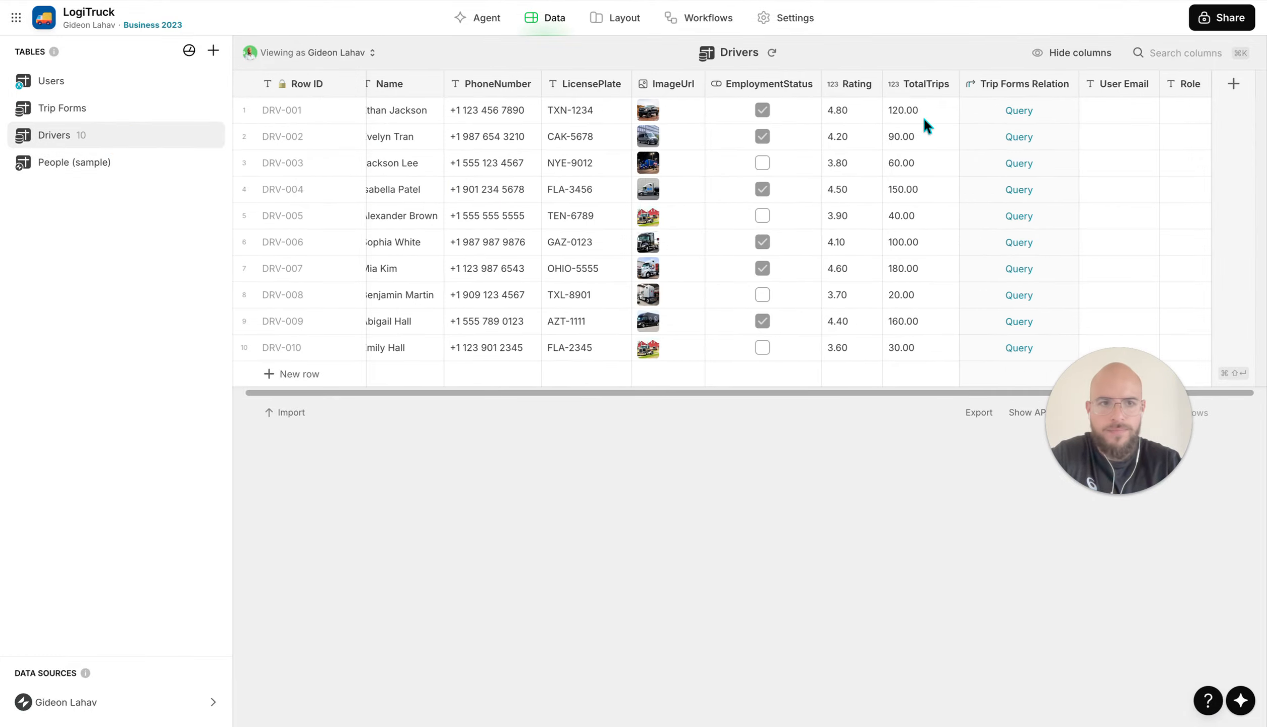
{"action": "left_click", "coordinate": [1138, 106]}
Change the type of the User Email column in the Drivers table to Email
{"action": "left_click", "coordinate": [1145, 85]}
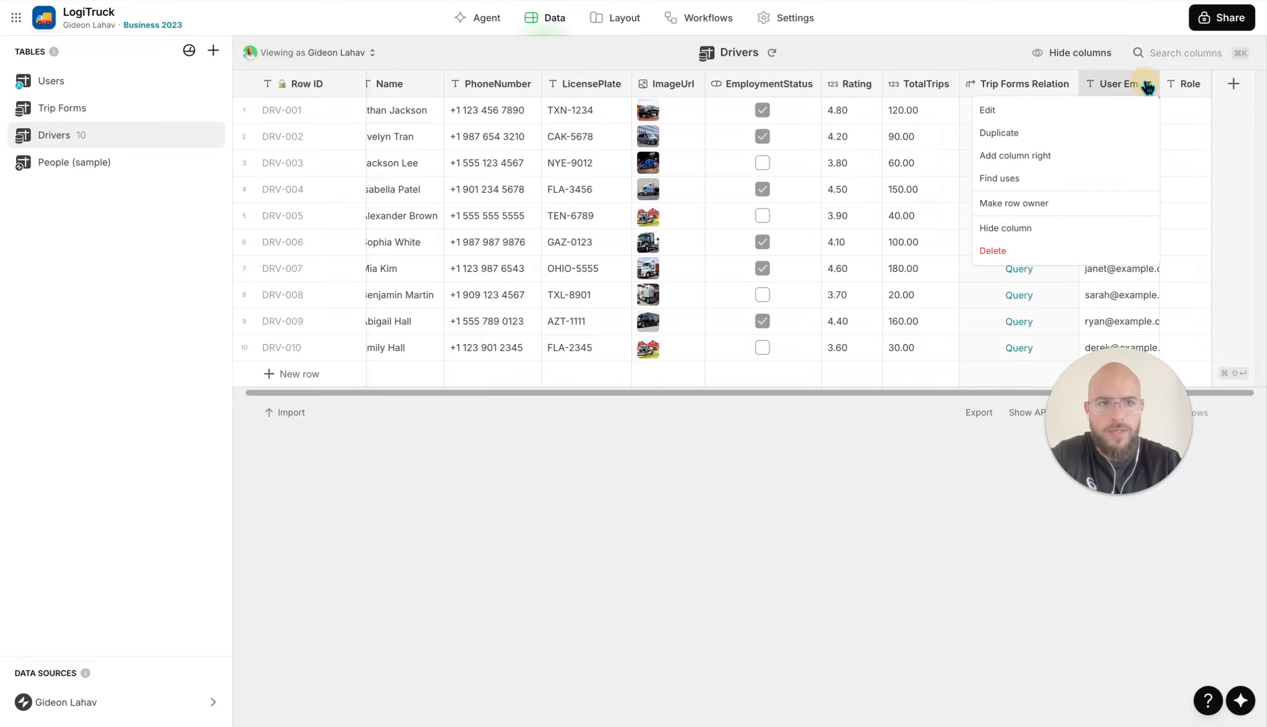
{"action": "double_click", "coordinate": [1112, 86]}
{"action": "left_click", "coordinate": [1030, 144]}
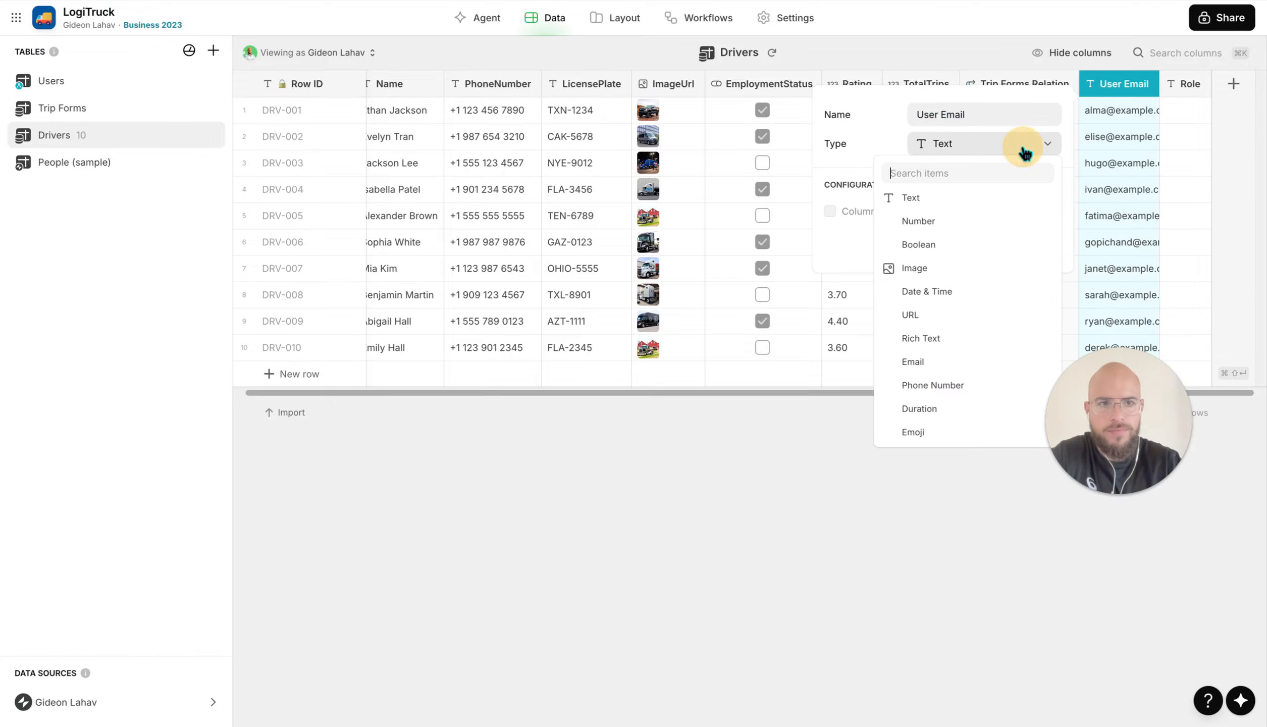
{"action": "type", "text": "ema"}
{"action": "left_click", "coordinate": [1023, 201]}
{"action": "left_click", "coordinate": [1025, 240]}
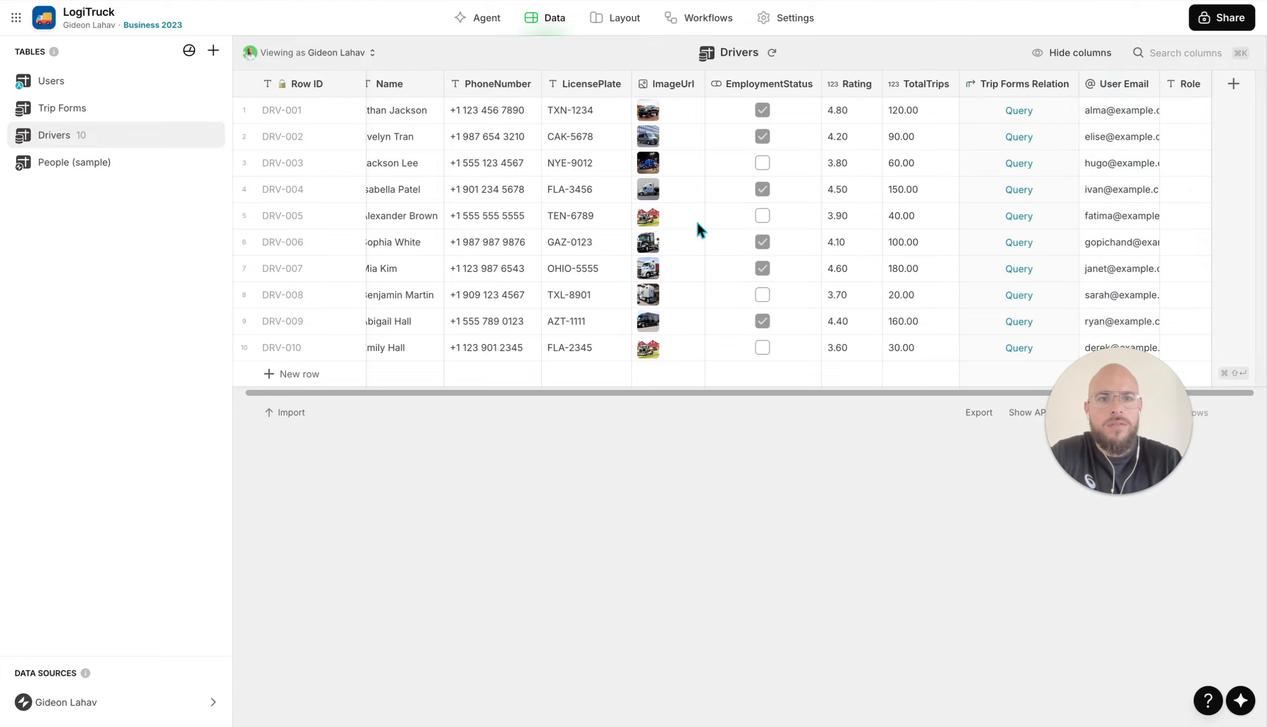
{"action": "scroll", "coordinate": [697, 222], "scroll_direction": "left", "scroll_amount": 1}
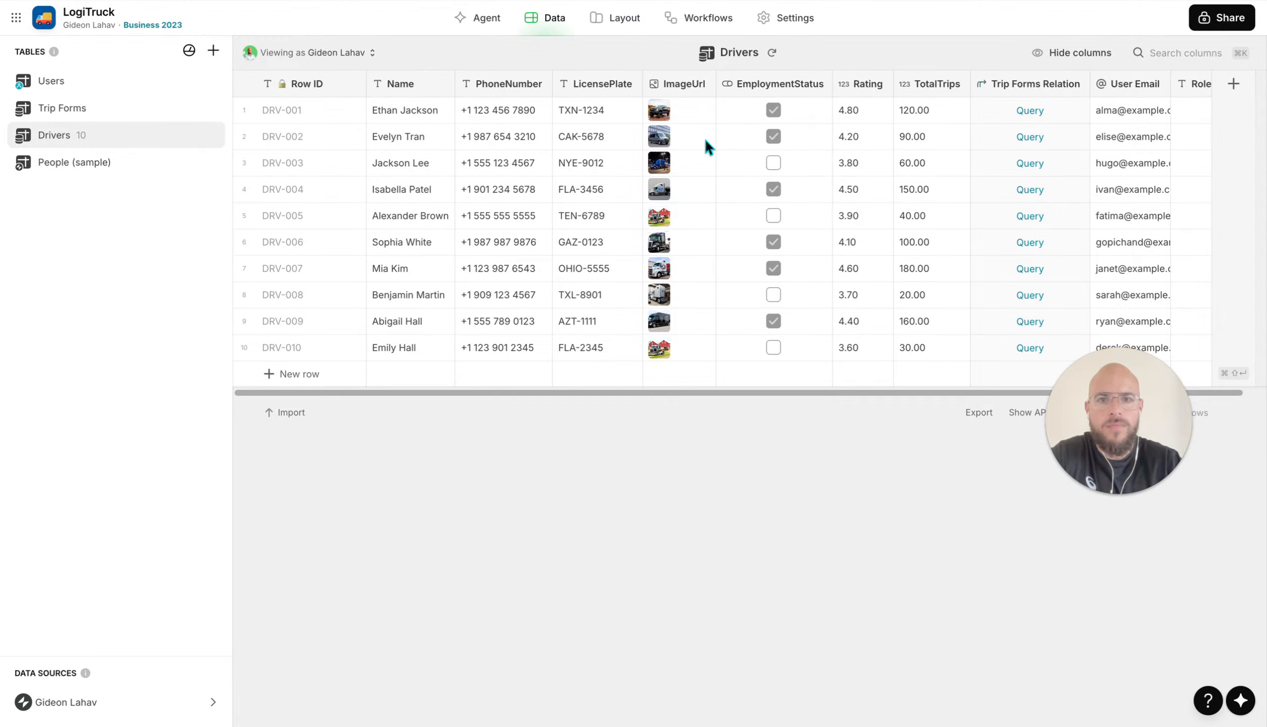
{"action": "scroll", "coordinate": [747, 176], "scroll_direction": "right", "scroll_amount": 1}
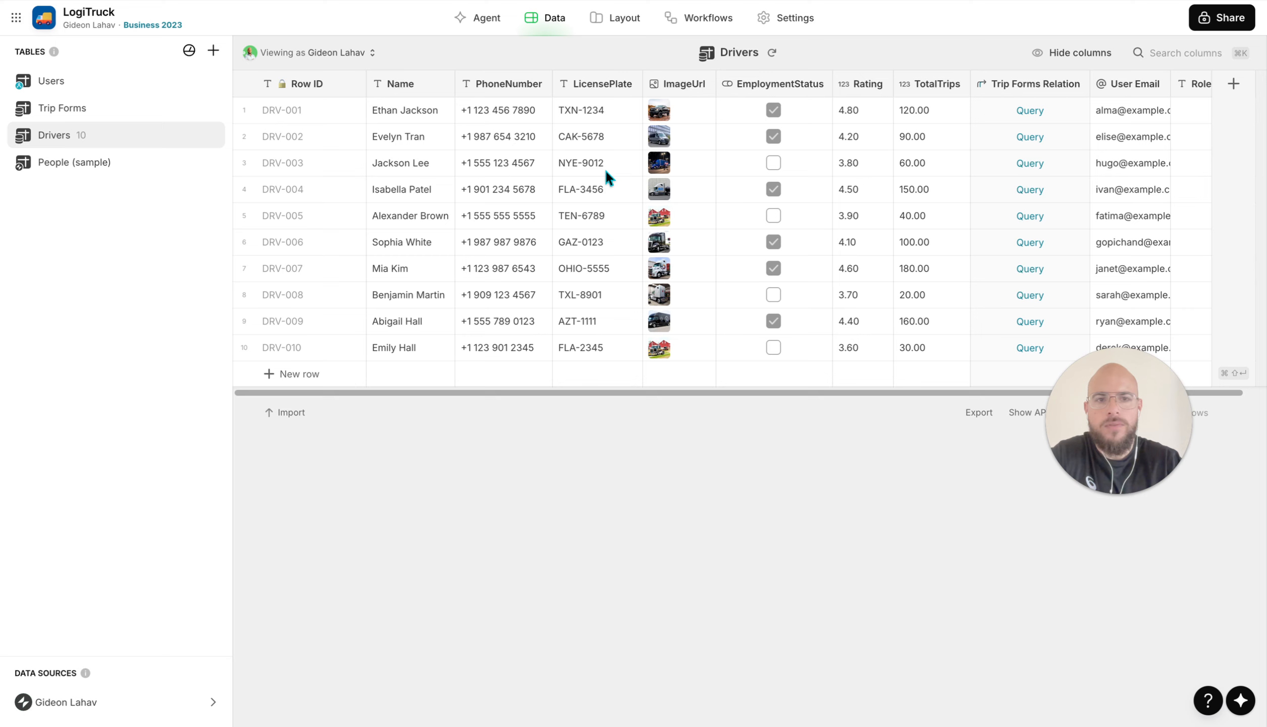
Rename the Trip Forms table to Trips
{"action": "scroll", "coordinate": [607, 173], "scroll_direction": "right", "scroll_amount": 1}
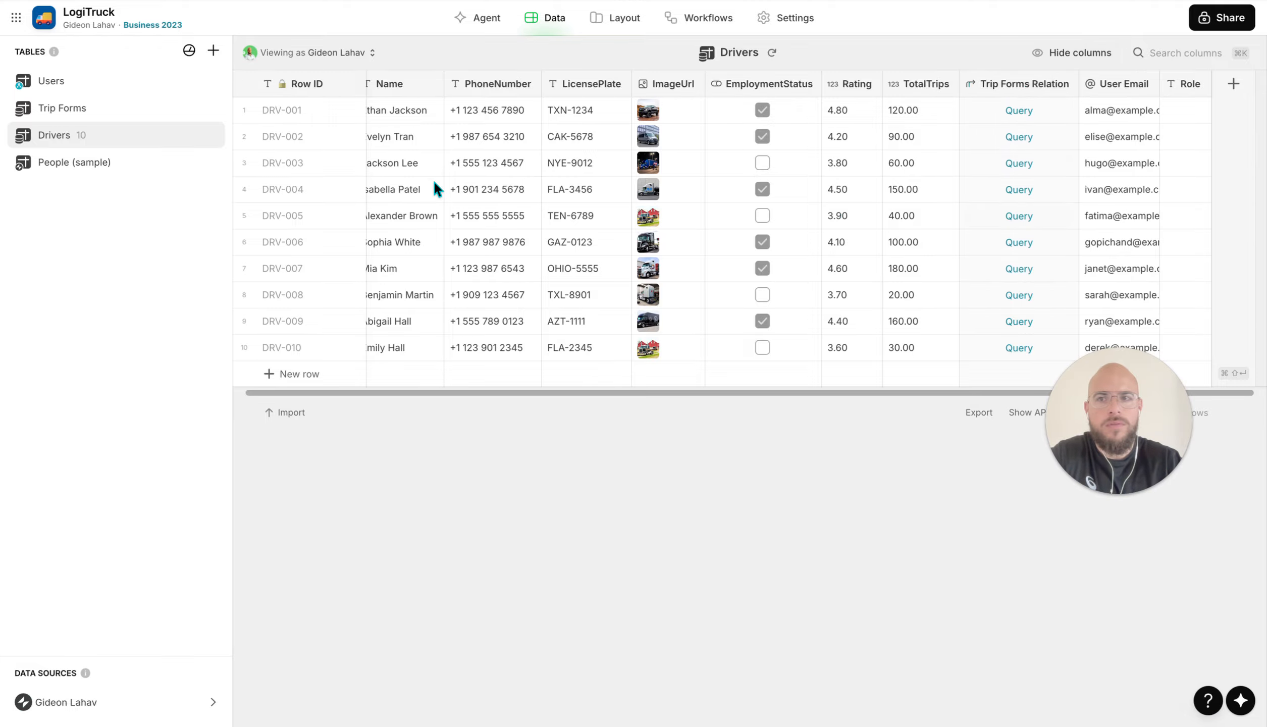
{"action": "left_click", "coordinate": [113, 104]}
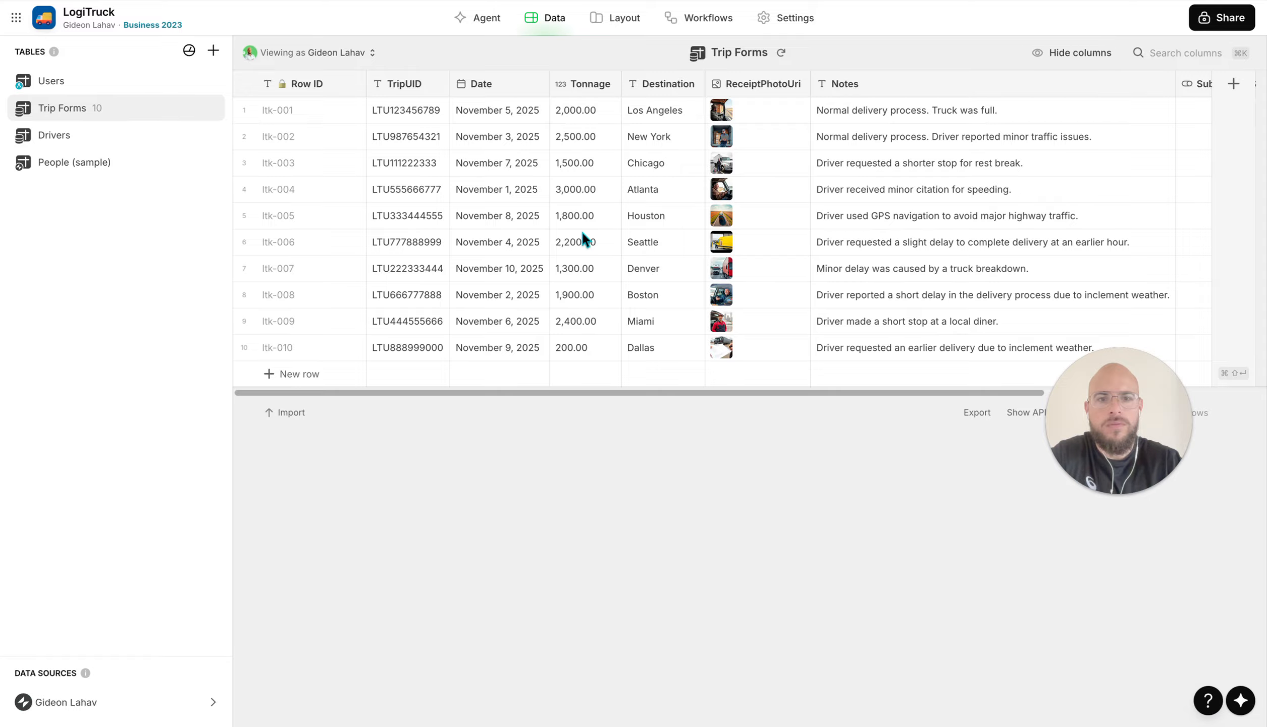
{"action": "scroll", "coordinate": [582, 233], "scroll_direction": "right", "scroll_amount": 3}
{"action": "scroll", "coordinate": [581, 231], "scroll_direction": "left", "scroll_amount": 2}
{"action": "scroll", "coordinate": [581, 231], "scroll_direction": "right", "scroll_amount": 5}
{"action": "scroll", "coordinate": [581, 230], "scroll_direction": "left", "scroll_amount": 5}
{"action": "double_click", "coordinate": [72, 109]}
{"action": "double_click", "coordinate": [72, 109]}
{"action": "key", "text": "Right"}
{"action": "key", "text": "BackSpace"}
{"action": "key", "text": "Return"}
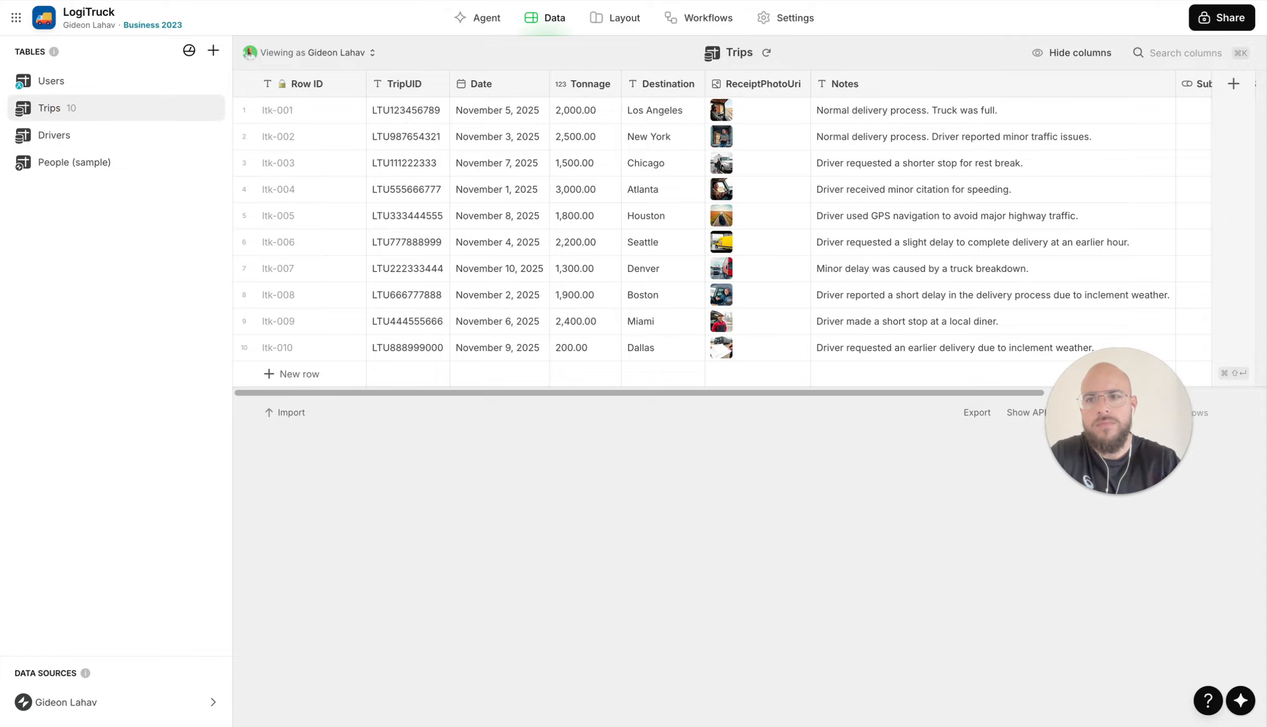
Export the Drivers table with every column except Row ID
{"action": "left_click", "coordinate": [91, 144]}
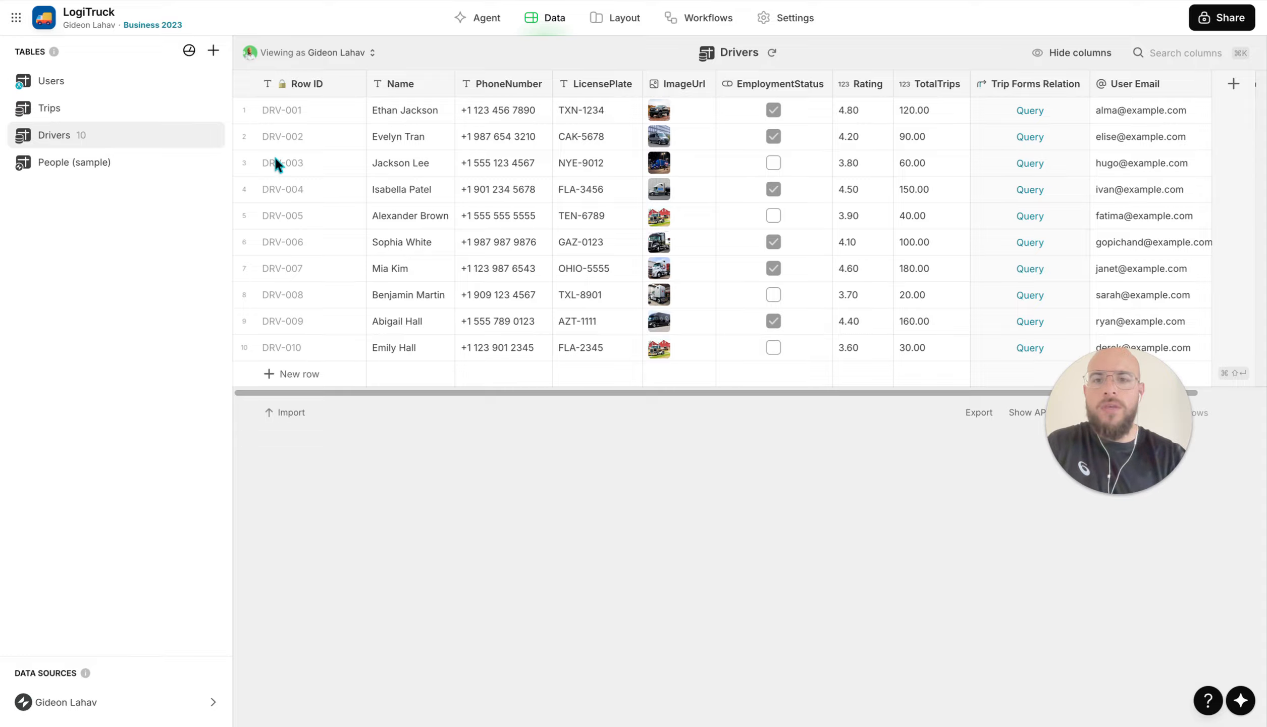
{"action": "right_click", "coordinate": [121, 145]}
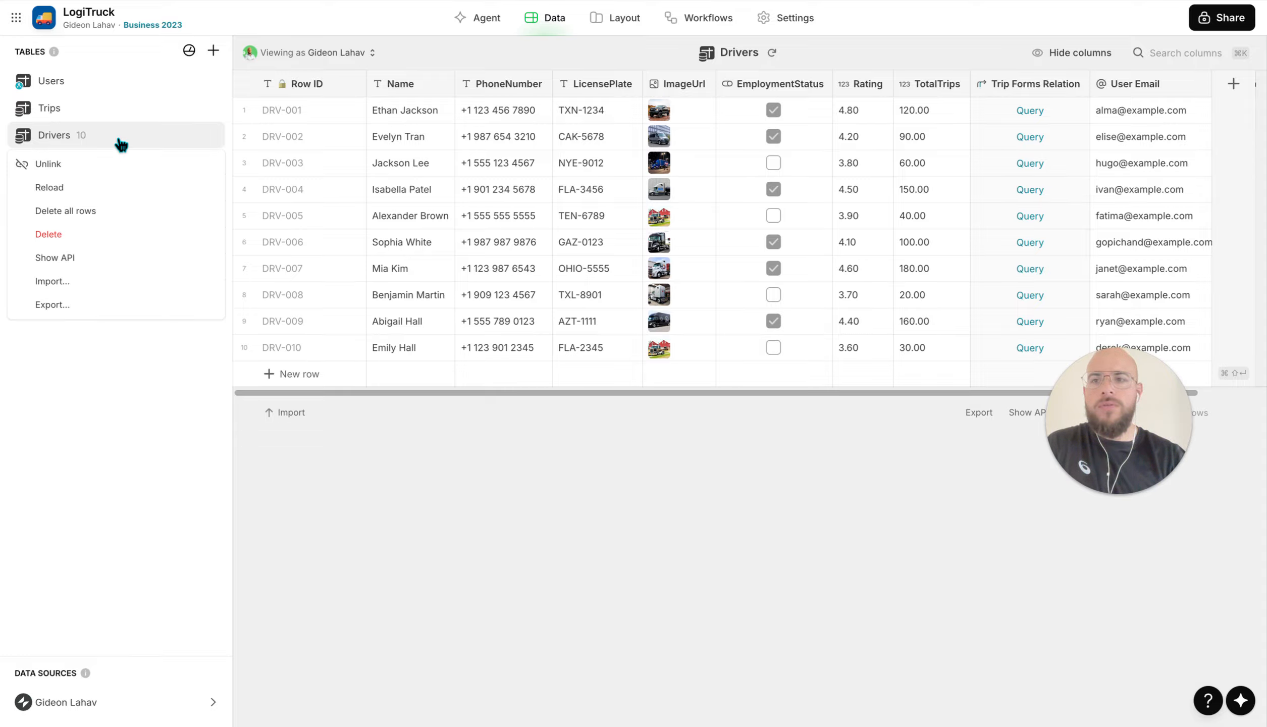
{"action": "left_click", "coordinate": [126, 305]}
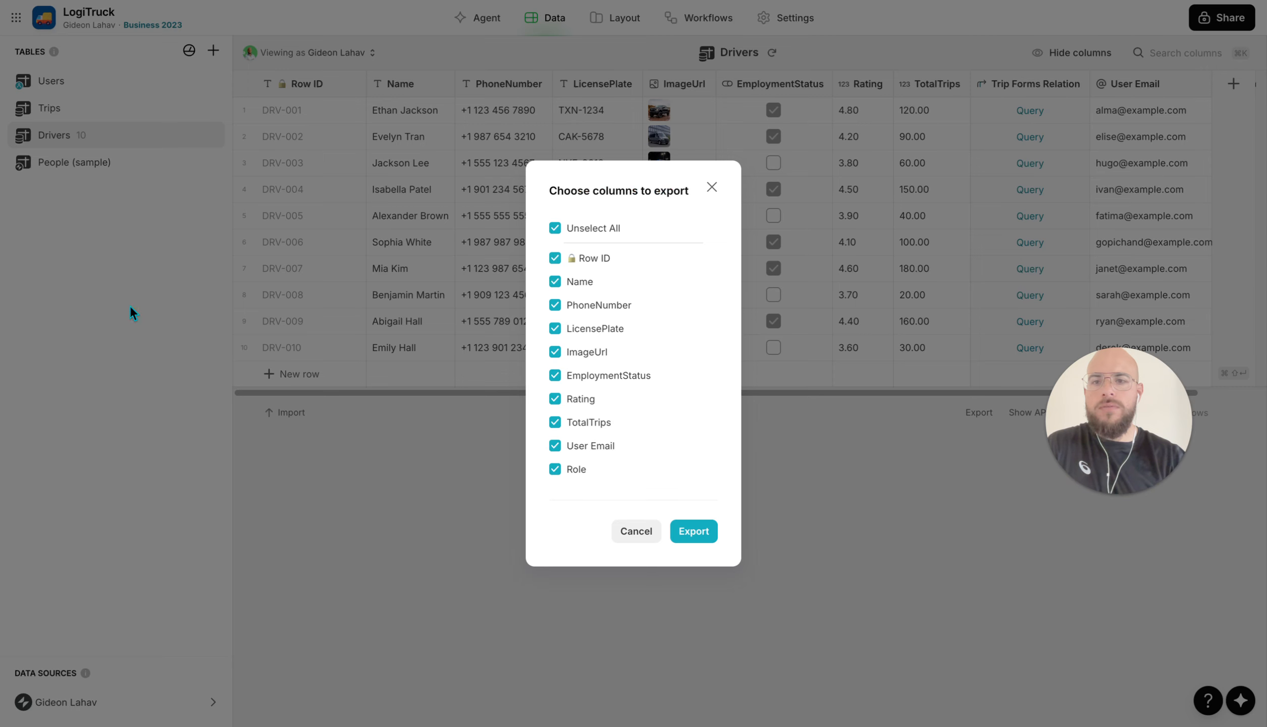
{"action": "left_click", "coordinate": [588, 258]}
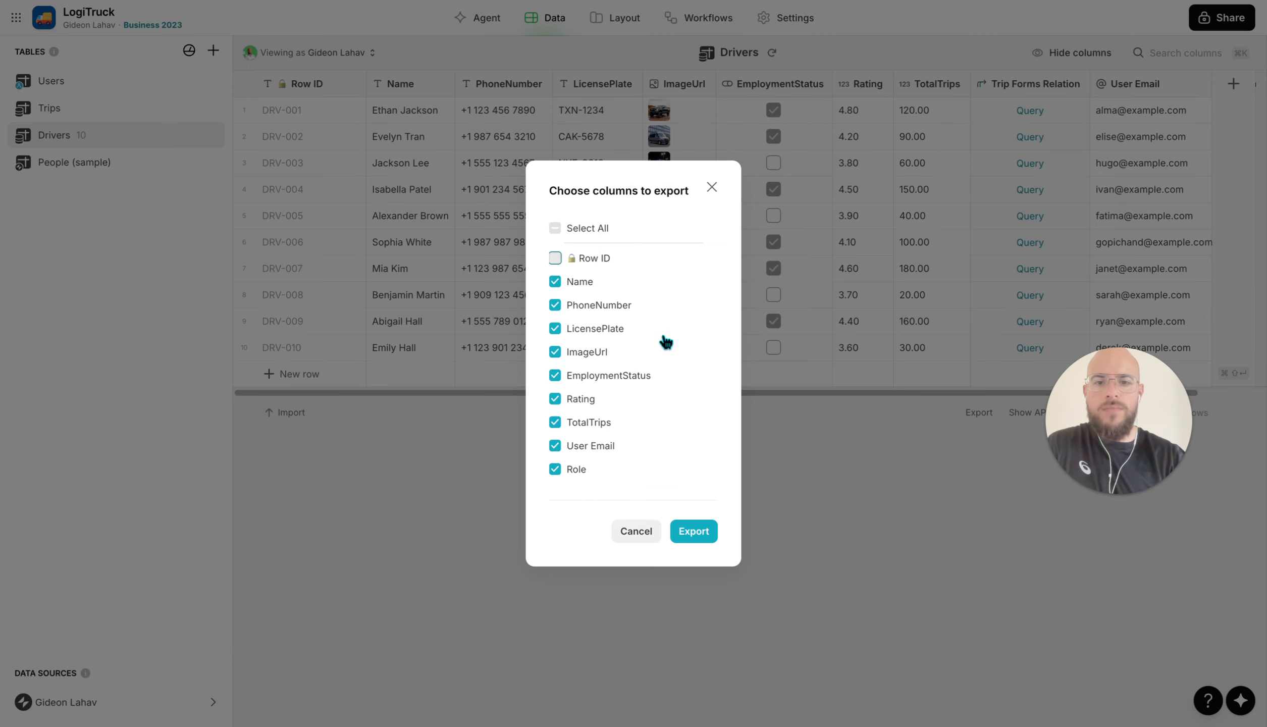
{"action": "left_click", "coordinate": [696, 530]}
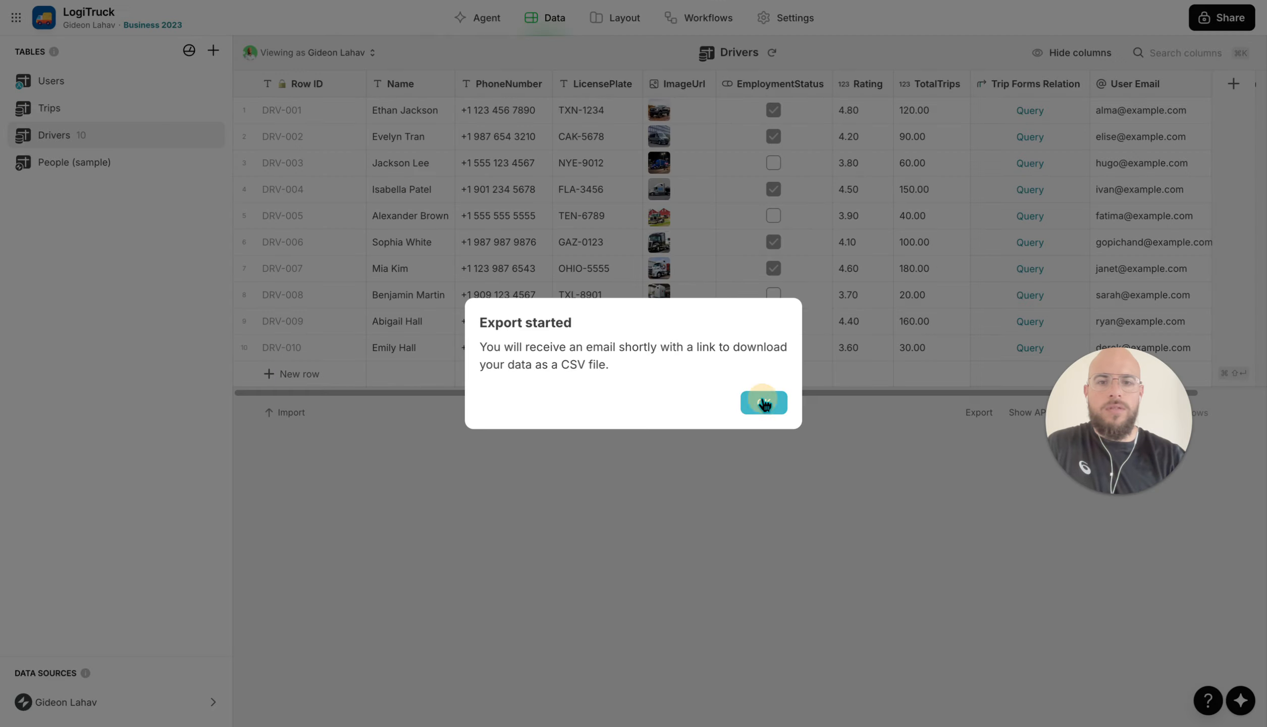
{"action": "left_click", "coordinate": [765, 403]}
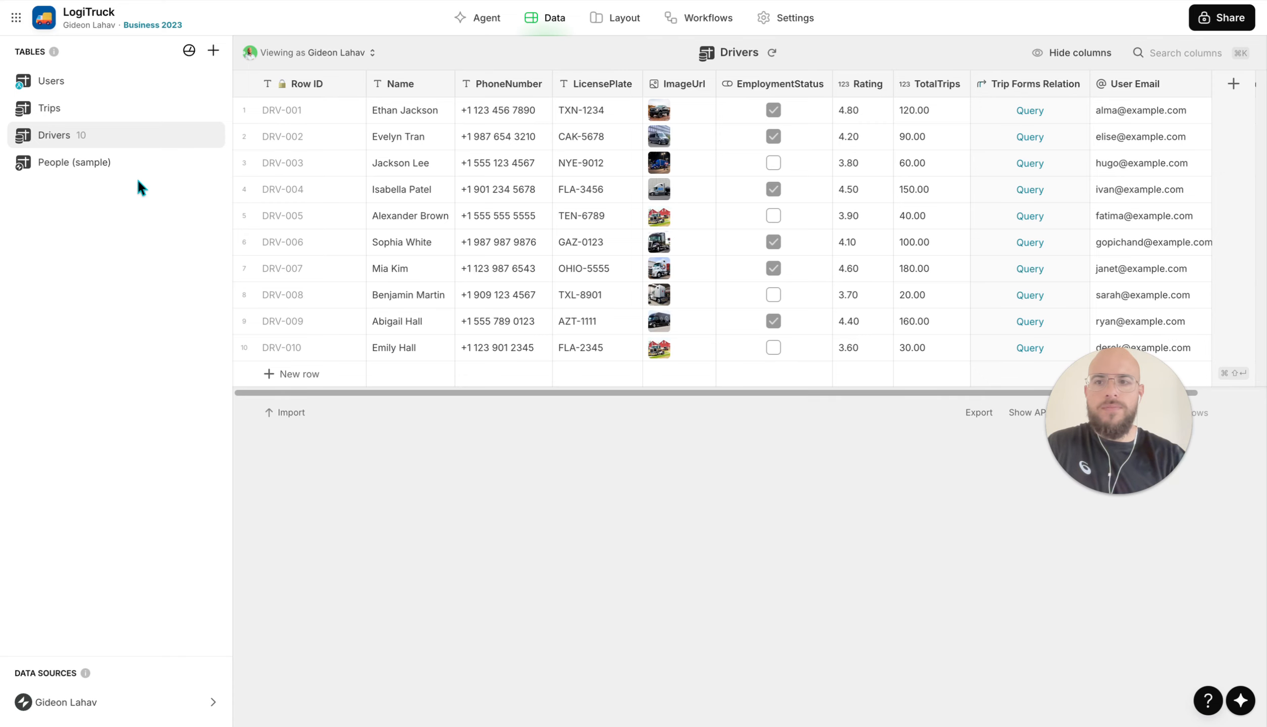
Delete the People (sample) table from the app's data
{"action": "left_click", "coordinate": [130, 162]}
{"action": "right_click", "coordinate": [84, 164]}
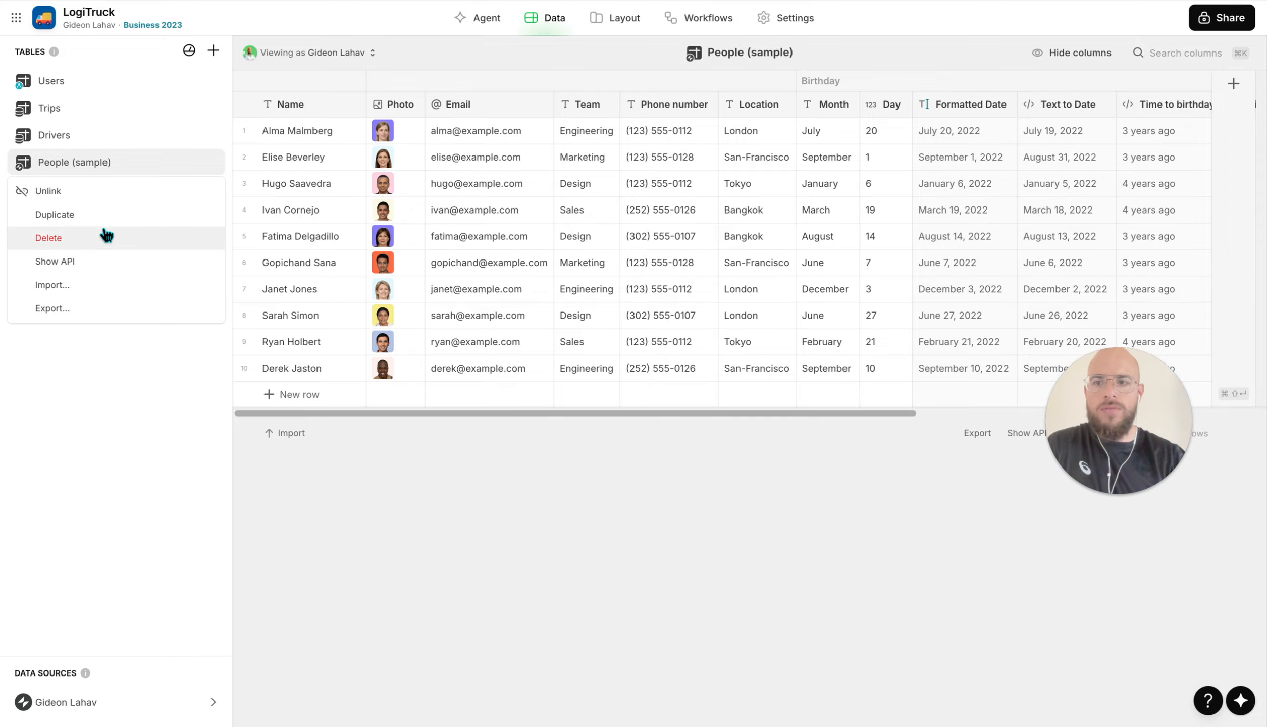
{"action": "left_click", "coordinate": [106, 236]}
{"action": "left_click", "coordinate": [750, 417]}
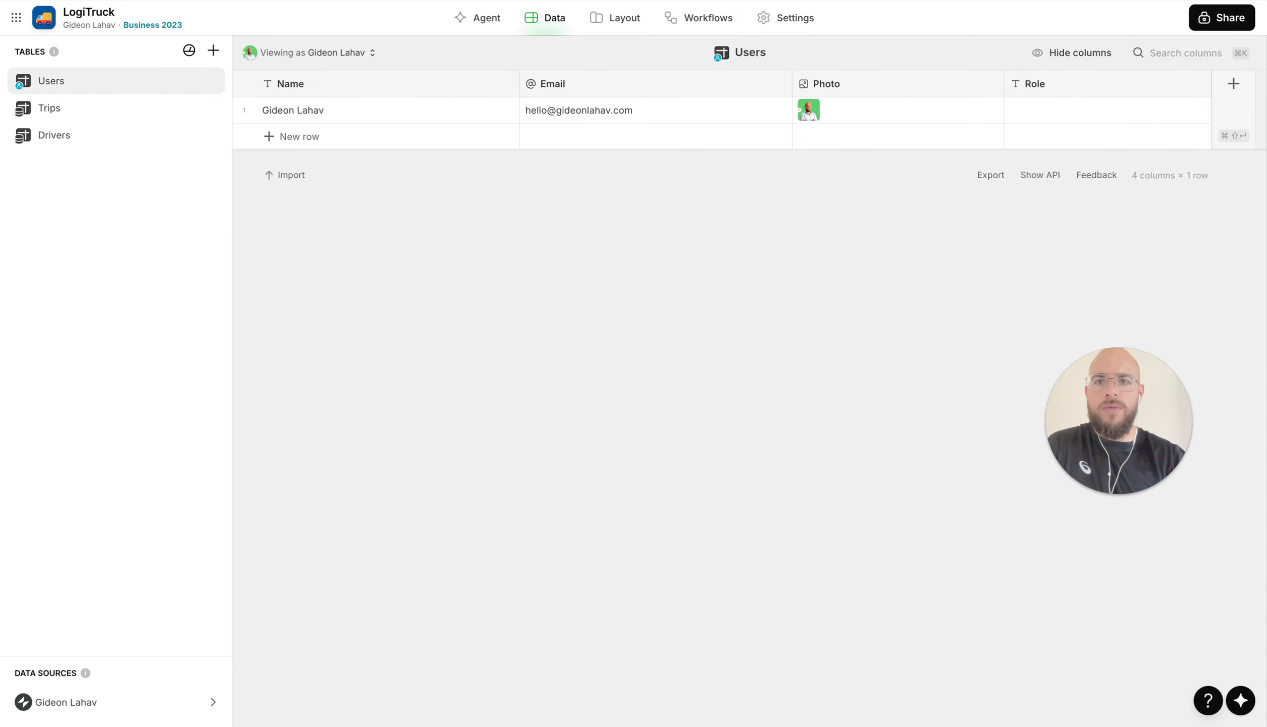
Switch to Gmail in a new browser tab and download the Drivers table CSV from Glide's export message
{"action": "key", "text": "ctrl+Right"}
{"action": "key", "text": "ctrl+Left"}
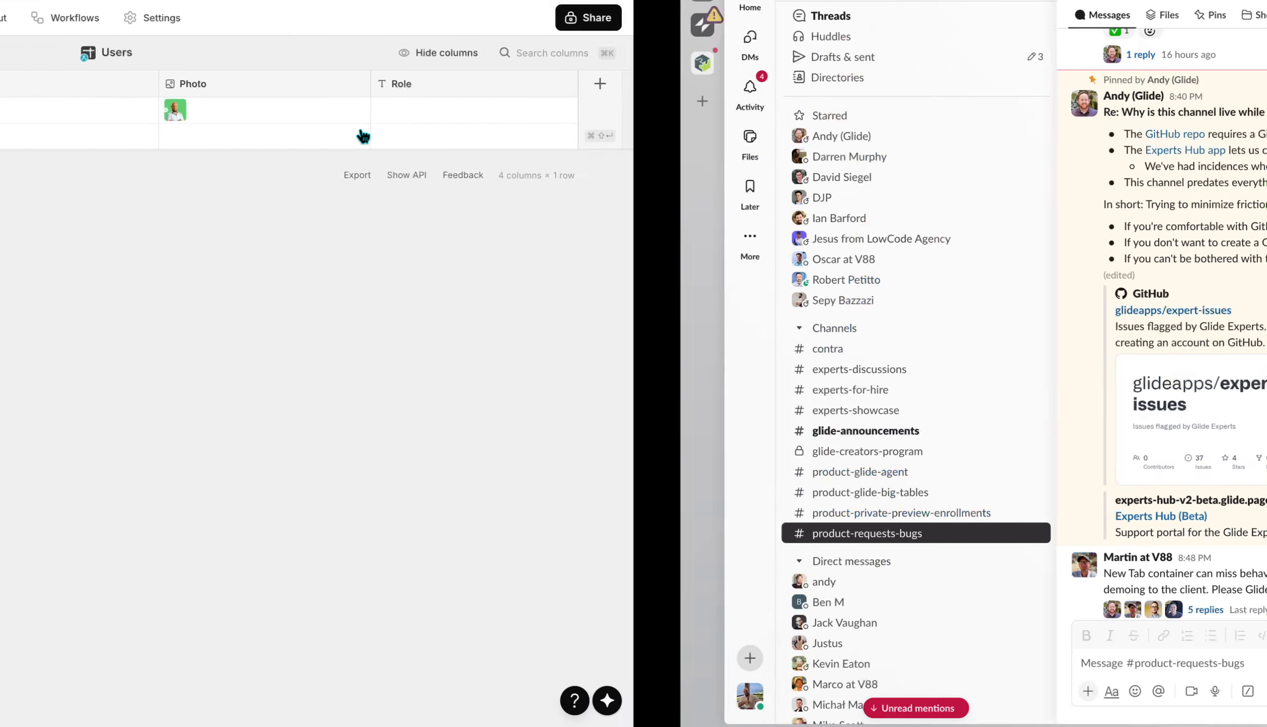
{"action": "key", "text": "super+t"}
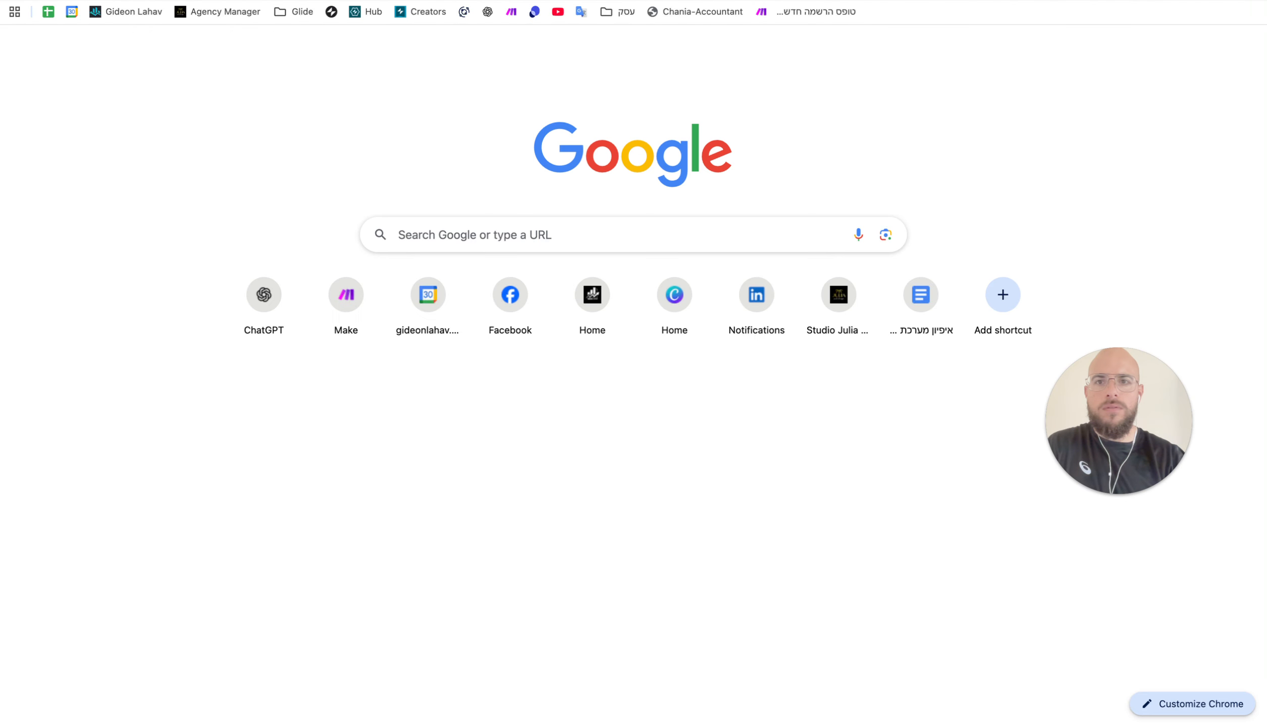
{"action": "left_click_drag", "start_coordinate": [463, 2], "coordinate": [483, 148]}
{"action": "left_click", "coordinate": [234, 147]}
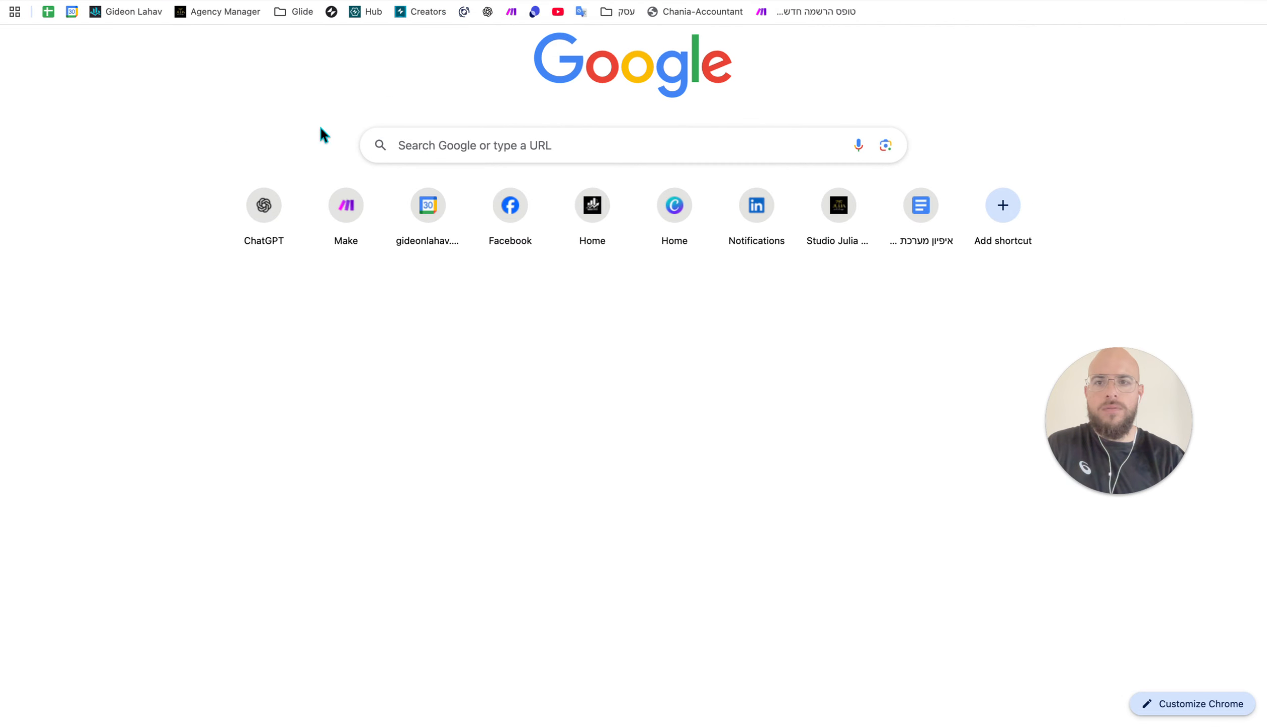
{"action": "left_click", "coordinate": [1129, 52]}
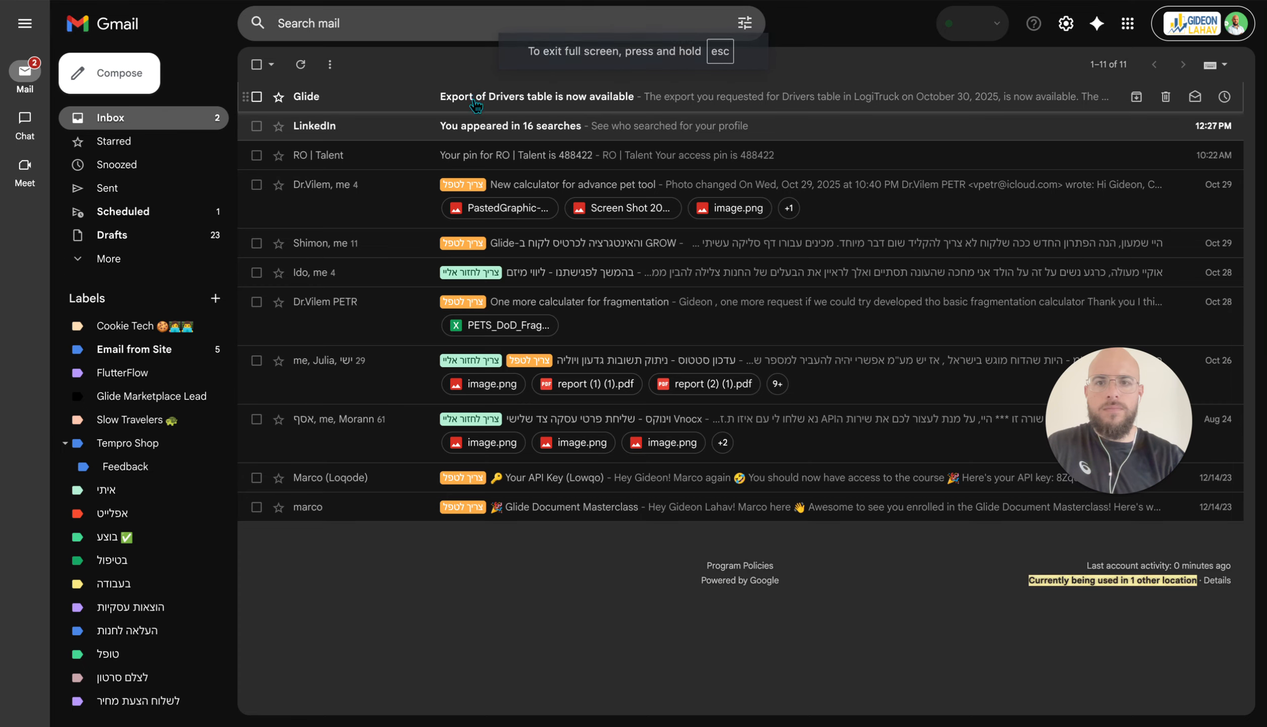
{"action": "left_click", "coordinate": [476, 96]}
{"action": "left_click", "coordinate": [755, 293]}
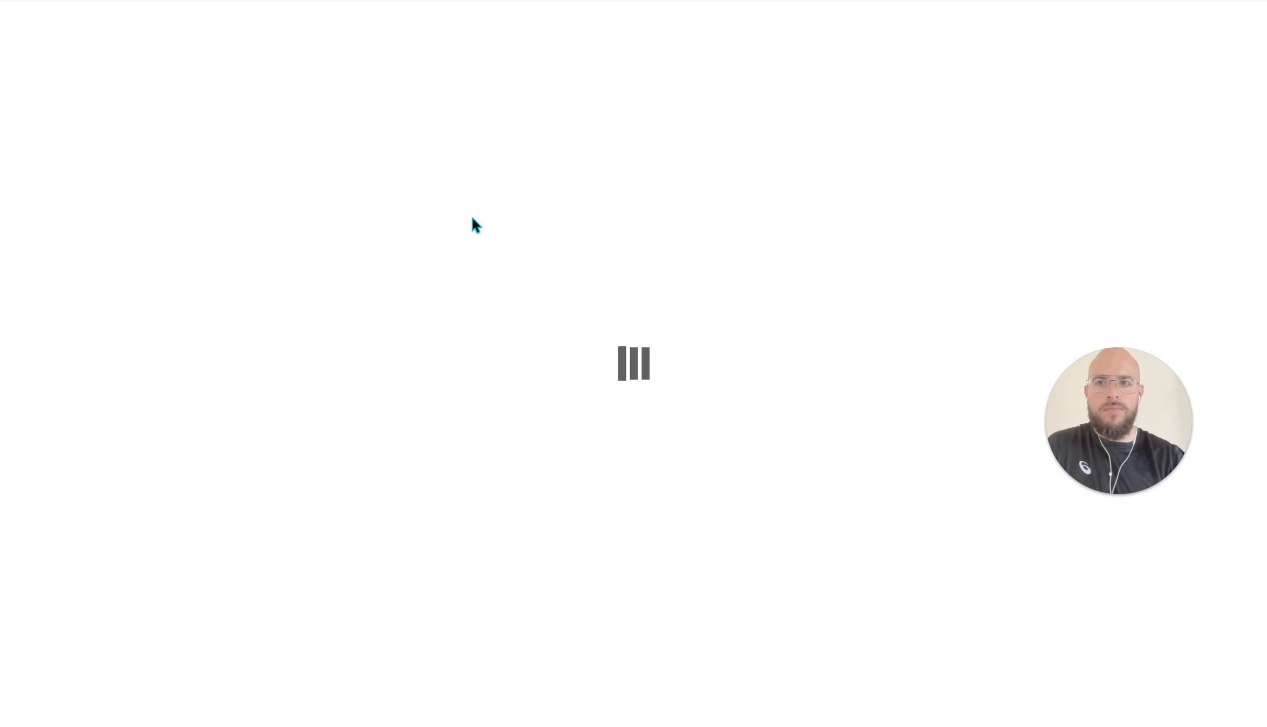
{"action": "key", "text": "Return"}
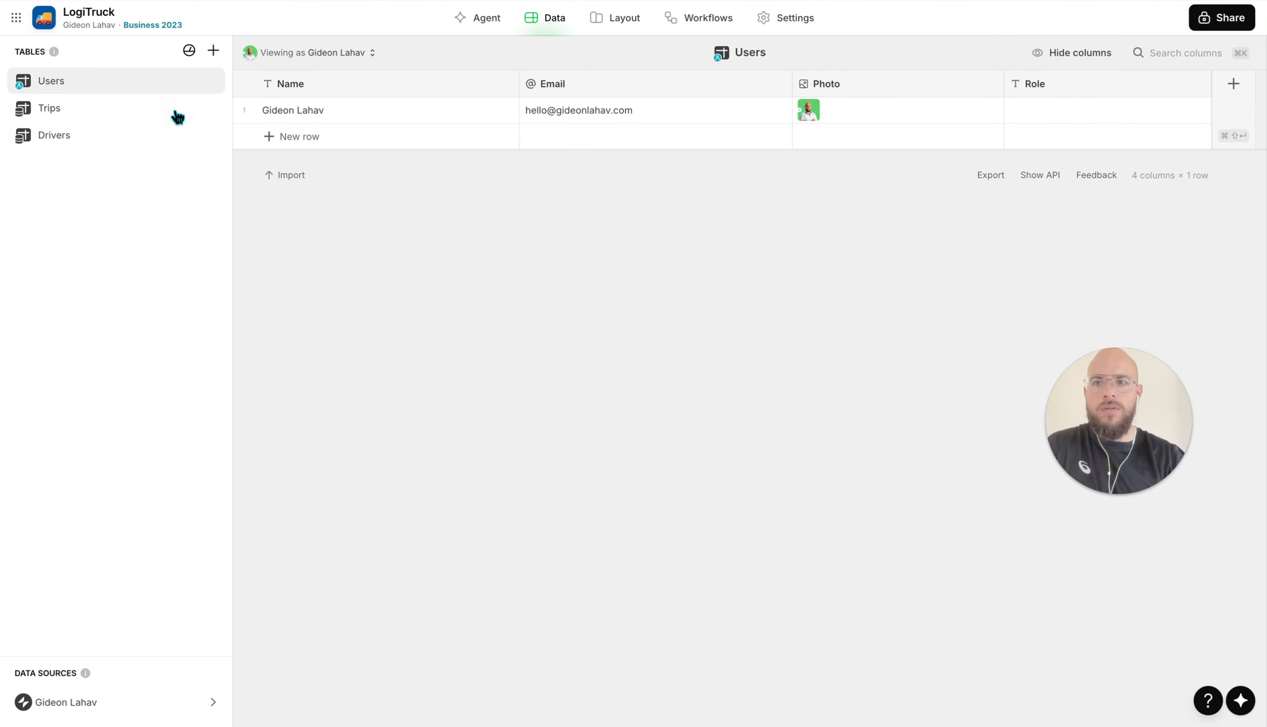
Import the file 14d995.Drivers.csv into the Users table
{"action": "left_click", "coordinate": [288, 176]}
{"action": "left_click", "coordinate": [507, 306]}
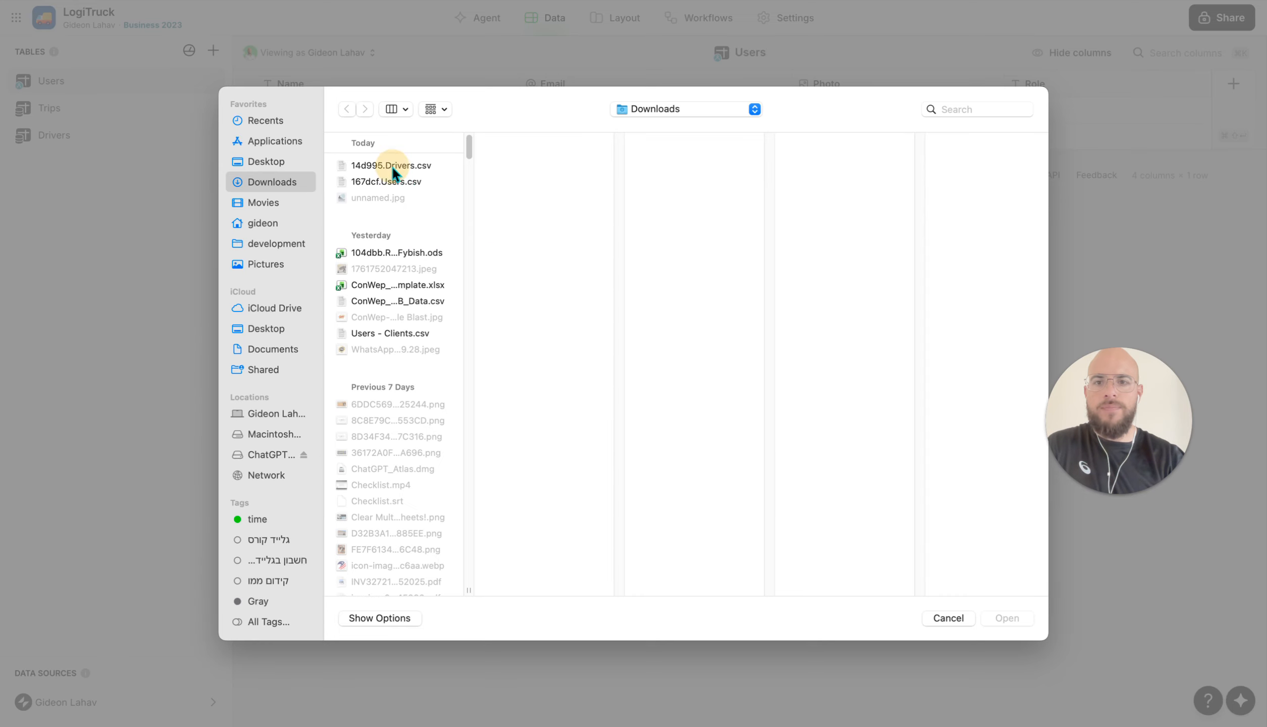
{"action": "double_click", "coordinate": [392, 168]}
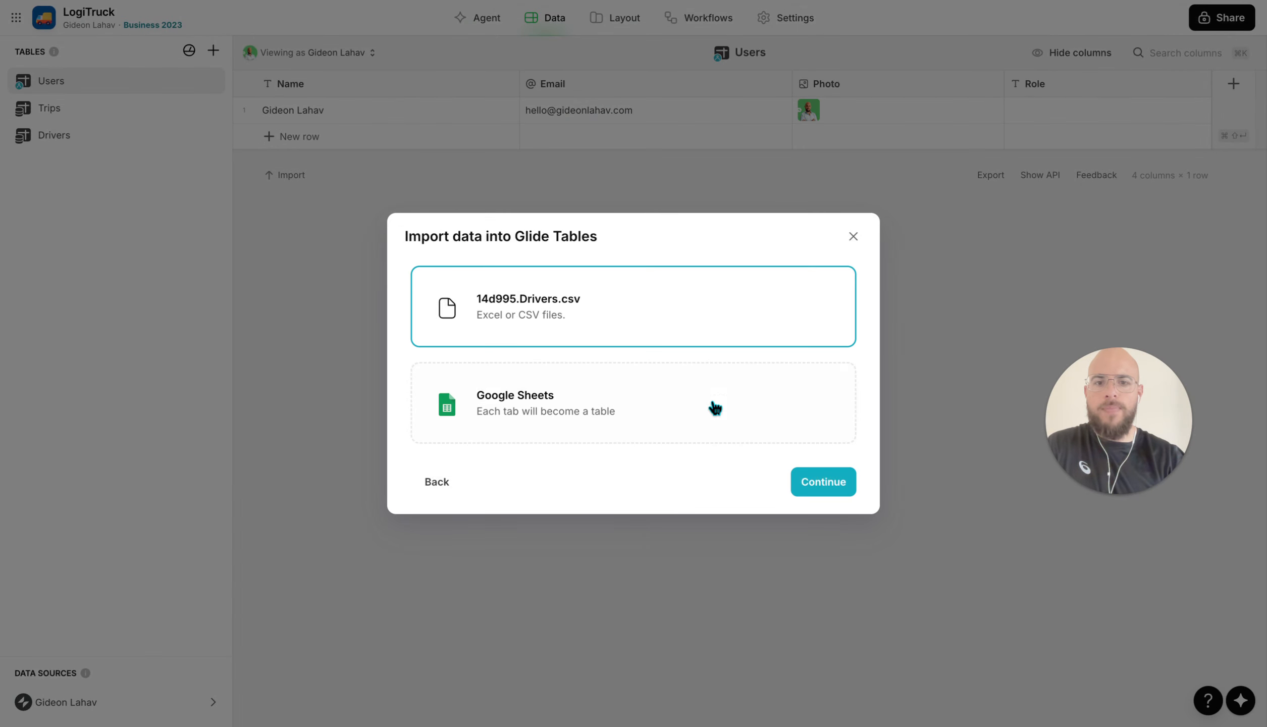
{"action": "left_click", "coordinate": [834, 485]}
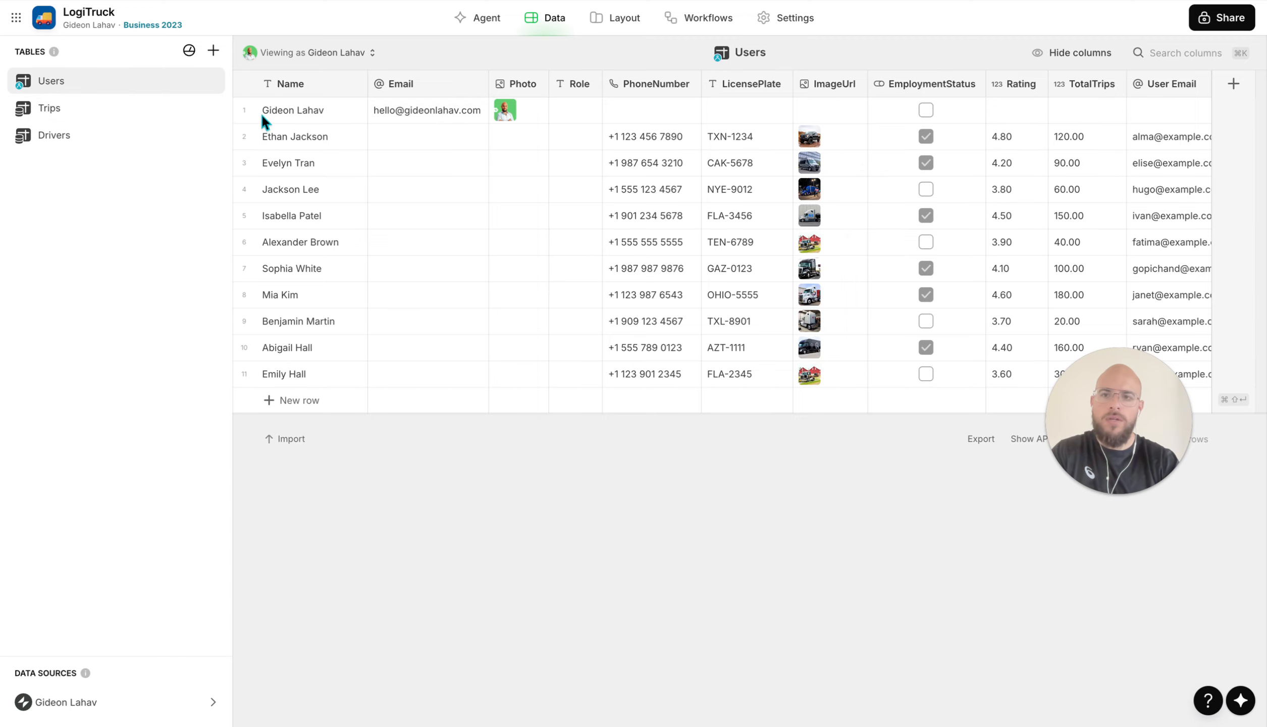
Delete the app owner's row at the start of the Users table
{"action": "left_click", "coordinate": [244, 111]}
{"action": "key", "text": "Delete"}
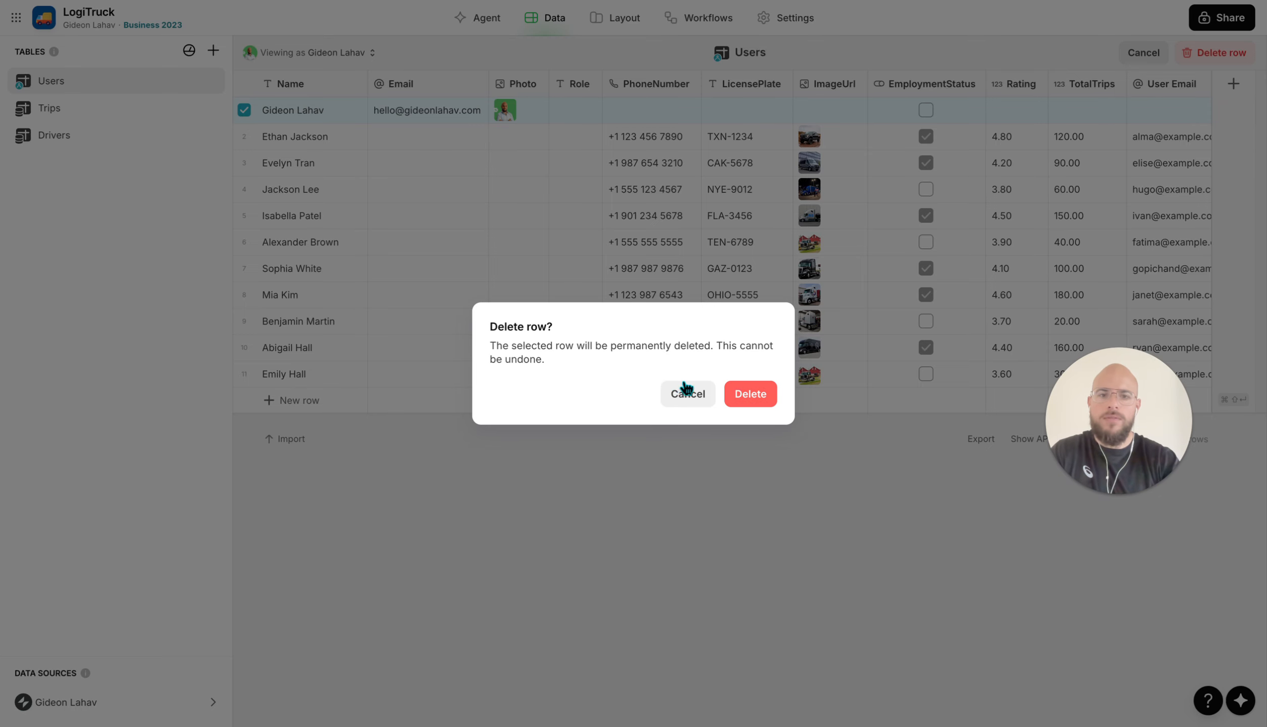
{"action": "left_click", "coordinate": [746, 393]}
Copy the User Email column values into the Email column of the Users table
{"action": "left_click", "coordinate": [1168, 95]}
{"action": "key", "text": "super+c"}
{"action": "left_click", "coordinate": [437, 95]}
{"action": "key", "text": "super+v"}
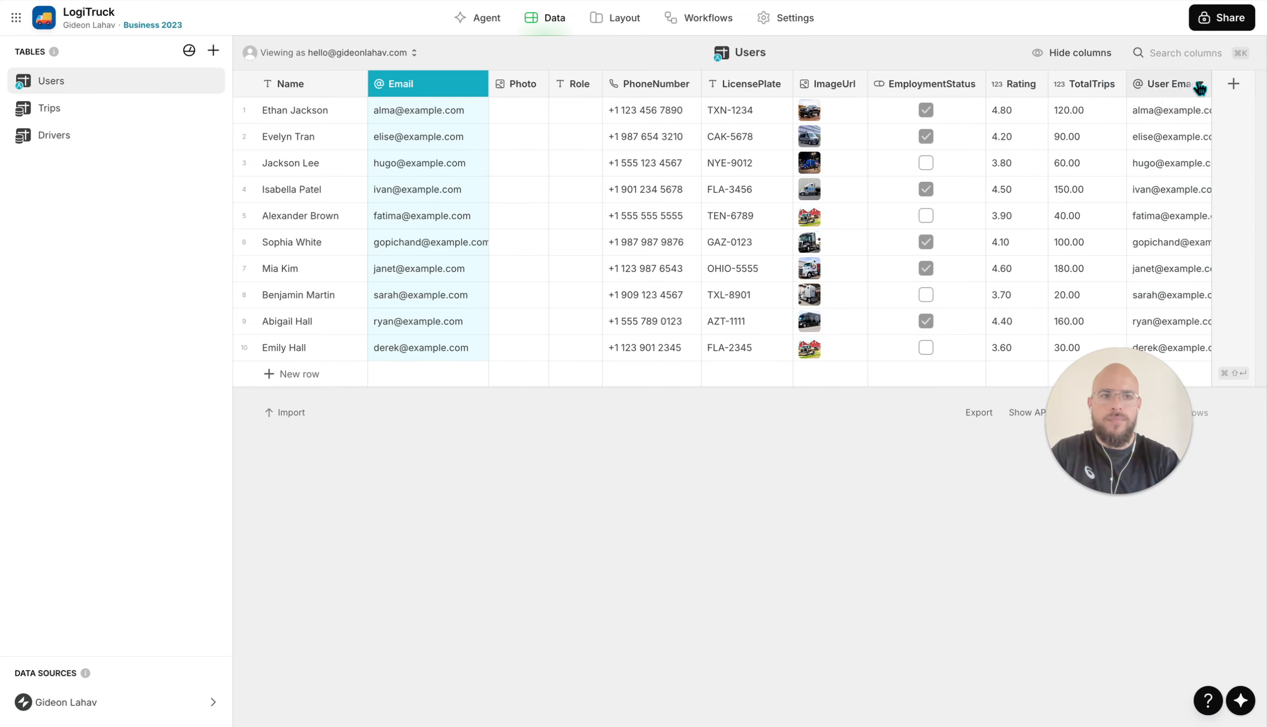
Delete the User Email column from the Users table
{"action": "left_click", "coordinate": [1199, 85]}
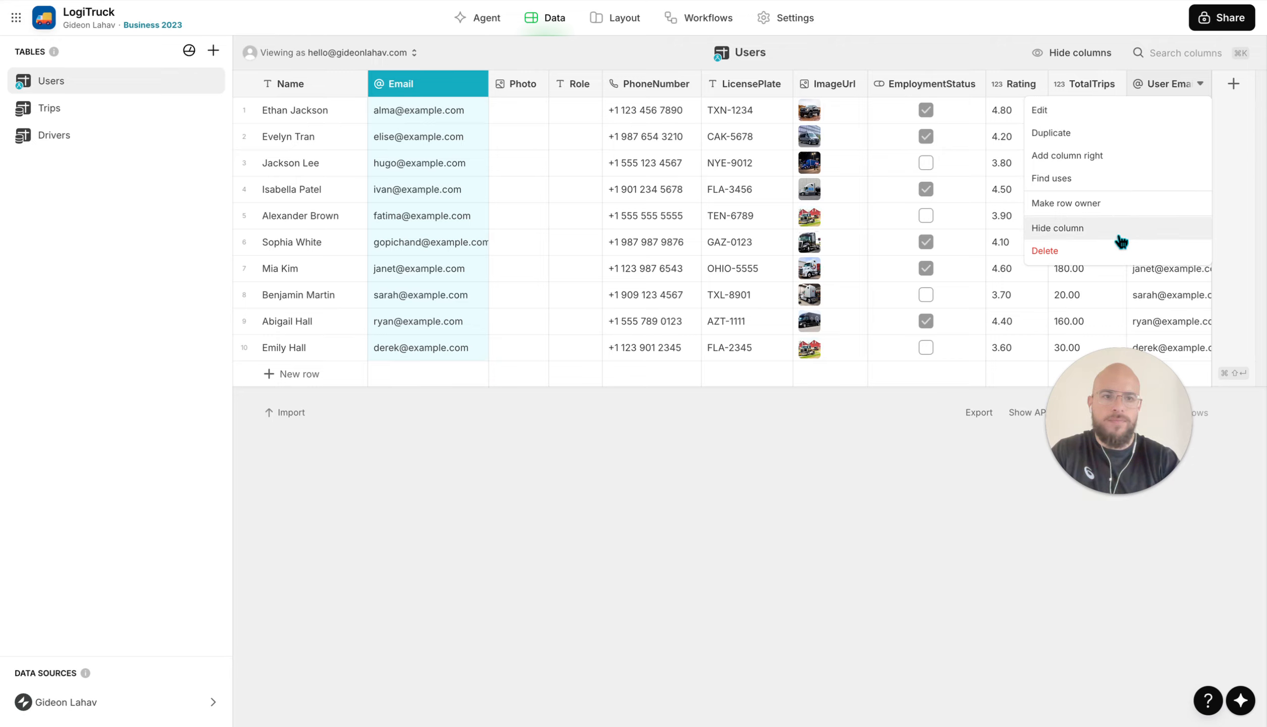
{"action": "left_click", "coordinate": [1115, 258]}
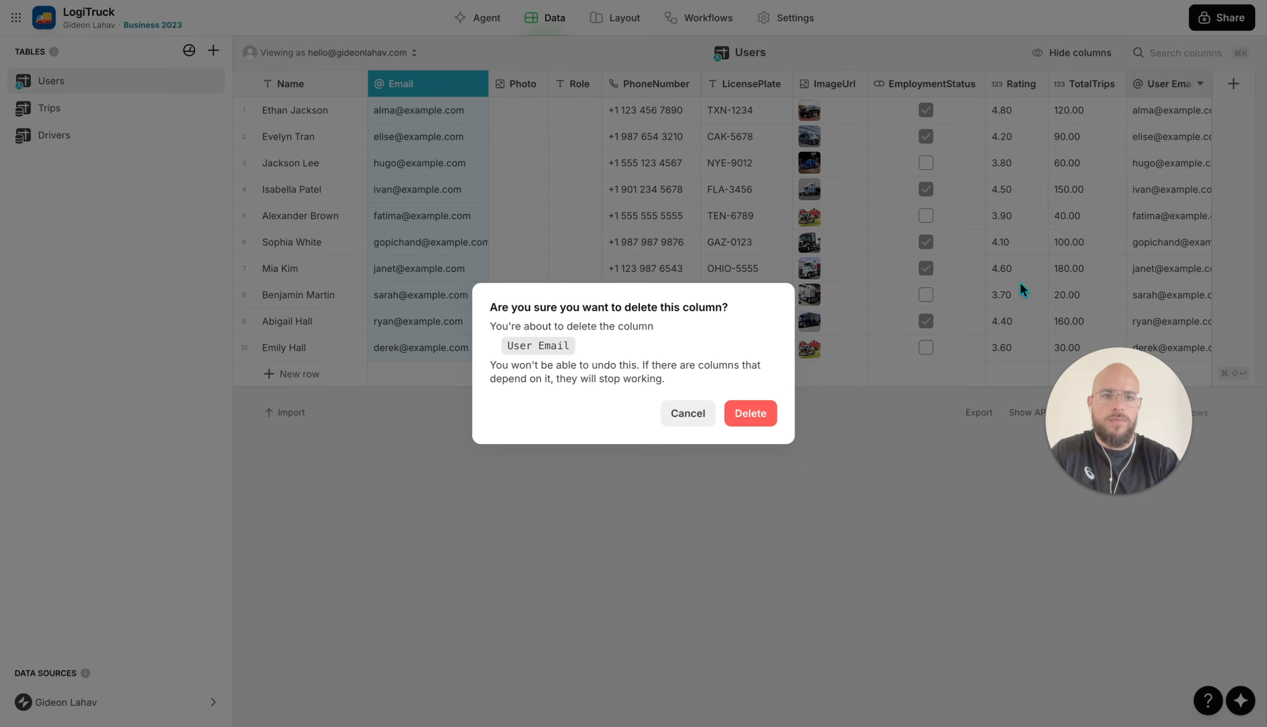
{"action": "left_click", "coordinate": [759, 413]}
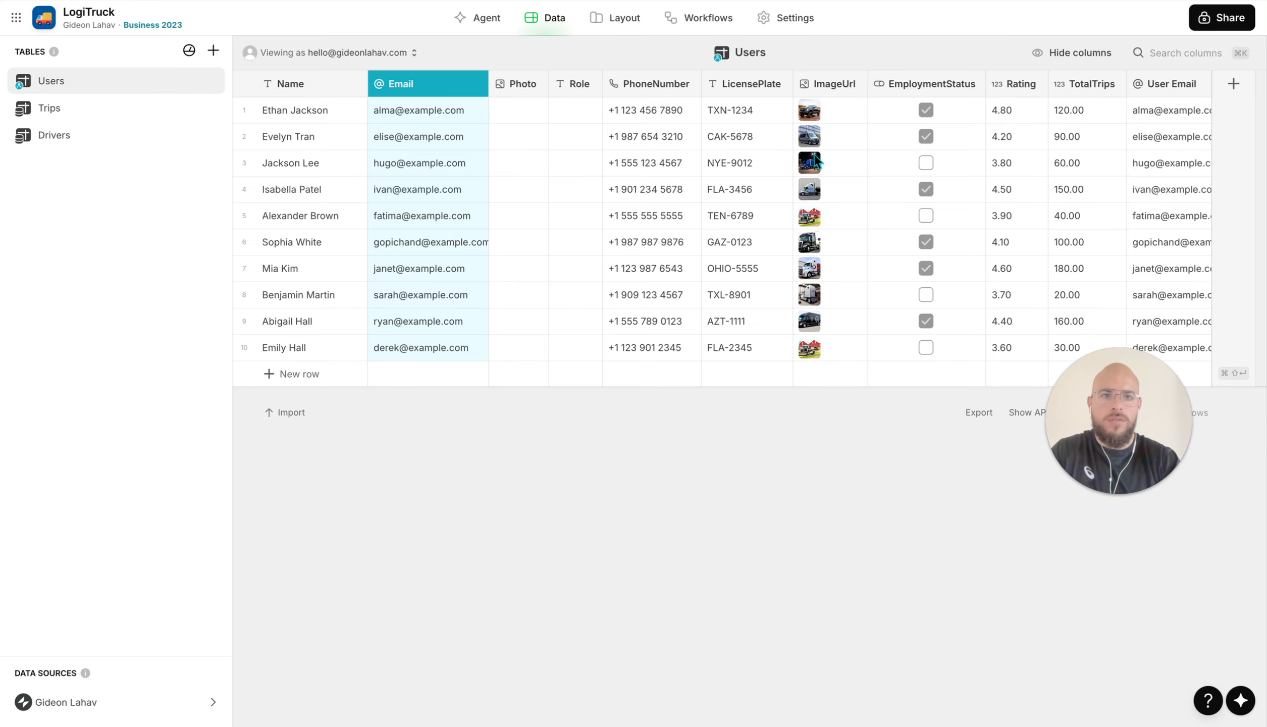
Move the ImageUrl column directly after Email in the Users table and delete the Photo column
{"action": "left_click_drag", "start_coordinate": [832, 96], "coordinate": [539, 93]}
{"action": "left_click", "coordinate": [610, 84]}
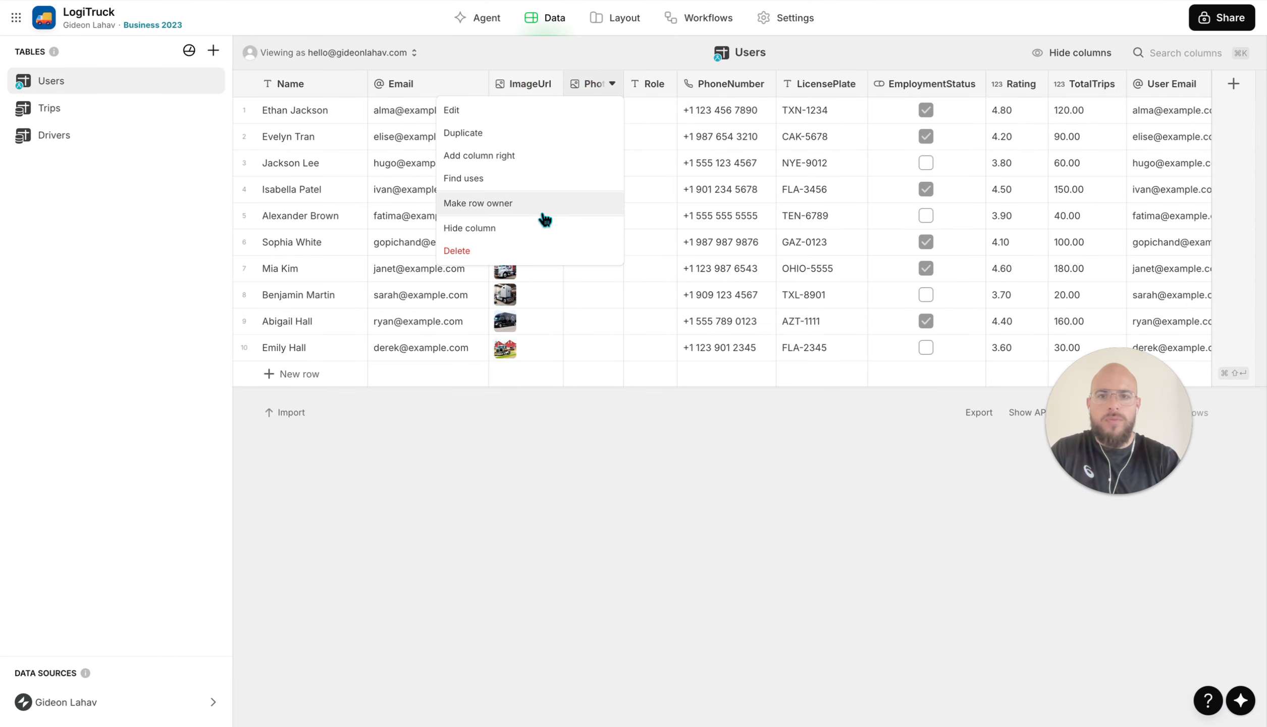
{"action": "left_click", "coordinate": [537, 248]}
{"action": "left_click", "coordinate": [756, 419]}
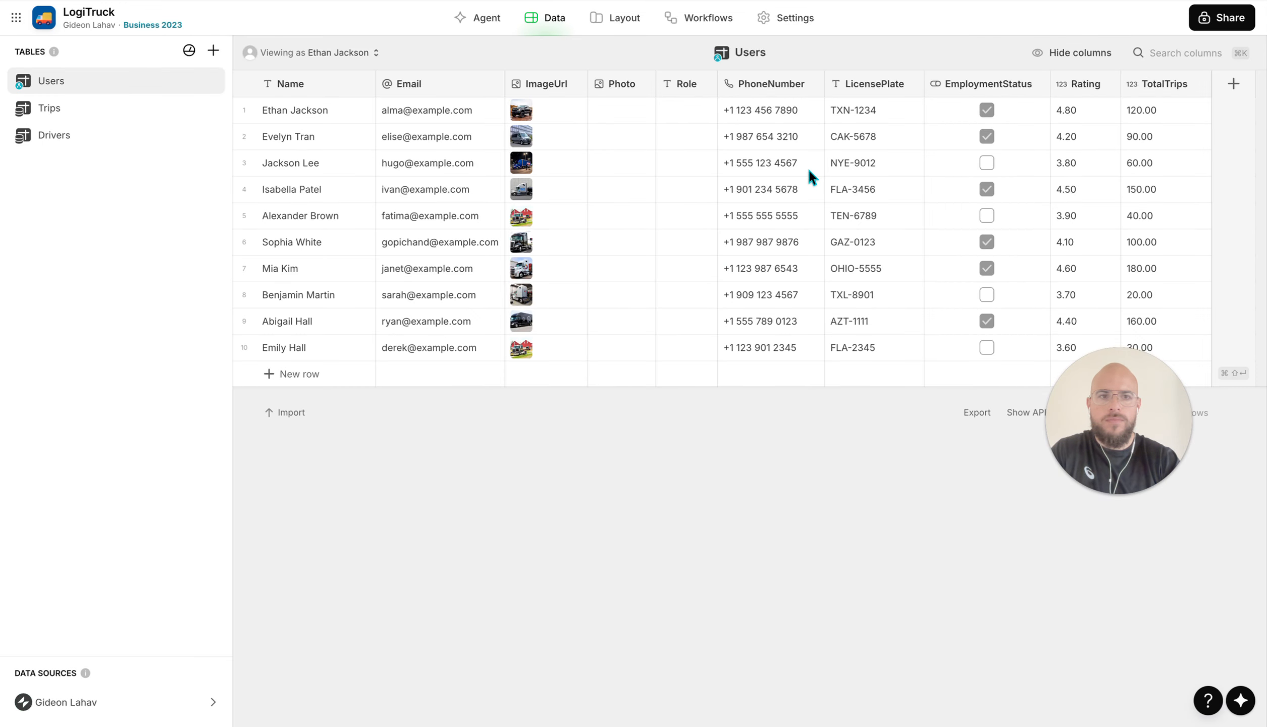
Rename the Users table's Role column to Admin, make it a Boolean, and enable it for the first user
{"action": "left_click", "coordinate": [687, 85]}
{"action": "type", "text": "A"}
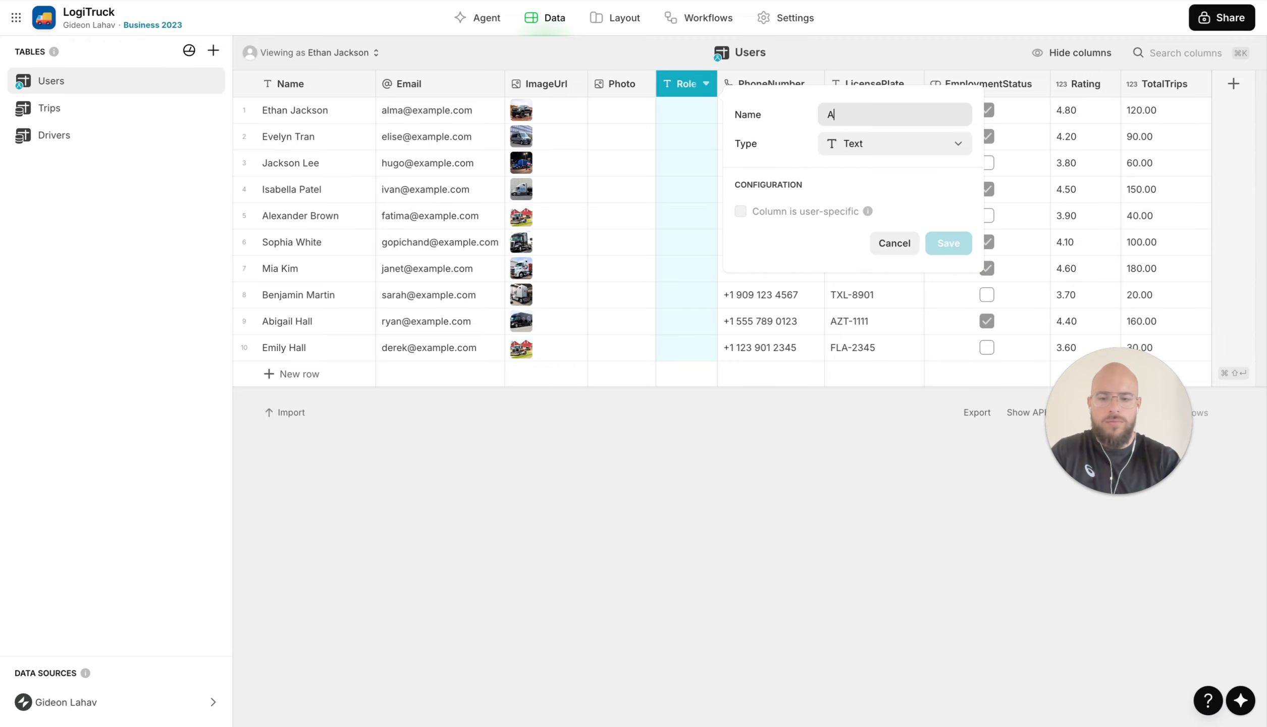
{"action": "type", "text": "dmin"}
{"action": "left_click", "coordinate": [868, 147]}
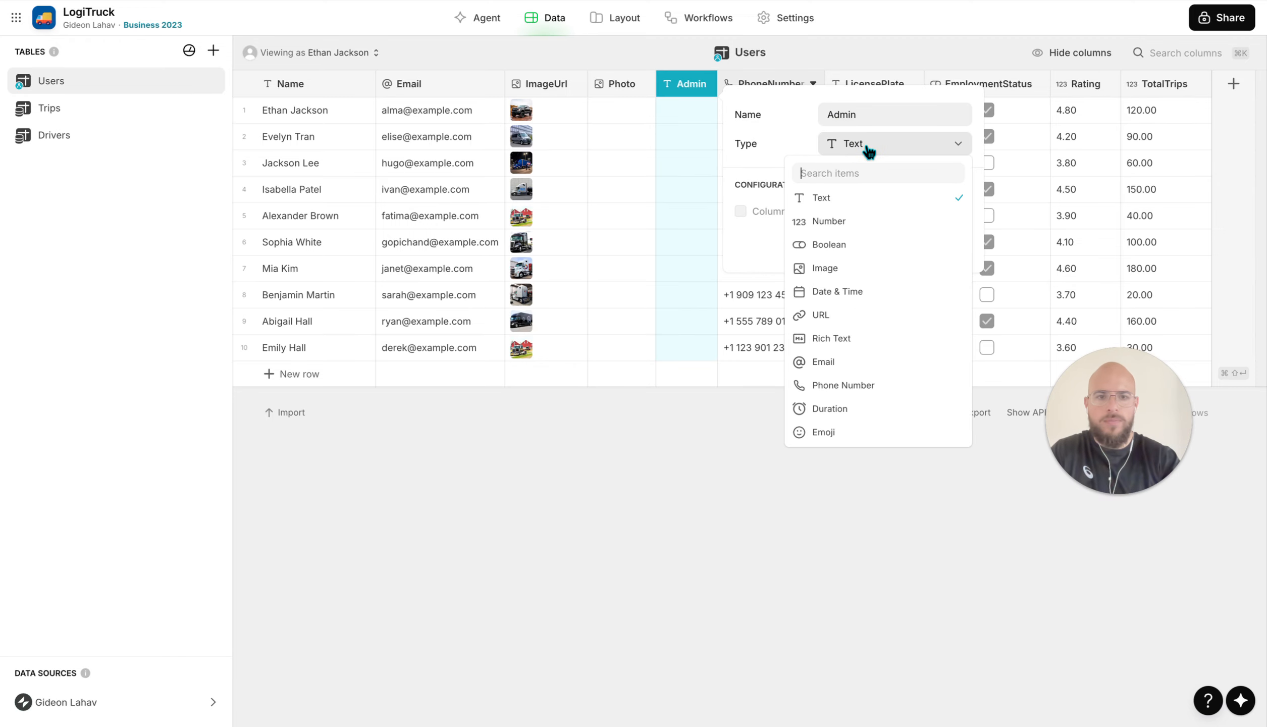
{"action": "left_click", "coordinate": [853, 245]}
{"action": "left_click", "coordinate": [951, 245]}
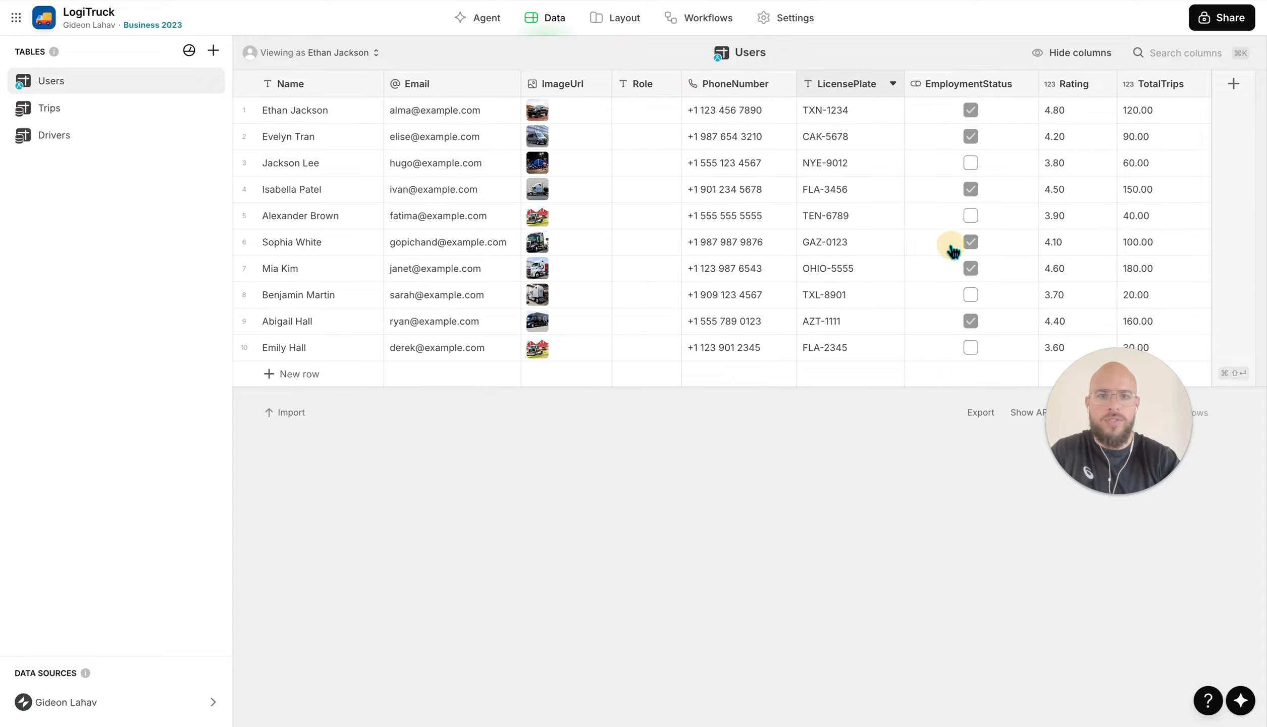
{"action": "left_click", "coordinate": [646, 110]}
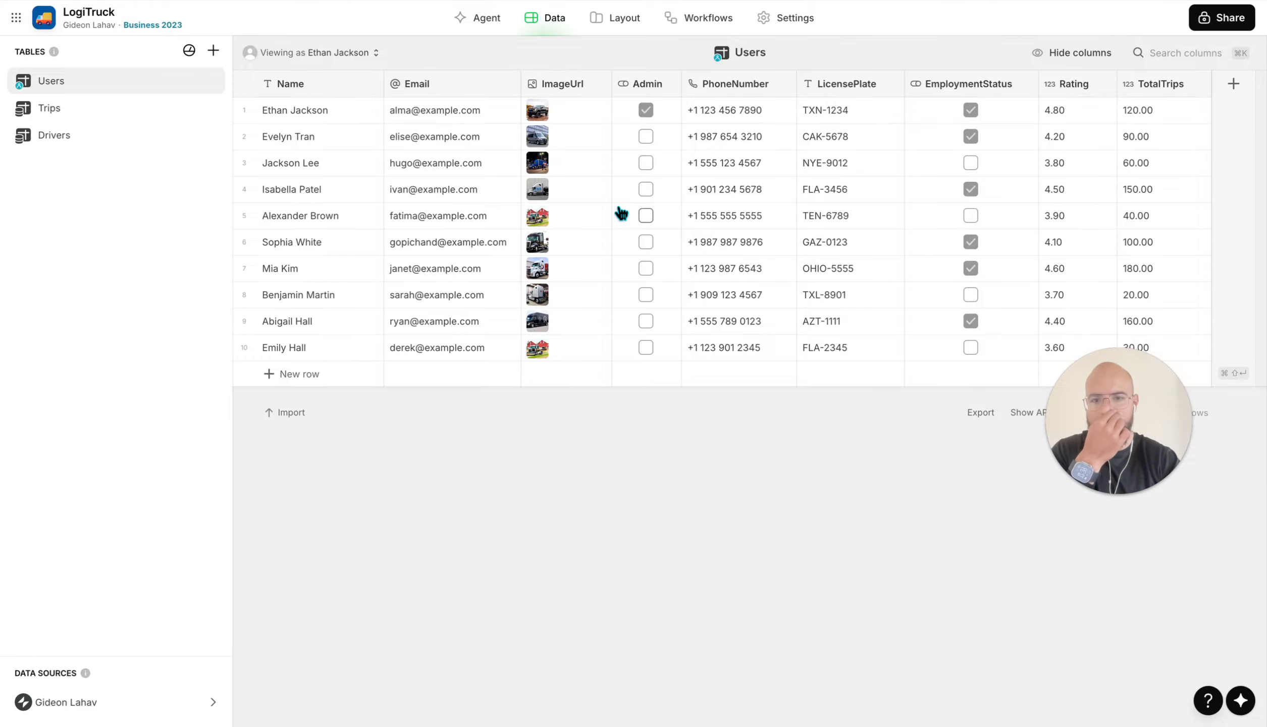
Replace the first user's ImageUrl picture with a stock portrait of a man in a green shirt, found by searching for "person"
{"action": "left_click", "coordinate": [582, 111]}
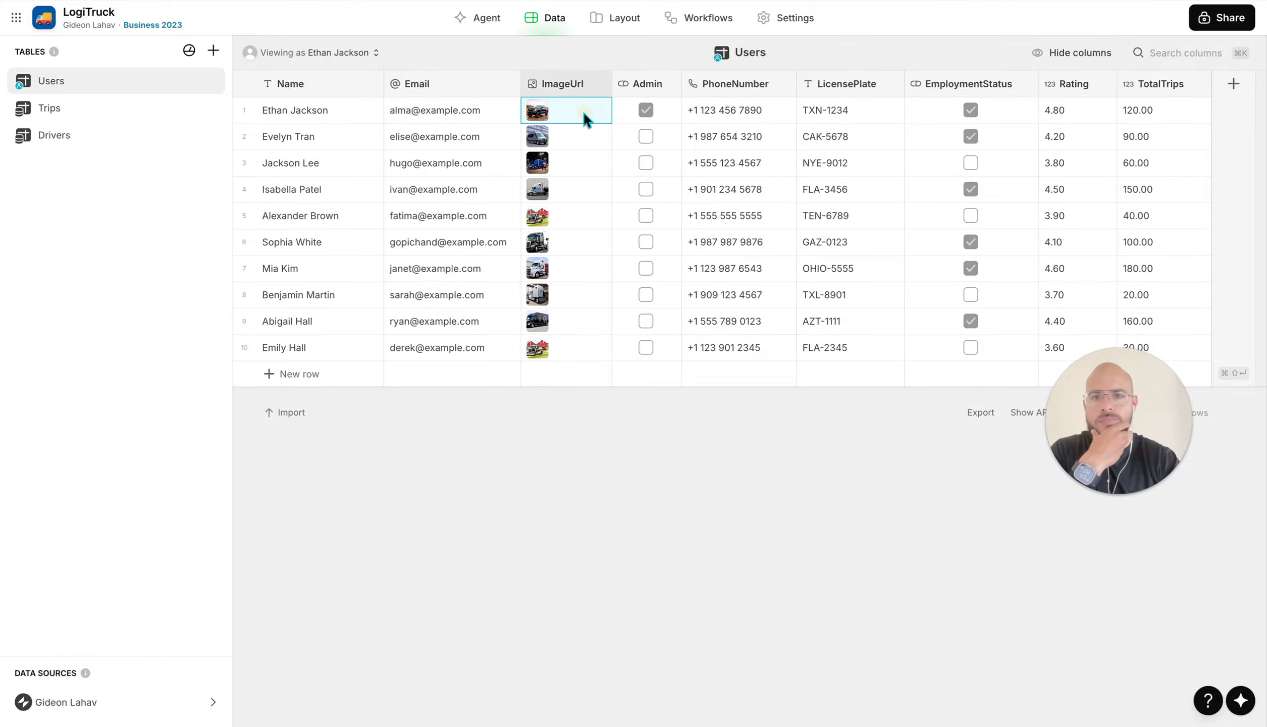
{"action": "left_click", "coordinate": [582, 111]}
{"action": "left_click", "coordinate": [621, 222]}
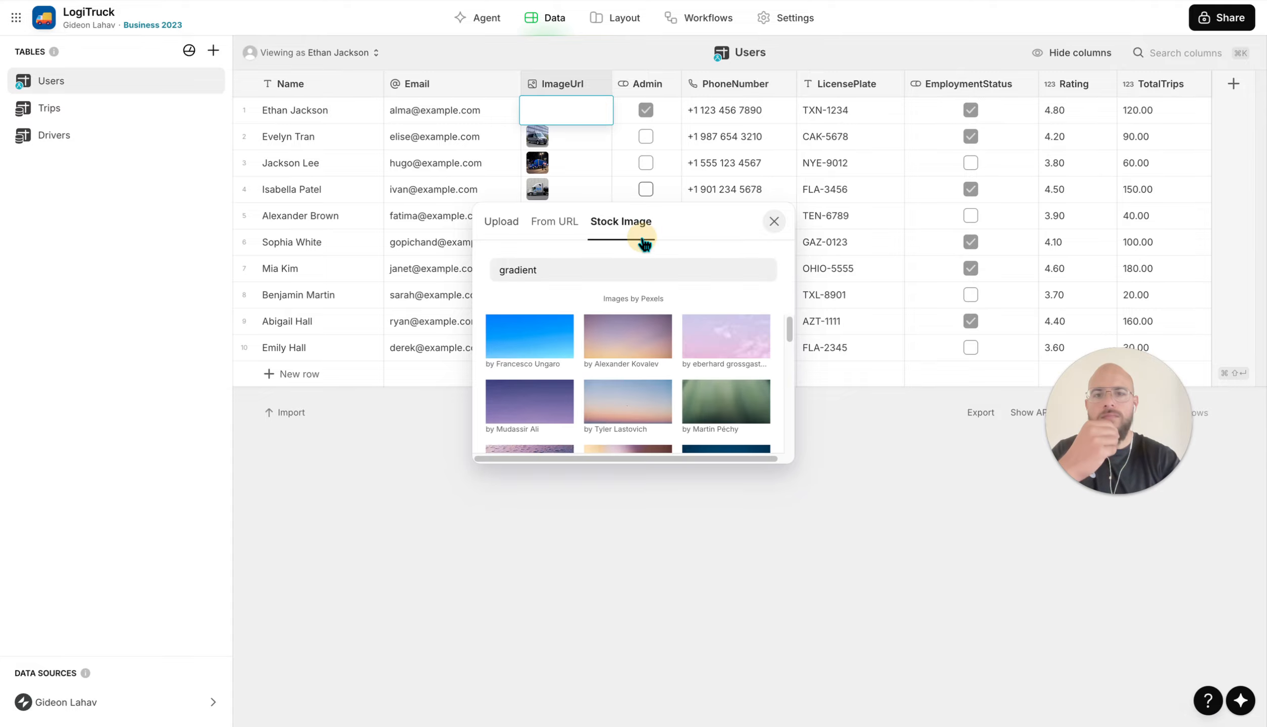
{"action": "double_click", "coordinate": [588, 271]}
{"action": "type", "text": "pers"}
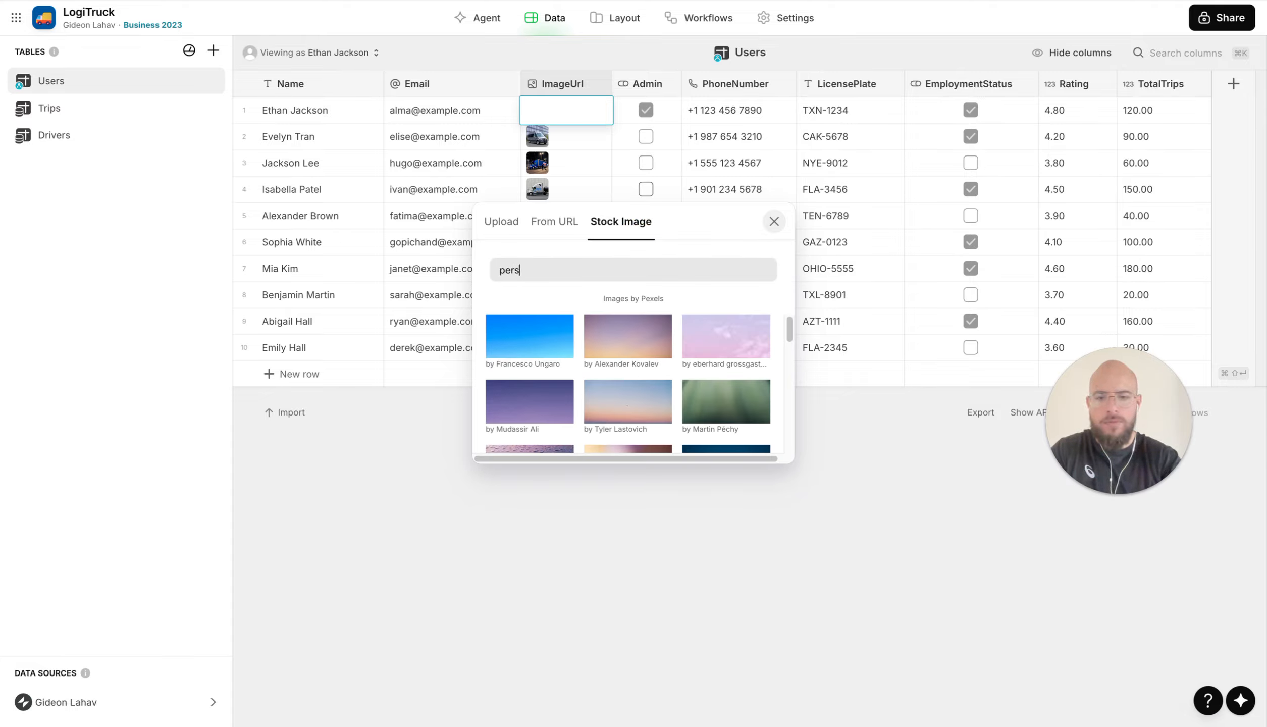
{"action": "type", "text": "on"}
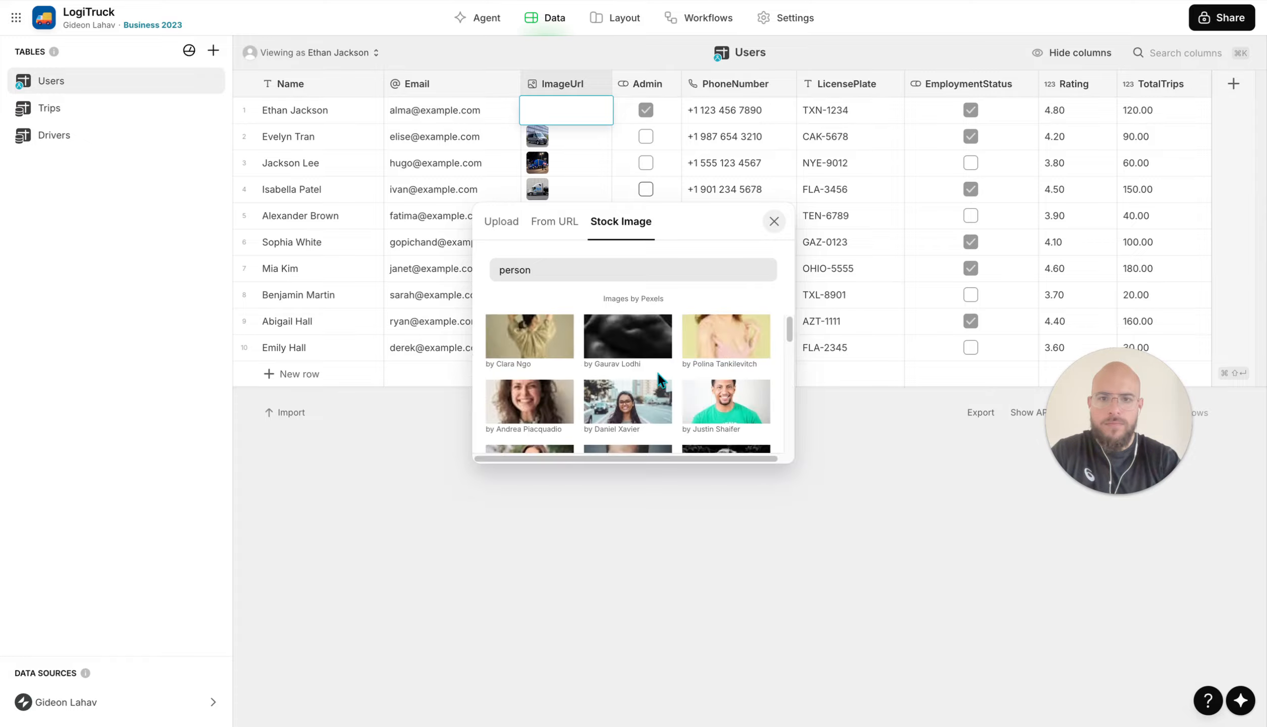
{"action": "left_click", "coordinate": [715, 410]}
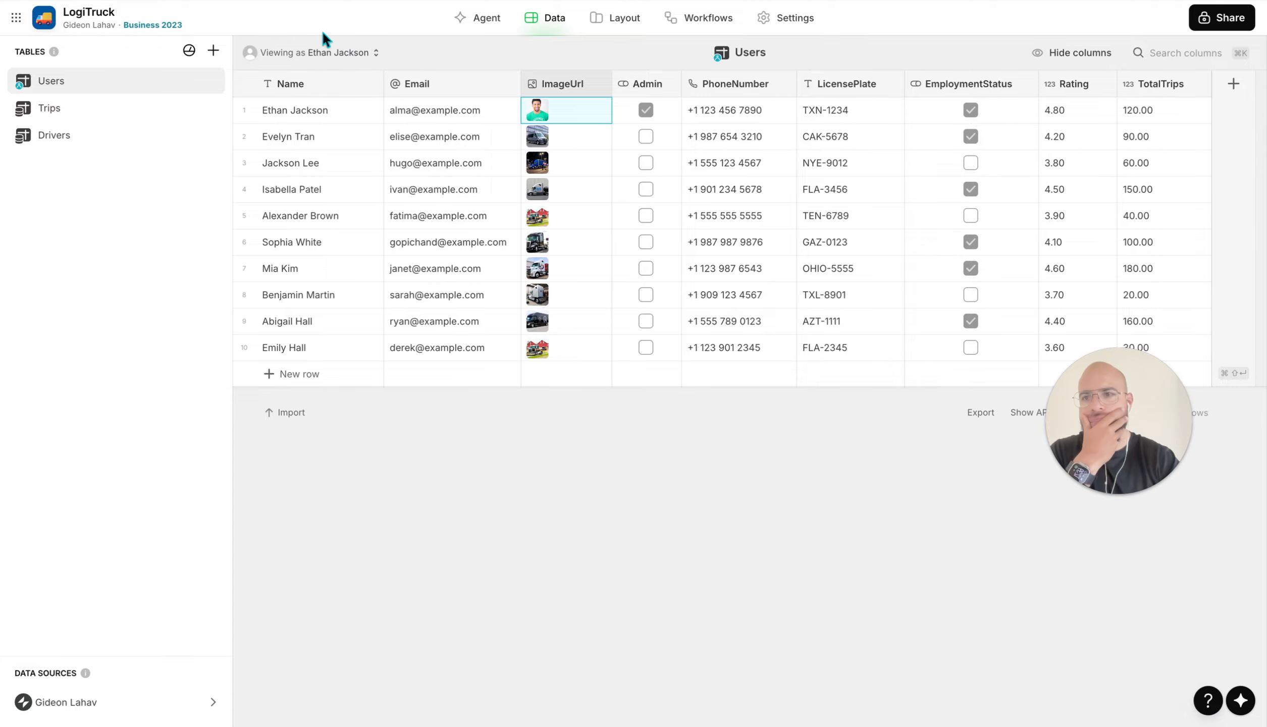
Delete the Drivers table from the app's data
{"action": "left_click", "coordinate": [109, 133]}
{"action": "right_click", "coordinate": [109, 133]}
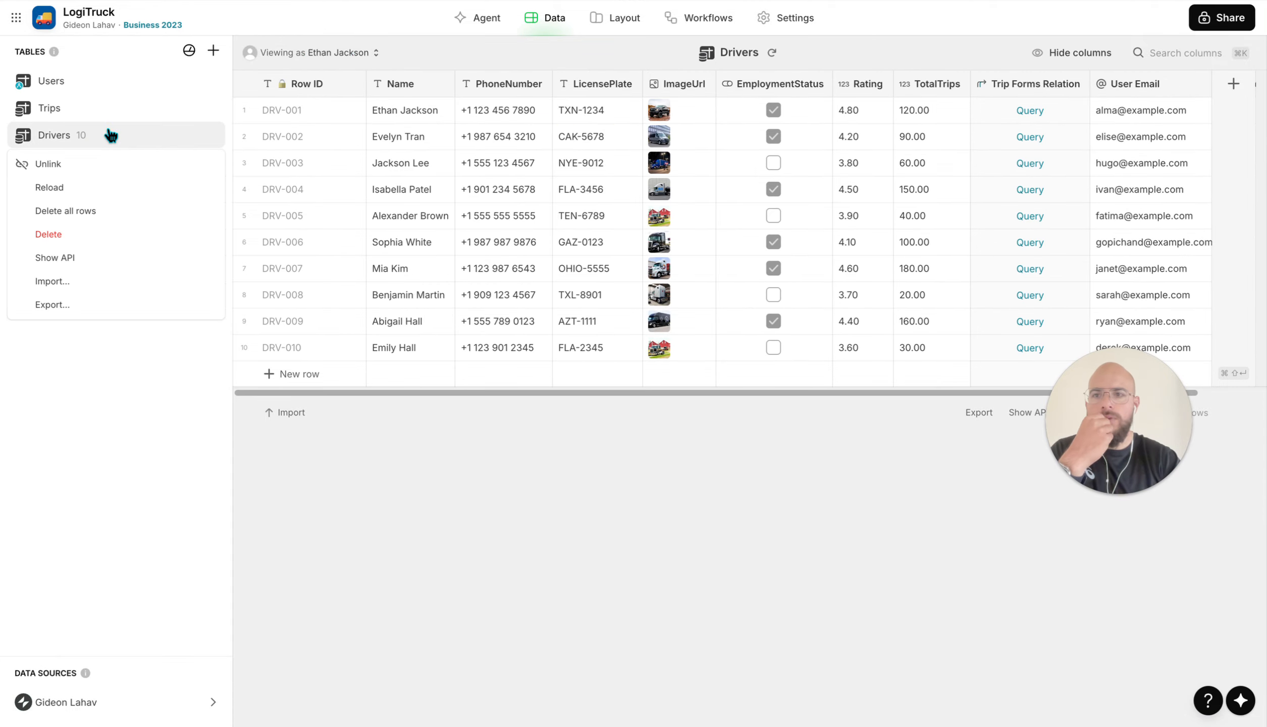
{"action": "left_click", "coordinate": [103, 234]}
{"action": "left_click", "coordinate": [758, 428]}
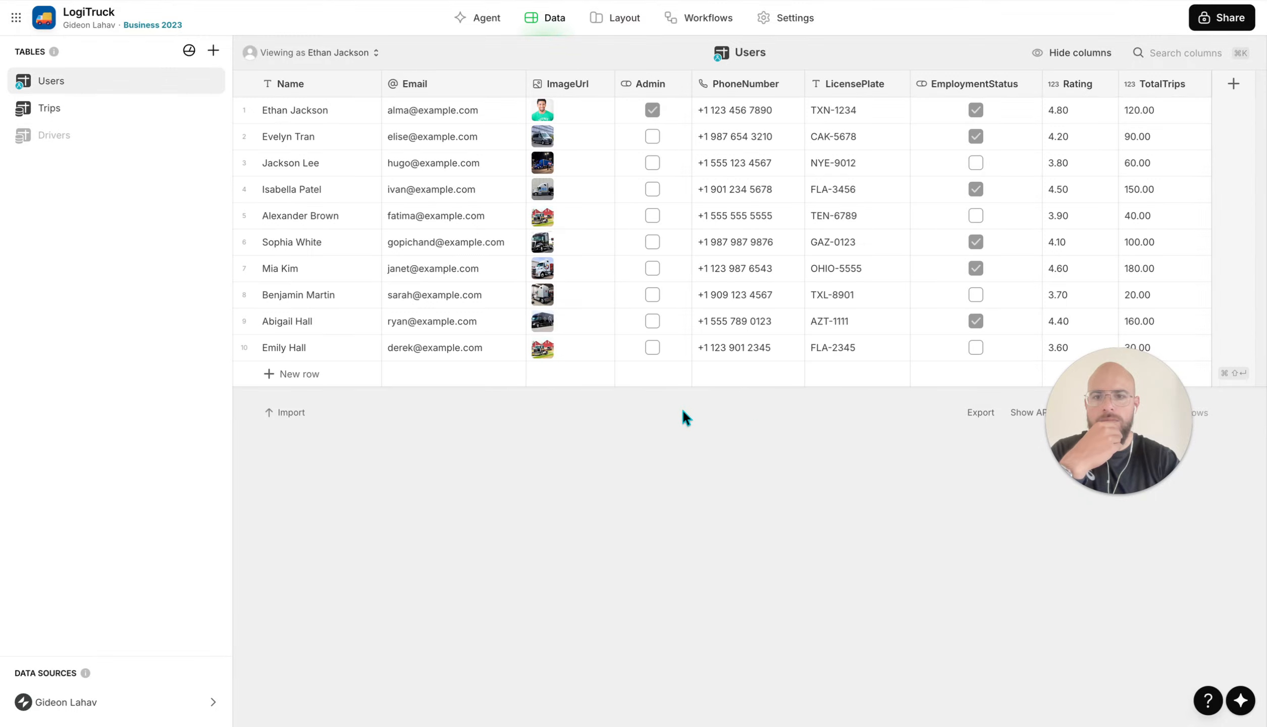
Review the columns of the Users and Trips tables, examining the TripUID values in Trips
{"action": "left_click", "coordinate": [118, 121]}
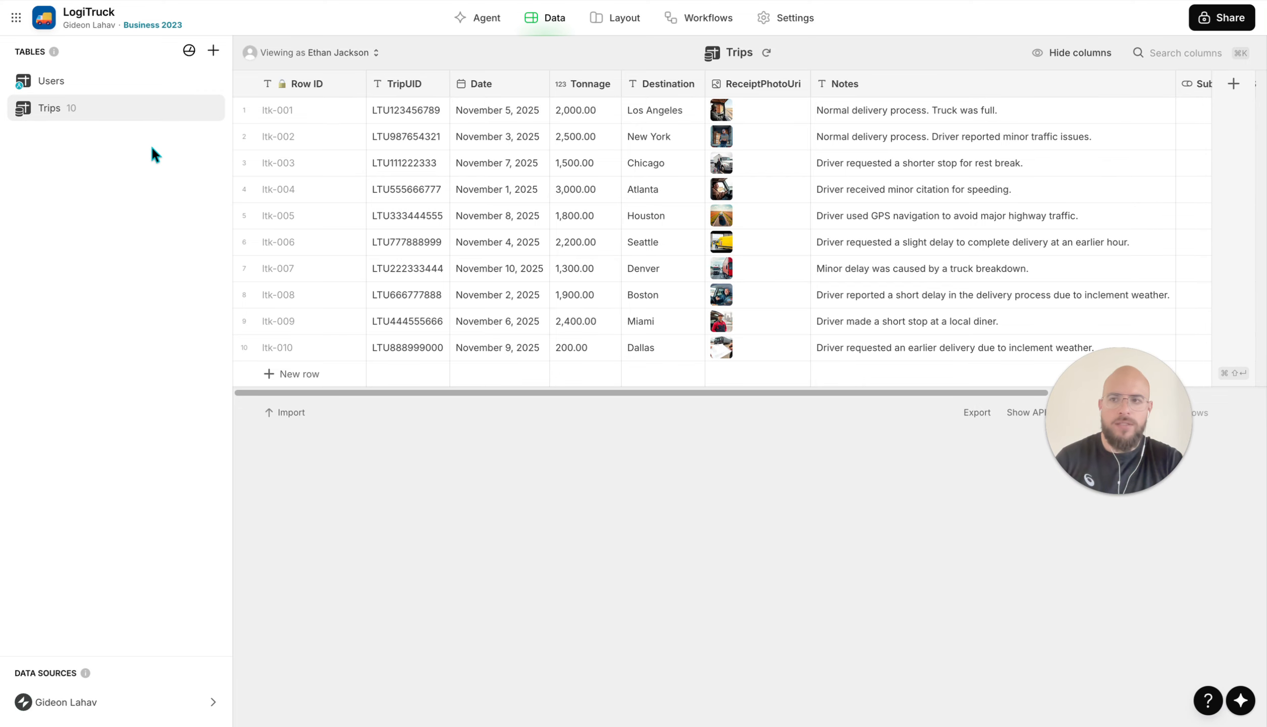
{"action": "left_click", "coordinate": [105, 87]}
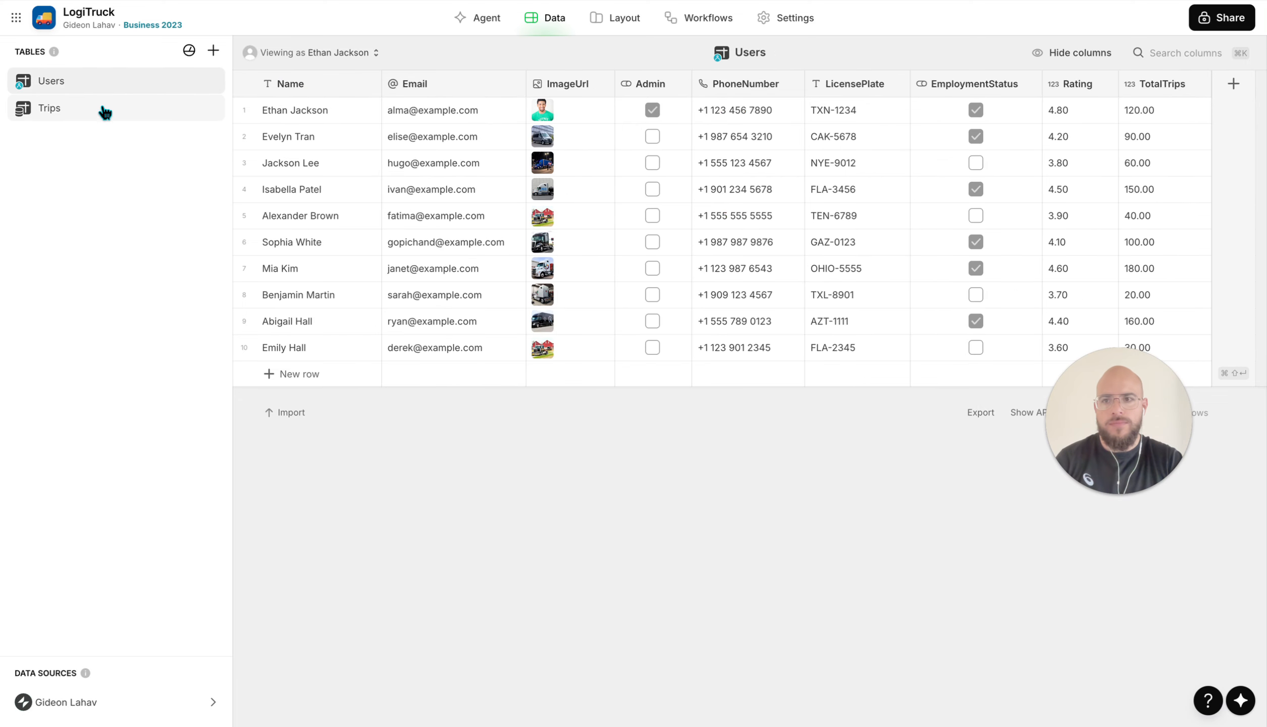
{"action": "left_click", "coordinate": [101, 109]}
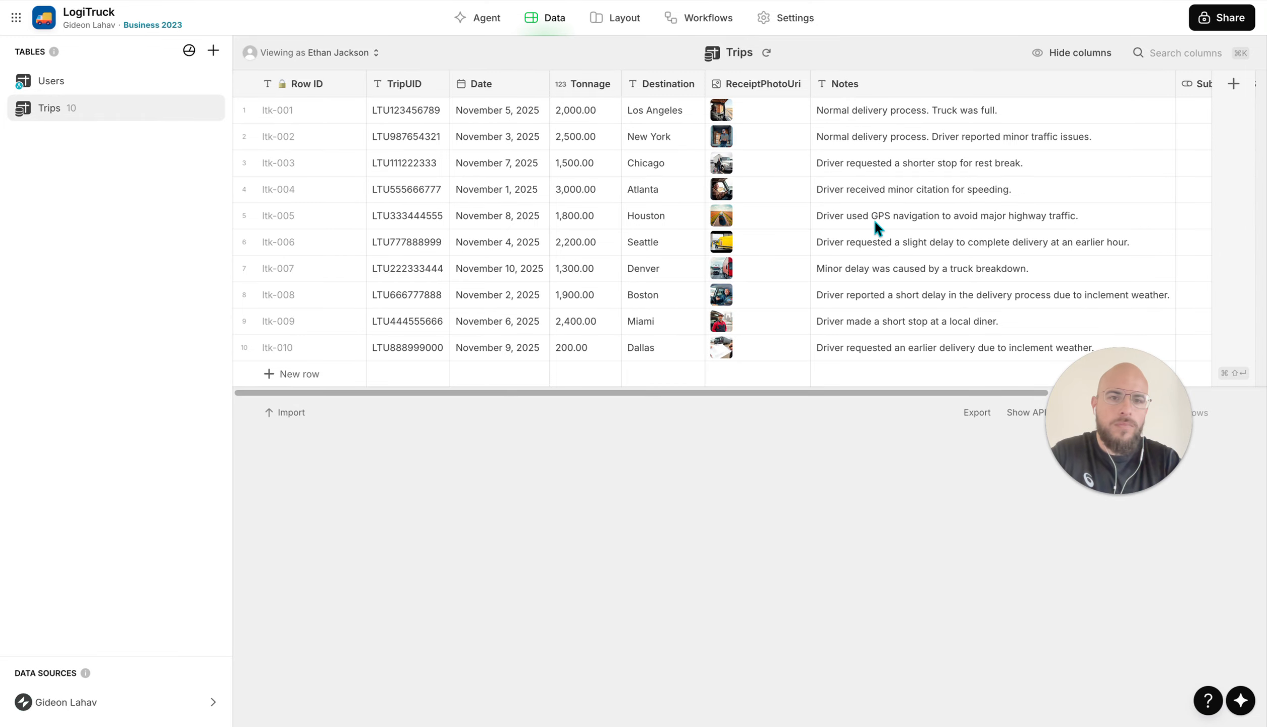
{"action": "scroll", "coordinate": [875, 220], "scroll_direction": "right", "scroll_amount": 4}
{"action": "scroll", "coordinate": [875, 220], "scroll_direction": "left", "scroll_amount": 4}
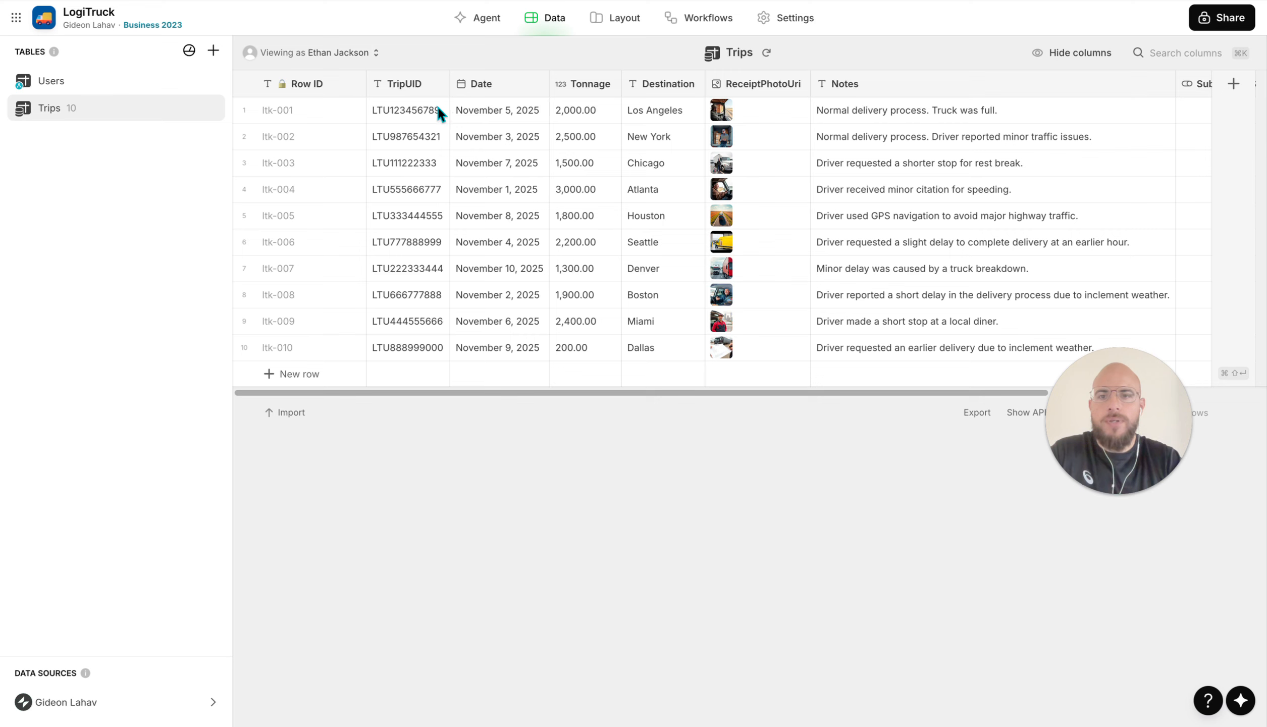
{"action": "left_click_drag", "start_coordinate": [420, 110], "coordinate": [420, 324]}
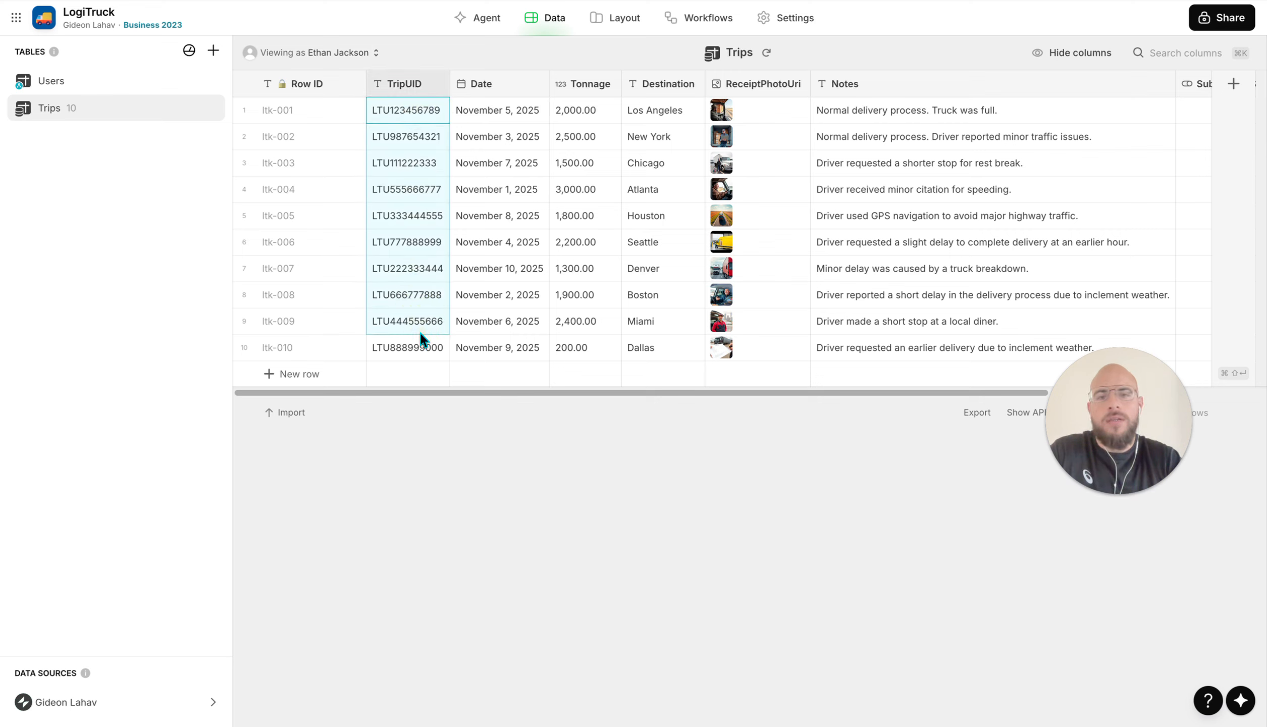
{"action": "left_click", "coordinate": [420, 332]}
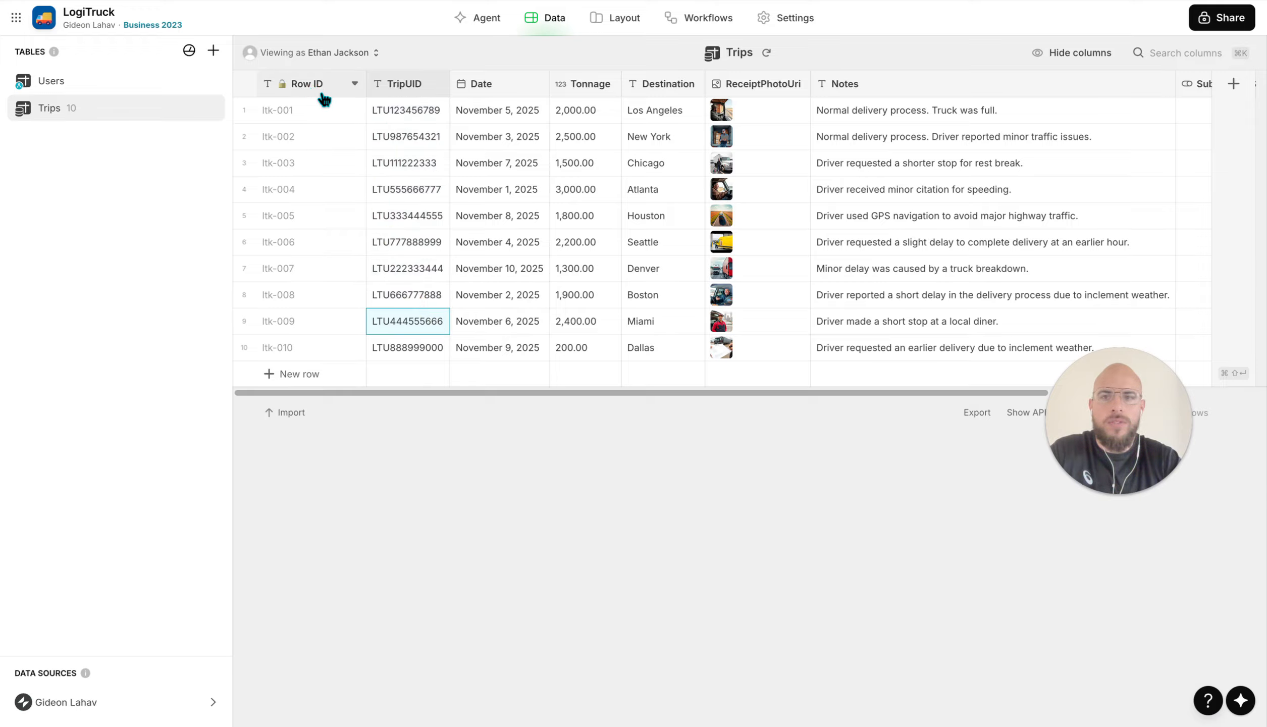
{"action": "left_click", "coordinate": [355, 85]}
{"action": "left_click", "coordinate": [394, 160]}
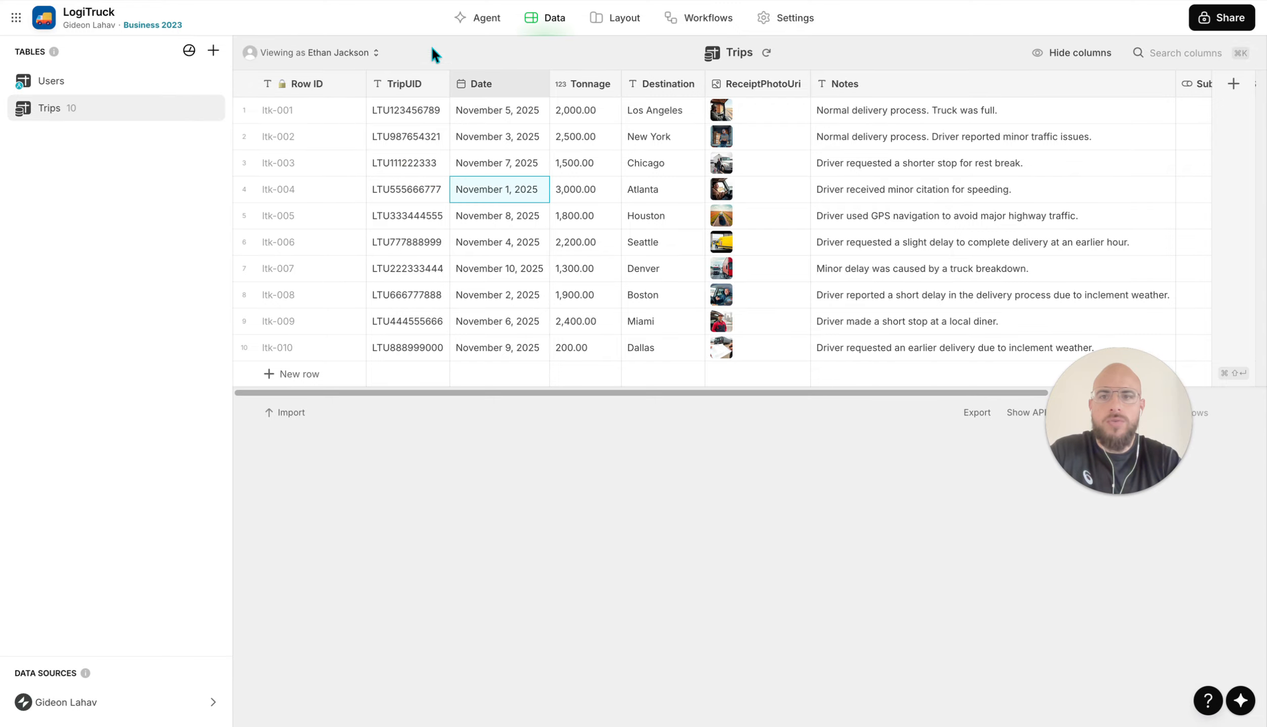
{"action": "left_click", "coordinate": [419, 84]}
{"action": "double_click", "coordinate": [587, 116]}
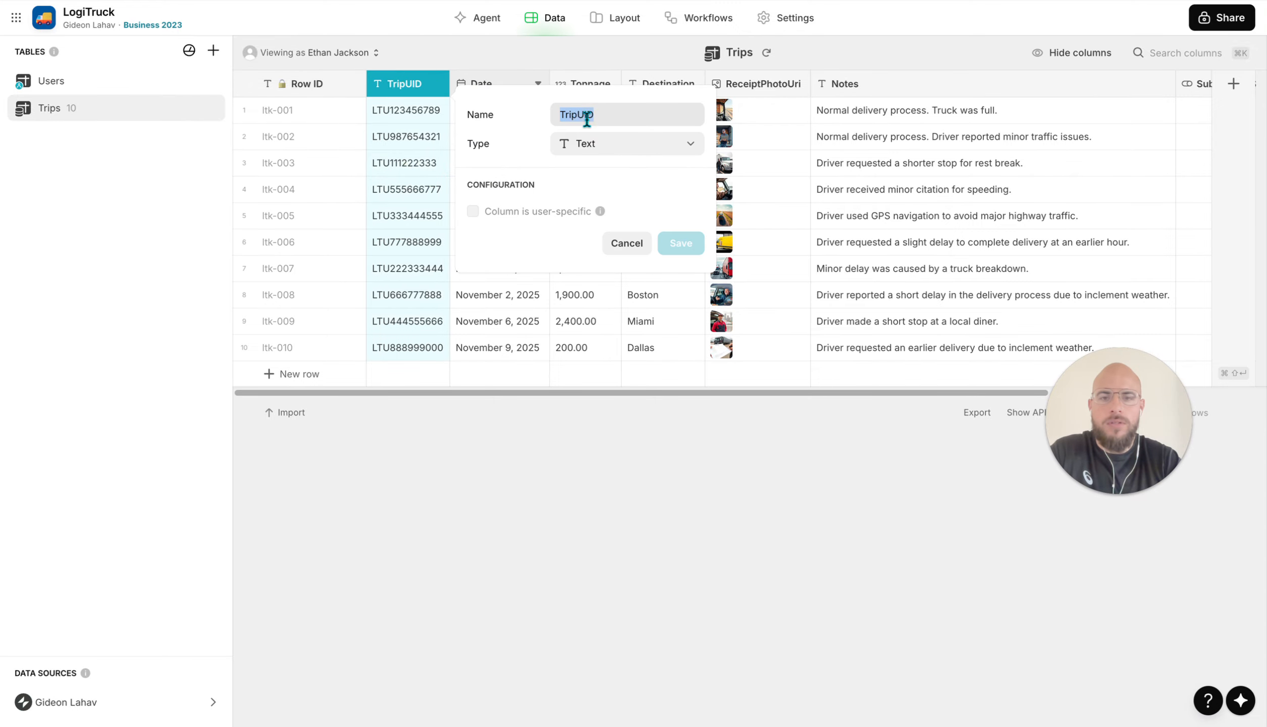
{"action": "left_click", "coordinate": [640, 244]}
Add three empty rows to the Trips table and compare their Row IDs with the TripUID column
{"action": "left_click", "coordinate": [328, 373]}
{"action": "left_click", "coordinate": [328, 398]}
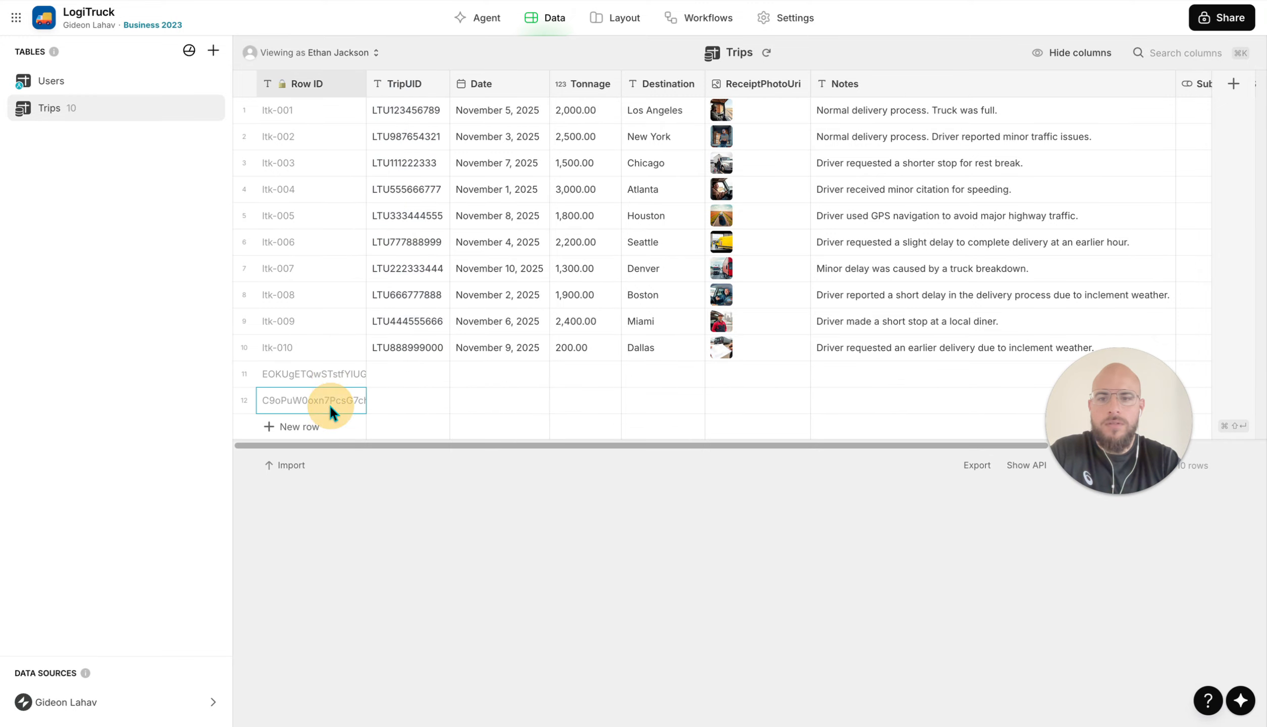
{"action": "left_click", "coordinate": [329, 427]}
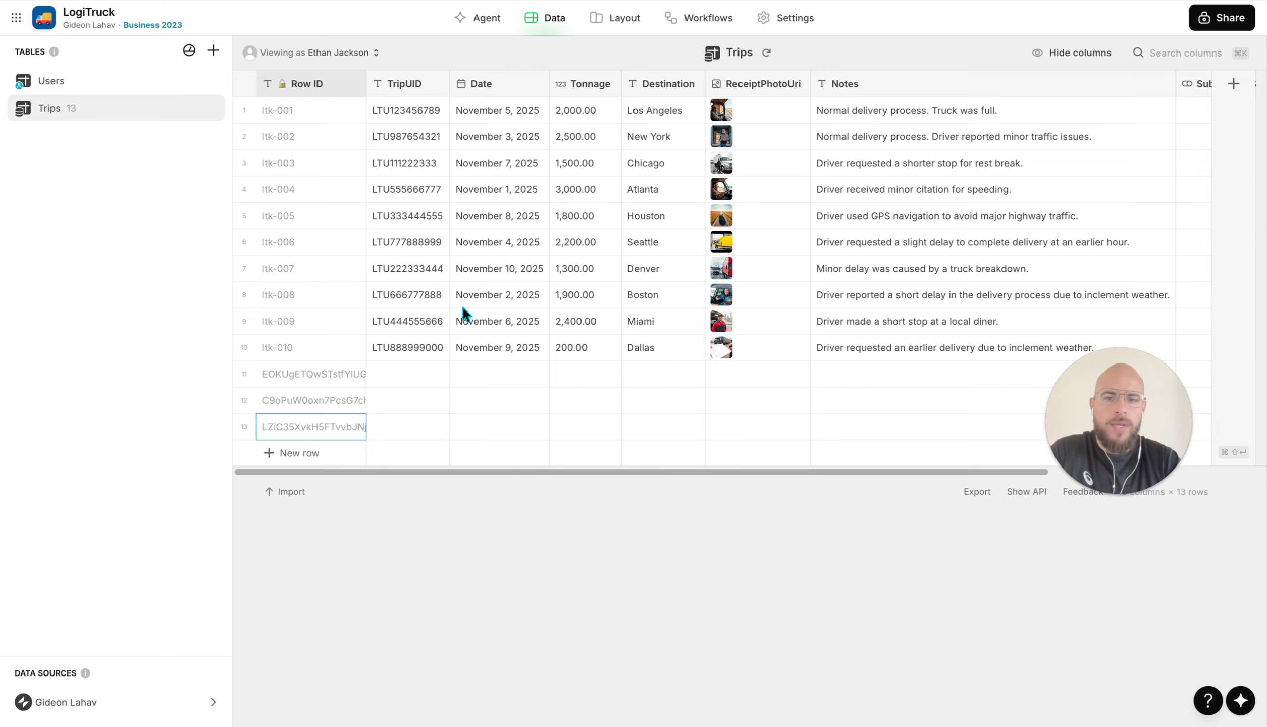
{"action": "left_click_drag", "start_coordinate": [404, 137], "coordinate": [425, 361]}
{"action": "left_click", "coordinate": [424, 360]}
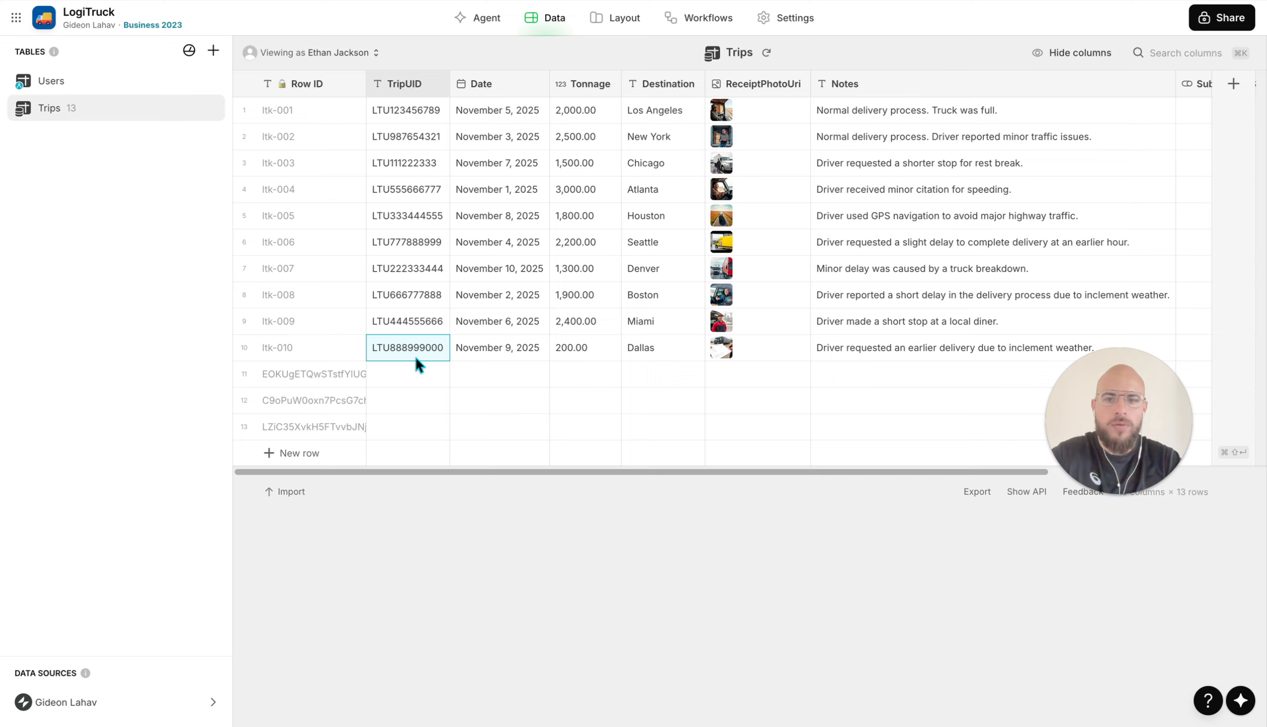
{"action": "left_click", "coordinate": [415, 292]}
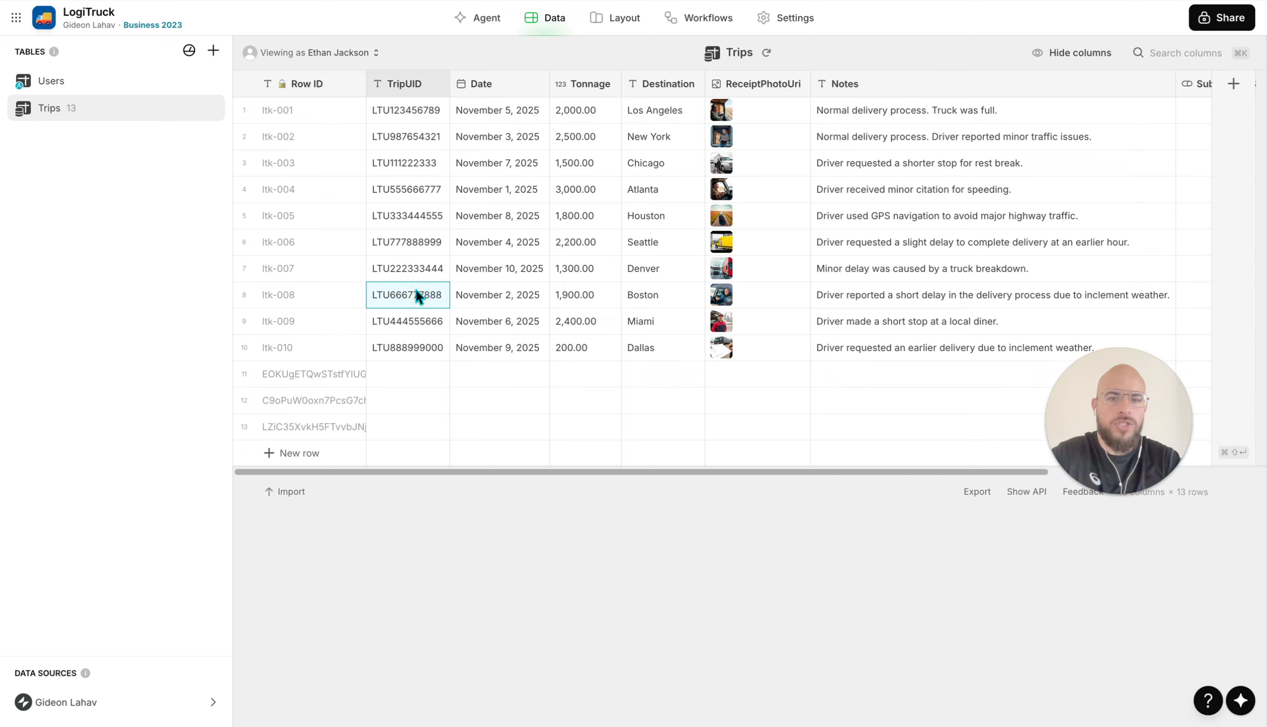
Delete the three empty rows at the end of the Trips table
{"action": "left_click", "coordinate": [244, 374]}
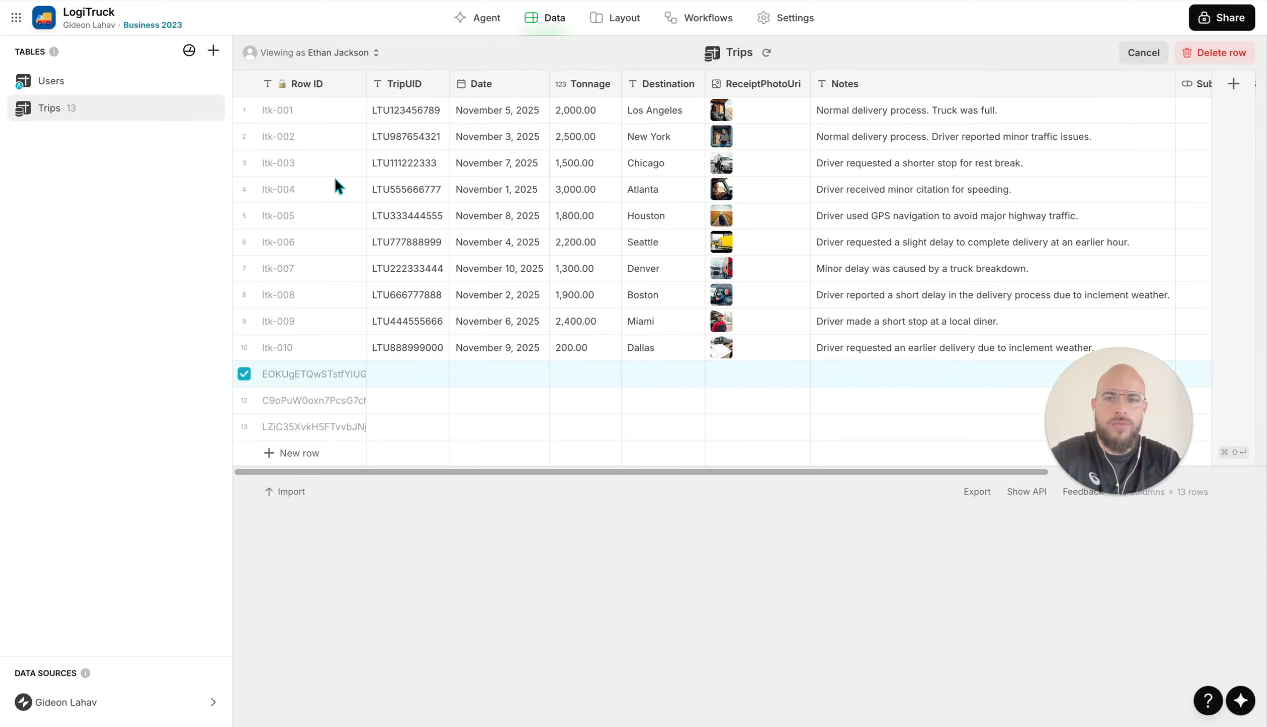
{"action": "left_click", "coordinate": [244, 426], "text": "shift"}
{"action": "key", "text": "Delete"}
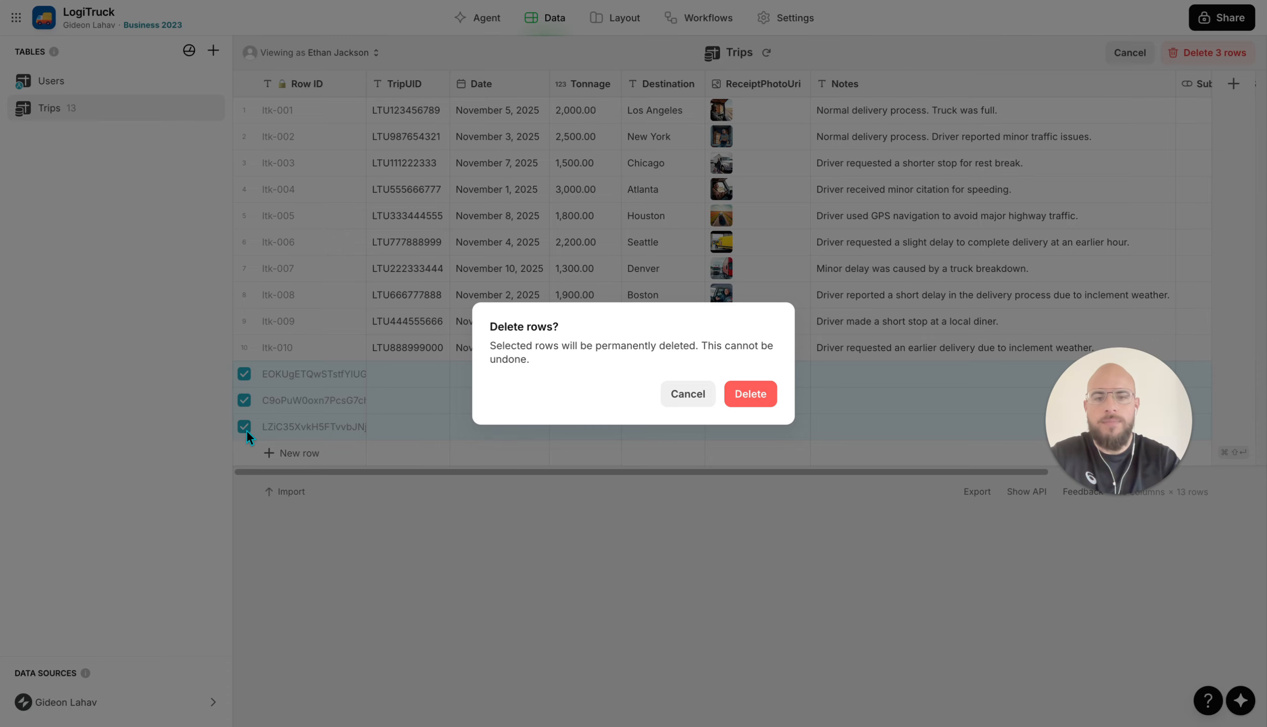
{"action": "left_click", "coordinate": [748, 395]}
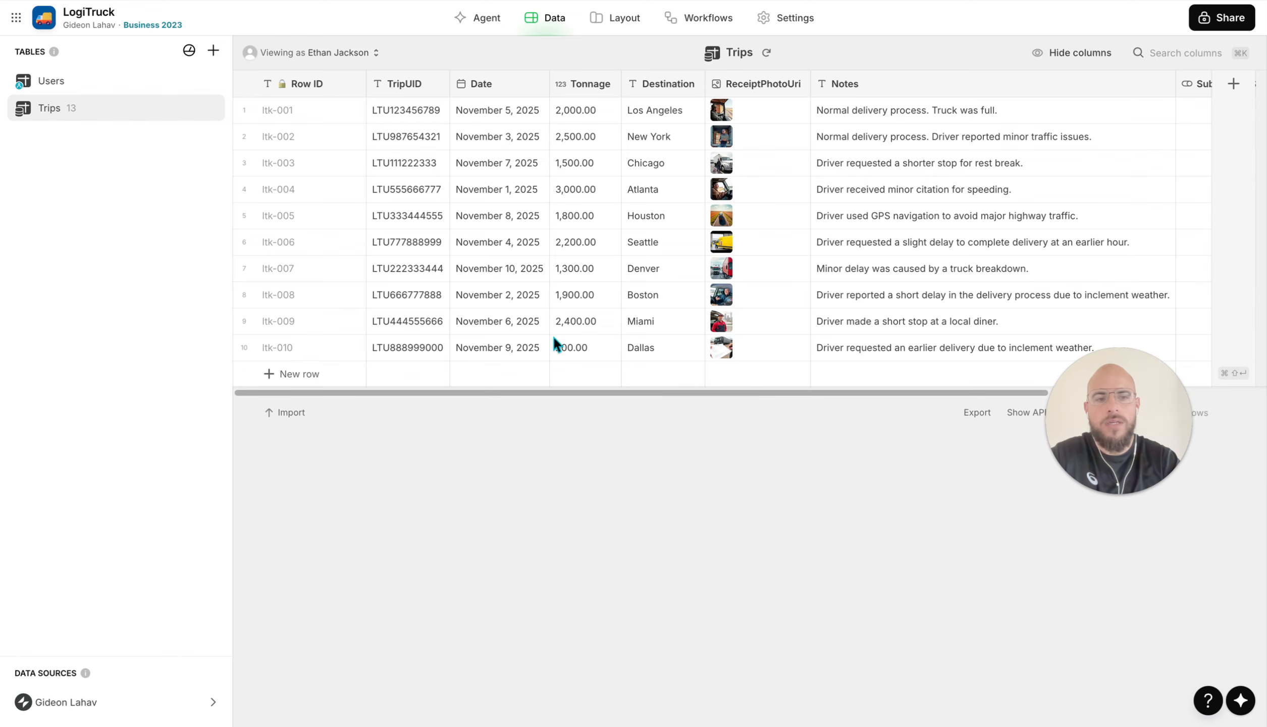
Rename the Trips table's Row ID column as TripUID
{"action": "left_click", "coordinate": [404, 83]}
{"action": "left_click", "coordinate": [405, 84]}
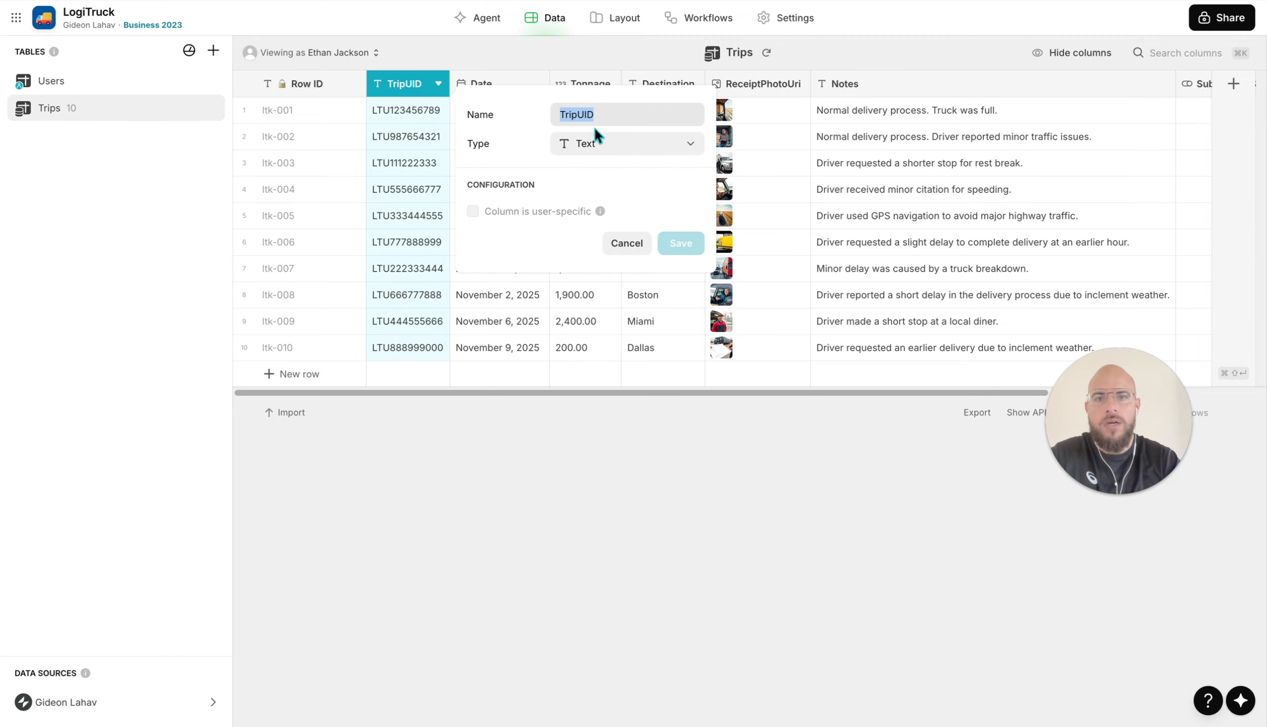
{"action": "left_click", "coordinate": [576, 112]}
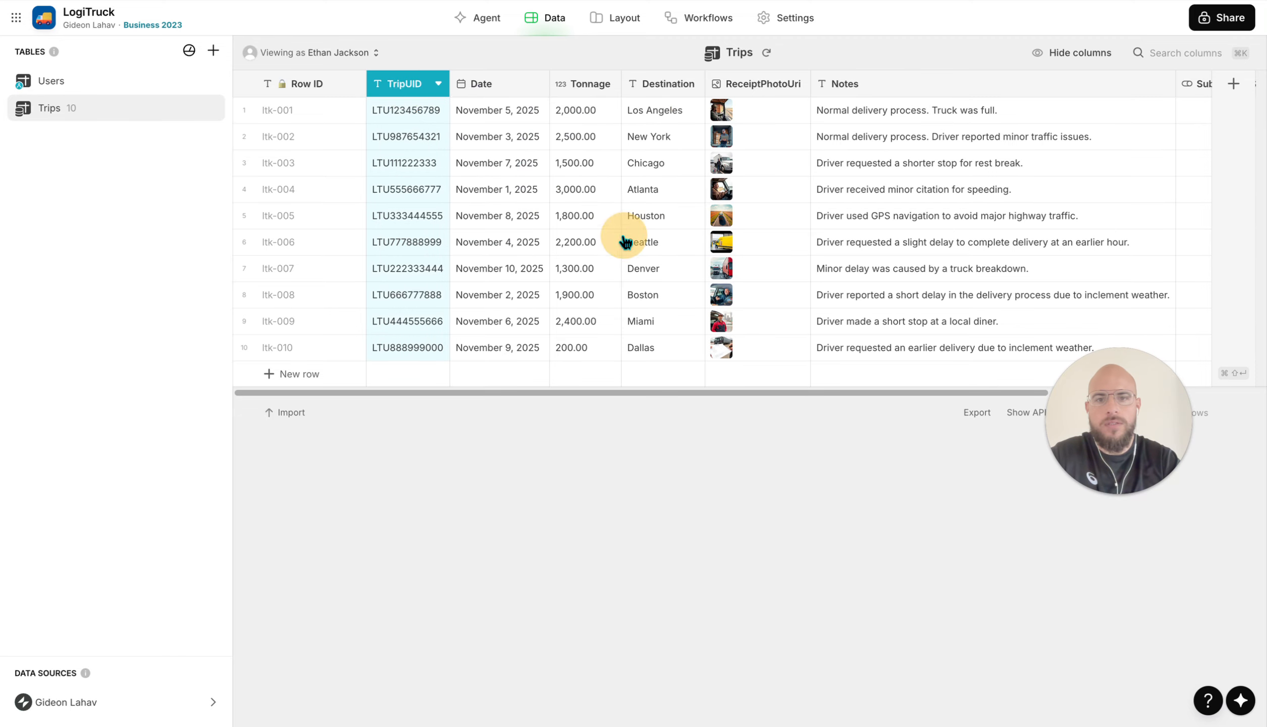
{"action": "left_click", "coordinate": [331, 84]}
{"action": "triple_click", "coordinate": [574, 114]}
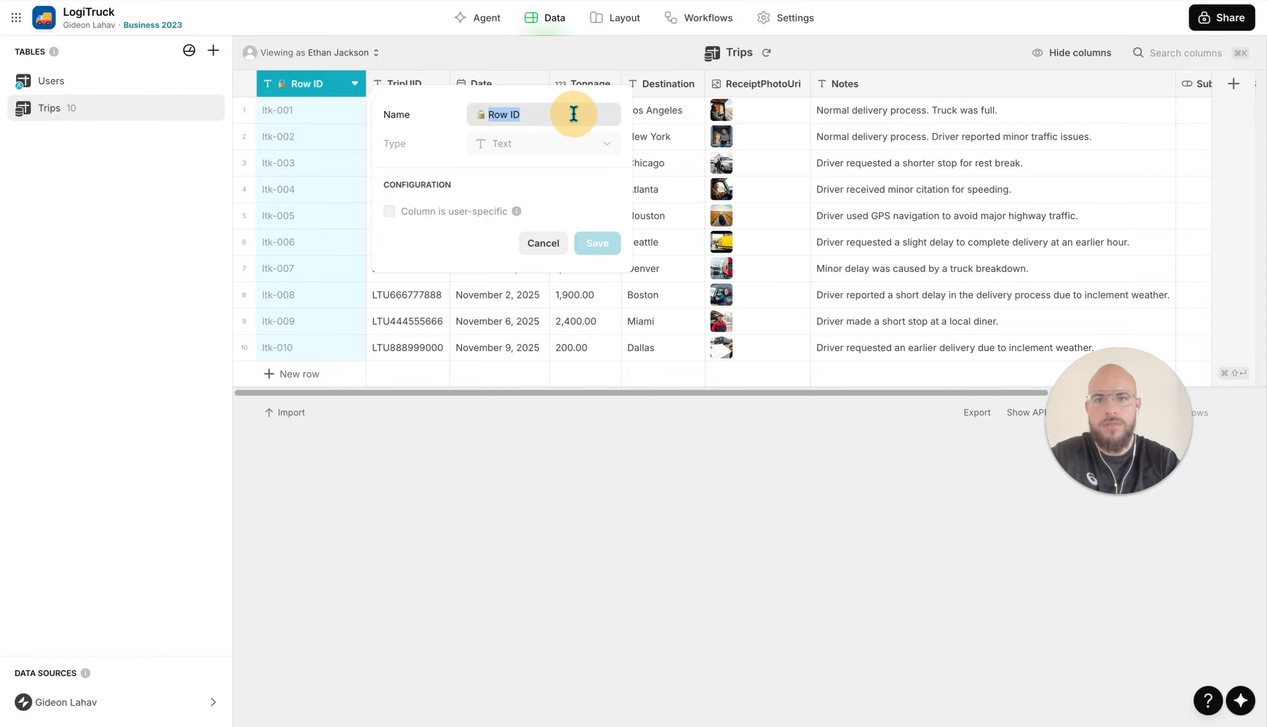
{"action": "type", "text": "TripUID"}
{"action": "left_click", "coordinate": [606, 245]}
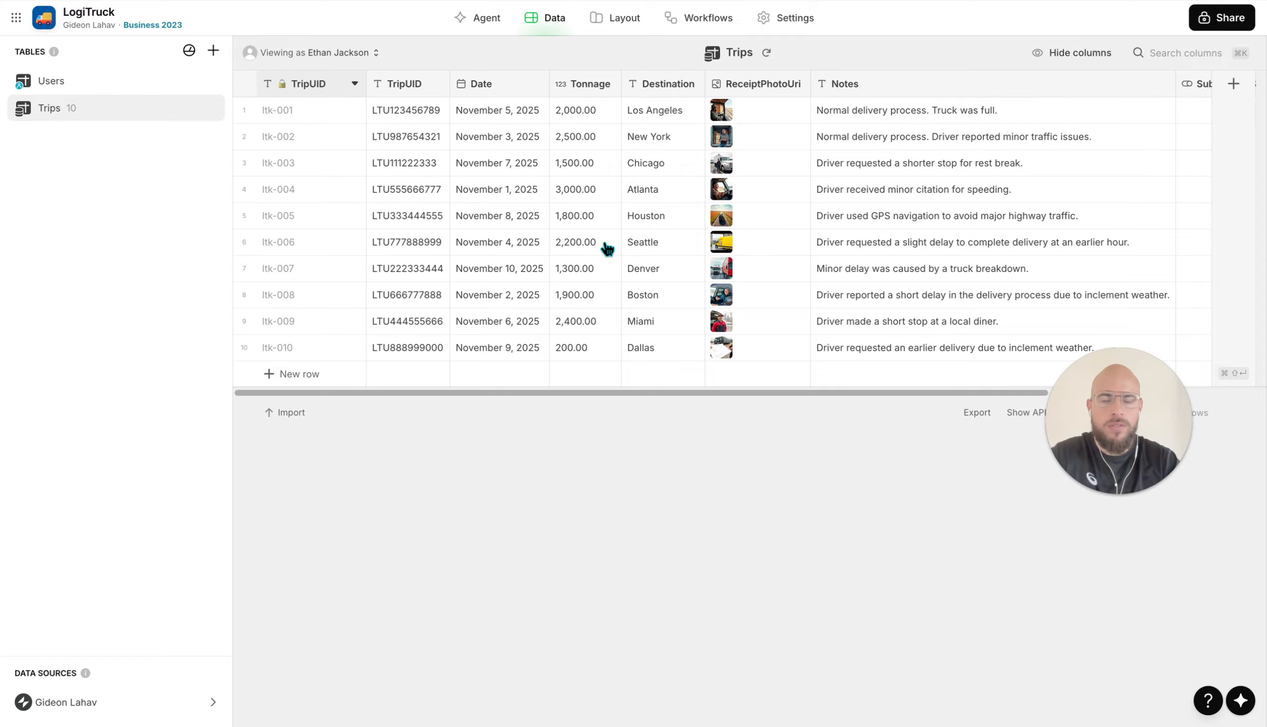
Delete the original text TripUID column from the Trips table and move the Drivers ID column directly before Date
{"action": "left_click", "coordinate": [438, 86]}
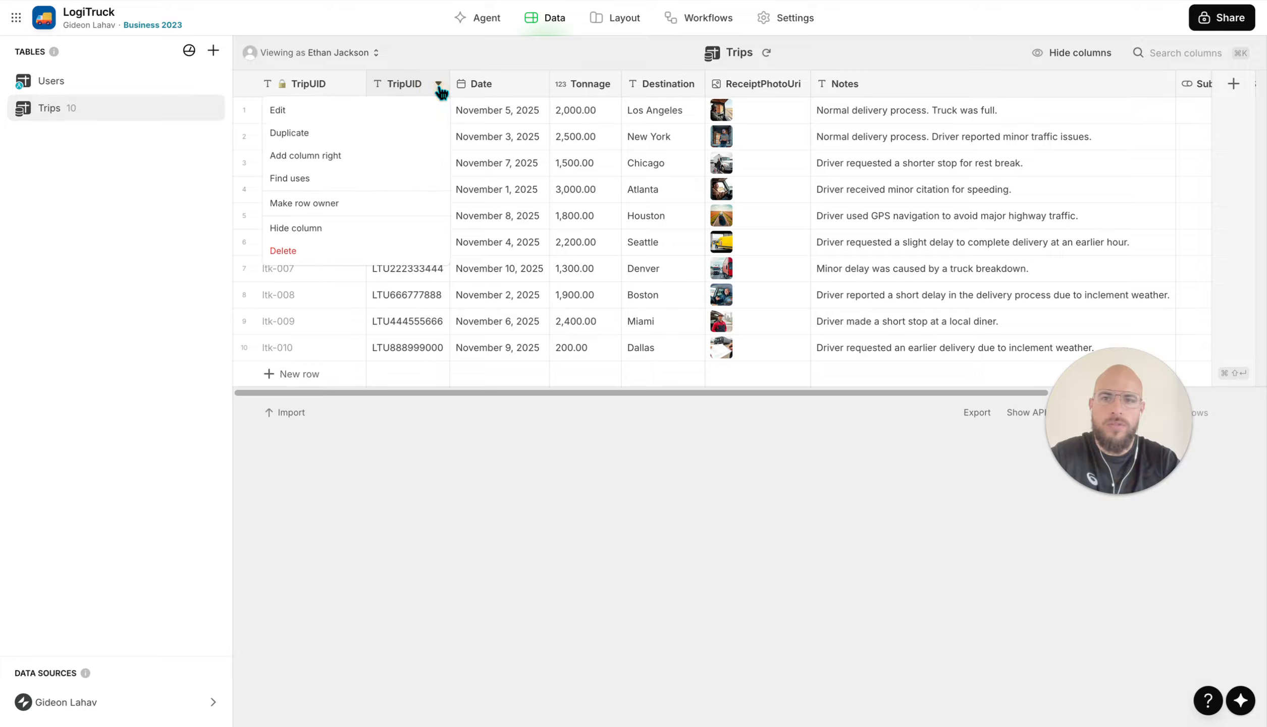
{"action": "left_click", "coordinate": [368, 252]}
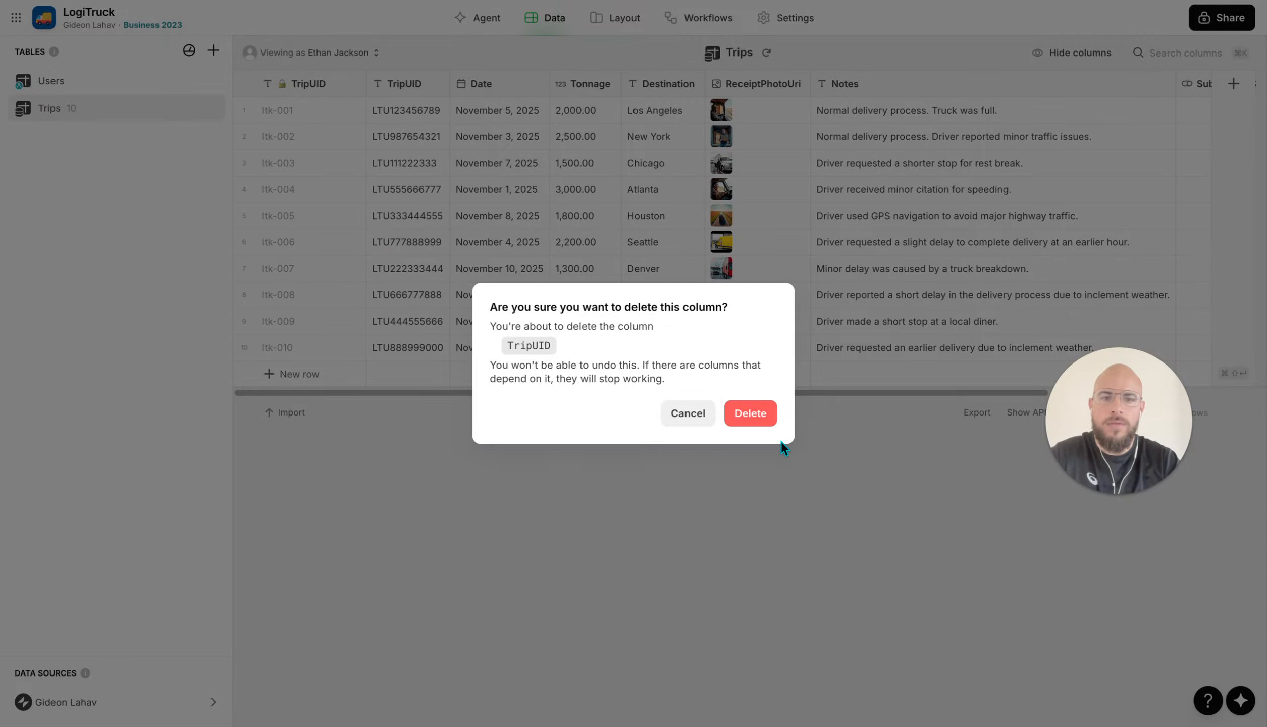
{"action": "left_click", "coordinate": [750, 417]}
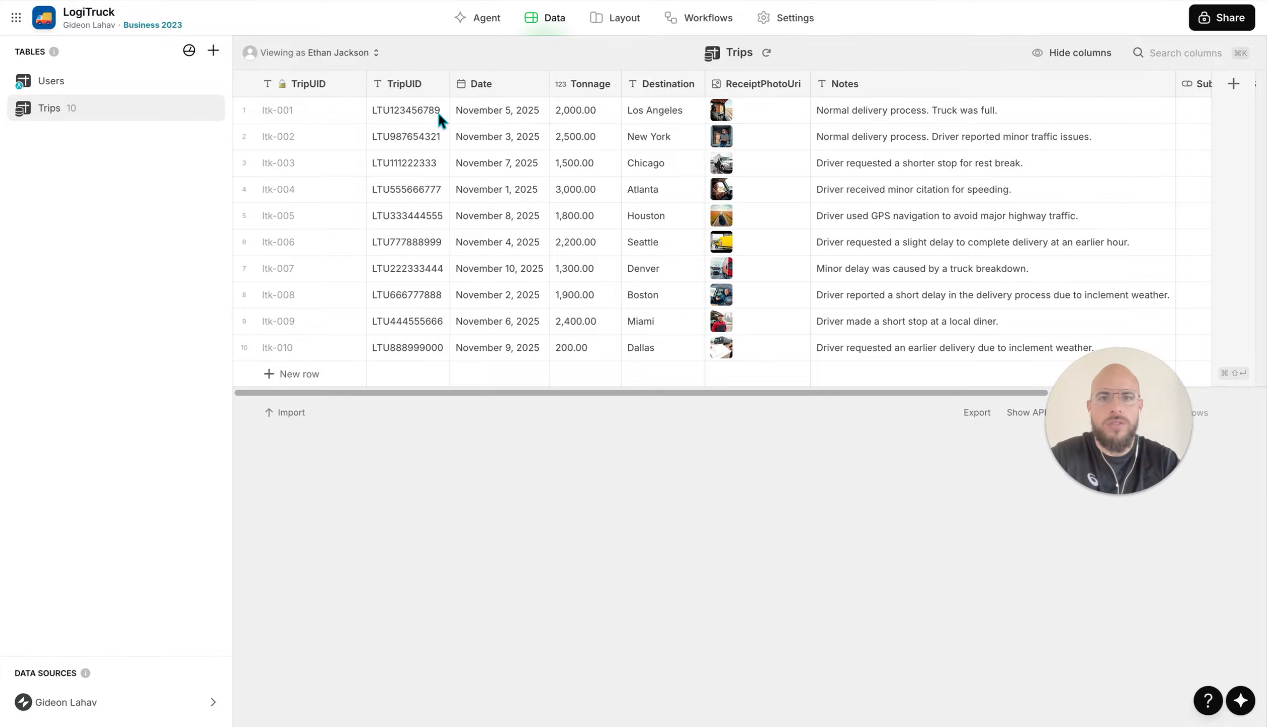
{"action": "scroll", "coordinate": [587, 178], "scroll_direction": "right", "scroll_amount": 5}
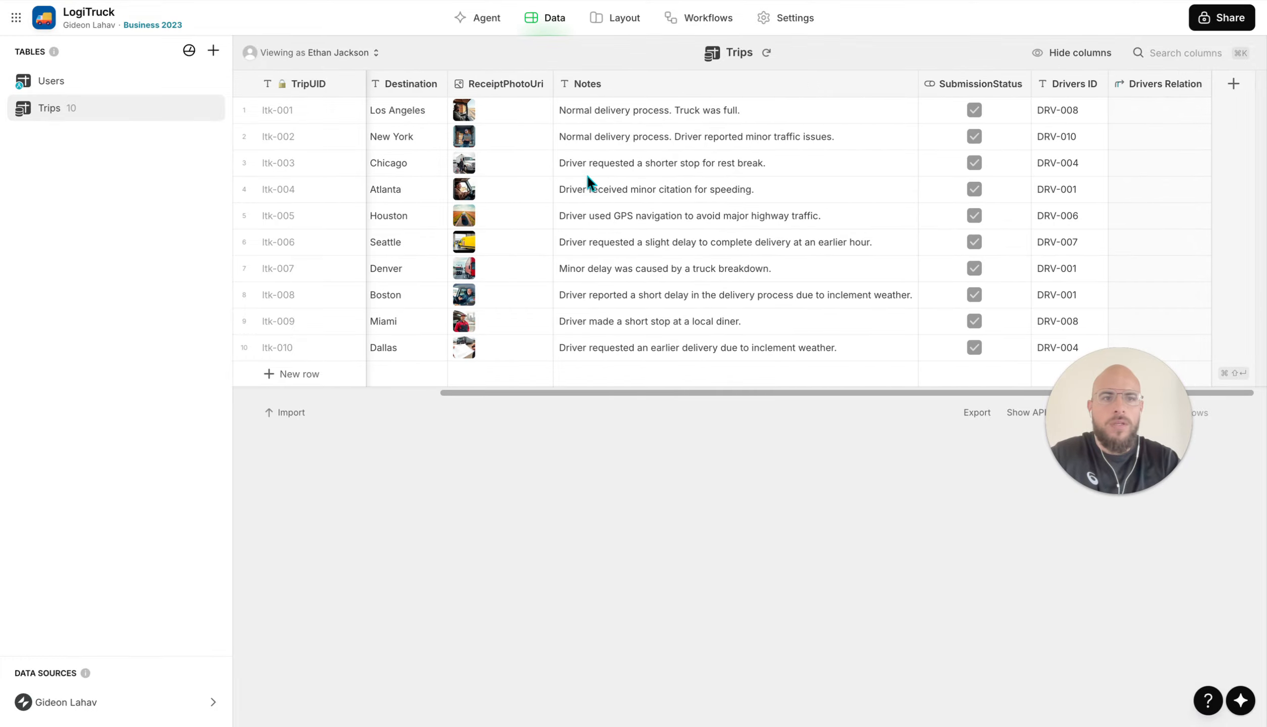
{"action": "left_click_drag", "start_coordinate": [1077, 85], "coordinate": [489, 108]}
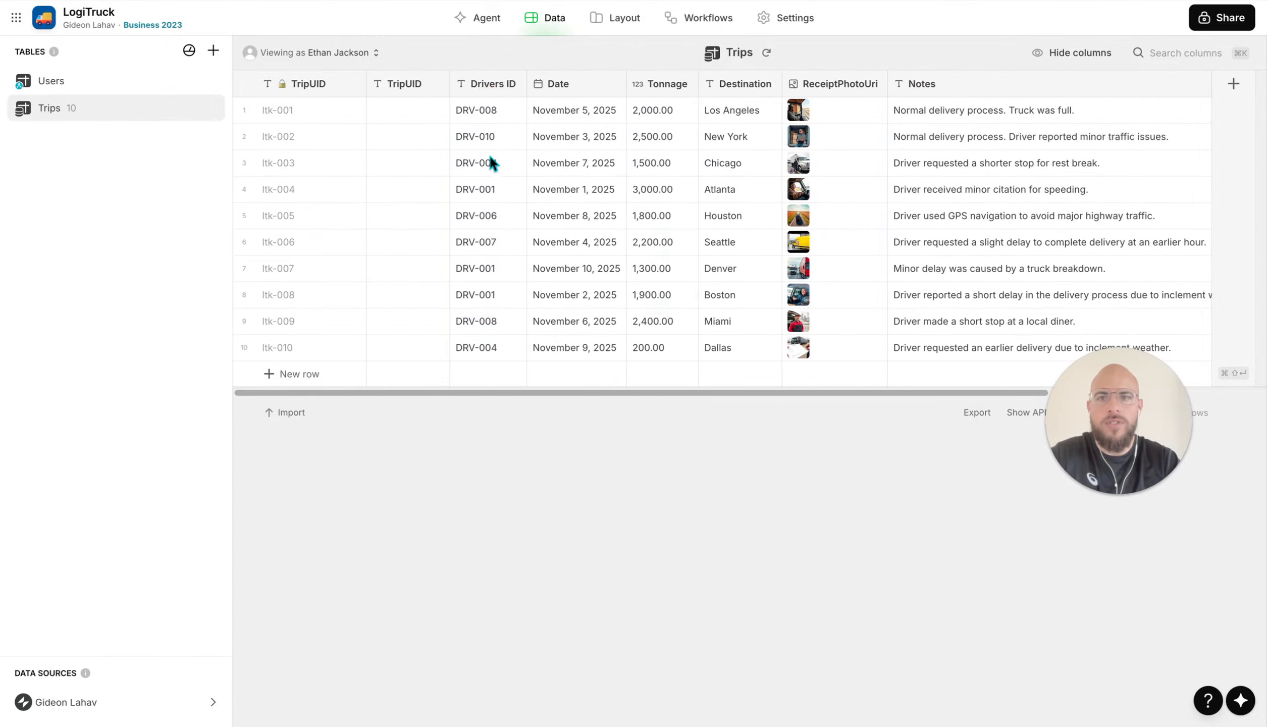
Try to add a Row ID column to the Users table, and return to the Trips table
{"action": "left_click", "coordinate": [130, 84]}
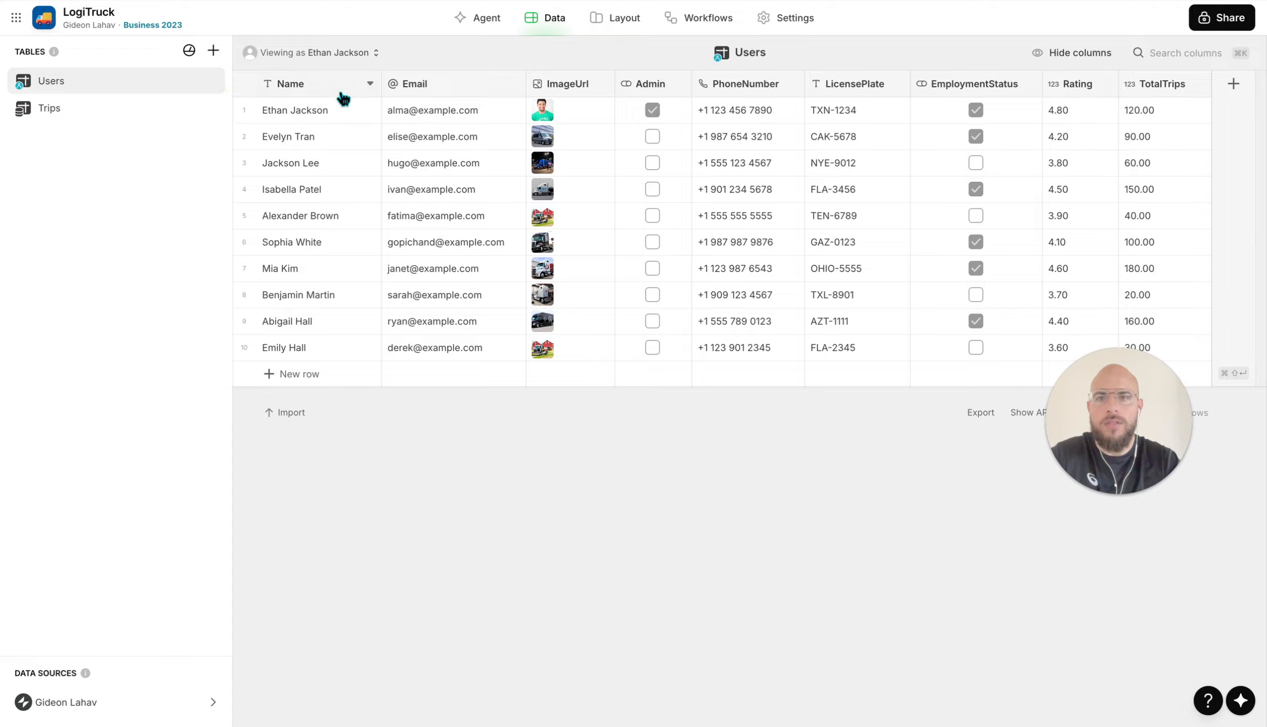
{"action": "left_click", "coordinate": [1233, 83]}
{"action": "left_click", "coordinate": [1052, 154]}
{"action": "type", "text": "row"}
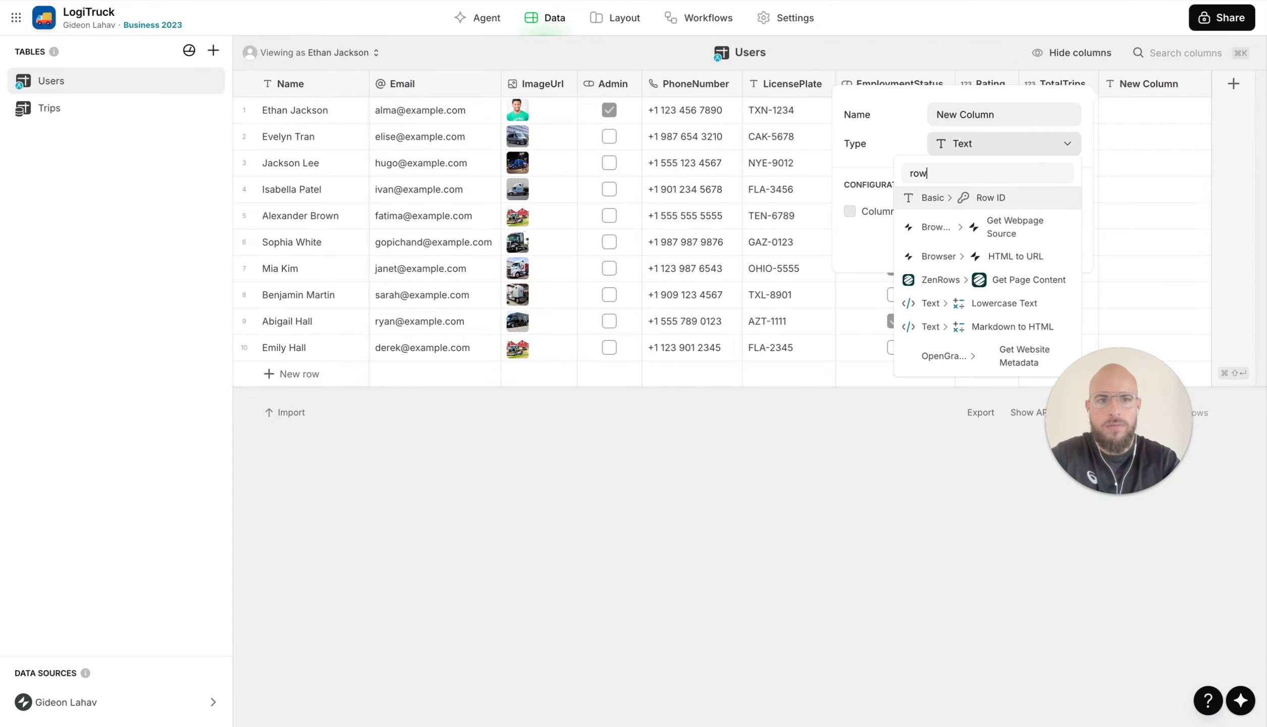
{"action": "key", "text": "Return"}
{"action": "left_click", "coordinate": [1048, 205]}
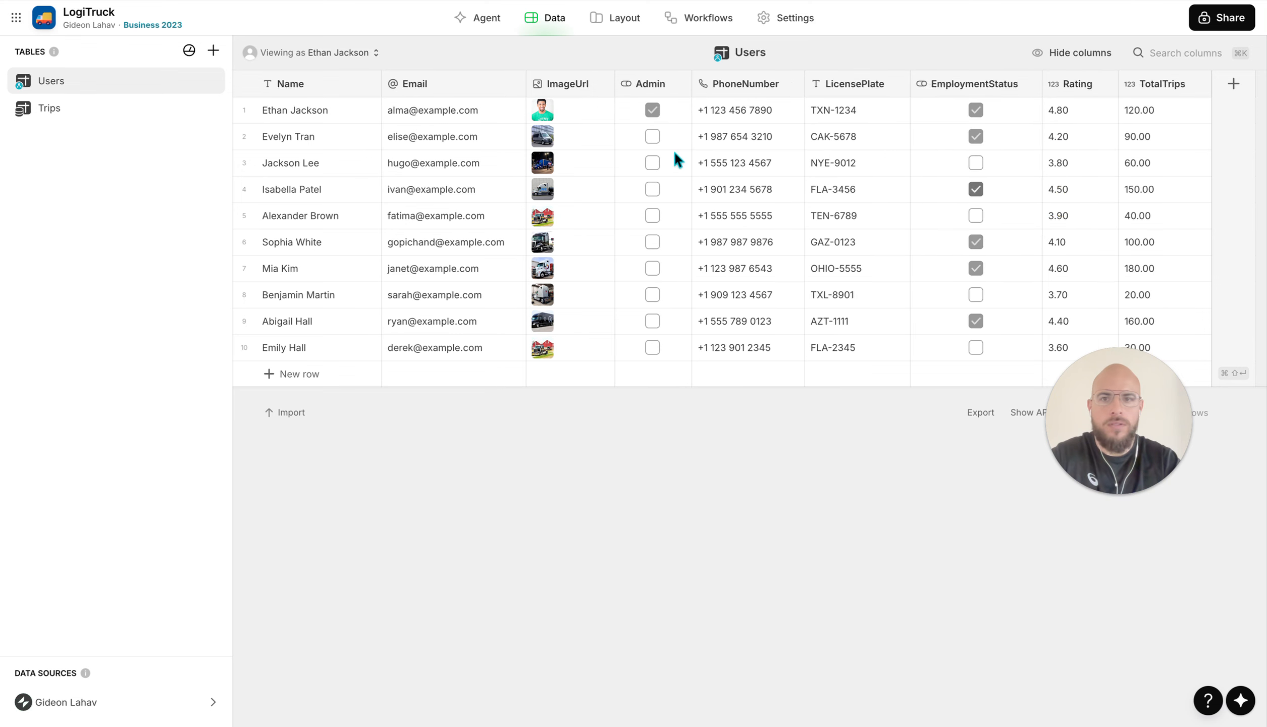
{"action": "left_click", "coordinate": [121, 106]}
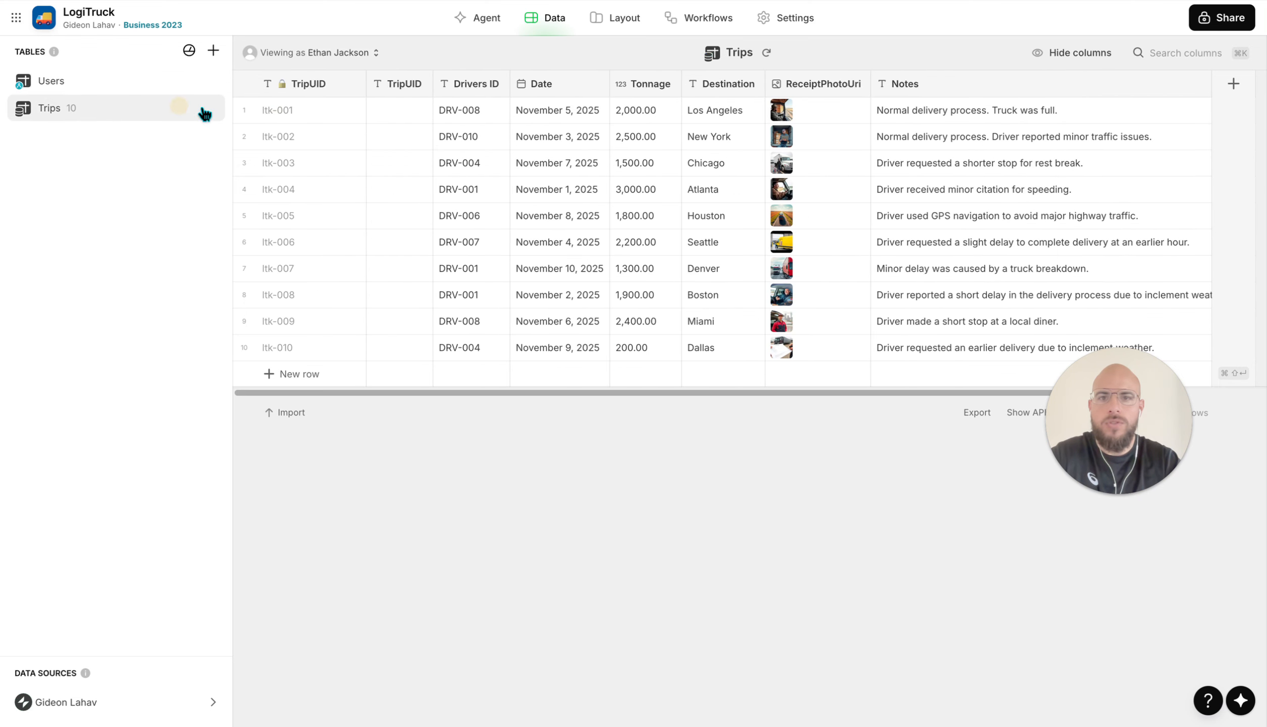
Rename the Users table's Row ID column as Drivers ID
{"action": "left_click", "coordinate": [467, 83]}
{"action": "left_click", "coordinate": [686, 243]}
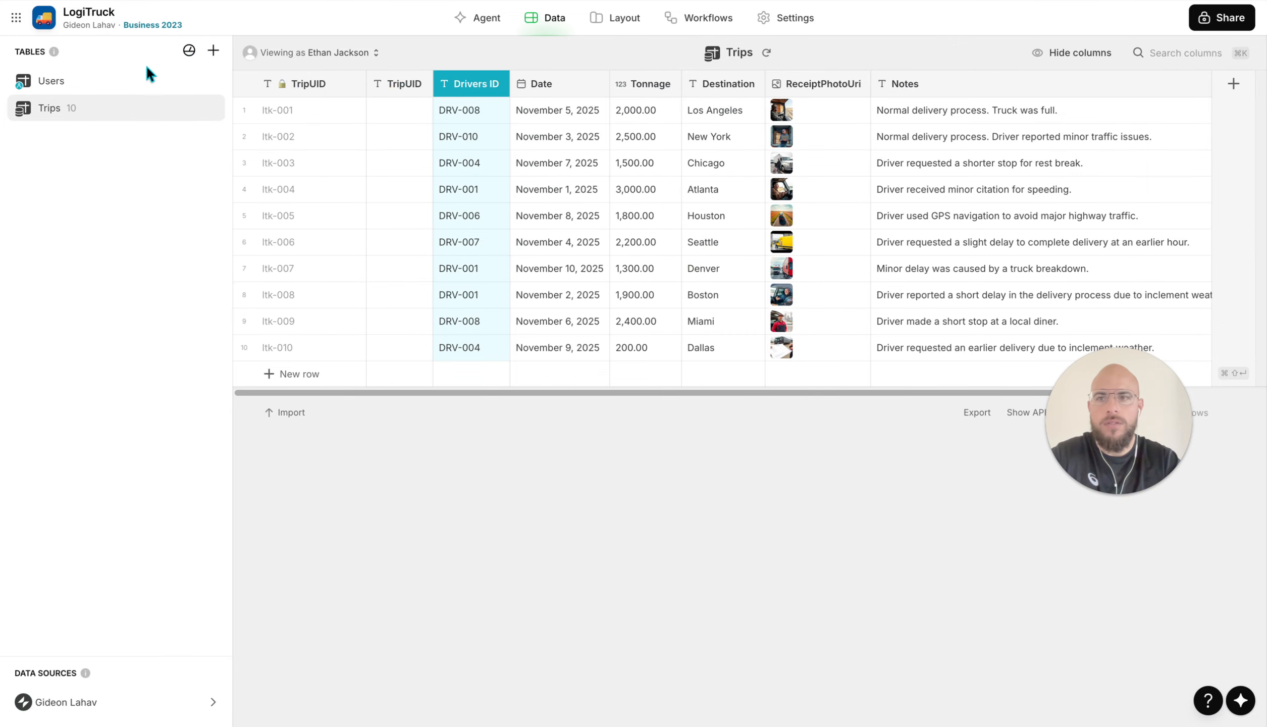
{"action": "left_click", "coordinate": [150, 80]}
{"action": "left_click", "coordinate": [330, 86]}
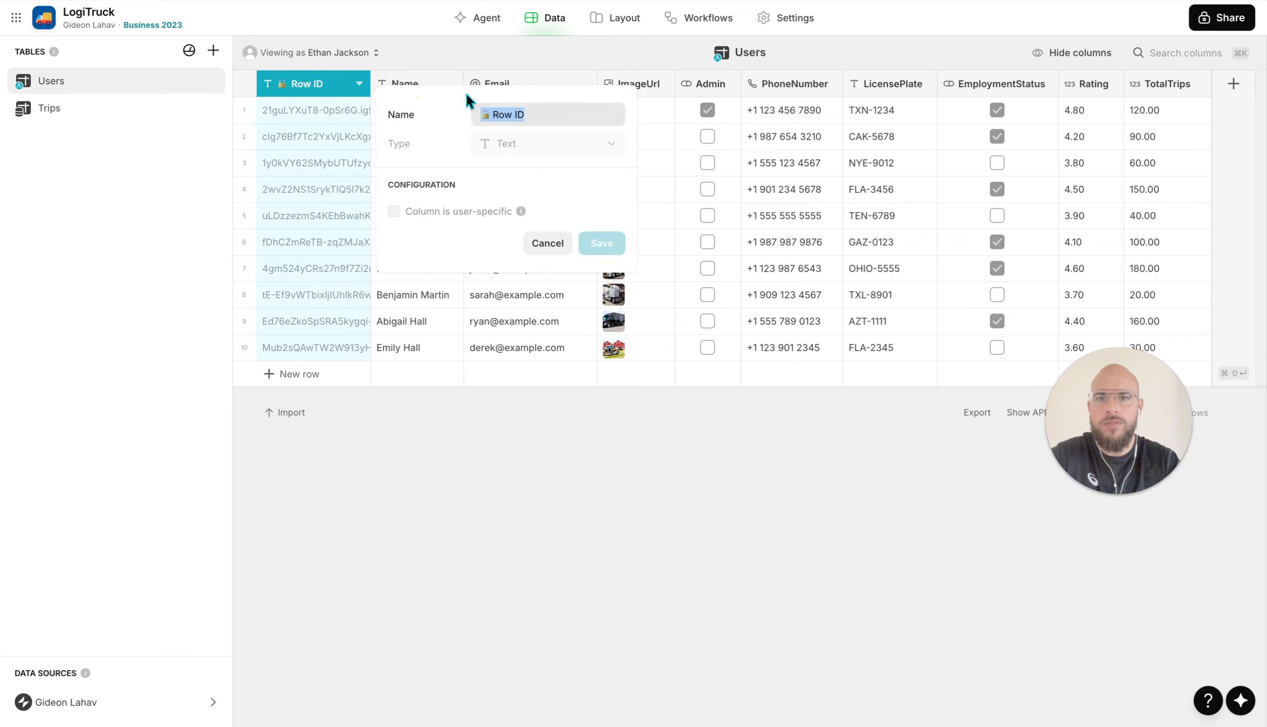
{"action": "left_click_drag", "start_coordinate": [493, 114], "coordinate": [554, 116]}
{"action": "left_click", "coordinate": [499, 117]}
{"action": "type", "text": "Drivers ID"}
{"action": "left_click", "coordinate": [604, 235]}
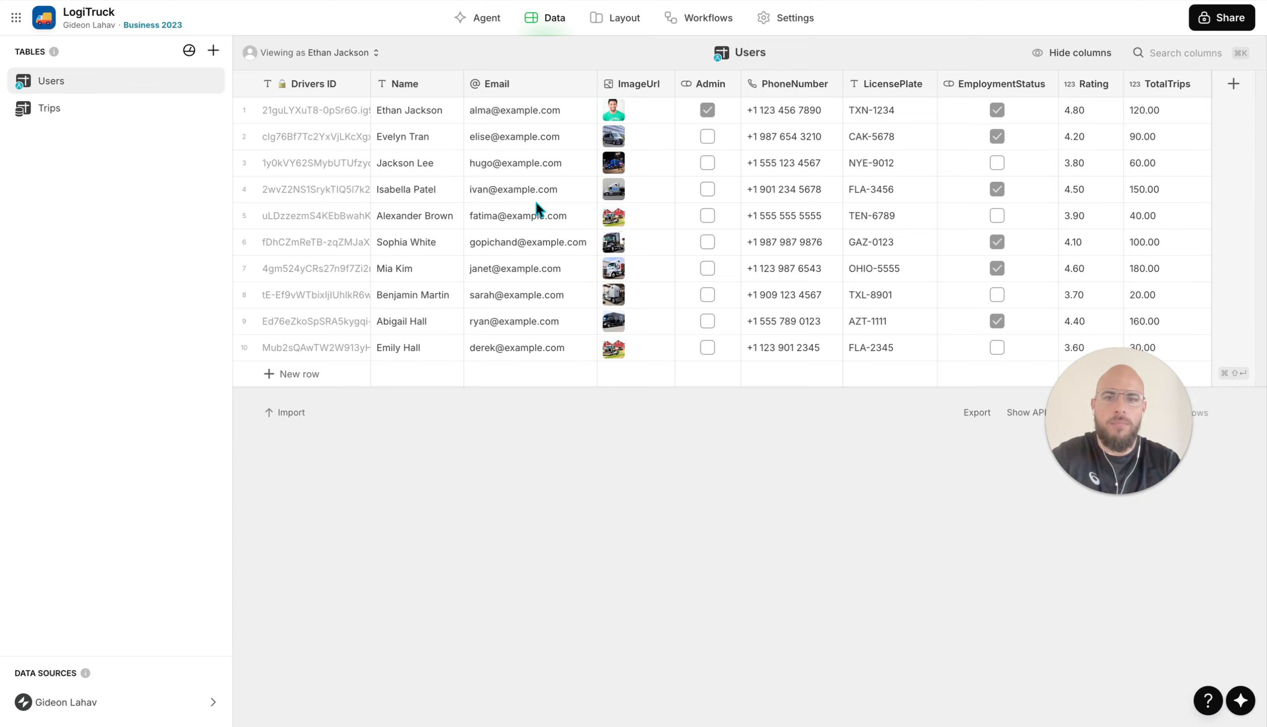
Delete the last row of the Users table permanently
{"action": "left_click", "coordinate": [524, 295]}
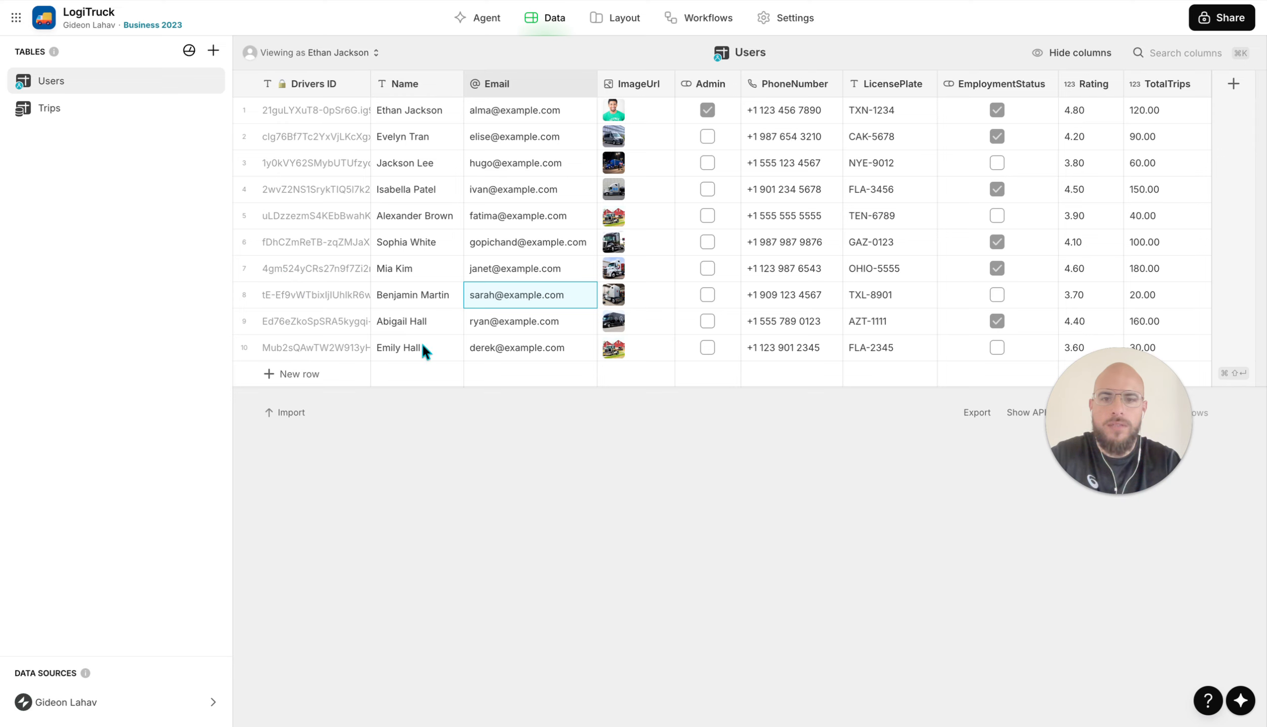
{"action": "left_click", "coordinate": [245, 348]}
{"action": "key", "text": "Delete"}
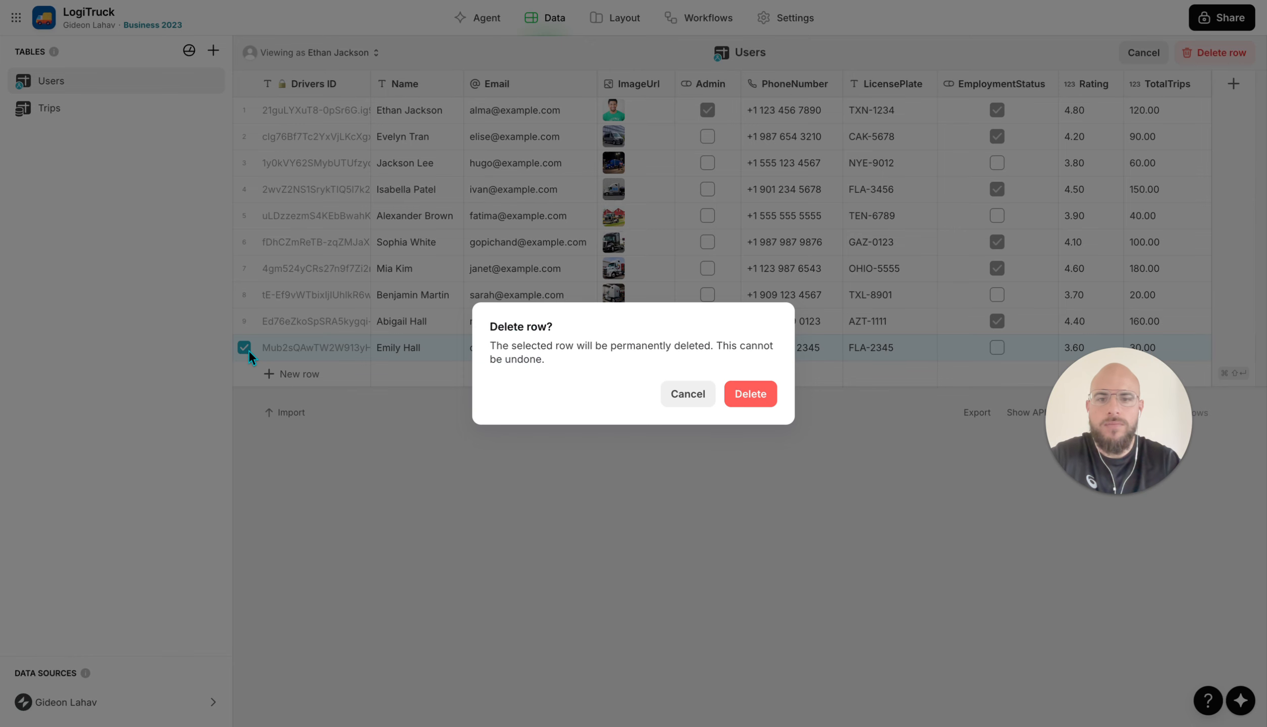
{"action": "left_click", "coordinate": [757, 401]}
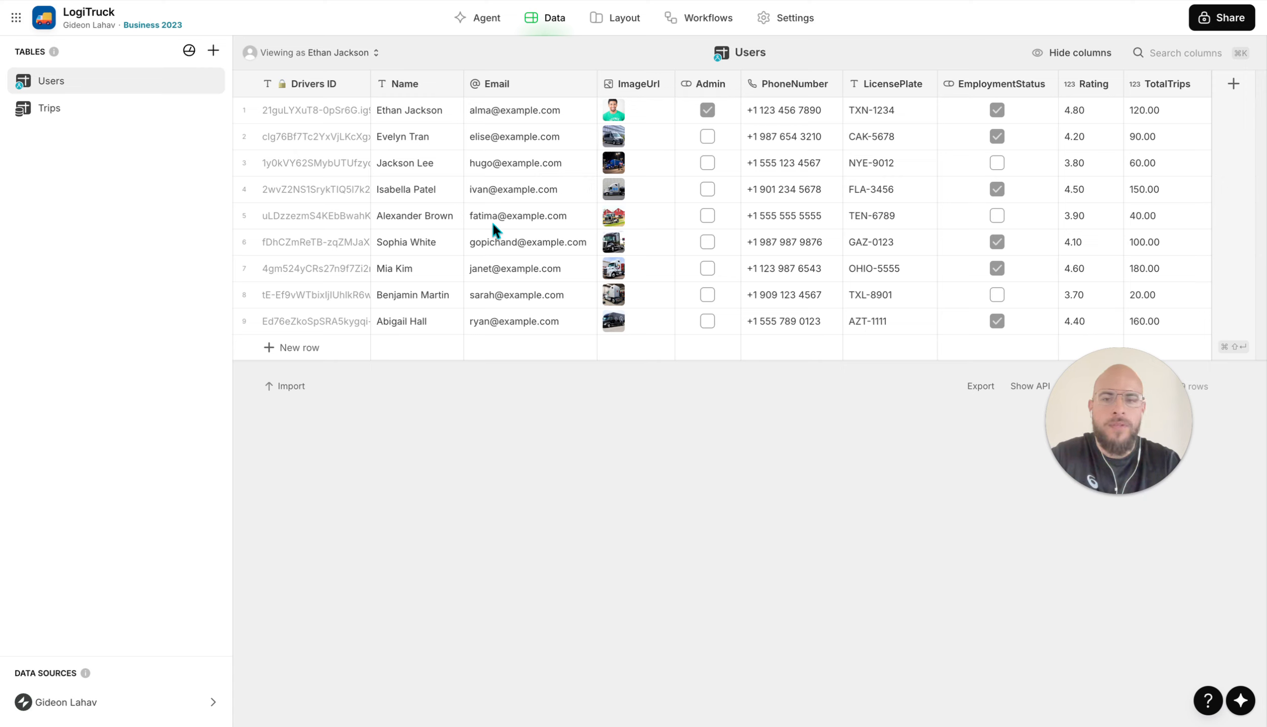
Review the Drivers ID and Email columns of the Users table as keys for linking trips
{"action": "left_click_drag", "start_coordinate": [315, 159], "coordinate": [324, 304]}
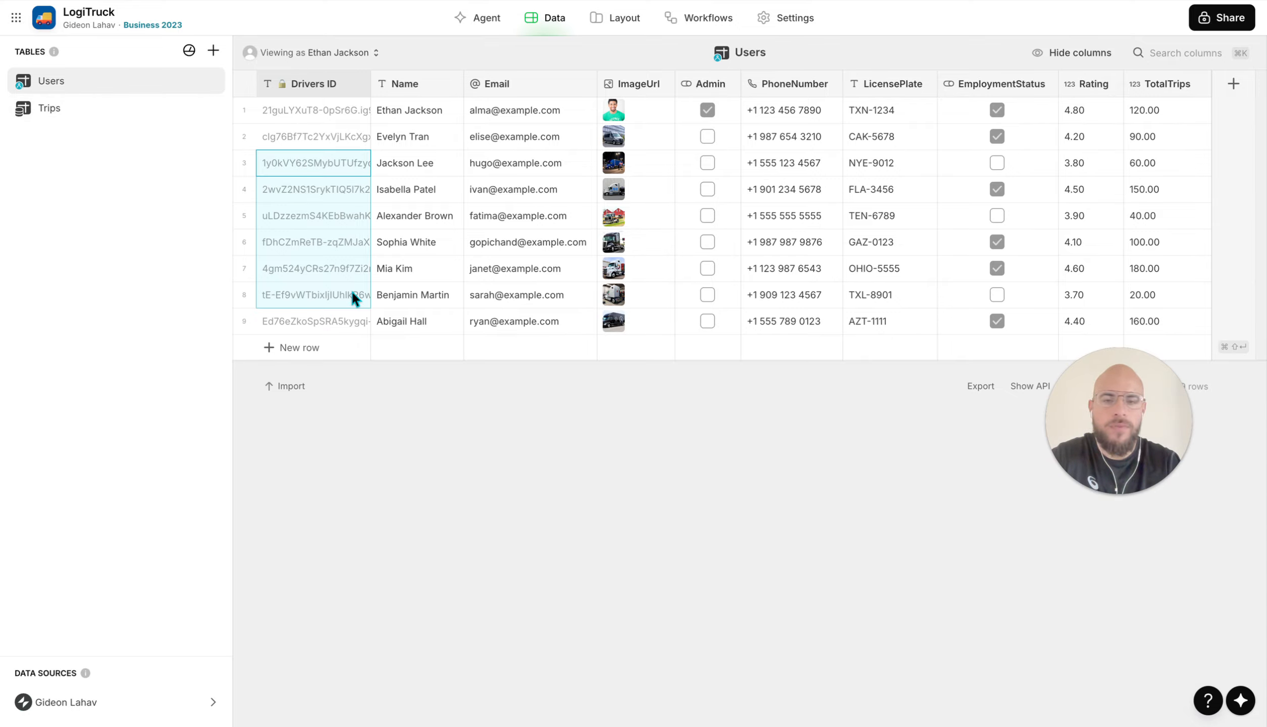
{"action": "left_click_drag", "start_coordinate": [523, 112], "coordinate": [525, 379]}
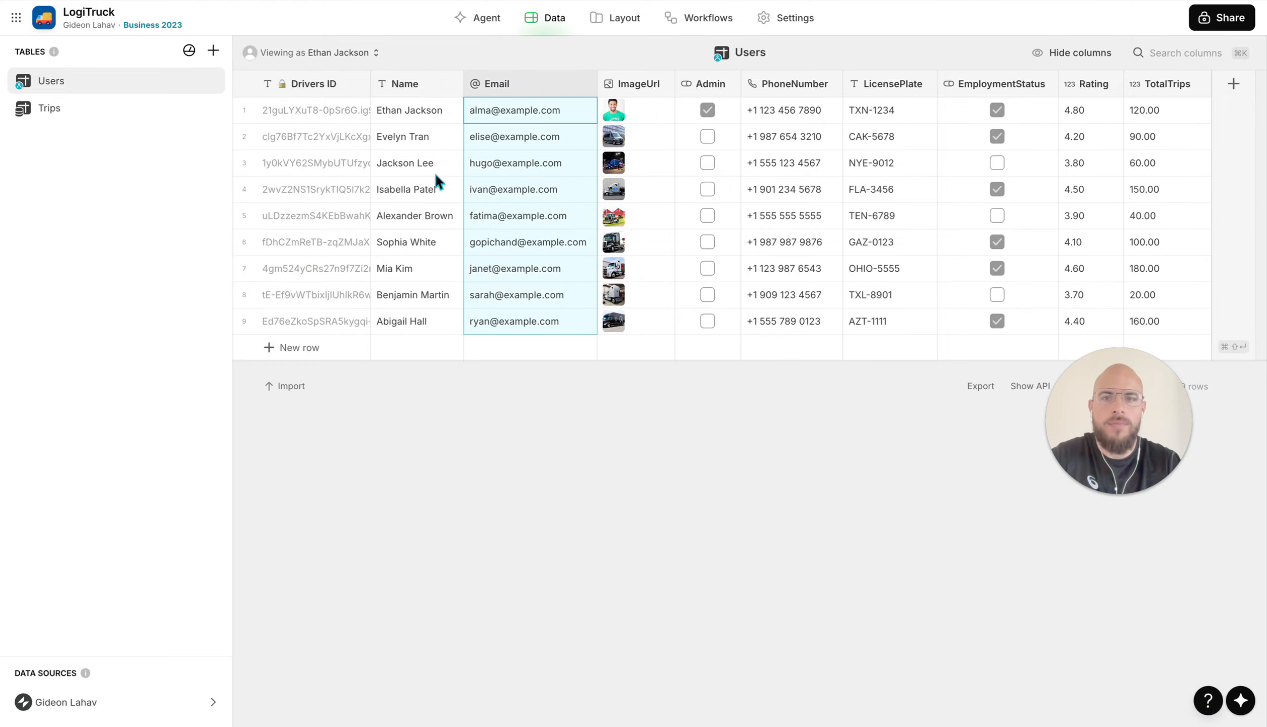
{"action": "left_click", "coordinate": [328, 95]}
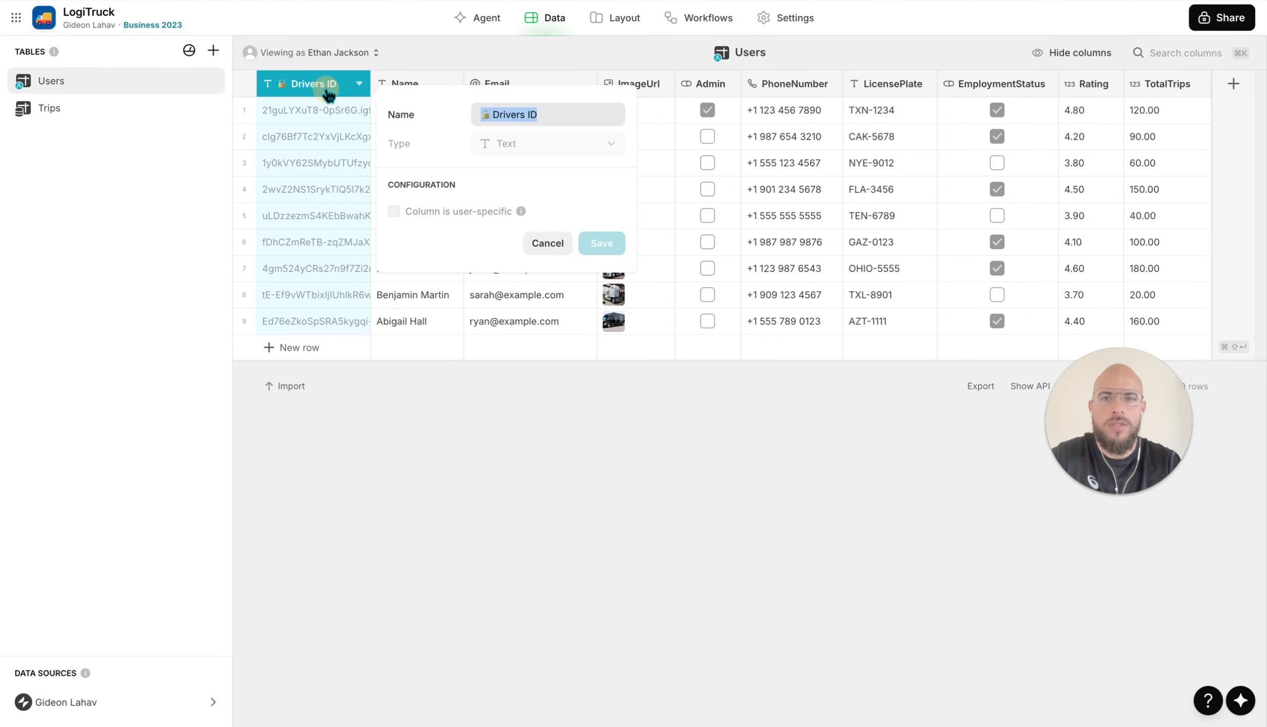
{"action": "left_click", "coordinate": [530, 248]}
{"action": "left_click", "coordinate": [523, 127]}
{"action": "left_click_drag", "start_coordinate": [523, 126], "coordinate": [525, 314]}
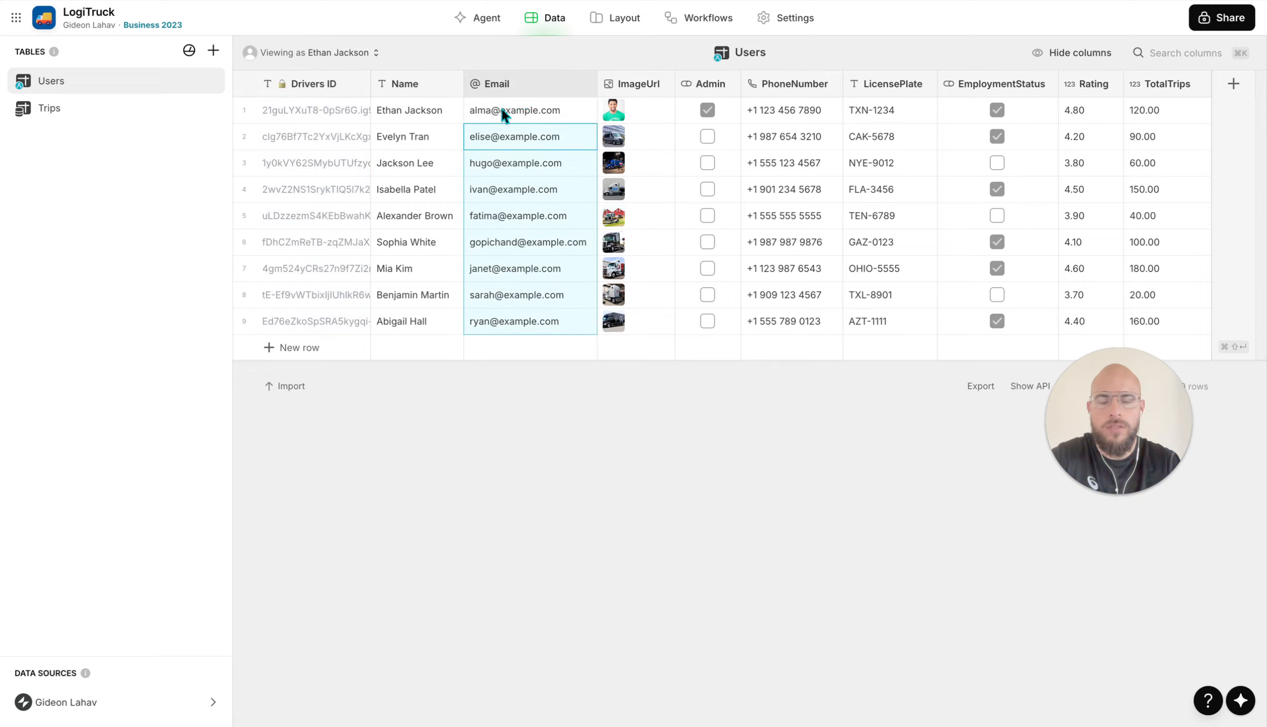
{"action": "left_click_drag", "start_coordinate": [520, 109], "coordinate": [519, 186]}
{"action": "left_click", "coordinate": [518, 216]}
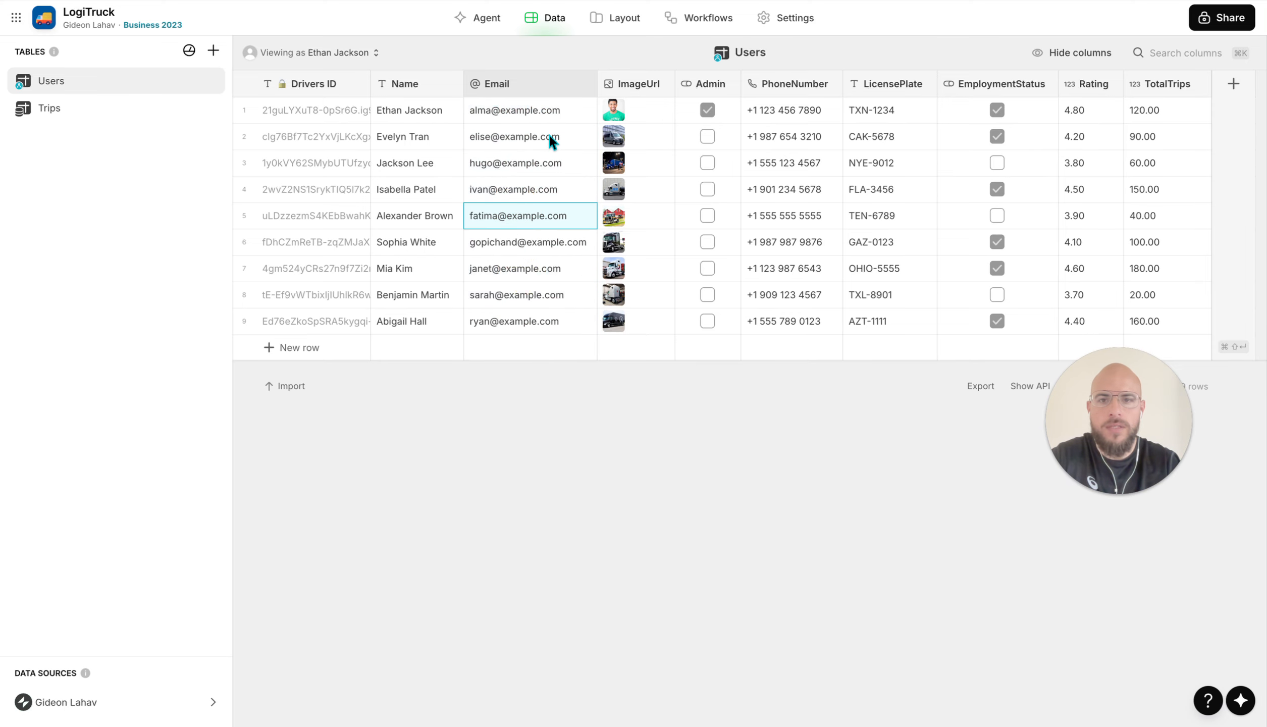
Copy the emails in rows 2 to 6 of Users, and rename the Trips table's drivers column as Driver's Email with type Email
{"action": "left_click_drag", "start_coordinate": [549, 135], "coordinate": [554, 236]}
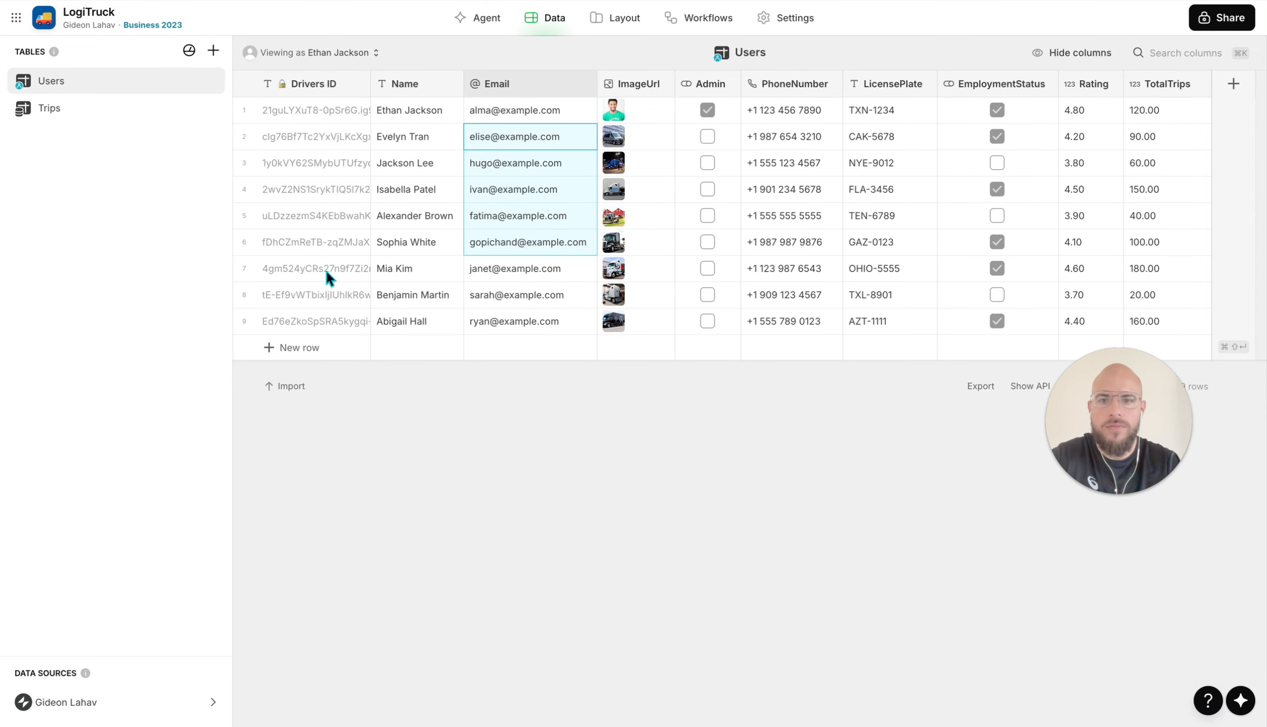
{"action": "left_click", "coordinate": [93, 110]}
{"action": "left_click", "coordinate": [402, 85]}
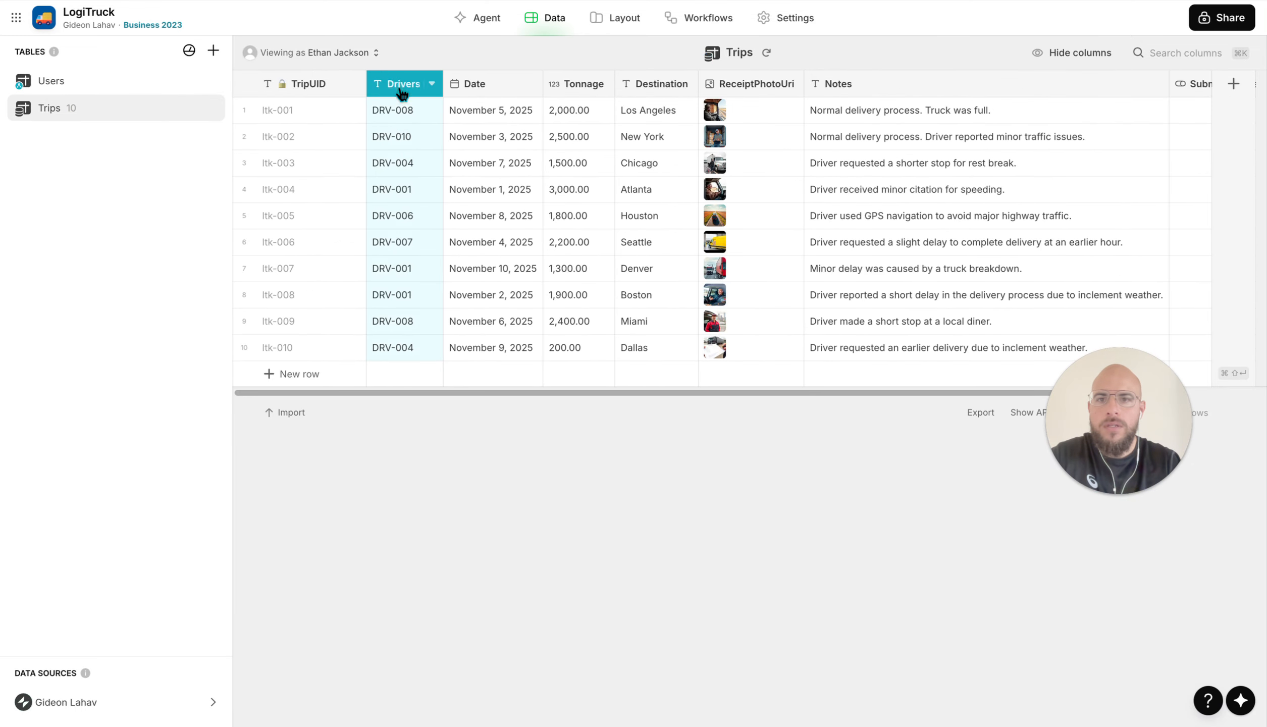
{"action": "left_click", "coordinate": [400, 89]}
{"action": "left_click", "coordinate": [593, 116]}
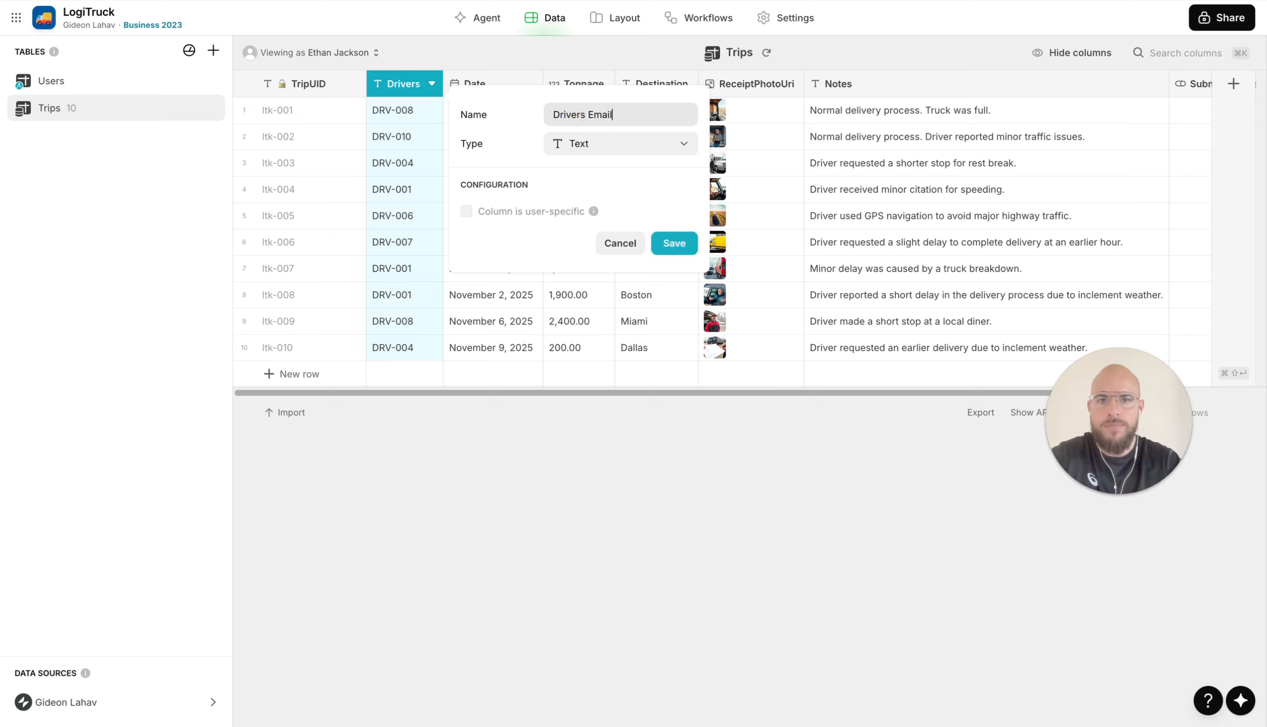
{"action": "left_click", "coordinate": [581, 114]}
{"action": "type", "text": "'"}
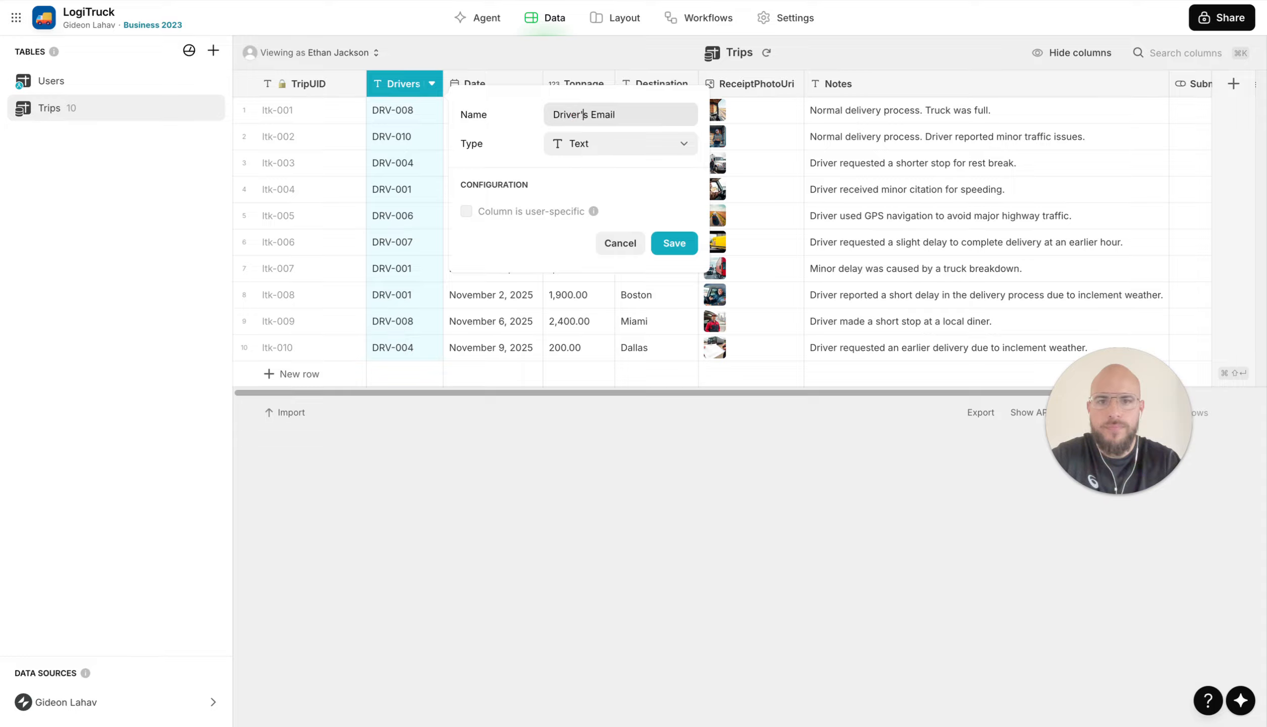
{"action": "left_click", "coordinate": [615, 149]}
{"action": "type", "text": "e"}
{"action": "key", "text": "Return"}
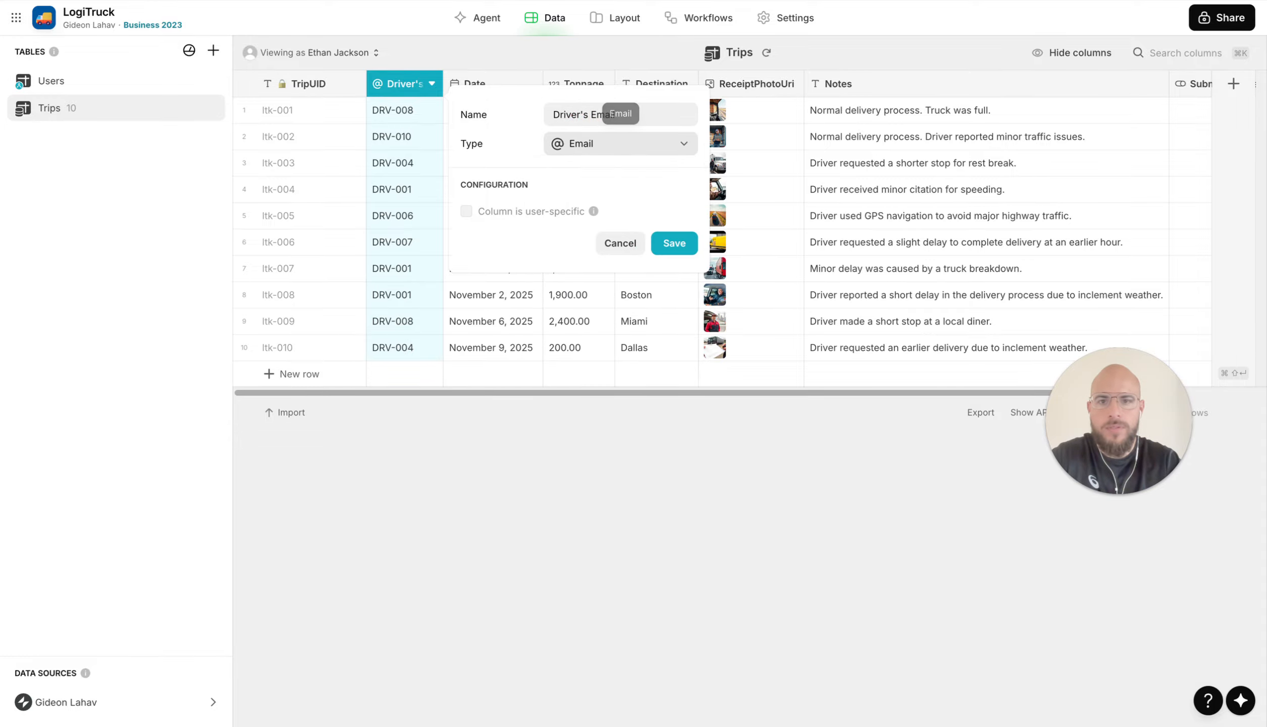
{"action": "left_click", "coordinate": [676, 241]}
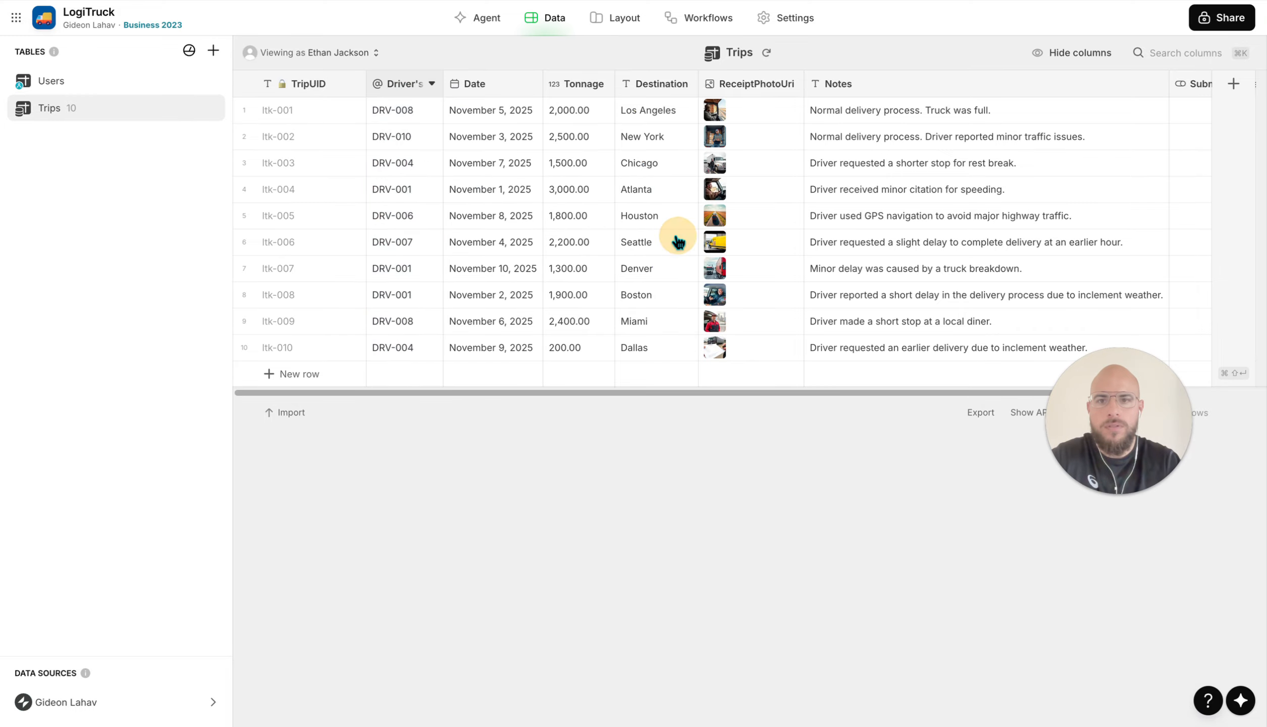
Paste the copied emails into the Driver's Email column for trip rows 1 to 5 and again for rows 6 to 10
{"action": "left_click", "coordinate": [397, 121]}
{"action": "left_click", "coordinate": [398, 242]}
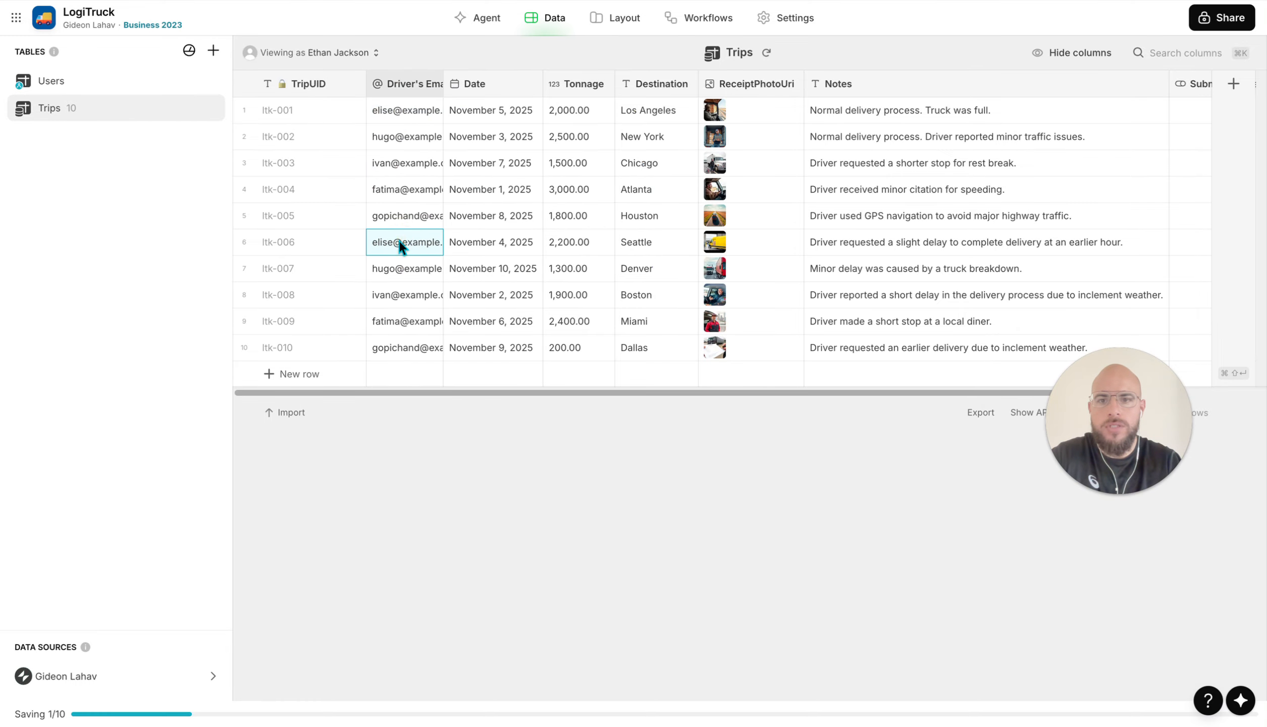
{"action": "double_click", "coordinate": [110, 108]}
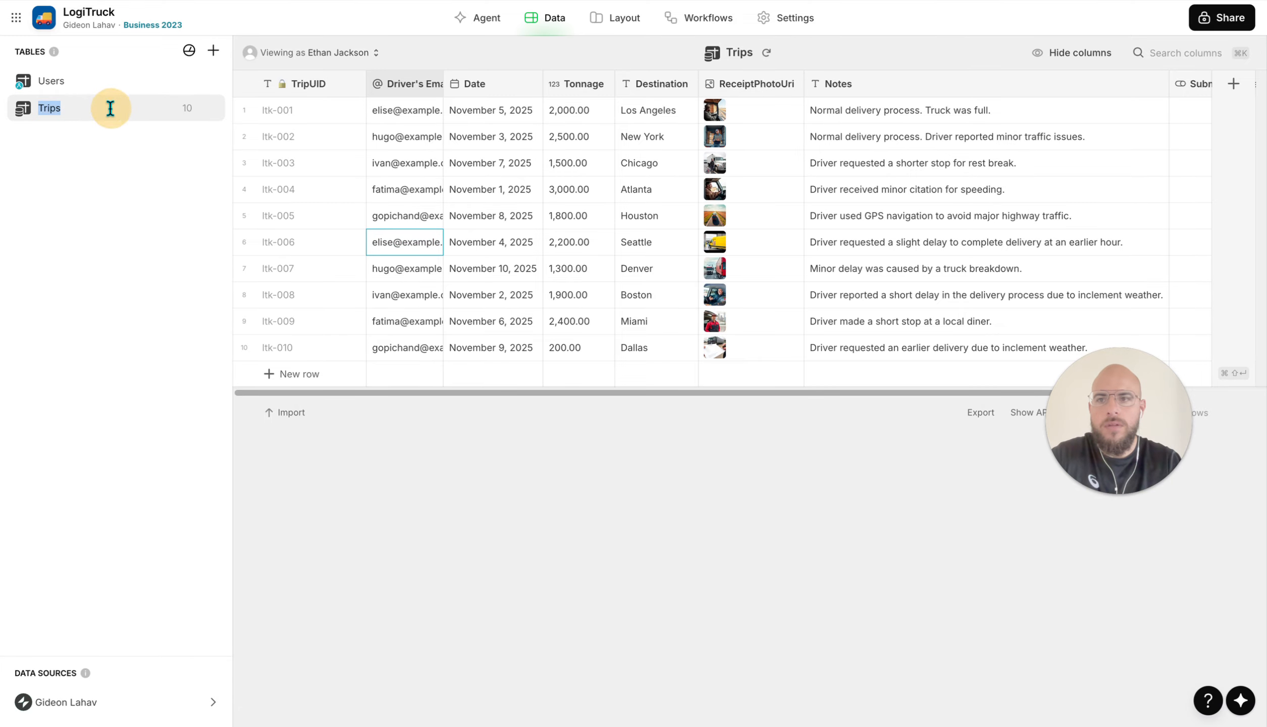
Add a Relation column named Trips Rel to the Users table
{"action": "left_click", "coordinate": [62, 80]}
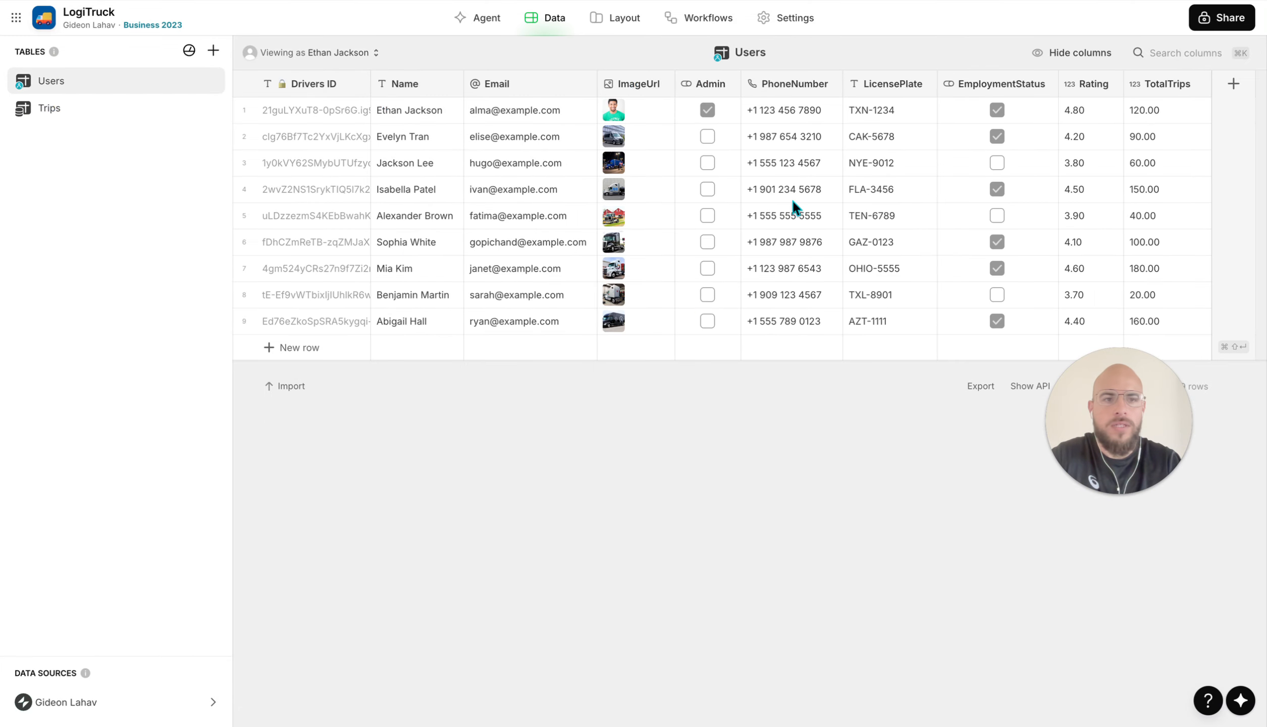
{"action": "left_click", "coordinate": [1233, 83]}
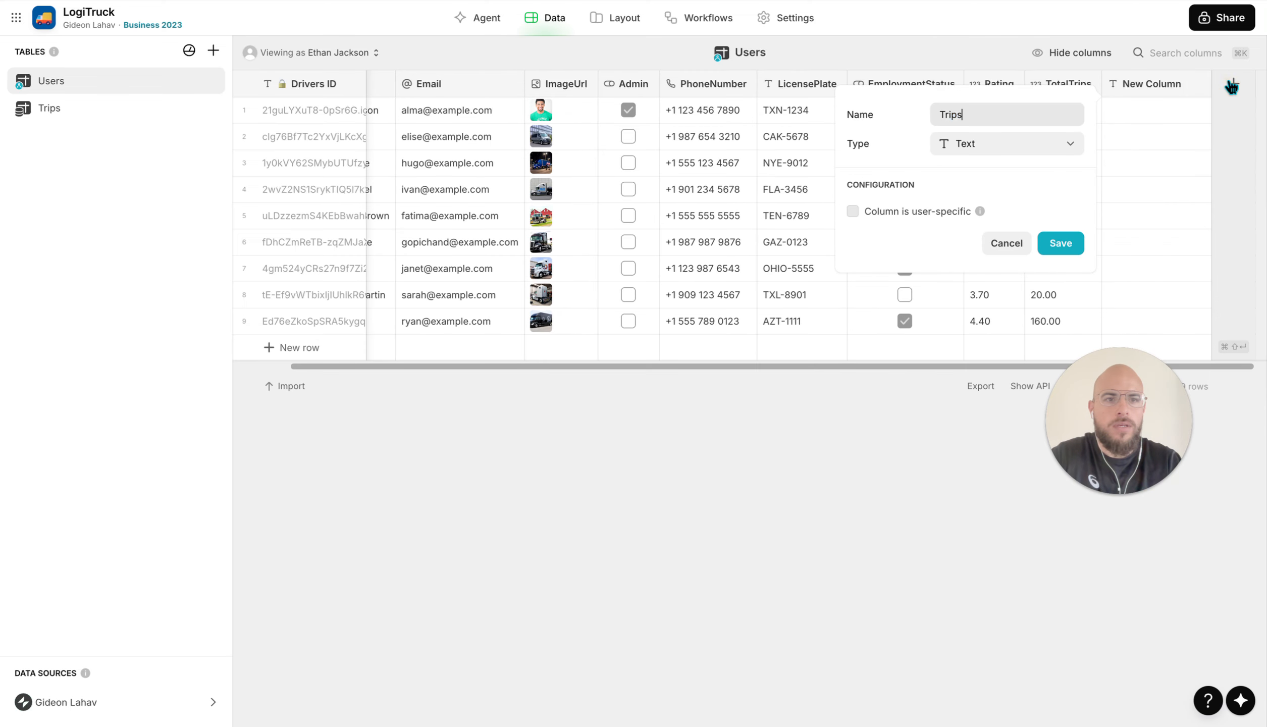
{"action": "type", "text": "Trips Rel"}
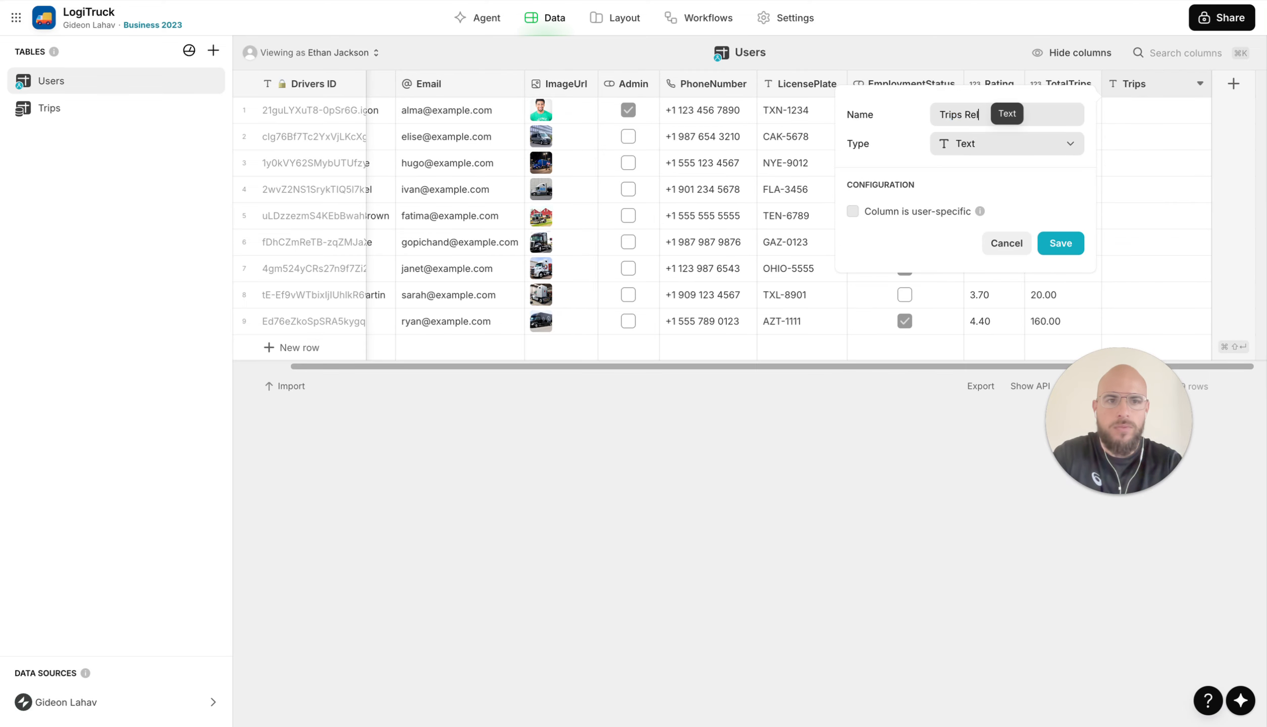
{"action": "left_click", "coordinate": [984, 147]}
{"action": "type", "text": "rel"}
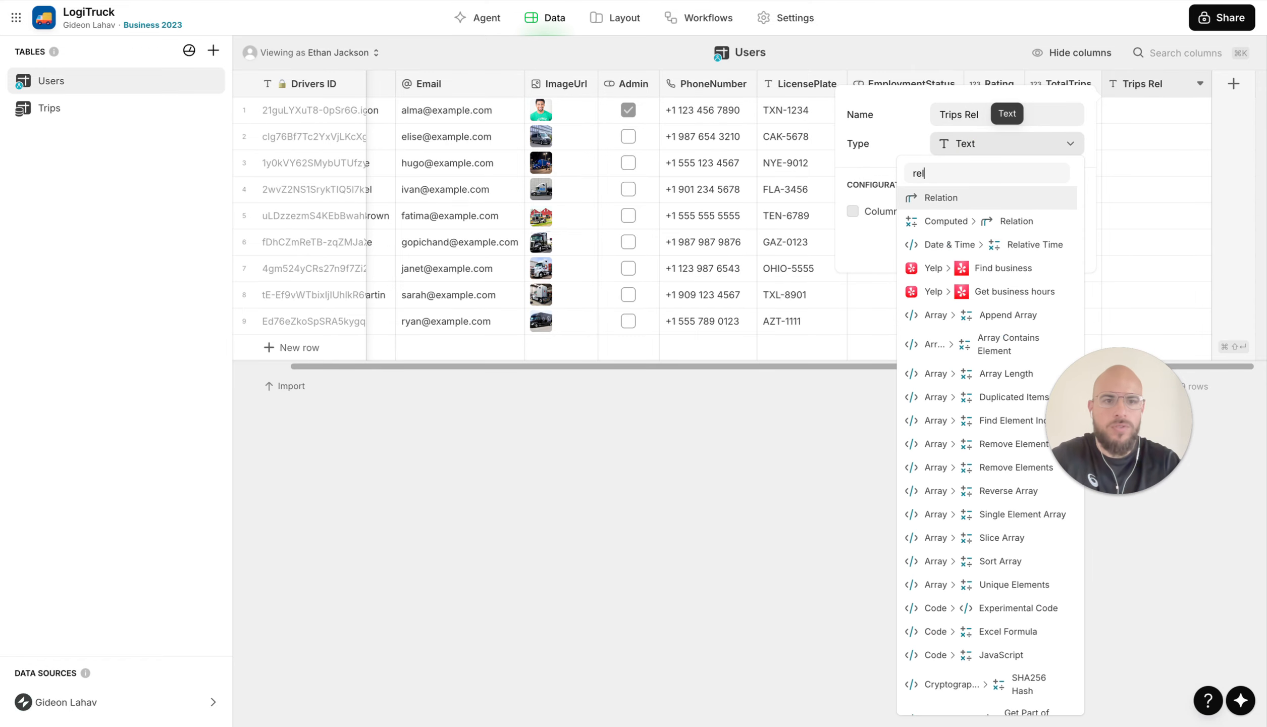
{"action": "left_click", "coordinate": [984, 198]}
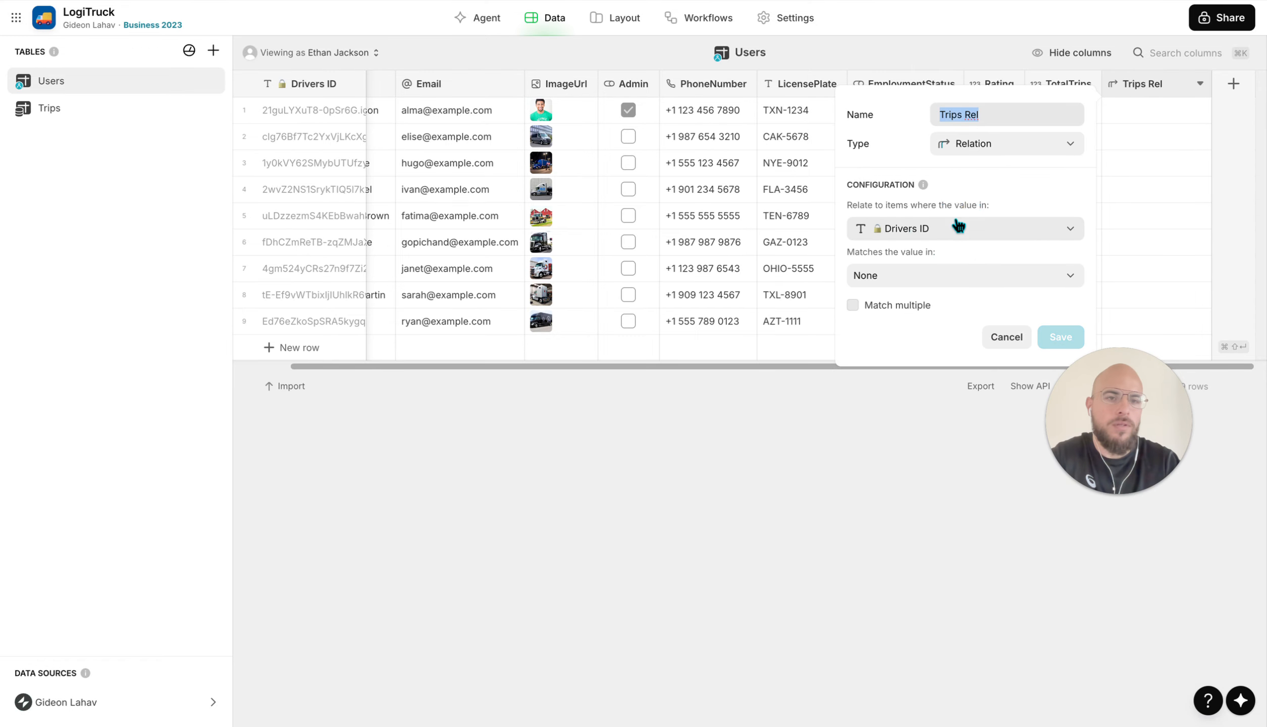
Relate Email to Driver's Email in the Trips table with multiple matches, save the relation, and query the first users' related trips
{"action": "left_click", "coordinate": [959, 227]}
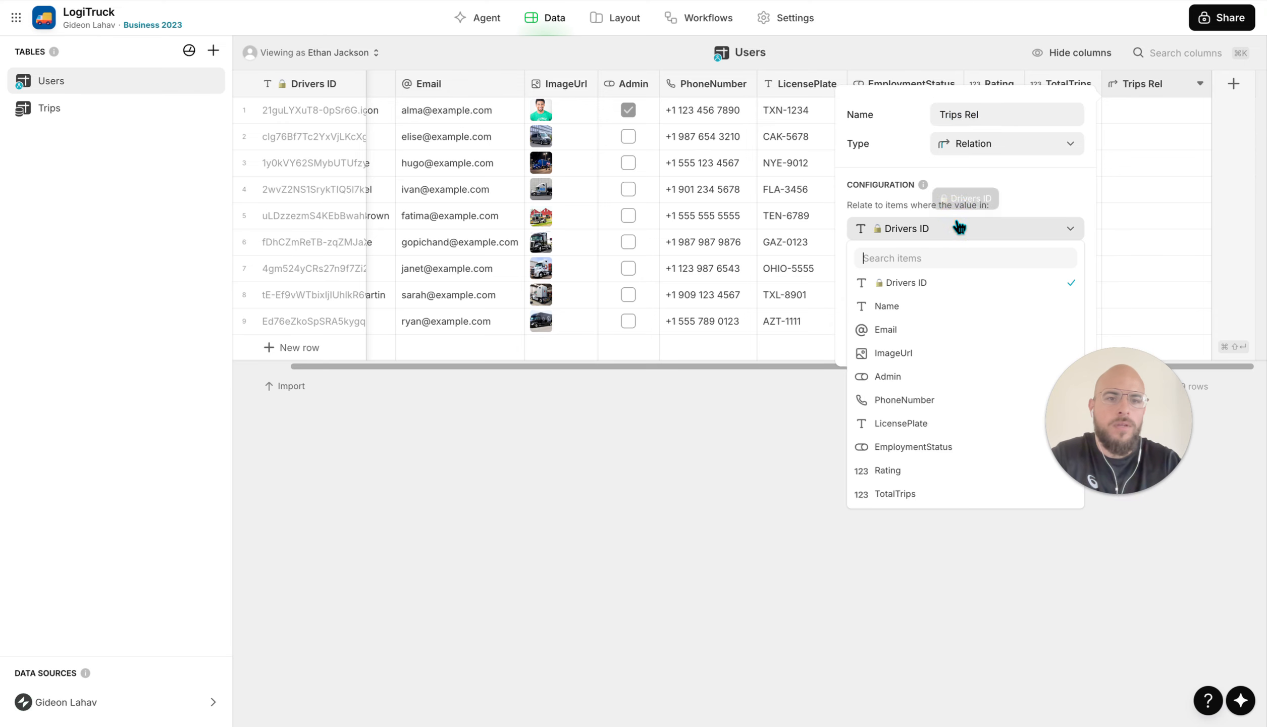
{"action": "left_click", "coordinate": [908, 334]}
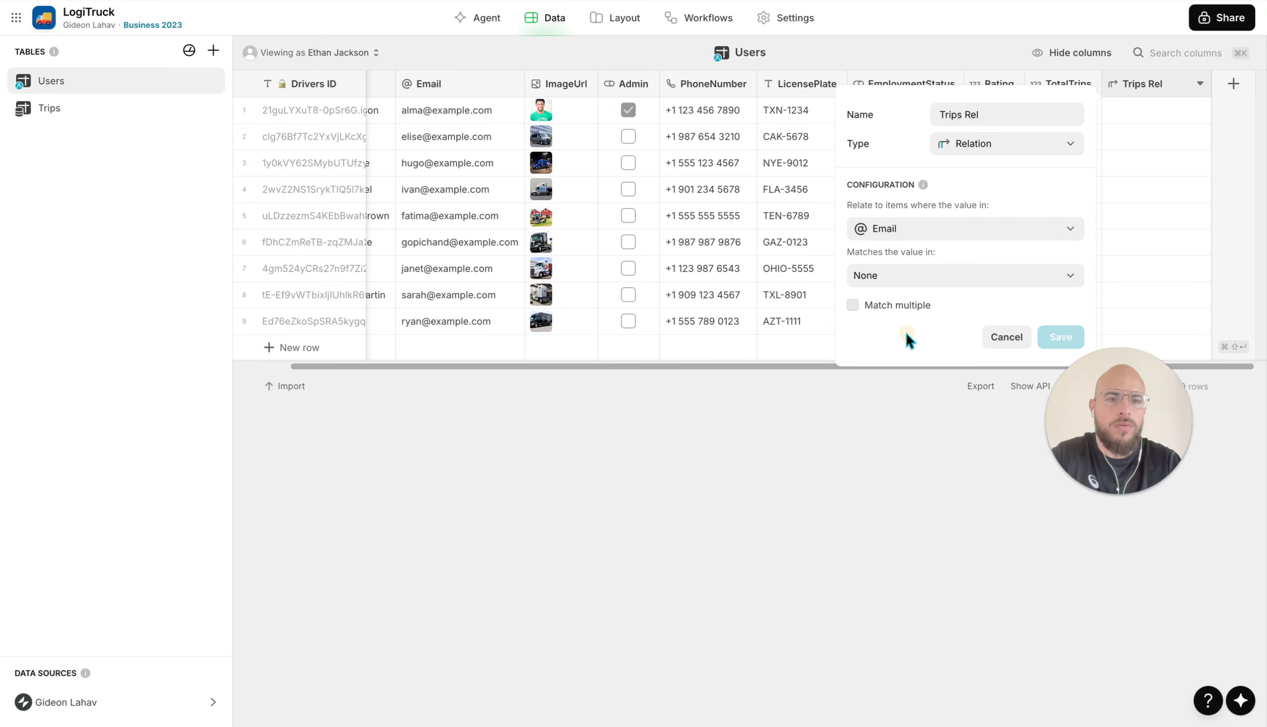
{"action": "left_click", "coordinate": [899, 275]}
{"action": "mouse_move", "coordinate": [895, 359]}
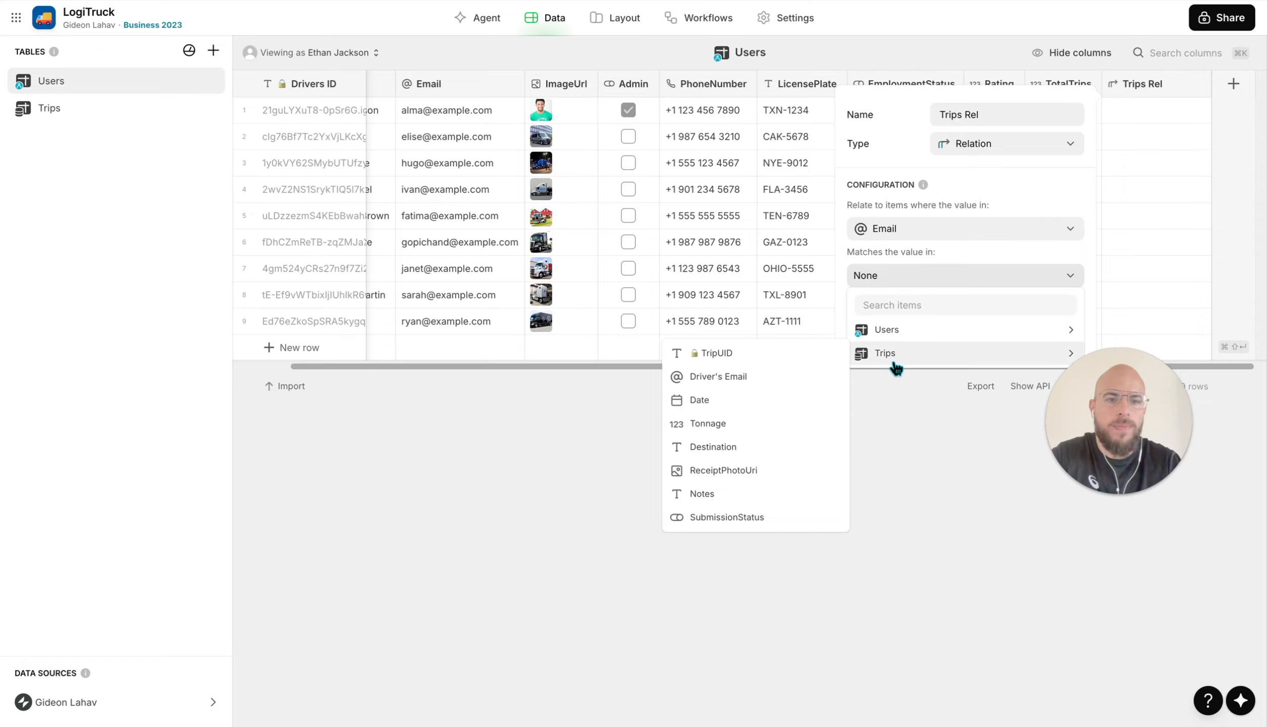
{"action": "left_click", "coordinate": [738, 379]}
{"action": "left_click", "coordinate": [897, 306]}
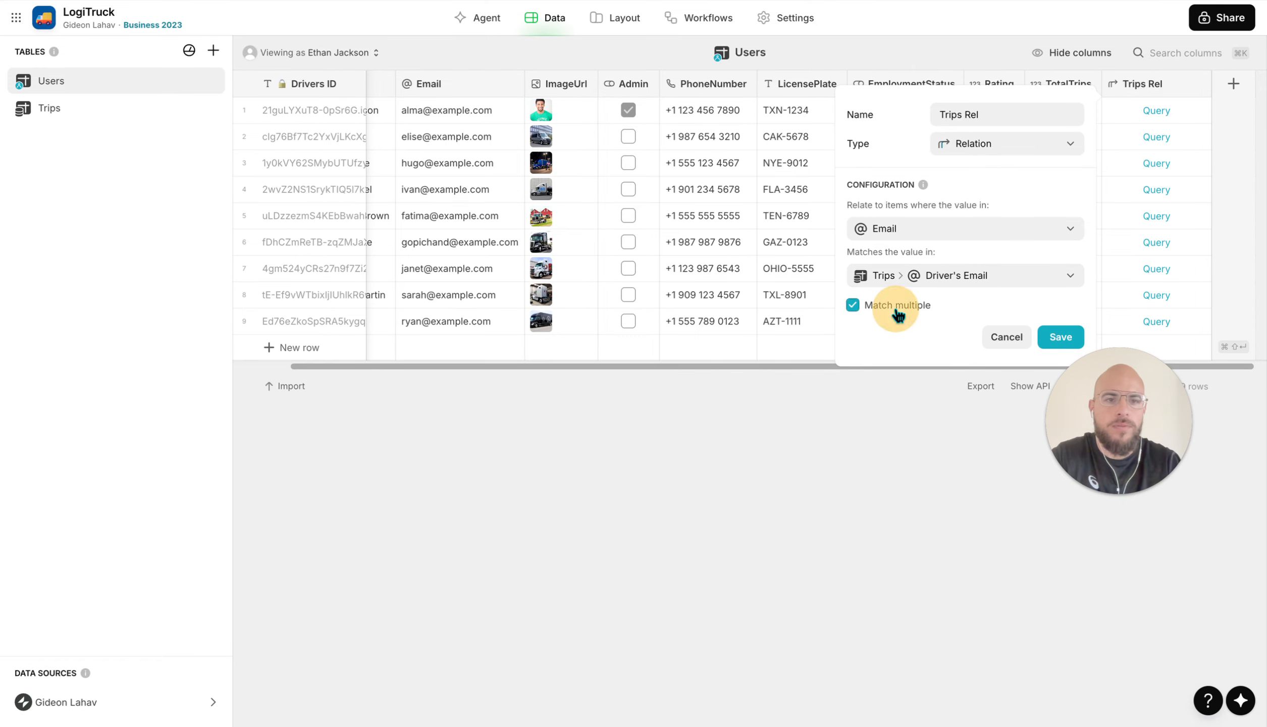
{"action": "left_click", "coordinate": [1058, 337]}
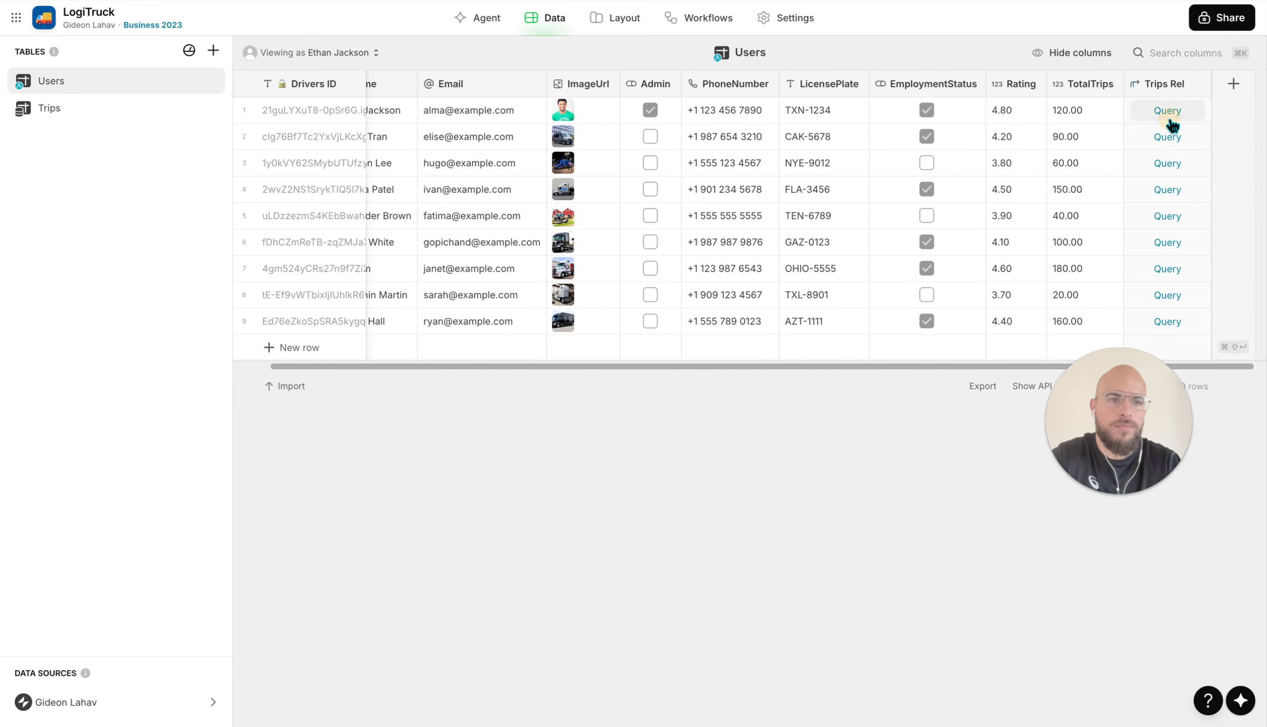
{"action": "left_click", "coordinate": [1171, 122]}
{"action": "left_click", "coordinate": [1169, 135]}
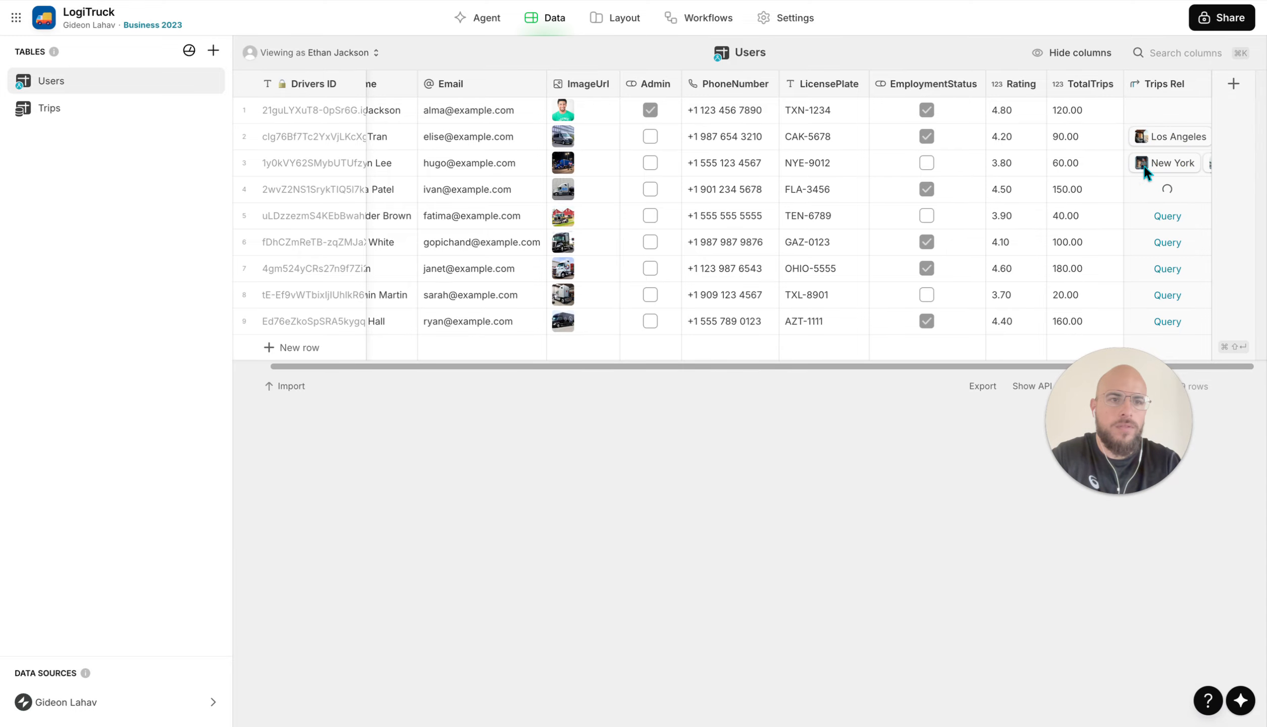
Duplicate the TotalTrips column in Users, keeping the name TotalTrips, and change the duplicate's type to Rollup
{"action": "left_click", "coordinate": [1111, 87]}
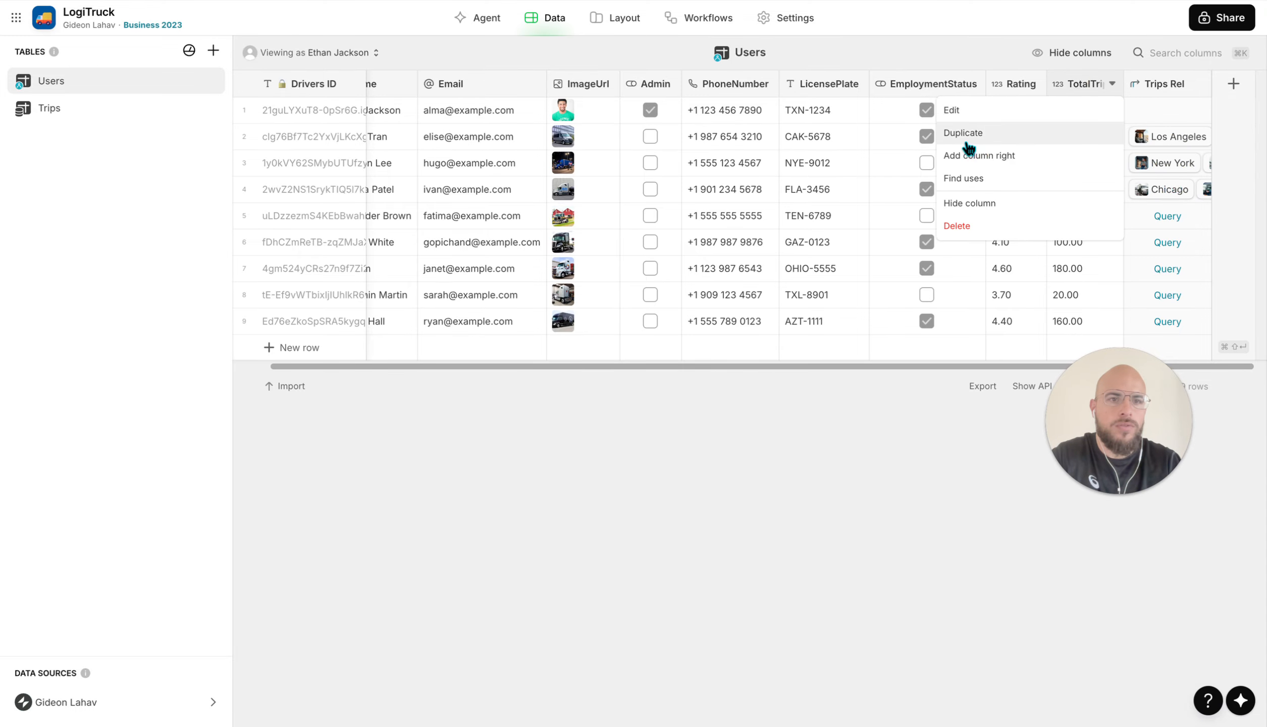
{"action": "left_click", "coordinate": [963, 140]}
{"action": "left_click", "coordinate": [1022, 120]}
{"action": "key", "text": "BackSpace"}
{"action": "key", "text": "BackSpace"}
{"action": "key", "text": "BackSpace"}
{"action": "key", "text": "BackSpace"}
{"action": "key", "text": "BackSpace"}
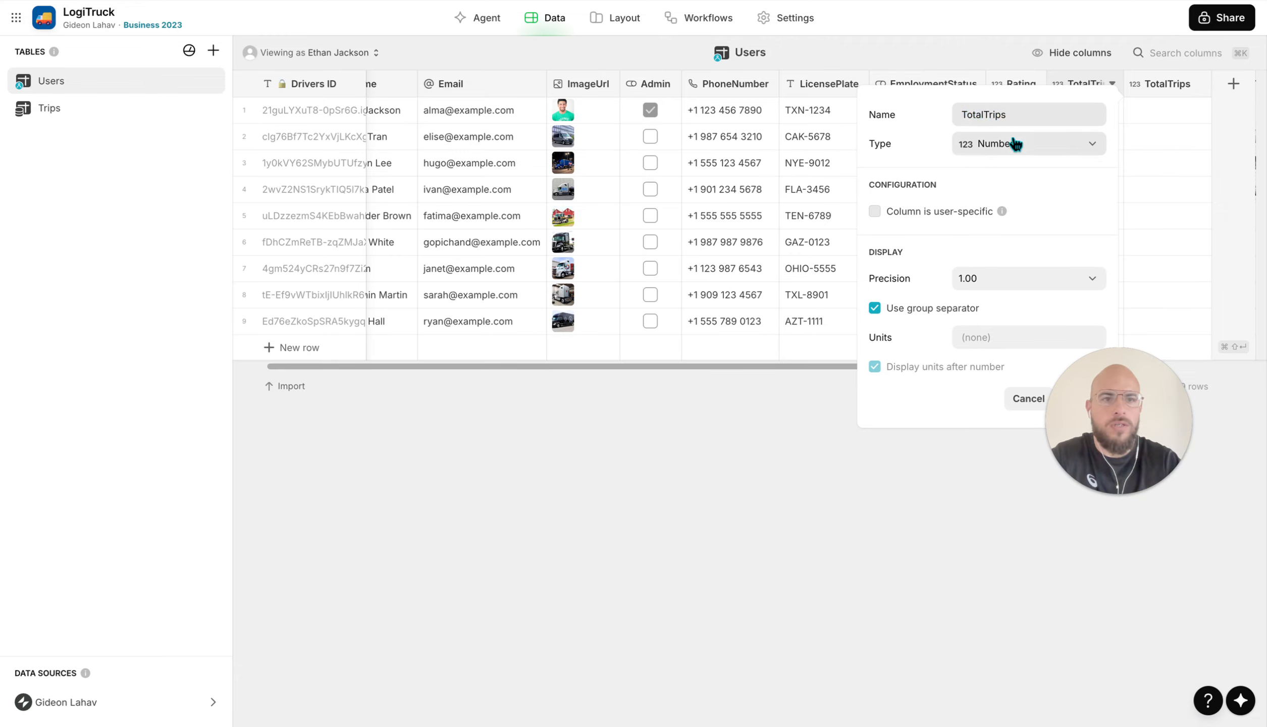
{"action": "left_click", "coordinate": [1016, 145]}
{"action": "type", "text": "ro"}
{"action": "key", "text": "Return"}
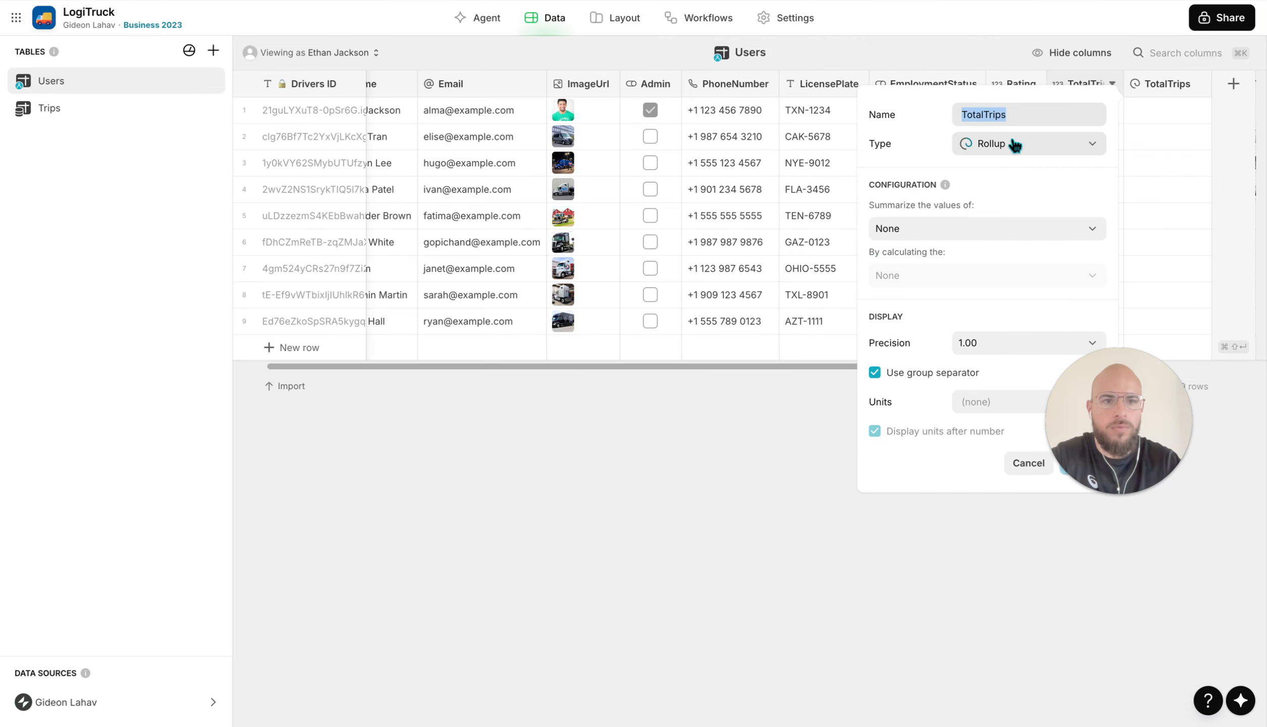
Configure the rollup to count TripUID values through the Trips Rel relation, displayed with a precision of 1
{"action": "left_click", "coordinate": [975, 224]}
{"action": "mouse_move", "coordinate": [955, 286]}
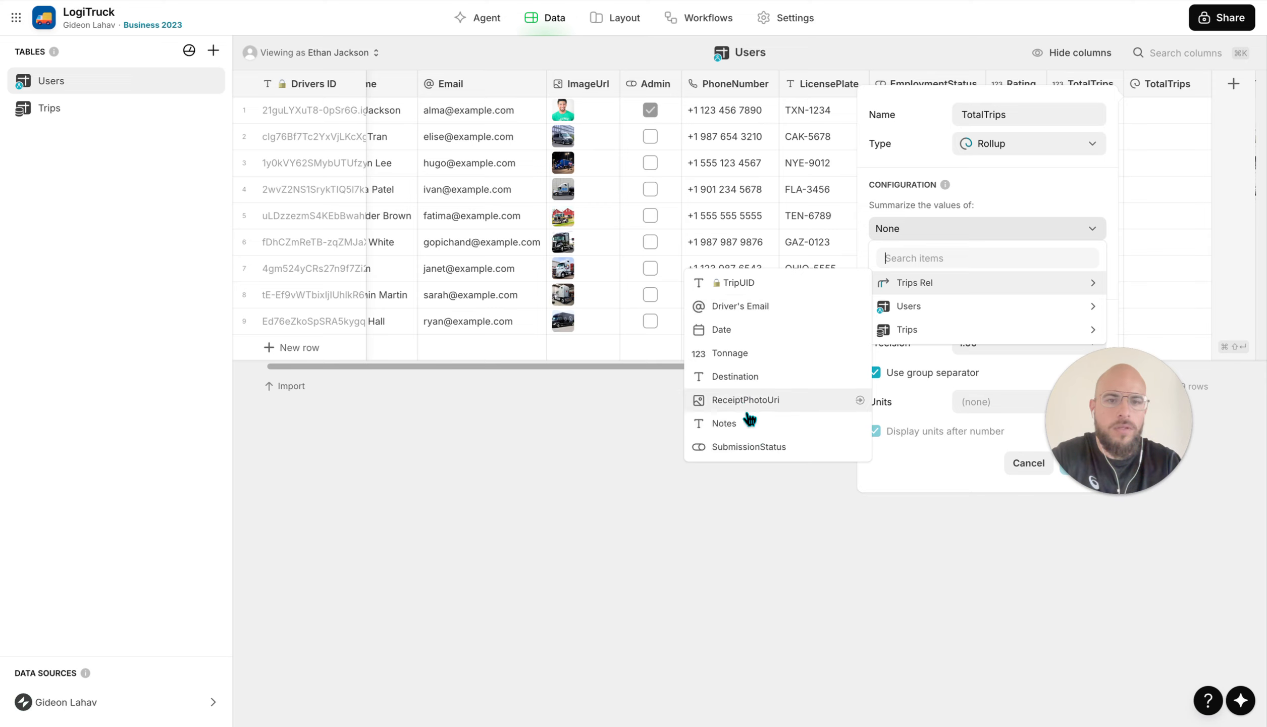
{"action": "left_click", "coordinate": [765, 284]}
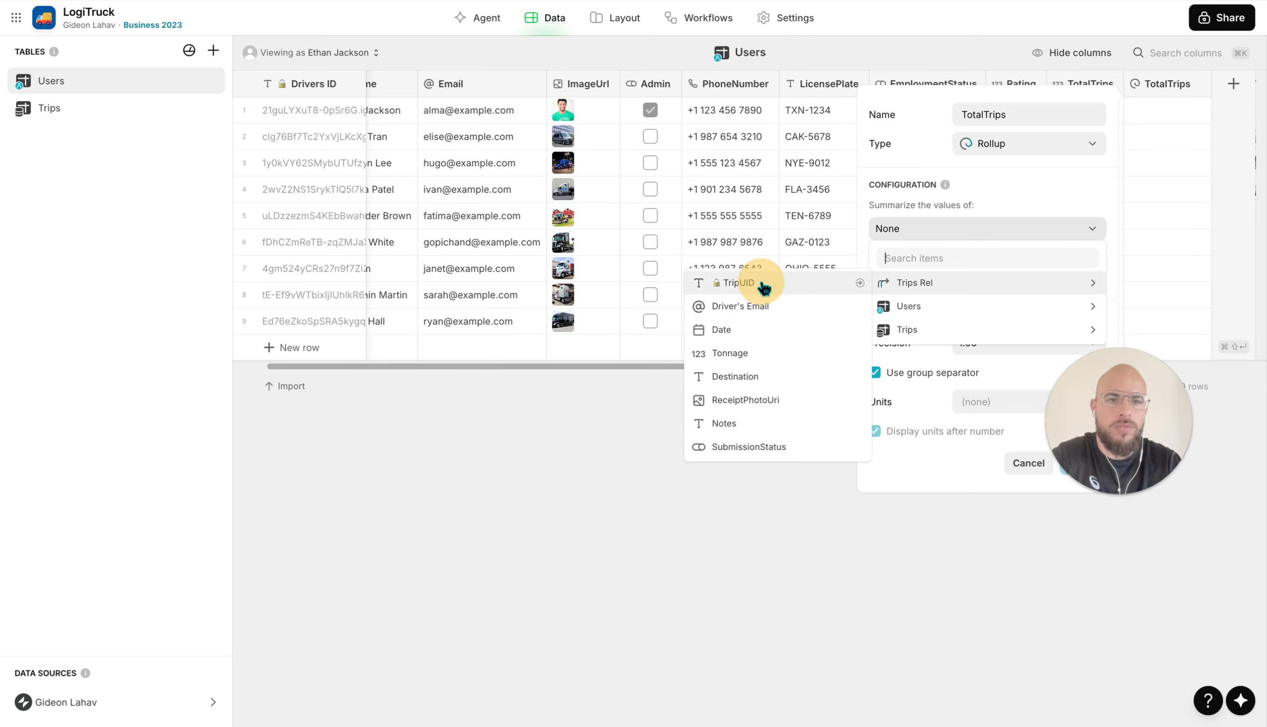
{"action": "left_click", "coordinate": [949, 276]}
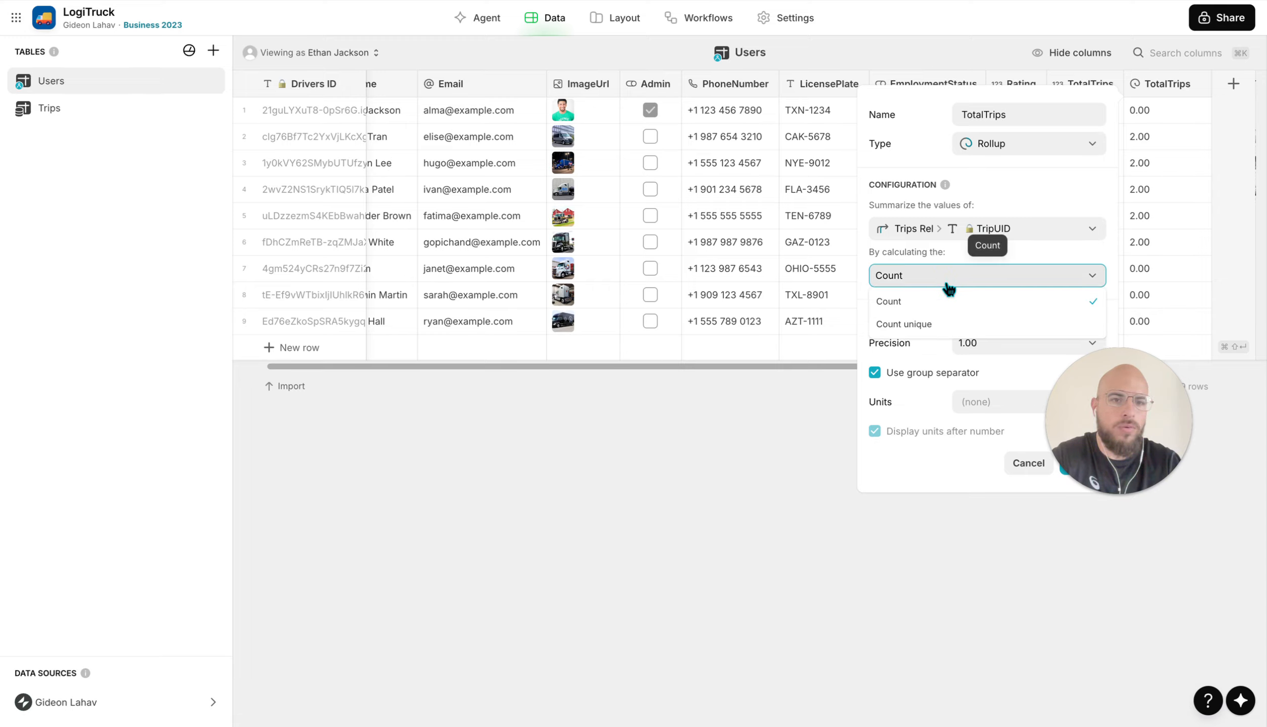
{"action": "left_click", "coordinate": [945, 299]}
{"action": "left_click", "coordinate": [962, 353]}
{"action": "left_click", "coordinate": [984, 395]}
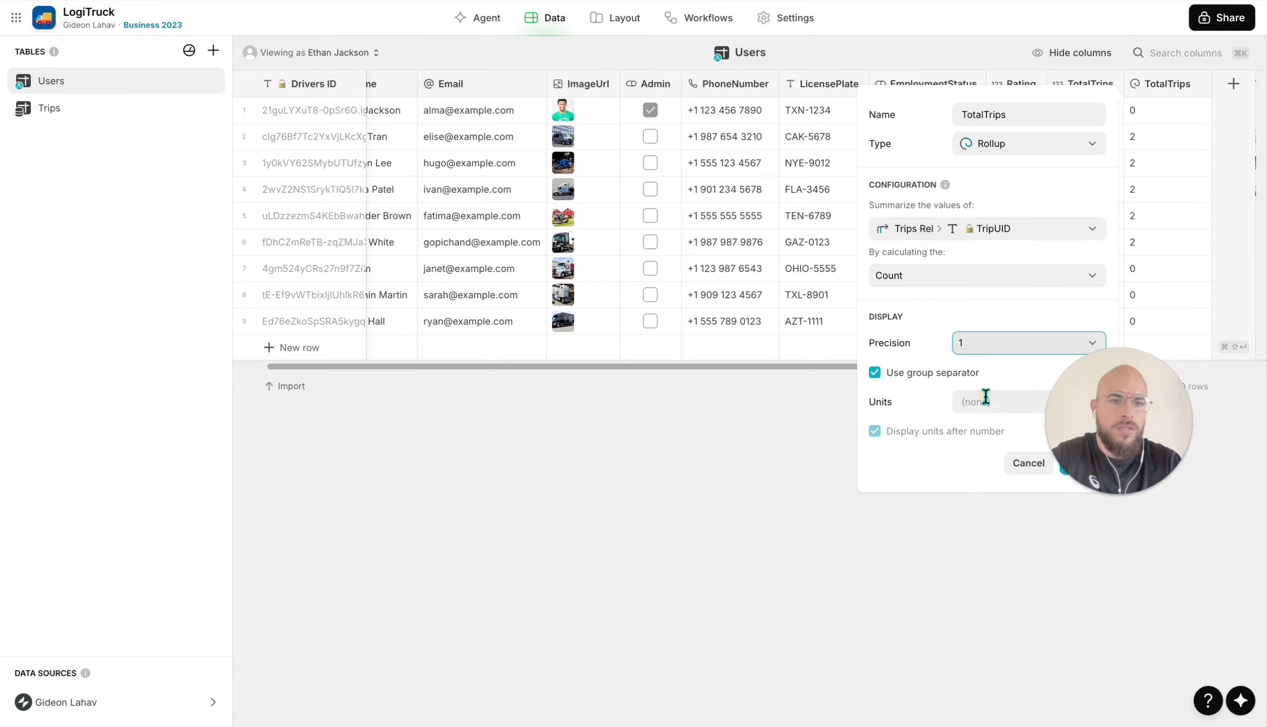
Set the rollup's units to "total trips"
{"action": "left_click", "coordinate": [995, 402]}
{"action": "type", "text": "trips"}
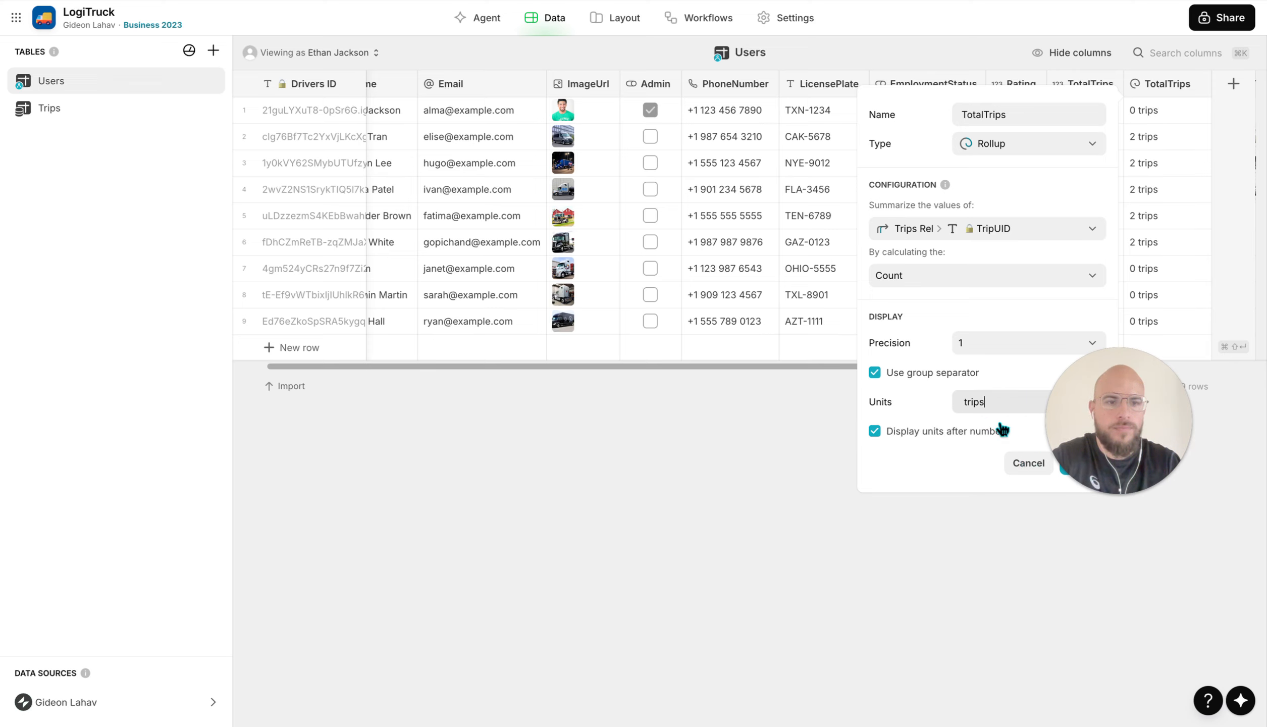
{"action": "left_click", "coordinate": [964, 401]}
{"action": "type", "text": "top"}
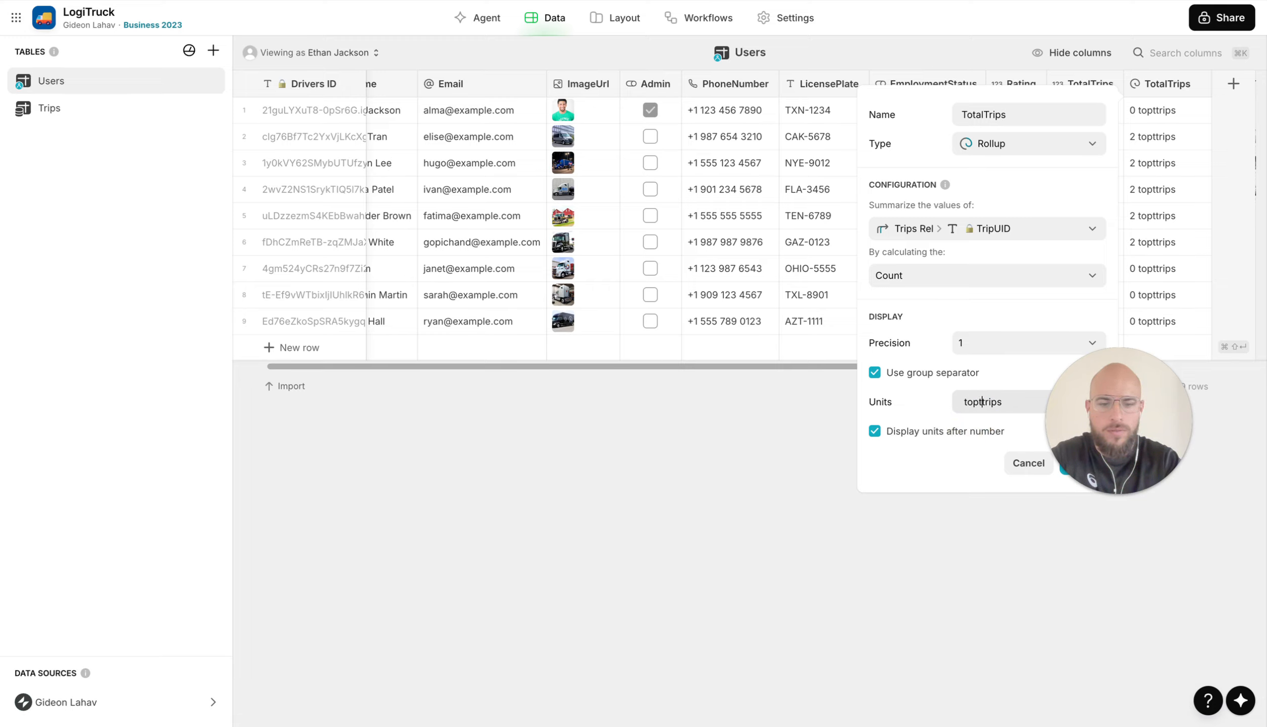
{"action": "key", "text": "BackSpace"}
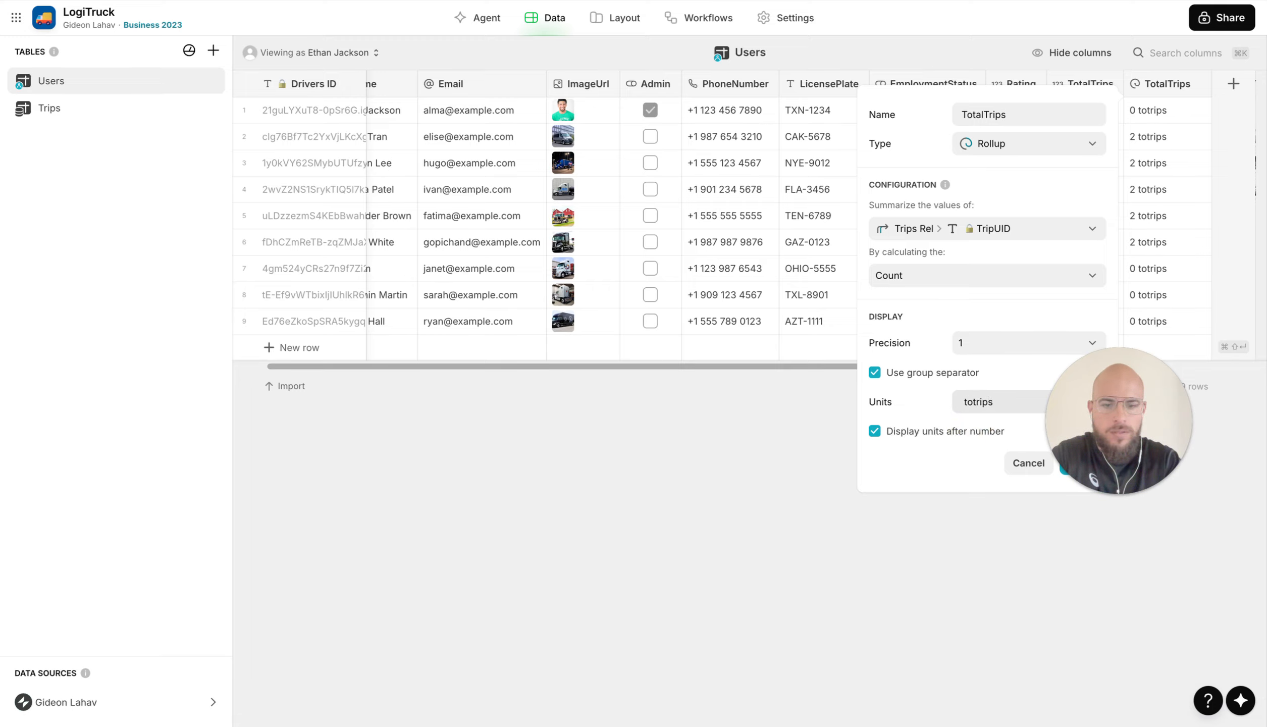
{"action": "type", "text": "tal"}
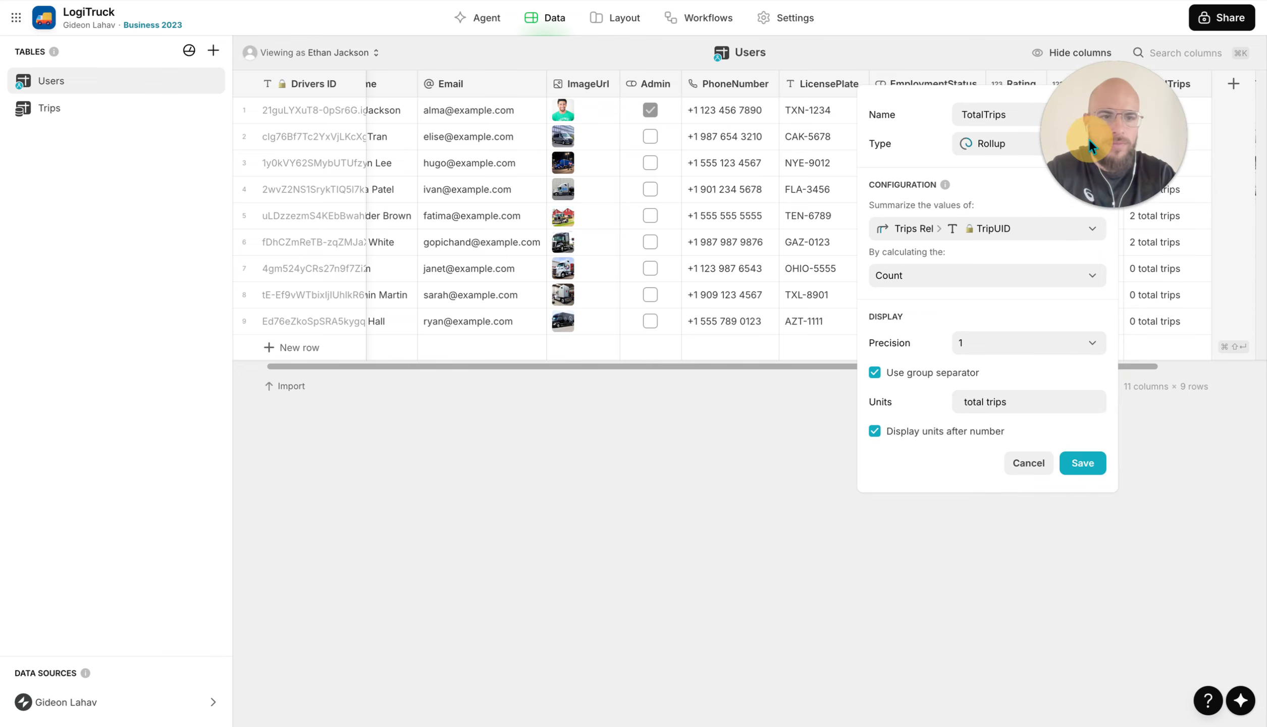
Rename the rollup column as Total Trips and save it
{"action": "double_click", "coordinate": [984, 117]}
{"action": "left_click", "coordinate": [984, 118]}
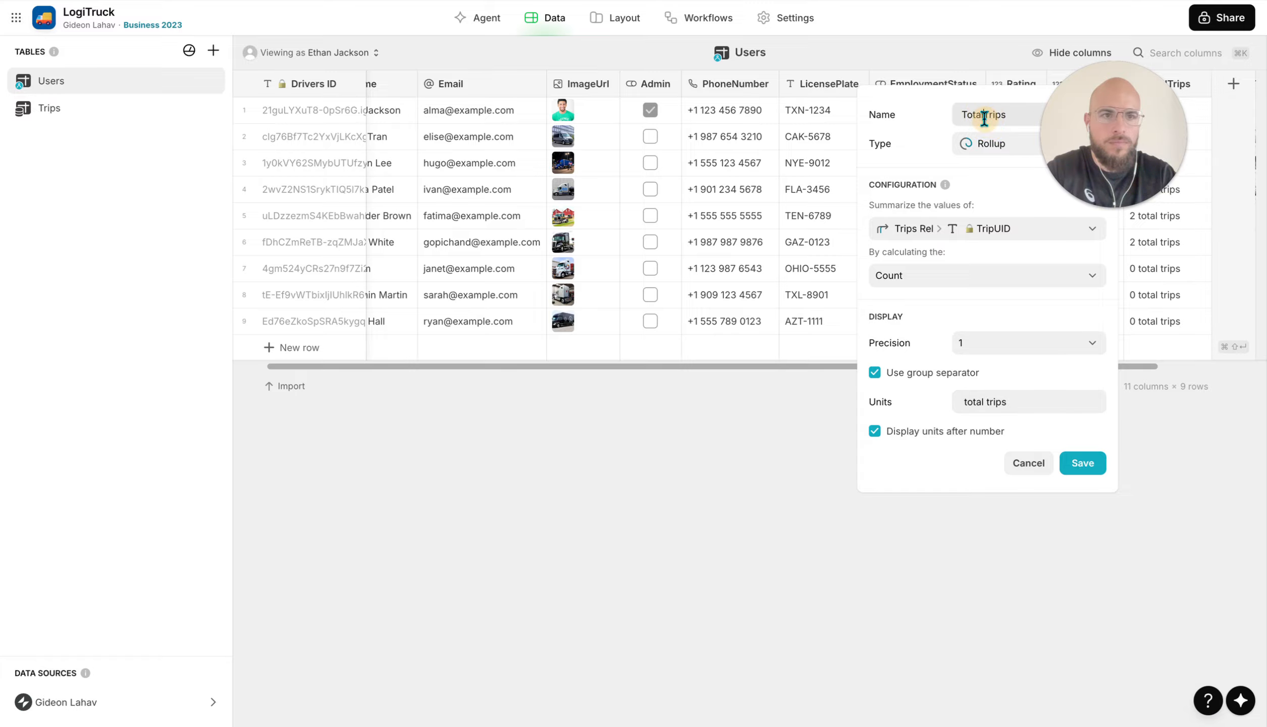
{"action": "left_click", "coordinate": [1082, 463]}
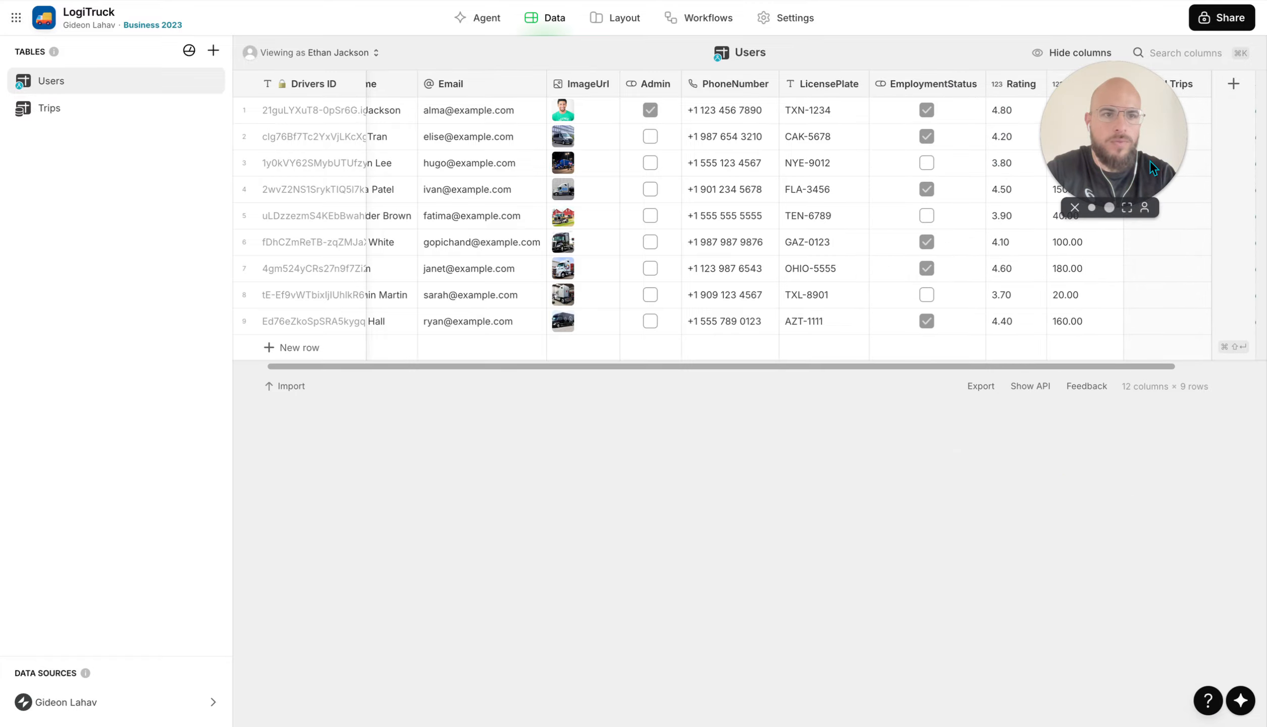
Query Trips Rel for user rows 2 to 4 and Total Trips for the first five users
{"action": "scroll", "coordinate": [1066, 165], "scroll_direction": "right", "scroll_amount": 3}
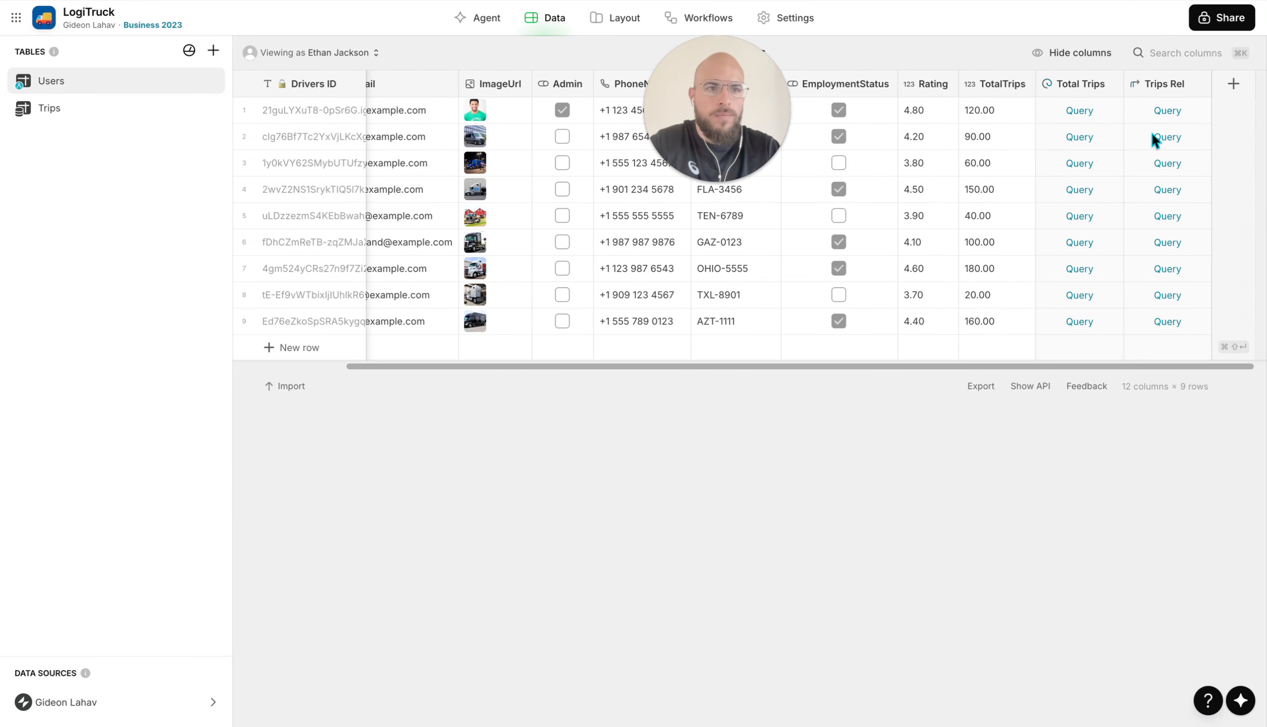
{"action": "mouse_move", "coordinate": [1167, 135]}
{"action": "left_click", "coordinate": [1167, 161]}
{"action": "left_click", "coordinate": [1167, 188]}
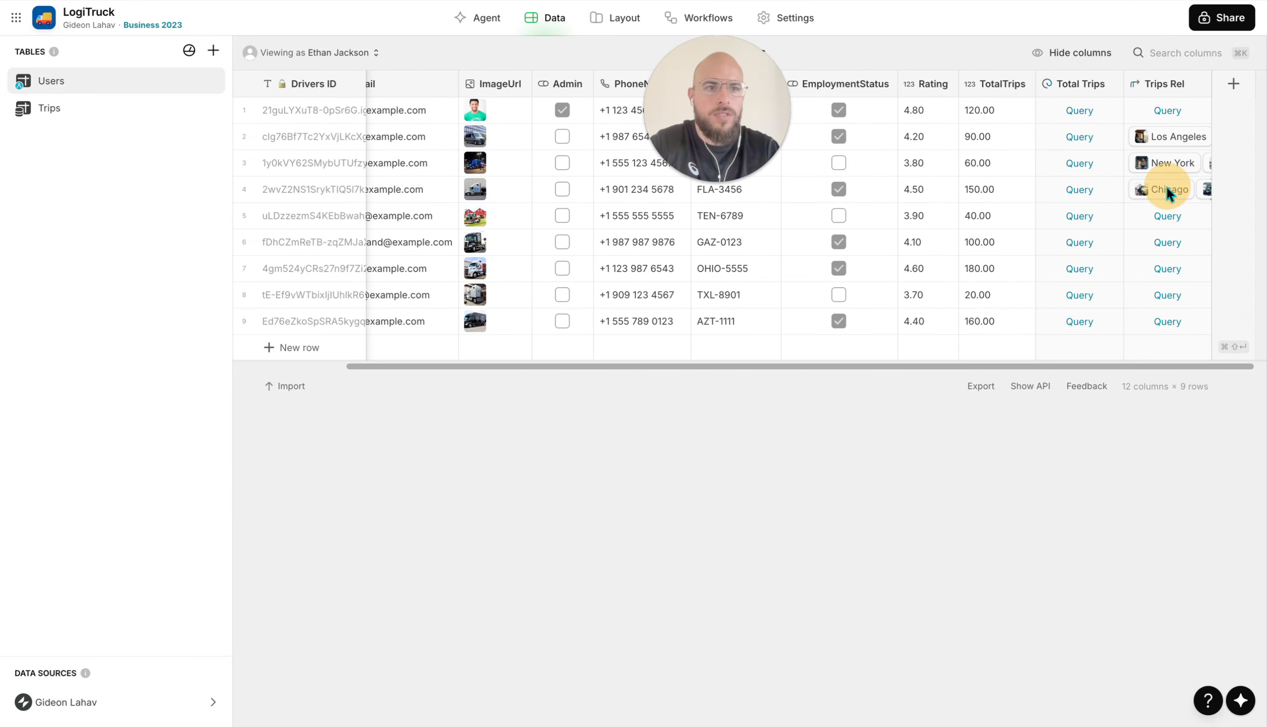
{"action": "left_click", "coordinate": [1073, 88]}
{"action": "left_click", "coordinate": [1075, 109]}
{"action": "left_click", "coordinate": [1075, 126]}
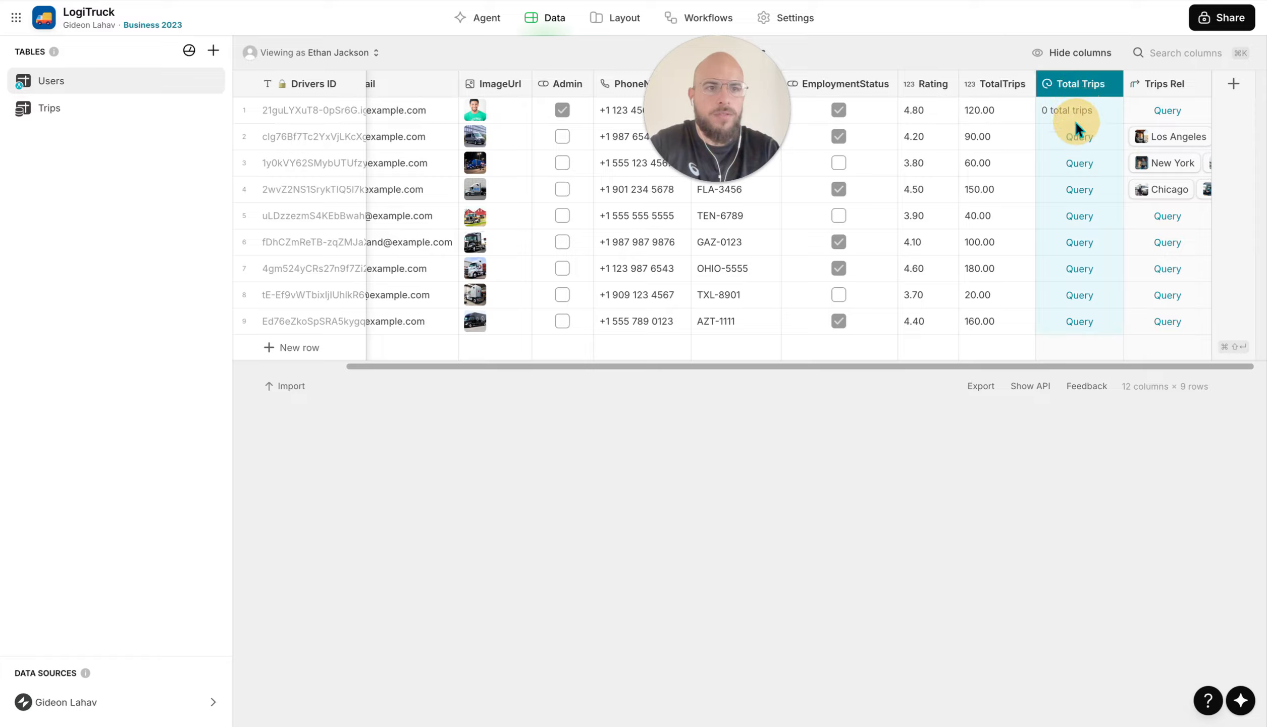
{"action": "left_click", "coordinate": [1077, 157]}
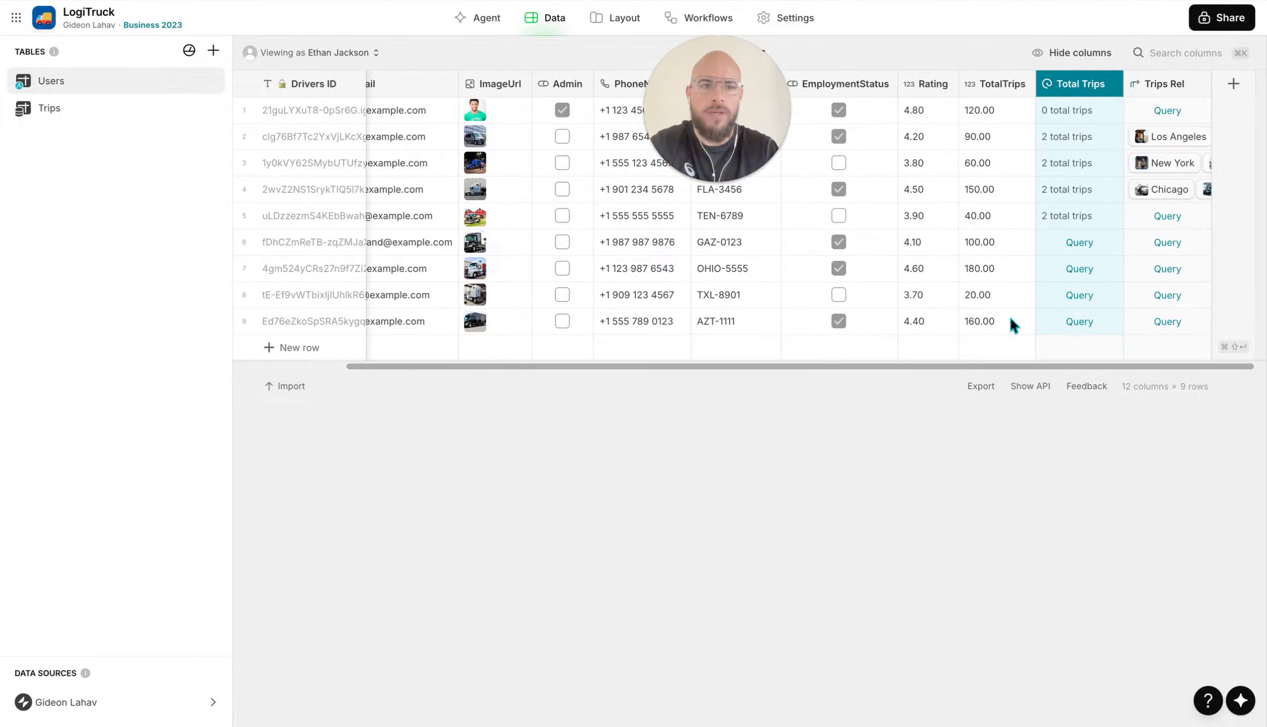
Try to delete the original numeric TotalTrips column from the Users table
{"action": "left_click", "coordinate": [1002, 159]}
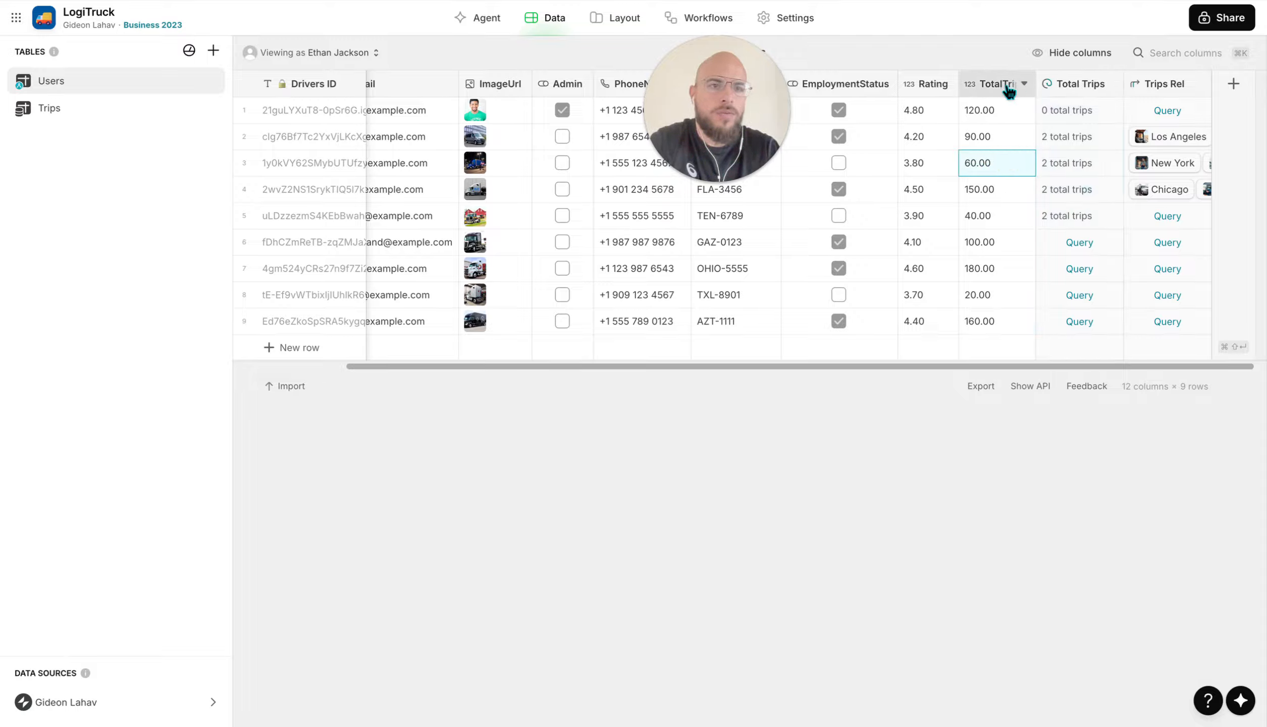
{"action": "left_click", "coordinate": [1023, 84]}
{"action": "left_click", "coordinate": [941, 229]}
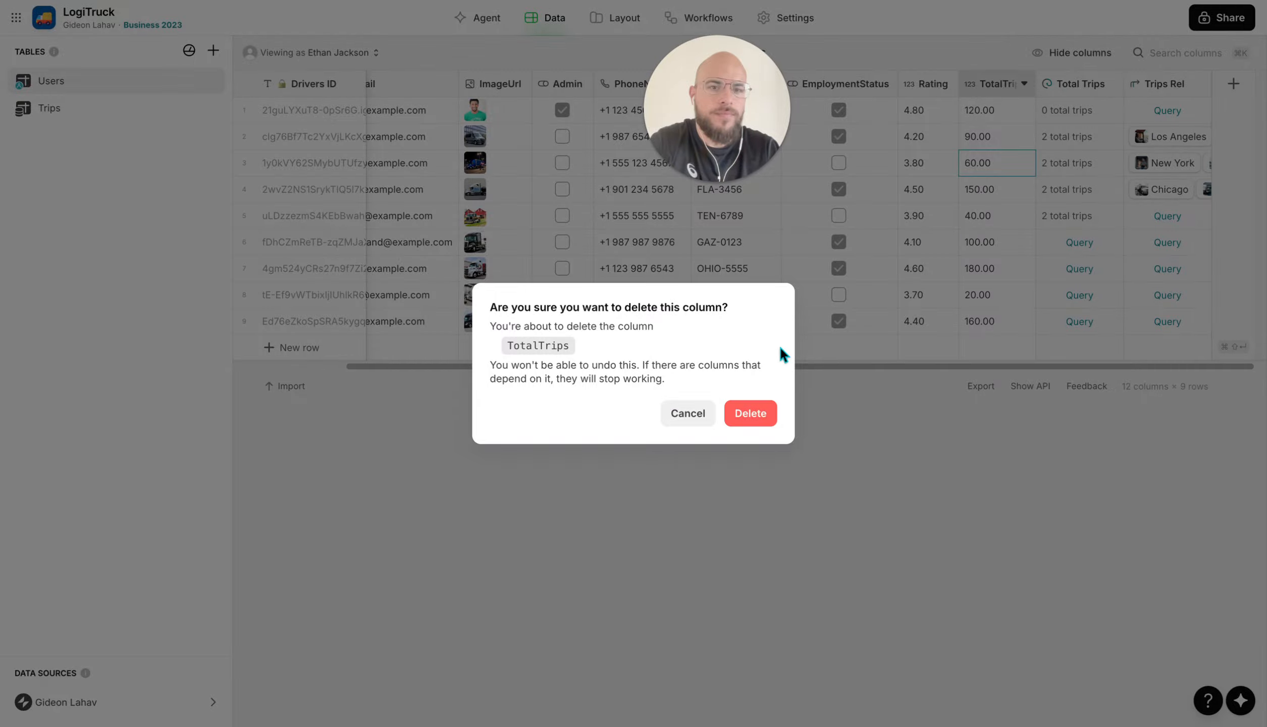
{"action": "left_click", "coordinate": [751, 414]}
Switch to the Glide Community post and review the requirement about which trips drivers may see
{"action": "left_click_drag", "start_coordinate": [715, 129], "coordinate": [967, 37]}
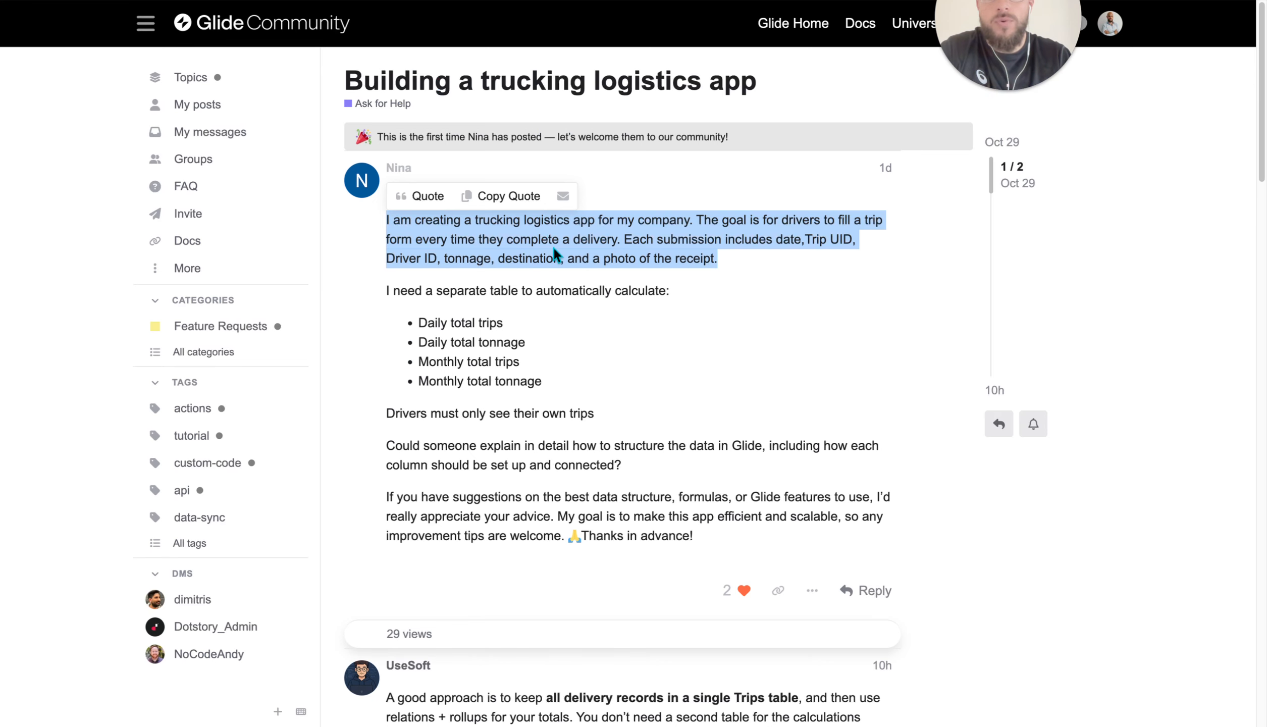
{"action": "left_click", "coordinate": [552, 245]}
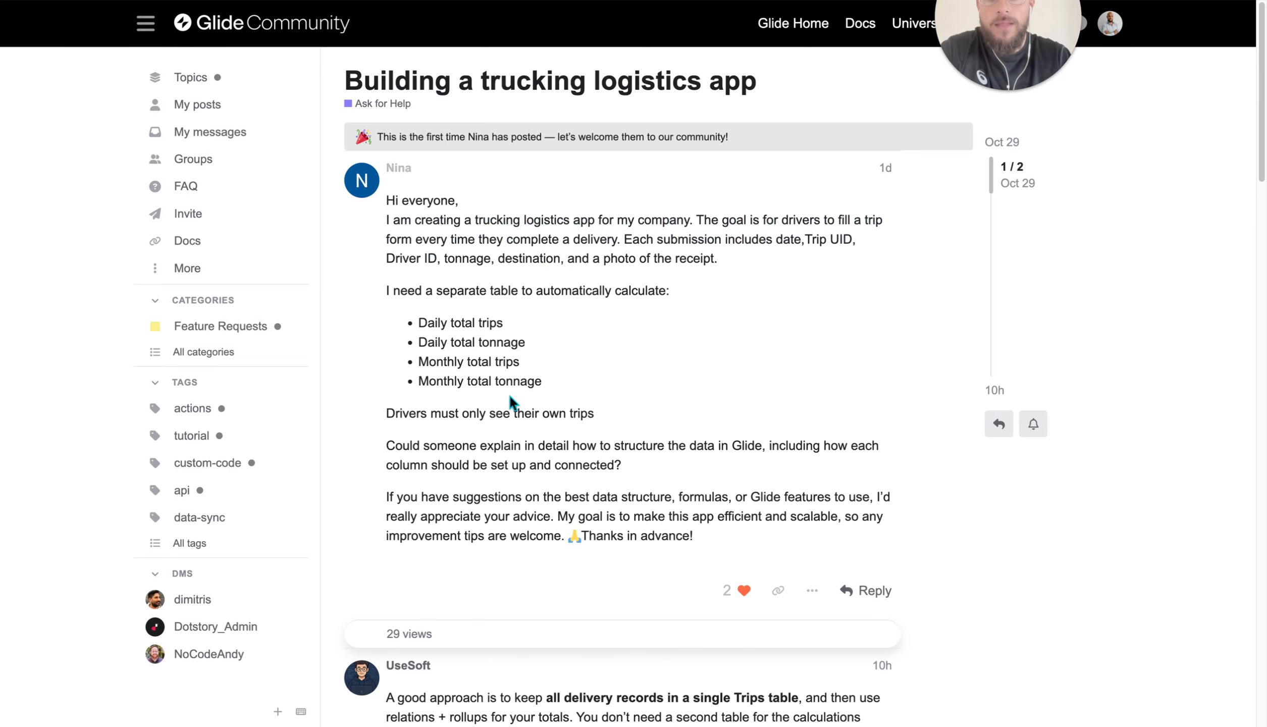
{"action": "scroll", "coordinate": [509, 394], "scroll_direction": "down", "scroll_amount": 1}
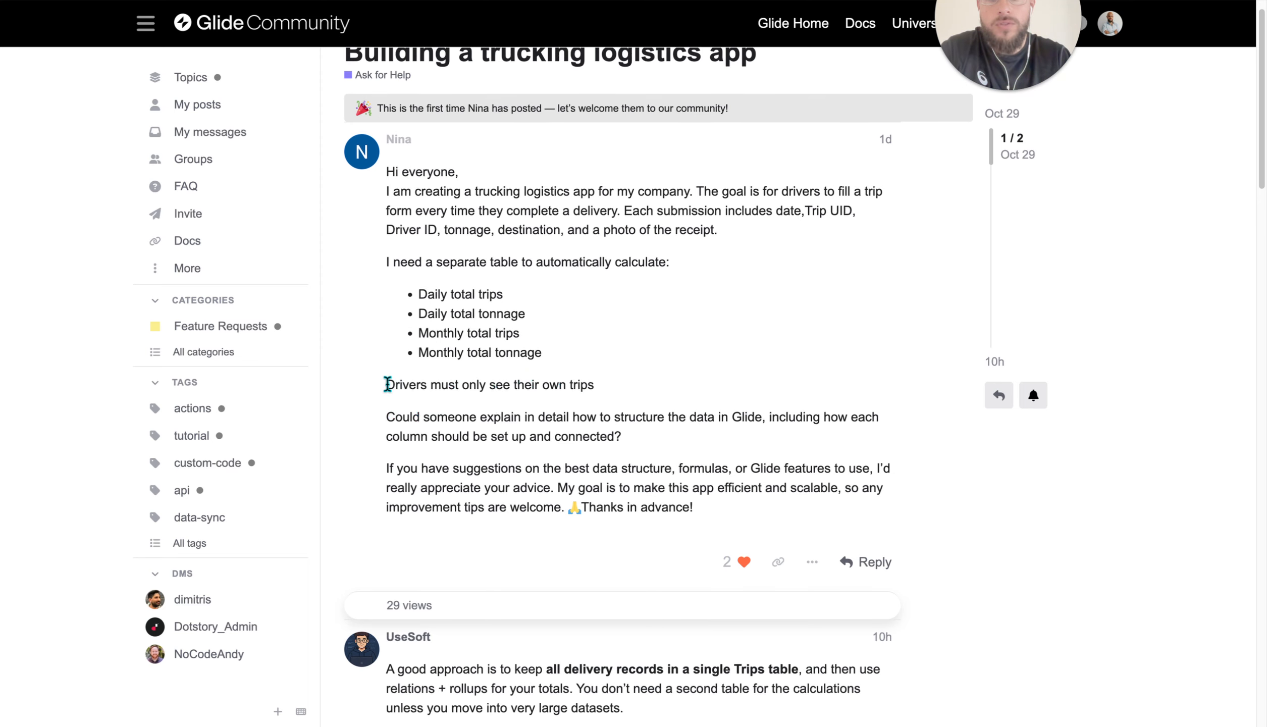
{"action": "left_click_drag", "start_coordinate": [388, 384], "coordinate": [615, 383]}
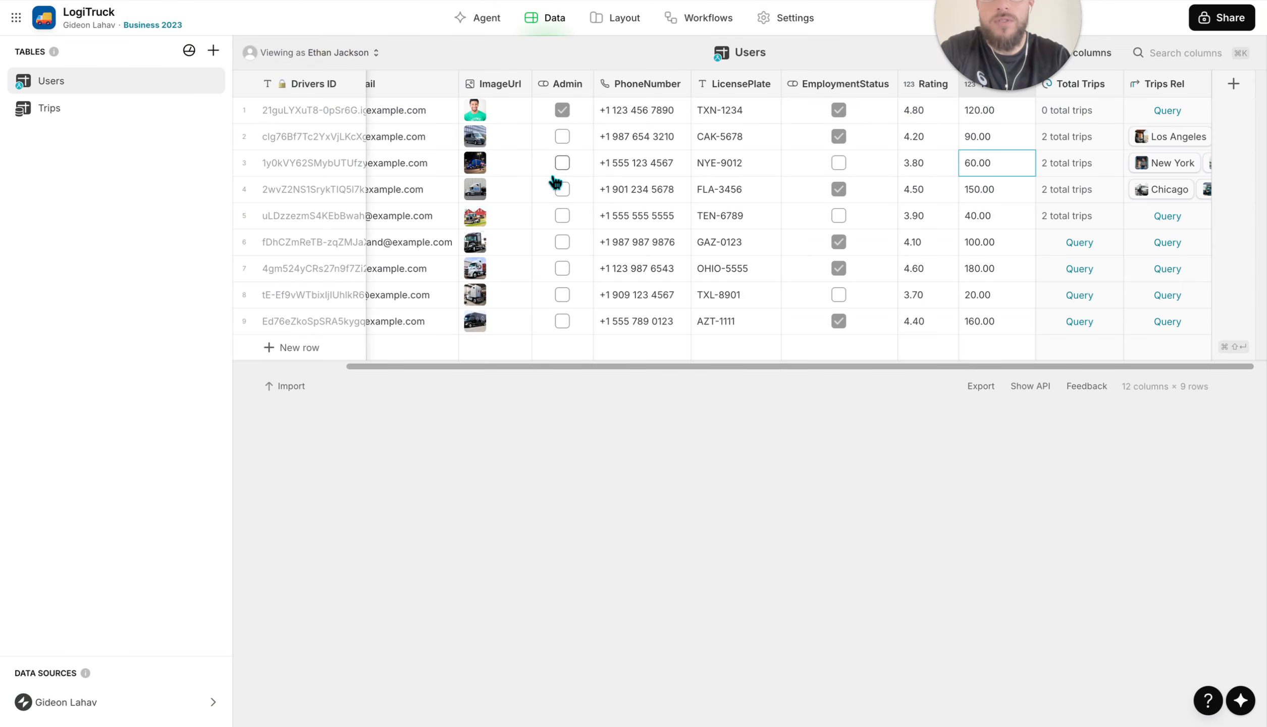
Return to the LogiTruck app in Glide and delete the Company directory screen from the layout's navigation
{"action": "left_click", "coordinate": [619, 20]}
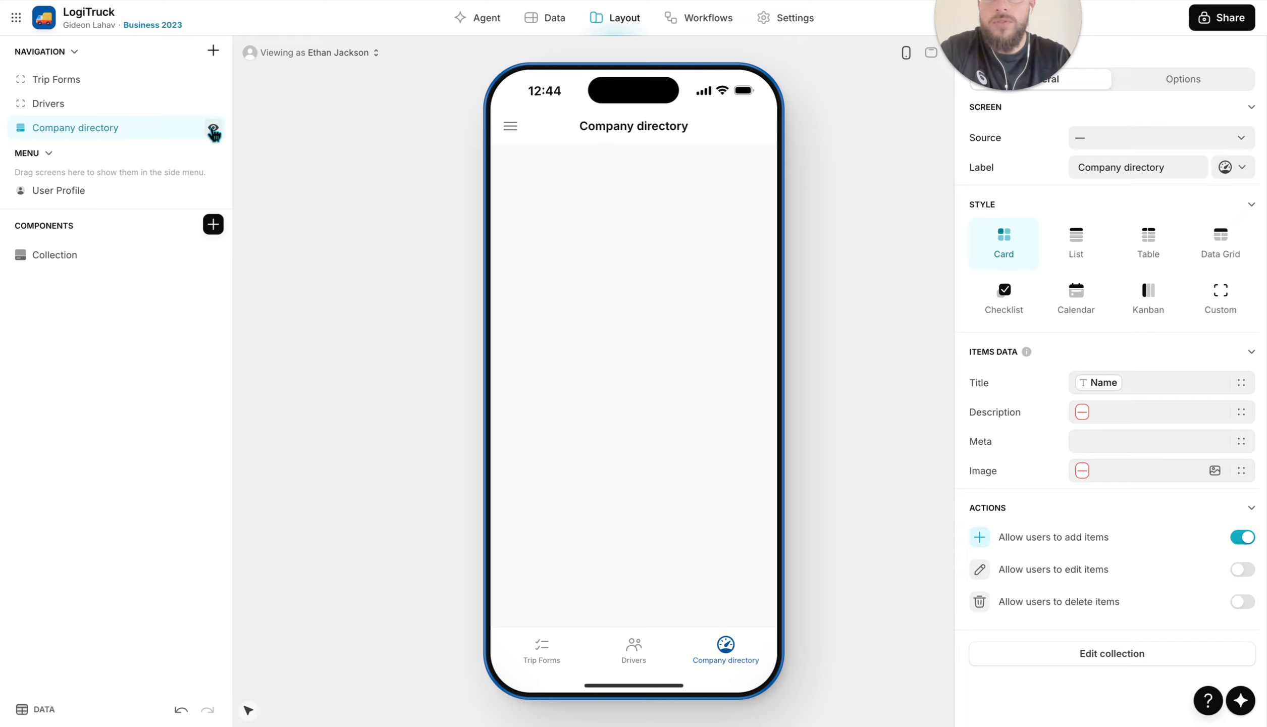
{"action": "right_click", "coordinate": [178, 130]}
{"action": "left_click", "coordinate": [150, 177]}
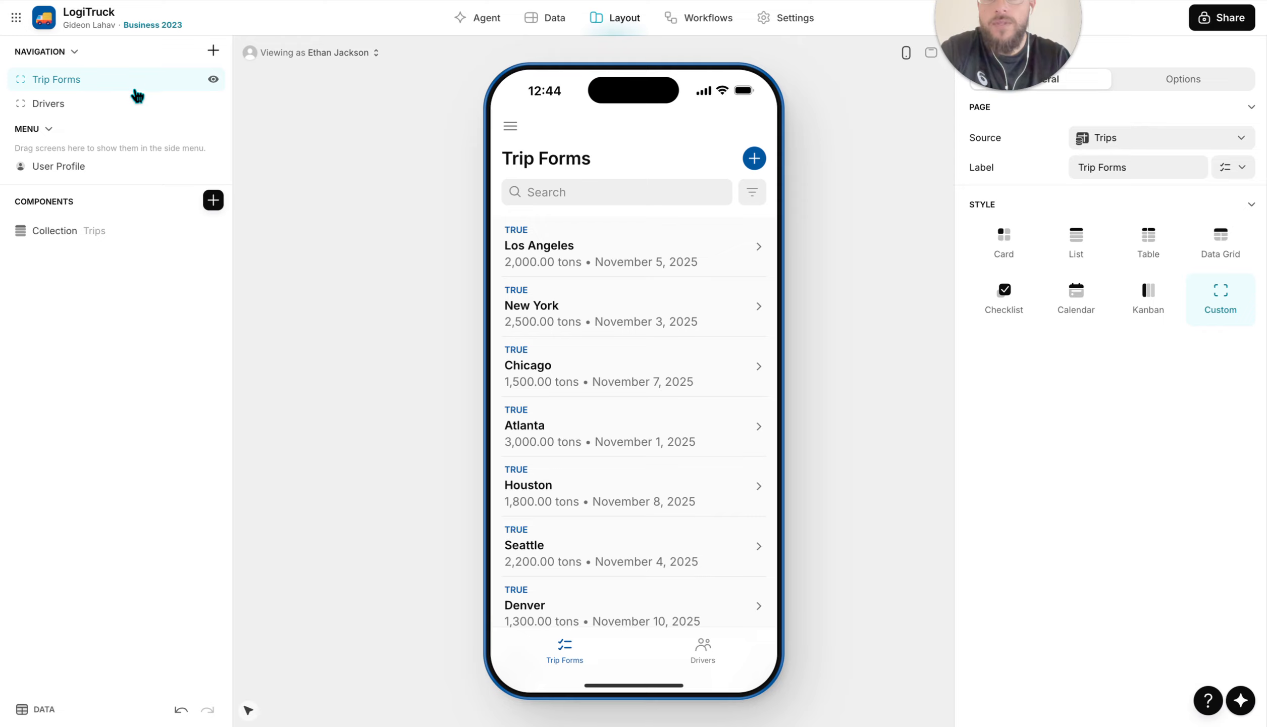
Rename the Trip Forms screen as My Trips
{"action": "double_click", "coordinate": [1111, 168]}
{"action": "key", "text": "BackSpace"}
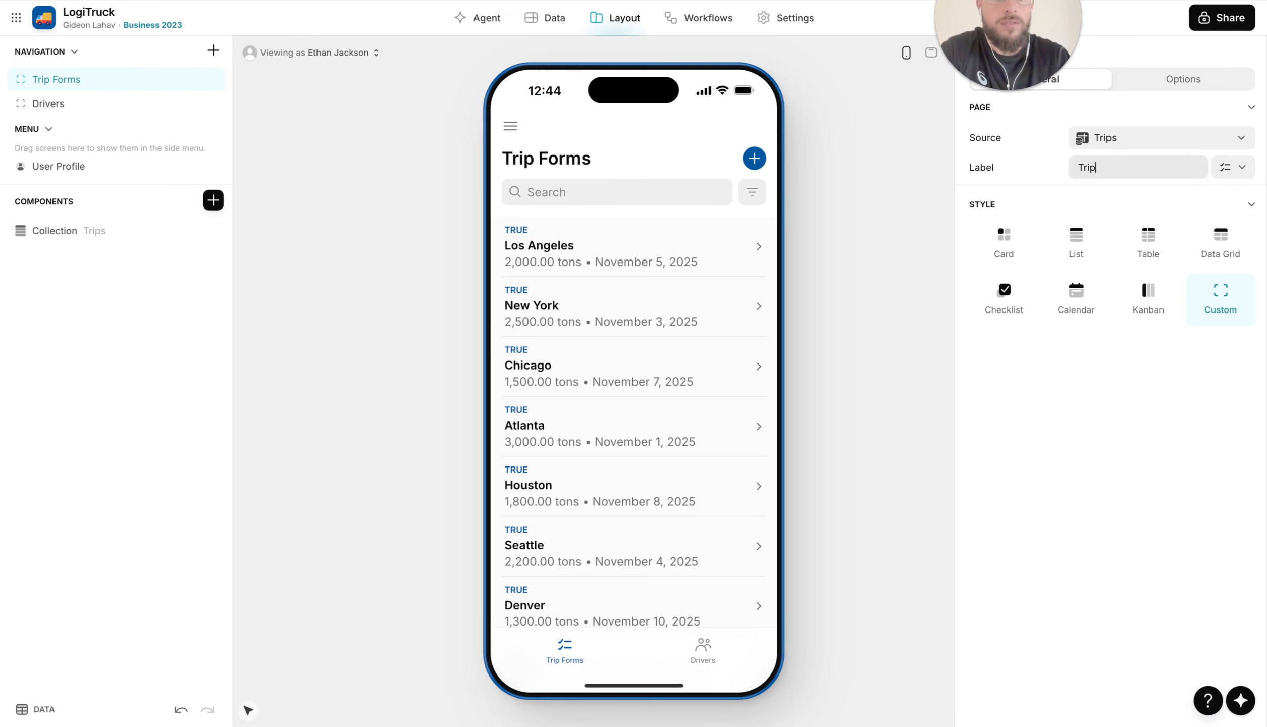
{"action": "type", "text": "s"}
{"action": "left_click", "coordinate": [1079, 168]}
{"action": "type", "text": "My"}
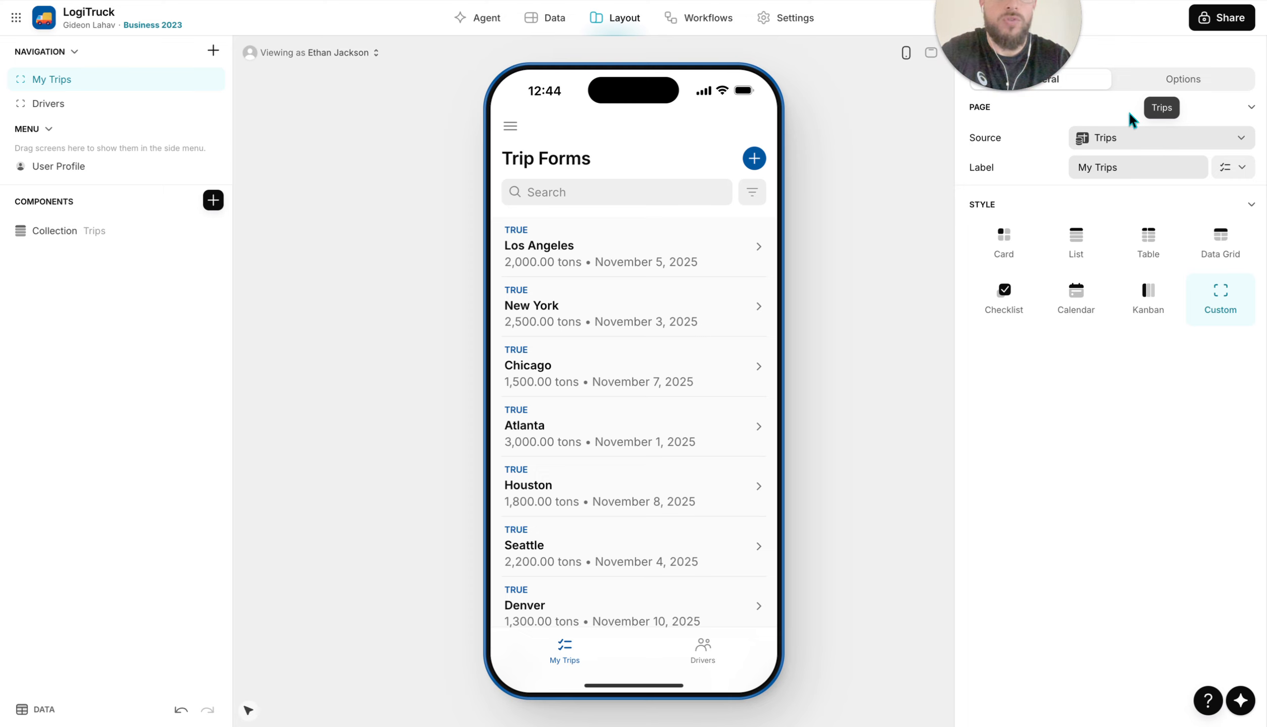
Set the My Trips screen's source to Users and delete its collection to leave an empty custom screen
{"action": "left_click_drag", "start_coordinate": [1030, 41], "coordinate": [108, 591]}
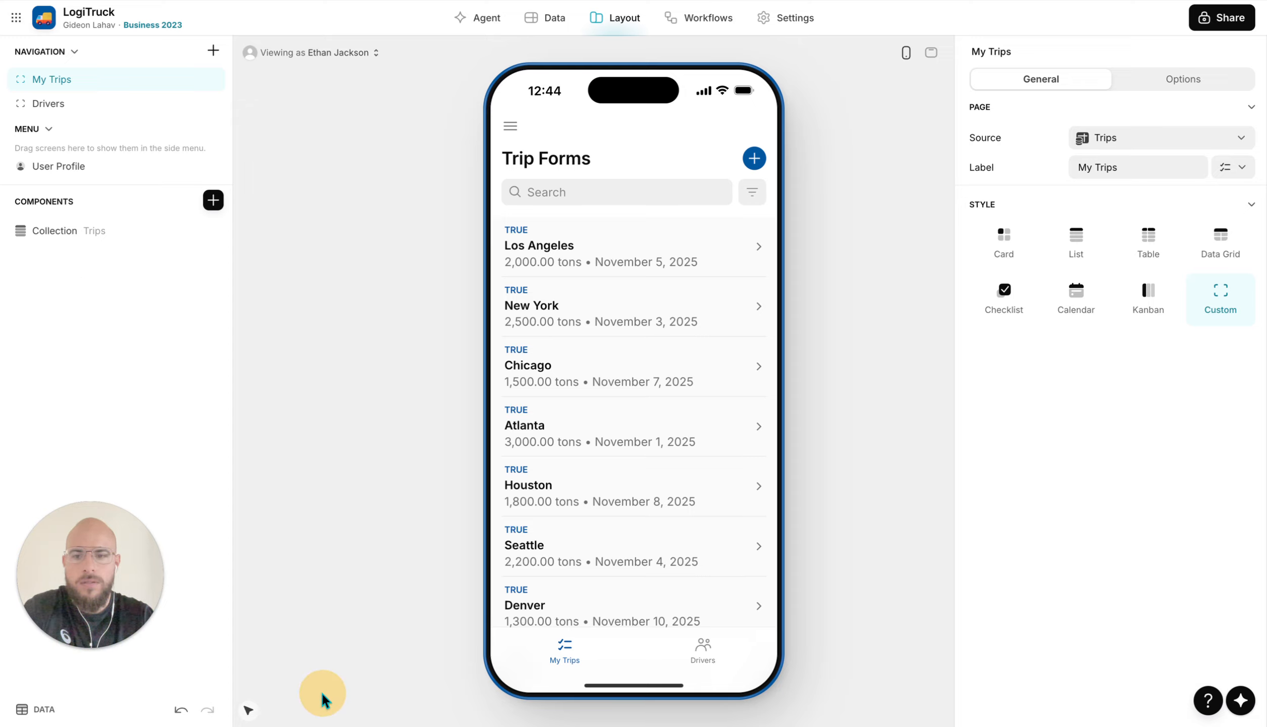
{"action": "left_click", "coordinate": [1105, 136]}
{"action": "left_click", "coordinate": [1116, 165]}
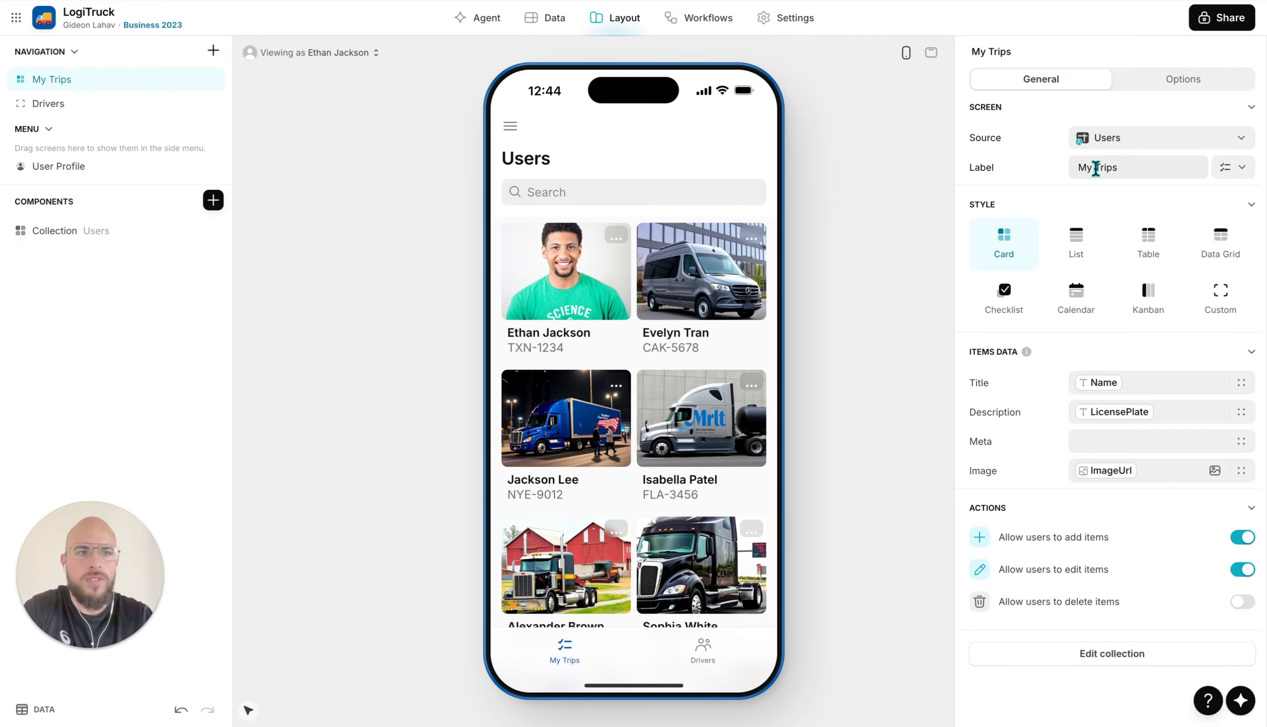
{"action": "left_click", "coordinate": [1155, 81]}
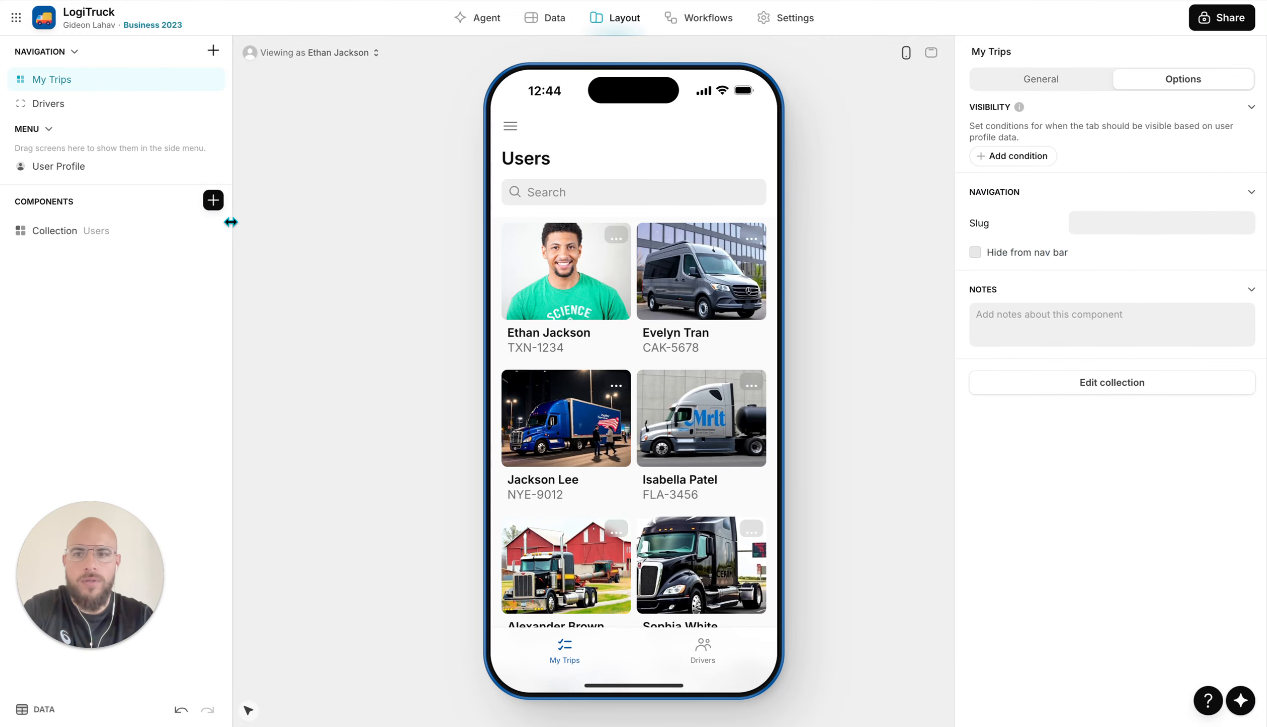
{"action": "left_click", "coordinate": [213, 231]}
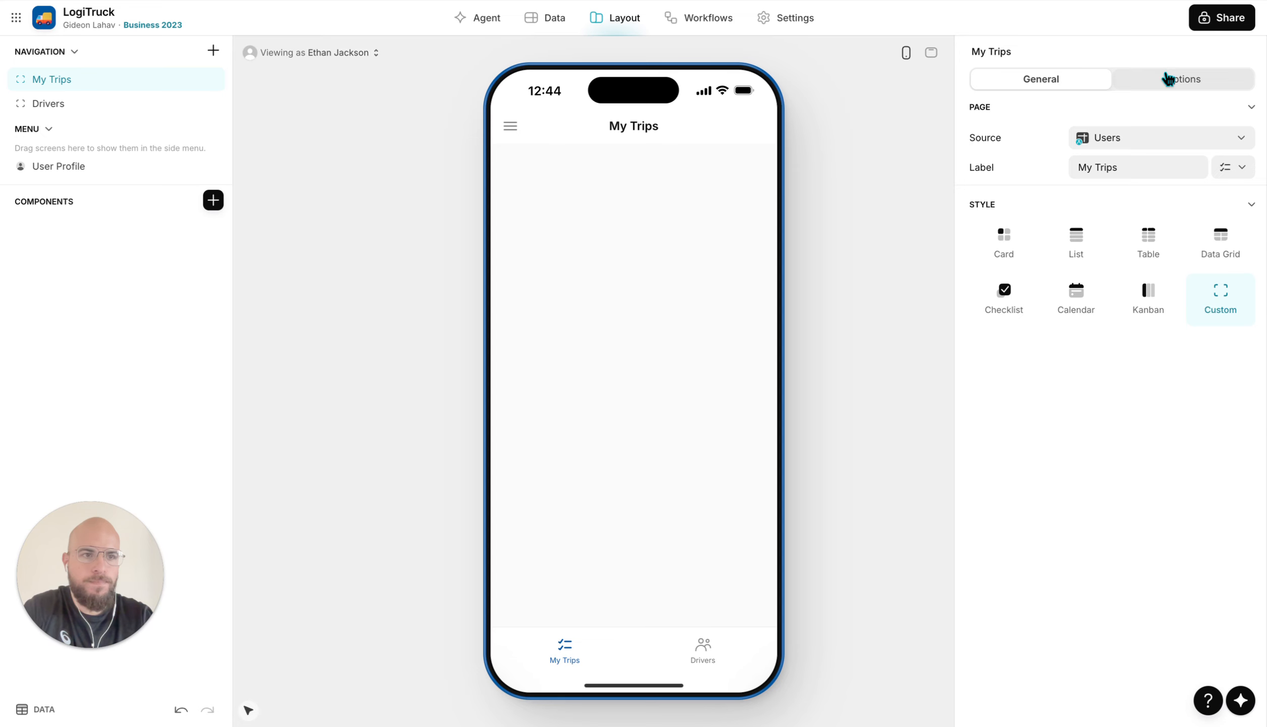
{"action": "left_click", "coordinate": [1168, 78]}
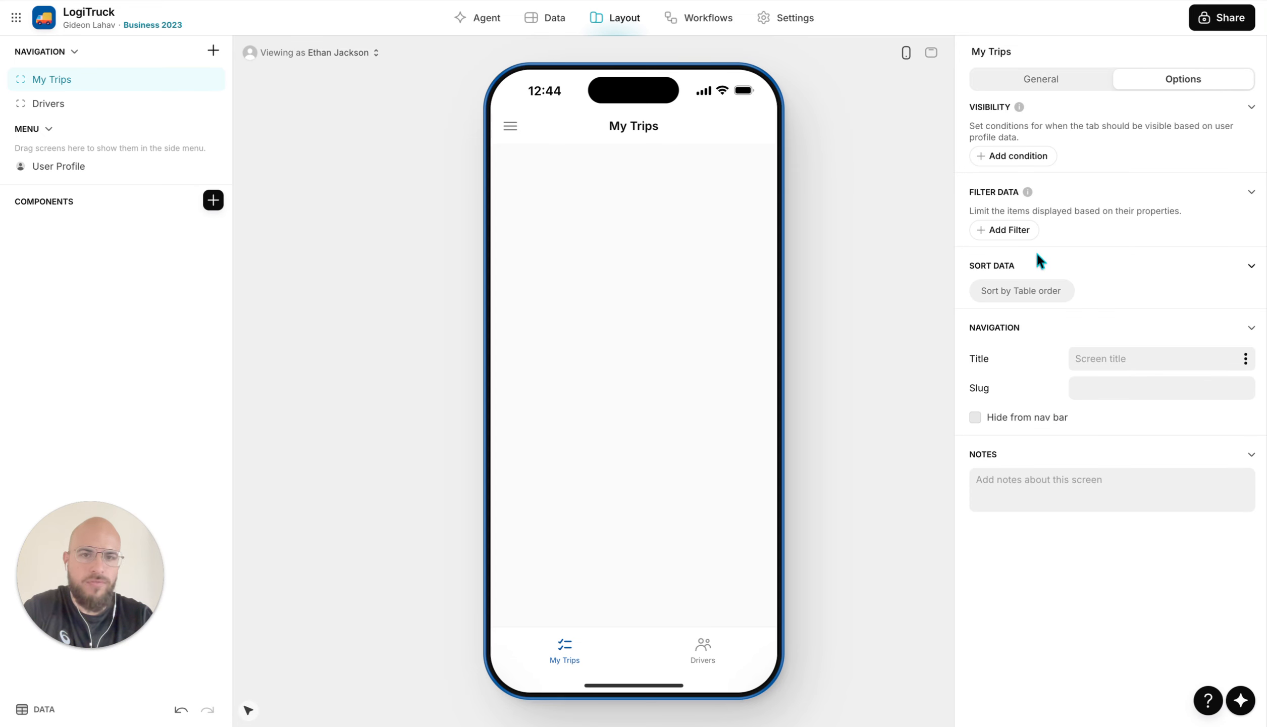
{"action": "left_click", "coordinate": [1043, 82]}
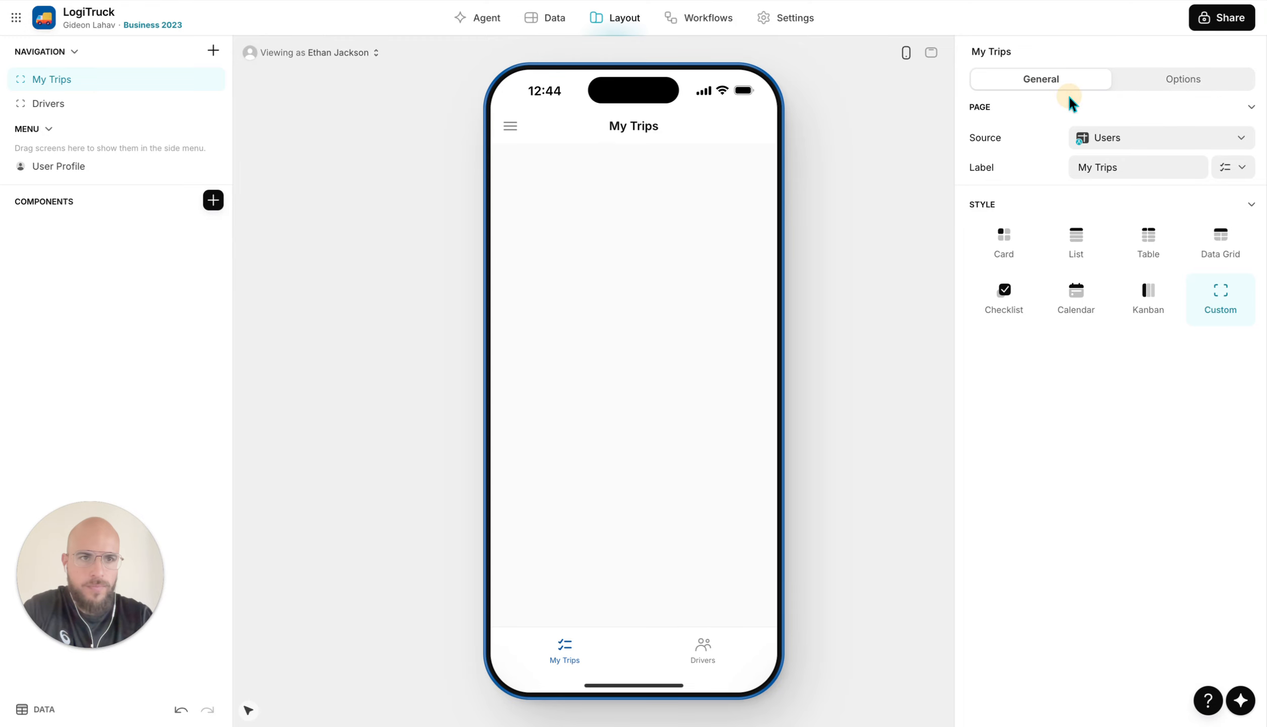
Change the My Trips screen's icon to a delivery truck from the legacy icon set, searching for "truck"
{"action": "left_click", "coordinate": [1237, 172]}
{"action": "left_click", "coordinate": [1097, 199]}
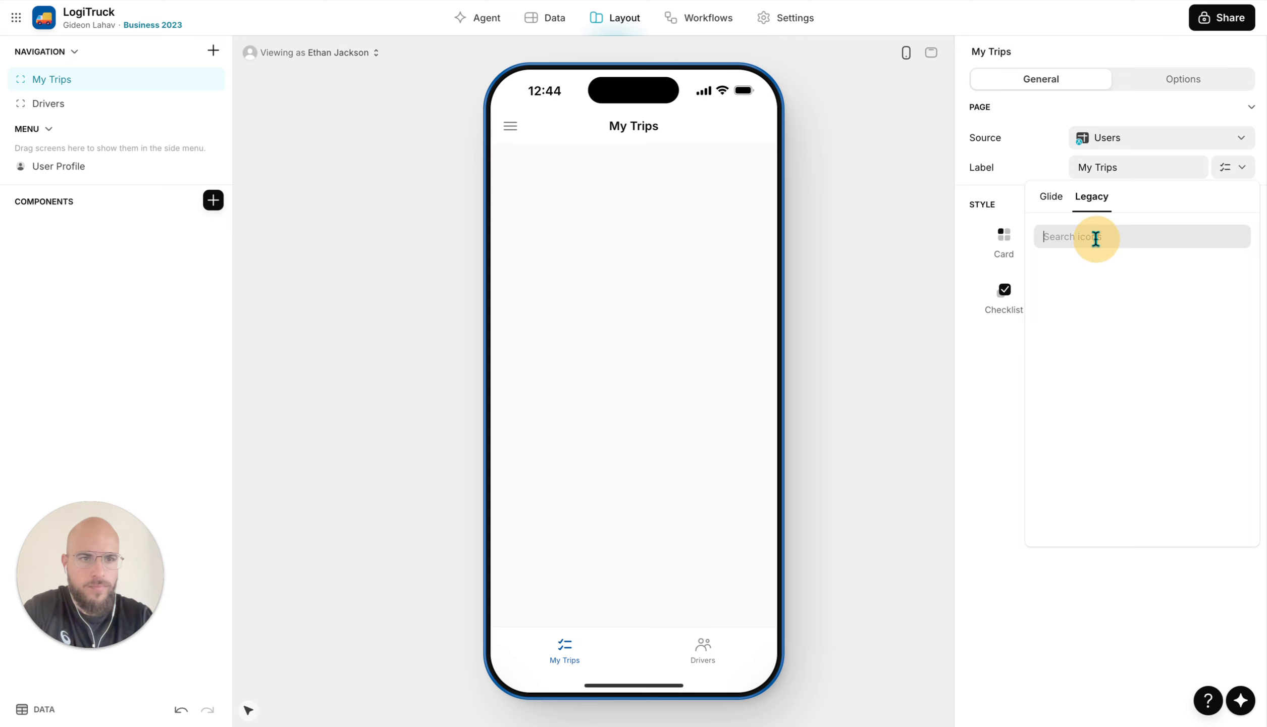
{"action": "left_click", "coordinate": [1095, 239]}
{"action": "type", "text": "truck"}
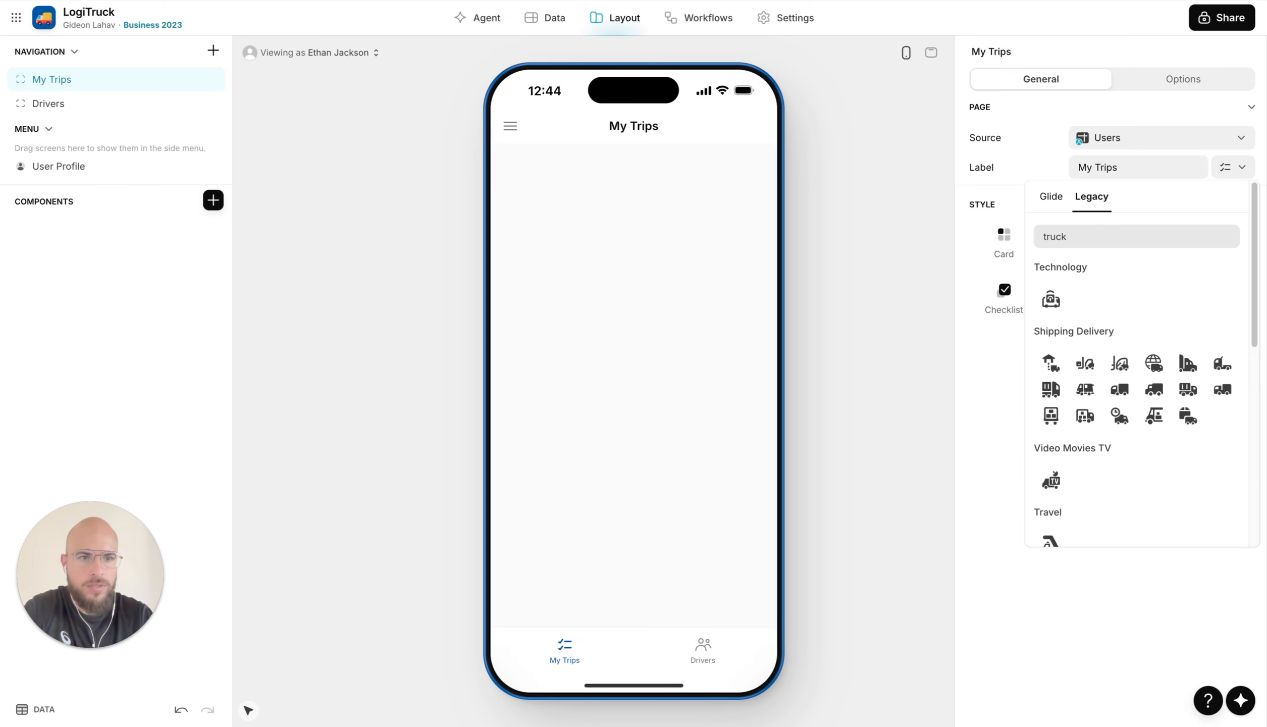
{"action": "left_click", "coordinate": [1086, 417]}
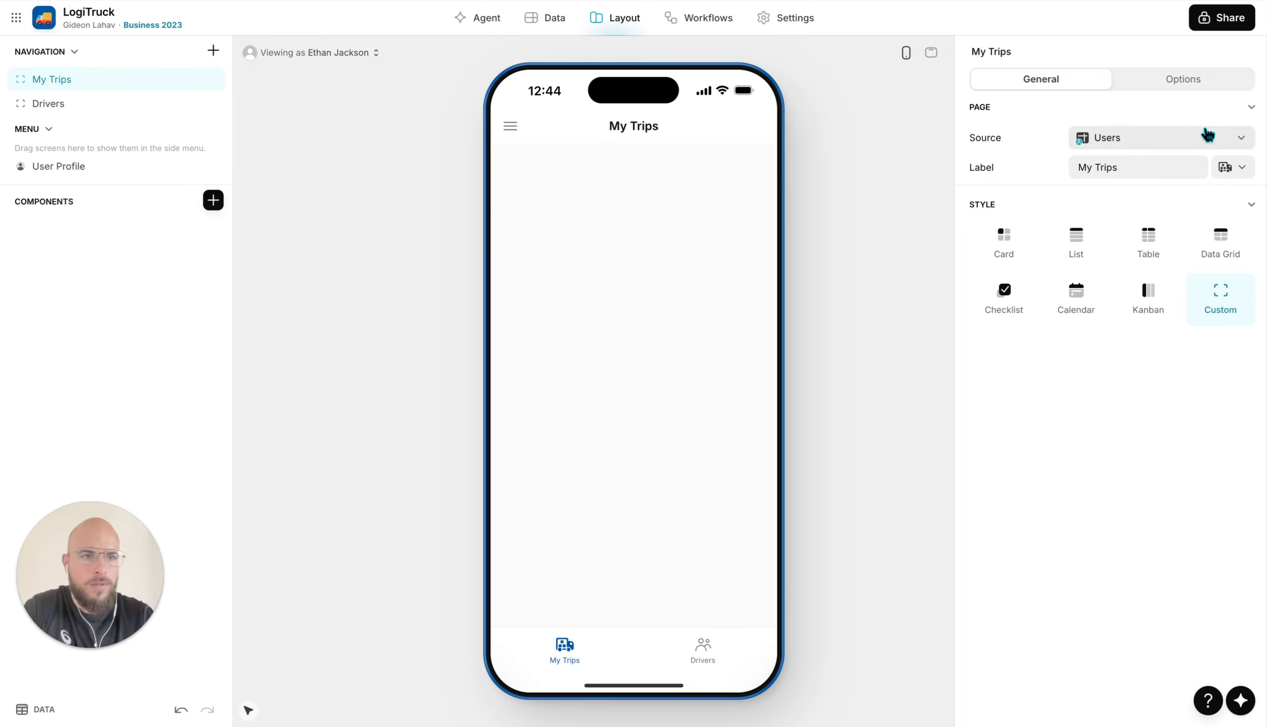
Set both the navigation title and the slug of the My Trips screen to "My Trips", reusing the screen's label text
{"action": "left_click", "coordinate": [1187, 82]}
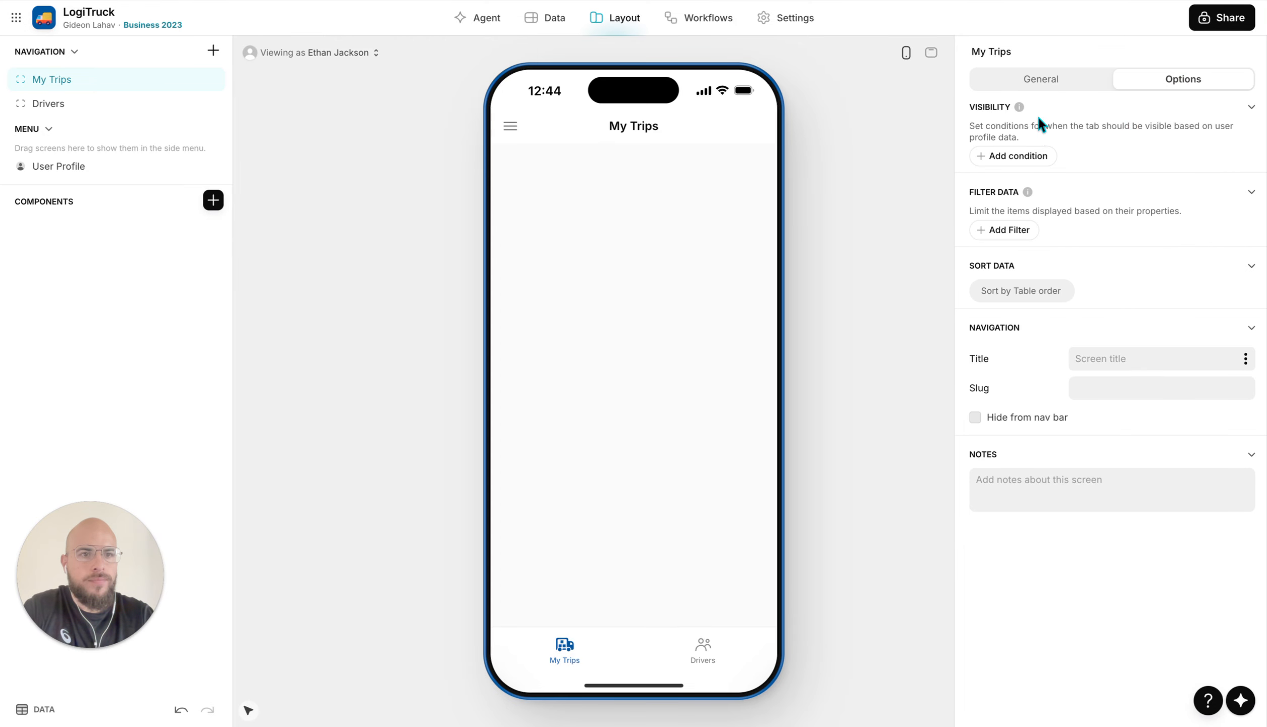
{"action": "left_click", "coordinate": [1040, 79]}
{"action": "triple_click", "coordinate": [1114, 168]}
{"action": "key", "text": "super+c"}
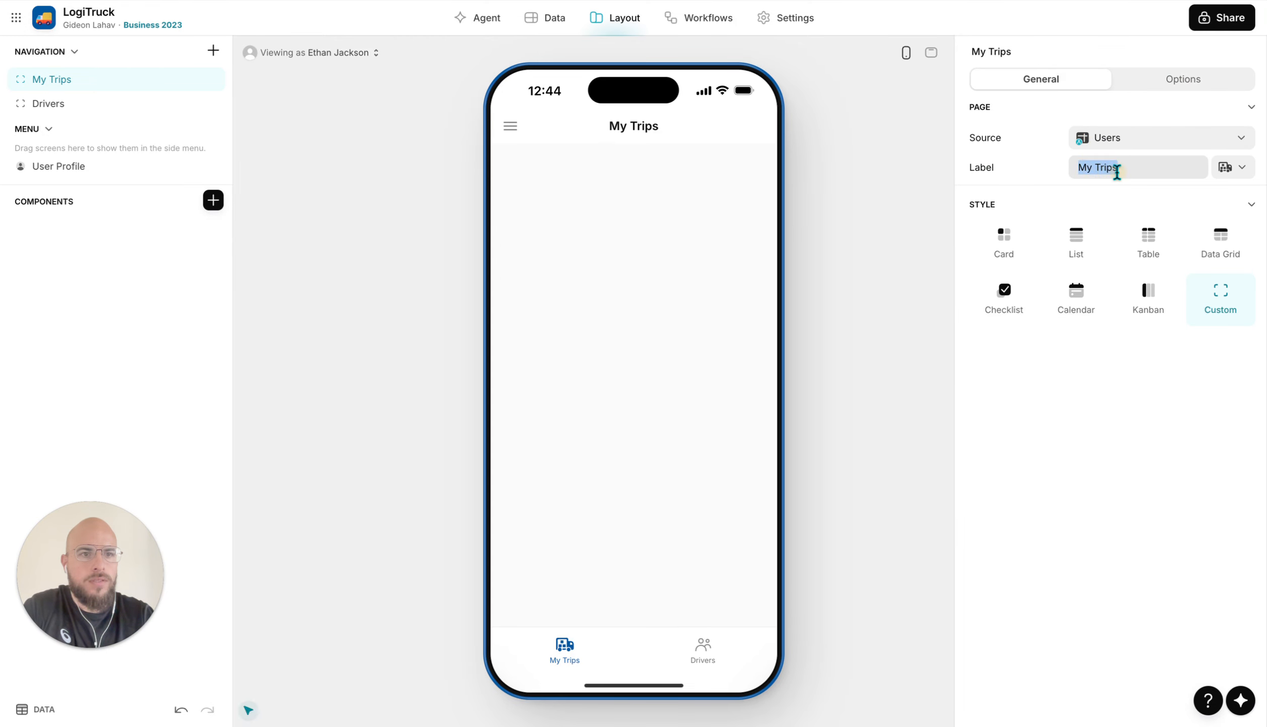
{"action": "left_click", "coordinate": [1166, 83]}
{"action": "left_click", "coordinate": [1151, 364]}
{"action": "key", "text": "super+v"}
{"action": "left_click", "coordinate": [1136, 380]}
{"action": "key", "text": "super+v"}
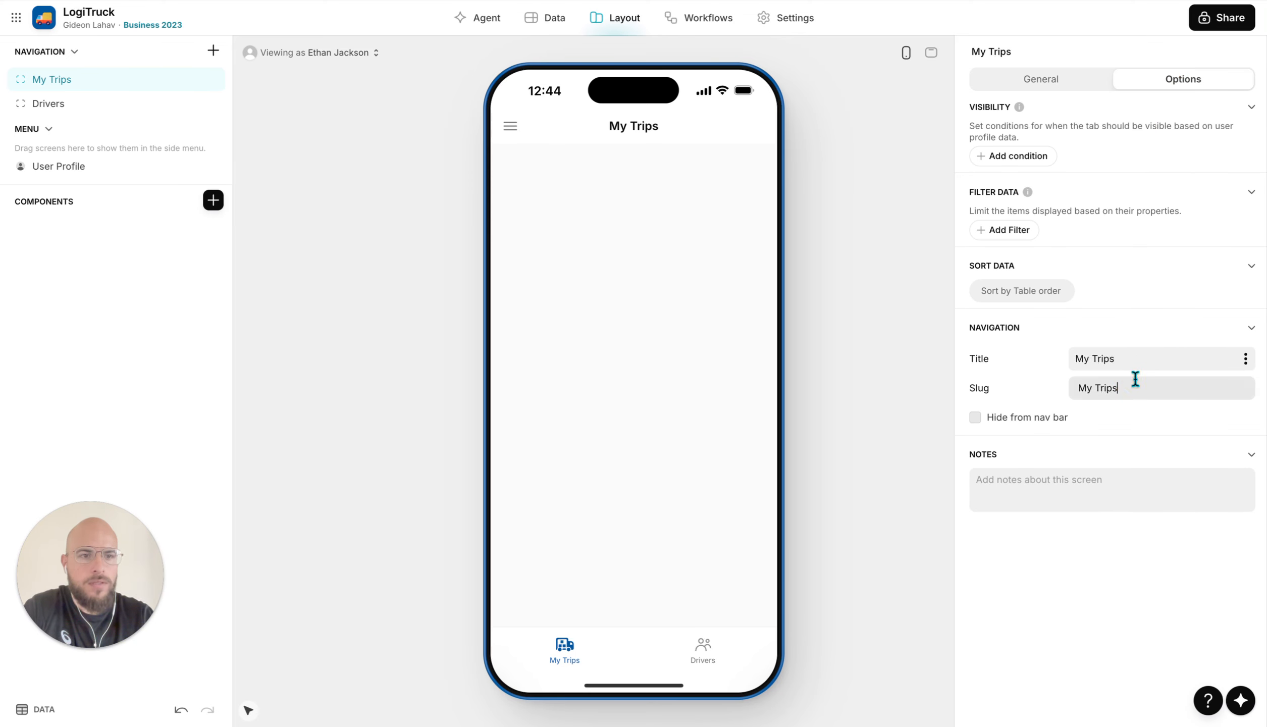
Add a data filter to the My Trips screen and base it on the Email column, with the condition "is not empty"
{"action": "left_click", "coordinate": [1016, 231]}
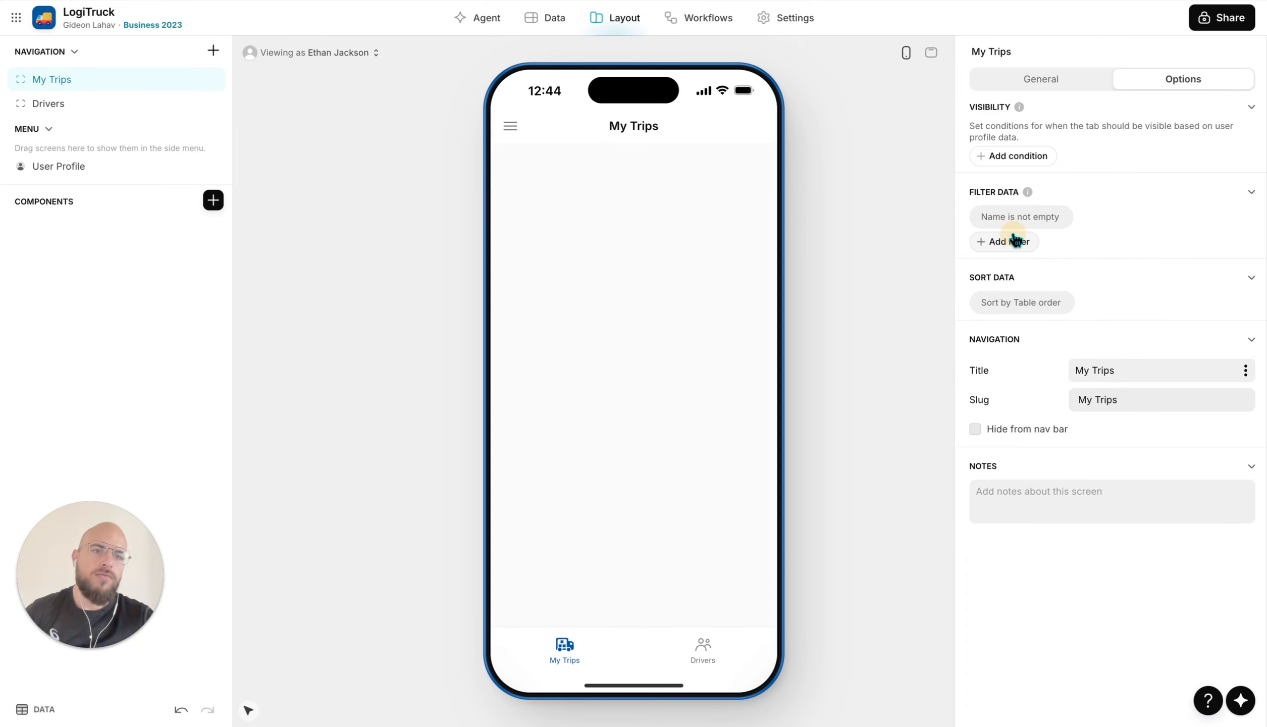
{"action": "left_click", "coordinate": [1007, 218]}
{"action": "left_click", "coordinate": [1014, 265]}
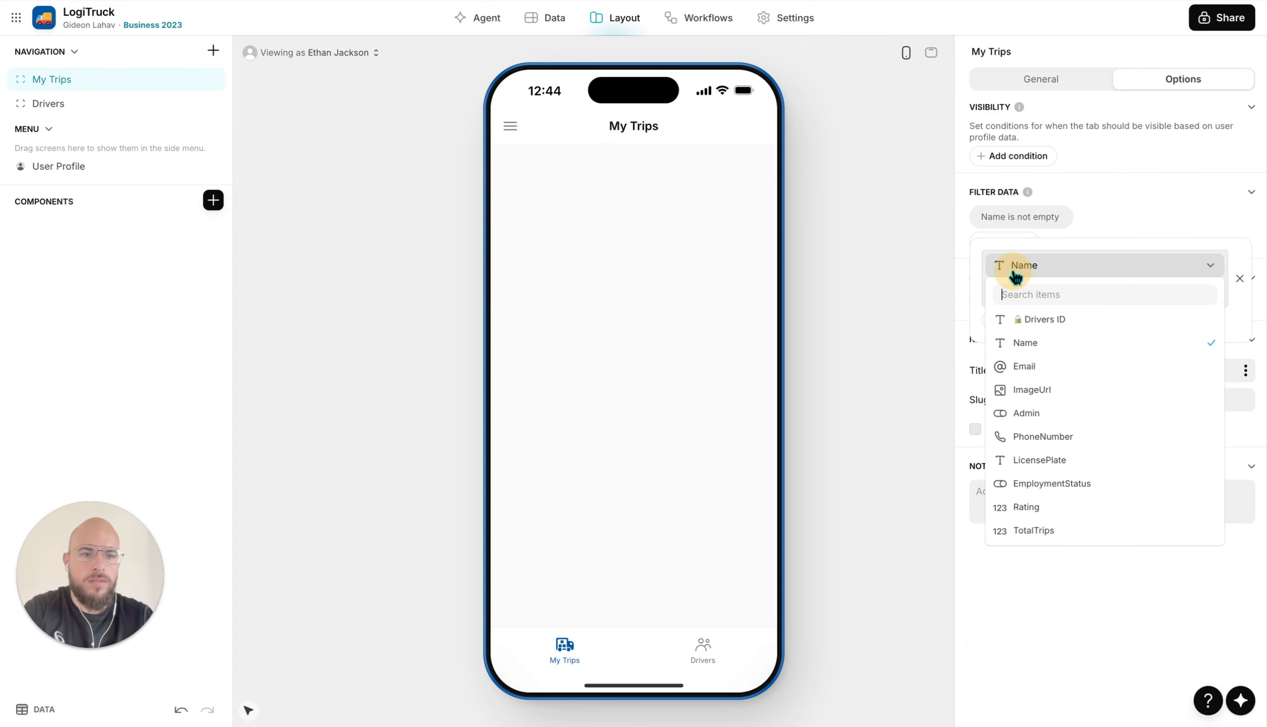
{"action": "left_click", "coordinate": [1028, 368]}
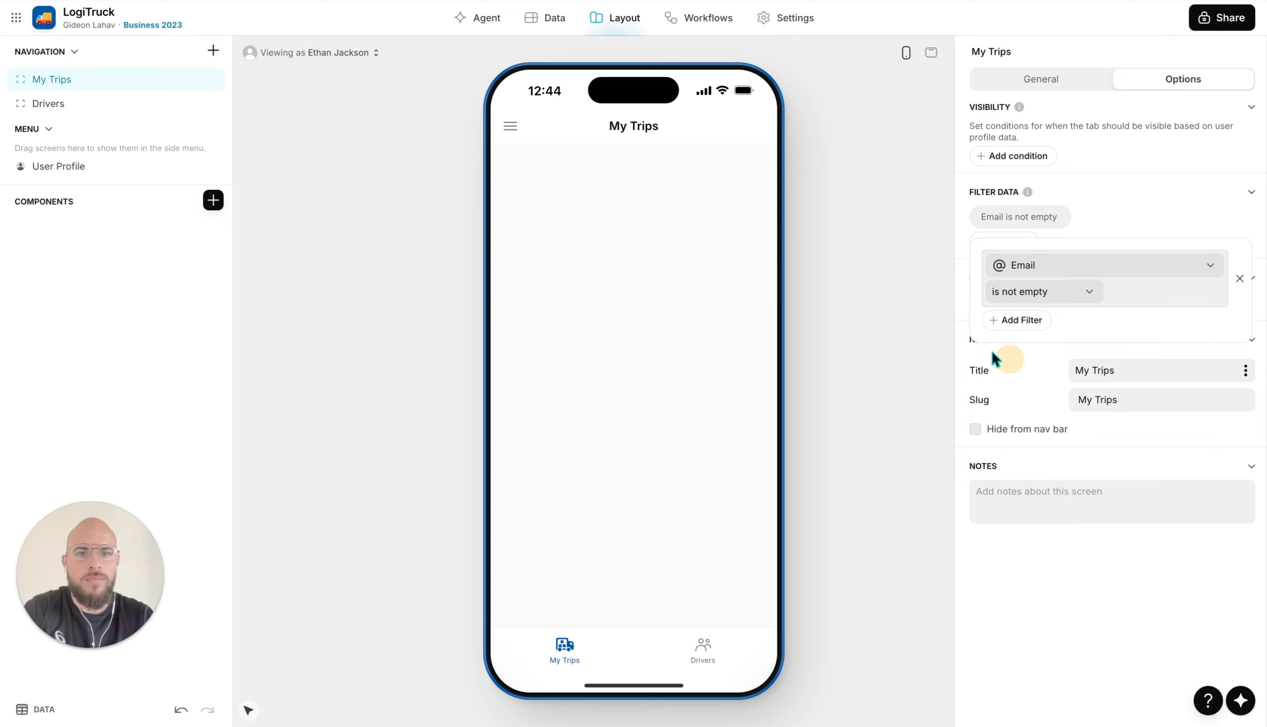
Add a Title component to the My Trips screen and preview it as several different users
{"action": "left_click", "coordinate": [213, 201]}
{"action": "left_click", "coordinate": [257, 246]}
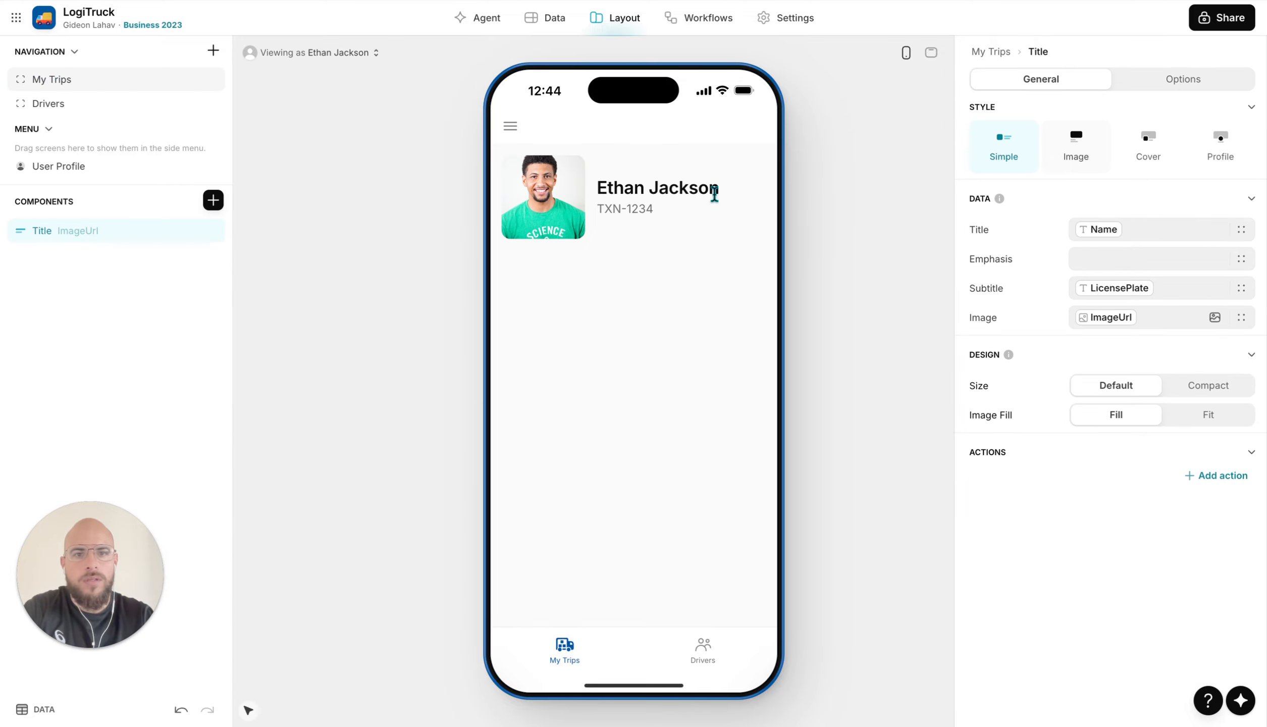
{"action": "left_click", "coordinate": [353, 52]}
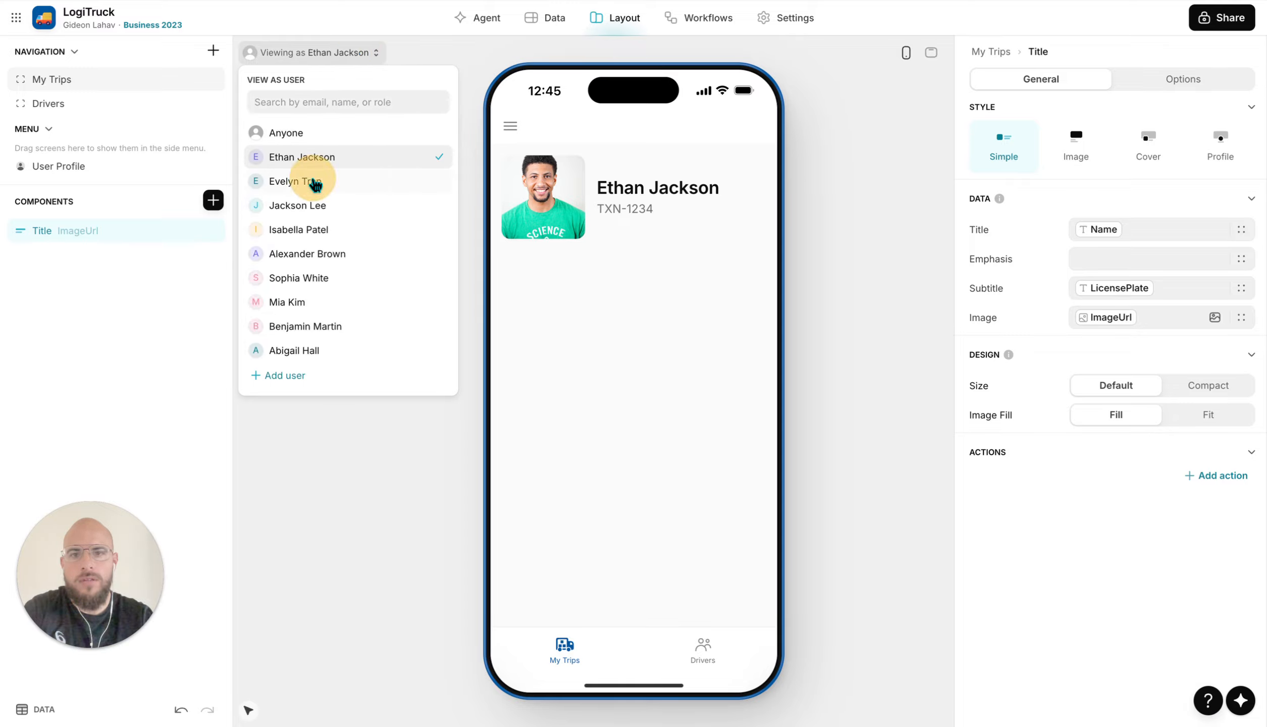
{"action": "left_click", "coordinate": [314, 181]}
{"action": "left_click", "coordinate": [322, 206]}
{"action": "left_click", "coordinate": [321, 230]}
{"action": "left_click", "coordinate": [327, 281]}
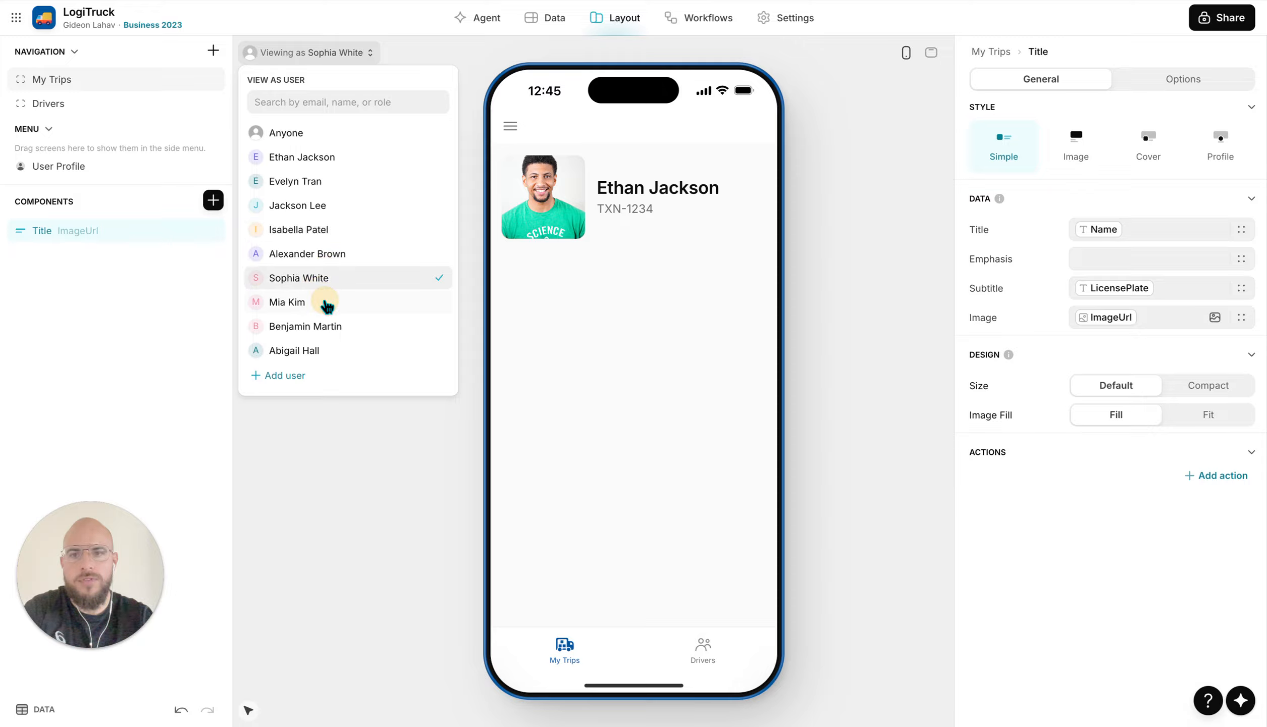
{"action": "left_click", "coordinate": [325, 302]}
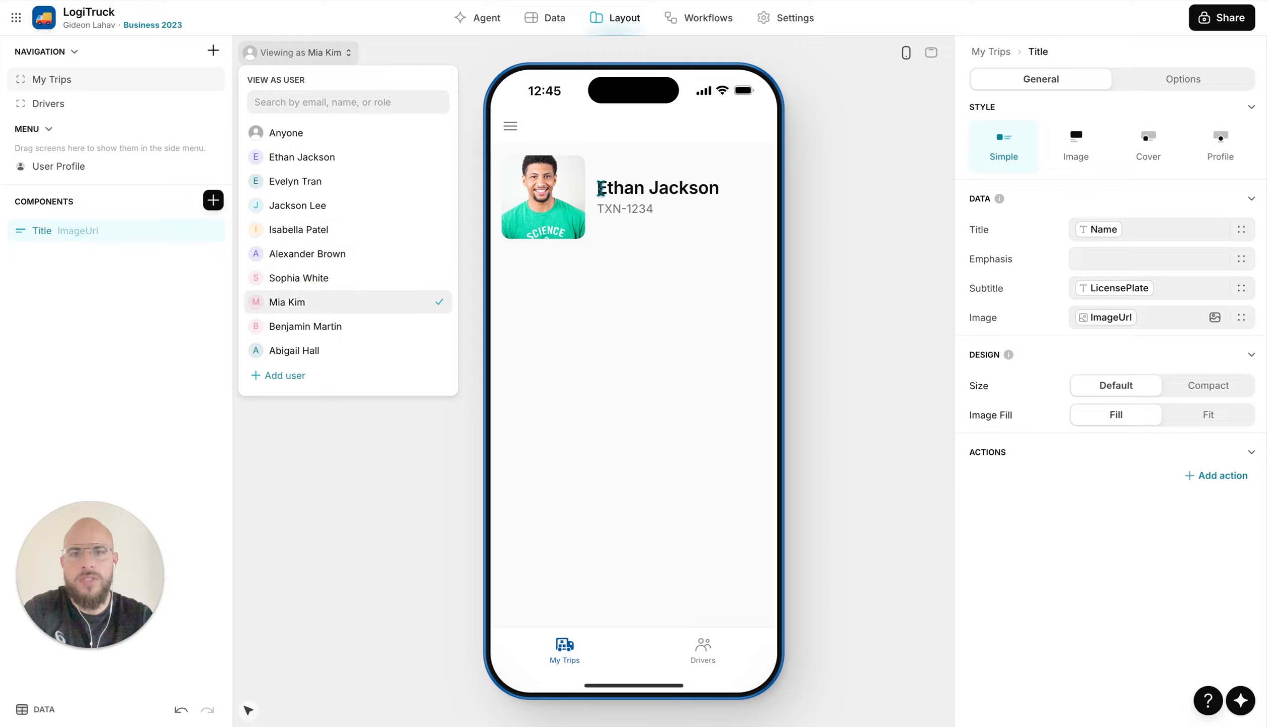
{"action": "left_click", "coordinate": [308, 156]}
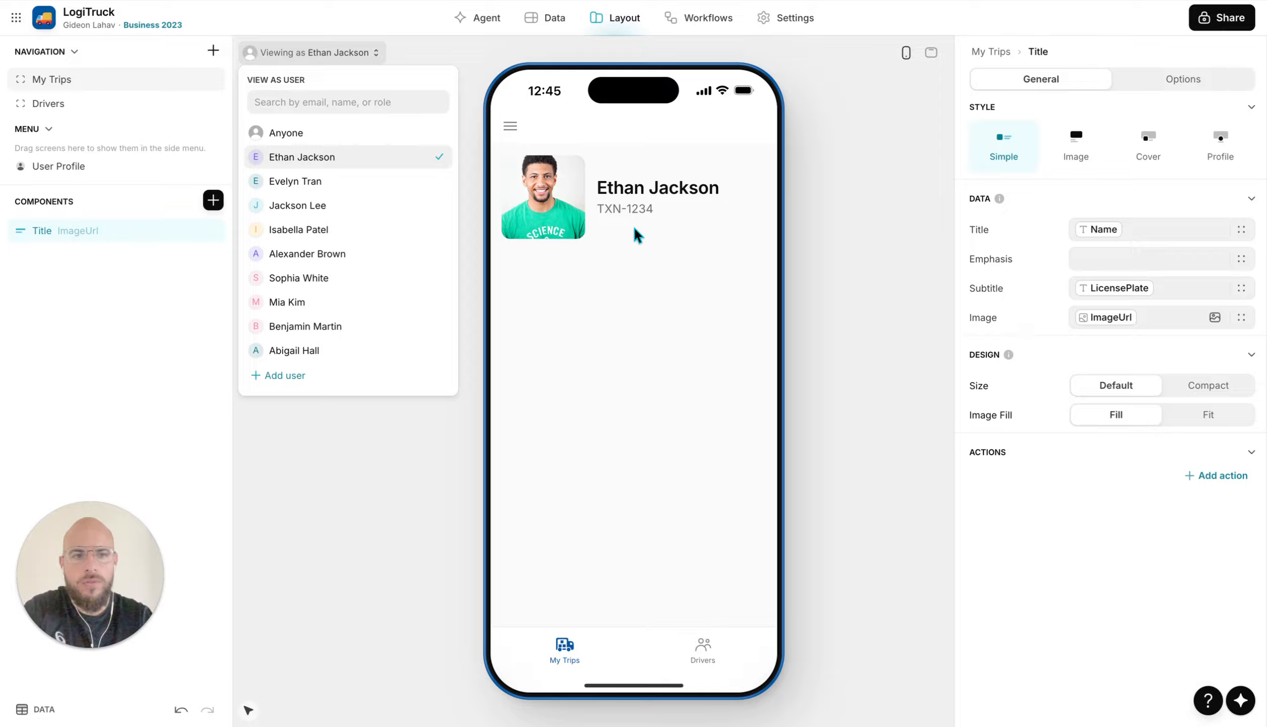
Change the My Trips screen's Email filter condition to "is signed-in user"
{"action": "left_click", "coordinate": [990, 51]}
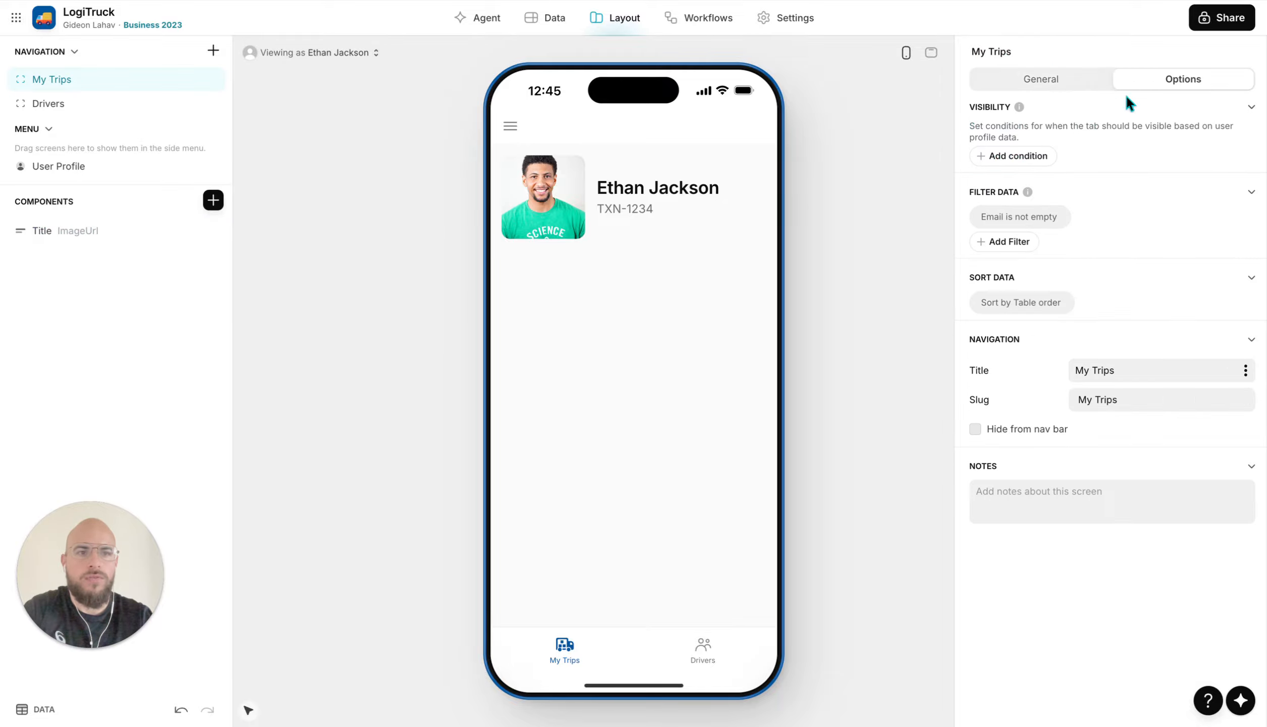
{"action": "left_click", "coordinate": [1068, 93]}
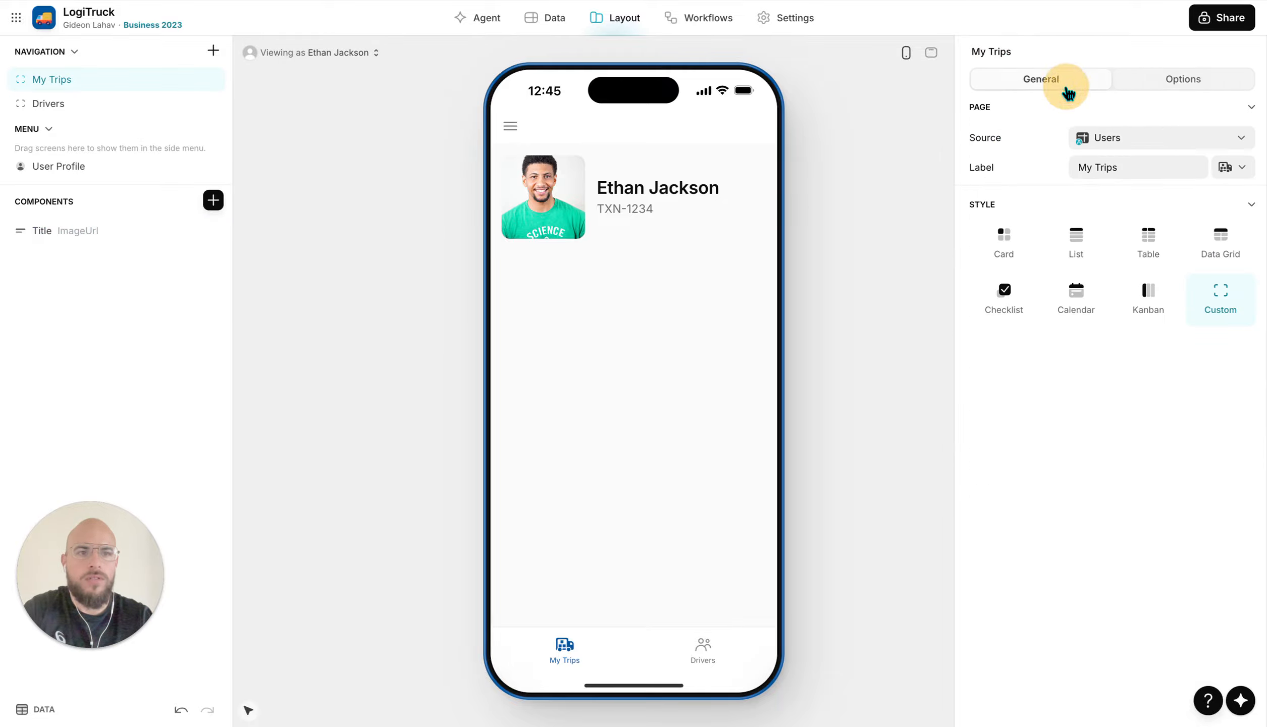
{"action": "left_click", "coordinate": [1160, 79]}
{"action": "left_click", "coordinate": [1031, 221]}
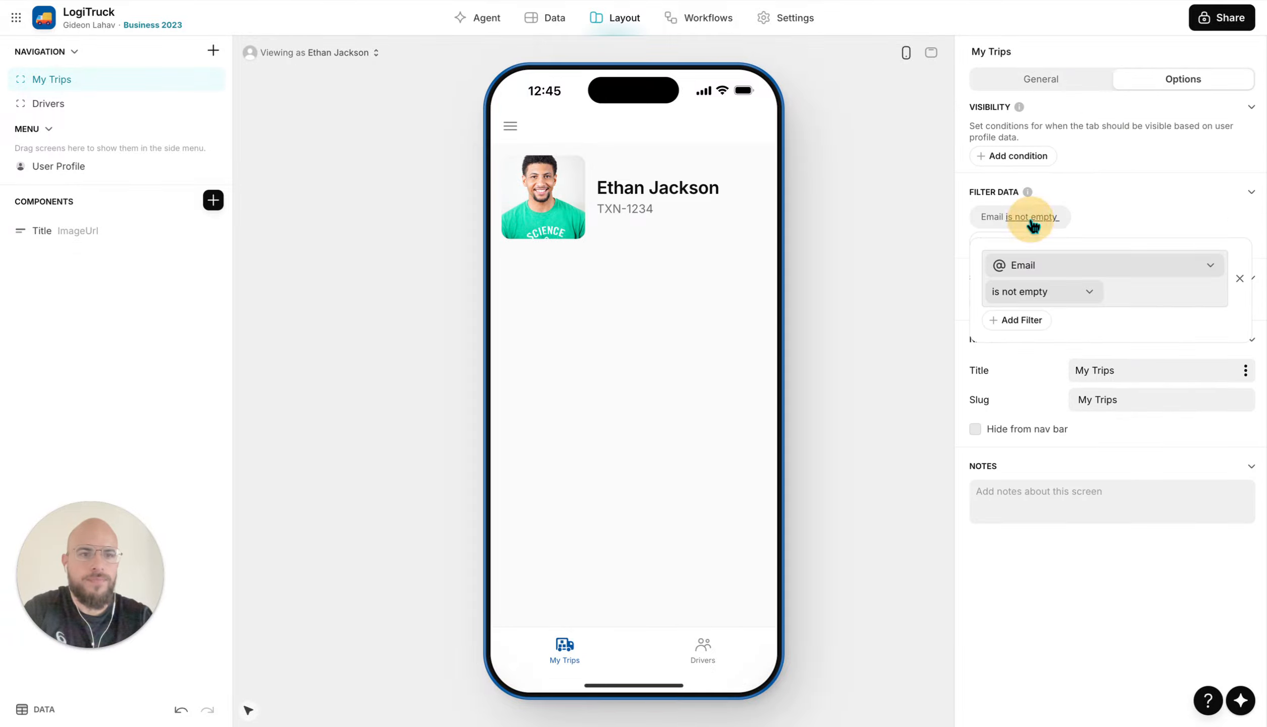
{"action": "left_click", "coordinate": [1040, 291]}
{"action": "left_click", "coordinate": [993, 497]}
{"action": "left_click", "coordinate": [1002, 595]}
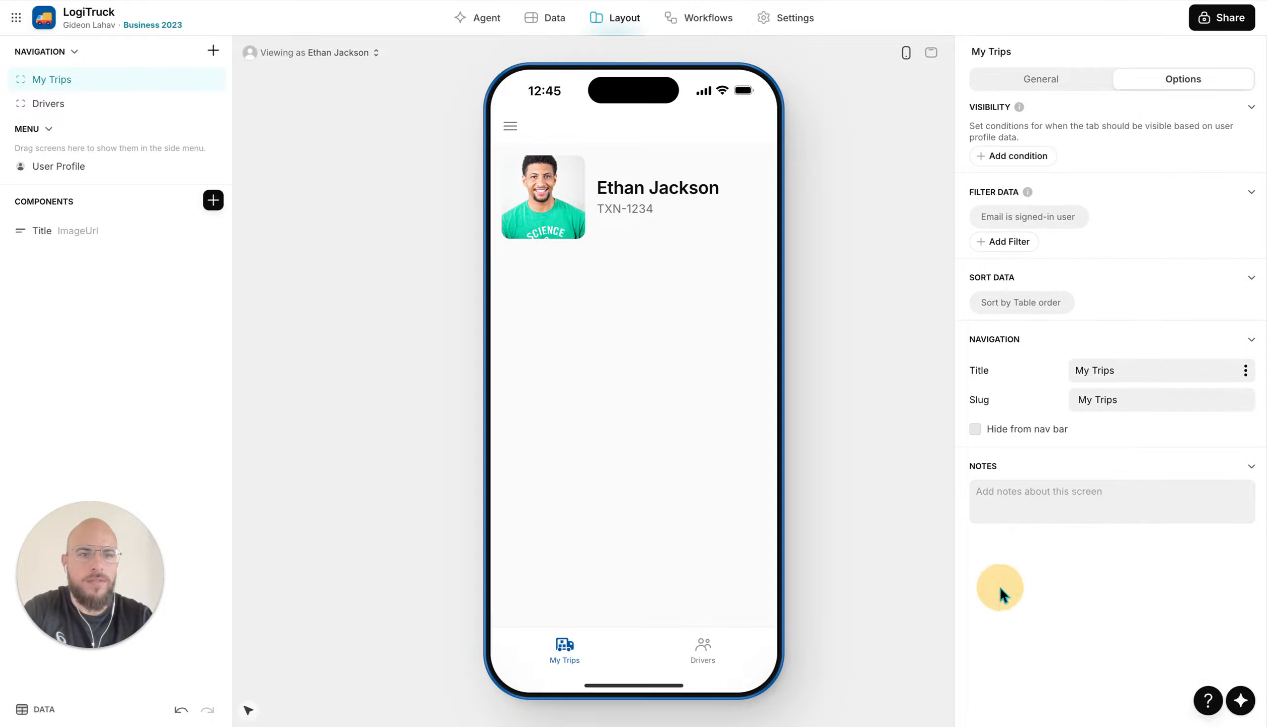
Examine the app's access settings for who can sign in, and return to the layout editor
{"action": "left_click", "coordinate": [787, 19]}
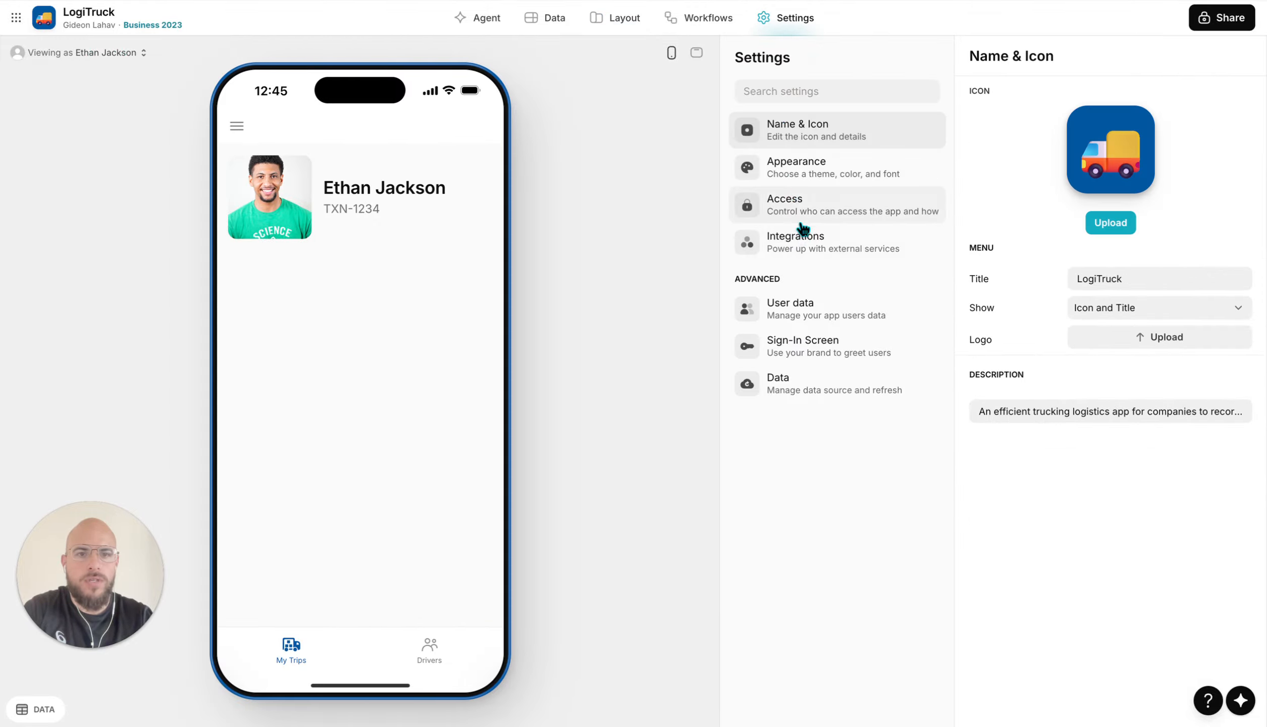
{"action": "left_click", "coordinate": [805, 205]}
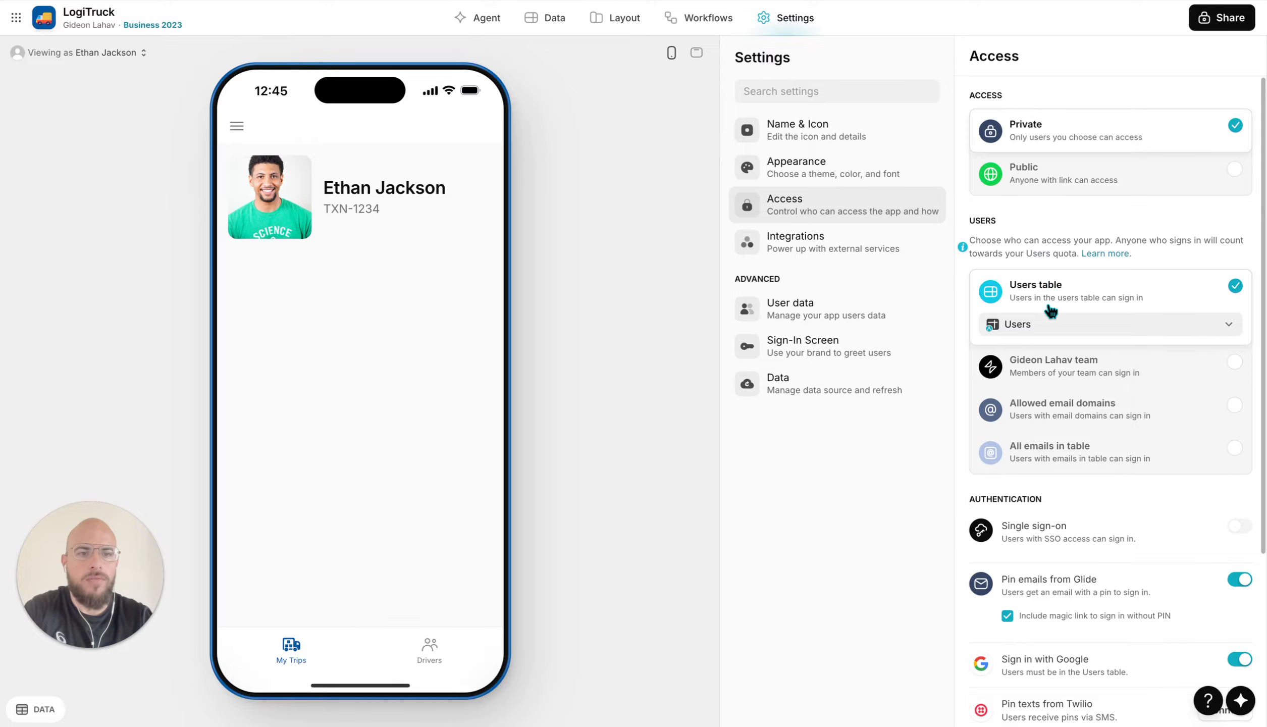
{"action": "left_click", "coordinate": [612, 21]}
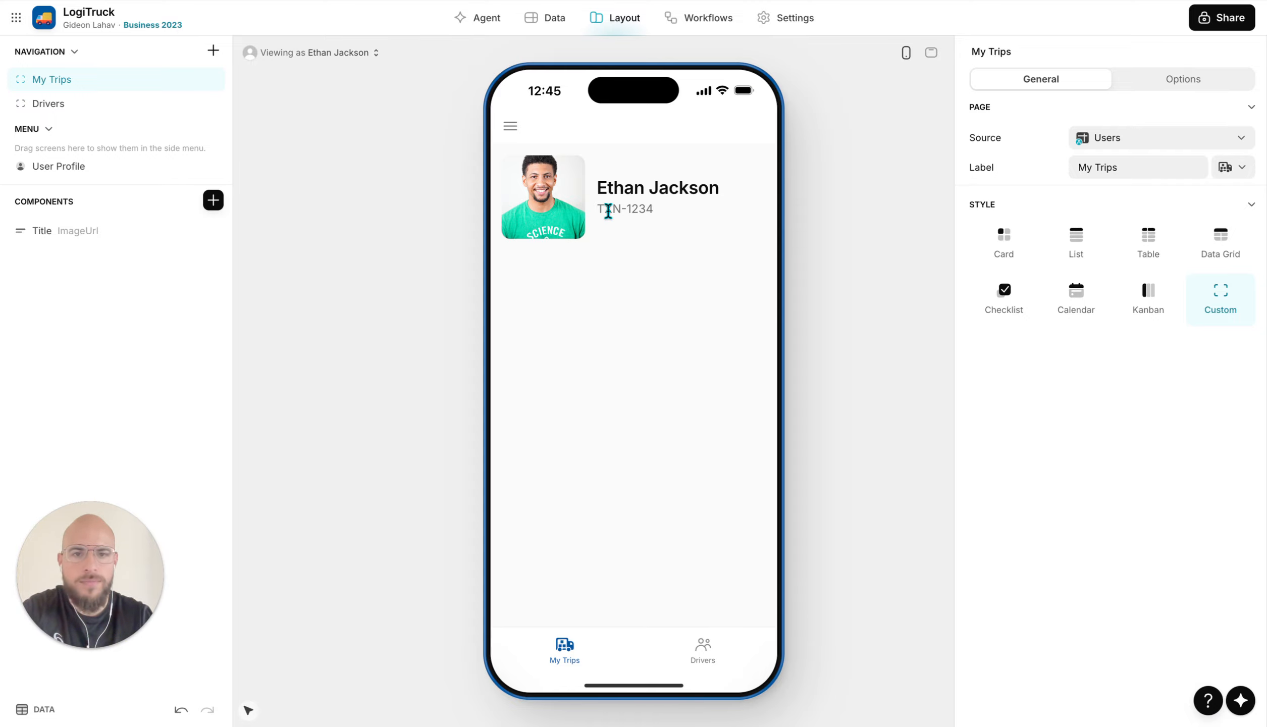
Preview the filtered My Trips screen as different drivers to check whose profile each one sees
{"action": "left_click", "coordinate": [333, 52]}
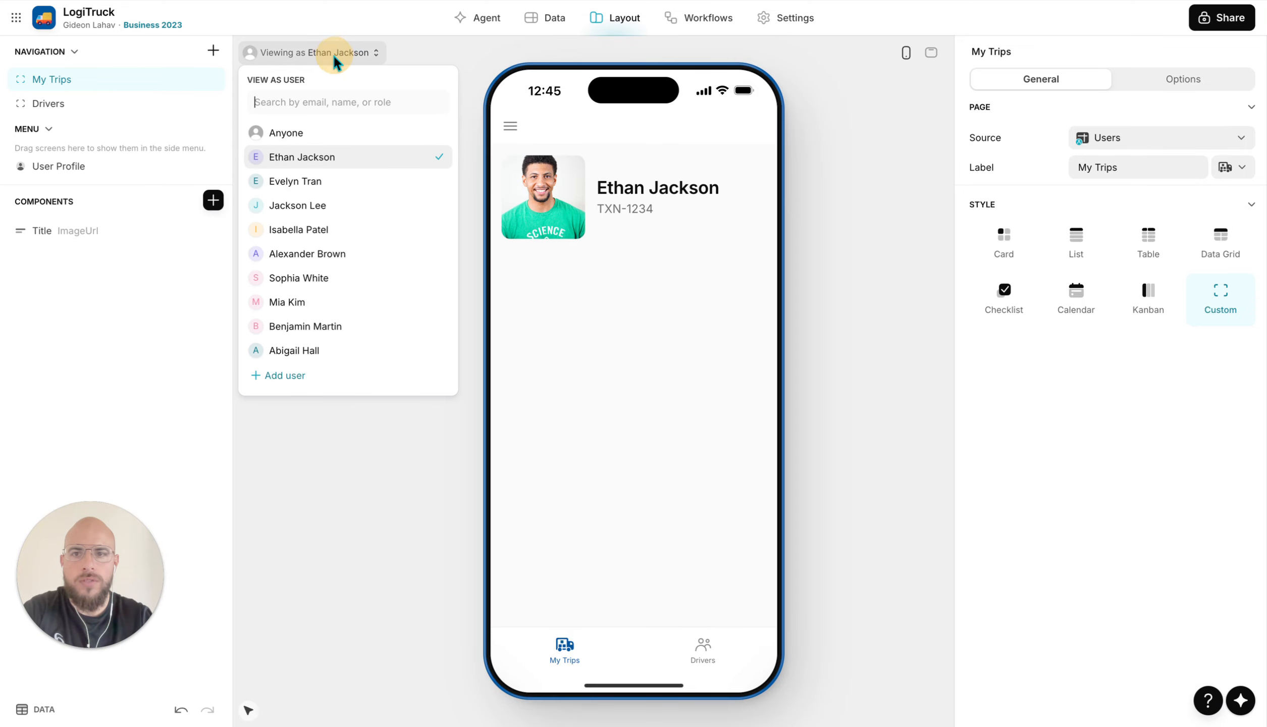
{"action": "left_click", "coordinate": [296, 228]}
{"action": "left_click", "coordinate": [311, 262]}
{"action": "left_click", "coordinate": [315, 299]}
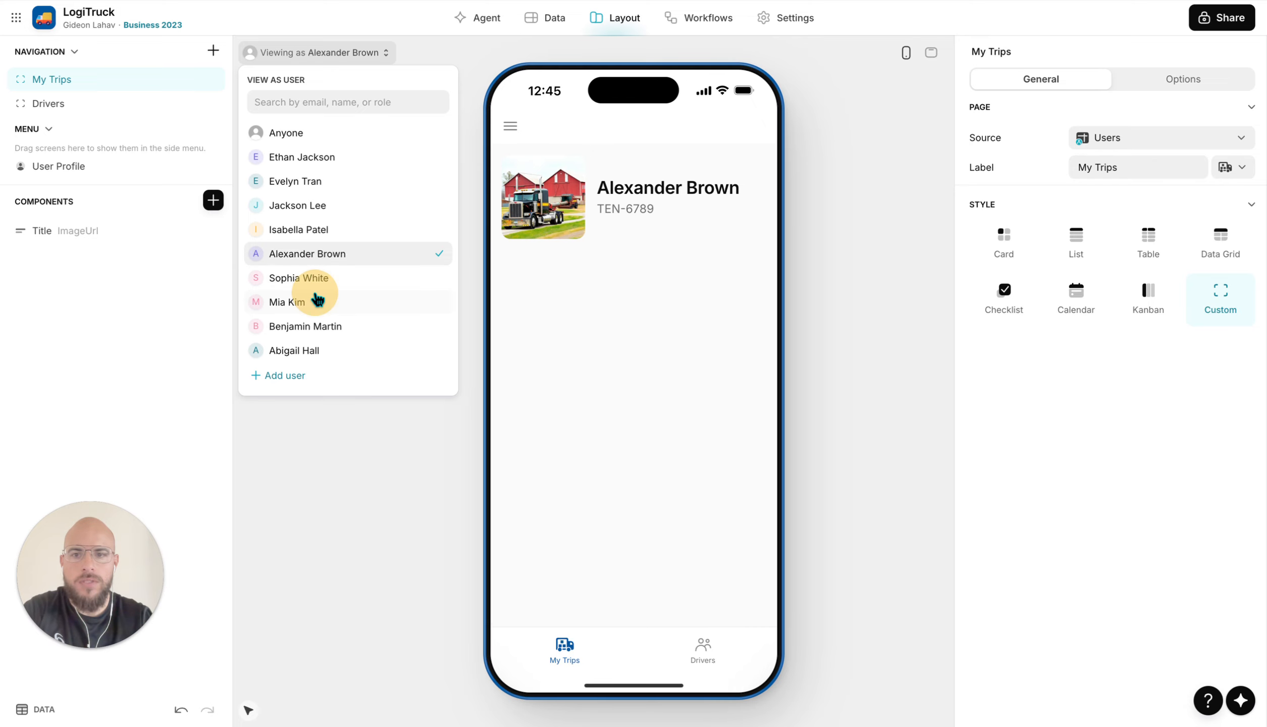
{"action": "left_click", "coordinate": [317, 326]}
{"action": "left_click", "coordinate": [315, 350]}
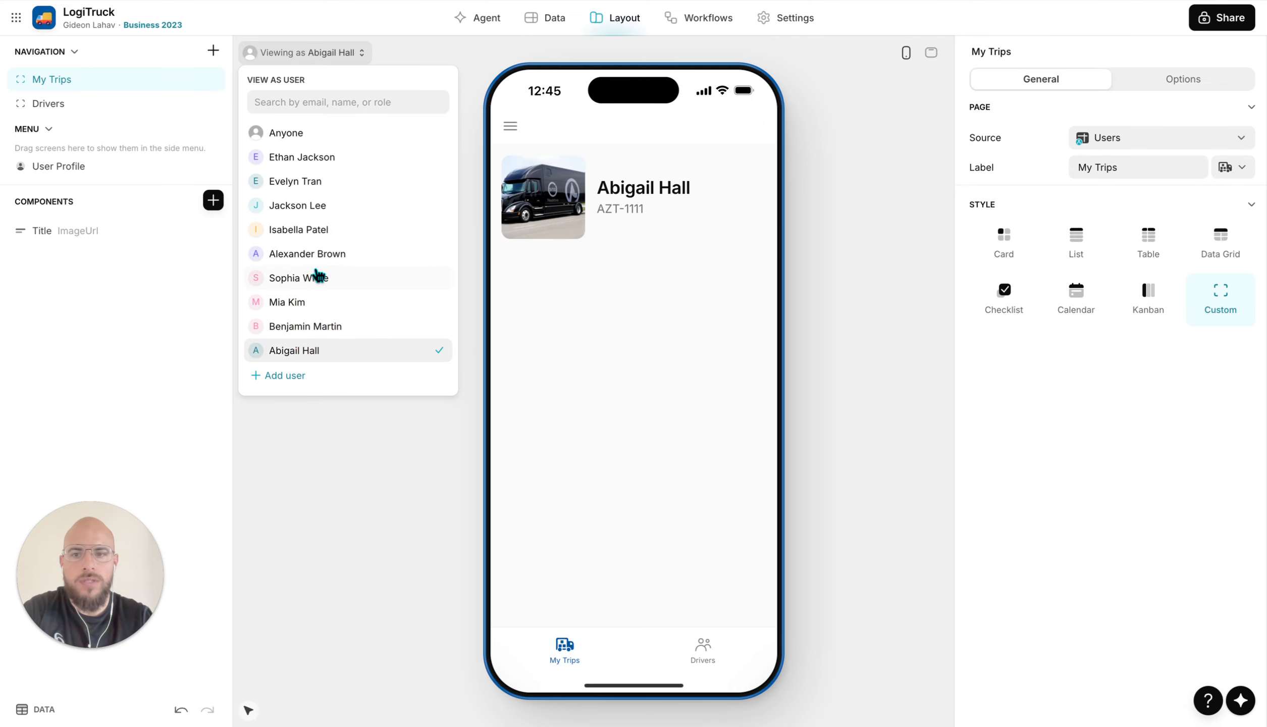
{"action": "left_click", "coordinate": [318, 278]}
{"action": "left_click", "coordinate": [316, 253]}
{"action": "left_click", "coordinate": [311, 205]}
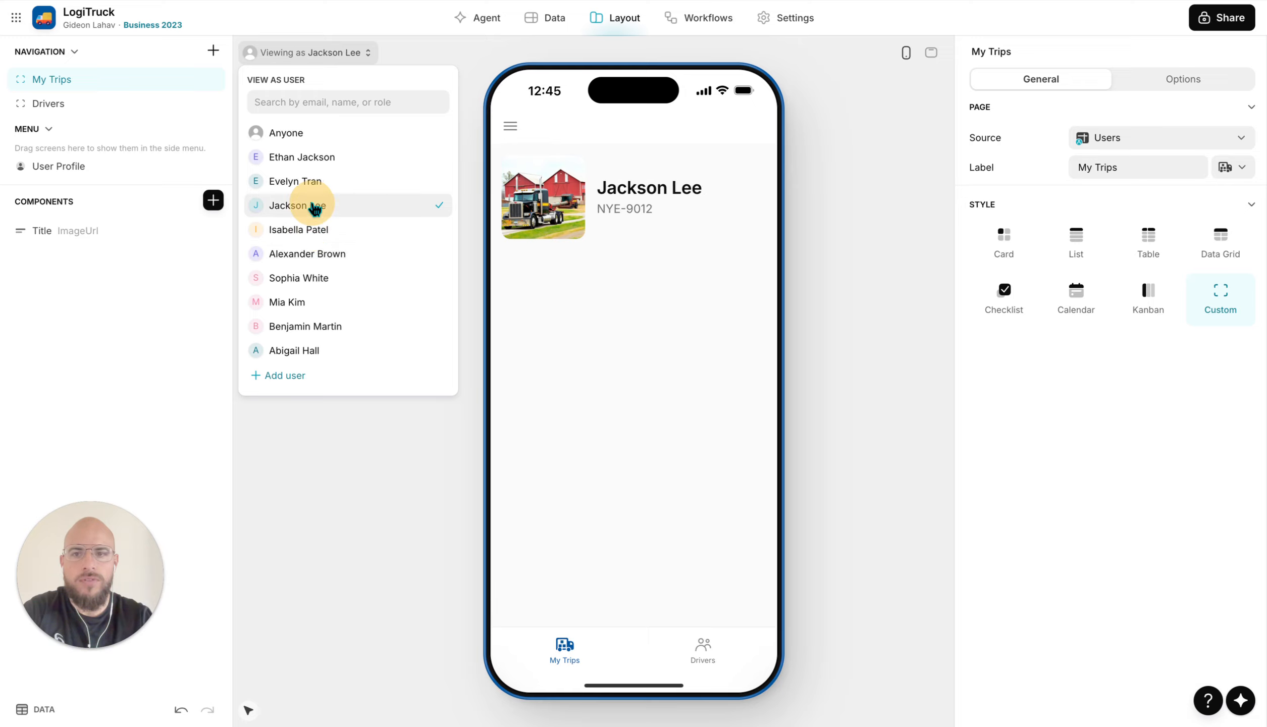
Add a list collection to My Trips, try the Trips table as its source, and set the source to the Trips Rel relation
{"action": "left_click", "coordinate": [213, 200]}
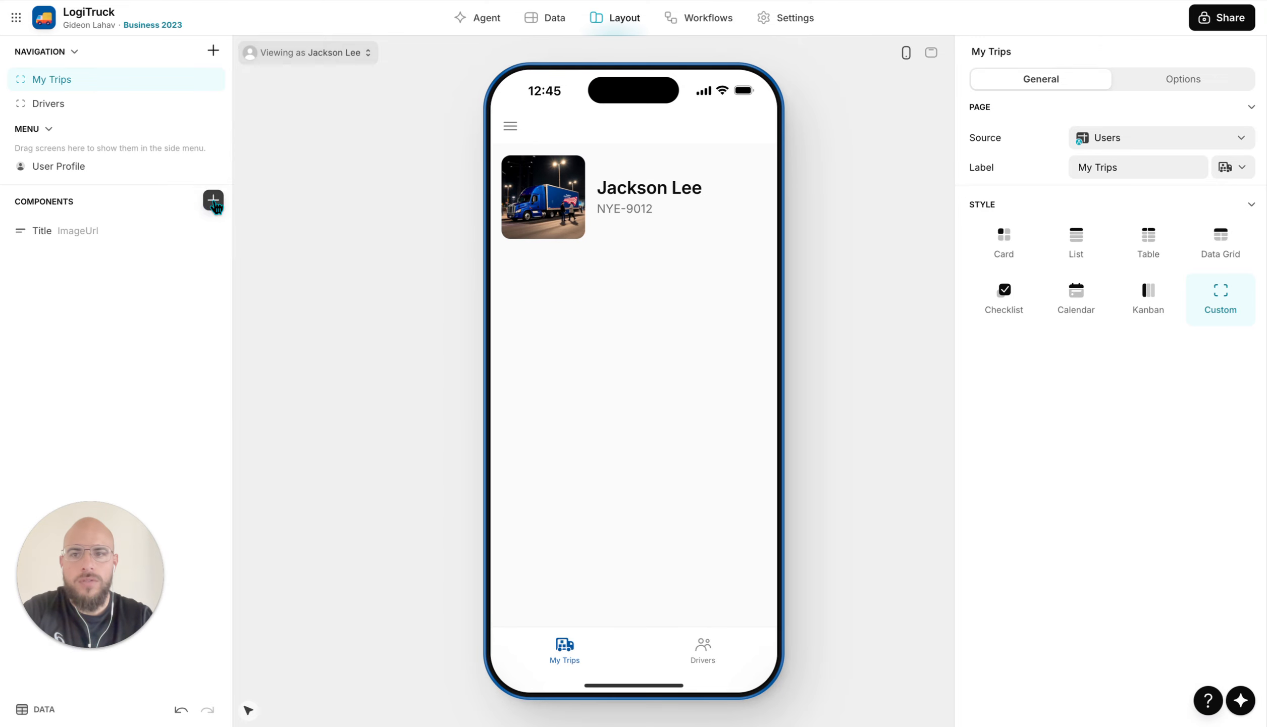
{"action": "left_click", "coordinate": [213, 199]}
{"action": "left_click", "coordinate": [317, 308]}
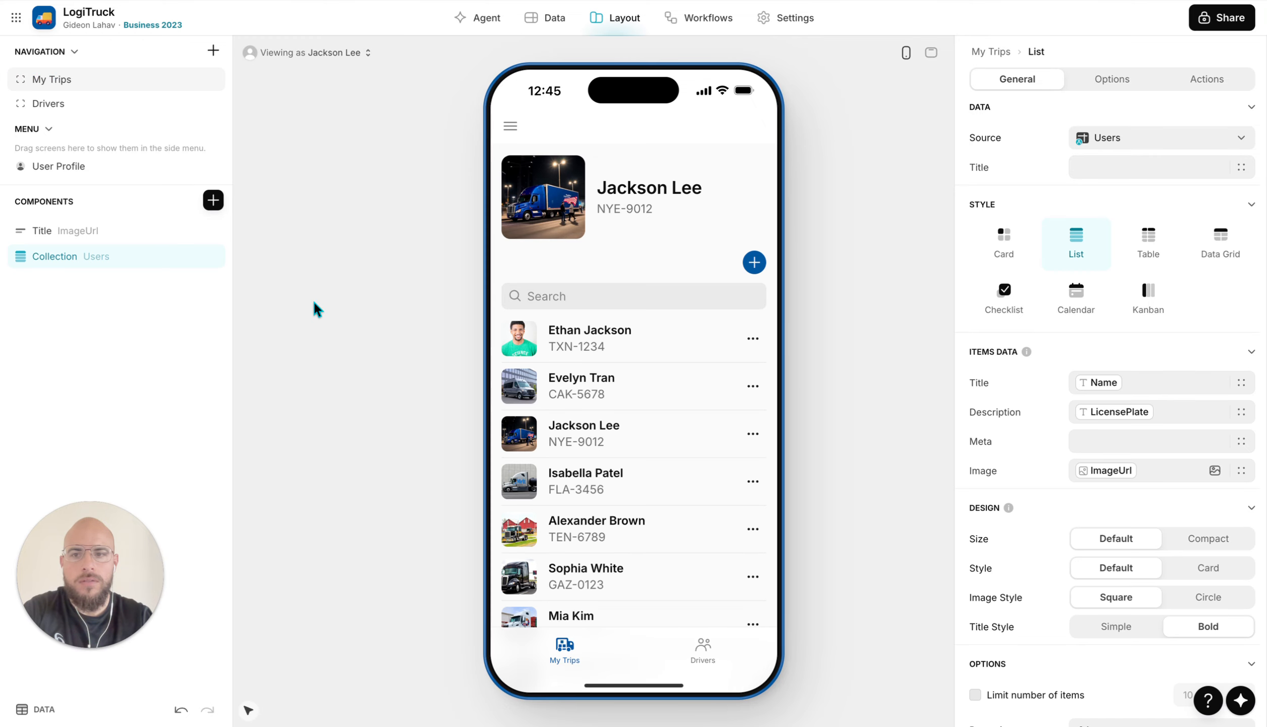
{"action": "left_click", "coordinate": [1159, 137]}
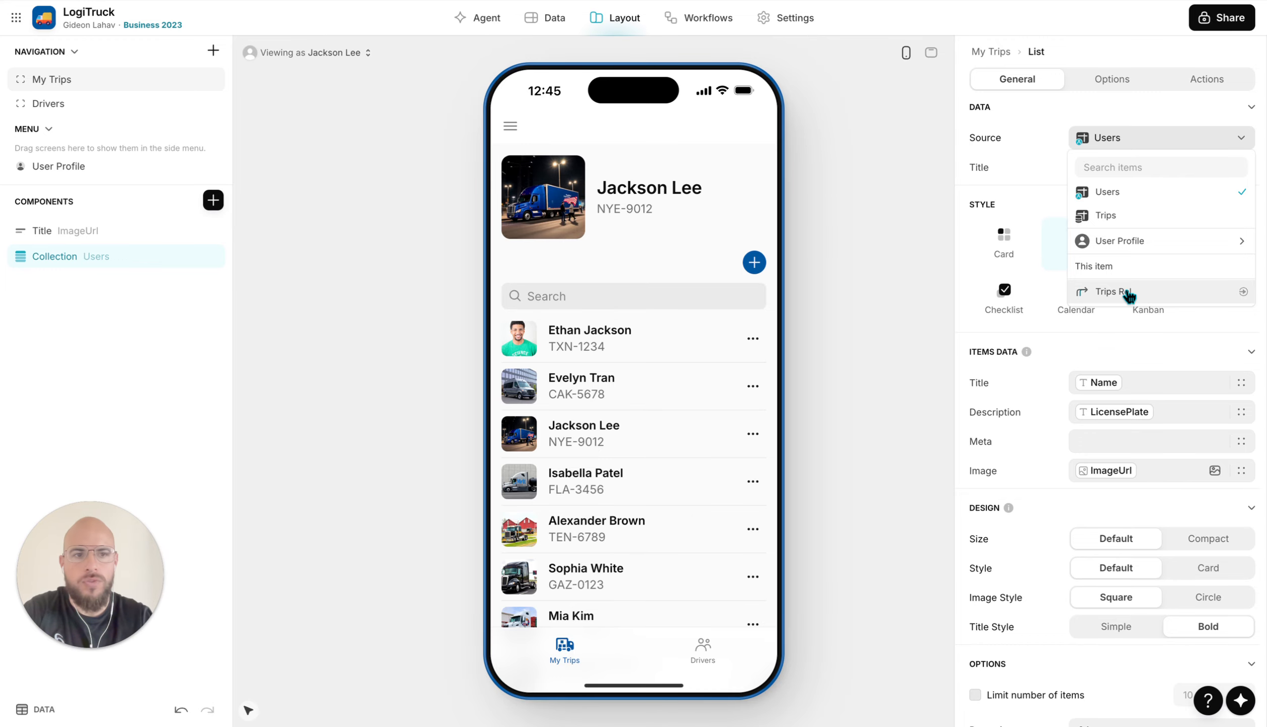
{"action": "left_click", "coordinate": [1131, 216]}
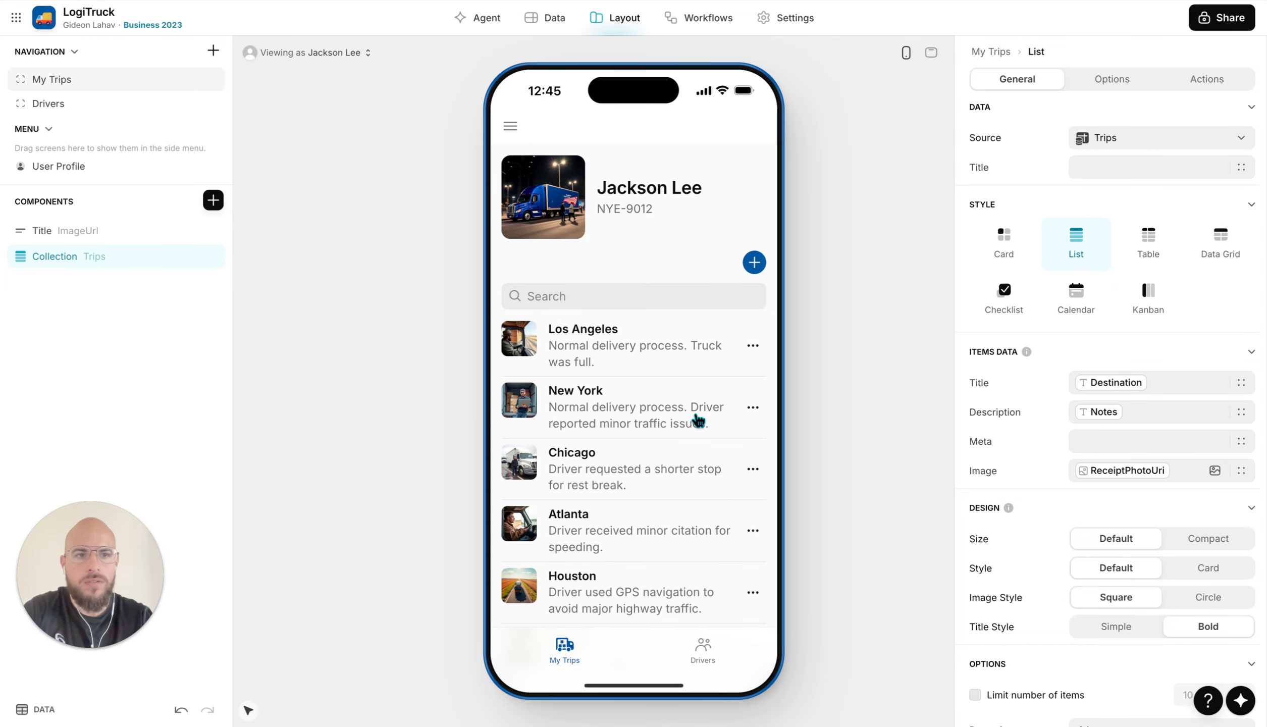
{"action": "scroll", "coordinate": [677, 453], "scroll_direction": "down", "scroll_amount": 3}
{"action": "scroll", "coordinate": [676, 453], "scroll_direction": "down", "scroll_amount": 3}
{"action": "scroll", "coordinate": [707, 440], "scroll_direction": "up", "scroll_amount": 5}
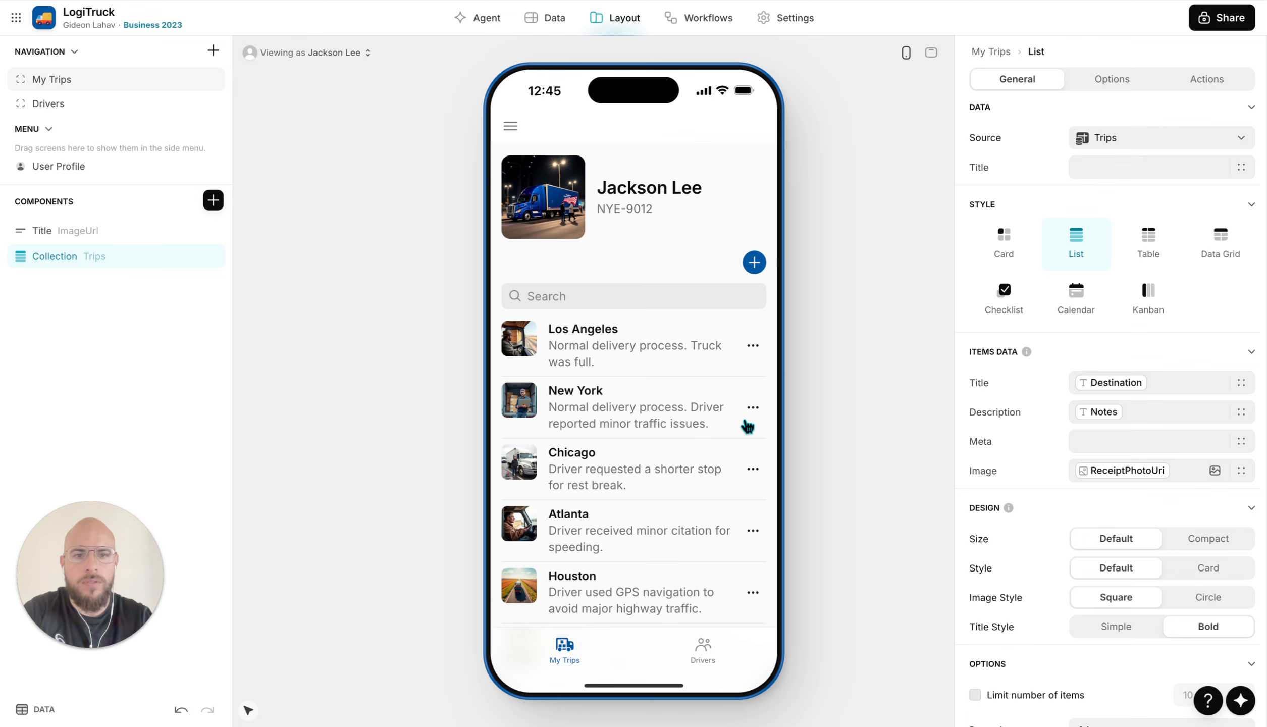
{"action": "left_click", "coordinate": [1141, 146]}
{"action": "left_click", "coordinate": [1134, 290]}
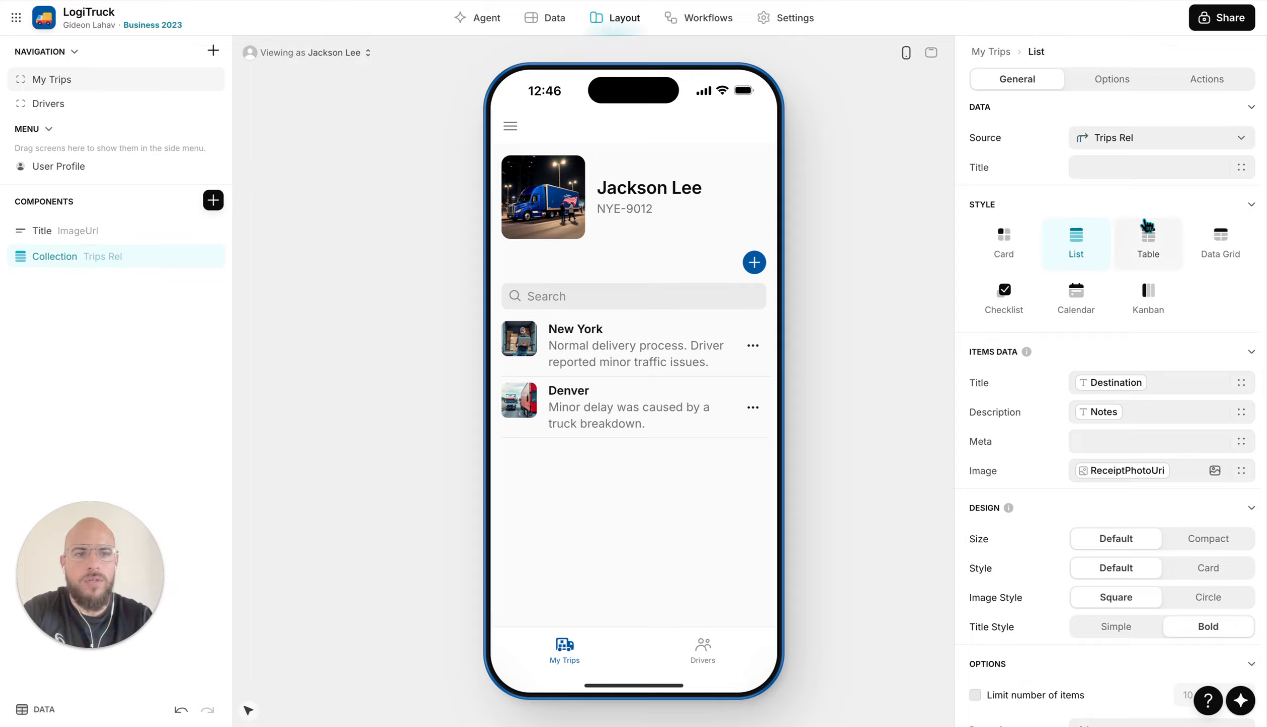
Use the Total Trips column as the collection's title, and copy the title and collection components of My Trips
{"action": "left_click", "coordinate": [1128, 163]}
{"action": "left_click", "coordinate": [1243, 170]}
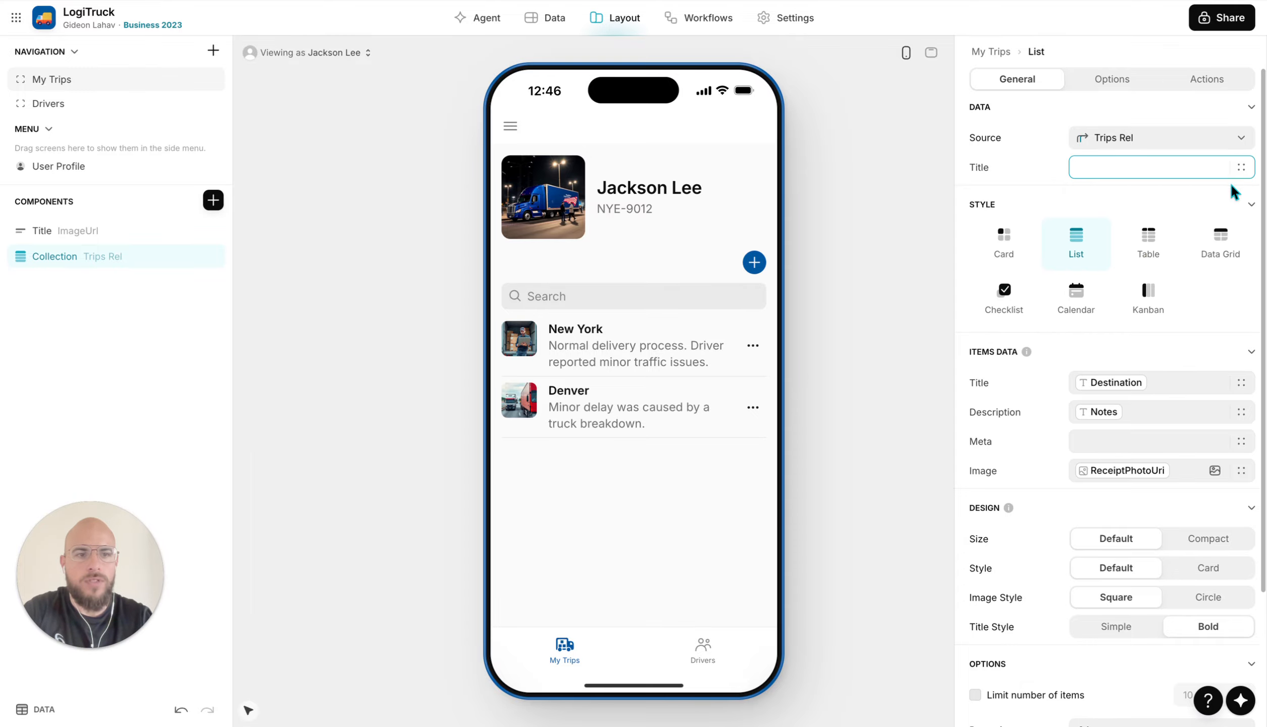
{"action": "left_click", "coordinate": [1242, 169]}
{"action": "scroll", "coordinate": [1179, 350], "scroll_direction": "down", "scroll_amount": 2}
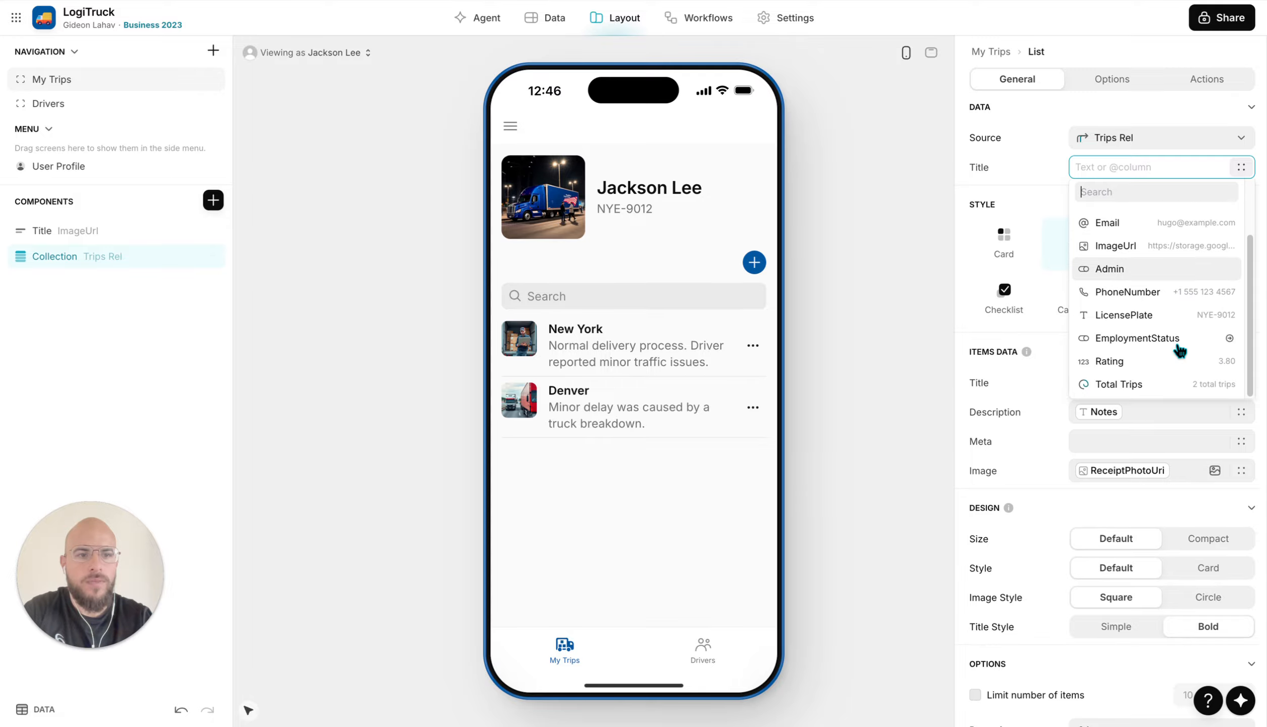
{"action": "left_click", "coordinate": [1154, 388]}
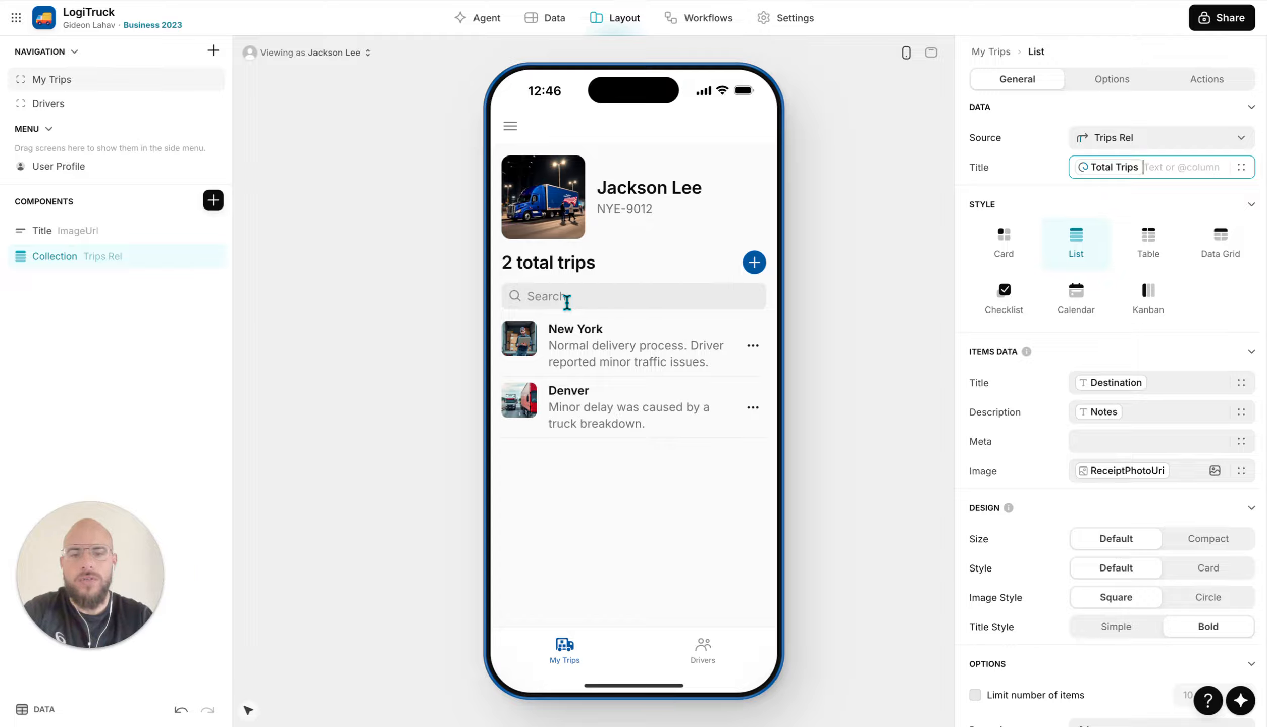
{"action": "right_click", "coordinate": [89, 241]}
{"action": "left_click", "coordinate": [147, 348]}
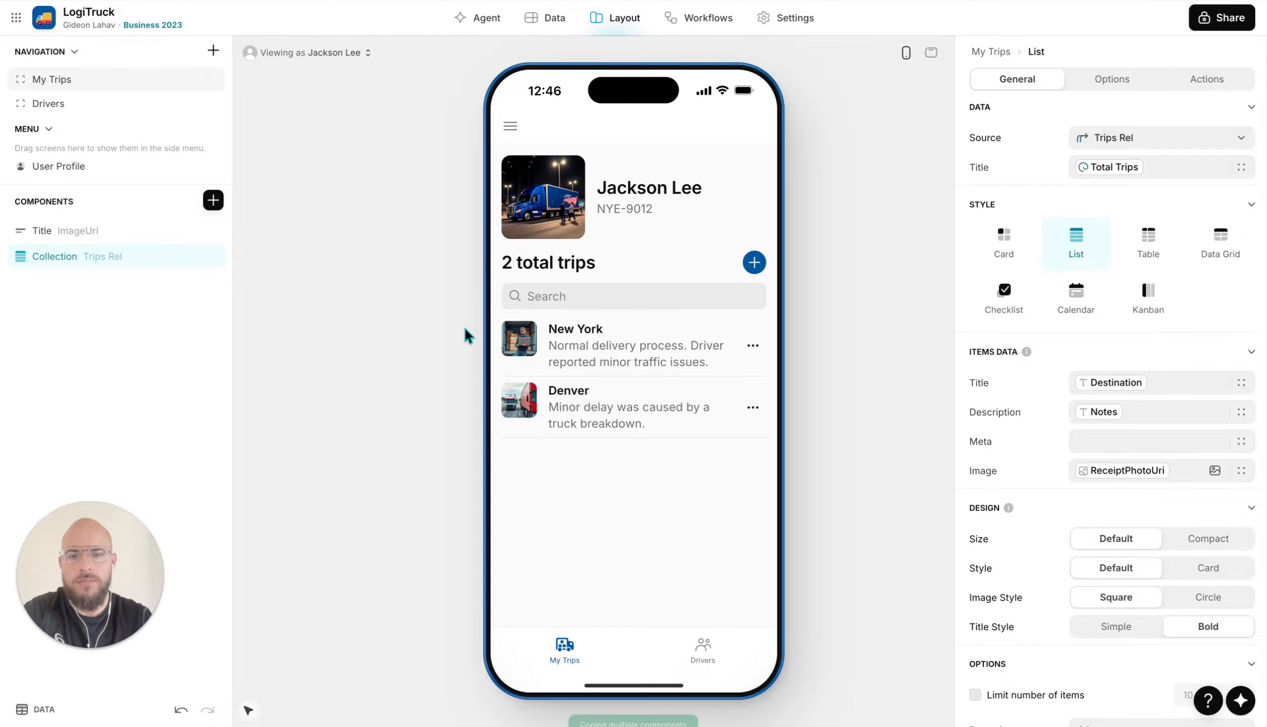
Set the source of the Company Drivers table on the Drivers screen to Users
{"action": "left_click", "coordinate": [712, 664]}
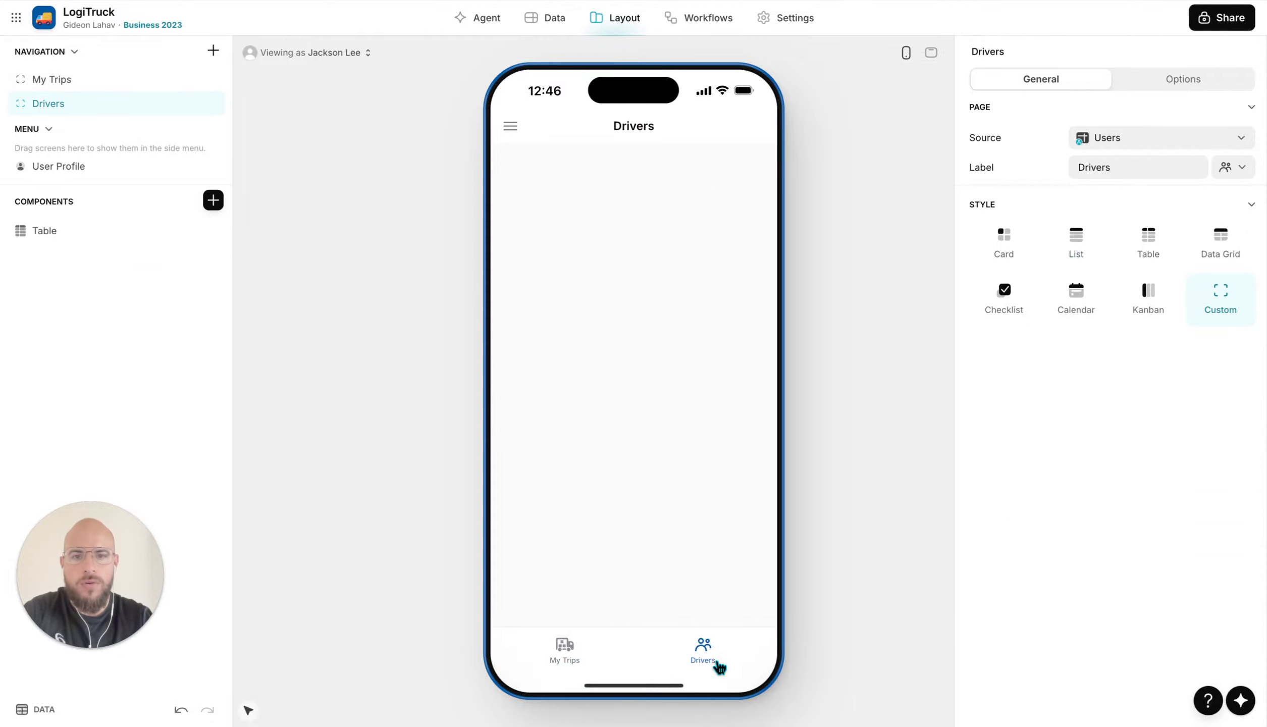
{"action": "left_click", "coordinate": [150, 231]}
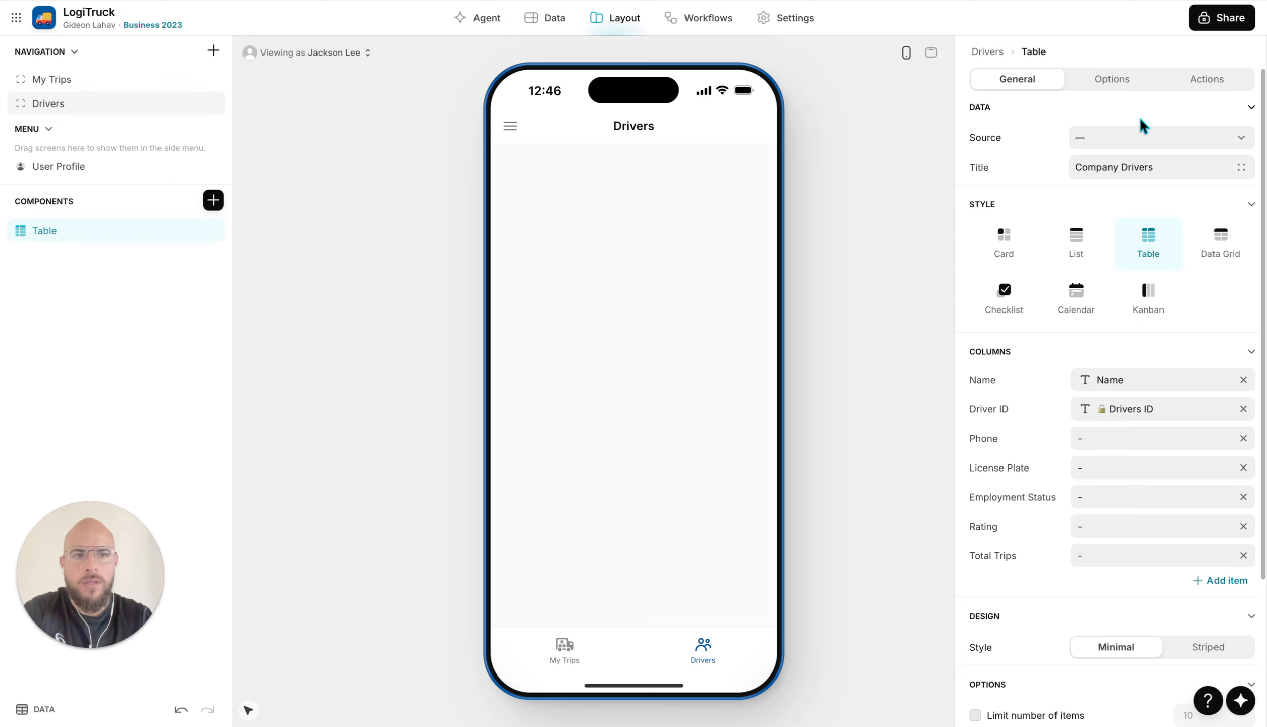
{"action": "left_click", "coordinate": [1145, 137]}
{"action": "left_click", "coordinate": [1141, 191]}
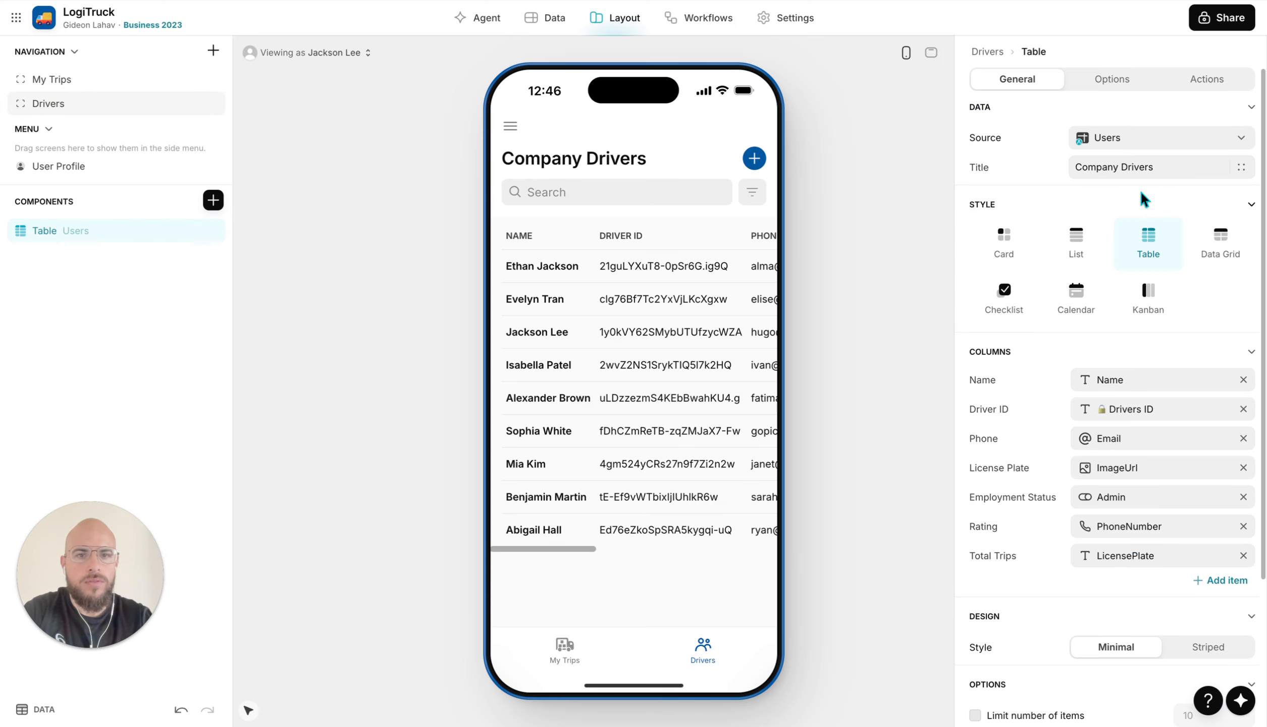
Change the Company Drivers collection to the List style and use Total Trips as each item's description
{"action": "left_click", "coordinate": [1075, 244]}
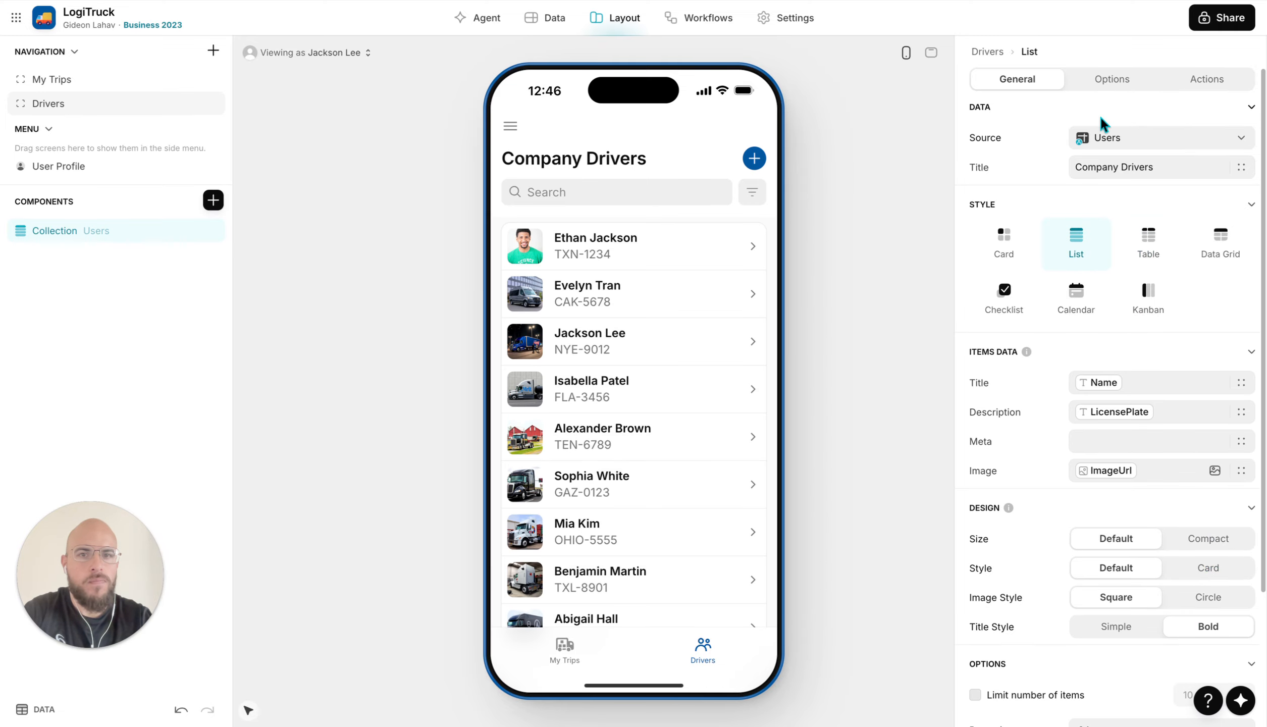
{"action": "left_click", "coordinate": [1142, 412]}
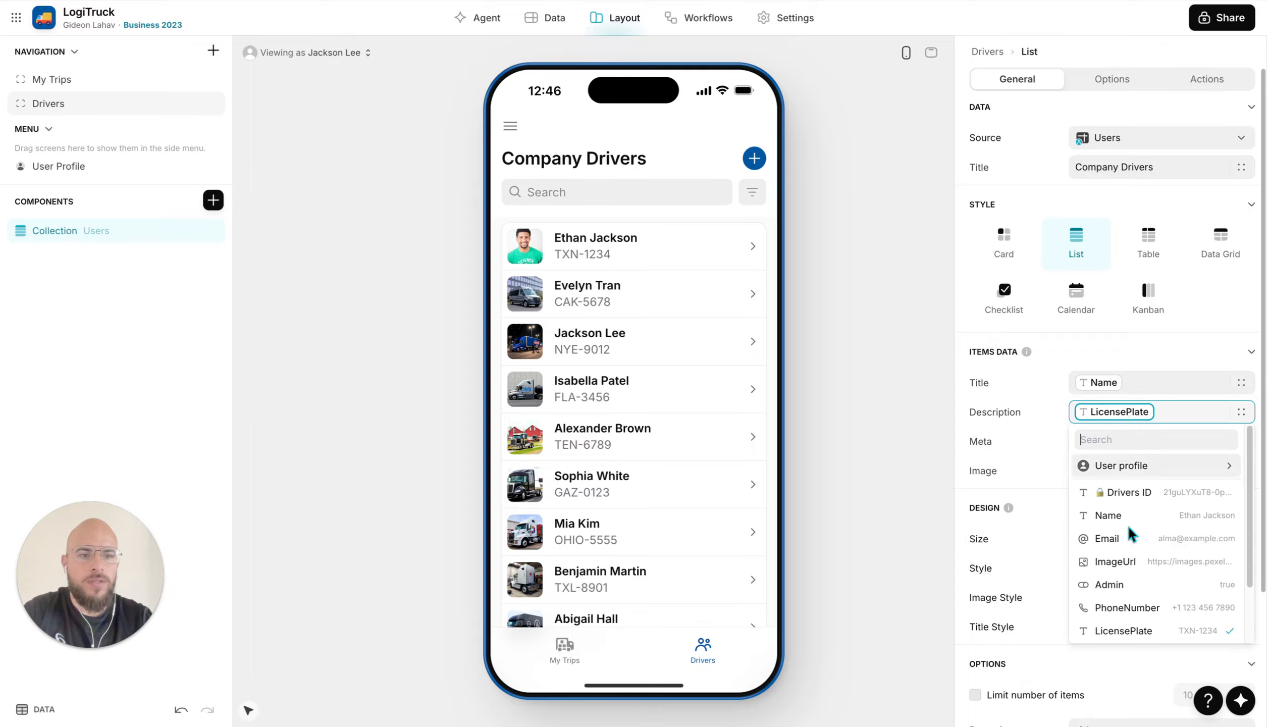
{"action": "scroll", "coordinate": [1135, 545], "scroll_direction": "down", "scroll_amount": 3}
{"action": "left_click", "coordinate": [1147, 626]}
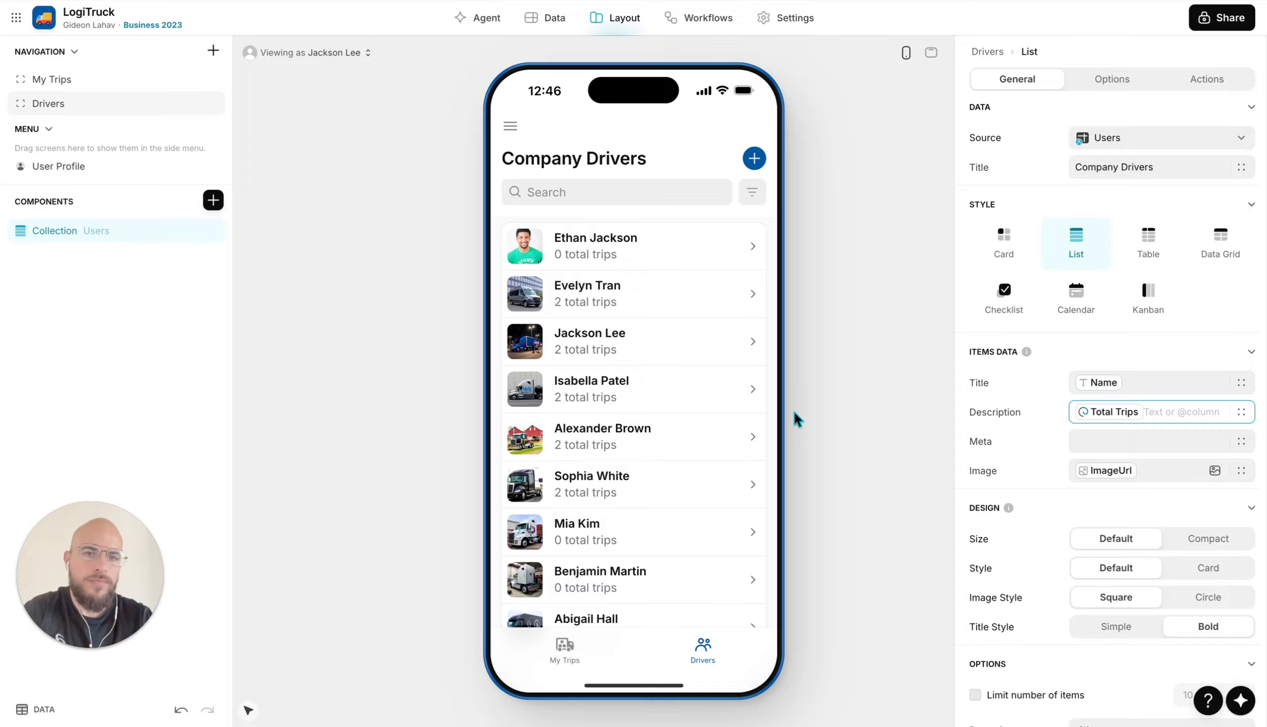
Filter the Company Drivers list to users whose Admin column is not checked
{"action": "left_click", "coordinate": [1116, 86]}
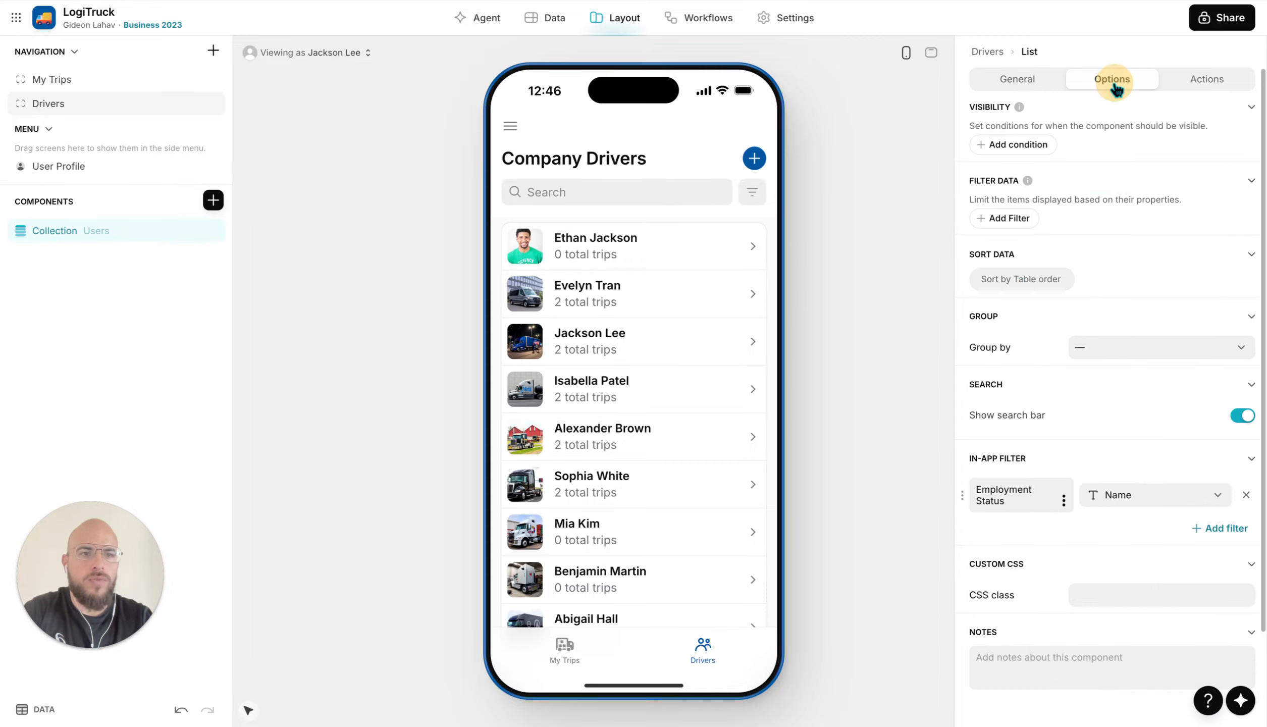
{"action": "left_click", "coordinate": [1016, 217]}
{"action": "left_click", "coordinate": [1019, 216]}
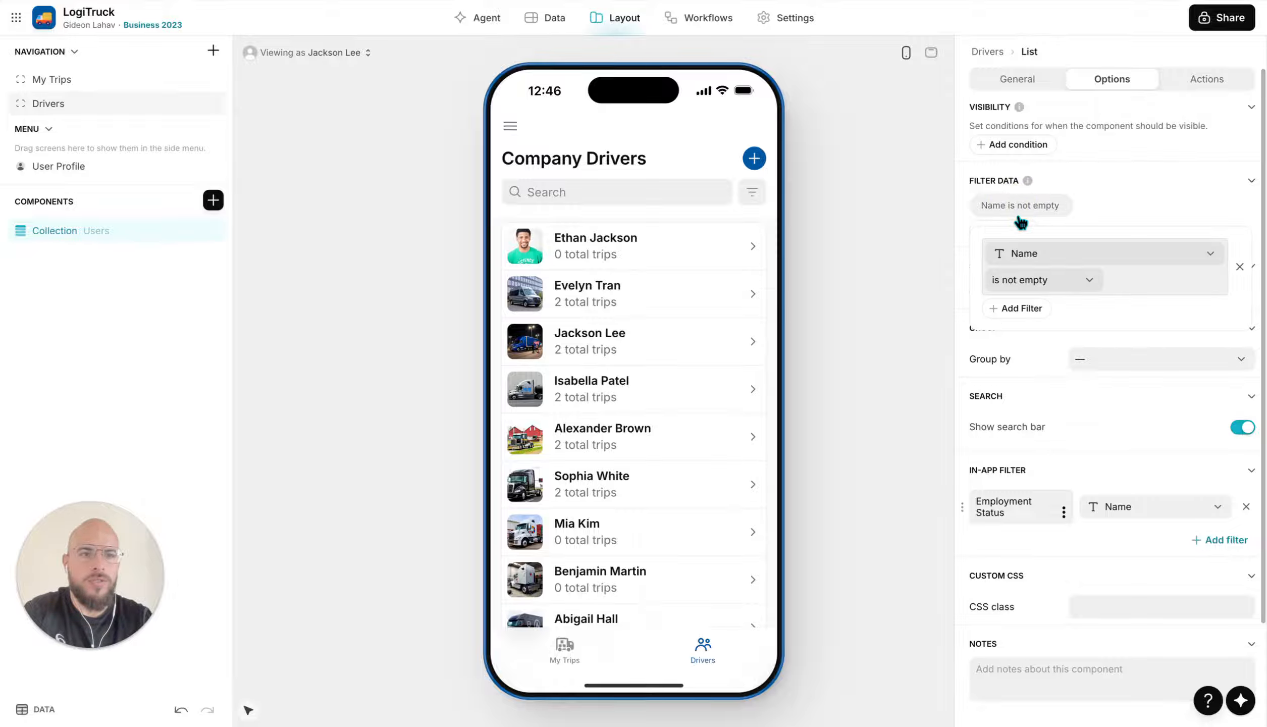
{"action": "left_click", "coordinate": [1032, 255]}
{"action": "left_click", "coordinate": [1057, 376]}
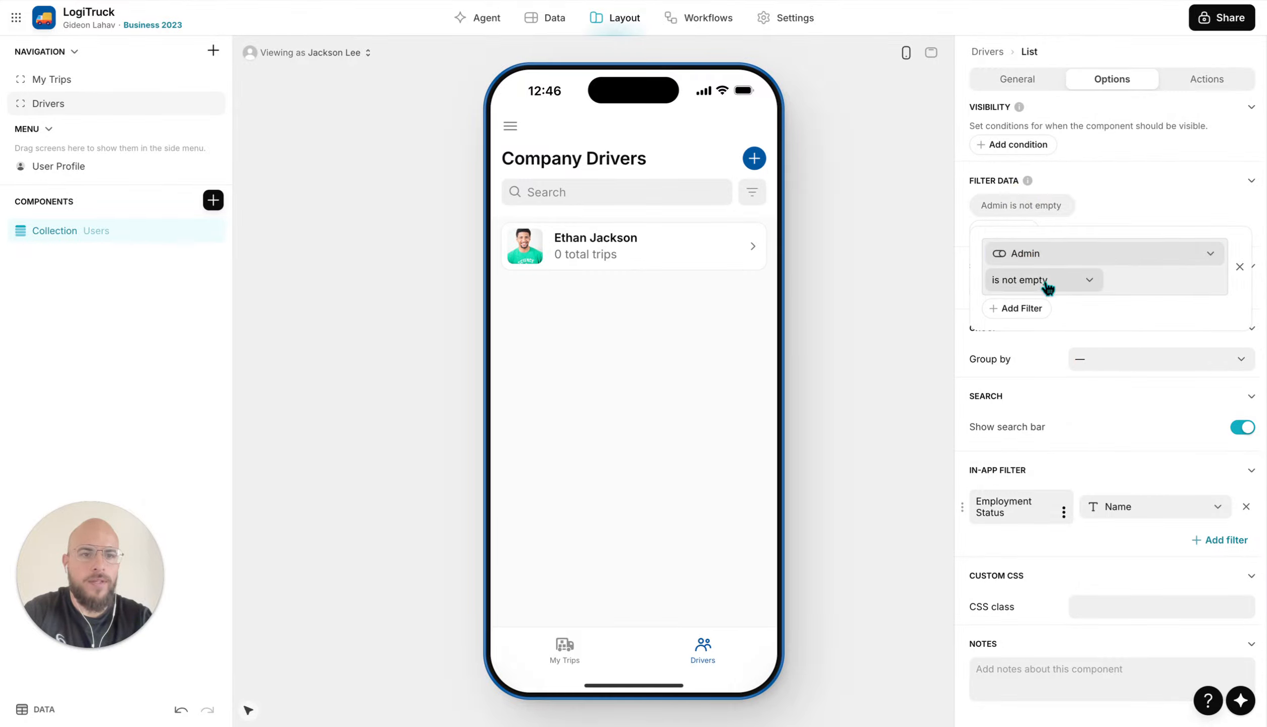
{"action": "left_click", "coordinate": [1043, 282]}
{"action": "left_click", "coordinate": [1024, 423]}
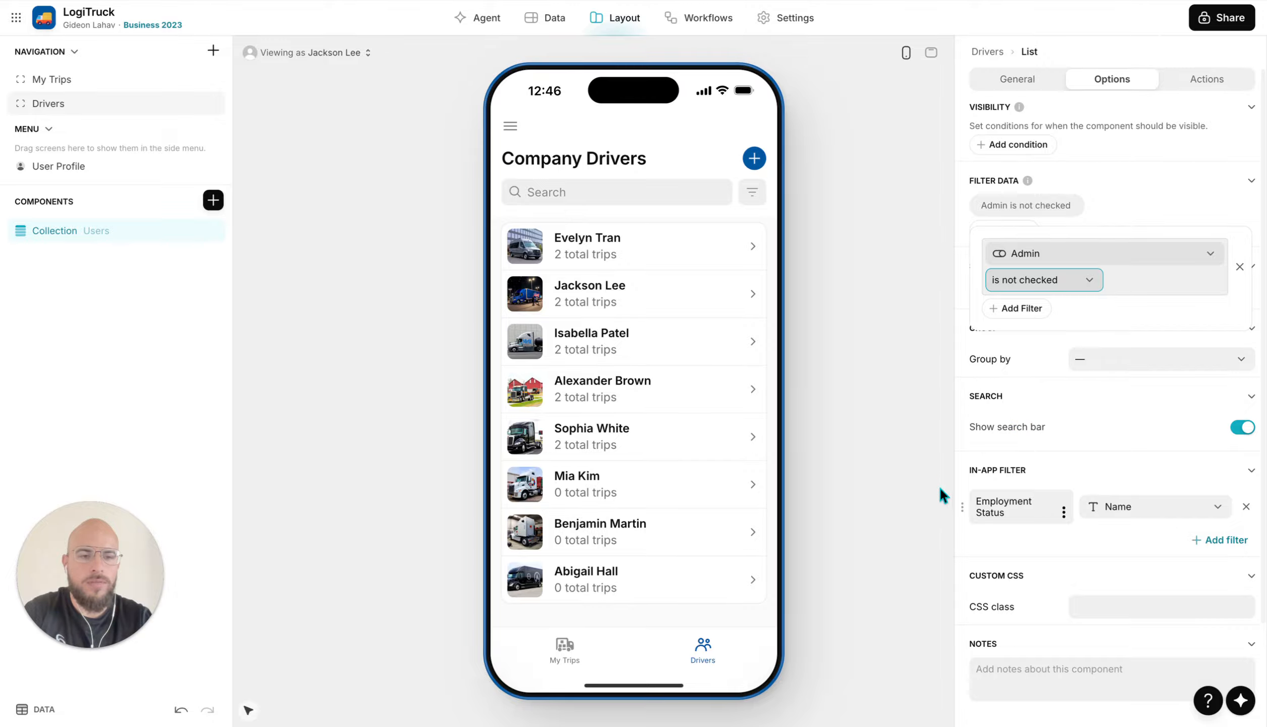
{"action": "left_click", "coordinate": [835, 310]}
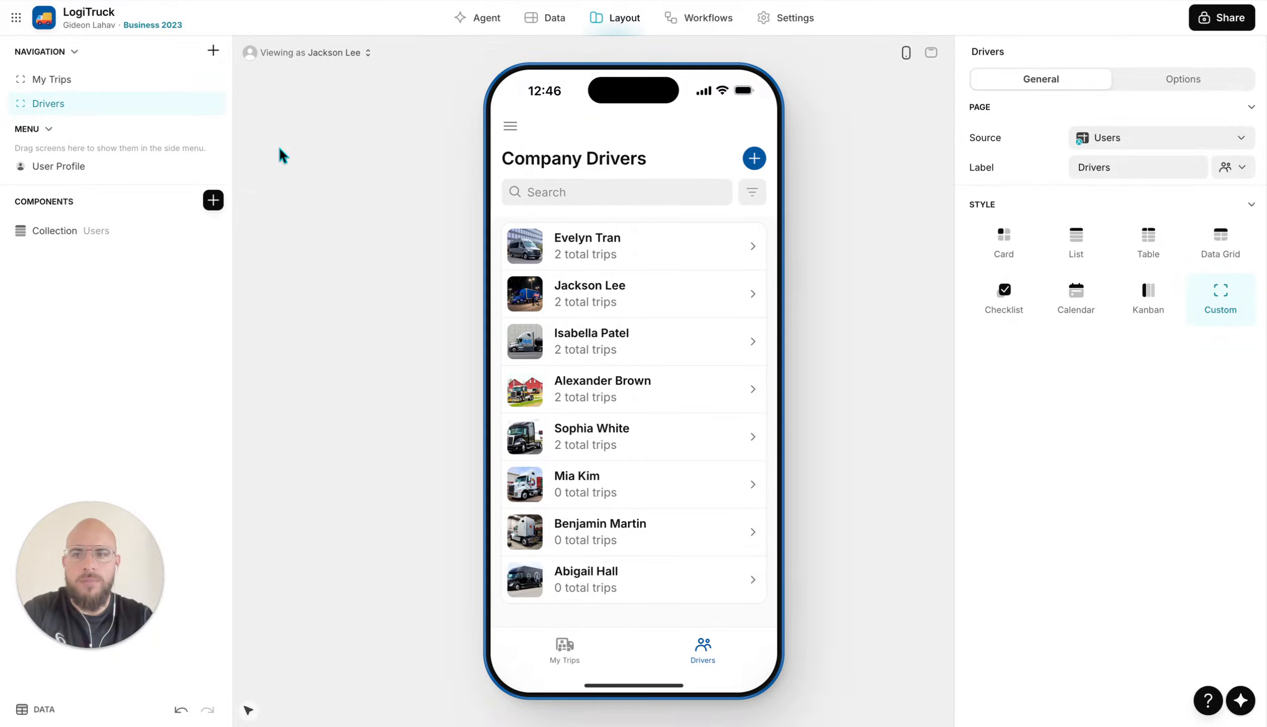
Add a visibility condition to the Drivers screen that shows the tab when the user profile's Admin is checked
{"action": "left_click", "coordinate": [1171, 78]}
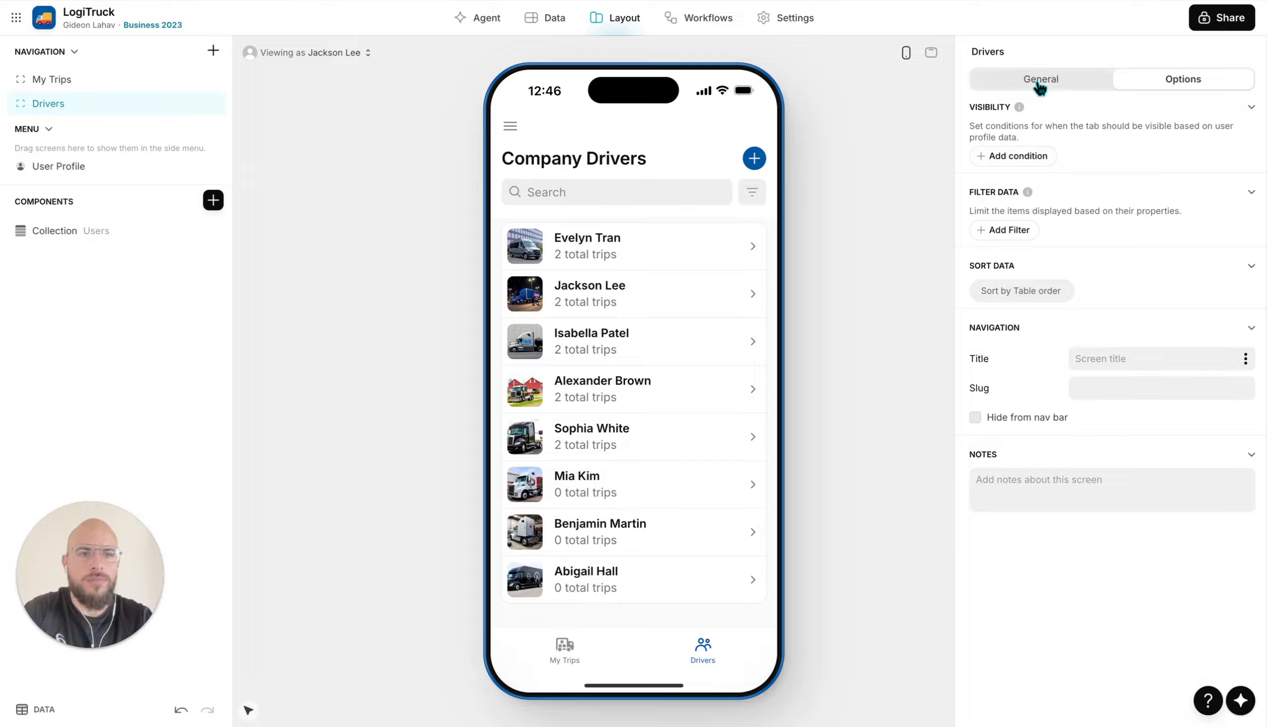
{"action": "left_click", "coordinate": [1030, 157]}
{"action": "left_click", "coordinate": [1030, 131]}
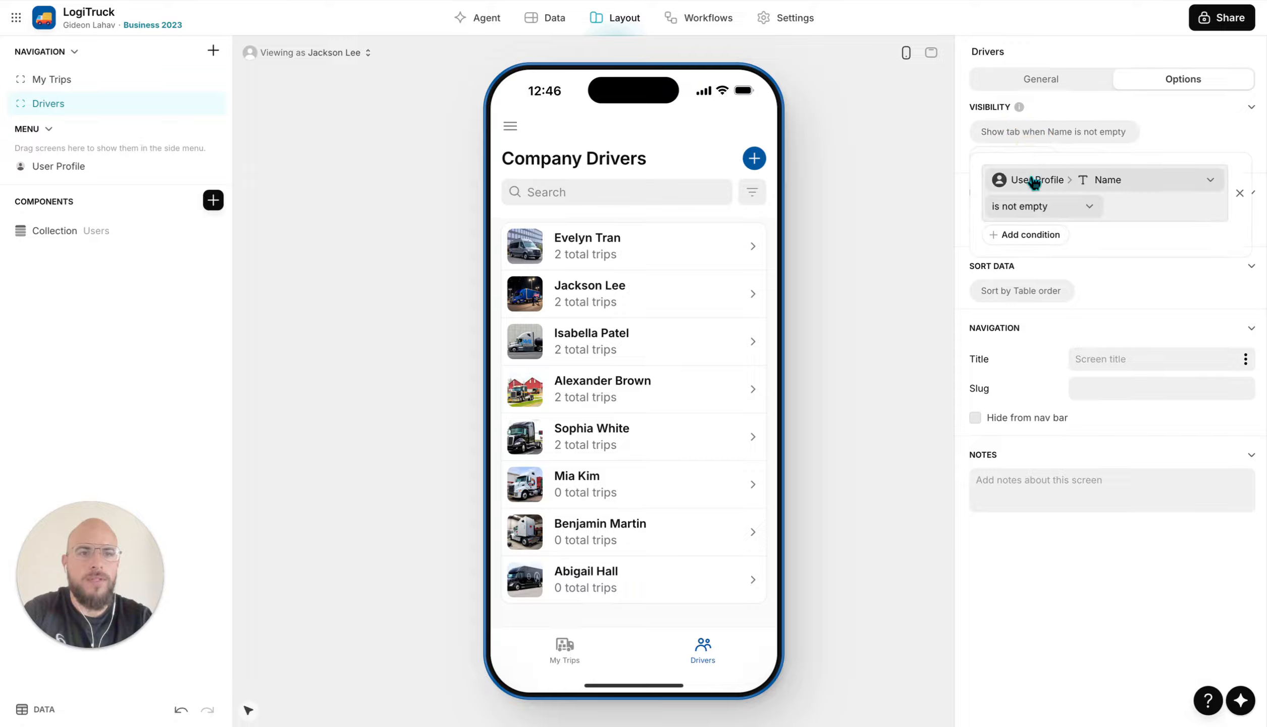
{"action": "left_click", "coordinate": [1033, 182]}
{"action": "mouse_move", "coordinate": [1063, 246]}
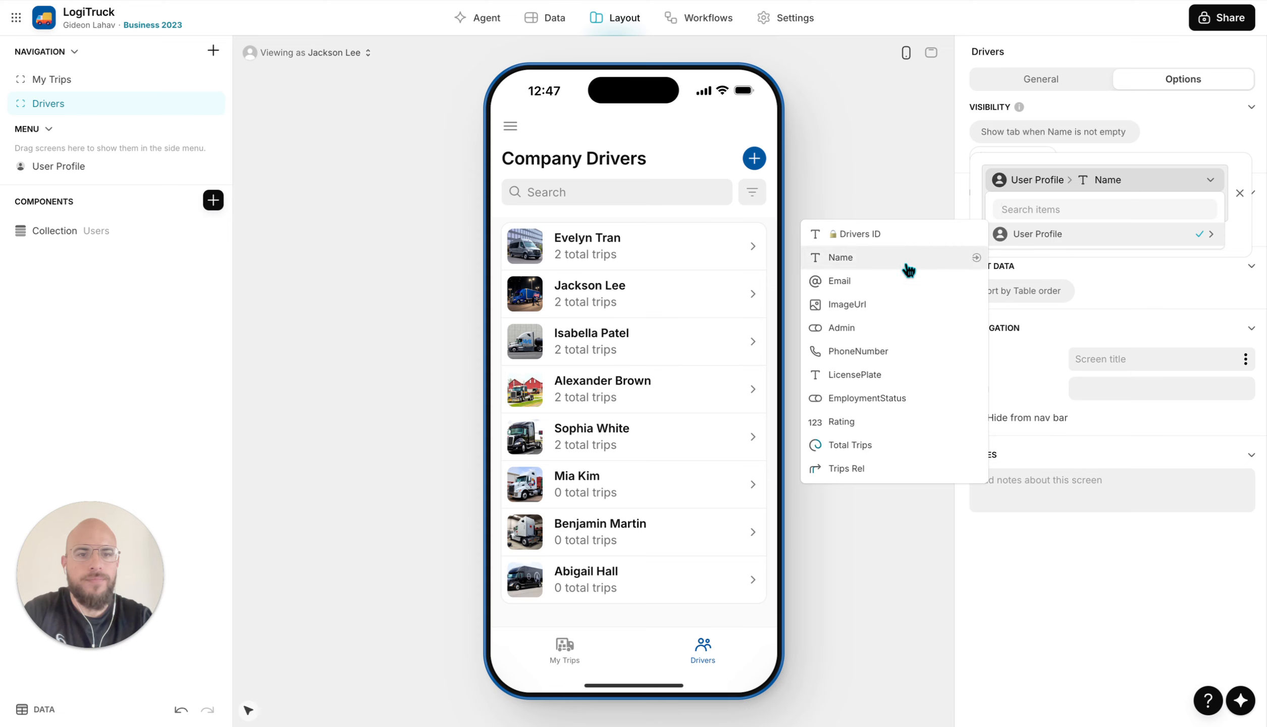
{"action": "left_click", "coordinate": [906, 332]}
{"action": "left_click", "coordinate": [1053, 205]}
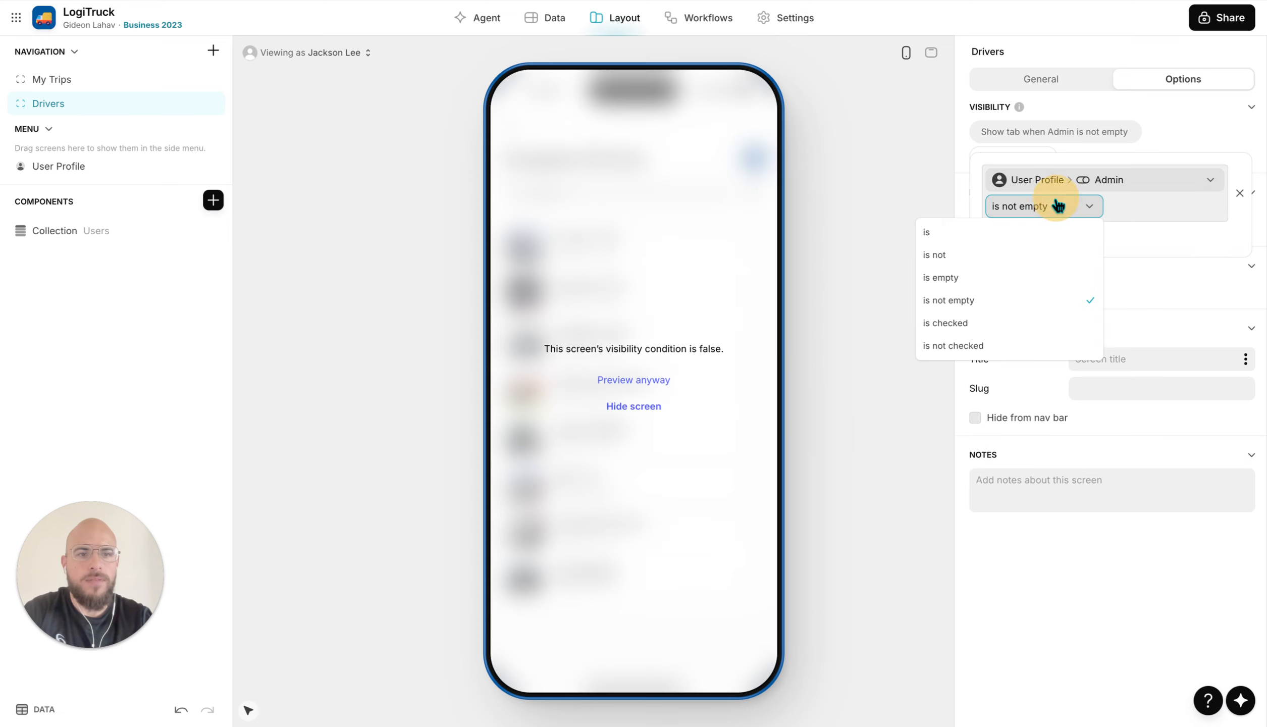
{"action": "left_click", "coordinate": [1006, 327]}
{"action": "left_click", "coordinate": [1045, 565]}
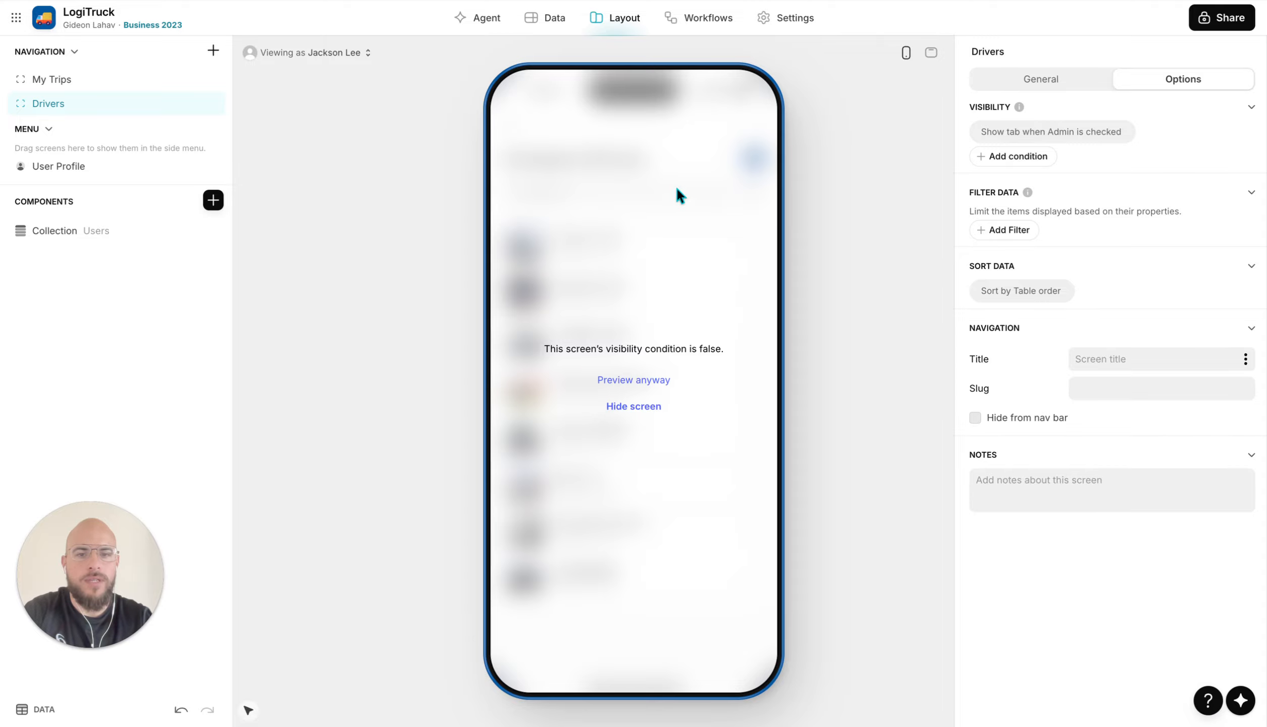
Hide the Drivers screen in the preview and view the app as the admin user to check the available tabs
{"action": "left_click", "coordinate": [654, 410]}
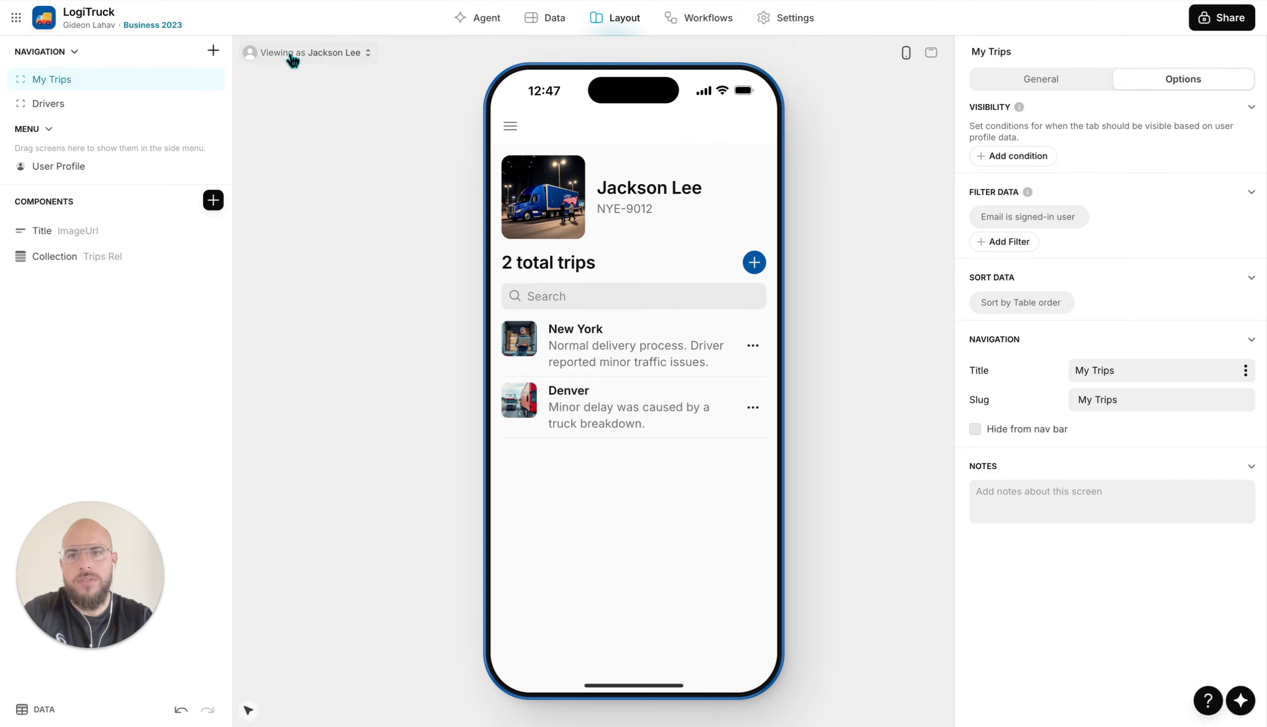
{"action": "left_click", "coordinate": [354, 54]}
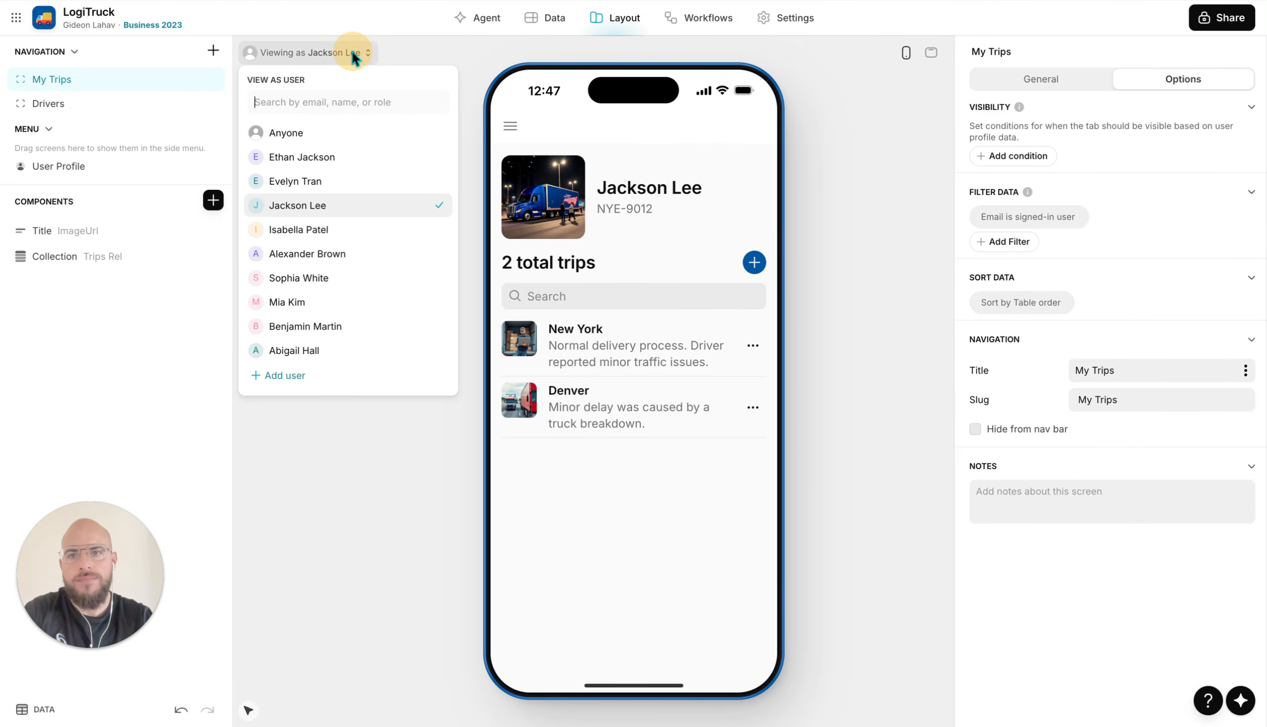
{"action": "left_click", "coordinate": [352, 170]}
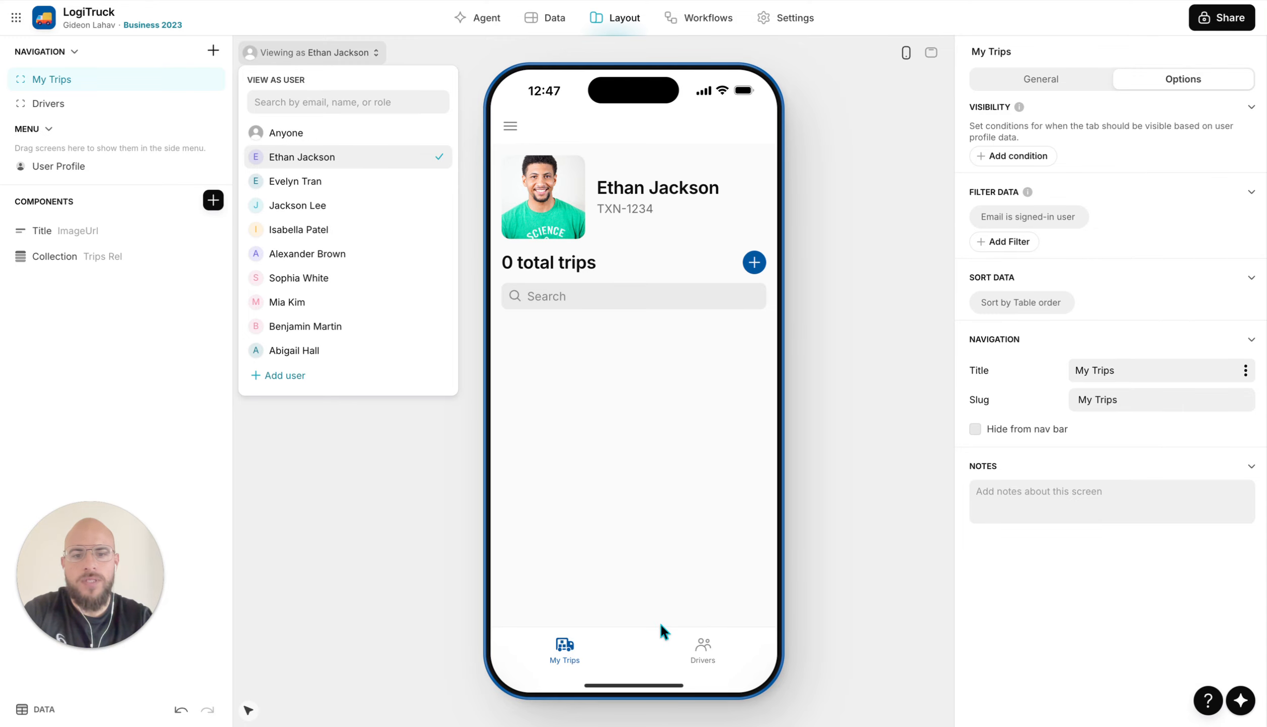
{"action": "left_click", "coordinate": [615, 602]}
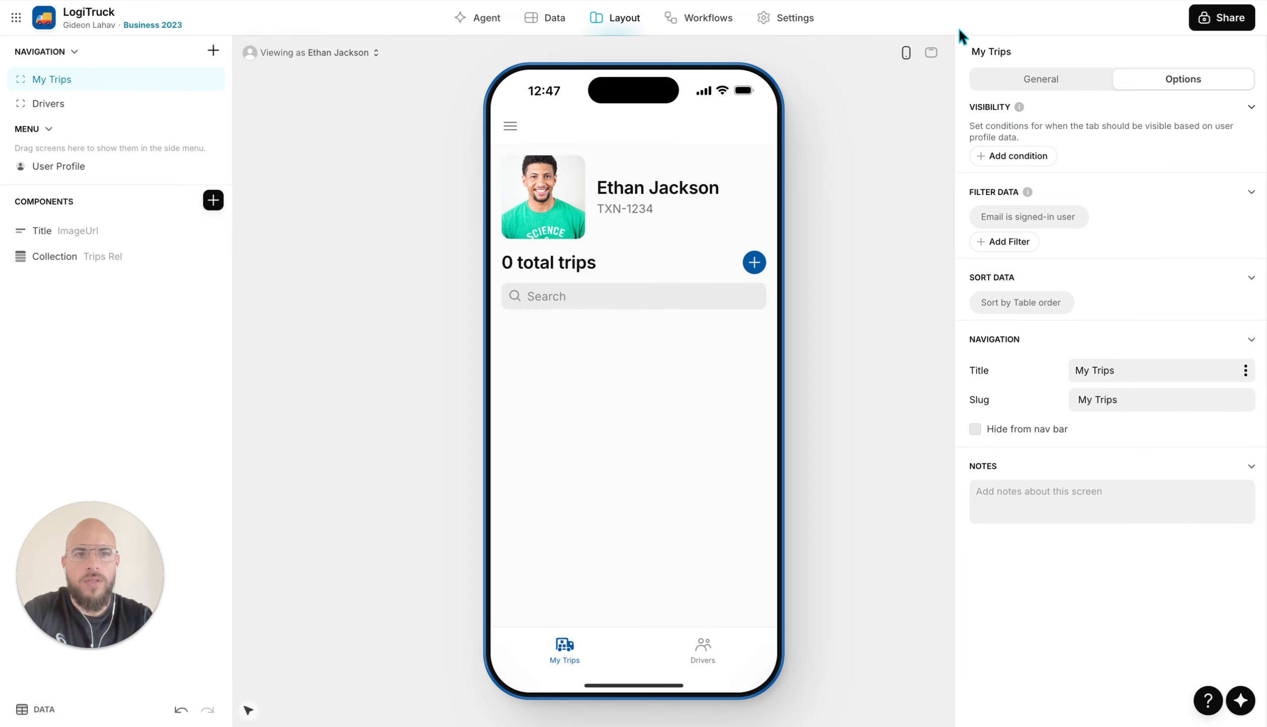
Add a visibility condition to the My Trips screen that shows the tab when the user profile's Admin is not checked
{"action": "left_click", "coordinate": [1015, 156]}
{"action": "left_click", "coordinate": [1018, 139]}
{"action": "left_click", "coordinate": [1024, 178]}
{"action": "mouse_move", "coordinate": [1047, 245]}
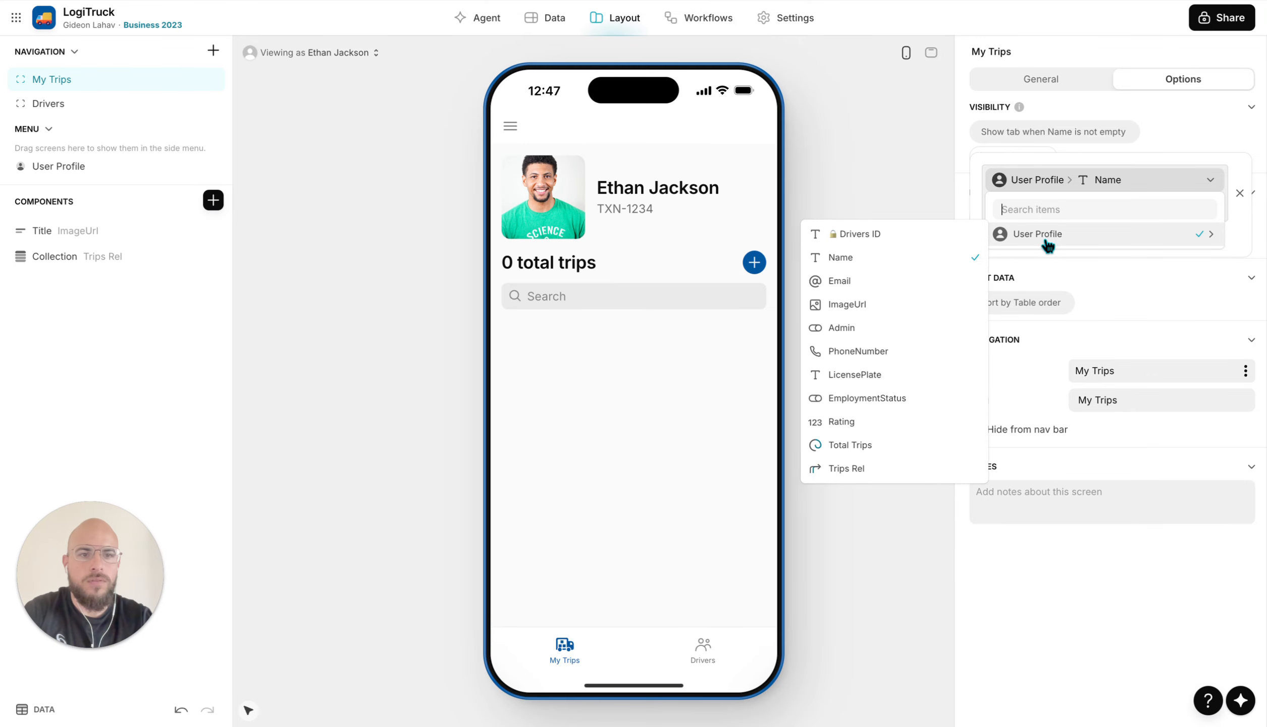
{"action": "left_click", "coordinate": [933, 329]}
{"action": "left_click", "coordinate": [1054, 206]}
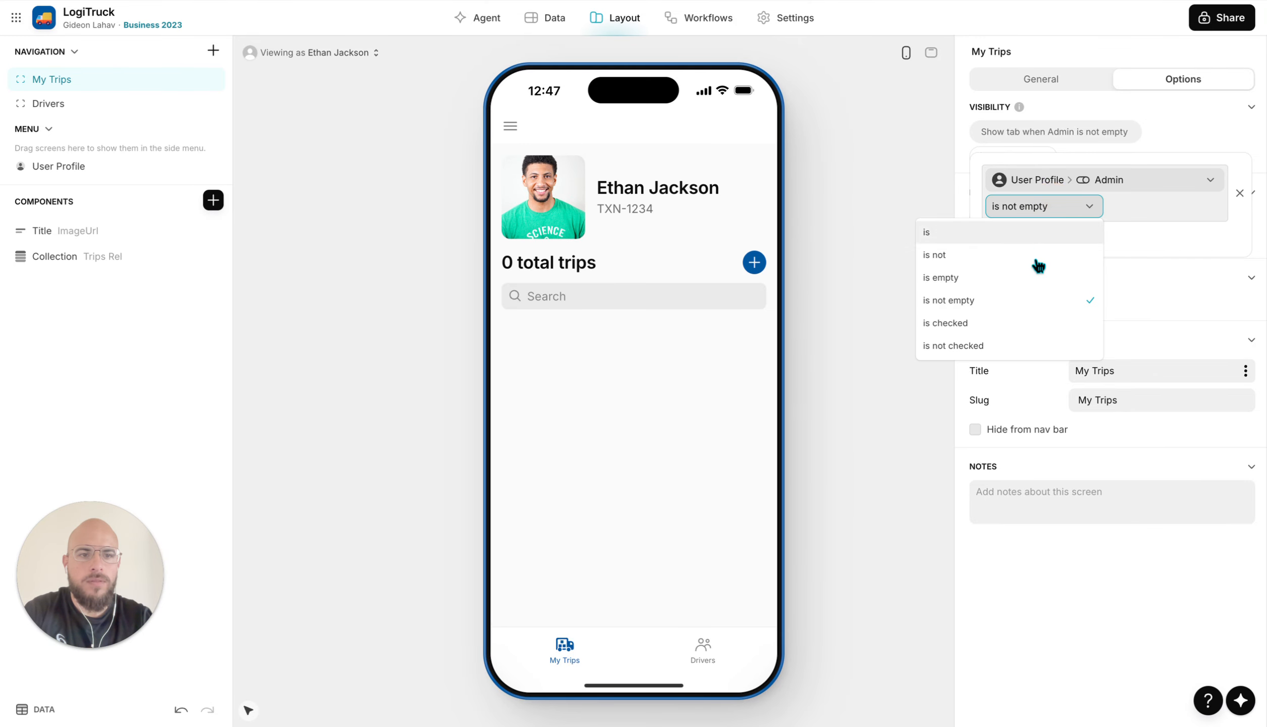
{"action": "left_click", "coordinate": [1007, 345]}
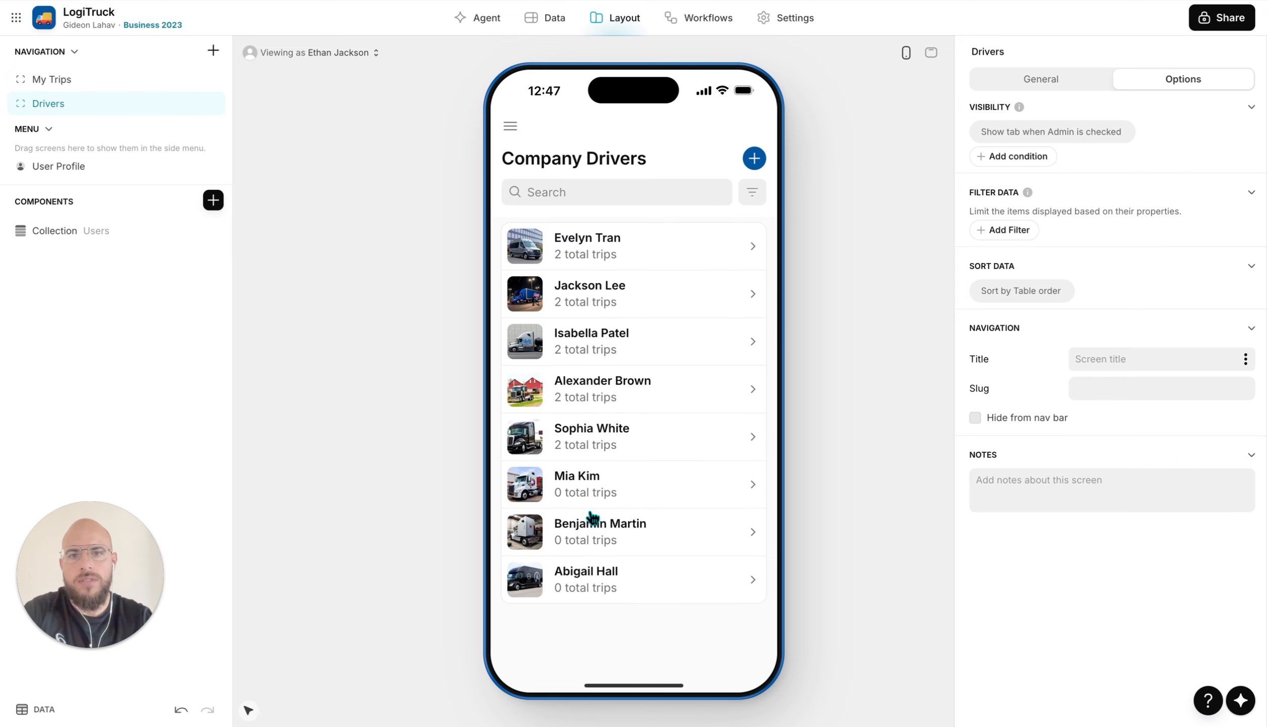
Preview the app as the first non-admin driver and hide the Drivers screen to check the tab visibility
{"action": "left_click", "coordinate": [339, 52]}
{"action": "left_click", "coordinate": [339, 183]}
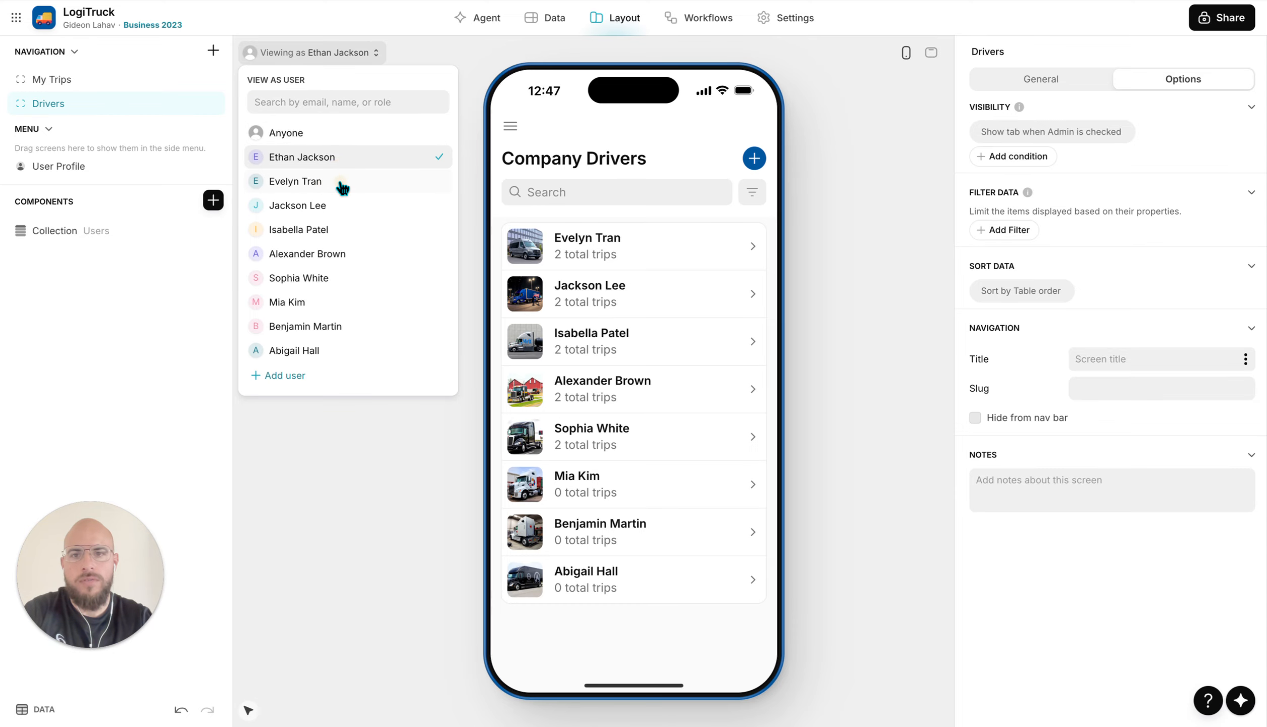
{"action": "left_click", "coordinate": [659, 406]}
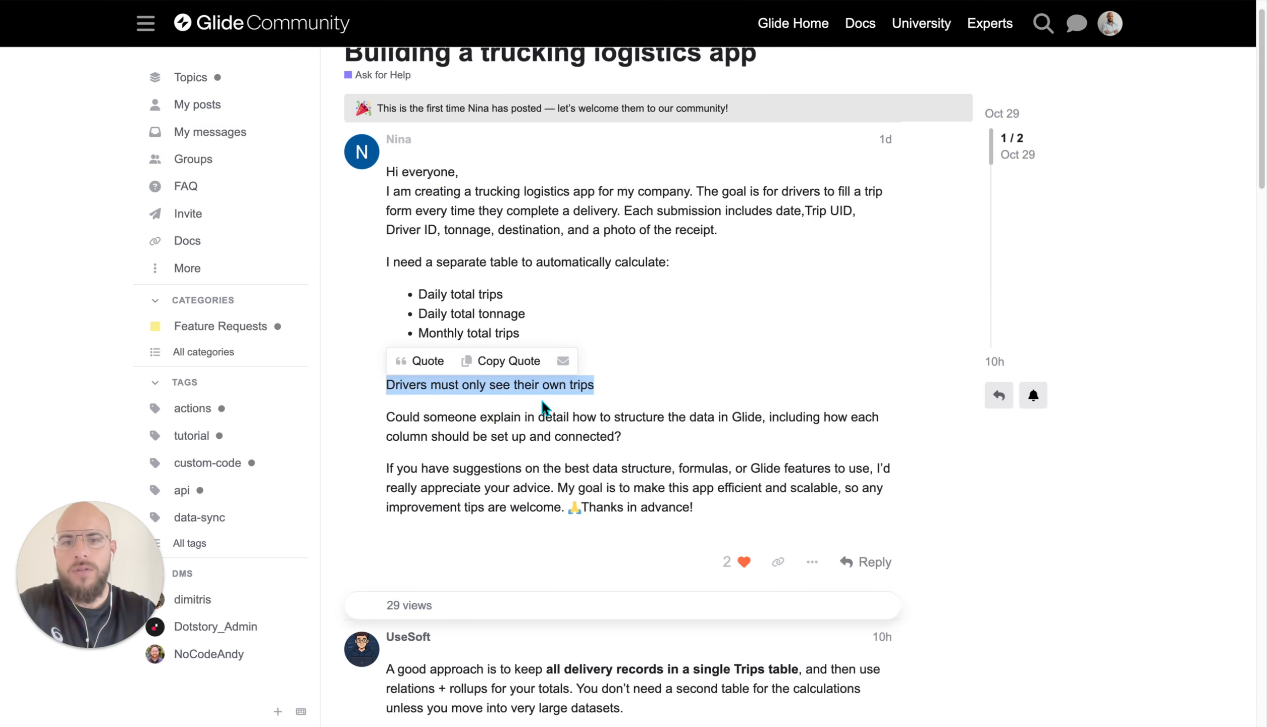
Review the Glide Community post's requirements on drivers seeing their own trips and on daily and monthly trip and tonnage totals
{"action": "triple_click", "coordinate": [554, 387]}
{"action": "left_click", "coordinate": [469, 290]}
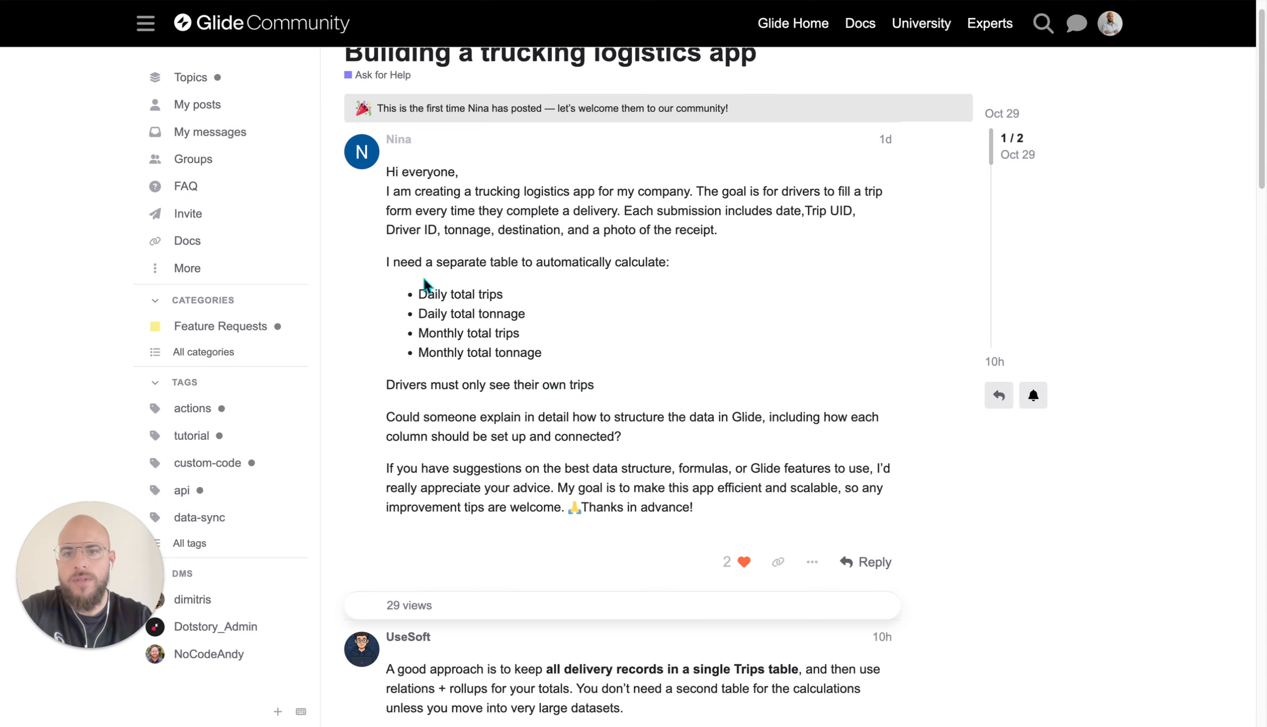
{"action": "left_click_drag", "start_coordinate": [421, 291], "coordinate": [576, 360]}
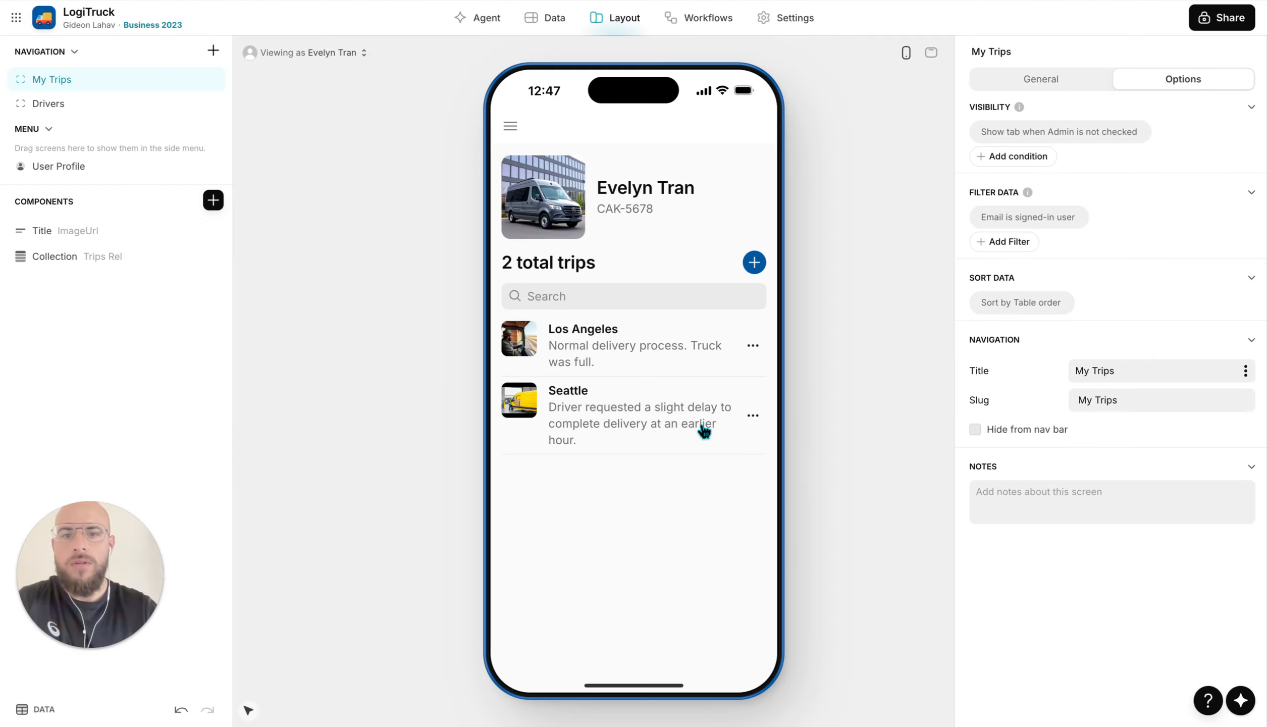
In the My Trips add form, replace the Driver's Email entry with the App user's email special value
{"action": "left_click", "coordinate": [755, 263]}
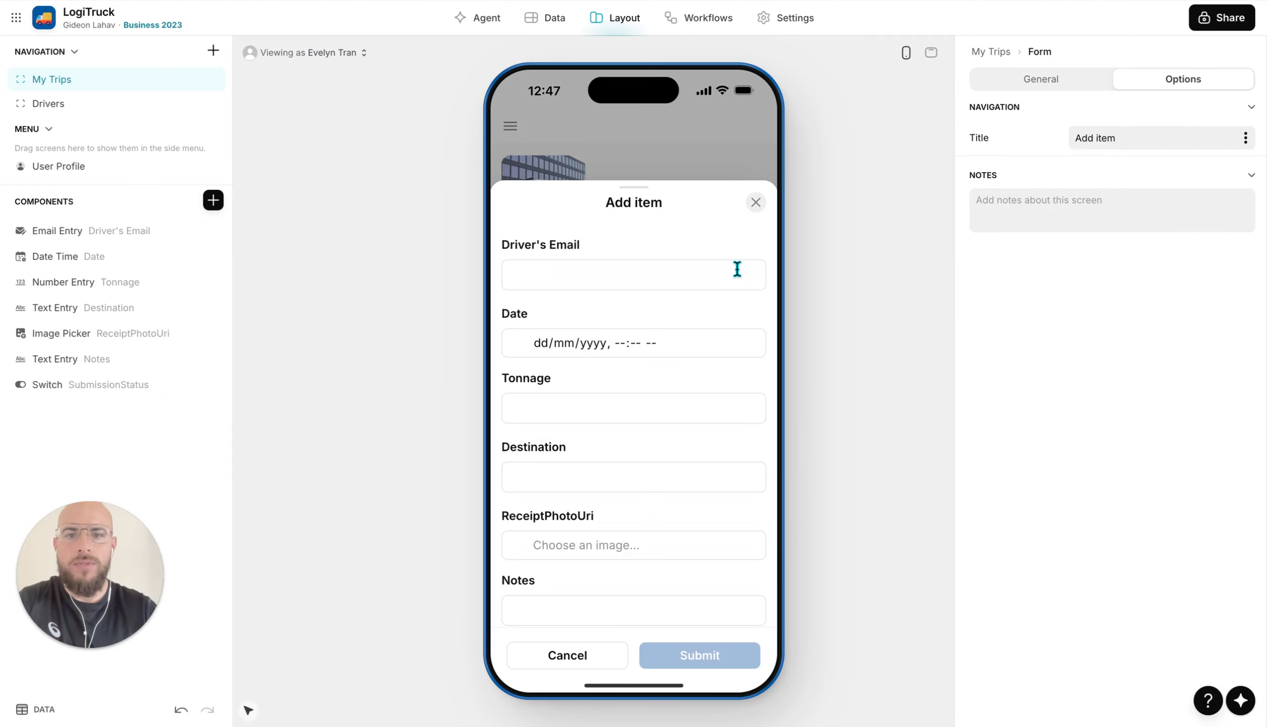
{"action": "left_click", "coordinate": [214, 232]}
{"action": "left_click", "coordinate": [213, 200]}
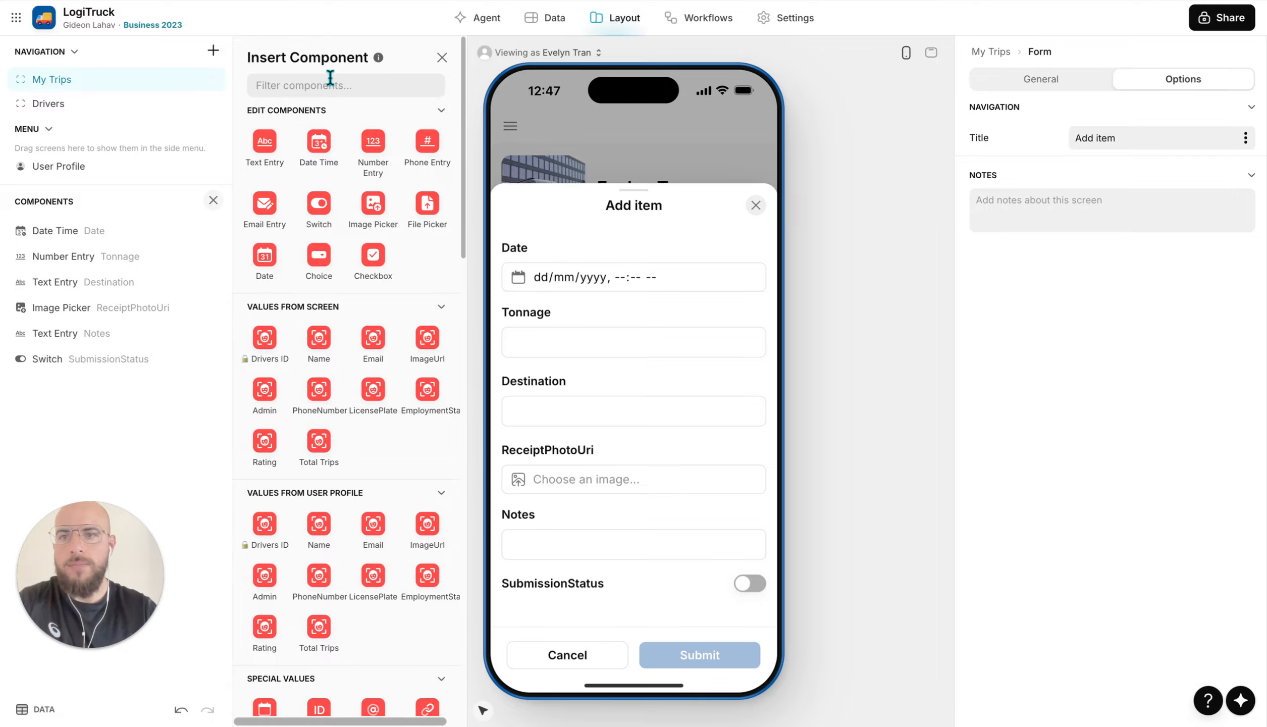
{"action": "type", "text": "ema"}
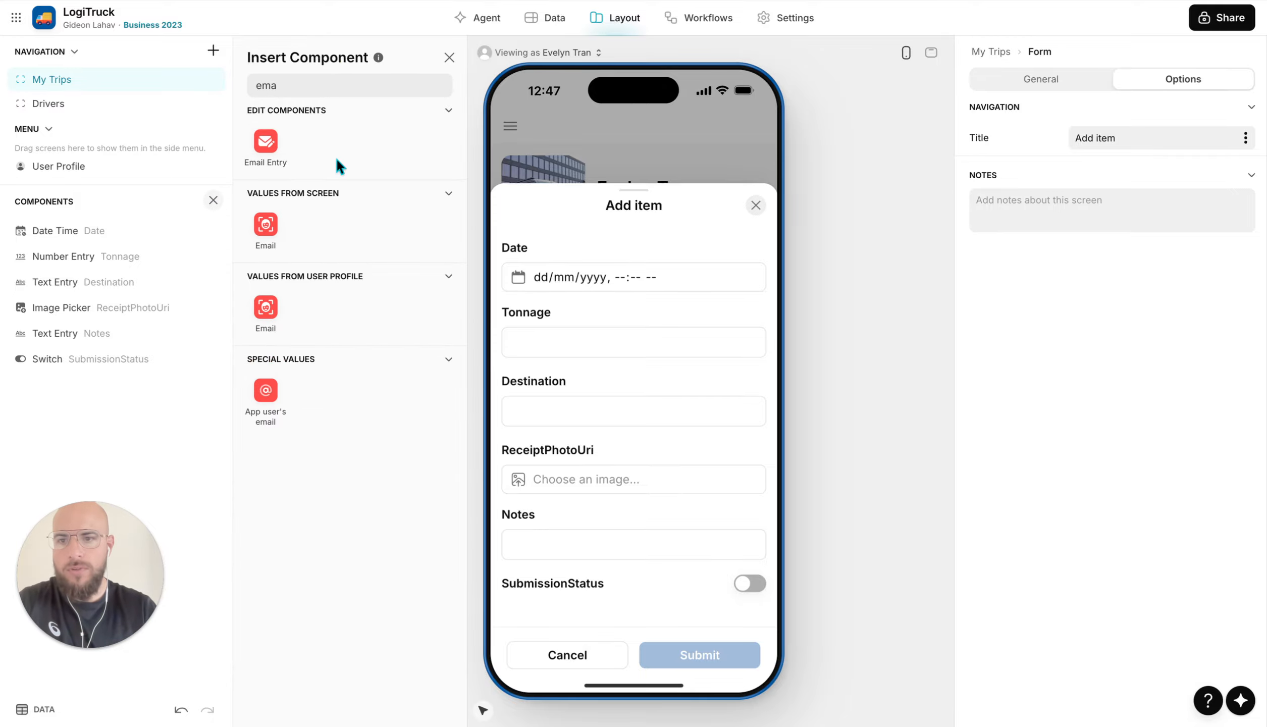
{"action": "left_click", "coordinate": [267, 401]}
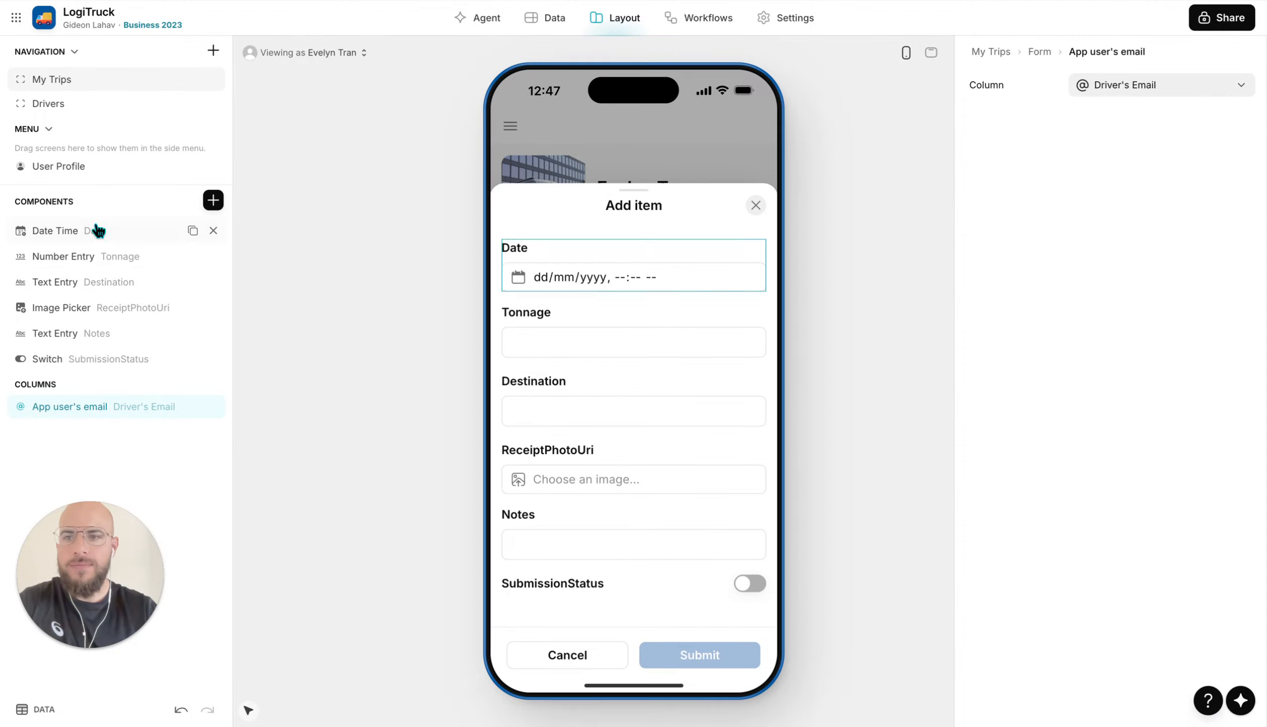
Set the default value of the form's Date field to Now
{"action": "left_click", "coordinate": [94, 231]}
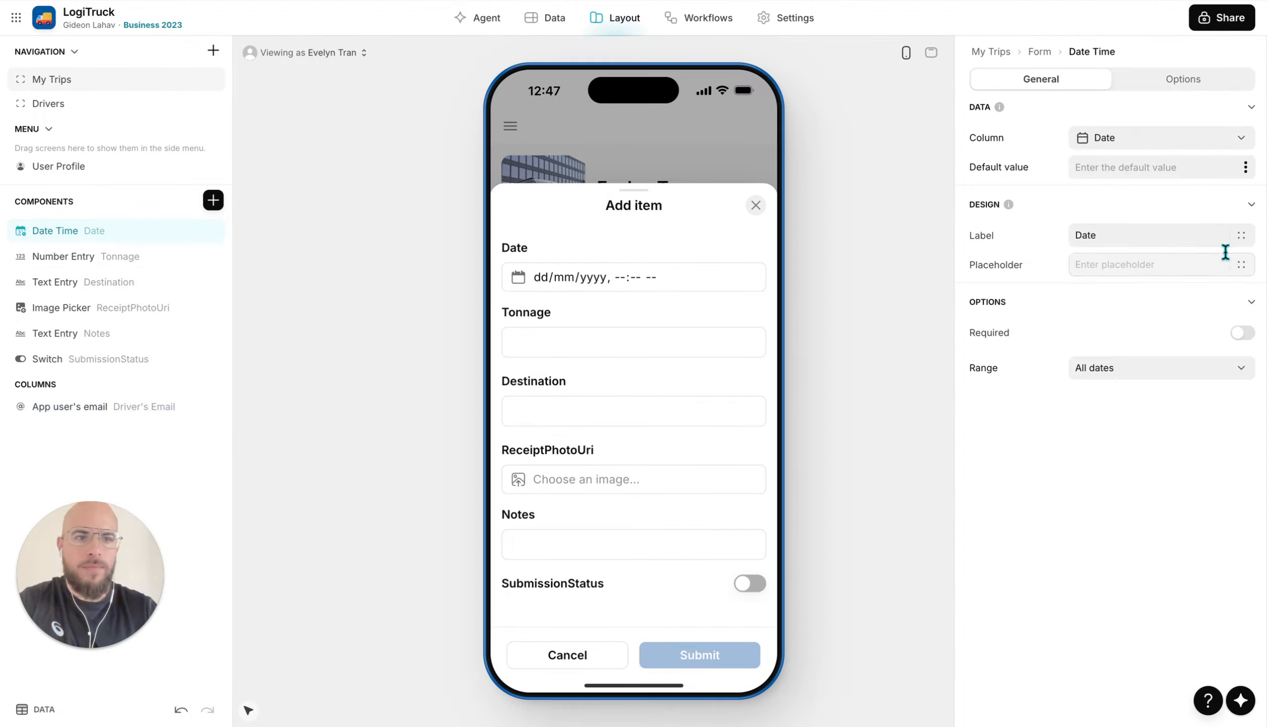
{"action": "left_click", "coordinate": [1245, 167]}
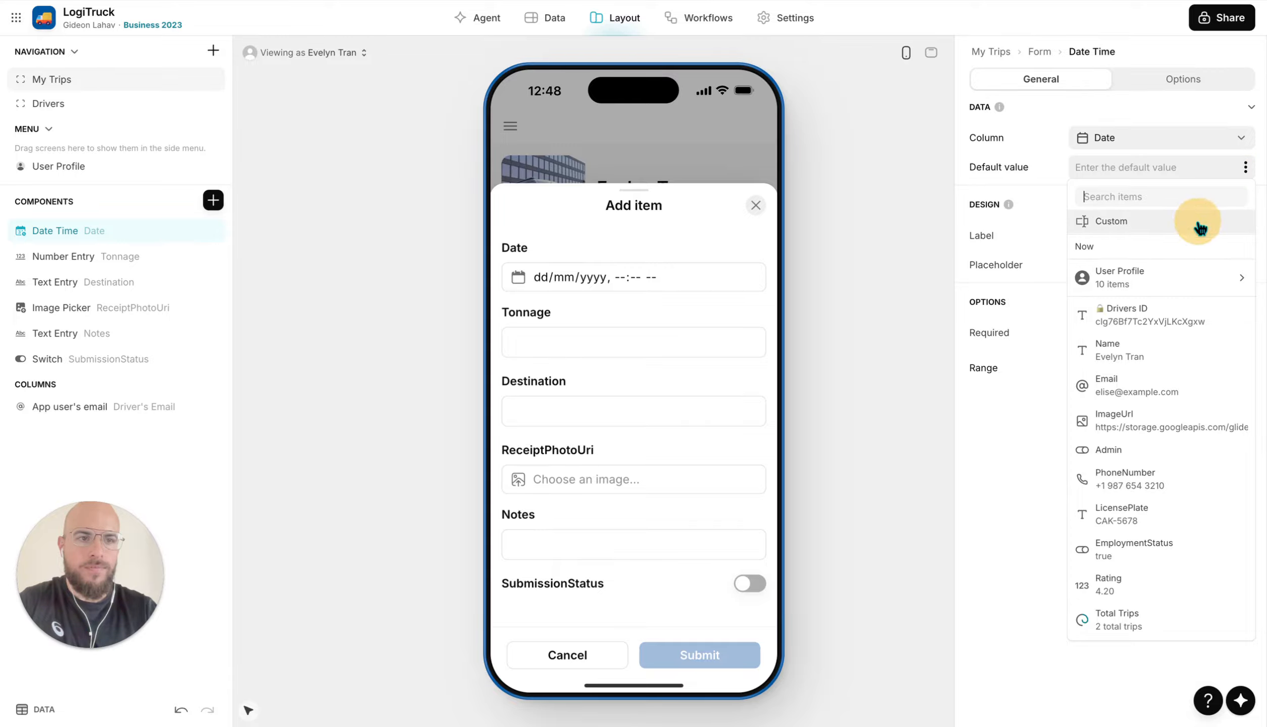
{"action": "left_click", "coordinate": [1194, 249]}
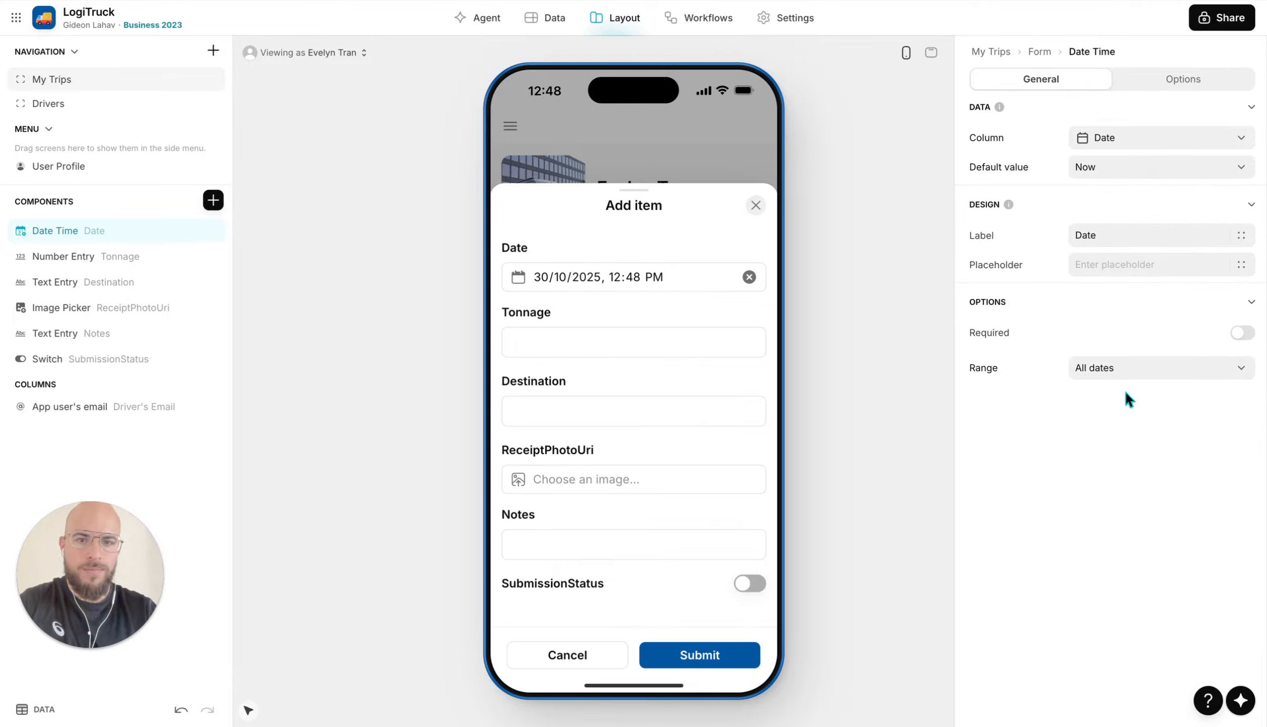
Give the form's Tonnage number entry the placeholder "#" and turn on Required and Autofocus
{"action": "left_click", "coordinate": [64, 260]}
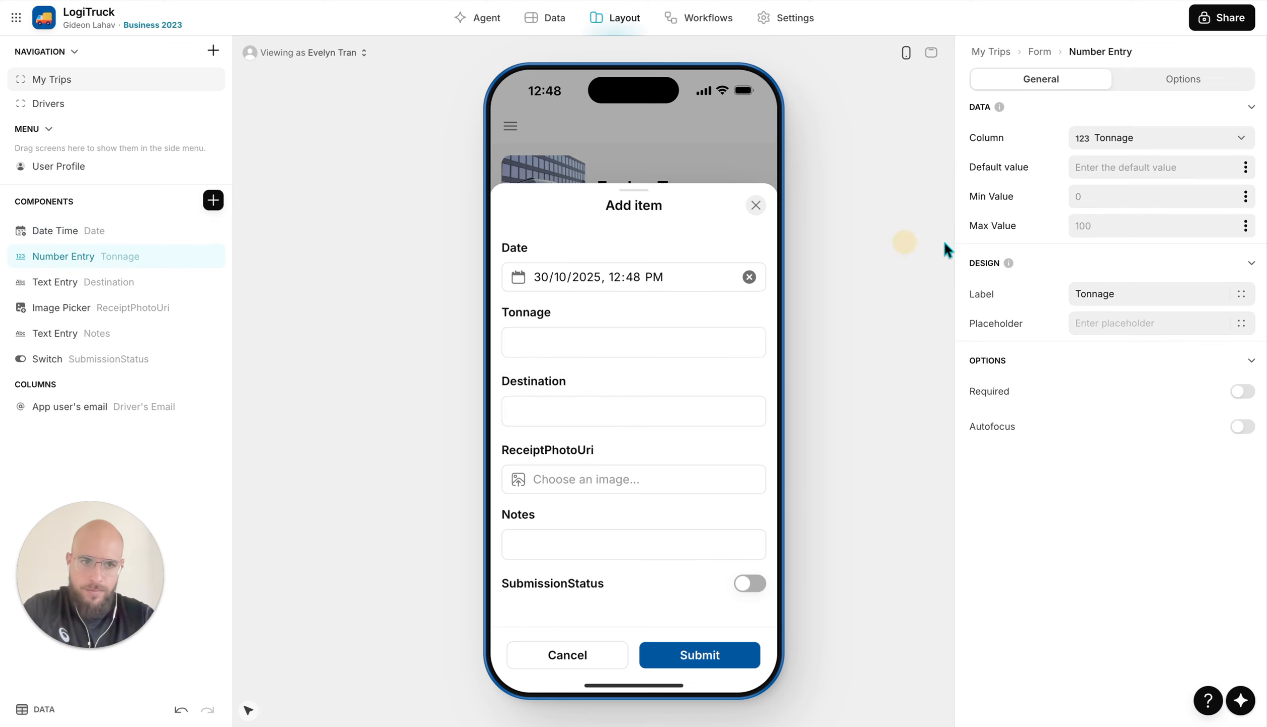
{"action": "left_click", "coordinate": [1140, 323]}
{"action": "type", "text": "#"}
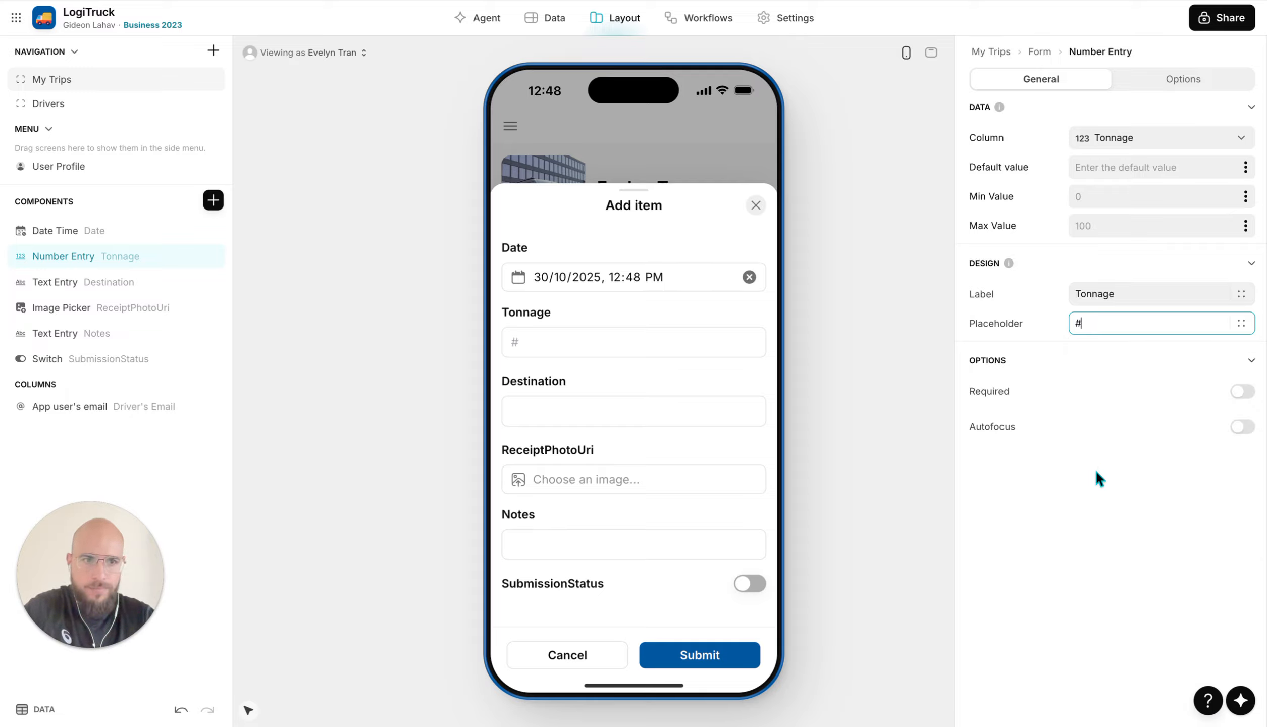
{"action": "left_click", "coordinate": [1068, 391]}
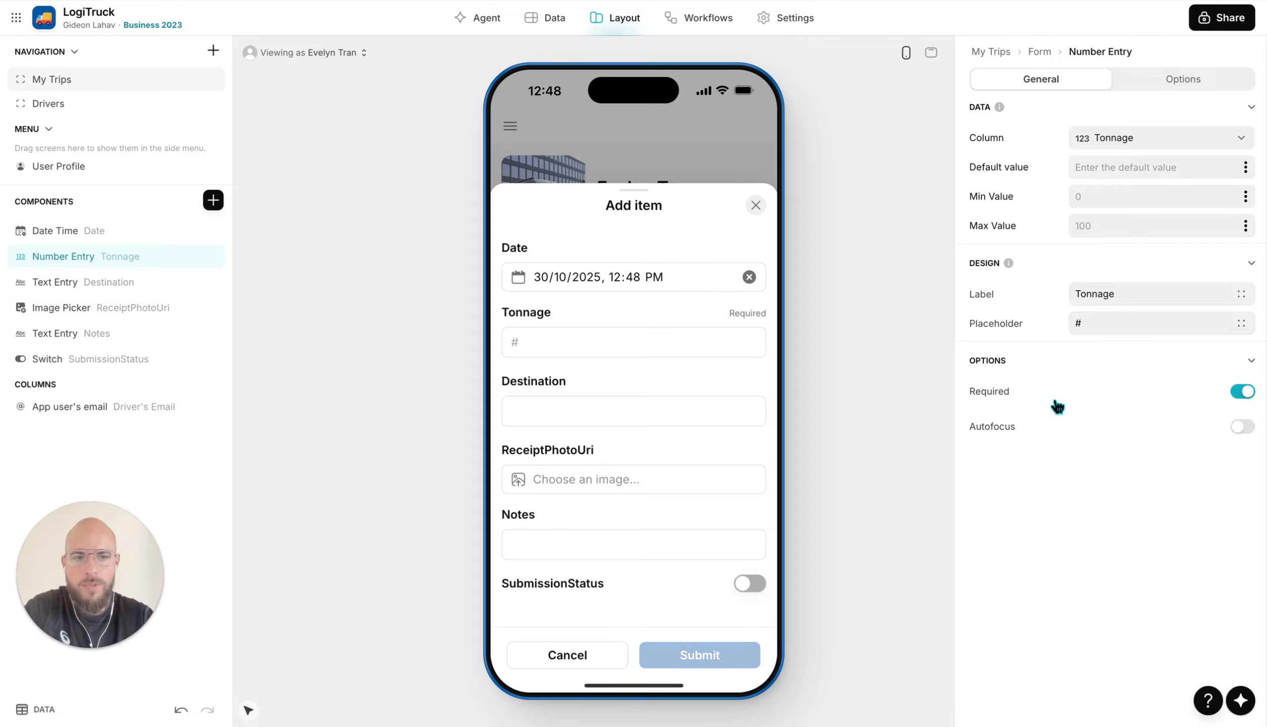
{"action": "left_click", "coordinate": [1036, 431]}
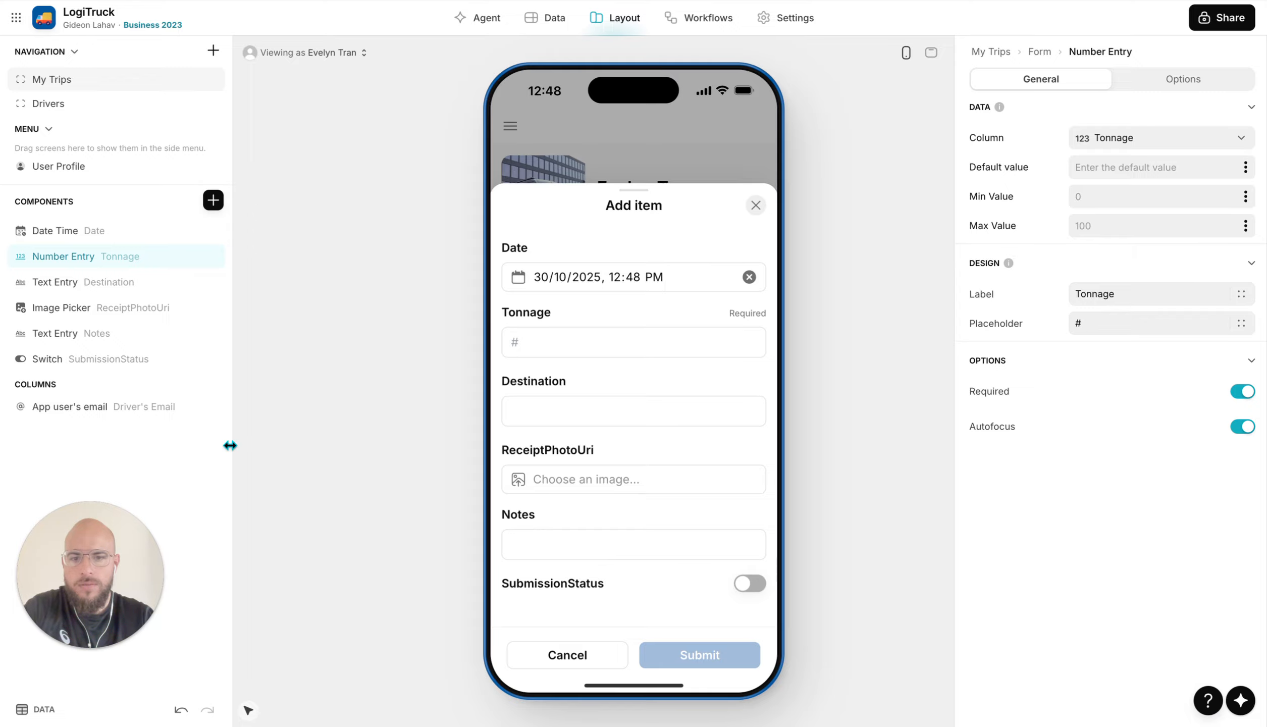
Remove the SubmissionStatus switch from the My Trips add form and copy all of the form's remaining components
{"action": "left_click", "coordinate": [215, 359]}
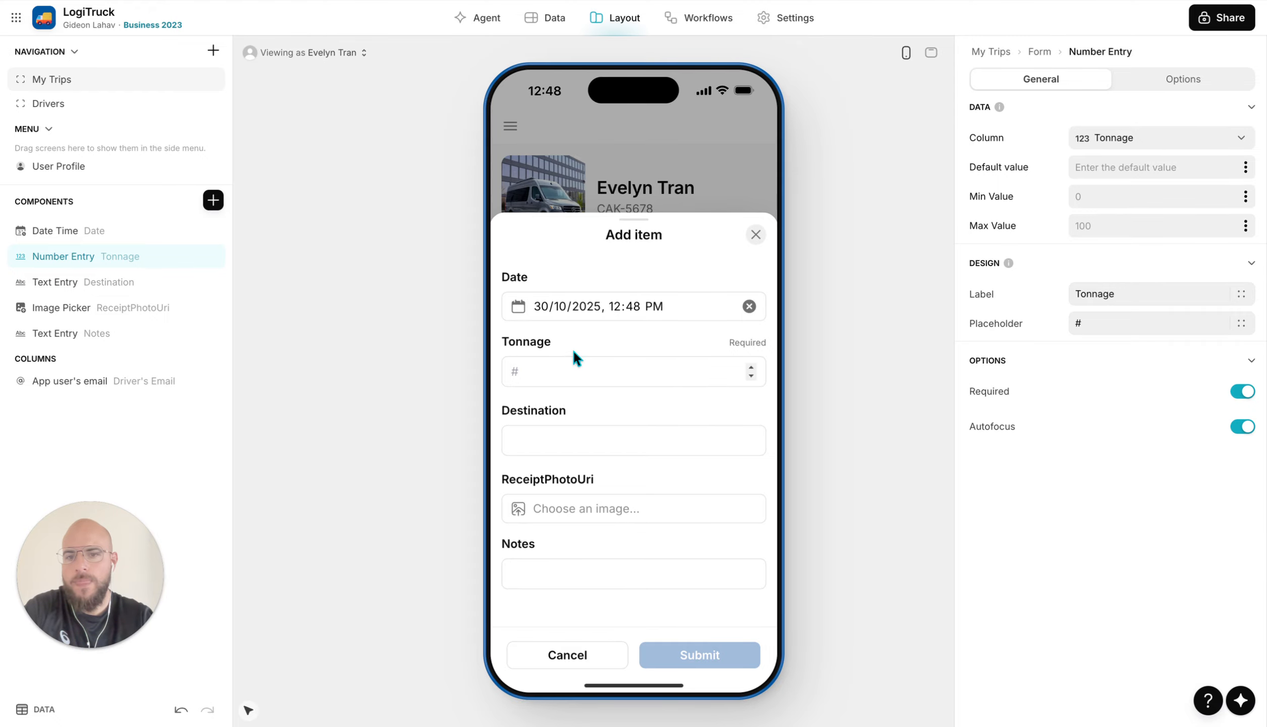
{"action": "right_click", "coordinate": [123, 284]}
{"action": "left_click", "coordinate": [189, 392]}
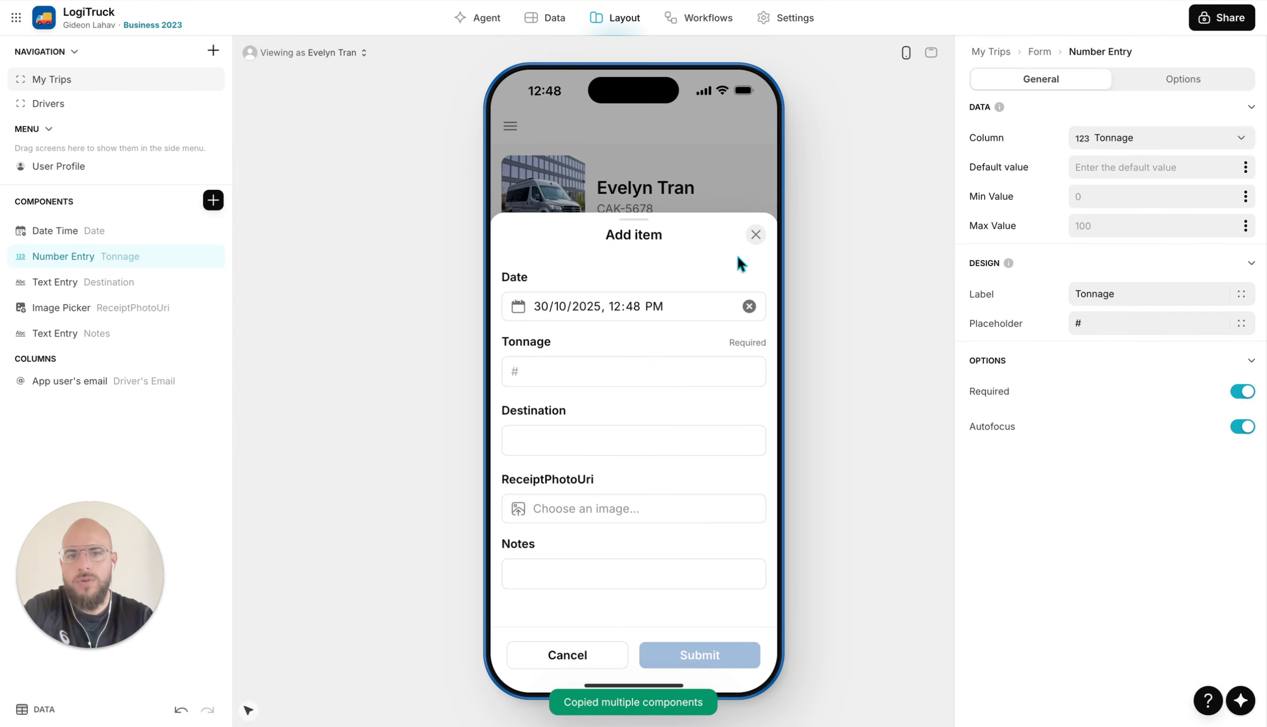
Replace all components of the My Trips Edit form, opened from the Los Angeles trip, with the copied add-form components
{"action": "left_click", "coordinate": [756, 235]}
{"action": "left_click", "coordinate": [749, 343]}
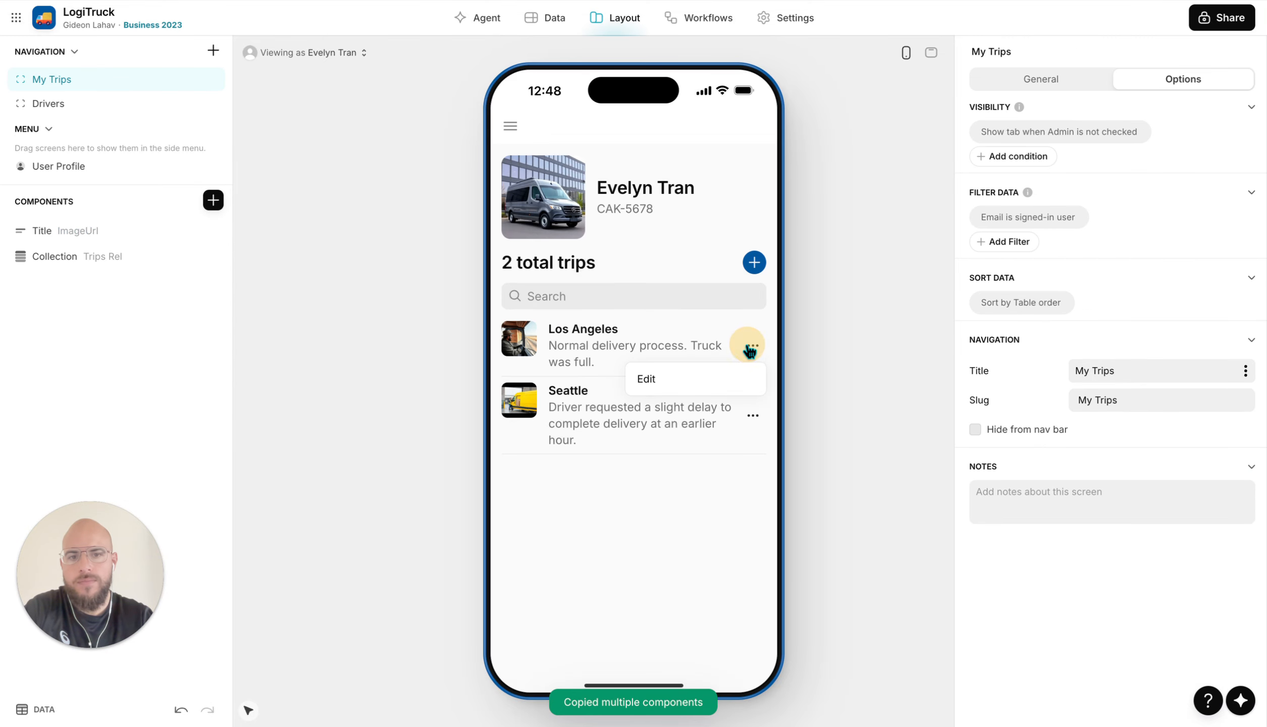
{"action": "left_click", "coordinate": [716, 376]}
{"action": "right_click", "coordinate": [132, 307]}
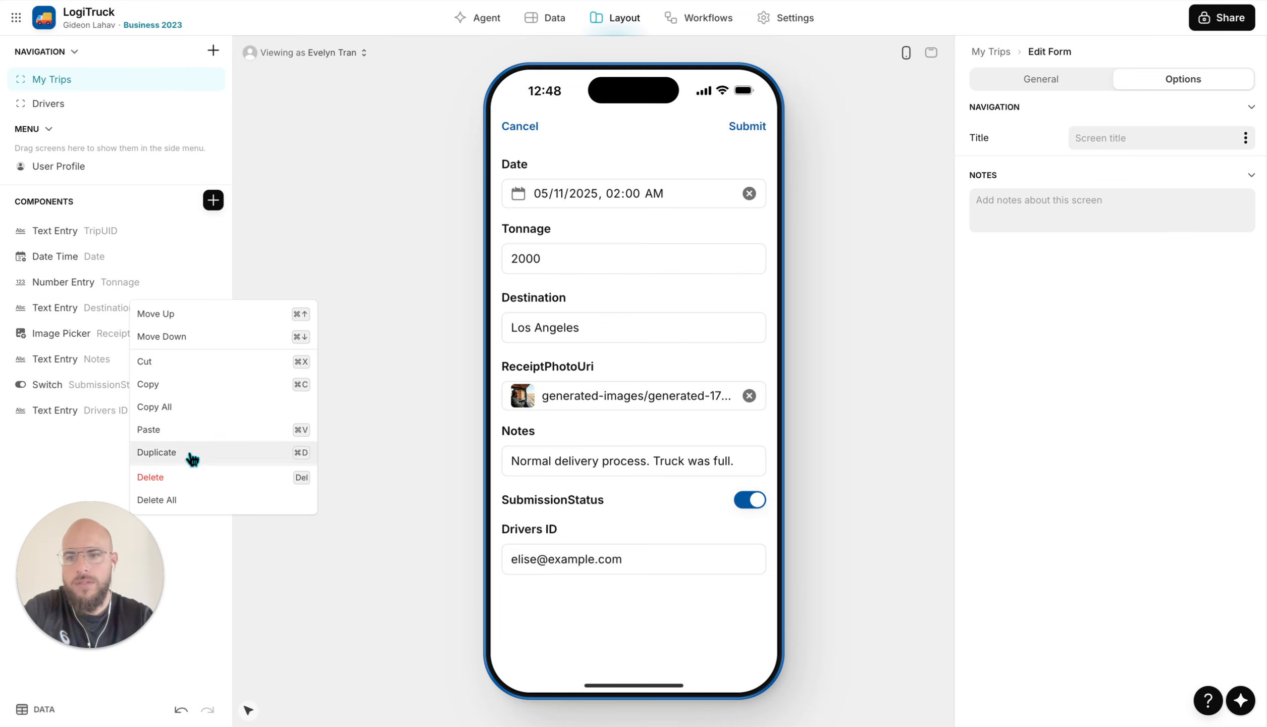
{"action": "left_click", "coordinate": [203, 500]}
{"action": "left_click", "coordinate": [752, 394]}
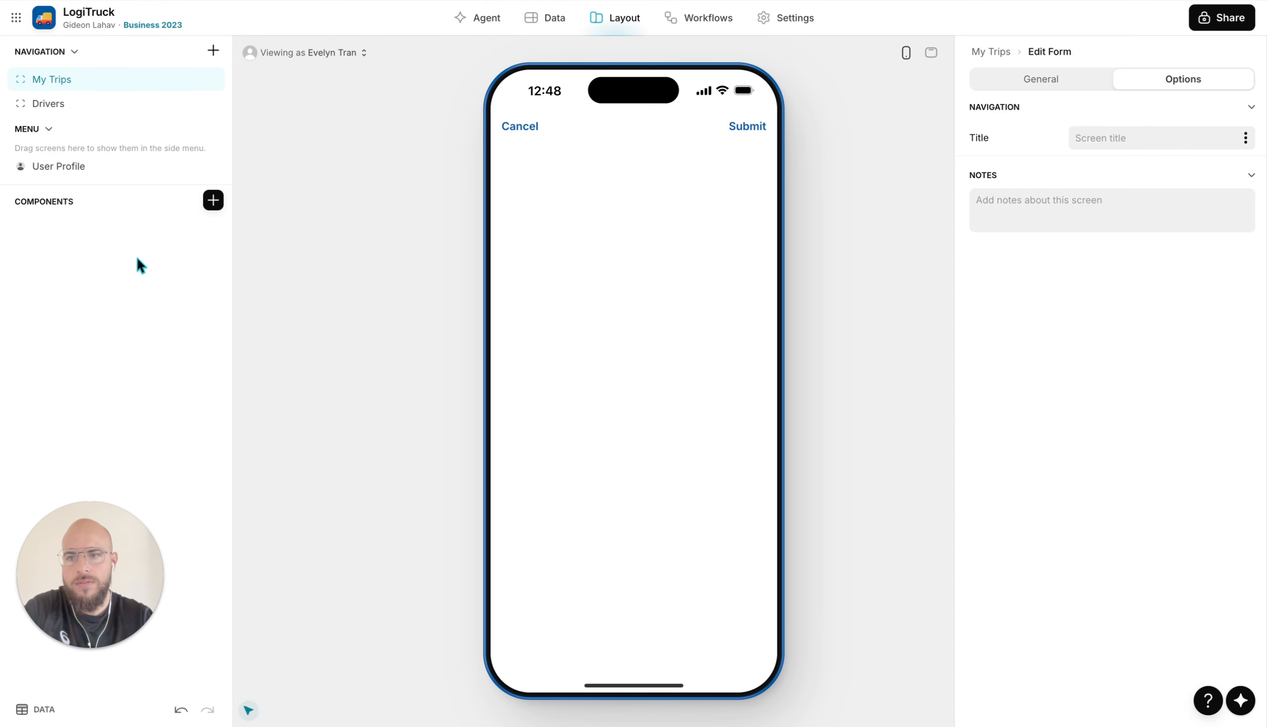
{"action": "key", "text": "ctrl+z"}
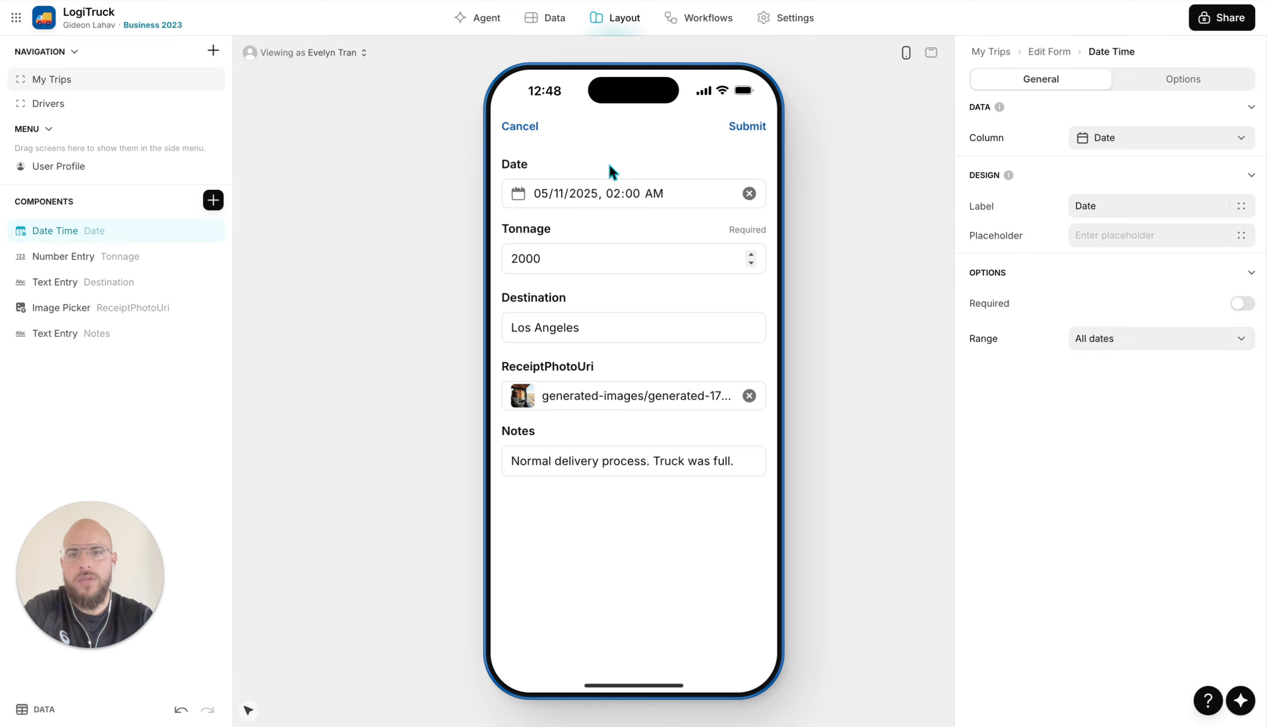
{"action": "left_click", "coordinate": [528, 134]}
Examine the Los Angeles trip's details screen, including its trip fields, receipt photo and notes
{"action": "left_click", "coordinate": [600, 368]}
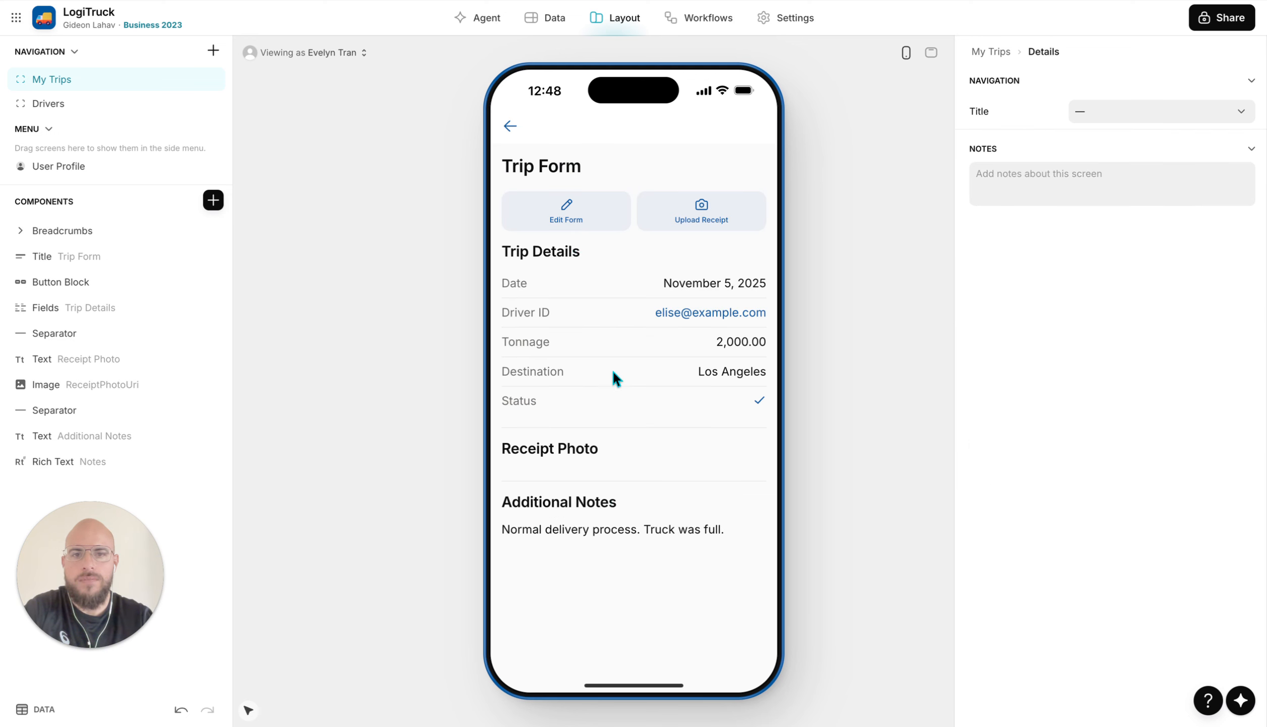
{"action": "scroll", "coordinate": [623, 338], "scroll_direction": "down", "scroll_amount": 4}
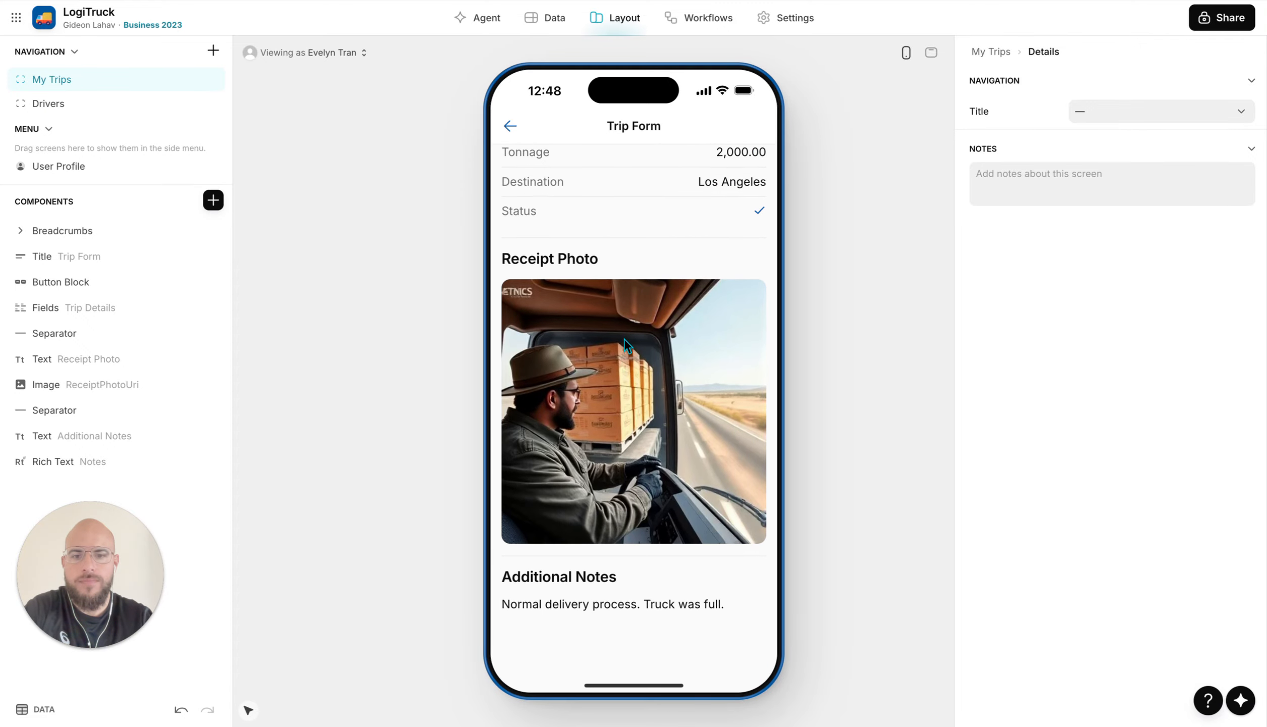
{"action": "scroll", "coordinate": [623, 339], "scroll_direction": "up", "scroll_amount": 2}
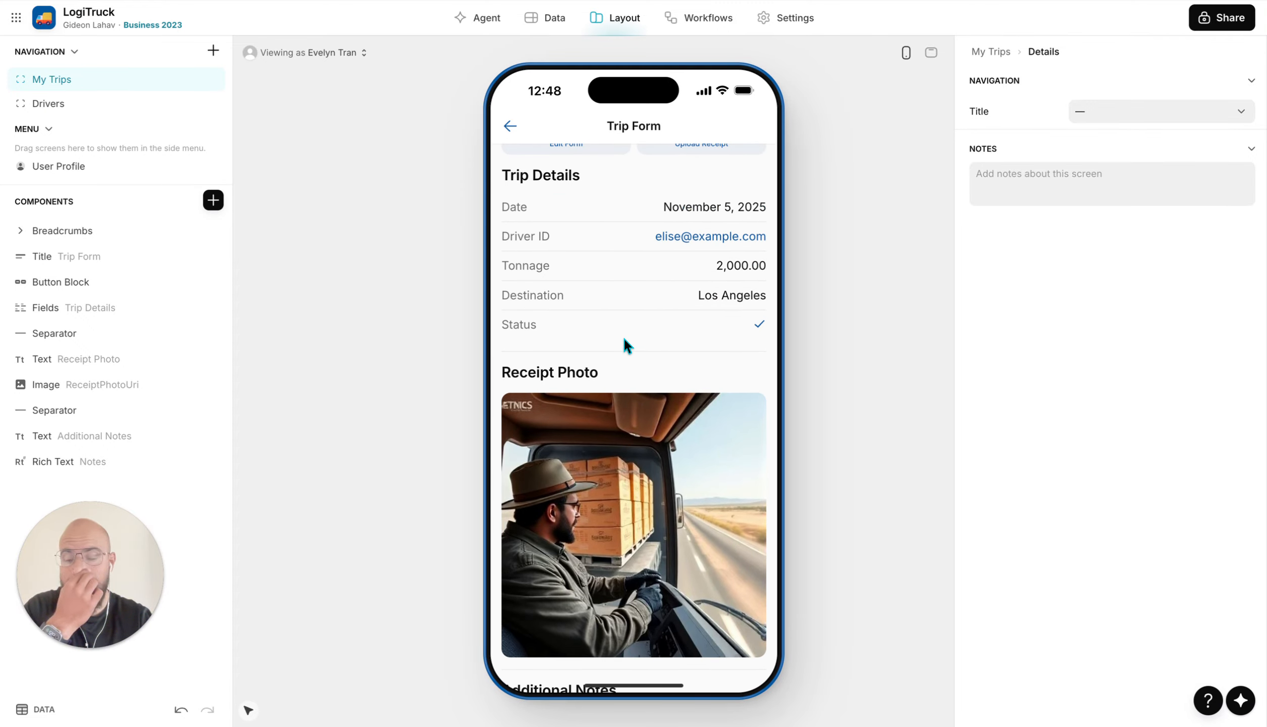
{"action": "scroll", "coordinate": [622, 336], "scroll_direction": "up", "scroll_amount": 2}
{"action": "mouse_move", "coordinate": [94, 417]}
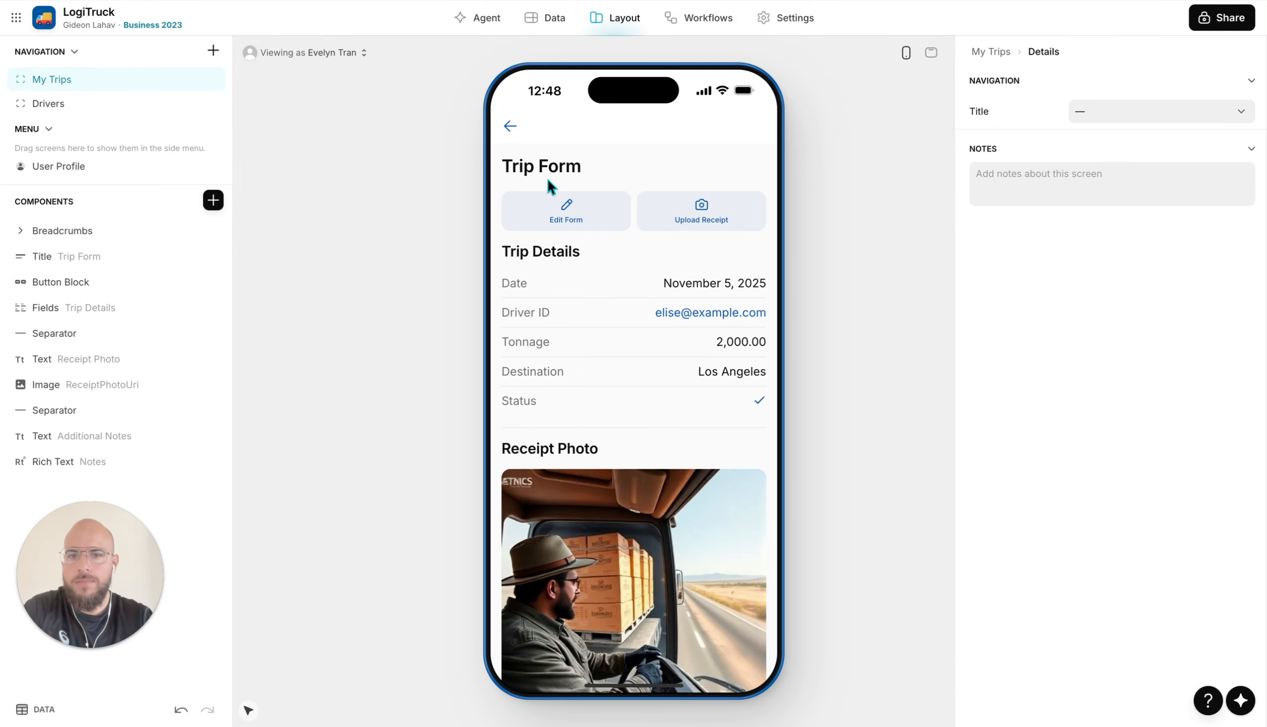
{"action": "left_click", "coordinate": [510, 137]}
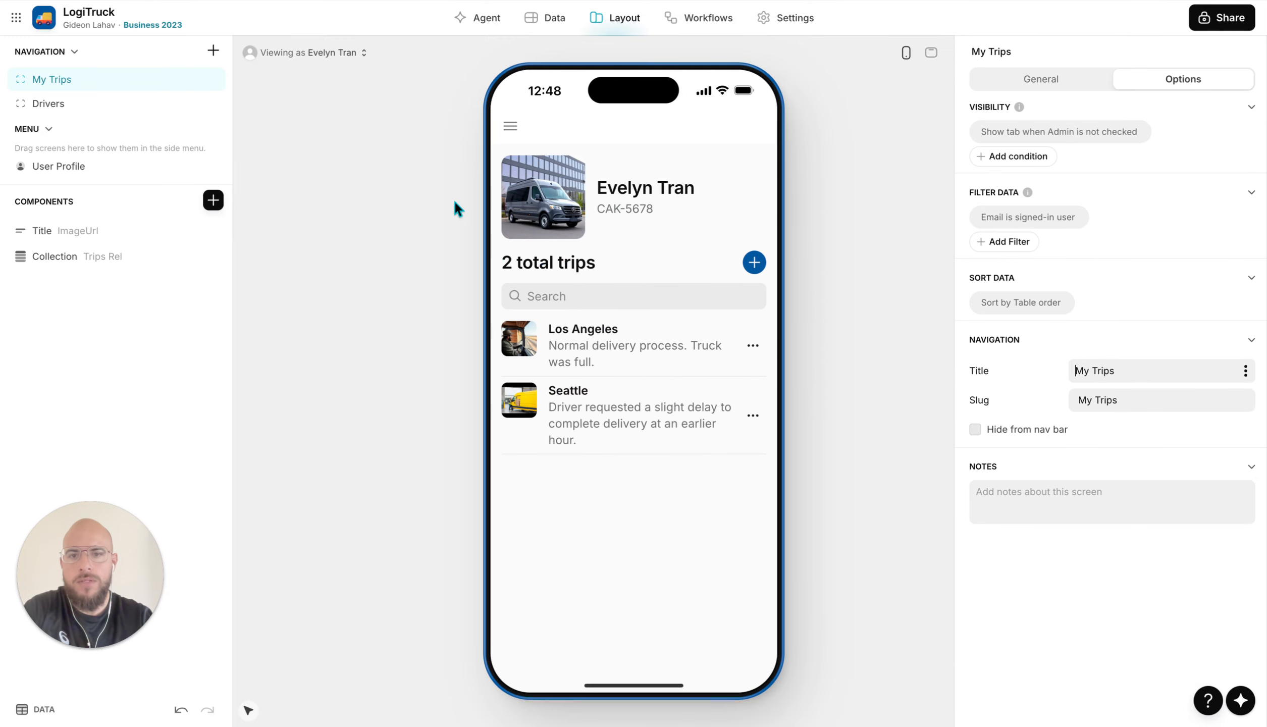
Look over the preview user list and the Users table's Email and Admin columns
{"action": "left_click", "coordinate": [348, 55]}
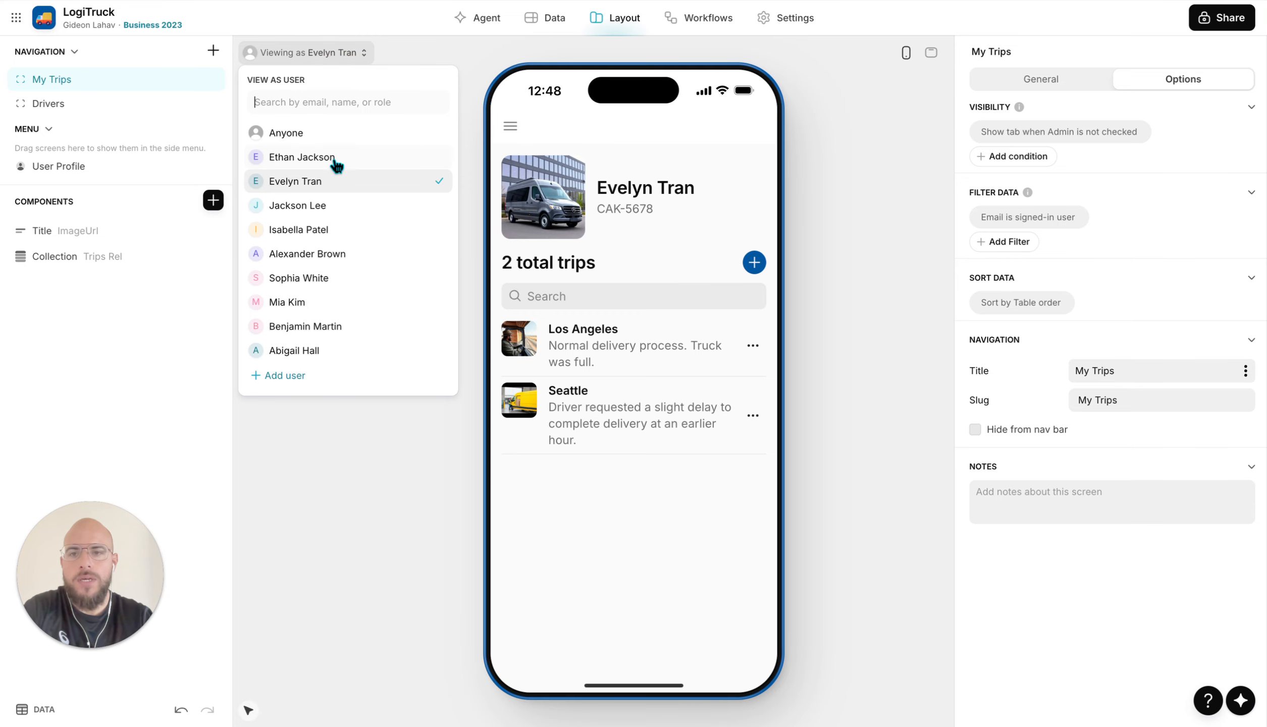
{"action": "left_click", "coordinate": [568, 19]}
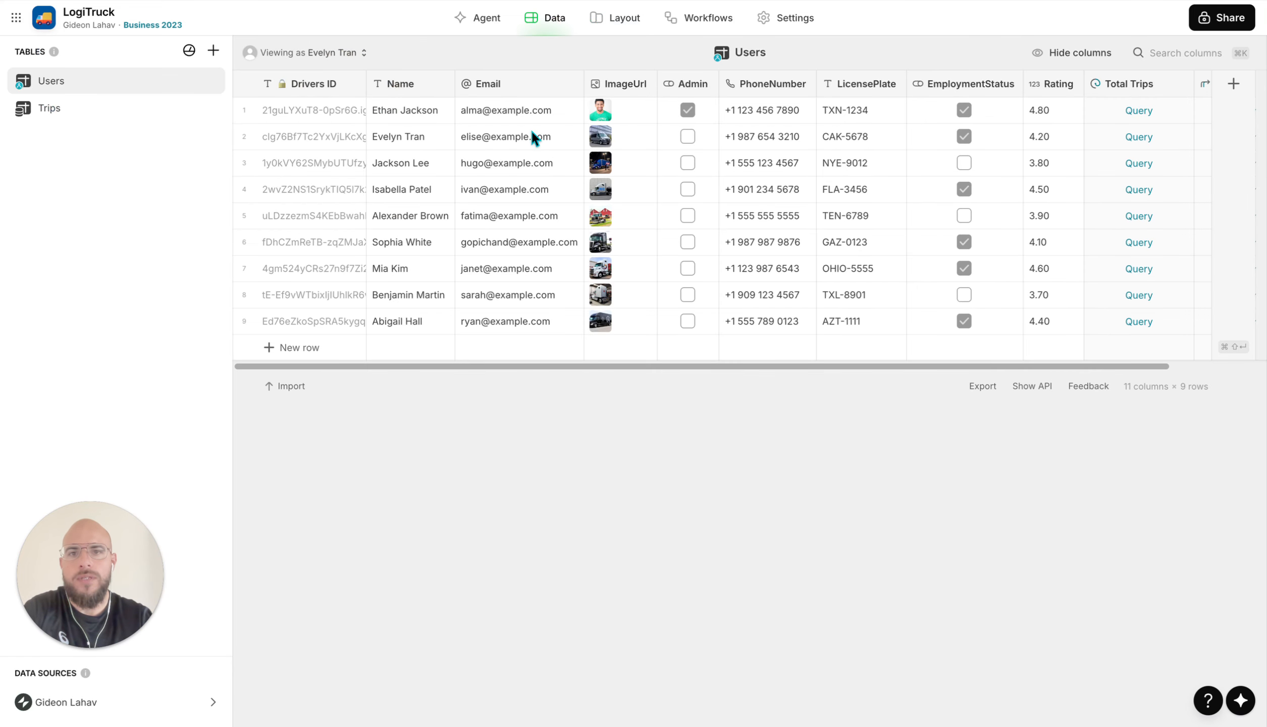
{"action": "left_click", "coordinate": [617, 32]}
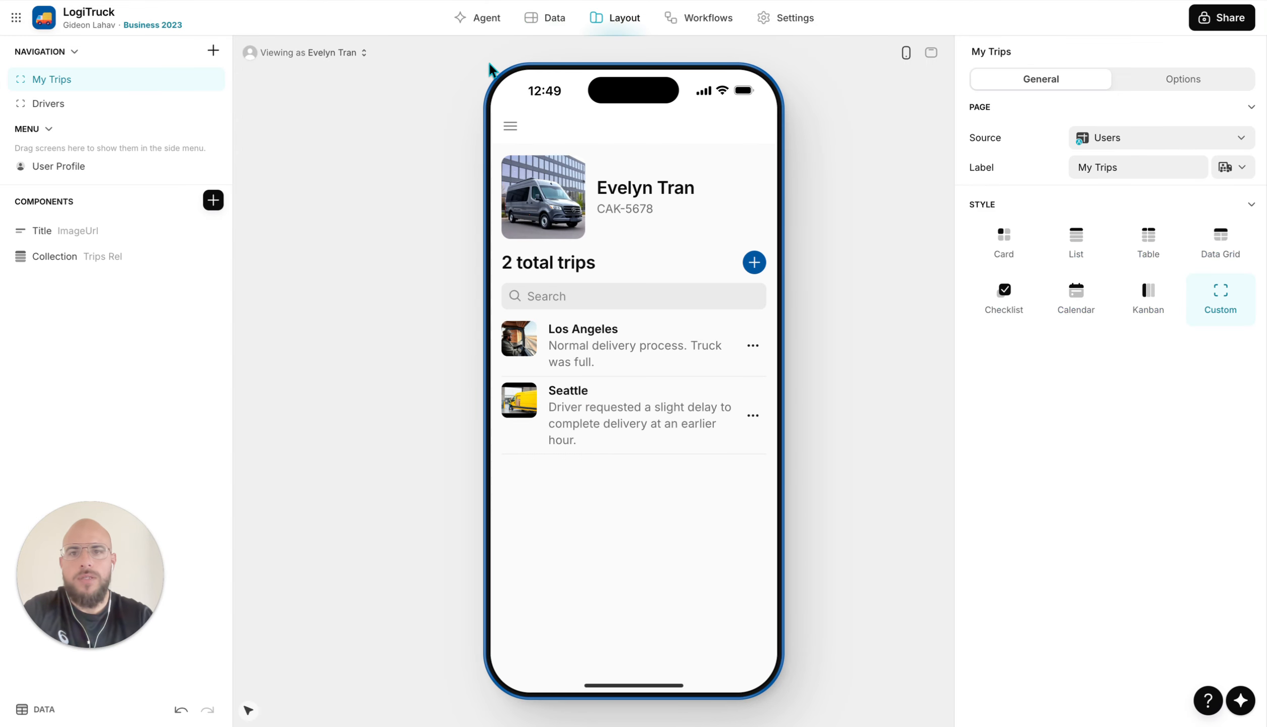
Add the Dashboard sample screen and make it visible only when the user profile's Admin is checked
{"action": "left_click", "coordinate": [214, 52]}
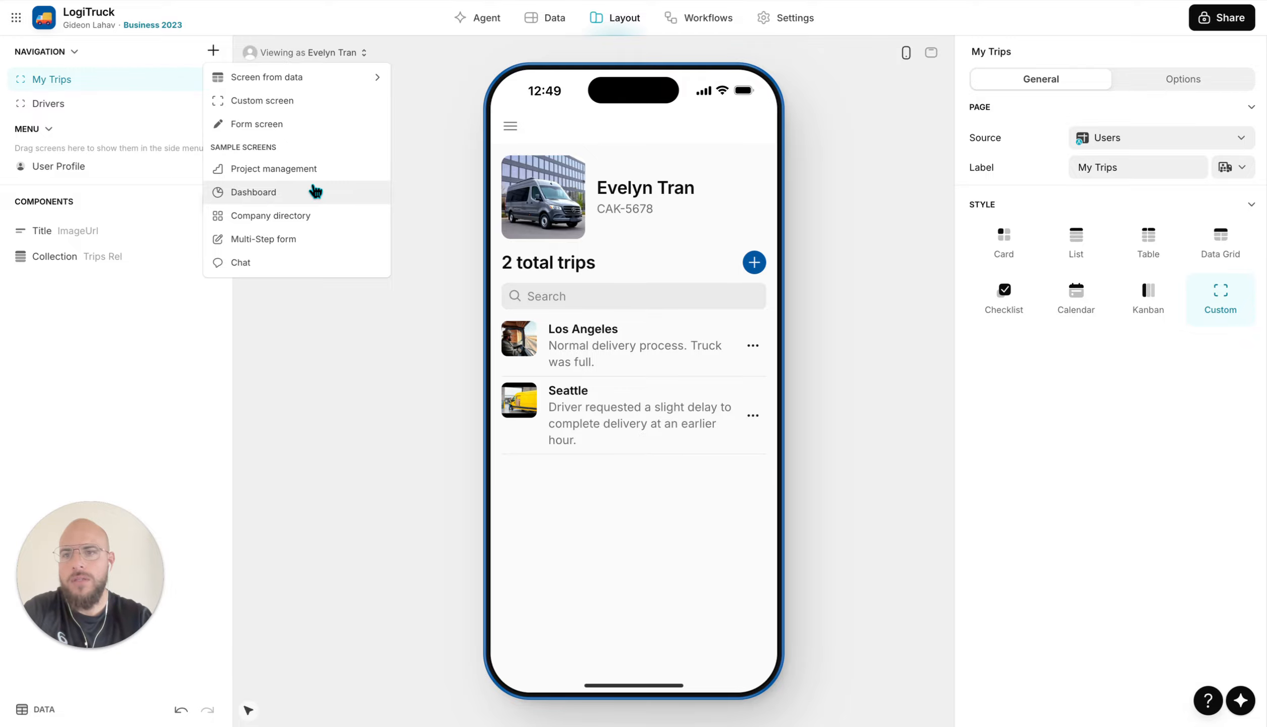
{"action": "left_click", "coordinate": [314, 190]}
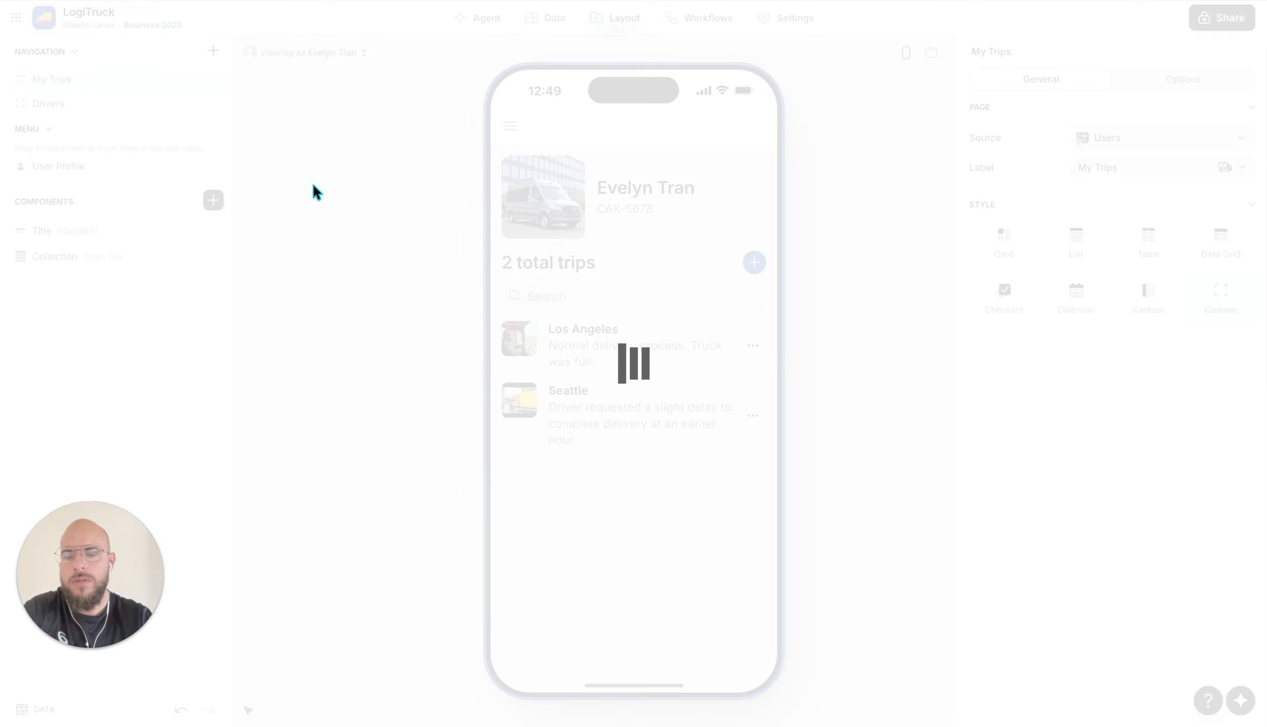
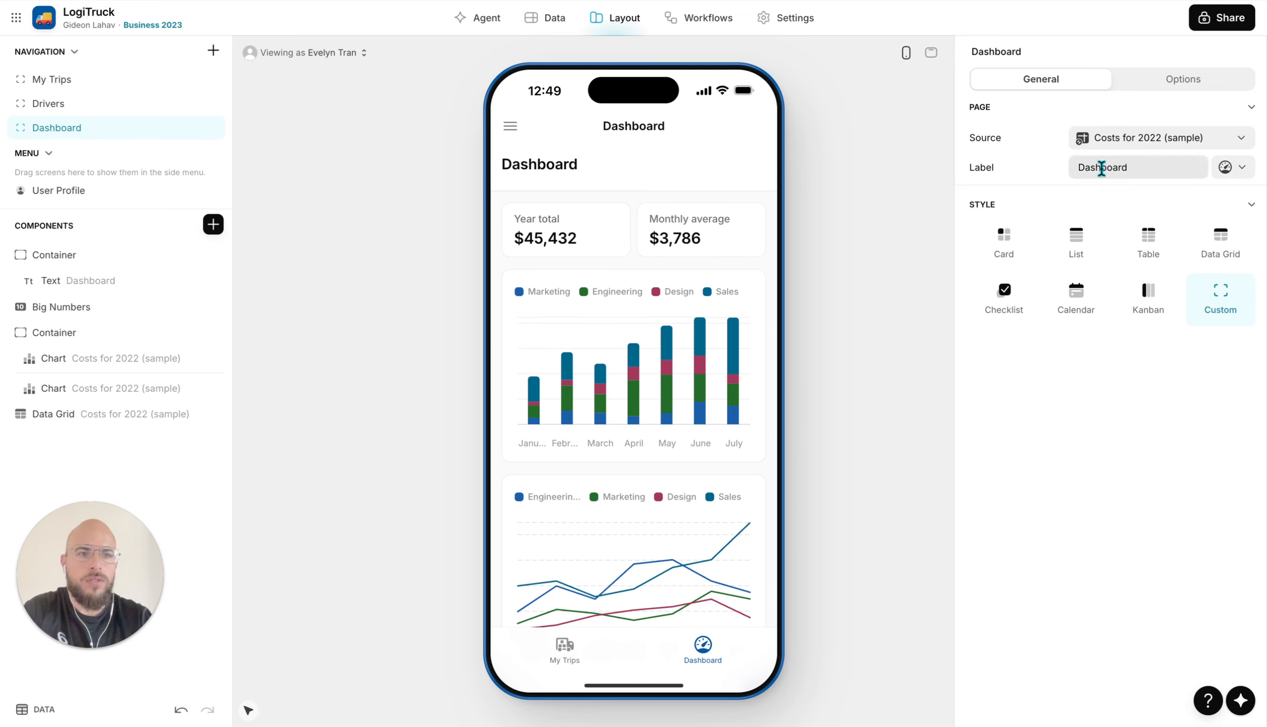
{"action": "left_click", "coordinate": [1172, 80]}
{"action": "left_click", "coordinate": [1020, 156]}
{"action": "left_click", "coordinate": [1023, 130]}
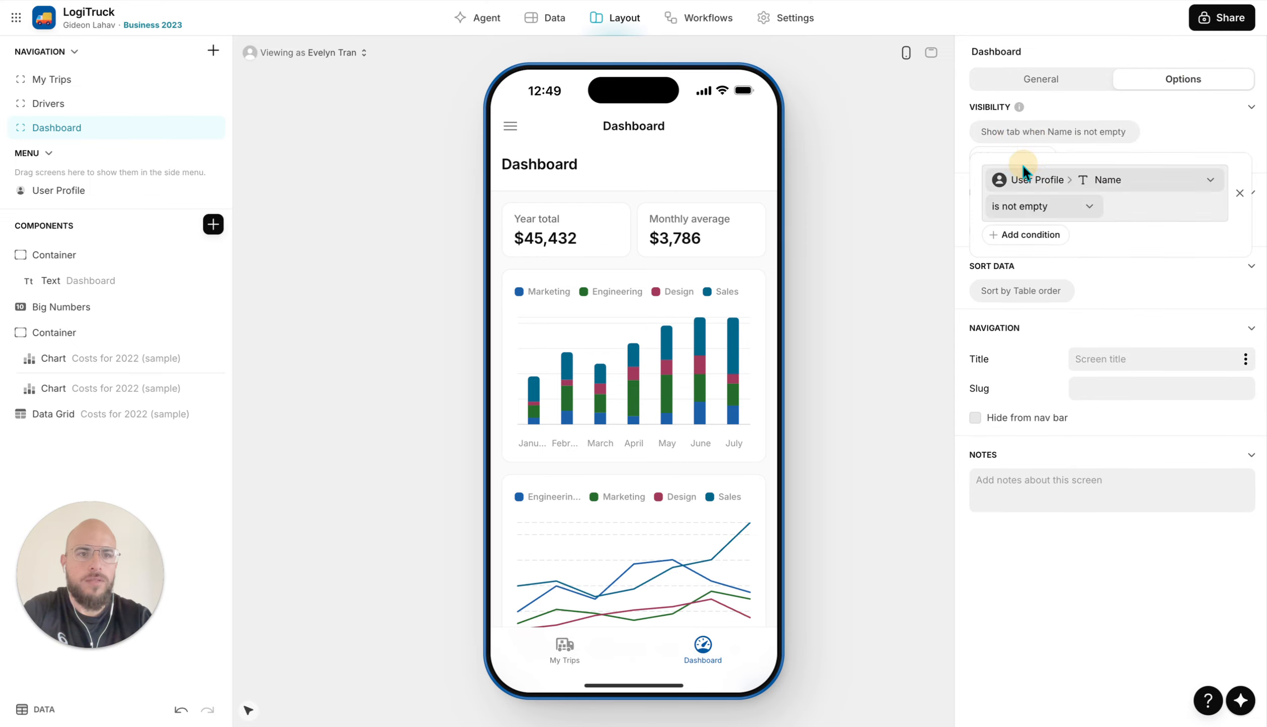
{"action": "left_click", "coordinate": [1024, 177]}
{"action": "mouse_move", "coordinate": [1039, 240]}
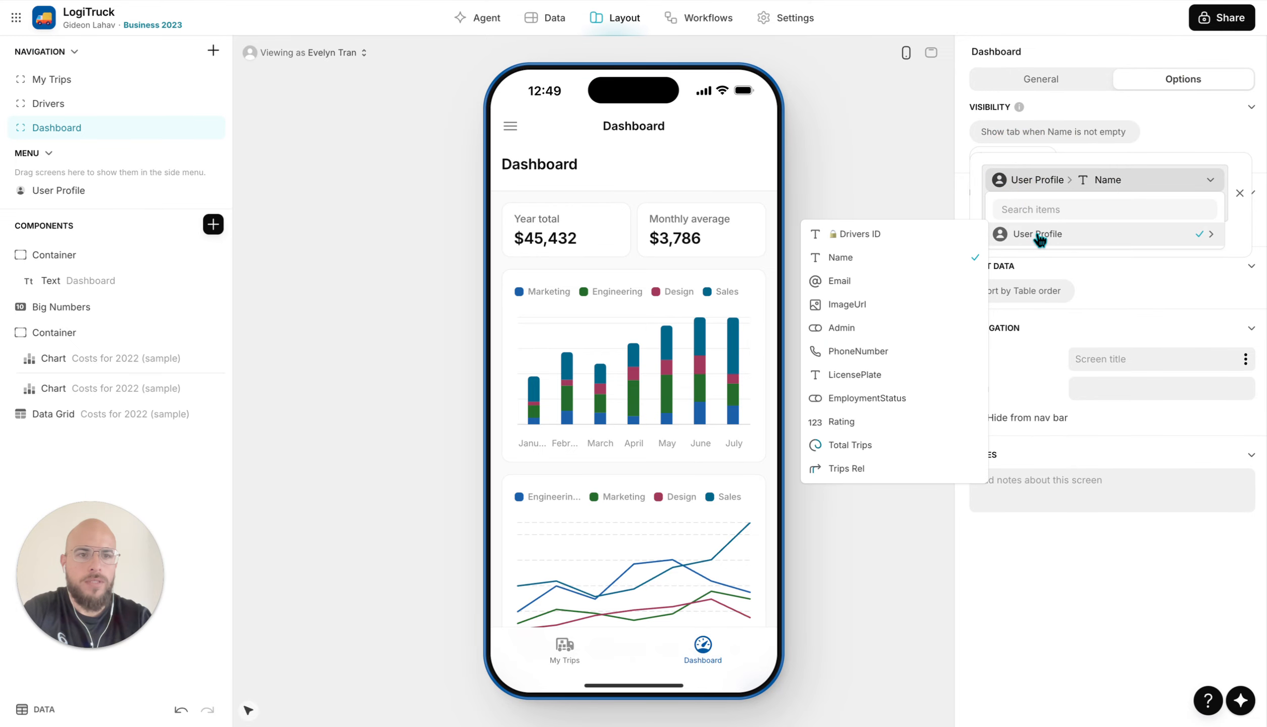
{"action": "left_click", "coordinate": [869, 328]}
{"action": "left_click", "coordinate": [1050, 212]}
{"action": "left_click", "coordinate": [959, 326]}
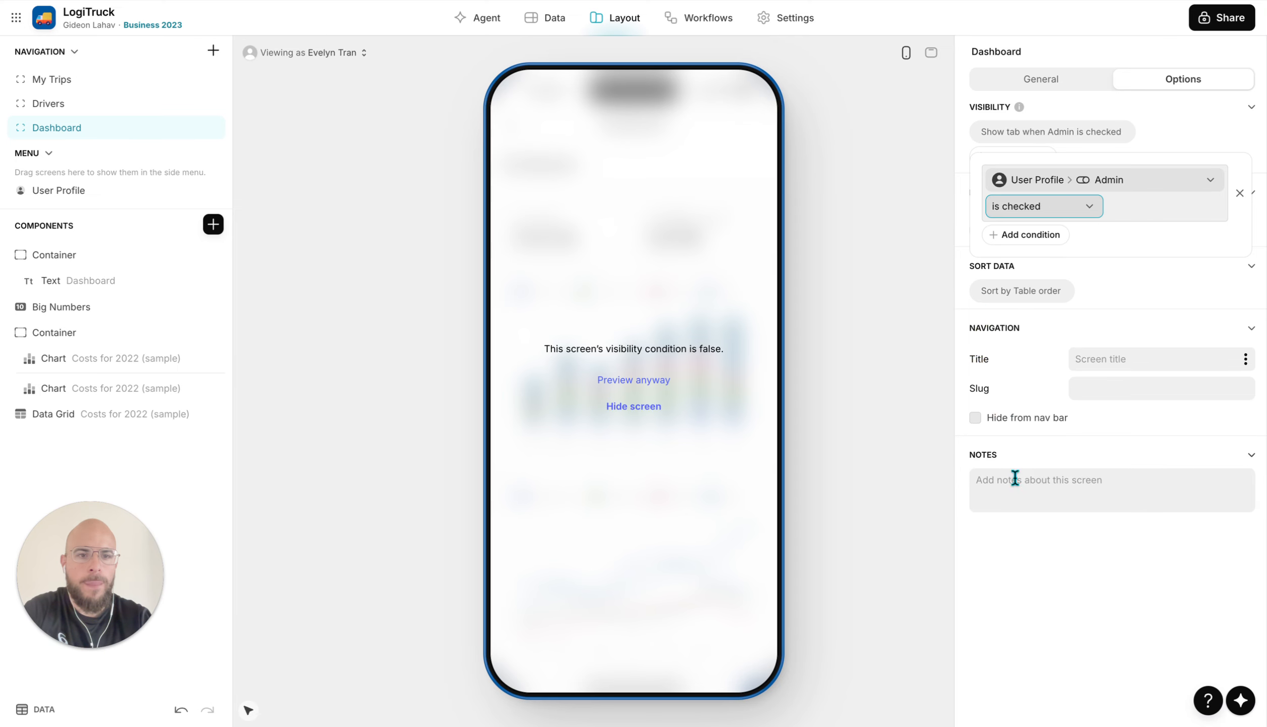
{"action": "left_click", "coordinate": [640, 409]}
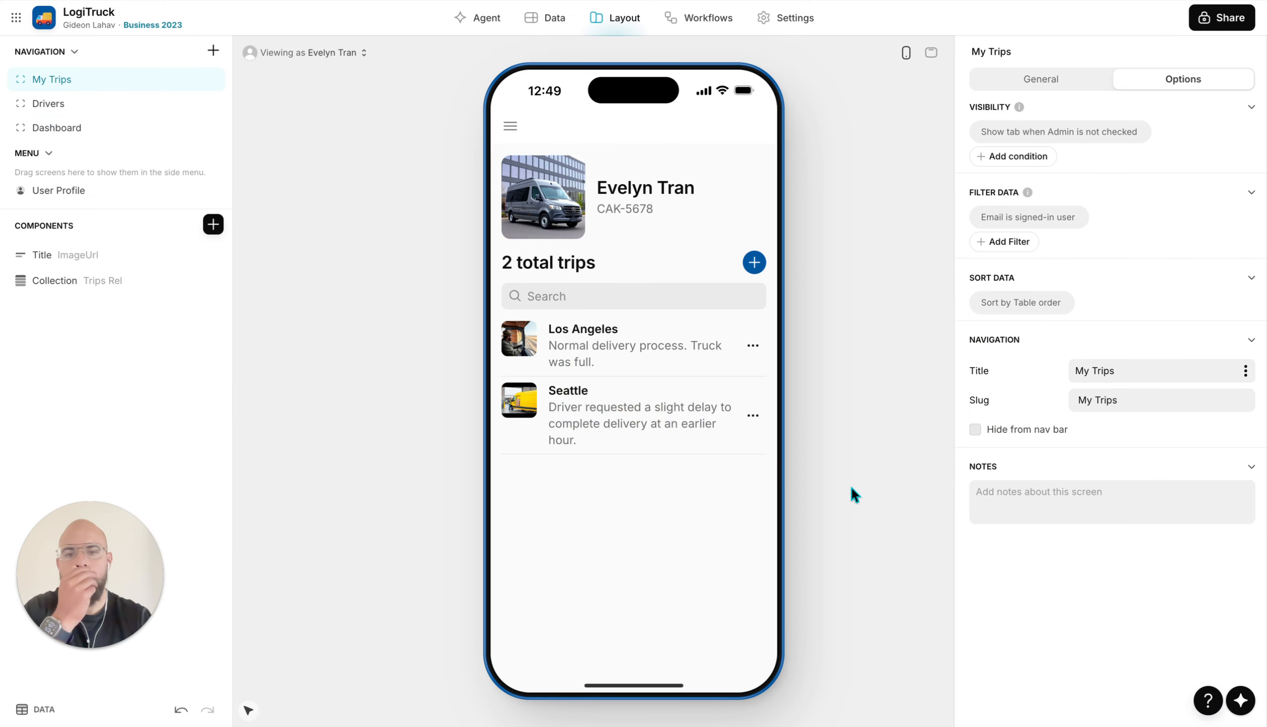
Preview the app as the admin user and examine the Dashboard screen's totals, charts and data grid
{"action": "left_click", "coordinate": [339, 55]}
{"action": "left_click", "coordinate": [333, 165]}
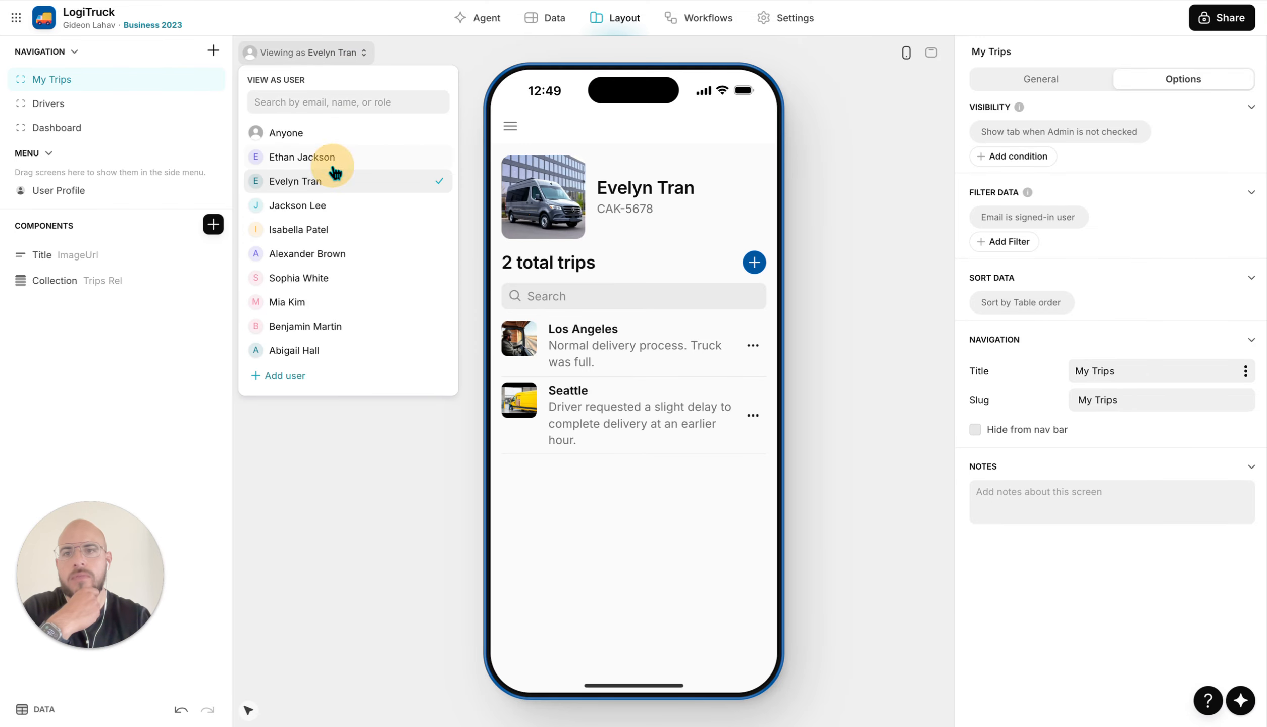
{"action": "left_click", "coordinate": [629, 406]}
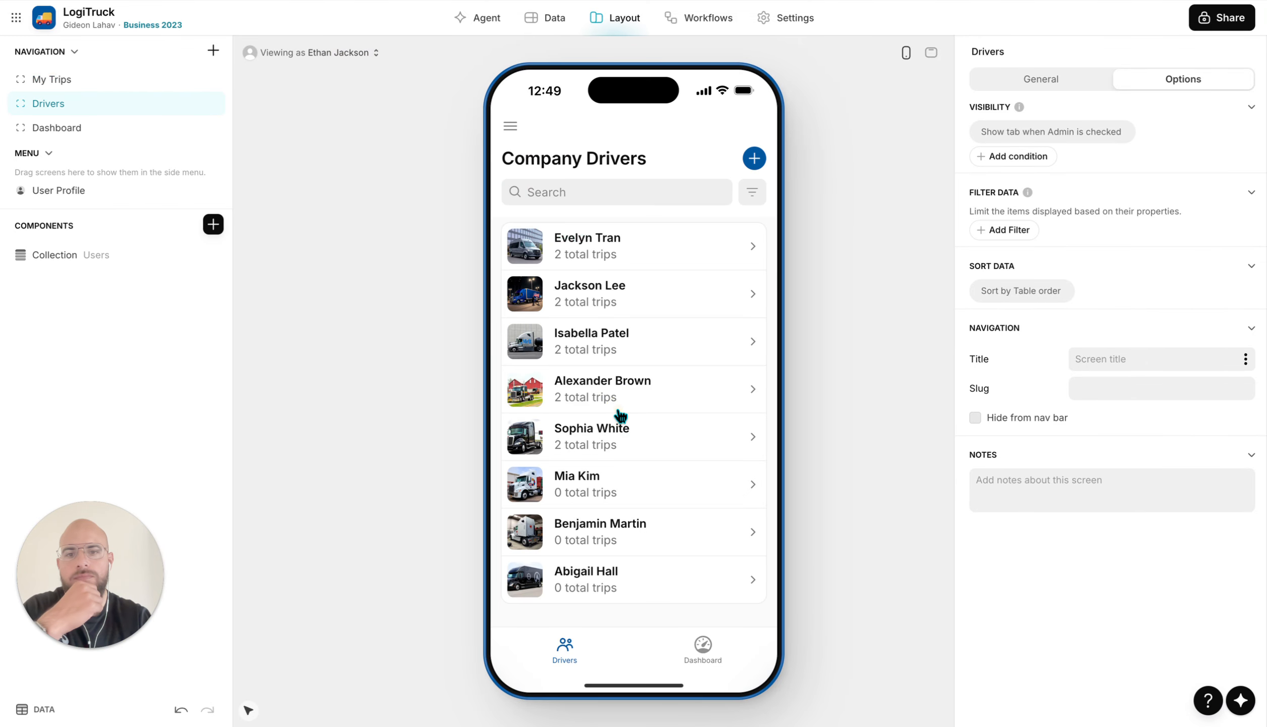
{"action": "left_click", "coordinate": [695, 631]}
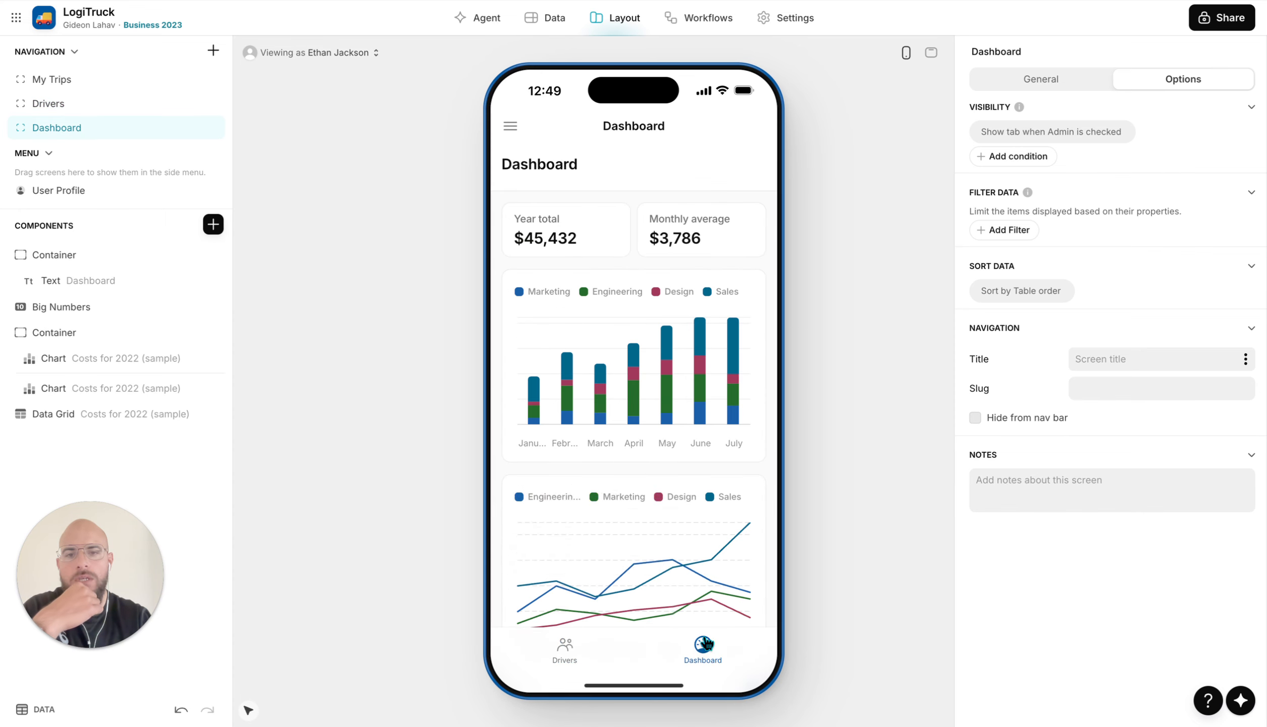
{"action": "mouse_move", "coordinate": [658, 400]}
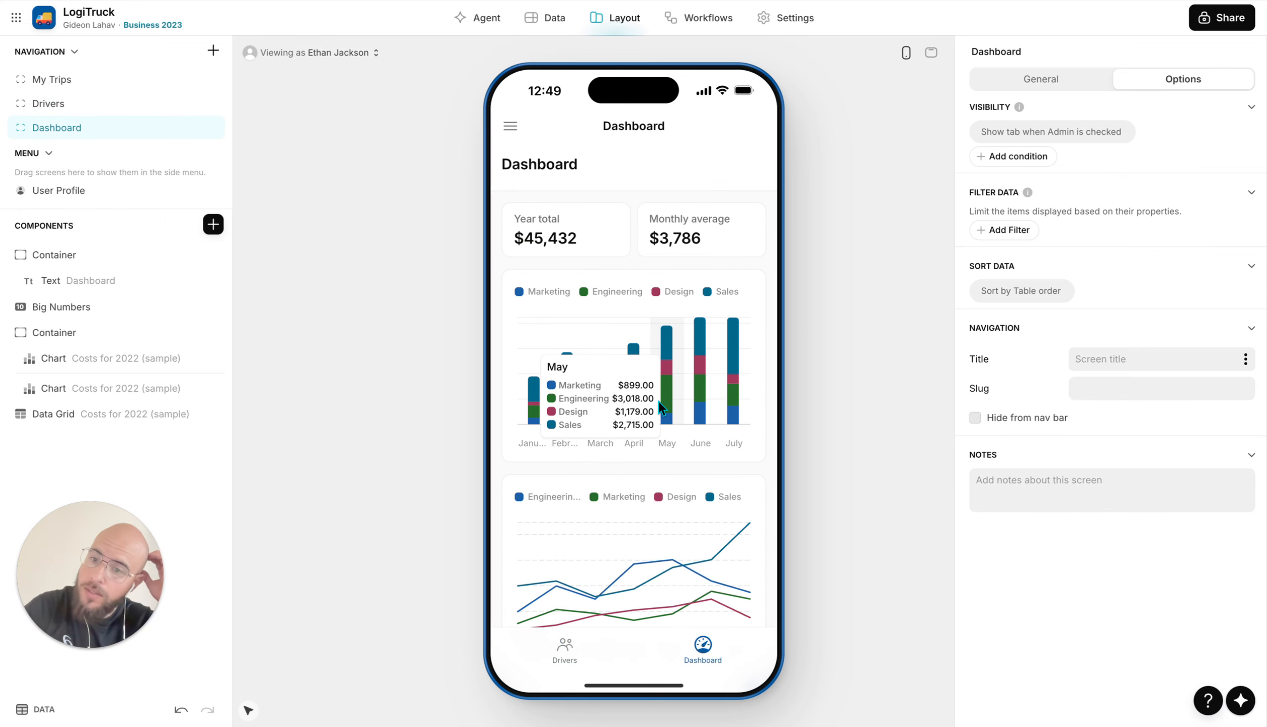
{"action": "scroll", "coordinate": [604, 384], "scroll_direction": "down", "scroll_amount": 5}
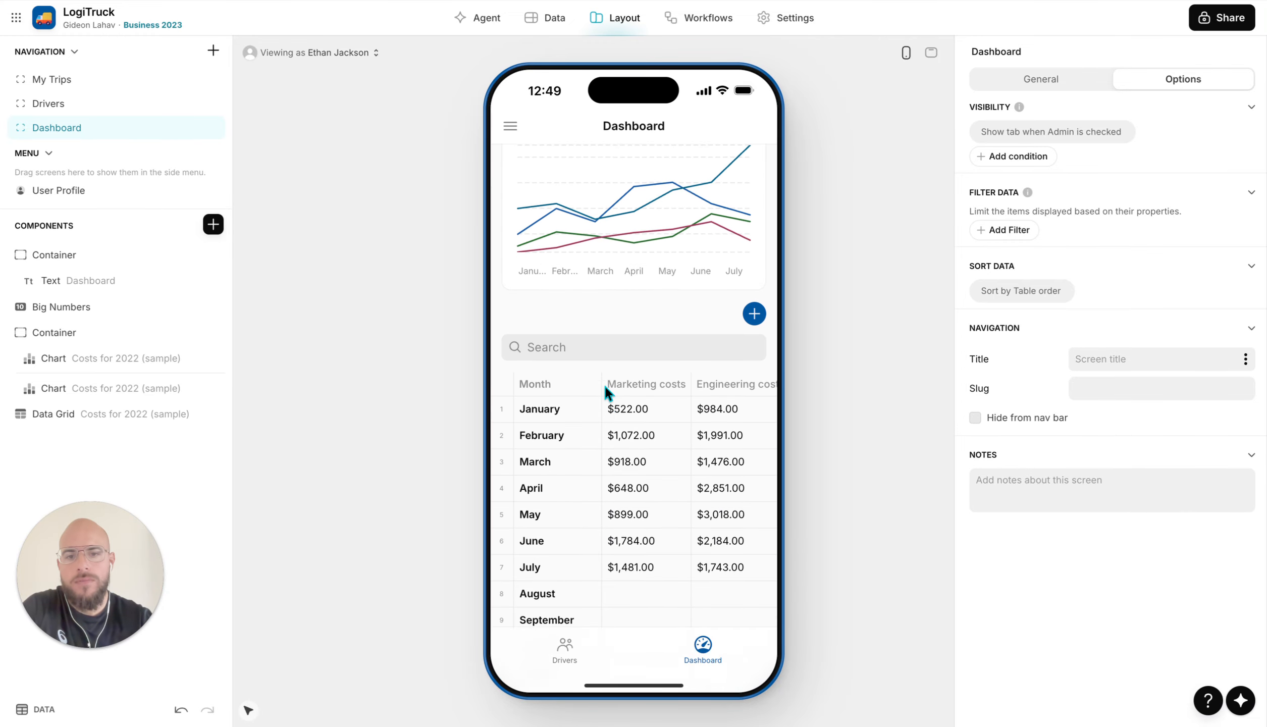
{"action": "scroll", "coordinate": [606, 393], "scroll_direction": "up", "scroll_amount": 5}
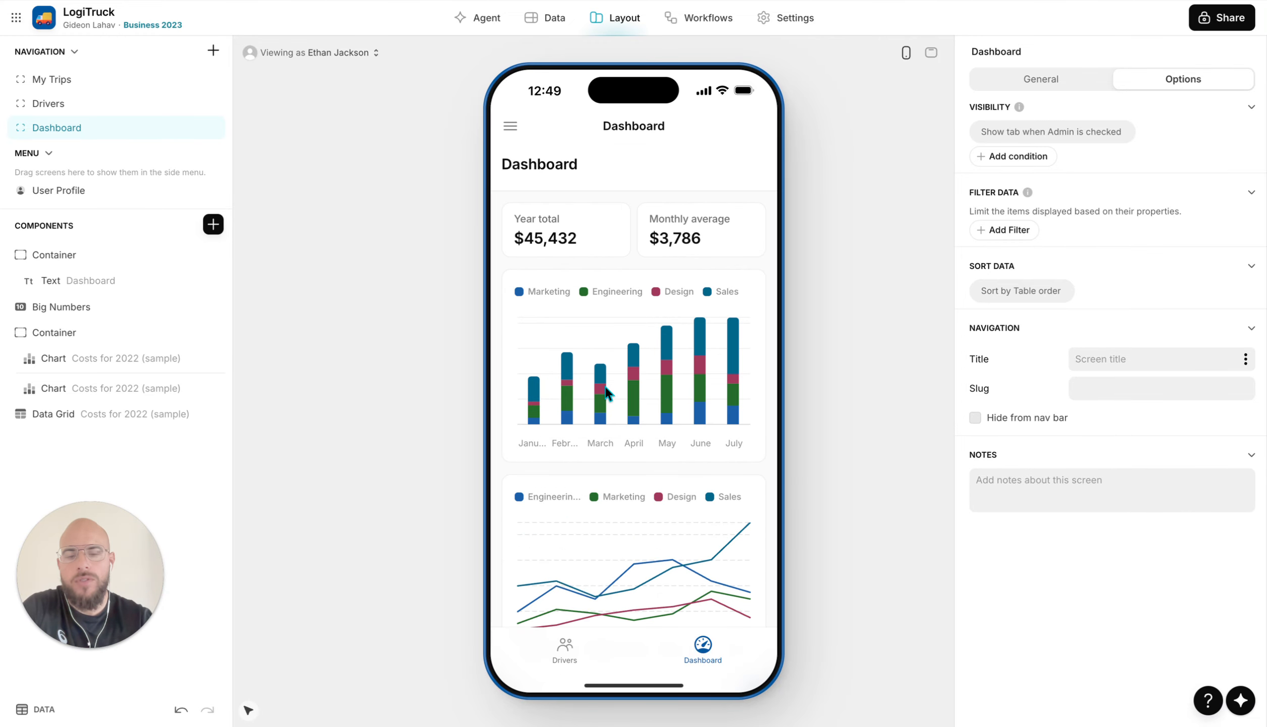
{"action": "left_click", "coordinate": [551, 17]}
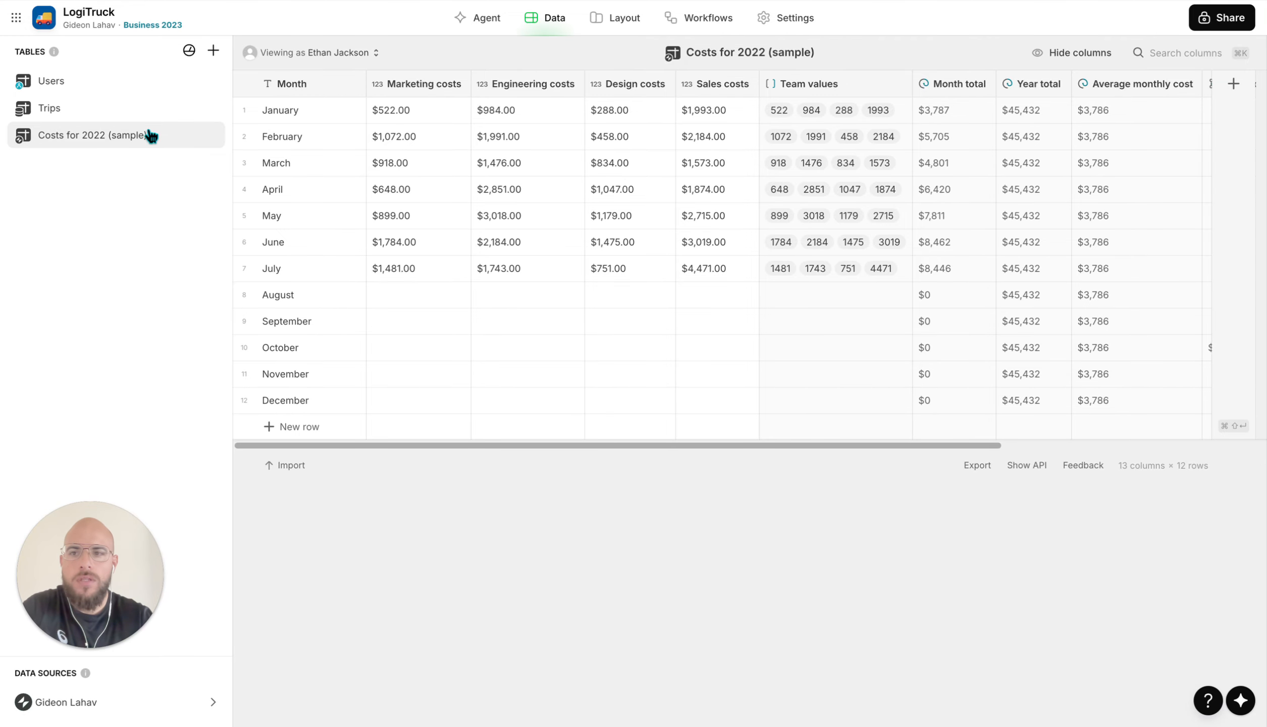
{"action": "left_click", "coordinate": [638, 23]}
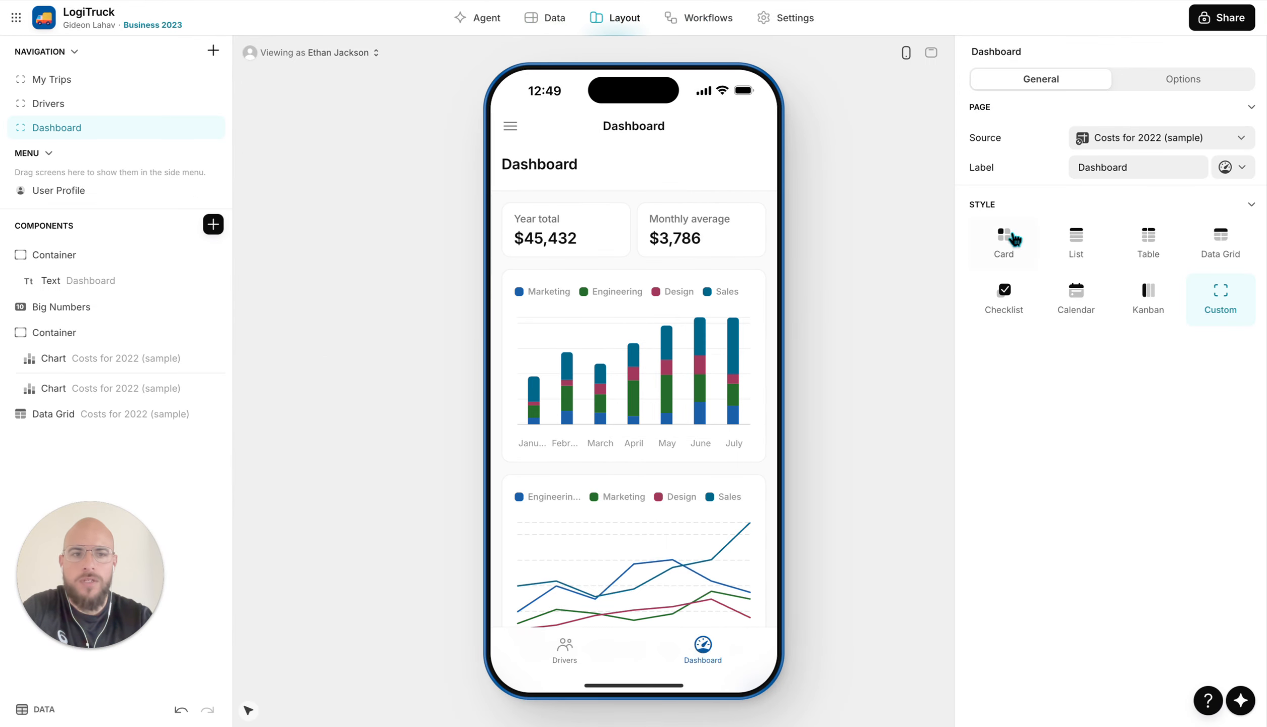
{"action": "double_click", "coordinate": [1094, 166]}
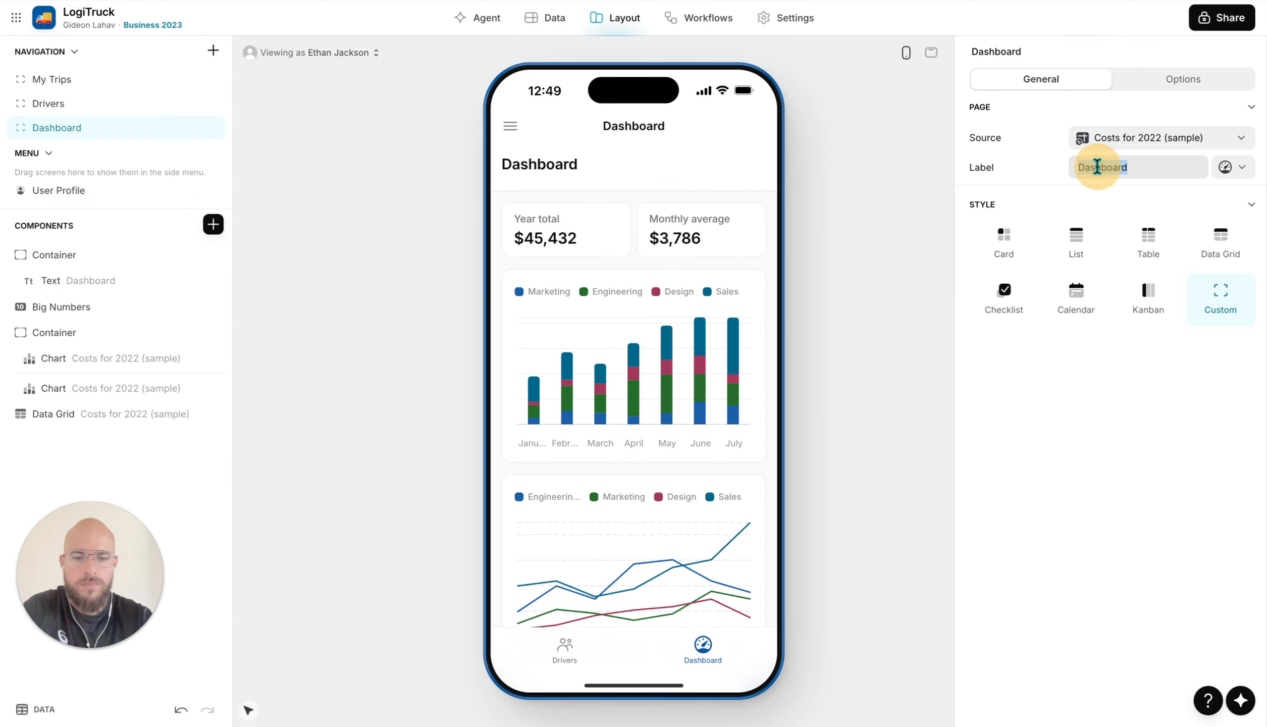
Rename the Costs for 2022 (sample) table as Monthly Dashboard
{"action": "left_click", "coordinate": [553, 23]}
{"action": "double_click", "coordinate": [51, 136]}
{"action": "type", "text": "M"}
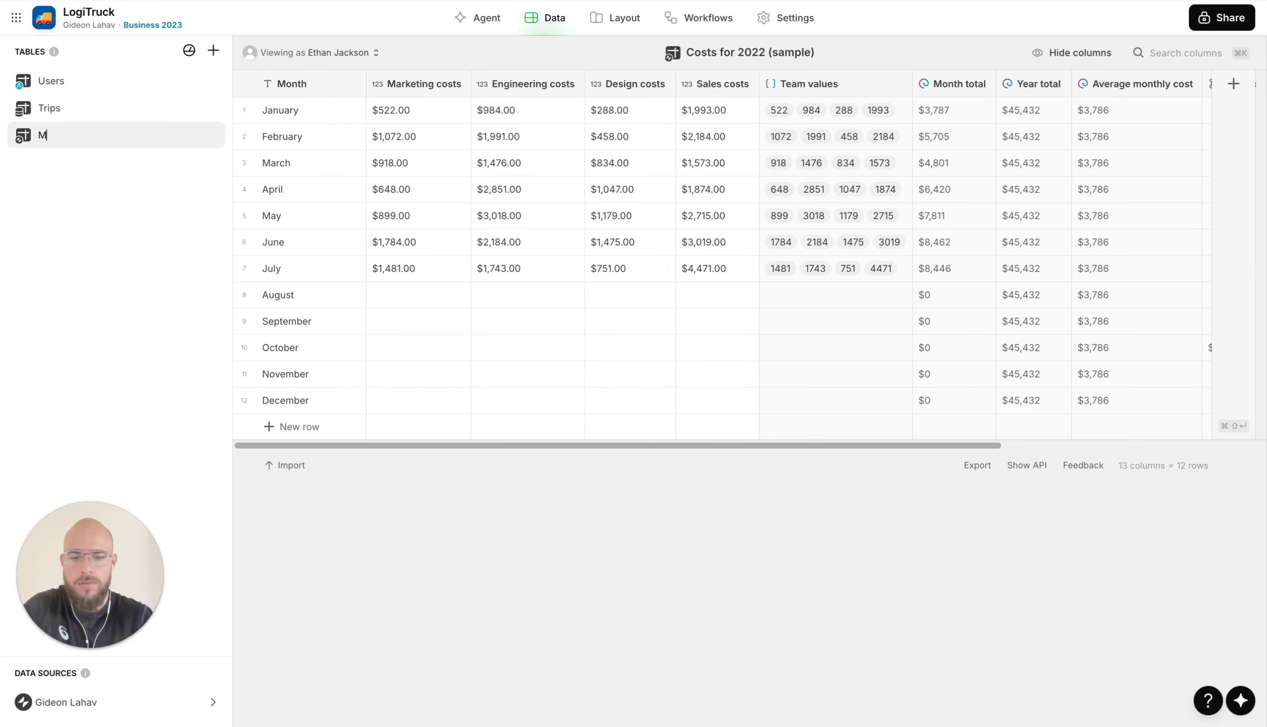
{"action": "type", "text": "onthly Dashboard"}
{"action": "key", "text": "Return"}
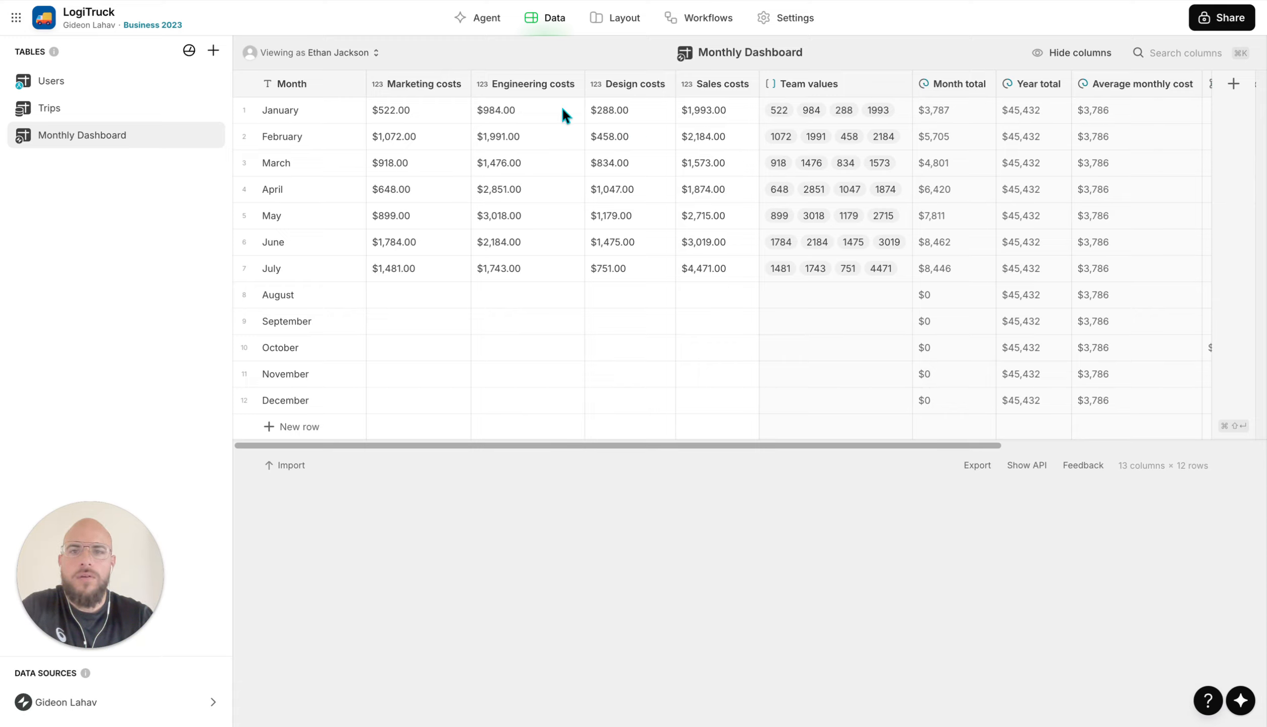
{"action": "left_click", "coordinate": [460, 84]}
{"action": "left_click", "coordinate": [381, 224]}
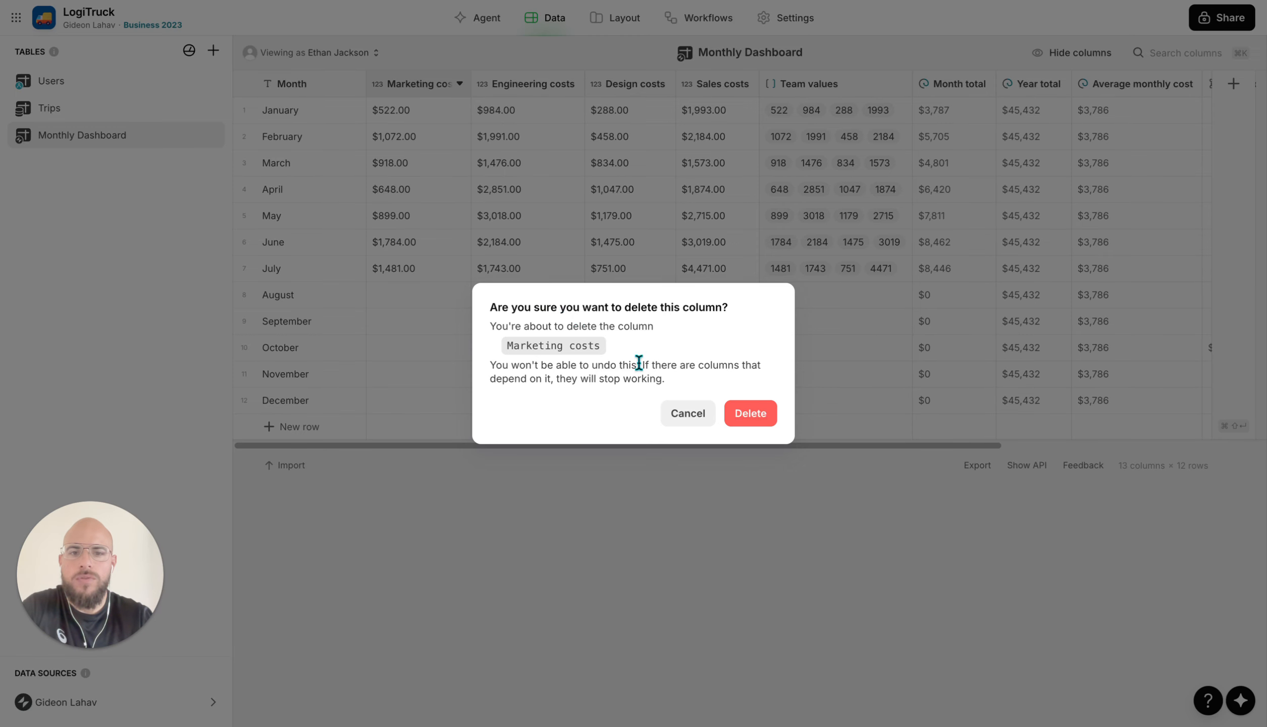
{"action": "left_click", "coordinate": [692, 413]}
Hide the Marketing costs, Engineering costs, Design costs, Sales costs and Team values columns in the Monthly Dashboard table
{"action": "left_click", "coordinate": [459, 86]}
{"action": "left_click", "coordinate": [393, 202]}
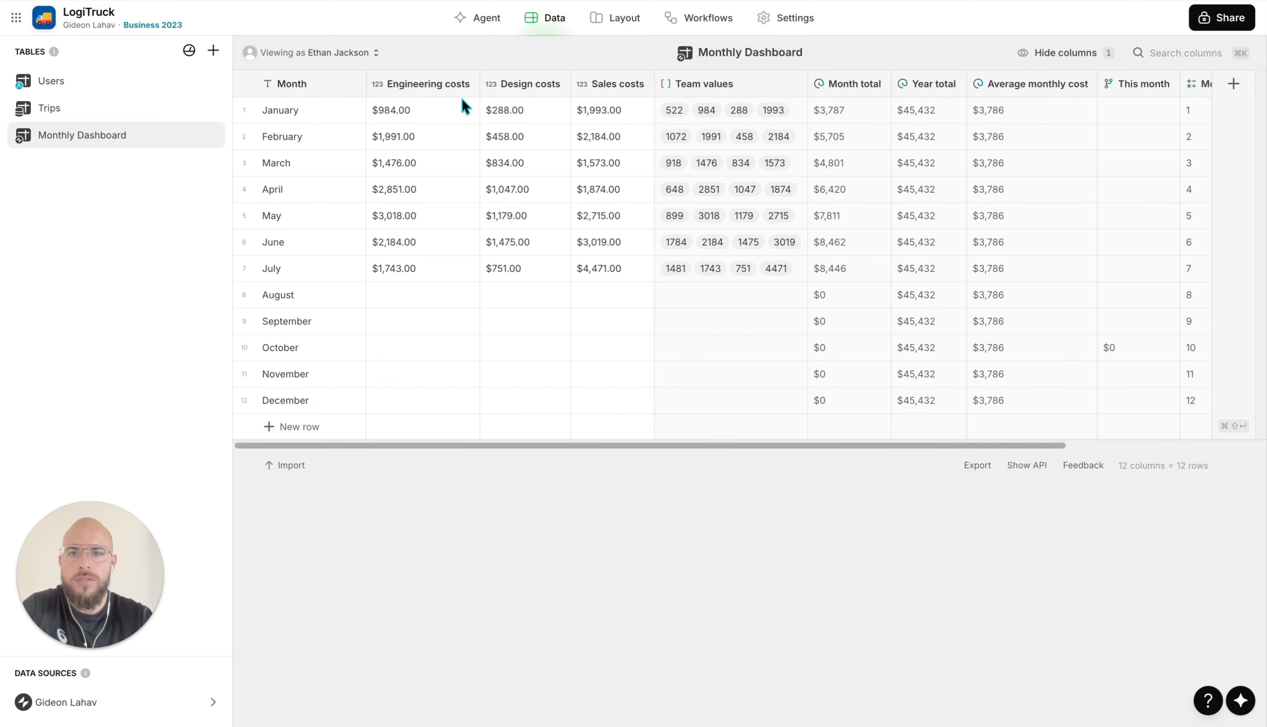
{"action": "left_click", "coordinate": [474, 85]}
{"action": "left_click", "coordinate": [401, 203]}
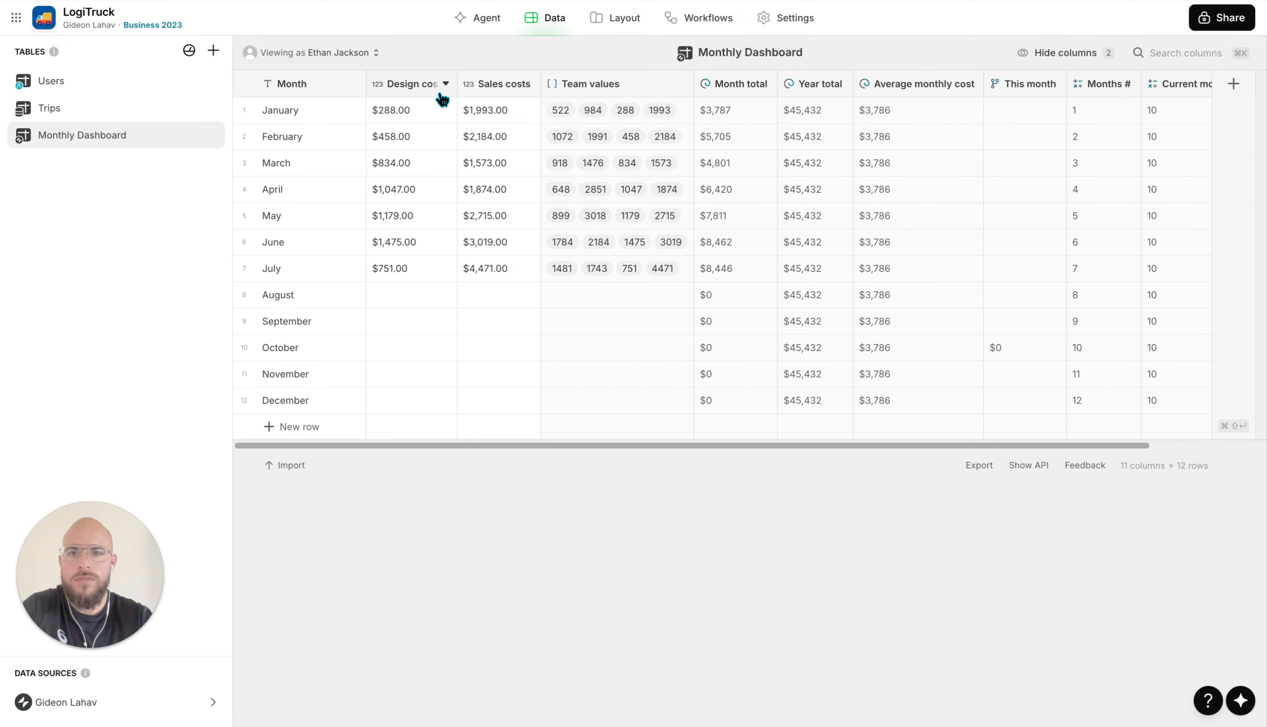
{"action": "left_click", "coordinate": [444, 85]}
{"action": "left_click", "coordinate": [404, 204]}
{"action": "left_click", "coordinate": [439, 85]}
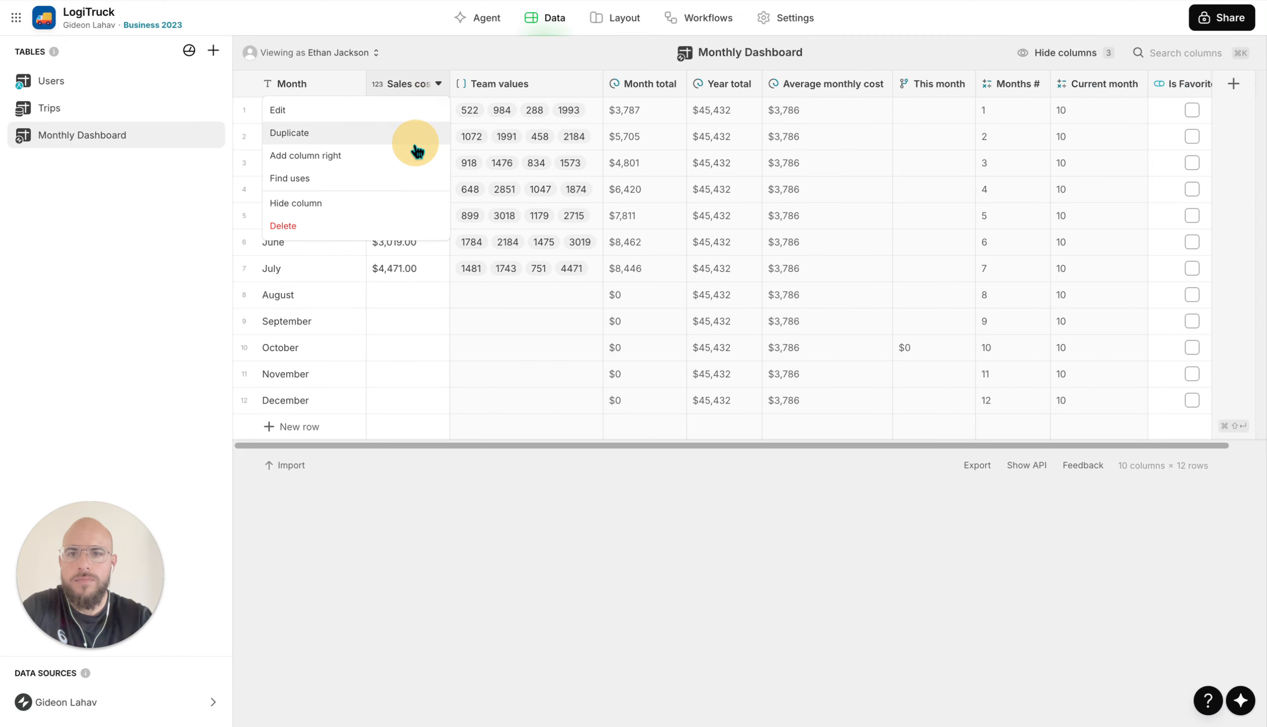
{"action": "left_click", "coordinate": [395, 211]}
{"action": "left_click", "coordinate": [520, 85]}
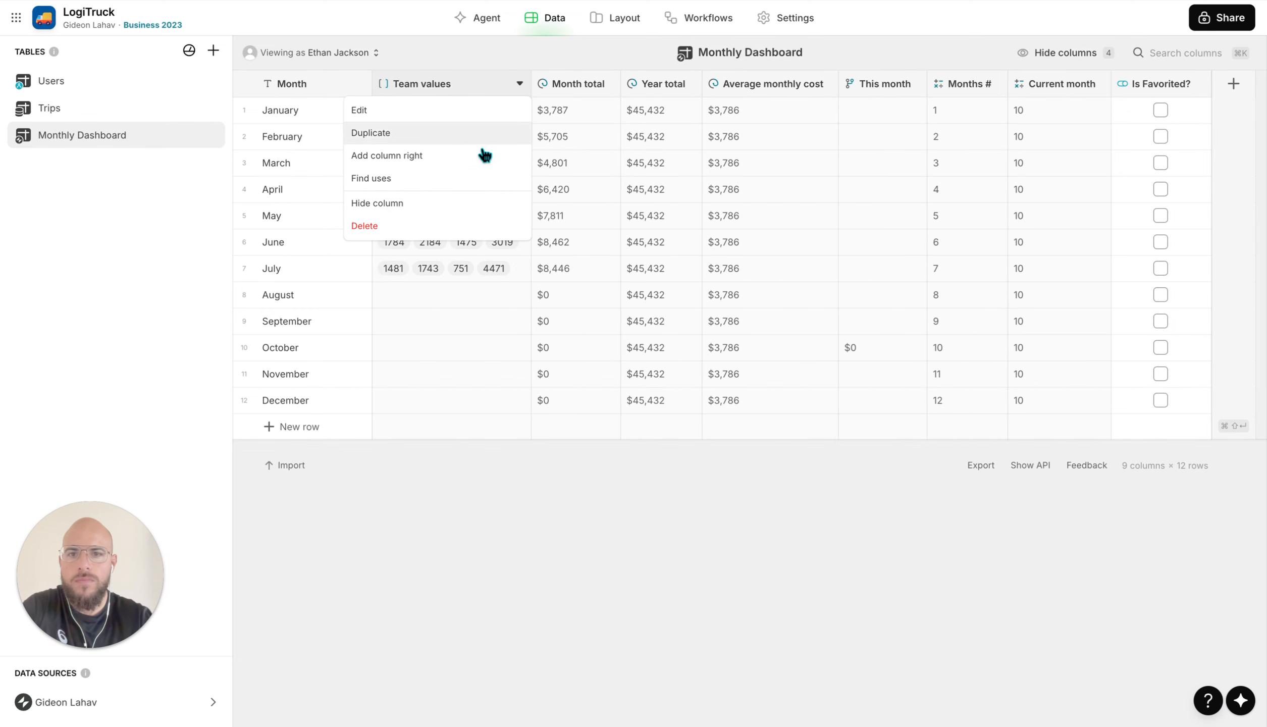
{"action": "left_click", "coordinate": [457, 204]}
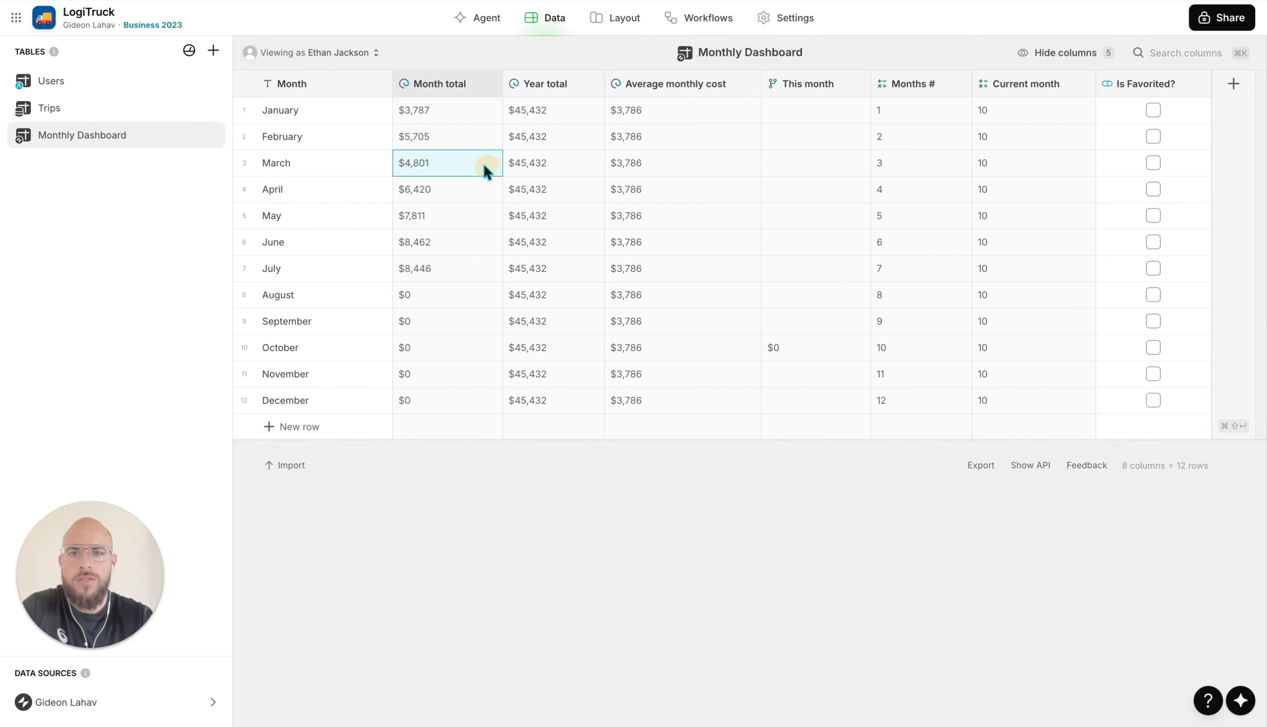
{"action": "left_click", "coordinate": [454, 122]}
{"action": "left_click_drag", "start_coordinate": [452, 120], "coordinate": [452, 365]}
{"action": "left_click_drag", "start_coordinate": [553, 181], "coordinate": [553, 293]}
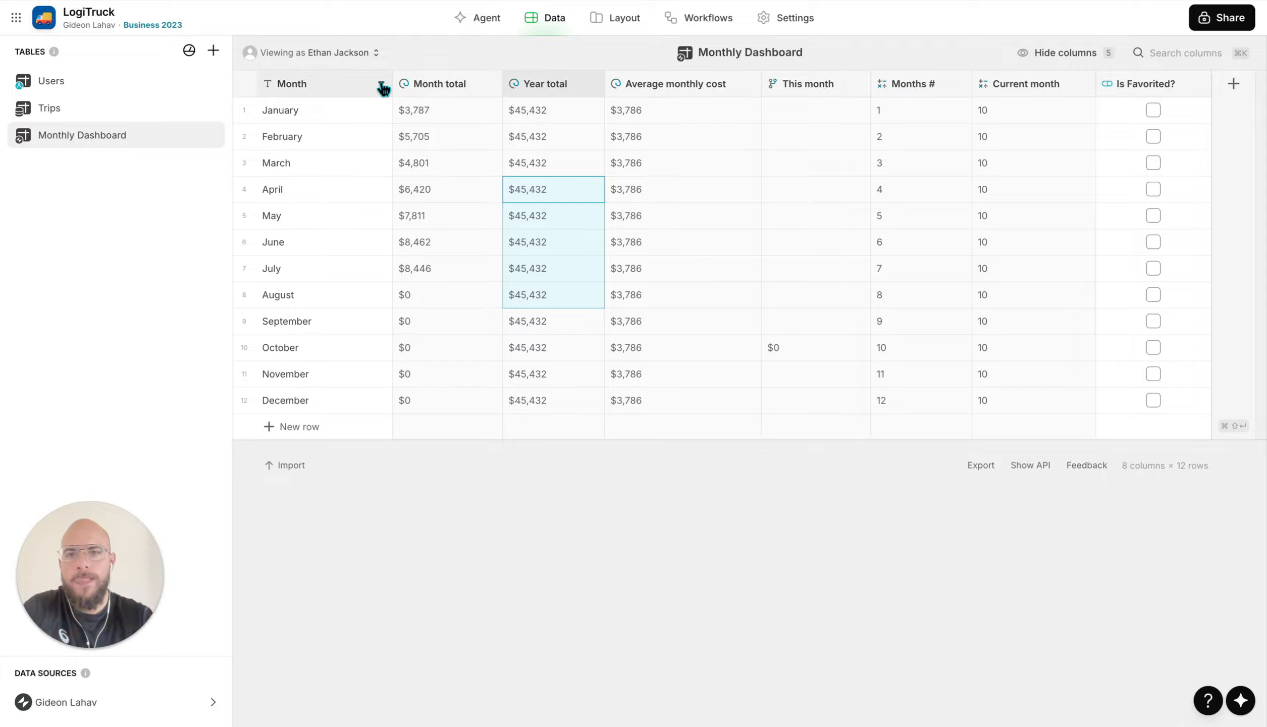
Duplicate the Month column as a new column named Current year with the Math type
{"action": "left_click", "coordinate": [383, 89]}
{"action": "left_click", "coordinate": [292, 134]}
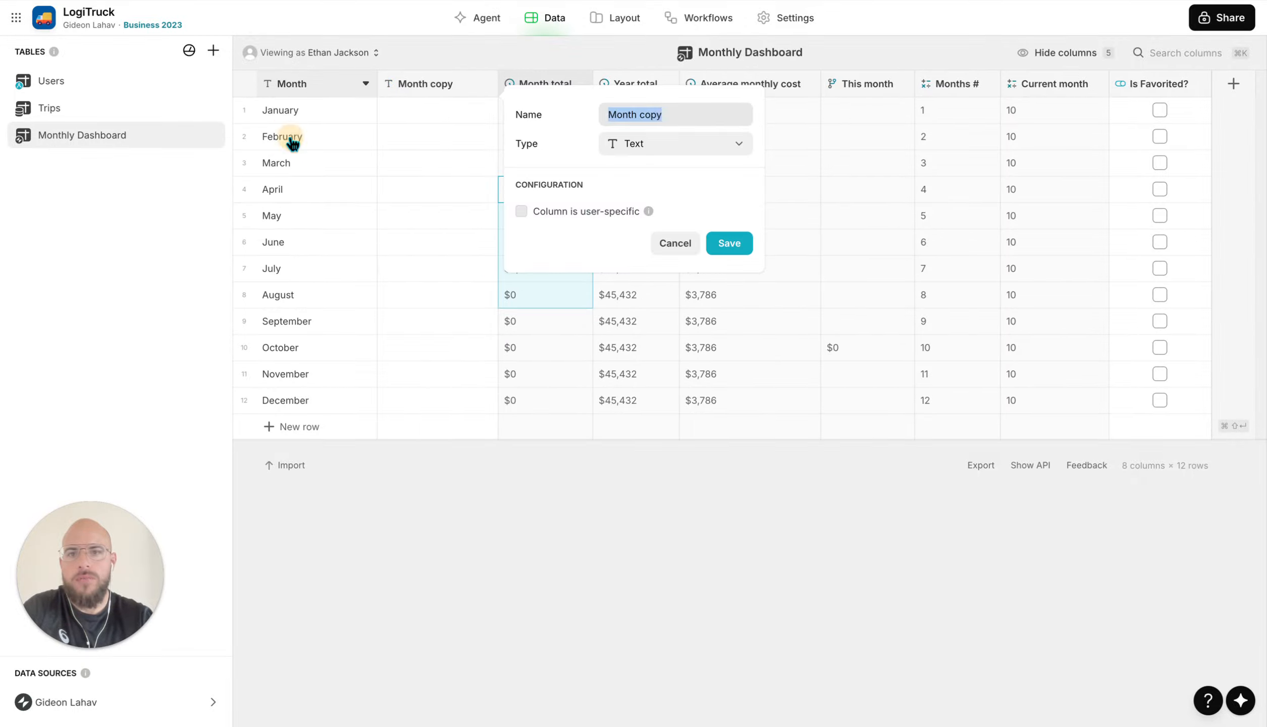
{"action": "type", "text": "Current year"}
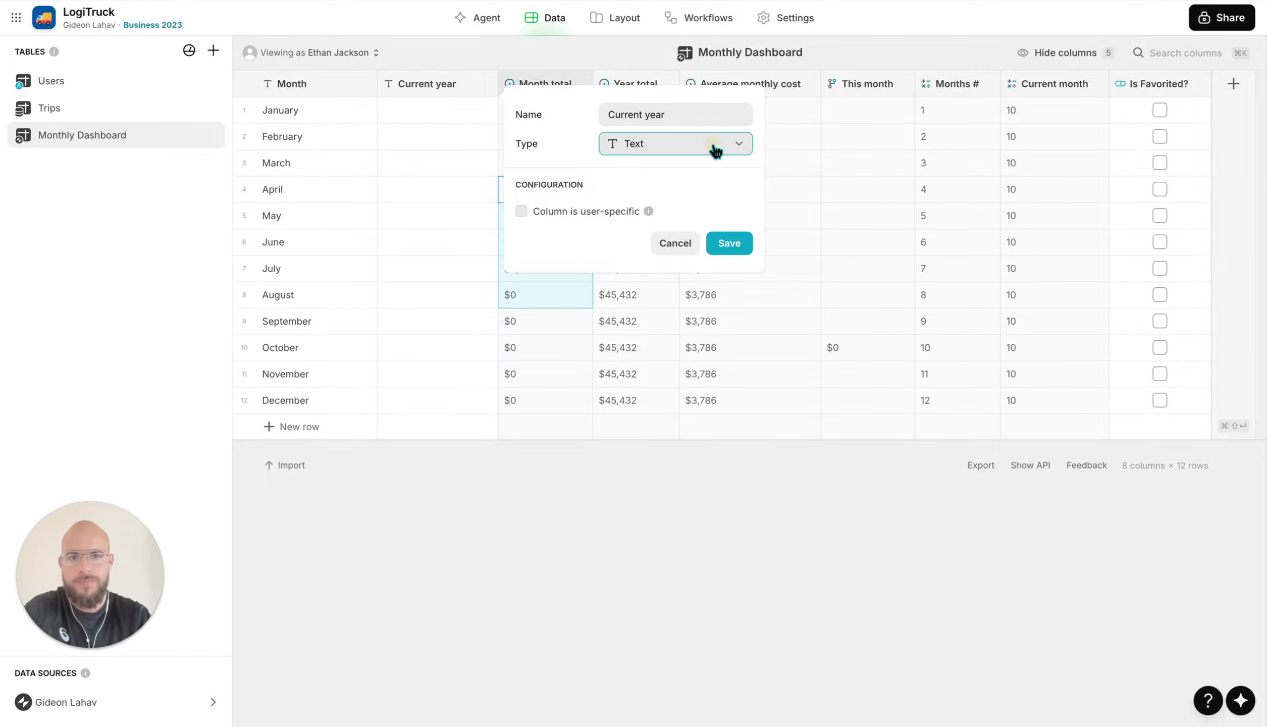
{"action": "left_click", "coordinate": [715, 150]}
{"action": "type", "text": "math"}
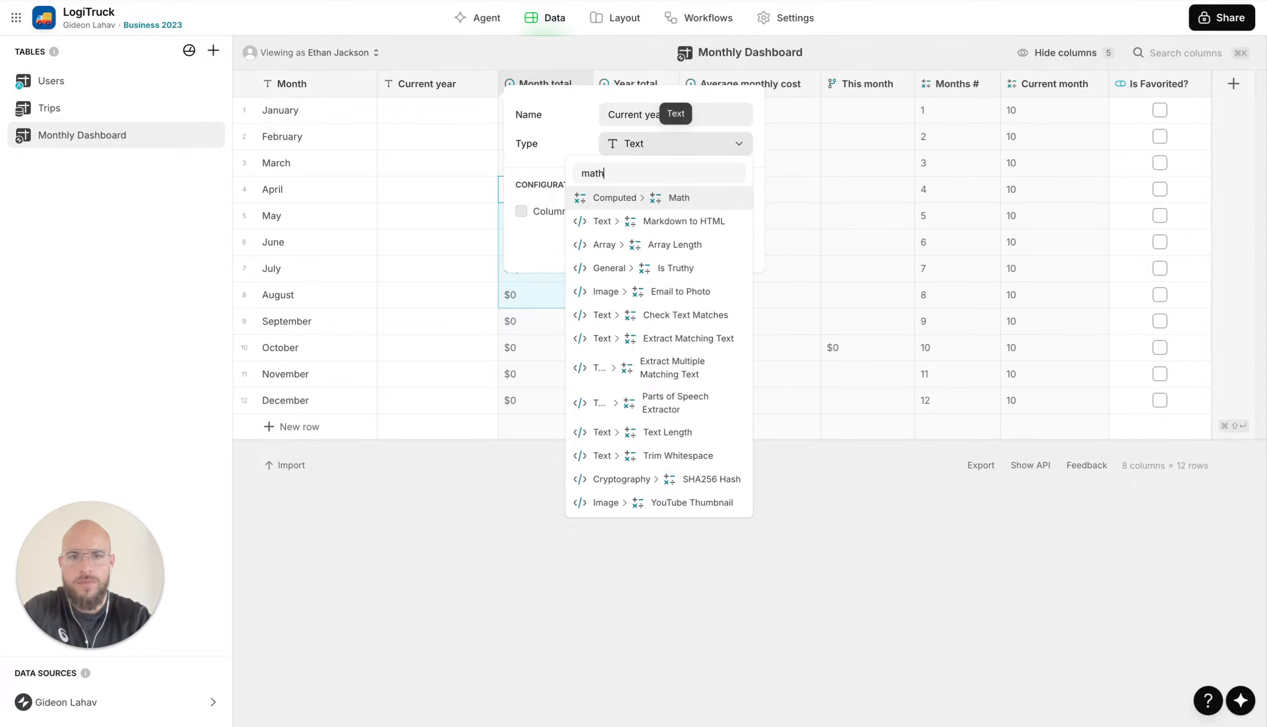
{"action": "key", "text": "Return"}
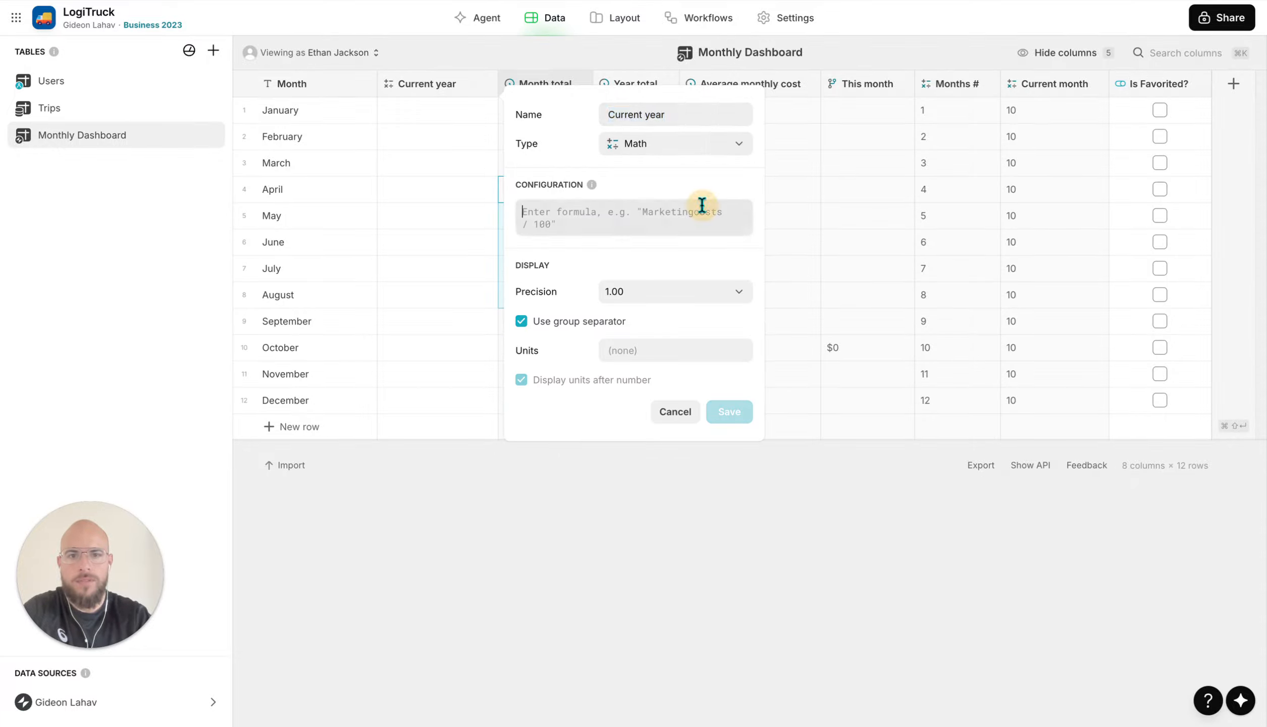
Save the Current year column with formula year(now), using Now as the replacement, precision 1 and no group separator
{"action": "left_click", "coordinate": [701, 213]}
{"action": "type", "text": "year"}
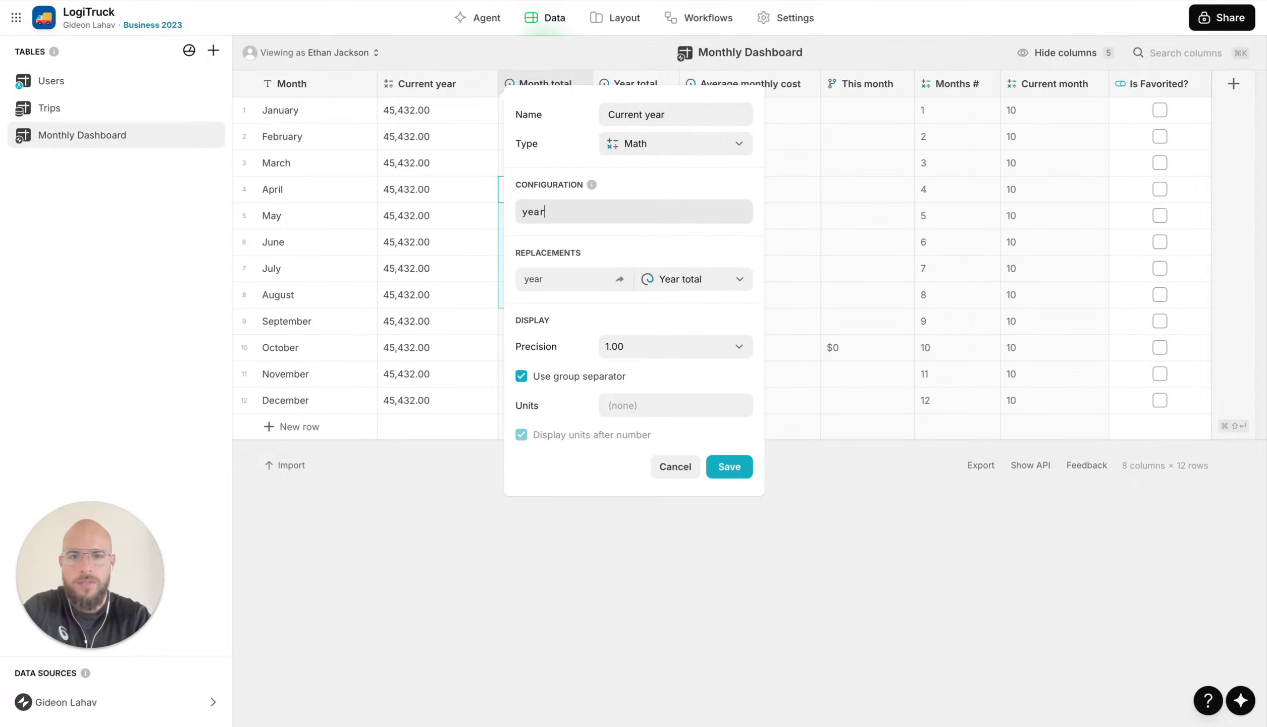
{"action": "type", "text": "(now)"}
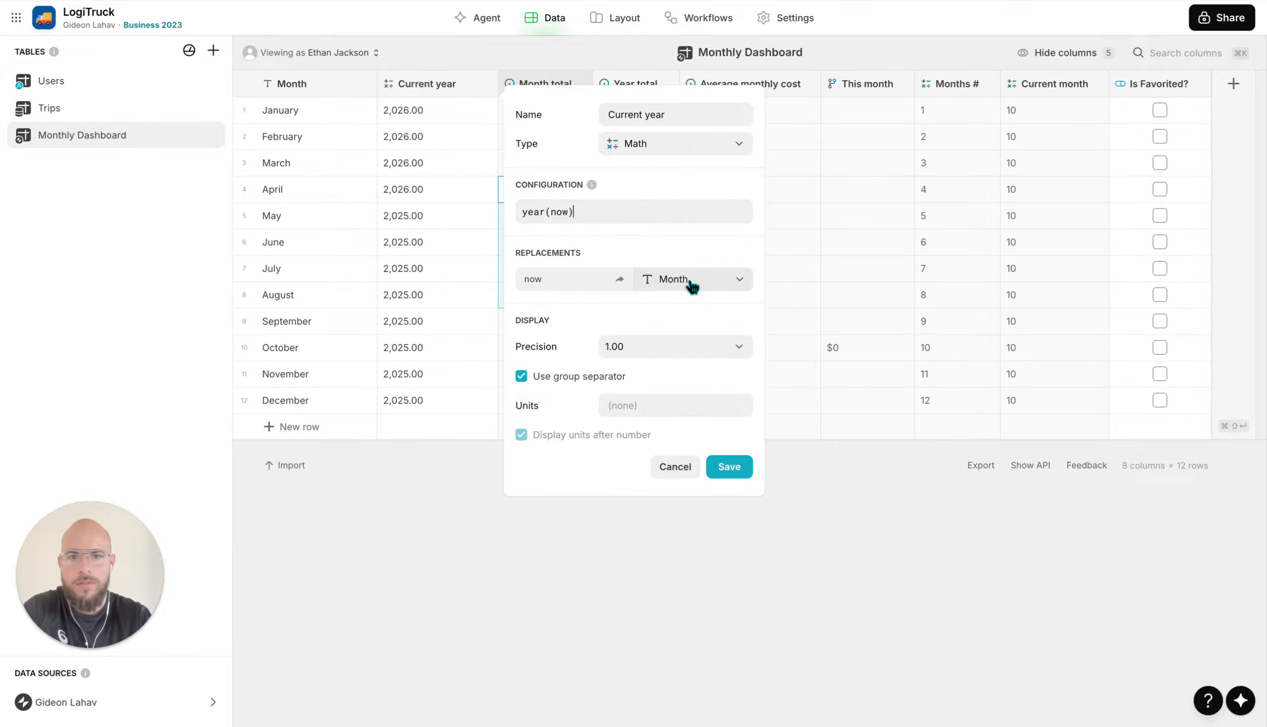
{"action": "left_click", "coordinate": [690, 282]}
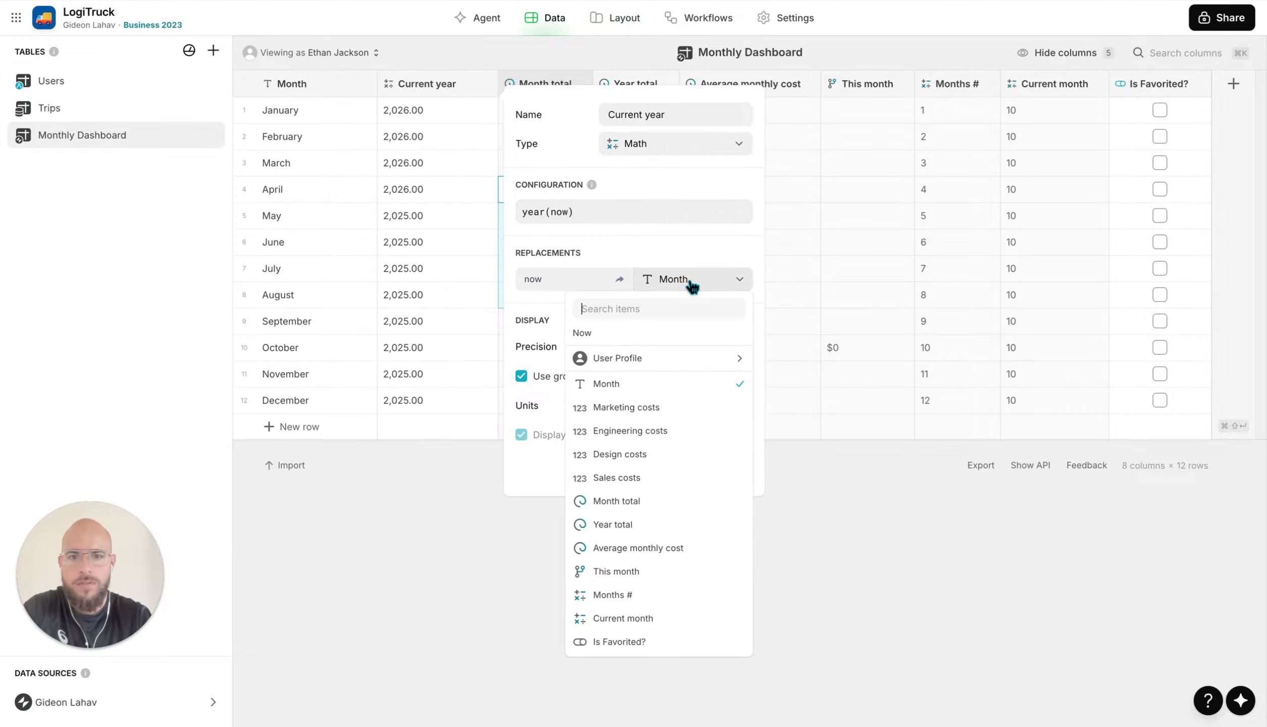
{"action": "left_click", "coordinate": [684, 283]}
{"action": "left_click", "coordinate": [677, 283]}
{"action": "left_click", "coordinate": [663, 338]}
{"action": "left_click", "coordinate": [656, 347]}
{"action": "left_click", "coordinate": [640, 387]}
{"action": "left_click", "coordinate": [588, 379]}
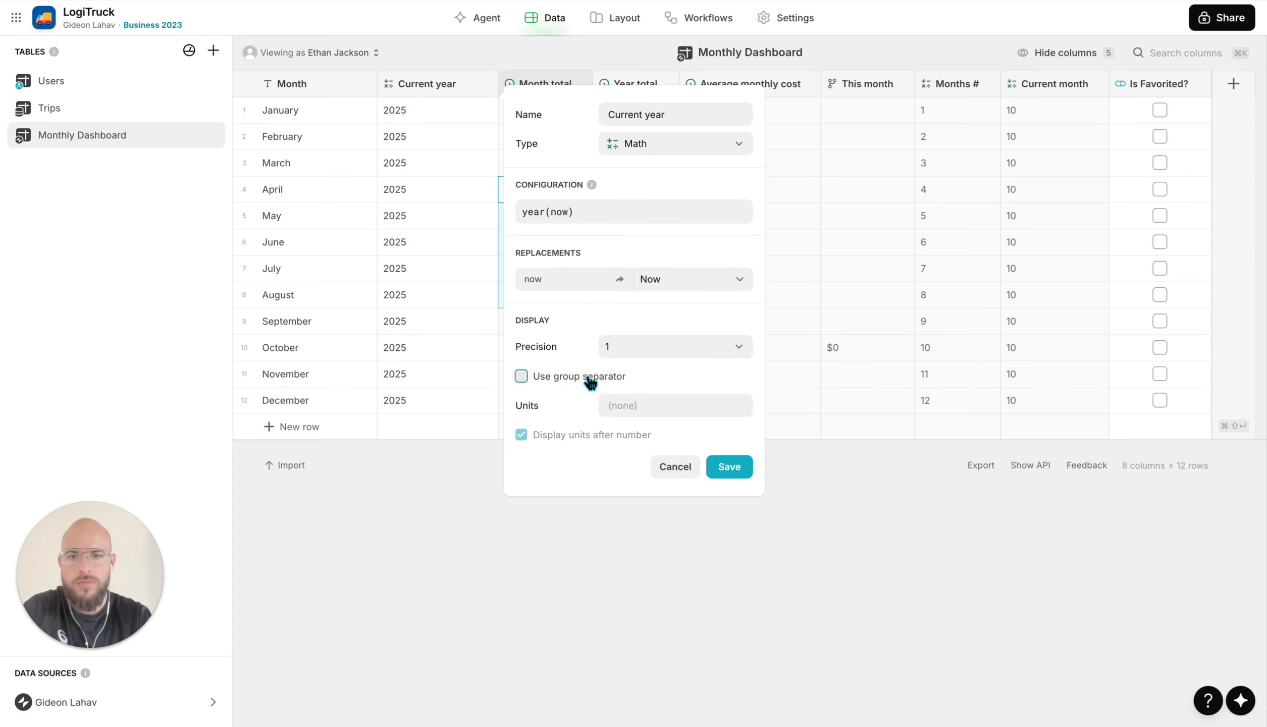
{"action": "left_click", "coordinate": [723, 467]}
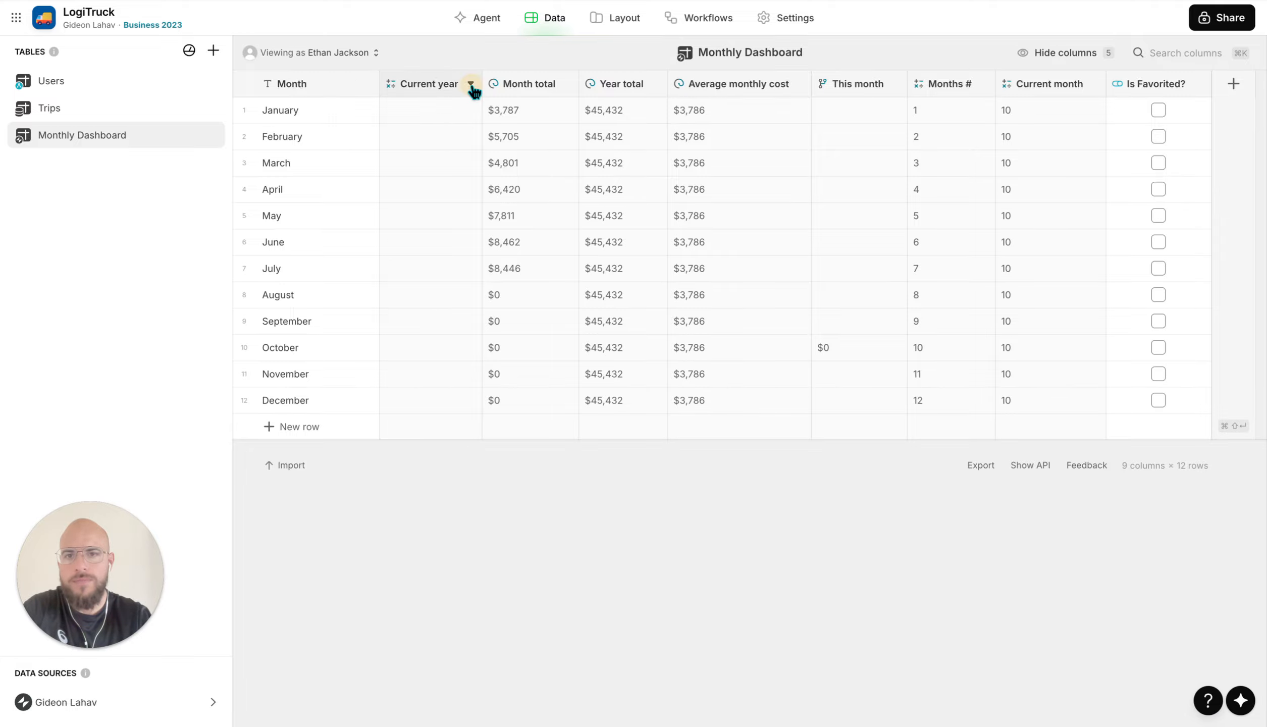
Duplicate the Current year column, name the copy "Month & year" and change its type to Template
{"action": "left_click", "coordinate": [470, 83]}
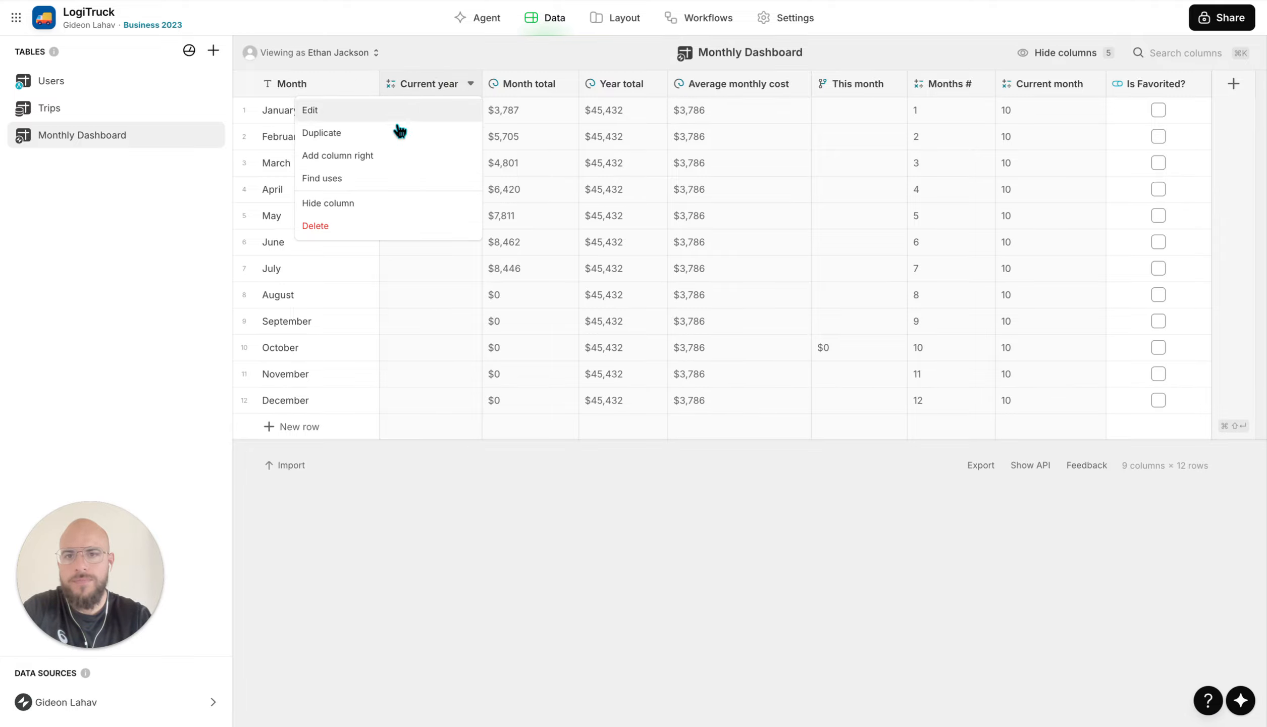
{"action": "left_click", "coordinate": [373, 132]}
{"action": "type", "text": "Month &"}
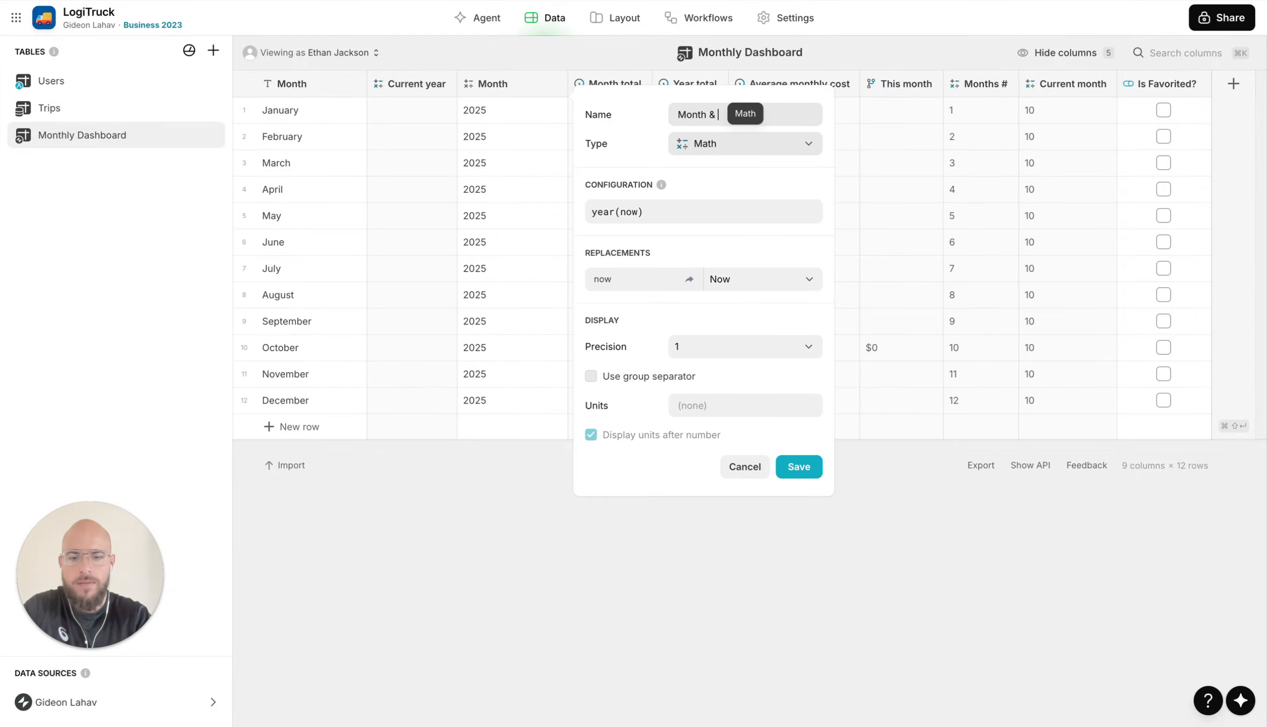
{"action": "left_click", "coordinate": [765, 147]}
{"action": "type", "text": "tem"}
{"action": "key", "text": "Return"}
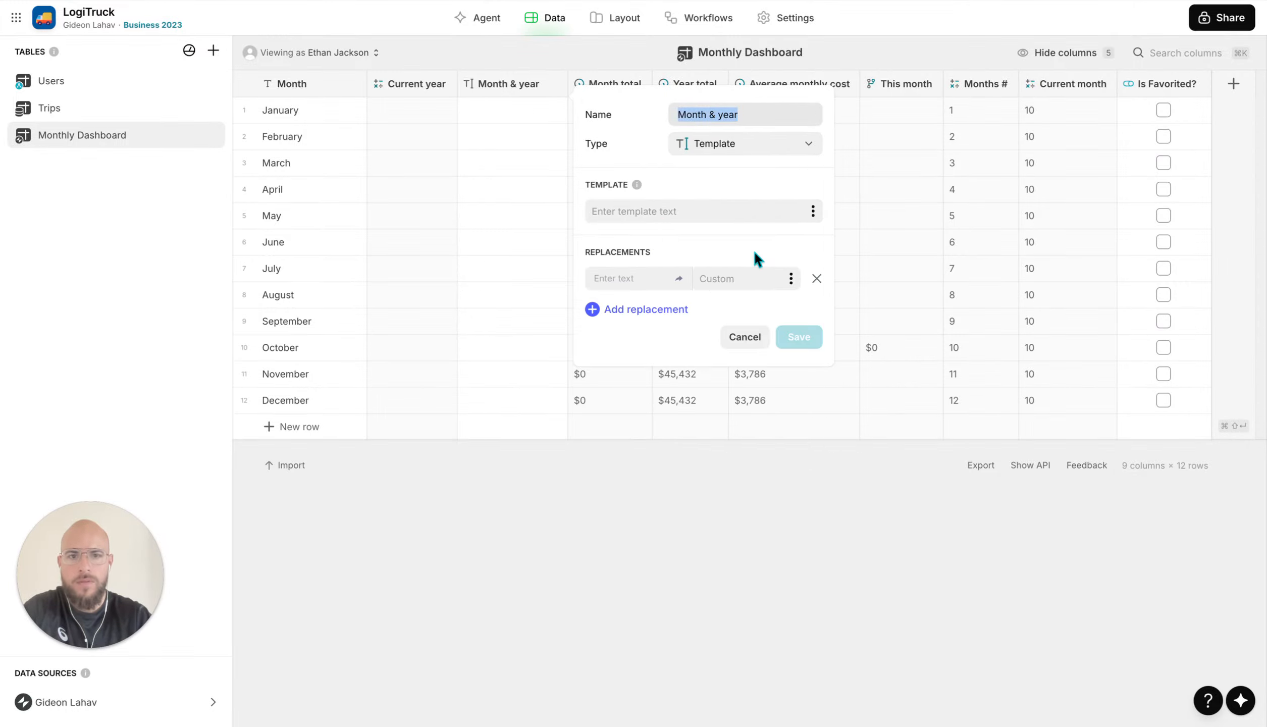
Set the Month & year template text to "M Y" and enter M and Y as the texts to replace
{"action": "left_click", "coordinate": [758, 205]}
{"action": "type", "text": "M Y"}
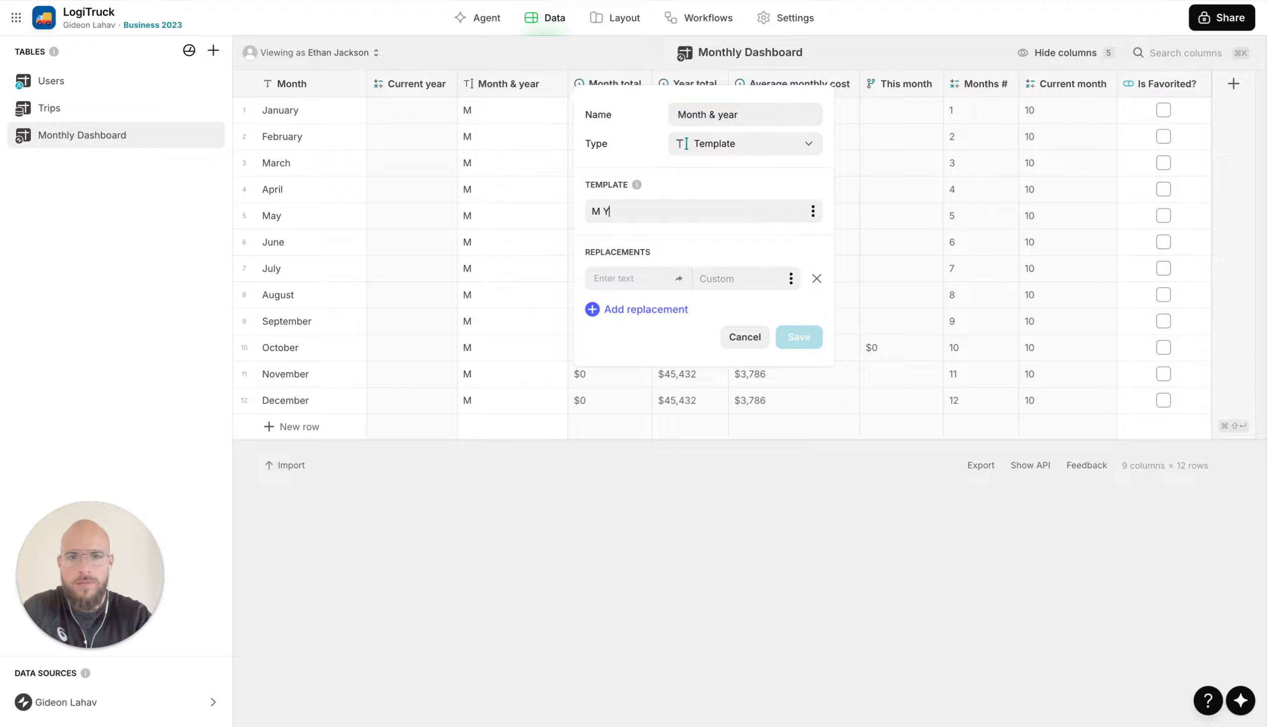
{"action": "left_click", "coordinate": [616, 277]}
{"action": "type", "text": "M"}
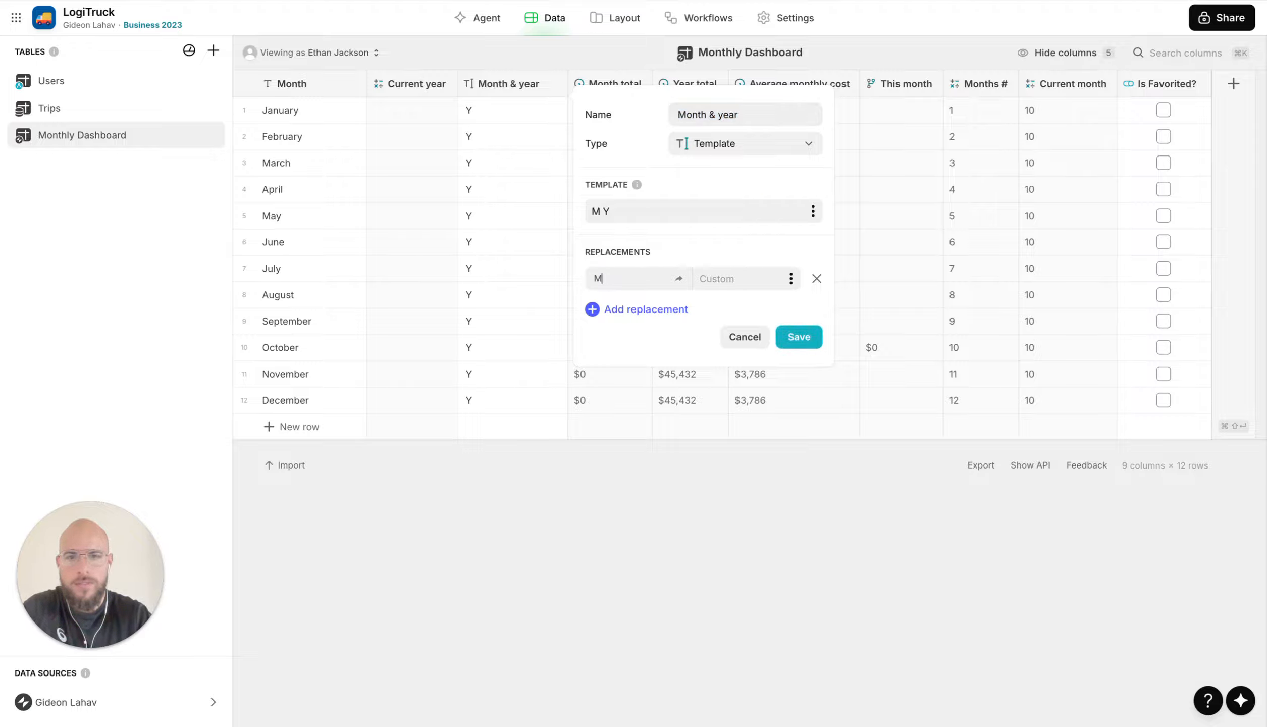
{"action": "left_click", "coordinate": [617, 309]}
{"action": "type", "text": "Y"}
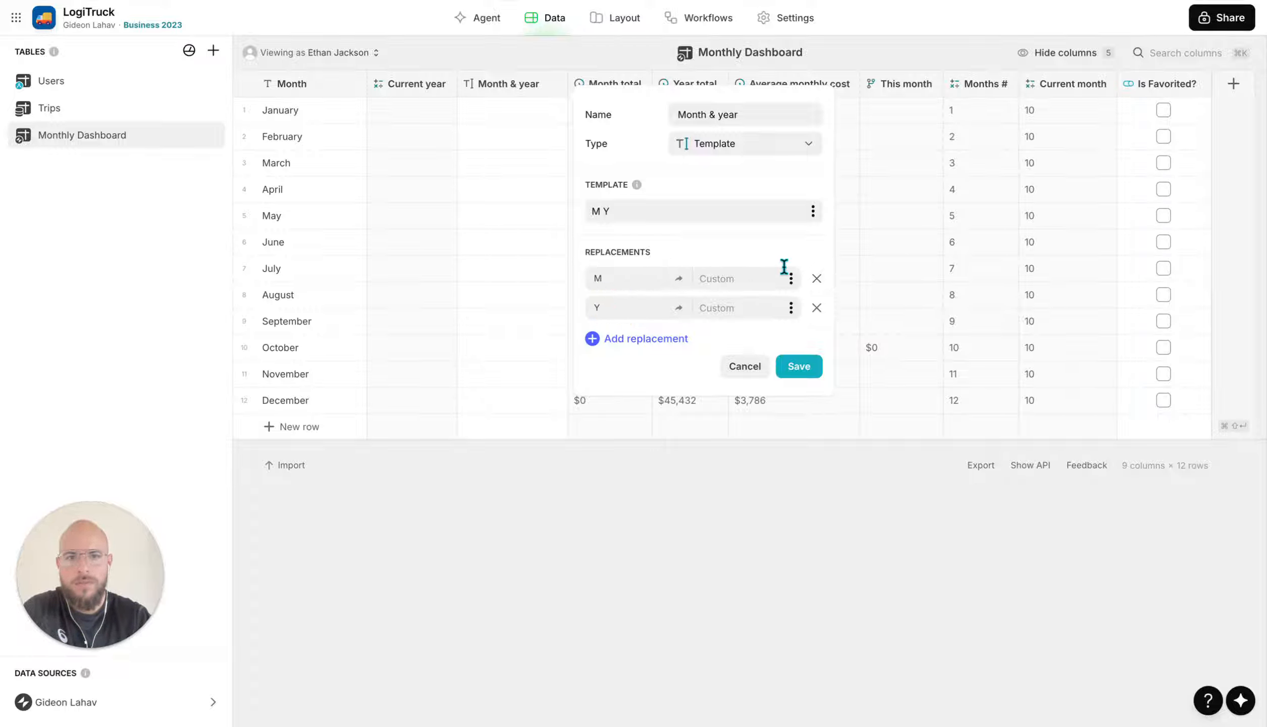
Replace M with the Month column, try Current year for Y, remove the Y replacement and save the Month & year column
{"action": "left_click", "coordinate": [791, 279]}
{"action": "left_click", "coordinate": [709, 530]}
{"action": "left_click", "coordinate": [790, 308]}
{"action": "left_click", "coordinate": [701, 582]}
{"action": "left_click", "coordinate": [787, 414]}
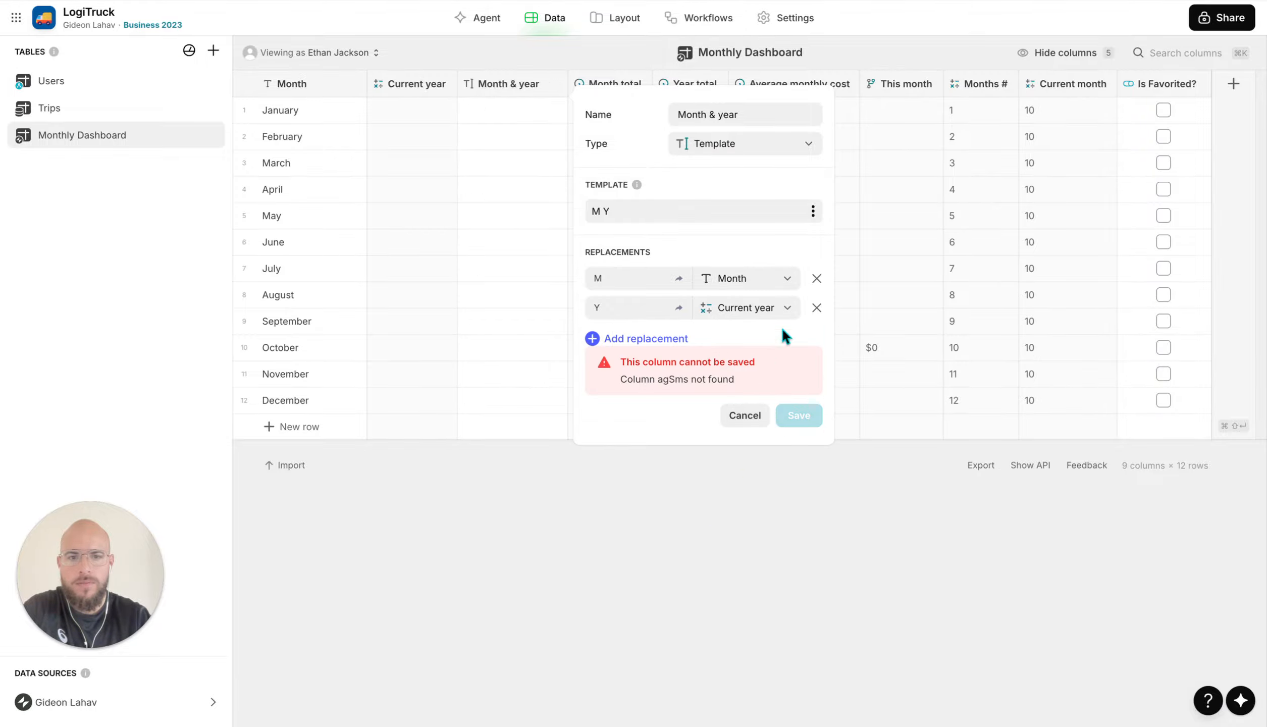
{"action": "left_click", "coordinate": [817, 309]}
{"action": "left_click", "coordinate": [798, 337]}
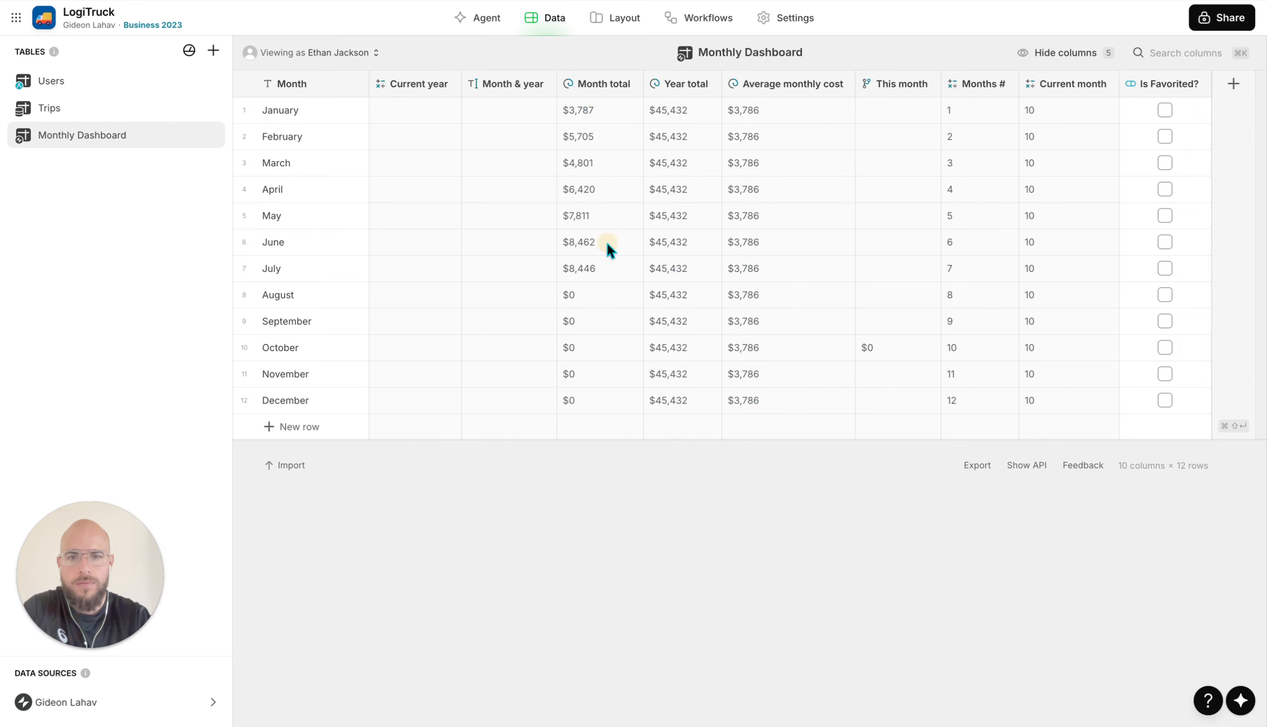
Reselect Now as the Current year column's replacement, change its formula to year(now)+0 and save it
{"action": "left_click", "coordinate": [405, 85]}
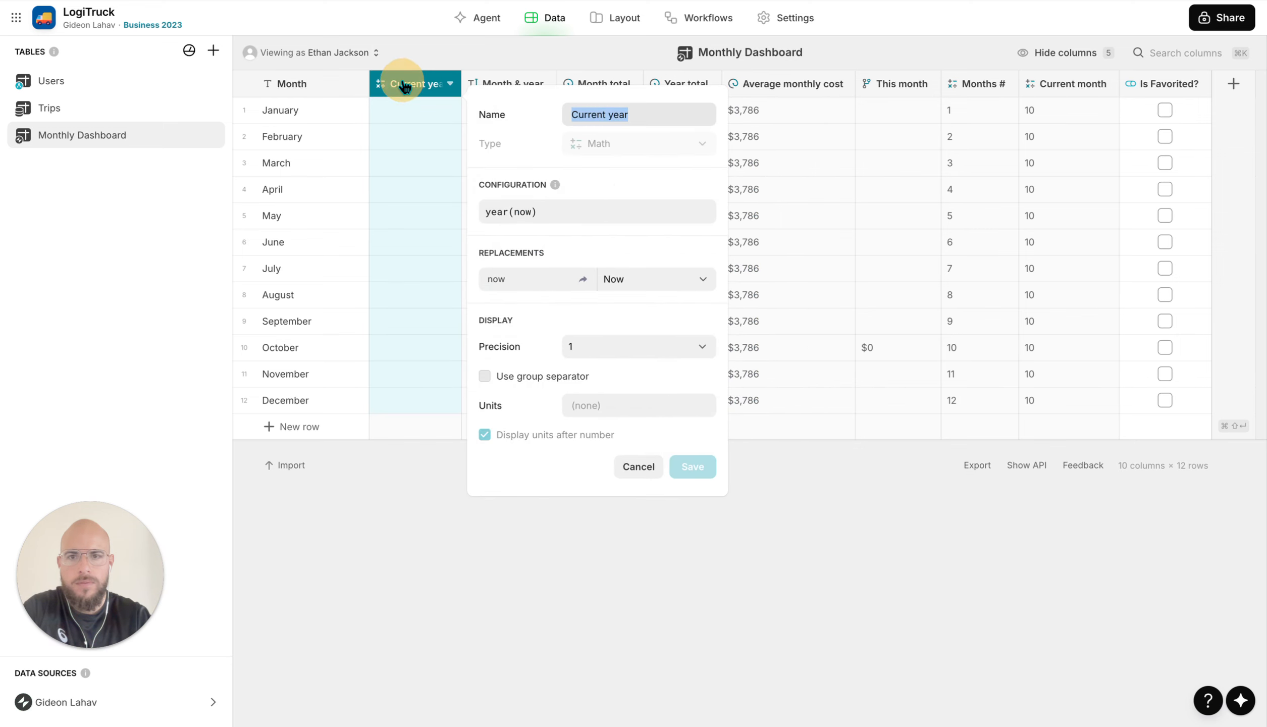
{"action": "left_click", "coordinate": [615, 291]}
{"action": "left_click", "coordinate": [625, 337]}
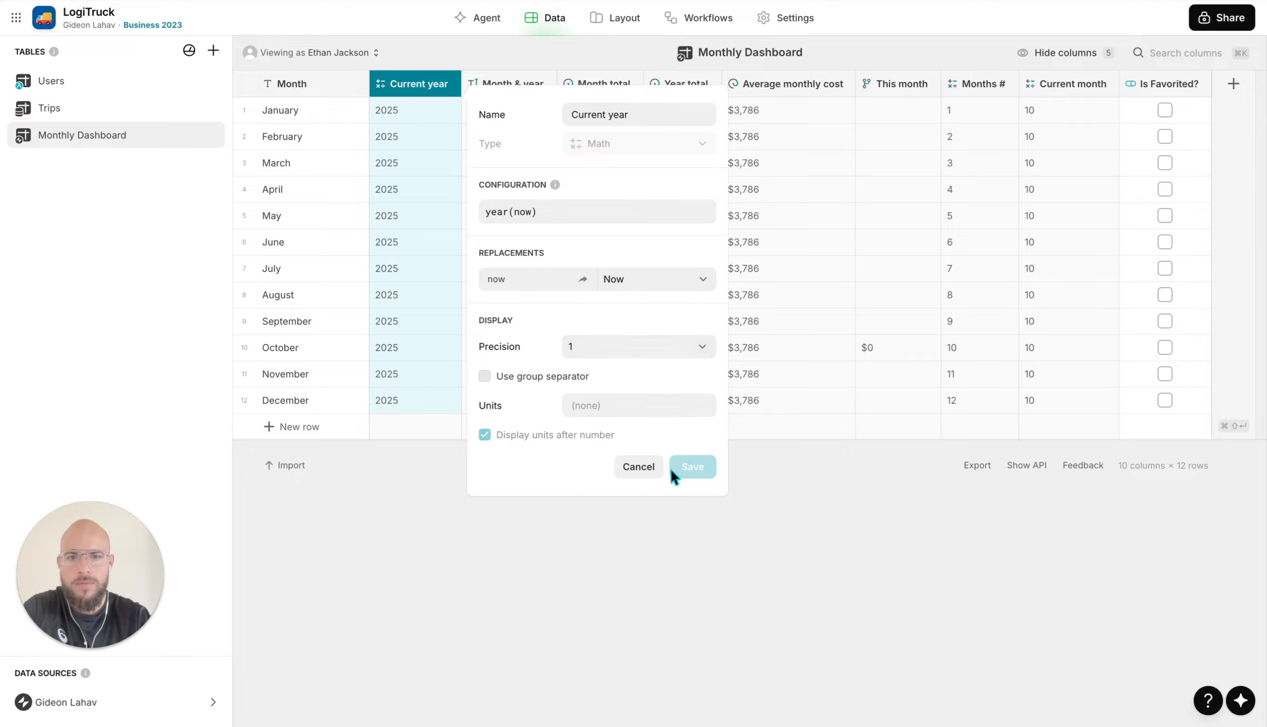
{"action": "left_click", "coordinate": [565, 208]}
{"action": "type", "text": "+0"}
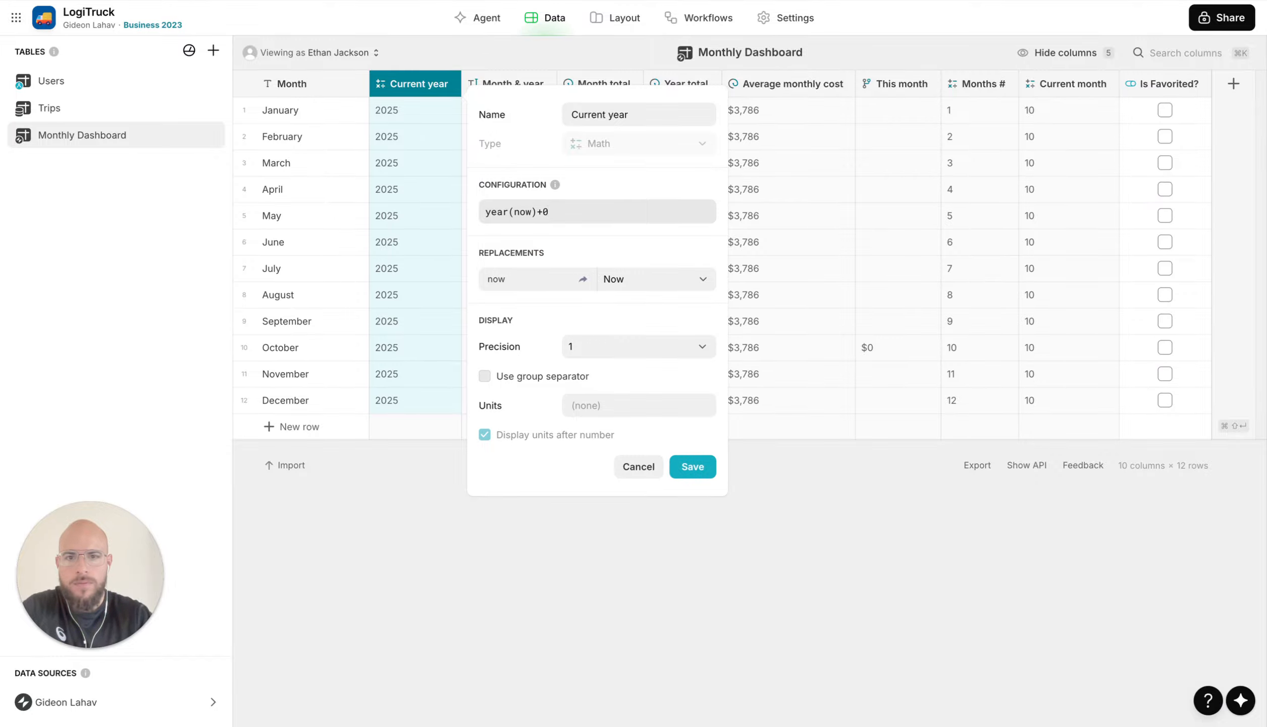
{"action": "left_click", "coordinate": [698, 466]}
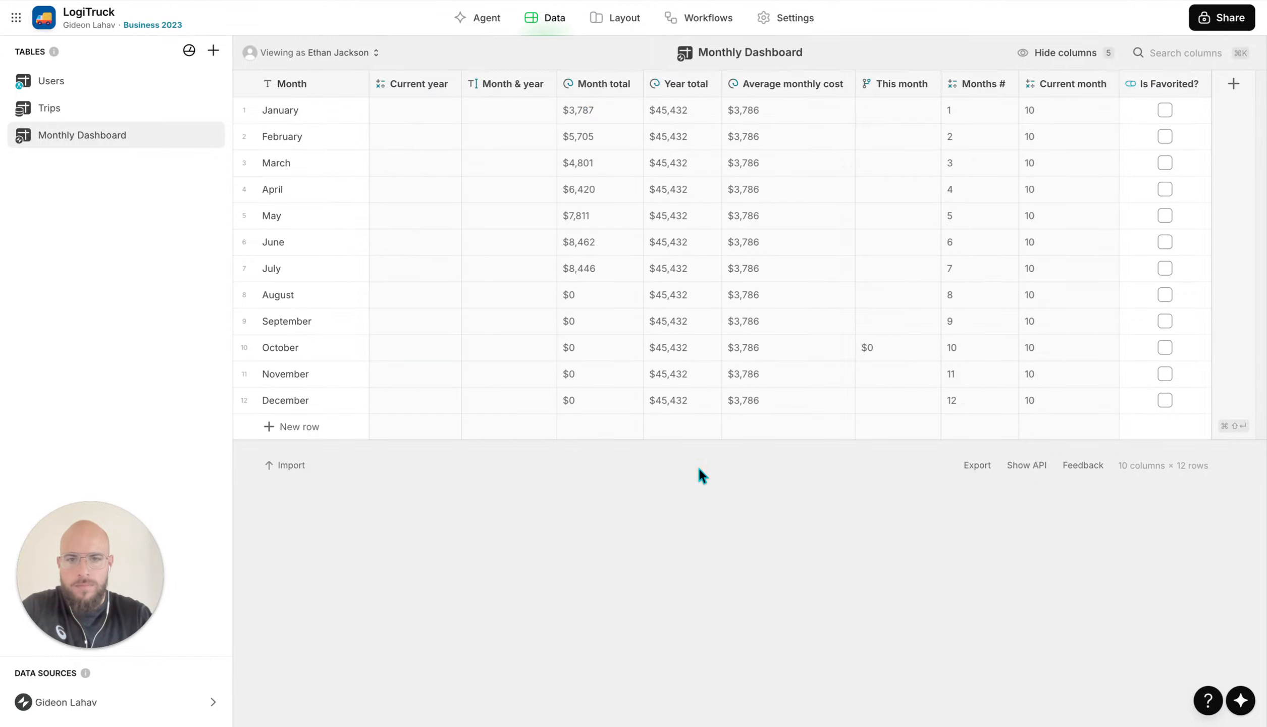
Check the Current year column's values and formula configuration, leaving its settings unchanged
{"action": "left_click_drag", "start_coordinate": [429, 110], "coordinate": [429, 319]}
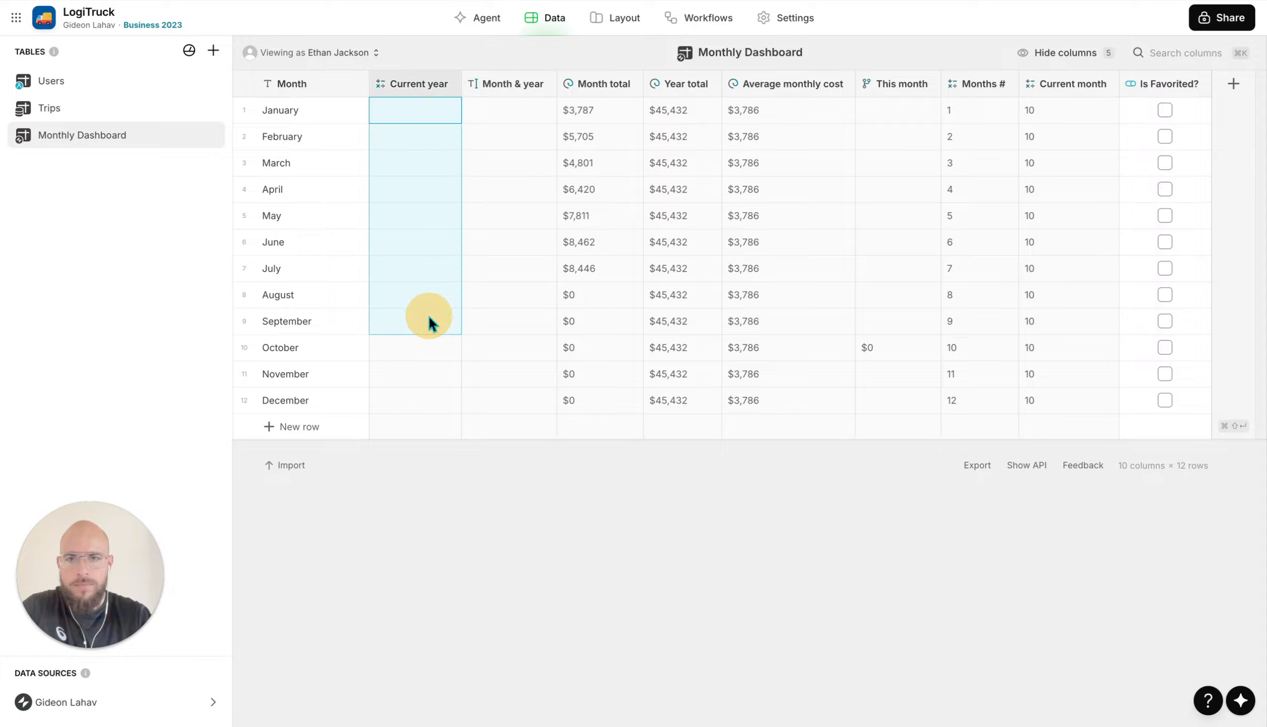
{"action": "left_click", "coordinate": [419, 84]}
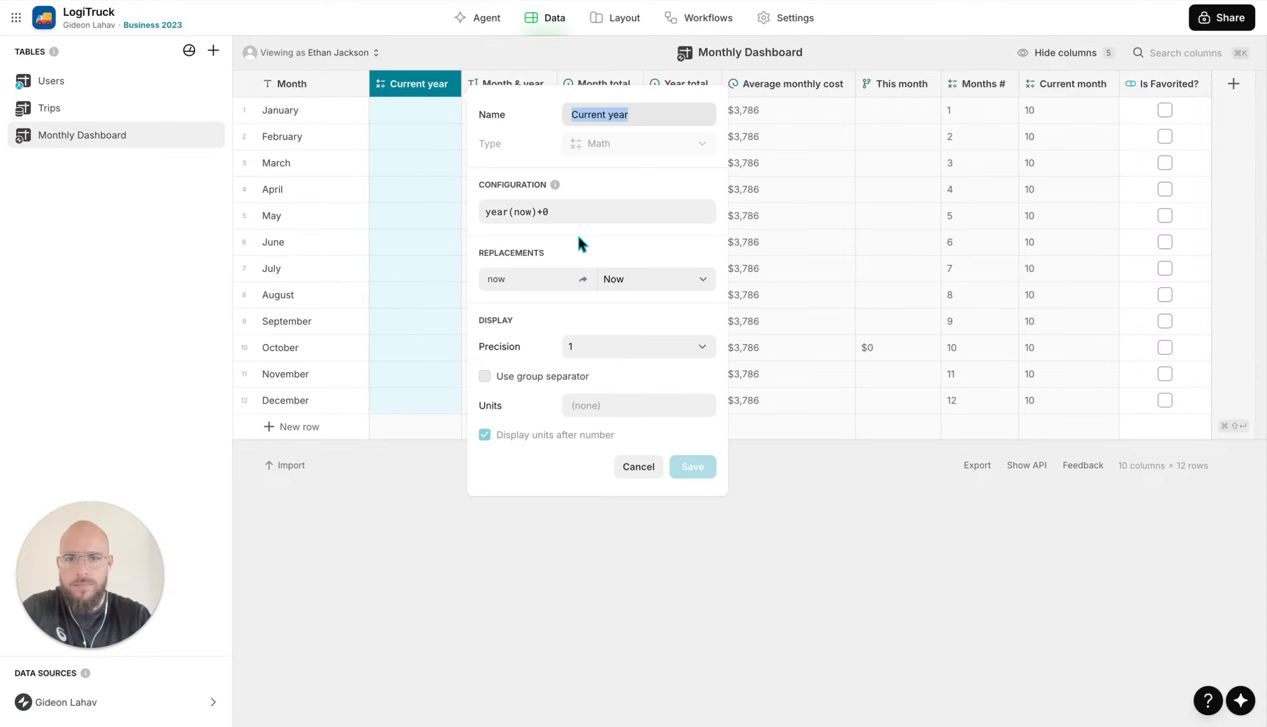
{"action": "left_click", "coordinate": [574, 217]}
{"action": "left_click", "coordinate": [574, 202]}
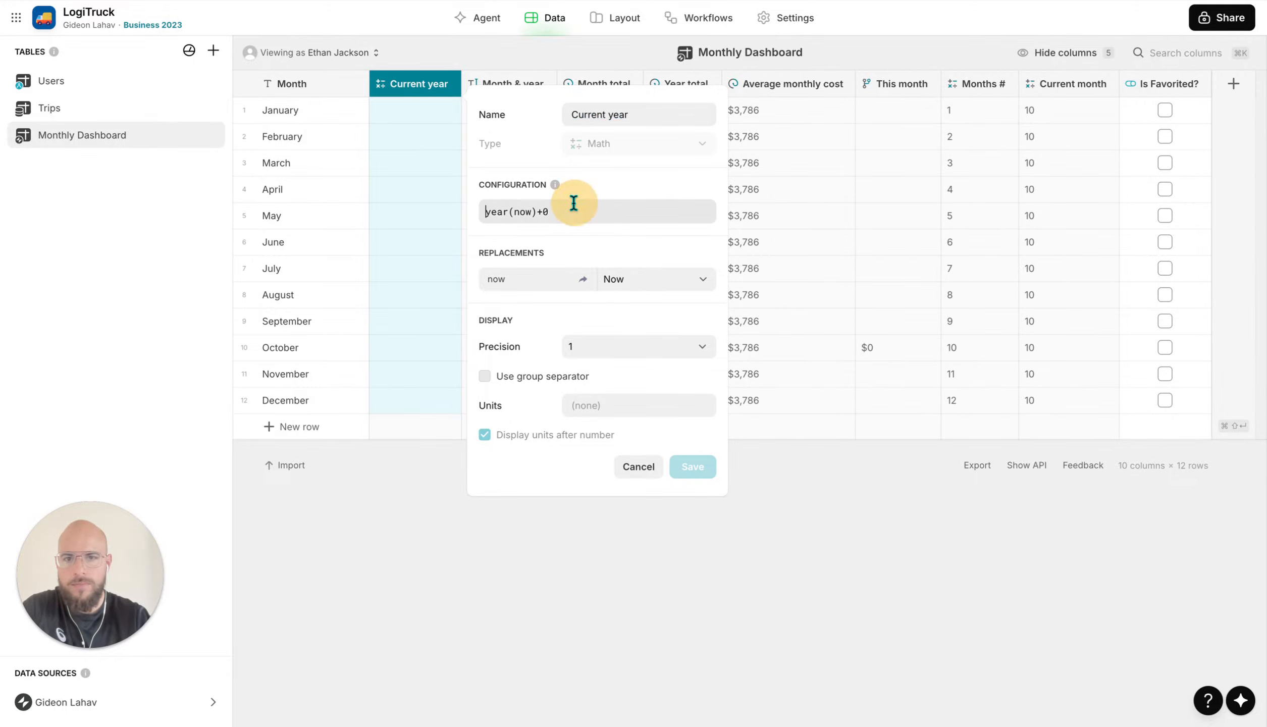
{"action": "left_click", "coordinate": [574, 219]}
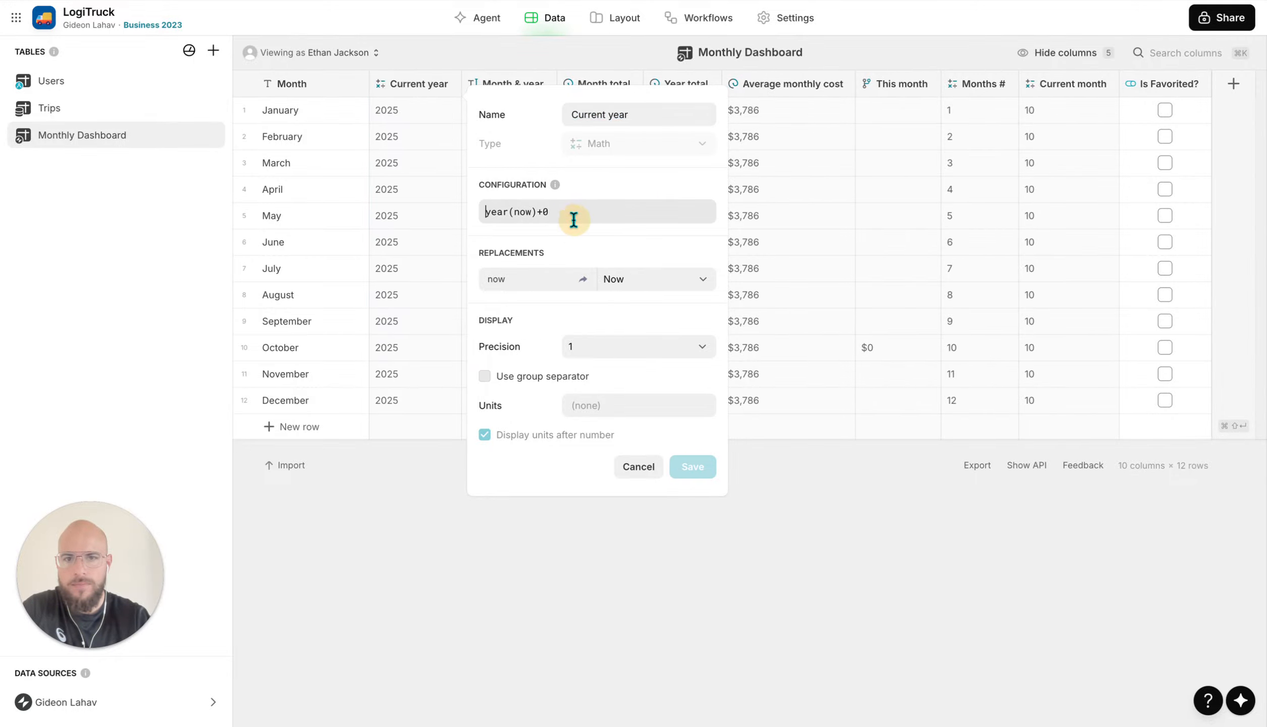
{"action": "left_click", "coordinate": [634, 465]}
Add a replacement to the Month & year template that swaps Y for the Current year column, and save it
{"action": "left_click", "coordinate": [495, 97]}
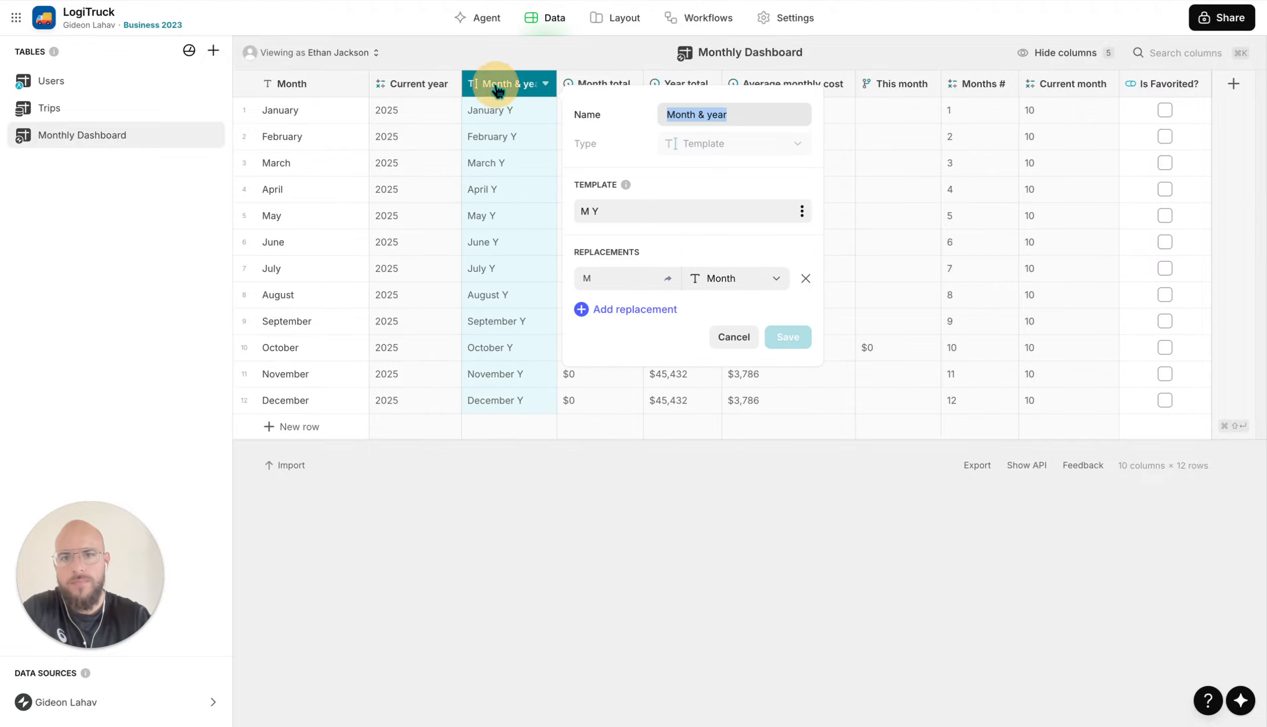
{"action": "left_click", "coordinate": [634, 306]}
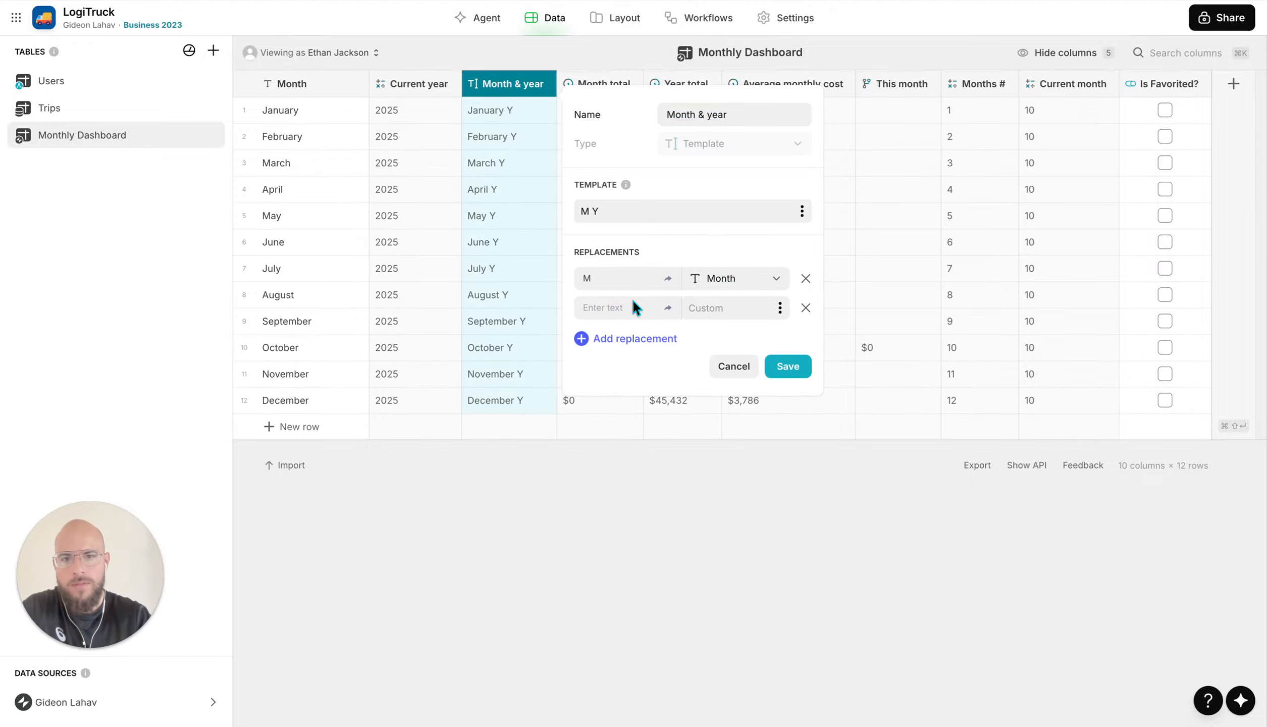
{"action": "left_click", "coordinate": [631, 316]}
{"action": "type", "text": "Y"}
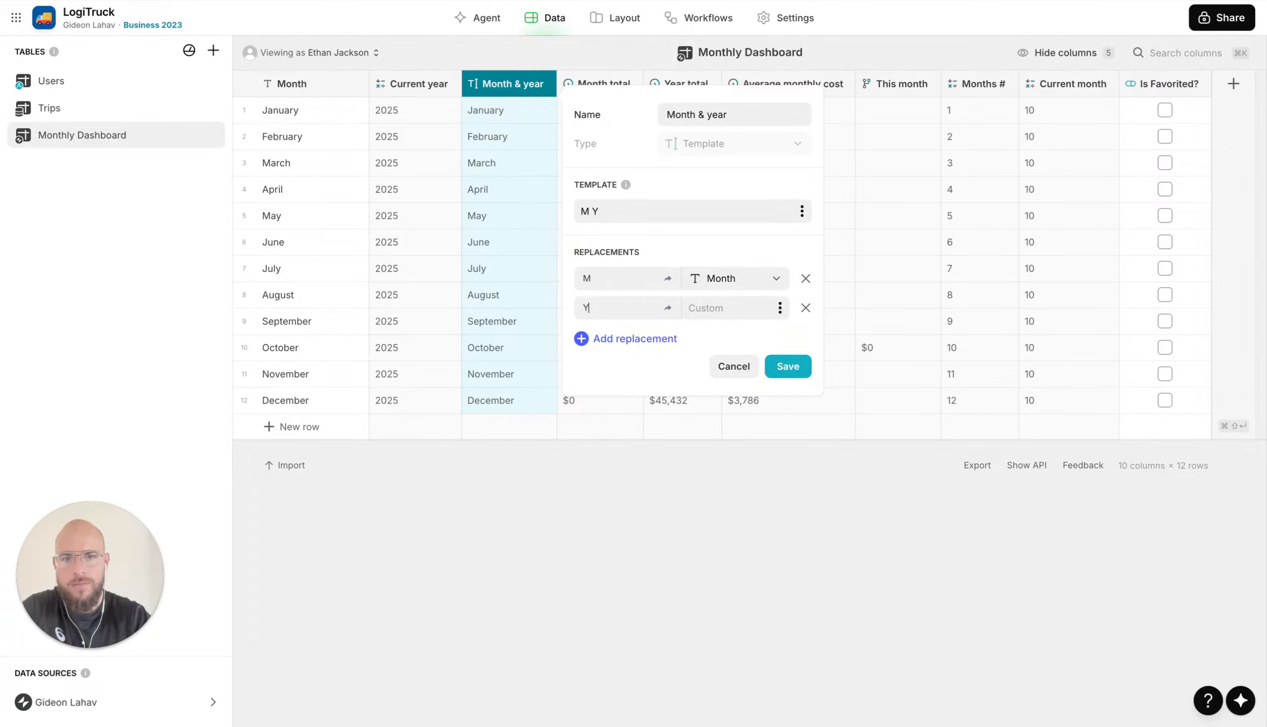
{"action": "left_click", "coordinate": [780, 309]}
{"action": "left_click", "coordinate": [715, 580]}
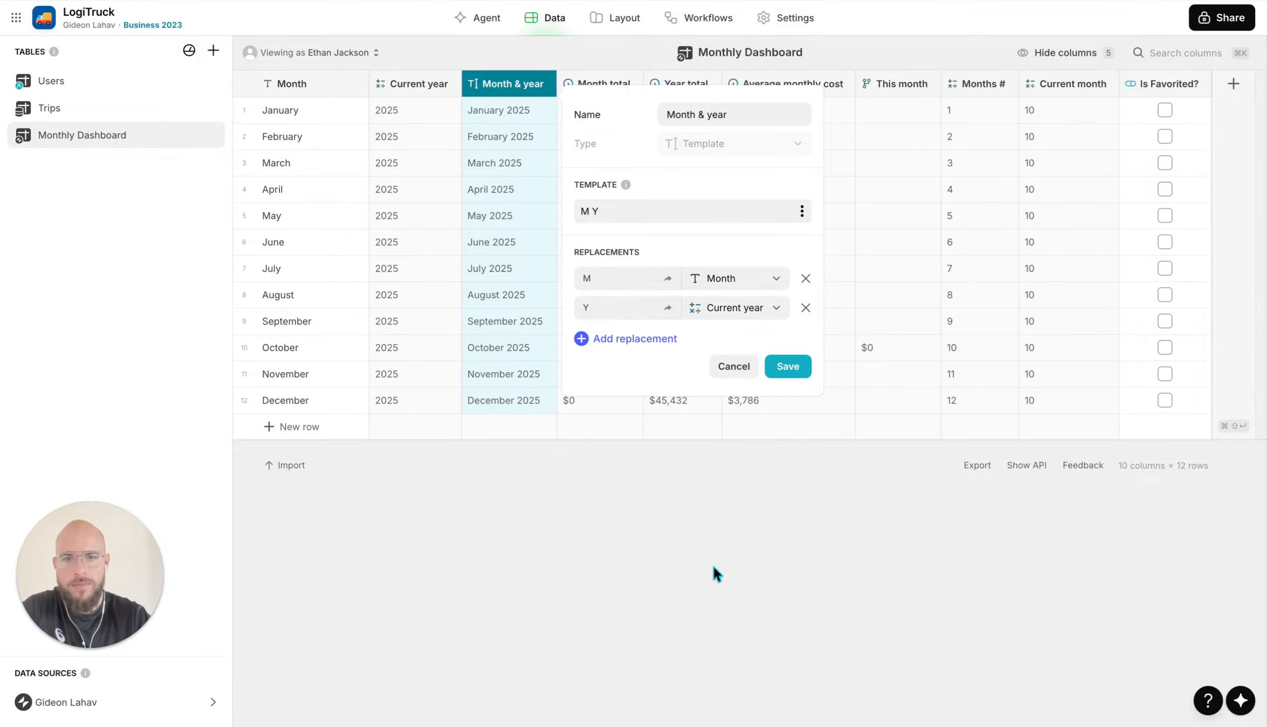
{"action": "left_click", "coordinate": [801, 373]}
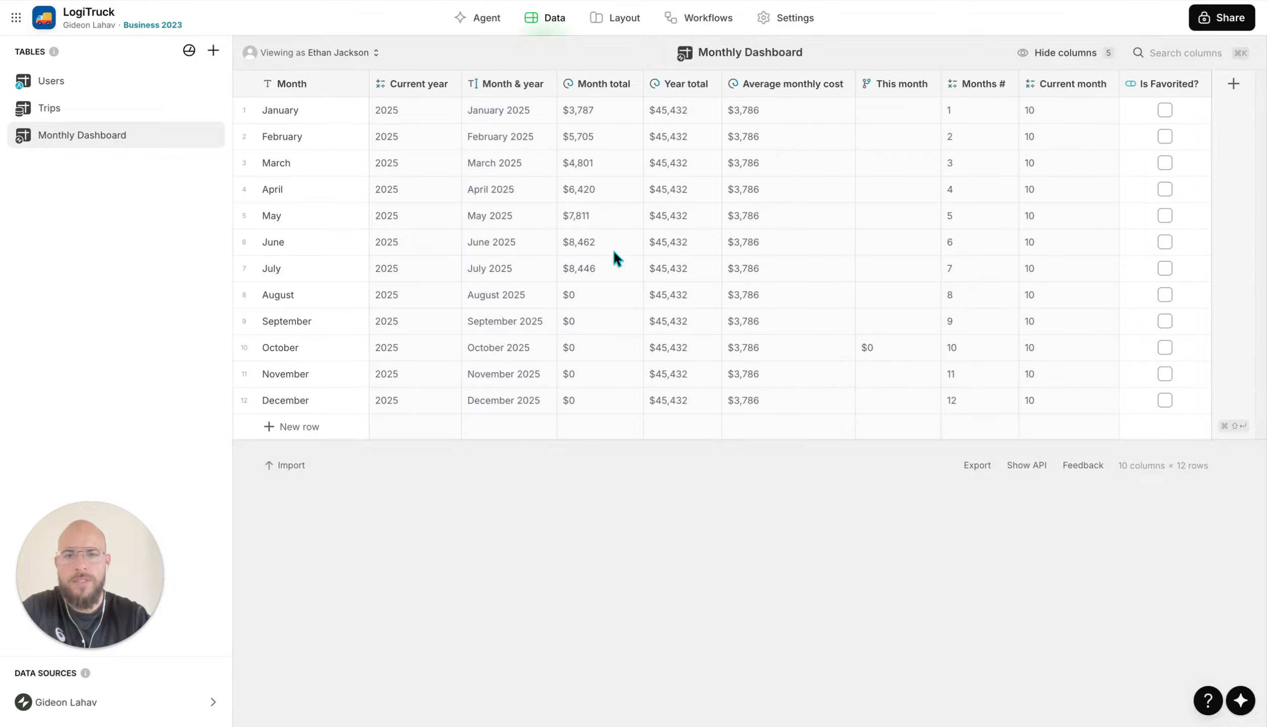
Hide the Current year and Month columns in the Monthly Dashboard table and check the Month & year values
{"action": "left_click", "coordinate": [448, 83]}
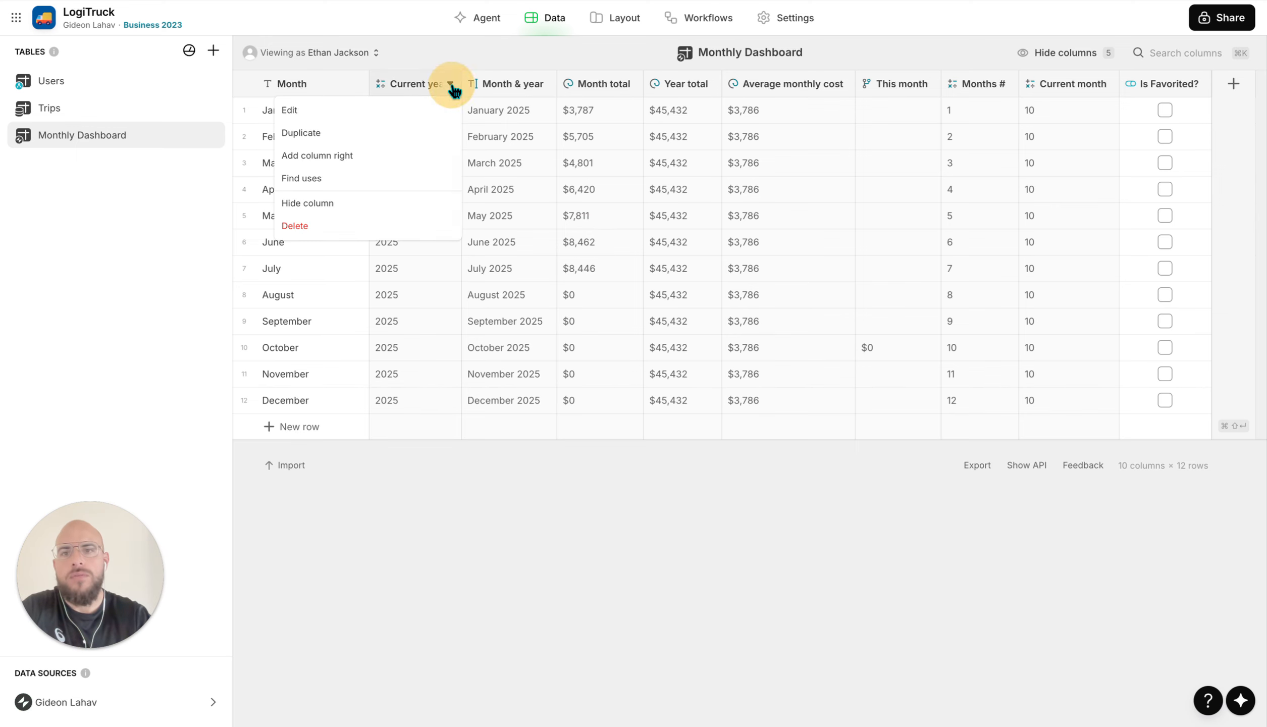
{"action": "left_click", "coordinate": [394, 203]}
{"action": "left_click", "coordinate": [362, 85]}
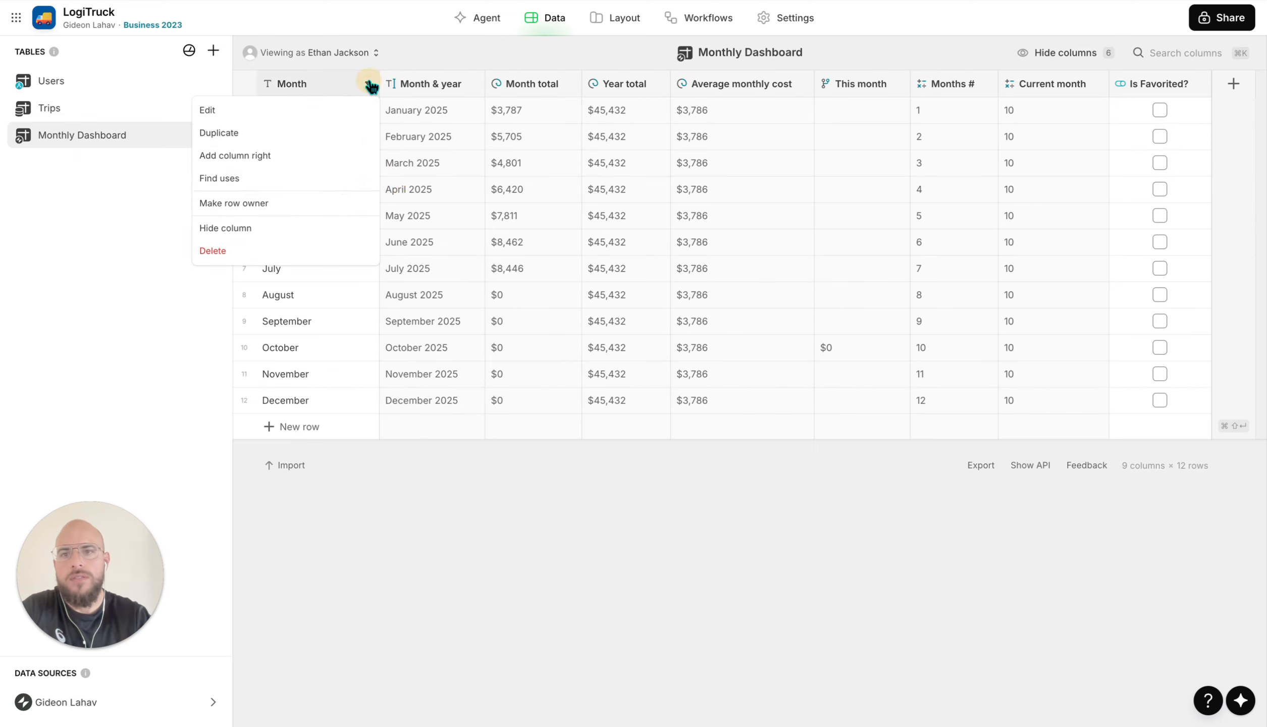
{"action": "left_click", "coordinate": [328, 233]}
{"action": "left_click", "coordinate": [405, 197]}
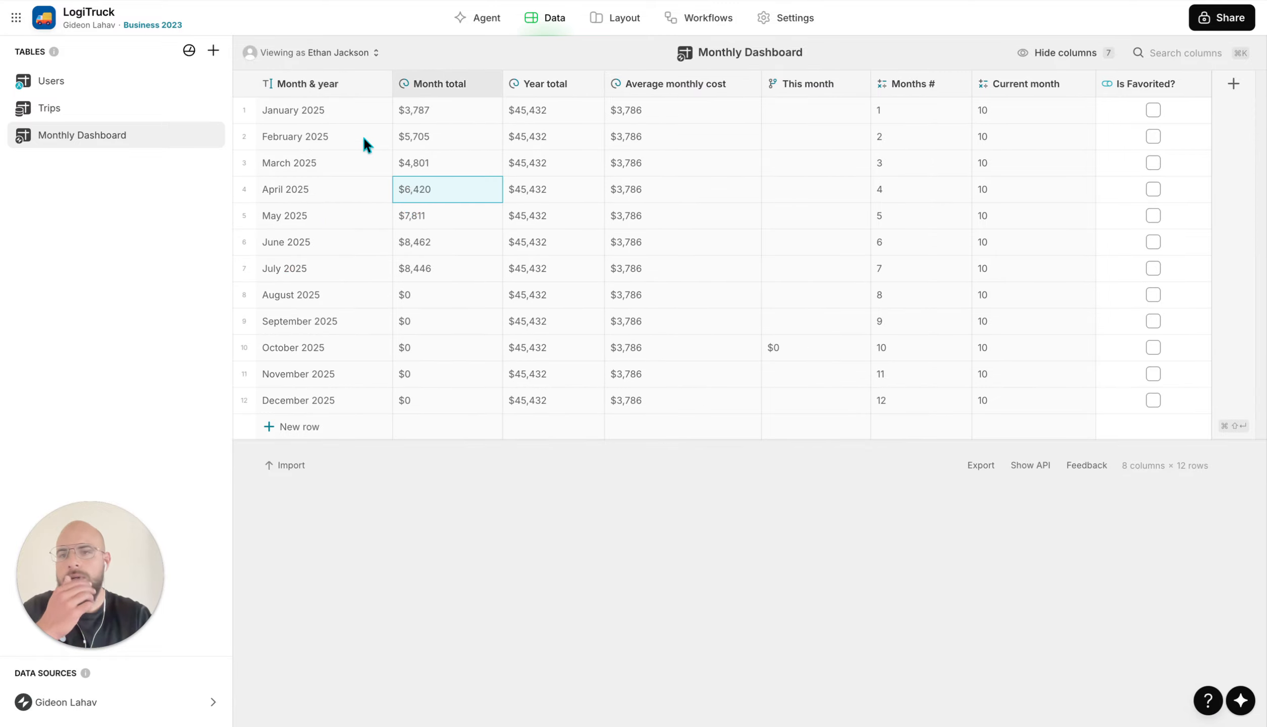
{"action": "left_click_drag", "start_coordinate": [359, 107], "coordinate": [355, 374]}
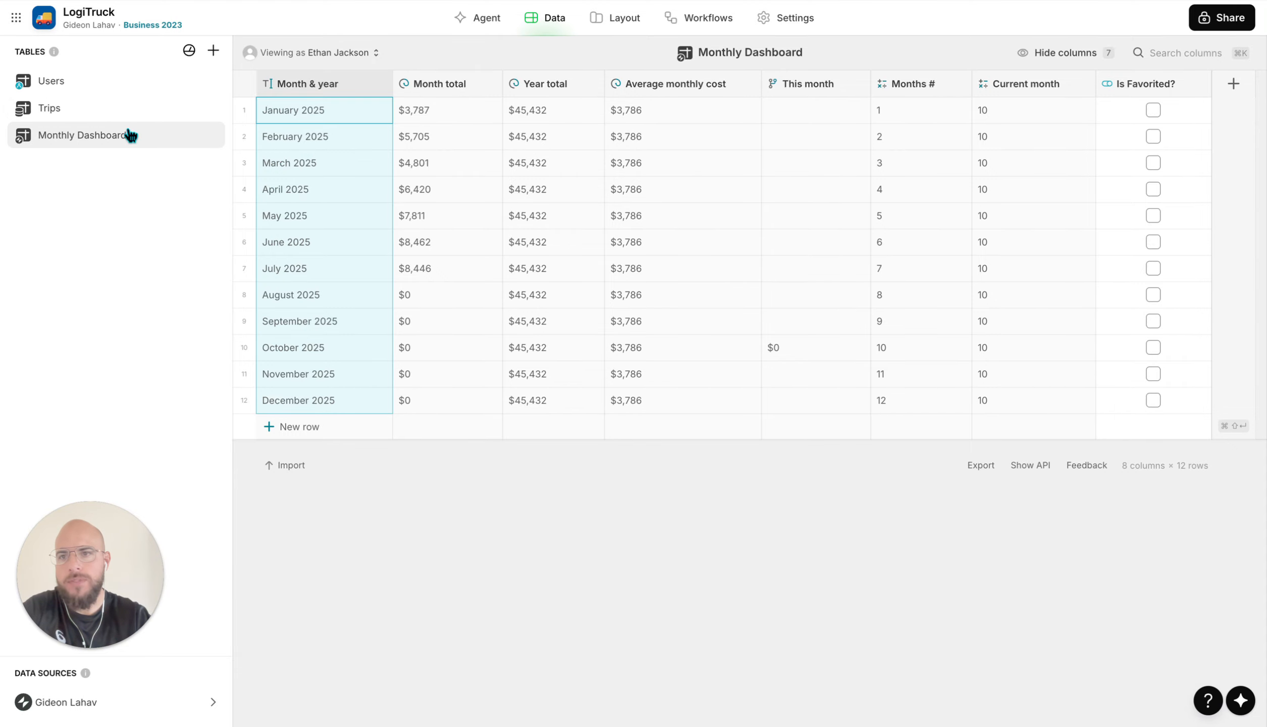
In the Trips table, move the Date column directly before the Driver's Email column
{"action": "left_click", "coordinate": [83, 114]}
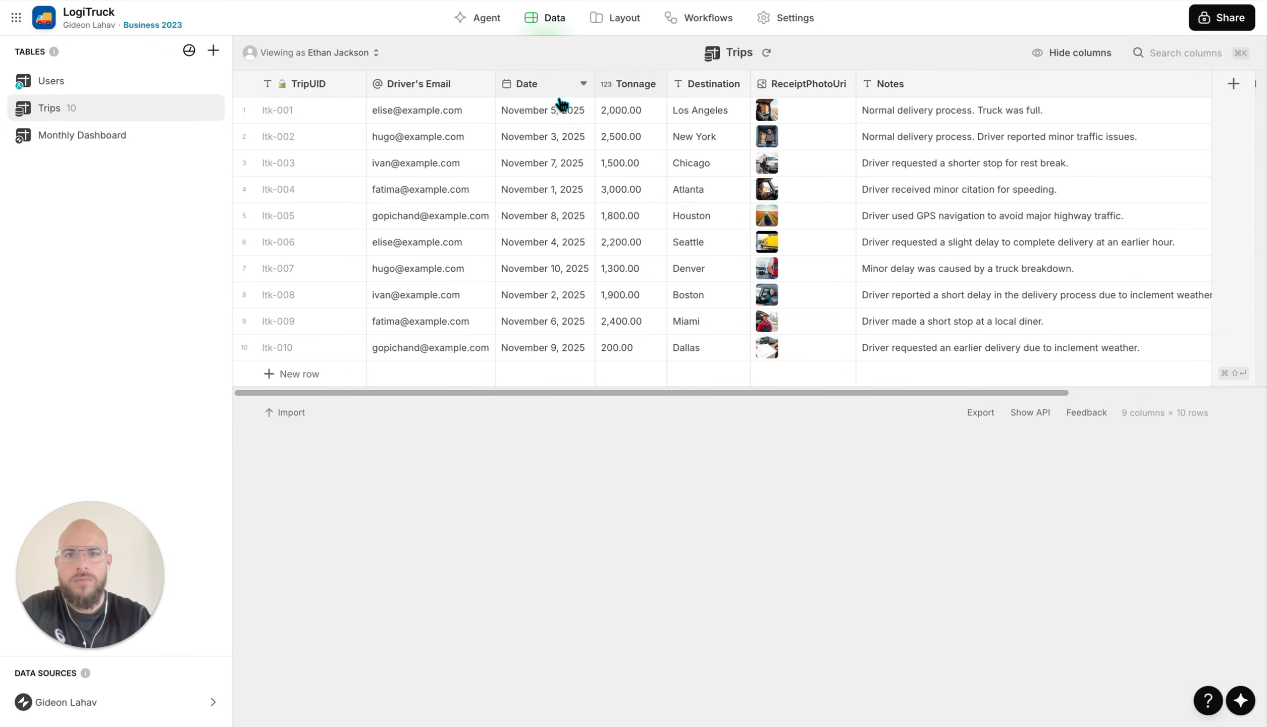
{"action": "left_click_drag", "start_coordinate": [556, 91], "coordinate": [446, 120]}
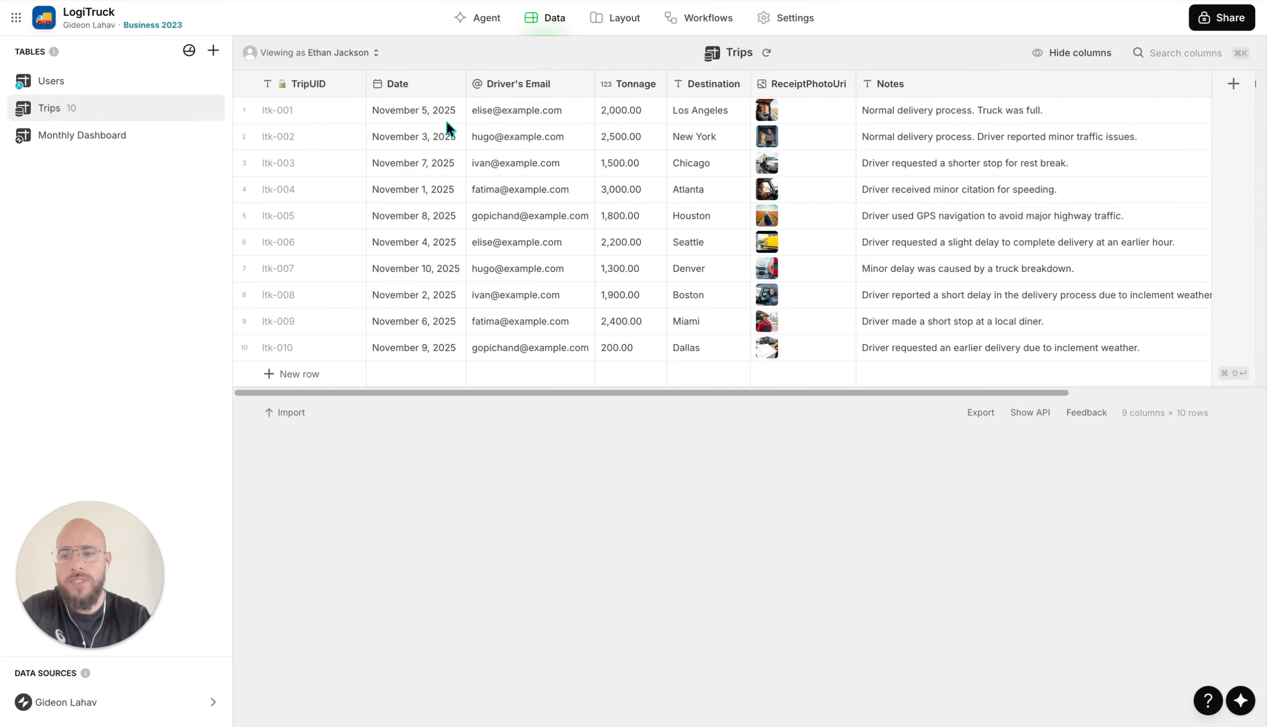
{"action": "left_click", "coordinate": [454, 84]}
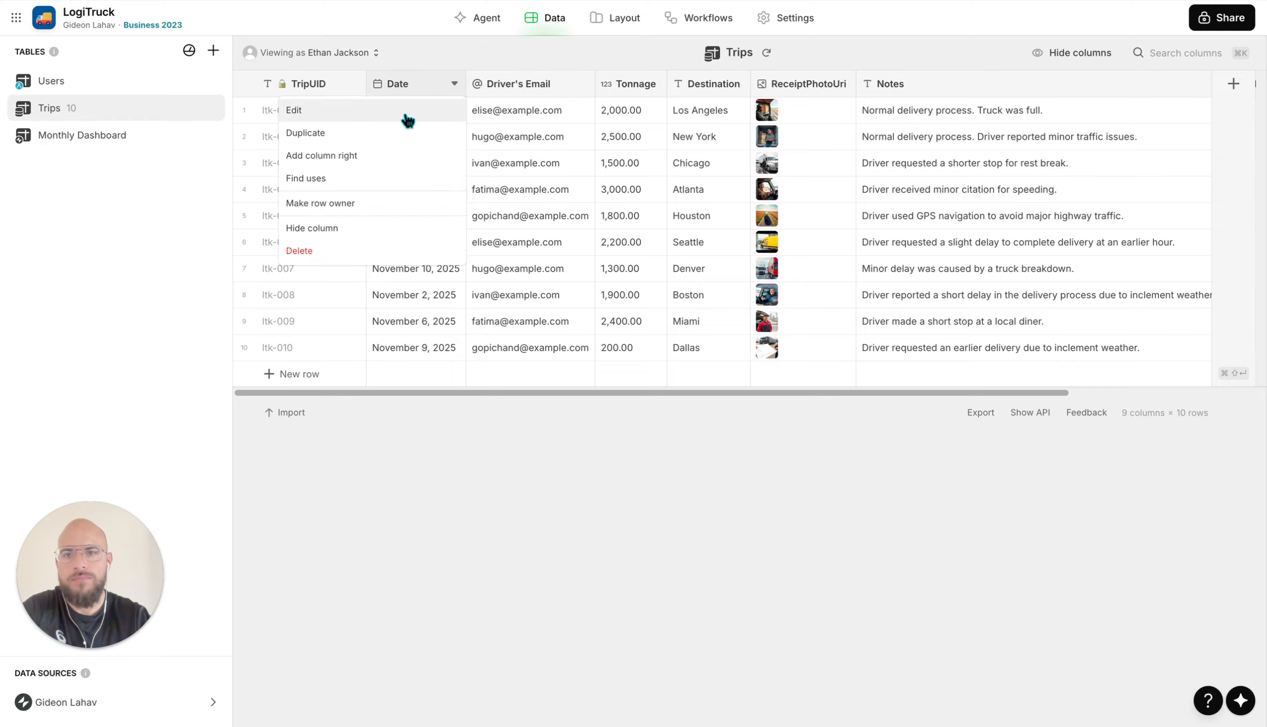
{"action": "left_click", "coordinate": [533, 172]}
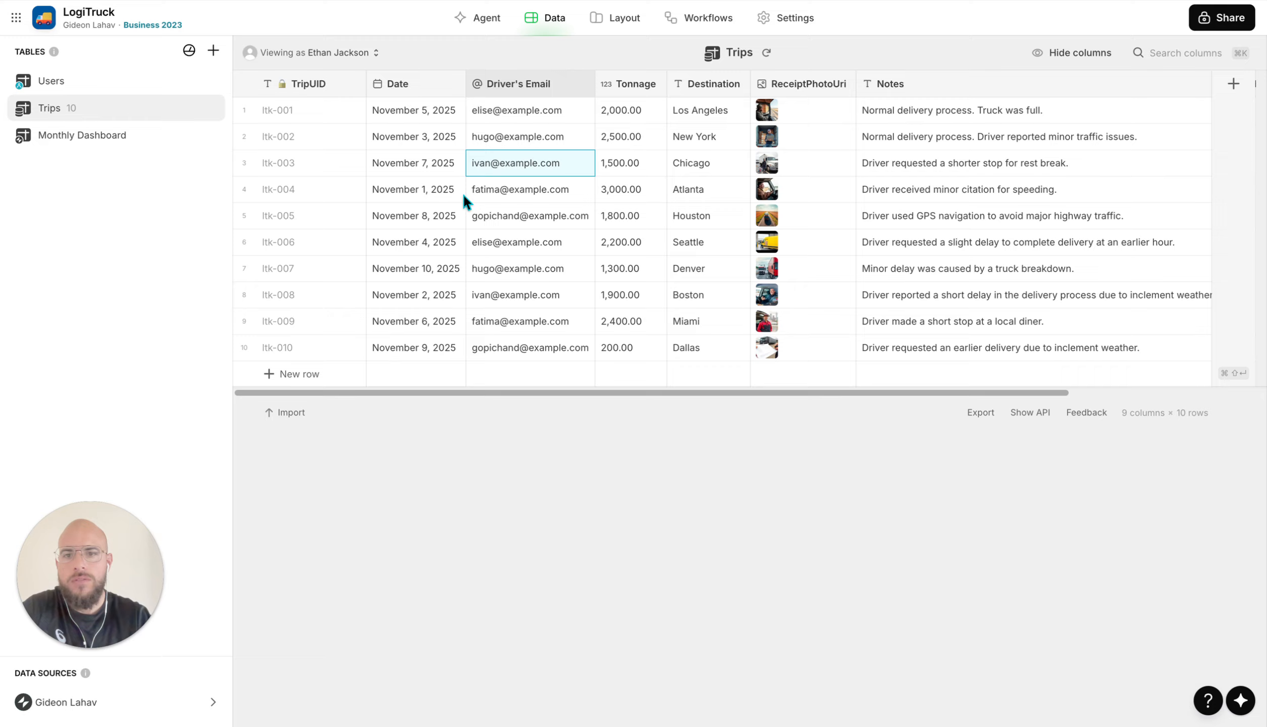
Examine the stored date format behind several Date entries in the Trips table
{"action": "left_click_drag", "start_coordinate": [426, 112], "coordinate": [423, 358]}
{"action": "left_click", "coordinate": [414, 235]}
{"action": "left_click", "coordinate": [470, 237]}
{"action": "left_click", "coordinate": [419, 219]}
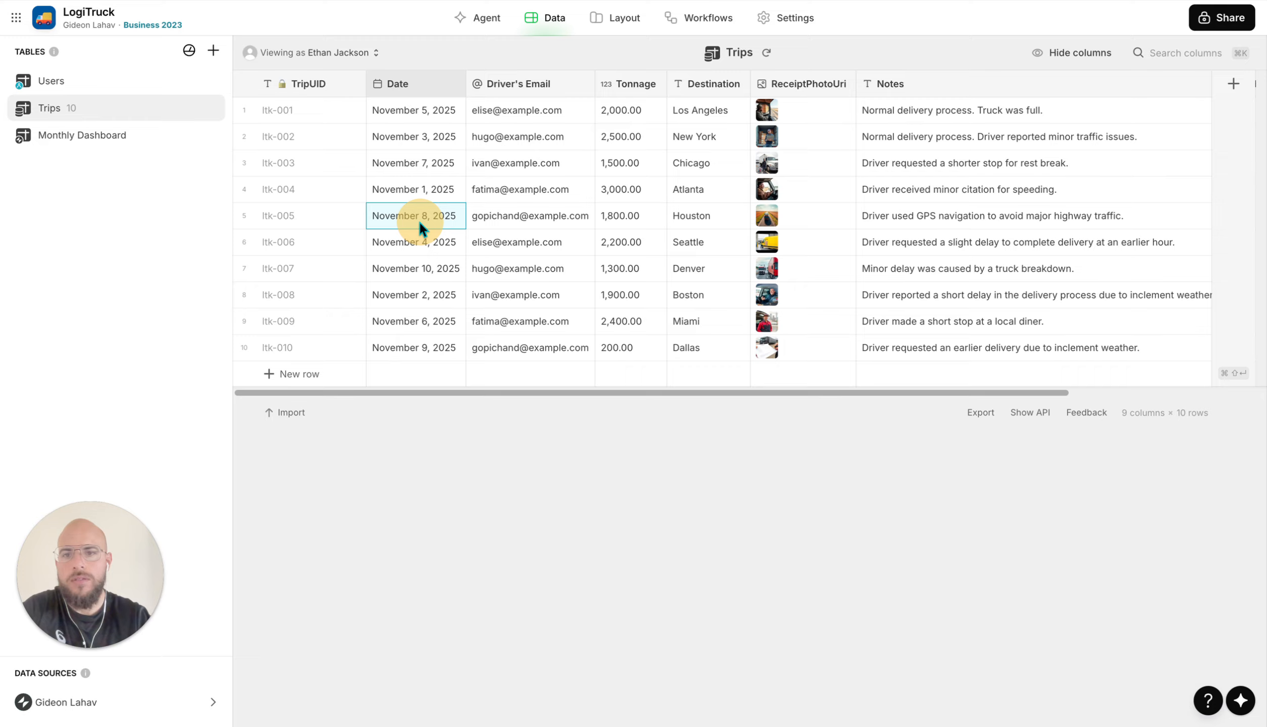
{"action": "double_click", "coordinate": [407, 216]}
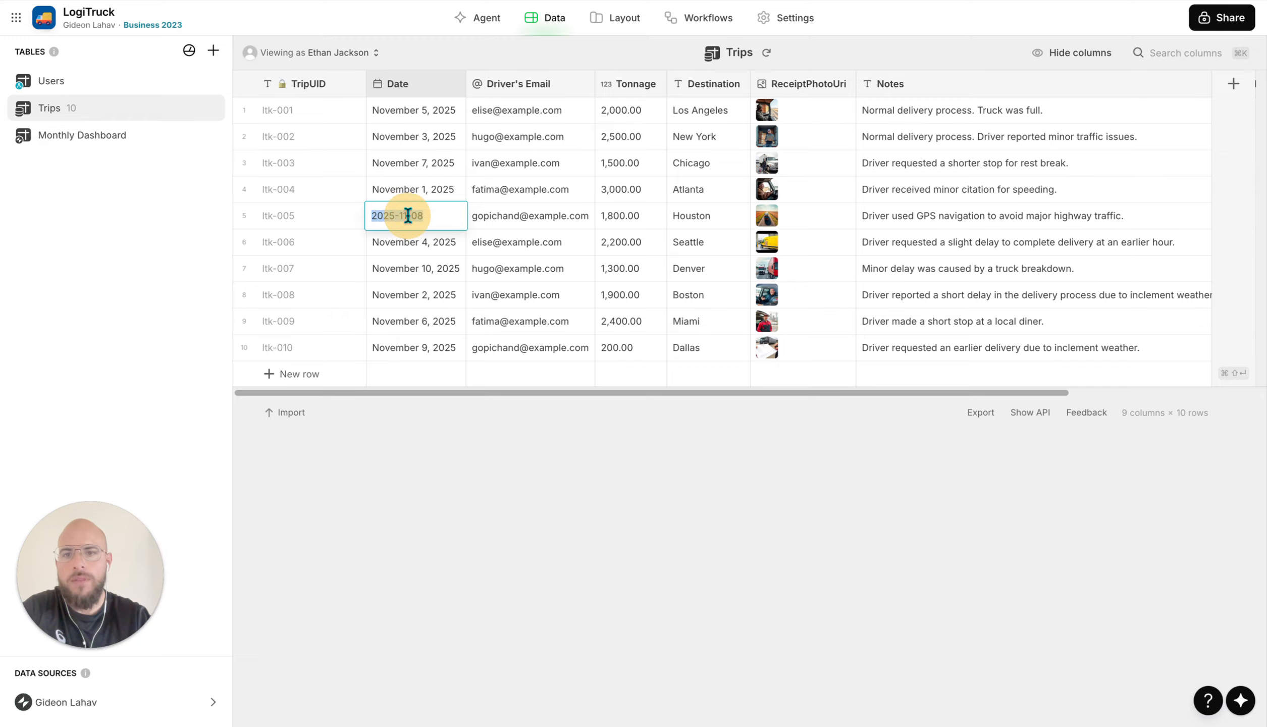
{"action": "double_click", "coordinate": [428, 191]}
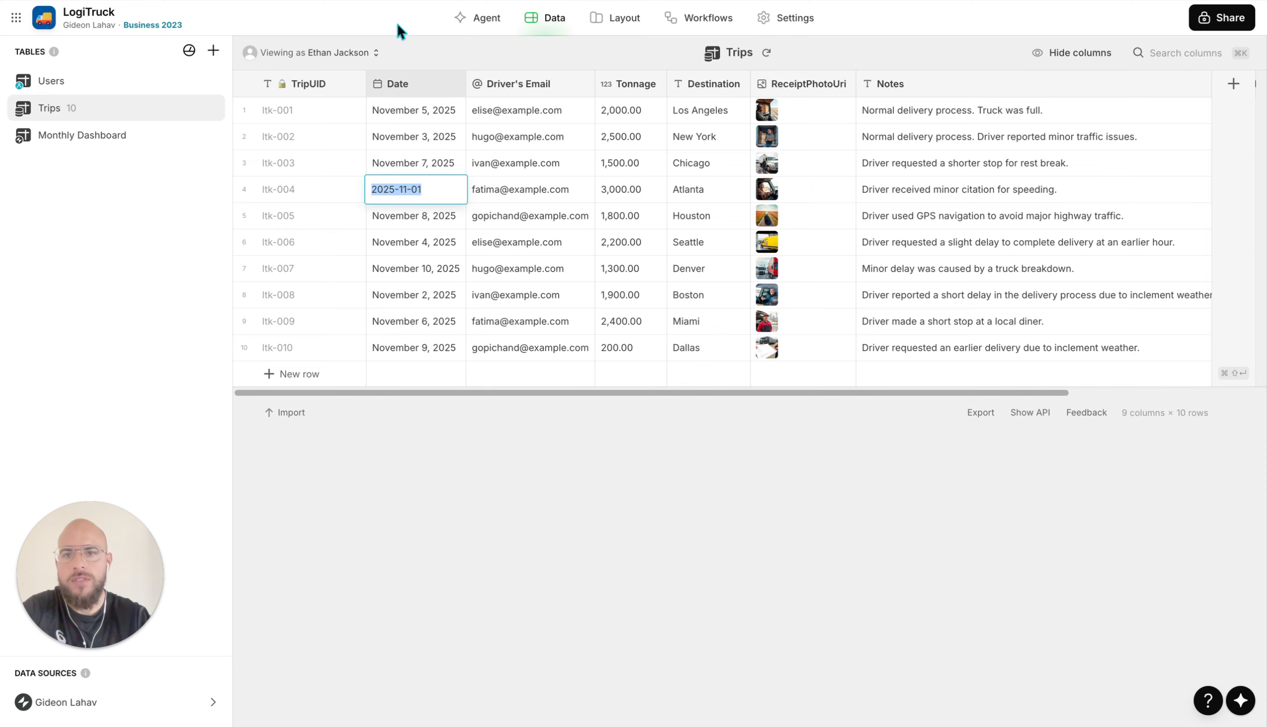
{"action": "double_click", "coordinate": [409, 136]}
{"action": "double_click", "coordinate": [412, 242]}
{"action": "double_click", "coordinate": [444, 275]}
{"action": "double_click", "coordinate": [439, 299]}
{"action": "double_click", "coordinate": [440, 327]}
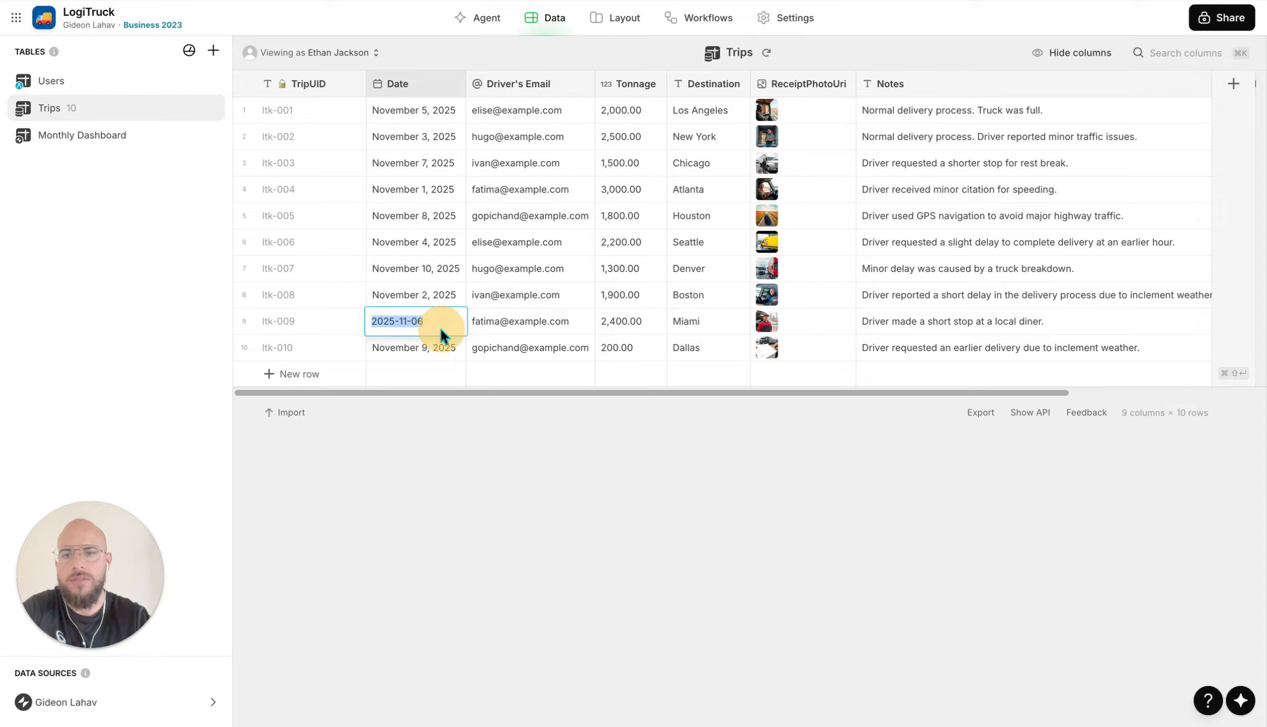
{"action": "left_click", "coordinate": [438, 212]}
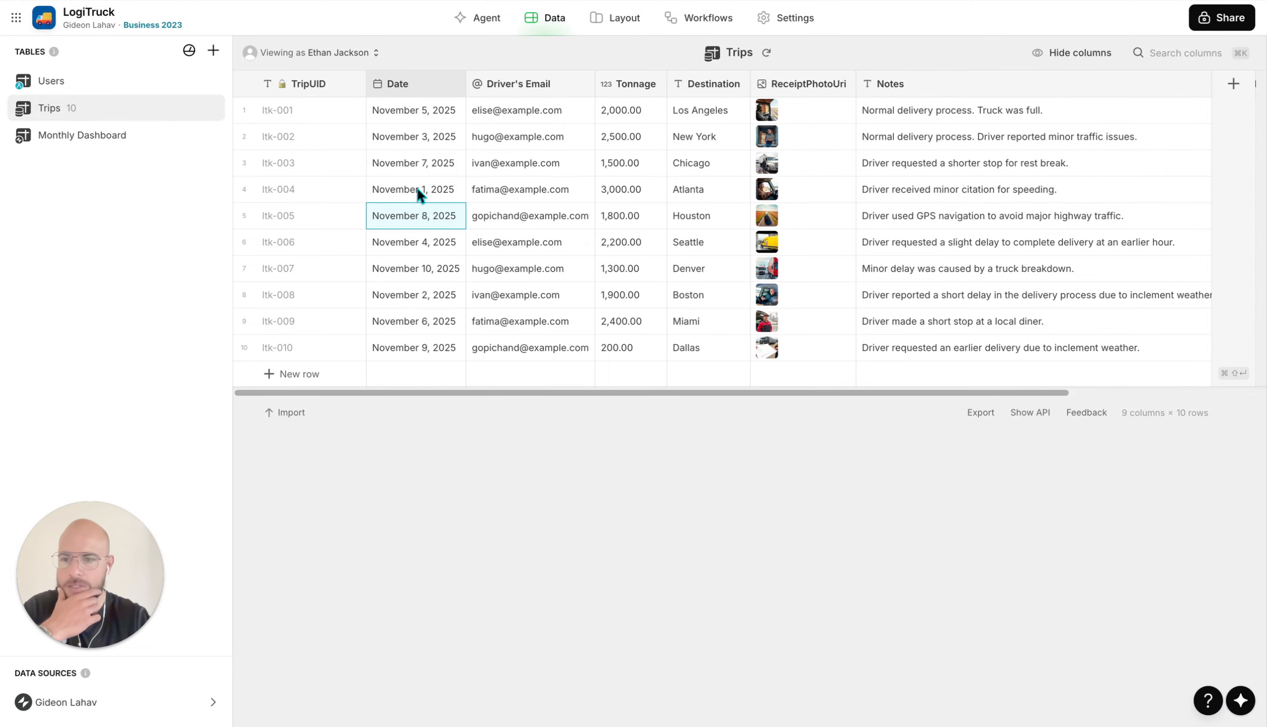
In the Trips table, duplicate the Date column, name the copy Month Year, and change its type to Format Date
{"action": "left_click", "coordinate": [454, 84]}
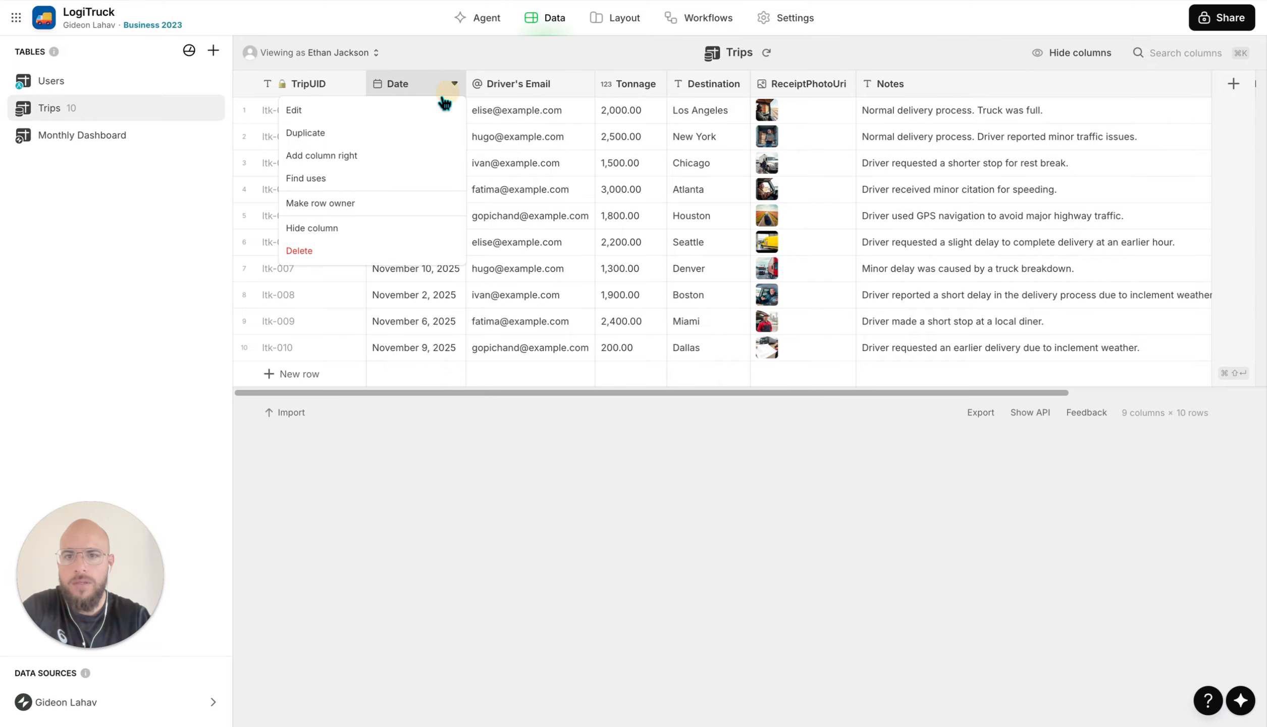
{"action": "left_click", "coordinate": [375, 142]}
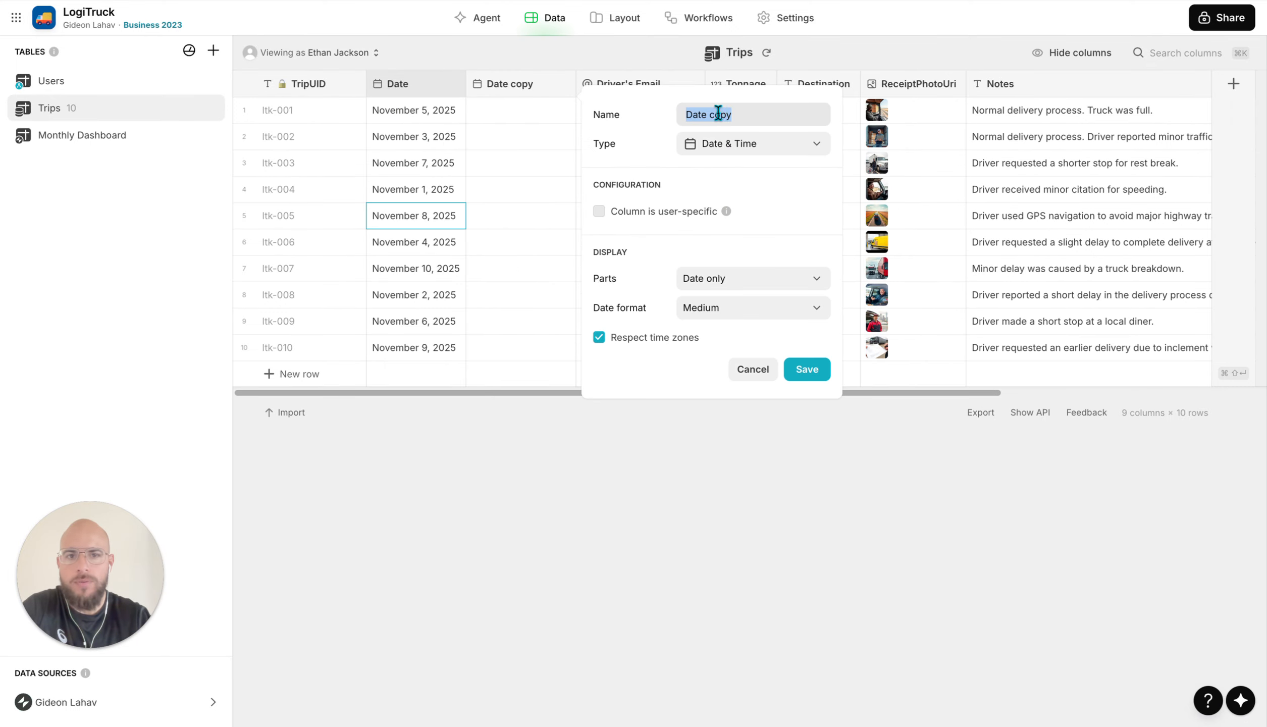
{"action": "type", "text": "Month Year"}
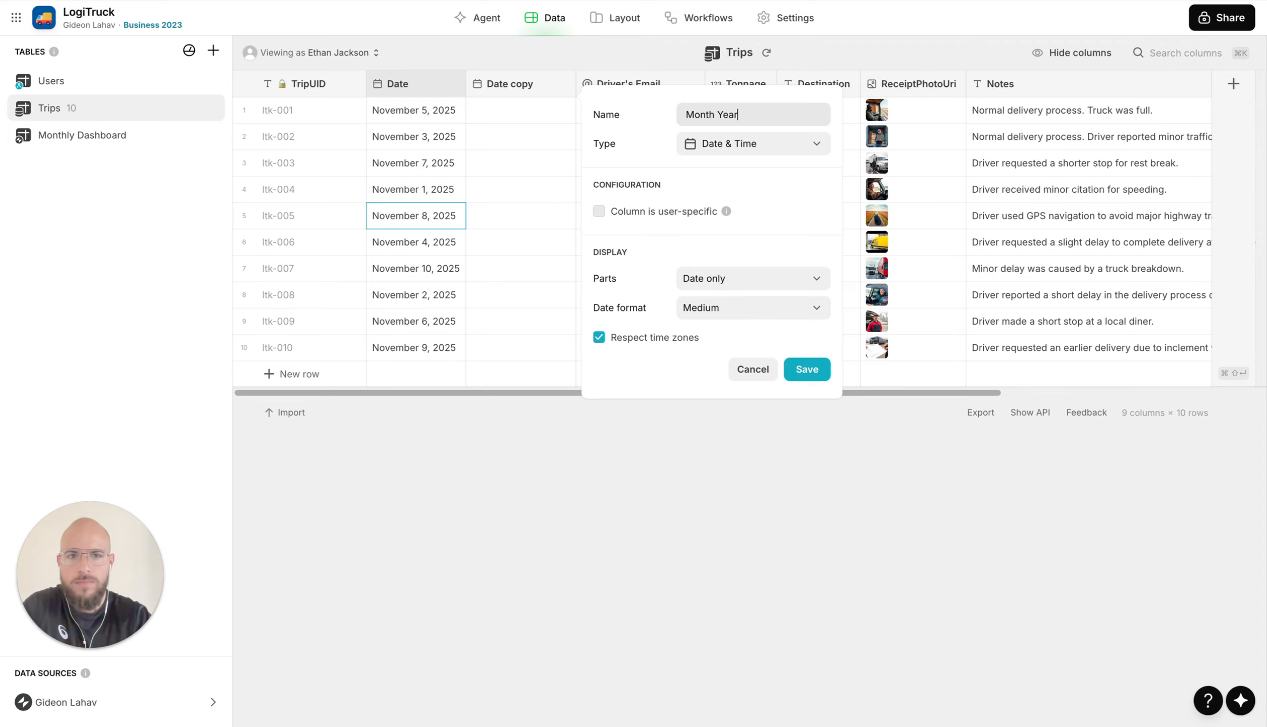
{"action": "left_click", "coordinate": [758, 145]}
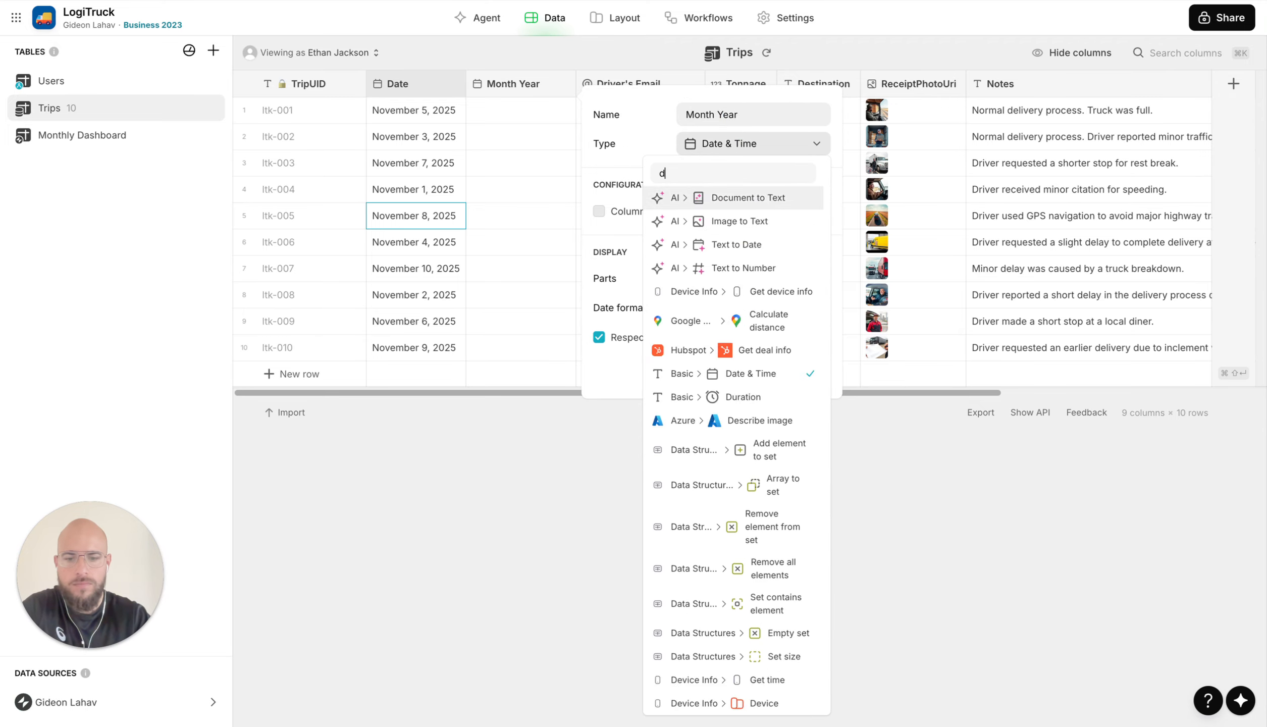
{"action": "type", "text": "date fo"}
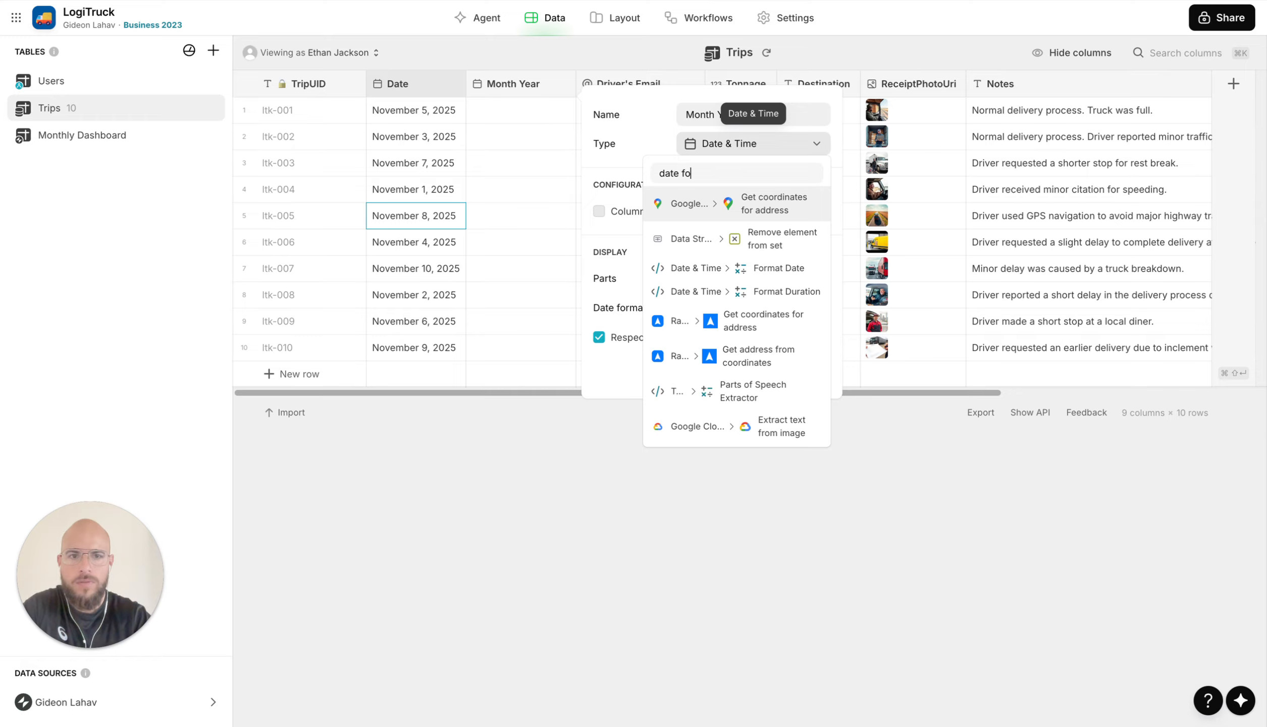
{"action": "left_click", "coordinate": [768, 268]}
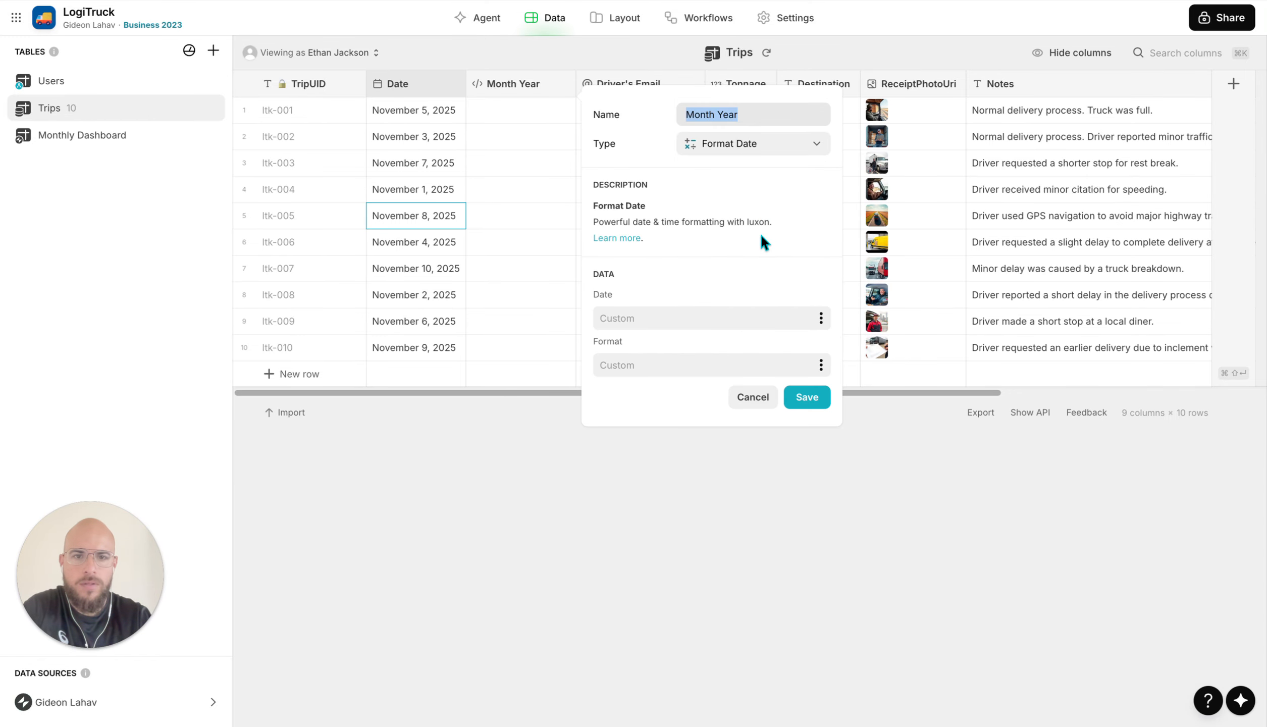
Base the Month Year column on Date with the format MMMM yyyy, save it, and check its values
{"action": "left_click", "coordinate": [820, 317]}
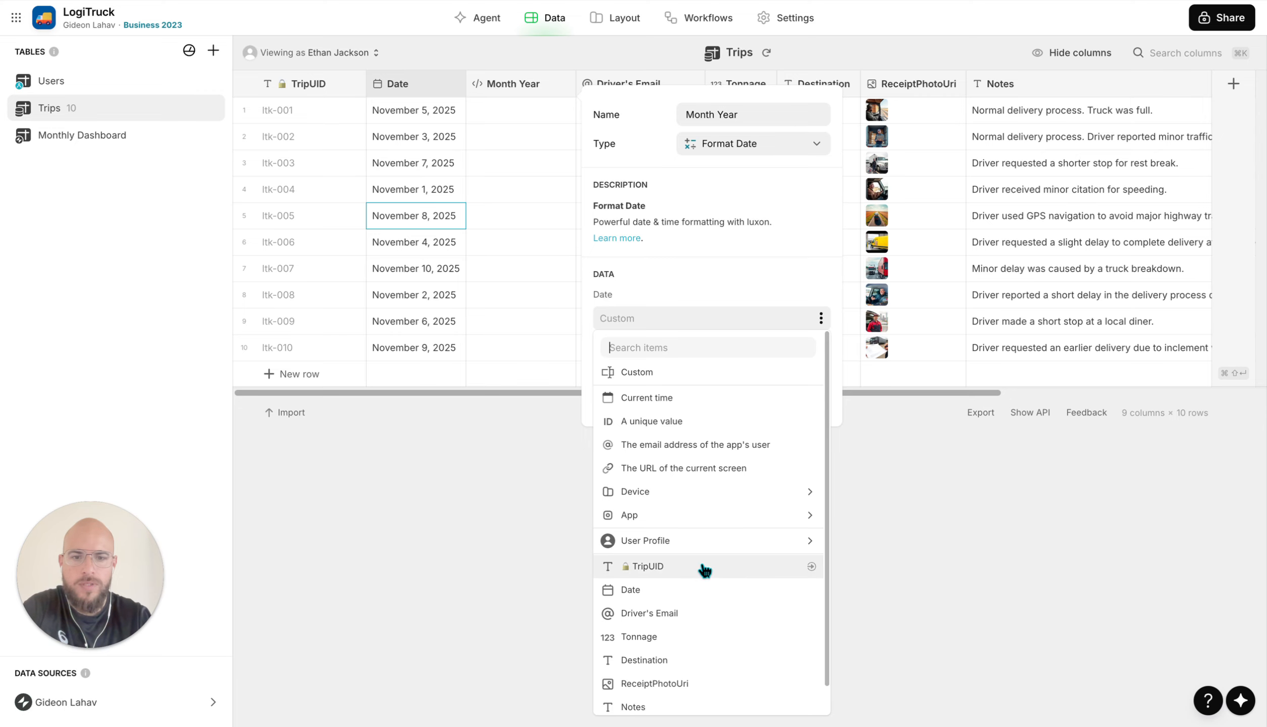
{"action": "left_click", "coordinate": [704, 592]}
{"action": "left_click", "coordinate": [682, 355]}
{"action": "type", "text": "MMMM yyyy"}
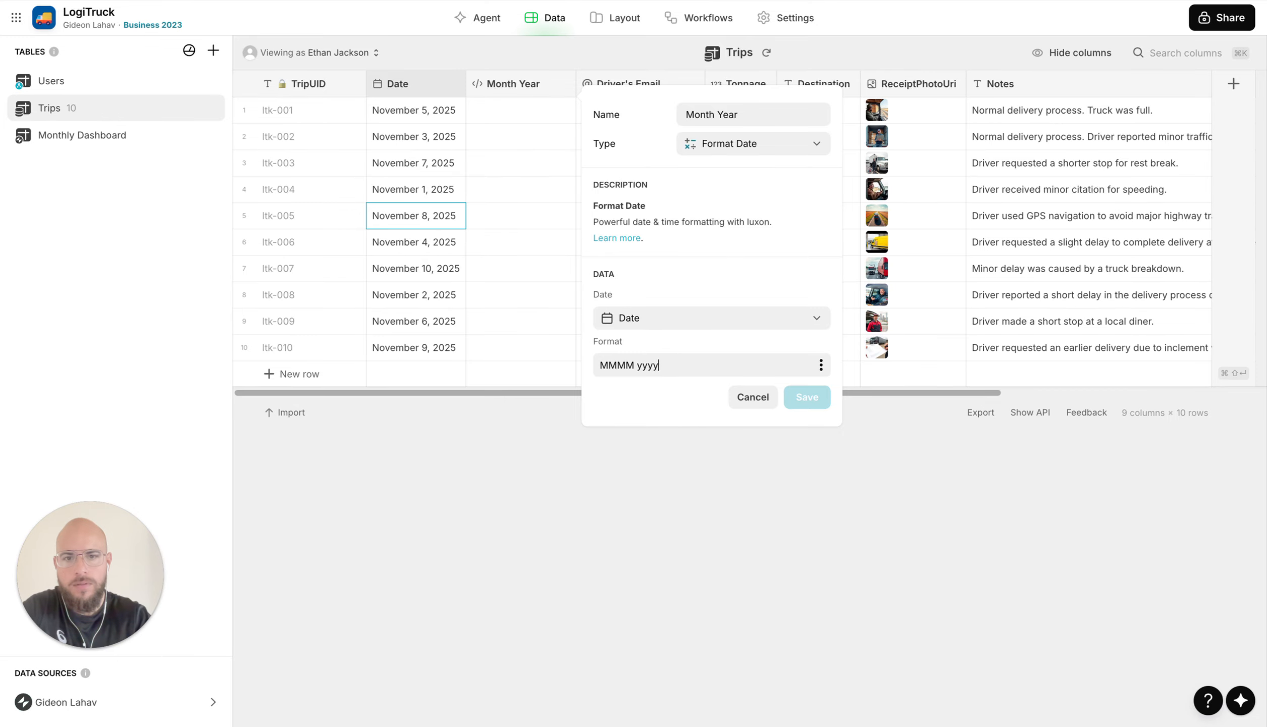
{"action": "left_click", "coordinate": [805, 397]}
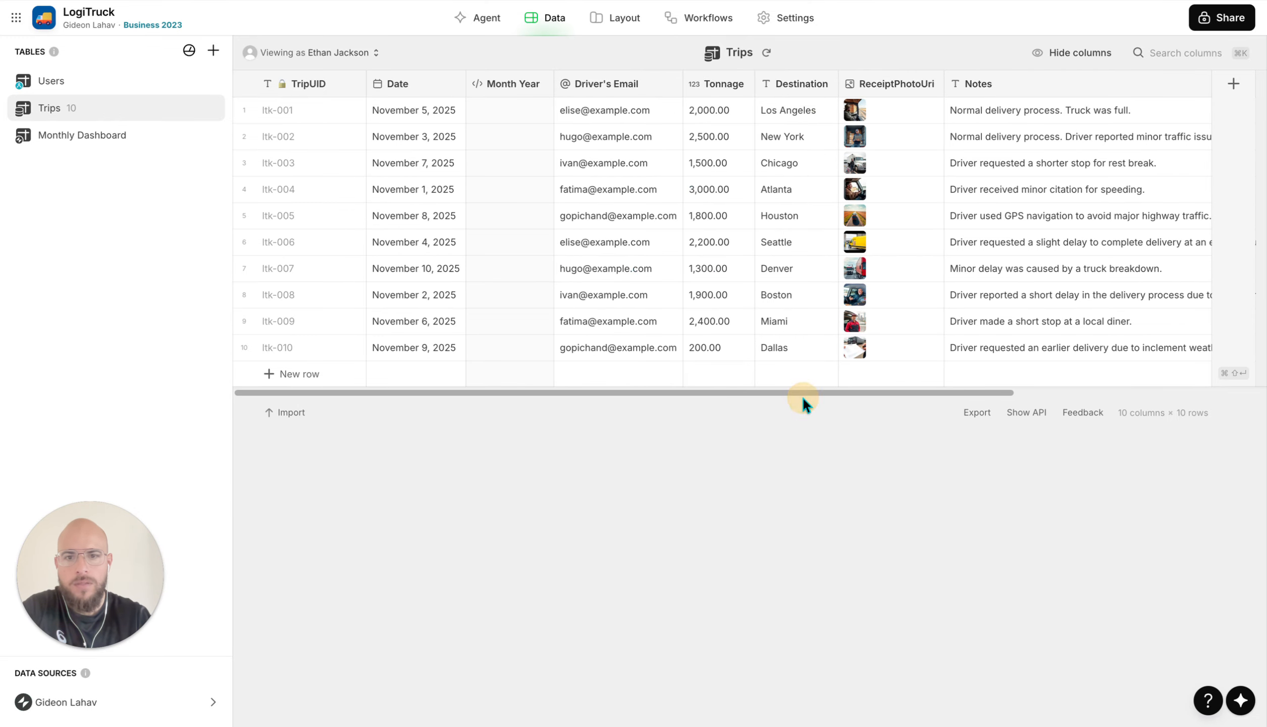
{"action": "left_click_drag", "start_coordinate": [521, 152], "coordinate": [518, 291]}
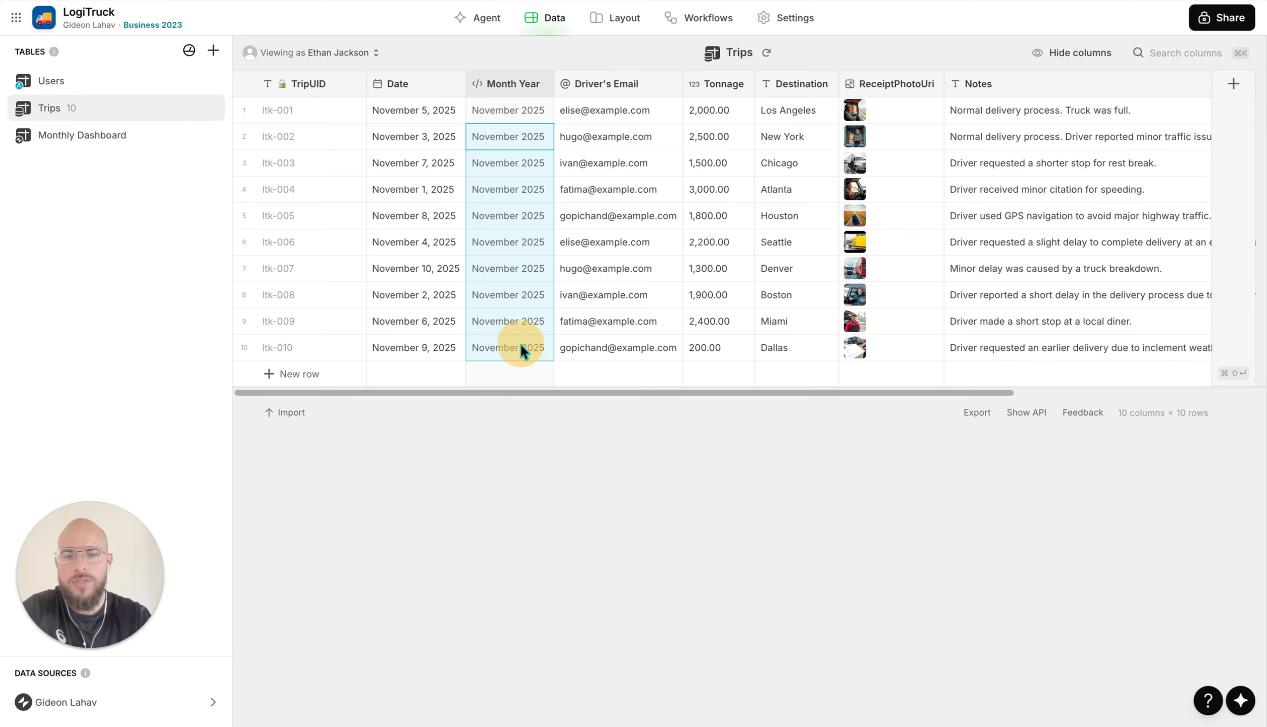
{"action": "left_click", "coordinate": [495, 93]}
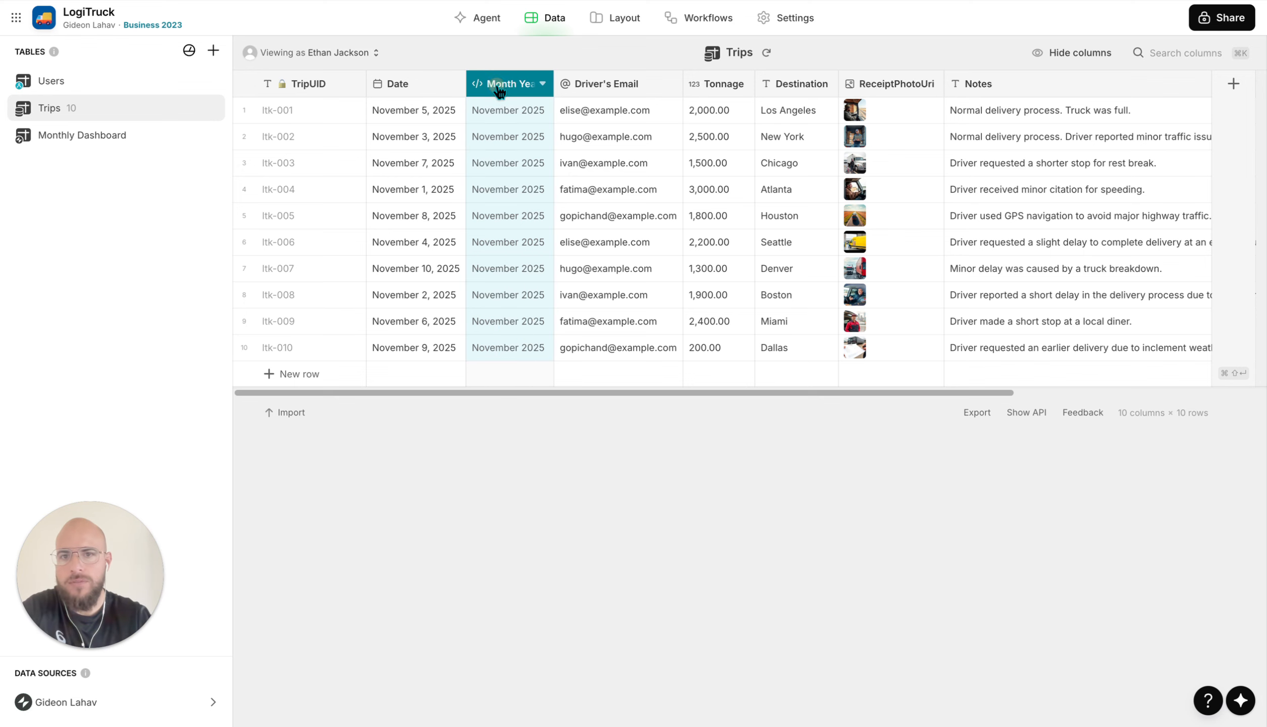
In the Monthly Dashboard table, duplicate Month & year as a Relation column named Trips for the month
{"action": "left_click", "coordinate": [127, 134]}
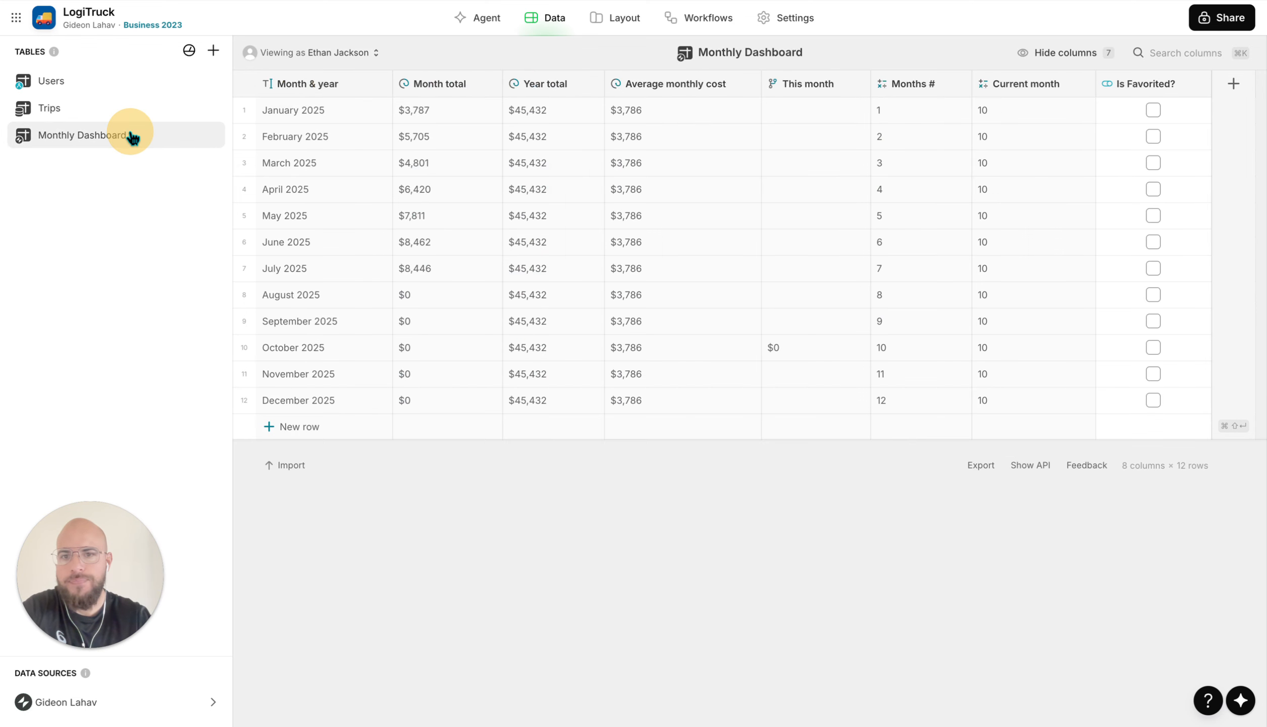
{"action": "left_click", "coordinate": [380, 83]}
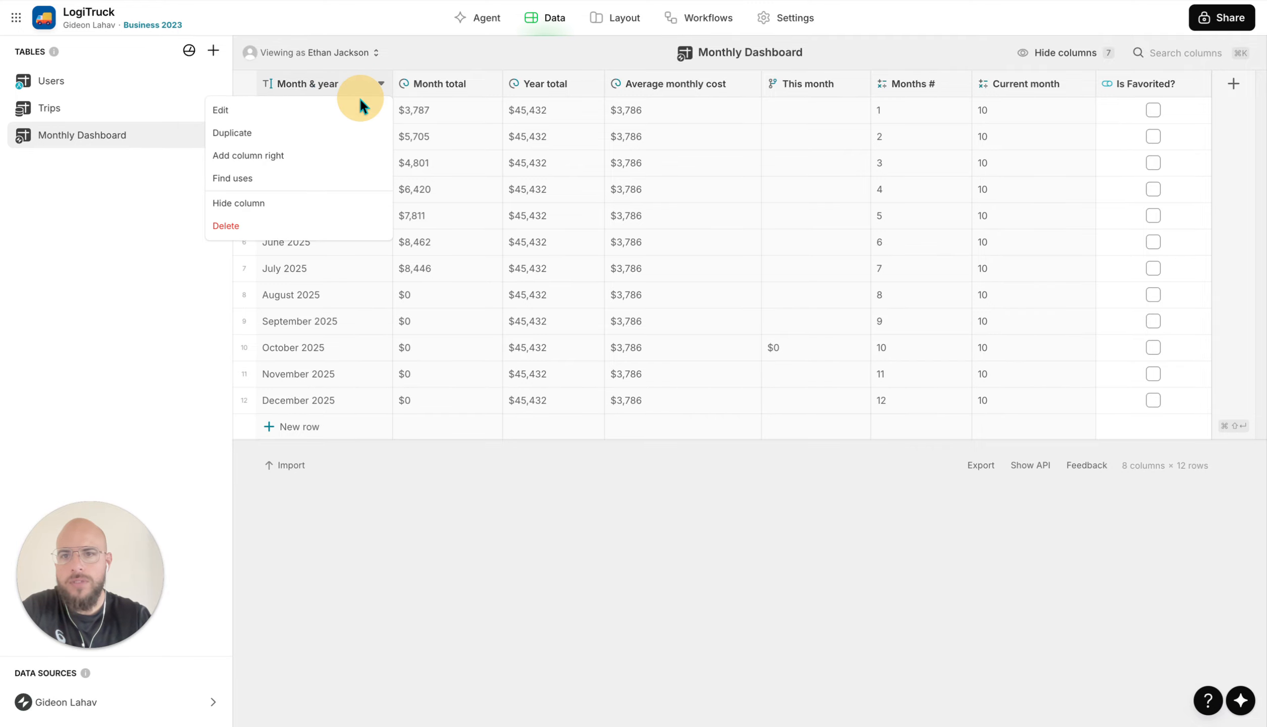
{"action": "left_click", "coordinate": [317, 135]}
{"action": "type", "text": "Trips"}
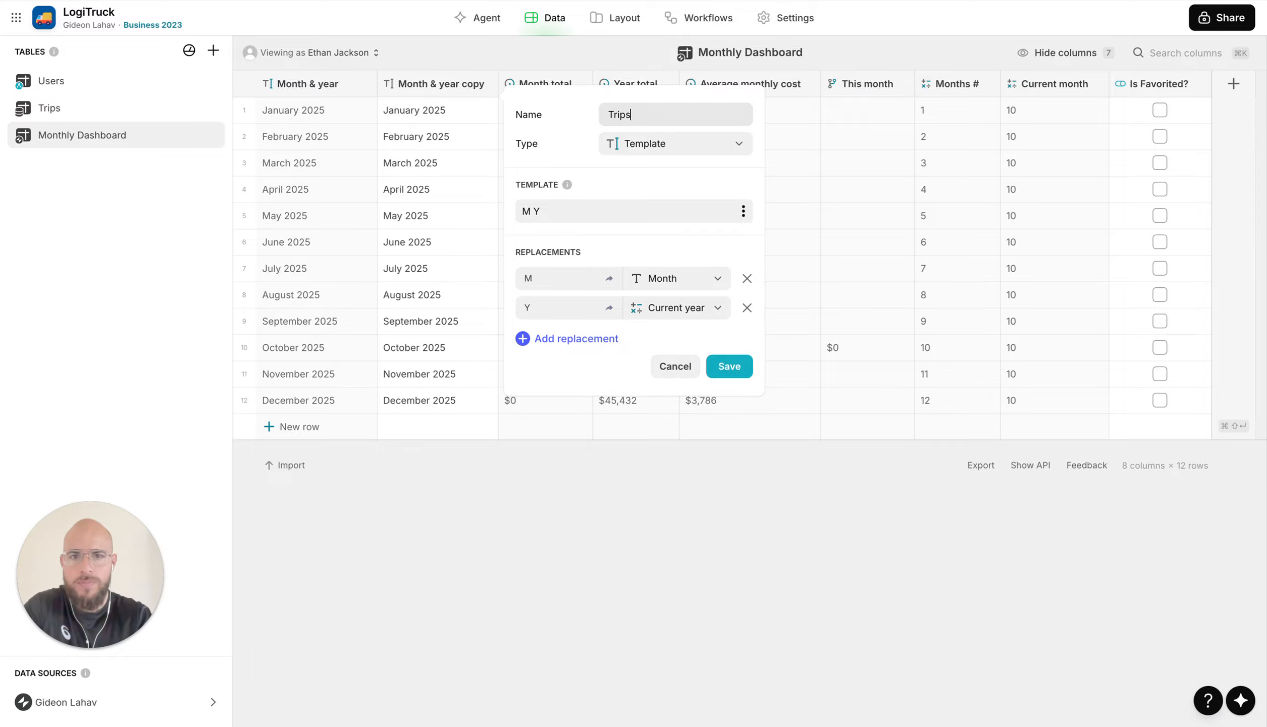
{"action": "type", "text": " ro"}
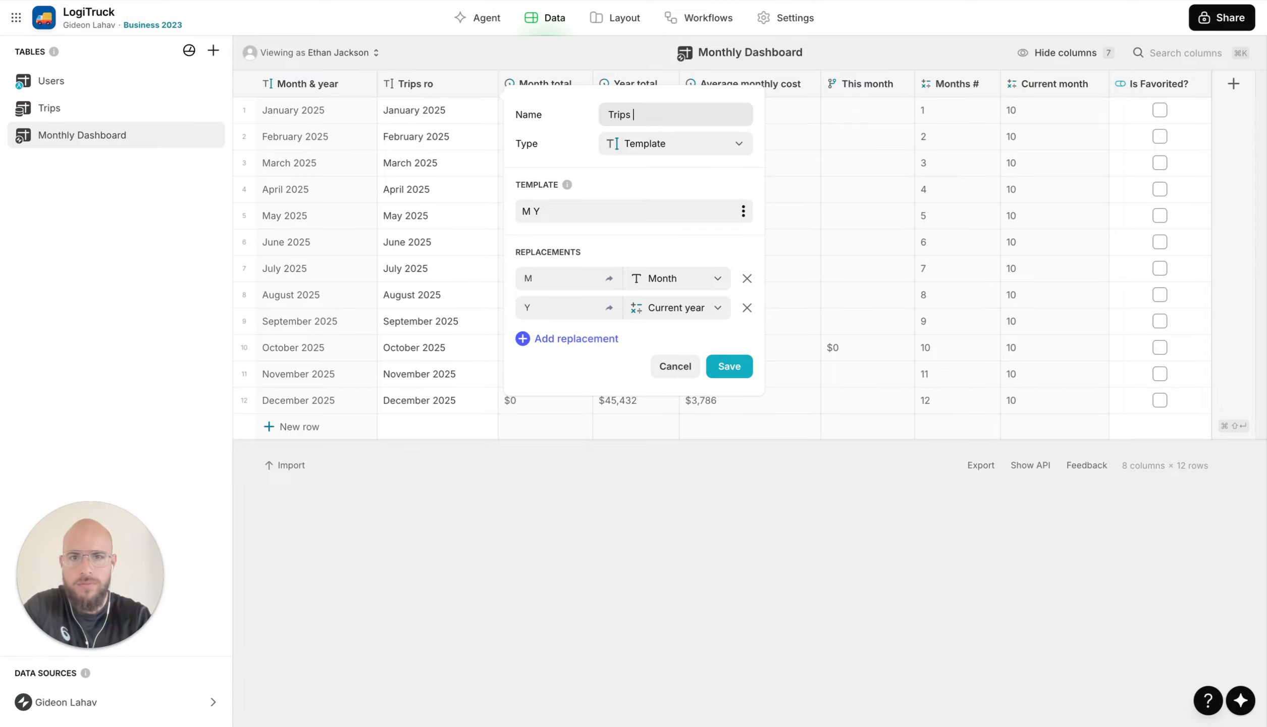
{"action": "type", "text": "r the month"}
{"action": "left_click", "coordinate": [665, 154]}
{"action": "left_click", "coordinate": [660, 148]}
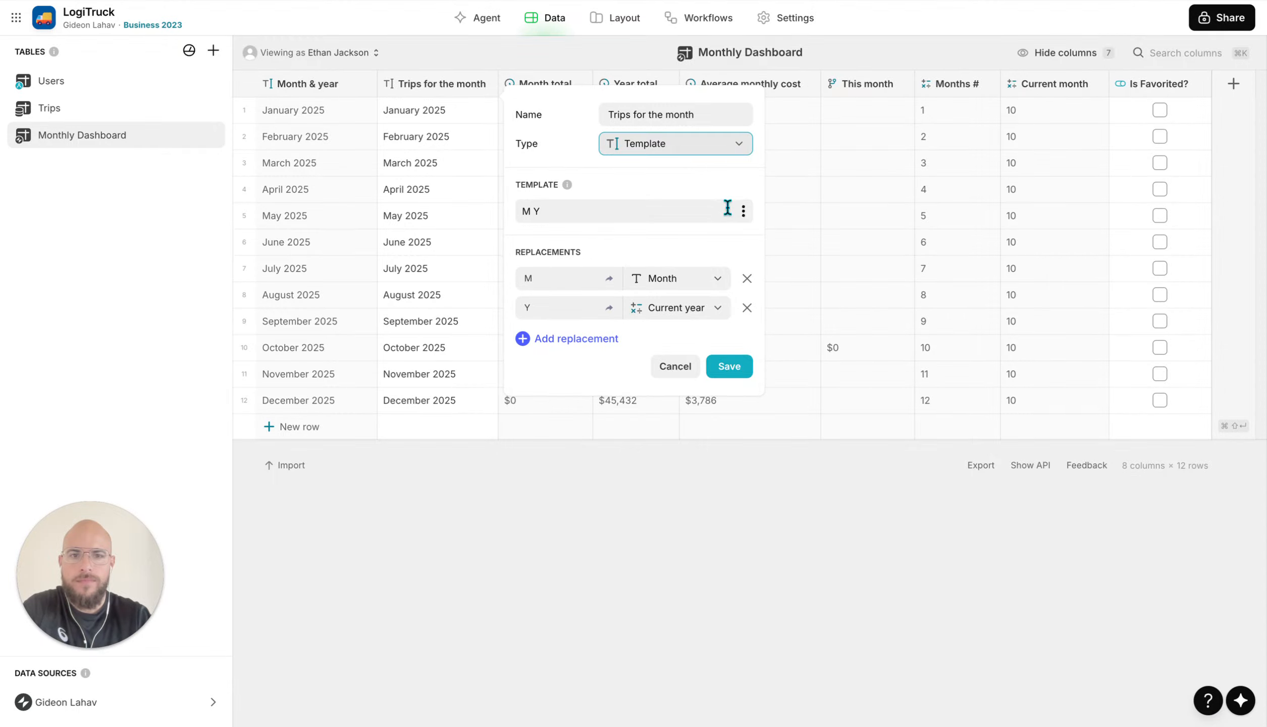
{"action": "left_click", "coordinate": [686, 147]}
{"action": "type", "text": "r"}
{"action": "left_click", "coordinate": [682, 195]}
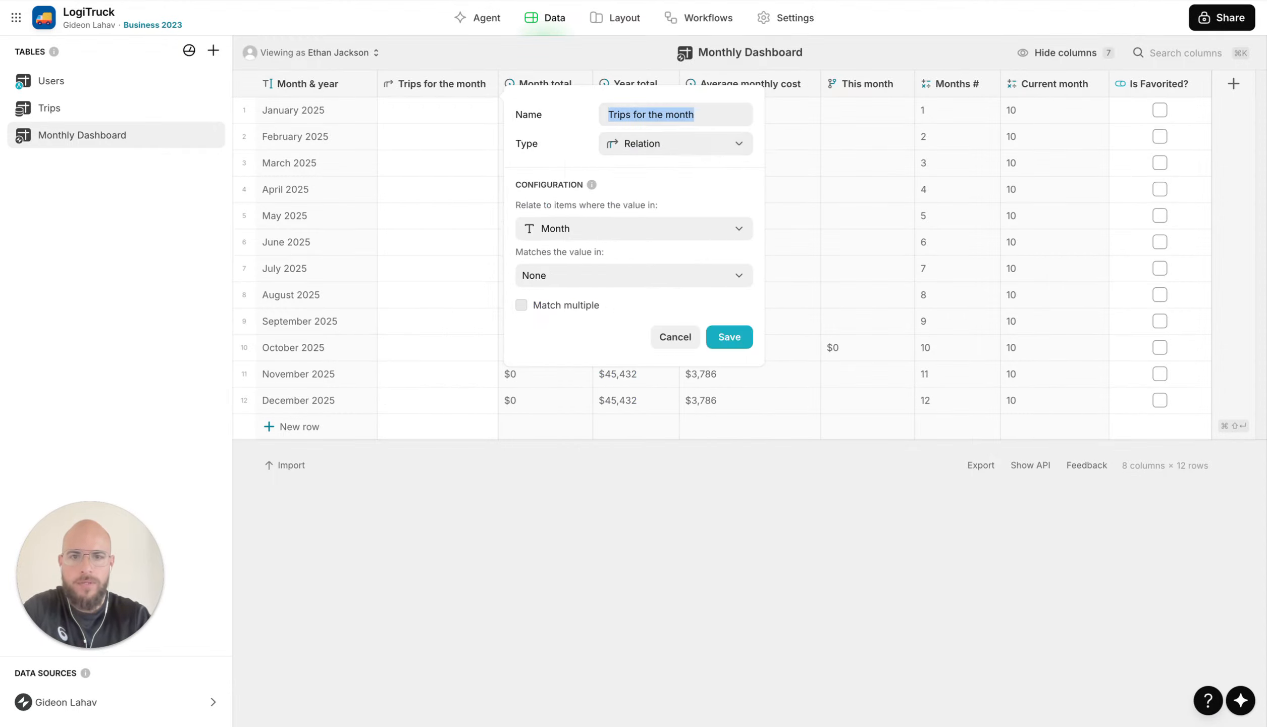
Try to relate Month & year to the Month Year column in Trips with multiple matches, and discard the relation column
{"action": "left_click", "coordinate": [679, 228]}
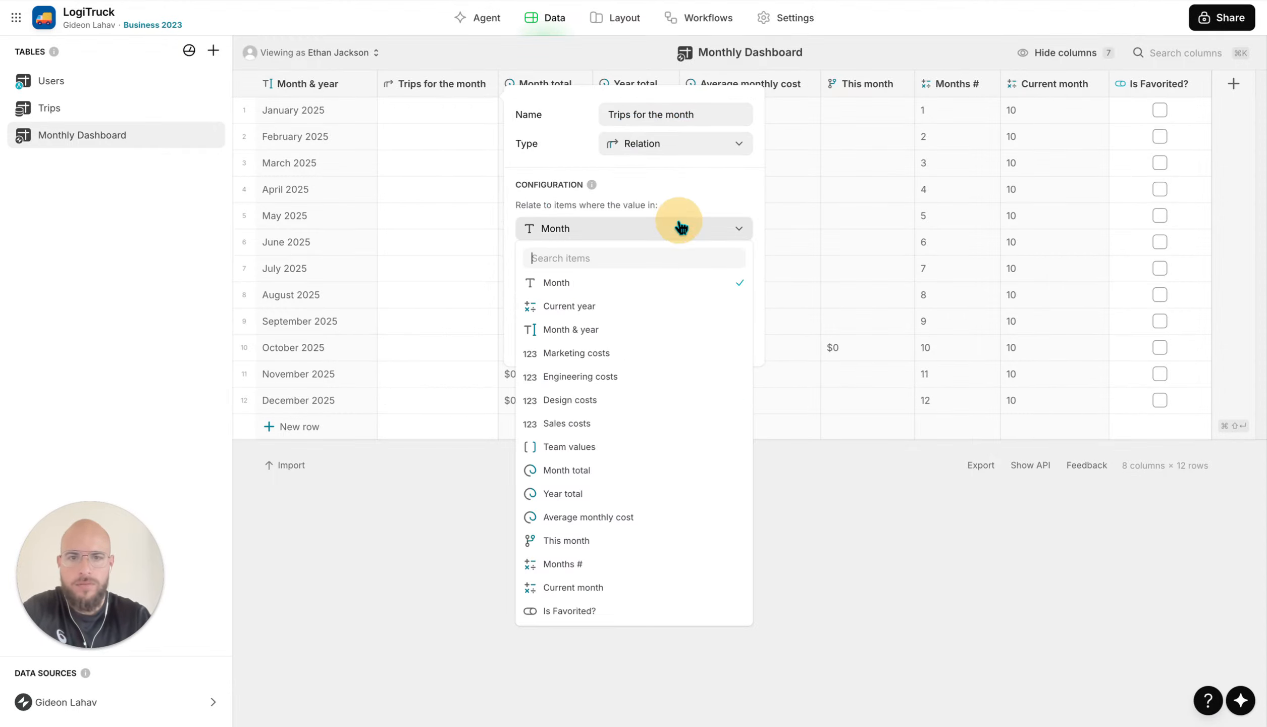
{"action": "left_click", "coordinate": [641, 329]}
{"action": "left_click", "coordinate": [636, 284]}
{"action": "mouse_move", "coordinate": [636, 355]}
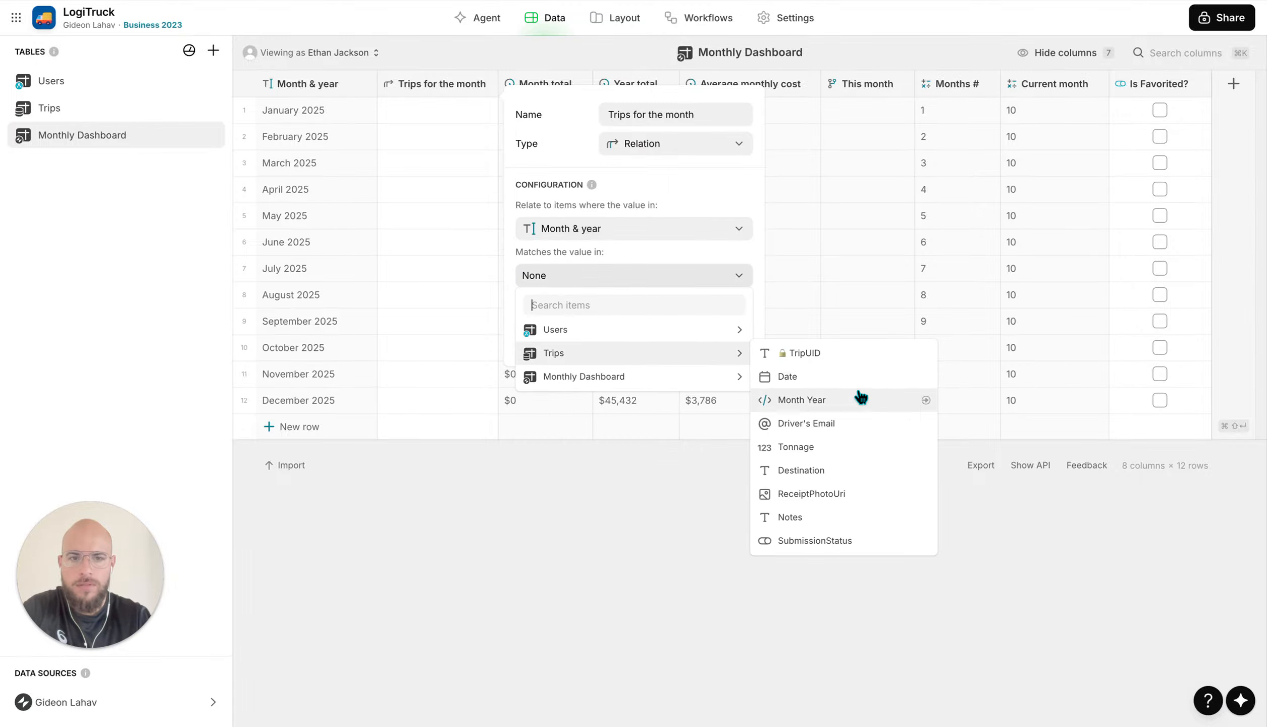
{"action": "left_click", "coordinate": [859, 403]}
{"action": "left_click", "coordinate": [521, 305]}
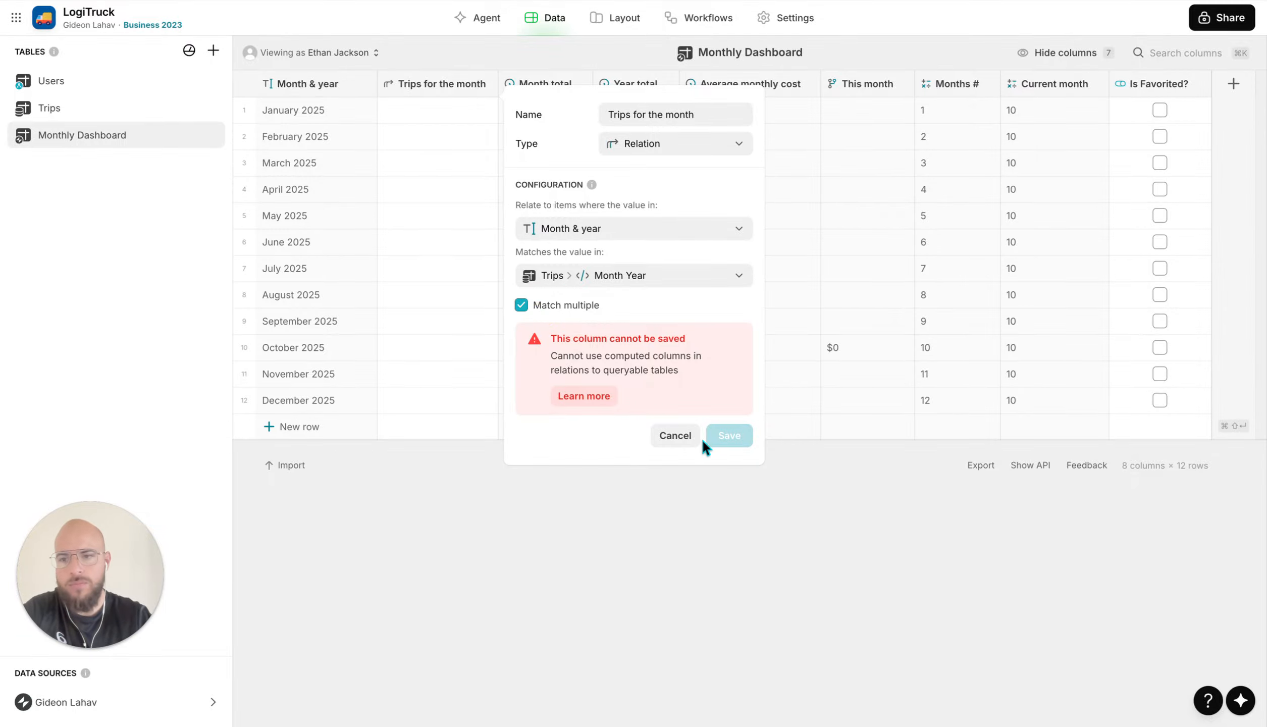
{"action": "left_click", "coordinate": [686, 437]}
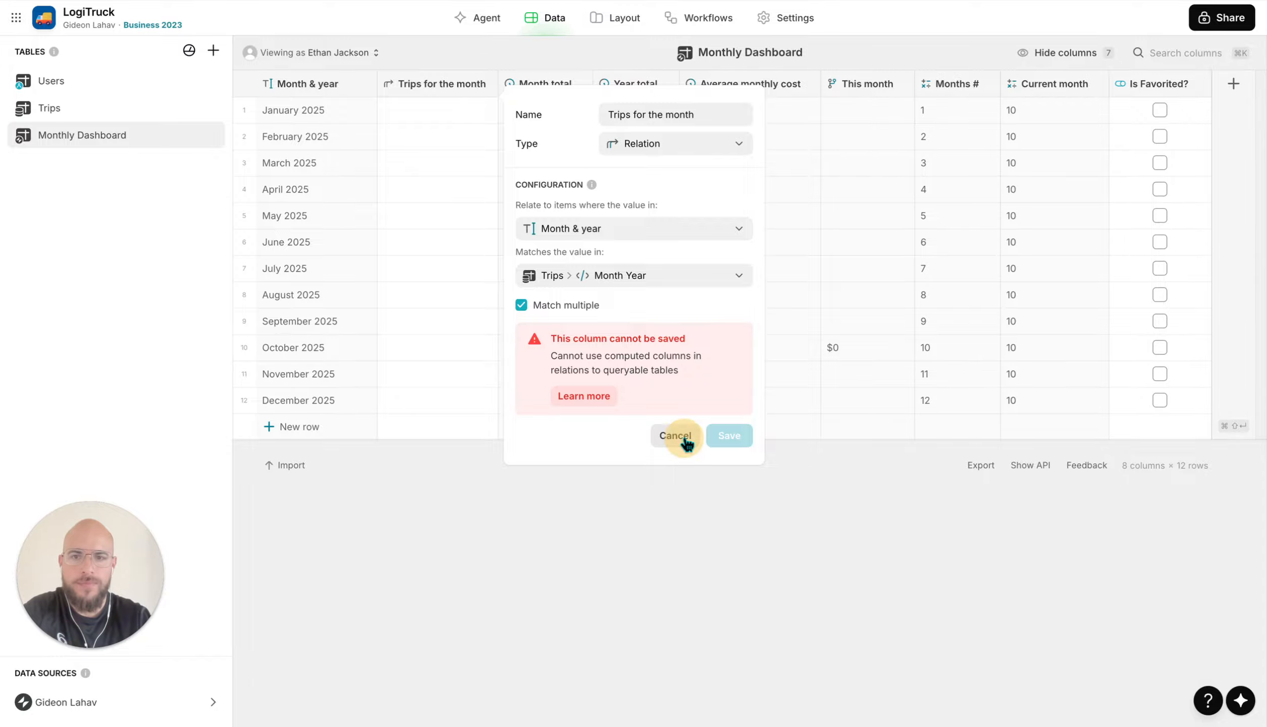
{"action": "left_click", "coordinate": [1176, 50]}
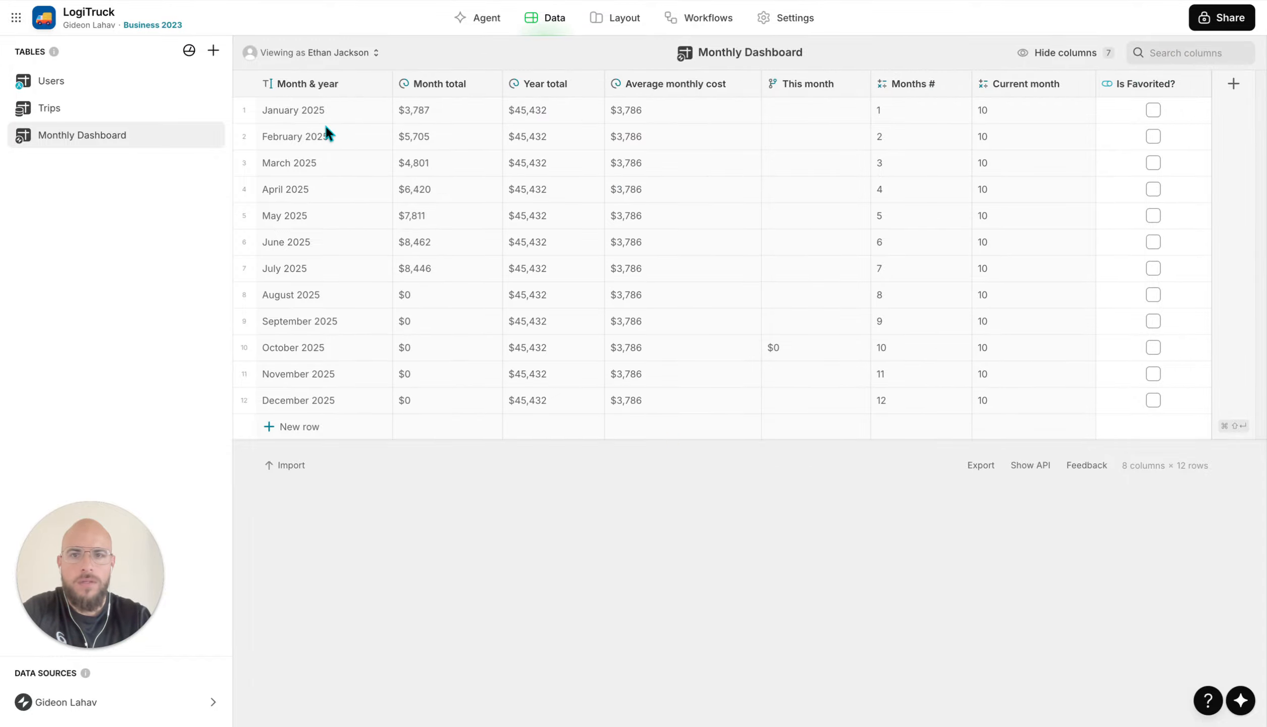
Show the hidden Current year and Month columns in the Monthly Dashboard table
{"action": "left_click", "coordinate": [1055, 61]}
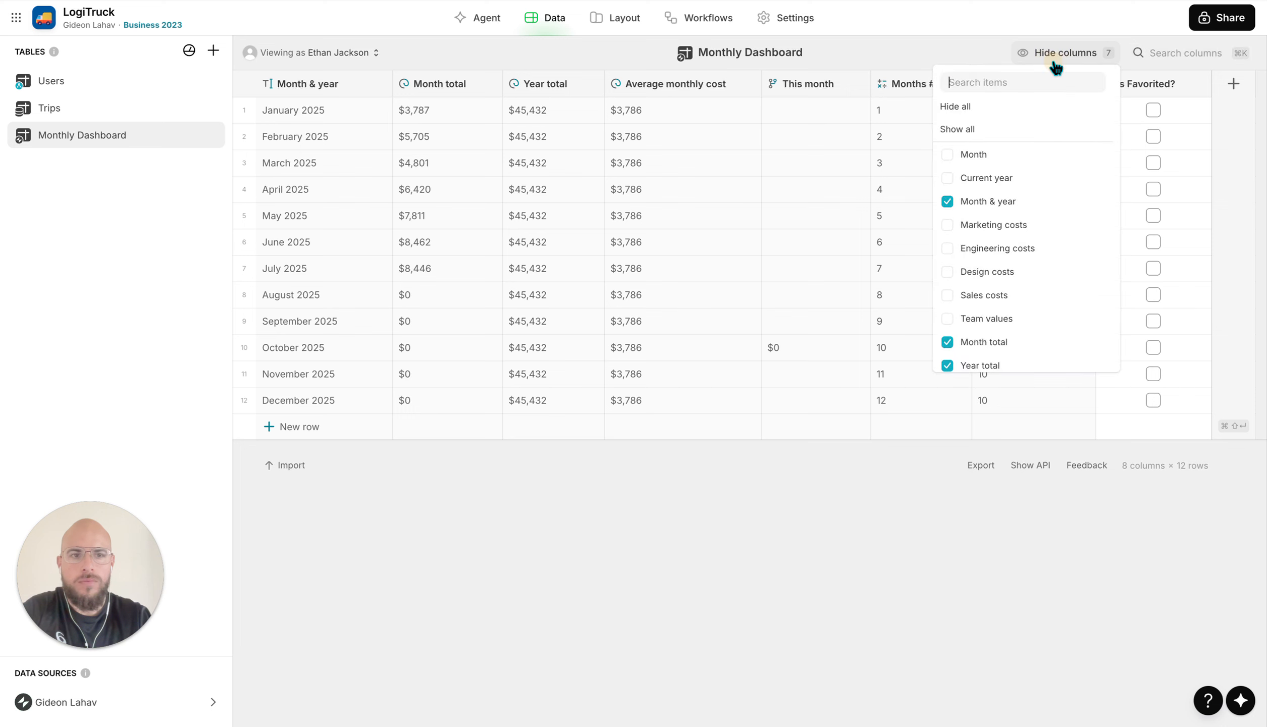
{"action": "left_click", "coordinate": [1025, 178]}
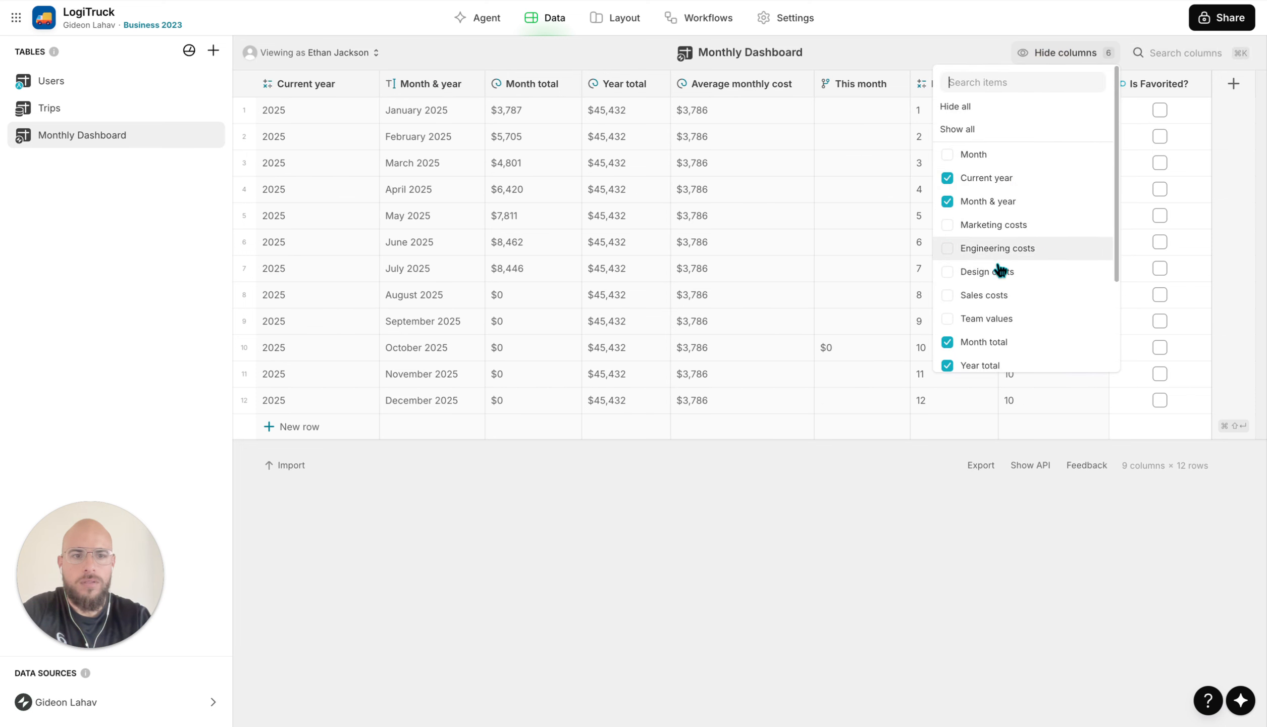
{"action": "left_click", "coordinate": [952, 154]}
{"action": "left_click", "coordinate": [505, 222]}
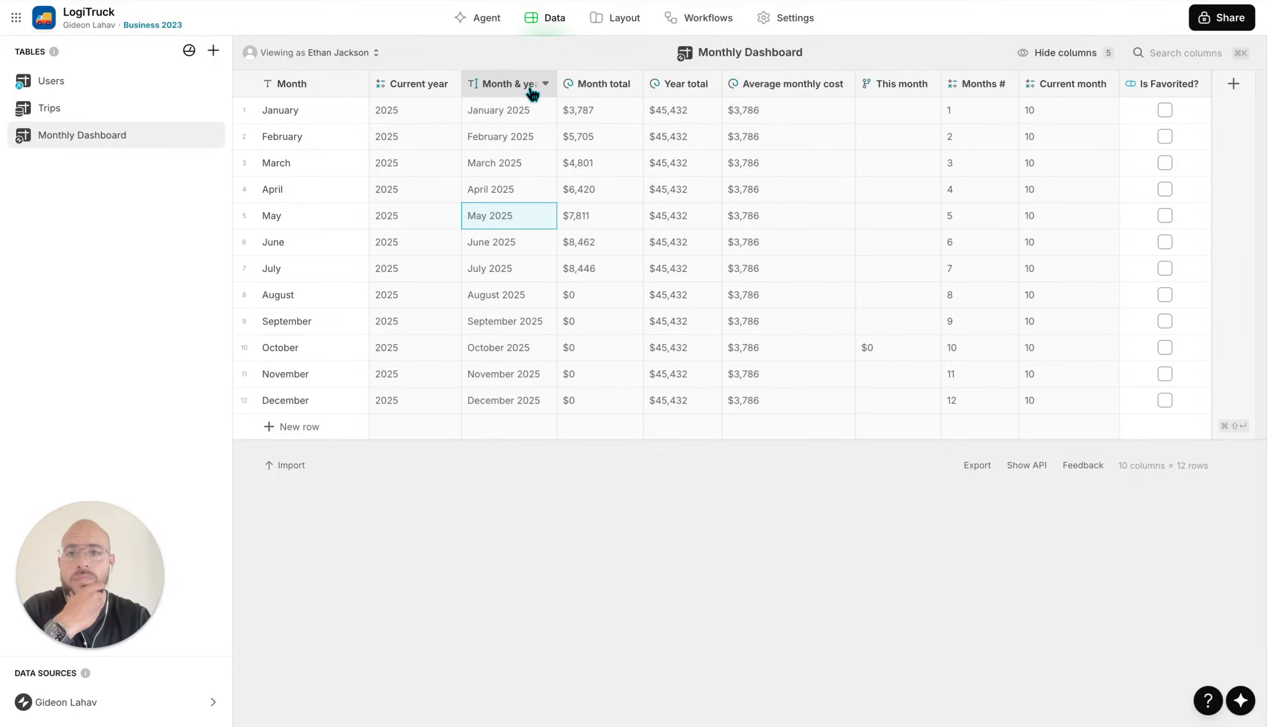
In the Trips table, duplicate the Month Year column, name the copy Year, and change its type to Math
{"action": "left_click", "coordinate": [68, 113]}
{"action": "left_click", "coordinate": [536, 86]}
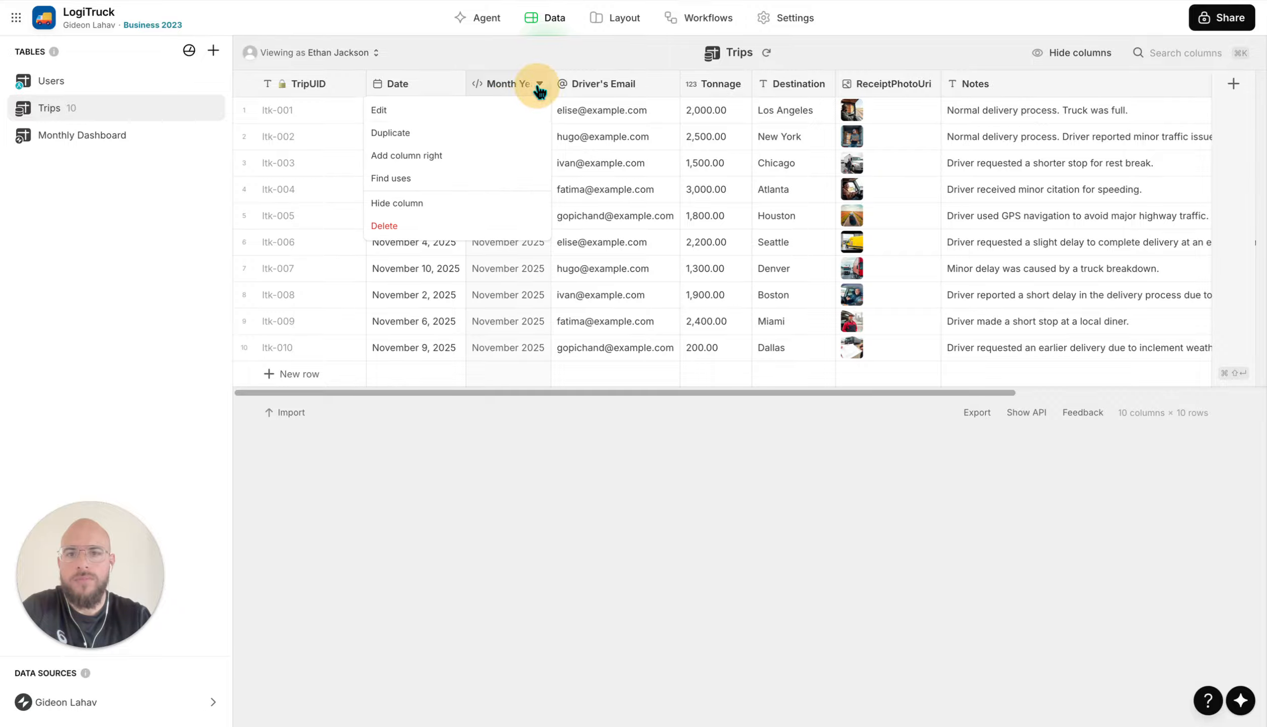
{"action": "left_click", "coordinate": [475, 130]}
{"action": "type", "text": "Year"}
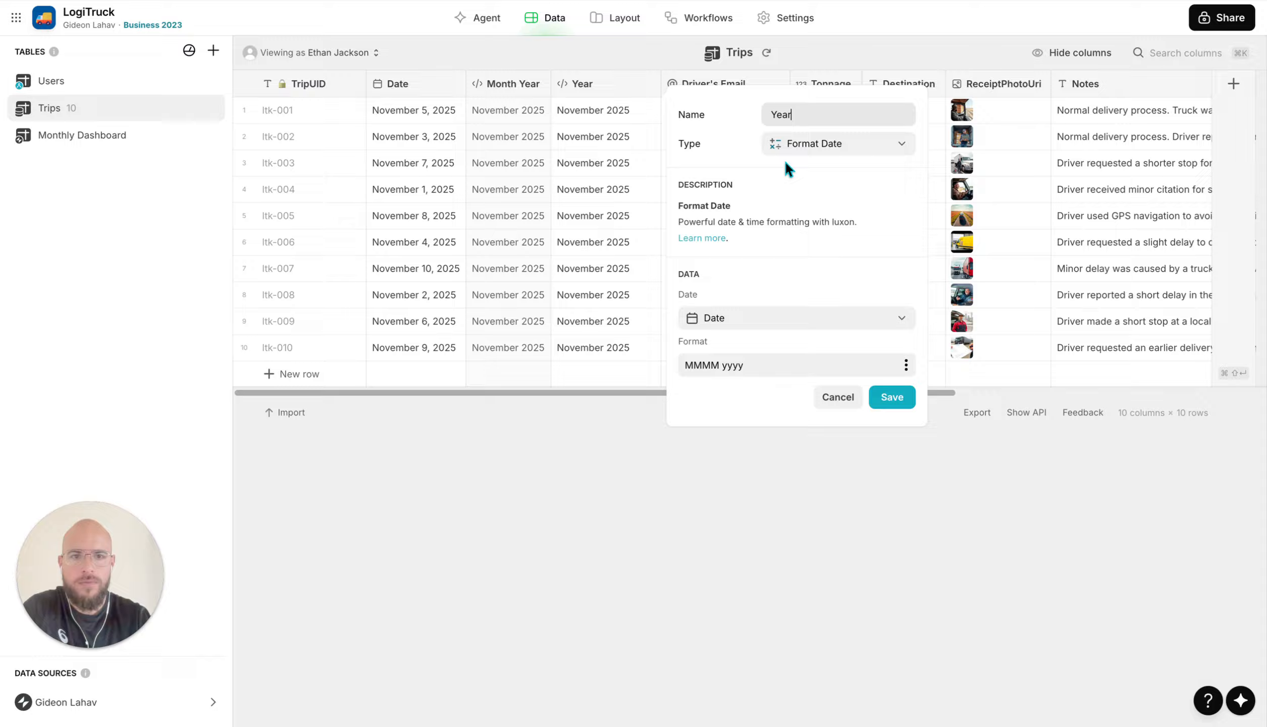
{"action": "left_click", "coordinate": [787, 146]}
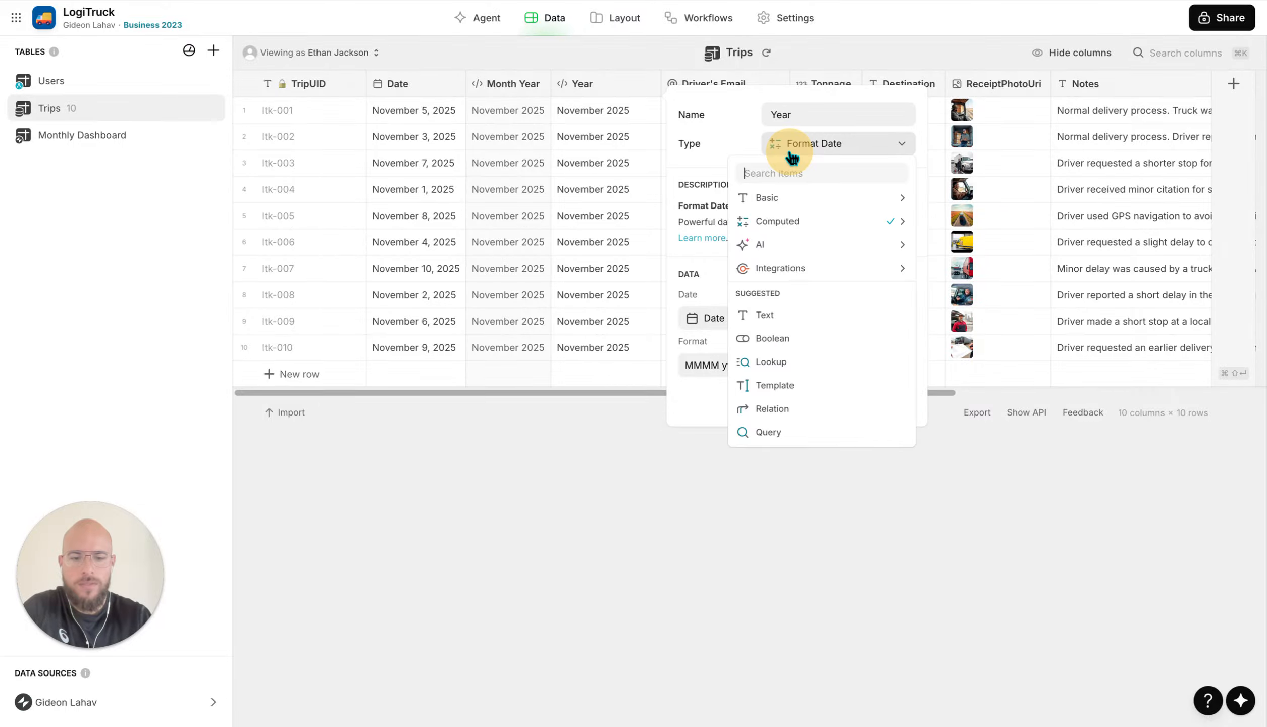
{"action": "type", "text": "math"}
{"action": "left_click", "coordinate": [803, 197]}
Define the Year column as year(date) with precision 1 and no group separator, save it, and return to the Monthly Dashboard table
{"action": "left_click", "coordinate": [801, 211]}
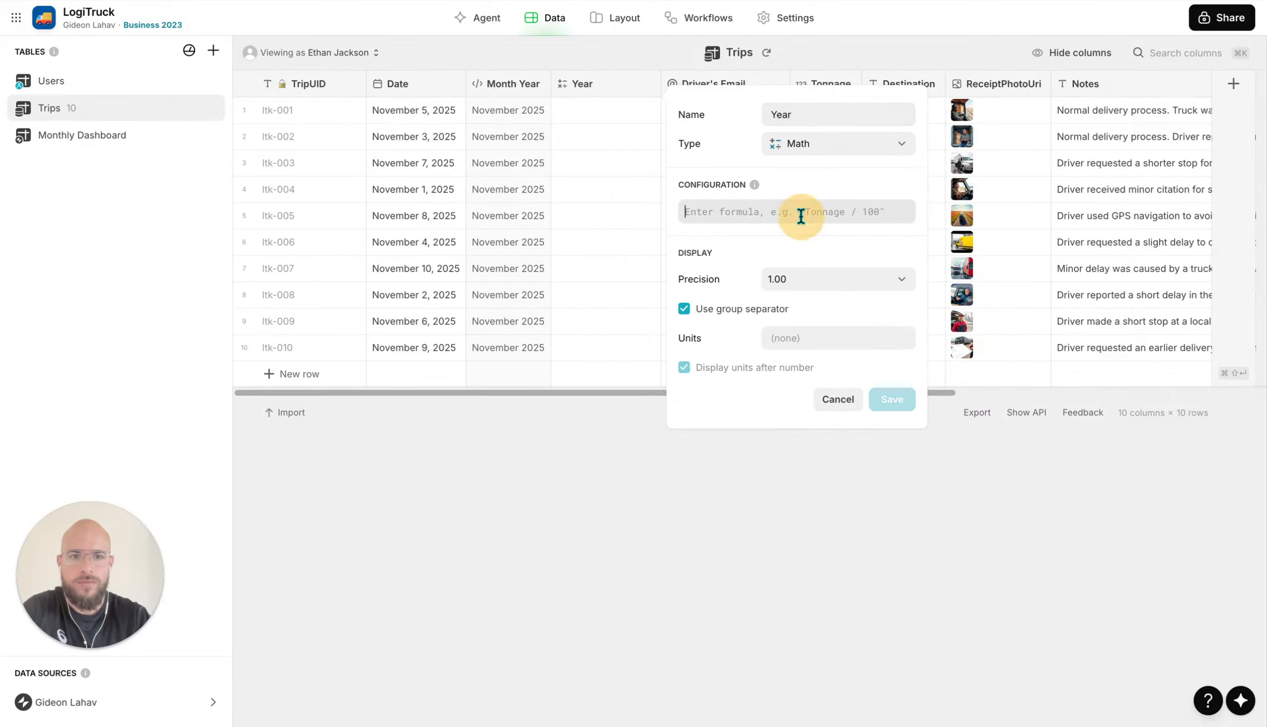
{"action": "type", "text": "year("}
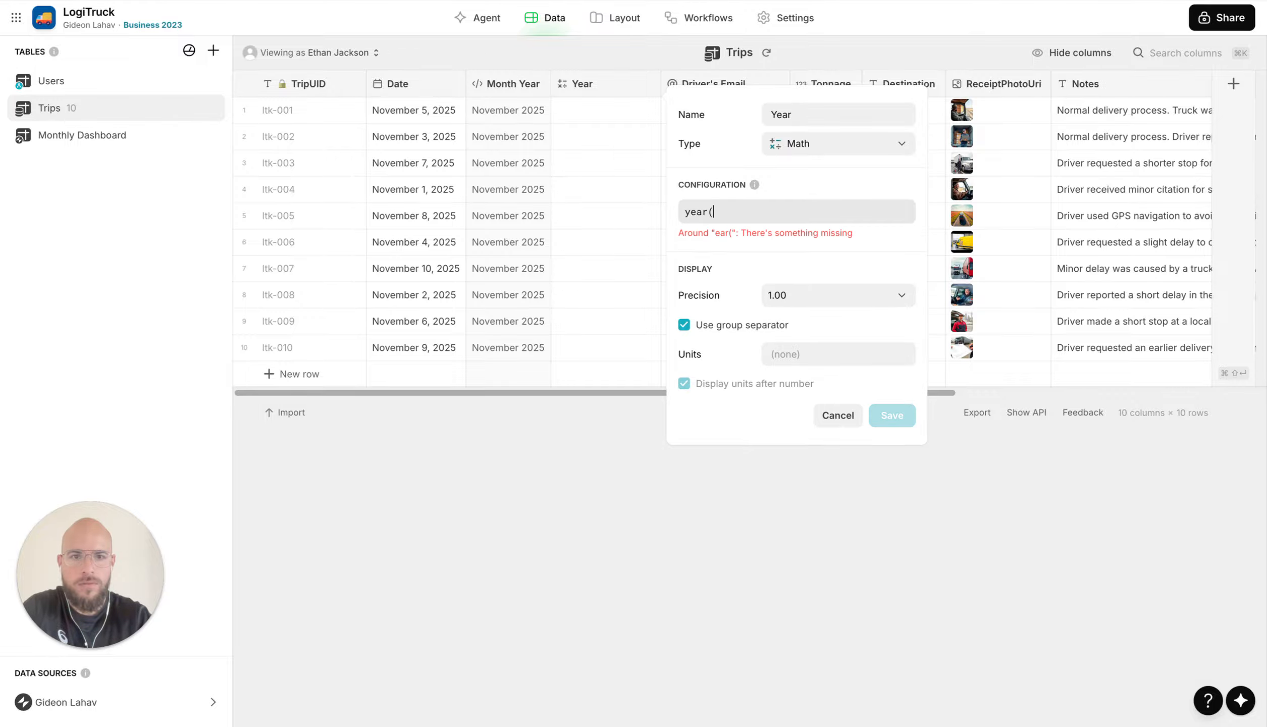
{"action": "type", "text": "date)"}
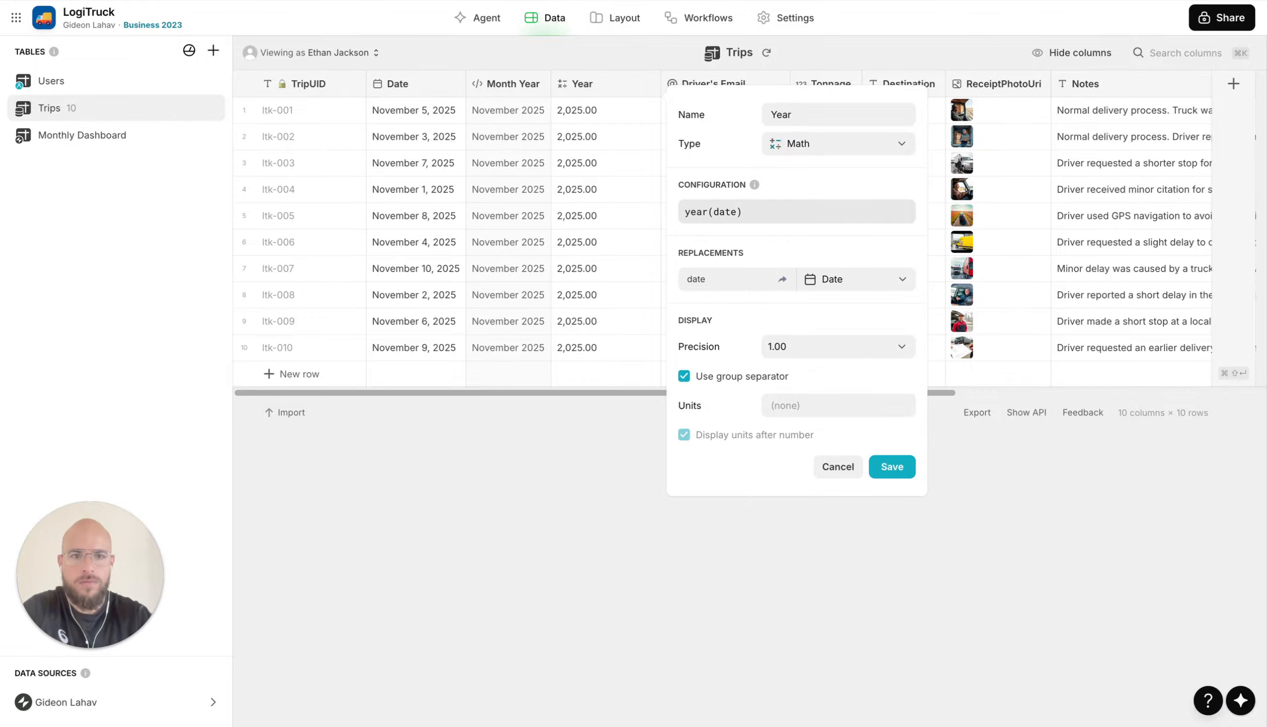
{"action": "left_click", "coordinate": [835, 345]}
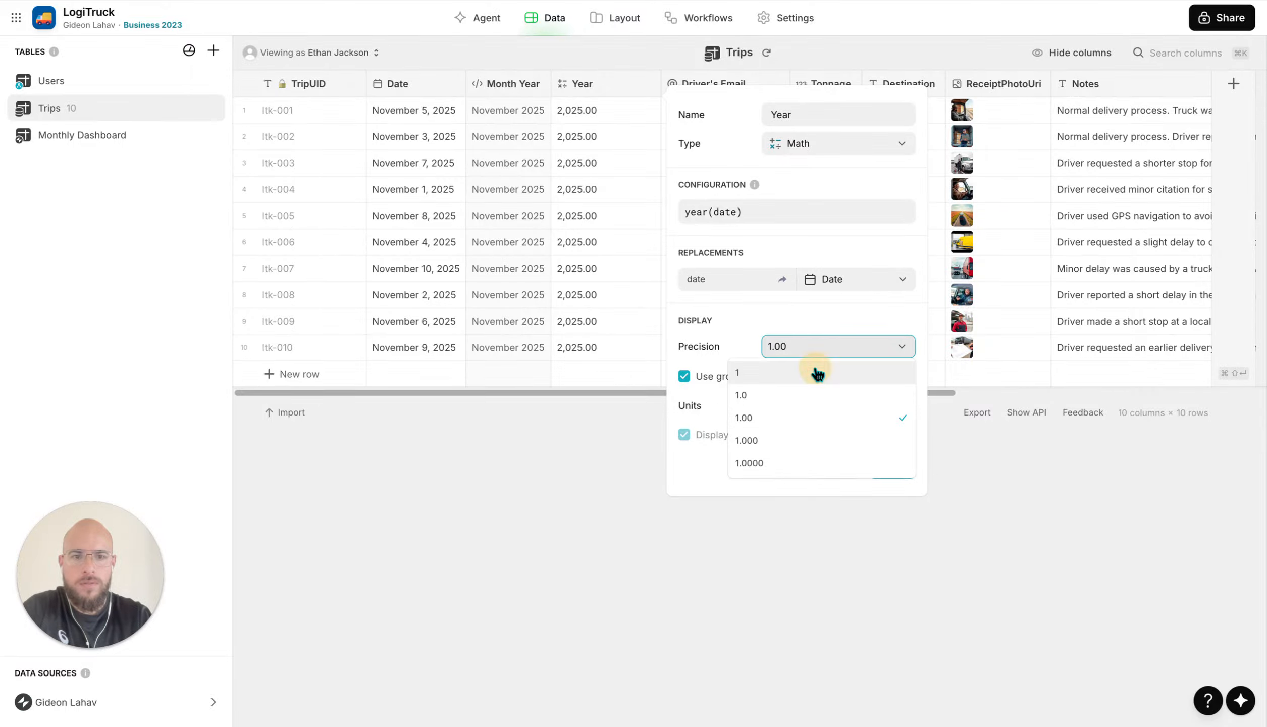
{"action": "left_click", "coordinate": [814, 367]}
{"action": "left_click", "coordinate": [752, 374]}
{"action": "double_click", "coordinate": [813, 115]}
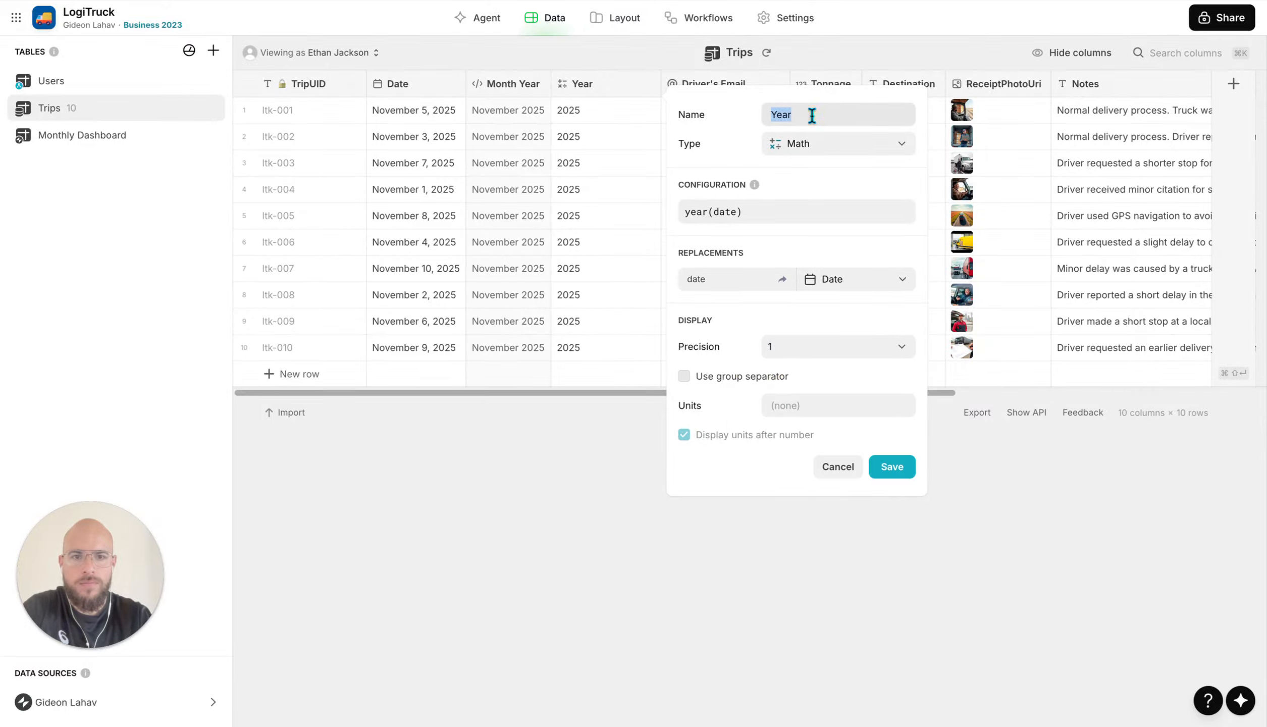
{"action": "left_click", "coordinate": [903, 465]}
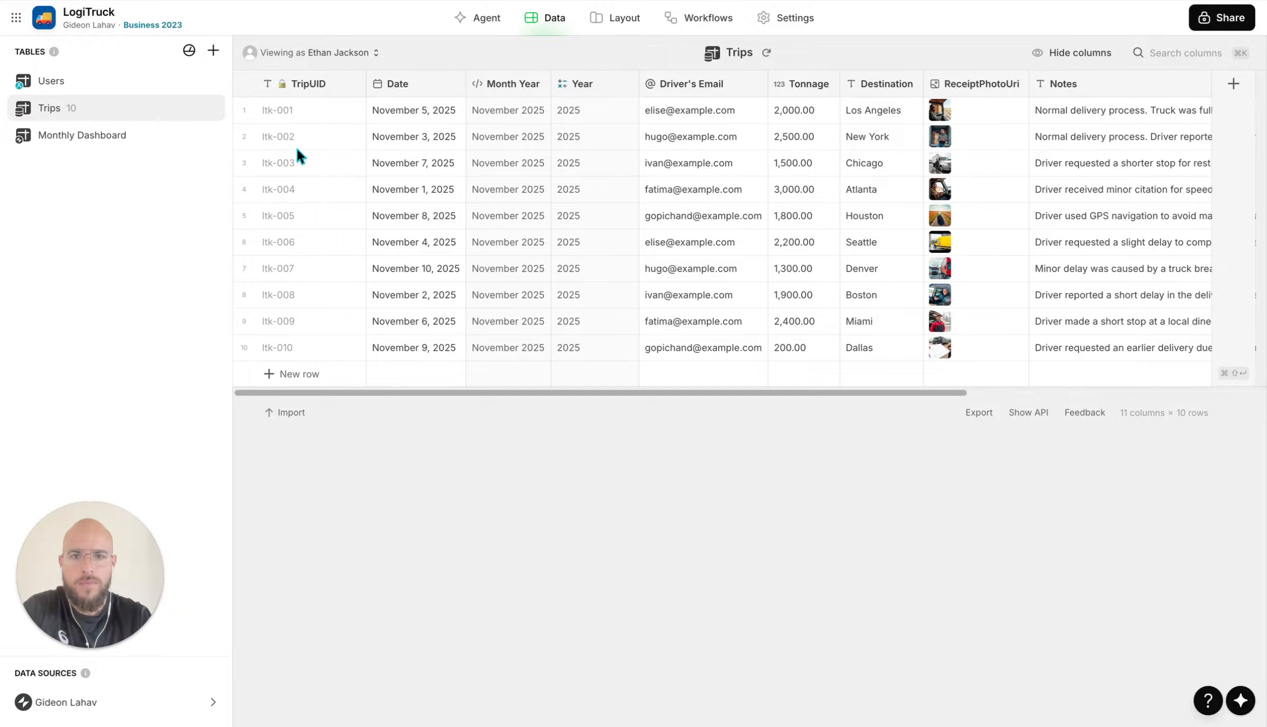
{"action": "left_click", "coordinate": [132, 135]}
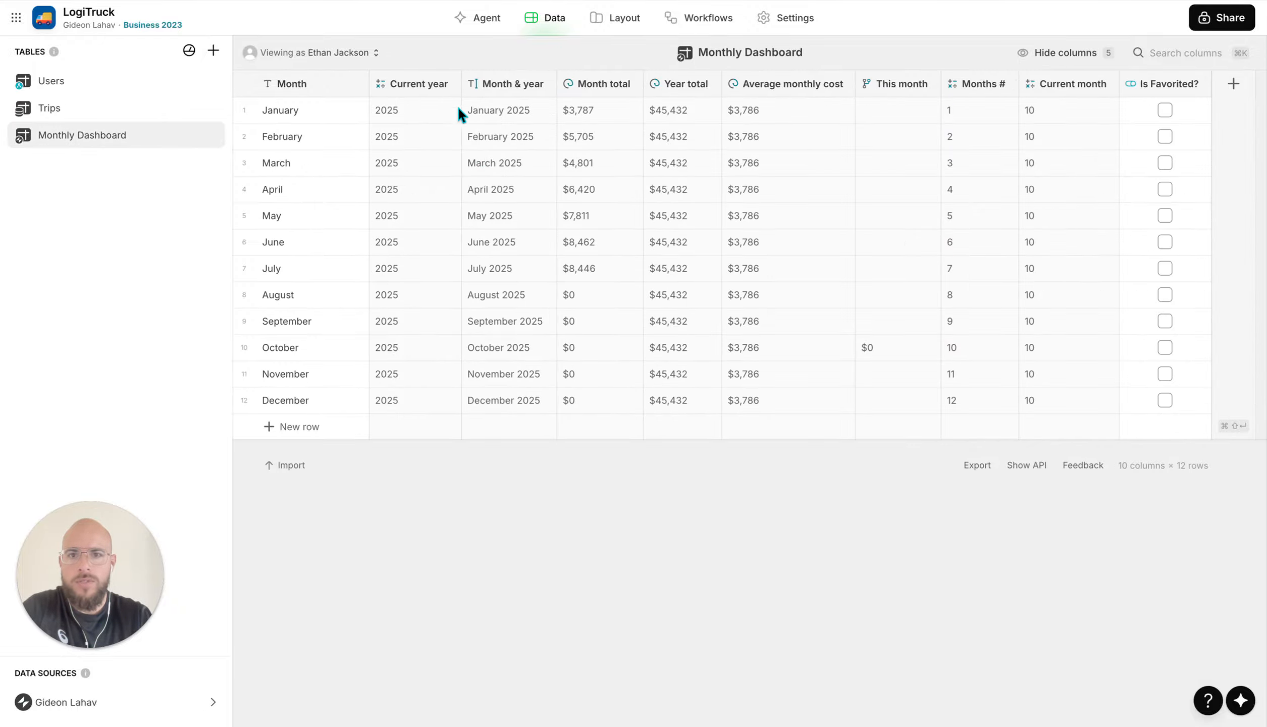
Duplicate the Current year column, name the copy Current year trips, and change its type to Relation
{"action": "left_click", "coordinate": [448, 85]}
{"action": "left_click", "coordinate": [404, 133]}
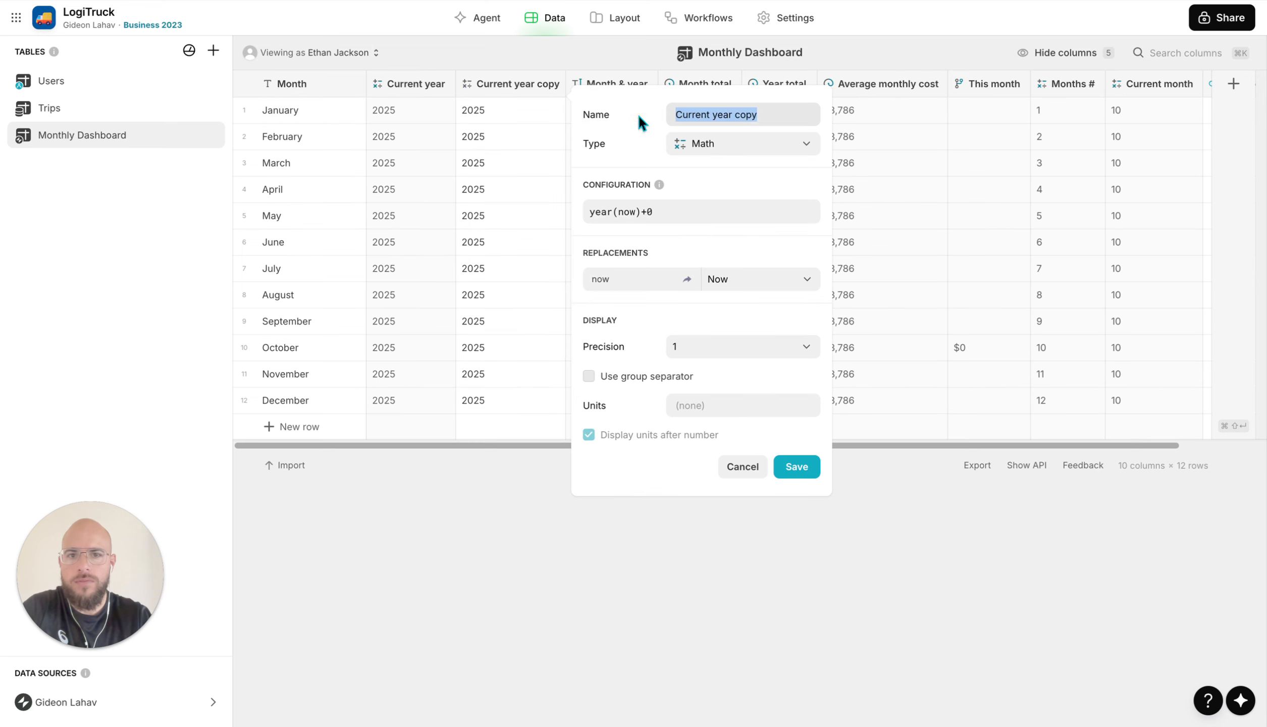
{"action": "left_click", "coordinate": [754, 114]}
{"action": "key", "text": "BackSpace"}
{"action": "key", "text": "BackSpace"}
{"action": "key", "text": "BackSpace"}
{"action": "key", "text": "BackSpace"}
{"action": "type", "text": "trips"}
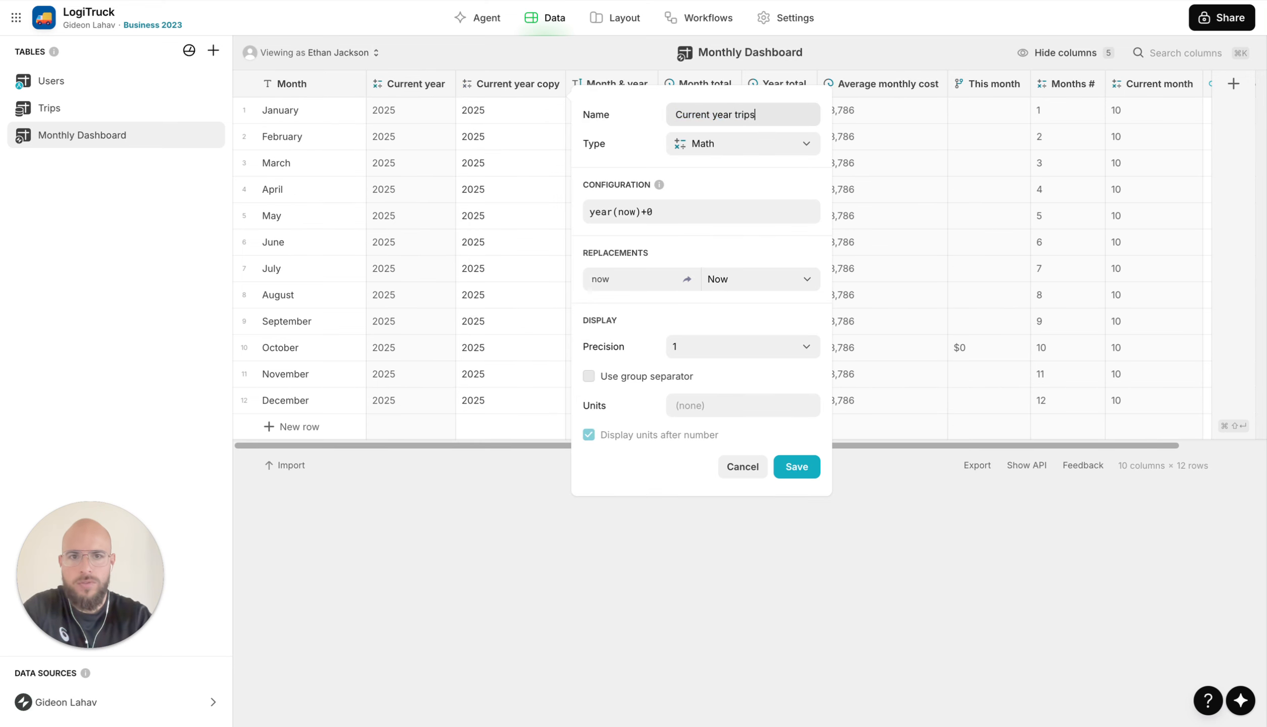
{"action": "left_click", "coordinate": [755, 141]}
{"action": "type", "text": "rel"}
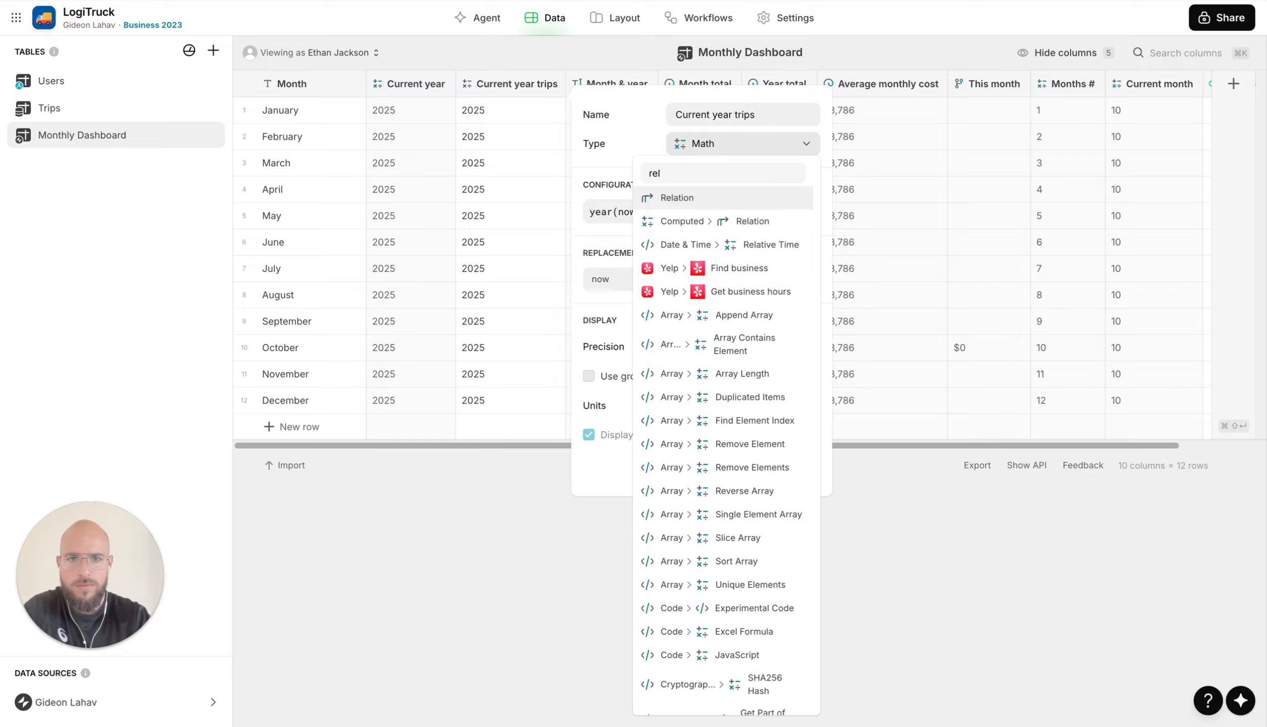
{"action": "key", "text": "Return"}
Relate Current year to the Year column in Trips with multiple matches allowed, and save the relation
{"action": "left_click", "coordinate": [741, 231]}
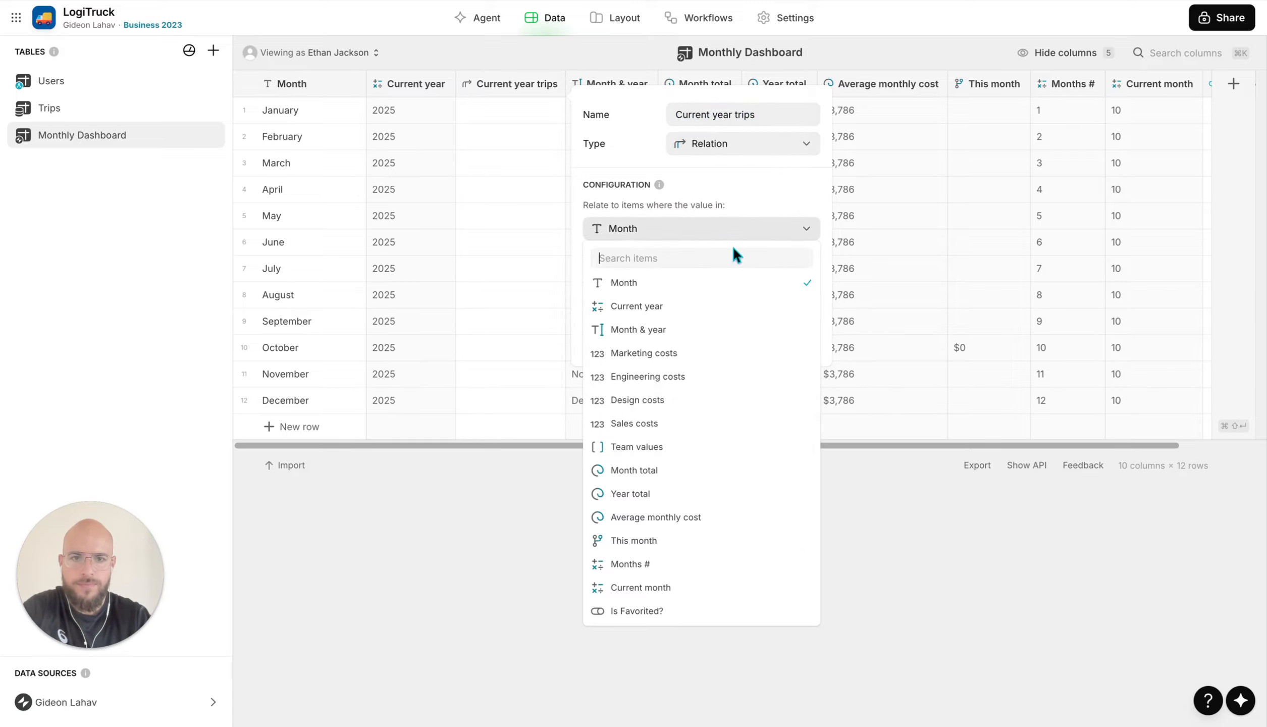
{"action": "left_click", "coordinate": [710, 308]}
{"action": "left_click", "coordinate": [688, 275]}
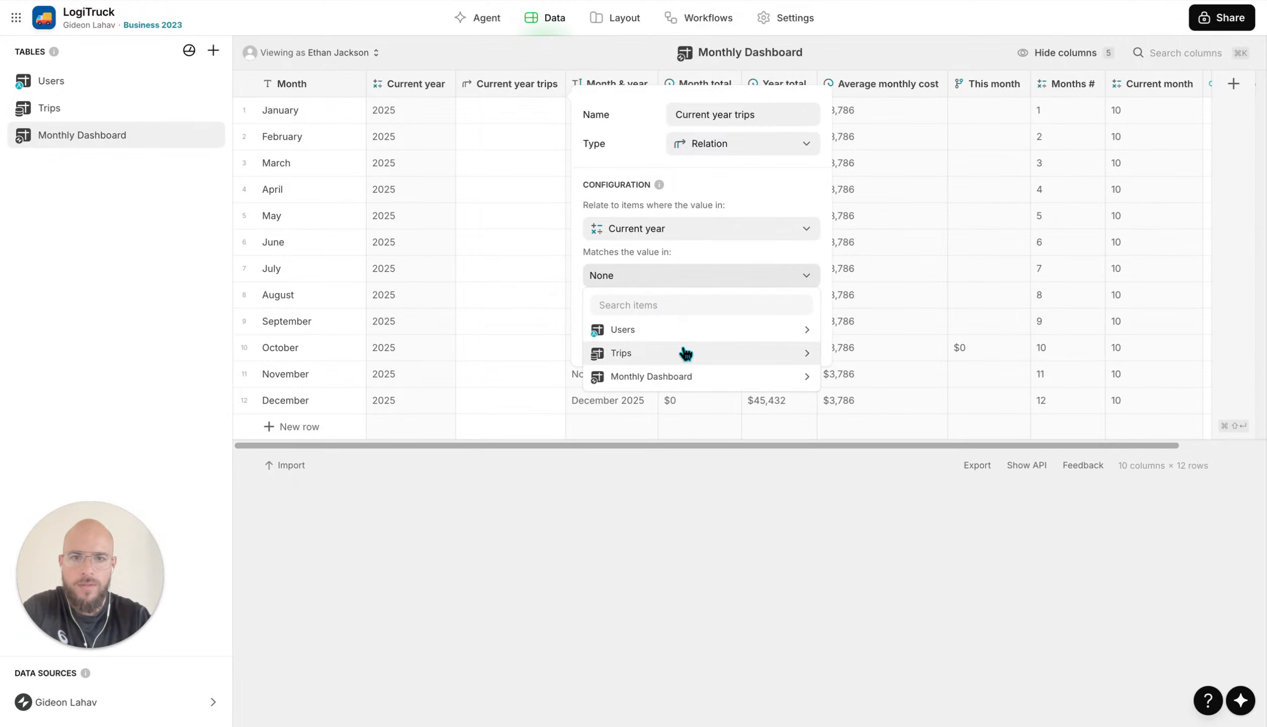
{"action": "mouse_move", "coordinate": [773, 354]}
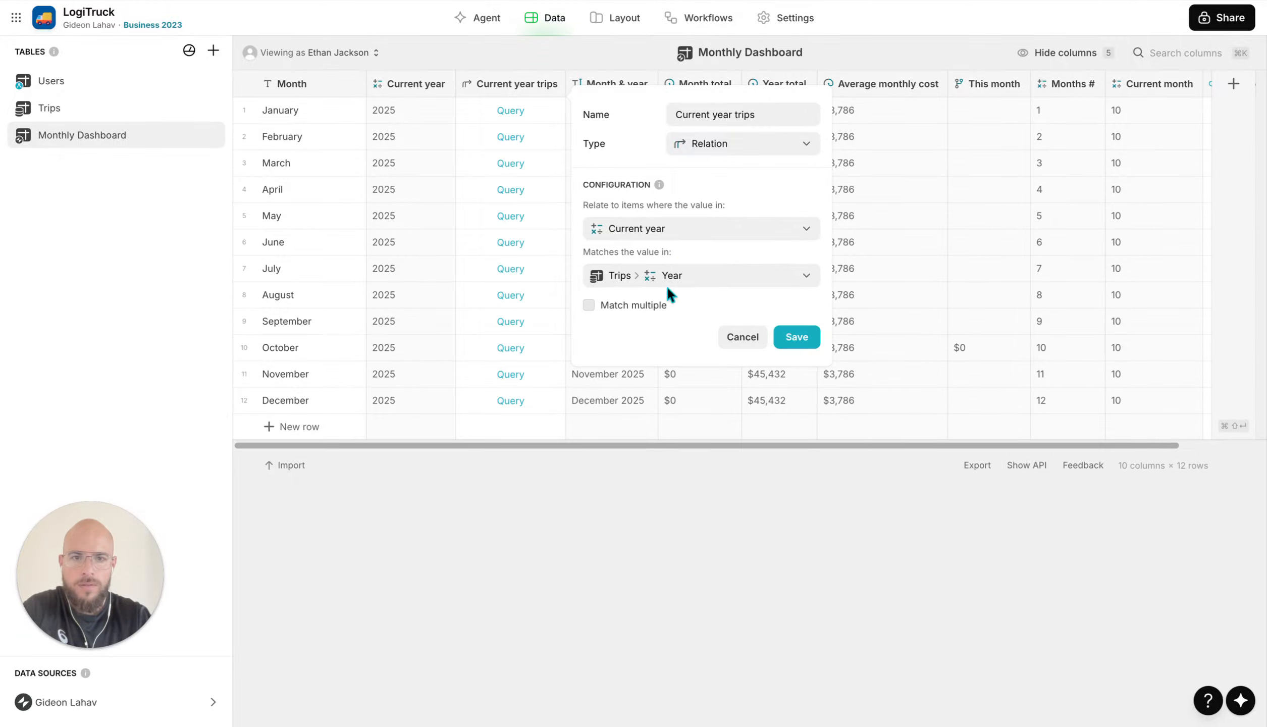
{"action": "left_click", "coordinate": [649, 304]}
{"action": "left_click", "coordinate": [804, 345]}
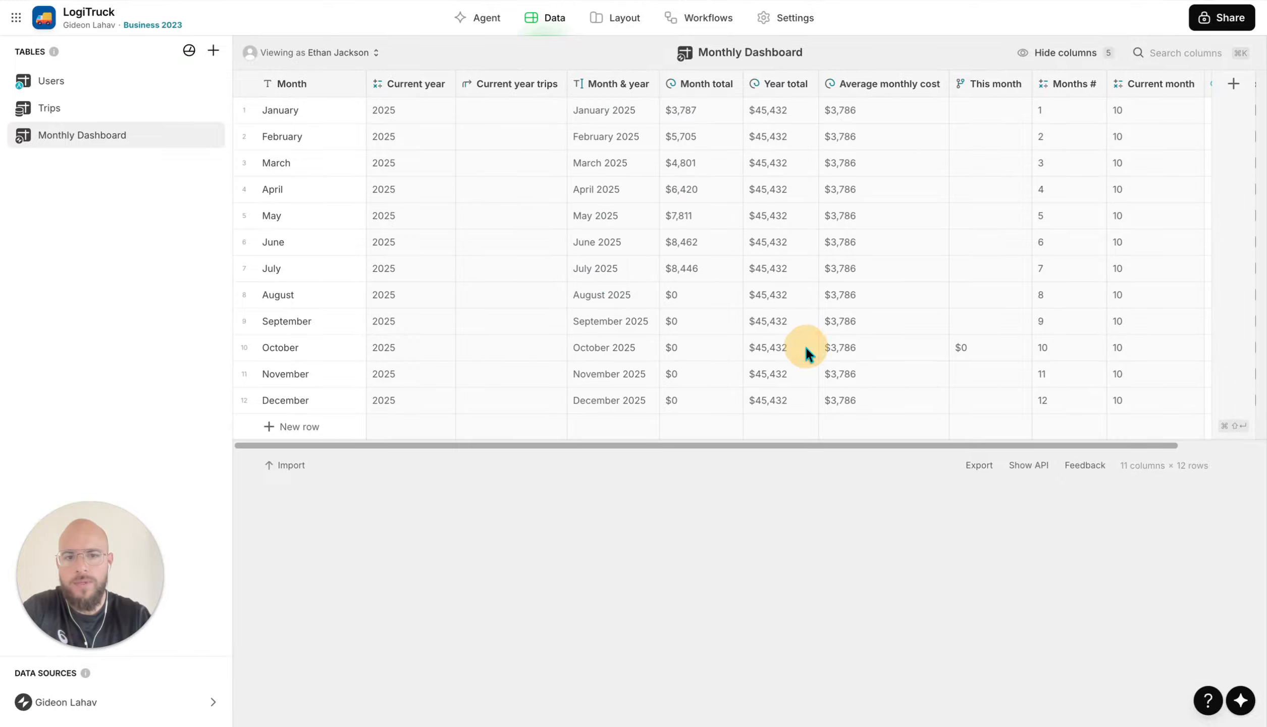
Query the Current year trips relation for January through August and check it against the Current year values
{"action": "left_click", "coordinate": [514, 114]}
{"action": "left_click", "coordinate": [514, 136]}
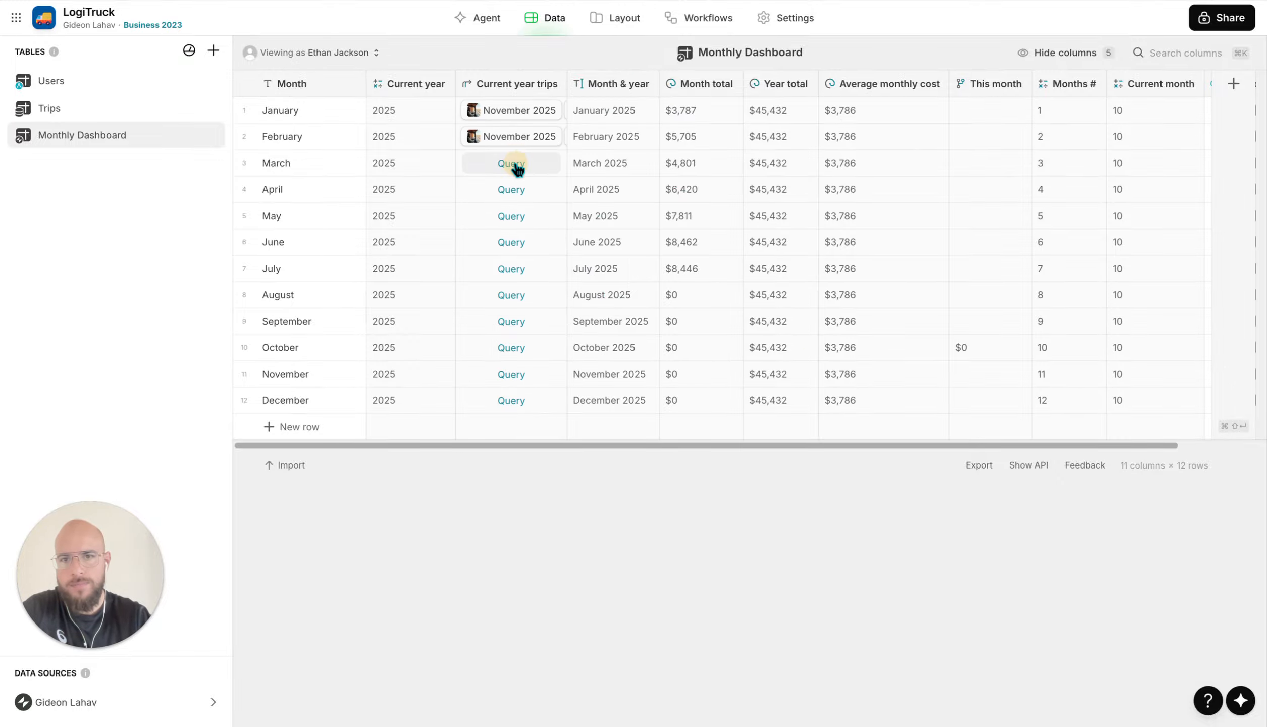
{"action": "left_click", "coordinate": [514, 163]}
{"action": "left_click", "coordinate": [515, 190]}
{"action": "left_click", "coordinate": [515, 217]}
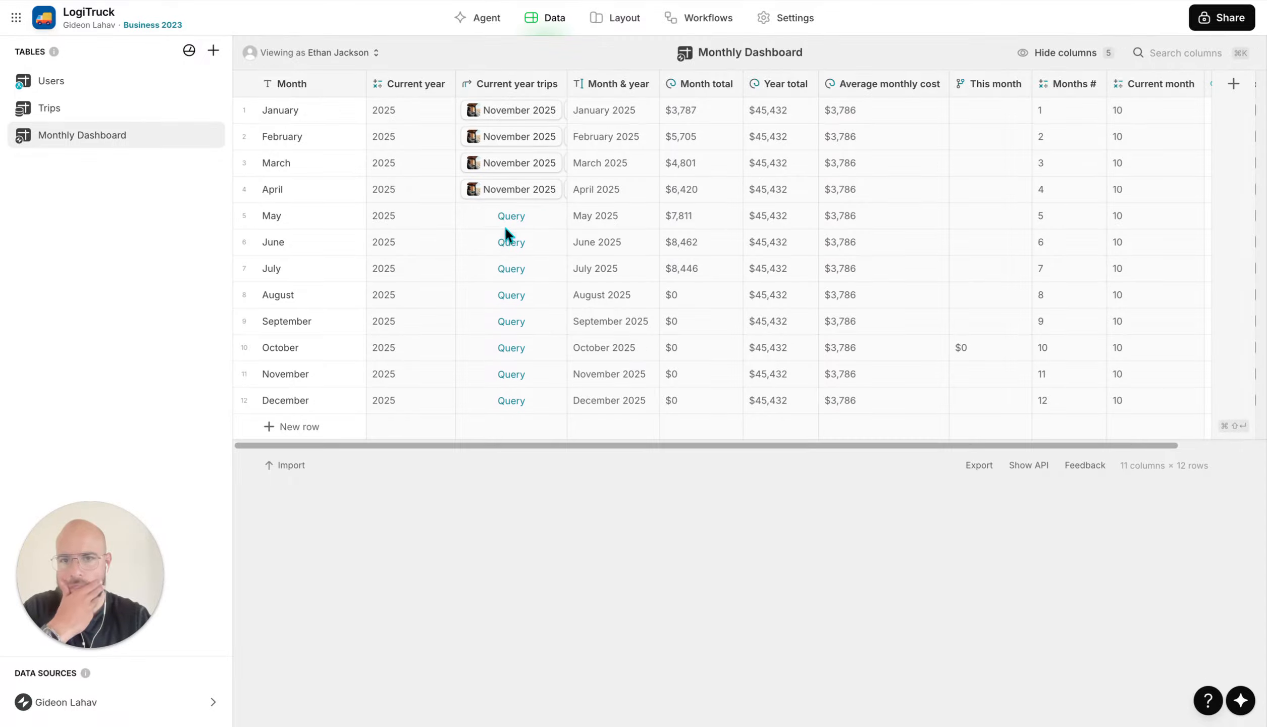
{"action": "left_click", "coordinate": [509, 219]}
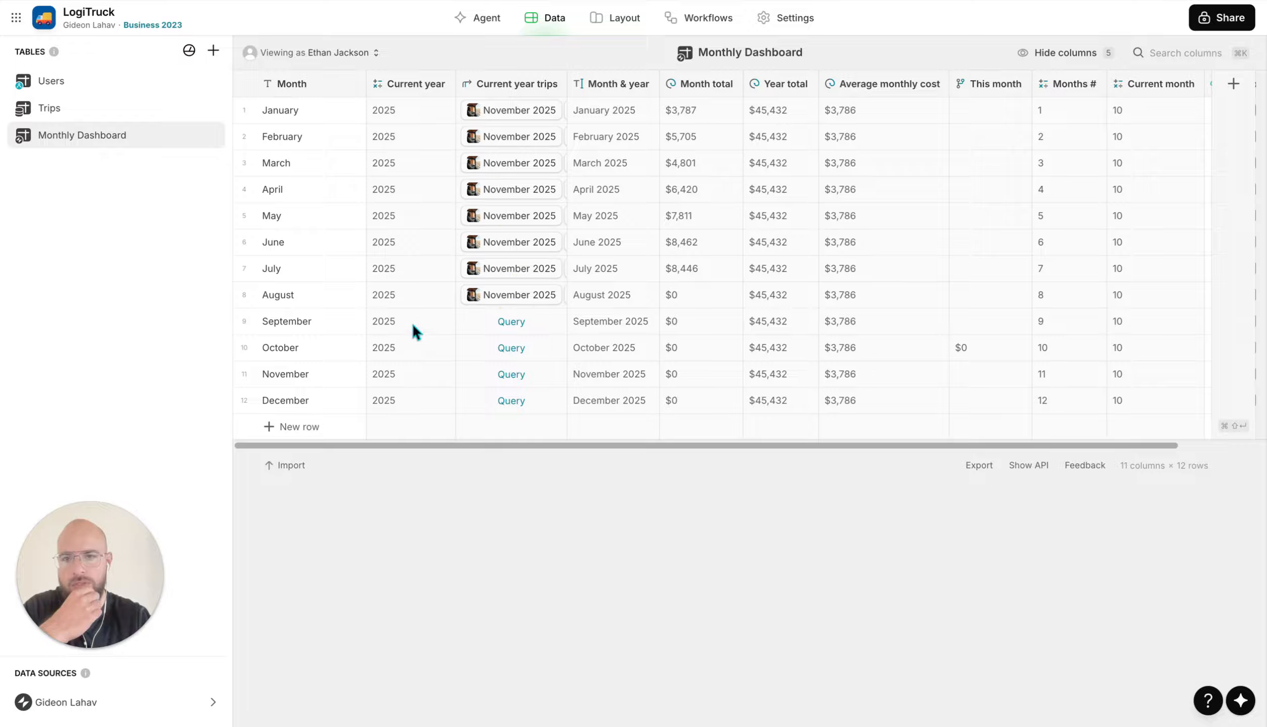
{"action": "left_click_drag", "start_coordinate": [414, 108], "coordinate": [414, 378]}
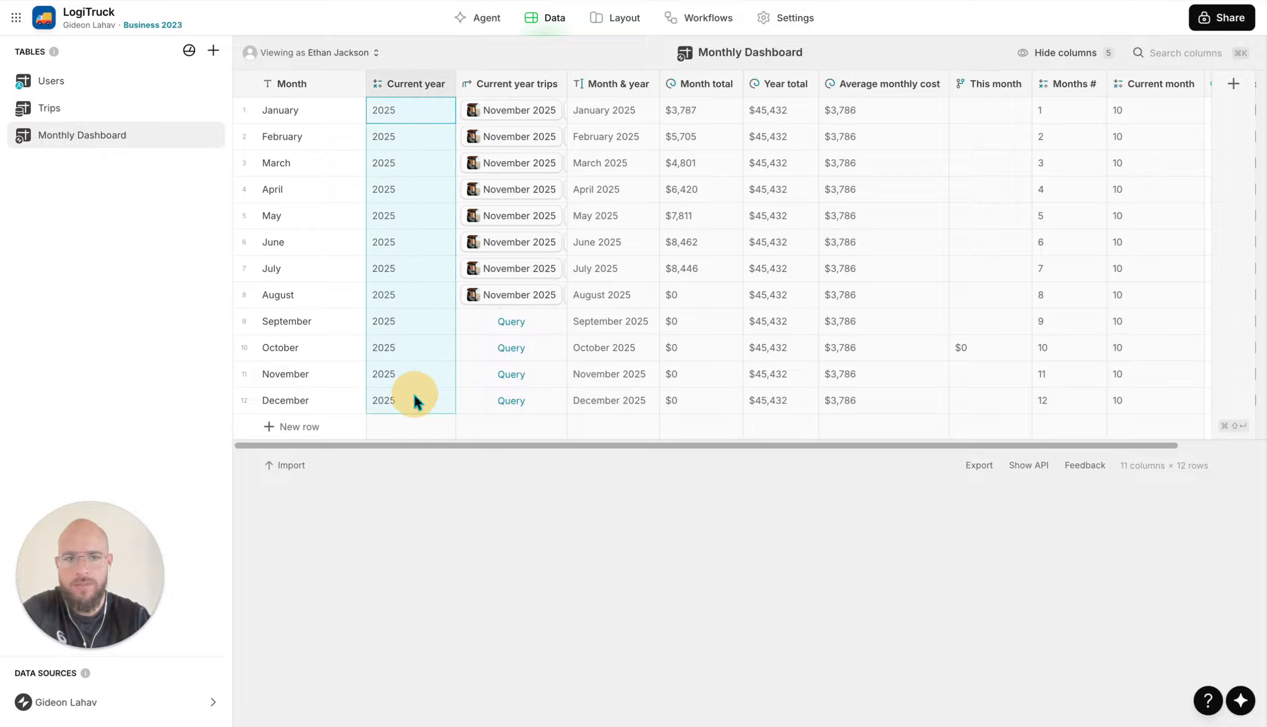
{"action": "left_click", "coordinate": [414, 399]}
Duplicate the Month column, name the copy Month #, and change its type to Number
{"action": "left_click", "coordinate": [355, 84]}
{"action": "left_click", "coordinate": [326, 132]}
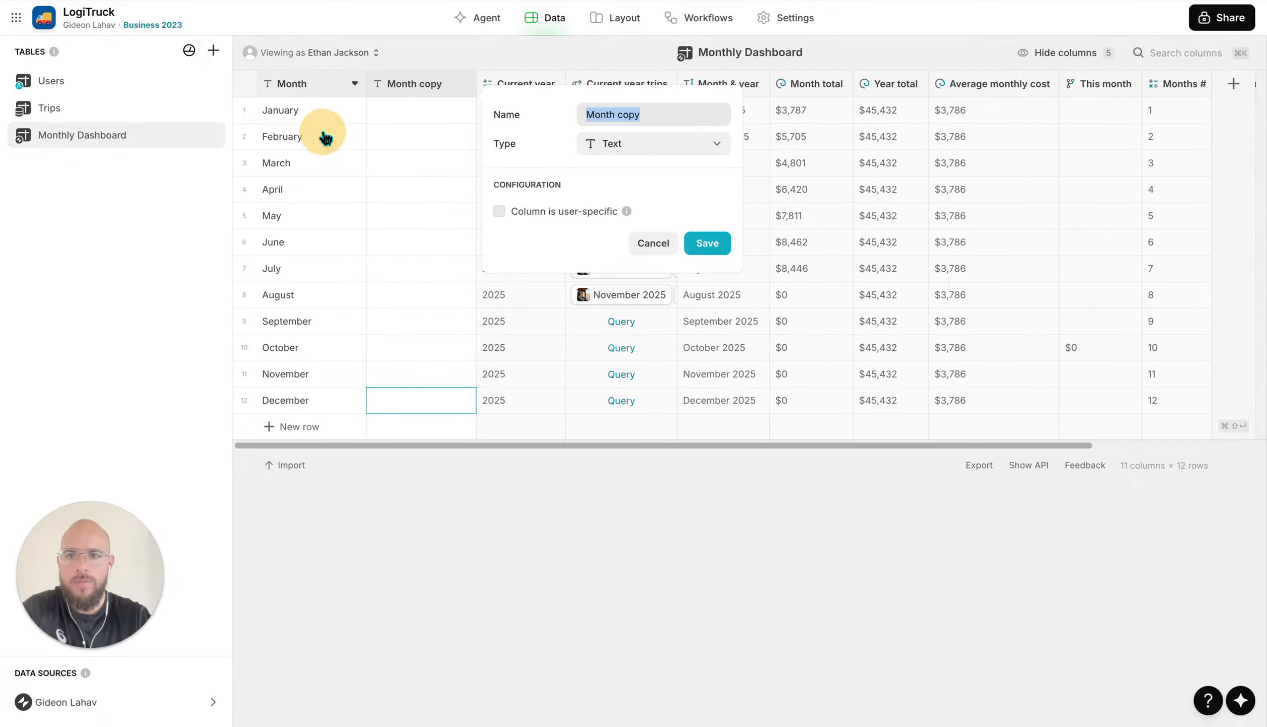
{"action": "double_click", "coordinate": [631, 115]}
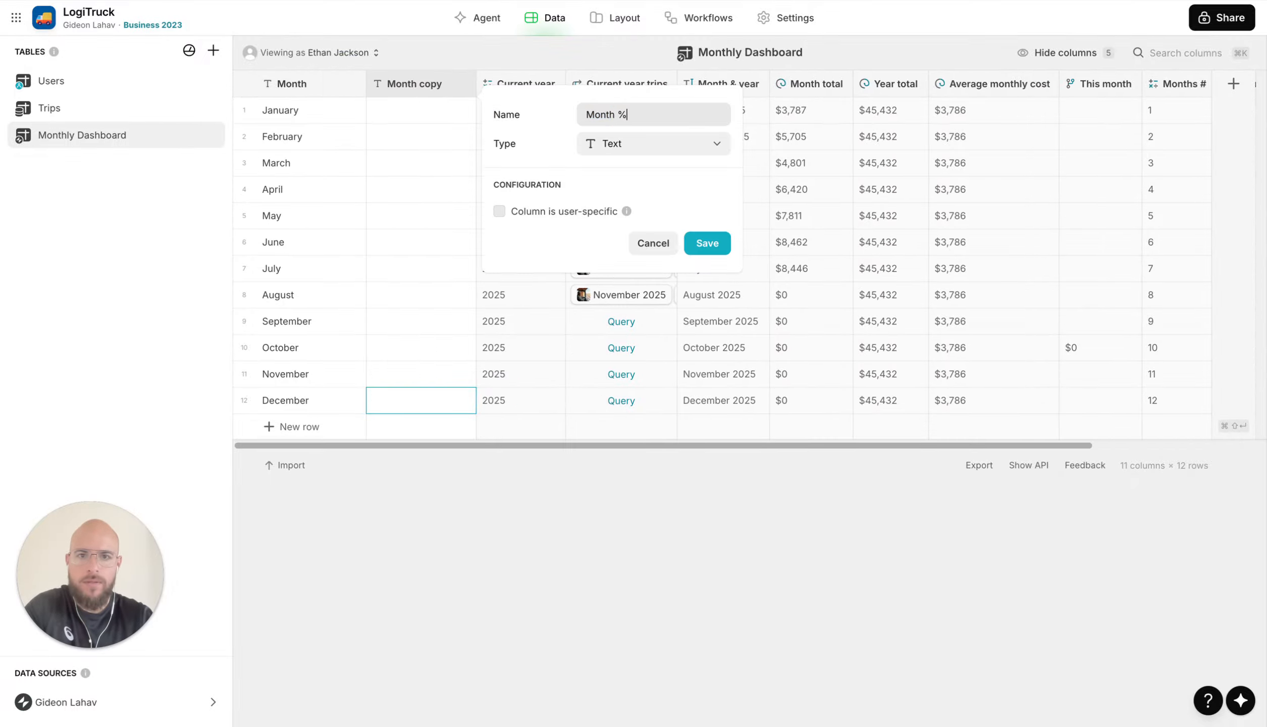
{"action": "left_click", "coordinate": [675, 147]}
{"action": "type", "text": "nu"}
{"action": "key", "text": "Down"}
{"action": "key", "text": "Return"}
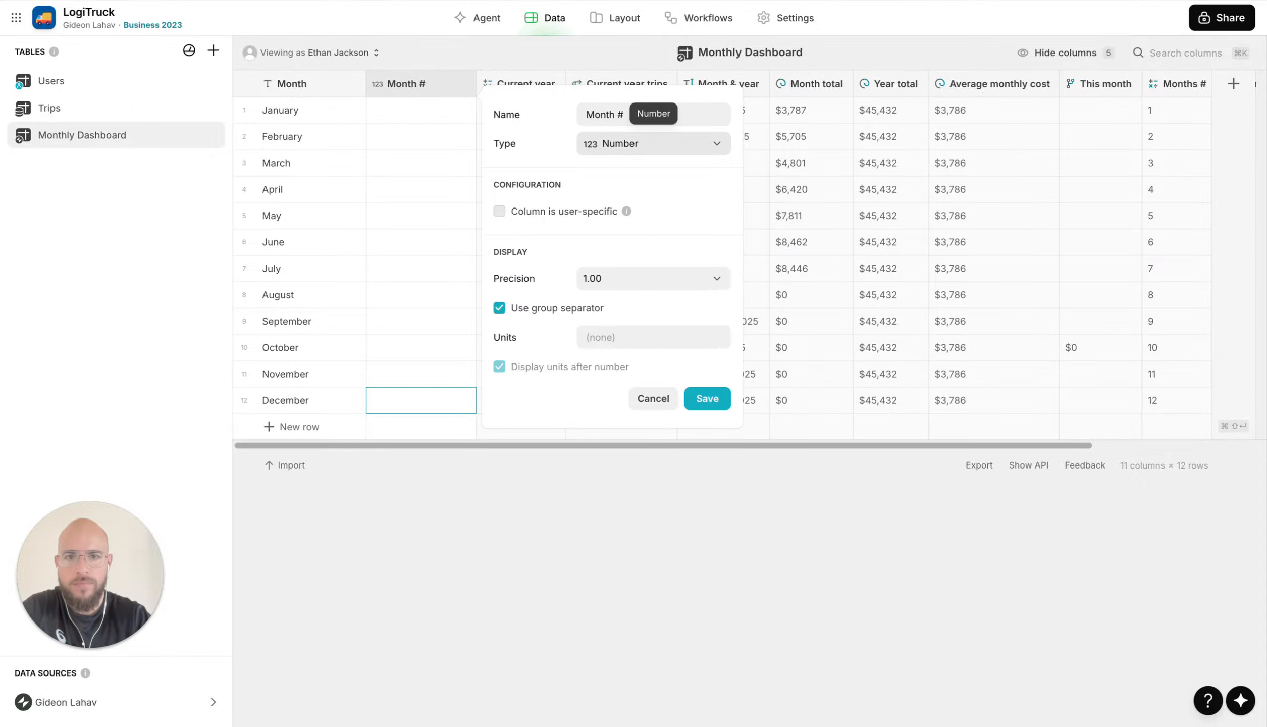
Set the Month # column's precision to 1 and save the column
{"action": "left_click", "coordinate": [690, 278]}
{"action": "left_click", "coordinate": [662, 310]}
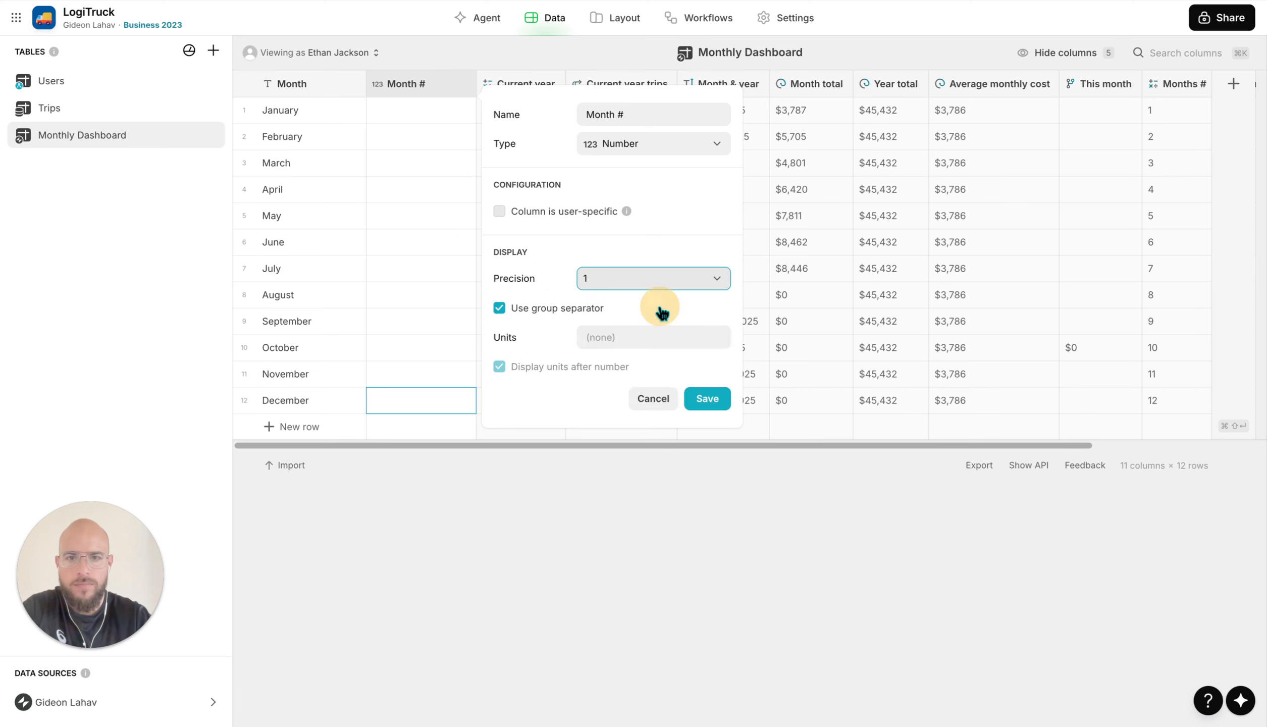
{"action": "left_click", "coordinate": [707, 398]}
{"action": "left_click", "coordinate": [407, 111]}
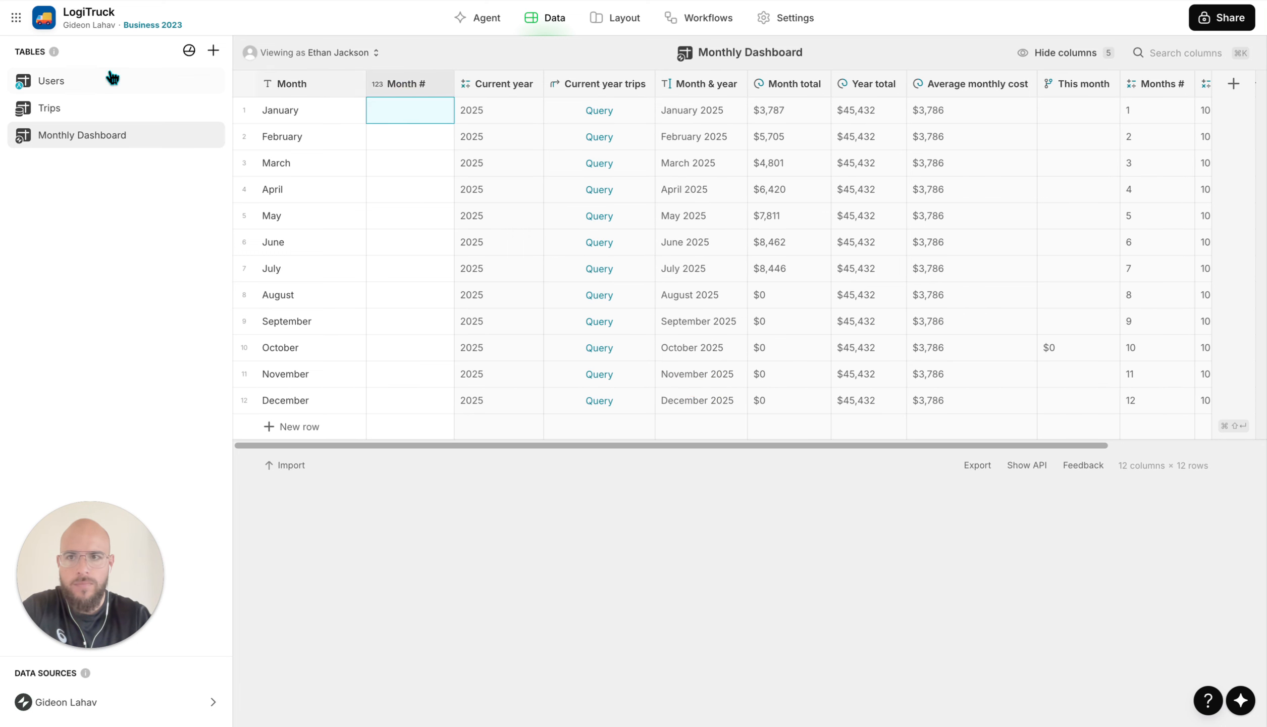
In the Trips table, duplicate the Year column, name the copy Month, define it as month(date), and save it
{"action": "left_click", "coordinate": [76, 112]}
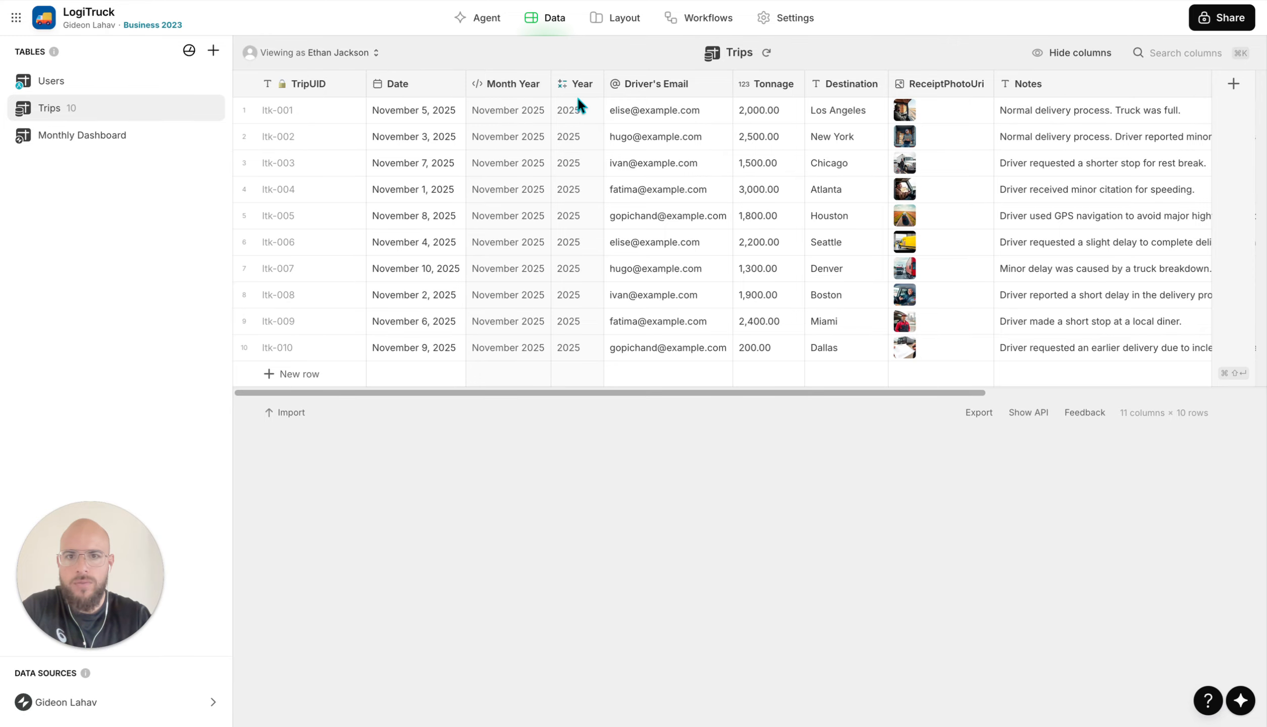
{"action": "left_click", "coordinate": [593, 85]}
{"action": "left_click", "coordinate": [560, 130]}
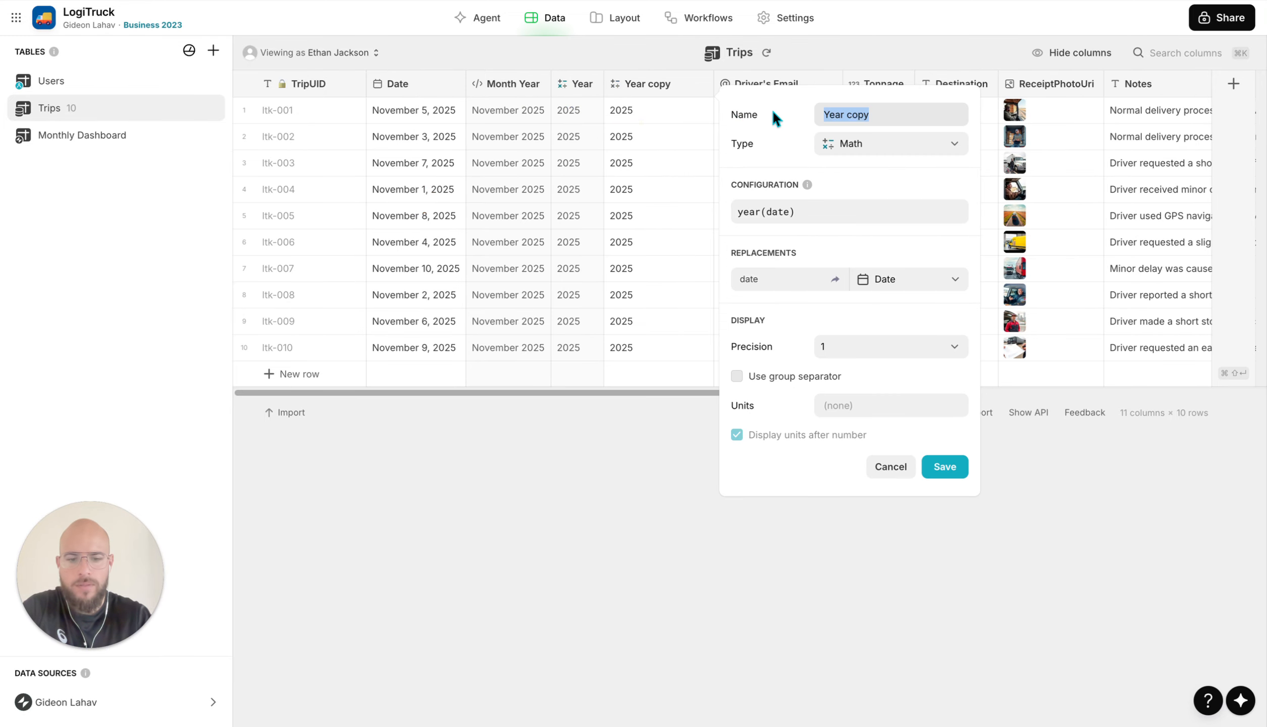
{"action": "double_click", "coordinate": [750, 206]}
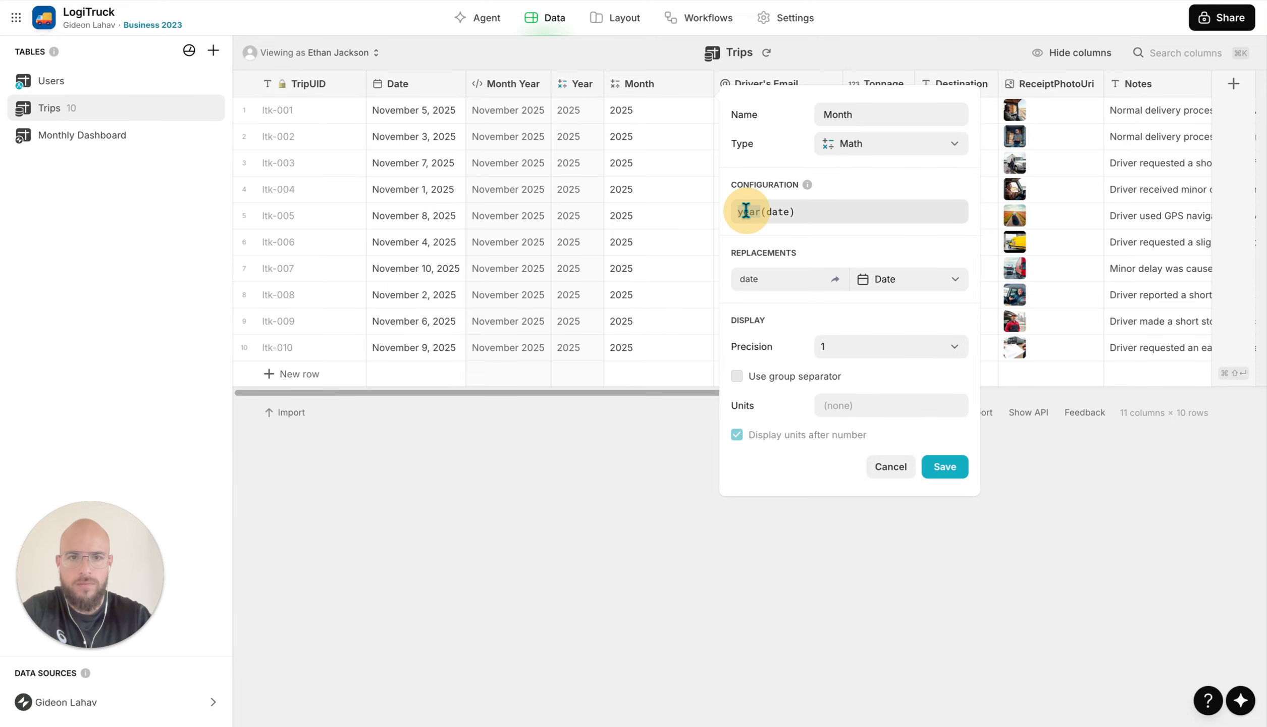
{"action": "type", "text": "month"}
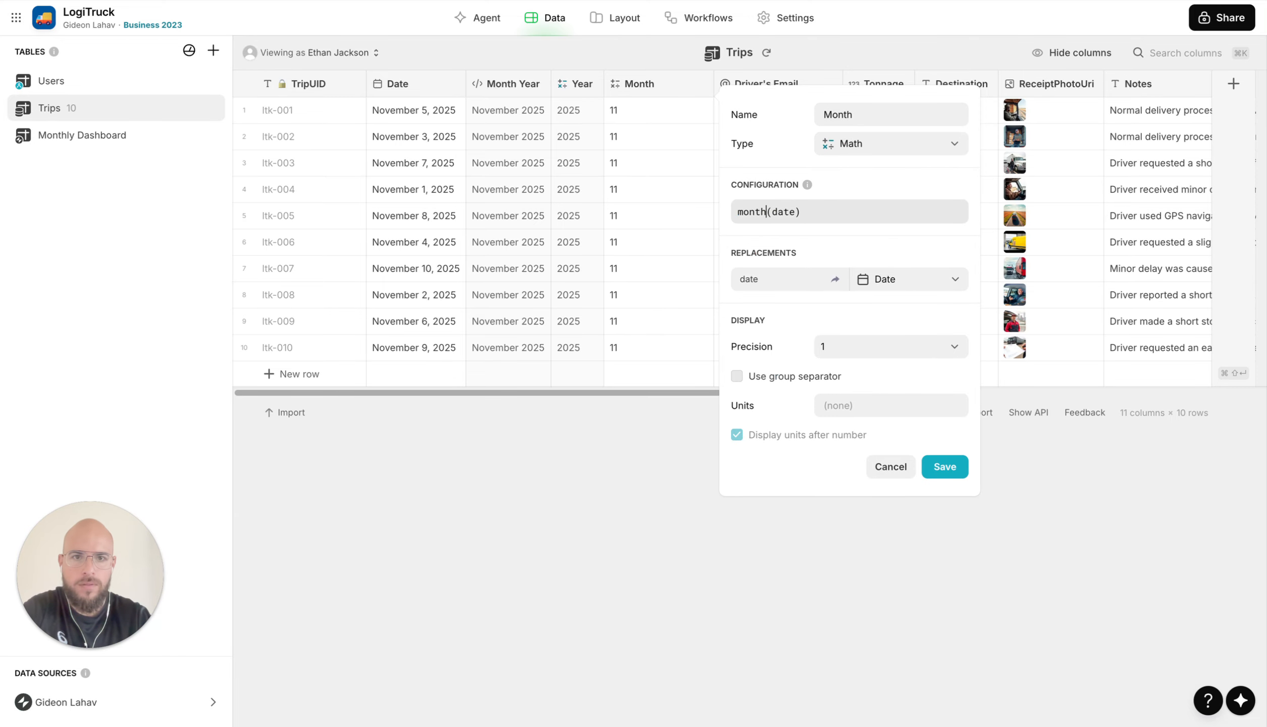
{"action": "left_click", "coordinate": [957, 467]}
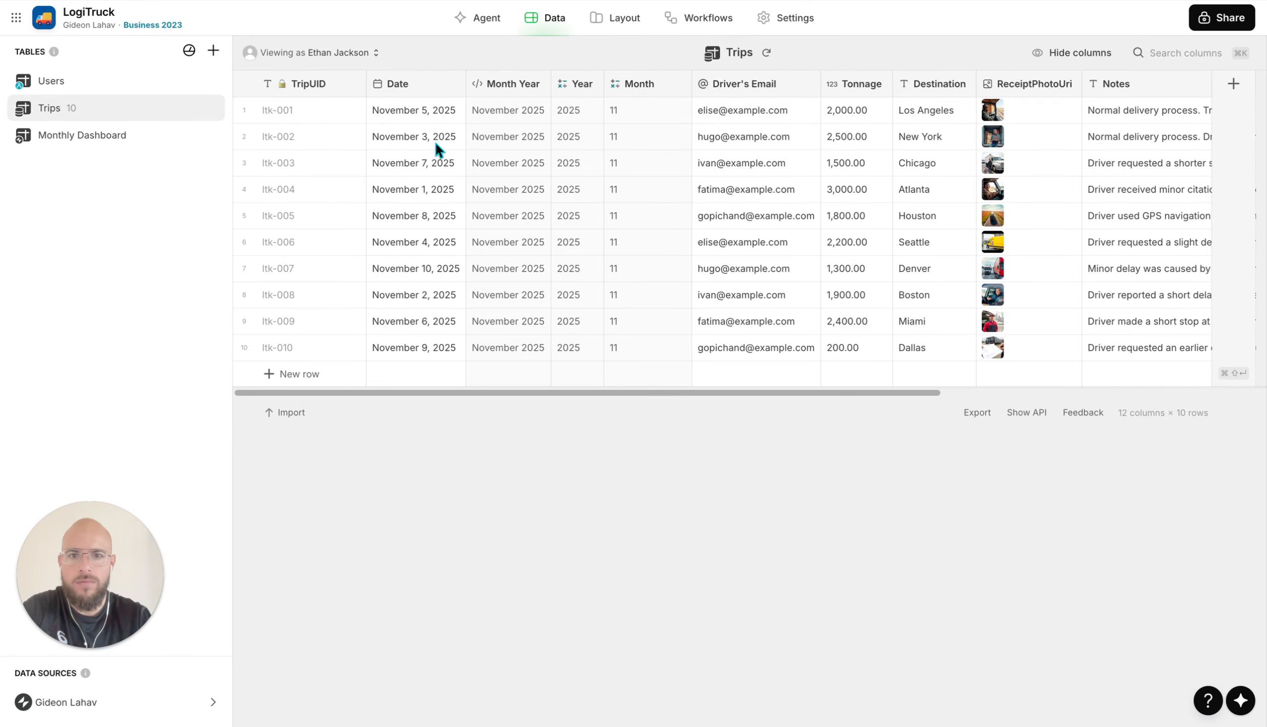
Fill the Month # column in the Monthly Dashboard table with 1 to 12 for January through December
{"action": "left_click", "coordinate": [122, 134]}
{"action": "left_click", "coordinate": [395, 90]}
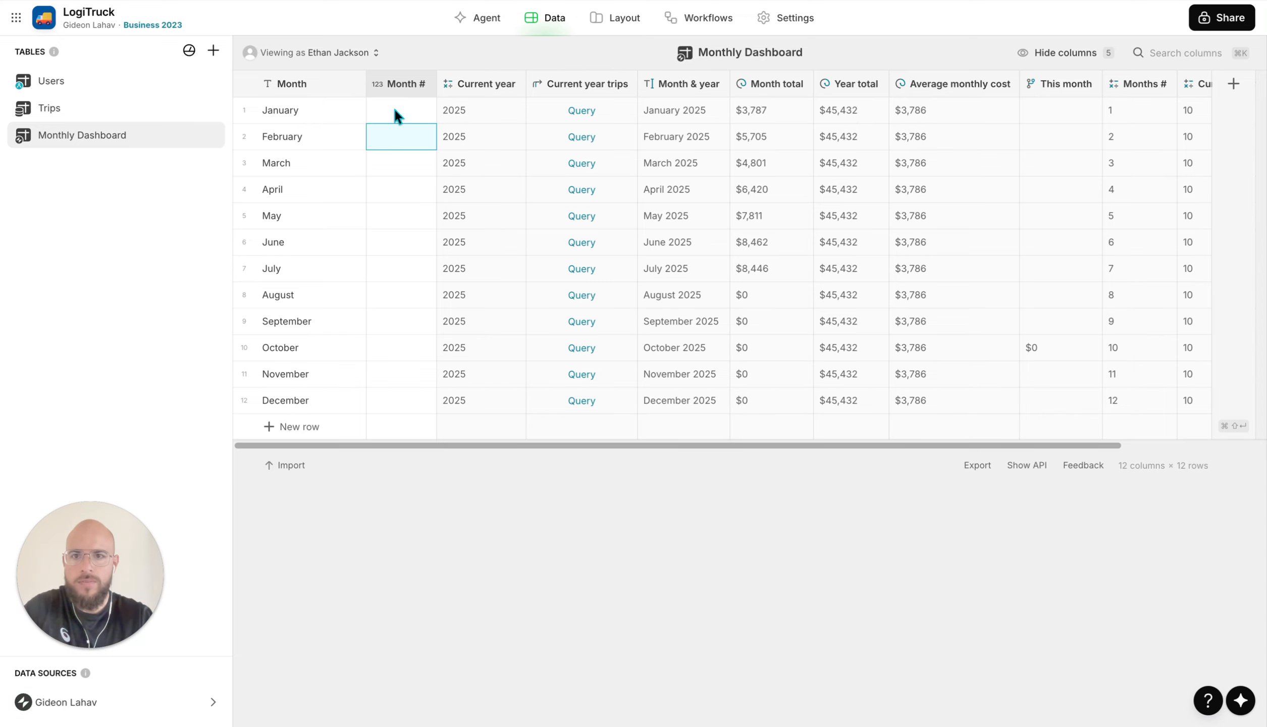
{"action": "type", "text": "1"}
{"action": "key", "text": "Return"}
{"action": "type", "text": "2"}
{"action": "key", "text": "Return"}
{"action": "type", "text": "3"}
{"action": "key", "text": "Return"}
{"action": "type", "text": "4"}
{"action": "key", "text": "Return"}
{"action": "type", "text": "5"}
{"action": "key", "text": "Return"}
{"action": "type", "text": "6"}
{"action": "key", "text": "Return"}
{"action": "type", "text": "7"}
{"action": "key", "text": "Return"}
{"action": "type", "text": "8"}
{"action": "key", "text": "Return"}
{"action": "type", "text": "9"}
{"action": "key", "text": "Return"}
{"action": "type", "text": "10"}
{"action": "key", "text": "Return"}
{"action": "type", "text": "11"}
{"action": "key", "text": "Return"}
{"action": "type", "text": "12"}
{"action": "key", "text": "Return"}
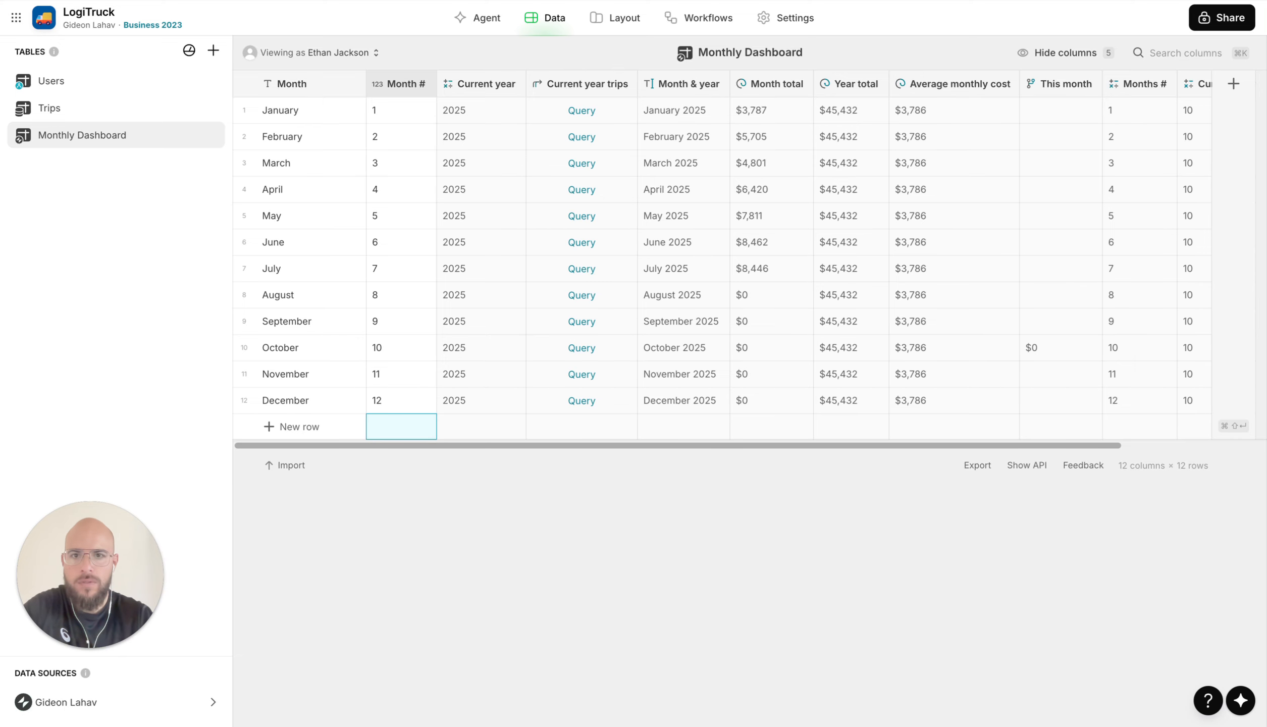
Duplicate the Current year trips column and name the copy Current month & year trips
{"action": "left_click", "coordinate": [627, 84]}
{"action": "left_click", "coordinate": [577, 130]}
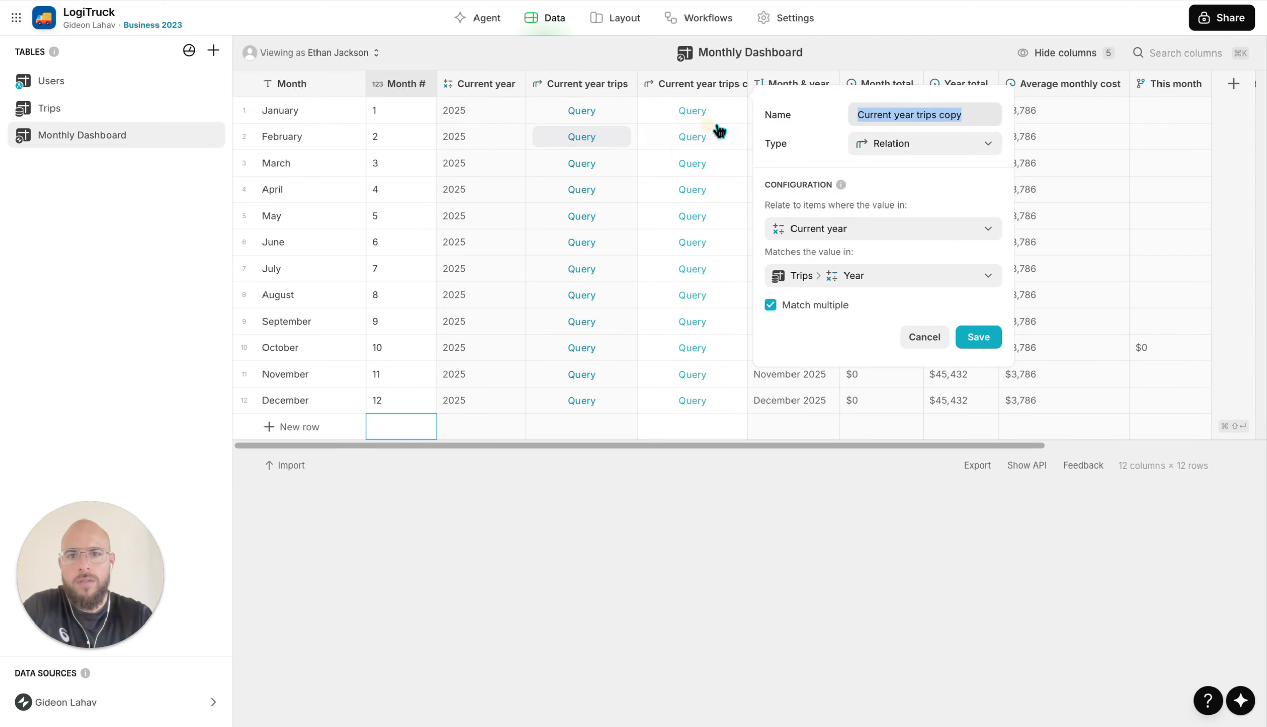
{"action": "left_click", "coordinate": [897, 115]}
{"action": "type", "text": "month "}
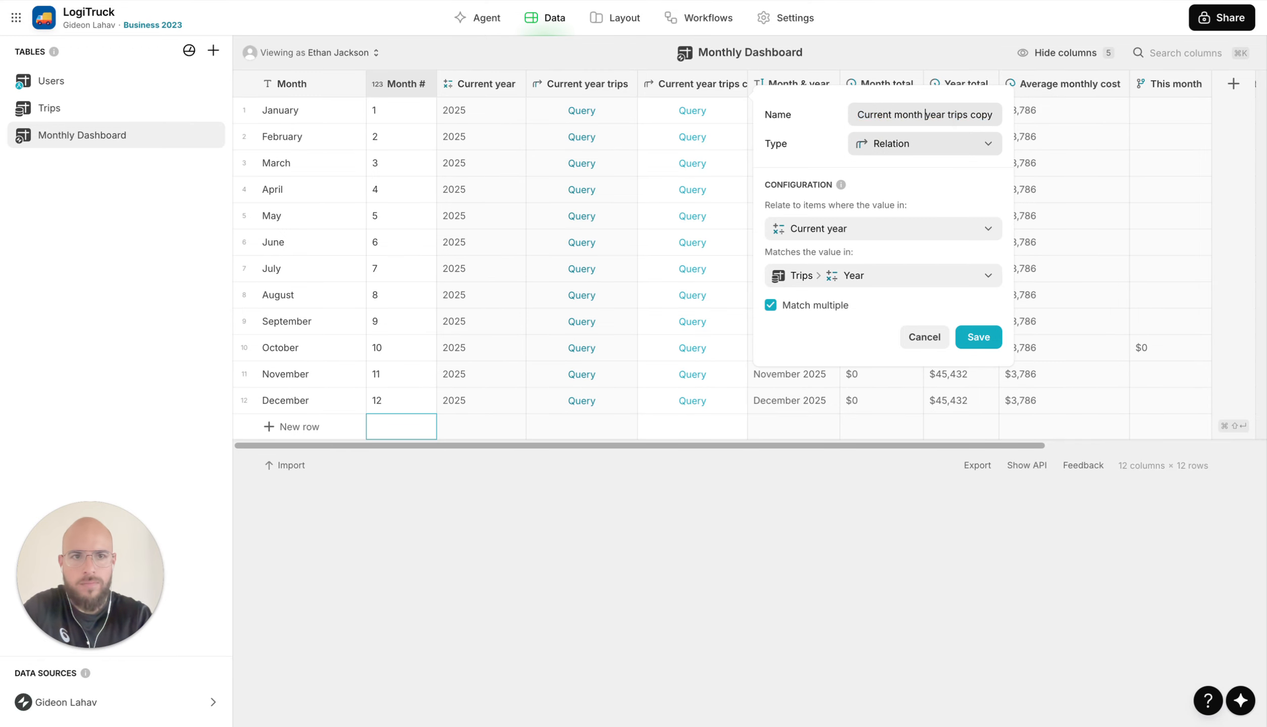
{"action": "type", "text": "&"}
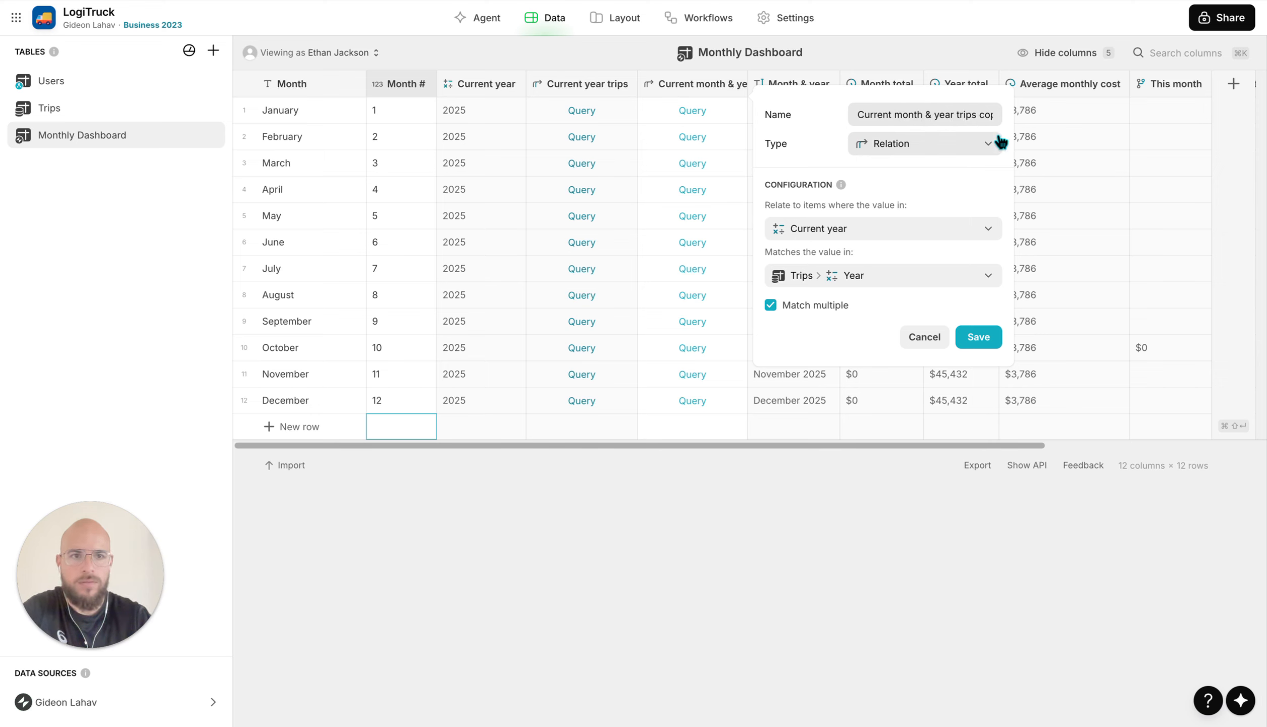
{"action": "key", "text": "BackSpace"}
{"action": "key", "text": "BackSpace"}
{"action": "key", "text": "BackSpace"}
{"action": "key", "text": "BackSpace"}
{"action": "key", "text": "BackSpace"}
Change the Current month & year trips column's type to Query with Current year trips as its source
{"action": "left_click", "coordinate": [985, 142]}
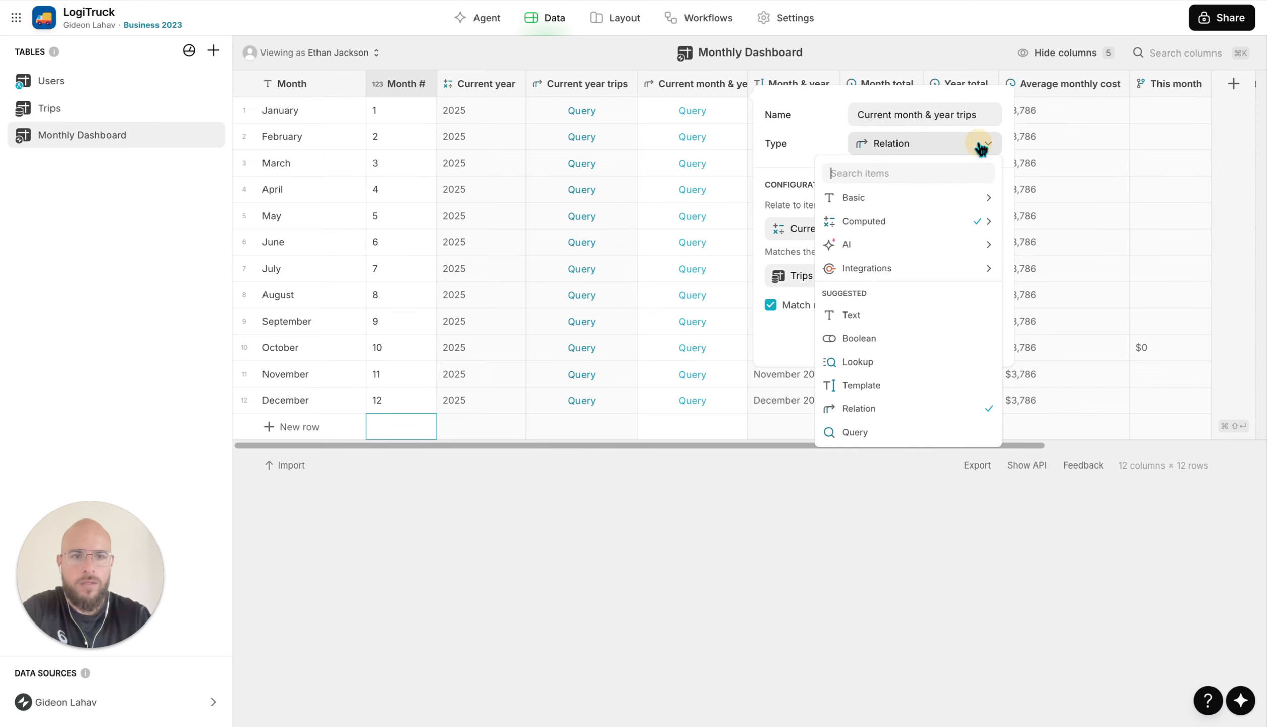
{"action": "left_click", "coordinate": [873, 432]}
{"action": "left_click", "coordinate": [853, 228]}
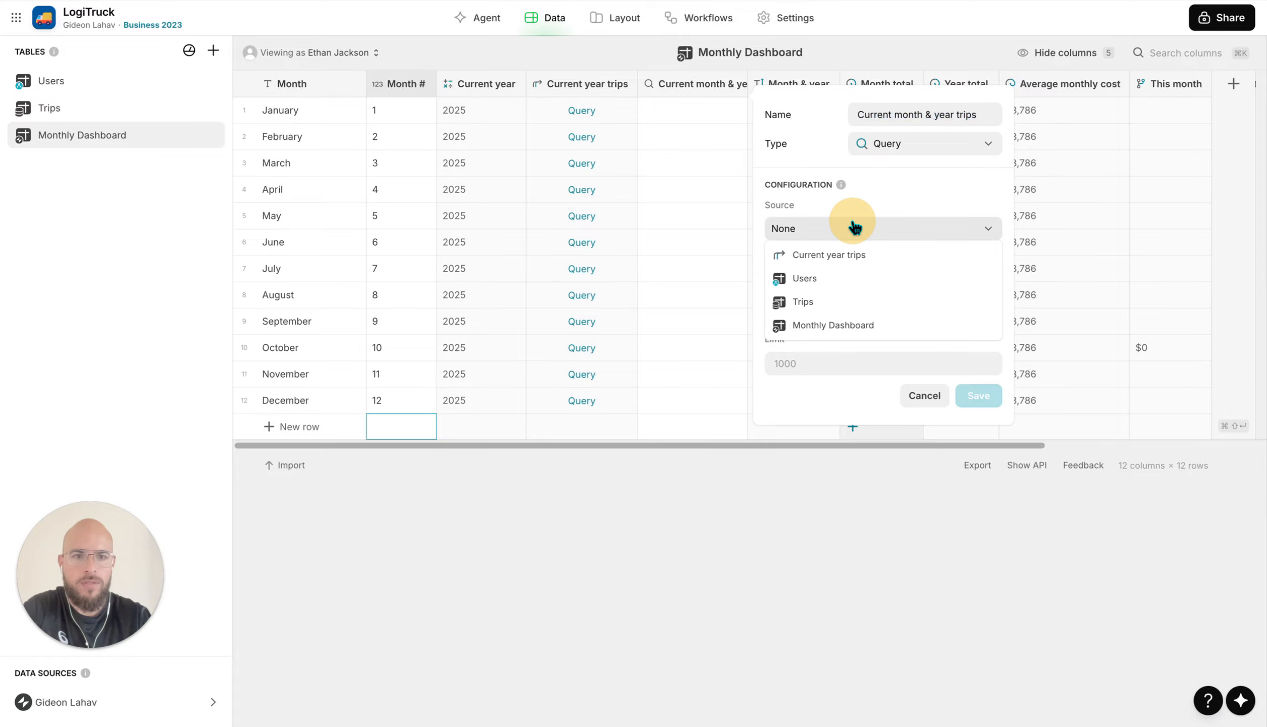
{"action": "left_click", "coordinate": [851, 255]}
Filter the query to trips whose Month equals this row's Month #, and save the column
{"action": "left_click", "coordinate": [817, 277]}
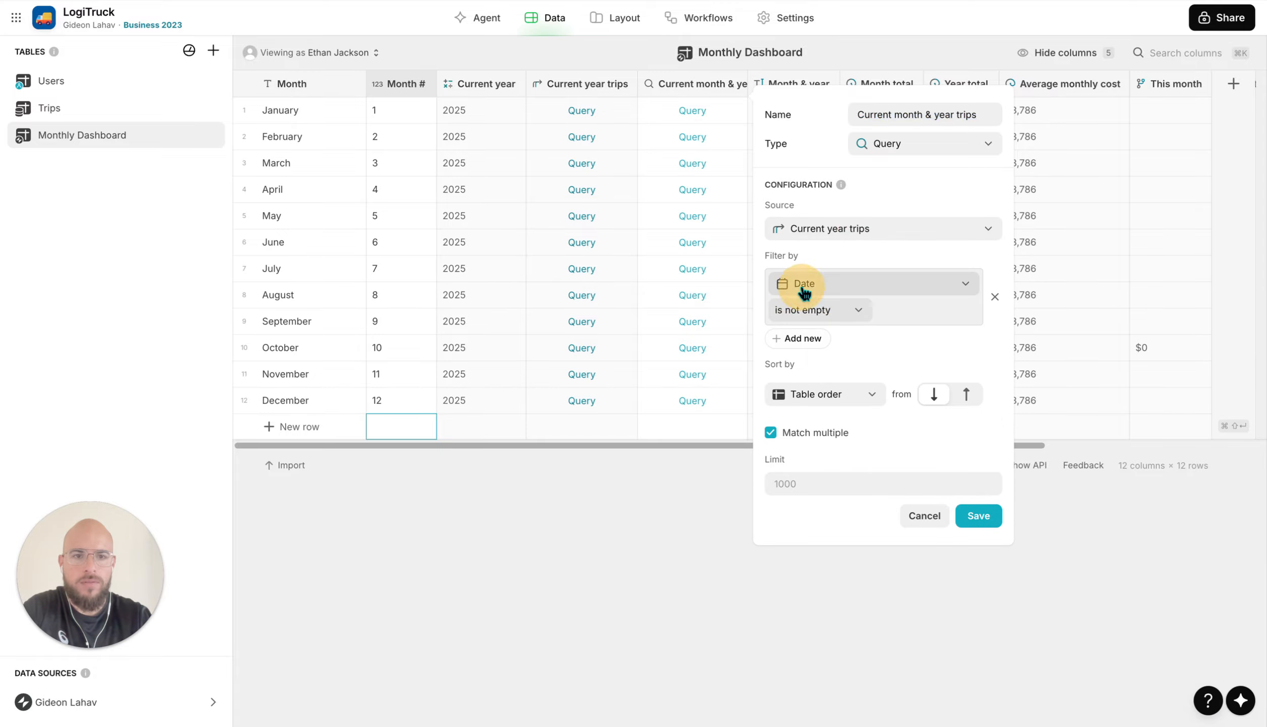
{"action": "left_click", "coordinate": [800, 286]}
{"action": "left_click", "coordinate": [834, 409]}
{"action": "left_click", "coordinate": [820, 309]}
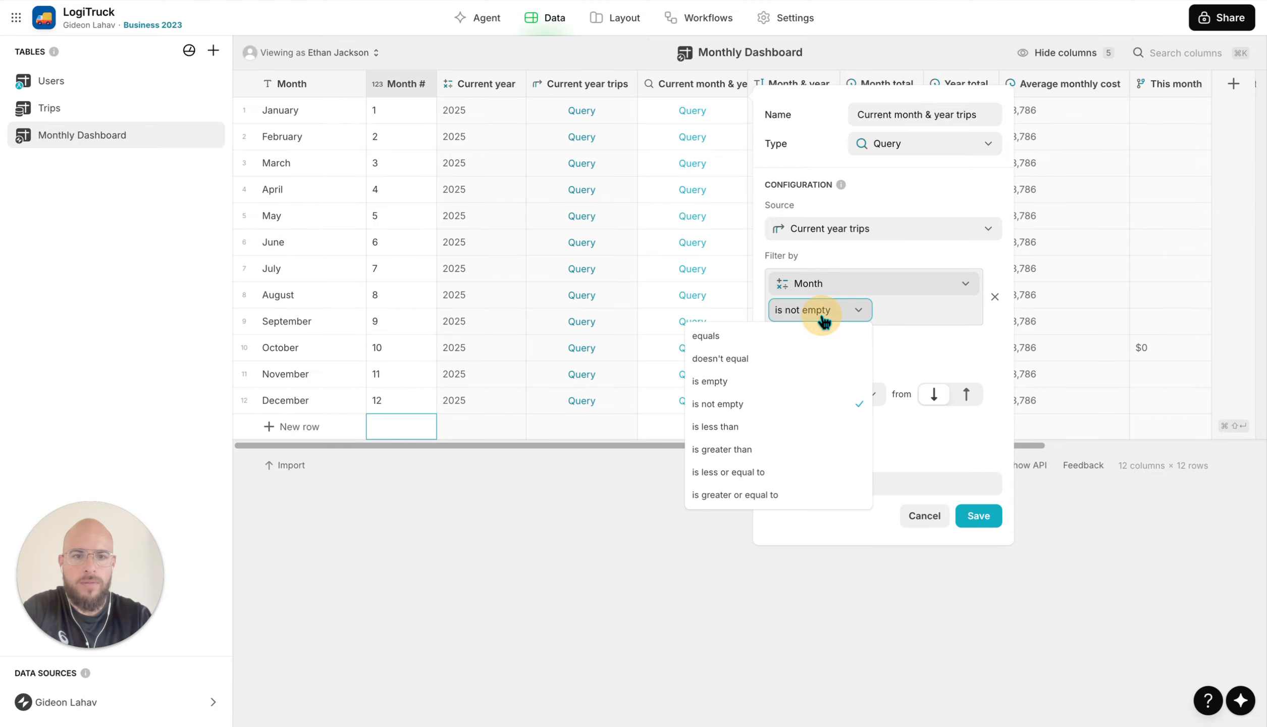
{"action": "left_click", "coordinate": [800, 334]}
{"action": "left_click", "coordinate": [969, 310]}
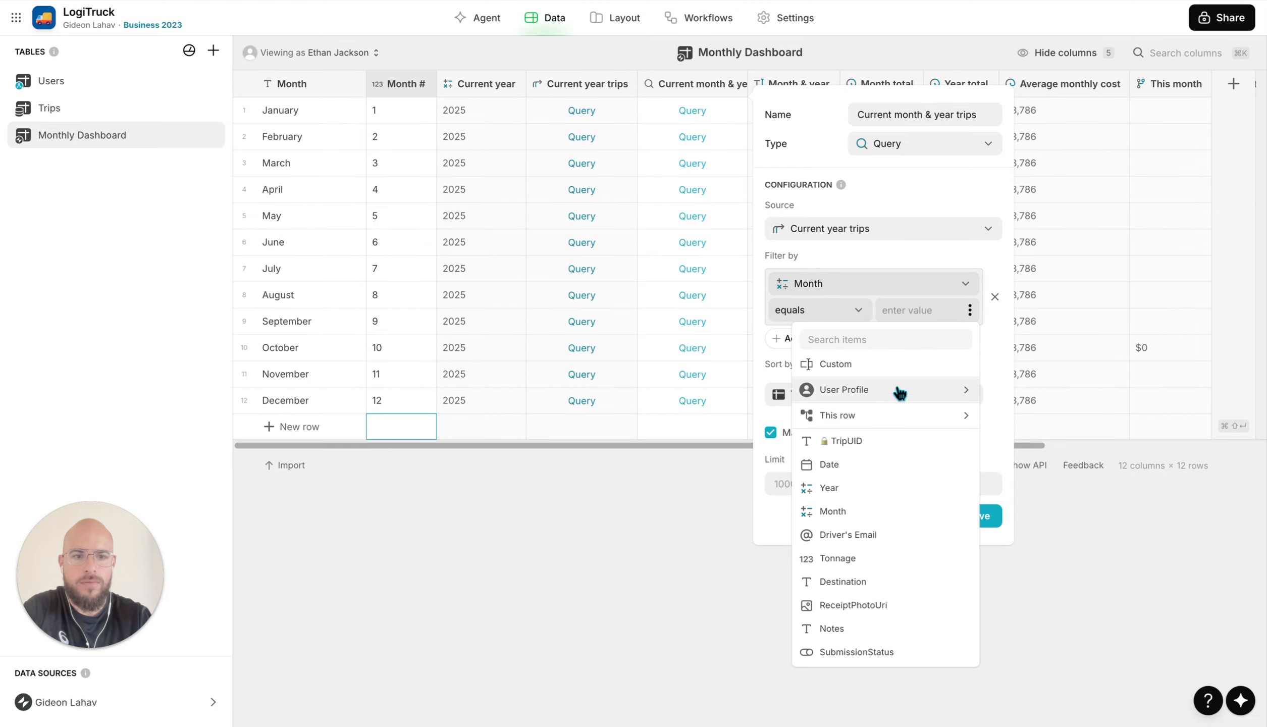
{"action": "mouse_move", "coordinate": [888, 422]}
{"action": "left_click", "coordinate": [1023, 404]}
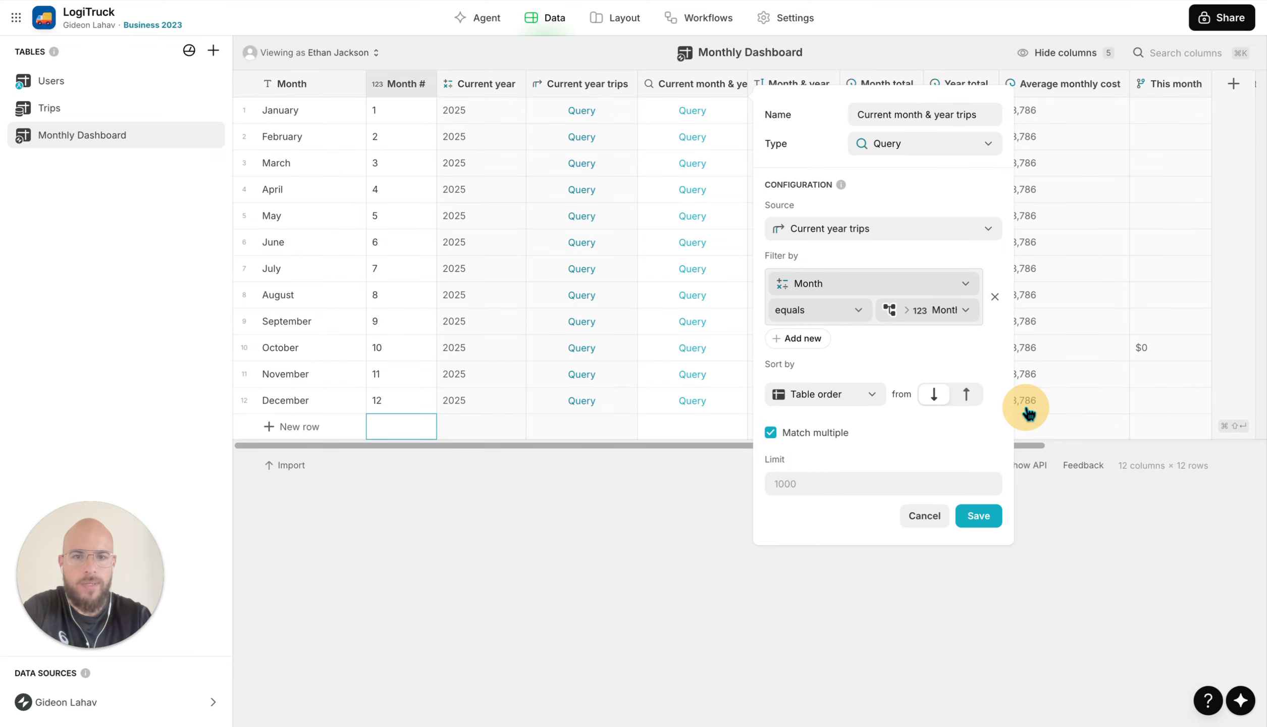
{"action": "left_click", "coordinate": [980, 517]}
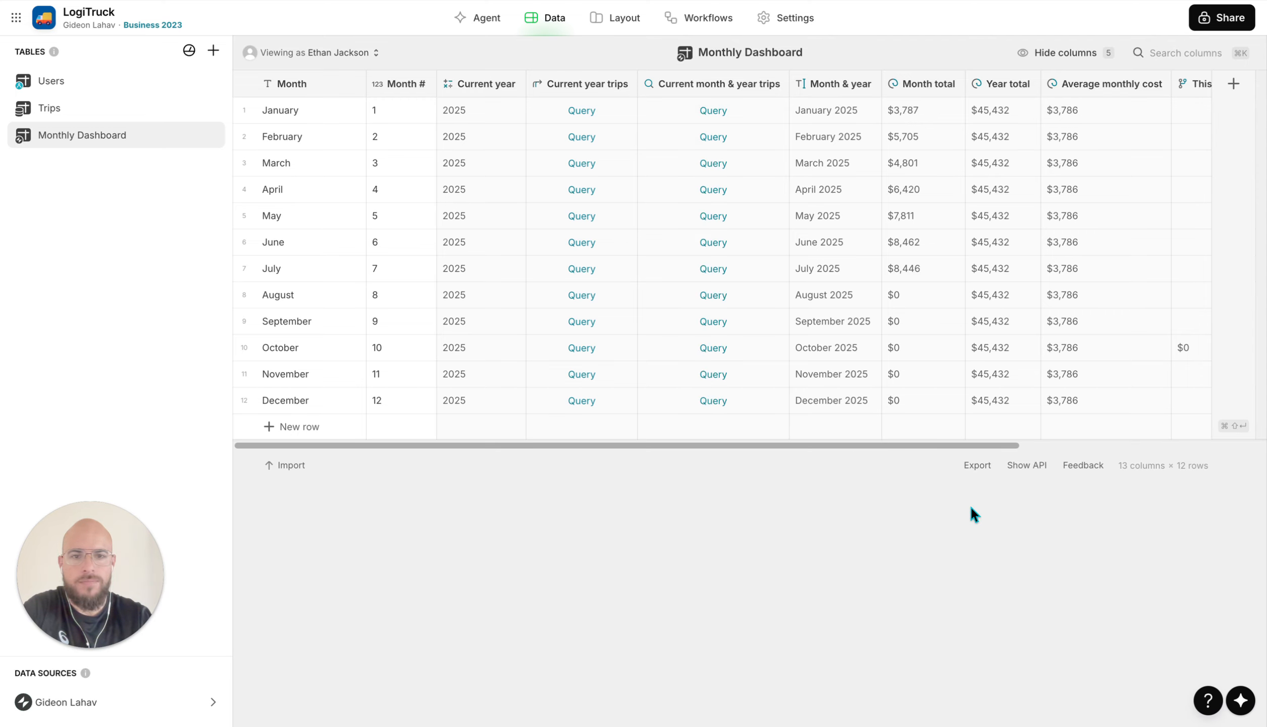
Run the Current month & year trips query for the November, October, September and December rows to check the matches
{"action": "left_click", "coordinate": [721, 373]}
{"action": "left_click", "coordinate": [720, 348]}
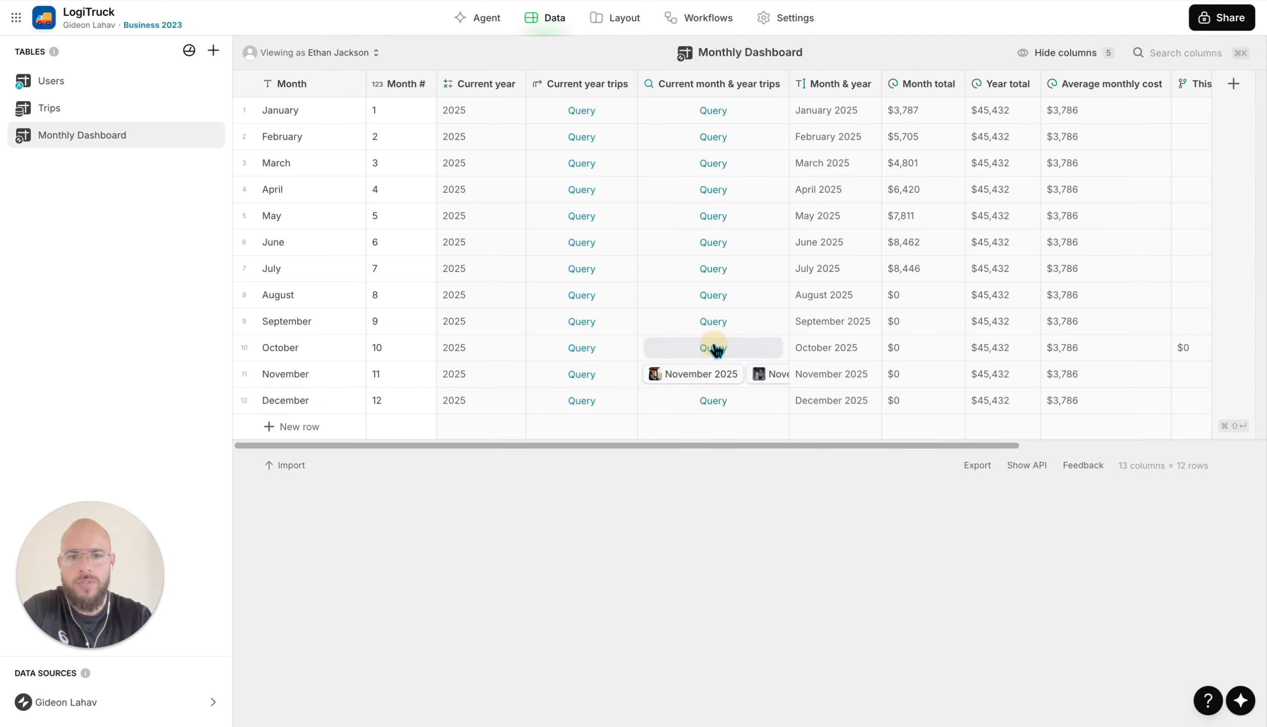
{"action": "left_click", "coordinate": [719, 321]}
{"action": "left_click", "coordinate": [719, 400]}
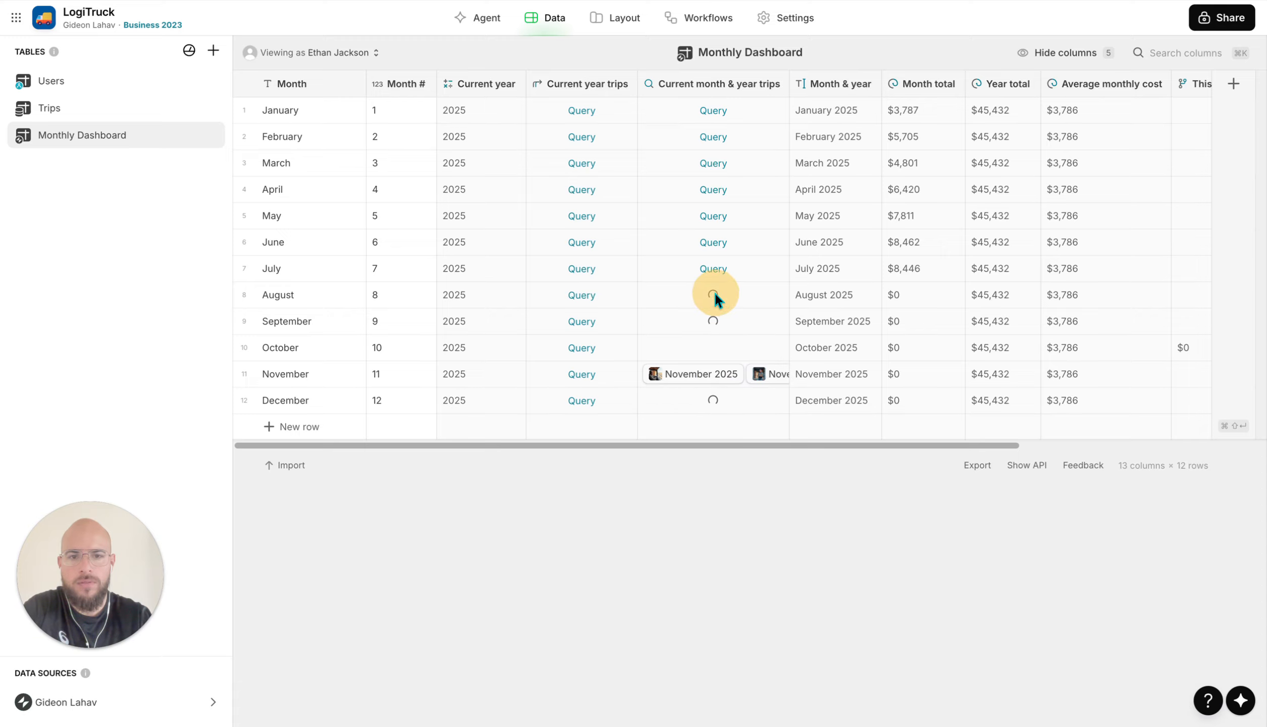
Run the Current month & year trips query for the July, June and May rows
{"action": "left_click", "coordinate": [712, 268]}
{"action": "left_click", "coordinate": [714, 243]}
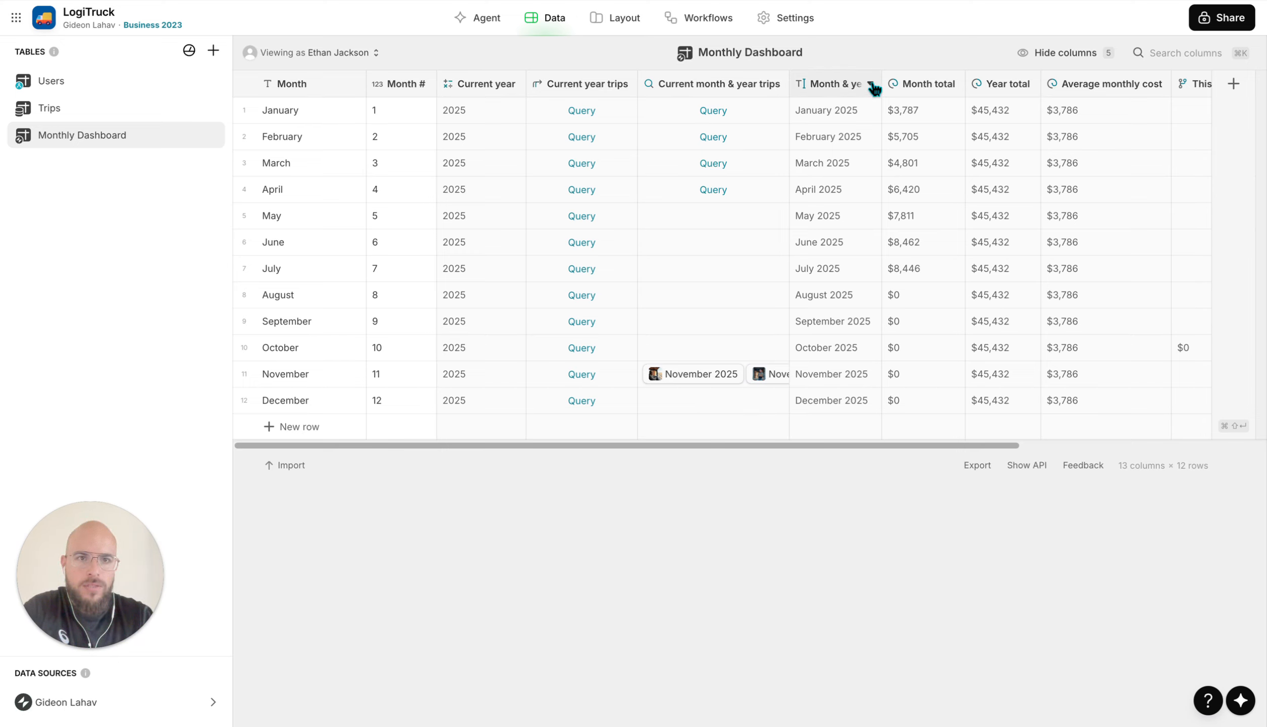
{"action": "left_click", "coordinate": [806, 194]}
{"action": "left_click", "coordinate": [859, 240]}
Move the Month & year column directly after Month, and hide the Month column
{"action": "left_click", "coordinate": [840, 113]}
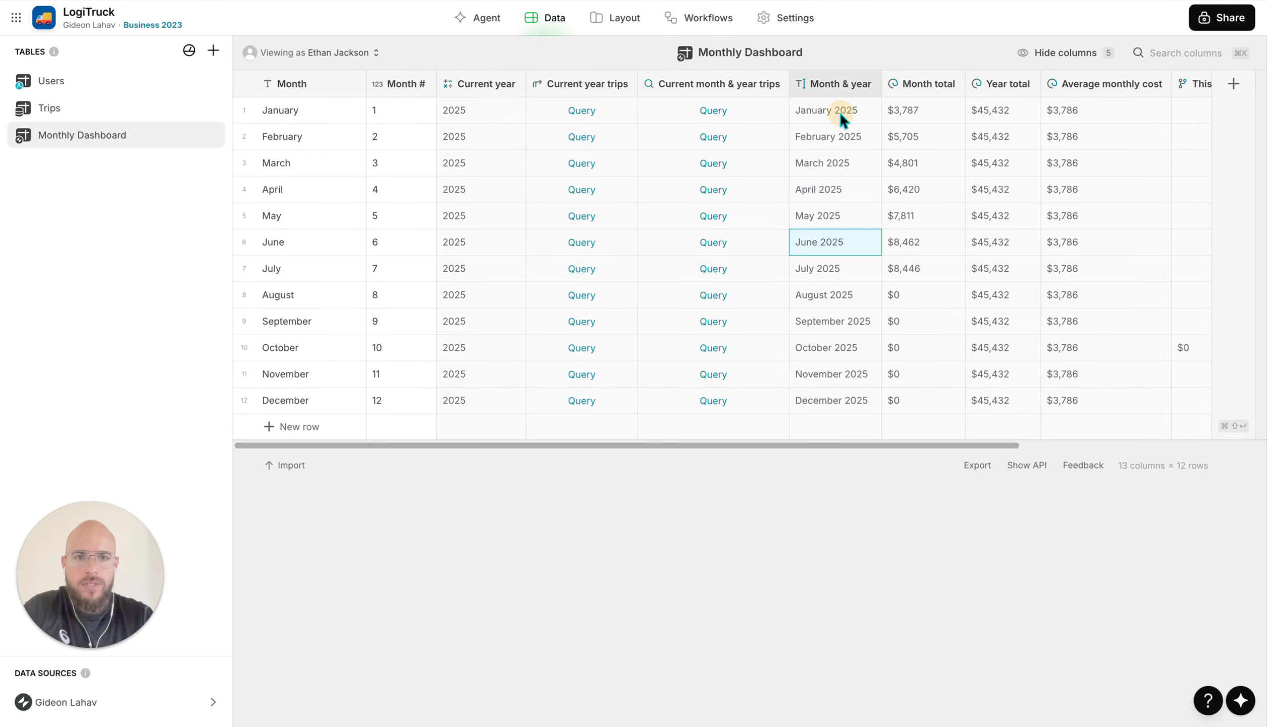
{"action": "left_click_drag", "start_coordinate": [841, 84], "coordinate": [339, 96]}
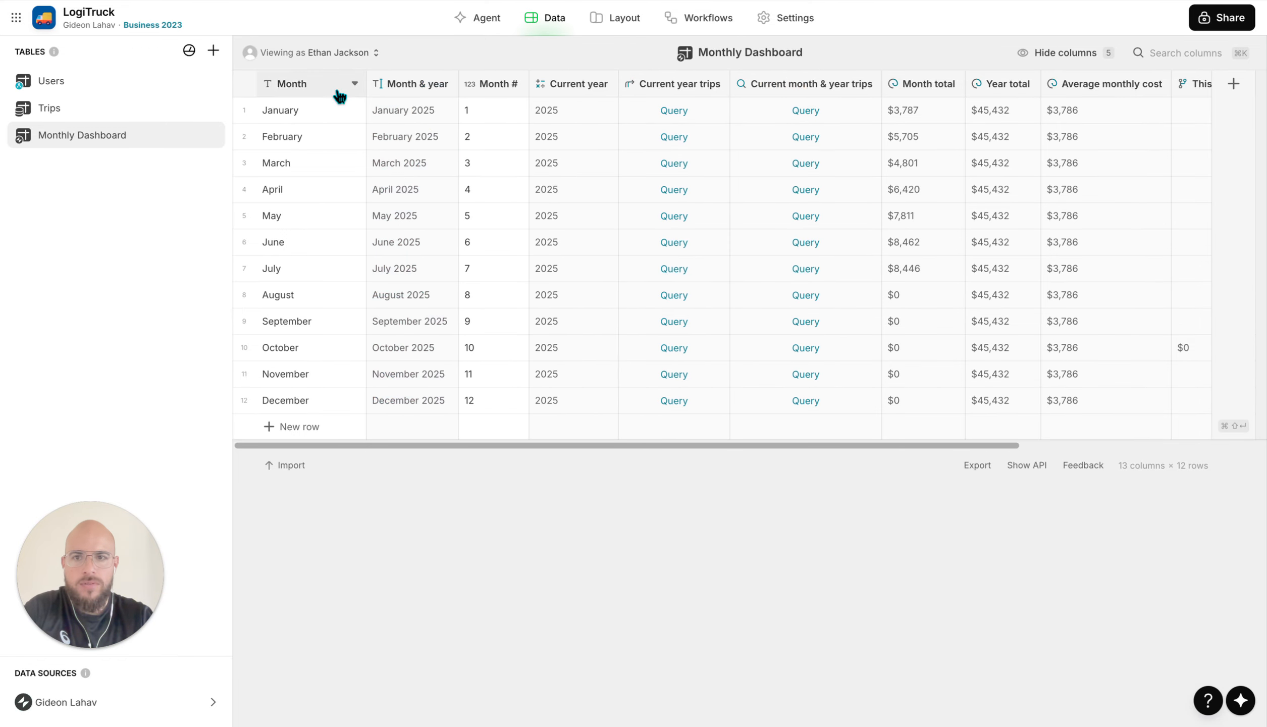
{"action": "left_click", "coordinate": [355, 83]}
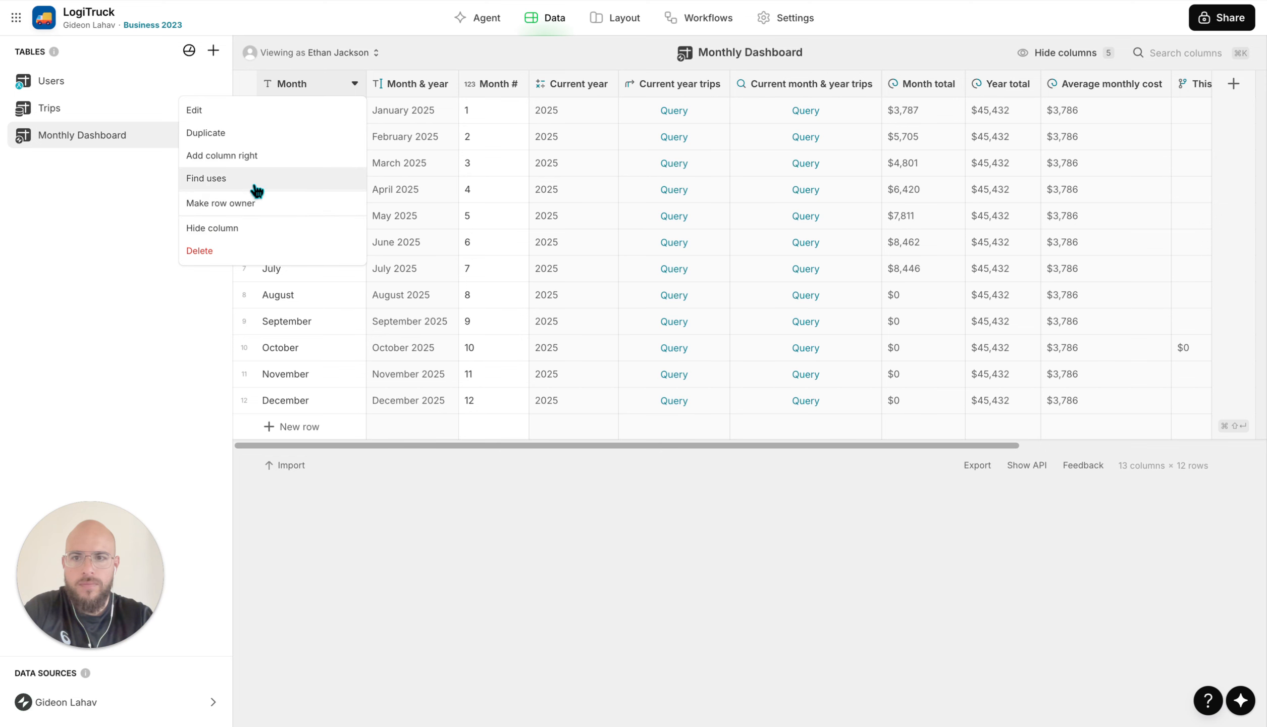
{"action": "left_click", "coordinate": [257, 228]}
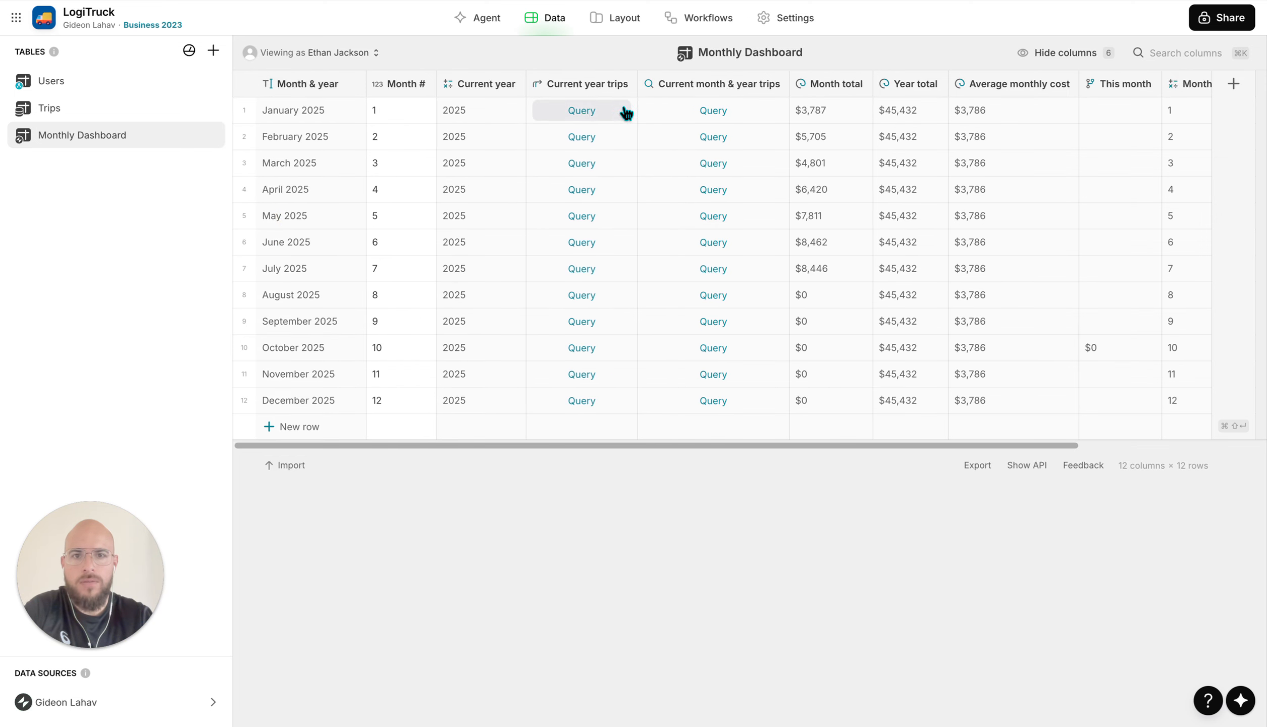
Review the Month total column, and reread the monthly total trips and tonnage requirements in the Glide Community forum post
{"action": "left_click_drag", "start_coordinate": [814, 117], "coordinate": [824, 306]}
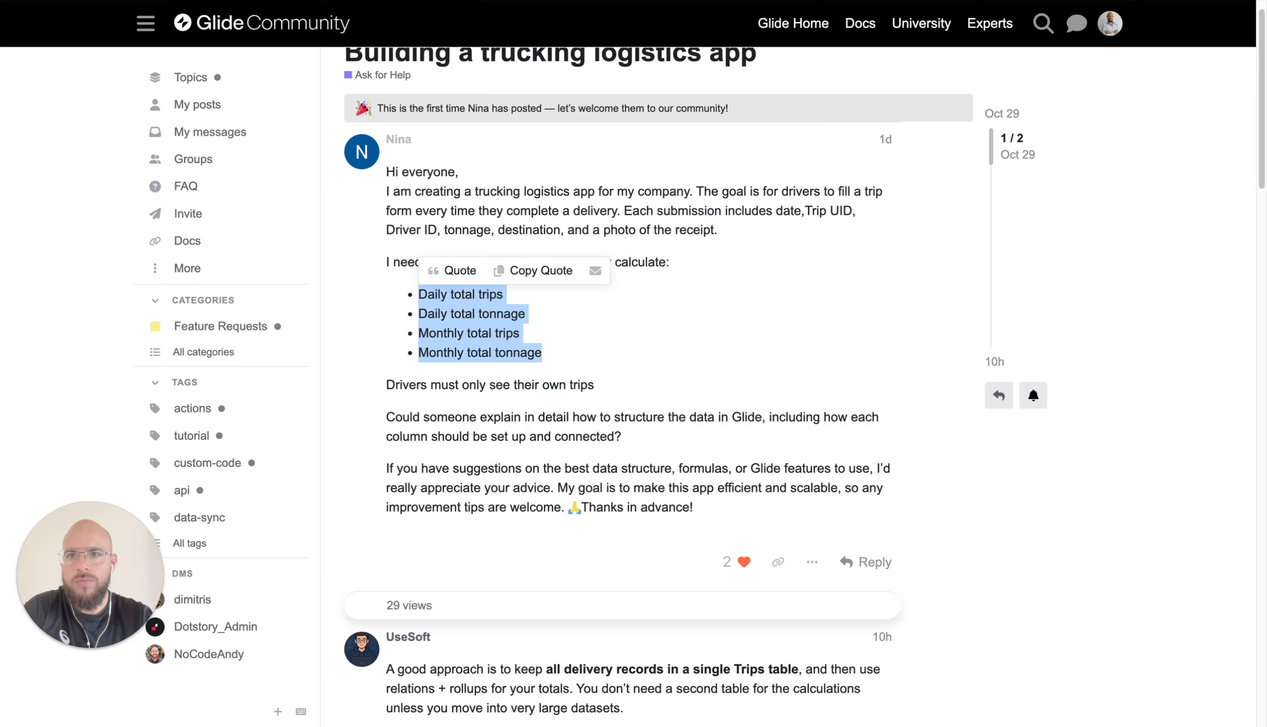
{"action": "left_click", "coordinate": [475, 333]}
{"action": "left_click_drag", "start_coordinate": [437, 333], "coordinate": [518, 333]}
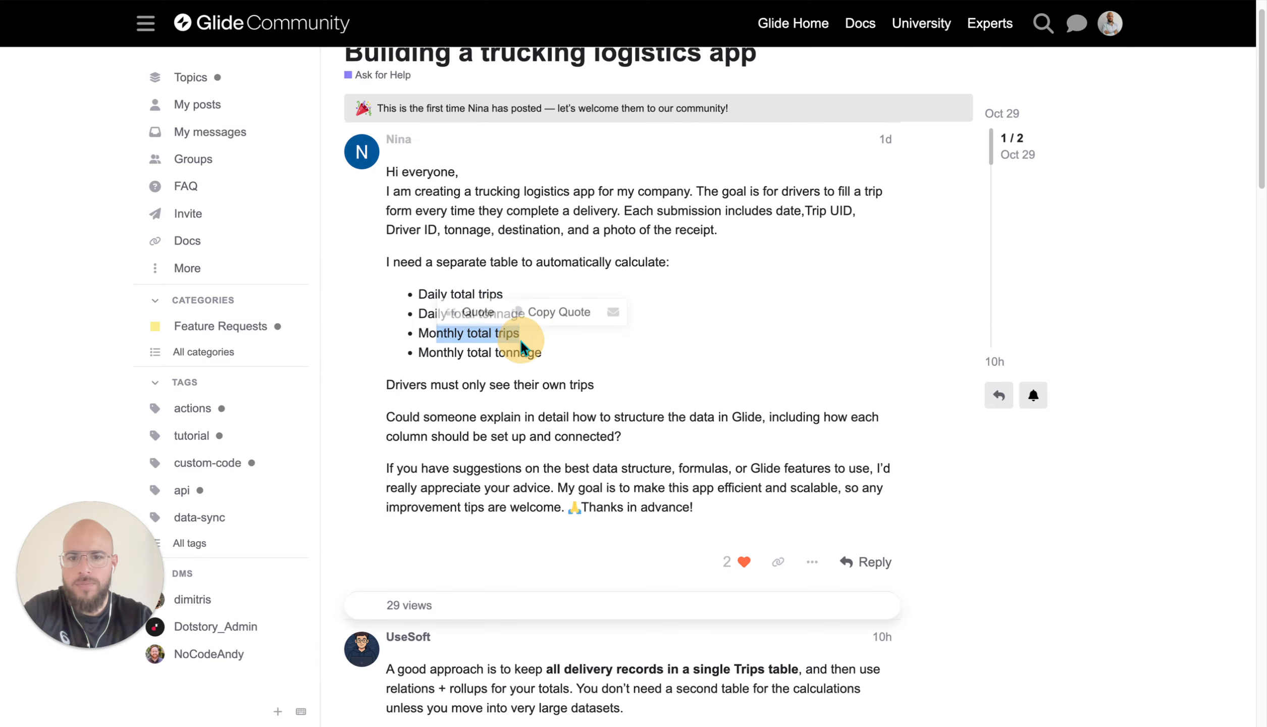
{"action": "left_click_drag", "start_coordinate": [445, 356], "coordinate": [522, 334]}
{"action": "left_click", "coordinate": [492, 349]}
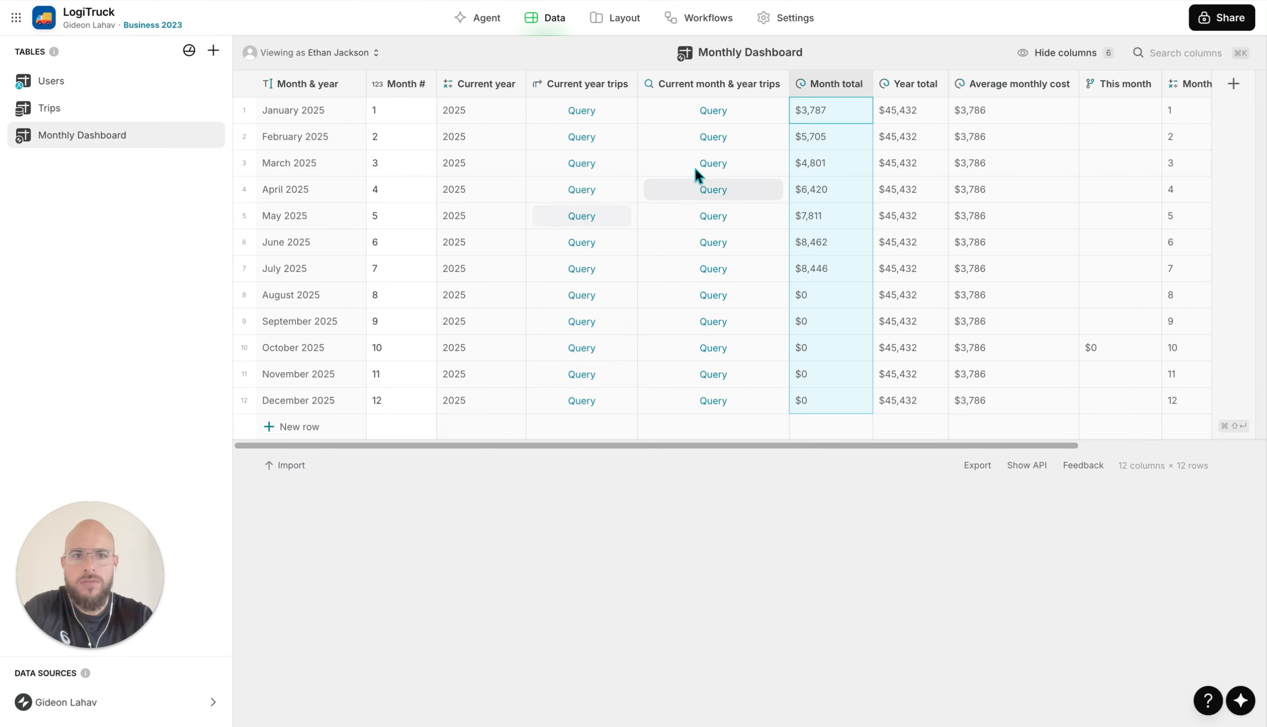
{"action": "left_click", "coordinate": [837, 89]}
{"action": "left_click", "coordinate": [1025, 111]}
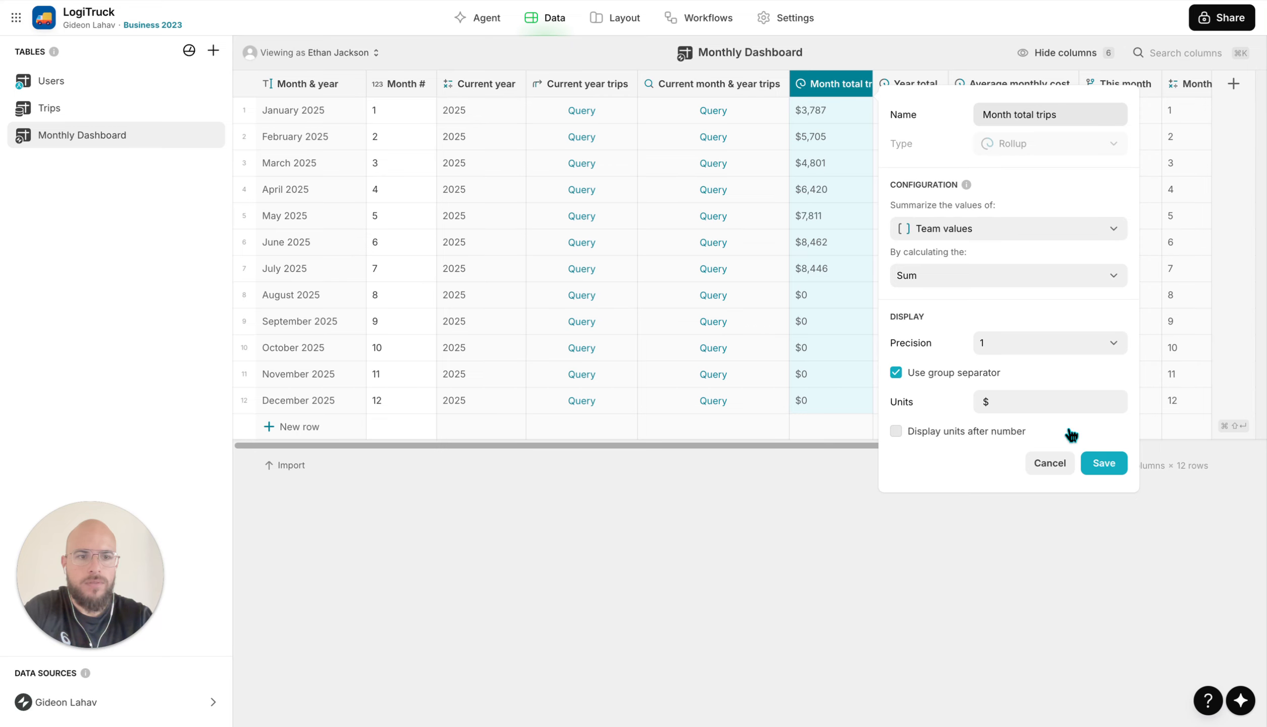
{"action": "left_click", "coordinate": [1062, 463]}
Duplicate the Month total column in Monthly Dashboard and name the copy Month total trips
{"action": "left_click", "coordinate": [861, 83]}
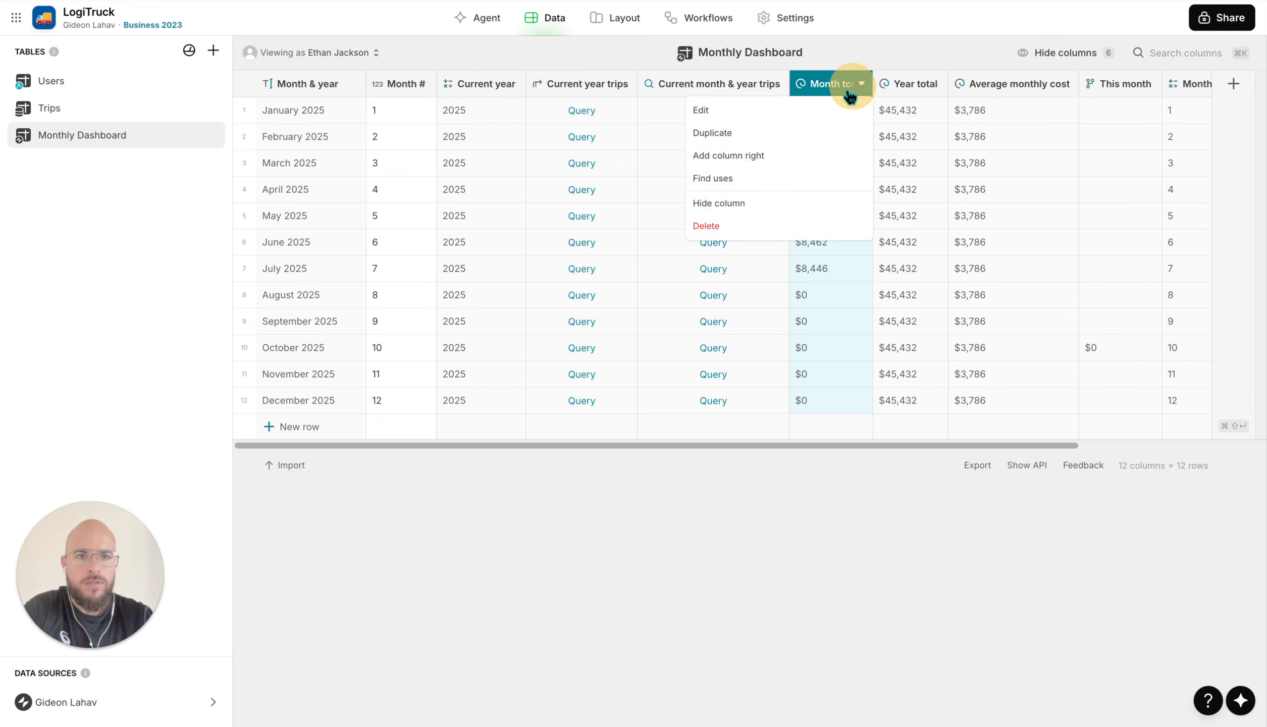
{"action": "left_click", "coordinate": [773, 144]}
{"action": "left_click_drag", "start_coordinate": [1123, 114], "coordinate": [1207, 114]}
{"action": "type", "text": "total trips"}
Make Month total trips count TripUID from Current month & year trips, with total trips as units after the number, and save
{"action": "left_click", "coordinate": [1101, 229]}
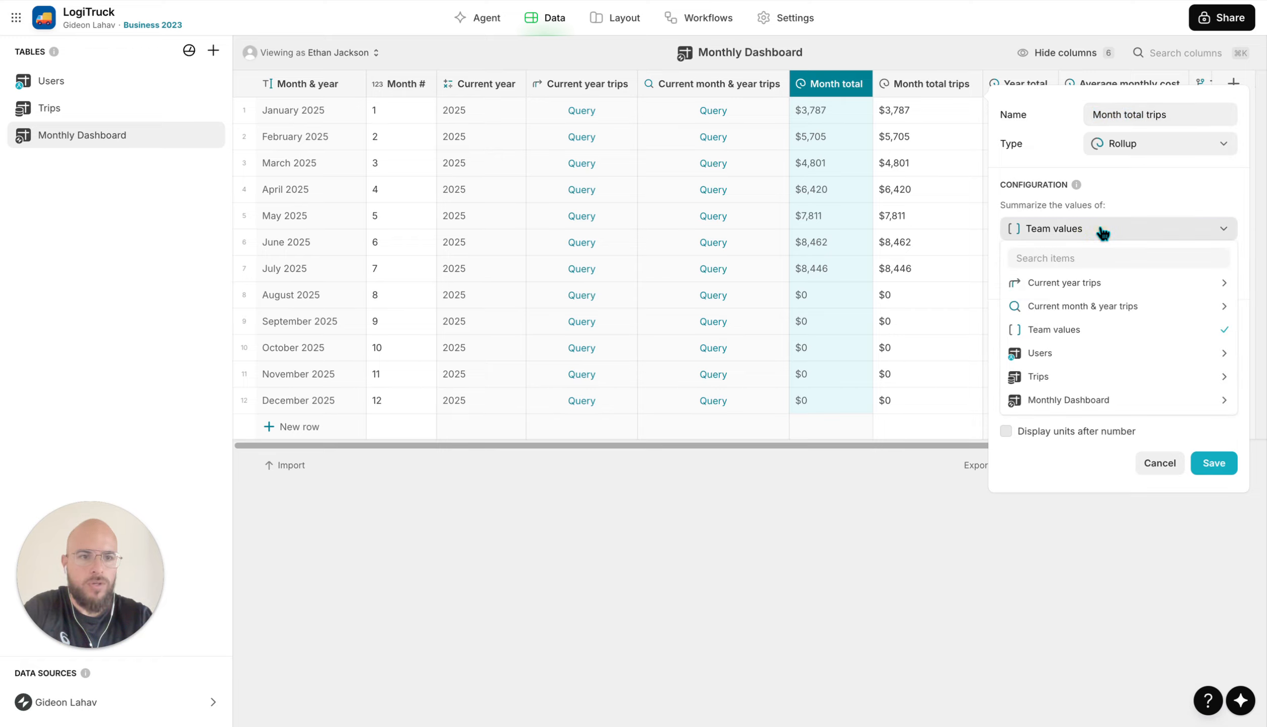
{"action": "mouse_move", "coordinate": [1109, 308]}
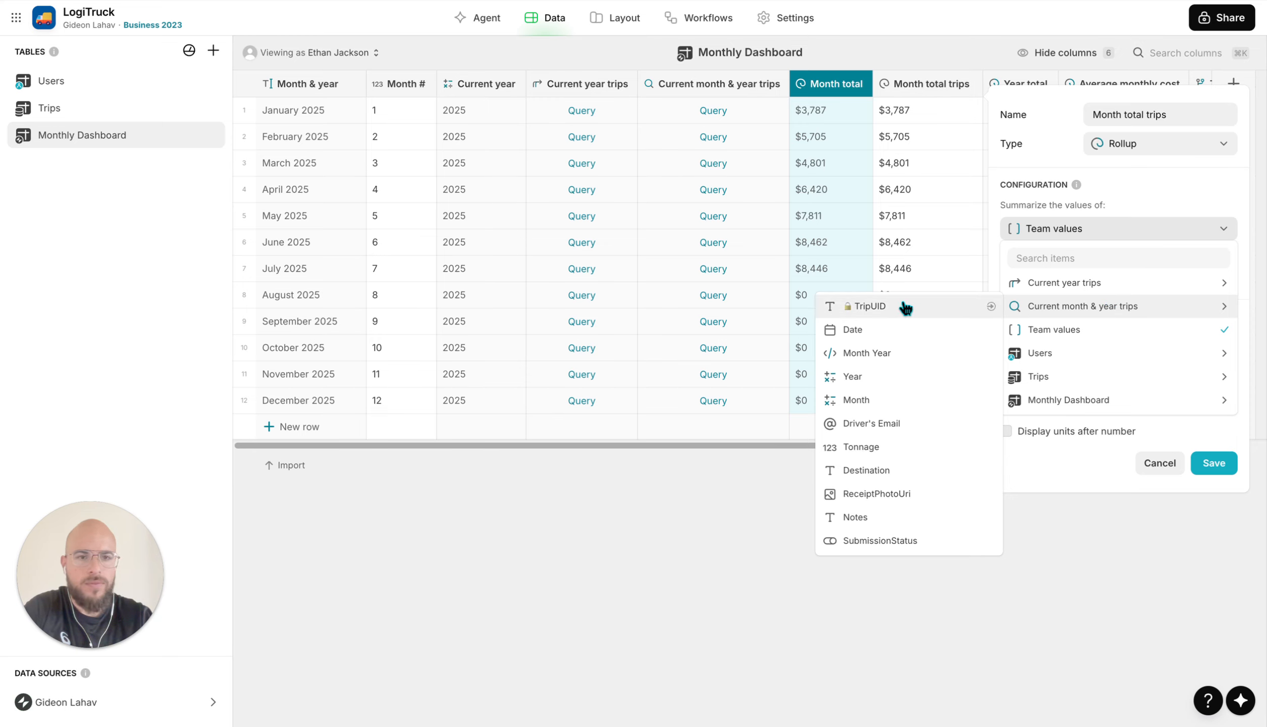
{"action": "left_click", "coordinate": [902, 309]}
{"action": "key", "text": "BackSpace"}
{"action": "type", "text": "total trips"}
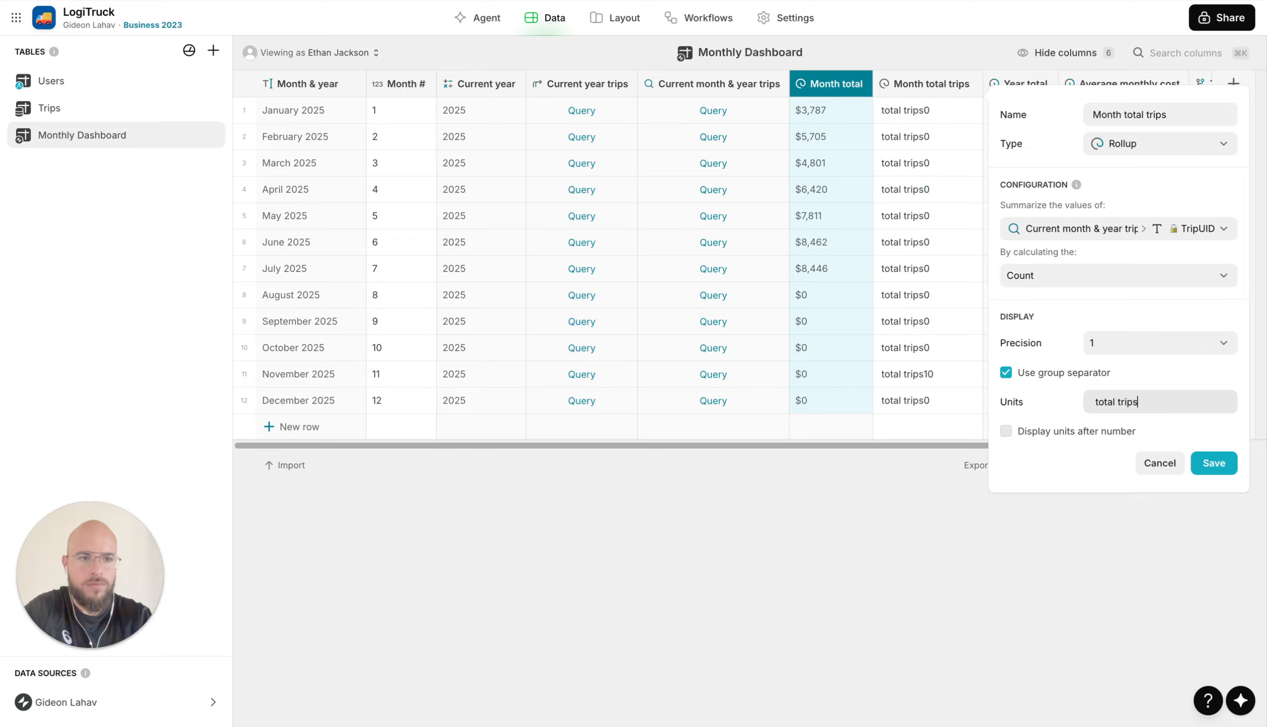
{"action": "left_click", "coordinate": [1067, 433]}
{"action": "left_click", "coordinate": [1213, 463]}
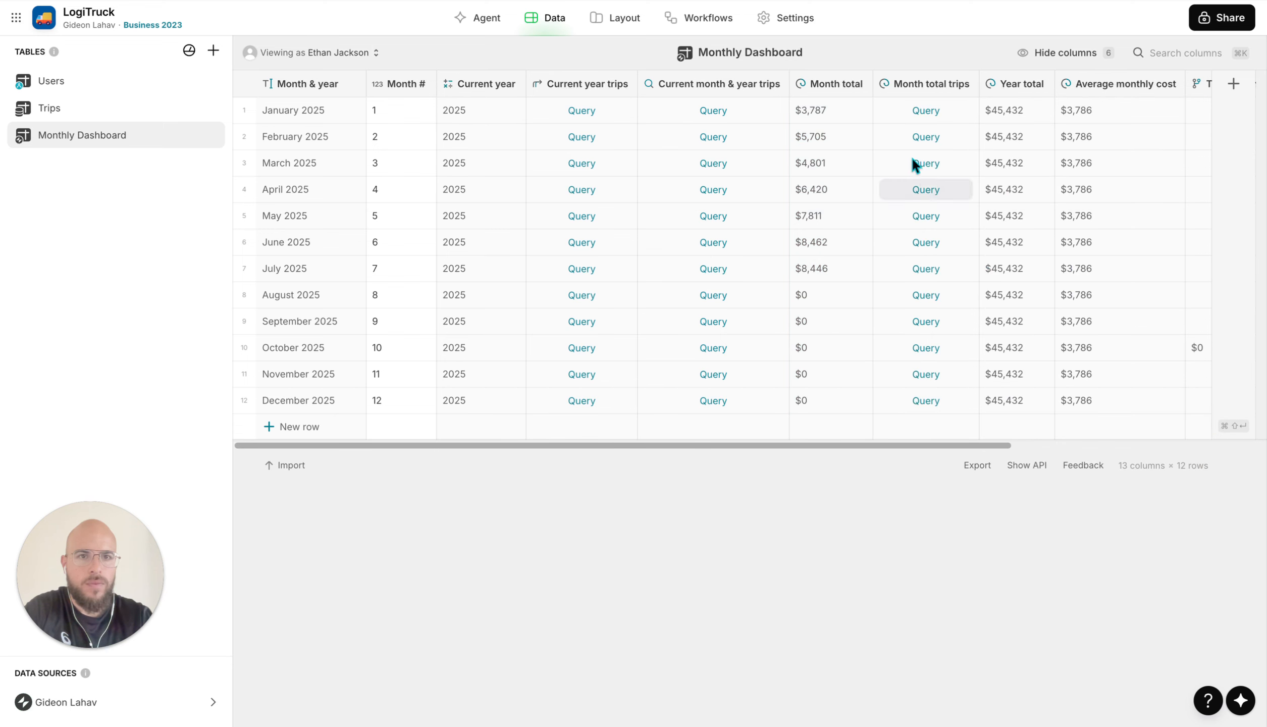
Delete the Month total column from the Monthly Dashboard table
{"action": "left_click", "coordinate": [862, 83]}
{"action": "left_click", "coordinate": [740, 228]}
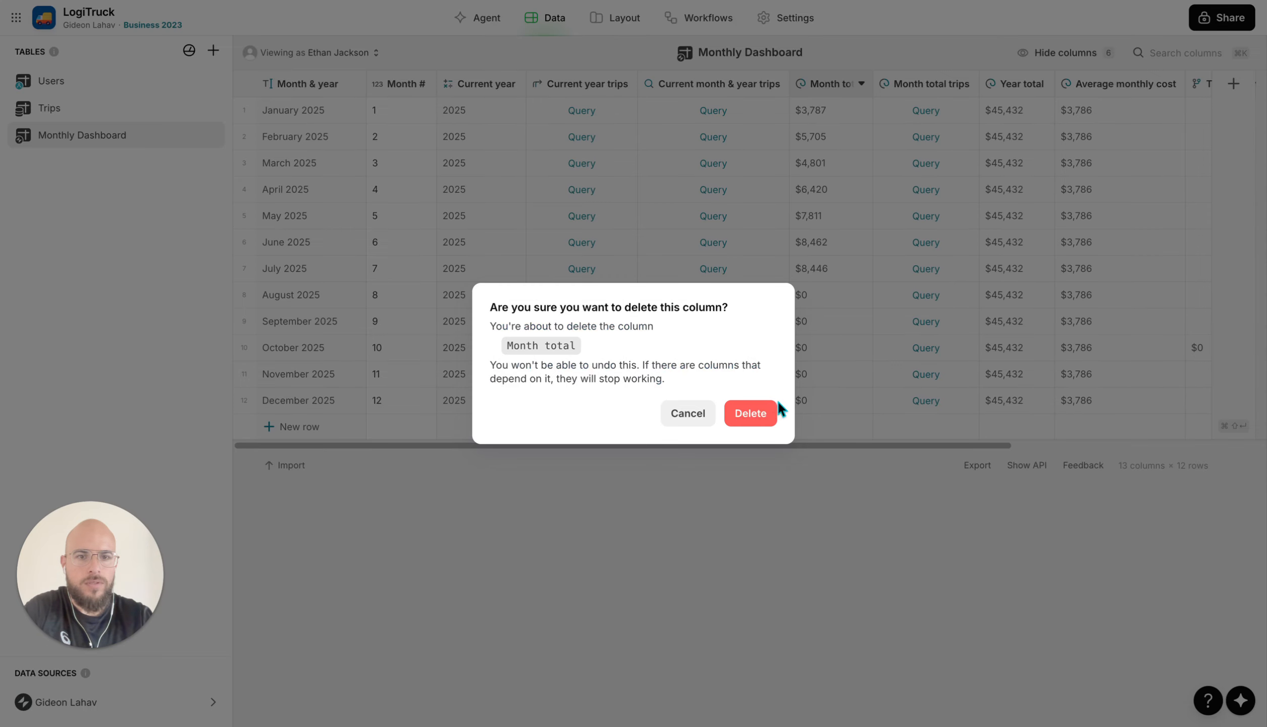
{"action": "left_click", "coordinate": [763, 418]}
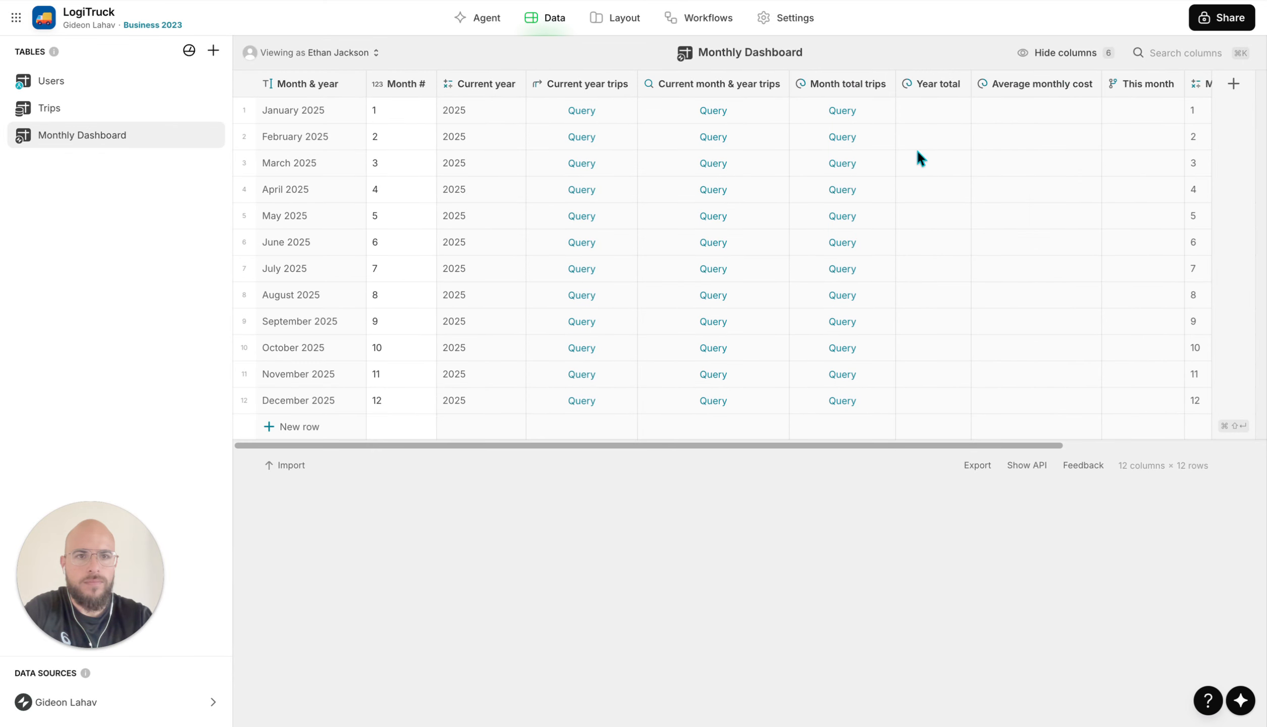
Delete the Year total column from the Monthly Dashboard table
{"action": "left_click", "coordinate": [935, 87]}
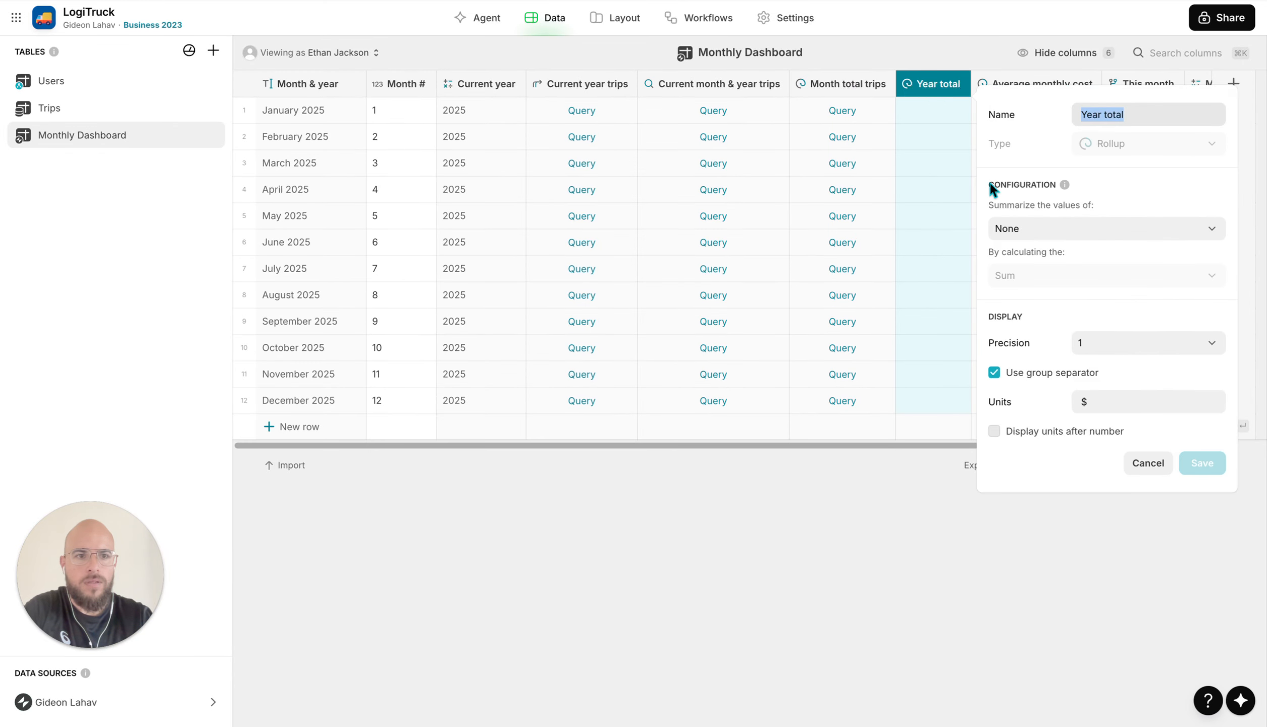
{"action": "left_click", "coordinate": [1146, 463]}
{"action": "left_click", "coordinate": [960, 85]}
{"action": "left_click", "coordinate": [864, 234]}
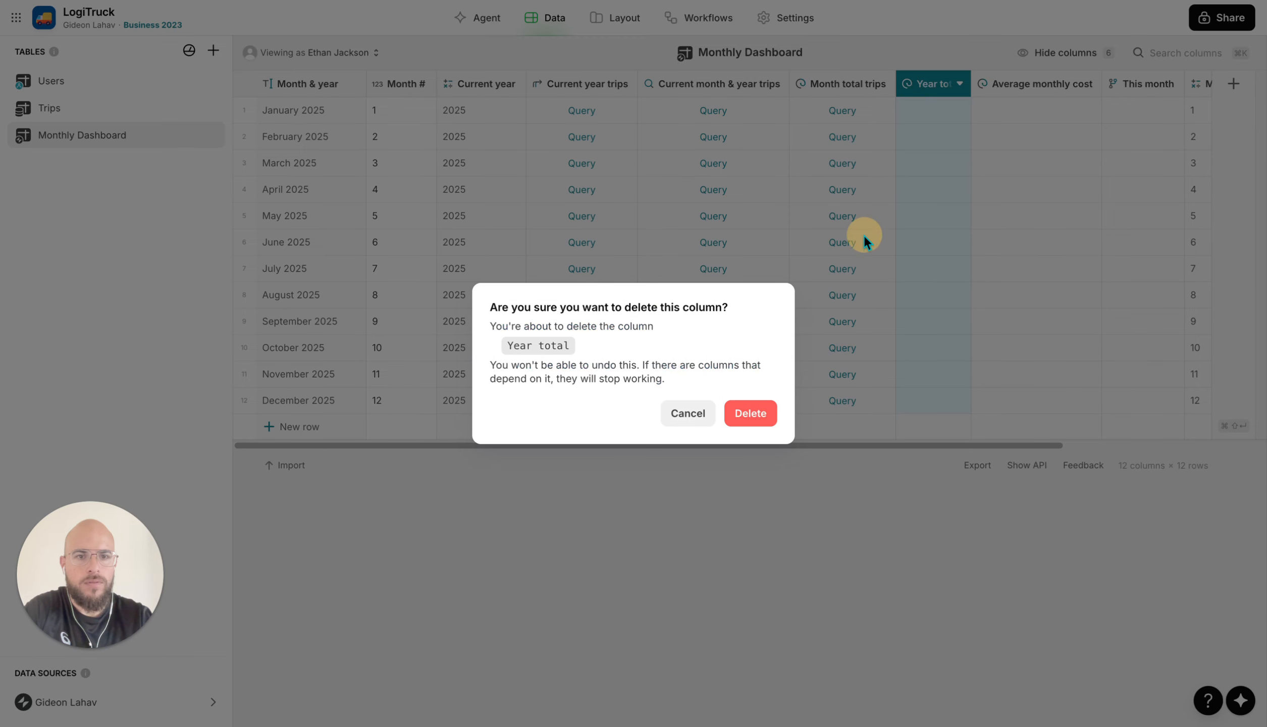
{"action": "left_click", "coordinate": [750, 413]}
Duplicate the Month total trips column and name the copy Year total trips
{"action": "left_click", "coordinate": [885, 84]}
{"action": "left_click", "coordinate": [819, 132]}
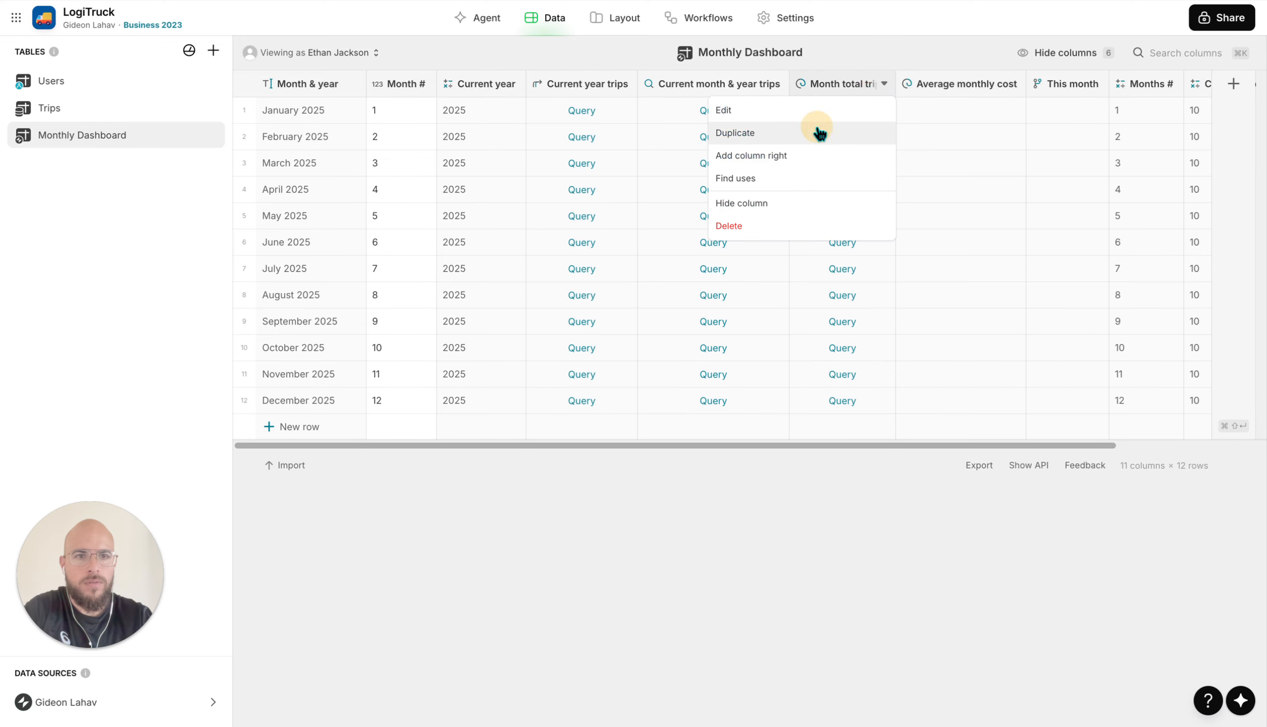
{"action": "left_click", "coordinate": [822, 115]}
{"action": "key", "text": "BackSpace"}
{"action": "key", "text": "BackSpace"}
{"action": "key", "text": "BackSpace"}
{"action": "key", "text": "BackSpace"}
{"action": "key", "text": "BackSpace"}
{"action": "double_click", "coordinate": [744, 116]}
{"action": "type", "text": "Year total trips"}
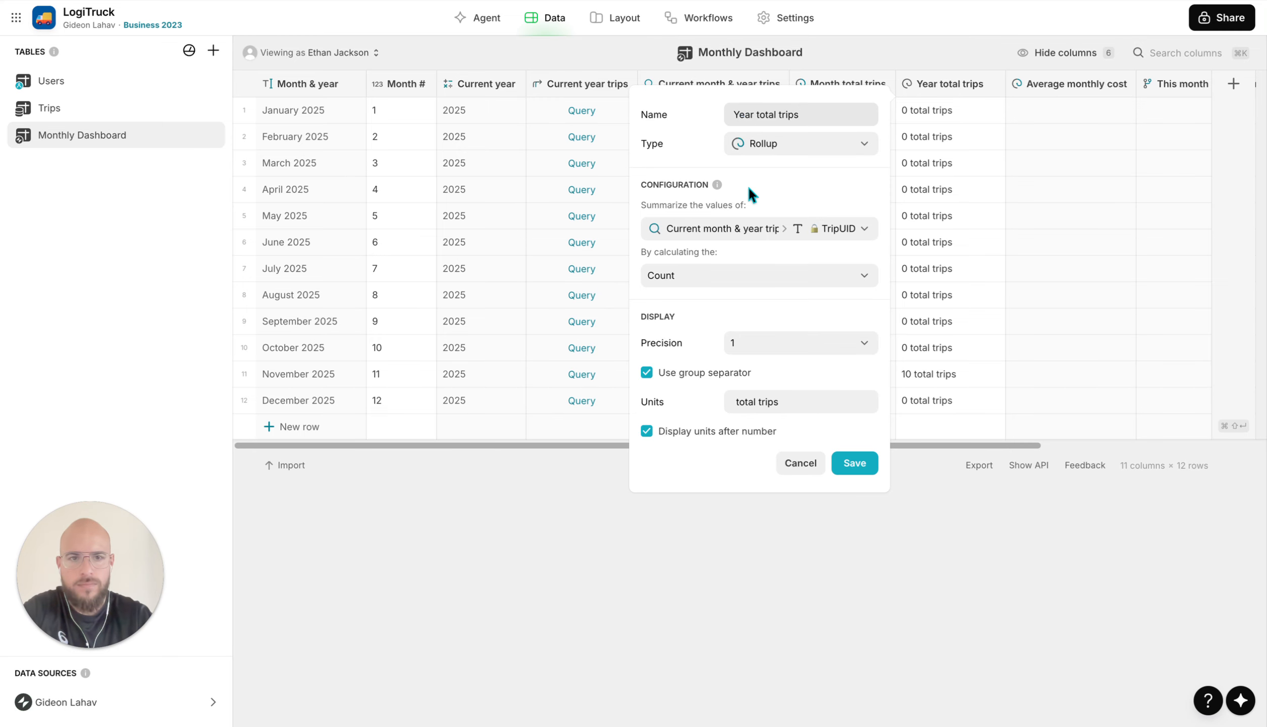
Set the Year total trips rollup to count TripUID from Current year trips, and save the column
{"action": "left_click", "coordinate": [753, 231]}
{"action": "mouse_move", "coordinate": [759, 288]}
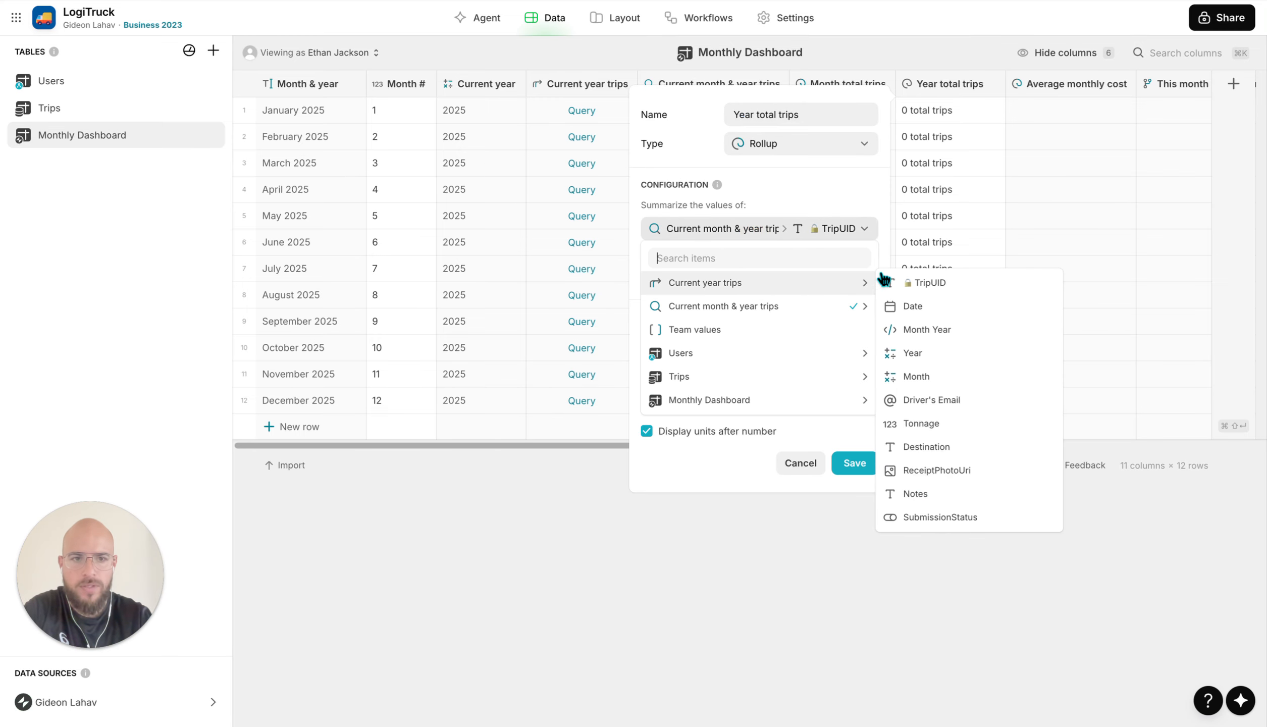
{"action": "left_click", "coordinate": [927, 282]}
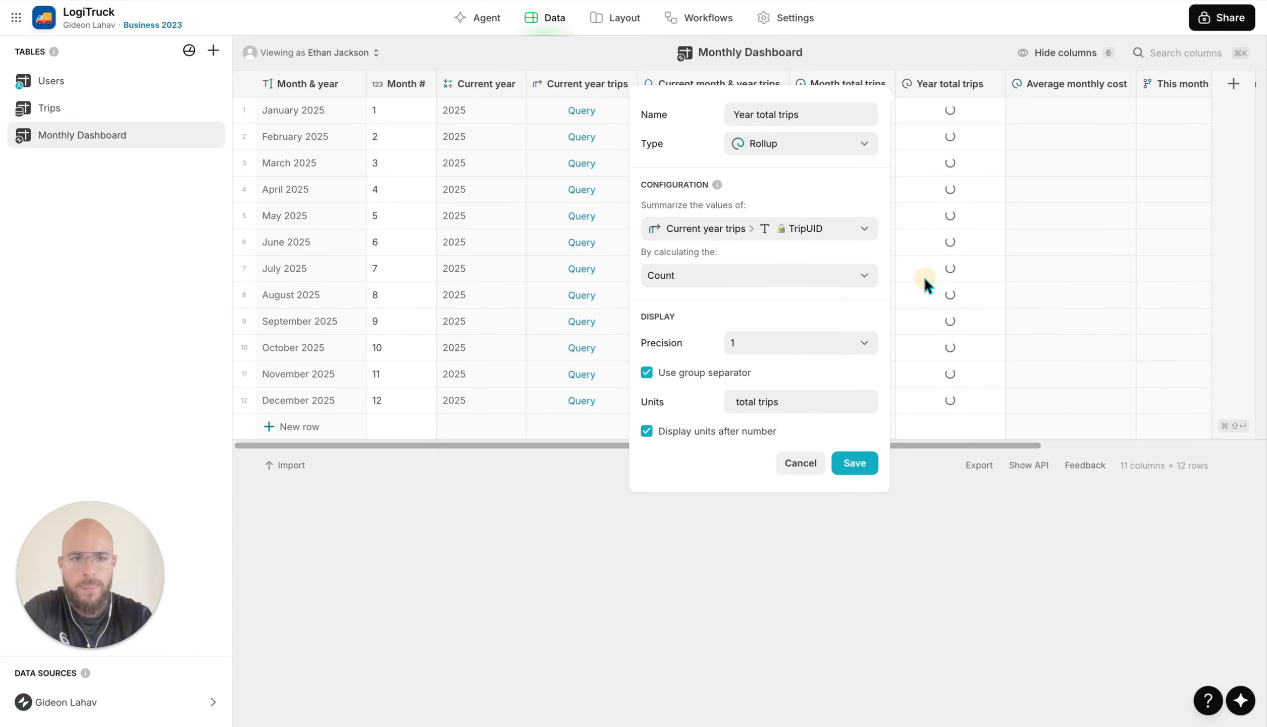
{"action": "left_click", "coordinate": [856, 467]}
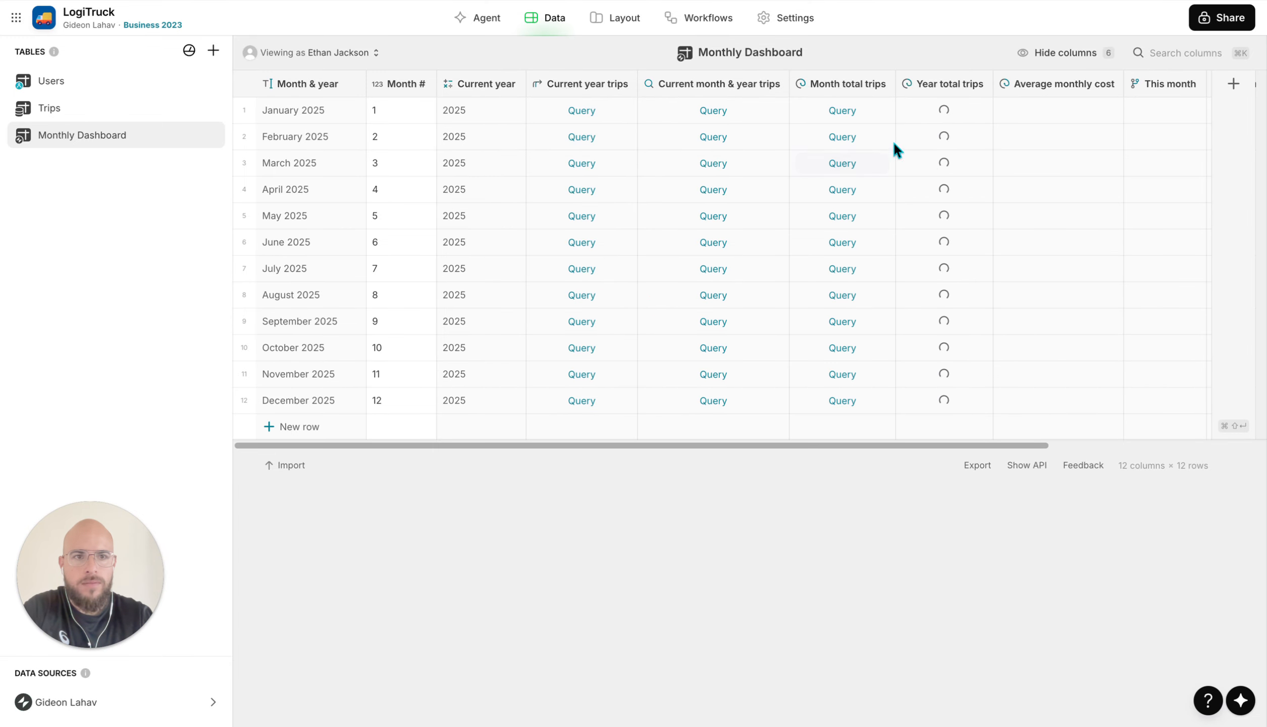
Check the monthly total tonnage requirement in the Glide Community forum post, and return to the Monthly Dashboard table
{"action": "left_click", "coordinate": [877, 93]}
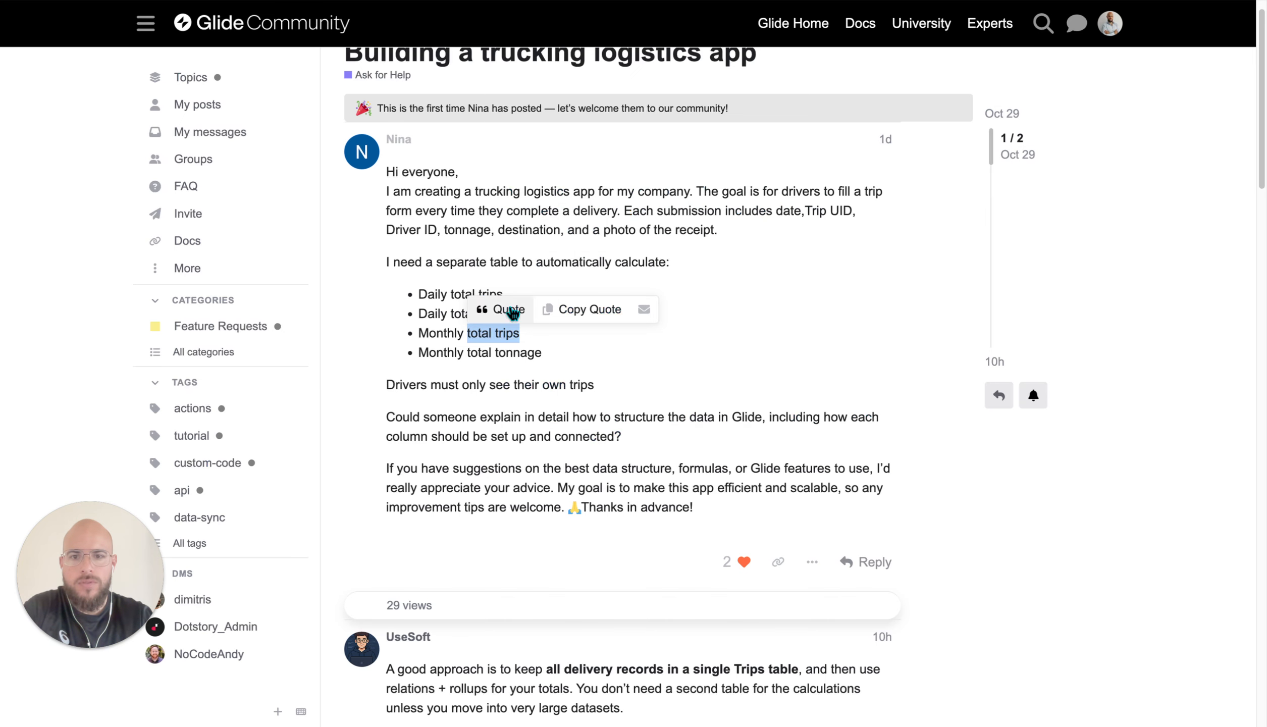
{"action": "left_click_drag", "start_coordinate": [541, 353], "coordinate": [495, 352]}
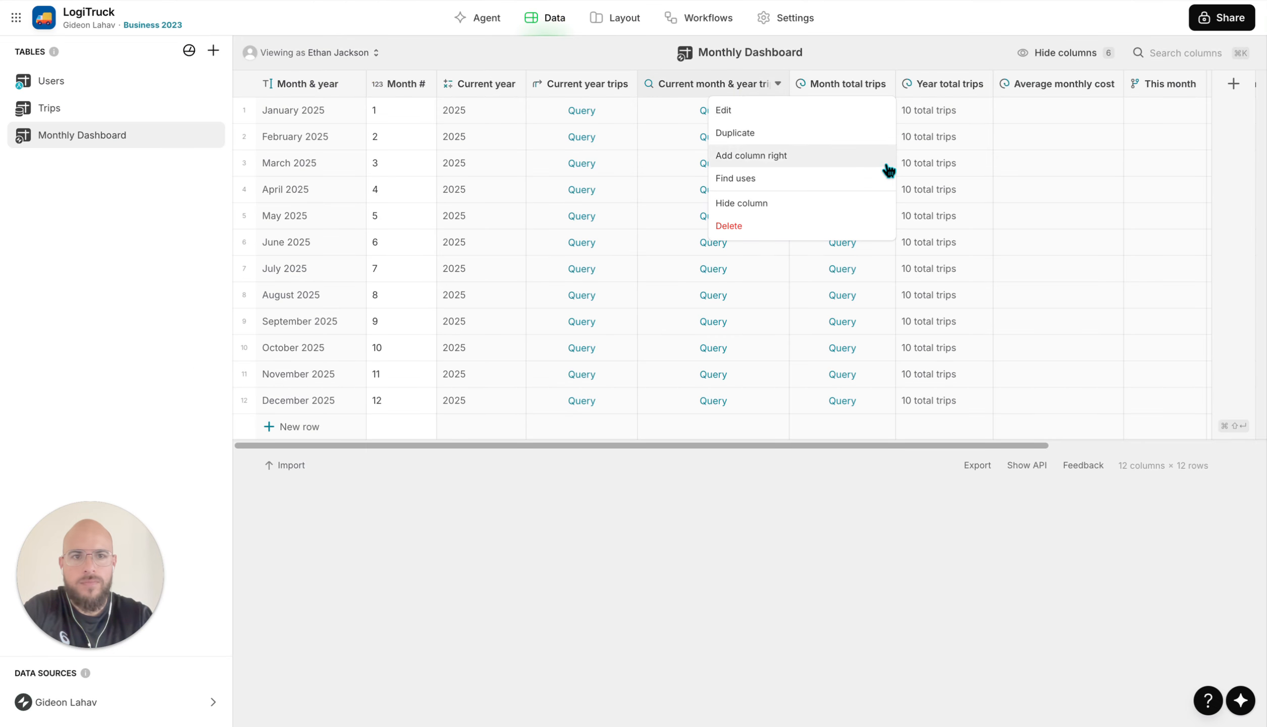
{"action": "left_click", "coordinate": [930, 120]}
Duplicate the Month total trips column and name the copy Month total tonnage
{"action": "left_click", "coordinate": [885, 83]}
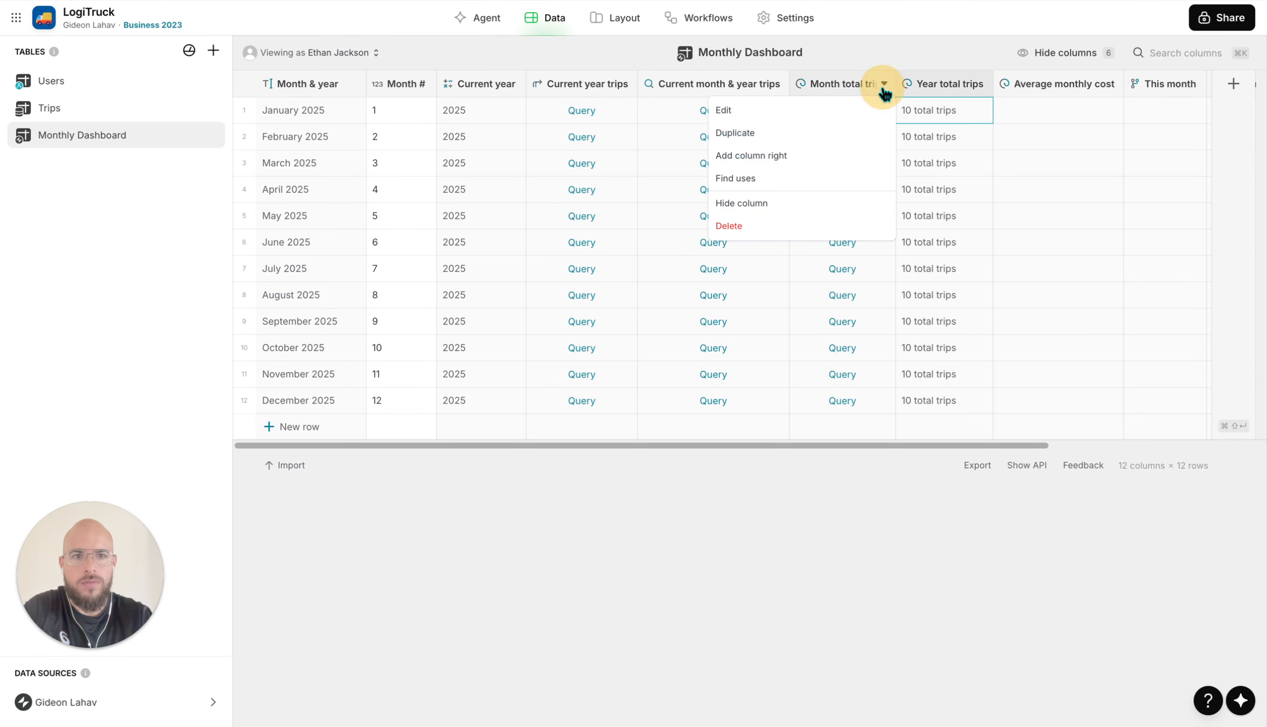
{"action": "left_click", "coordinate": [793, 138]}
{"action": "key", "text": "Right"}
{"action": "key", "text": "BackSpace"}
{"action": "key", "text": "BackSpace"}
{"action": "key", "text": "BackSpace"}
{"action": "key", "text": "BackSpace"}
{"action": "key", "text": "BackSpace"}
{"action": "key", "text": "BackSpace"}
{"action": "key", "text": "BackSpace"}
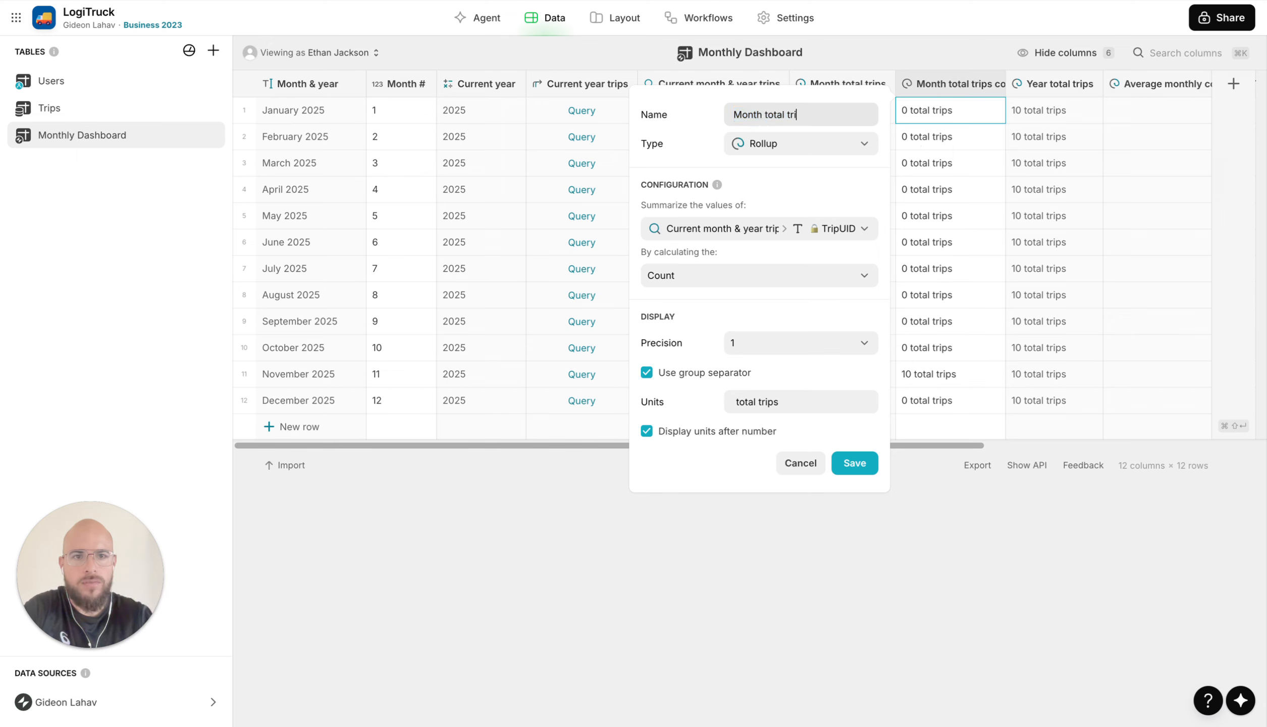
Make Month total tonnage sum Tonnage from Current month & year trips, with tonnage in its units text, and save the column
{"action": "left_click", "coordinate": [747, 235]}
{"action": "mouse_move", "coordinate": [781, 306]}
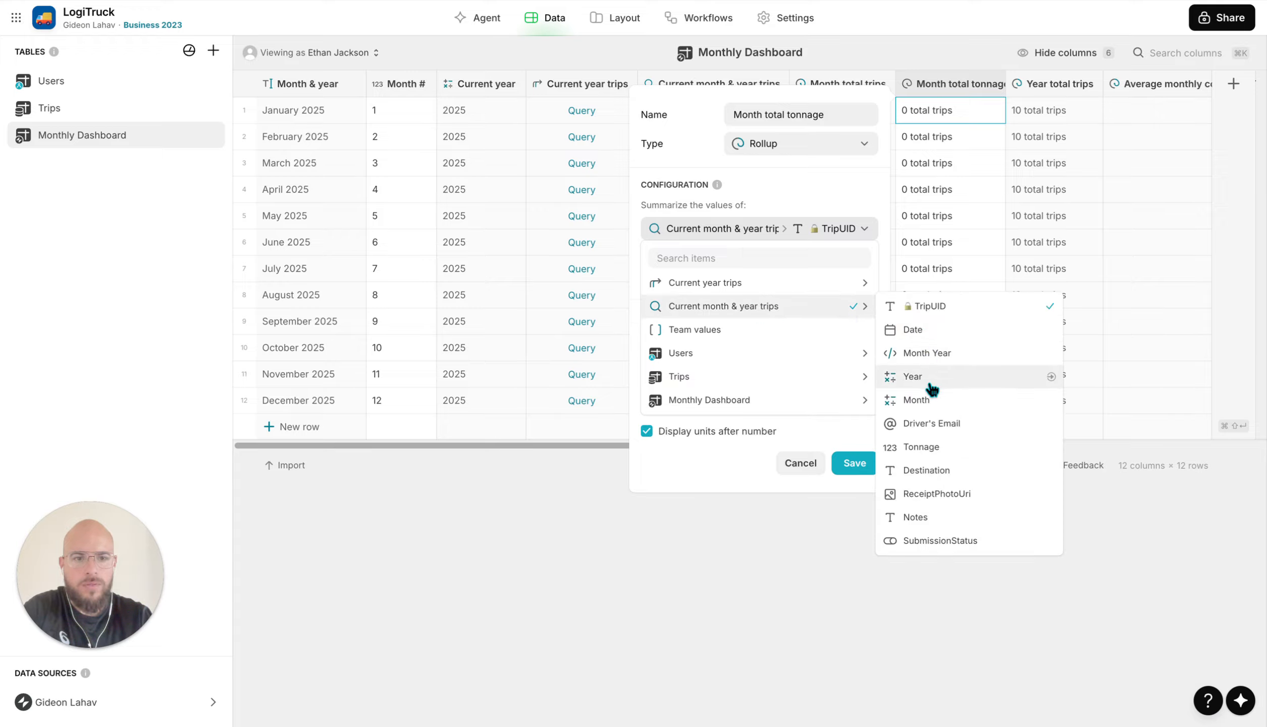
{"action": "left_click", "coordinate": [965, 451]}
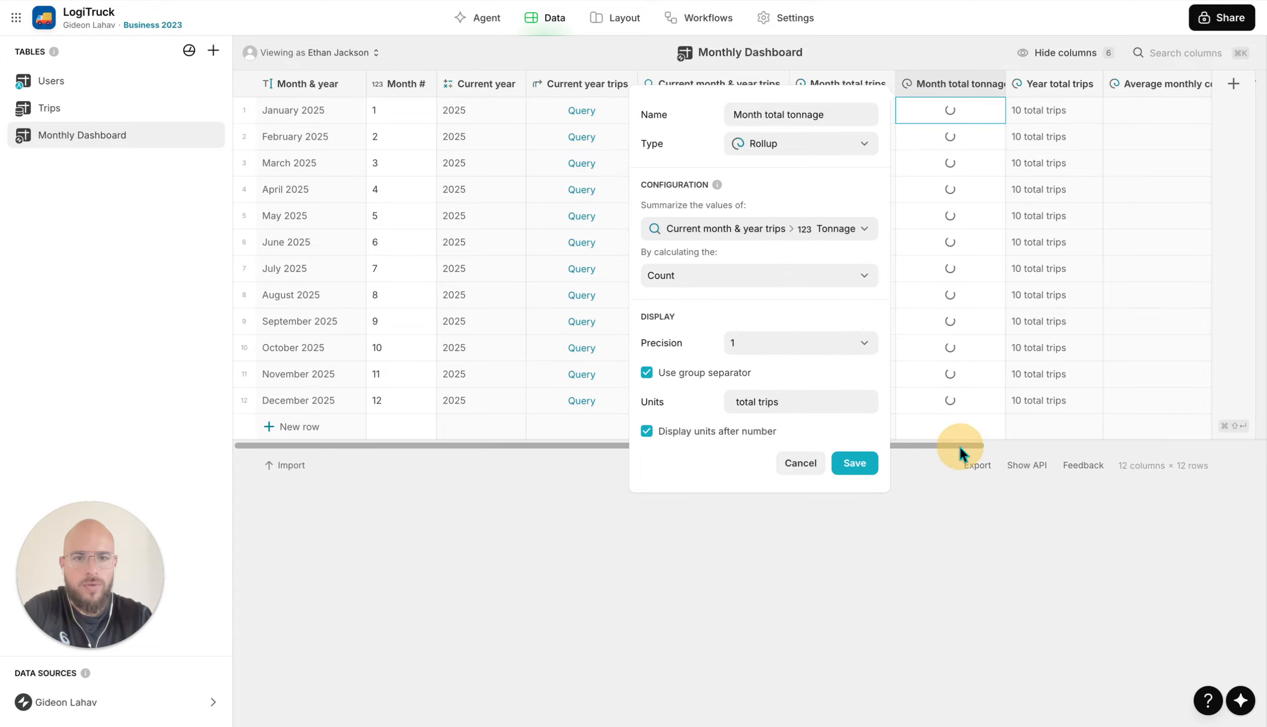
{"action": "left_click", "coordinate": [727, 275]}
{"action": "left_click", "coordinate": [686, 346]}
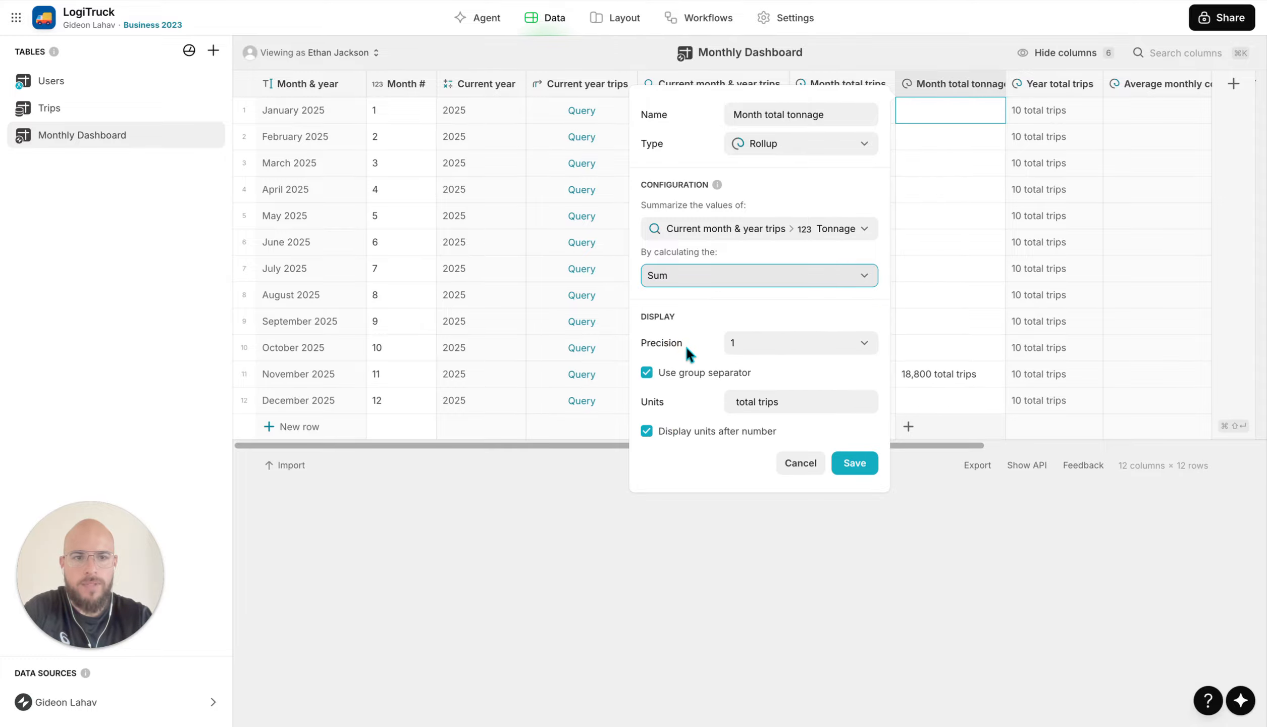
{"action": "double_click", "coordinate": [767, 402]}
{"action": "type", "text": "tonnage"}
{"action": "left_click", "coordinate": [839, 470]}
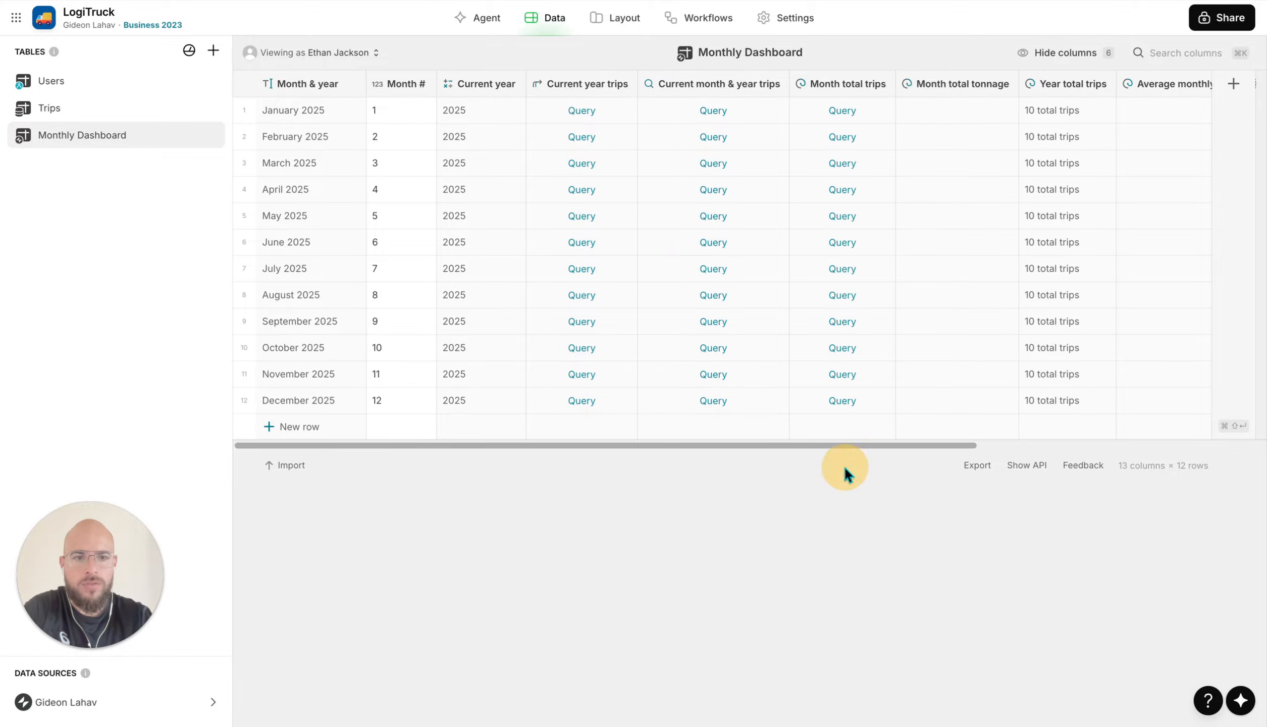
Duplicate the Year total trips column and name the copy Year total tonnage
{"action": "left_click", "coordinate": [1103, 83]}
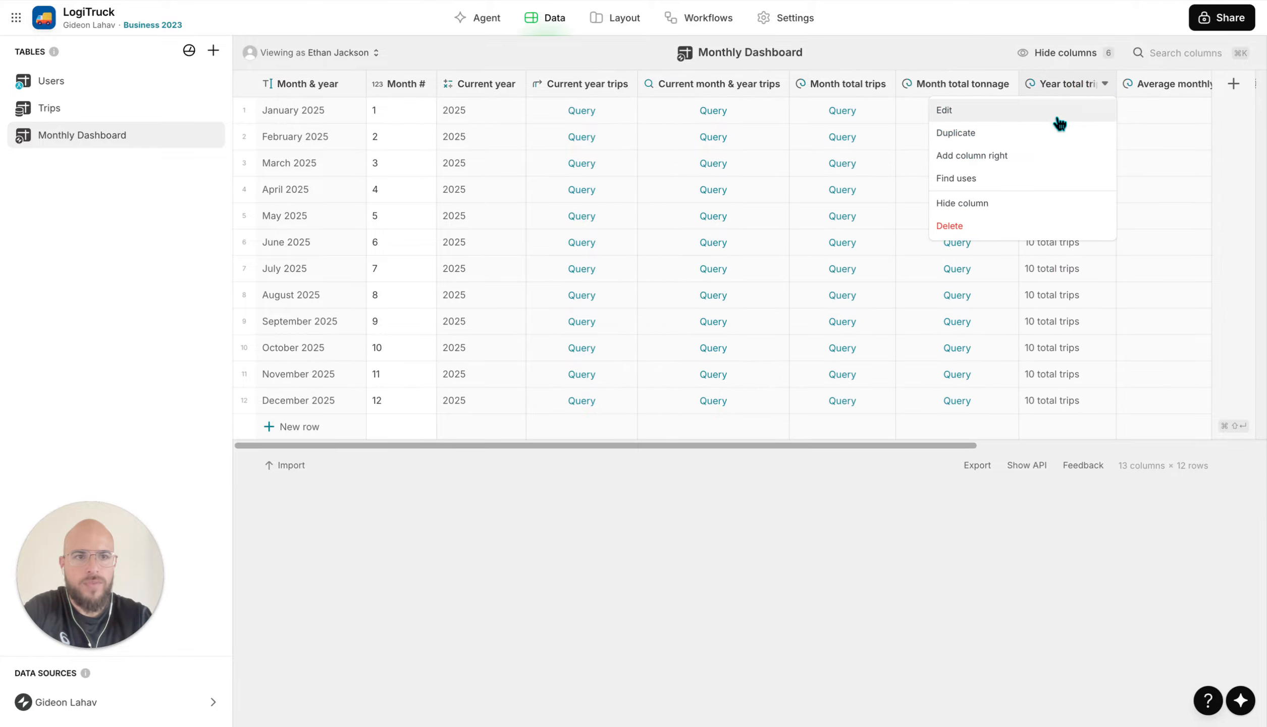
{"action": "left_click", "coordinate": [1049, 130]}
{"action": "left_click", "coordinate": [1030, 113]}
{"action": "key", "text": "BackSpace"}
{"action": "key", "text": "BackSpace"}
{"action": "key", "text": "BackSpace"}
{"action": "key", "text": "BackSpace"}
{"action": "key", "text": "BackSpace"}
{"action": "key", "text": "BackSpace"}
{"action": "key", "text": "BackSpace"}
{"action": "key", "text": "BackSpace"}
{"action": "key", "text": "BackSpace"}
{"action": "key", "text": "BackSpace"}
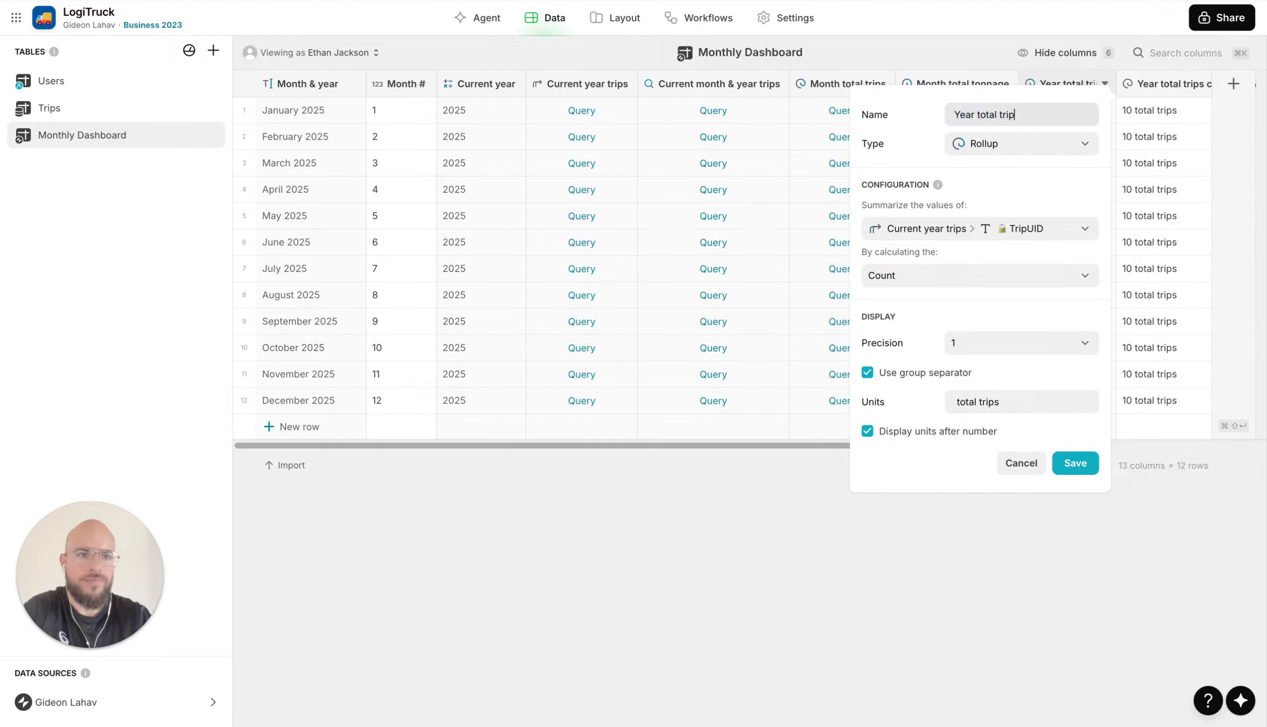
{"action": "type", "text": "tonnage"}
Make Year total tonnage sum Tonnage from Current year trips, with total tonnage as its units text, and save the column
{"action": "left_click", "coordinate": [1030, 228]}
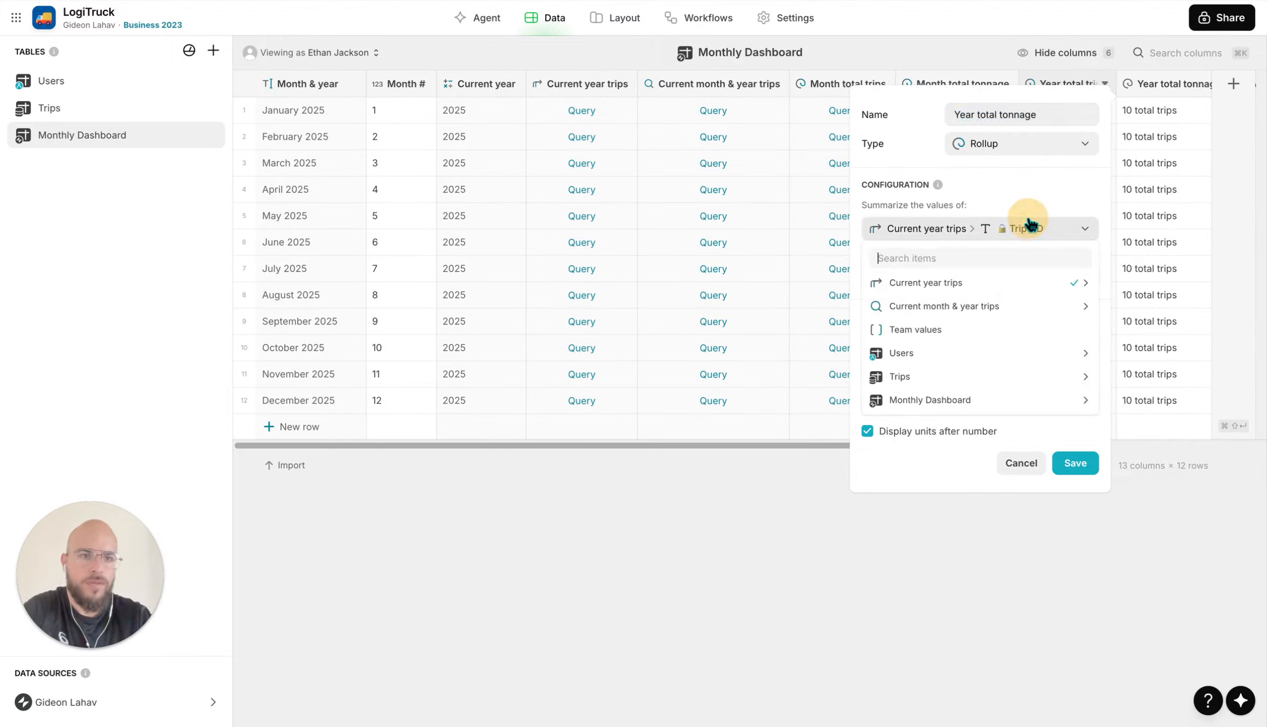
{"action": "mouse_move", "coordinate": [1010, 282]}
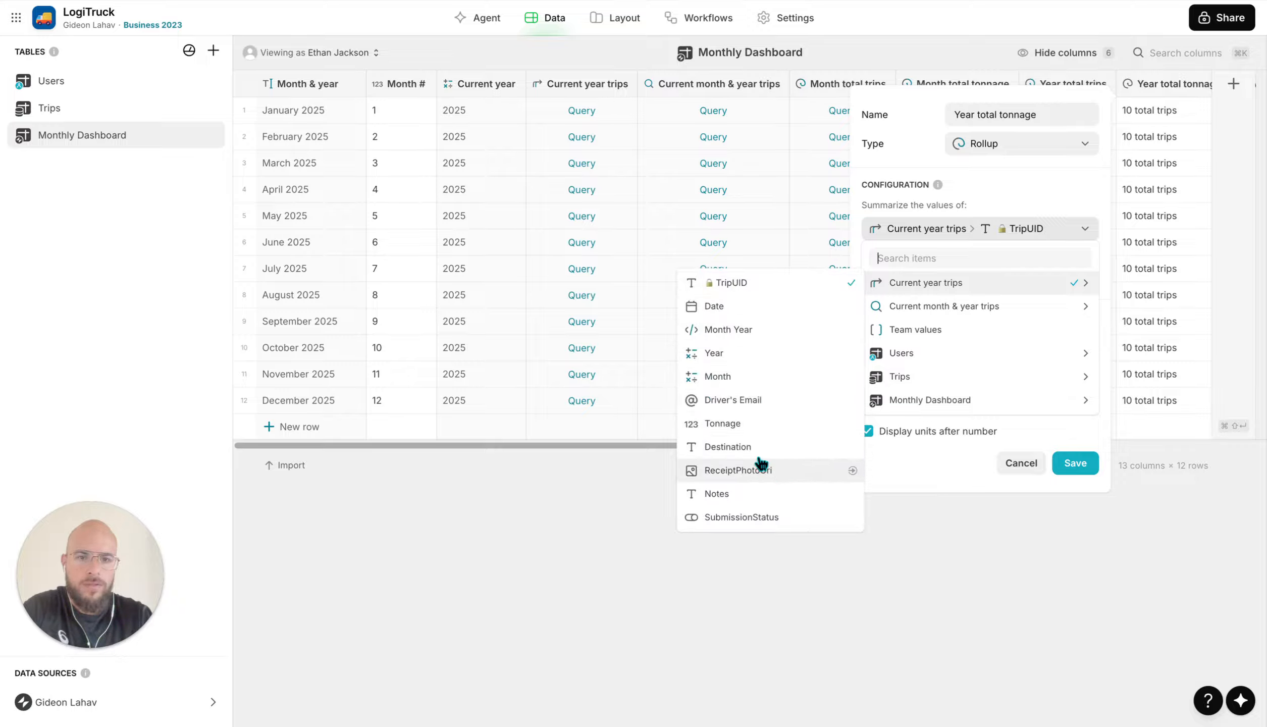
{"action": "left_click", "coordinate": [748, 422]}
{"action": "left_click", "coordinate": [927, 275]}
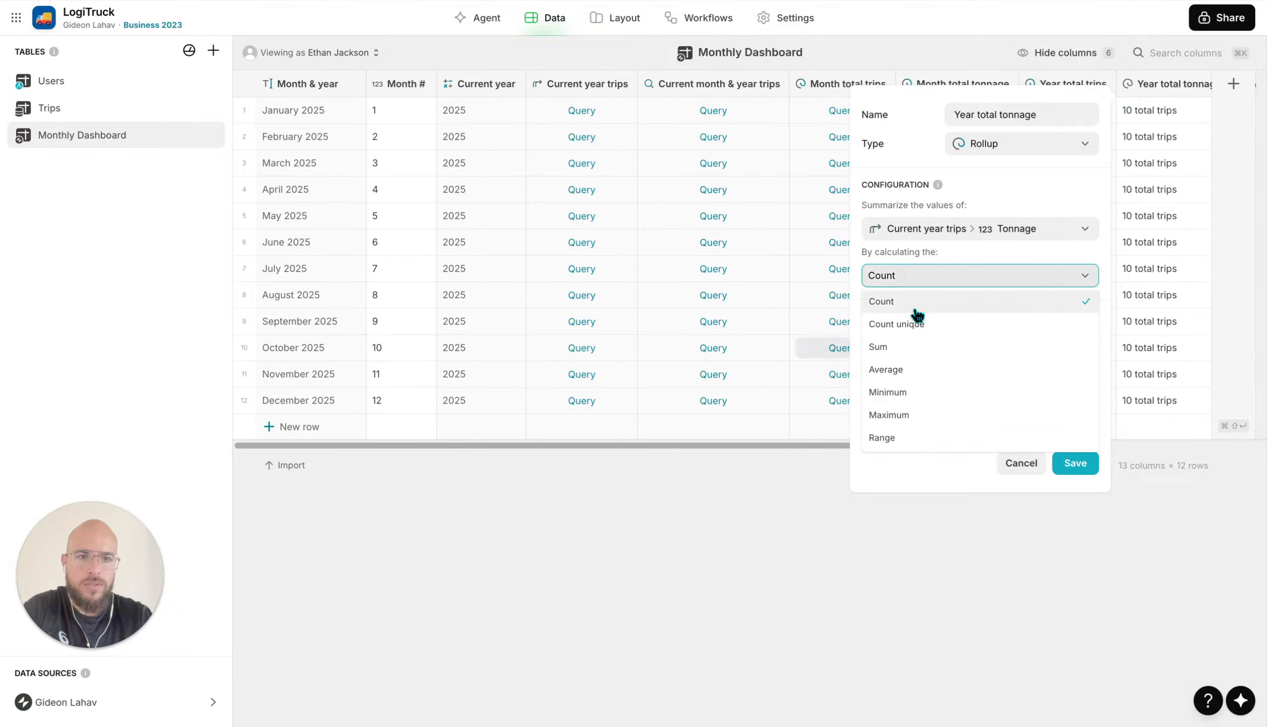
{"action": "left_click", "coordinate": [913, 349]}
{"action": "double_click", "coordinate": [987, 402]}
{"action": "type", "text": "tonnage"}
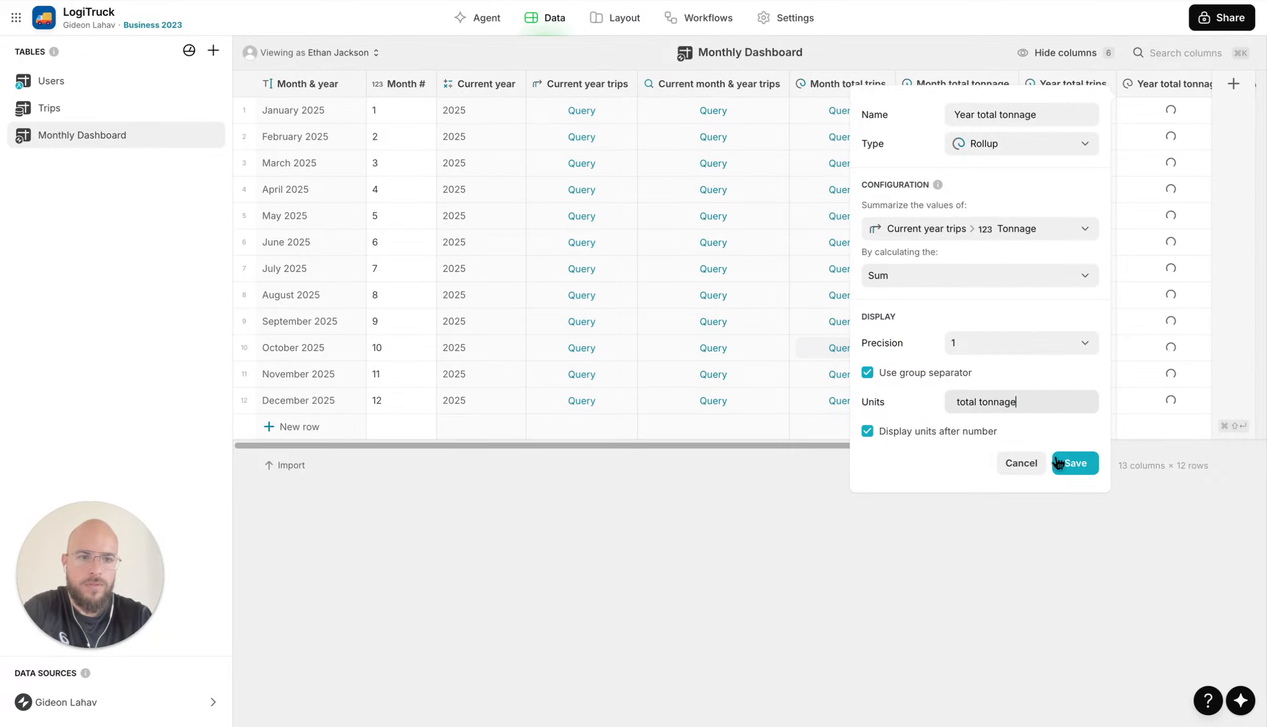
{"action": "left_click", "coordinate": [1080, 464]}
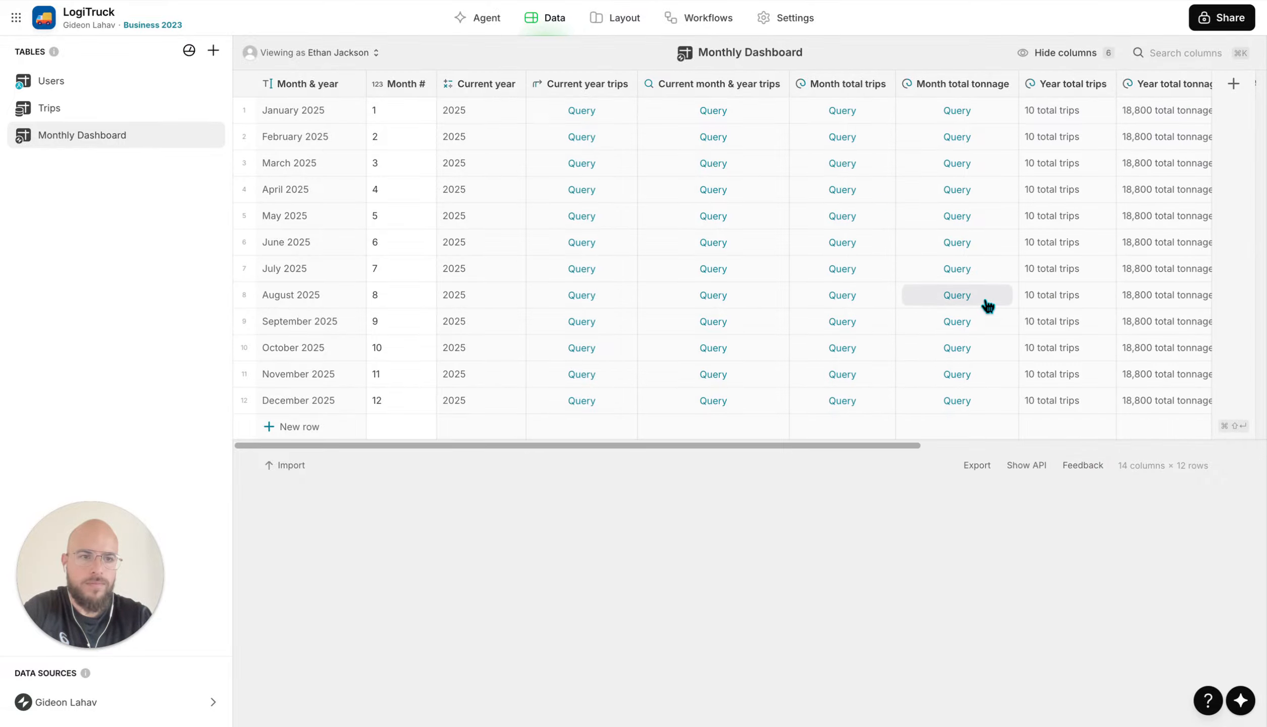
Try to make the Average monthly cost column average Month total trips across the Monthly Dashboard table
{"action": "scroll", "coordinate": [988, 306], "scroll_direction": "right", "scroll_amount": 10}
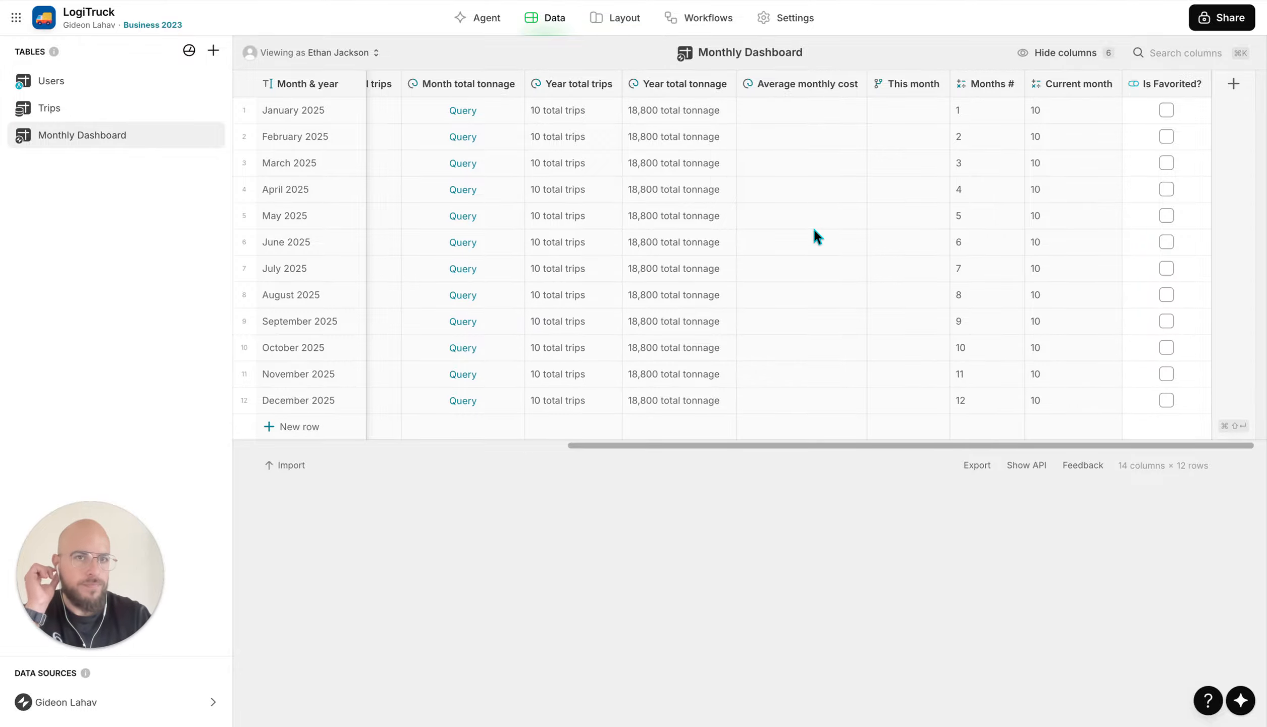
{"action": "left_click", "coordinate": [799, 85]}
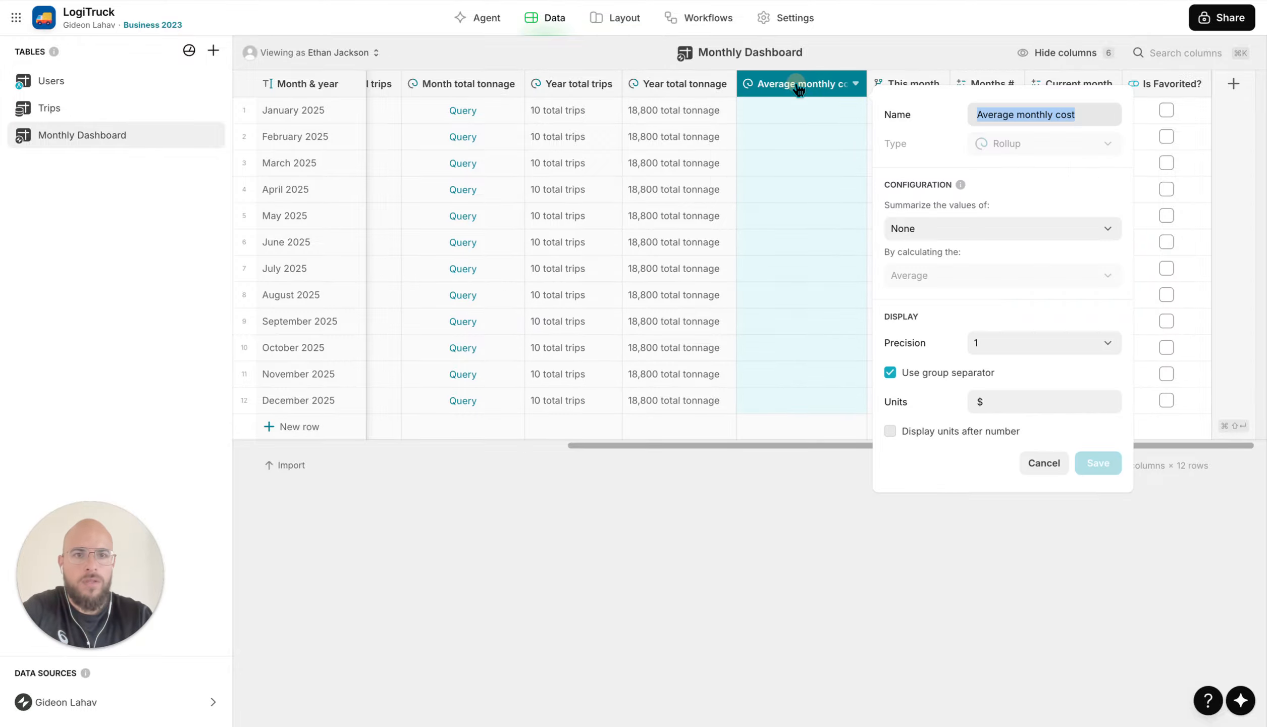
{"action": "left_click", "coordinate": [935, 230]}
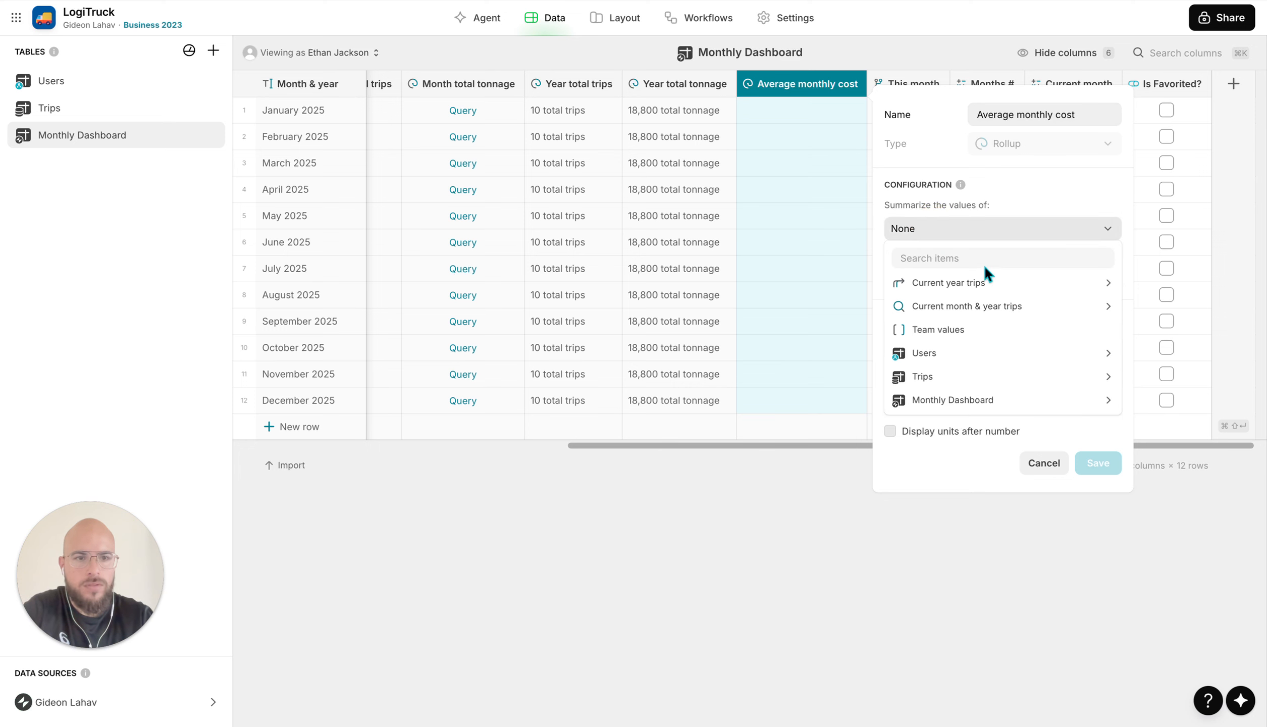
{"action": "mouse_move", "coordinate": [975, 402]}
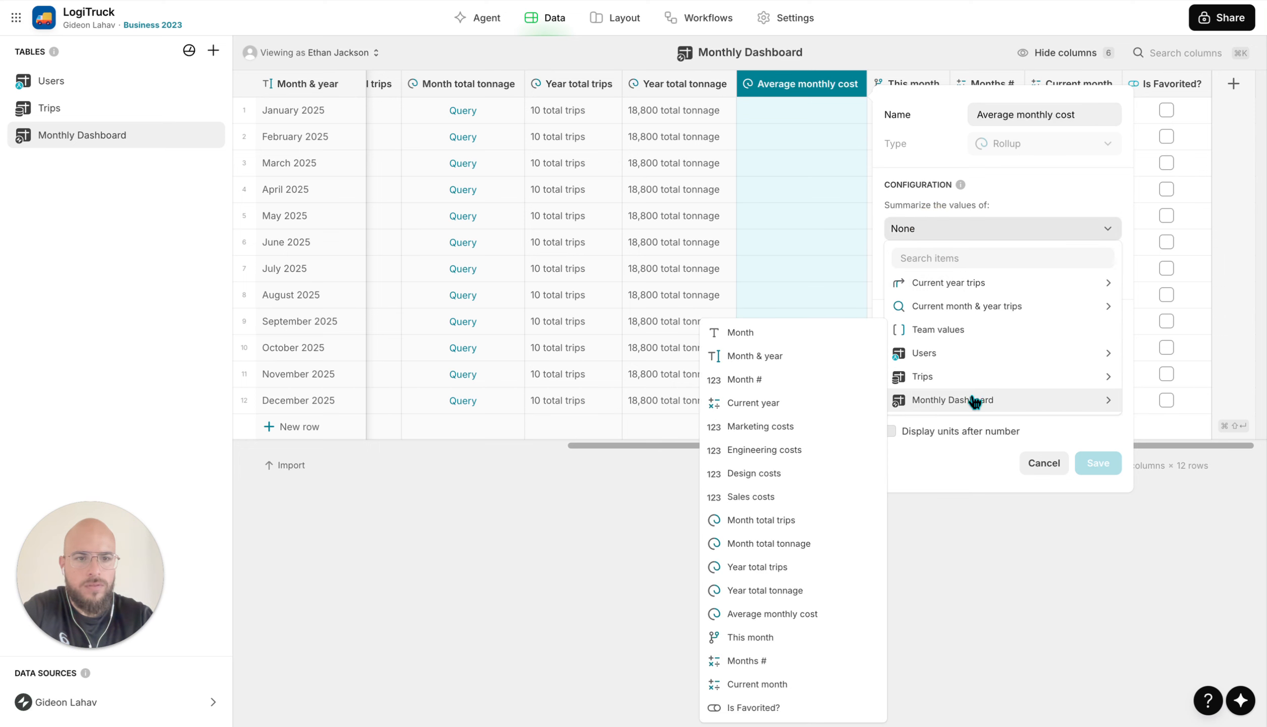
{"action": "left_click", "coordinate": [794, 525]}
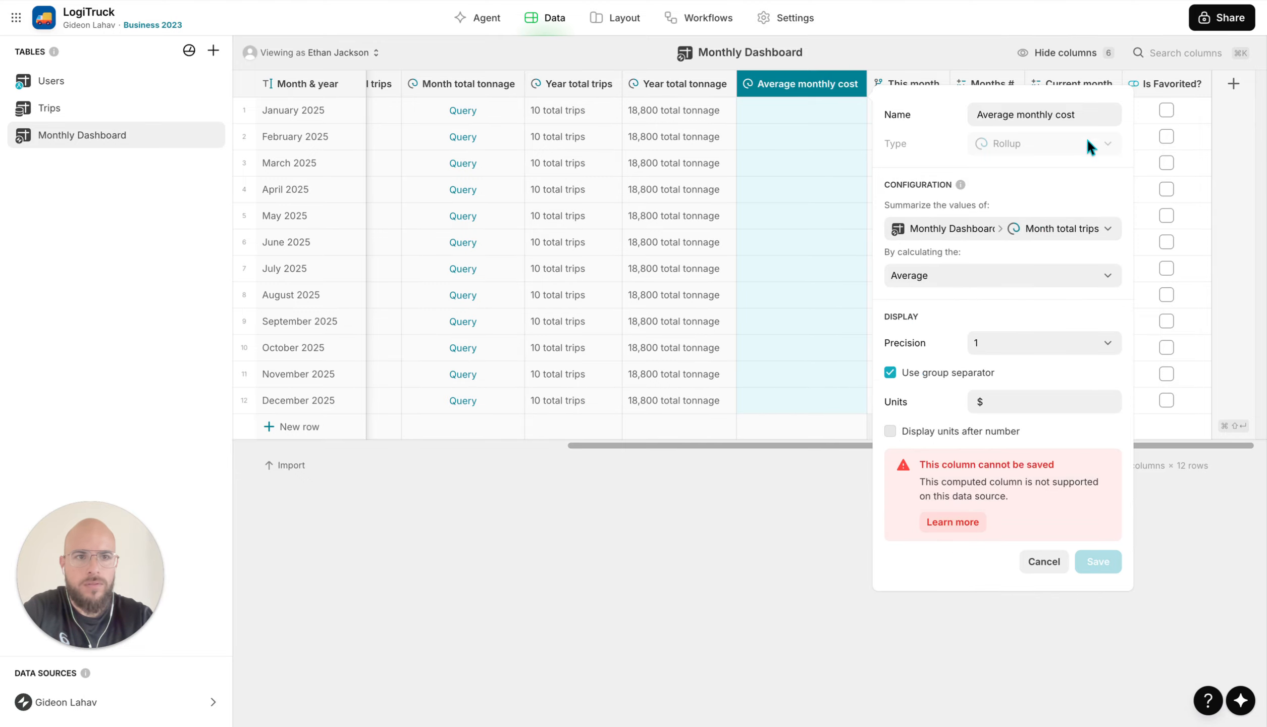
{"action": "left_click", "coordinate": [1061, 116]}
{"action": "double_click", "coordinate": [1062, 115]}
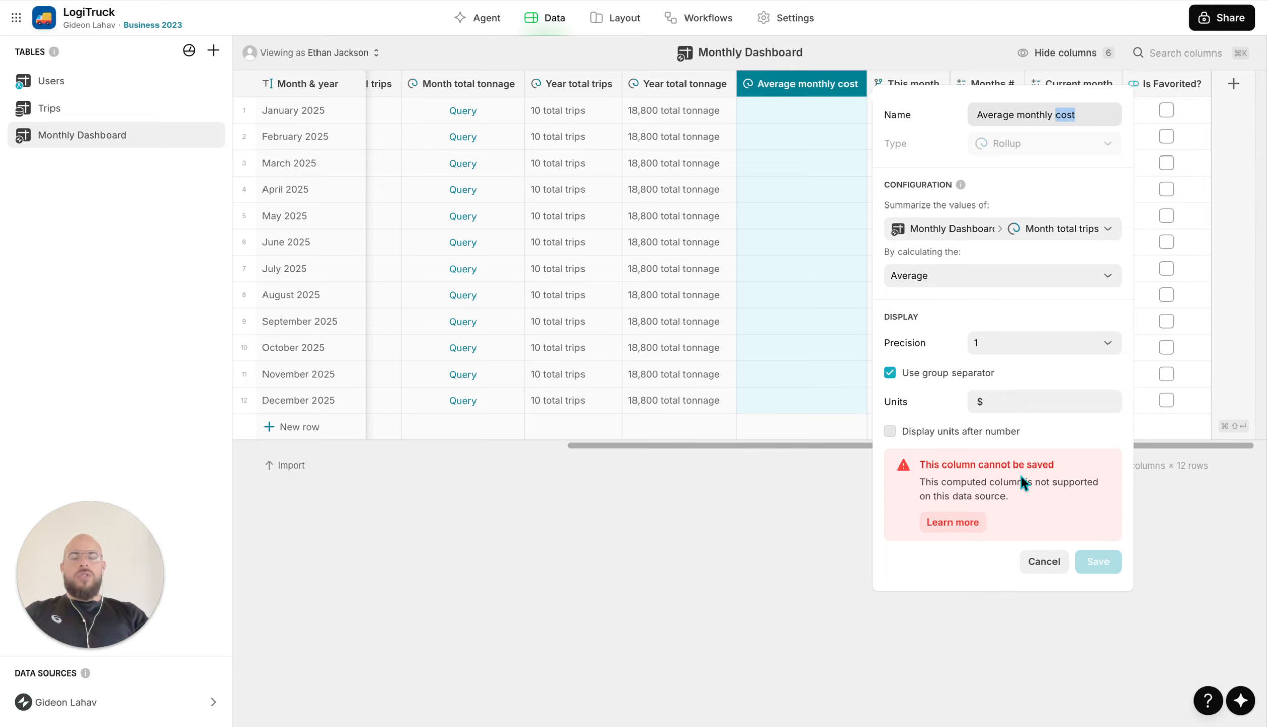
{"action": "left_click", "coordinate": [1043, 562]}
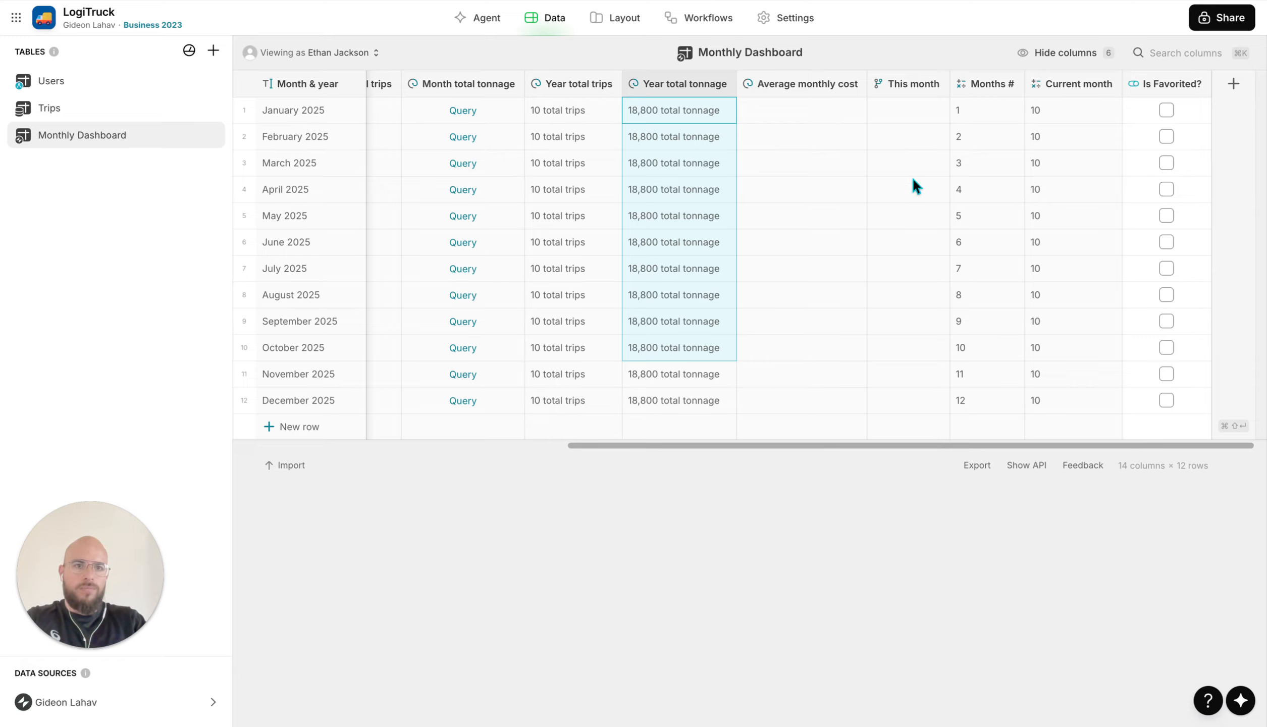
Examine the If-Then-Else case of the This month column and the formulas of the Months # and Current month columns
{"action": "left_click", "coordinate": [908, 90]}
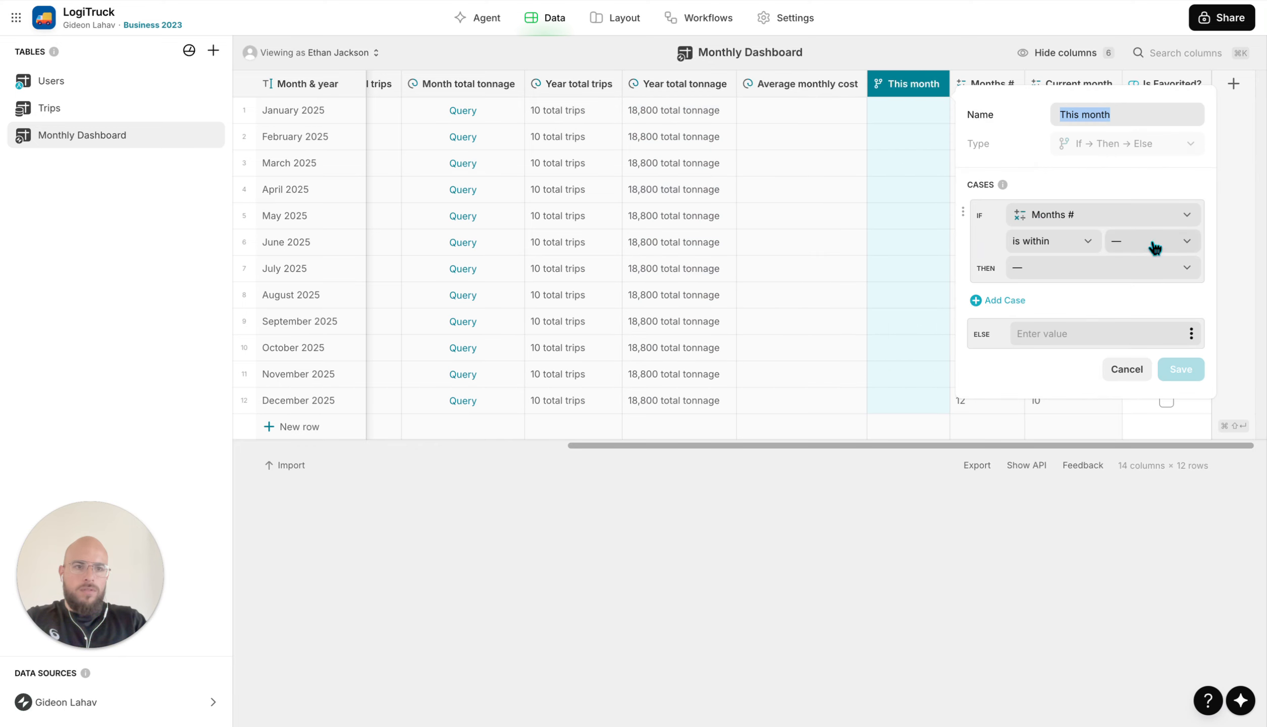
{"action": "left_click", "coordinate": [1125, 243]}
{"action": "left_click", "coordinate": [1129, 246]}
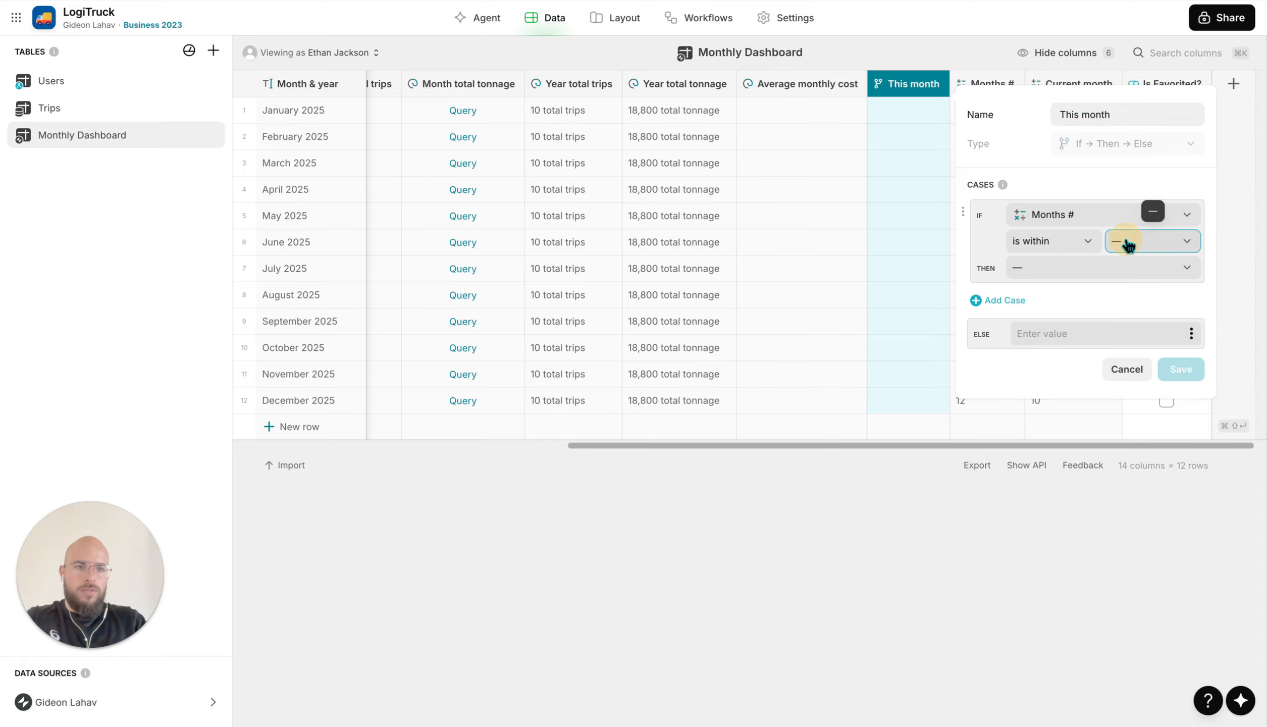
{"action": "left_click", "coordinate": [1086, 217]}
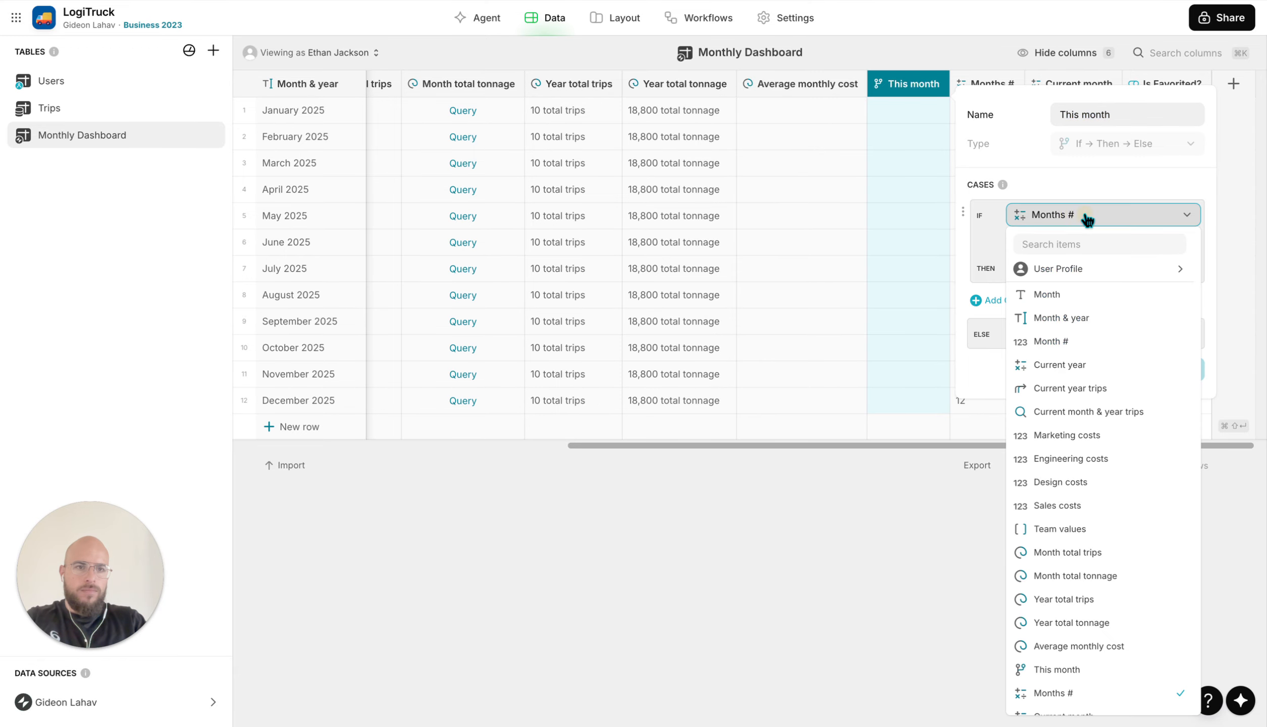
{"action": "left_click", "coordinate": [1086, 217]}
{"action": "left_click", "coordinate": [1125, 377]}
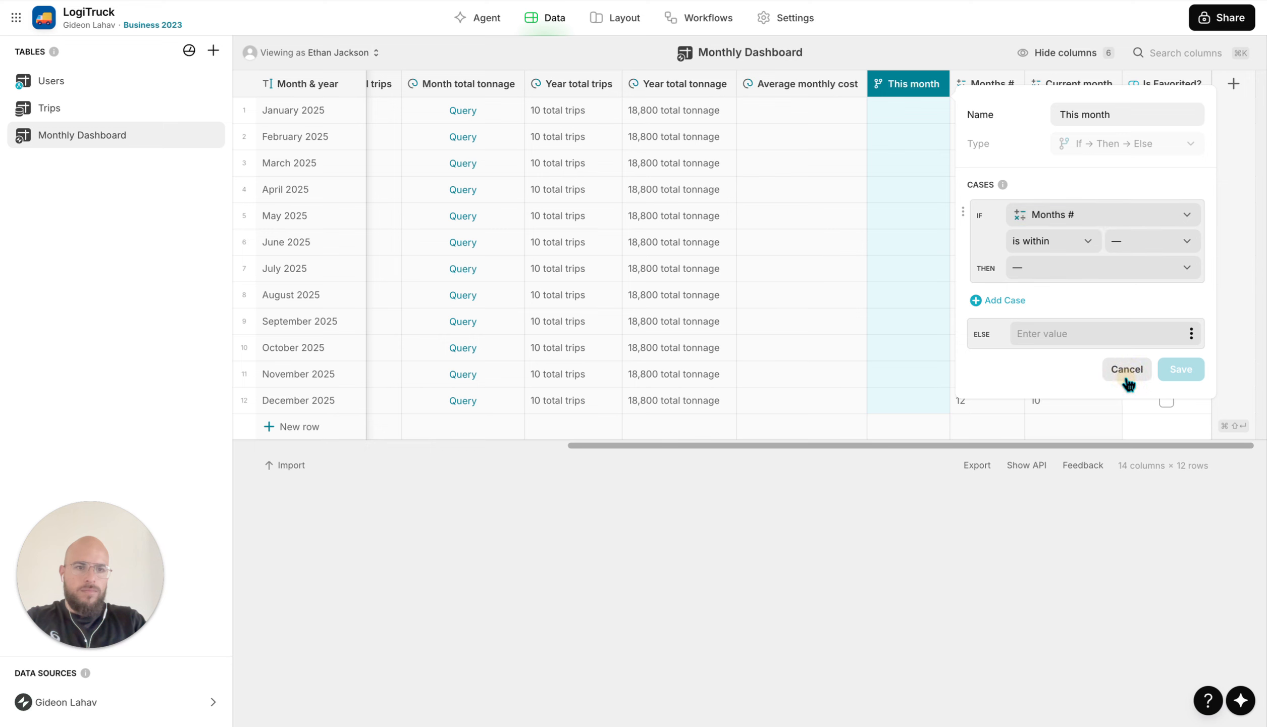
{"action": "left_click", "coordinate": [985, 84]}
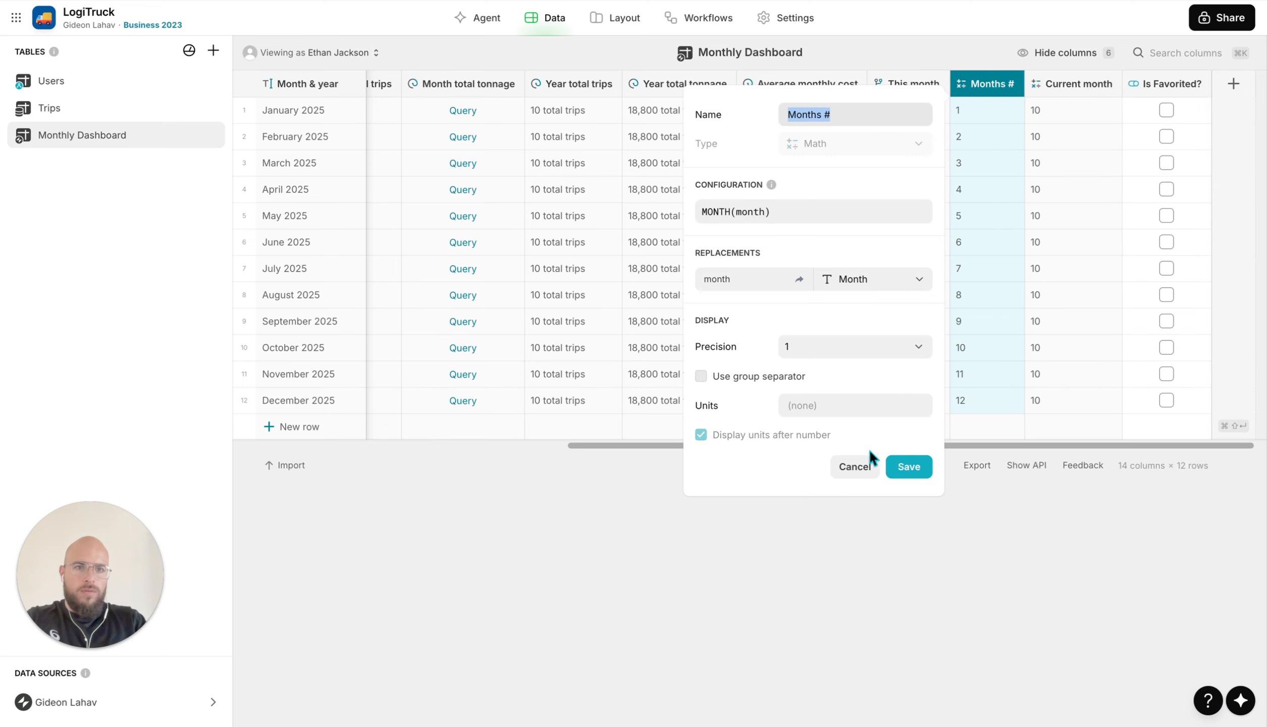
{"action": "left_click", "coordinate": [1091, 82]}
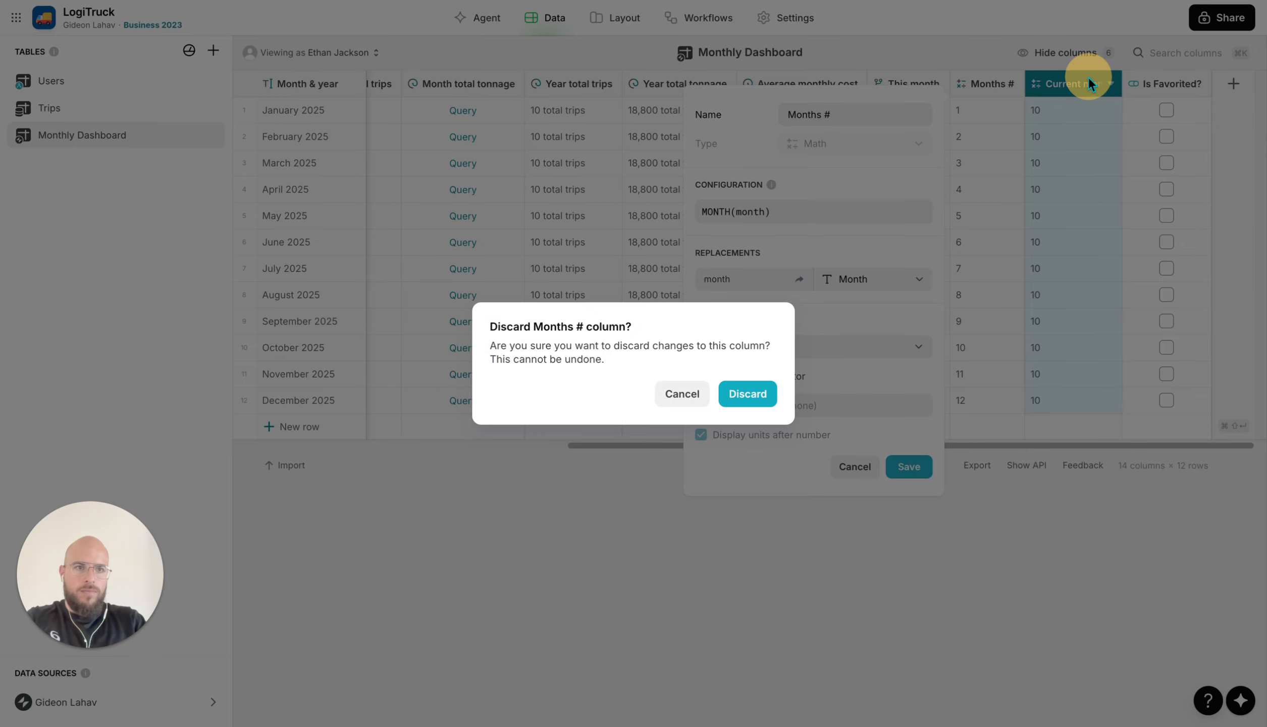
{"action": "left_click", "coordinate": [750, 394]}
{"action": "left_click", "coordinate": [1044, 91]}
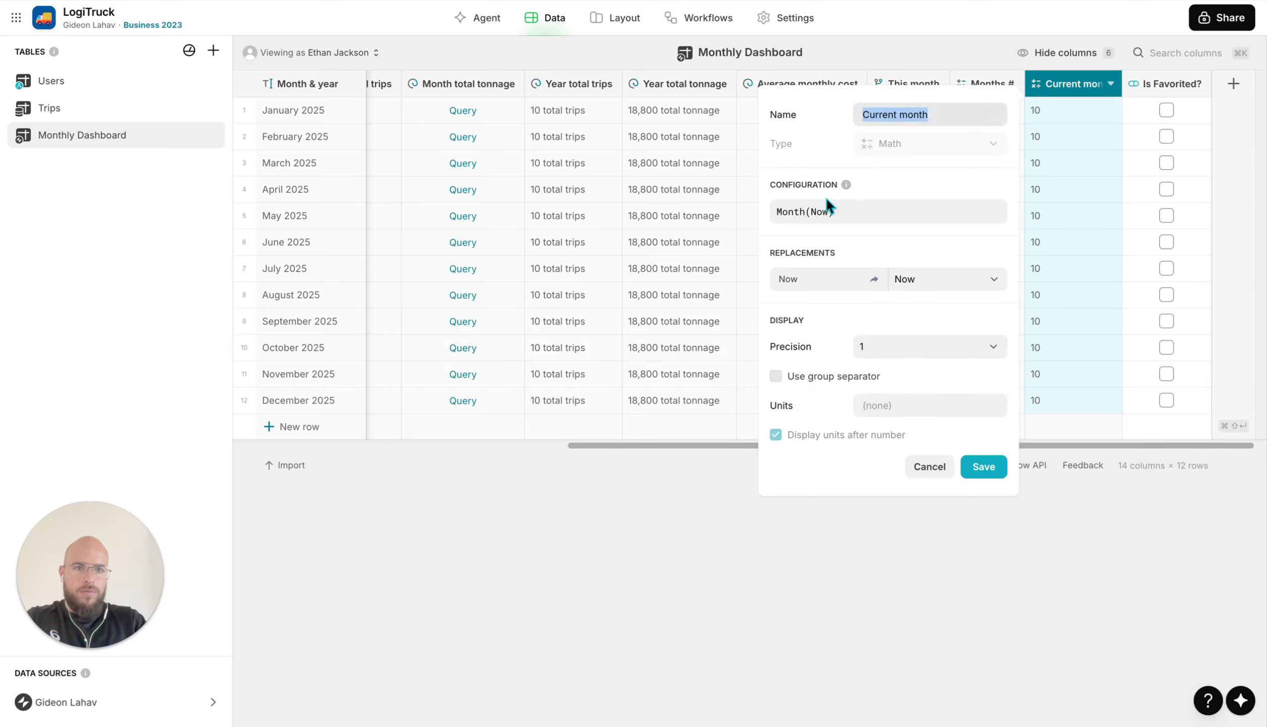
{"action": "left_click", "coordinate": [929, 466]}
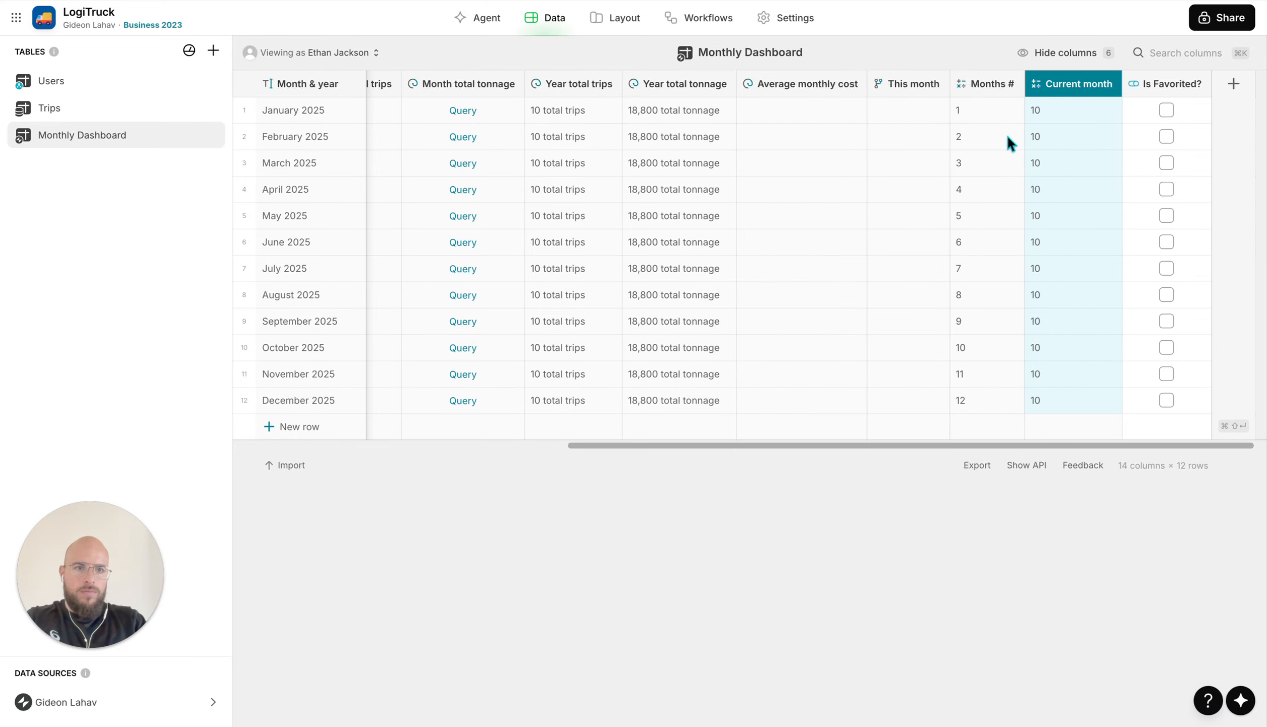
Make the This month column return Month total trips when Month # equals Current month
{"action": "left_click", "coordinate": [916, 82]}
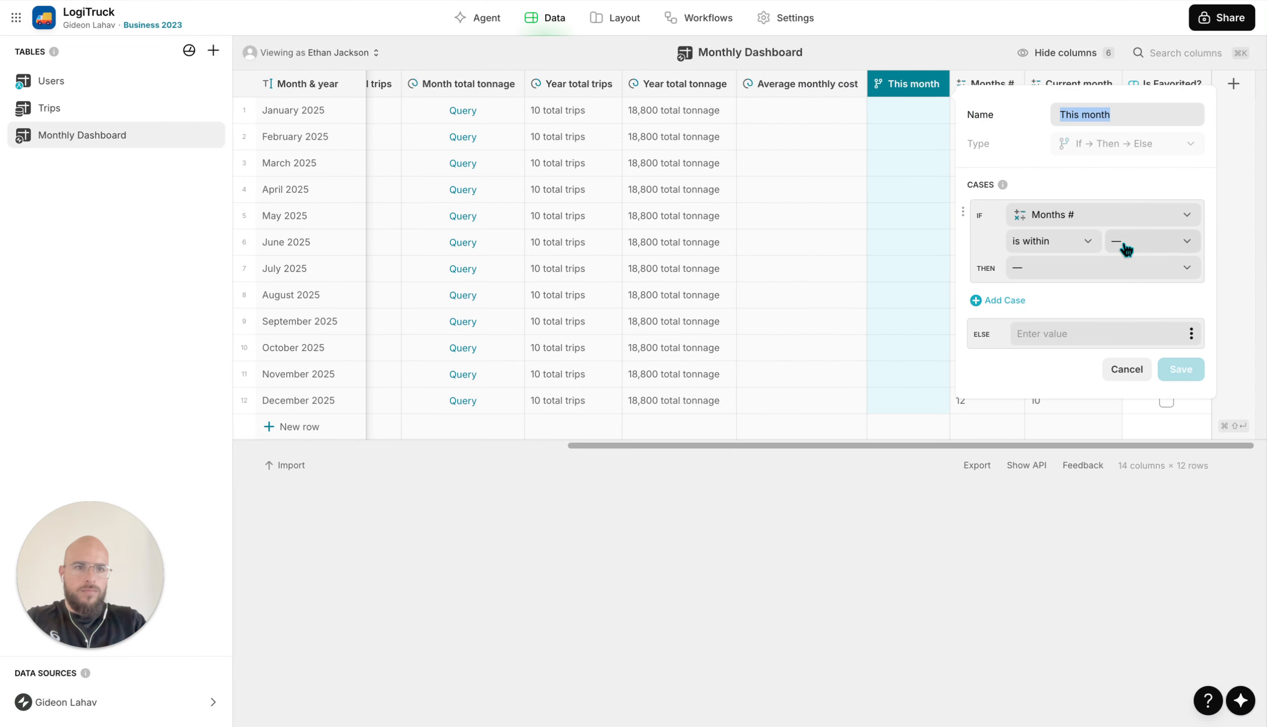
{"action": "left_click", "coordinate": [1125, 248]}
{"action": "left_click", "coordinate": [1108, 218]}
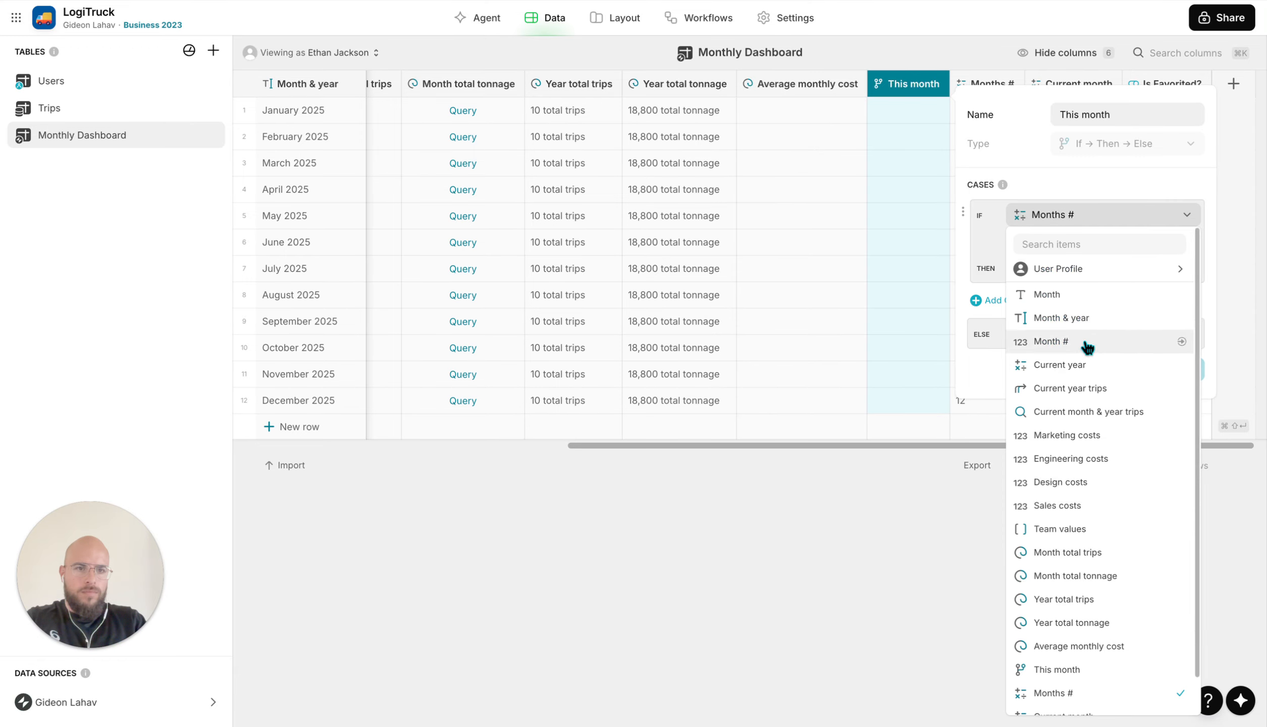
{"action": "left_click", "coordinate": [1076, 221]}
{"action": "left_click", "coordinate": [1077, 220]}
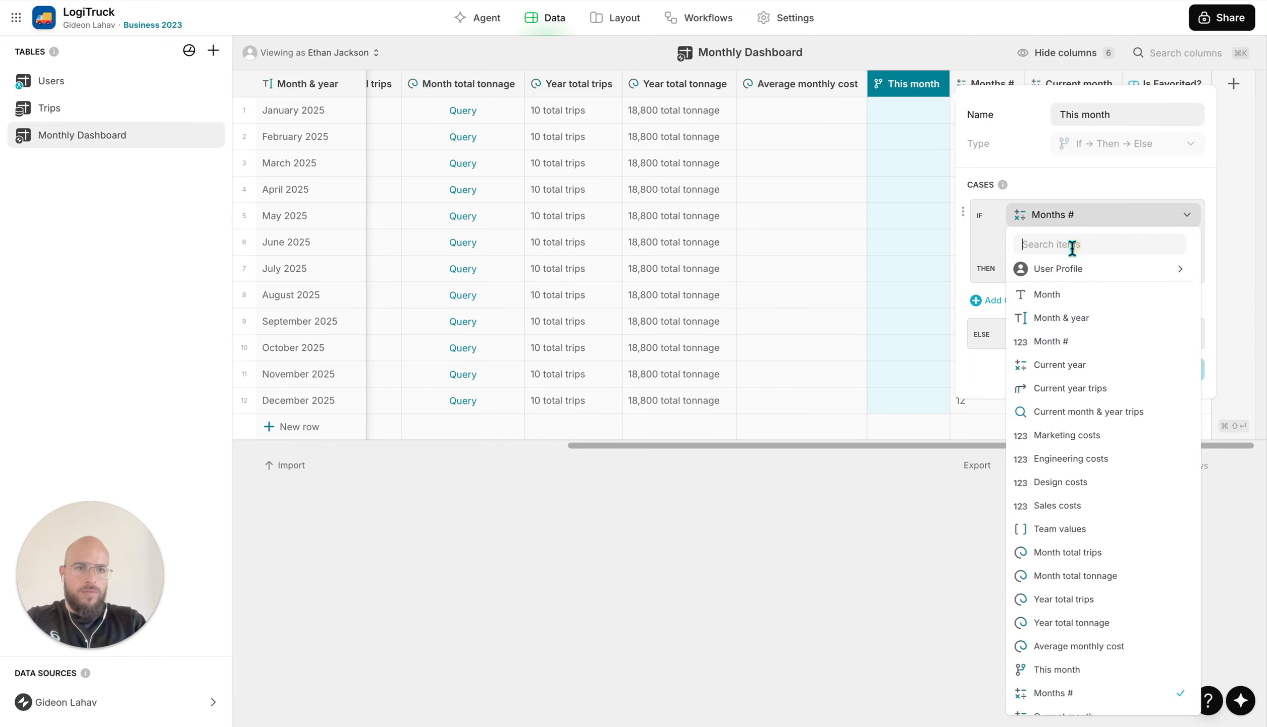
{"action": "left_click", "coordinate": [1069, 342]}
{"action": "left_click", "coordinate": [1190, 242]}
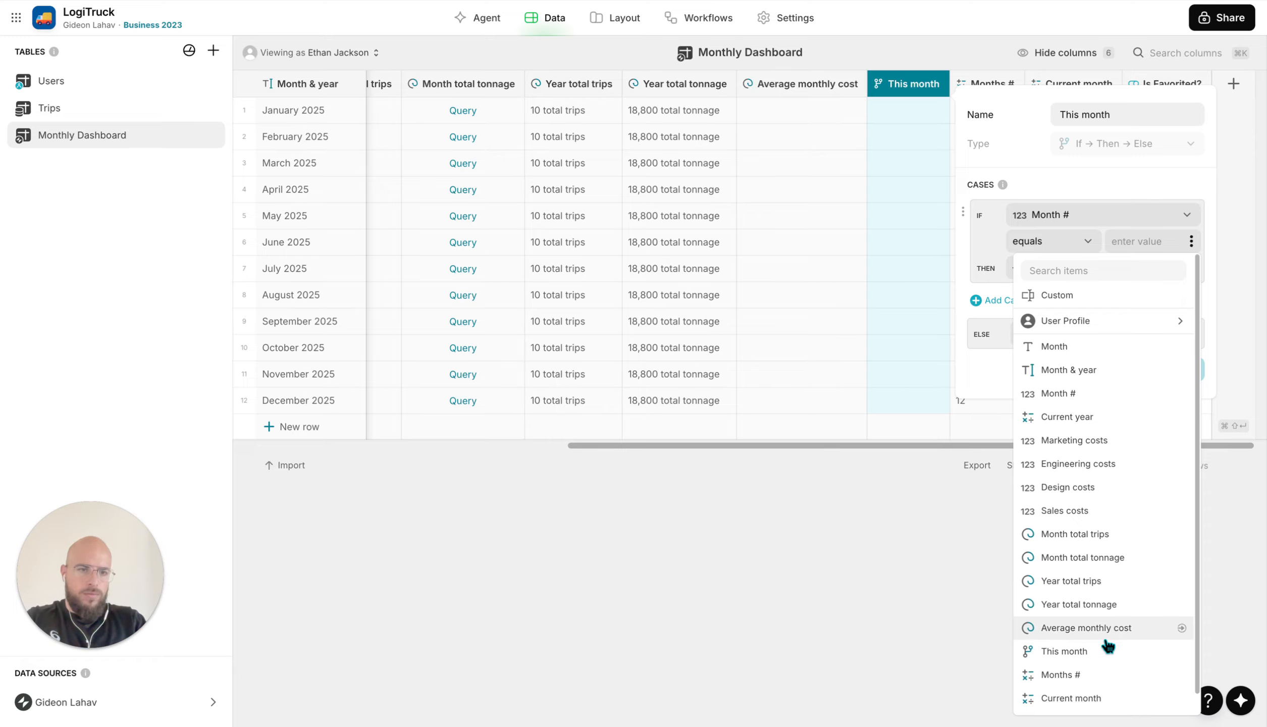
{"action": "left_click", "coordinate": [1105, 698]}
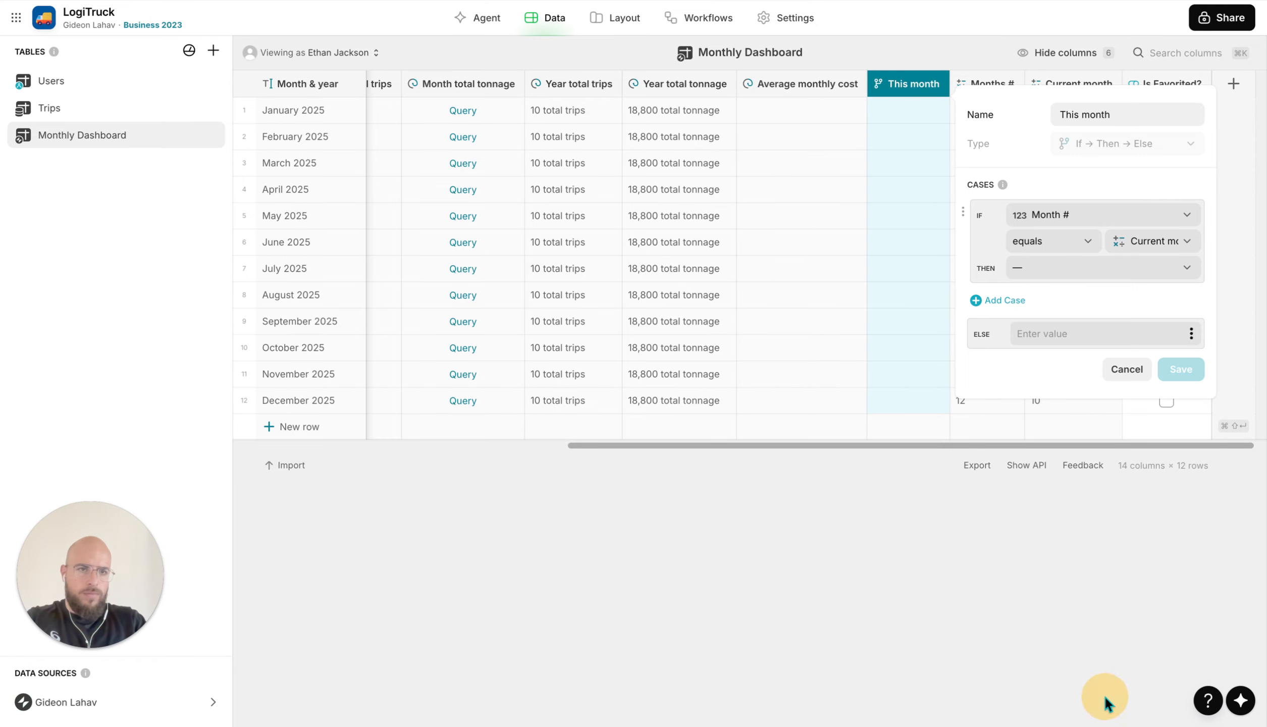
{"action": "left_click", "coordinate": [1092, 272]}
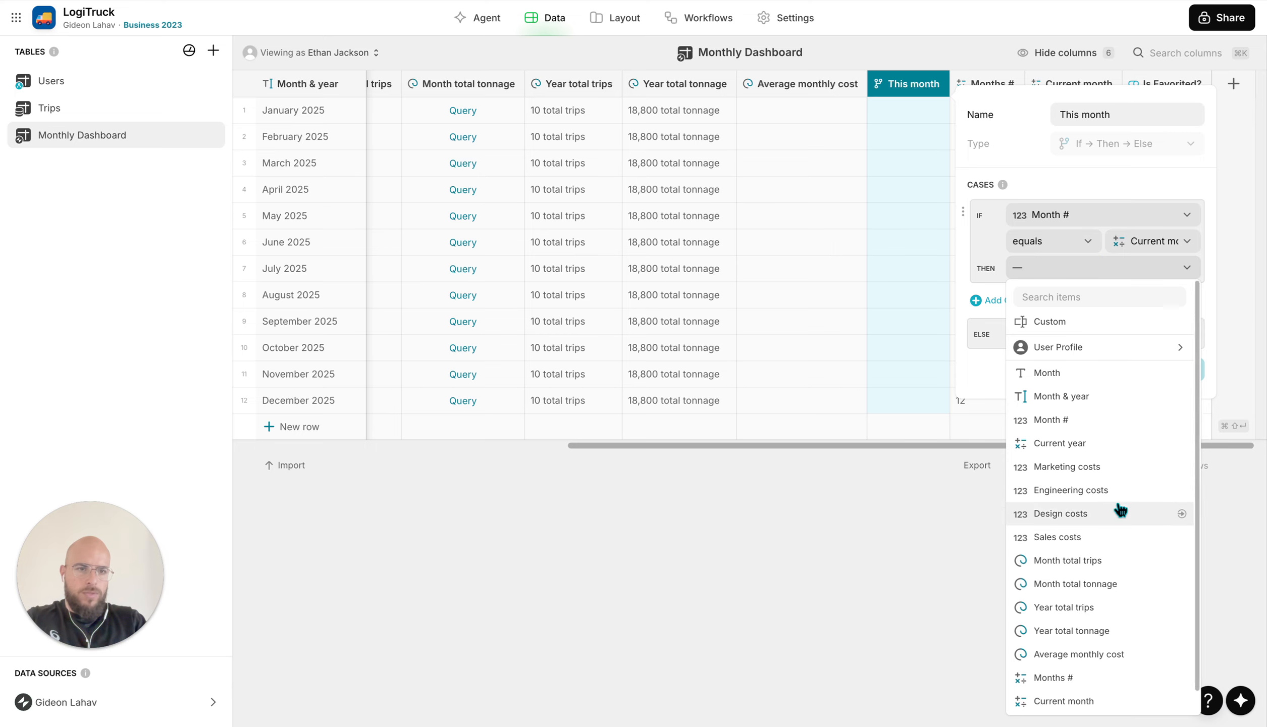
{"action": "left_click", "coordinate": [1120, 562]}
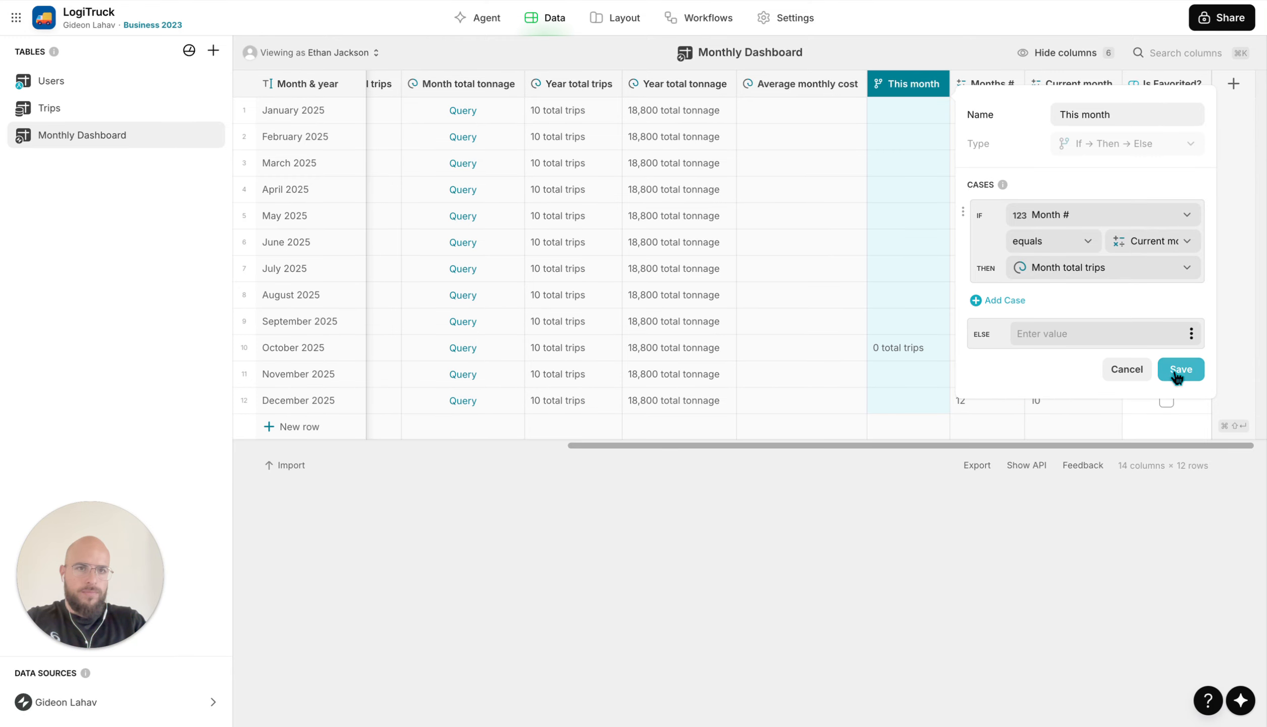
Rename the This month column as This month trips and save it
{"action": "left_click", "coordinate": [1130, 113]}
{"action": "key", "text": "Right"}
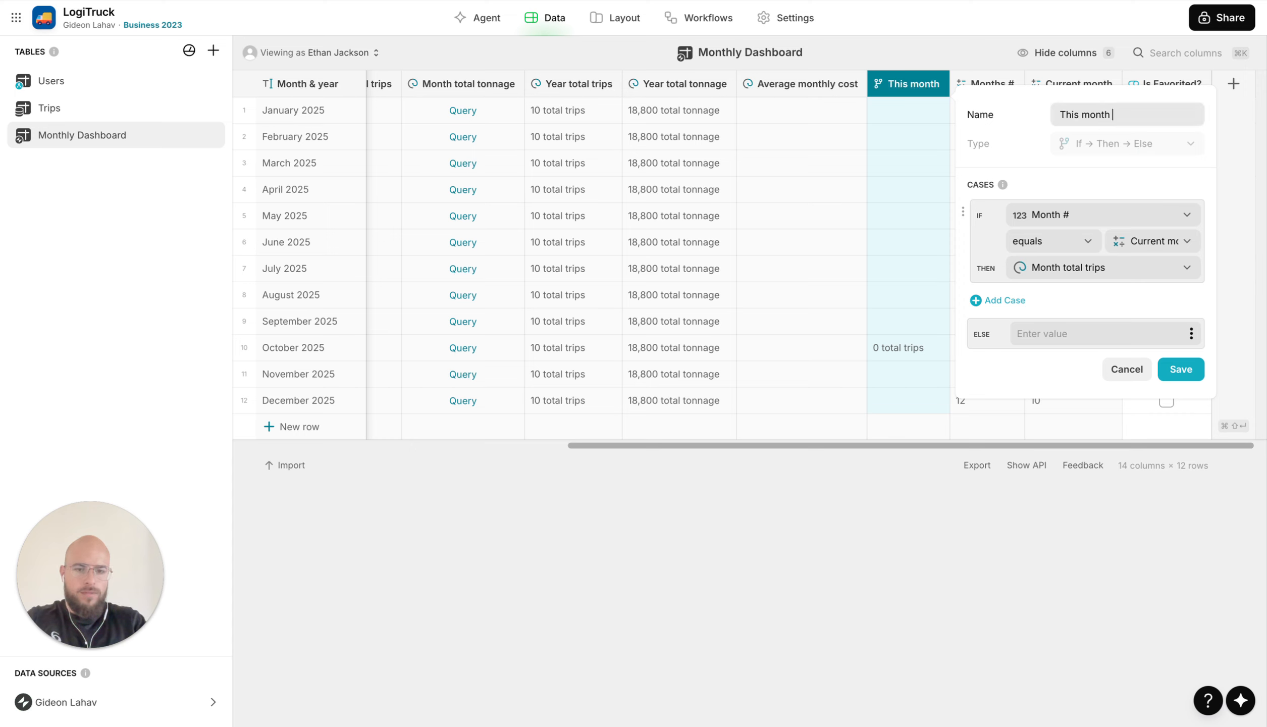
{"action": "type", "text": "trups"}
{"action": "key", "text": "BackSpace"}
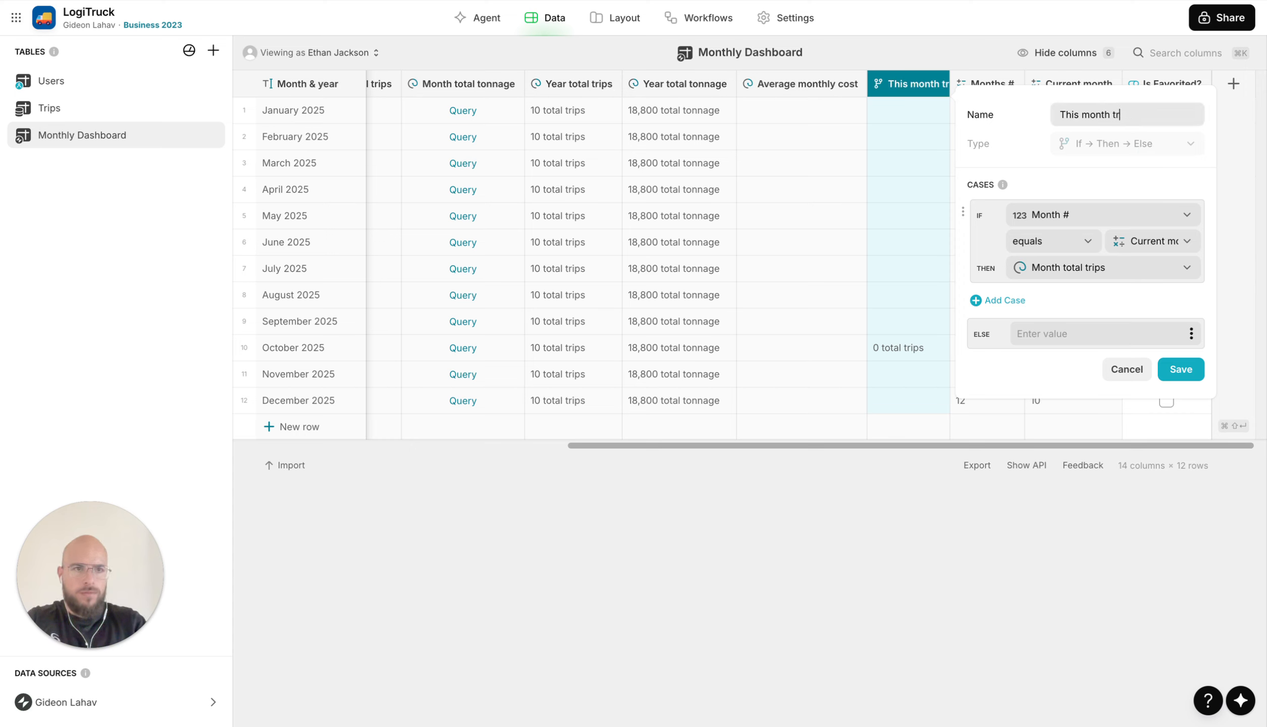
{"action": "type", "text": "ips"}
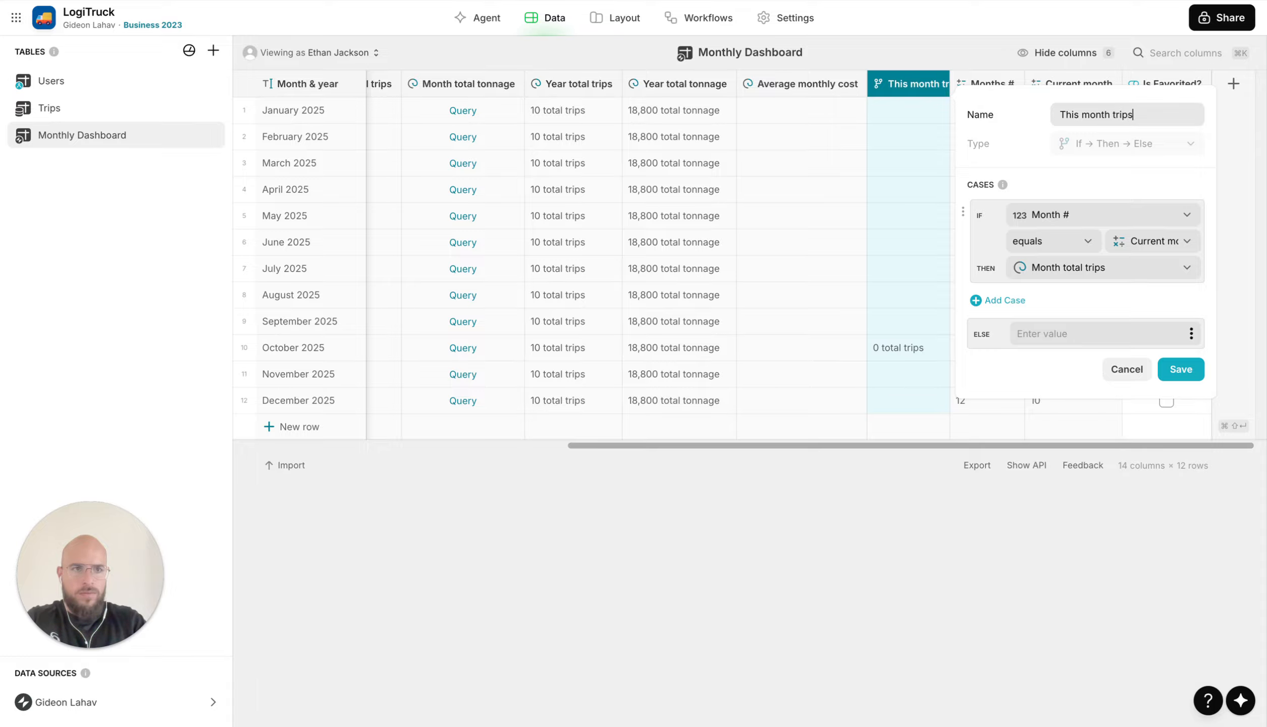
{"action": "left_click", "coordinate": [1181, 370]}
{"action": "left_click", "coordinate": [696, 85]}
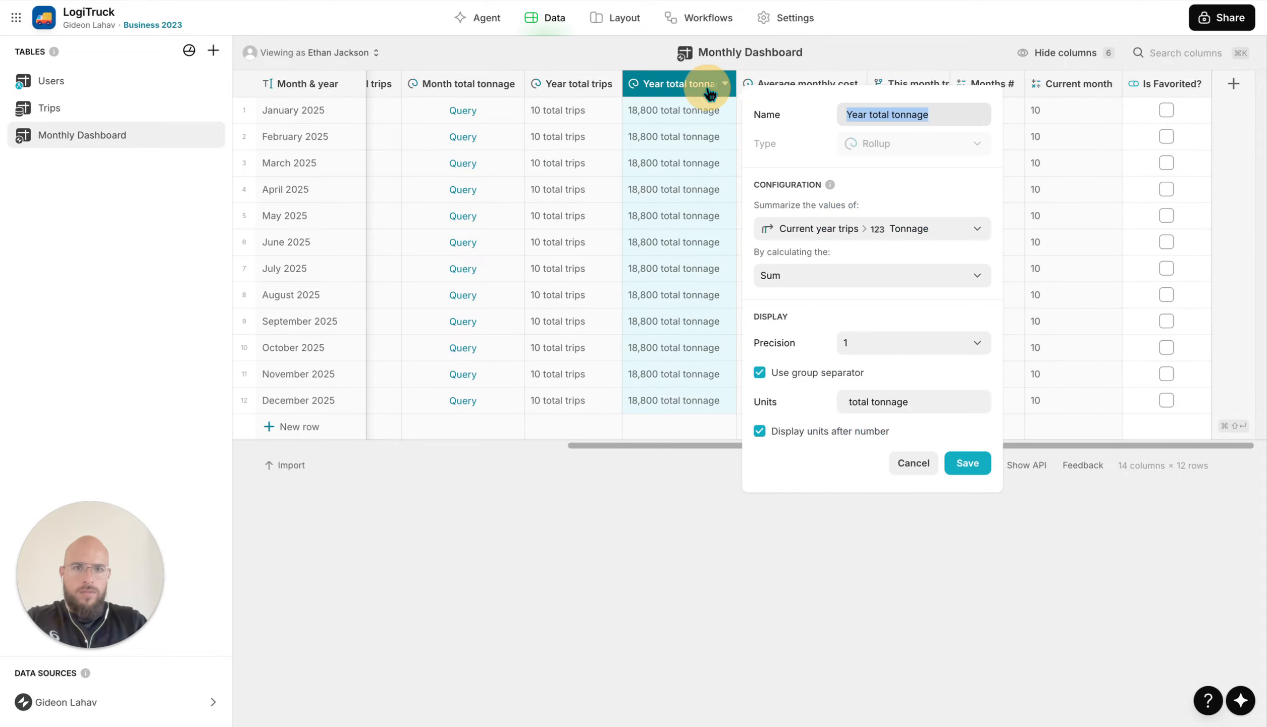
{"action": "double_click", "coordinate": [906, 113]}
{"action": "left_click", "coordinate": [912, 464]}
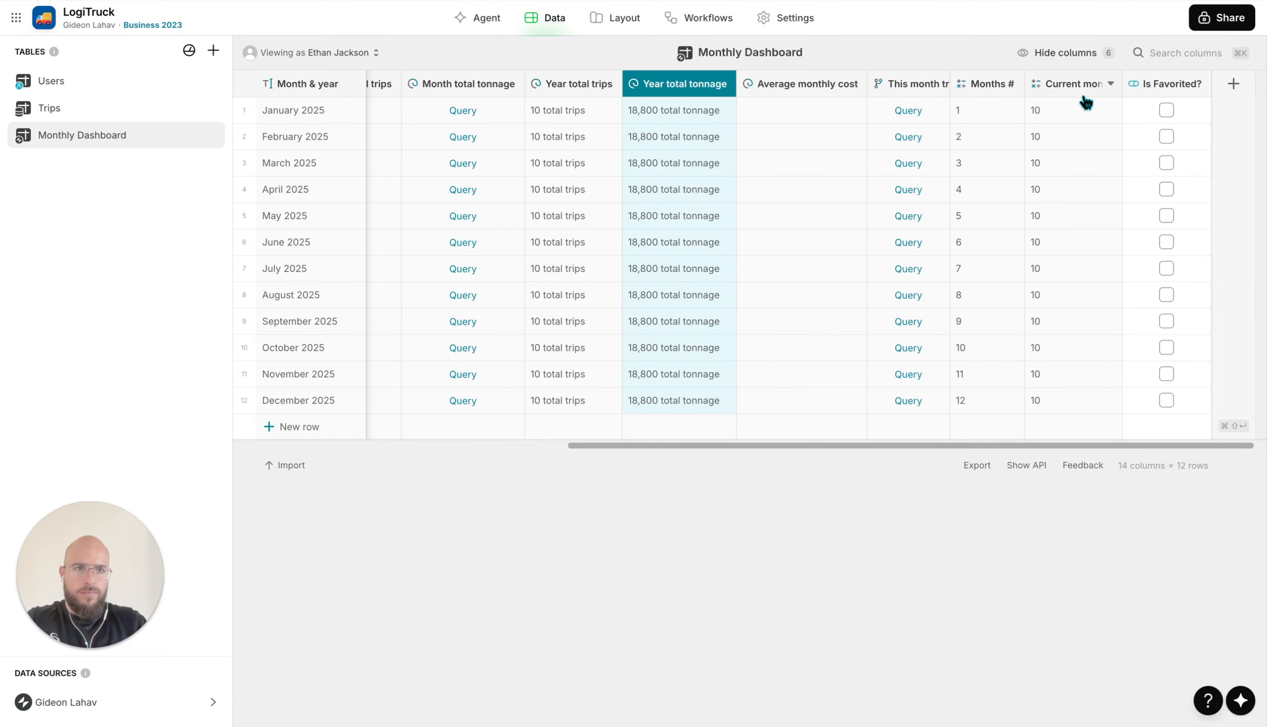
Duplicate the This month trips column and name the copy This month tonnage
{"action": "left_click", "coordinate": [937, 84]}
{"action": "left_click", "coordinate": [860, 132]}
{"action": "left_click", "coordinate": [861, 114]}
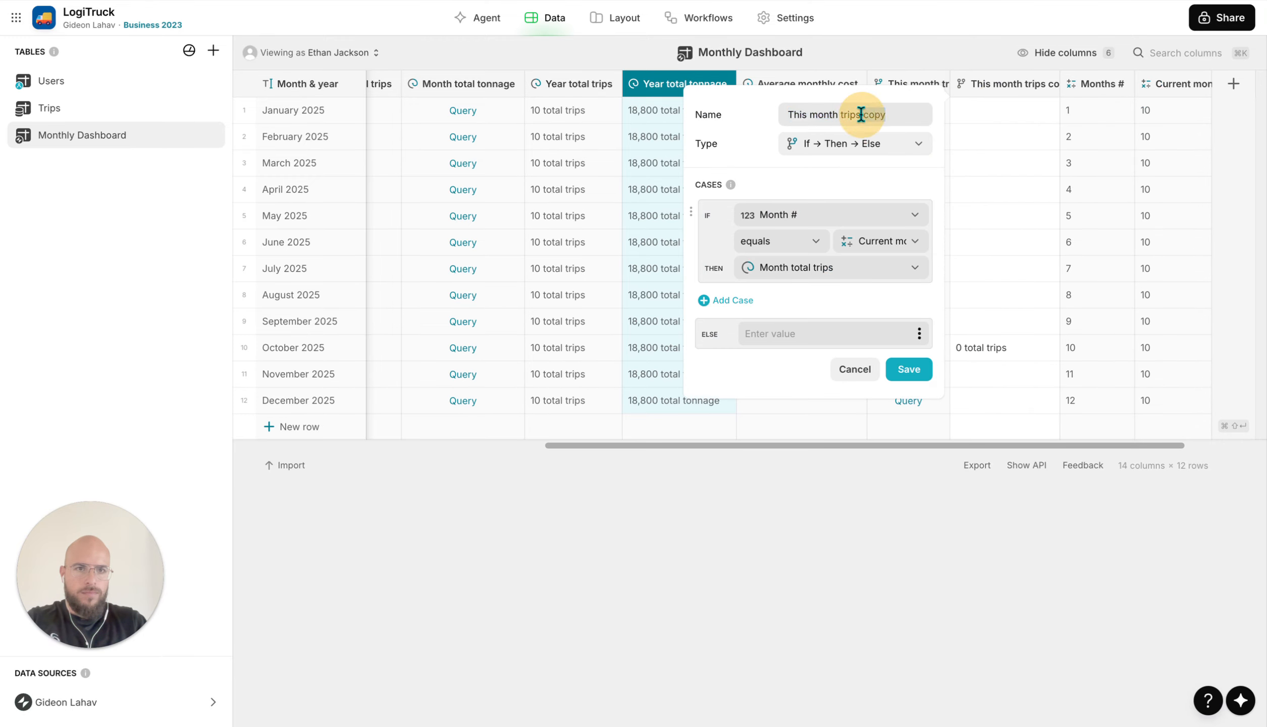
{"action": "key", "text": "BackSpace"}
{"action": "key", "text": "BackSpace"}
{"action": "key", "text": "BackSpace"}
{"action": "key", "text": "BackSpace"}
{"action": "key", "text": "BackSpace"}
{"action": "key", "text": "BackSpace"}
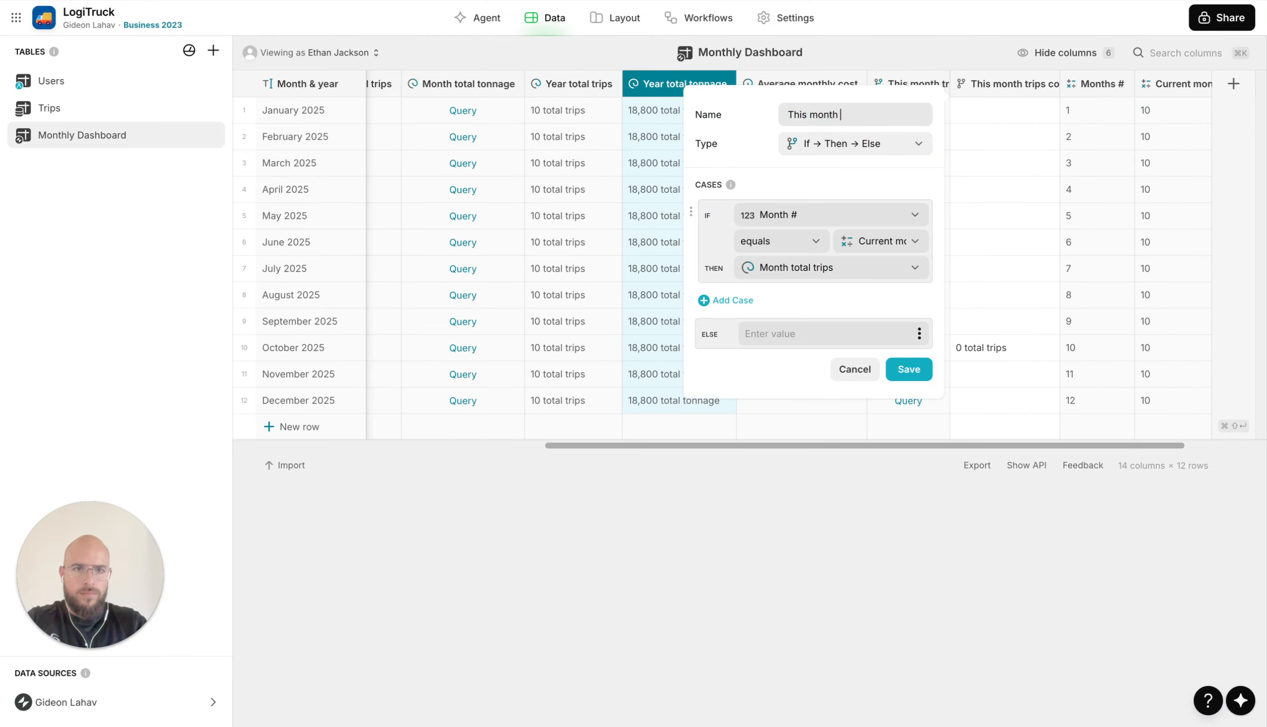
{"action": "type", "text": "onnage"}
Make the This month tonnage column return Month total tonnage and save it
{"action": "left_click", "coordinate": [859, 267]}
{"action": "type", "text": "tonnage"}
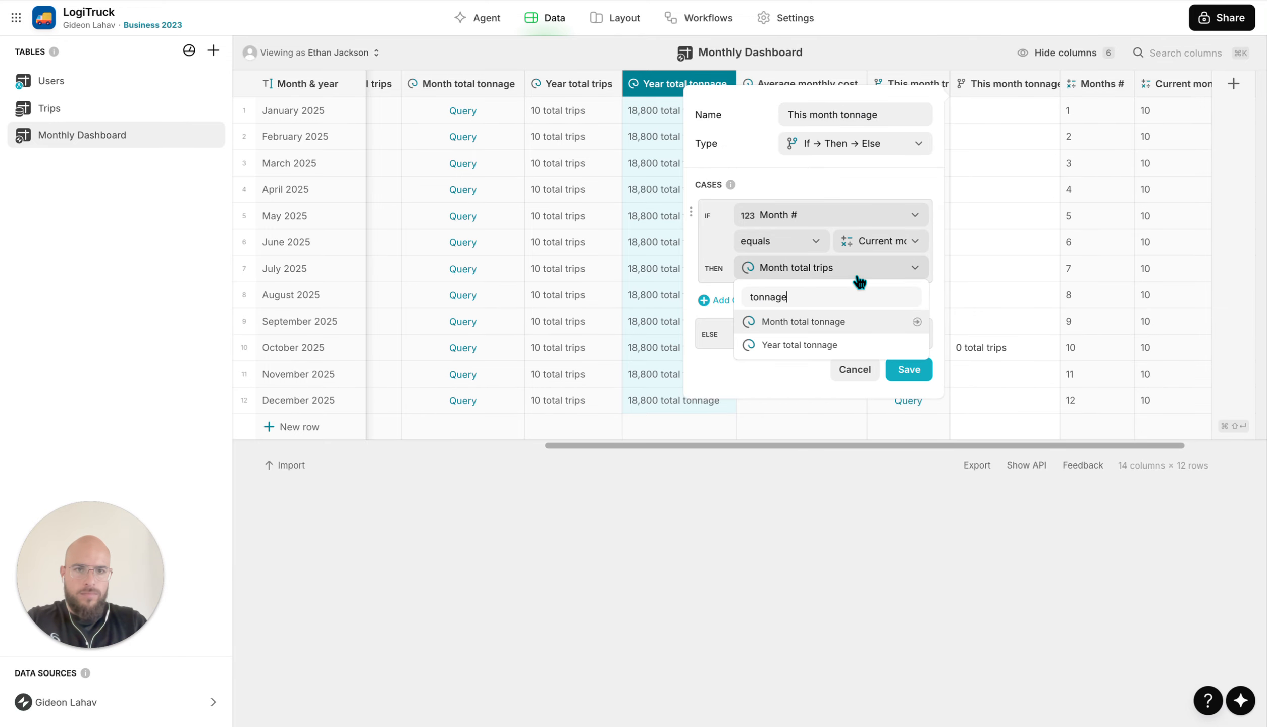
{"action": "left_click", "coordinate": [858, 322]}
{"action": "left_click", "coordinate": [909, 369]}
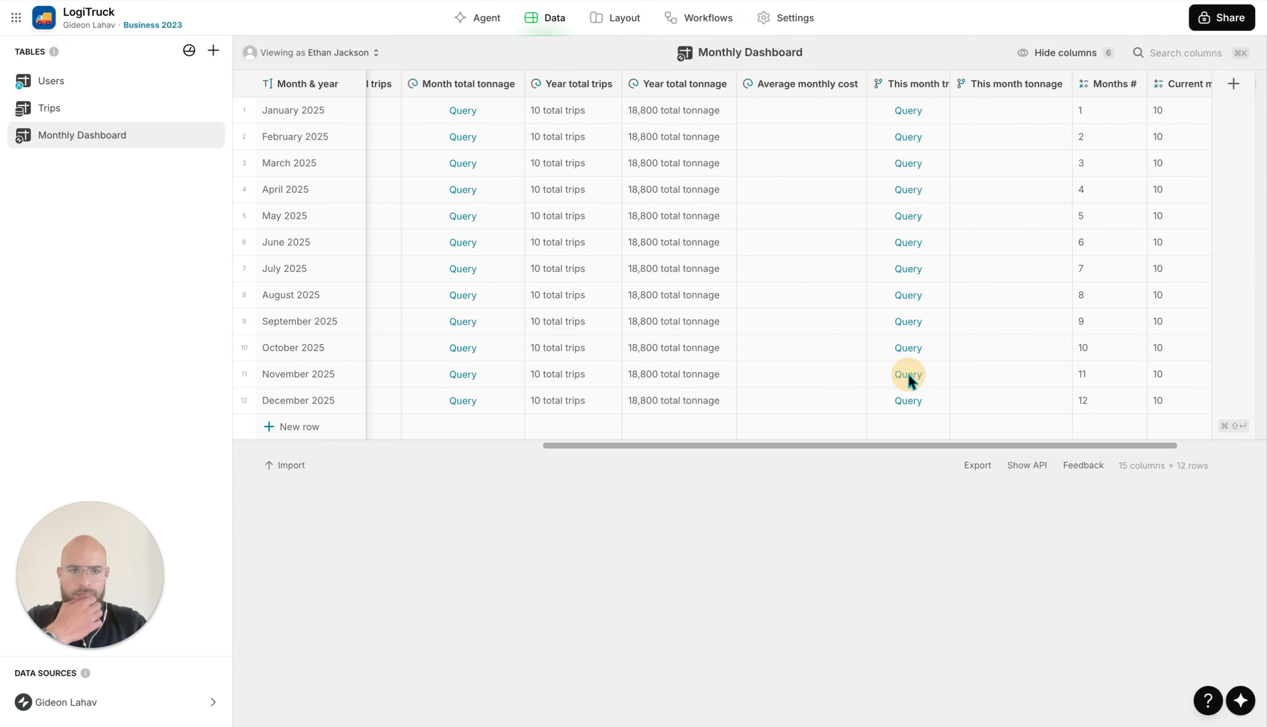
Clear the Year total item's value in the Dashboard screen's Big Numbers component and title the component Trips
{"action": "left_click", "coordinate": [621, 32]}
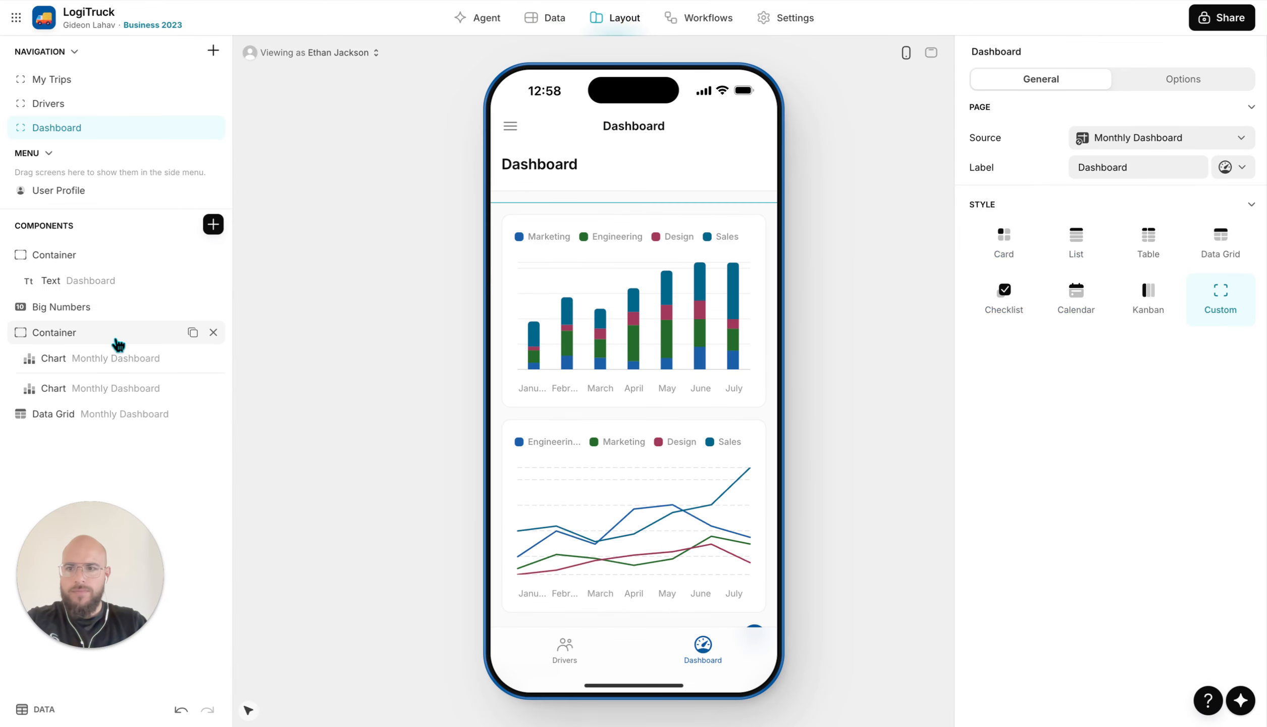
{"action": "left_click", "coordinate": [84, 309]}
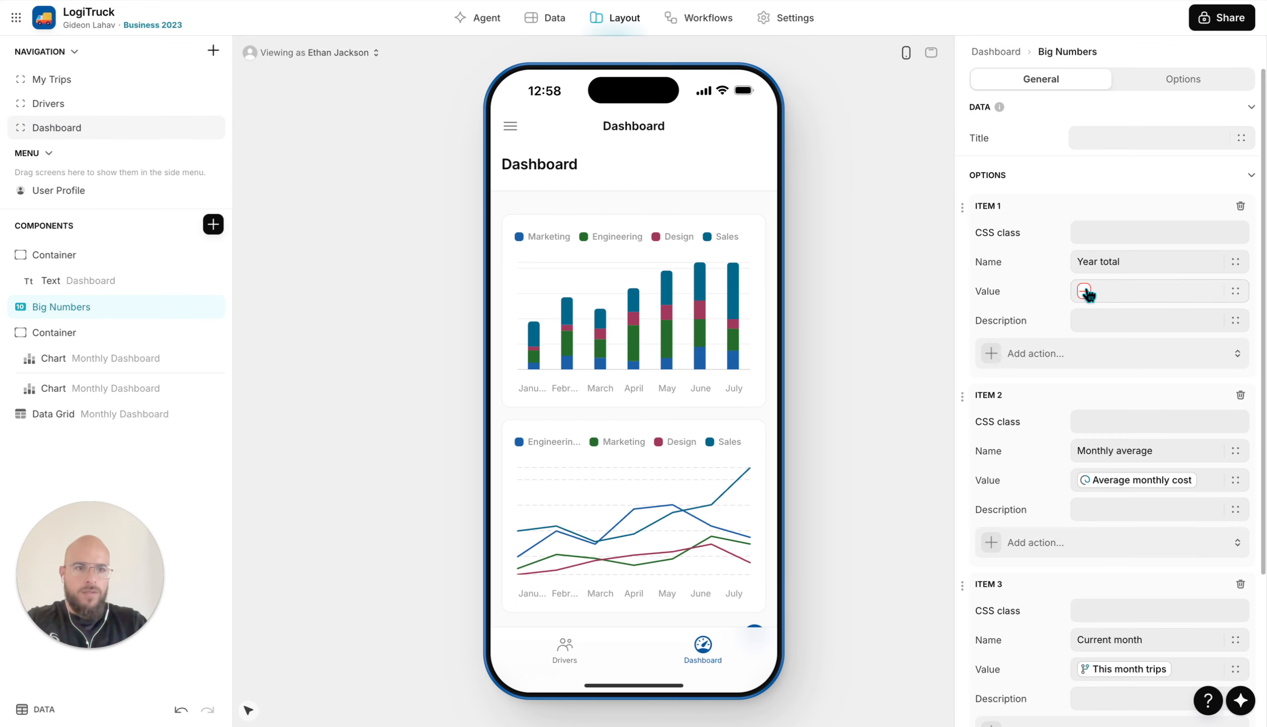
{"action": "left_click", "coordinate": [1086, 292]}
{"action": "left_click", "coordinate": [1085, 137]}
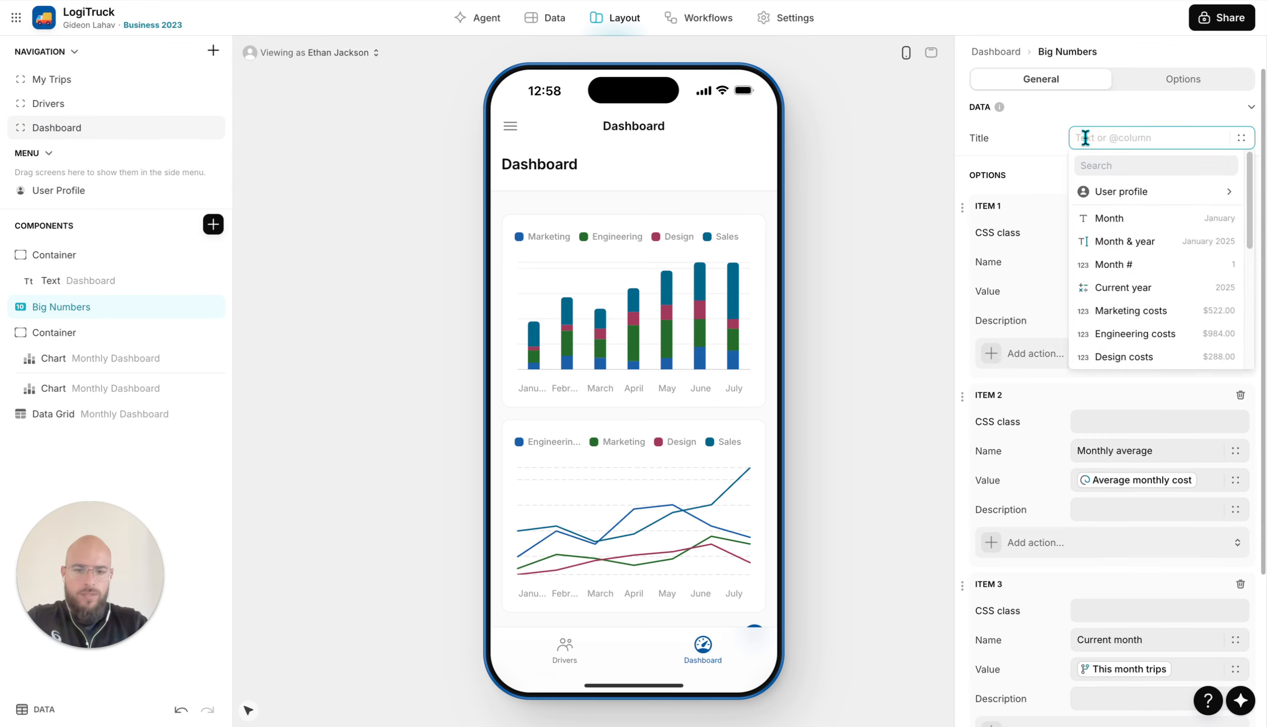
{"action": "type", "text": "TRu"}
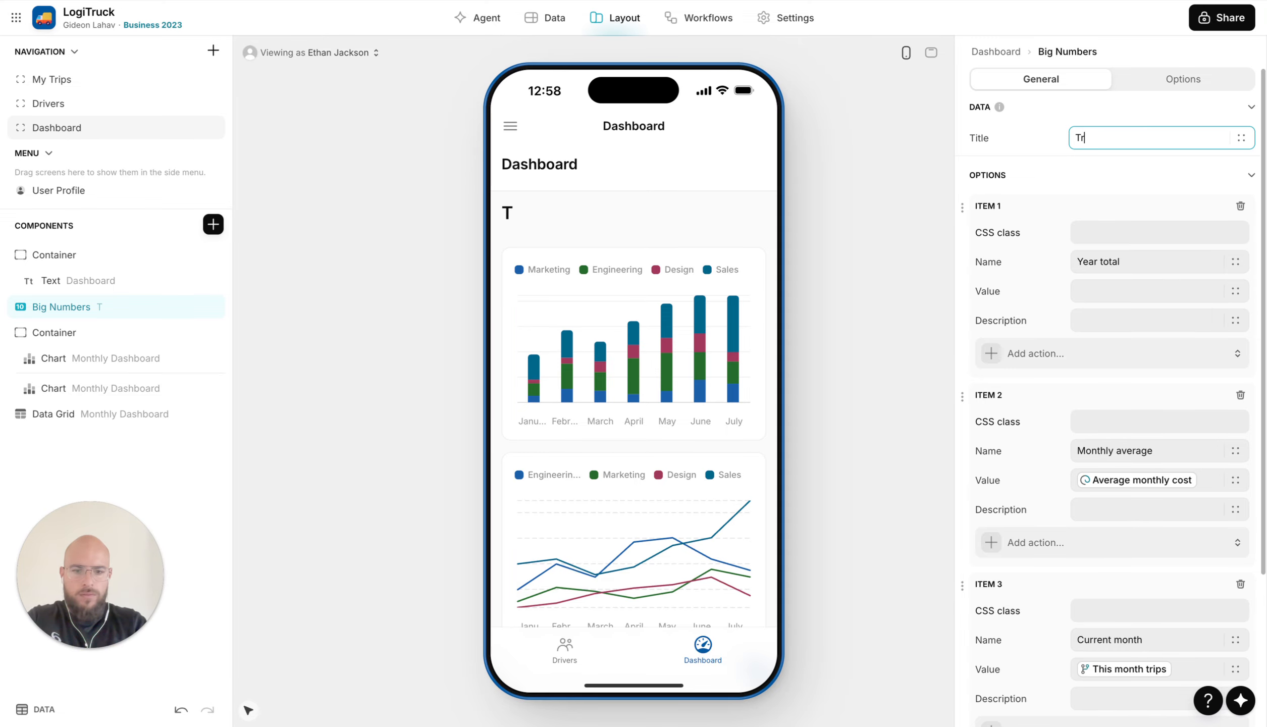
Set the Year total item's value to the Year total trips column
{"action": "left_click", "coordinate": [1245, 293]}
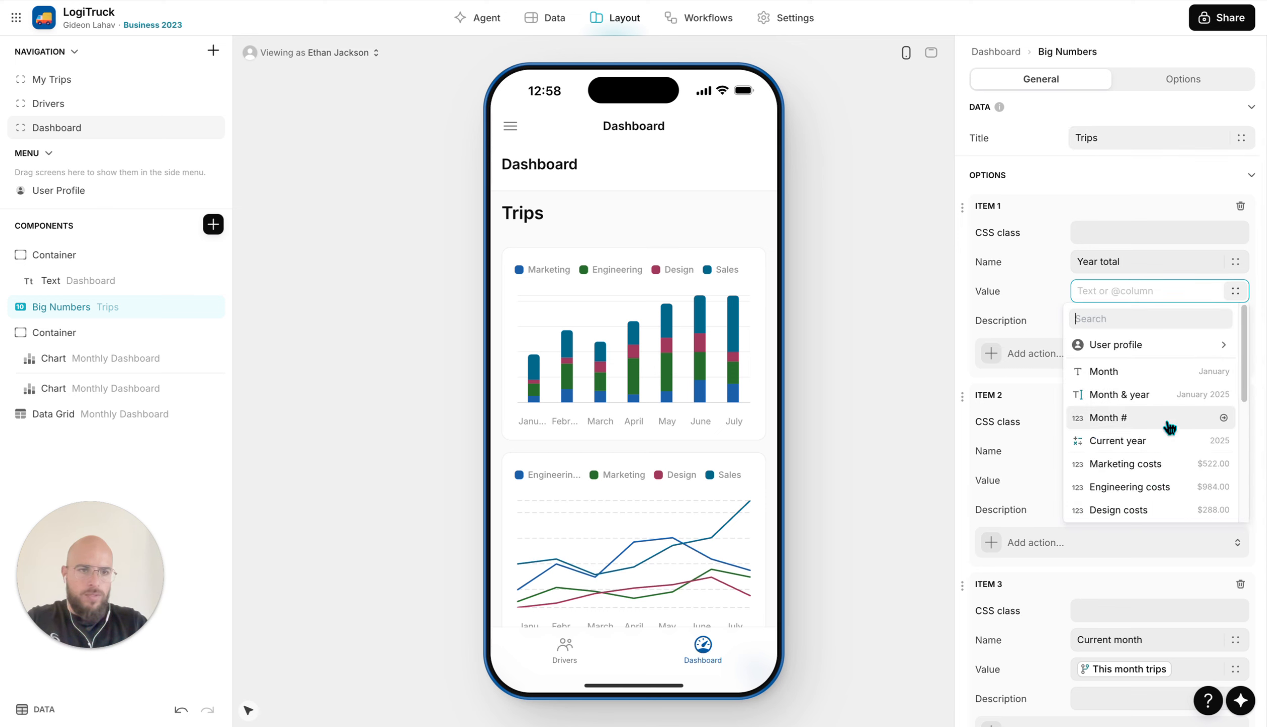
{"action": "type", "text": "total"}
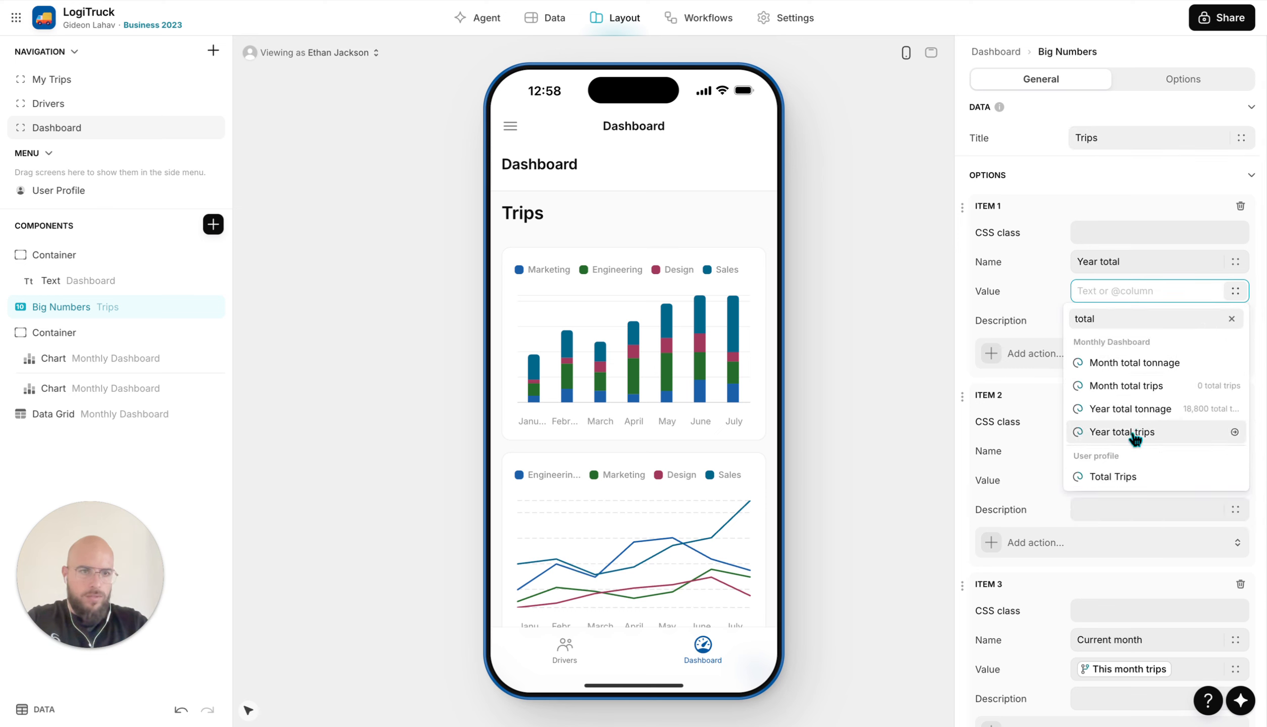
{"action": "left_click", "coordinate": [1145, 430]}
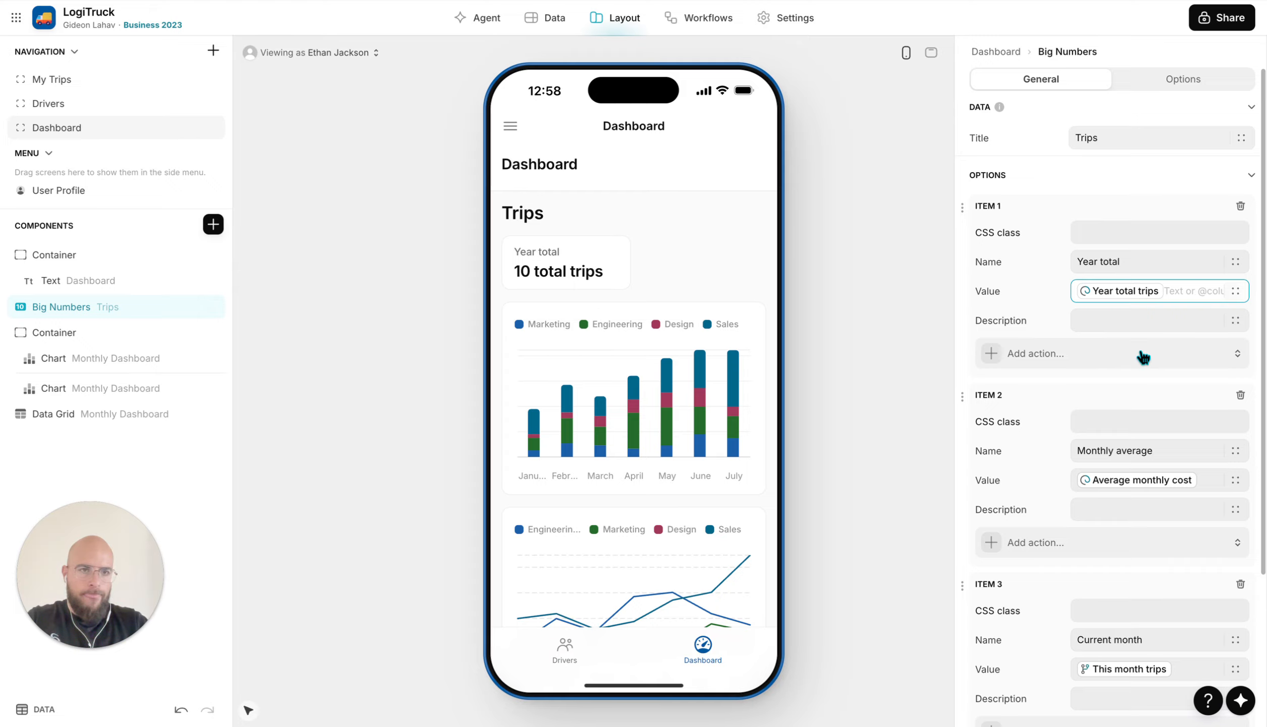
Delete the Monthly average item and select This month trips as the Current month item's value
{"action": "scroll", "coordinate": [1143, 357], "scroll_direction": "down", "scroll_amount": 1}
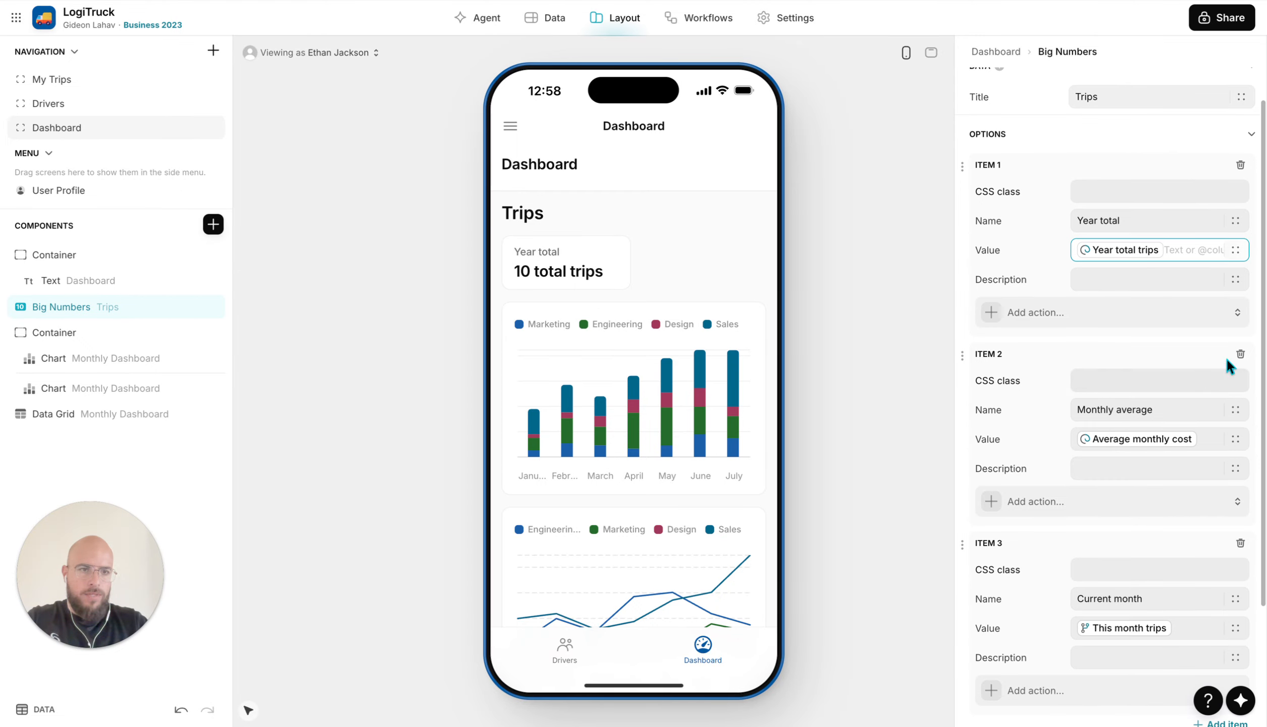
{"action": "left_click", "coordinate": [1240, 354]}
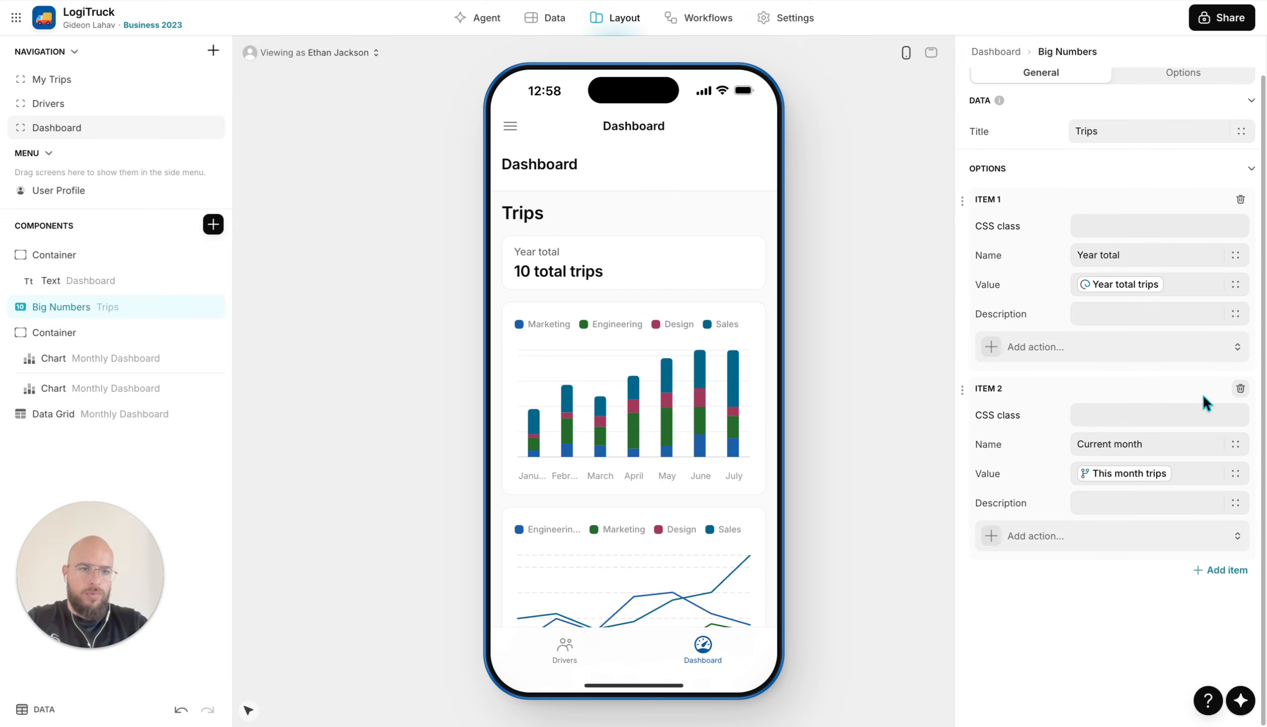
{"action": "left_click", "coordinate": [1137, 477]}
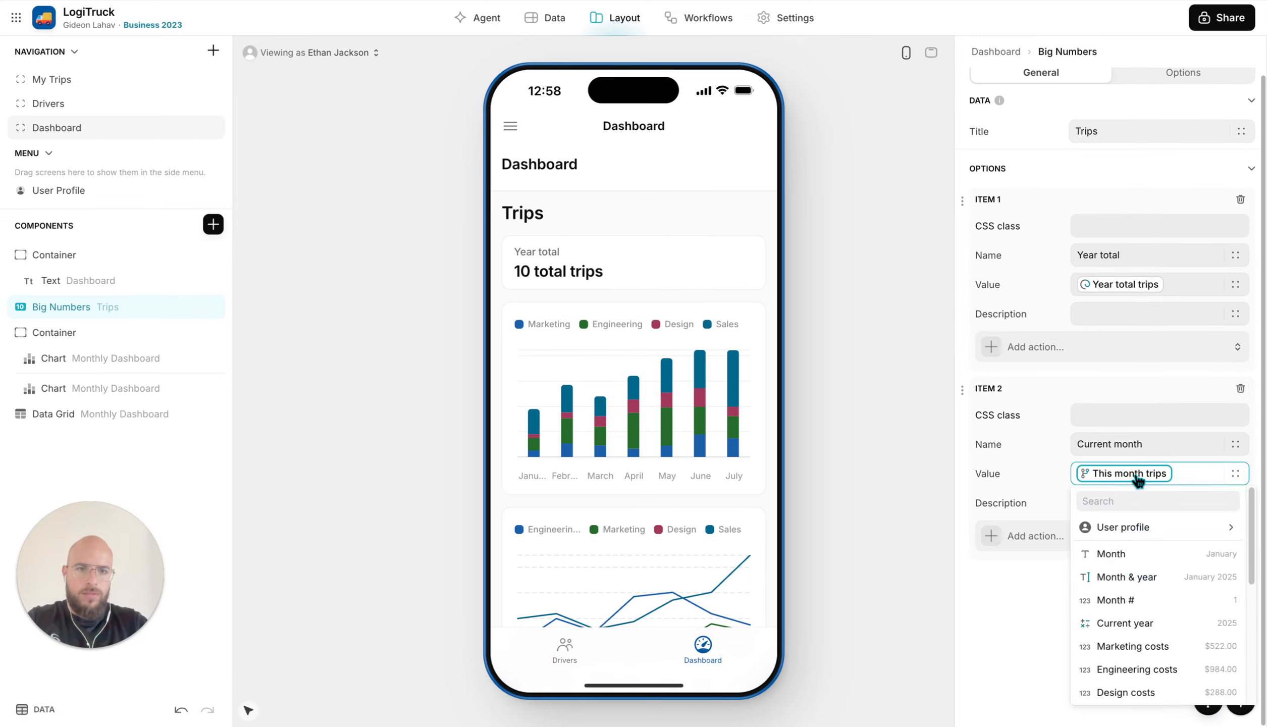
{"action": "scroll", "coordinate": [1160, 570], "scroll_direction": "down", "scroll_amount": 5}
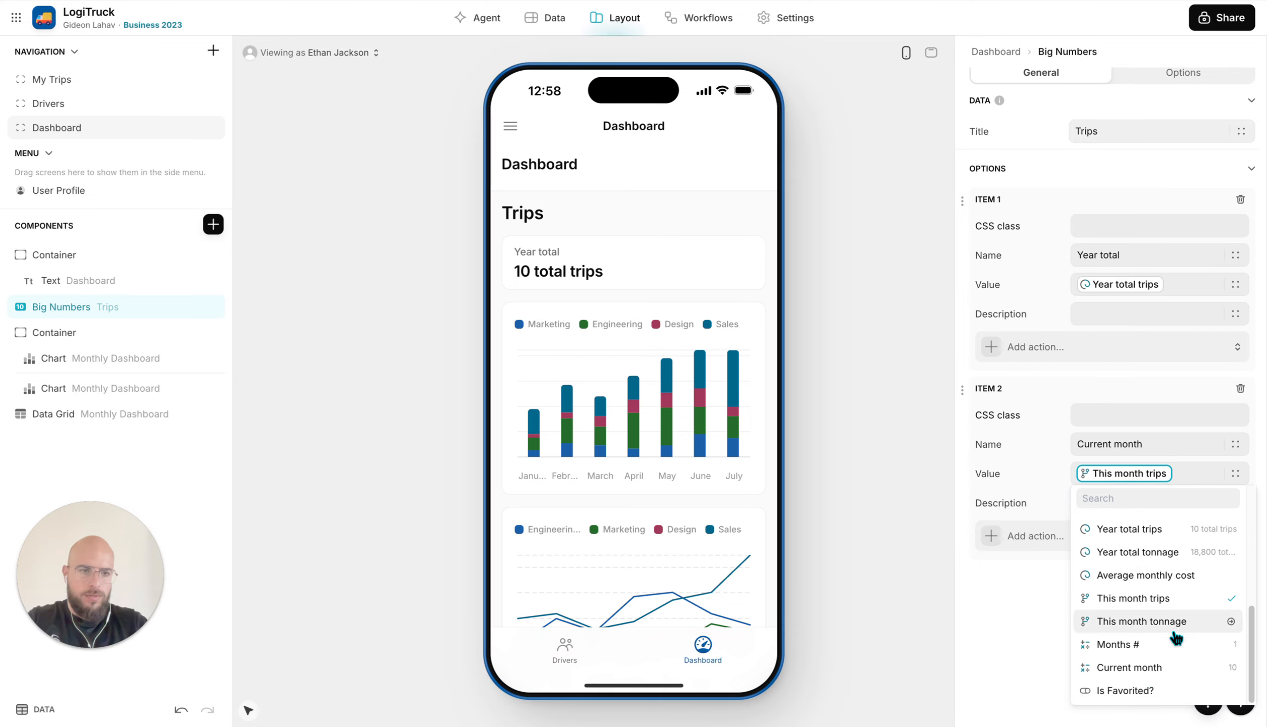
{"action": "left_click", "coordinate": [1161, 599]}
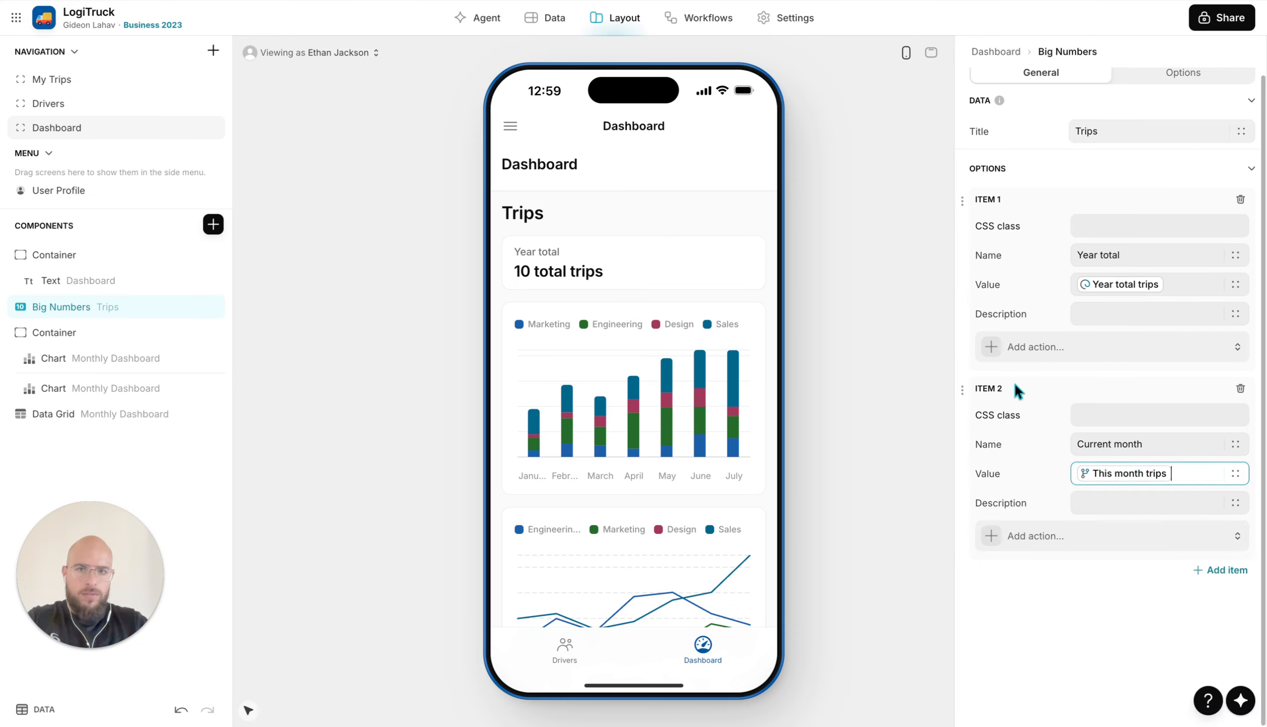
{"action": "left_click", "coordinate": [1148, 397]}
{"action": "scroll", "coordinate": [1148, 397], "scroll_direction": "up", "scroll_amount": 1}
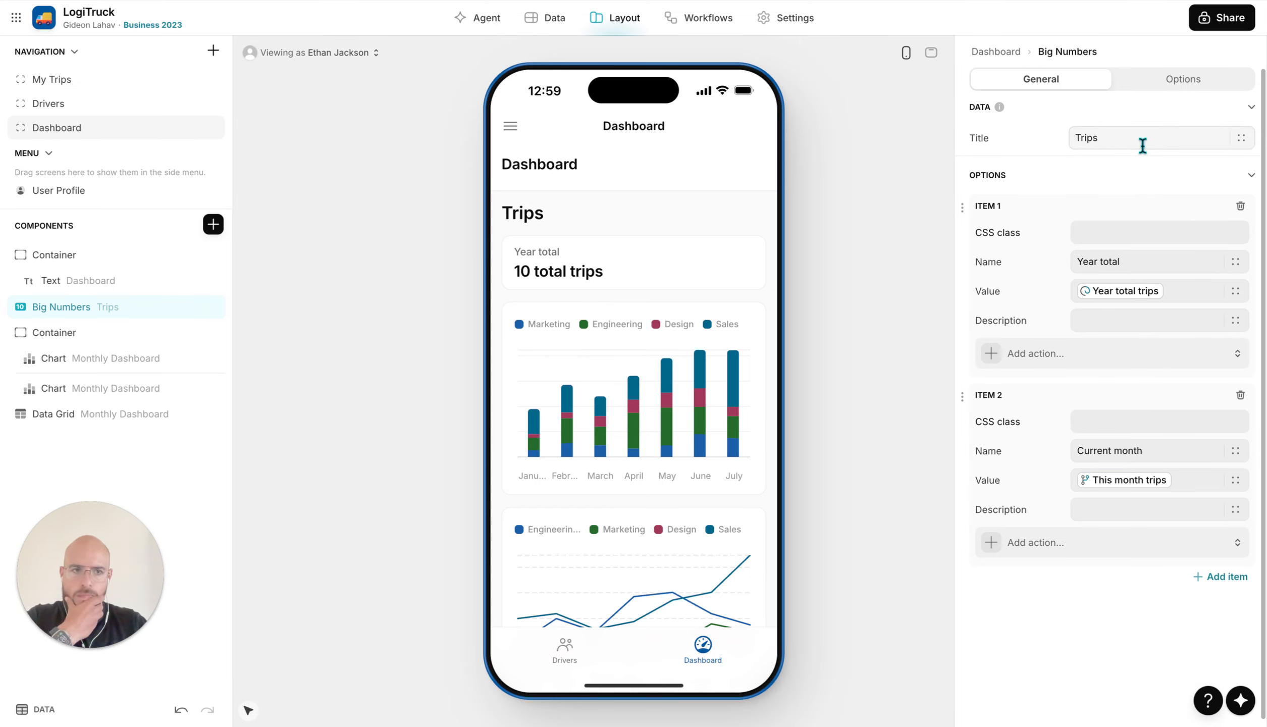
{"action": "left_click", "coordinate": [1156, 90]}
{"action": "left_click", "coordinate": [1085, 88]}
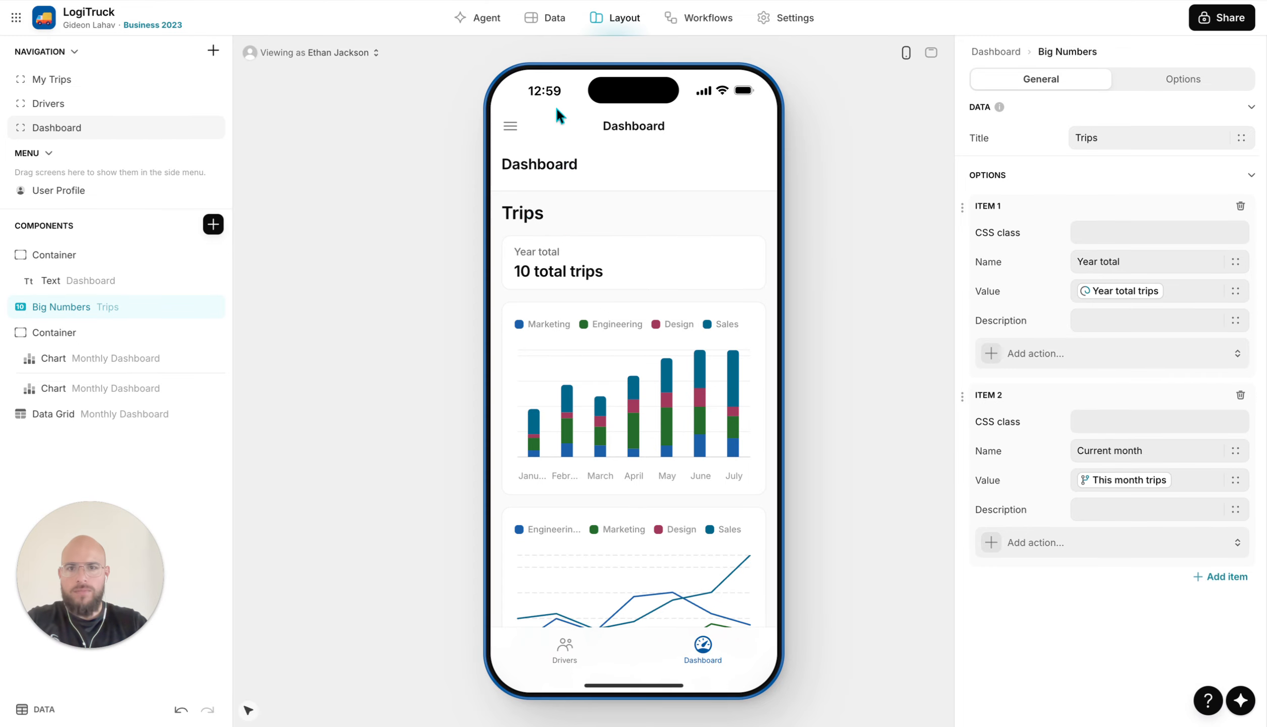
Set the date of trip ltk-001 in the Trips table to 2025-10-05
{"action": "left_click", "coordinate": [549, 27]}
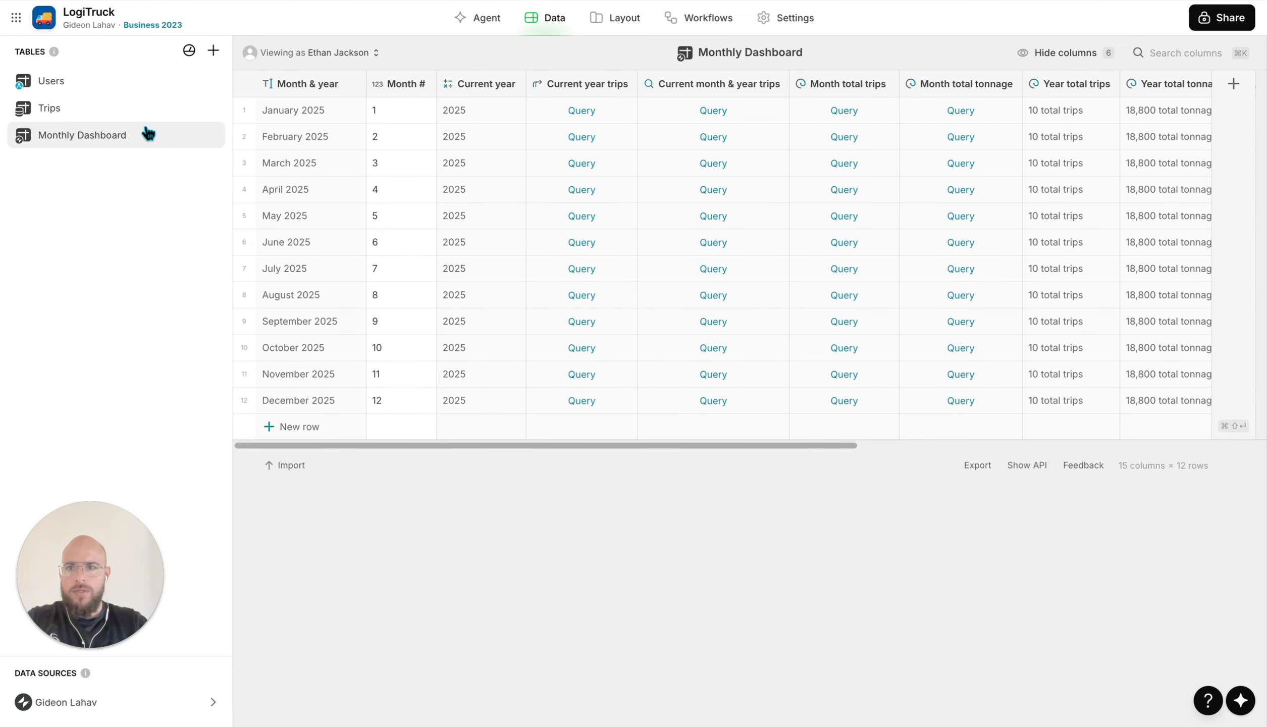
{"action": "left_click", "coordinate": [96, 110]}
{"action": "left_click", "coordinate": [429, 112]}
{"action": "left_click", "coordinate": [409, 112]}
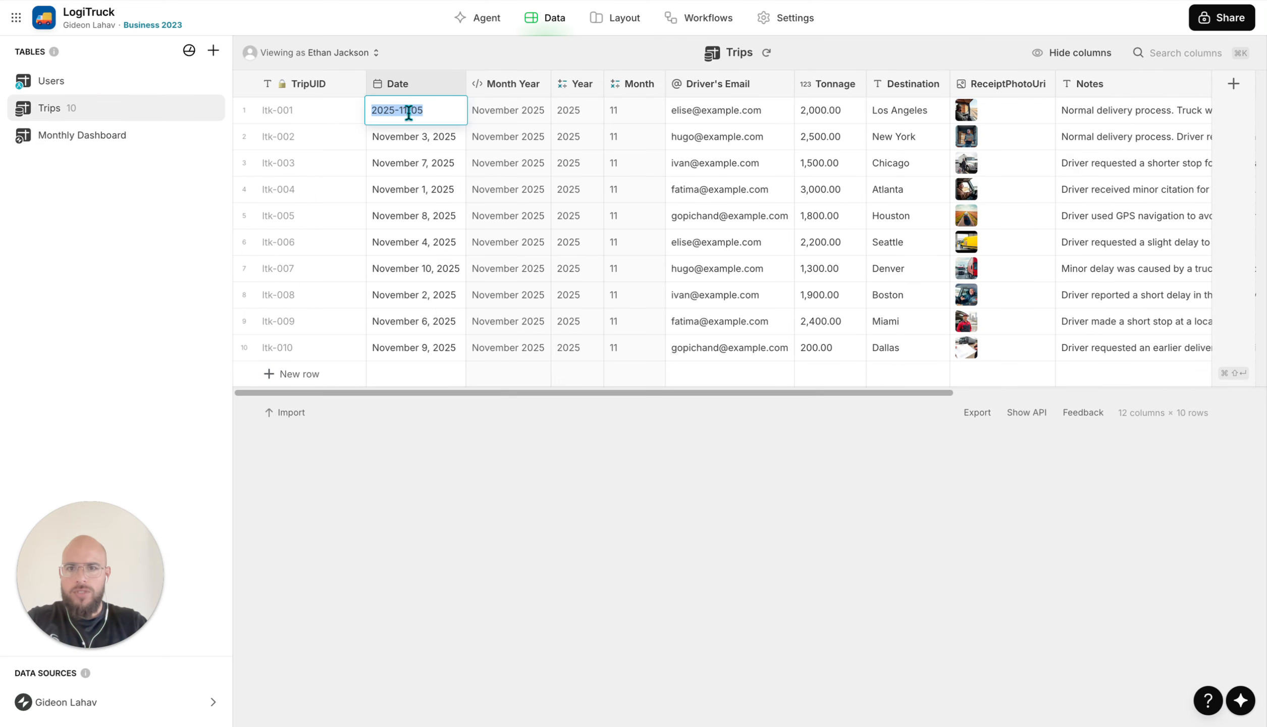
{"action": "left_click", "coordinate": [409, 112]}
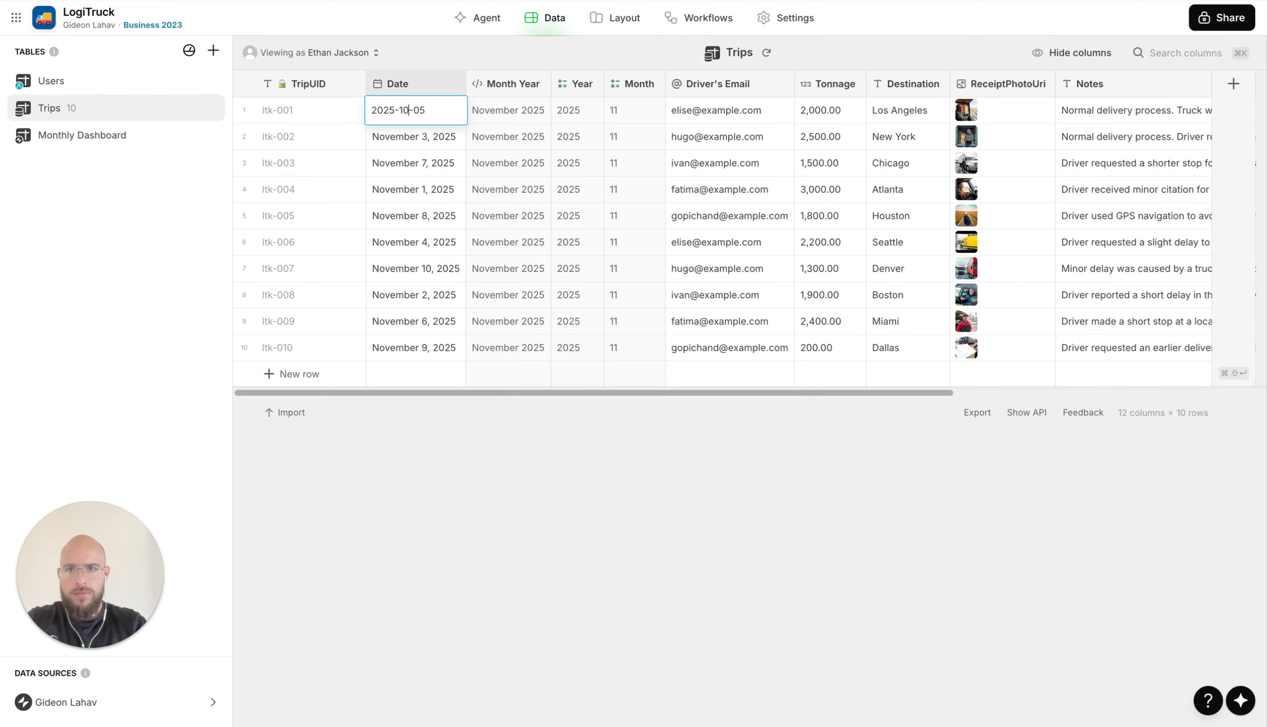
{"action": "type", "text": "0"}
{"action": "key", "text": "Return"}
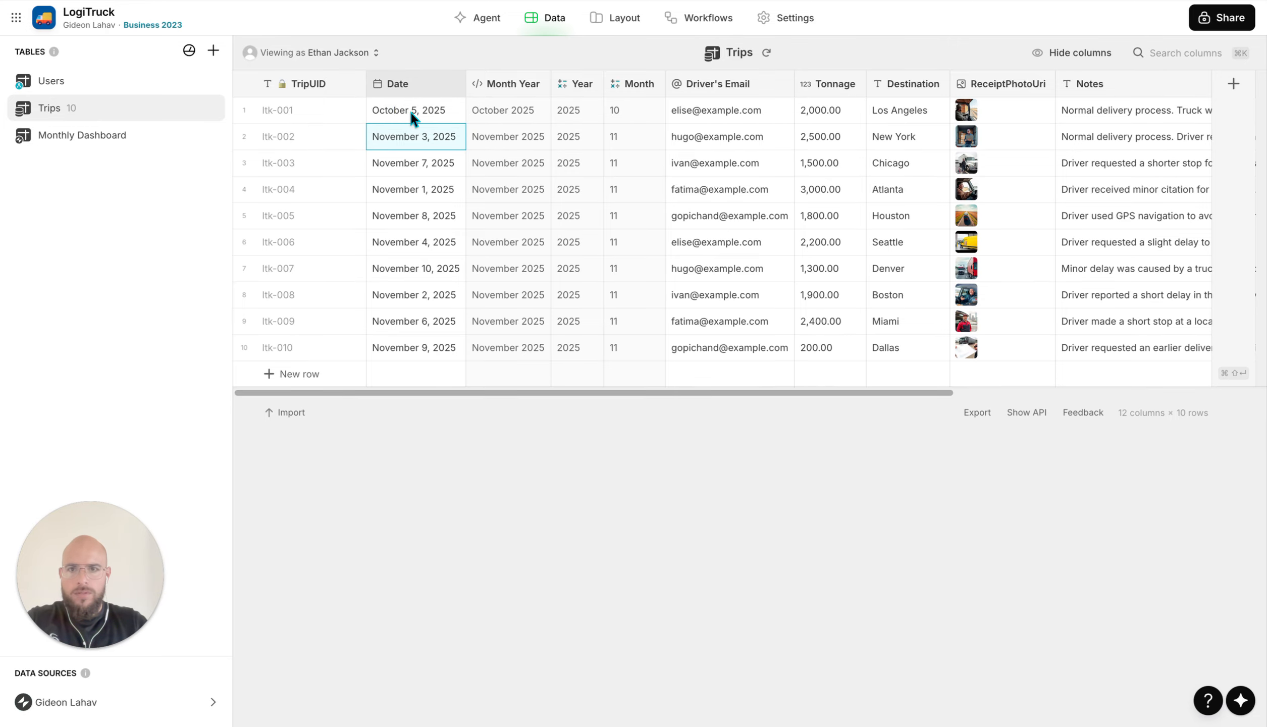
Set the date of trip ltk-002 to 2025-10-03
{"action": "left_click", "coordinate": [414, 135]}
{"action": "key", "text": "Right"}
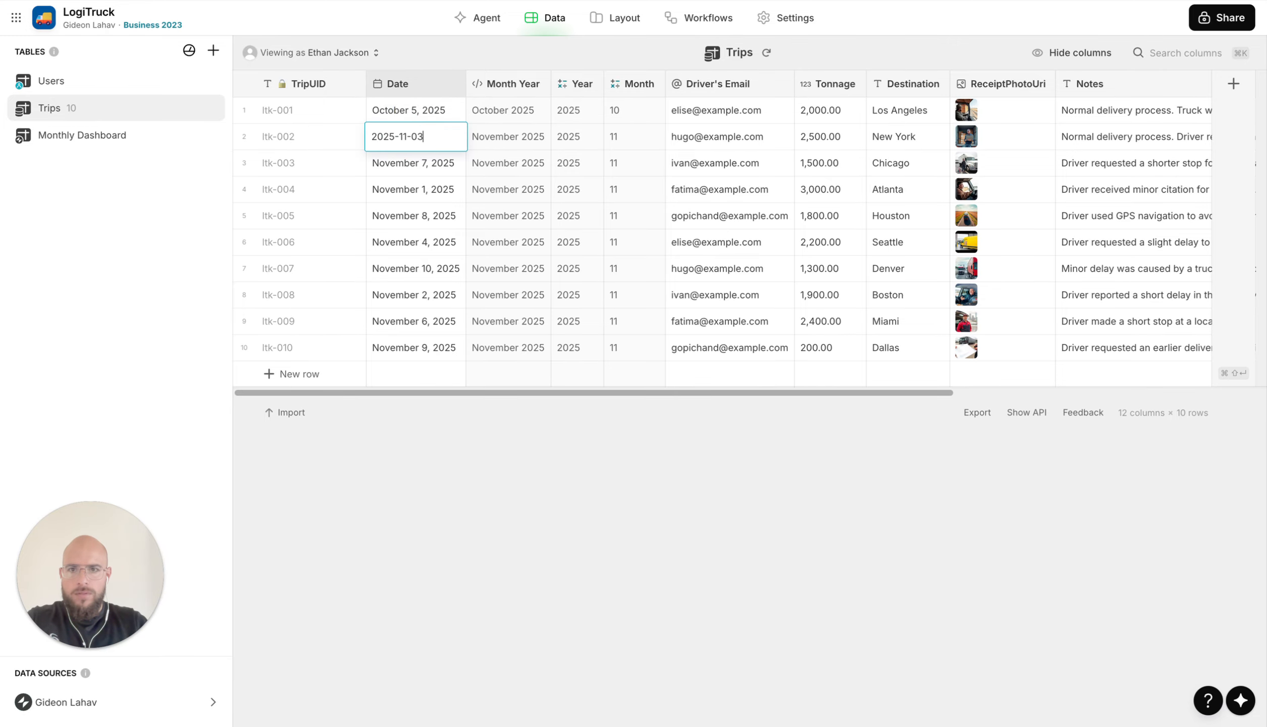
{"action": "left_click", "coordinate": [406, 137]}
{"action": "key", "text": "BackSpace"}
{"action": "type", "text": "0"}
{"action": "key", "text": "Return"}
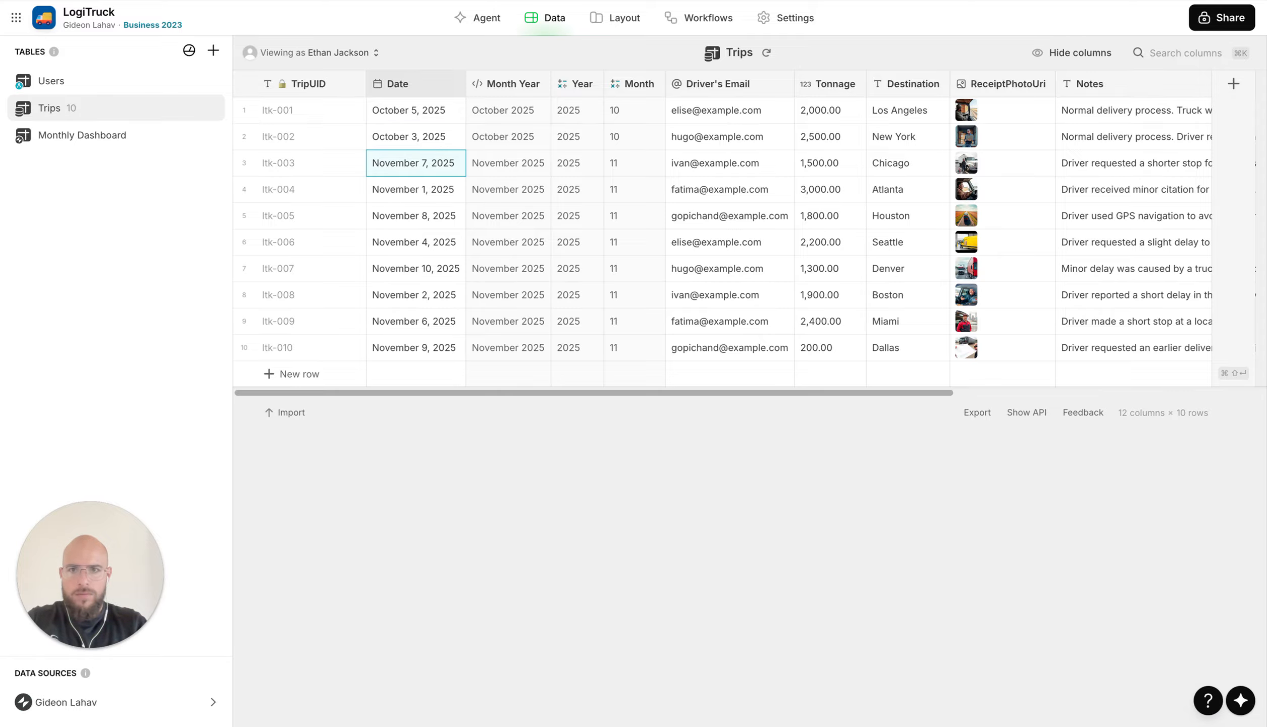
Query the October 2025 row's year trips, month & year trips, Month total trips and Month total tonnage in the Monthly Dashboard table
{"action": "left_click", "coordinate": [593, 25]}
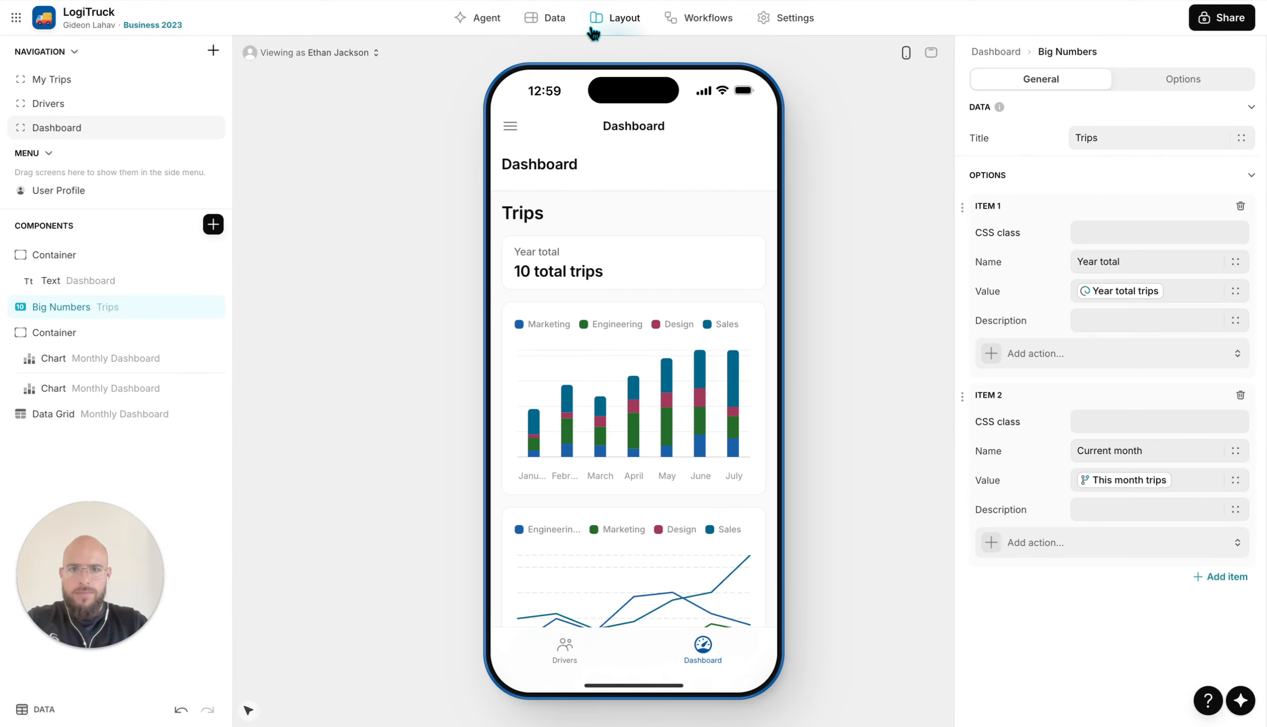
{"action": "left_click", "coordinate": [555, 20]}
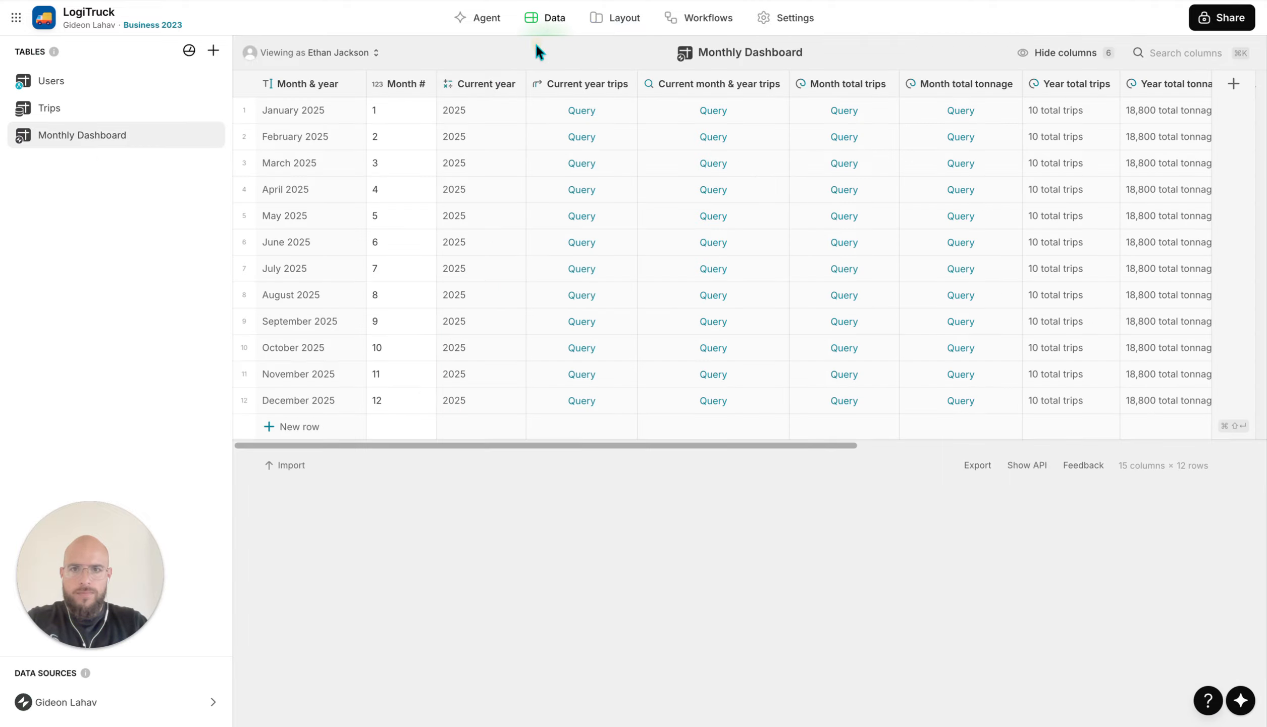
{"action": "left_click", "coordinate": [144, 110]}
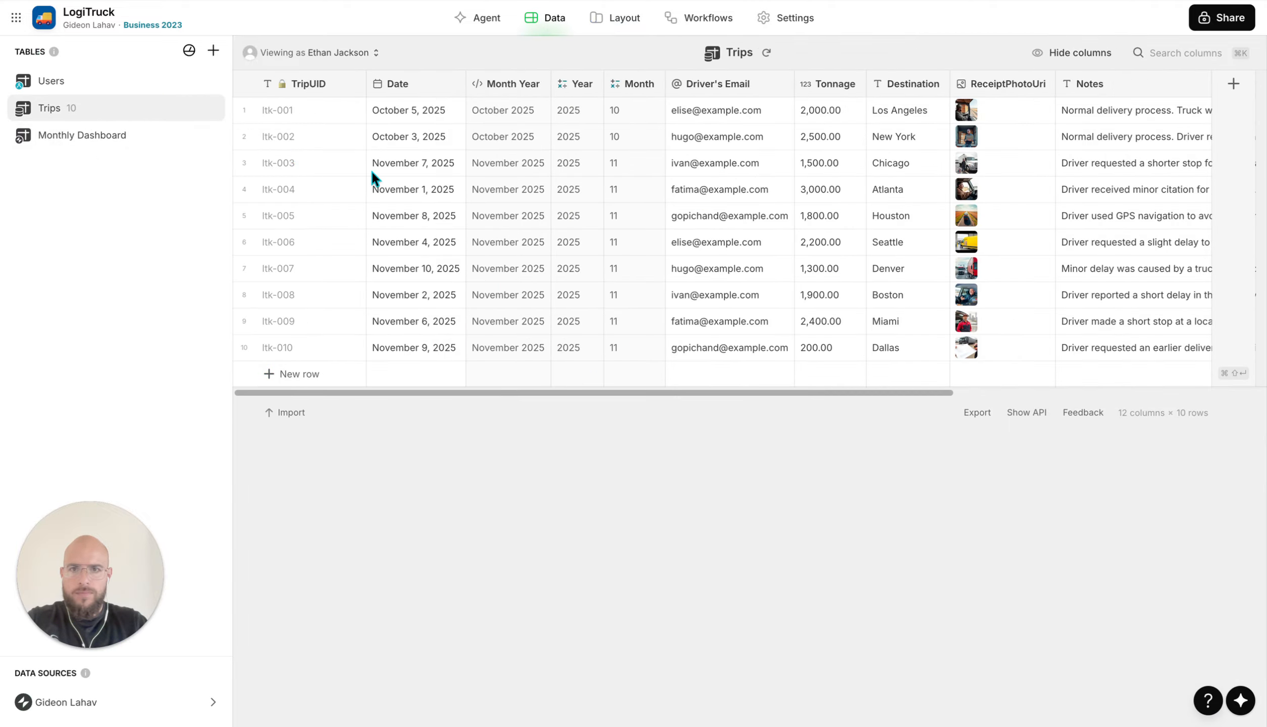
{"action": "left_click", "coordinate": [124, 136]}
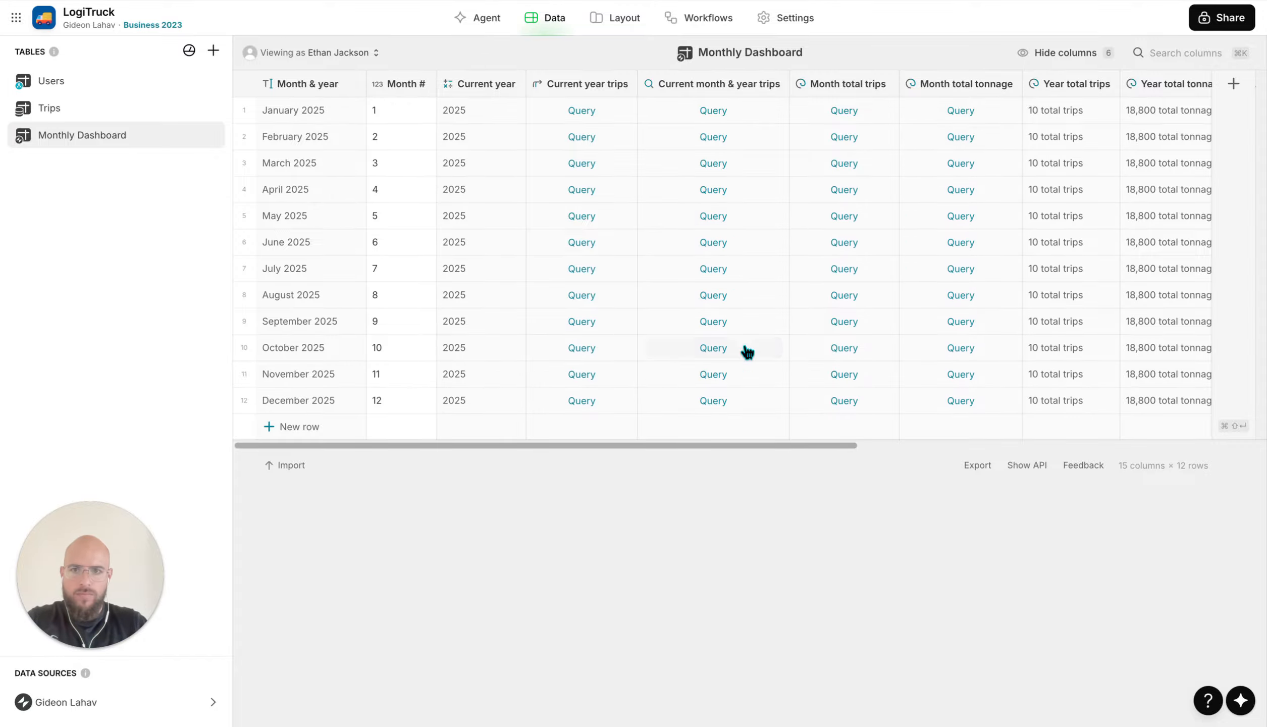
{"action": "left_click", "coordinate": [573, 355]}
{"action": "left_click", "coordinate": [693, 357]}
{"action": "left_click", "coordinate": [845, 356]}
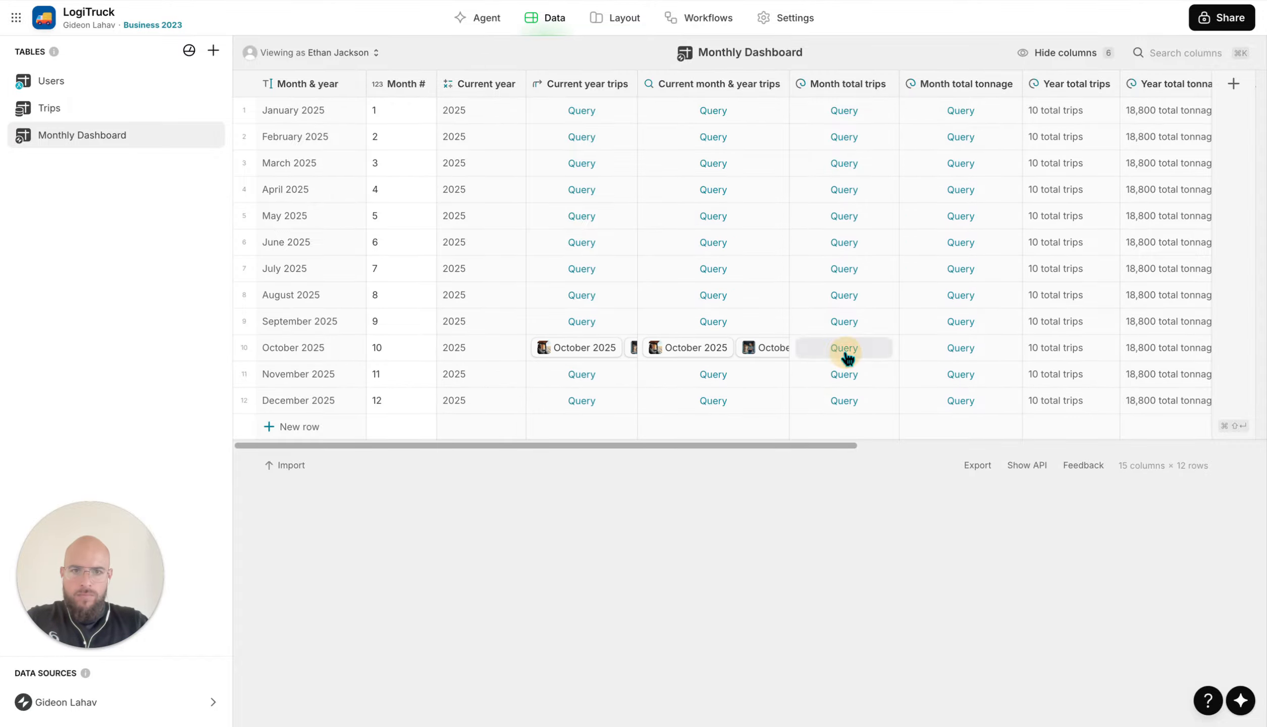
{"action": "left_click", "coordinate": [959, 353]}
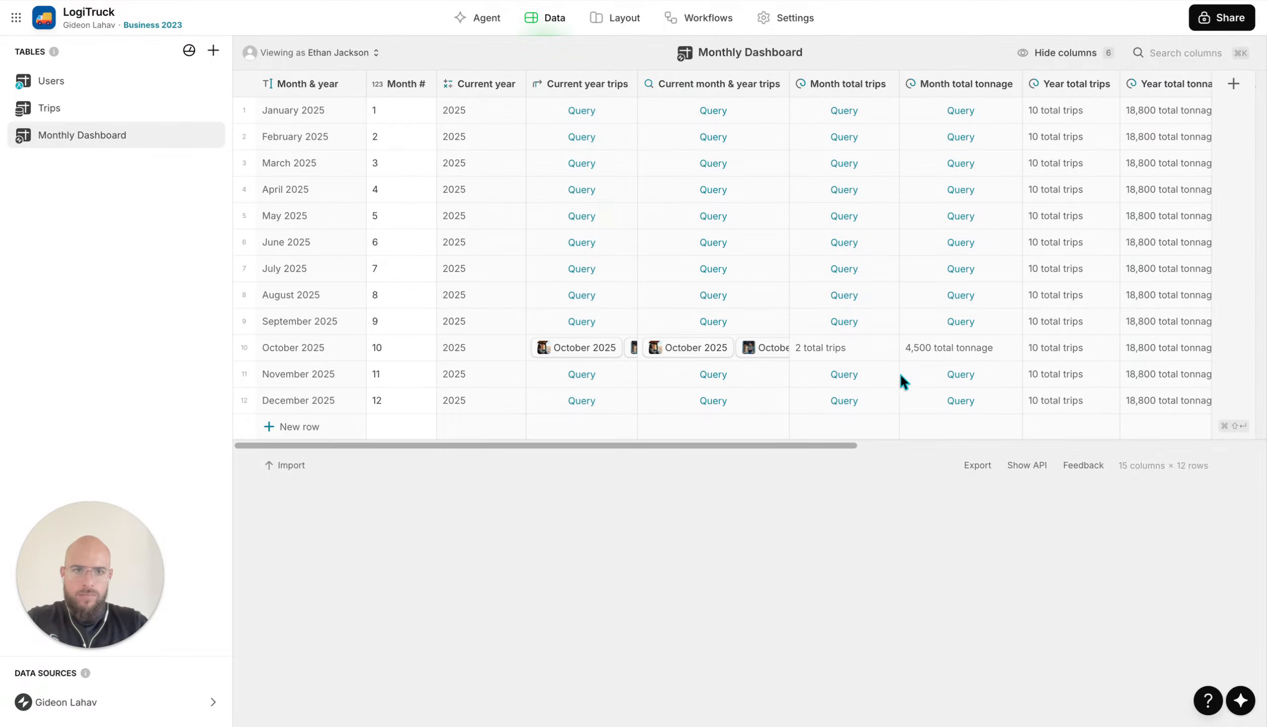
Query This month trips and This month tonnage for the October 2025 row
{"action": "scroll", "coordinate": [1030, 350], "scroll_direction": "right", "scroll_amount": 5}
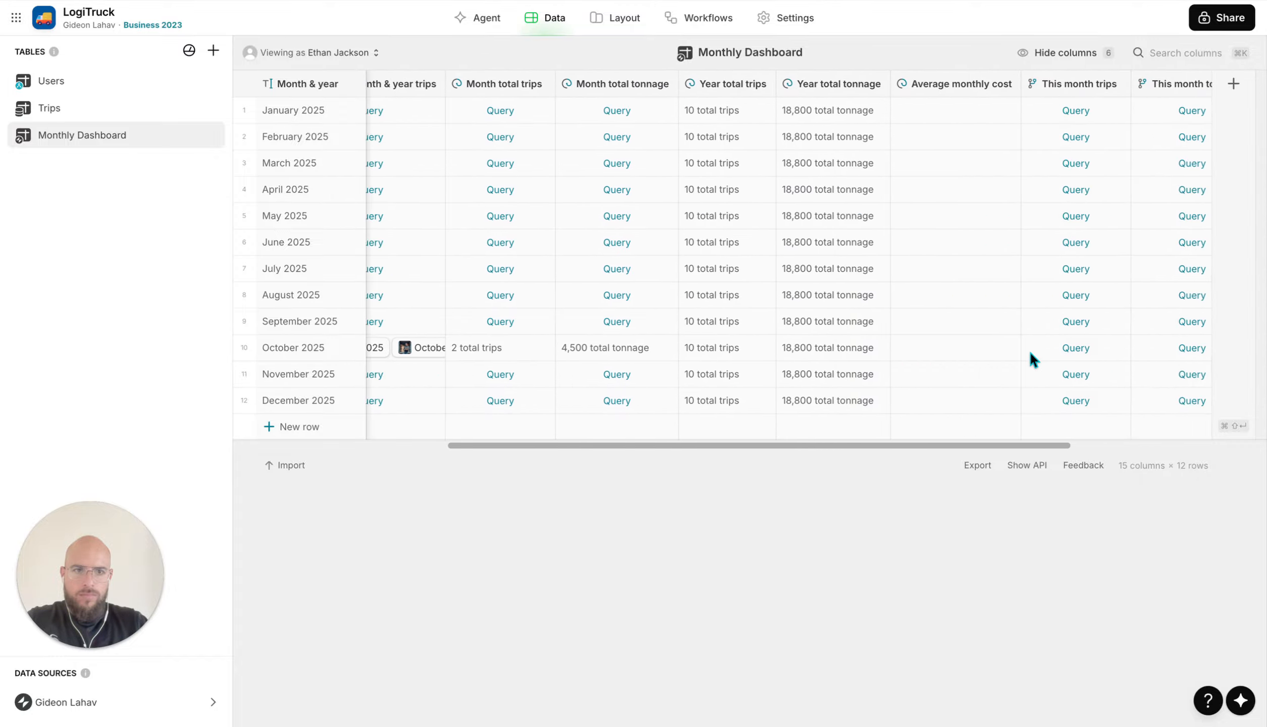
{"action": "left_click", "coordinate": [1085, 355]}
{"action": "left_click", "coordinate": [1131, 354]}
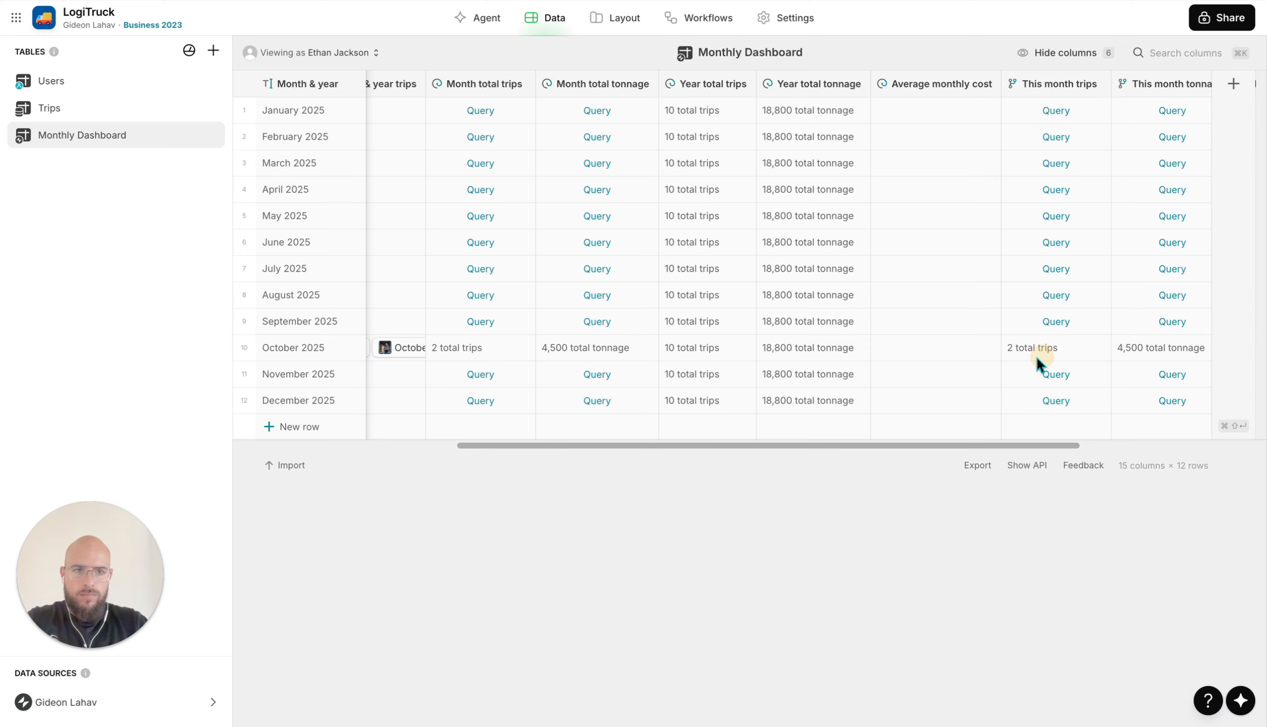
Copy the This month trips column name, reselect that column as the Current month item's value, and return to the Dashboard screen's settings
{"action": "scroll", "coordinate": [1027, 358], "scroll_direction": "right", "scroll_amount": 1}
{"action": "left_click", "coordinate": [987, 84]}
{"action": "key", "text": "ctrl+c"}
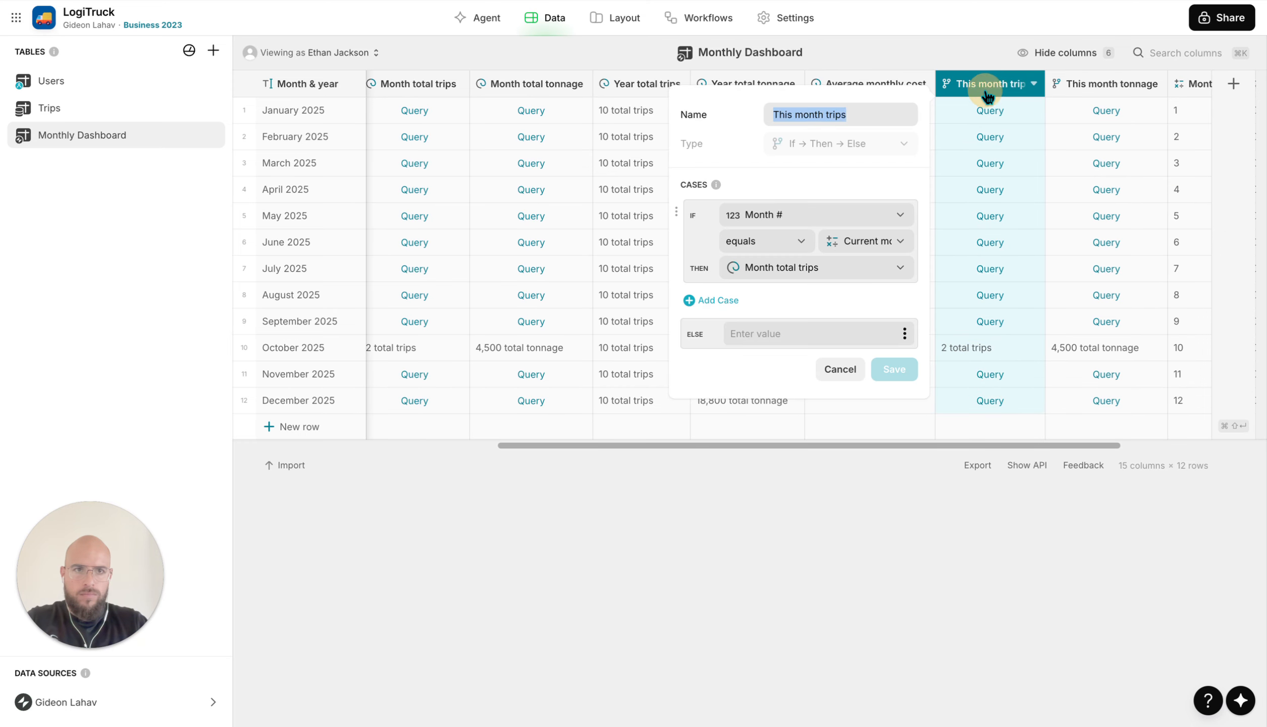
{"action": "left_click", "coordinate": [622, 20]}
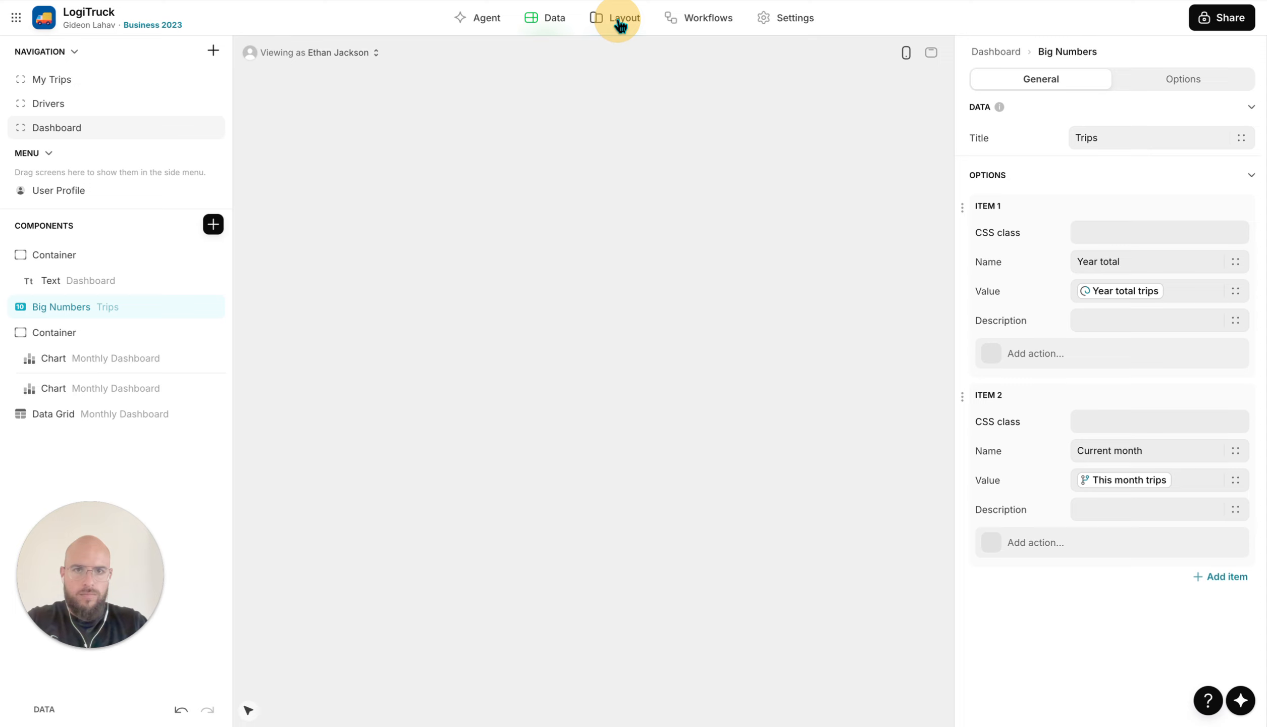
{"action": "left_click", "coordinate": [1104, 486]}
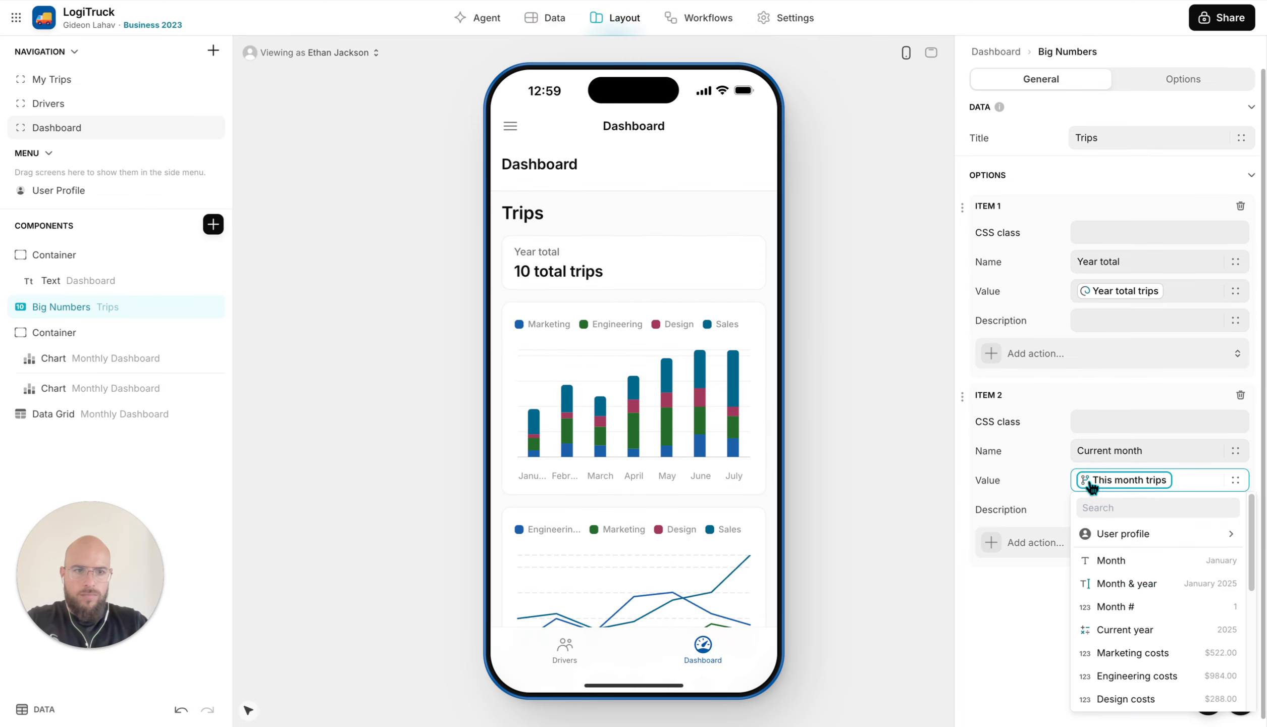
{"action": "key", "text": "ctrl+v"}
{"action": "left_click", "coordinate": [1119, 553]}
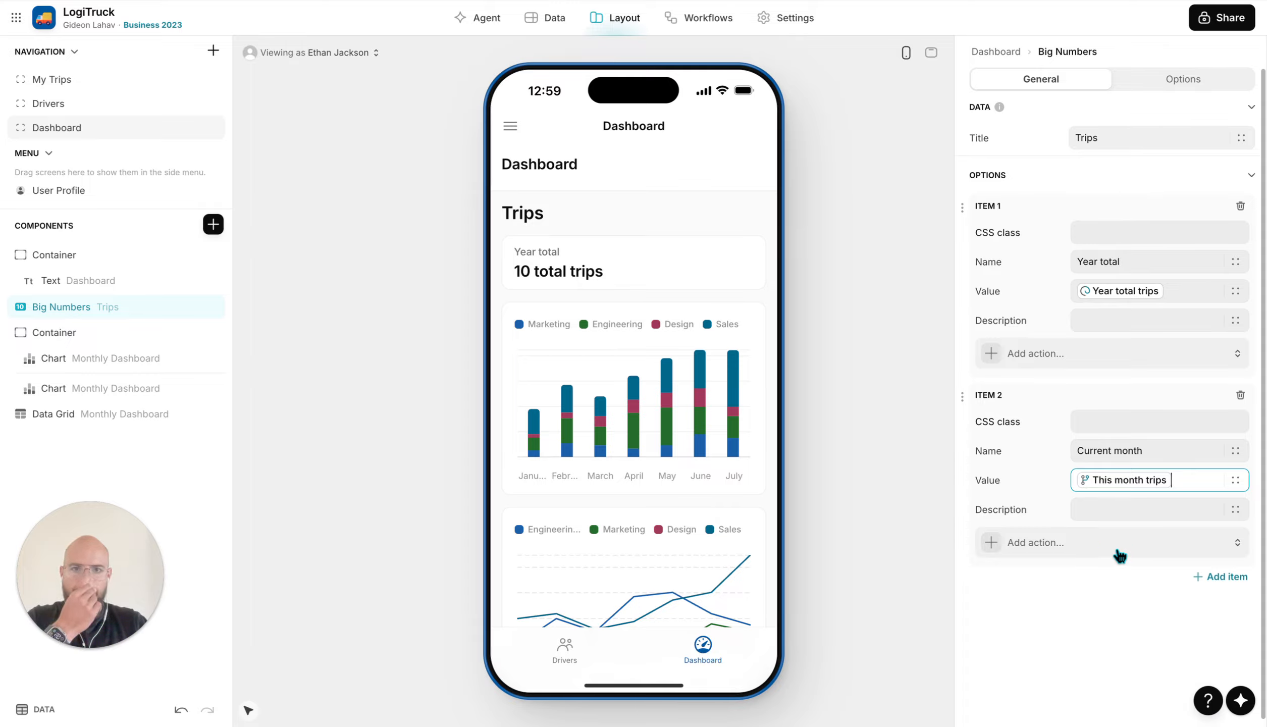
{"action": "left_click", "coordinate": [1075, 607]}
{"action": "left_click", "coordinate": [997, 51]}
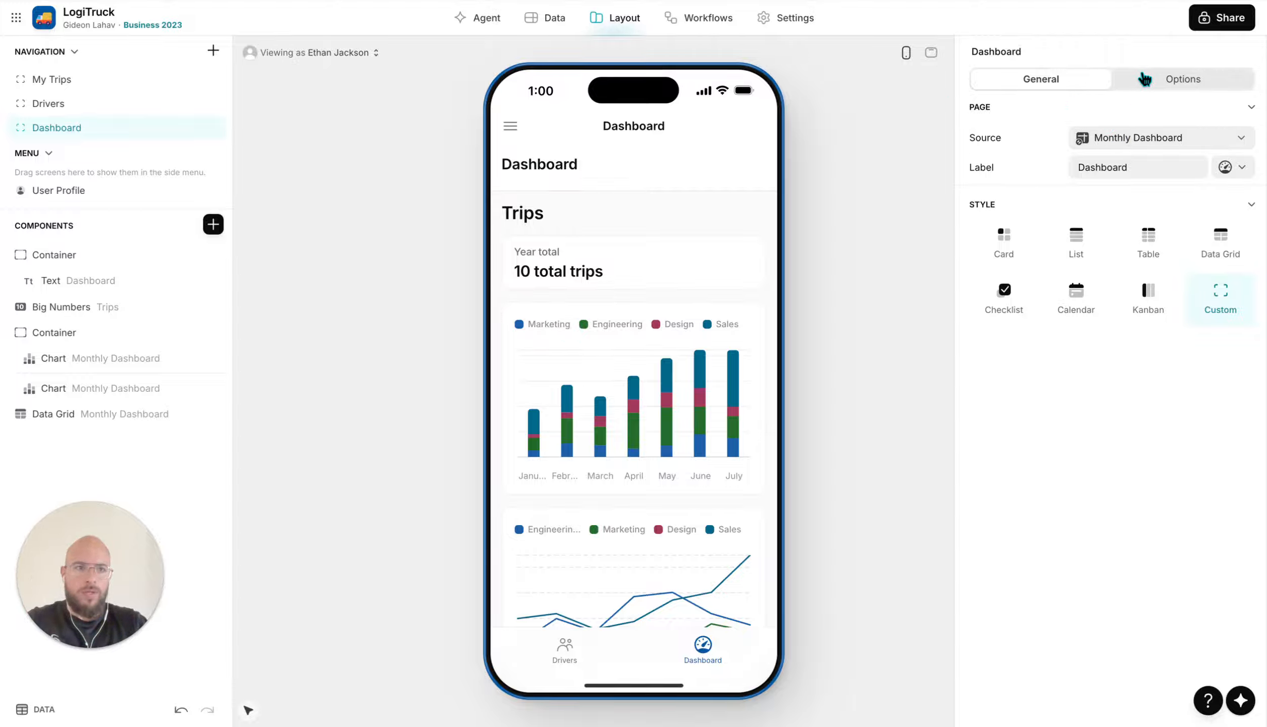
Change the Dashboard screen's data filter to Current month equals Month #
{"action": "left_click", "coordinate": [1131, 89]}
{"action": "left_click", "coordinate": [1005, 230]}
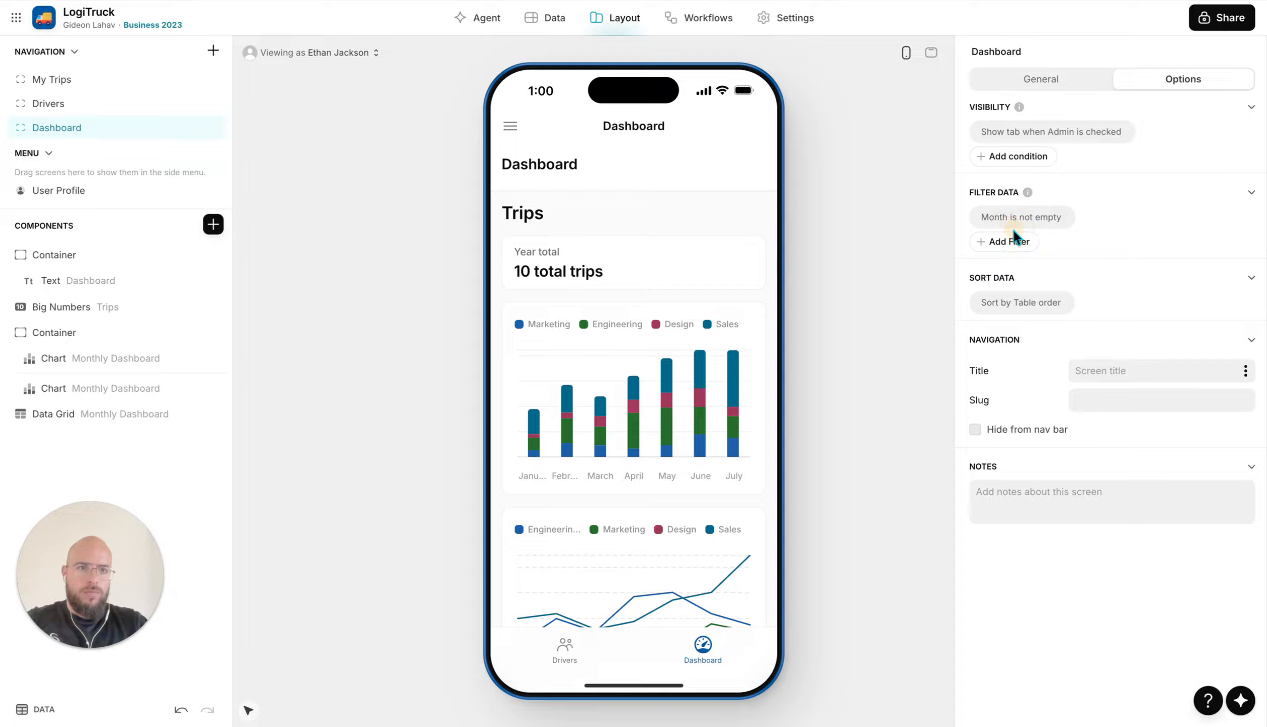
{"action": "left_click", "coordinate": [1015, 220]}
{"action": "left_click", "coordinate": [1018, 265]}
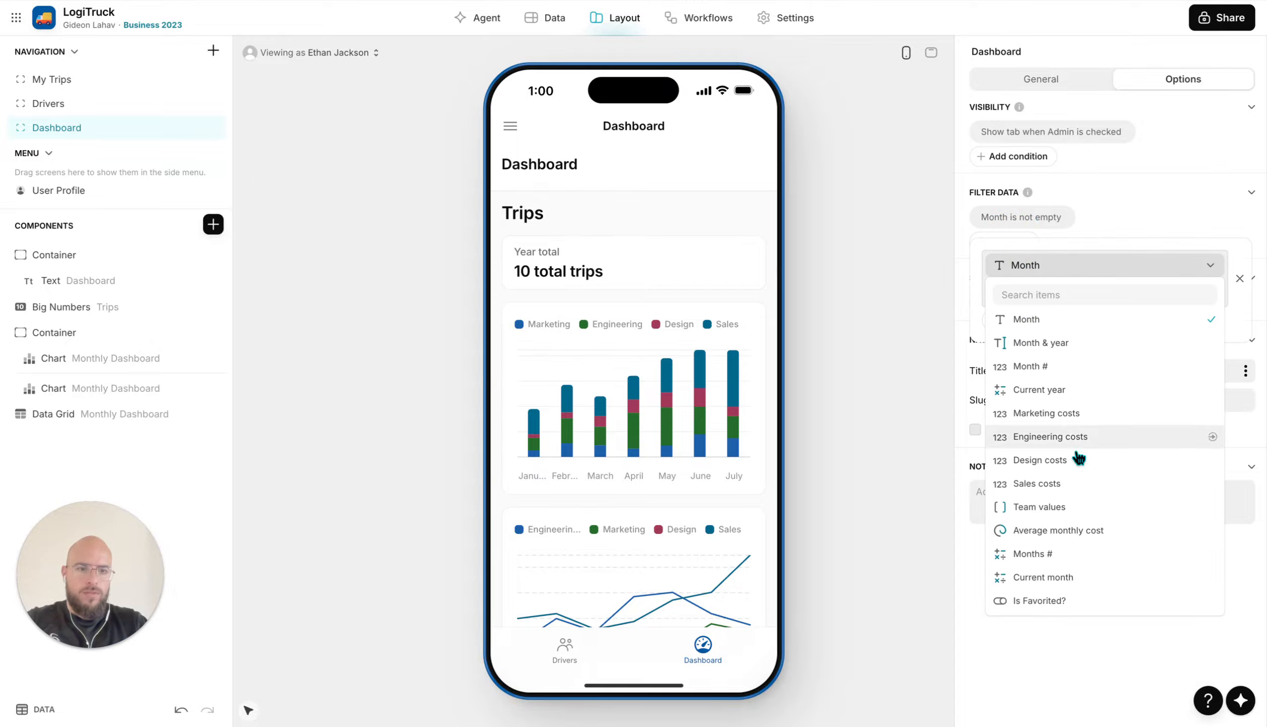
{"action": "left_click", "coordinate": [1068, 577]}
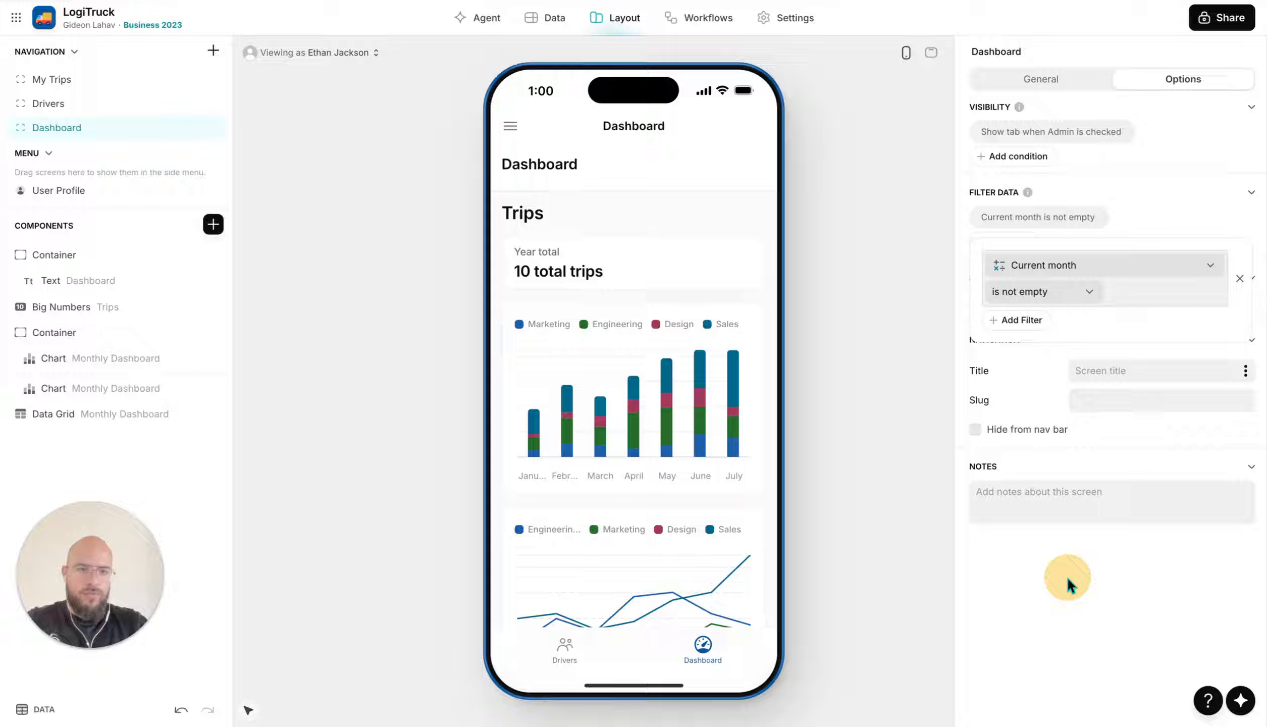
{"action": "left_click", "coordinate": [1041, 292]}
{"action": "left_click", "coordinate": [1030, 319]}
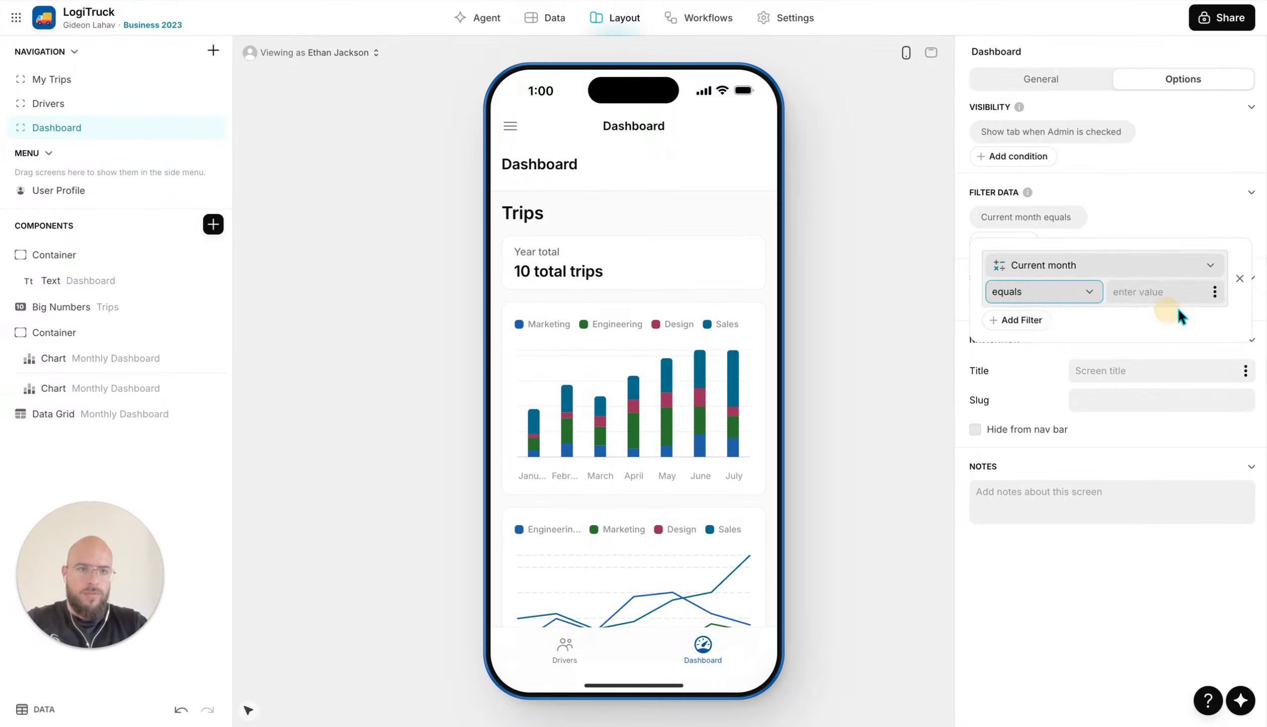
{"action": "left_click", "coordinate": [1218, 289]}
{"action": "left_click", "coordinate": [1116, 445]}
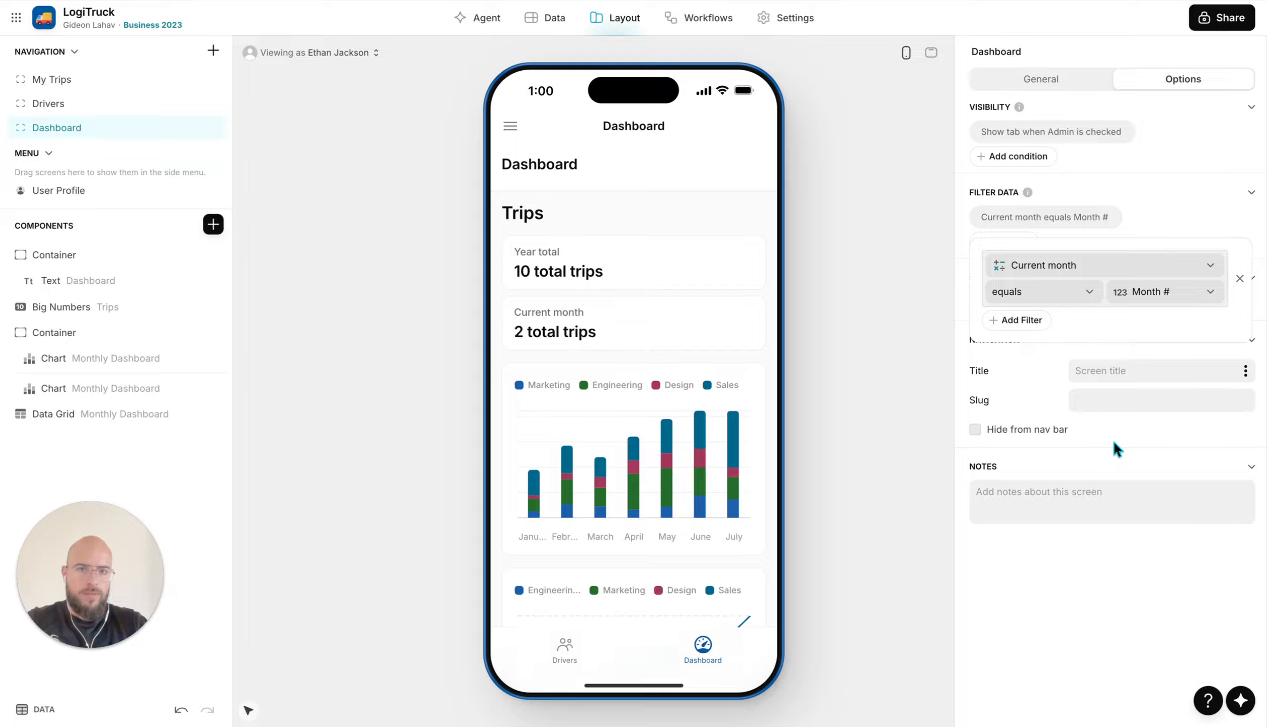
{"action": "left_click", "coordinate": [1058, 587]}
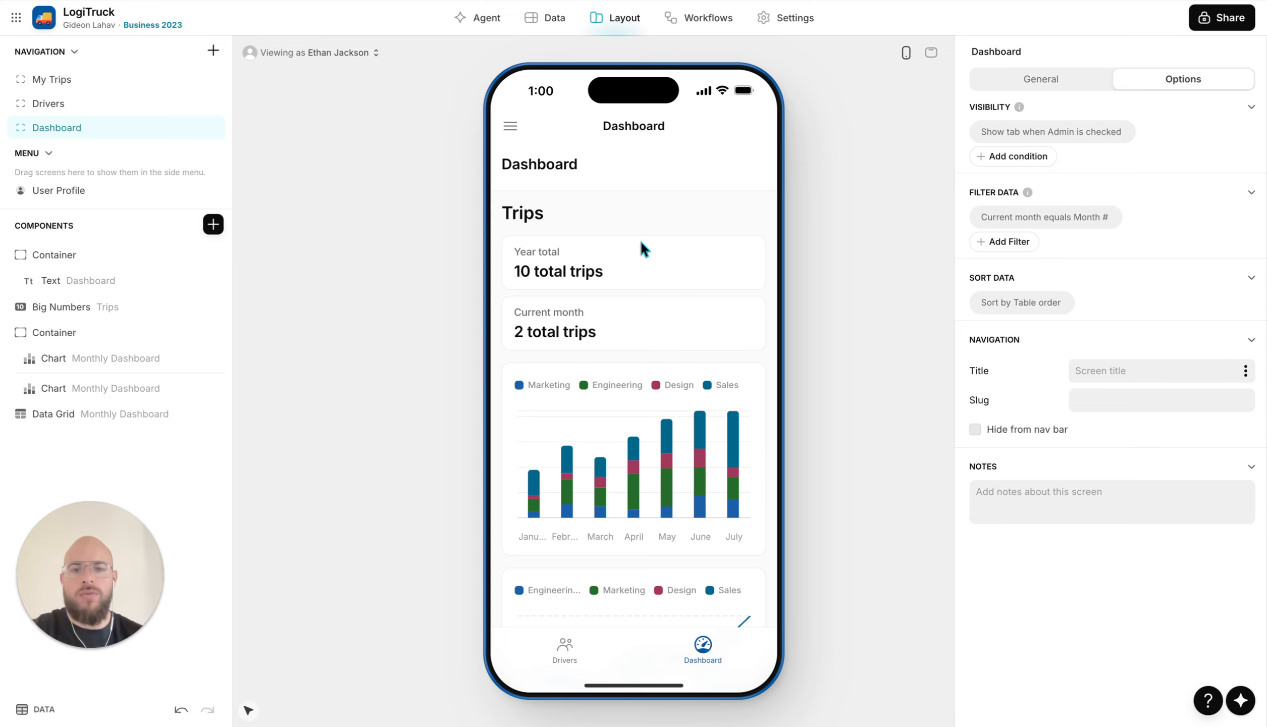
In the Dashboard's bar chart, set item 1's value to Month total trips and its caption to Trips
{"action": "left_click", "coordinate": [94, 358]}
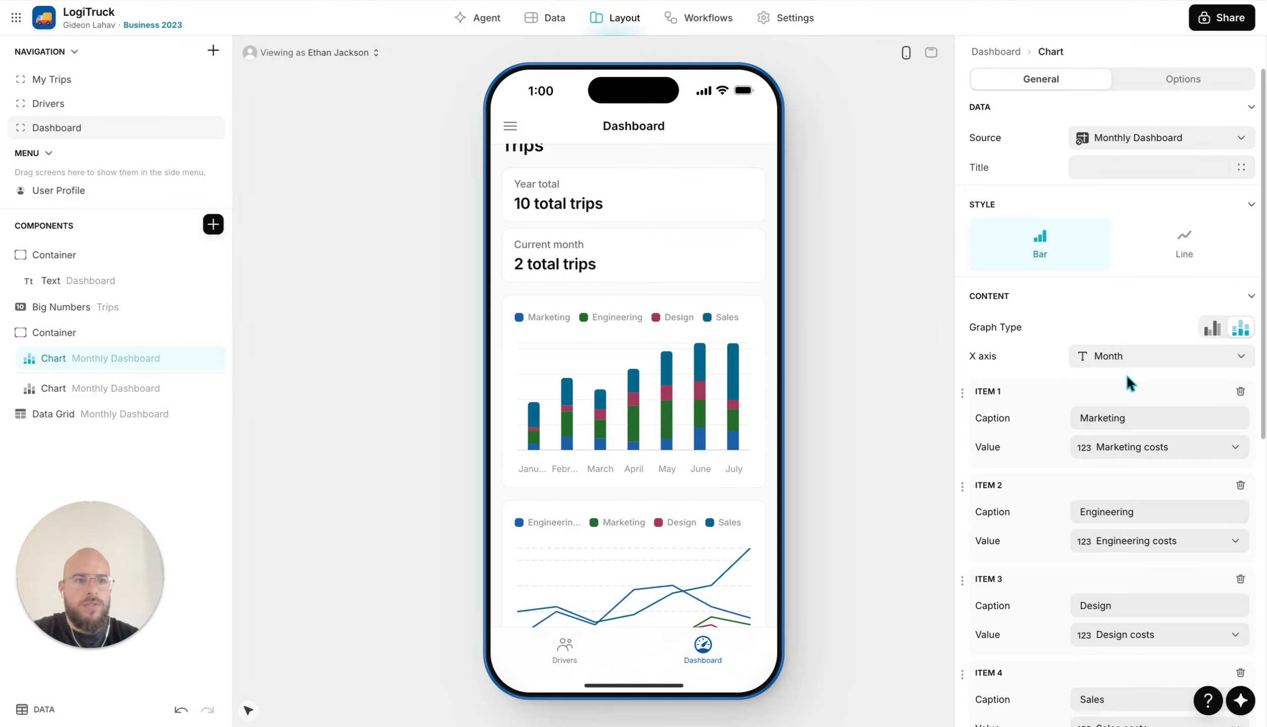
{"action": "scroll", "coordinate": [1129, 384], "scroll_direction": "down", "scroll_amount": 2}
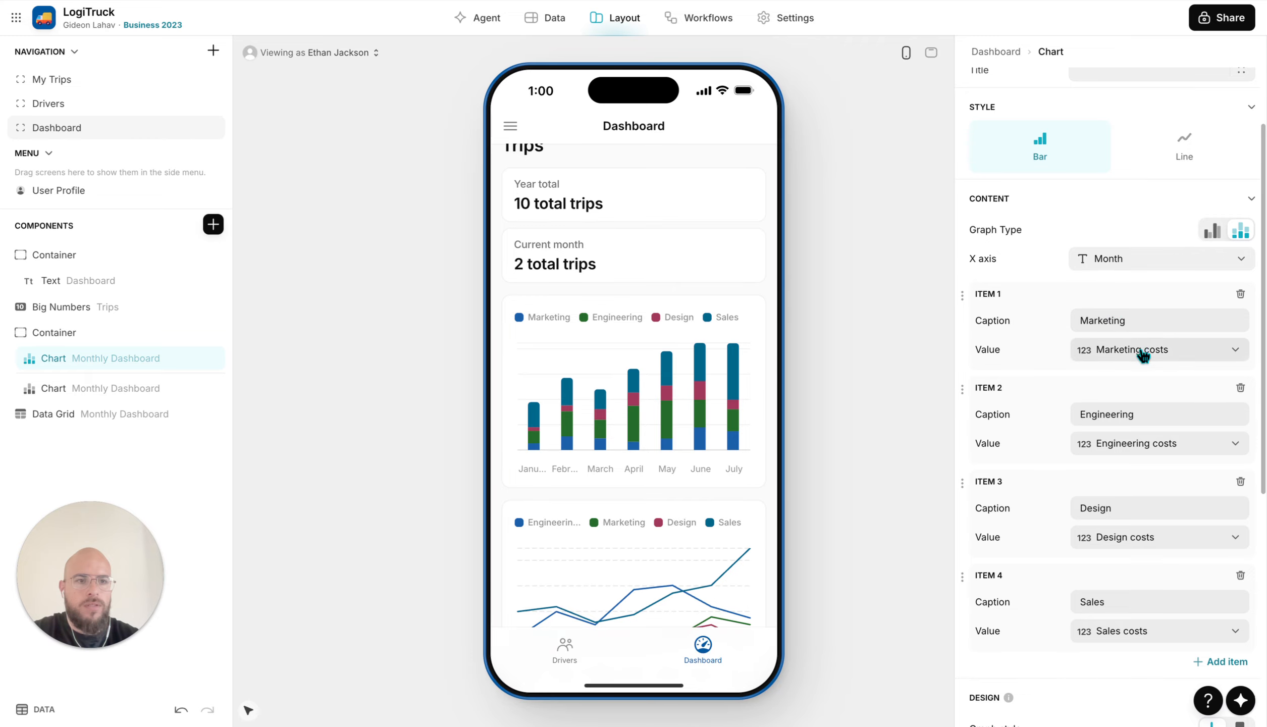
{"action": "left_click", "coordinate": [1142, 355]}
{"action": "scroll", "coordinate": [1156, 570], "scroll_direction": "down", "scroll_amount": 1}
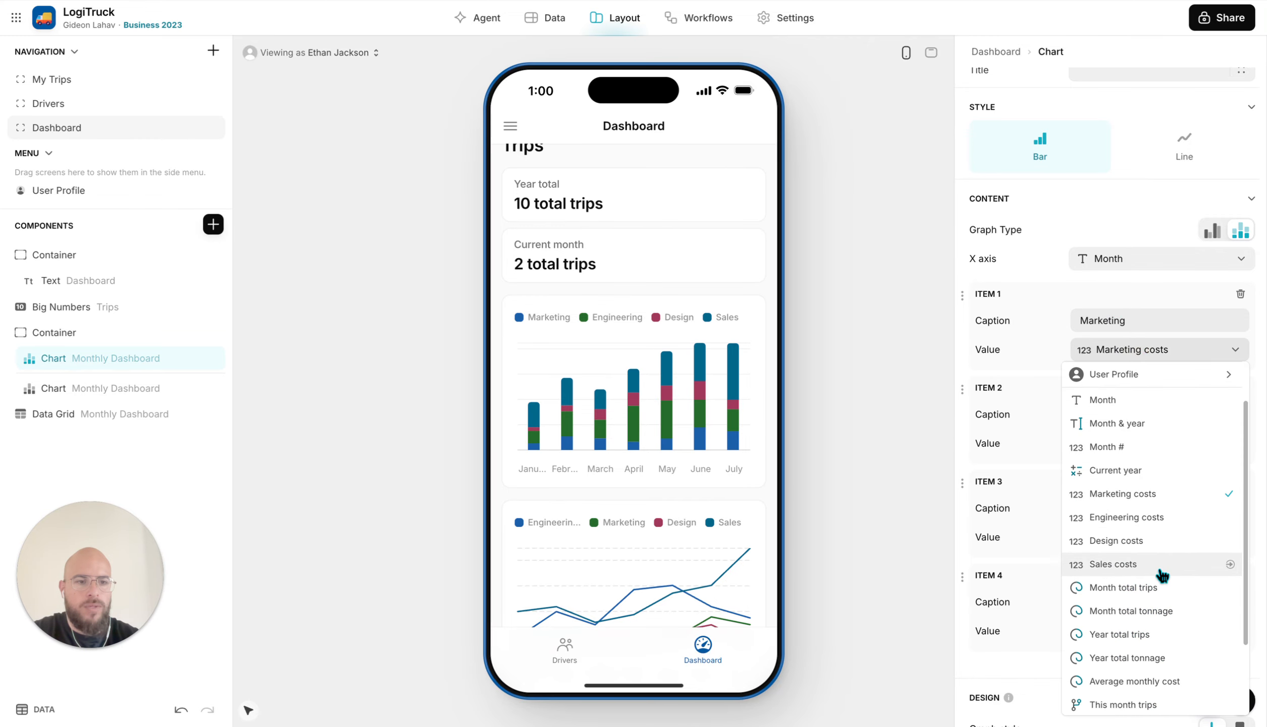
{"action": "left_click", "coordinate": [1174, 593]}
{"action": "double_click", "coordinate": [1091, 320]}
{"action": "type", "text": "Trips"}
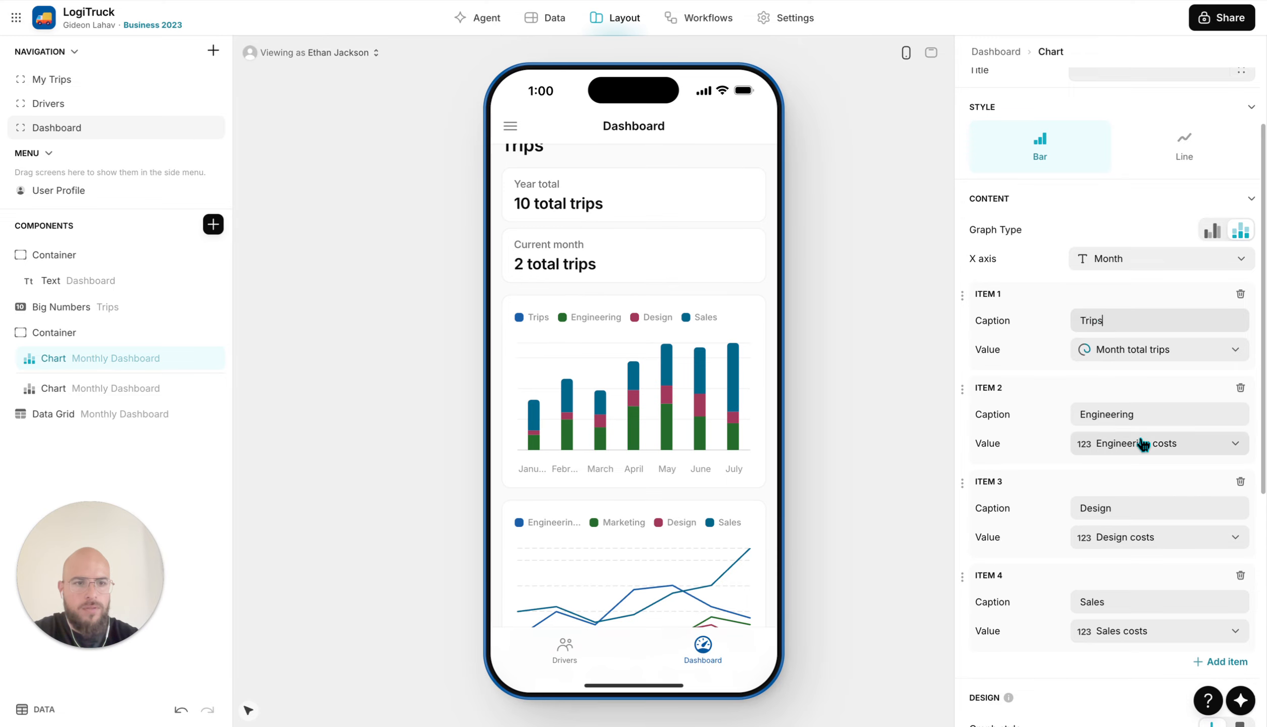
Set the bar chart's item 2 value to Month total tonnage and its caption to Tonnage
{"action": "left_click", "coordinate": [1143, 444]}
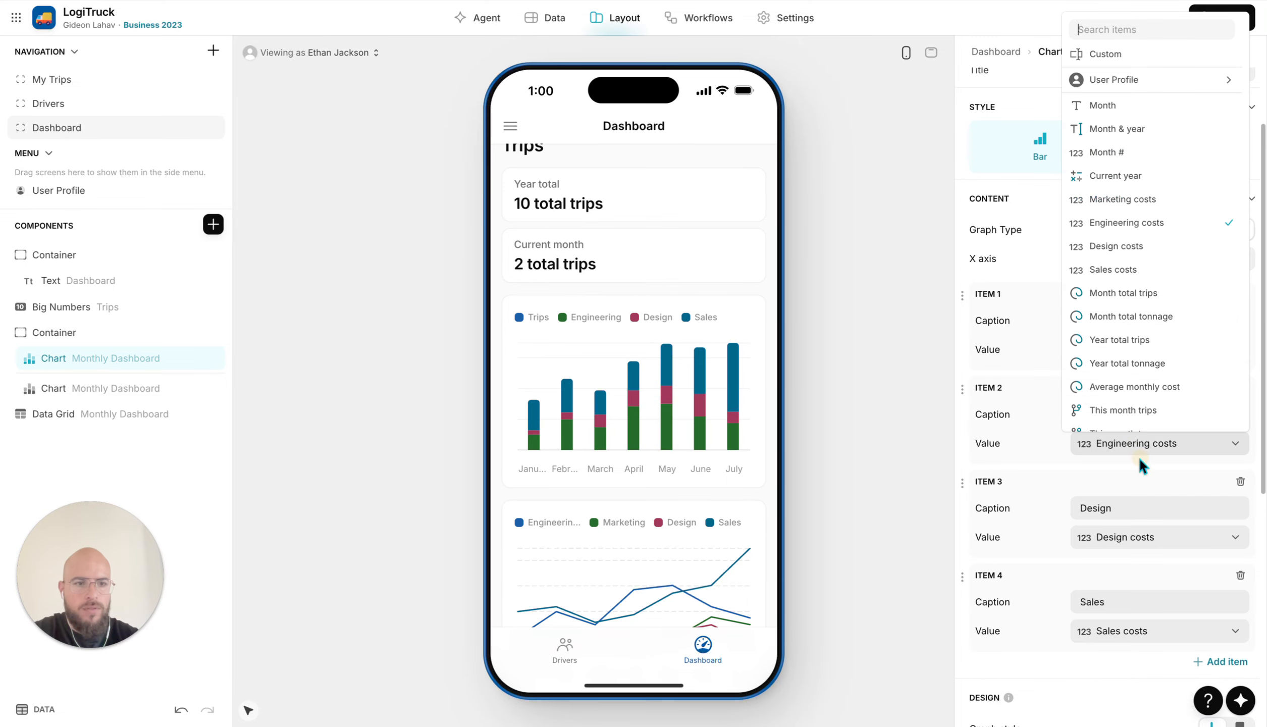
{"action": "scroll", "coordinate": [1137, 330], "scroll_direction": "down", "scroll_amount": 1}
{"action": "left_click", "coordinate": [1172, 305]}
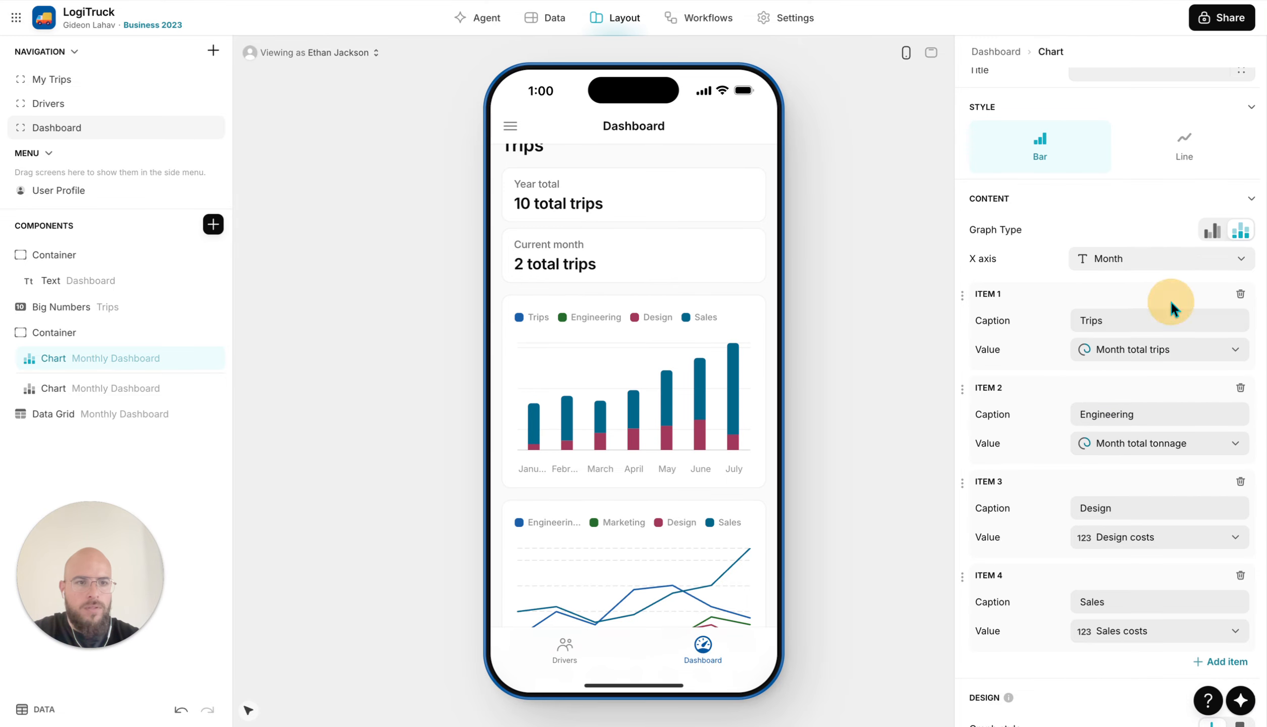
{"action": "double_click", "coordinate": [1104, 413]}
{"action": "type", "text": "This month trips"}
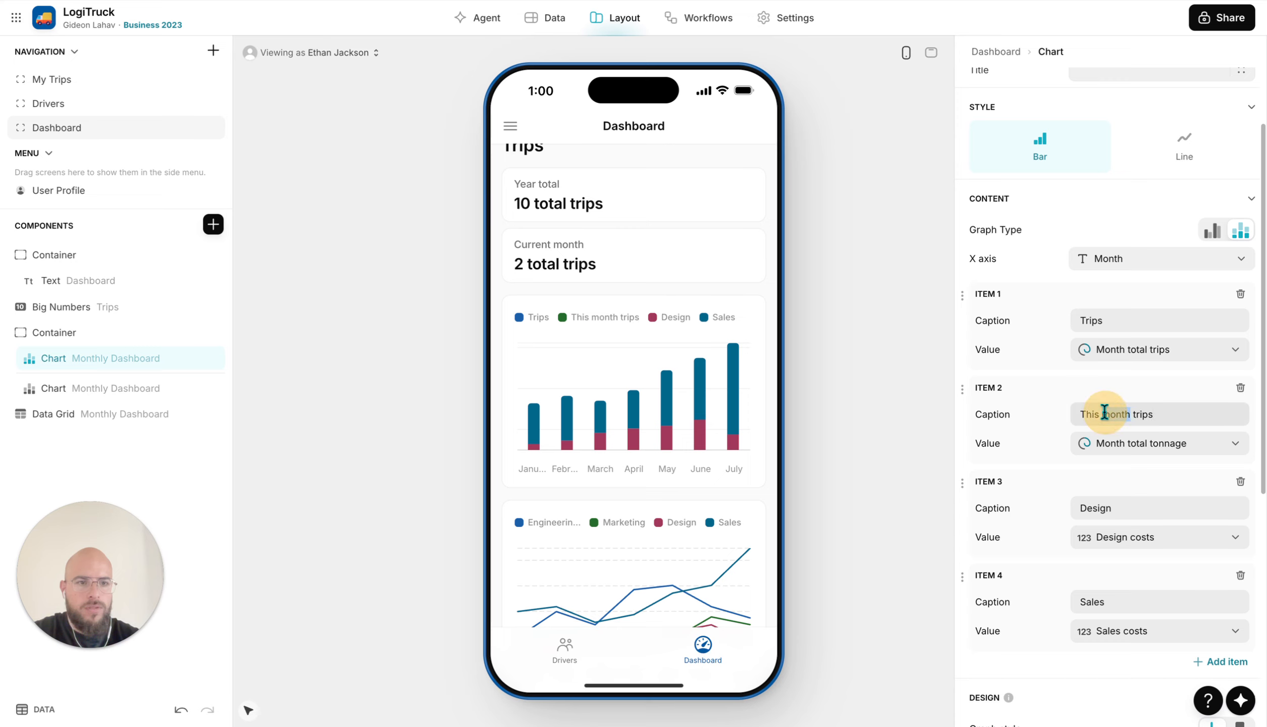
{"action": "triple_click", "coordinate": [1104, 413]}
{"action": "type", "text": "Tonnage"}
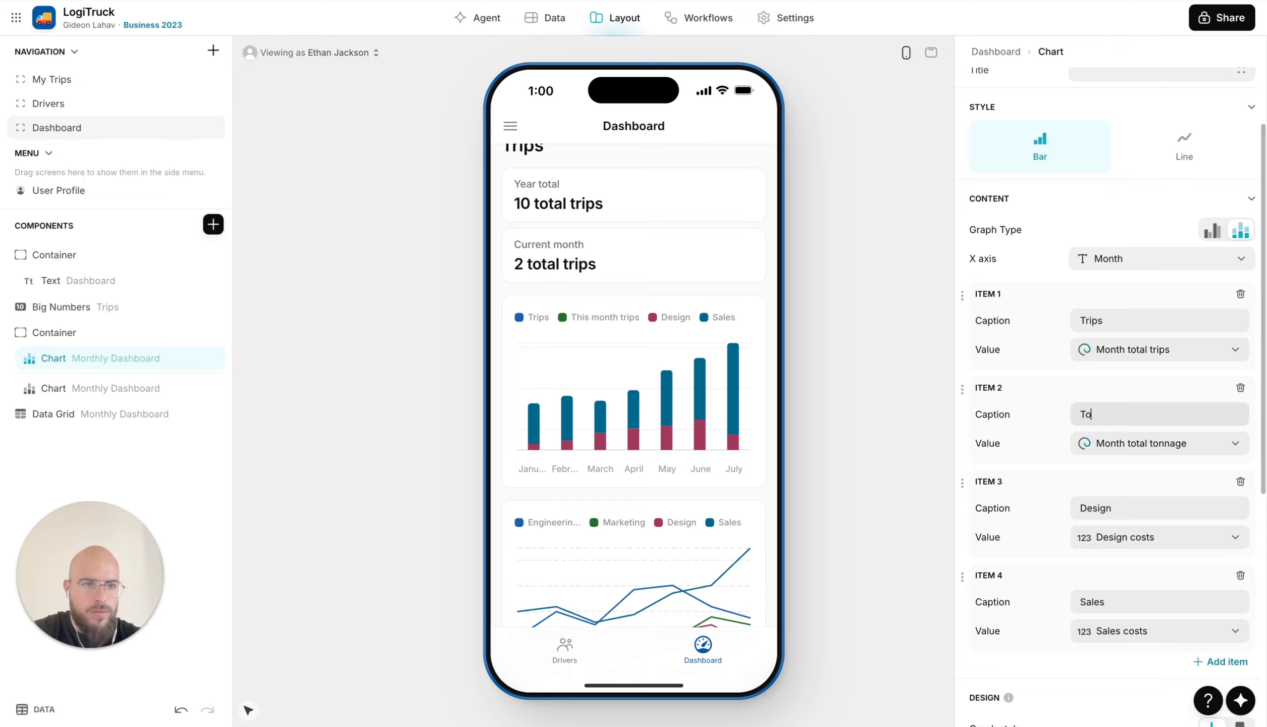
Delete the Design and Sales items from the bar chart
{"action": "left_click", "coordinate": [1240, 481]}
{"action": "left_click", "coordinate": [1240, 482]}
{"action": "double_click", "coordinate": [1103, 415]}
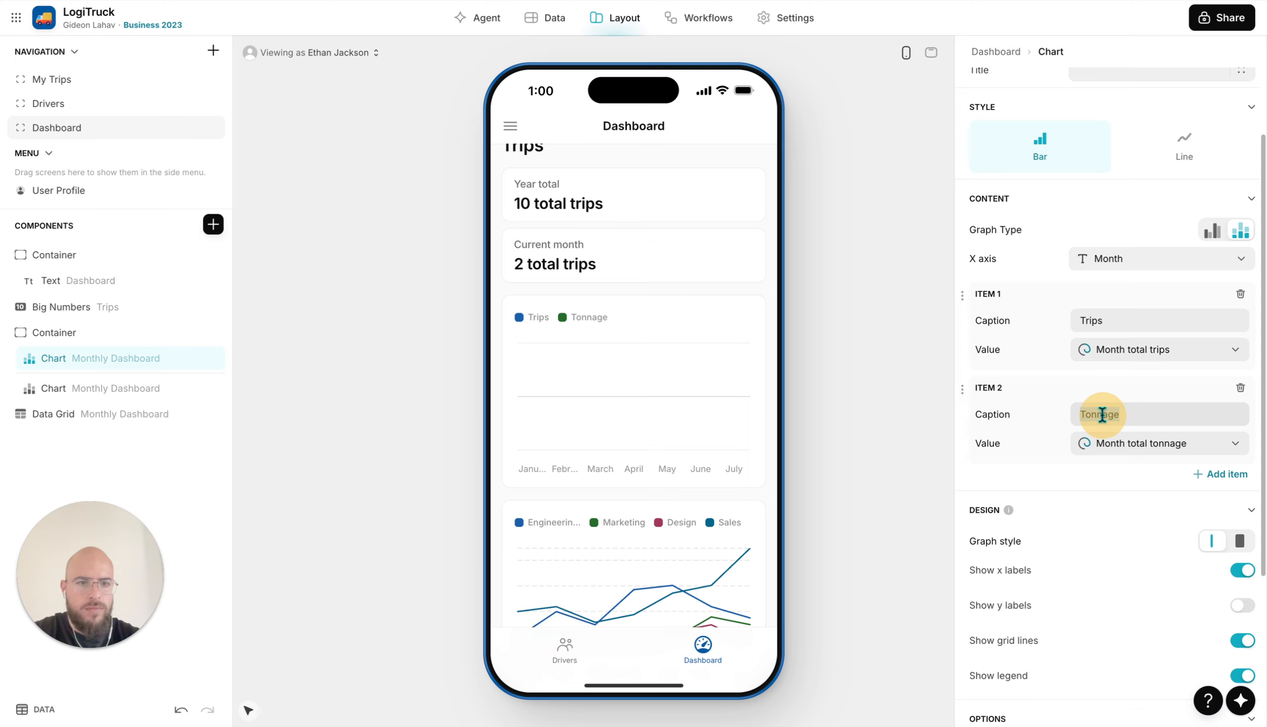
{"action": "scroll", "coordinate": [1085, 303], "scroll_direction": "up", "scroll_amount": 2}
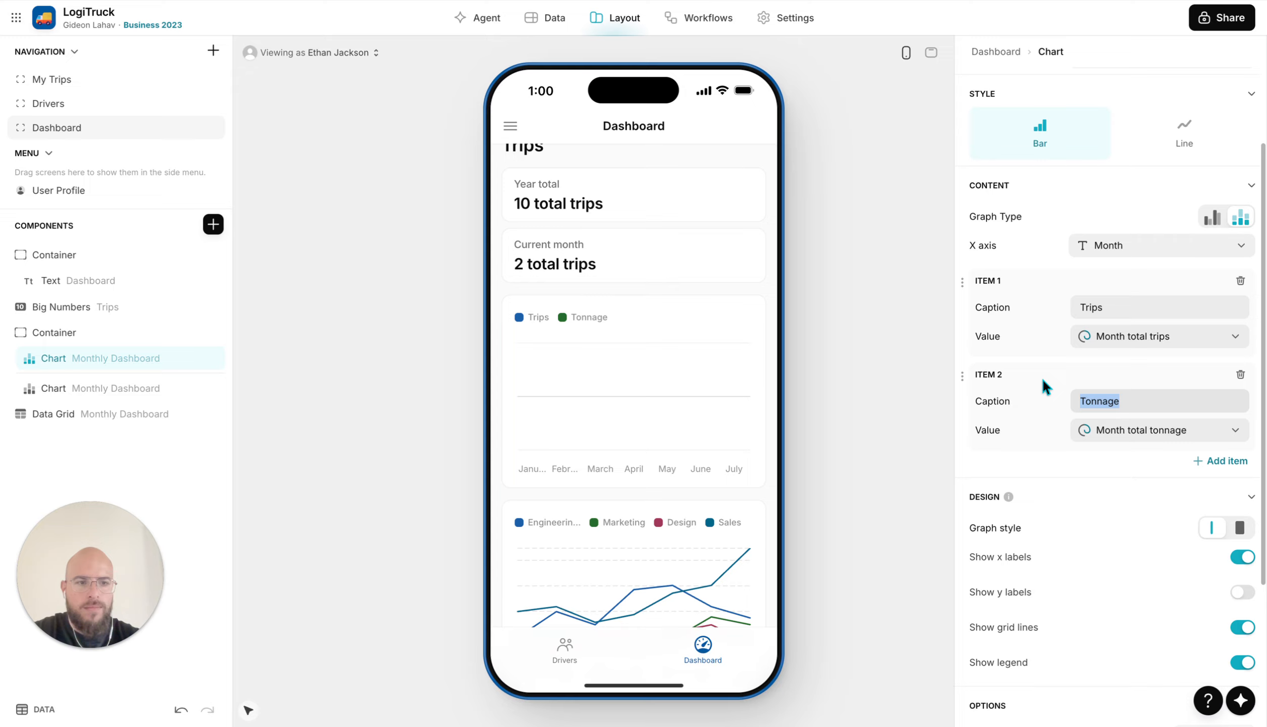
Set the bar chart's graph style to Blocks and its page size to 12
{"action": "left_click", "coordinate": [1240, 527]}
{"action": "left_click", "coordinate": [1240, 528]}
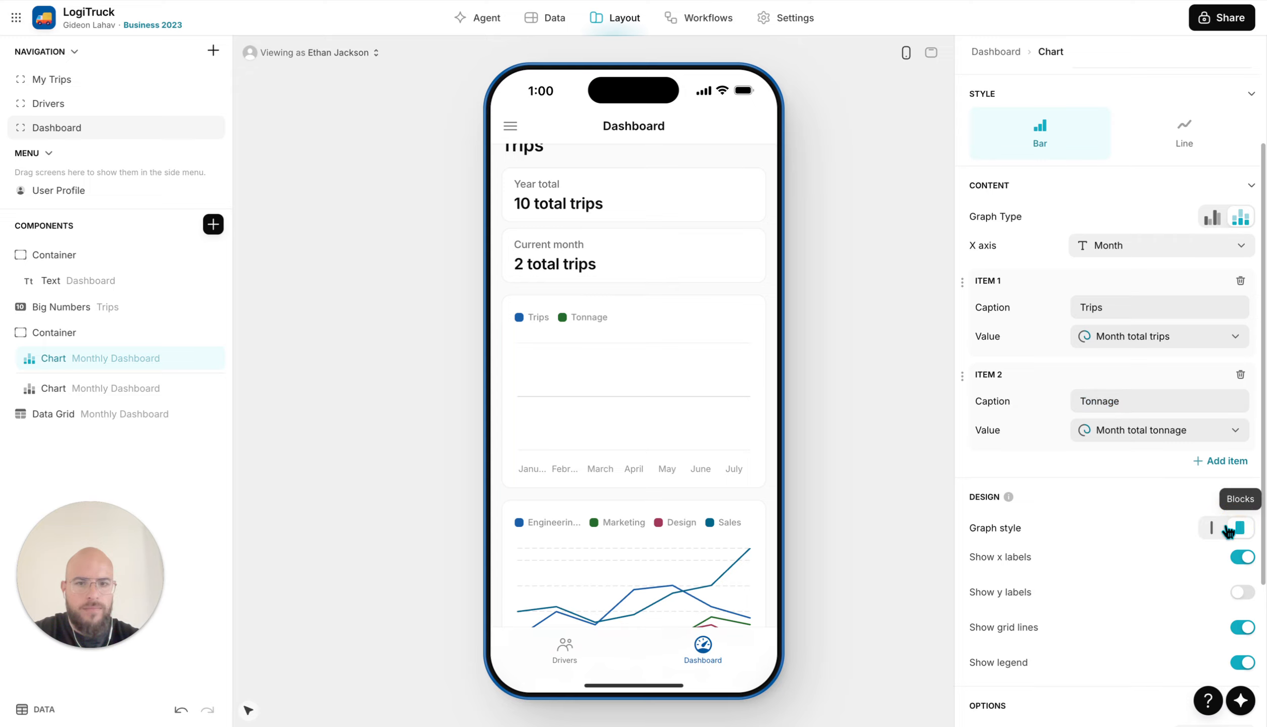
{"action": "scroll", "coordinate": [1112, 401], "scroll_direction": "down", "scroll_amount": 4}
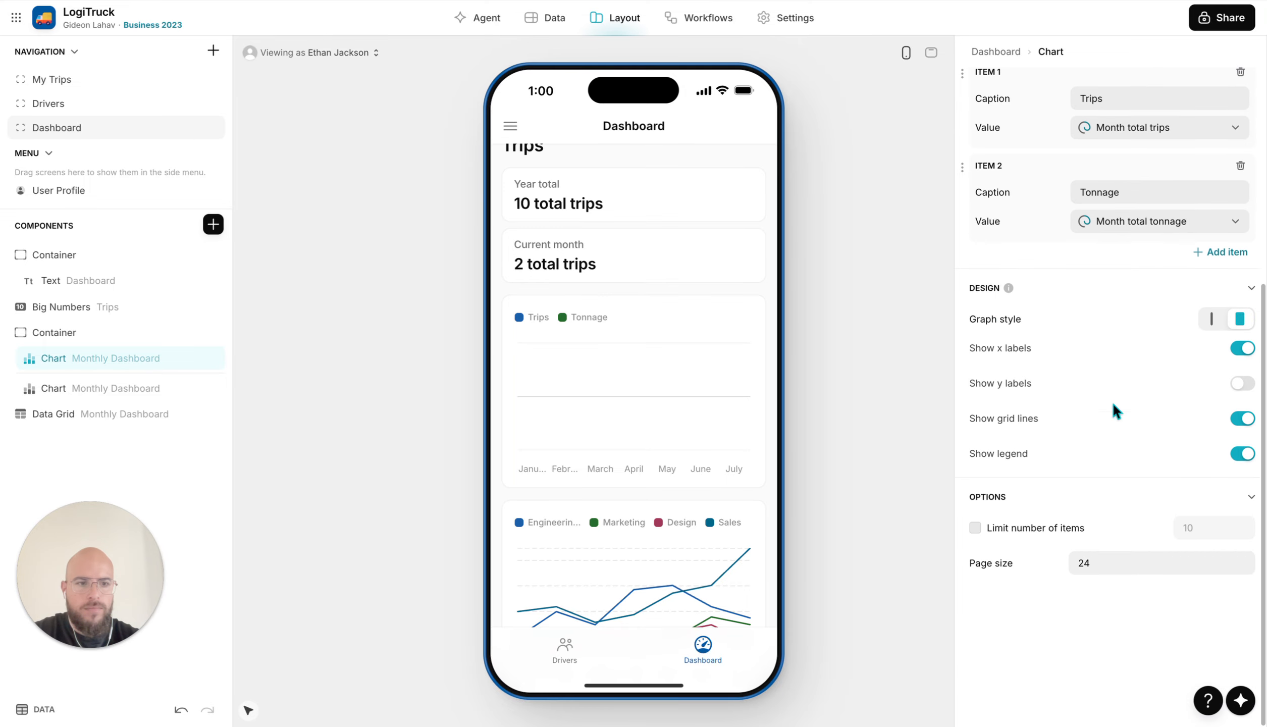
{"action": "double_click", "coordinate": [1111, 560]}
{"action": "type", "text": "12"}
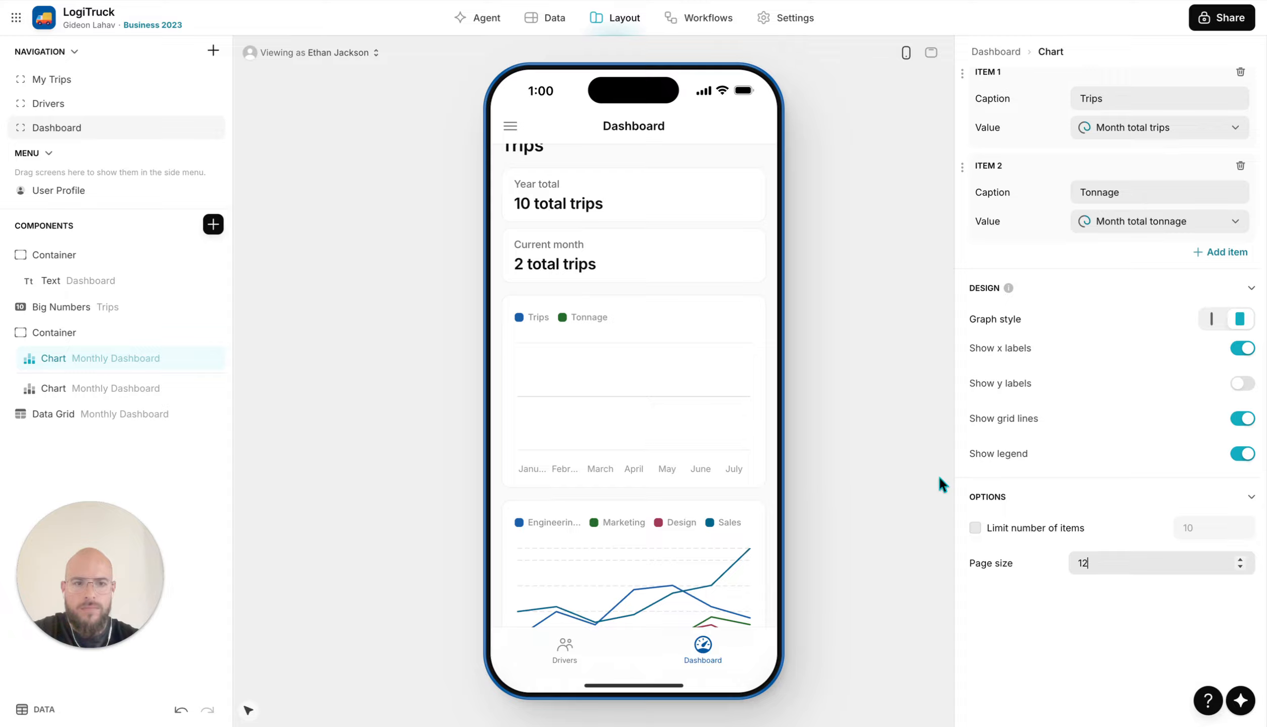
Remove the Marketing costs is not empty filter from the bar chart
{"action": "scroll", "coordinate": [1120, 333], "scroll_direction": "up", "scroll_amount": 6}
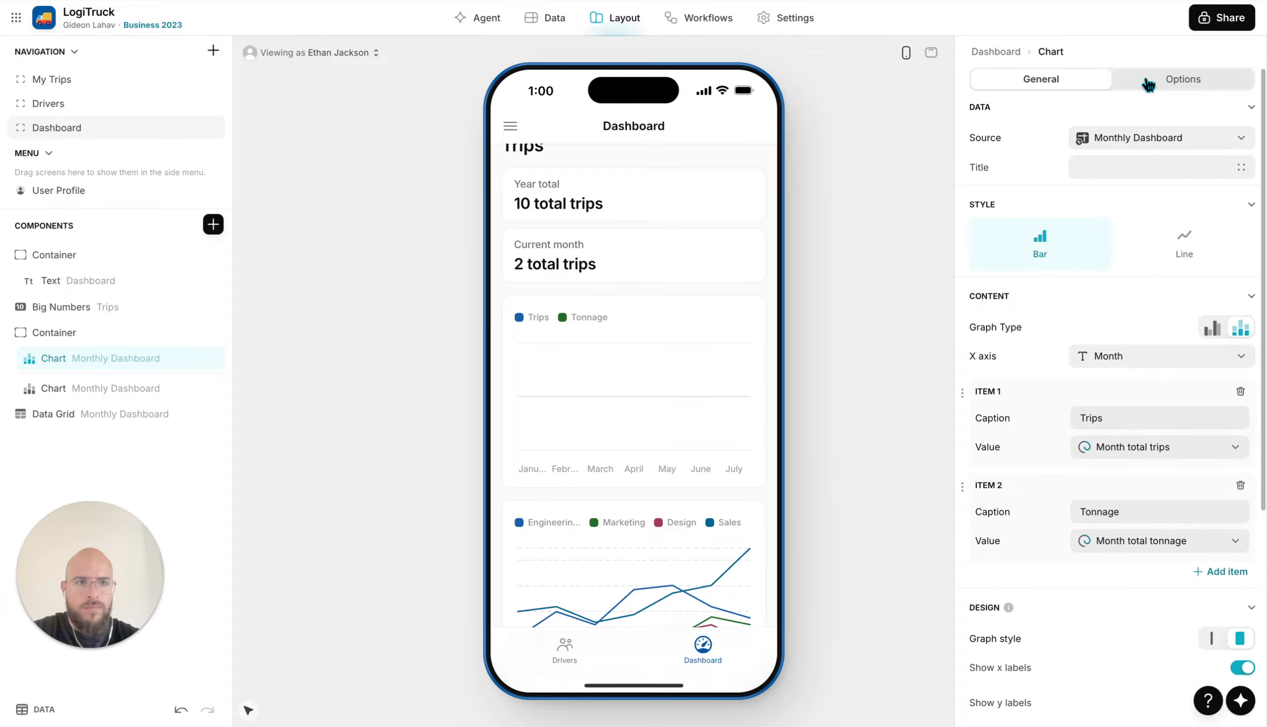
{"action": "left_click", "coordinate": [1161, 82]}
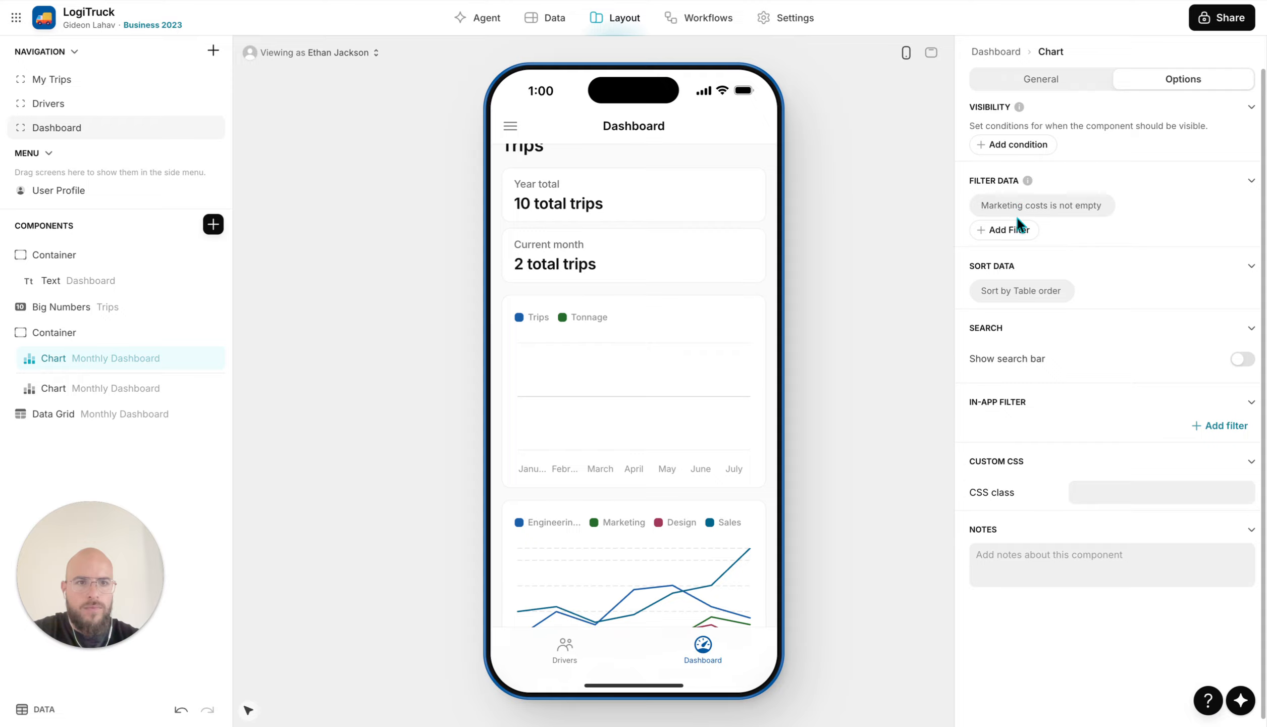
{"action": "left_click", "coordinate": [1052, 207]}
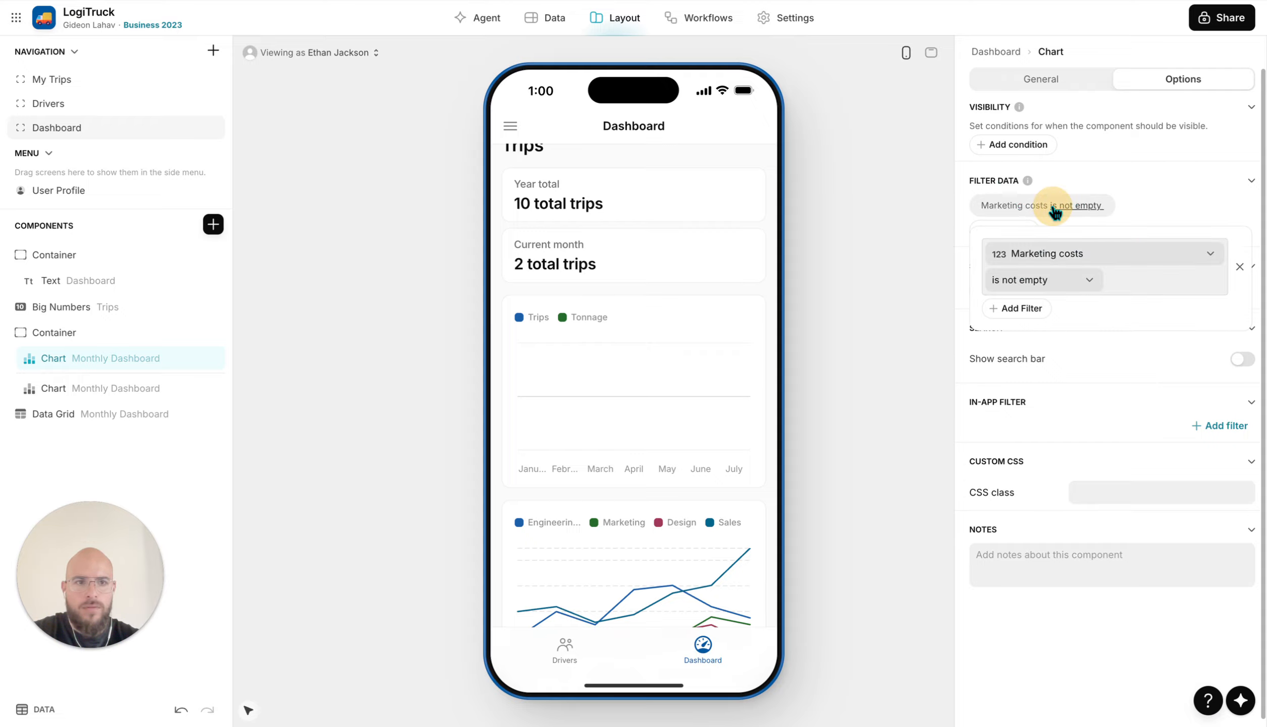
{"action": "left_click", "coordinate": [1078, 260]}
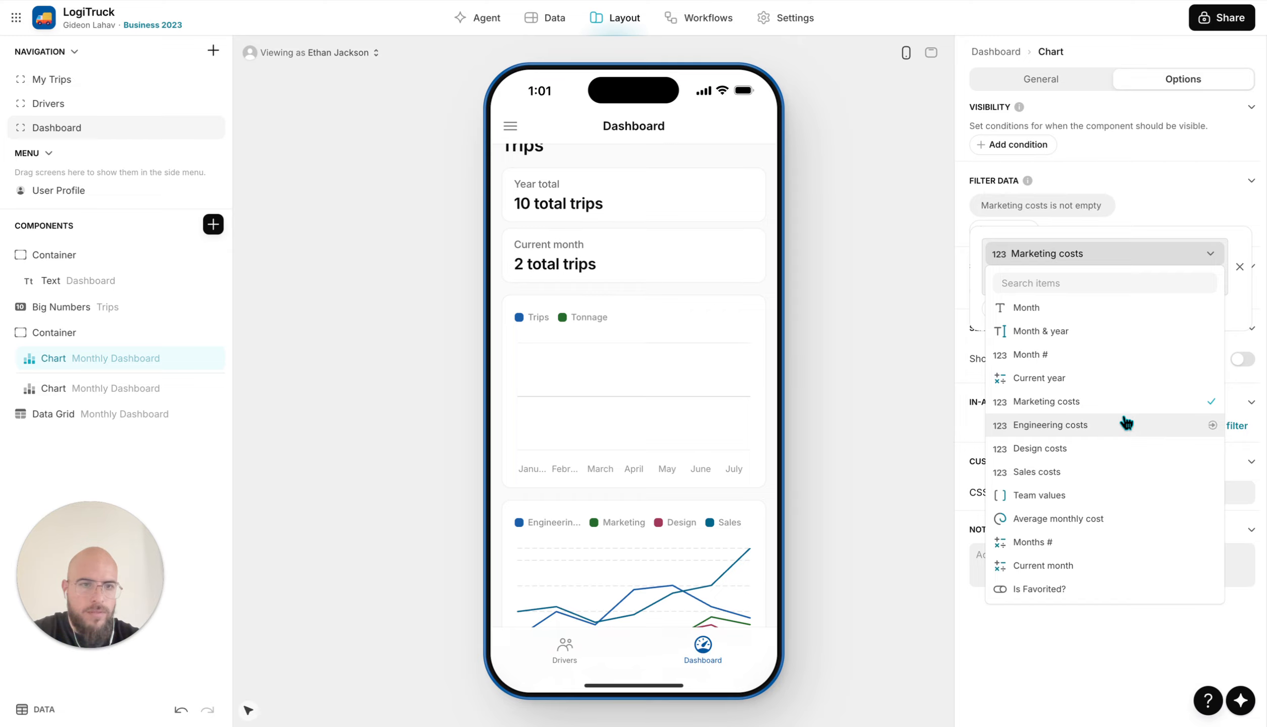
{"action": "left_click", "coordinate": [1239, 266]}
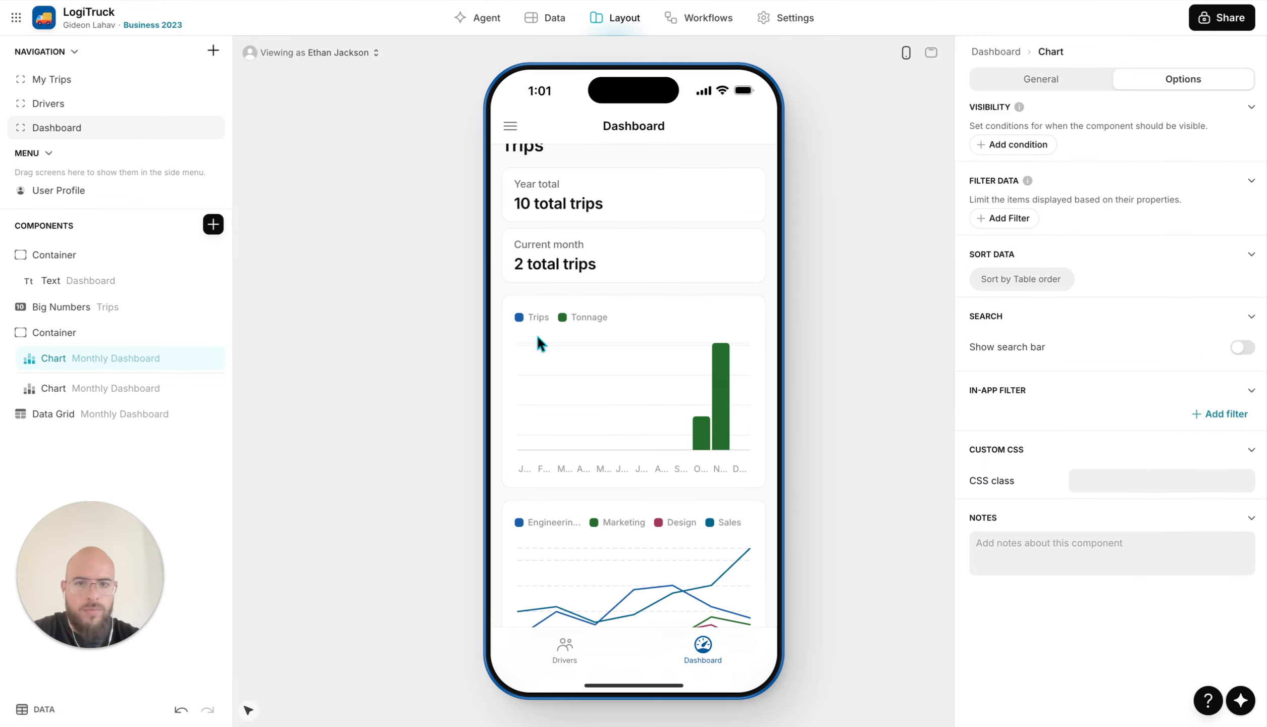
Remove the Marketing costs is not empty filter from the line chart
{"action": "left_click", "coordinate": [149, 385]}
{"action": "left_click", "coordinate": [1048, 205]}
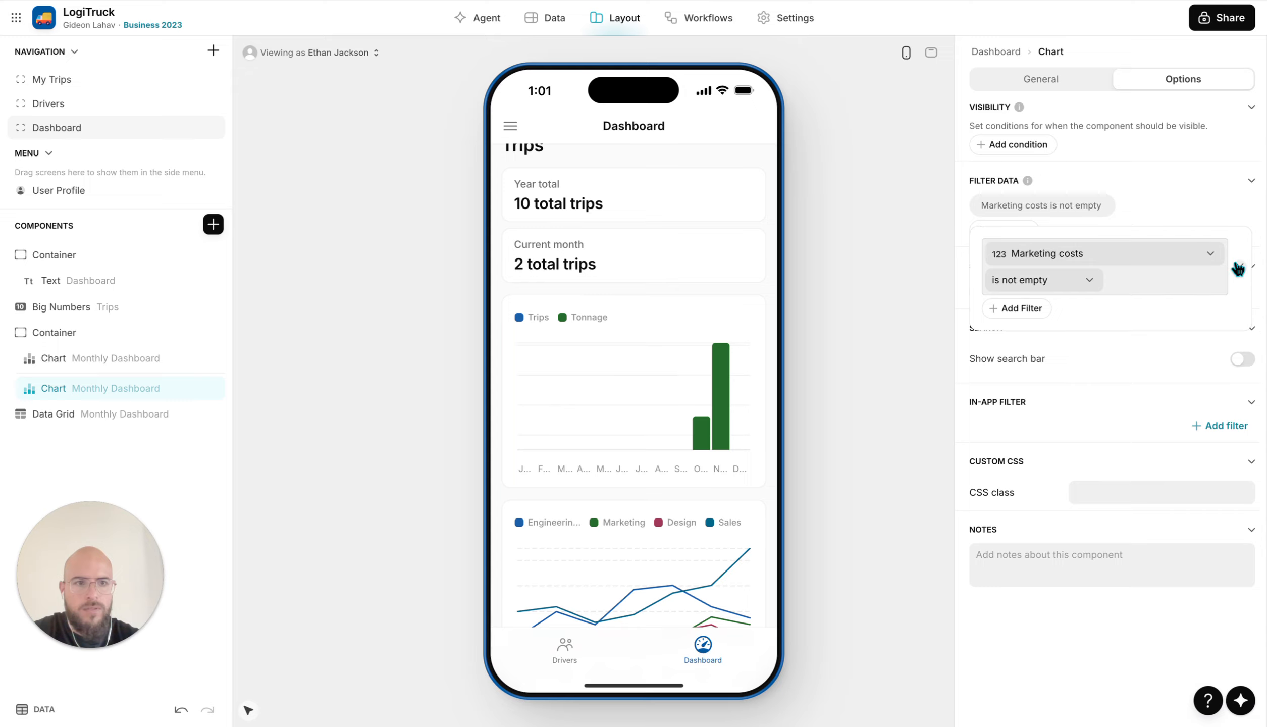
{"action": "left_click", "coordinate": [1238, 268]}
Set the line chart's item 1 value to Month total trips and its caption to Total trips
{"action": "left_click", "coordinate": [1053, 91]}
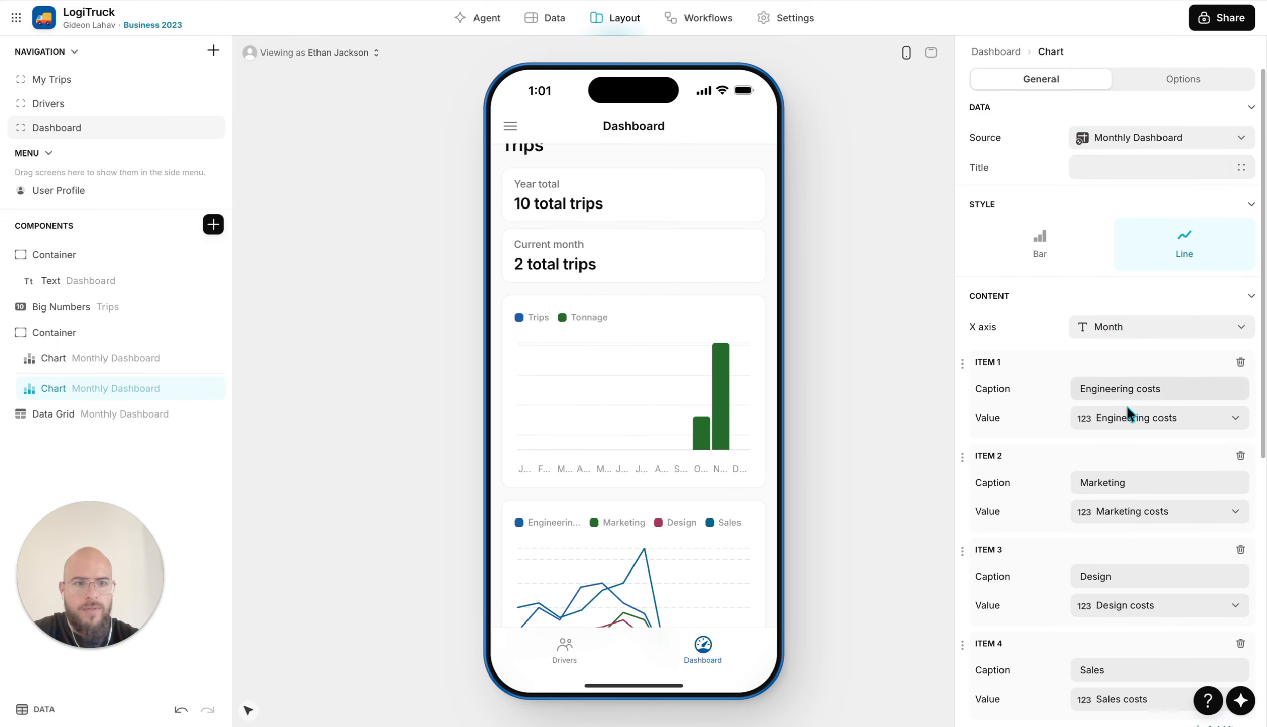
{"action": "left_click", "coordinate": [1132, 418]}
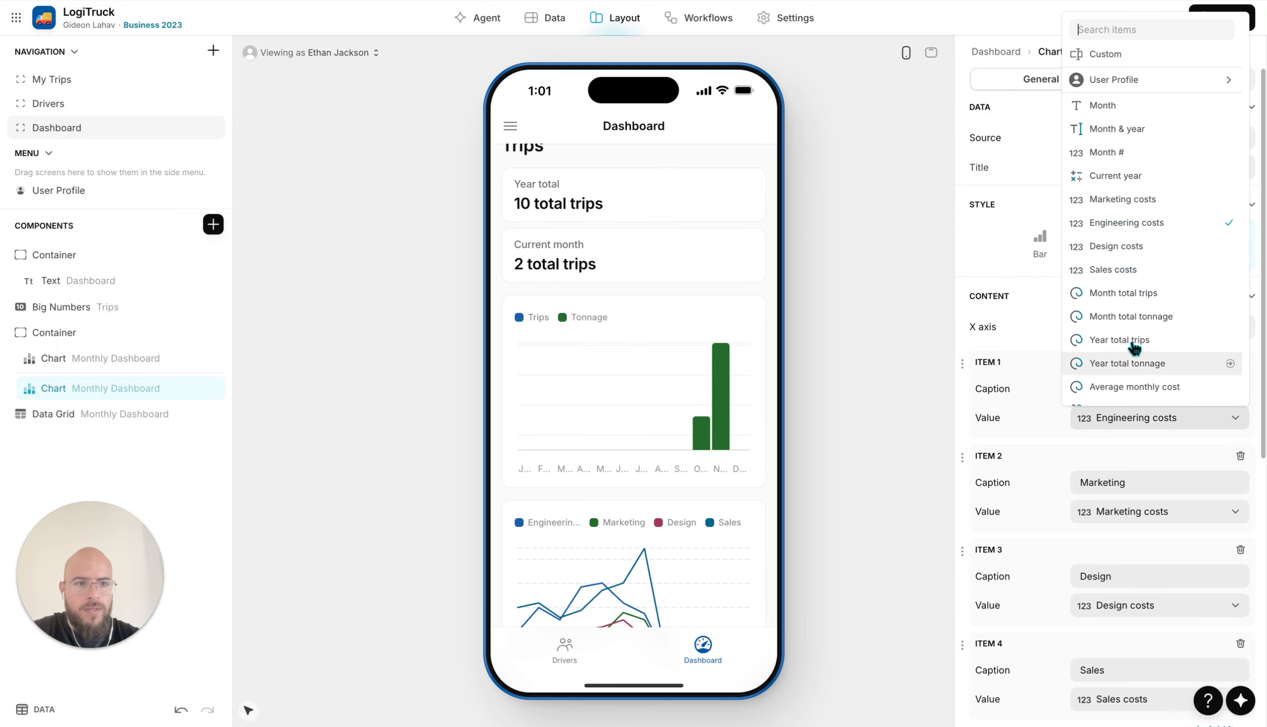
{"action": "left_click", "coordinate": [1170, 301]}
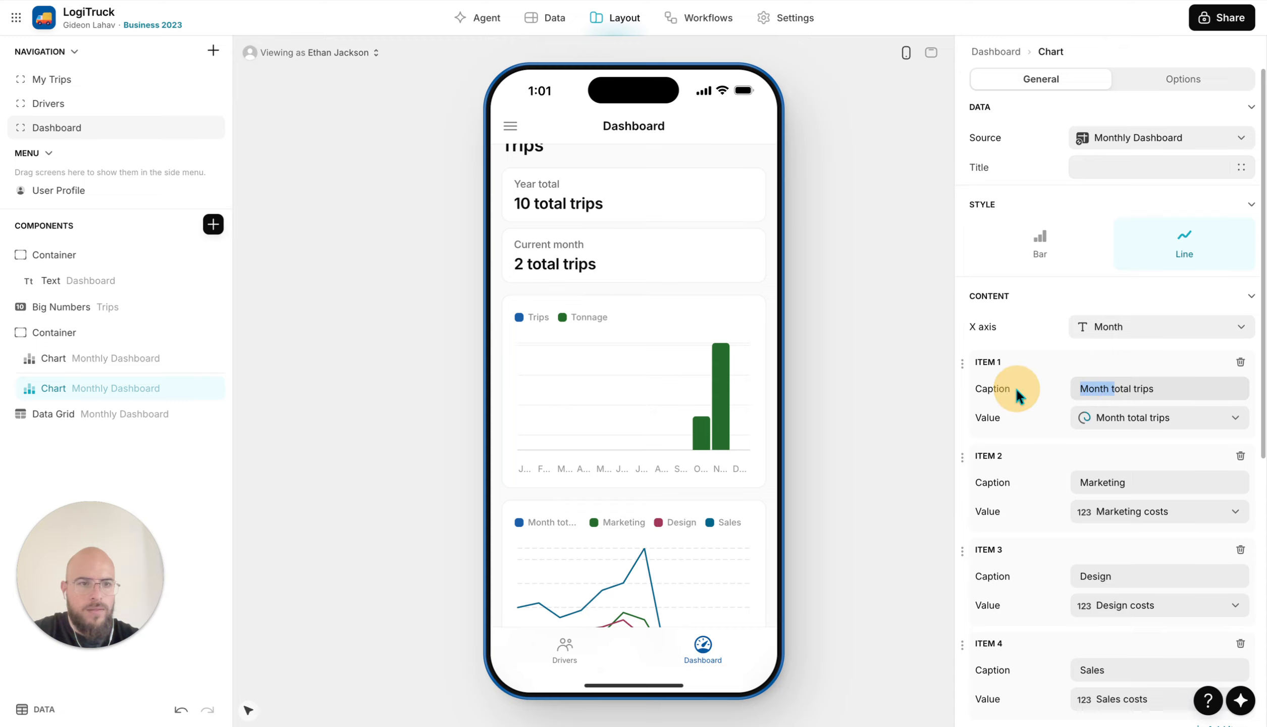
{"action": "type", "text": "T"}
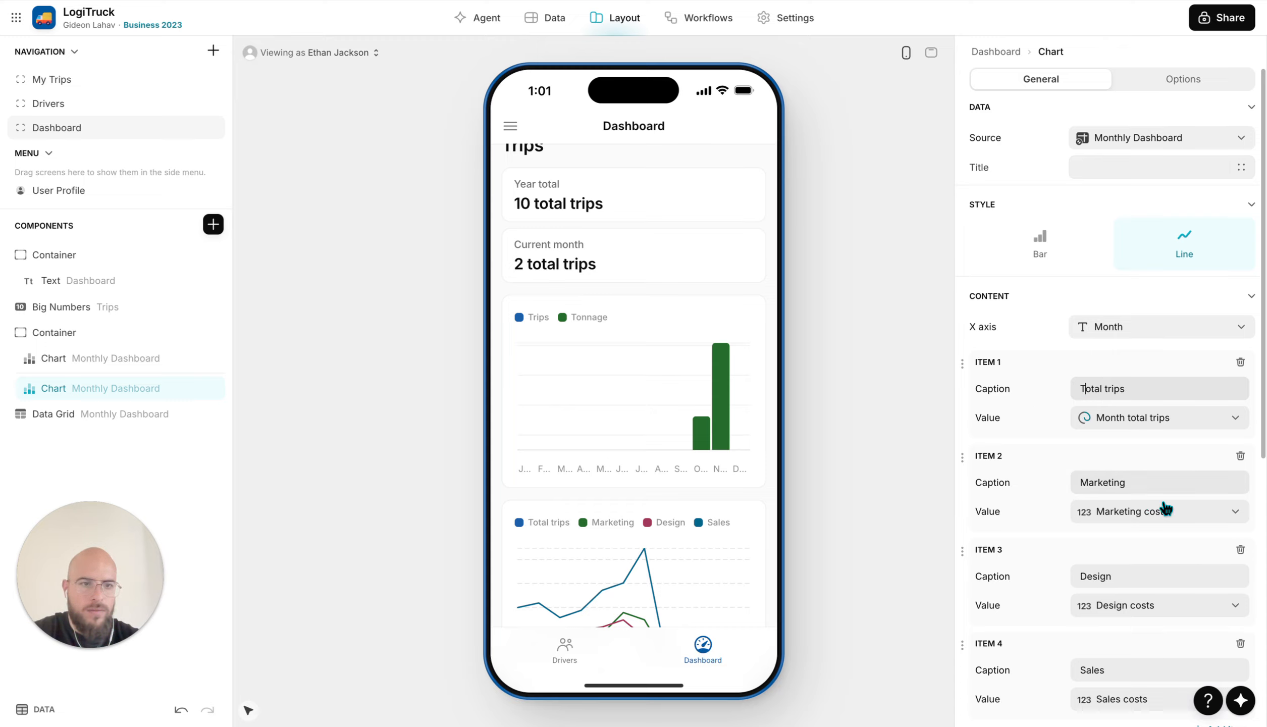
Set the line chart's item 2 value to Month total tonnage and its caption to Tonnage
{"action": "left_click", "coordinate": [1166, 508]}
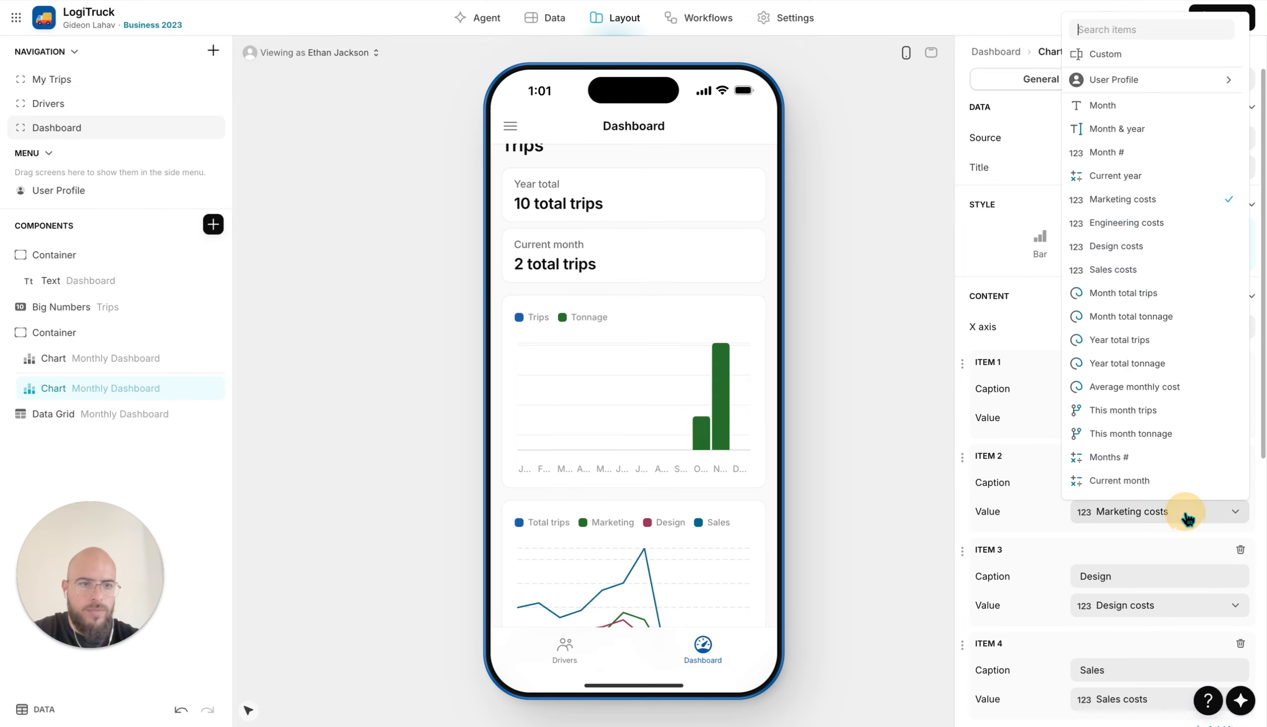
{"action": "left_click", "coordinate": [1178, 309]}
{"action": "double_click", "coordinate": [1108, 484]}
{"action": "type", "text": "Tonnage"}
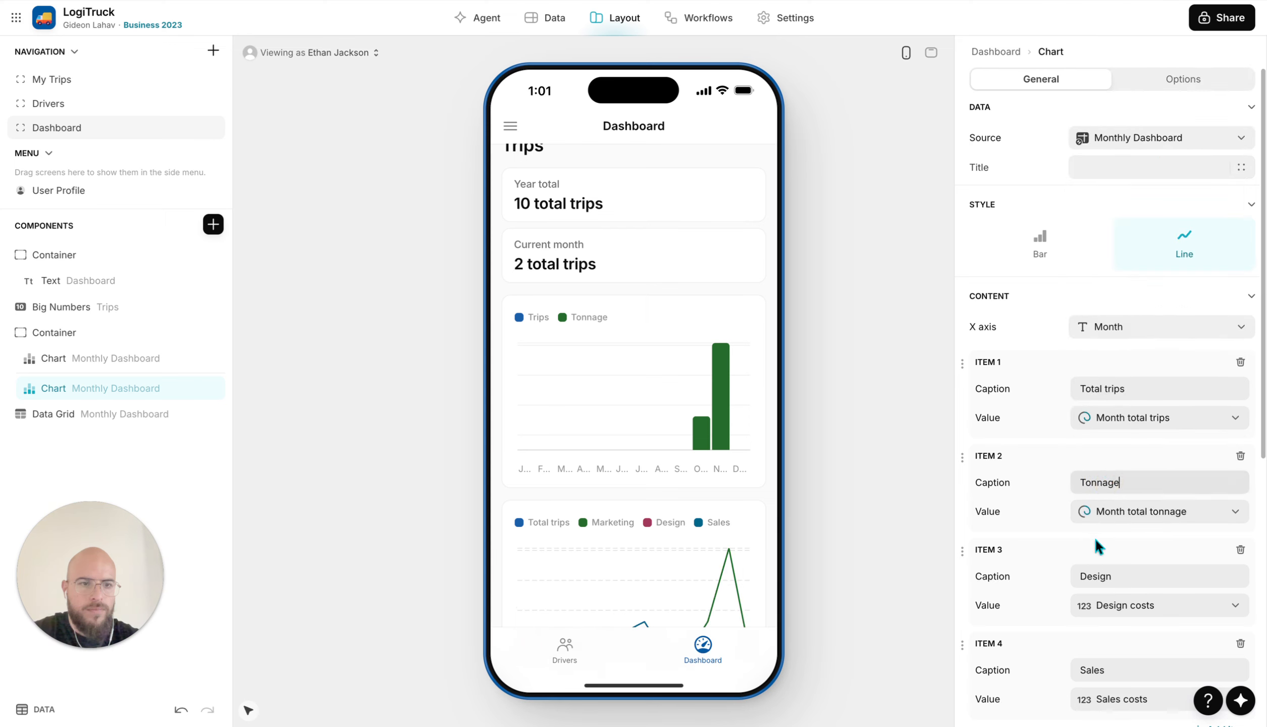
Shorten the line chart's item 1 caption to Trips and delete its Design and Sales items
{"action": "left_click_drag", "start_coordinate": [1105, 387], "coordinate": [1044, 387]}
{"action": "type", "text": "T"}
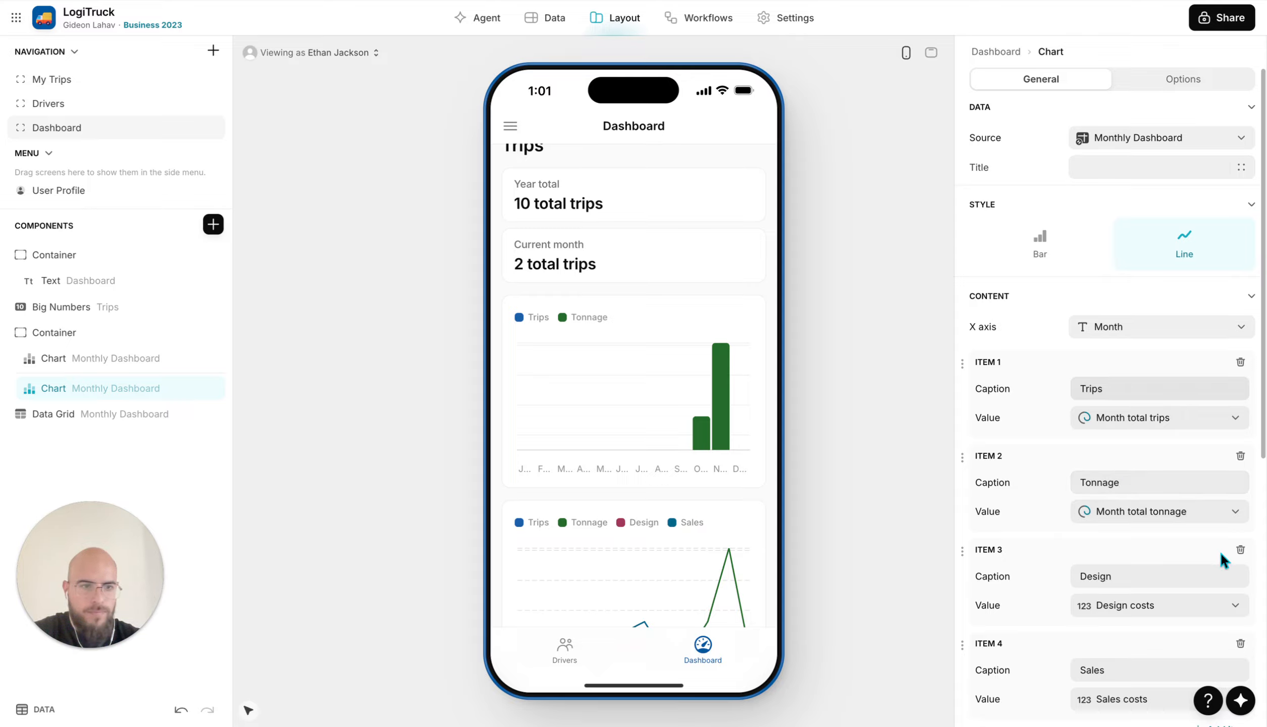
{"action": "left_click", "coordinate": [1240, 550]}
{"action": "left_click", "coordinate": [1241, 550]}
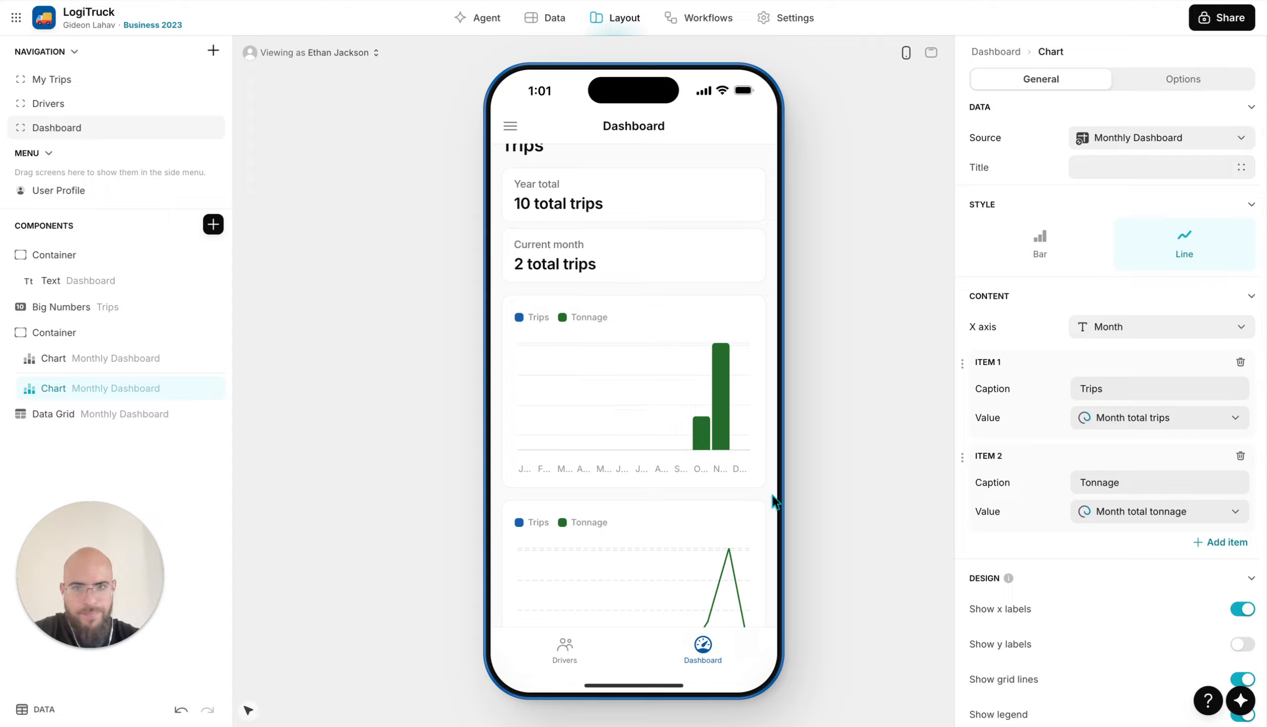
{"action": "scroll", "coordinate": [692, 423], "scroll_direction": "down", "scroll_amount": 3}
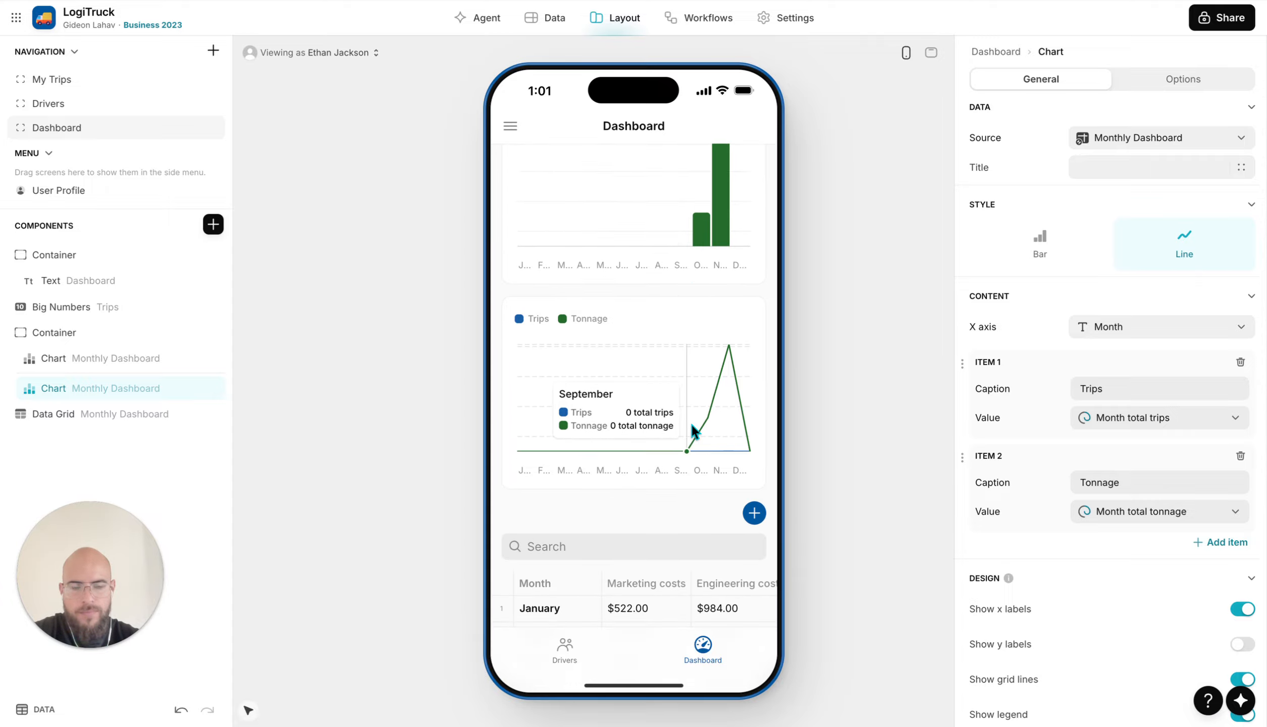
{"action": "scroll", "coordinate": [691, 423], "scroll_direction": "up", "scroll_amount": 1}
{"action": "scroll", "coordinate": [691, 422], "scroll_direction": "down", "scroll_amount": 1}
{"action": "scroll", "coordinate": [691, 423], "scroll_direction": "up", "scroll_amount": 2}
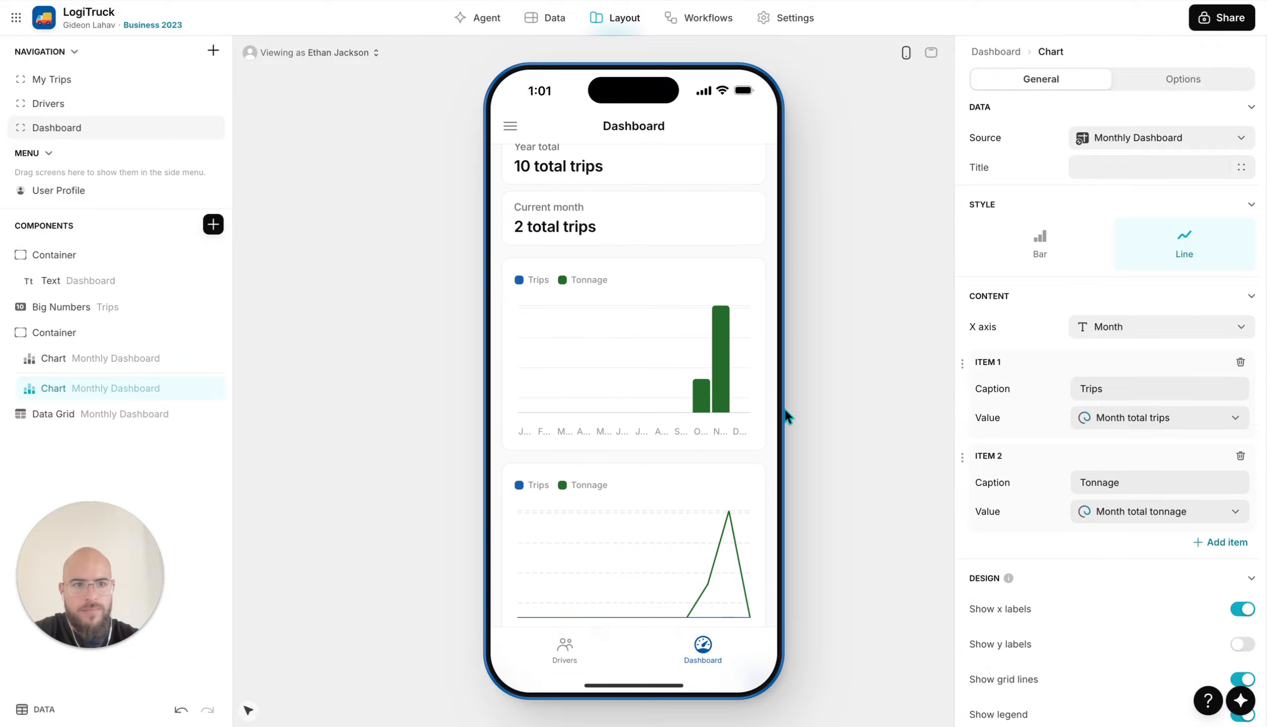
Set the X axis of both the line chart and the bar chart to Month #, and switch the preview to desktop
{"action": "left_click", "coordinate": [1111, 333]}
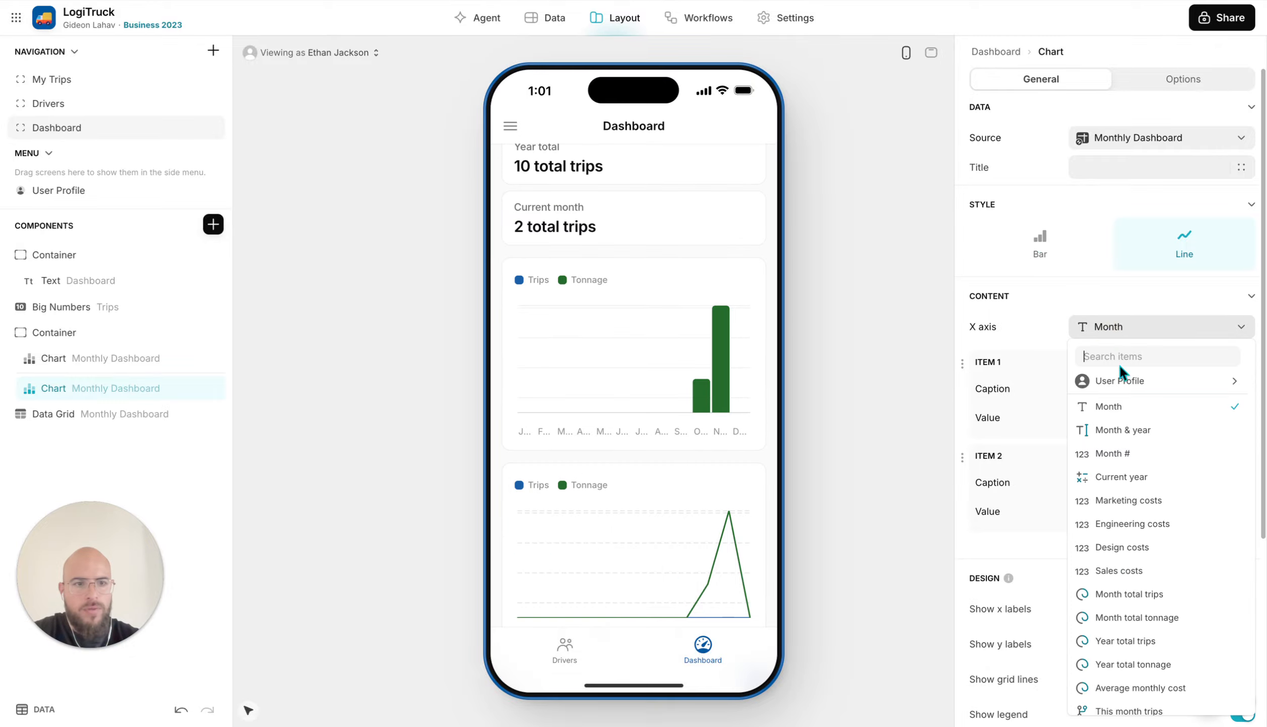
{"action": "left_click", "coordinate": [1134, 449]}
{"action": "left_click", "coordinate": [105, 358]}
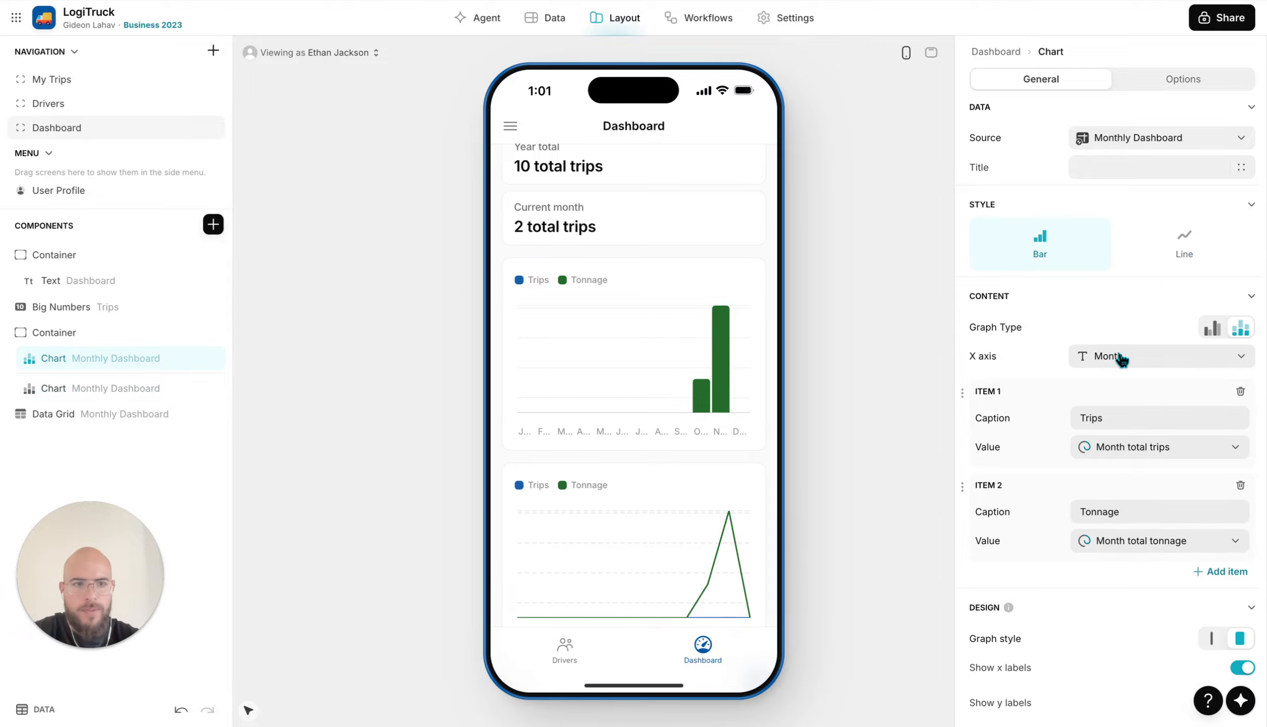
{"action": "left_click", "coordinate": [1136, 356]}
{"action": "left_click", "coordinate": [1136, 483]}
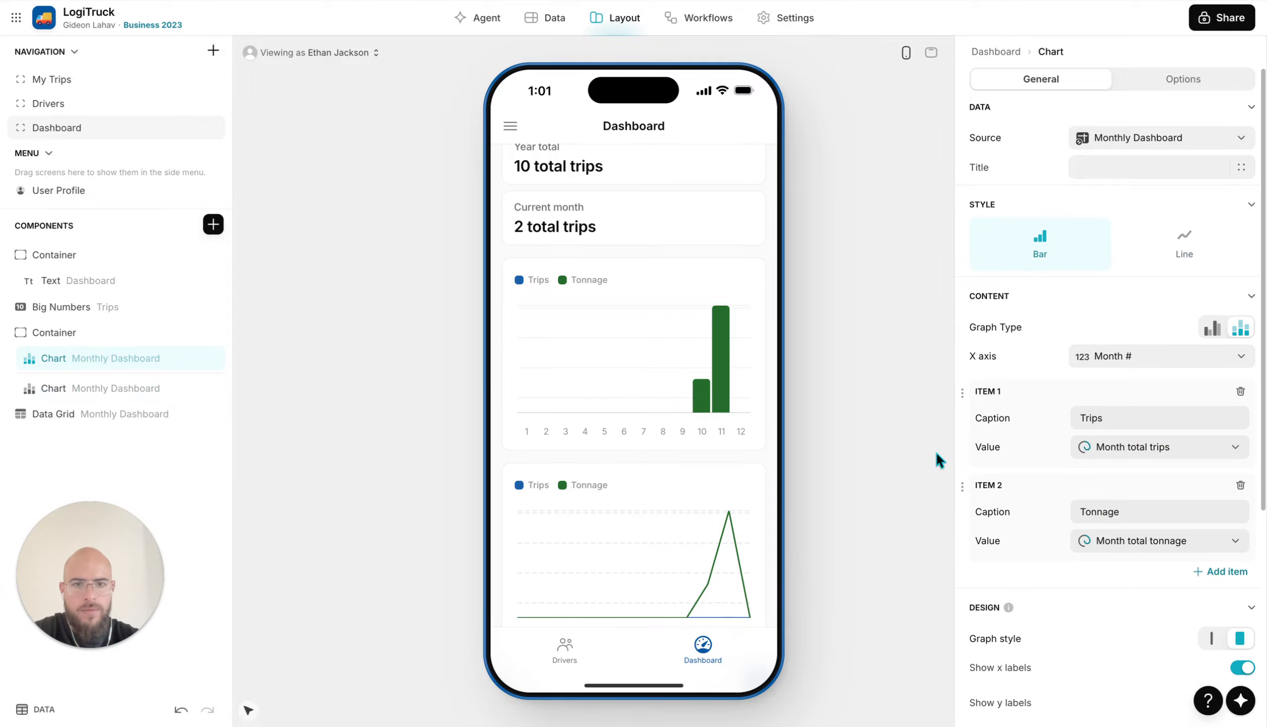
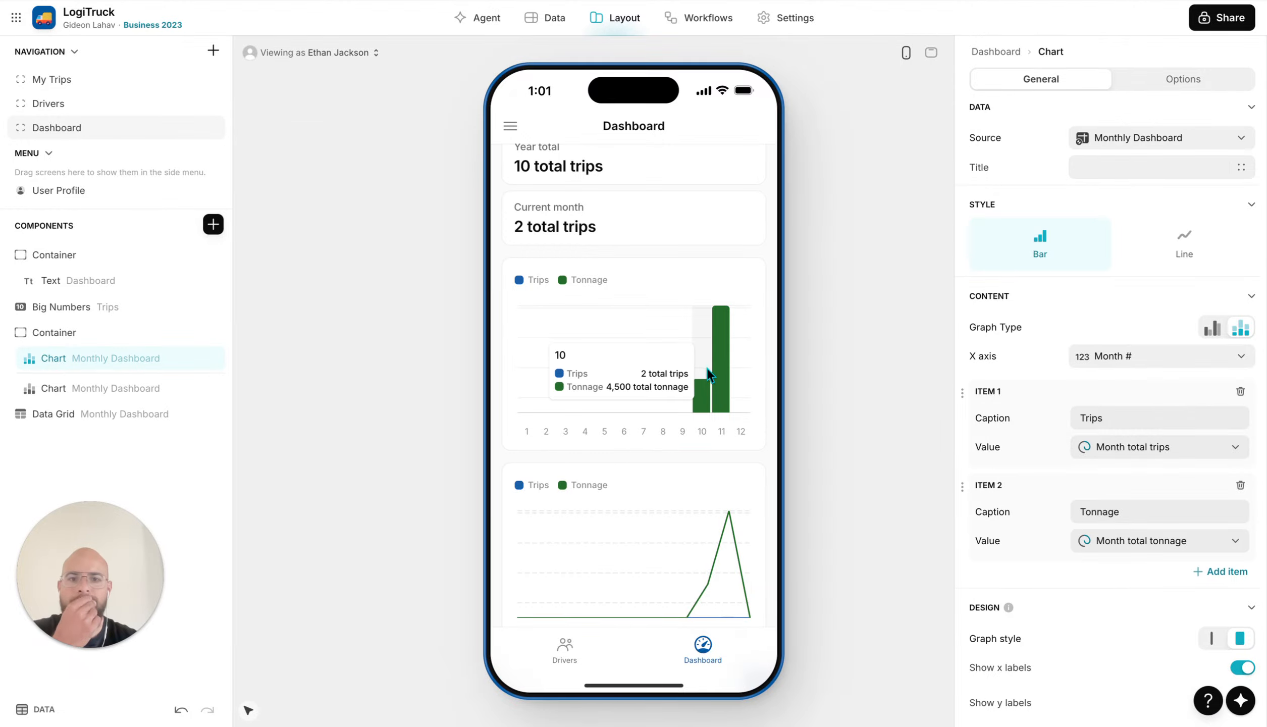
{"action": "left_click", "coordinate": [932, 56]}
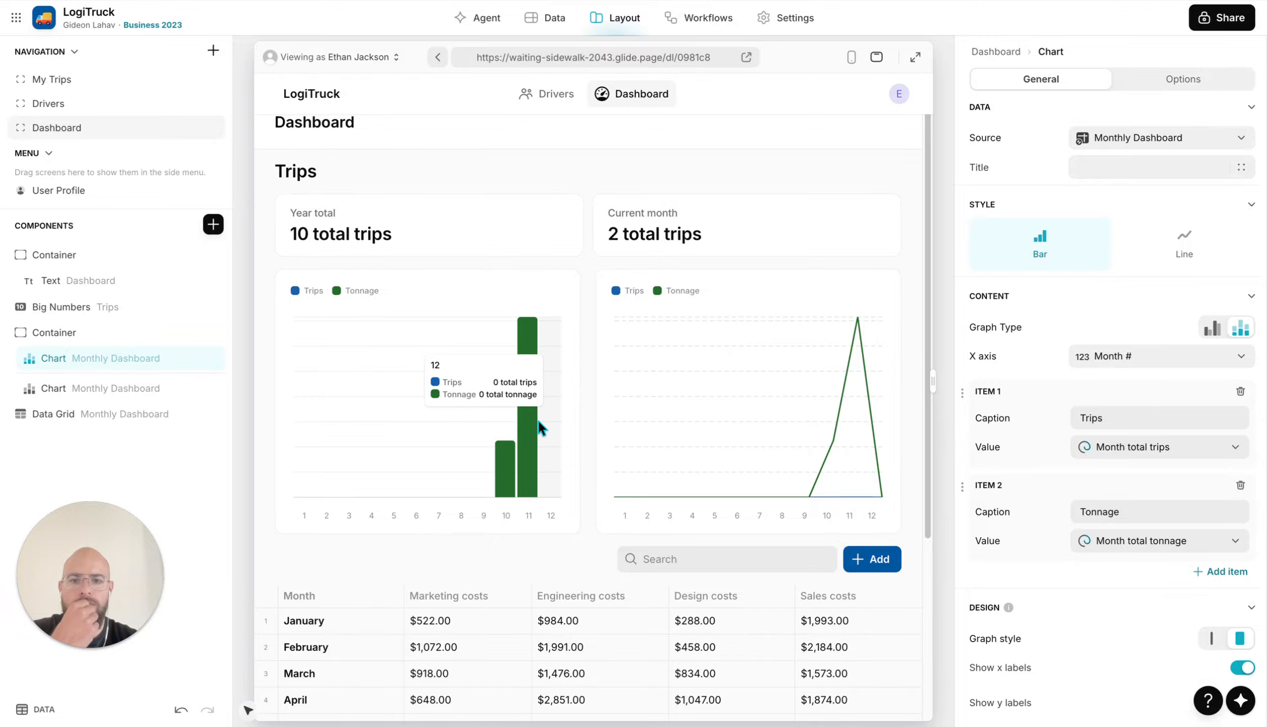
Disable adding items in the Dashboard's Data Grid and hide its search bar
{"action": "left_click", "coordinate": [130, 420]}
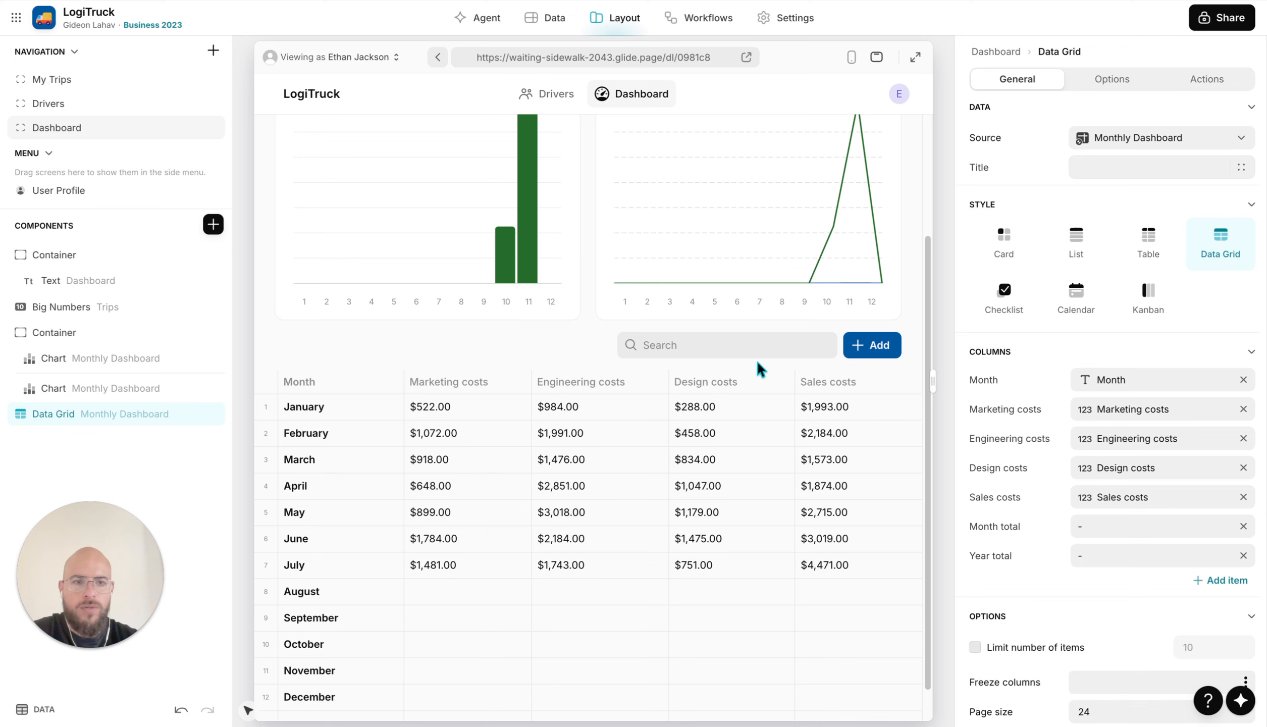
{"action": "left_click", "coordinate": [1209, 79]}
{"action": "left_click", "coordinate": [1242, 137]}
{"action": "left_click", "coordinate": [1120, 79]}
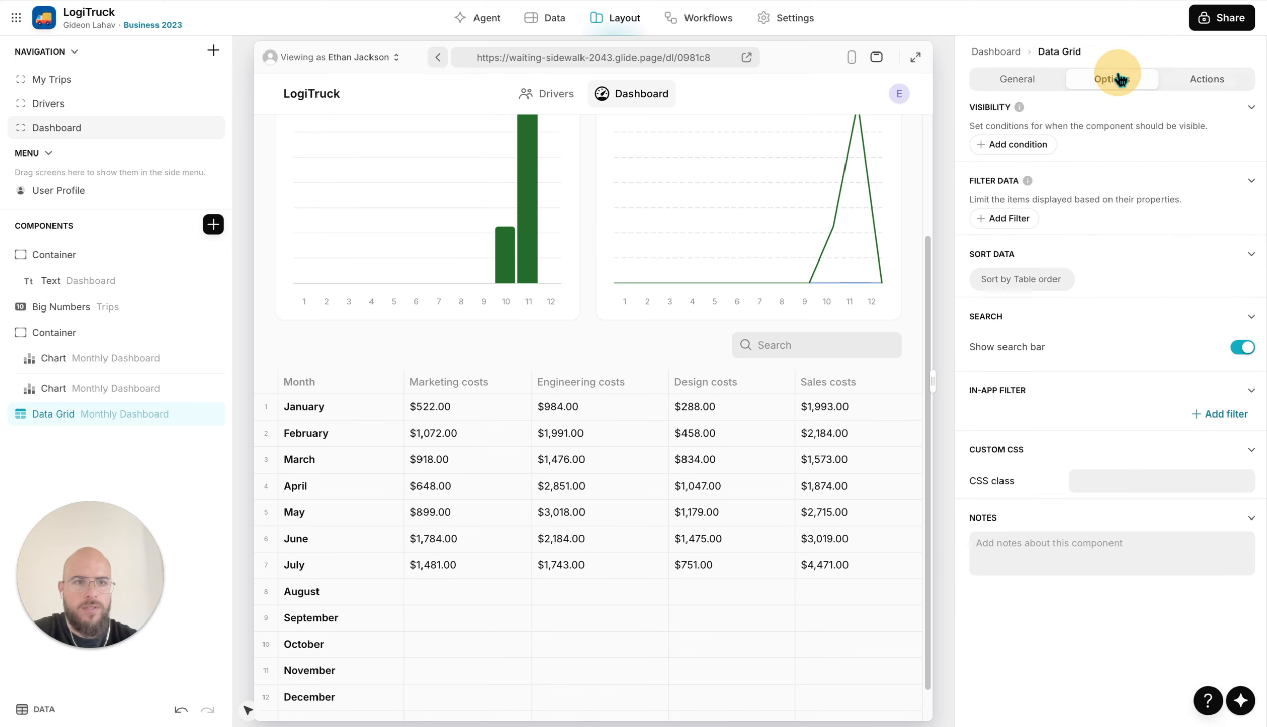
{"action": "left_click", "coordinate": [1244, 348]}
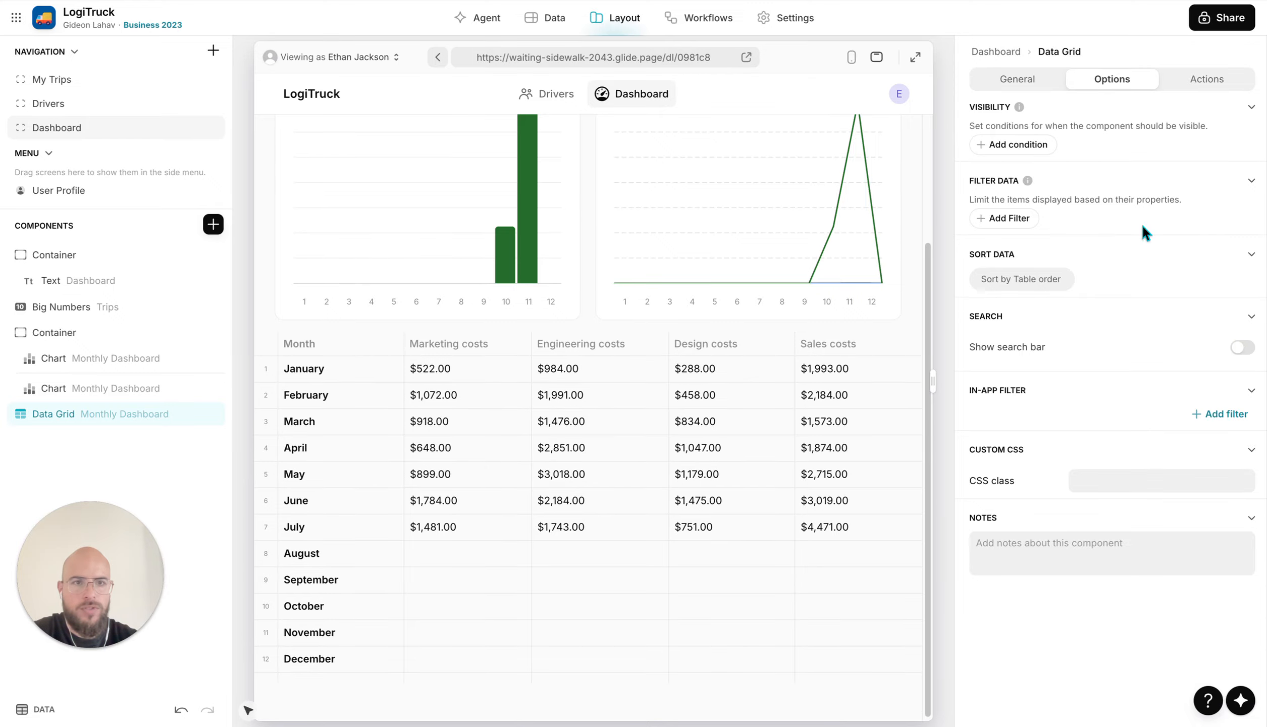
Remove the Month total, Year total, Sales costs and Design costs columns from the Data Grid
{"action": "left_click", "coordinate": [1025, 81]}
{"action": "scroll", "coordinate": [1211, 489], "scroll_direction": "down", "scroll_amount": 1}
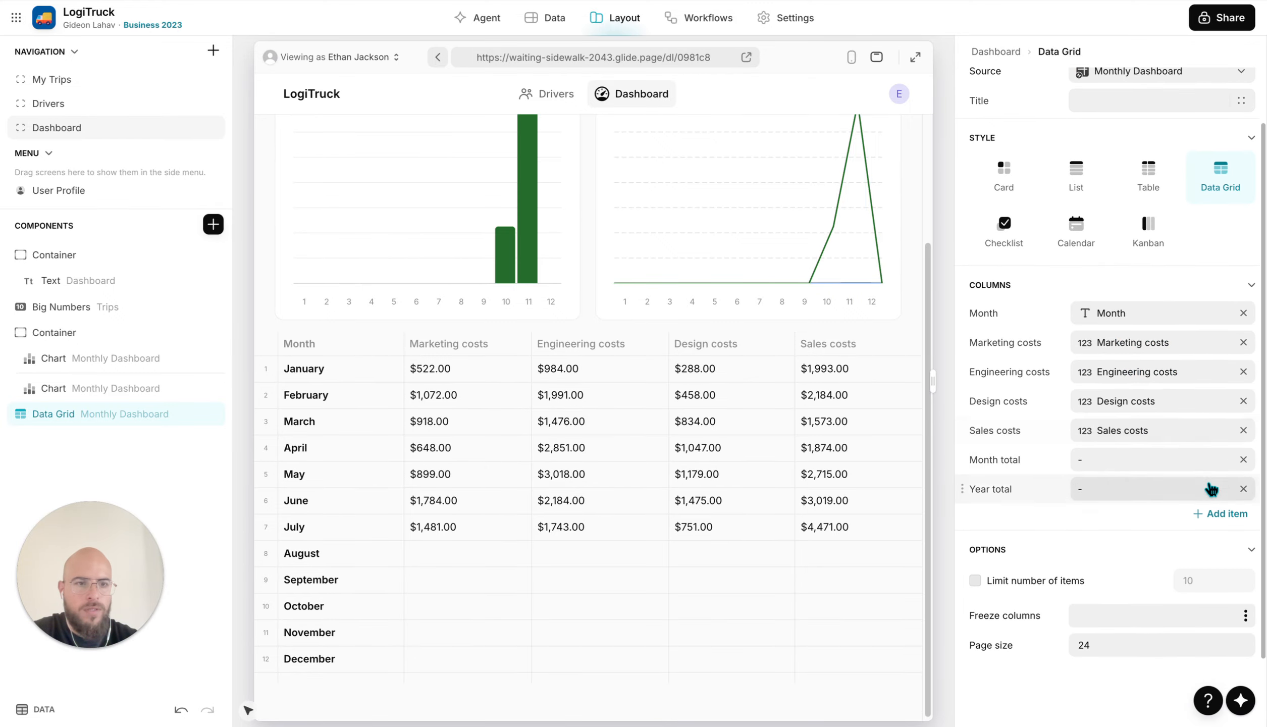
{"action": "left_click", "coordinate": [1243, 460]}
{"action": "left_click", "coordinate": [1243, 459]}
{"action": "left_click", "coordinate": [1243, 430]}
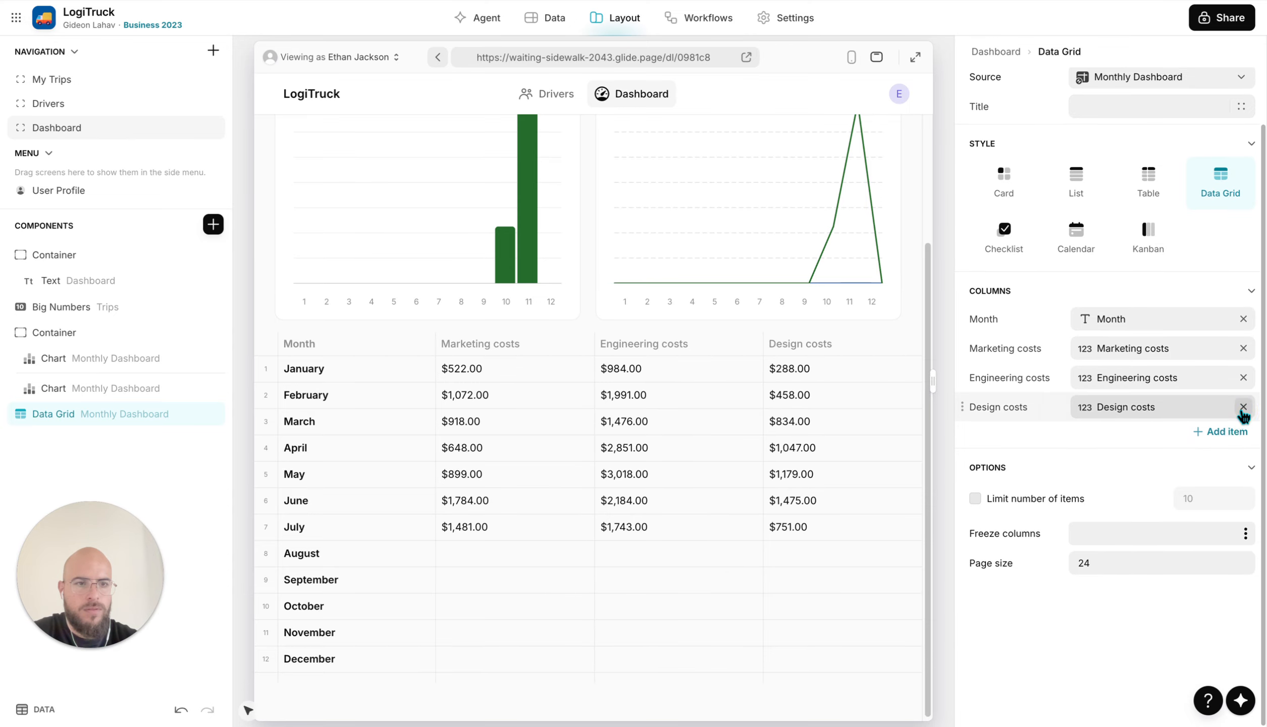
{"action": "left_click", "coordinate": [1243, 403]}
Change the Data Grid's Marketing costs column to show Month total trips
{"action": "left_click", "coordinate": [1207, 377]}
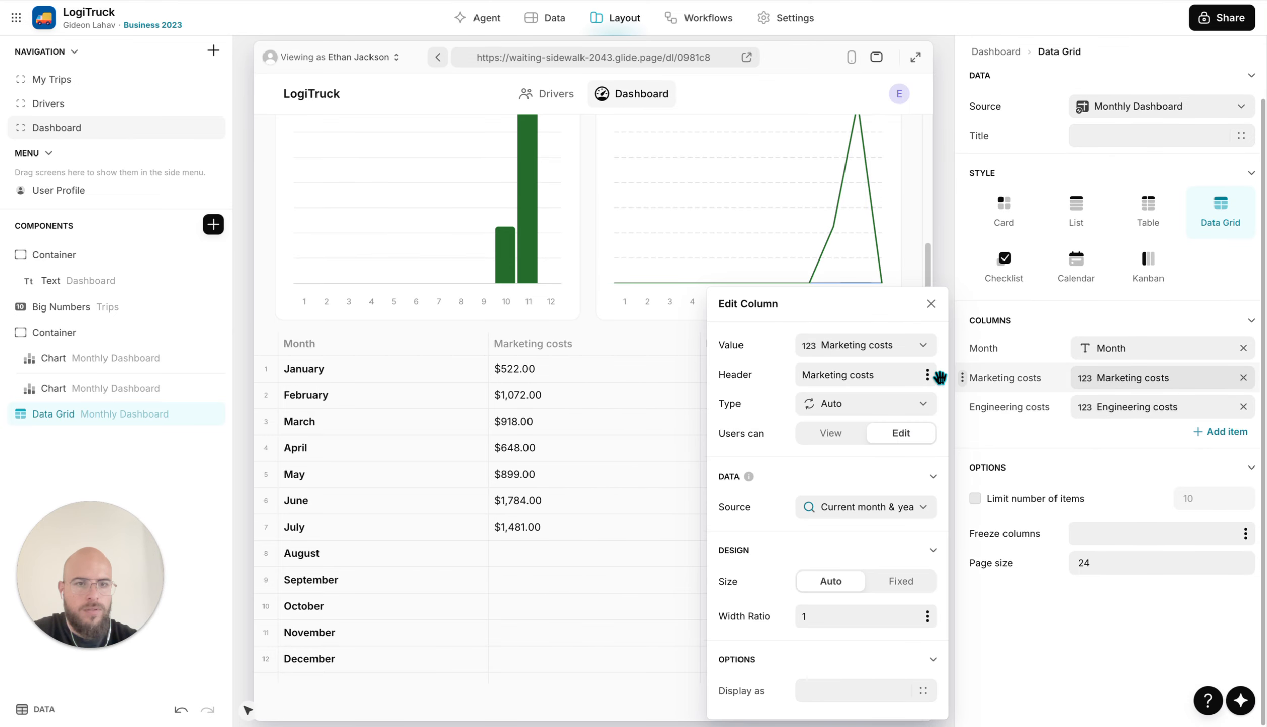
{"action": "left_click", "coordinate": [904, 345]}
{"action": "scroll", "coordinate": [872, 581], "scroll_direction": "down", "scroll_amount": 1}
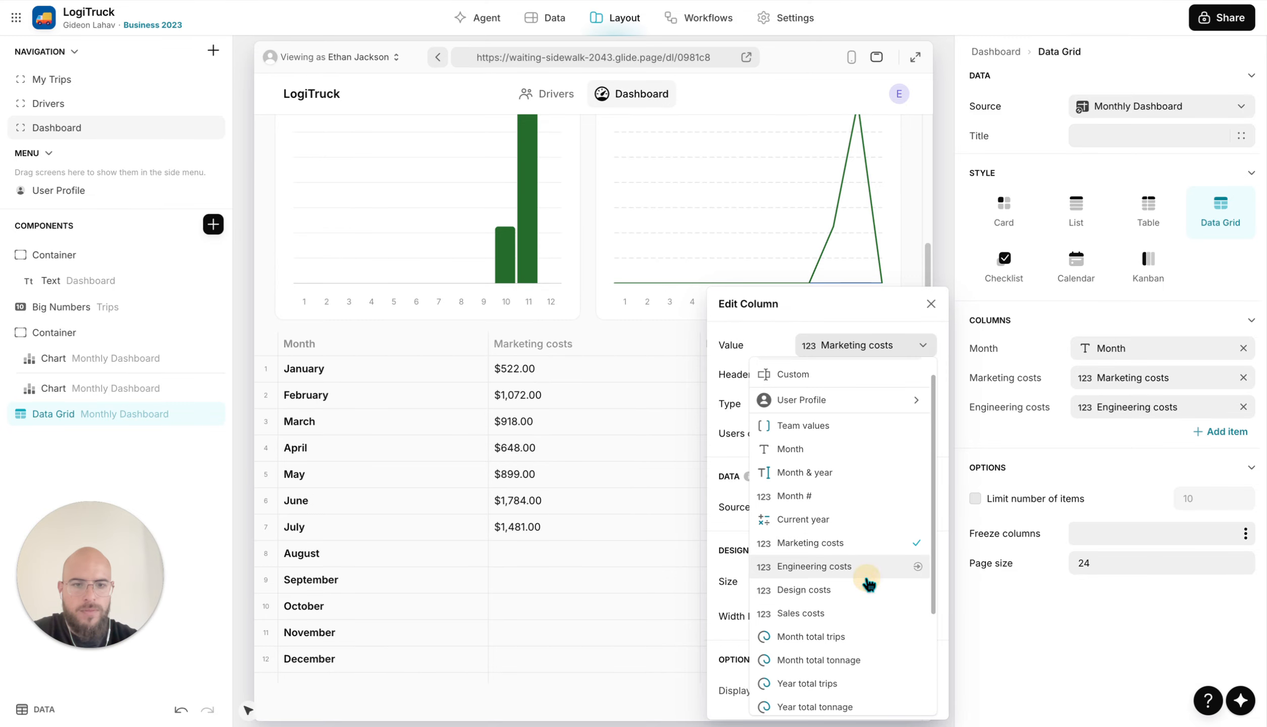
{"action": "left_click", "coordinate": [868, 567]}
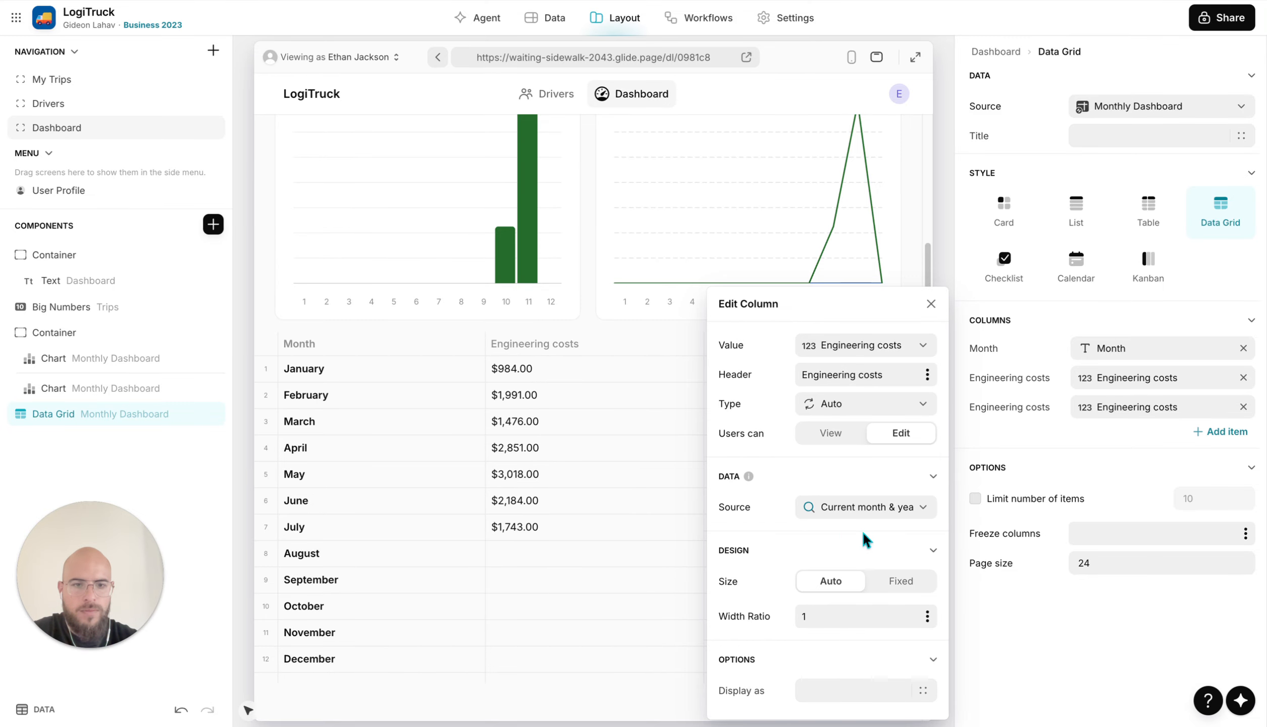
{"action": "left_click", "coordinate": [853, 348]}
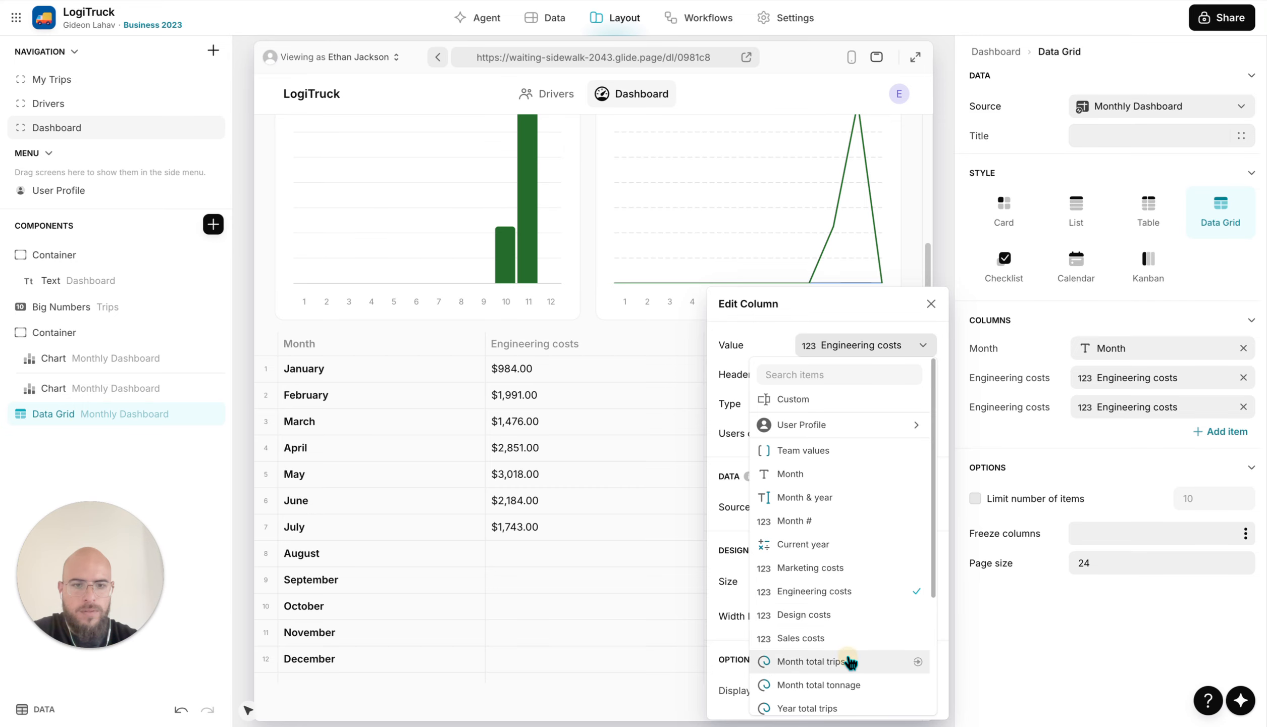
{"action": "left_click", "coordinate": [851, 662]}
Change the Data Grid's Engineering costs column to show Month total tonnage and close the column settings
{"action": "left_click", "coordinate": [1104, 412]}
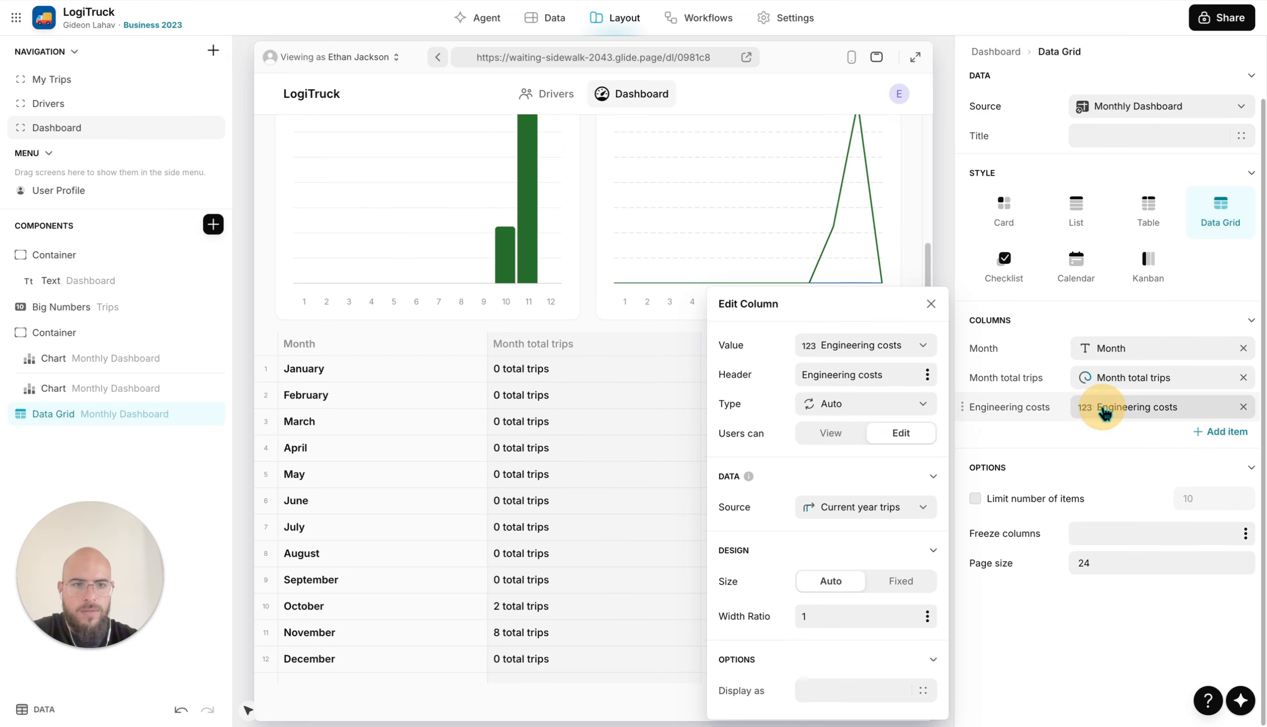
{"action": "left_click", "coordinate": [874, 347]}
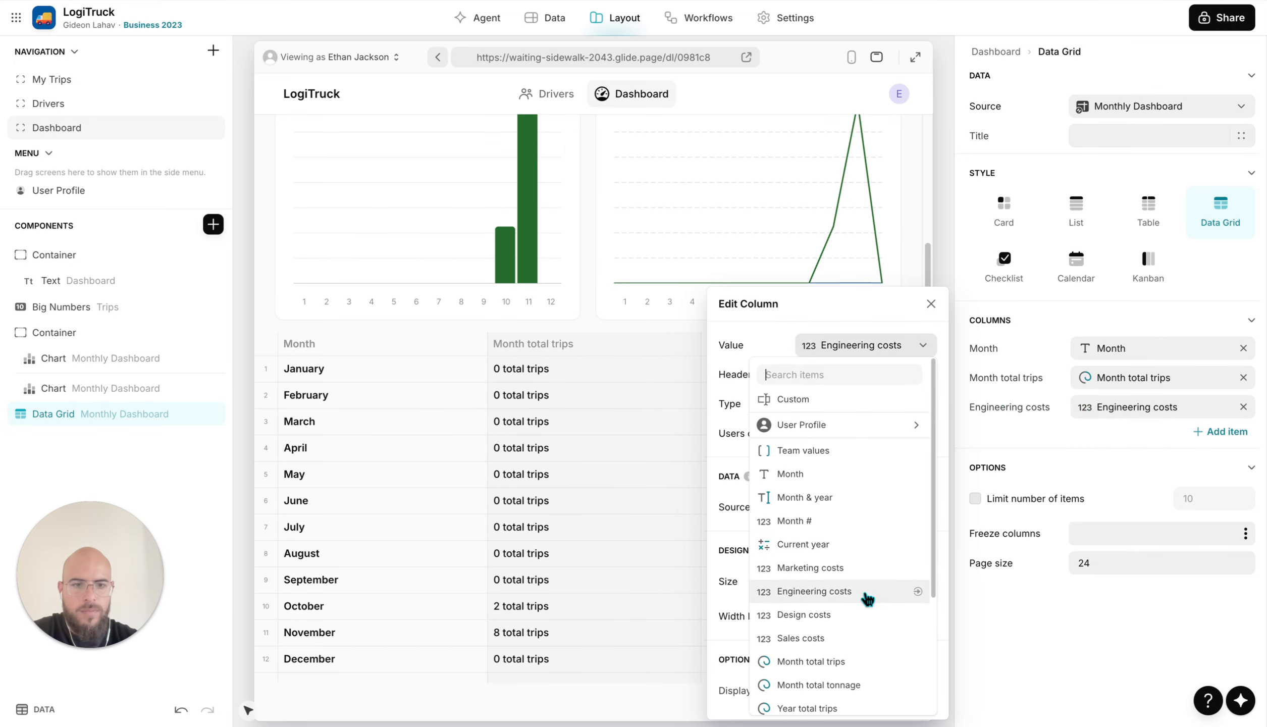
{"action": "left_click", "coordinate": [864, 684]}
{"action": "left_click", "coordinate": [1008, 642]}
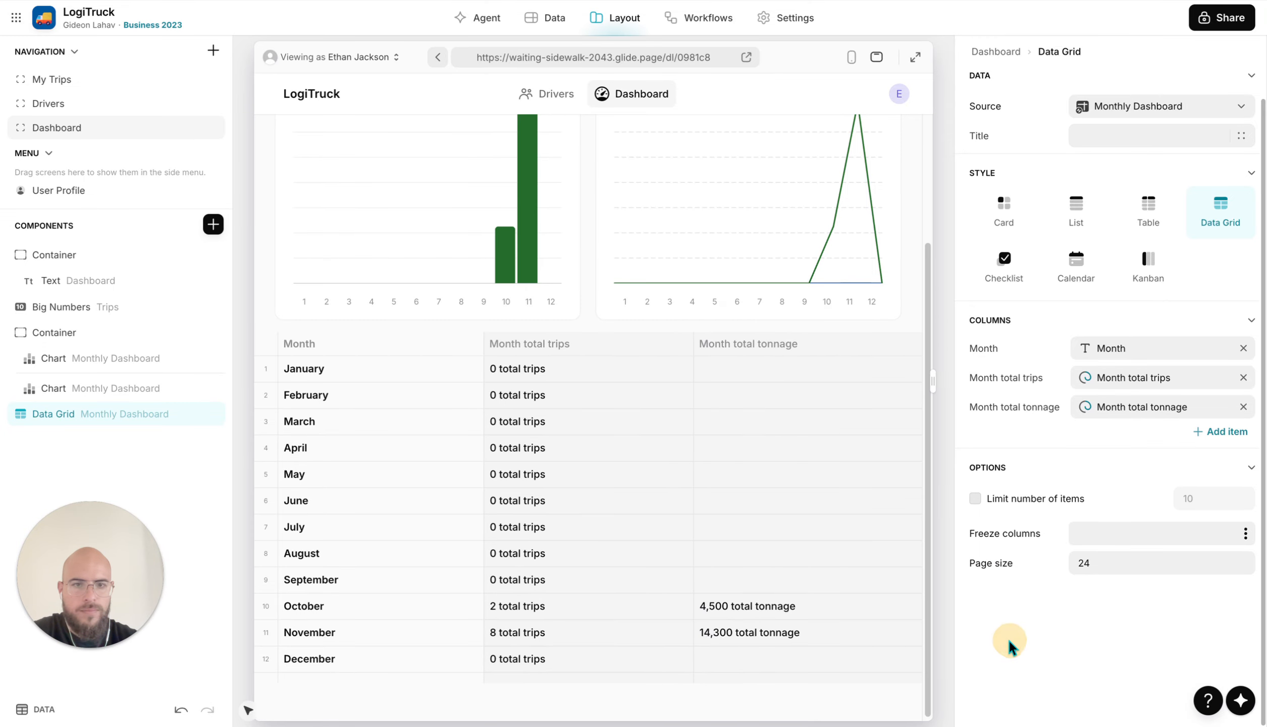
Change the Data Grid's Month column to show Month & year
{"action": "mouse_move", "coordinate": [195, 388]}
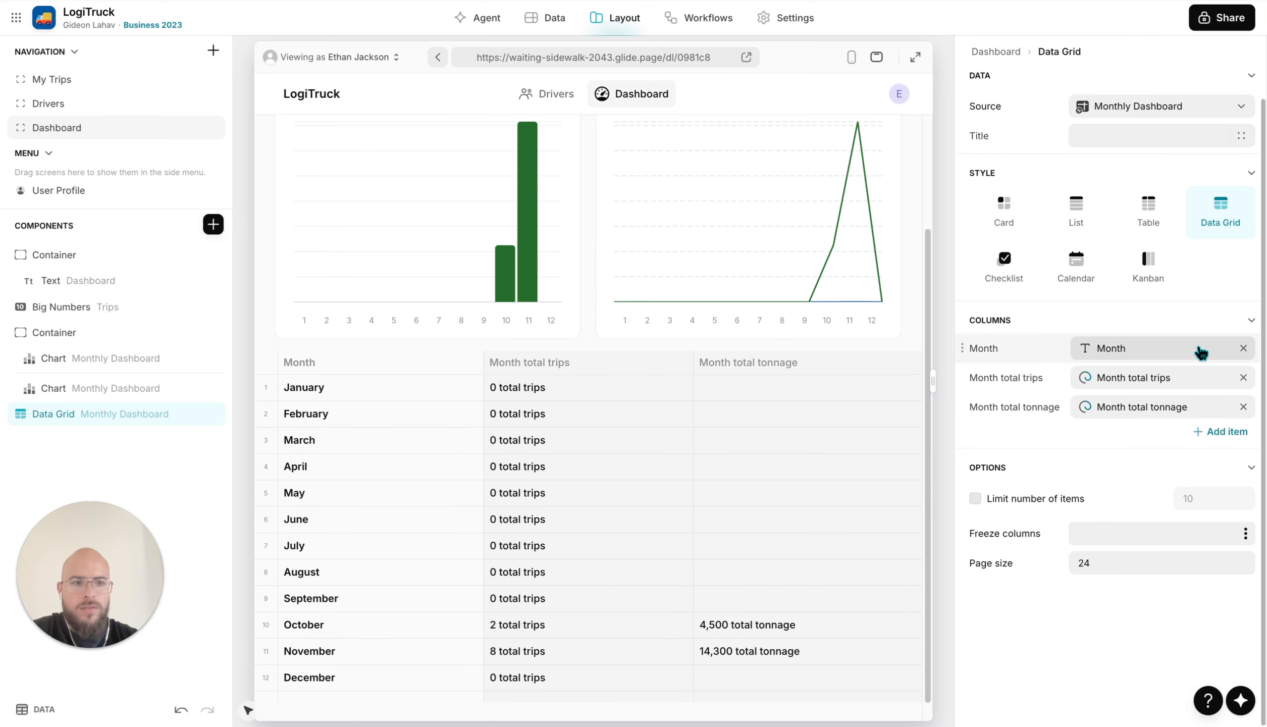
{"action": "left_click", "coordinate": [1170, 355]}
{"action": "left_click", "coordinate": [912, 345]}
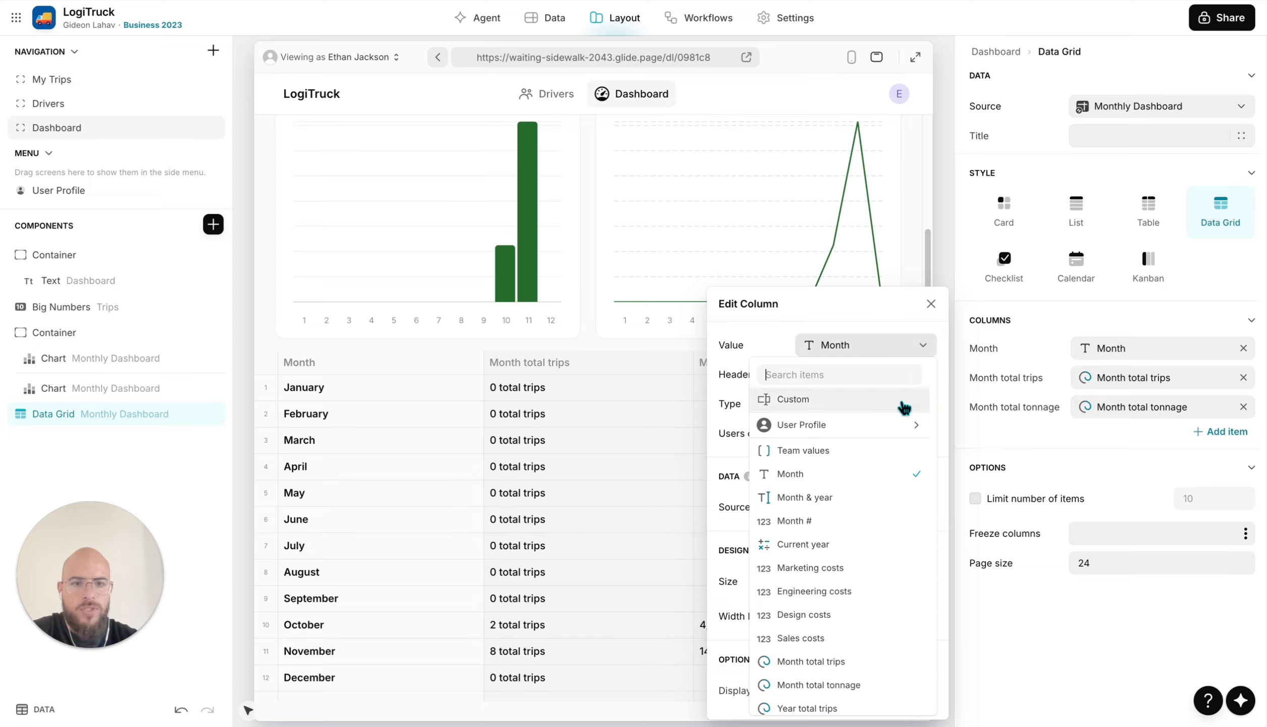
{"action": "left_click", "coordinate": [882, 505]}
{"action": "left_click", "coordinate": [1104, 635]}
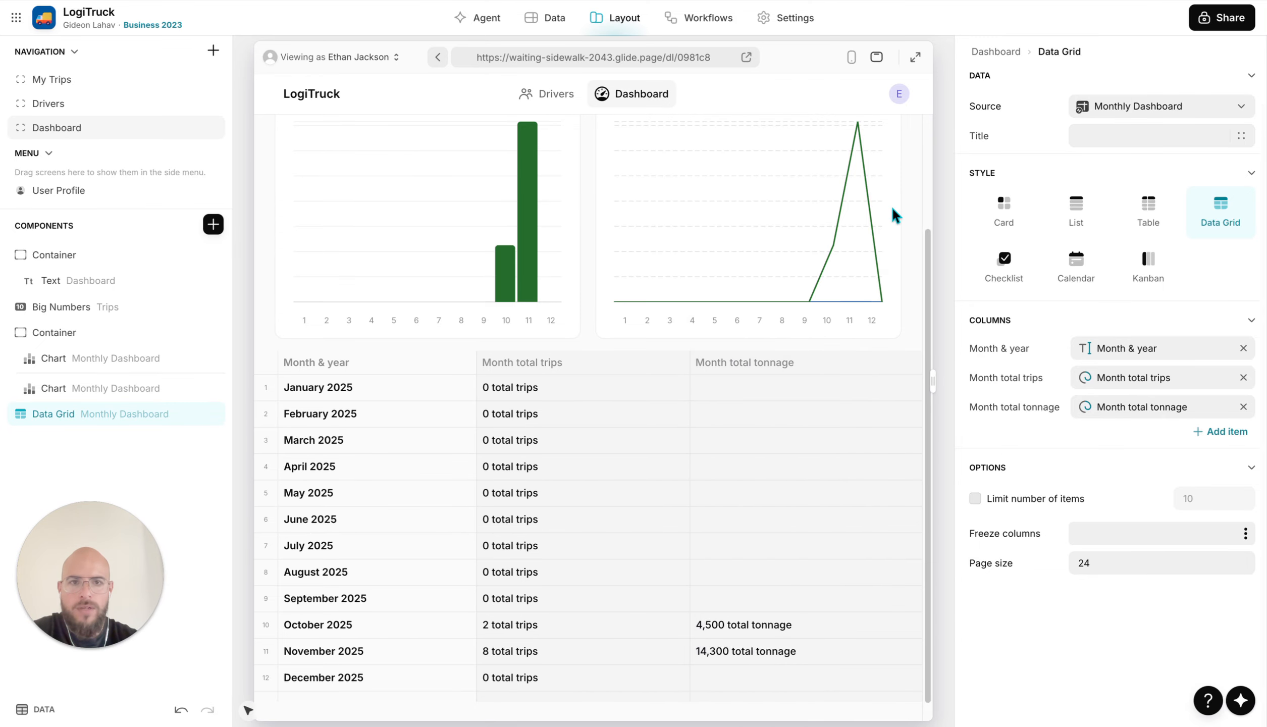
Append the Current year value to the Dashboard heading text and check the screen in the full-size preview
{"action": "scroll", "coordinate": [723, 291], "scroll_direction": "up", "scroll_amount": 2}
{"action": "scroll", "coordinate": [723, 290], "scroll_direction": "up", "scroll_amount": 2}
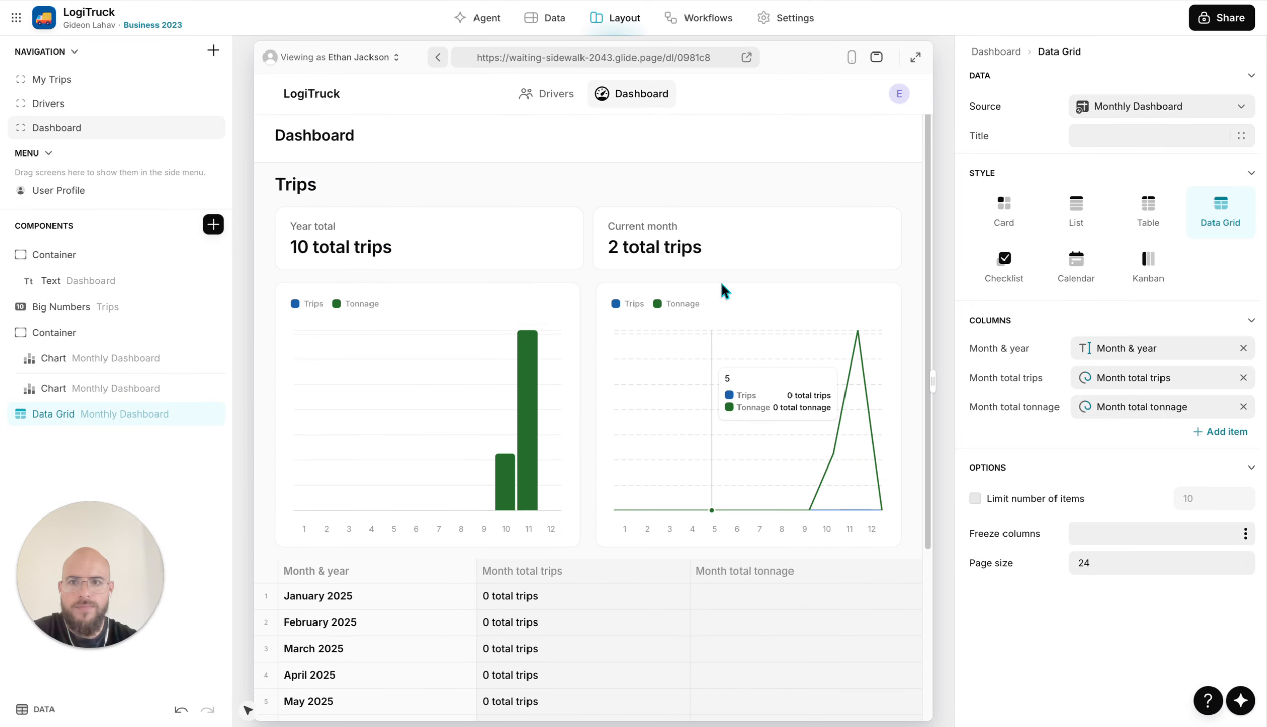
{"action": "left_click", "coordinate": [63, 280]}
{"action": "left_click", "coordinate": [1067, 136]}
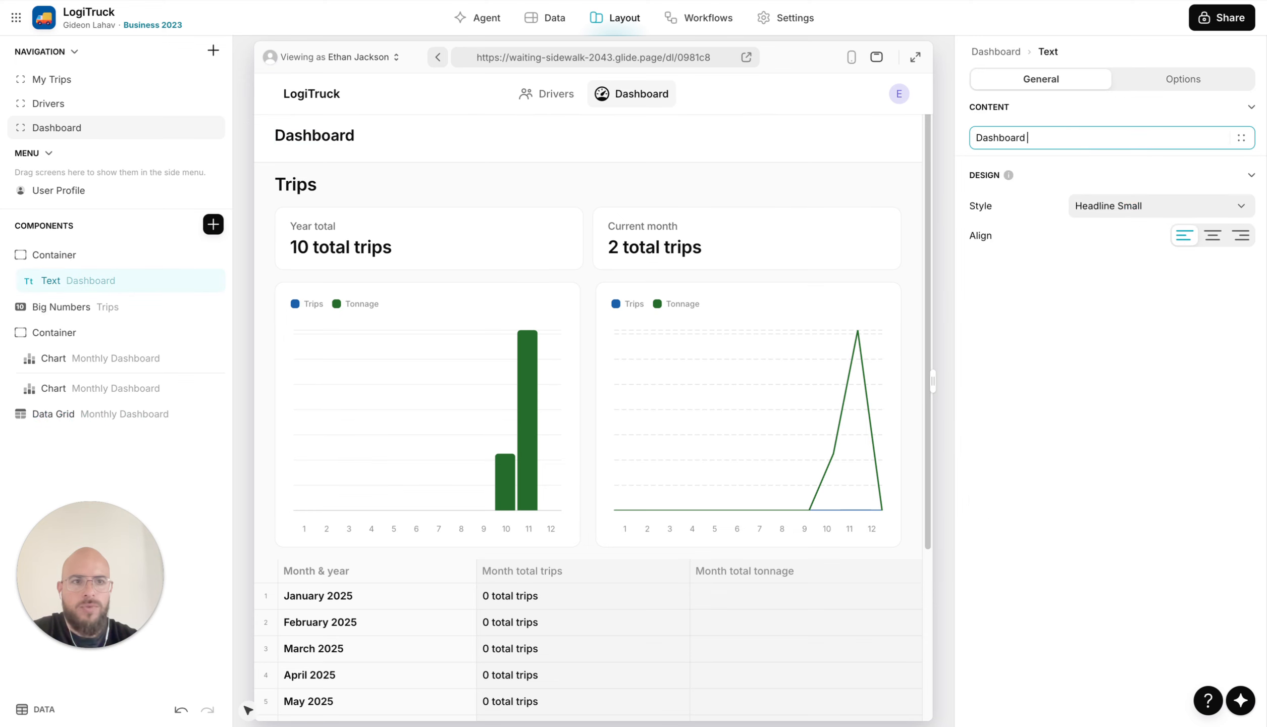
{"action": "left_click", "coordinate": [1240, 140]}
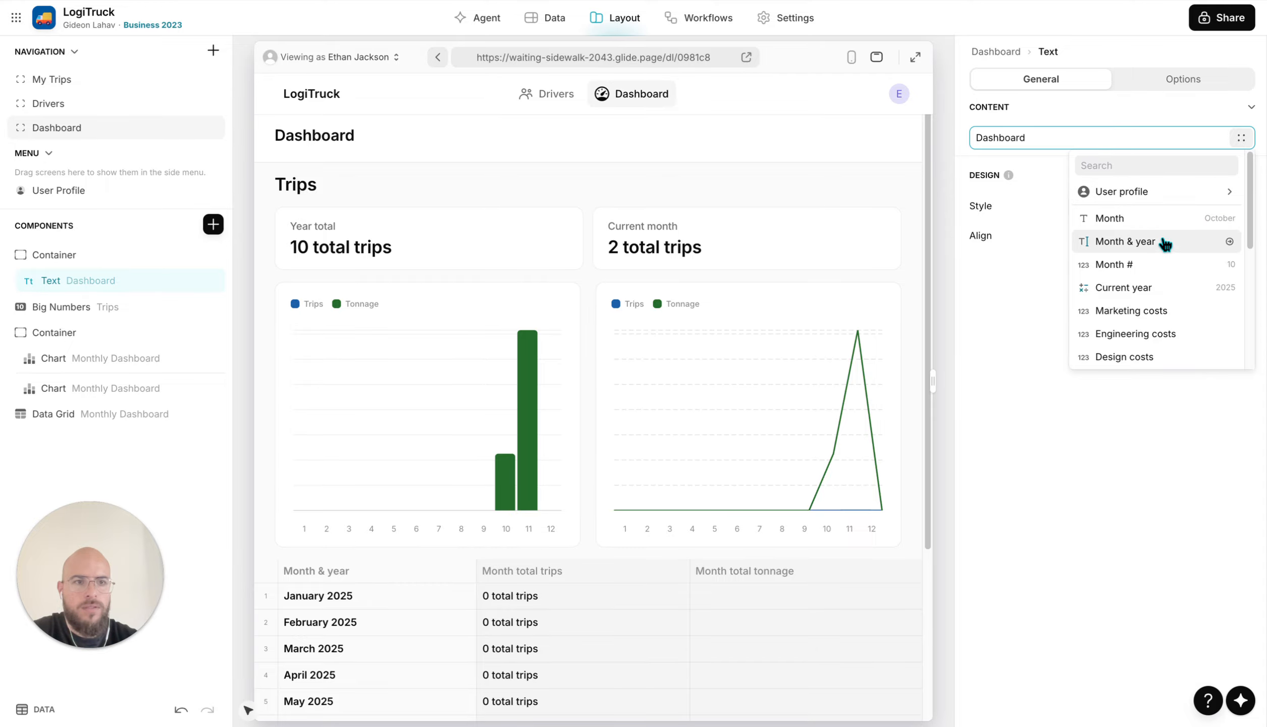
{"action": "left_click", "coordinate": [1155, 287]}
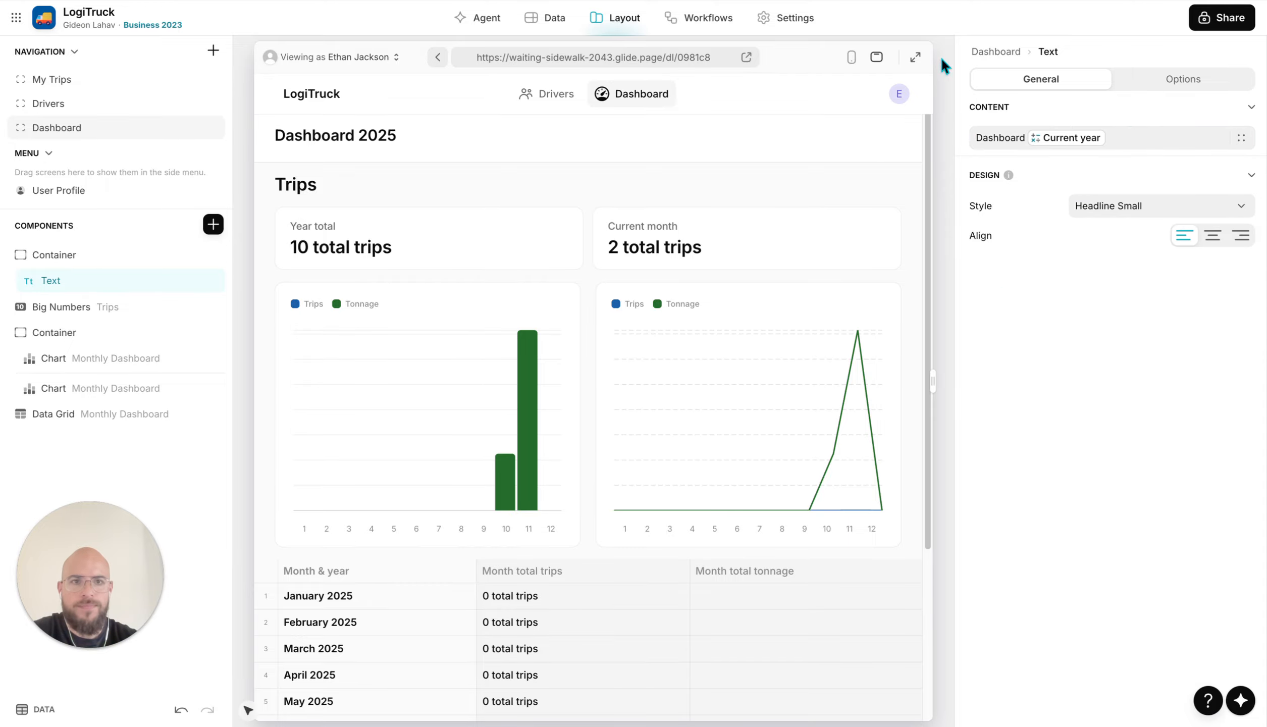
{"action": "left_click", "coordinate": [915, 56]}
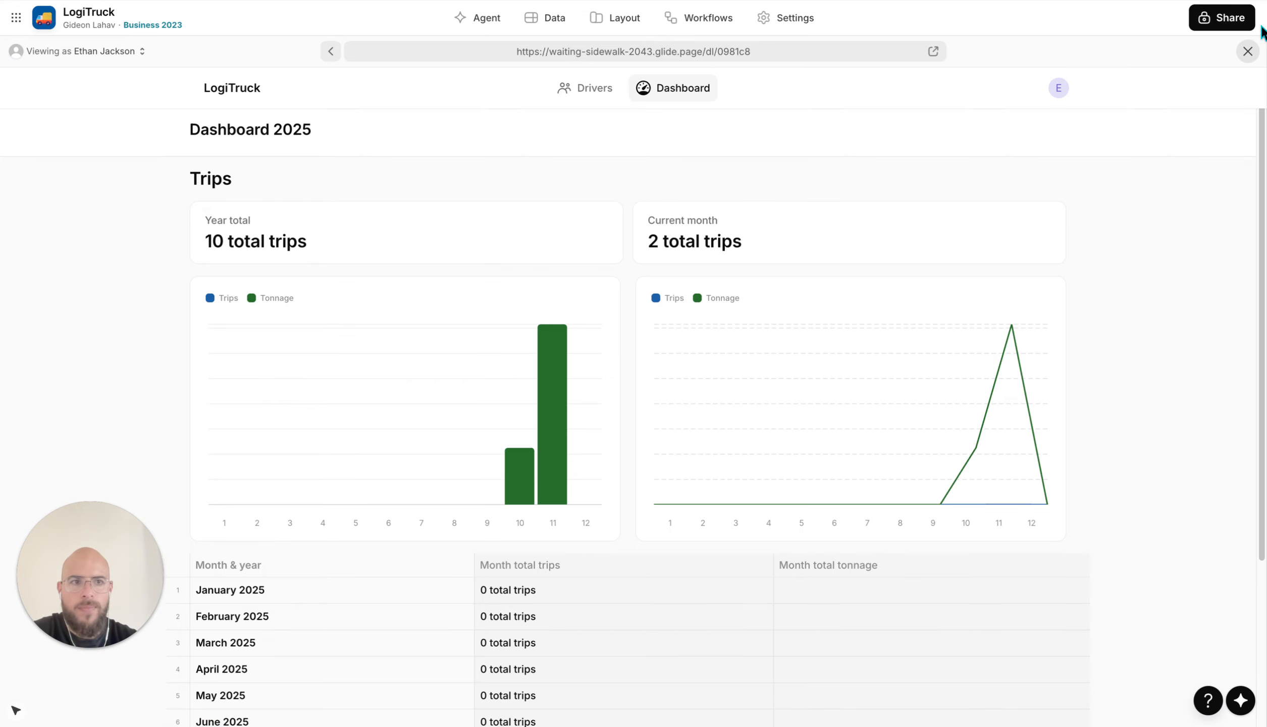
{"action": "left_click", "coordinate": [1248, 51]}
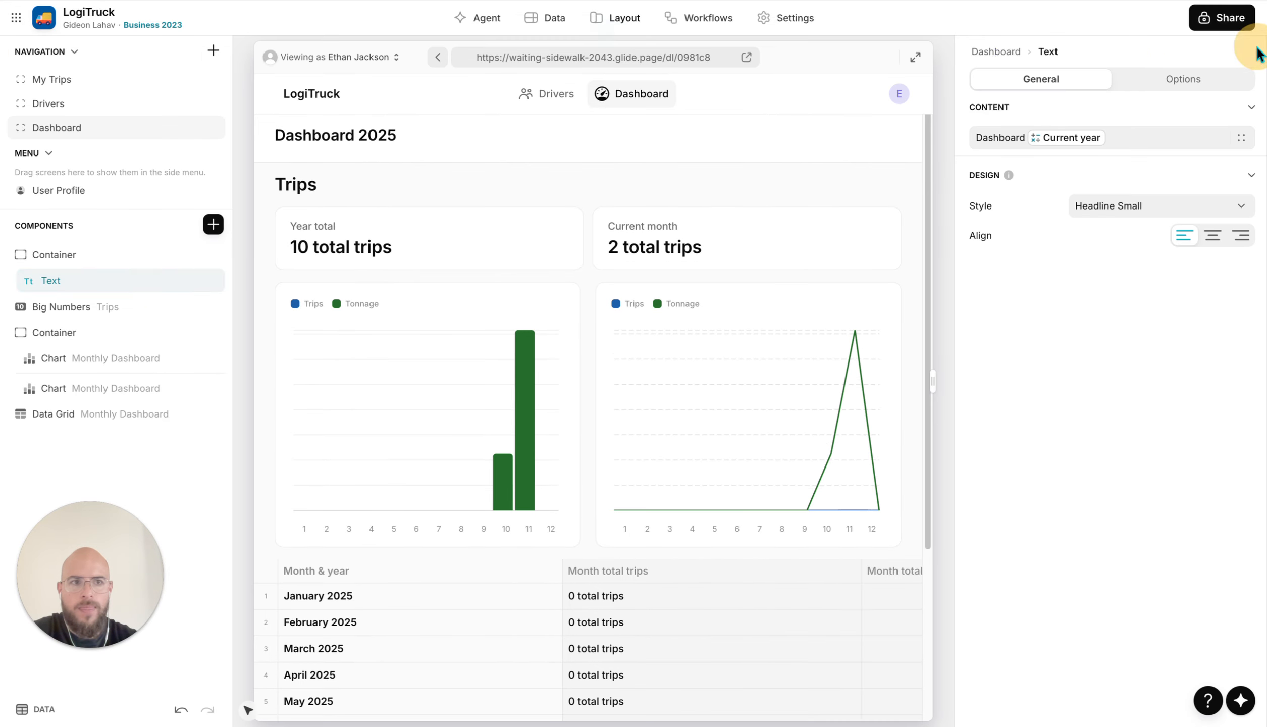
Duplicate the Trips Big Numbers component and set the copy's item 1 value to Year total tonnage
{"action": "left_click", "coordinate": [54, 308]}
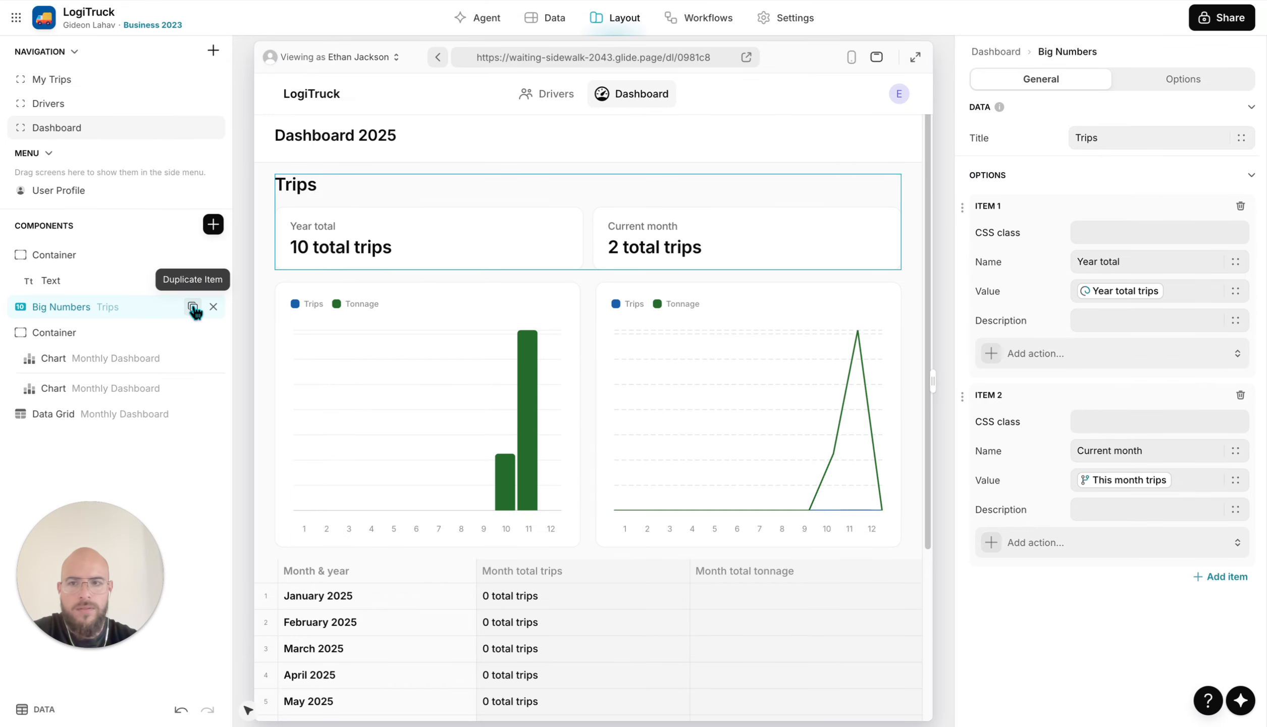
{"action": "left_click", "coordinate": [193, 307]}
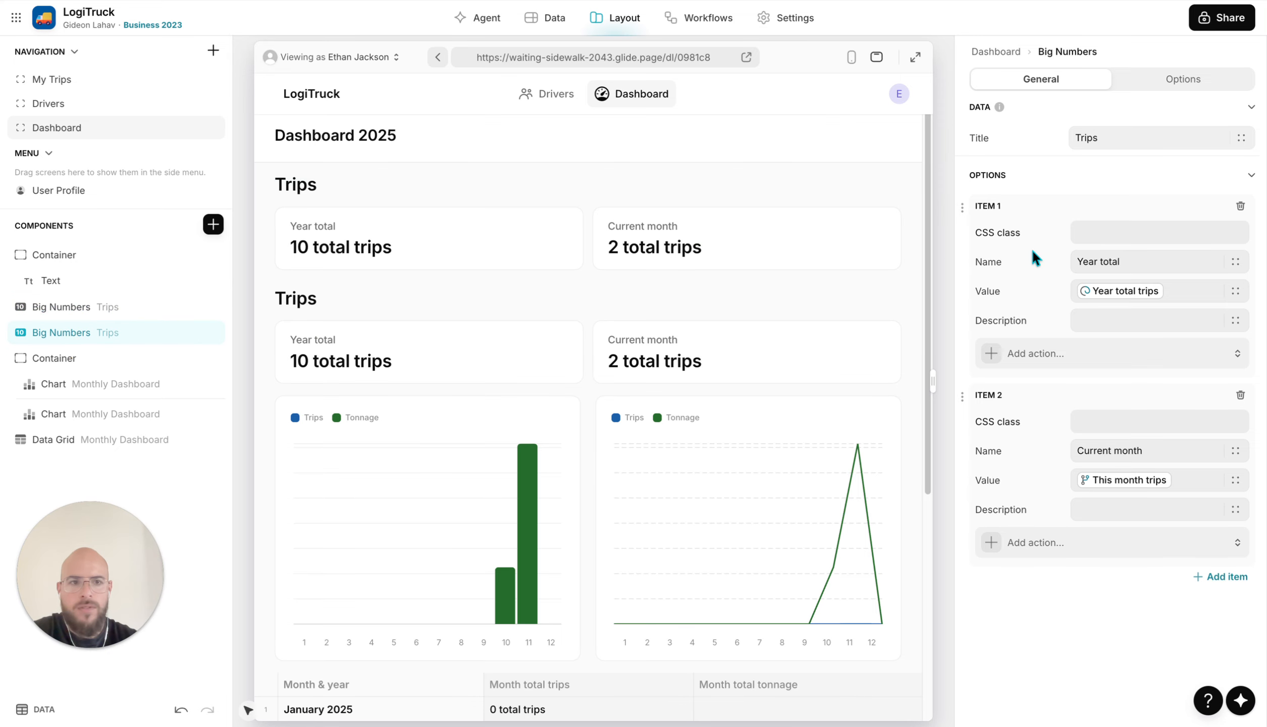
{"action": "left_click", "coordinate": [1111, 291]}
{"action": "scroll", "coordinate": [1145, 404], "scroll_direction": "down", "scroll_amount": 5}
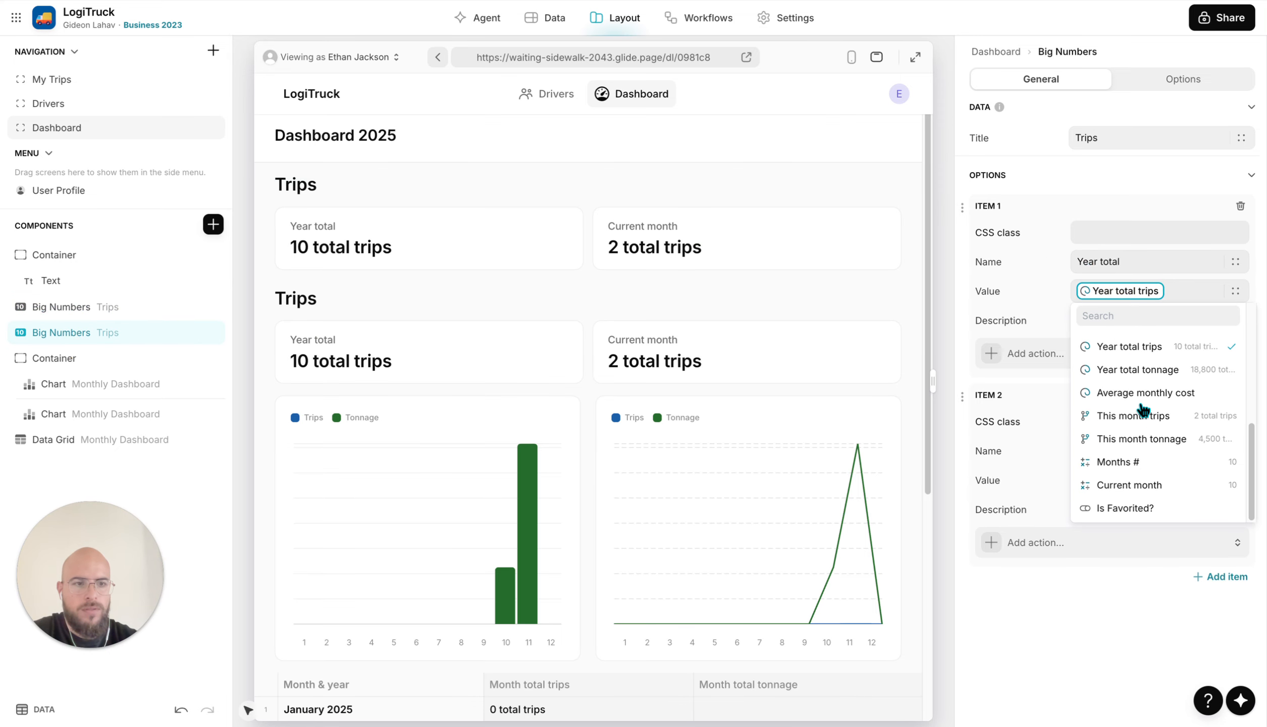
{"action": "left_click", "coordinate": [1147, 371]}
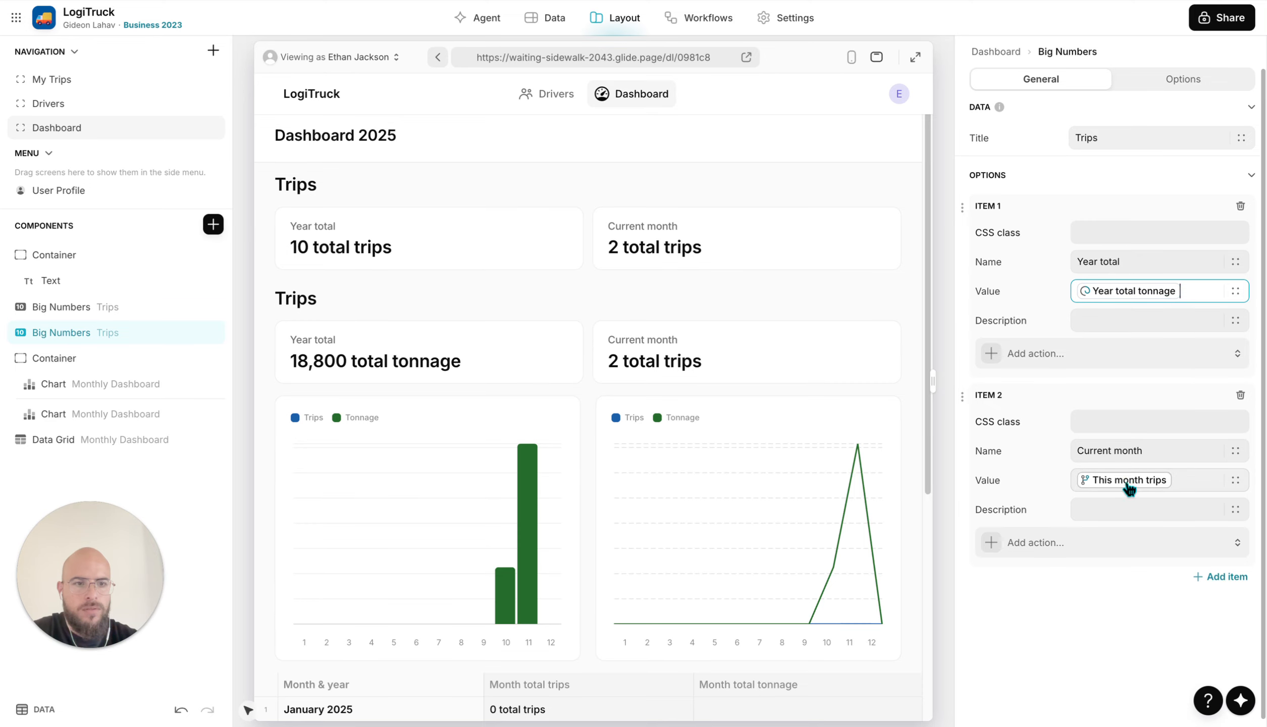
Set the duplicated Big Numbers' item 2 value to This month tonnage and its title to Tonnage
{"action": "left_click", "coordinate": [1129, 487]}
{"action": "scroll", "coordinate": [1150, 585], "scroll_direction": "down", "scroll_amount": 5}
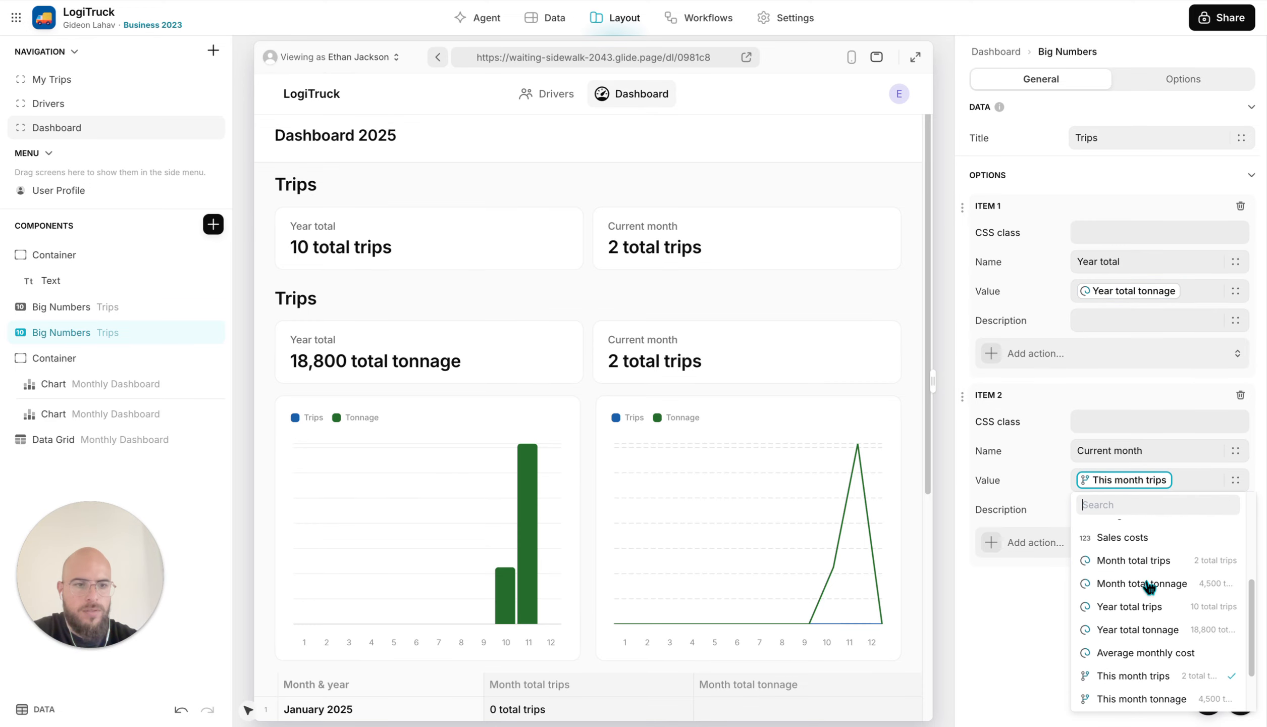
{"action": "scroll", "coordinate": [1149, 588], "scroll_direction": "down", "scroll_amount": 1}
{"action": "left_click", "coordinate": [1142, 675]}
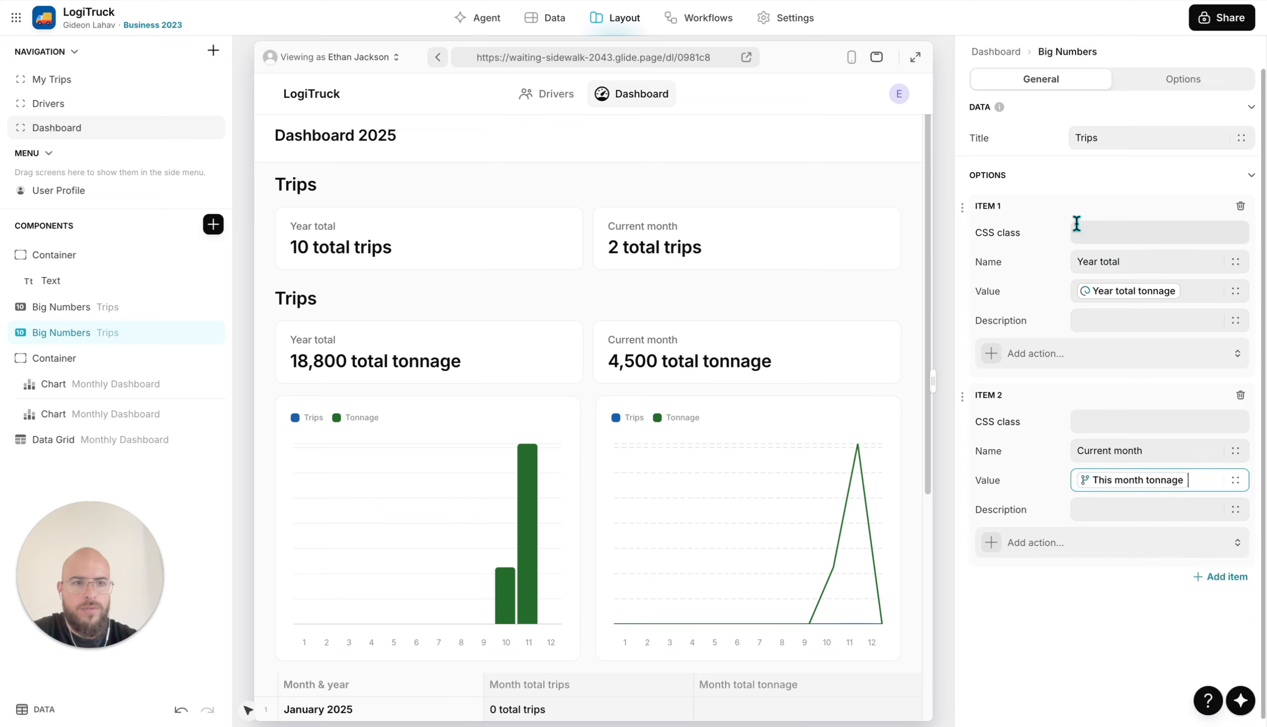
{"action": "double_click", "coordinate": [1083, 132]}
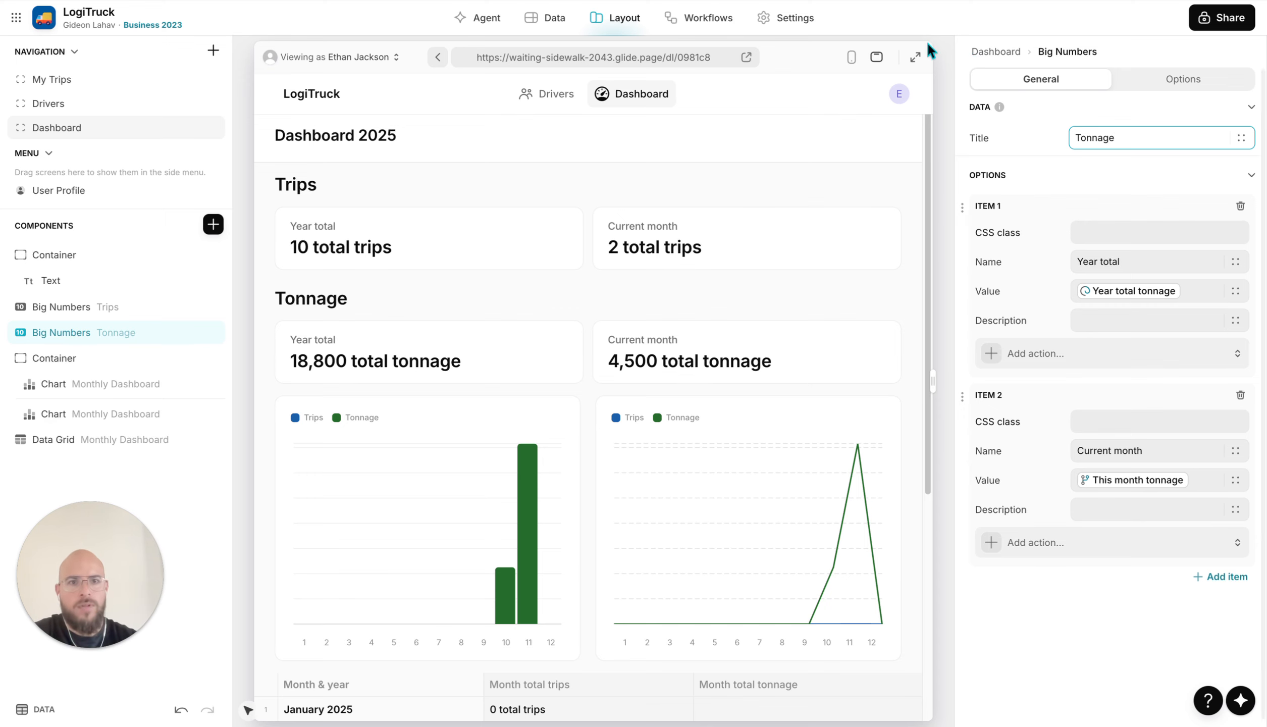
Review the Dashboard in the full-size preview, from the Big Numbers down to the monthly data grid
{"action": "left_click", "coordinate": [915, 57]}
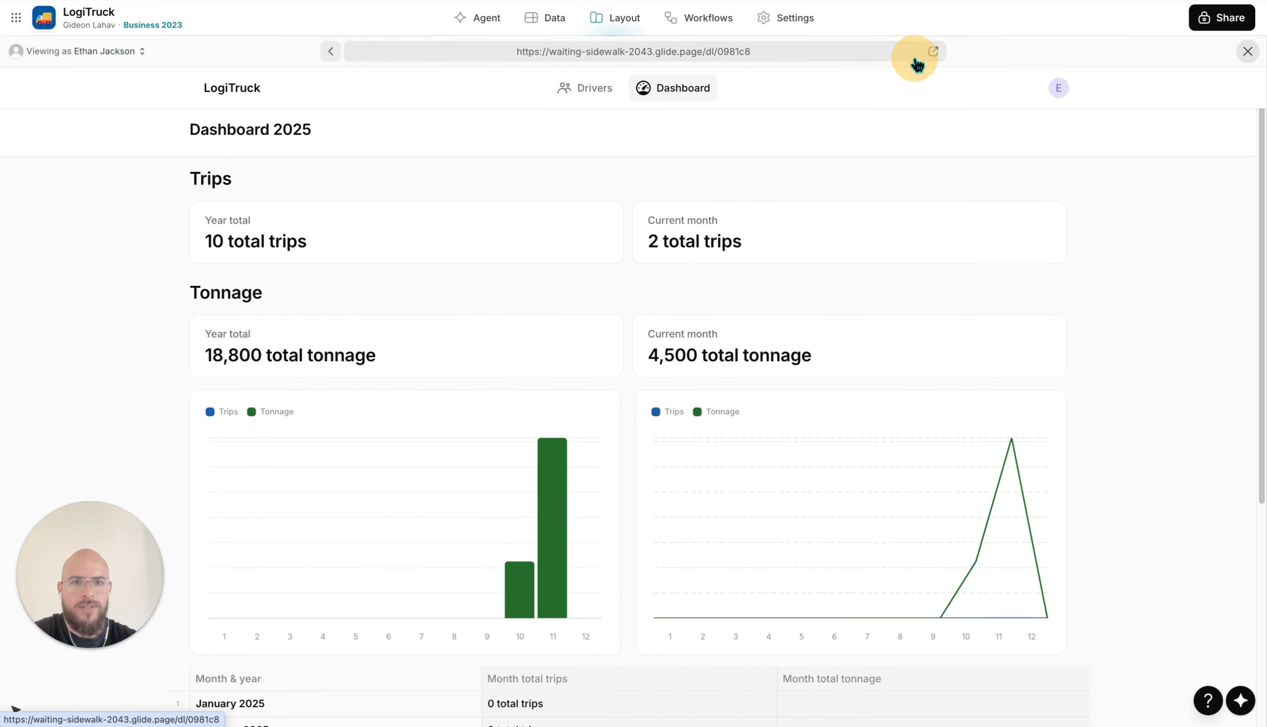
{"action": "scroll", "coordinate": [571, 260], "scroll_direction": "down", "scroll_amount": 7}
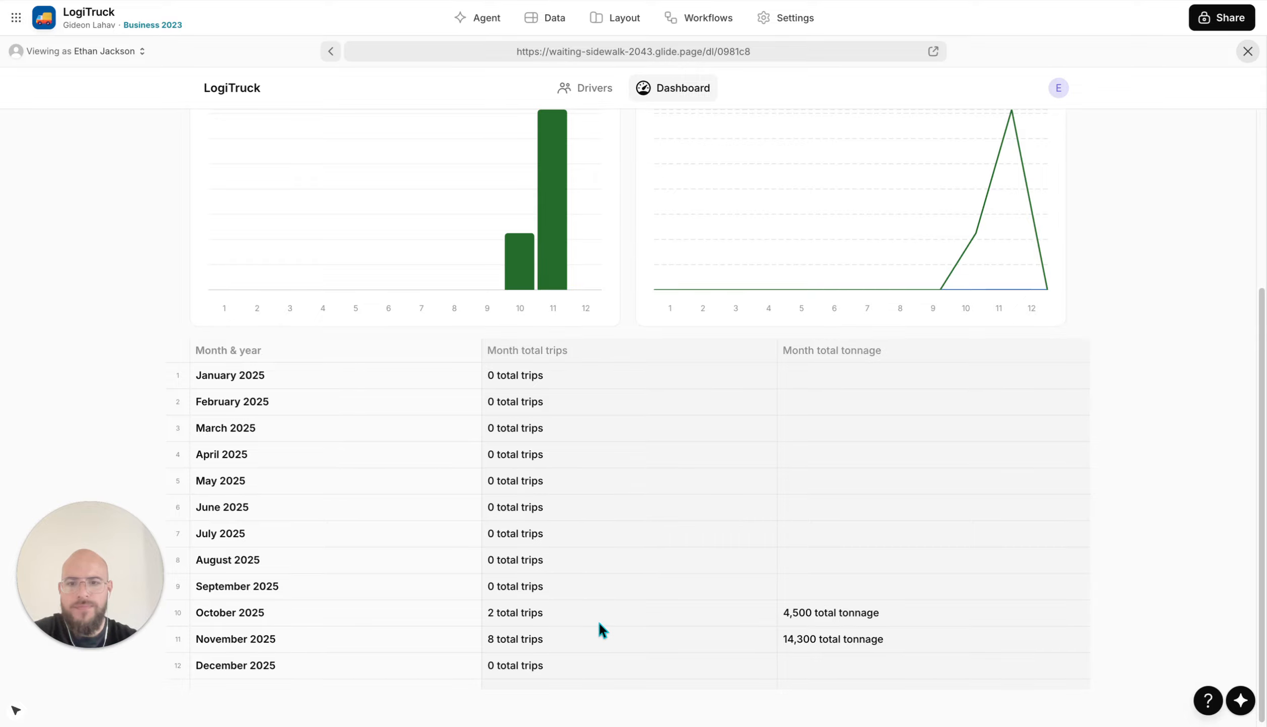
Check the Drivers and Dashboard screens in the full-size preview, look over the monthly data grid, and close the preview
{"action": "scroll", "coordinate": [598, 624], "scroll_direction": "up", "scroll_amount": 7}
{"action": "left_click", "coordinate": [598, 94]}
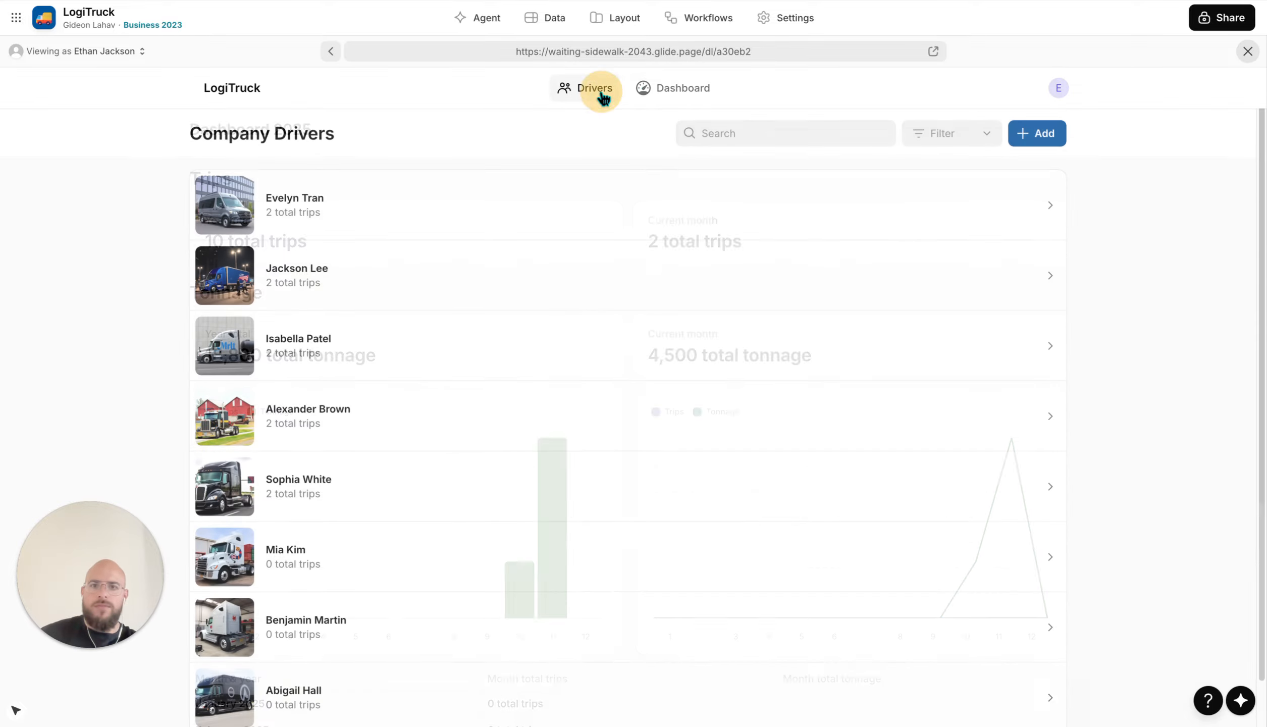
{"action": "left_click", "coordinate": [674, 95]}
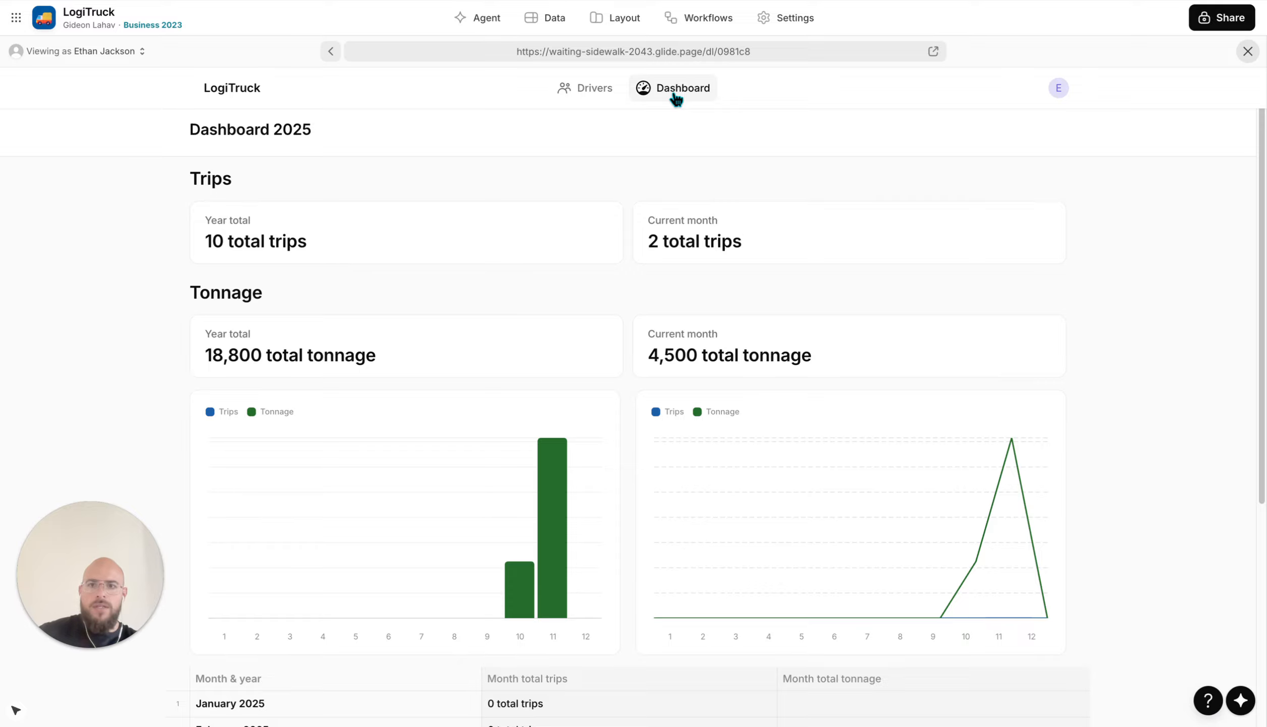
{"action": "scroll", "coordinate": [650, 288], "scroll_direction": "down", "scroll_amount": 7}
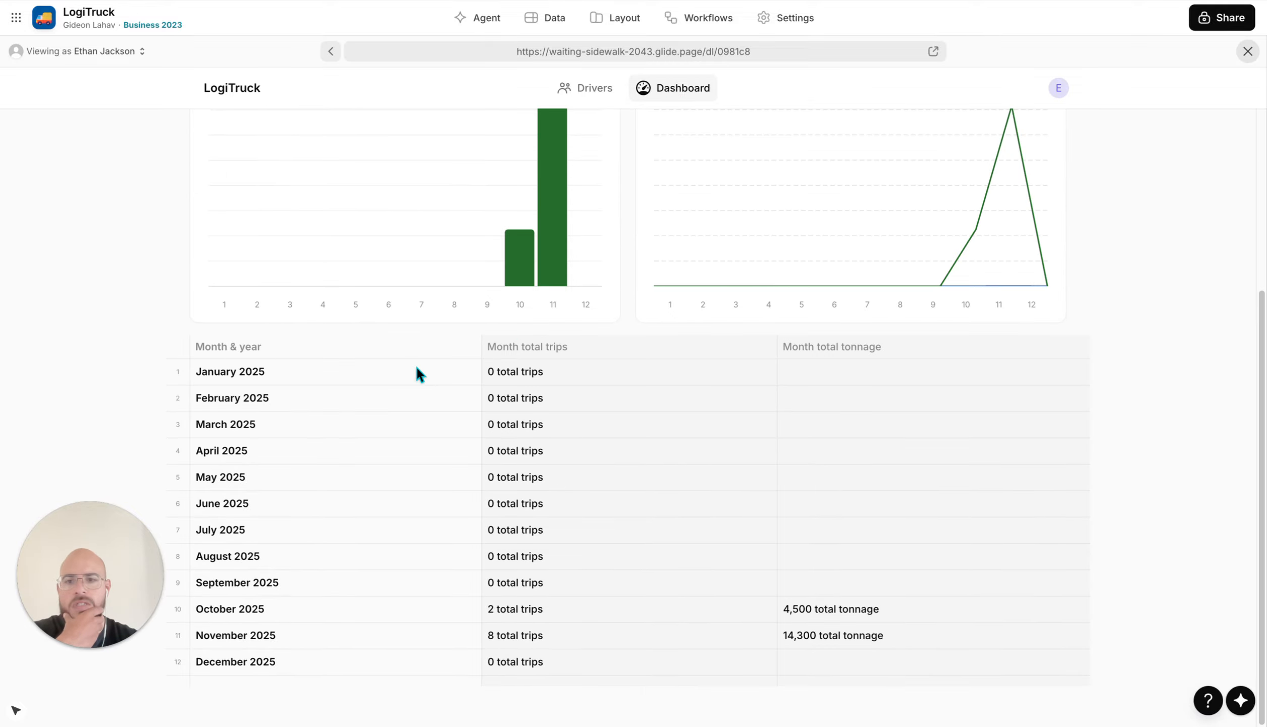
{"action": "left_click", "coordinate": [1245, 60]}
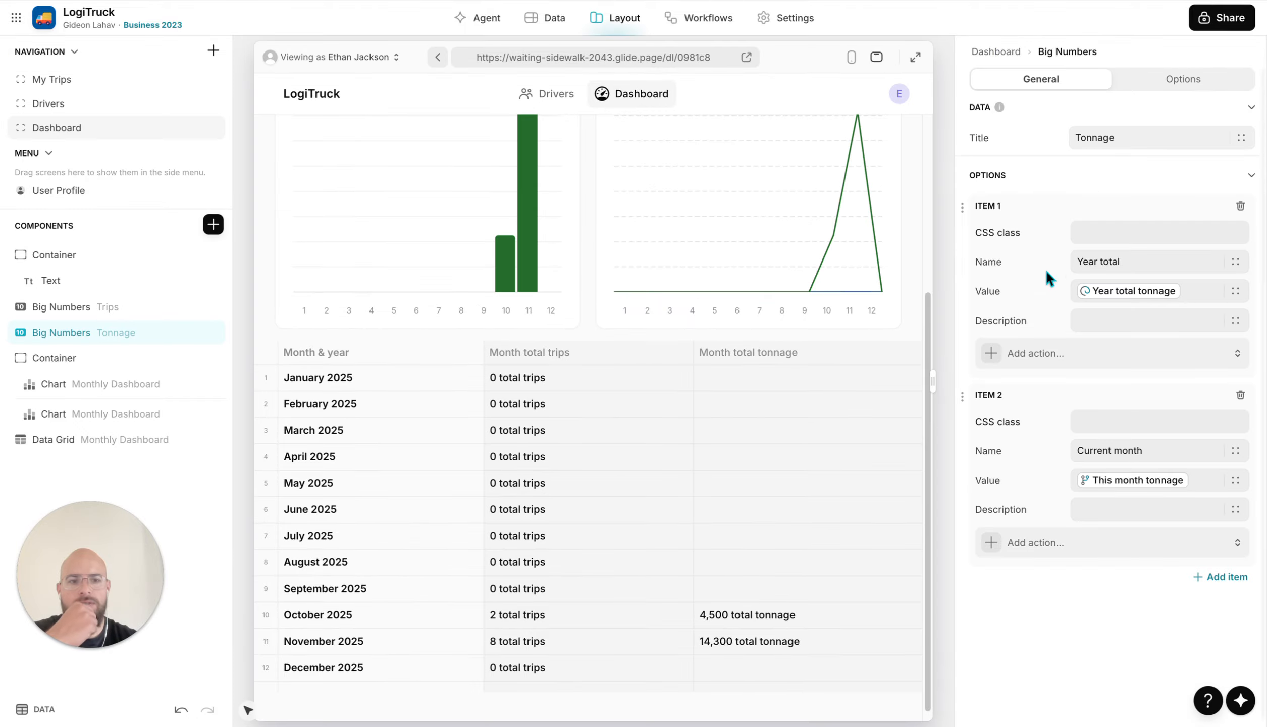
Check the Monthly Dashboard data grid's item click action by opening January's detail screen and going back to the Dashboard
{"action": "left_click", "coordinate": [80, 439]}
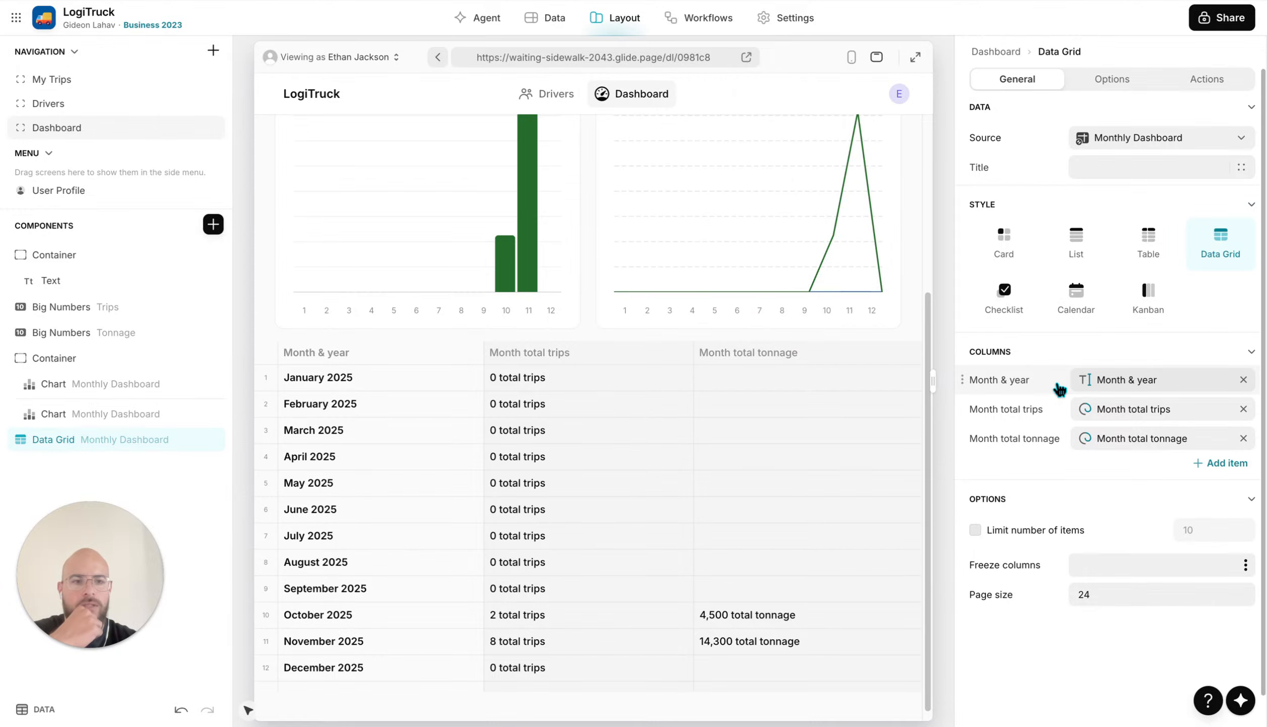
{"action": "left_click", "coordinate": [1207, 78]}
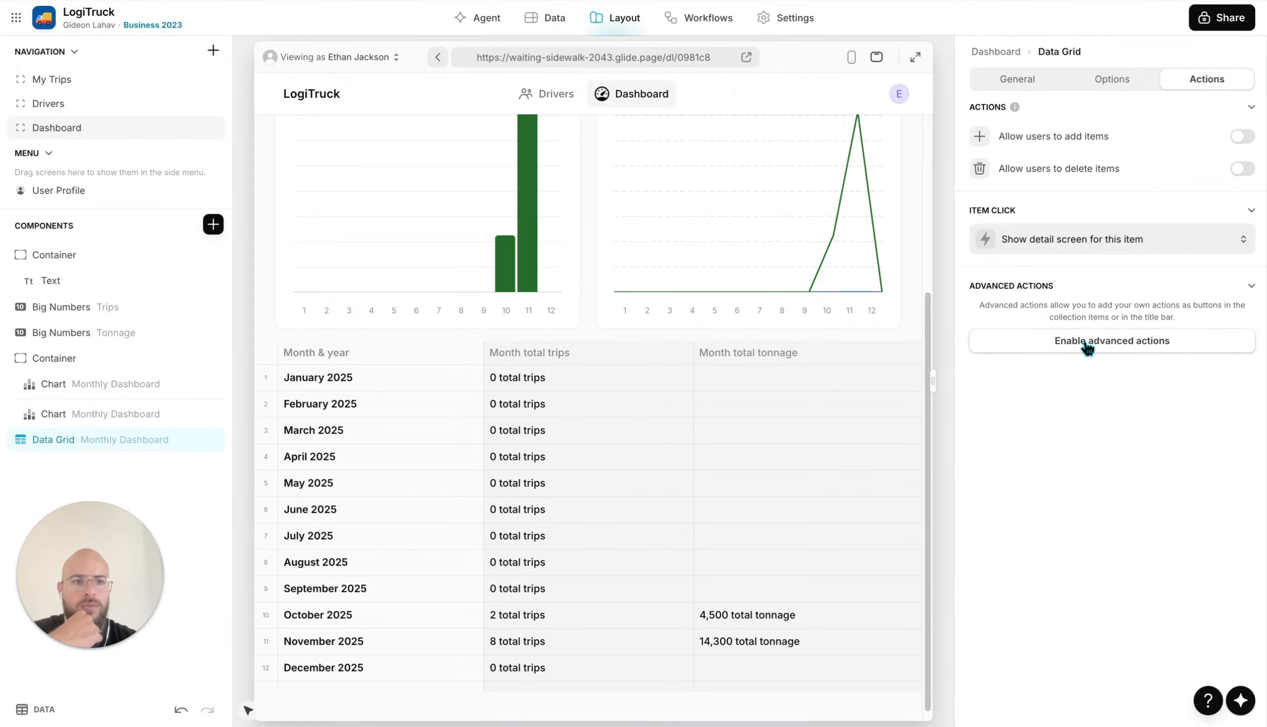
{"action": "left_click", "coordinate": [642, 380]}
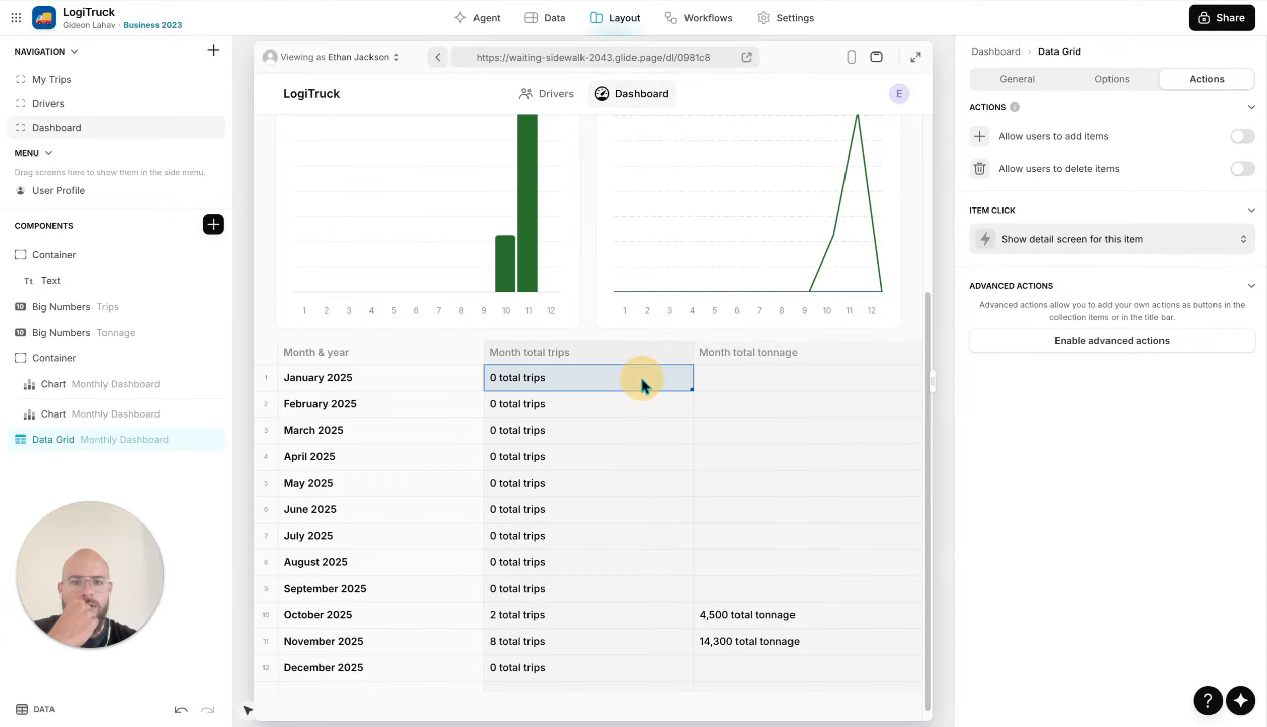
{"action": "left_click", "coordinate": [353, 383]}
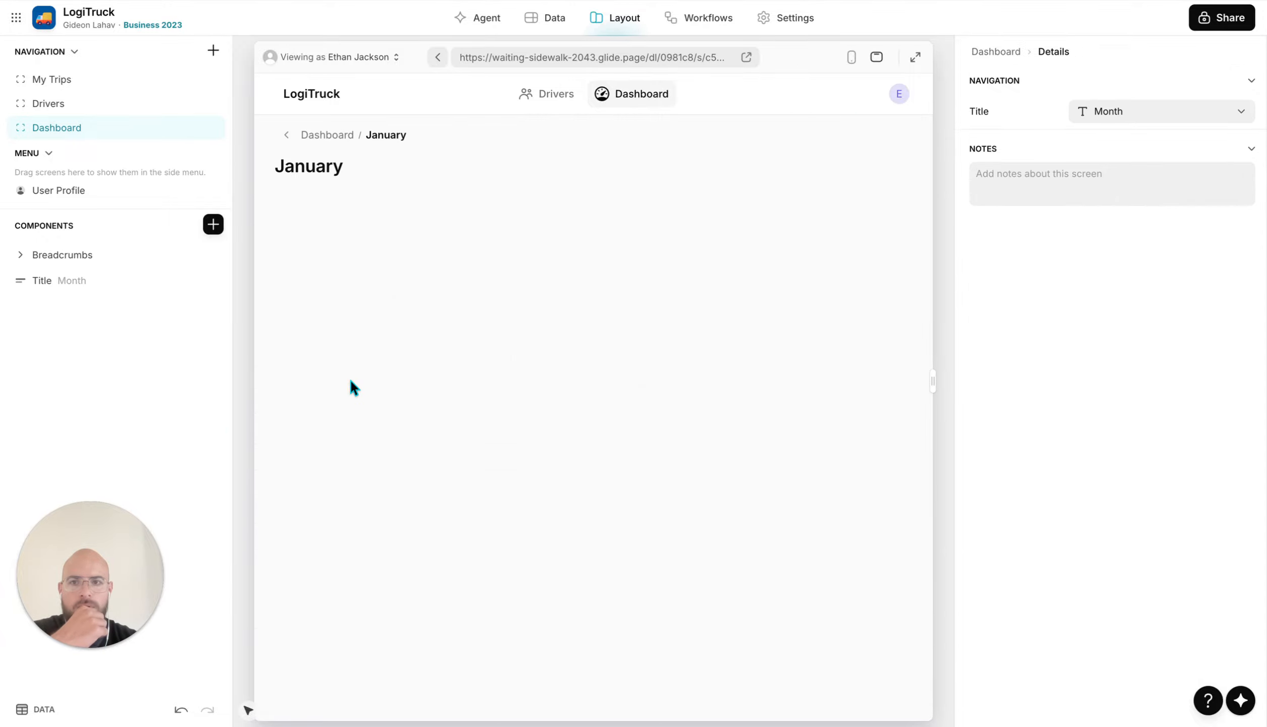
{"action": "left_click", "coordinate": [328, 135]}
{"action": "scroll", "coordinate": [441, 398], "scroll_direction": "down", "scroll_amount": 7}
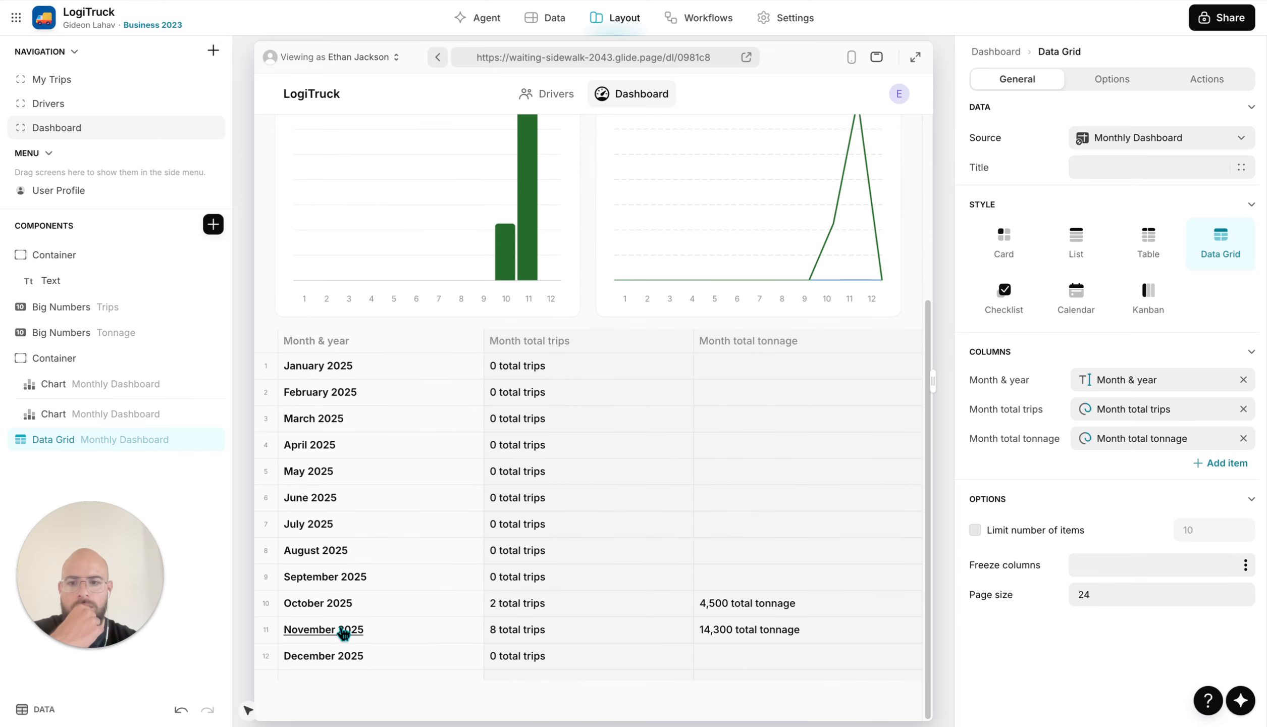
{"action": "left_click", "coordinate": [916, 57]}
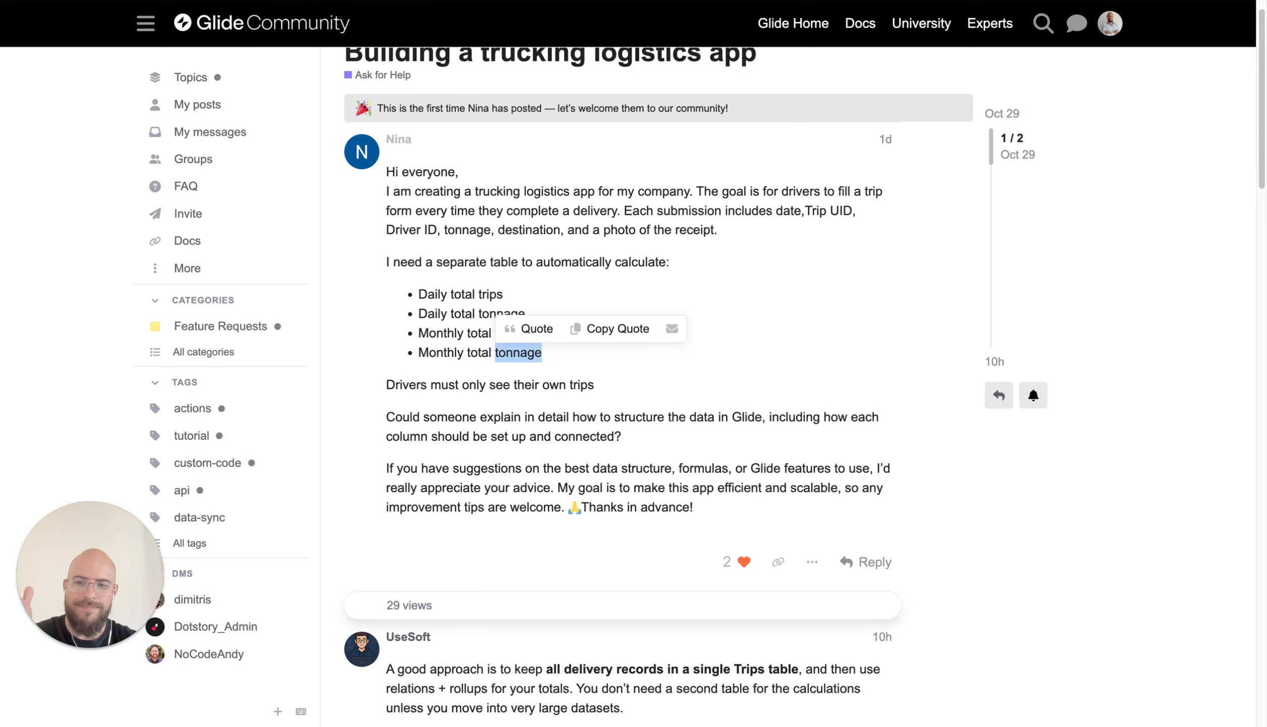
Review the daily and monthly trip and tonnage totals requested in the Glide Community post about the trucking logistics app
{"action": "left_click", "coordinate": [434, 318]}
{"action": "left_click_drag", "start_coordinate": [557, 353], "coordinate": [419, 293]}
{"action": "left_click", "coordinate": [437, 317]}
{"action": "left_click_drag", "start_coordinate": [418, 353], "coordinate": [601, 353]}
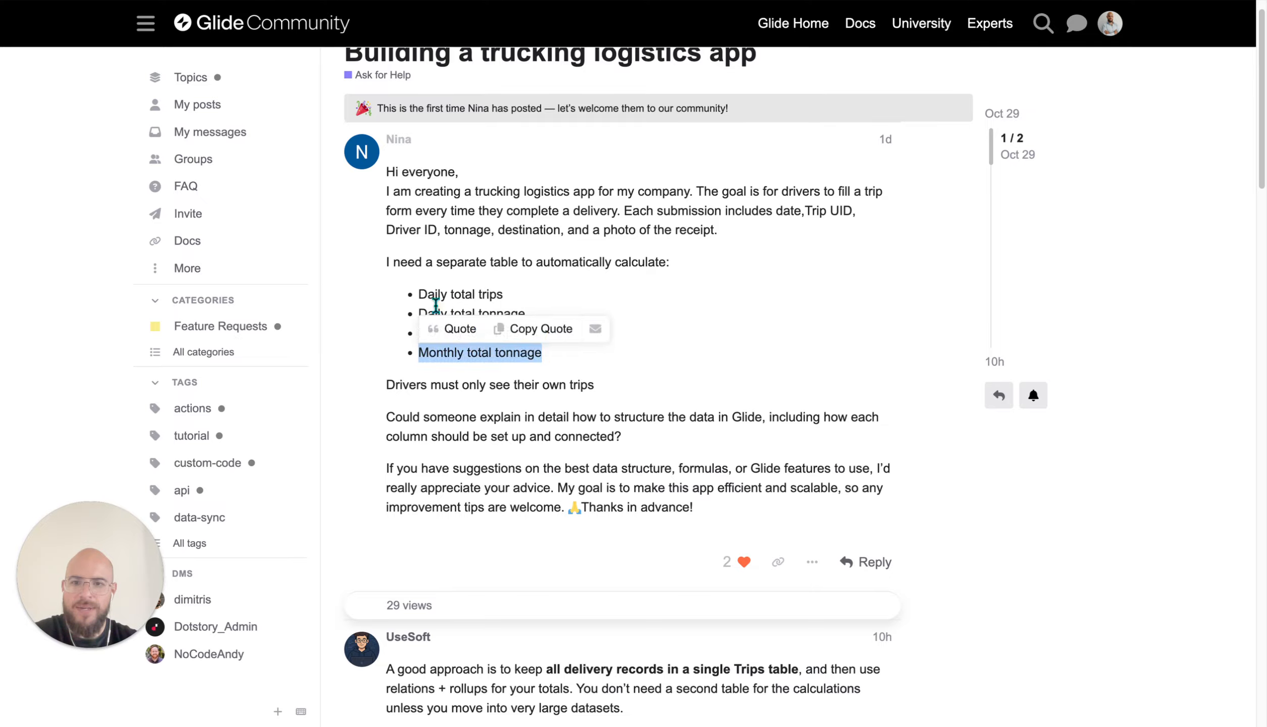
{"action": "left_click", "coordinate": [415, 302]}
{"action": "left_click_drag", "start_coordinate": [417, 333], "coordinate": [563, 359]}
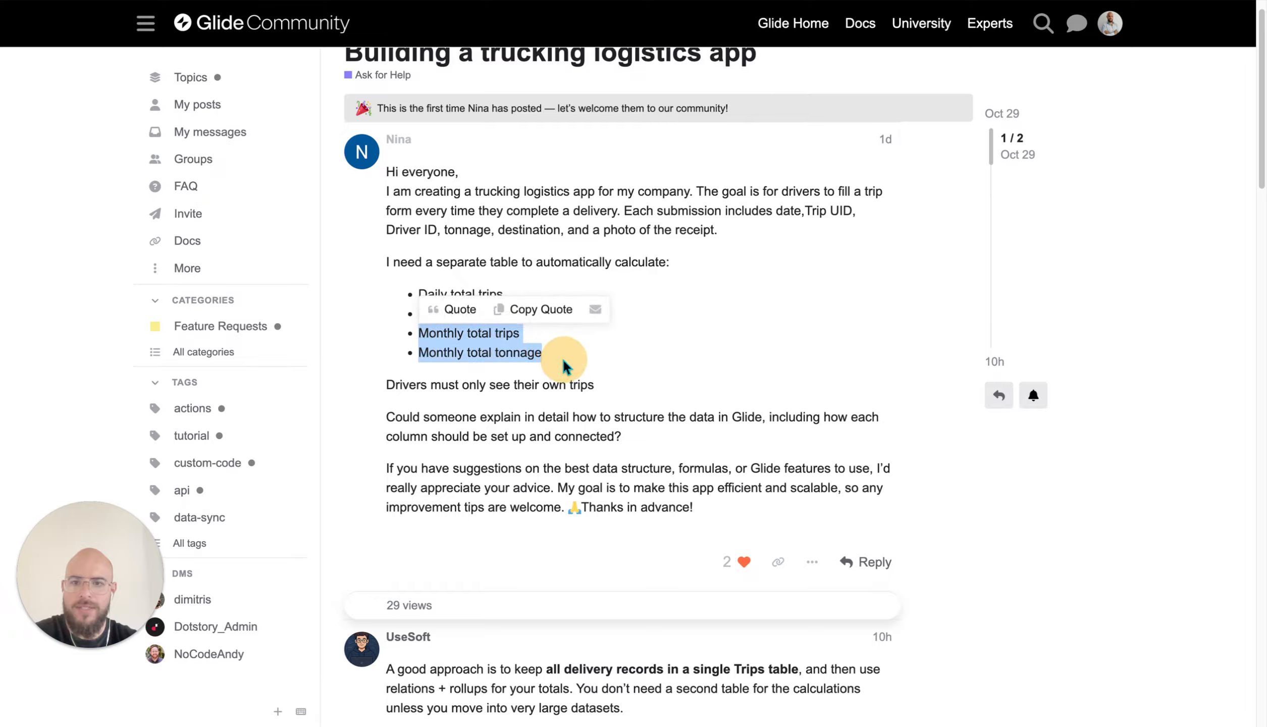
{"action": "left_click", "coordinate": [675, 395]}
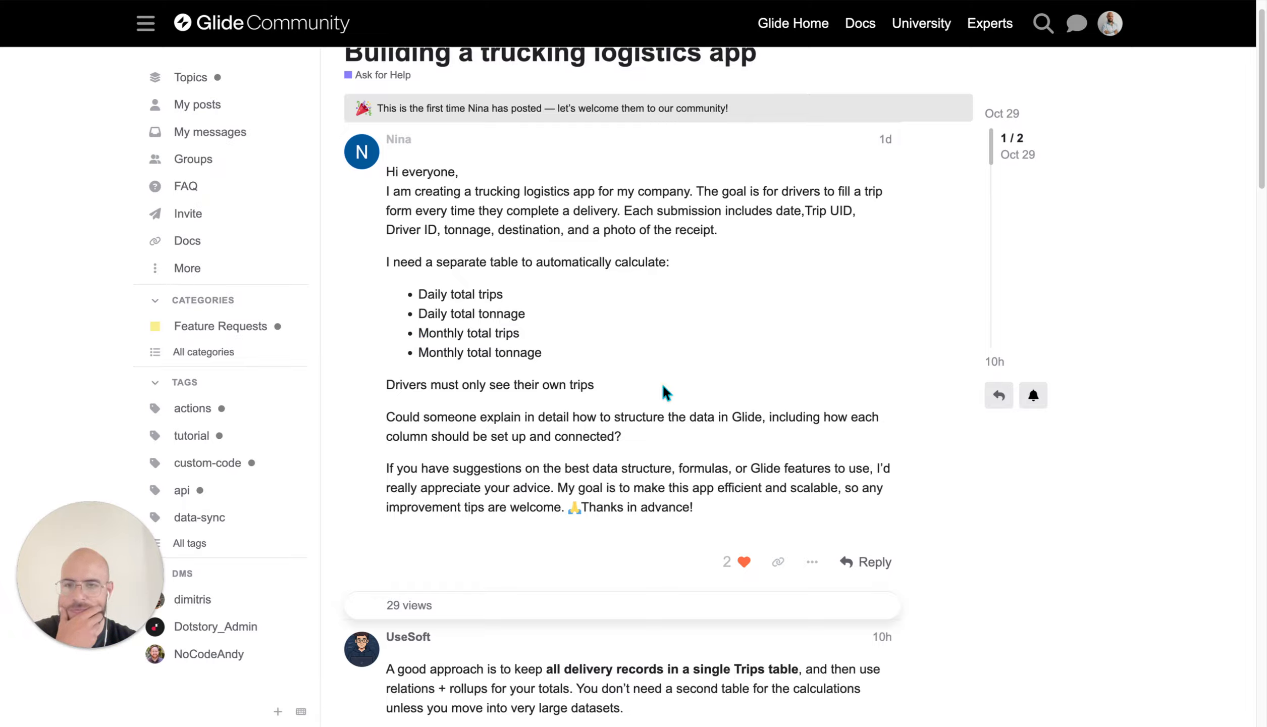
{"action": "left_click_drag", "start_coordinate": [540, 318], "coordinate": [399, 298]}
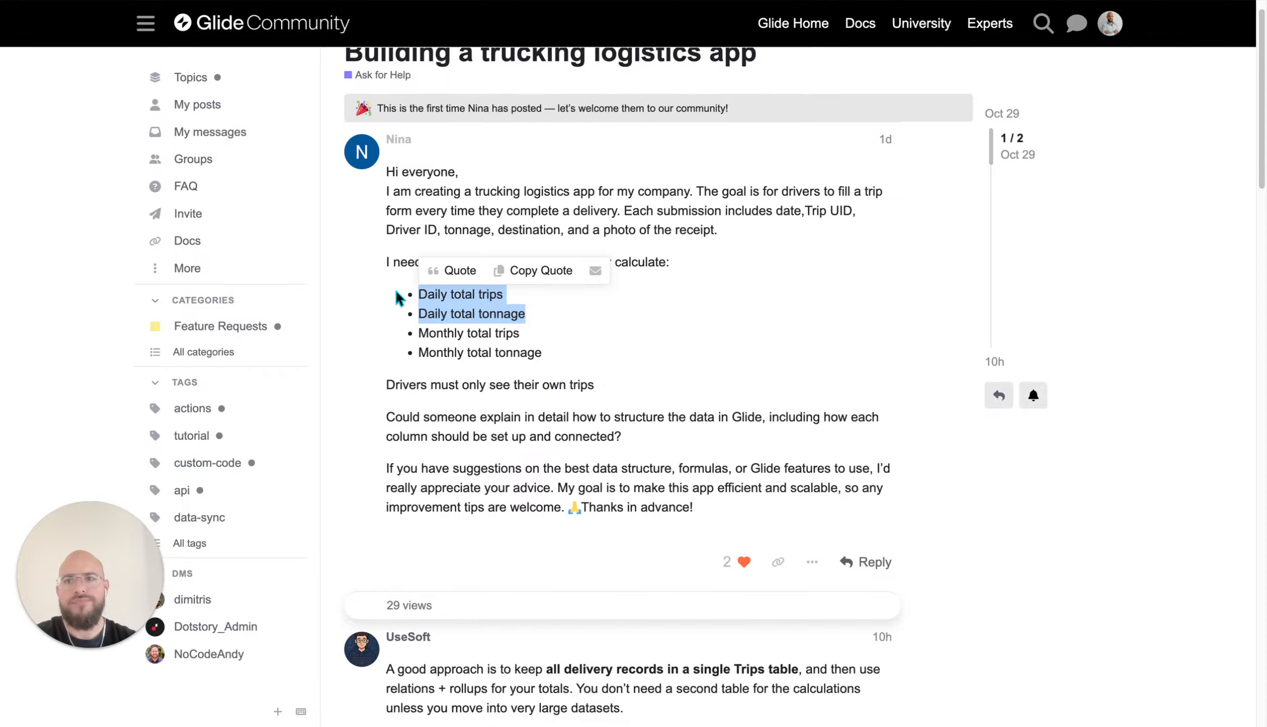
Switch to the LogiTruck app in Glide and copy trip ltk-003's November 7, 2025 date into ltk-004 and ltk-005 in the Trips table
{"action": "left_click", "coordinate": [365, 1]}
{"action": "left_click", "coordinate": [570, 25]}
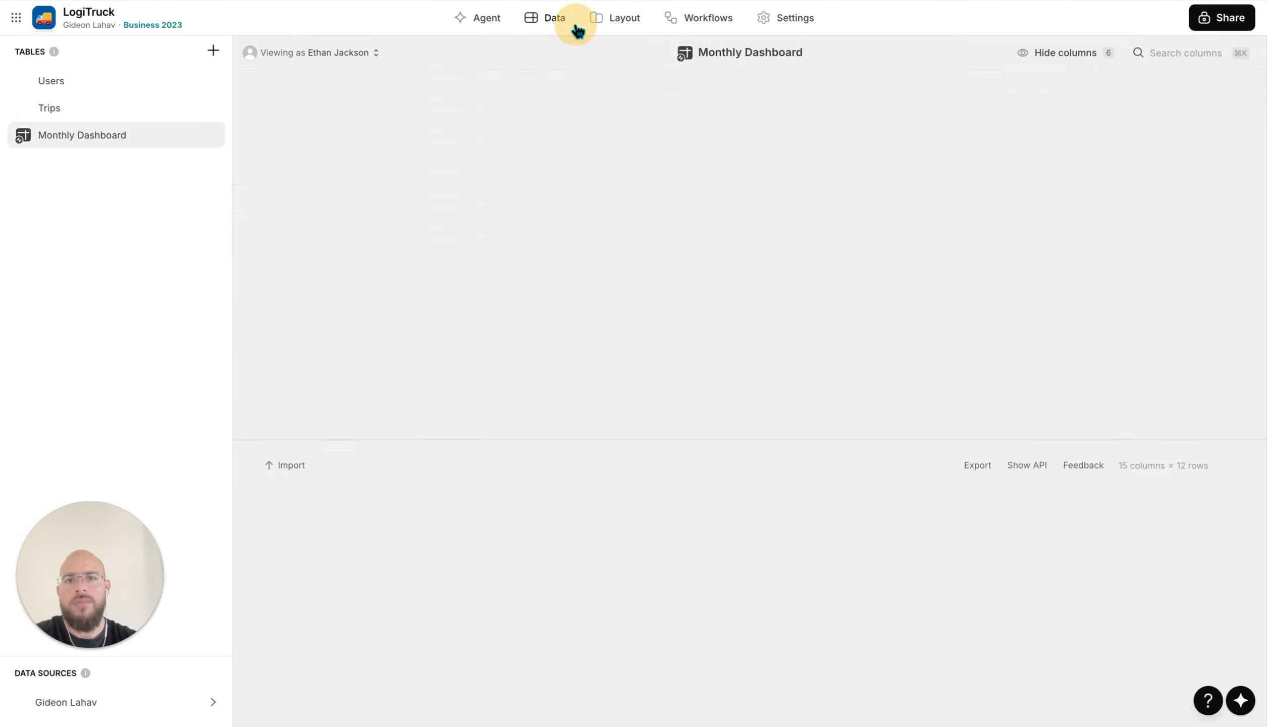
{"action": "left_click", "coordinate": [103, 109]}
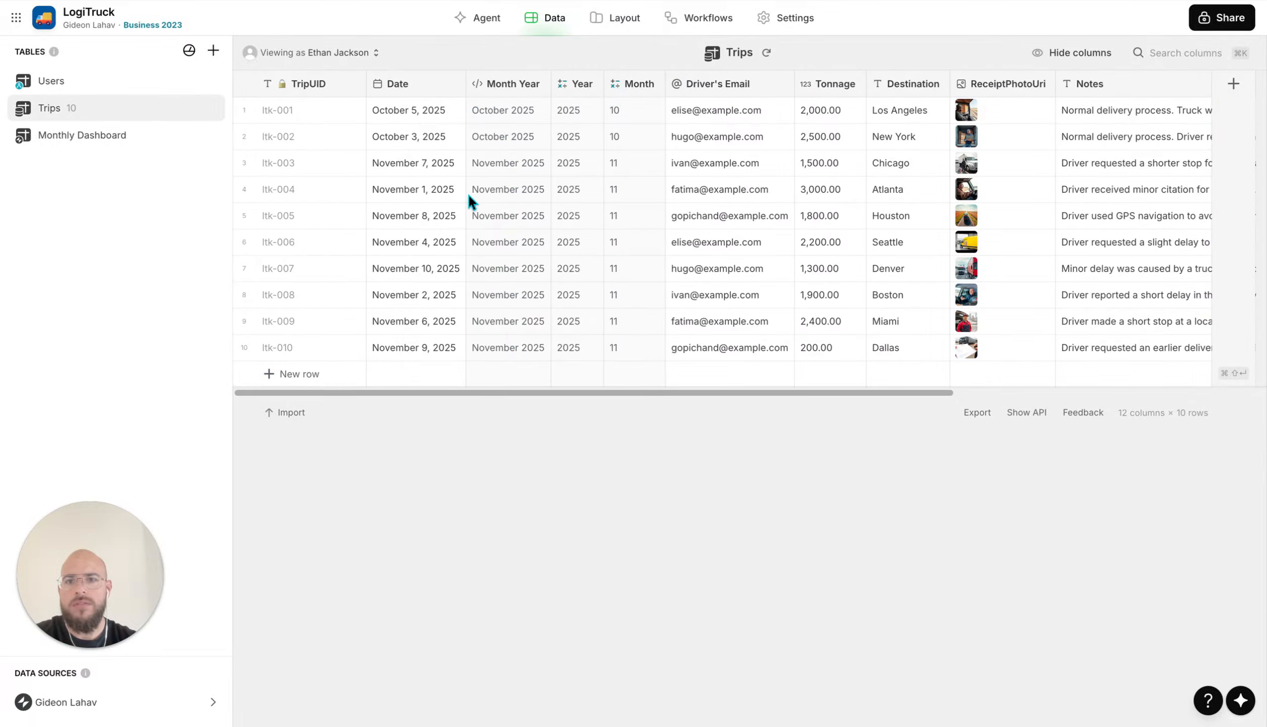
{"action": "left_click", "coordinate": [434, 163]}
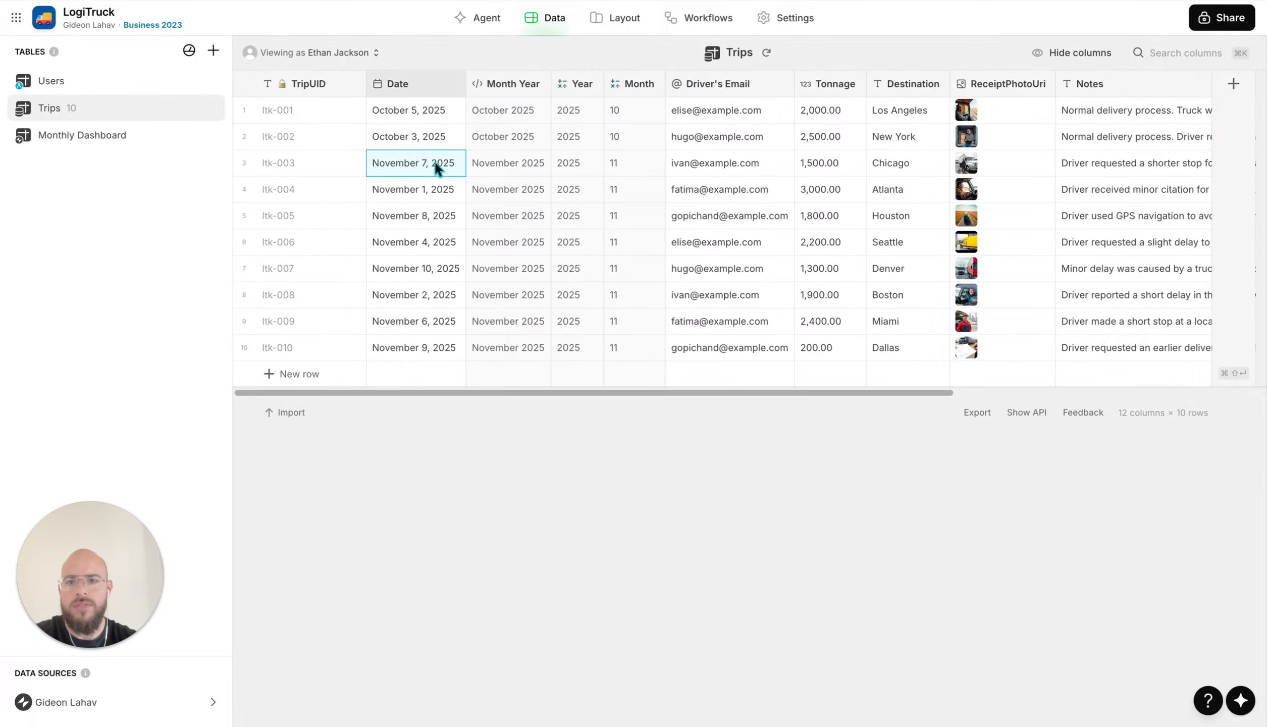
{"action": "key", "text": "super+c"}
{"action": "key", "text": "Down"}
{"action": "key", "text": "super+v"}
{"action": "key", "text": "Down"}
Copy trip ltk-002's date, October 3, 2025, into trip ltk-001
{"action": "left_click", "coordinate": [429, 135]}
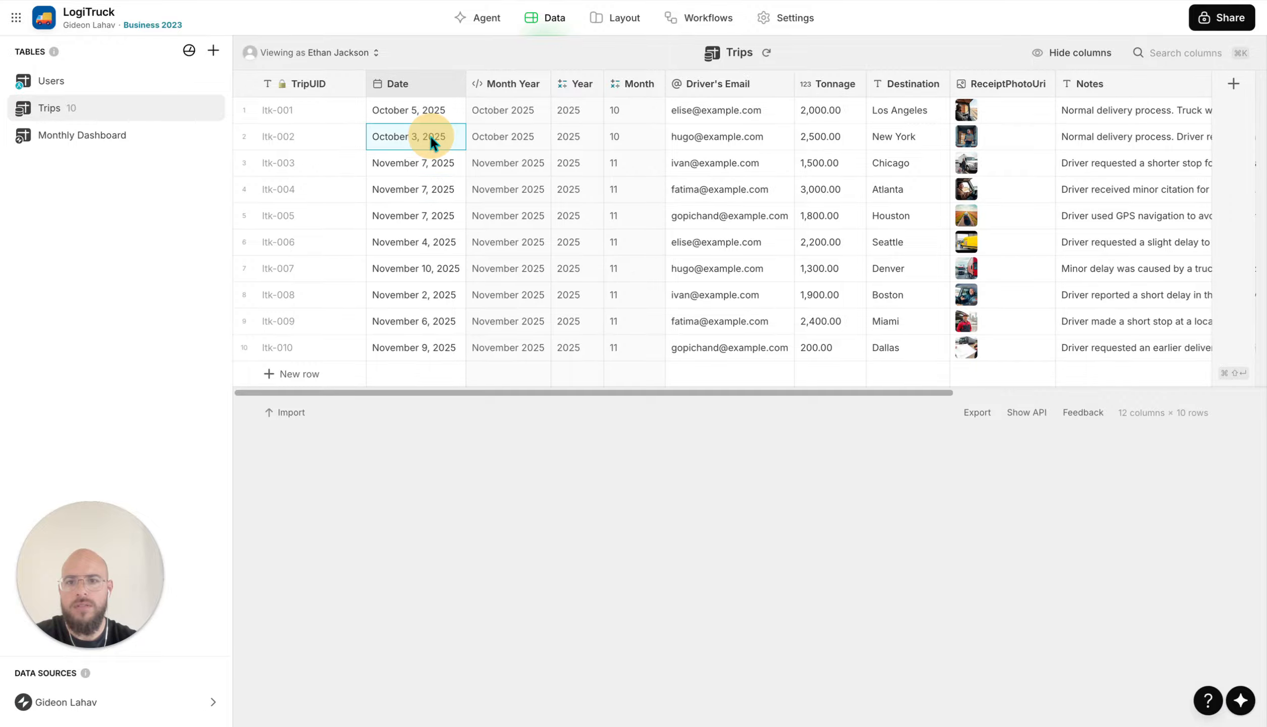
{"action": "key", "text": "super+c"}
{"action": "key", "text": "Up"}
{"action": "key", "text": "super+v"}
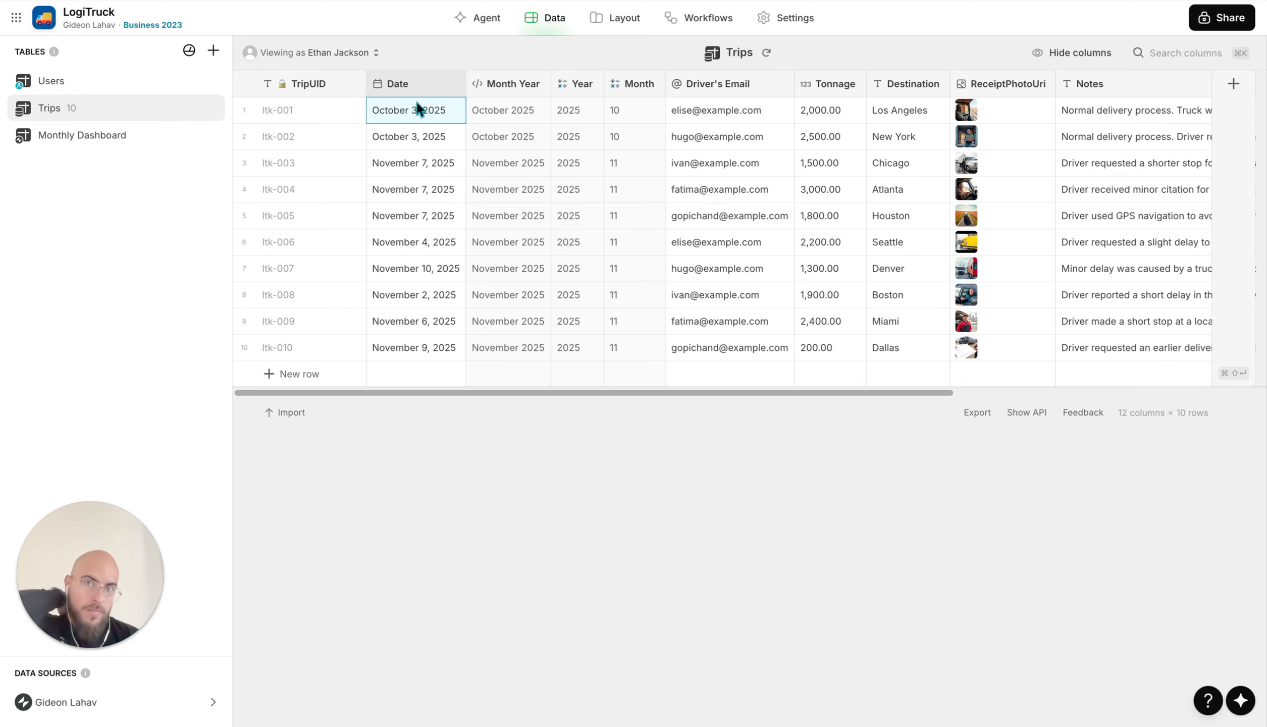
Set the Trips table's Date column to display Date & Time, save it, and widen the column to fit
{"action": "double_click", "coordinate": [421, 84]}
{"action": "left_click", "coordinate": [586, 281]}
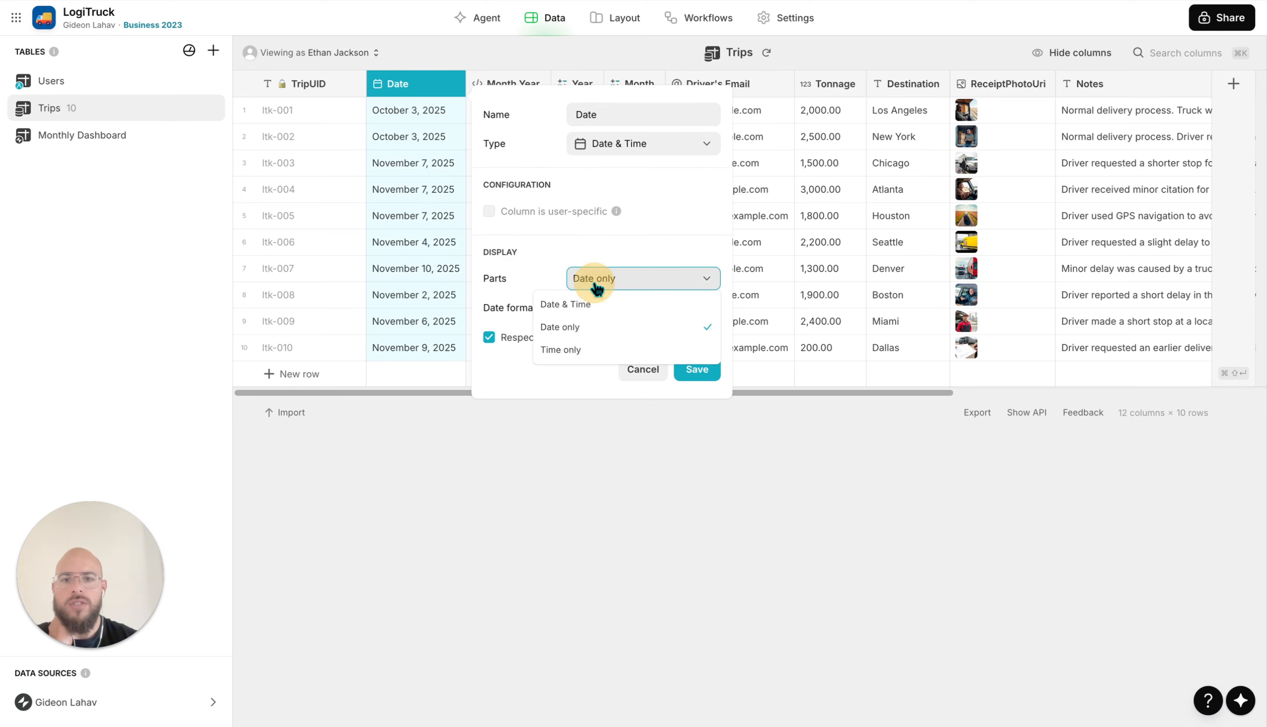
{"action": "left_click", "coordinate": [605, 309]}
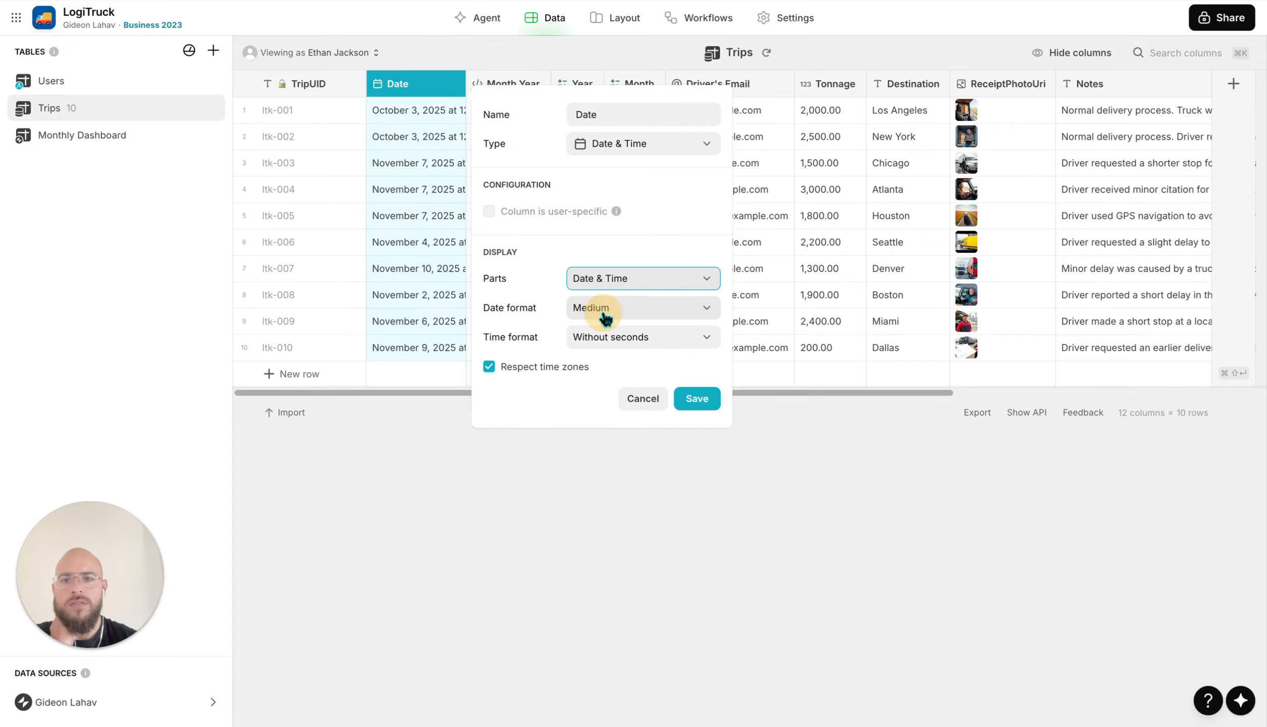
{"action": "left_click", "coordinate": [707, 402]}
{"action": "left_click_drag", "start_coordinate": [465, 83], "coordinate": [563, 94]}
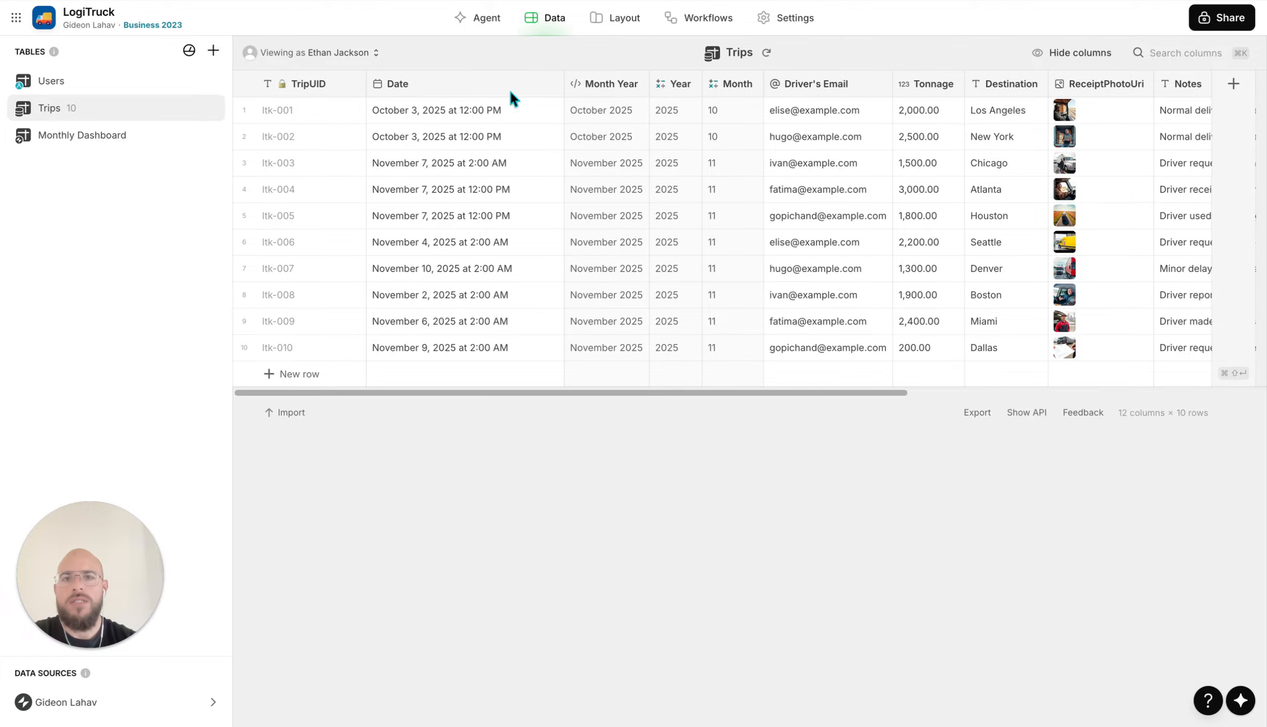
Add a List collection to the Dashboard's November detail screen and set its source to Current month & year trips
{"action": "left_click", "coordinate": [613, 25]}
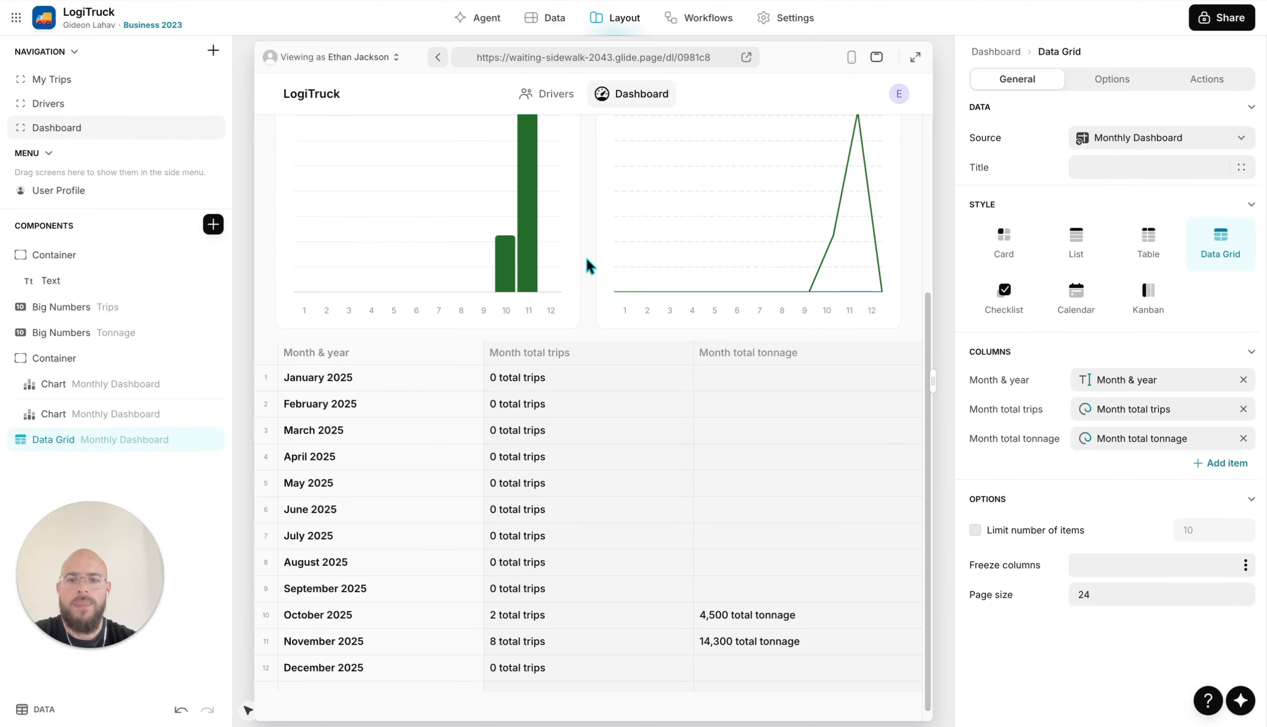
{"action": "scroll", "coordinate": [455, 579], "scroll_direction": "down", "scroll_amount": 1}
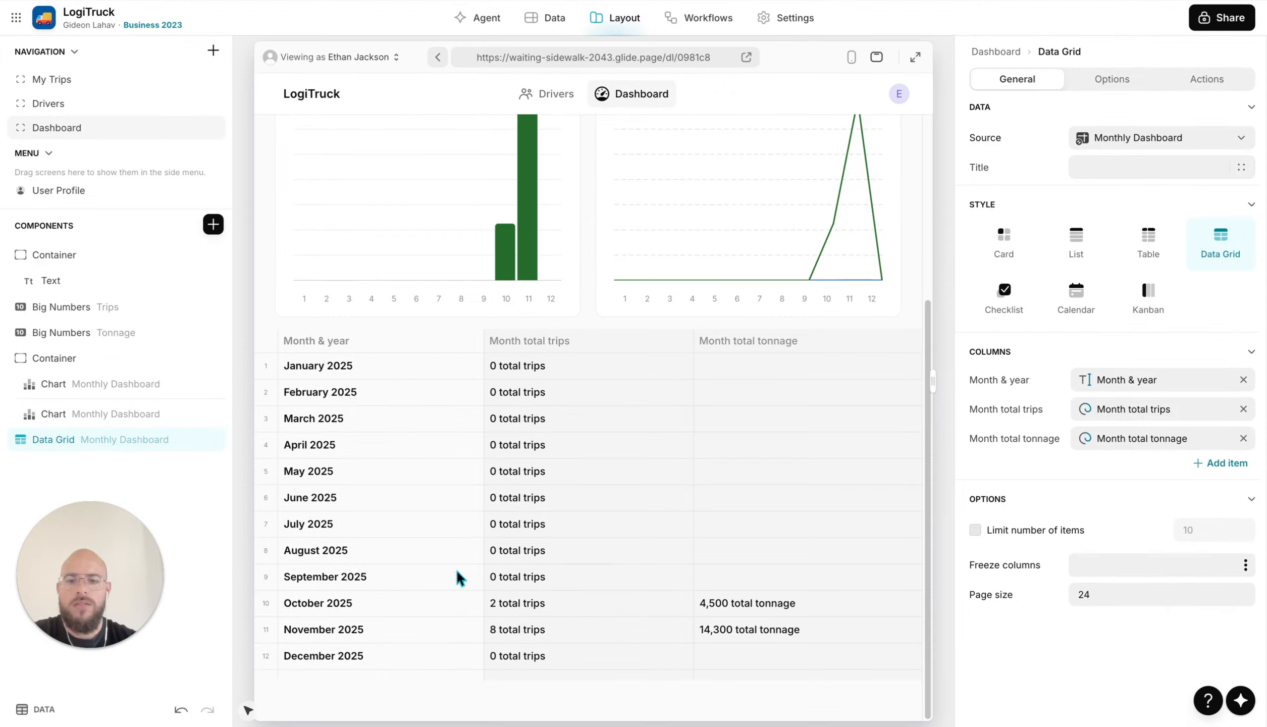
{"action": "left_click", "coordinate": [358, 631]}
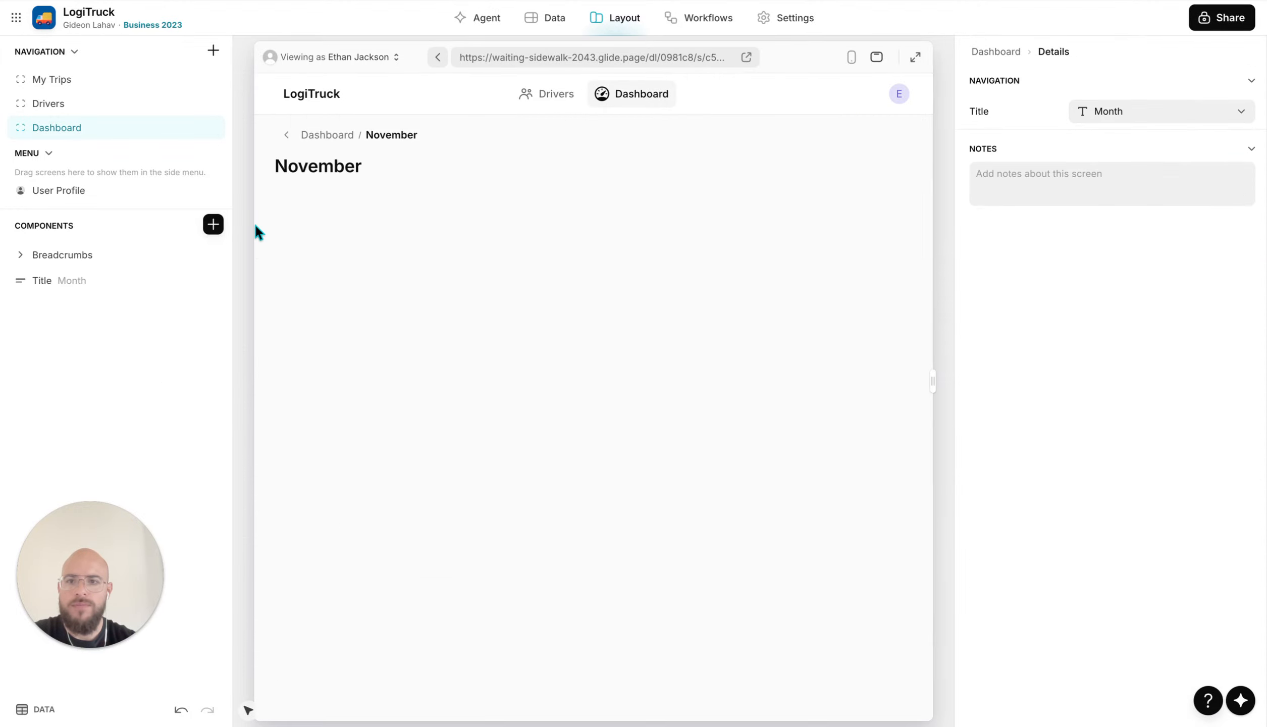
{"action": "left_click", "coordinate": [213, 224]}
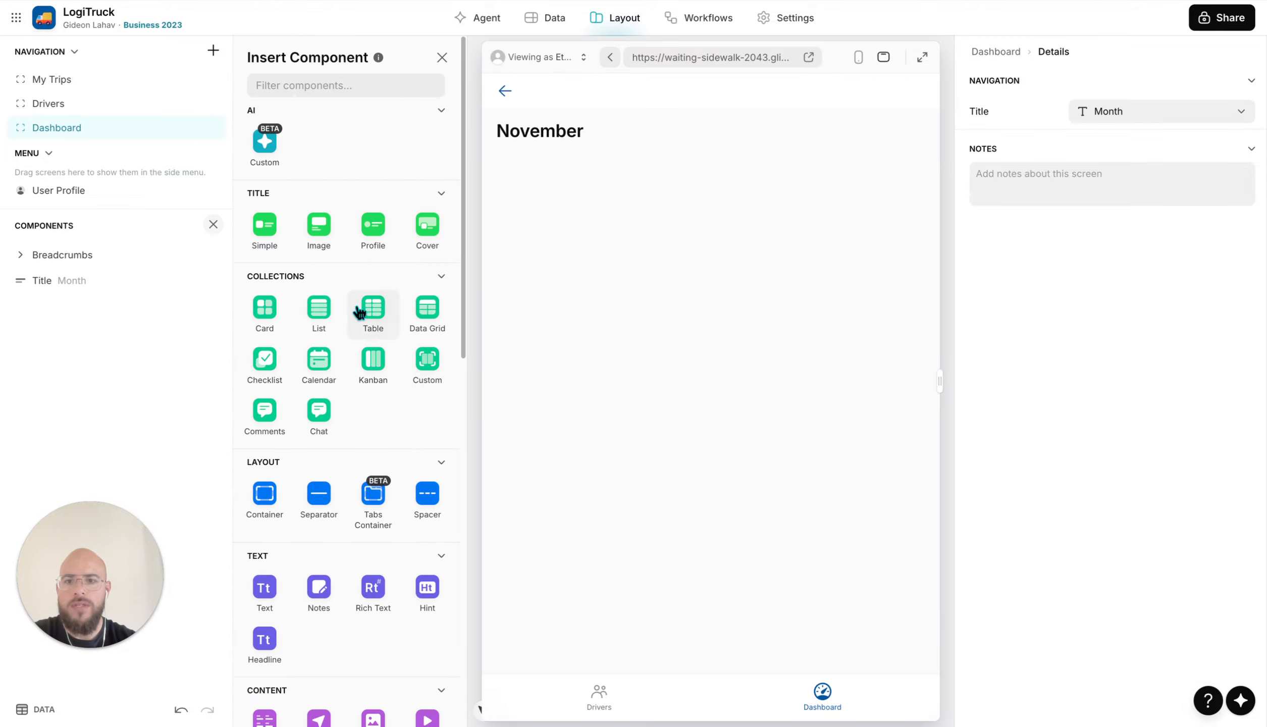
{"action": "left_click", "coordinate": [322, 310]}
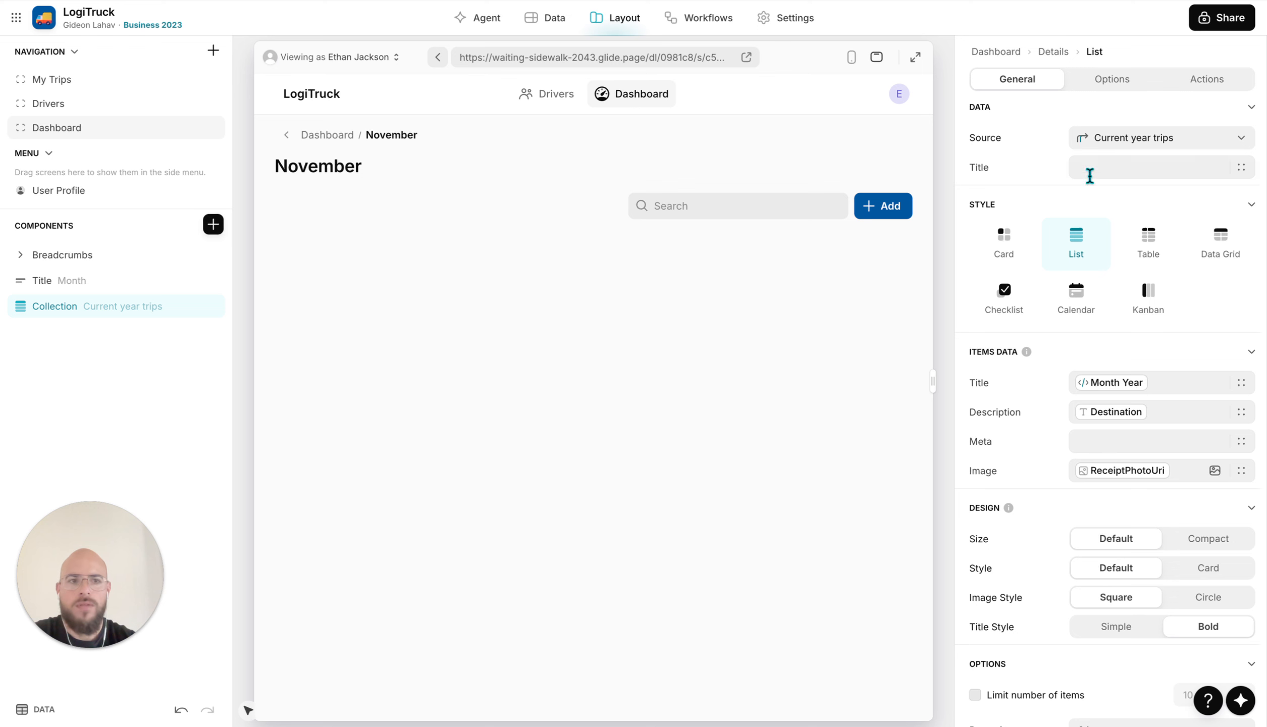
{"action": "left_click", "coordinate": [1147, 146]}
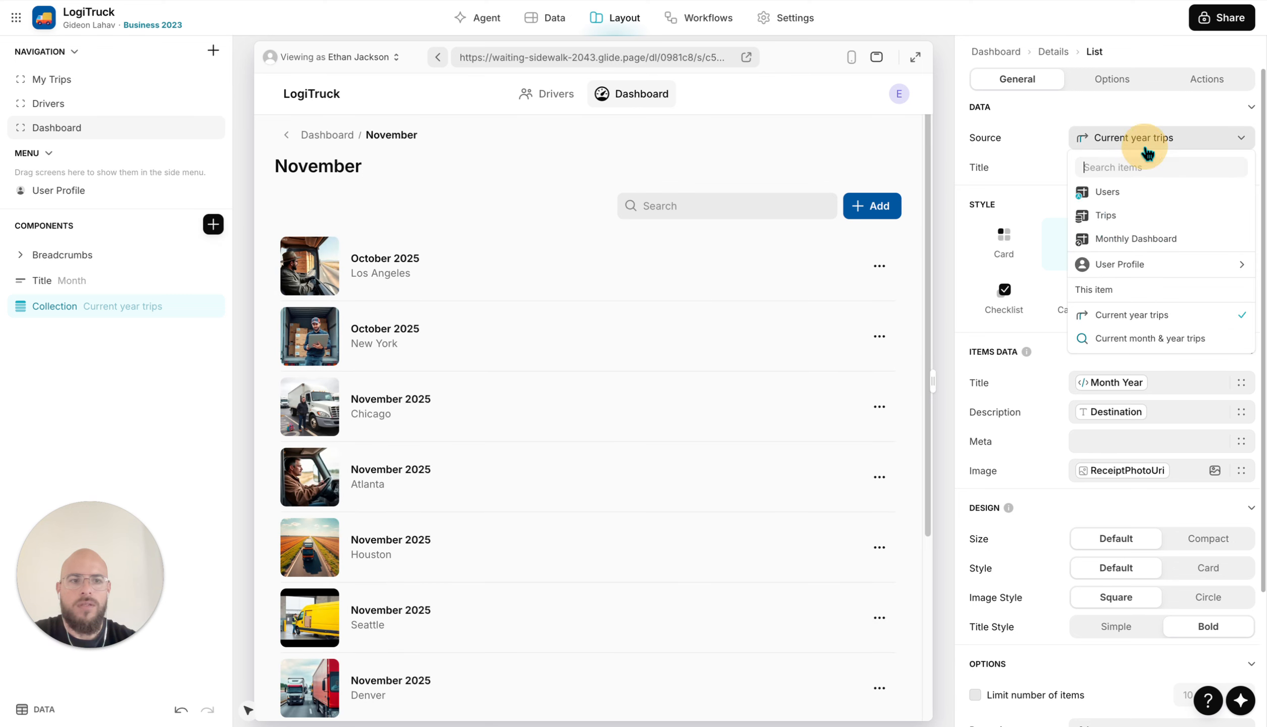
{"action": "left_click", "coordinate": [1161, 341]}
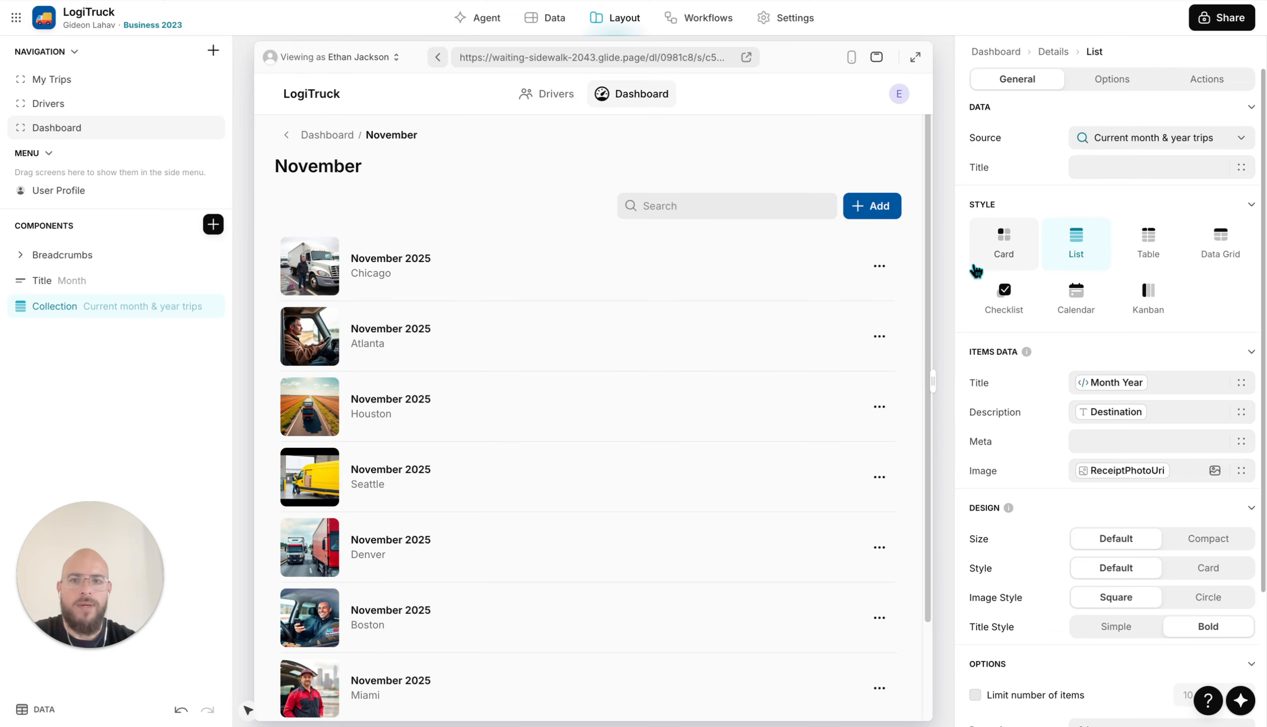
Stop users from adding items to the month's trip list while still allowing them to edit items
{"action": "left_click", "coordinate": [1209, 81]}
{"action": "left_click", "coordinate": [1236, 135]}
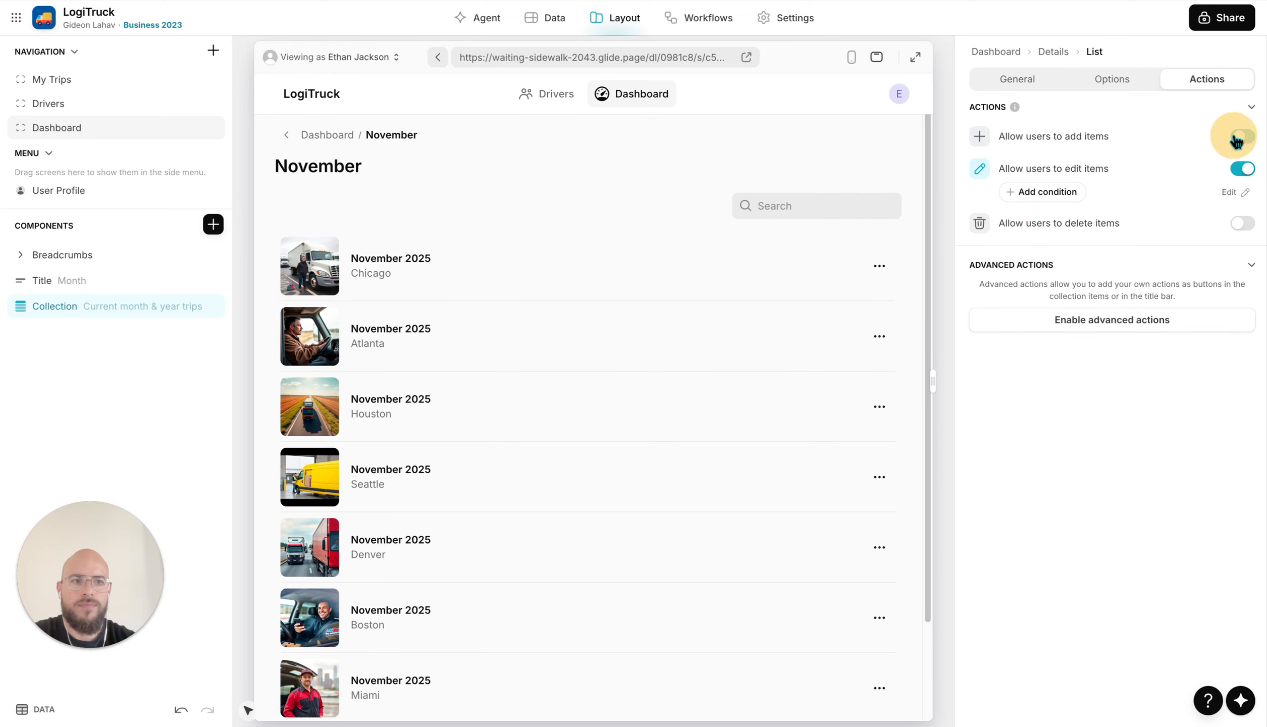
{"action": "left_click", "coordinate": [1247, 172]}
{"action": "left_click", "coordinate": [1243, 169]}
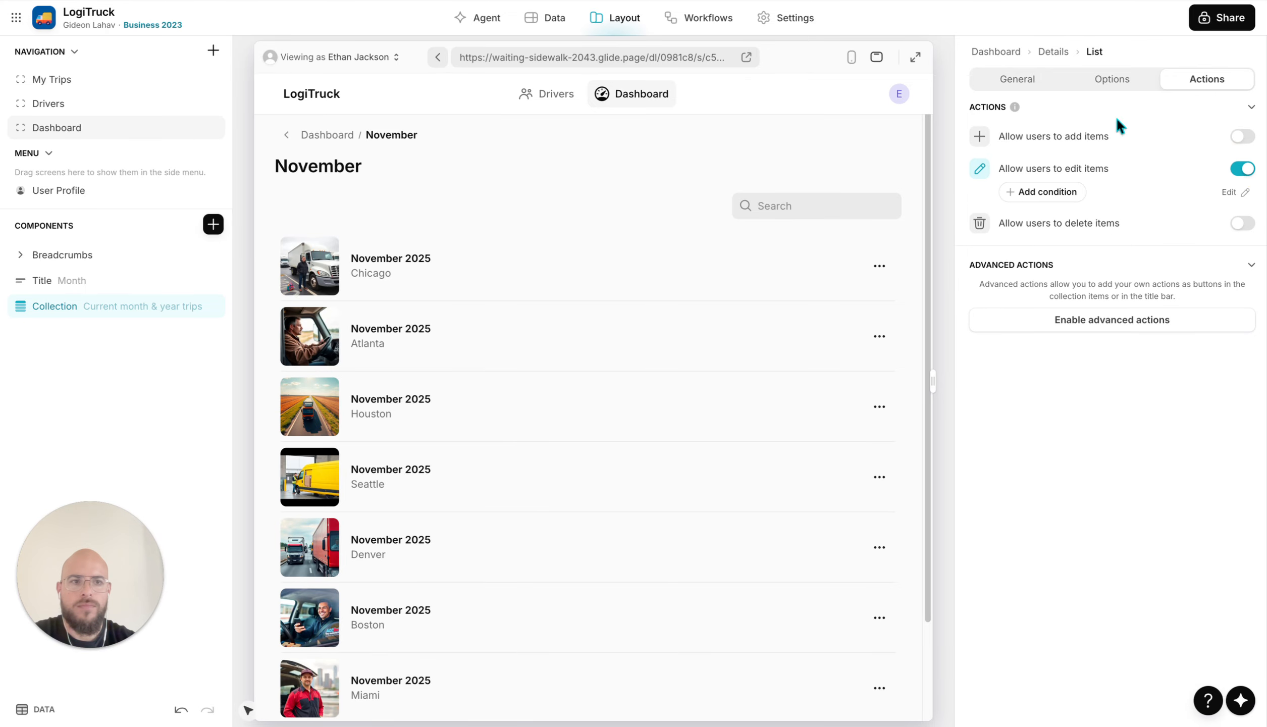
Title the month detail screen's list "Trips of the month"
{"action": "left_click", "coordinate": [1018, 79]}
{"action": "left_click", "coordinate": [1221, 169]}
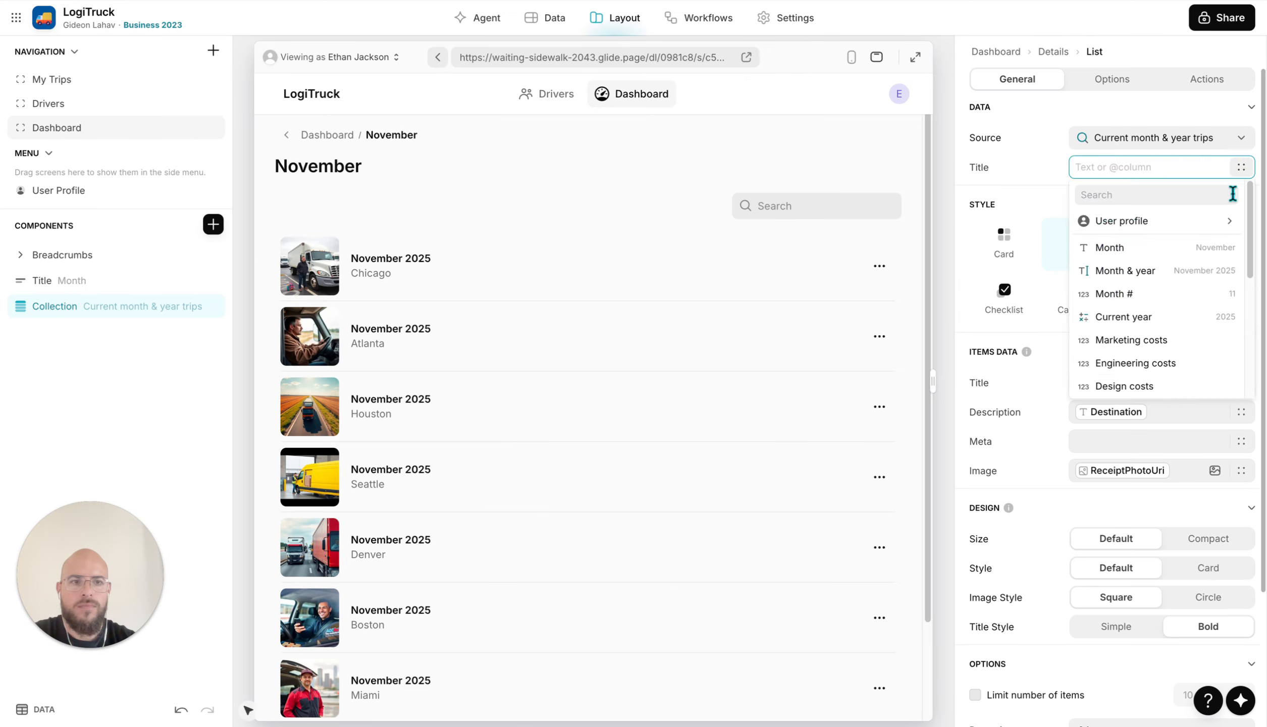
{"action": "left_click", "coordinate": [1241, 166]}
{"action": "left_click", "coordinate": [1182, 166]}
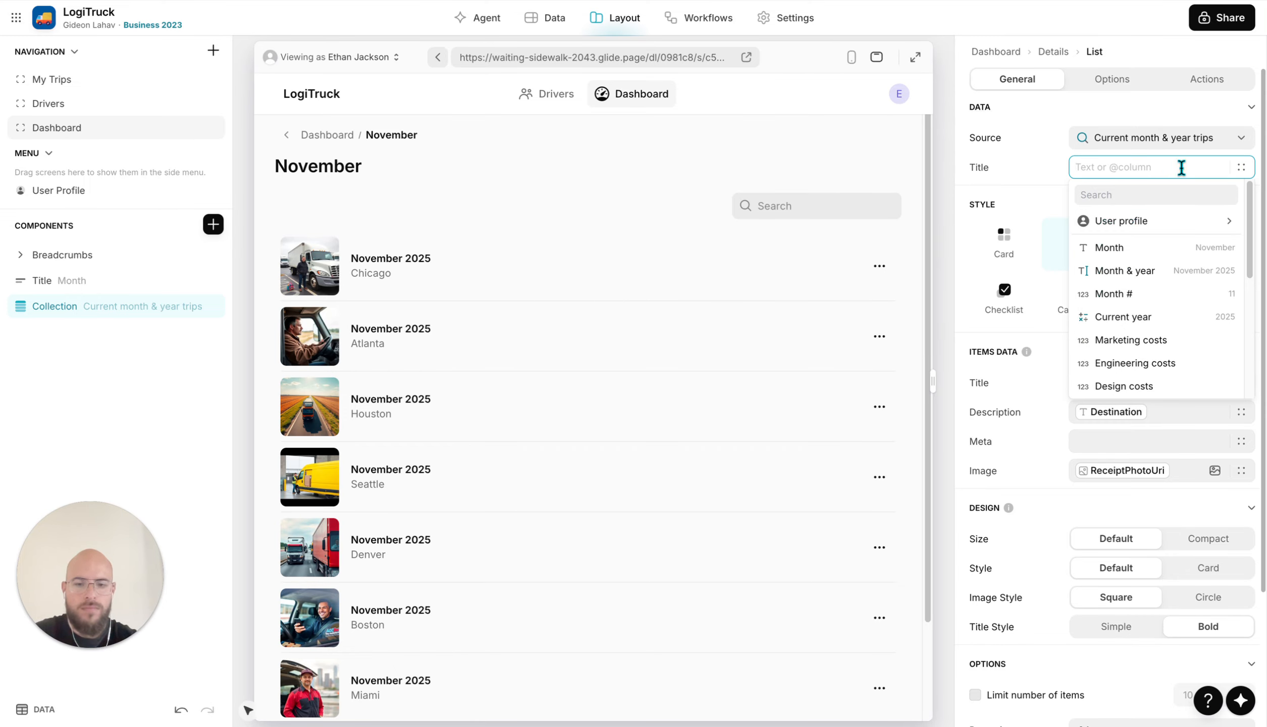
{"action": "type", "text": "Trips"}
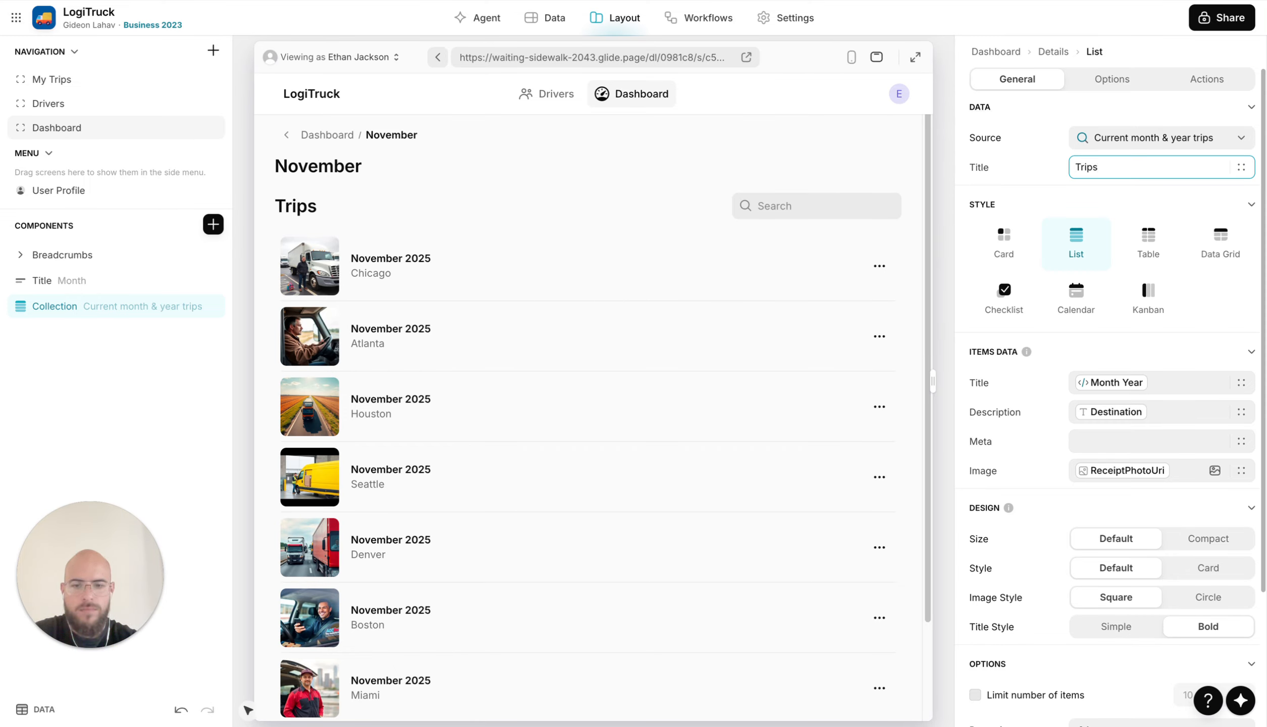
{"action": "type", "text": " of the month"}
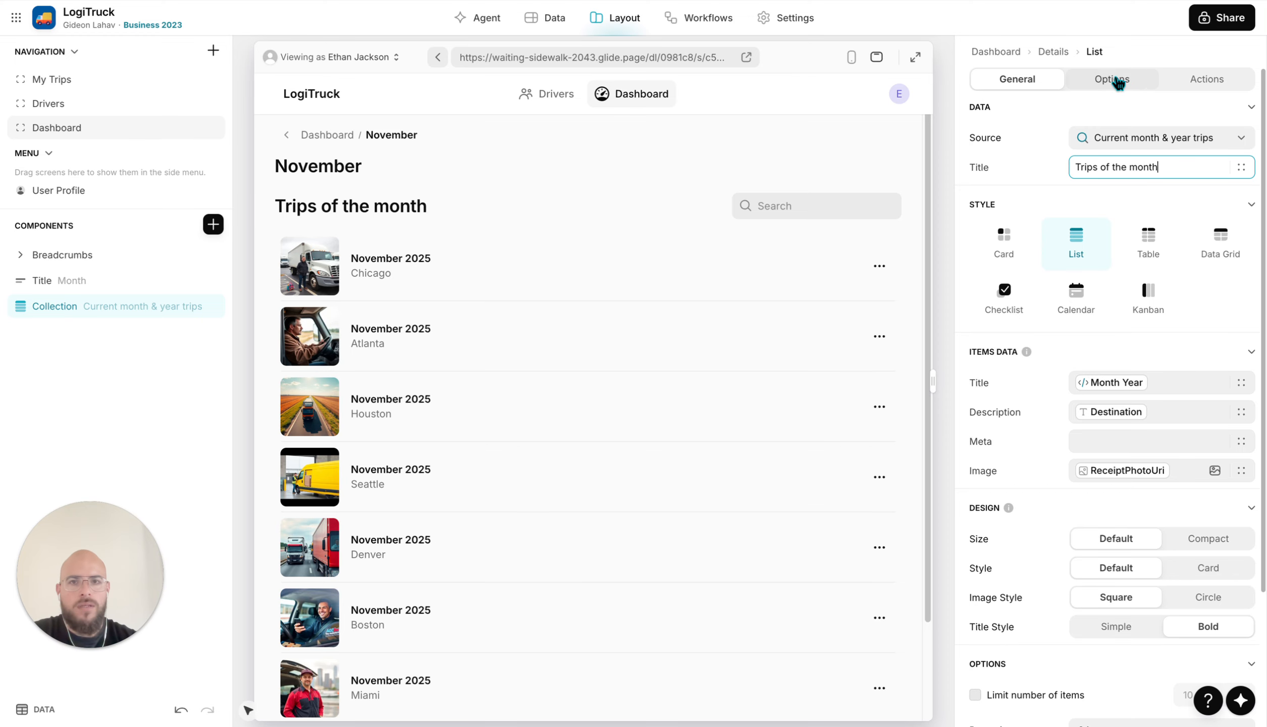
Set the Trips table's Date column to display Date only and save the column
{"action": "left_click", "coordinate": [555, 19]}
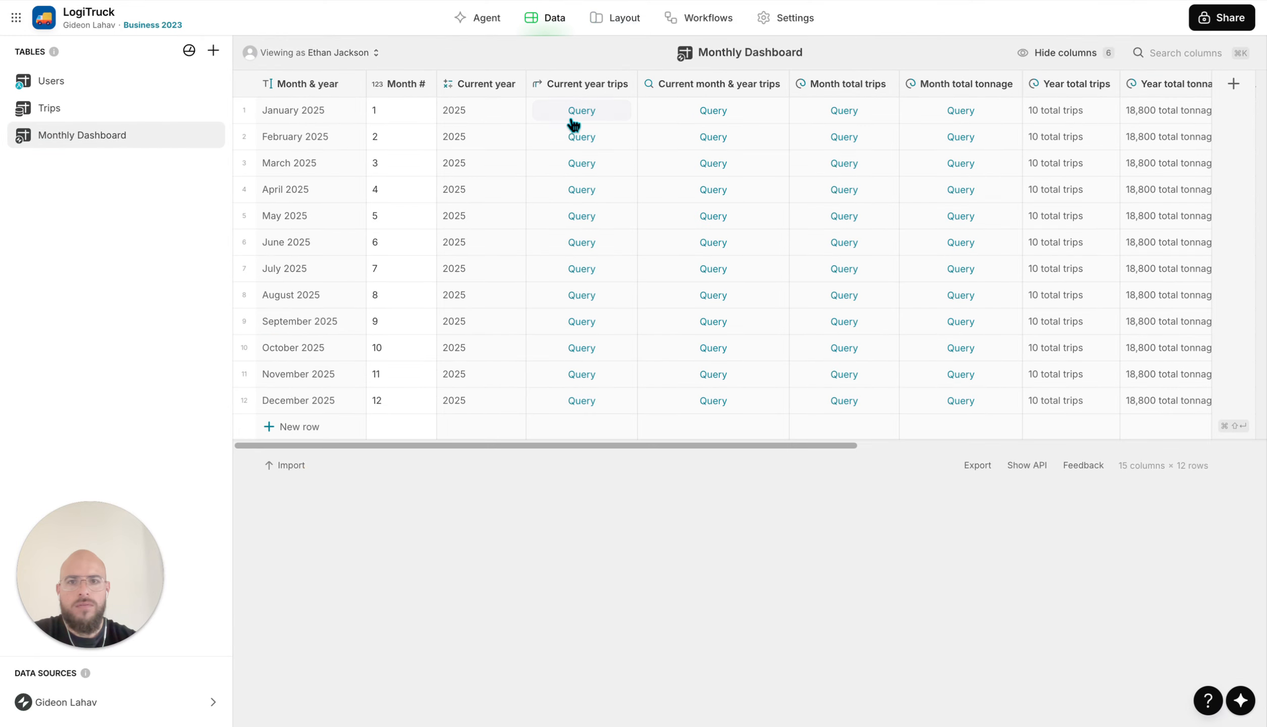
{"action": "left_click", "coordinate": [125, 111]}
{"action": "double_click", "coordinate": [487, 89]}
{"action": "left_click", "coordinate": [727, 144]}
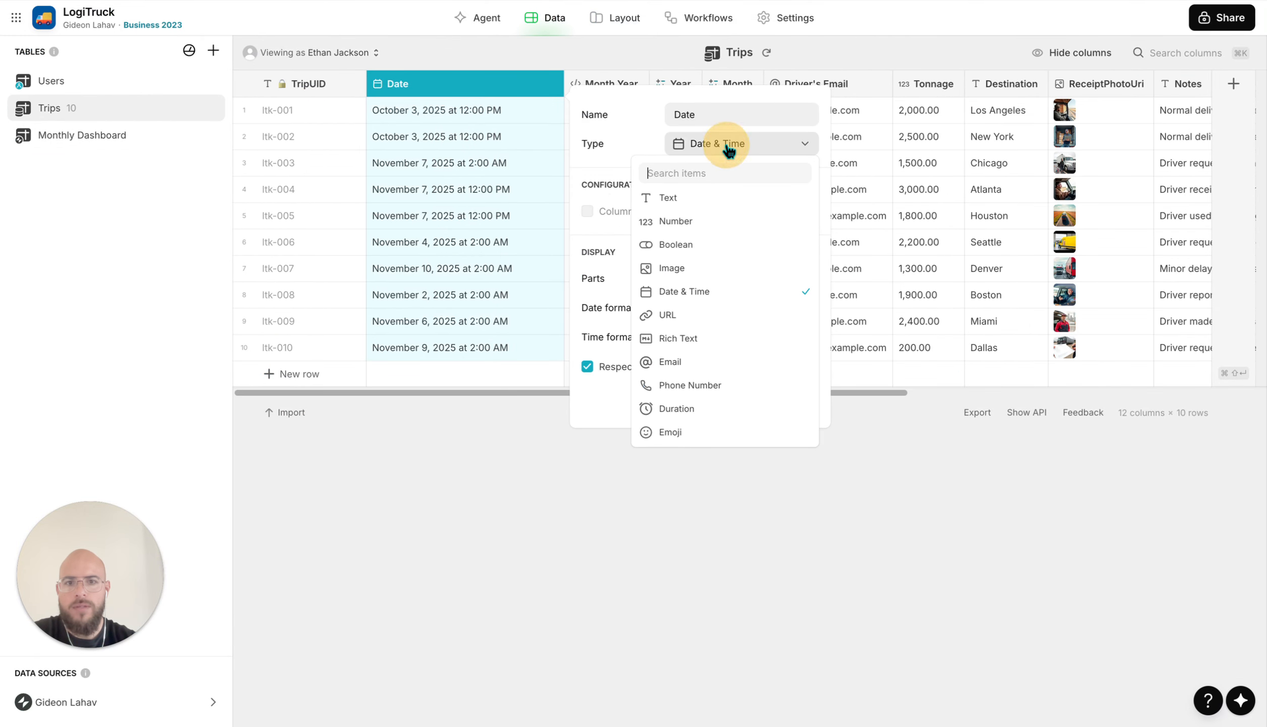
{"action": "left_click", "coordinate": [716, 171]}
{"action": "left_click", "coordinate": [722, 279]}
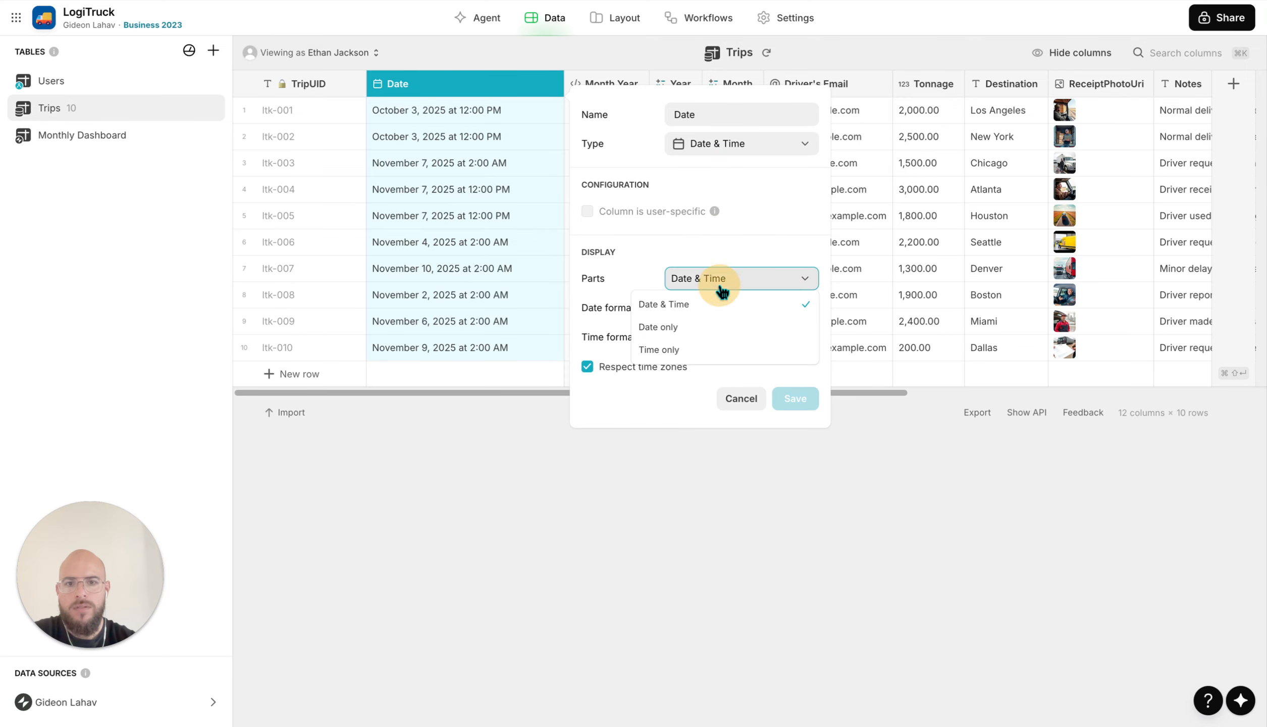
{"action": "left_click", "coordinate": [715, 327]}
{"action": "left_click", "coordinate": [795, 370]}
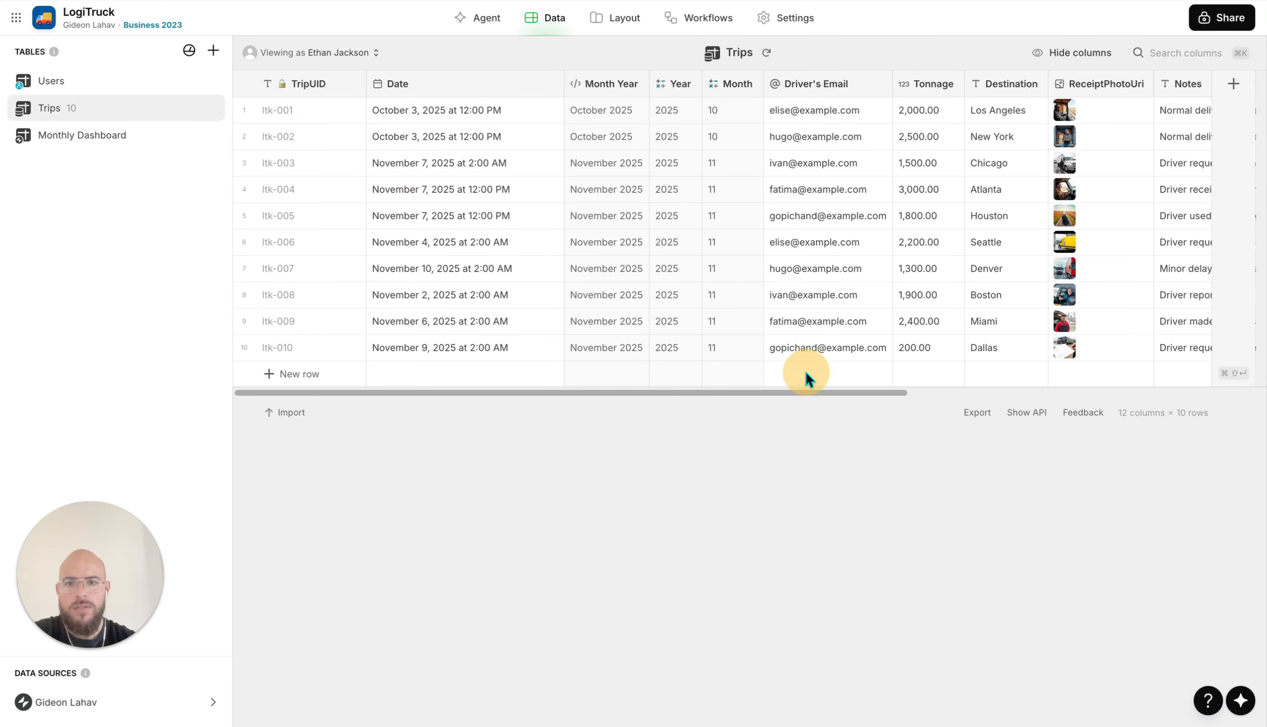
Make the month detail screen's trip list Compact in size and use the Date column as its item title
{"action": "left_click", "coordinate": [628, 29]}
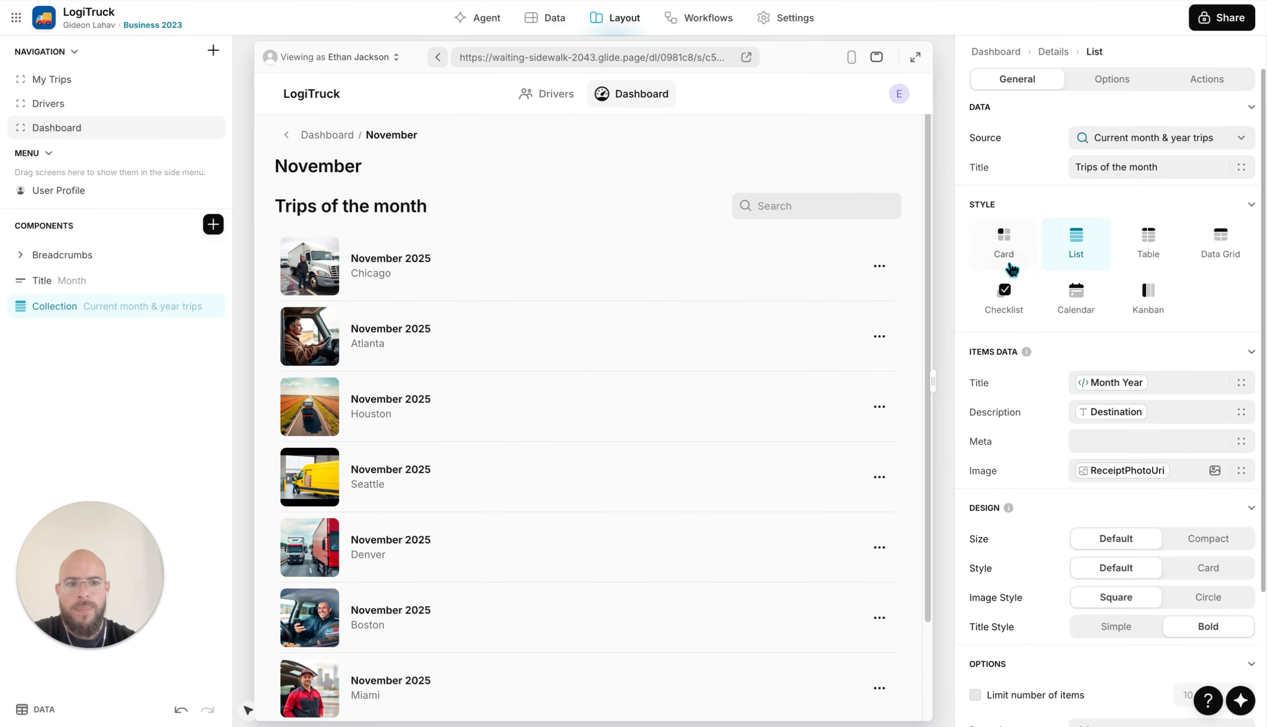
{"action": "left_click", "coordinate": [1191, 542]}
{"action": "left_click", "coordinate": [1159, 382]}
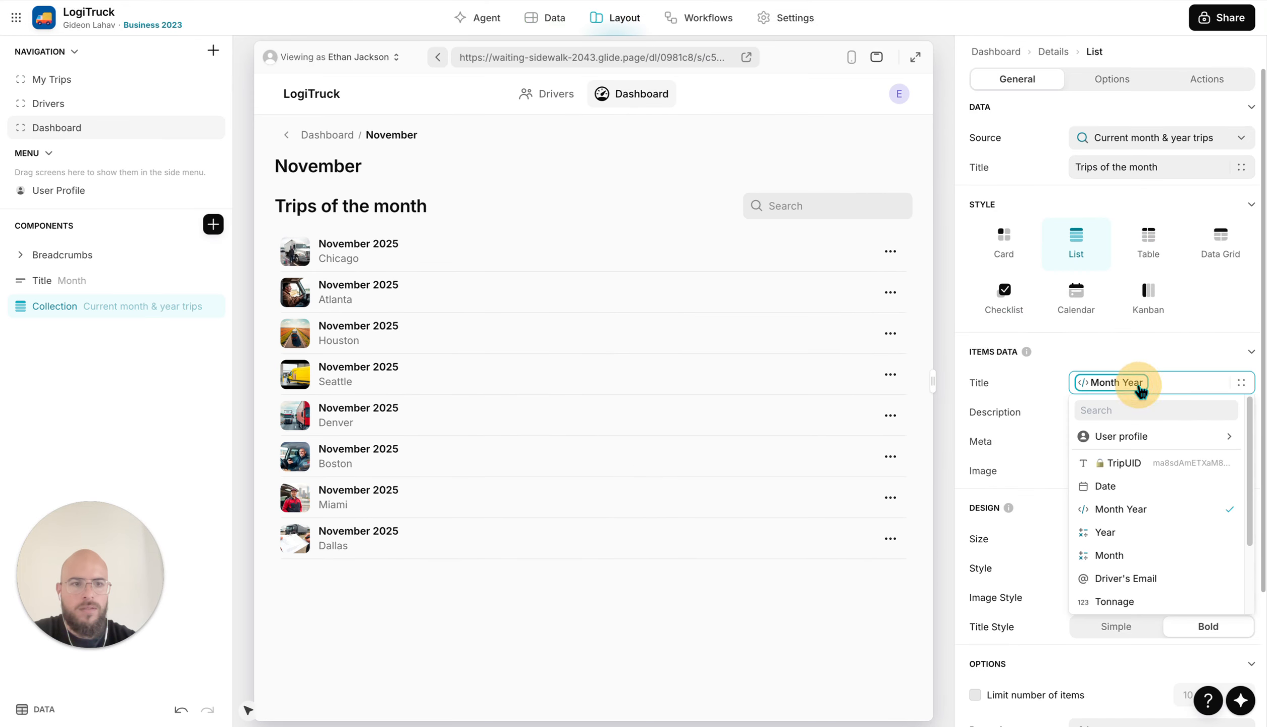
{"action": "left_click", "coordinate": [1157, 488]}
Open the column choices for the trip list's item description
{"action": "left_click", "coordinate": [1130, 419]}
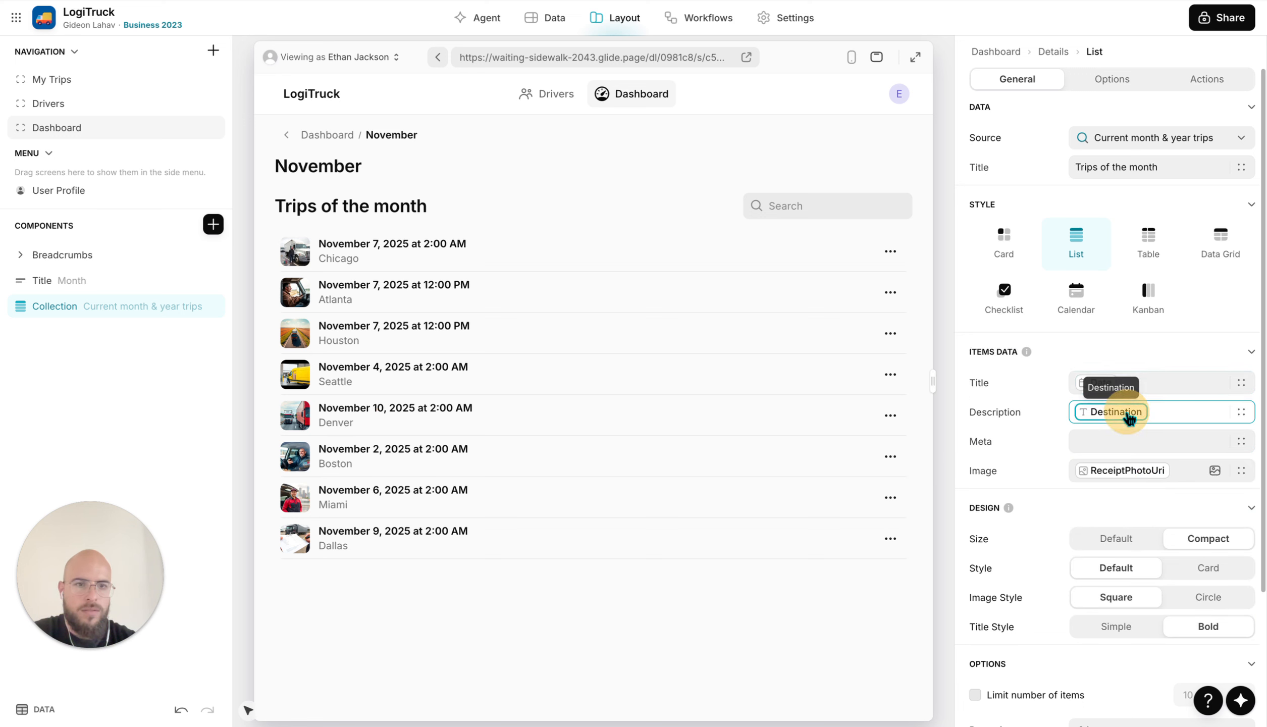
{"action": "scroll", "coordinate": [1167, 586], "scroll_direction": "down", "scroll_amount": 3}
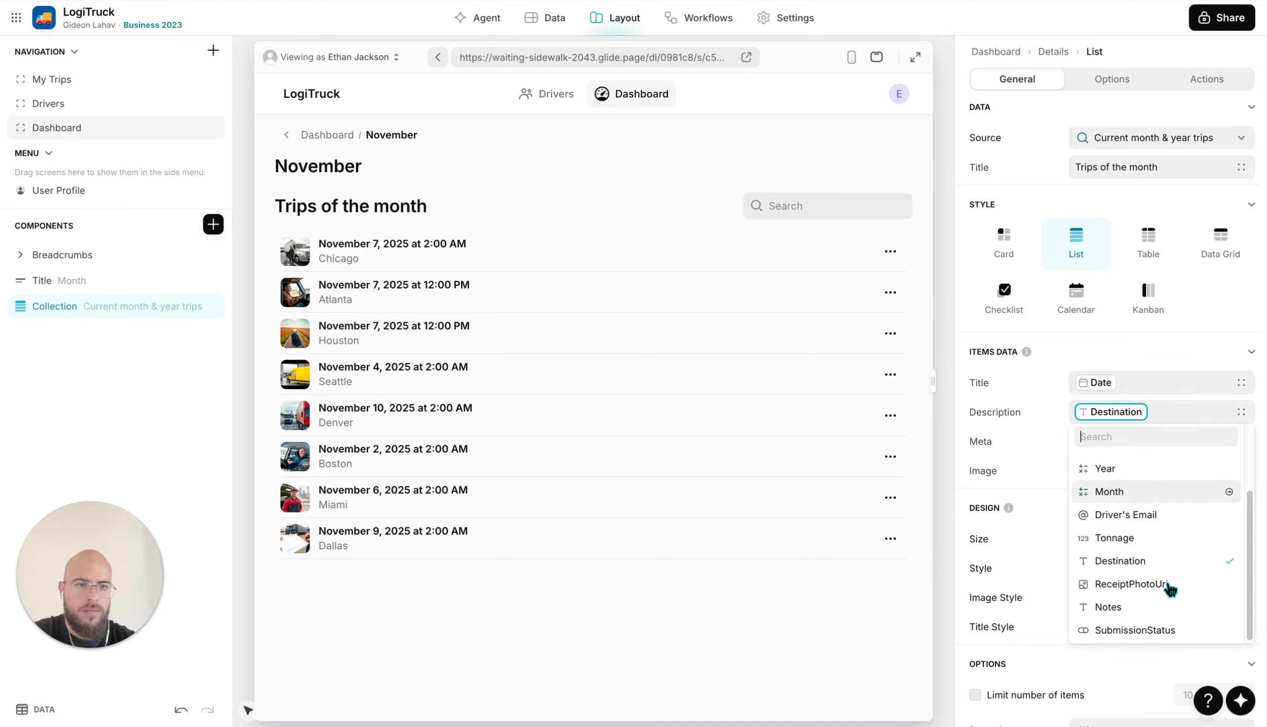
Set the title of the "Trips of the month" list items to the Destination column
{"action": "left_click", "coordinate": [1143, 560]}
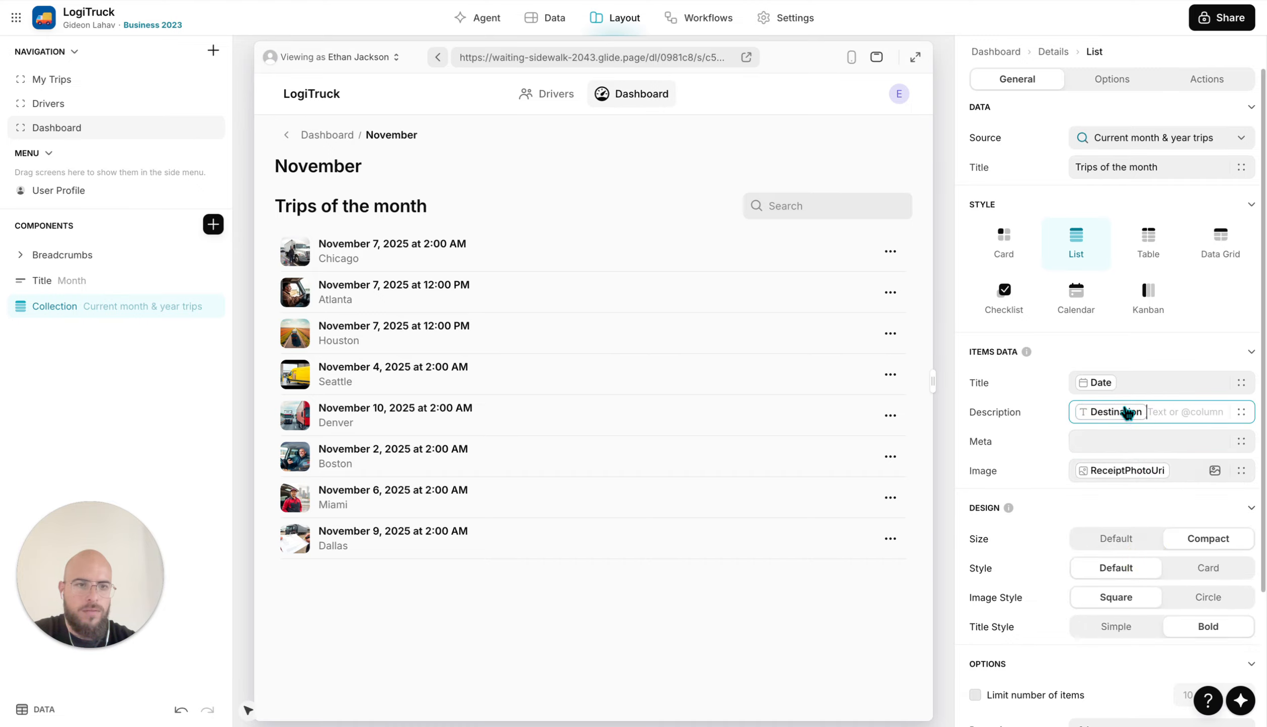
{"action": "left_click", "coordinate": [1096, 382]}
{"action": "scroll", "coordinate": [1145, 611], "scroll_direction": "down", "scroll_amount": 2}
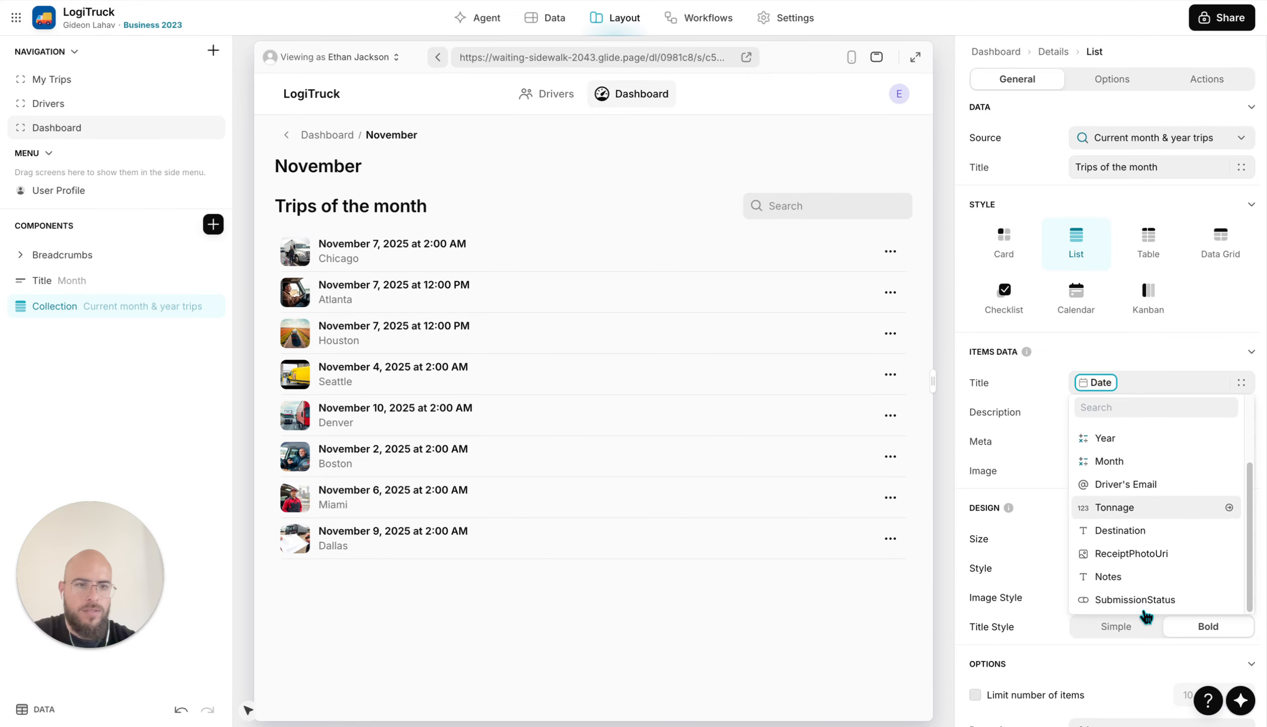
{"action": "left_click", "coordinate": [1121, 530]}
Set the list items' description to the Tonnage column followed by the unit text "t"
{"action": "left_click", "coordinate": [1111, 411]}
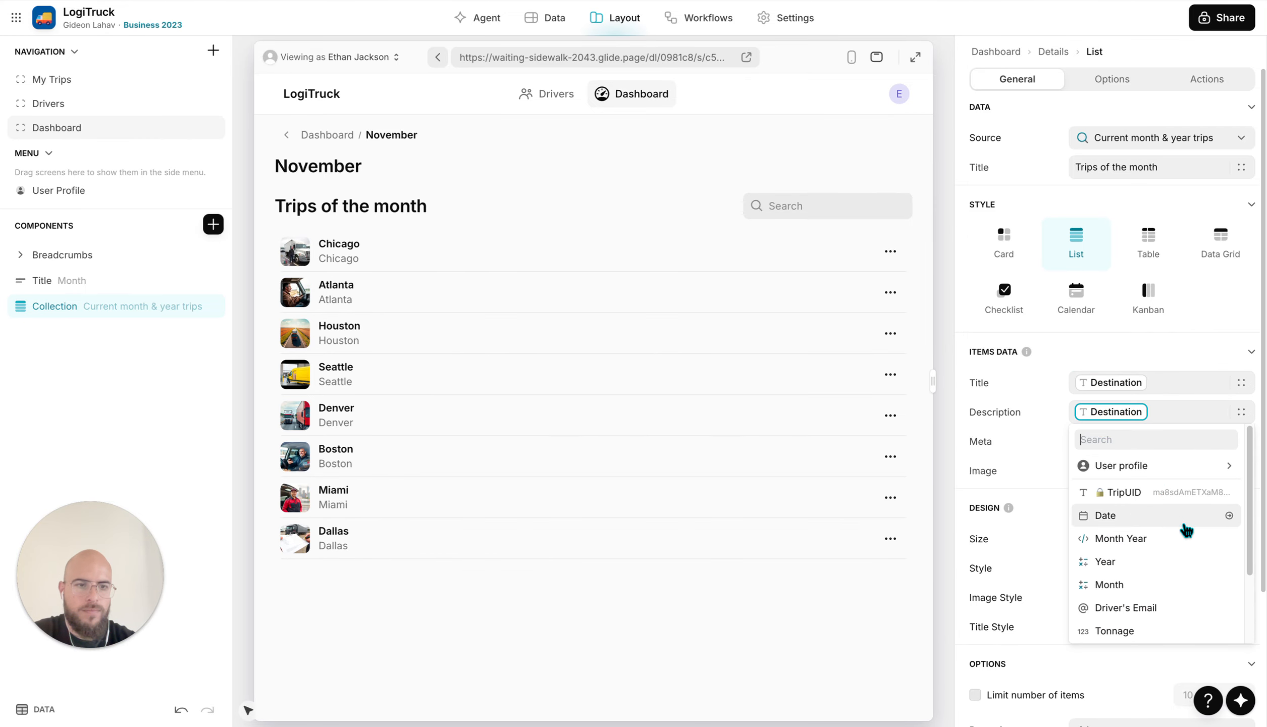
{"action": "scroll", "coordinate": [1172, 520], "scroll_direction": "down", "scroll_amount": 2}
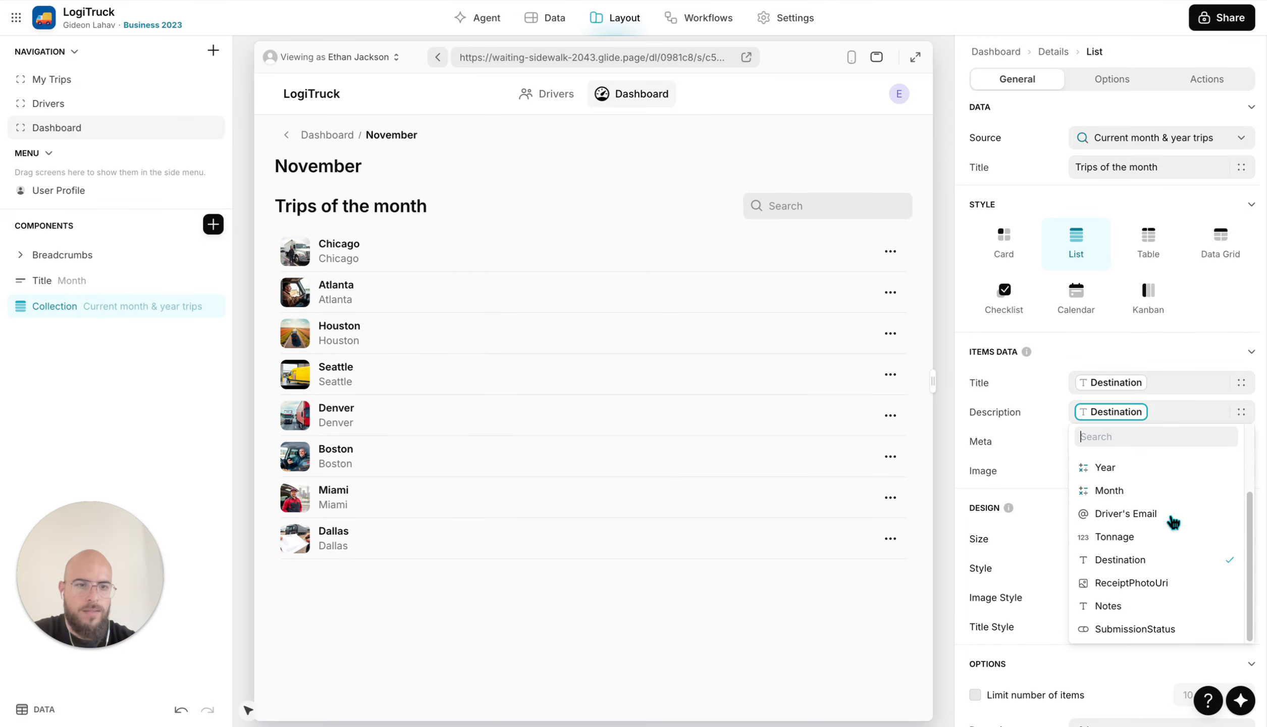
{"action": "left_click", "coordinate": [1160, 537]}
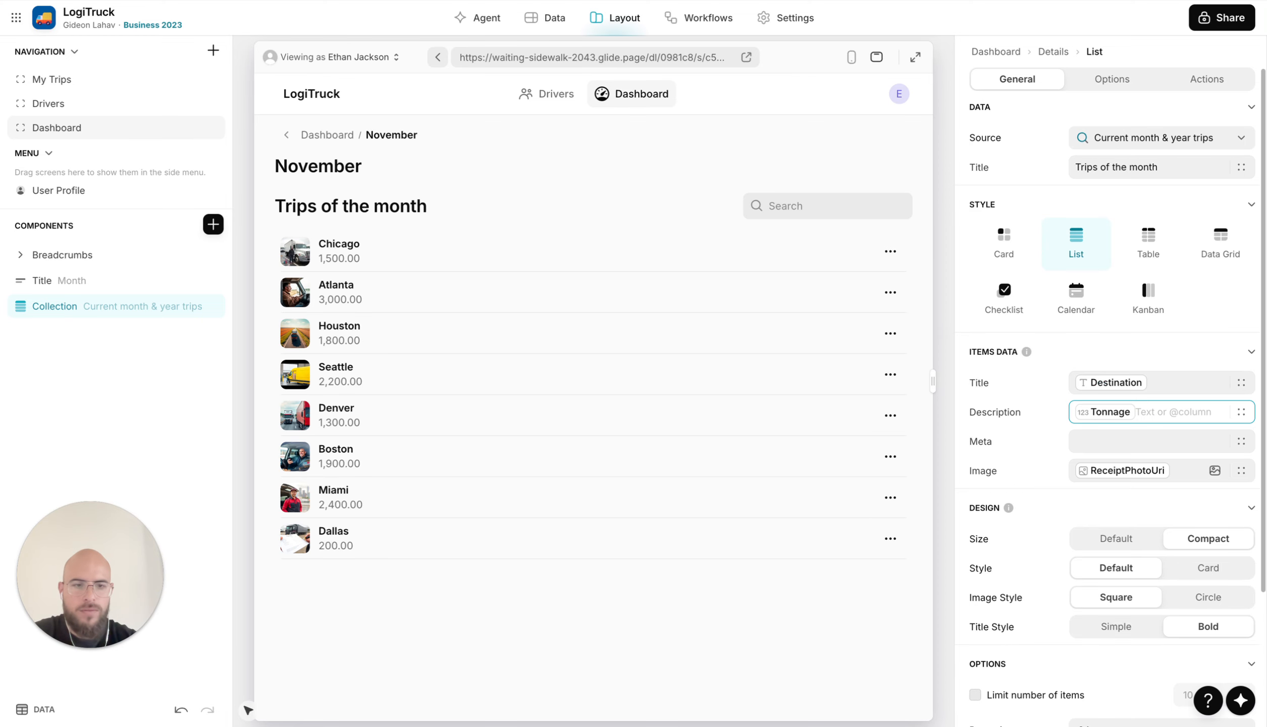
{"action": "type", "text": "t"}
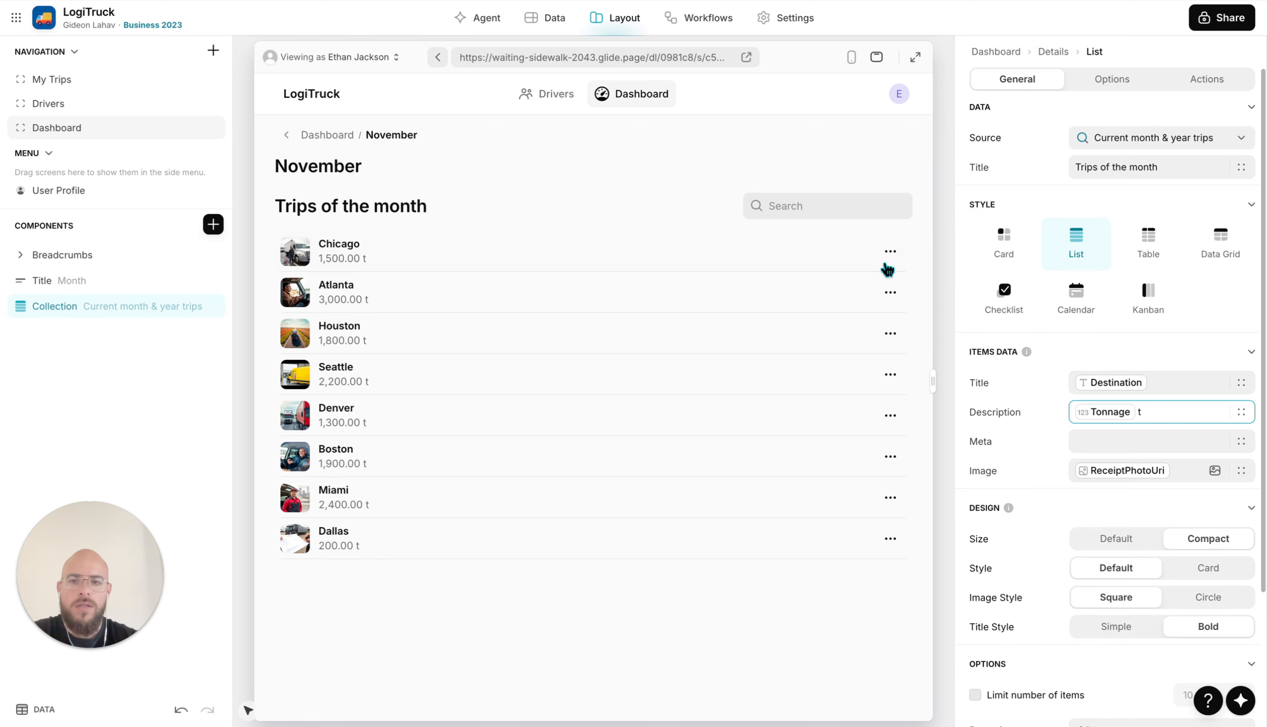
Group the "Trips of the month" list by Date and review the grouping in the full-screen preview
{"action": "left_click", "coordinate": [1113, 80]}
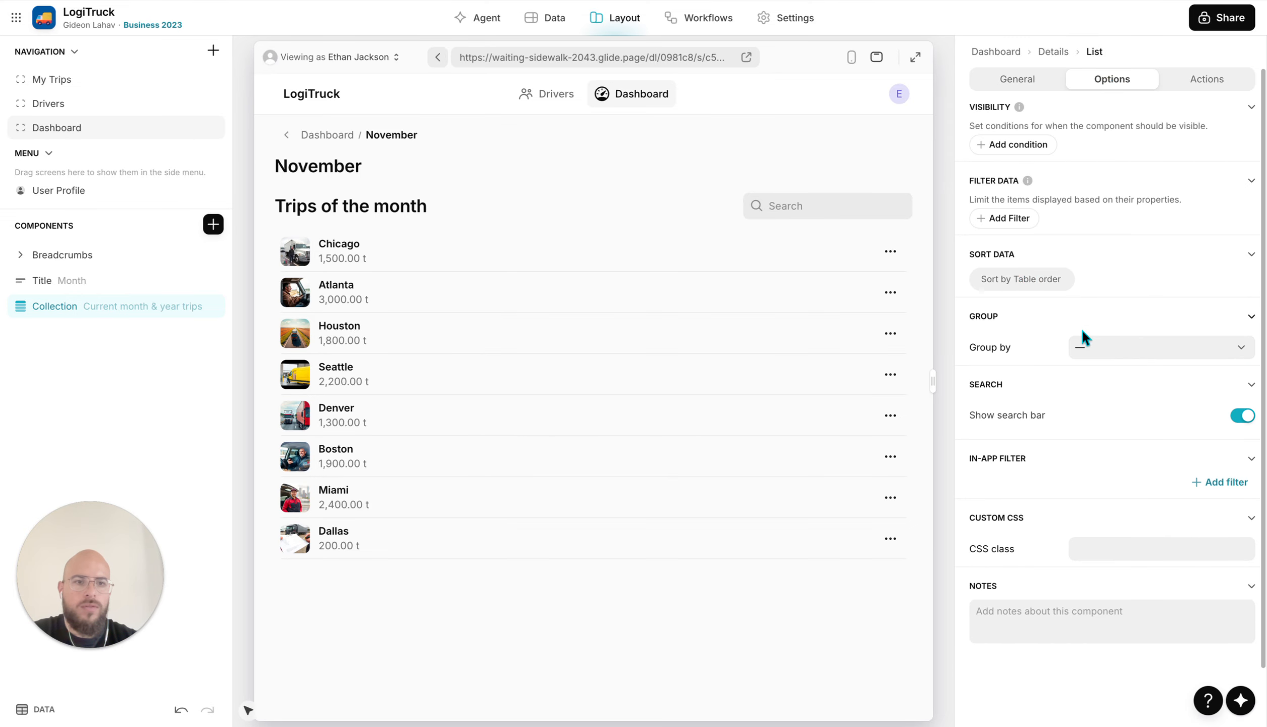
{"action": "left_click", "coordinate": [1085, 346]}
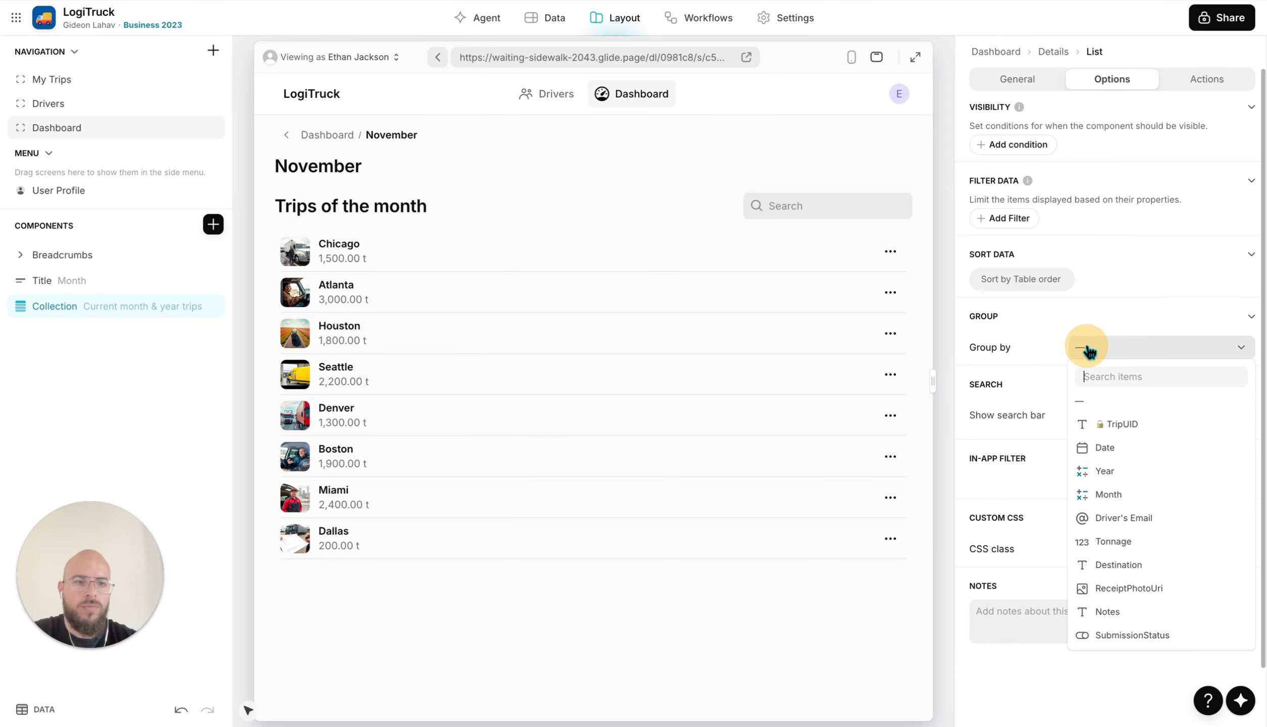
{"action": "left_click", "coordinate": [1155, 455]}
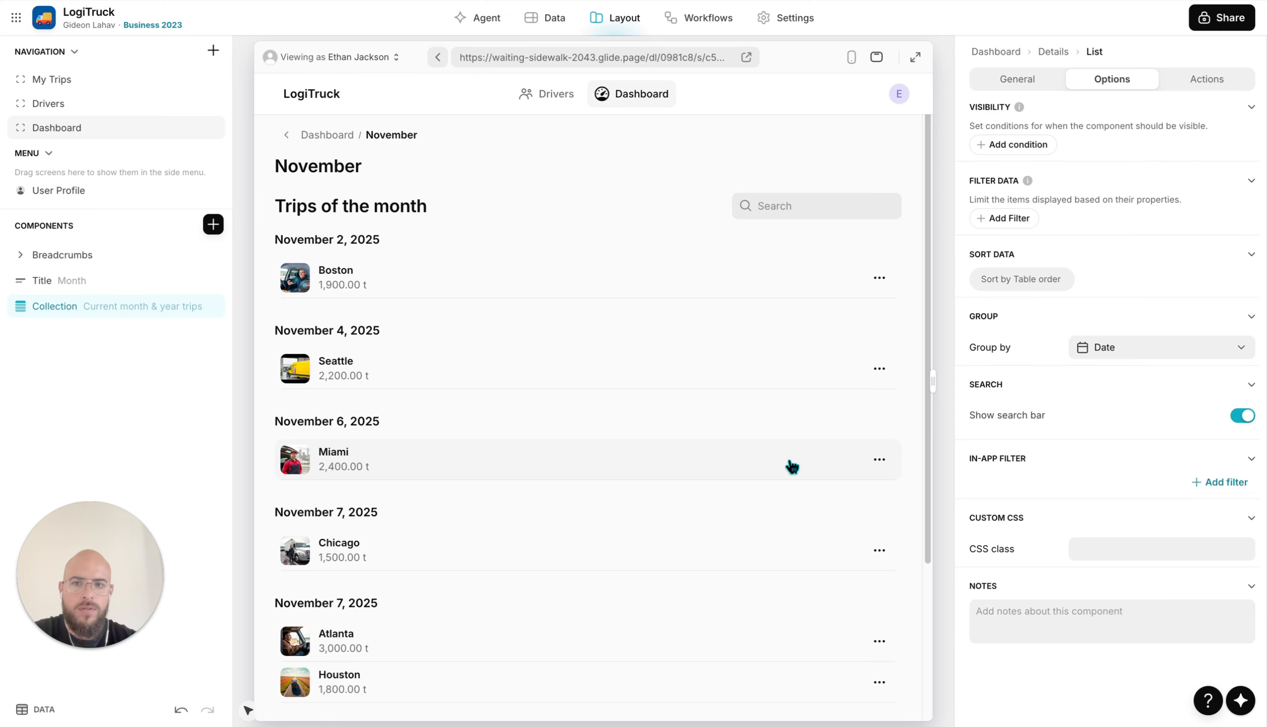
{"action": "scroll", "coordinate": [699, 333], "scroll_direction": "down", "scroll_amount": 4}
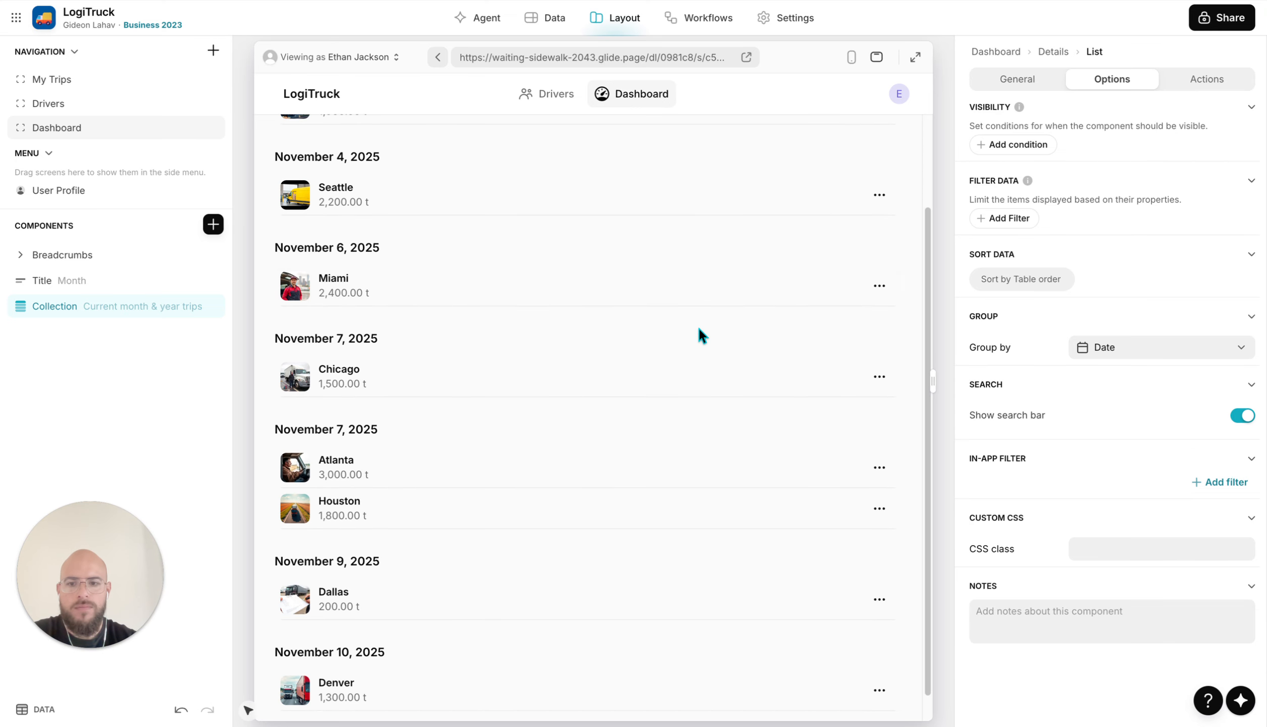
{"action": "left_click", "coordinate": [914, 57]}
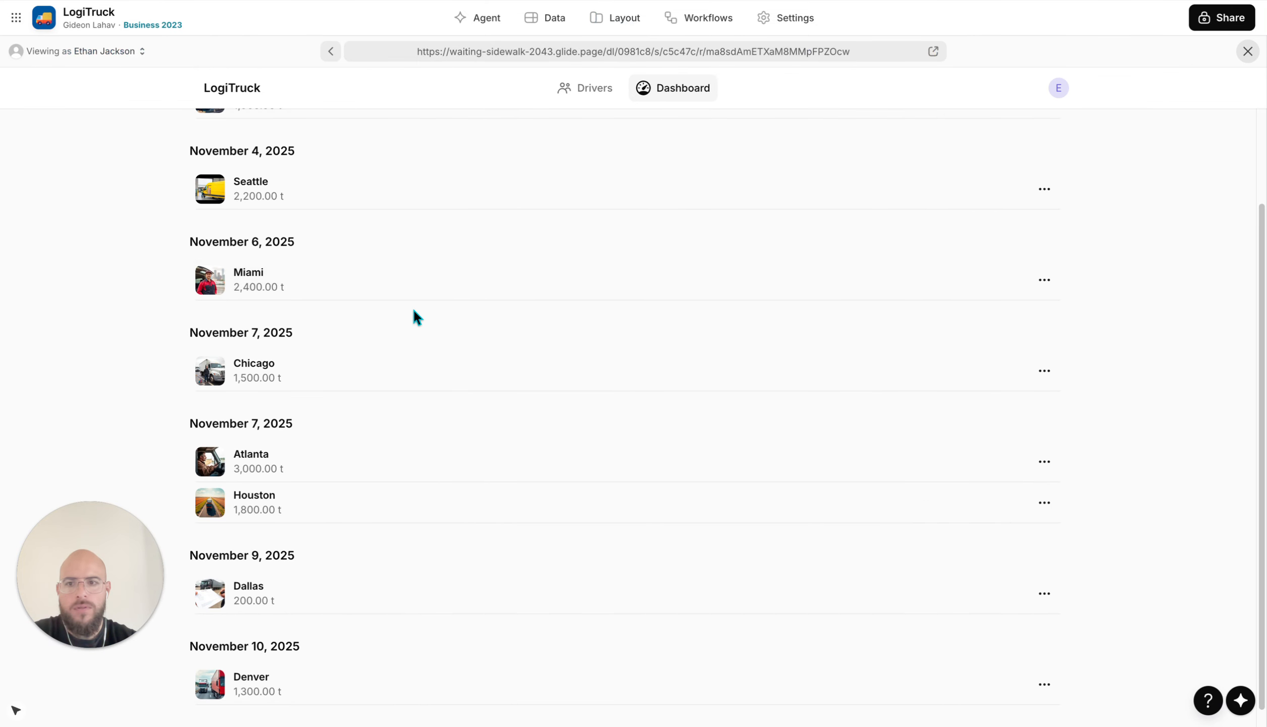
{"action": "scroll", "coordinate": [408, 313], "scroll_direction": "up", "scroll_amount": 5}
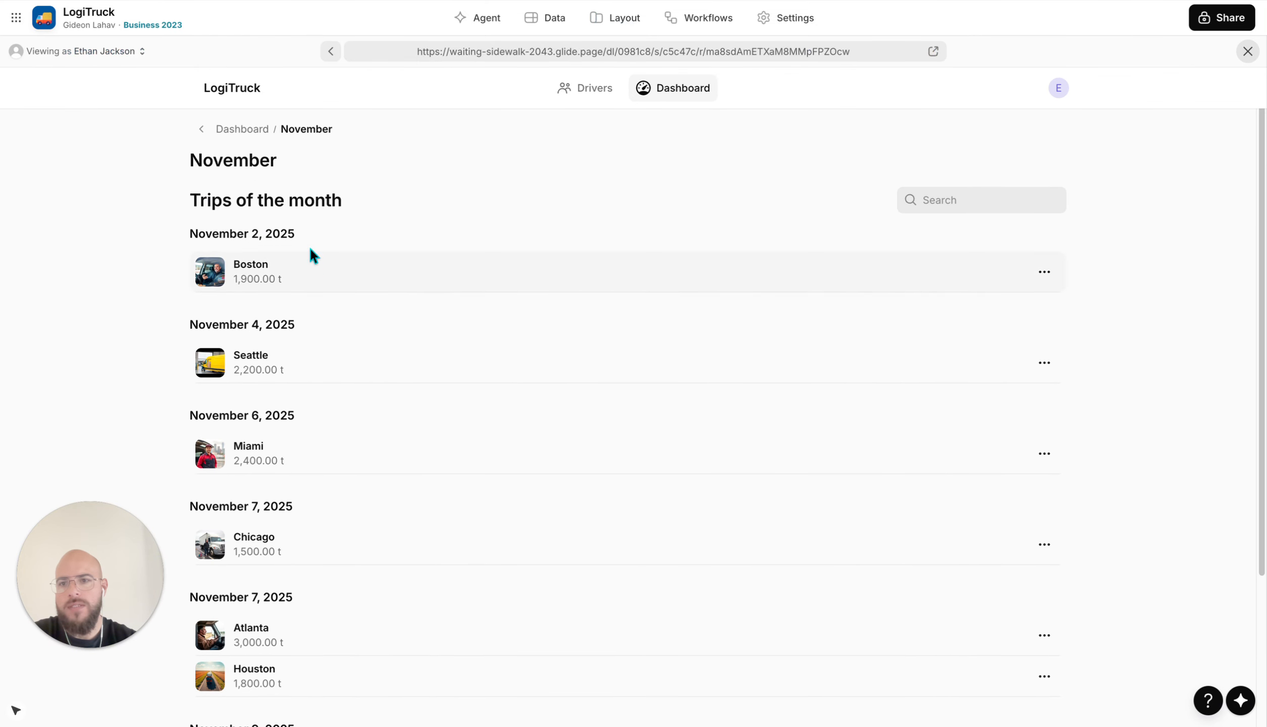
{"action": "left_click", "coordinate": [1246, 52]}
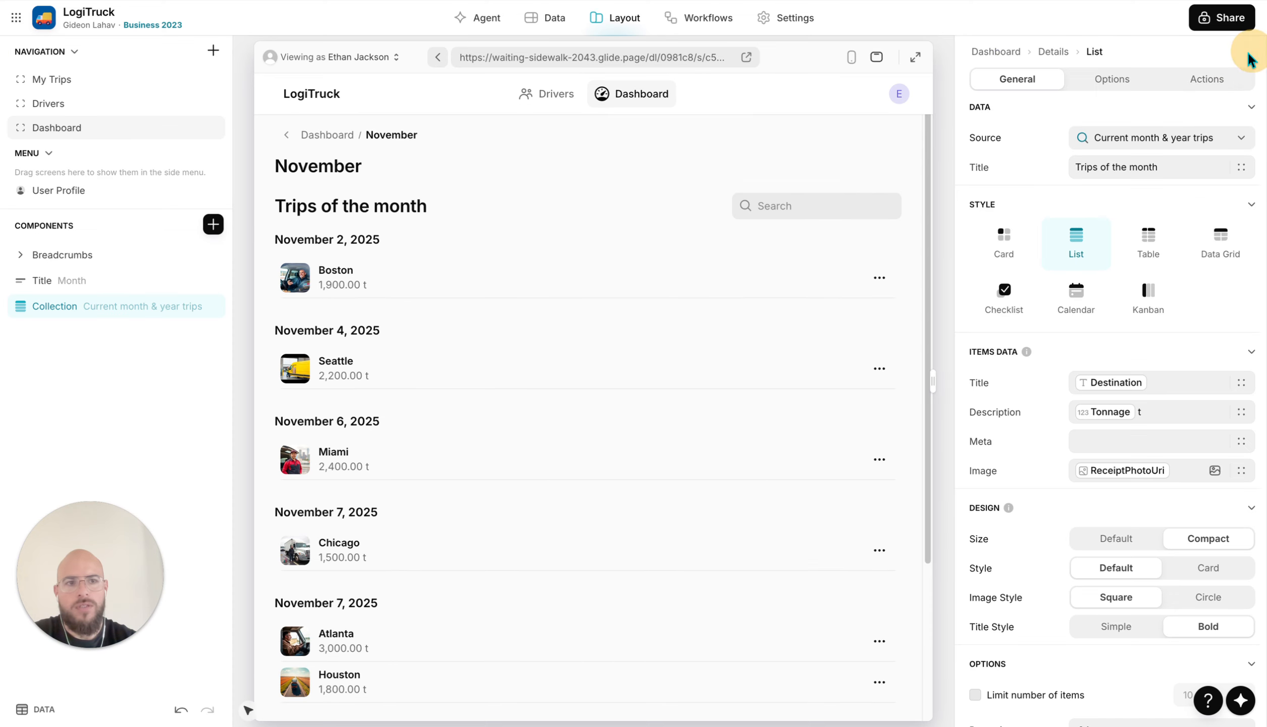
Reverse the table order sorting of the "Trips of the month" list and check the order in the full-screen preview
{"action": "left_click", "coordinate": [1112, 79]}
{"action": "left_click", "coordinate": [1053, 279]}
{"action": "left_click", "coordinate": [1211, 306]}
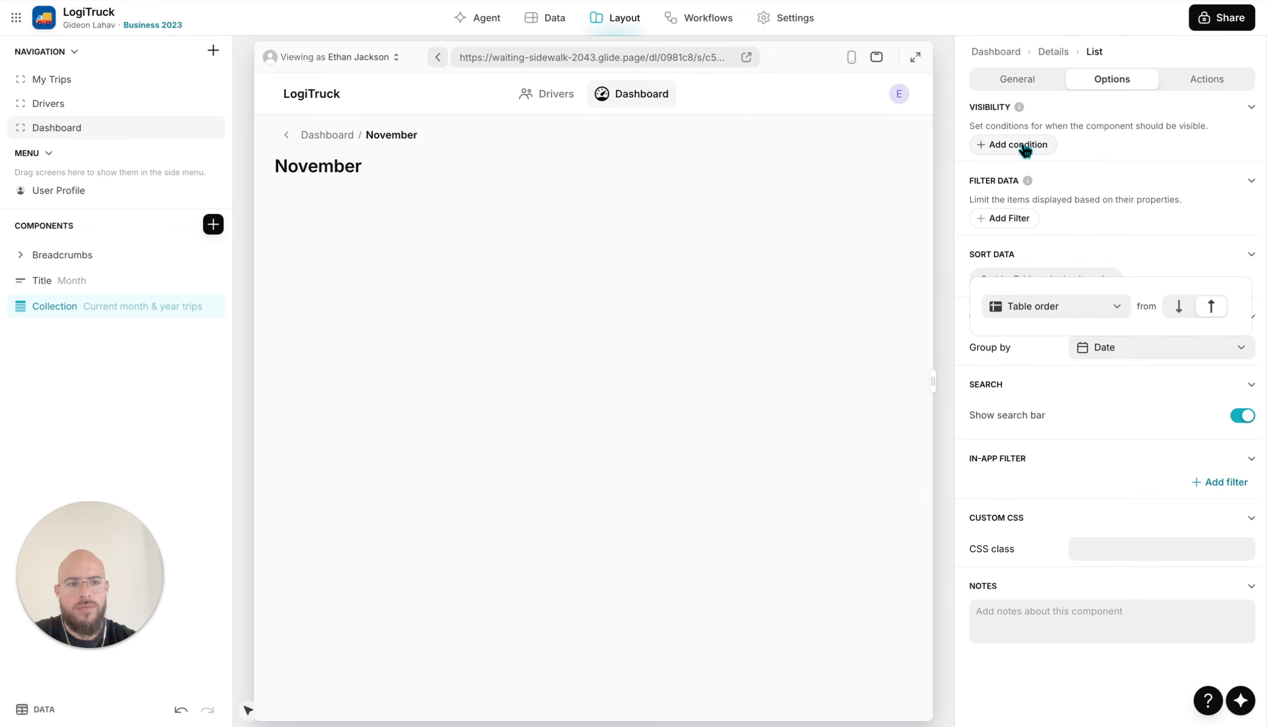
{"action": "left_click", "coordinate": [917, 57]}
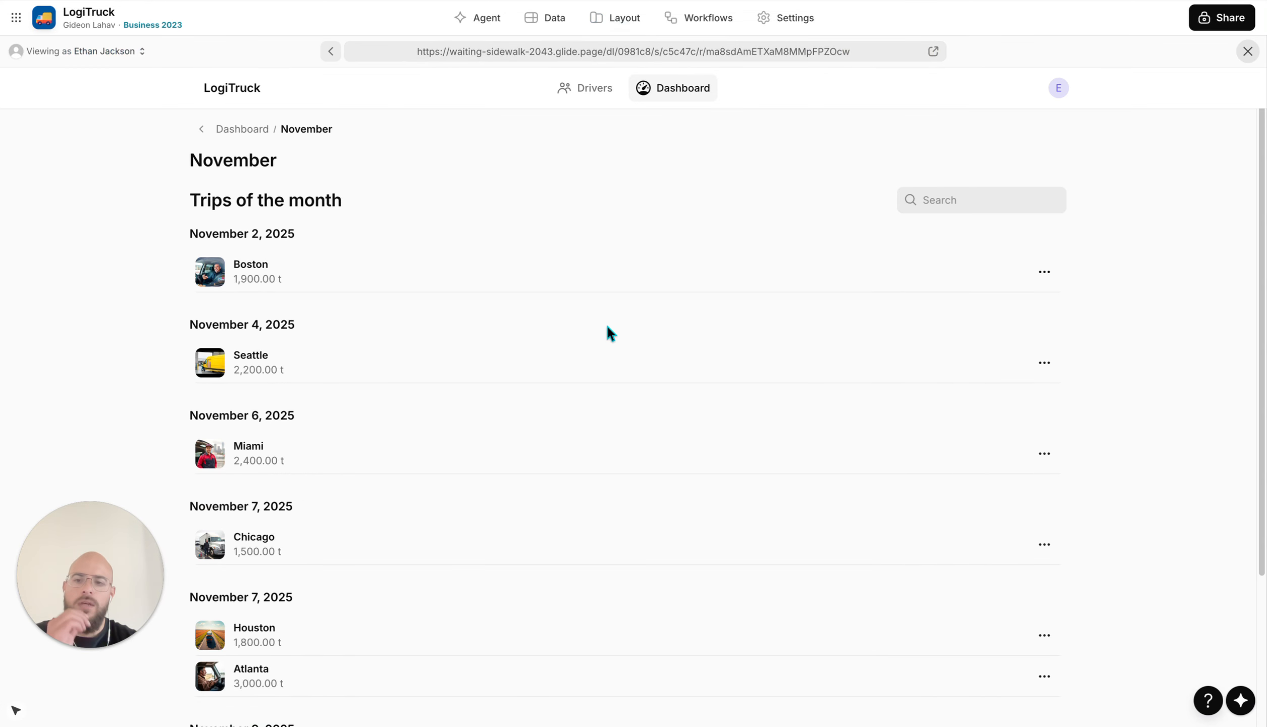
{"action": "scroll", "coordinate": [608, 331], "scroll_direction": "down", "scroll_amount": 4}
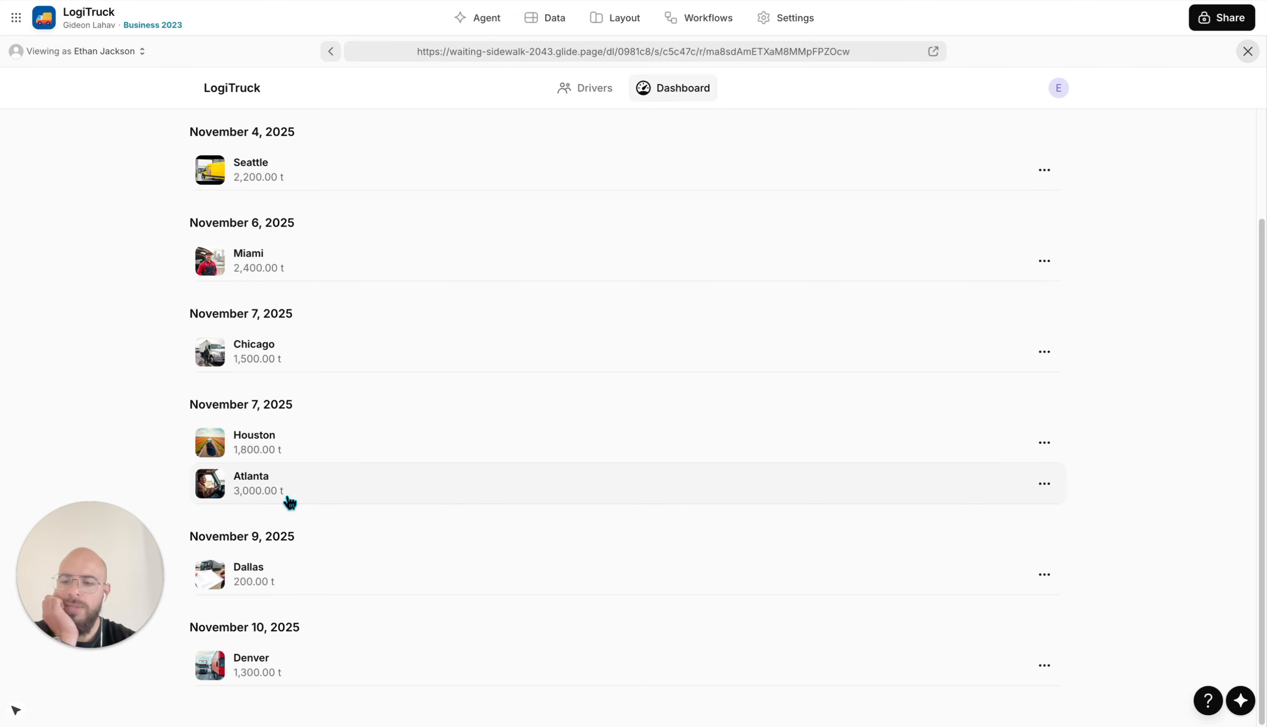
{"action": "scroll", "coordinate": [289, 568], "scroll_direction": "up", "scroll_amount": 4}
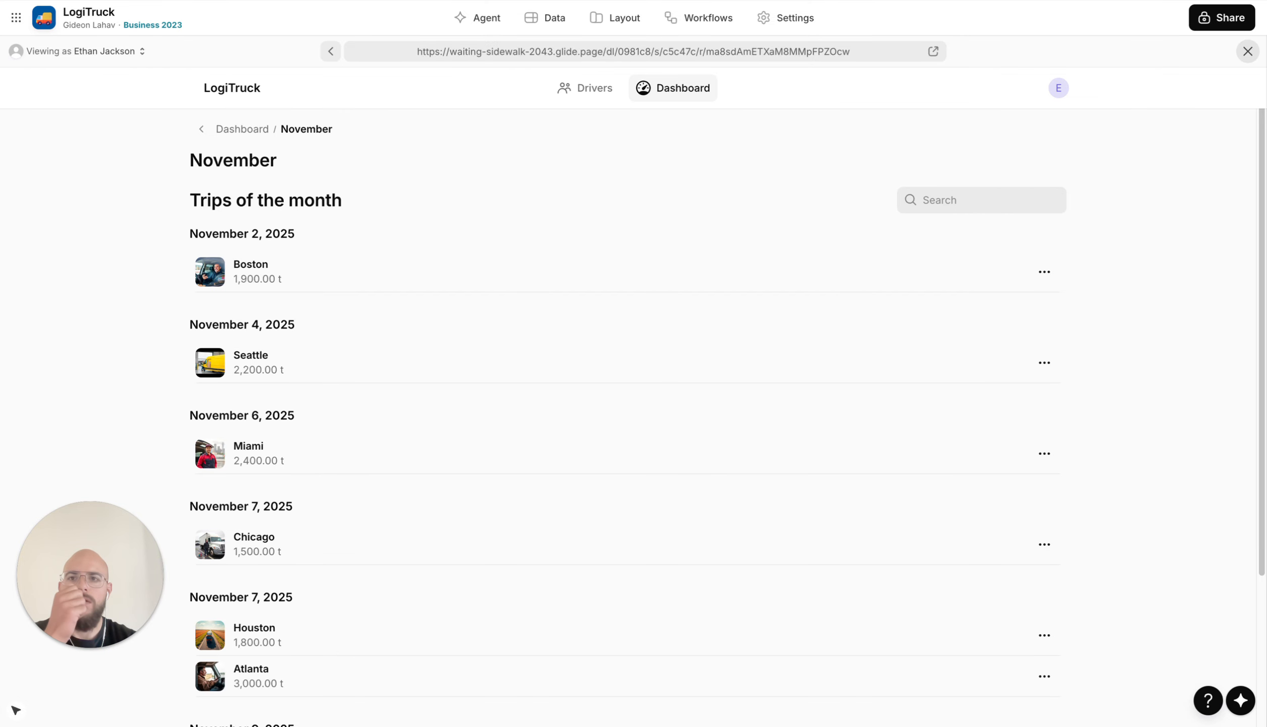
Review the daily total trips and tonnage requirements in the Glide Community post, and compare them with the November trips preview
{"action": "key", "text": "ctrl+Tab"}
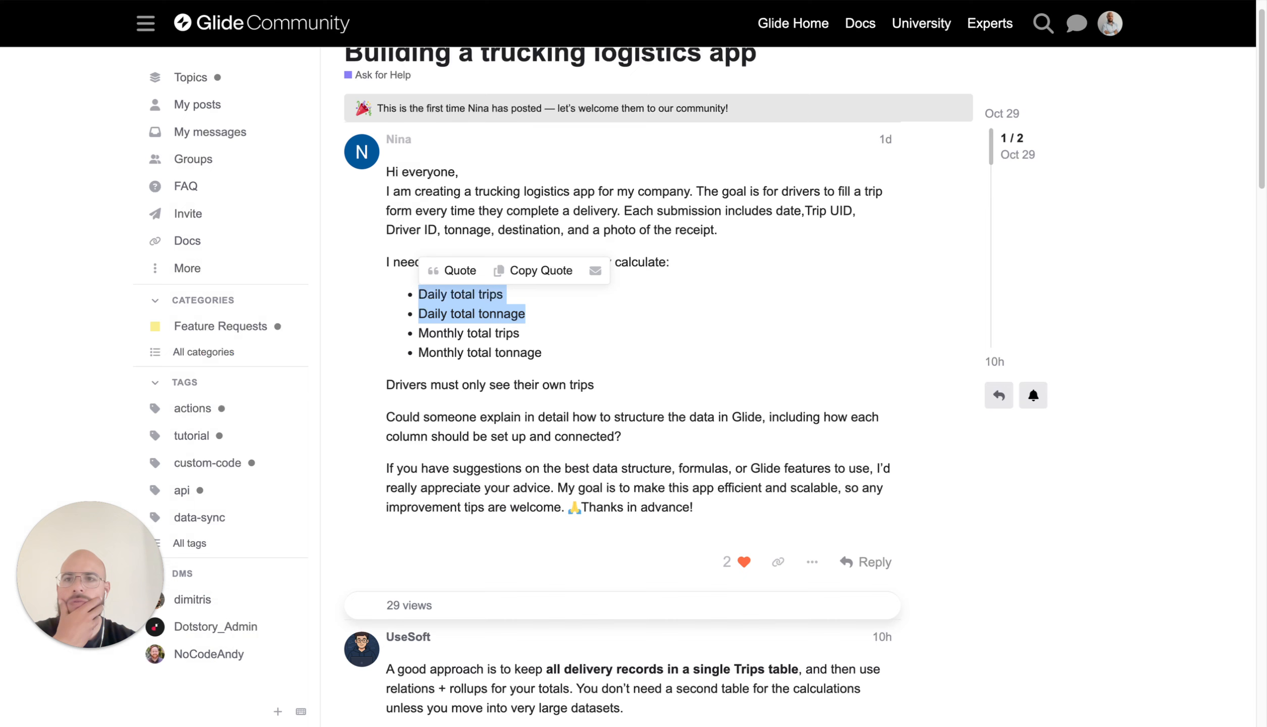
{"action": "left_click", "coordinate": [476, 310]}
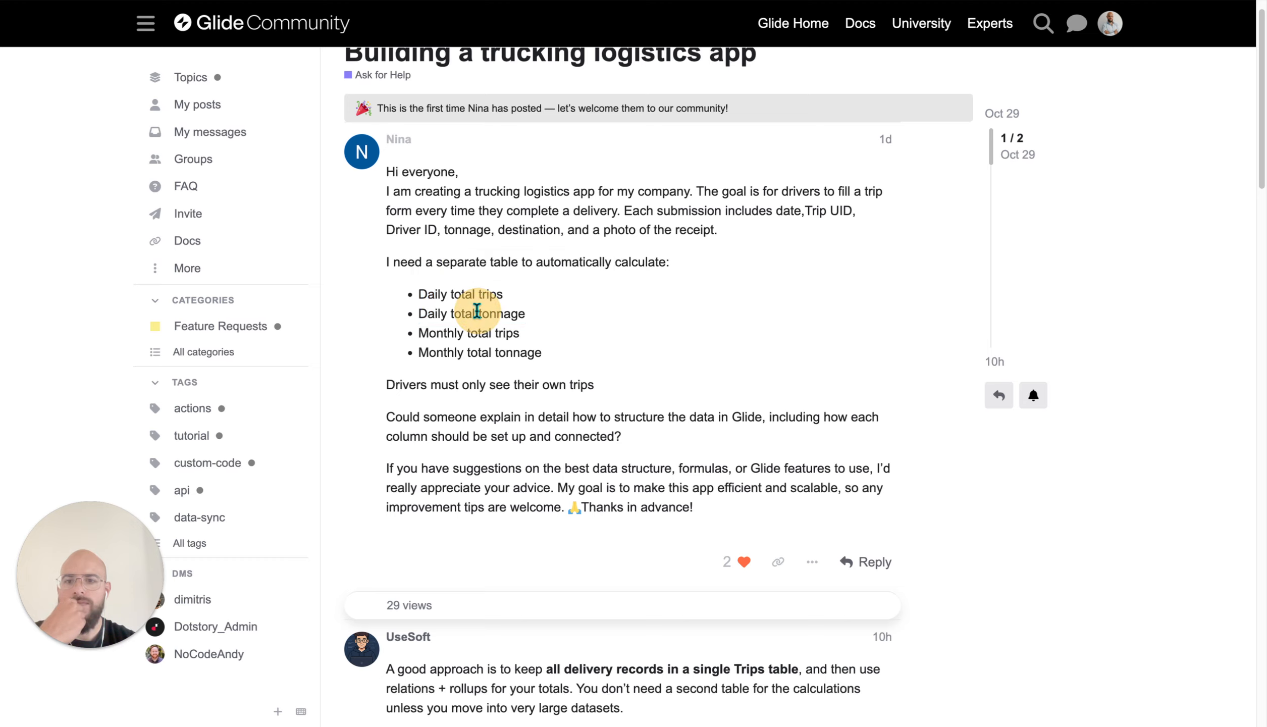
{"action": "left_click_drag", "start_coordinate": [420, 294], "coordinate": [541, 318]}
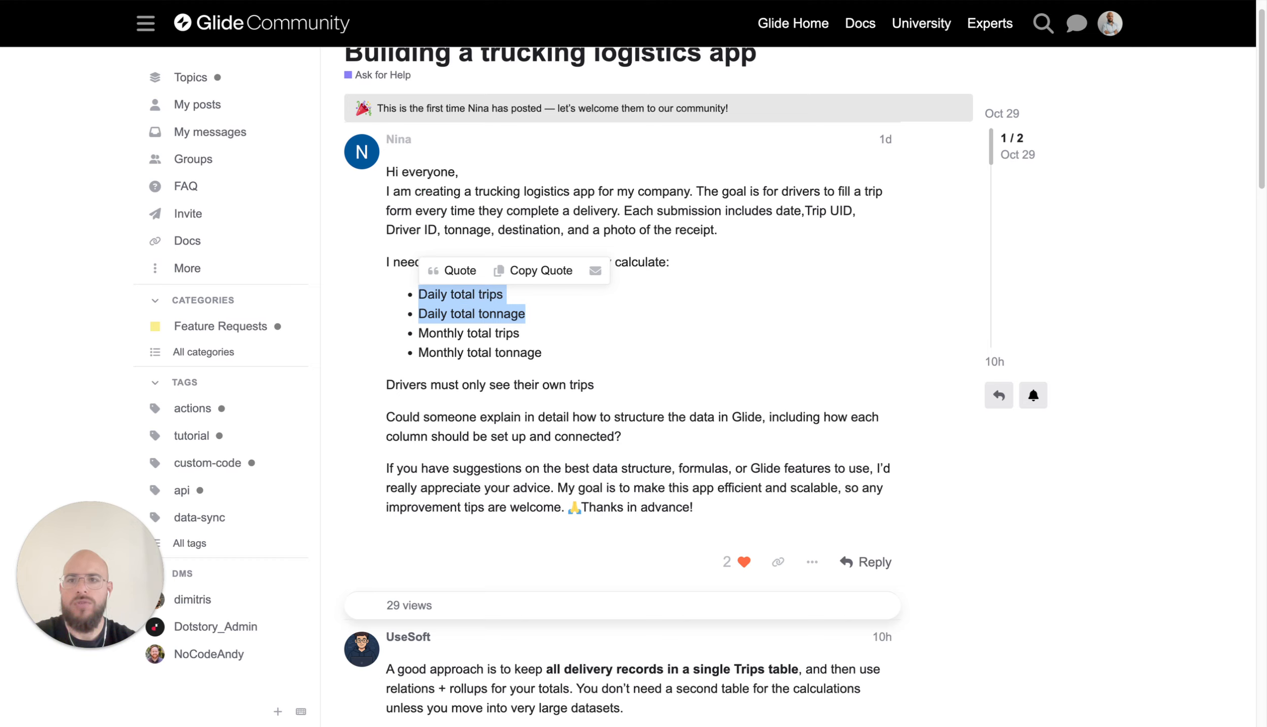
{"action": "key", "text": "ctrl+shift+Tab"}
{"action": "scroll", "coordinate": [362, 457], "scroll_direction": "down", "scroll_amount": 3}
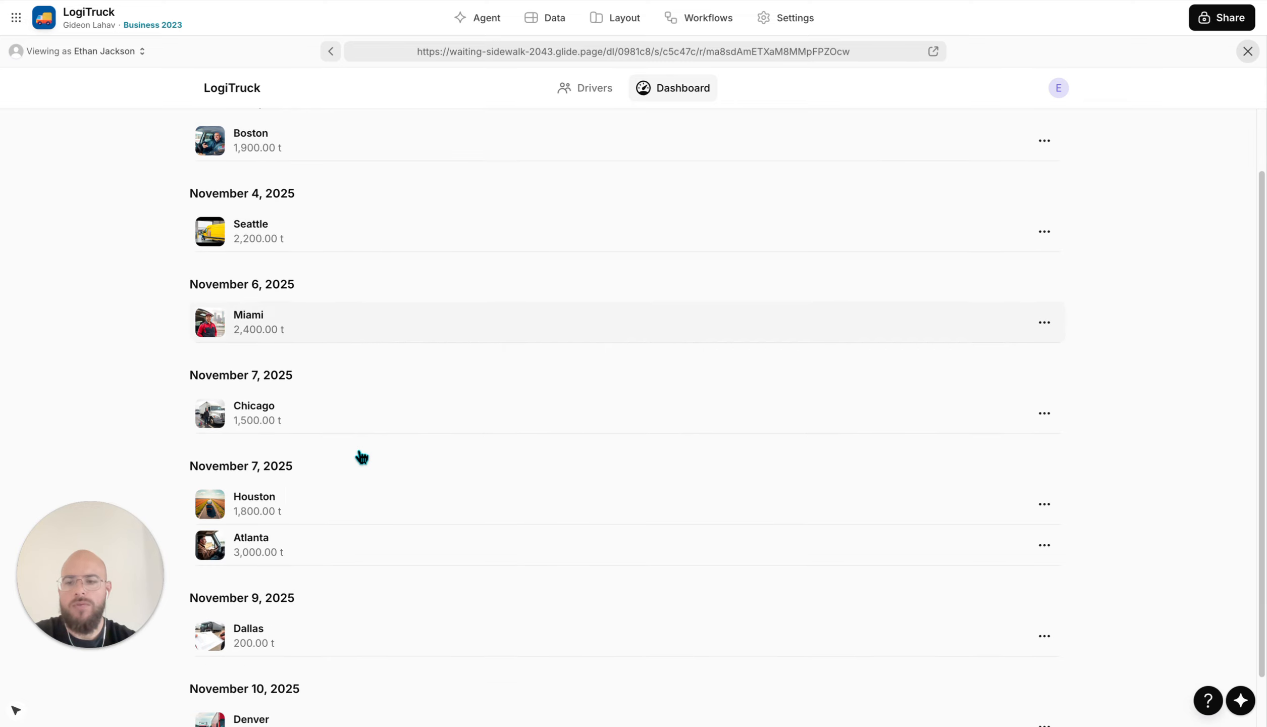
{"action": "scroll", "coordinate": [510, 389], "scroll_direction": "up", "scroll_amount": 3}
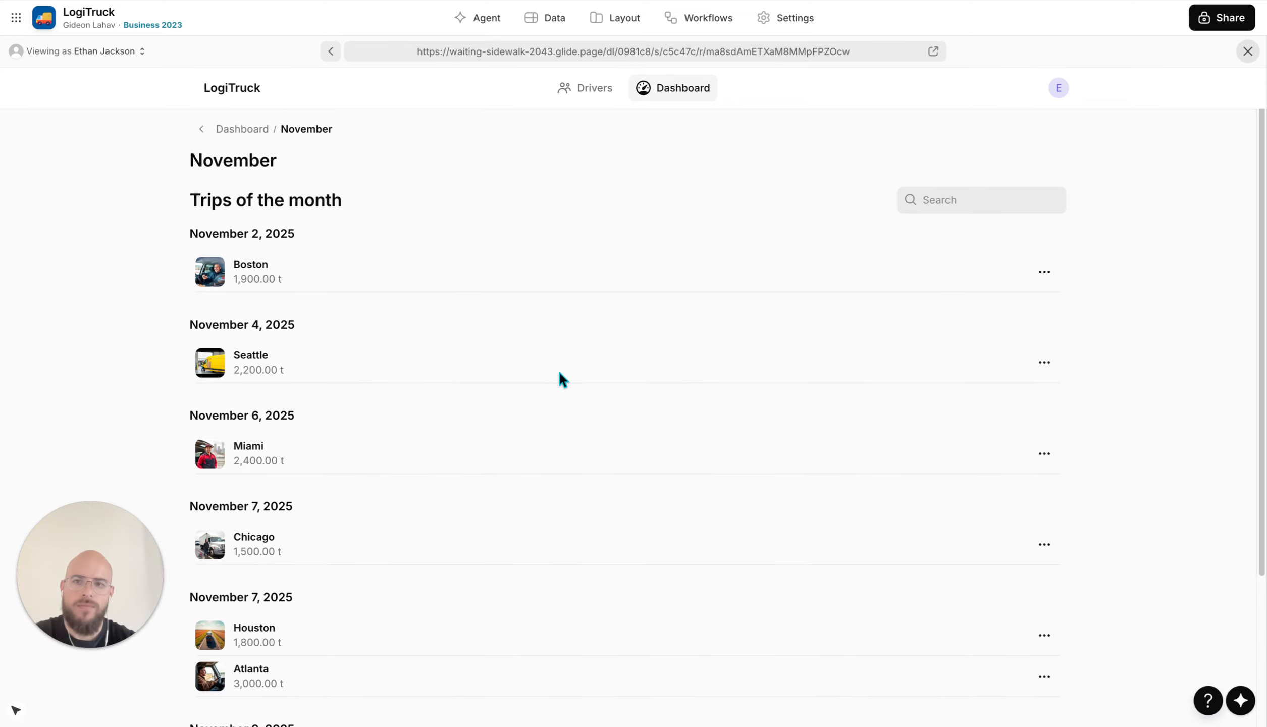
{"action": "left_click", "coordinate": [1249, 51]}
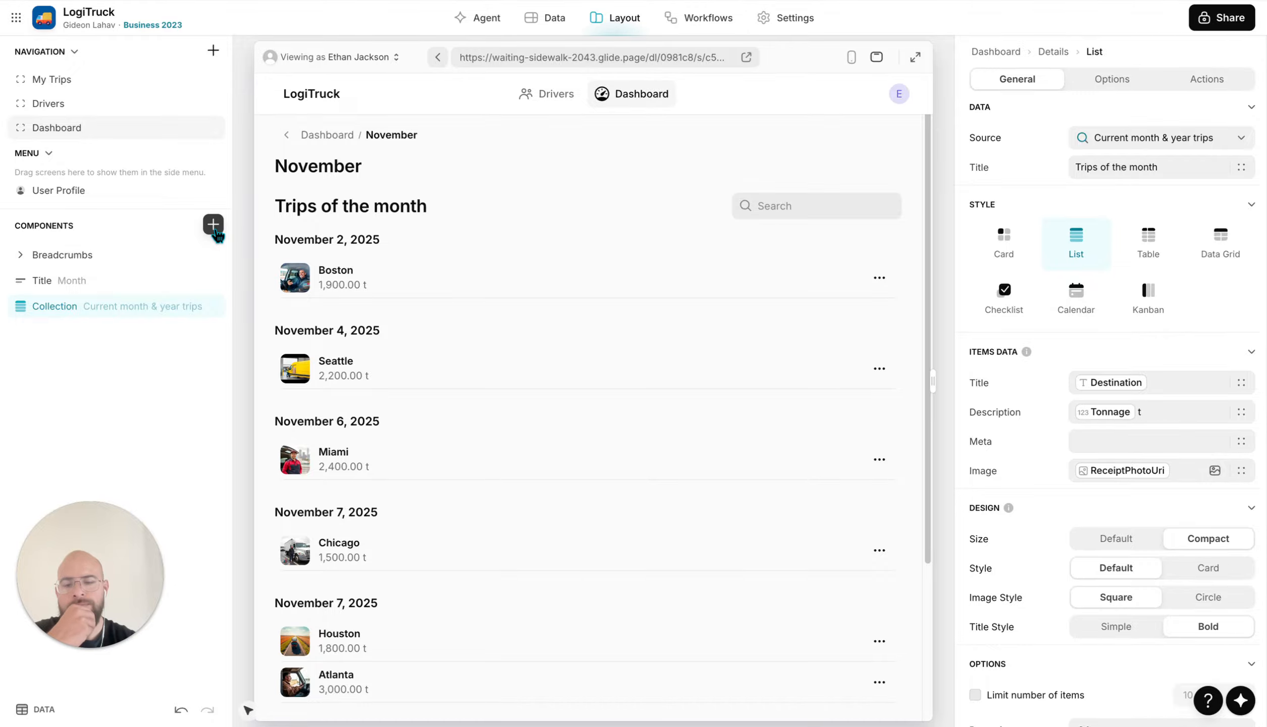
Create a new data table named "Daily" alongside the Monthly Dashboard table
{"action": "left_click", "coordinate": [547, 20]}
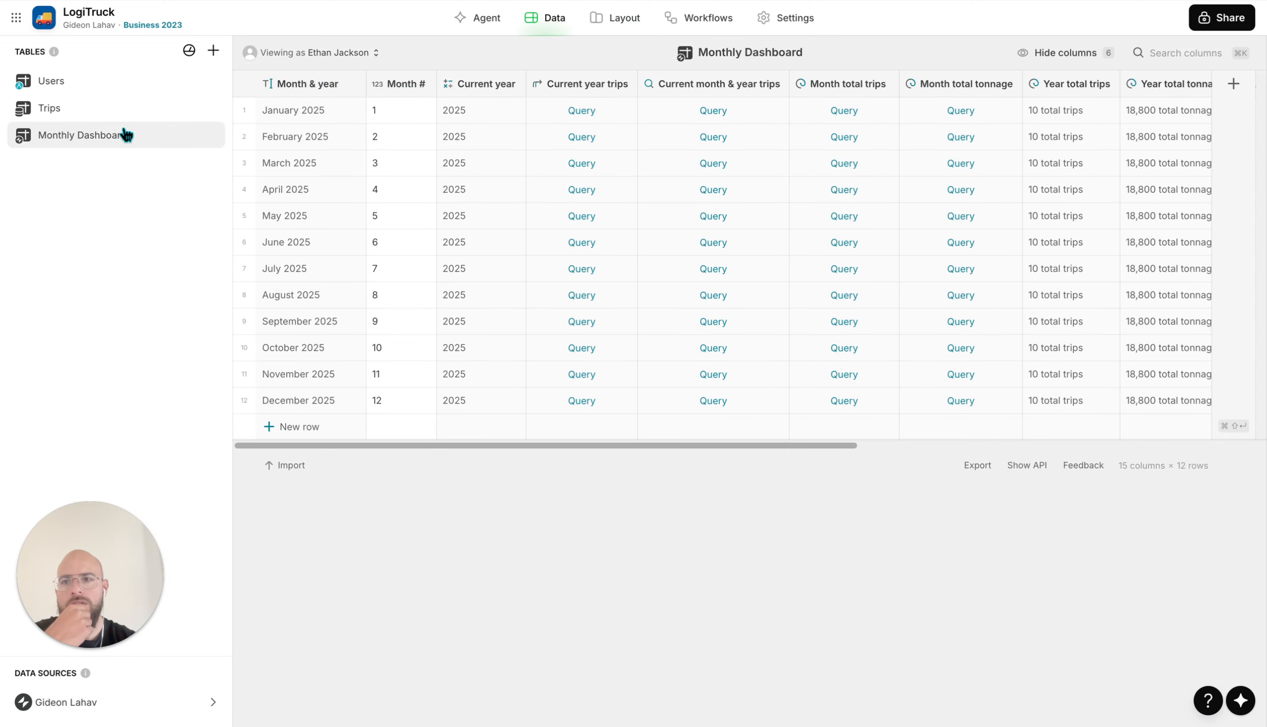
{"action": "left_click_drag", "start_coordinate": [327, 118], "coordinate": [714, 401]}
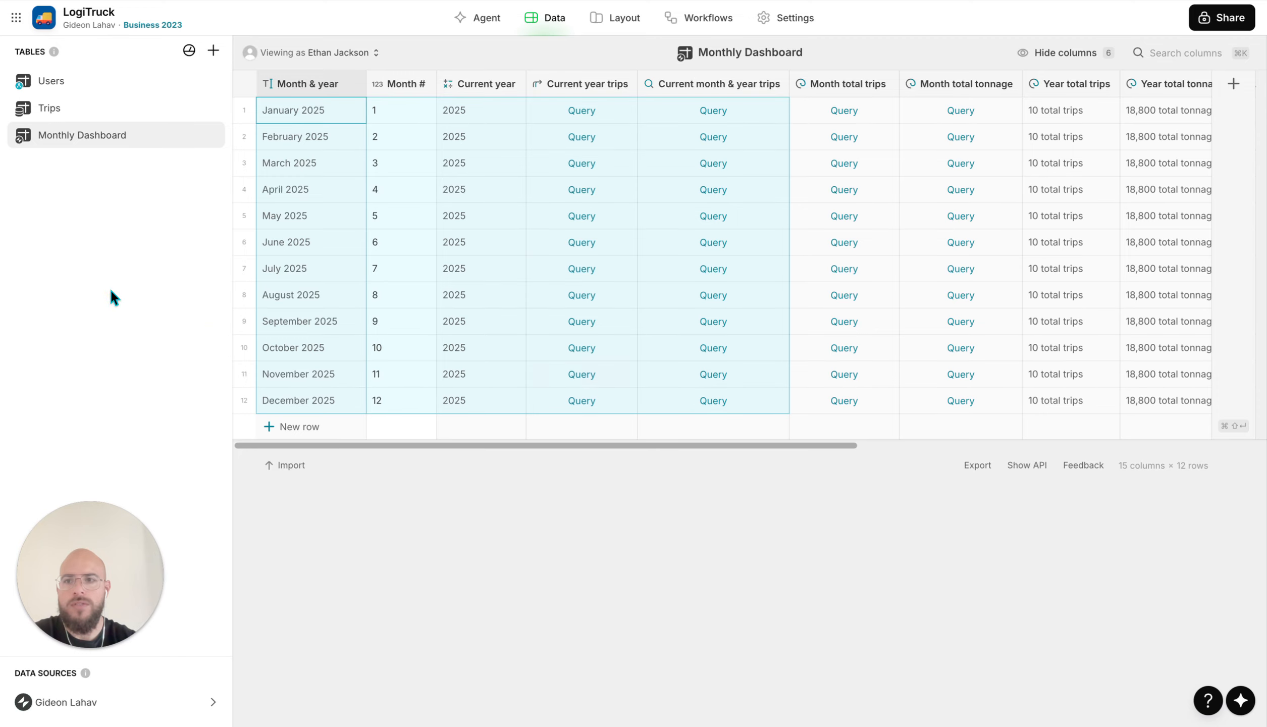
{"action": "left_click", "coordinate": [213, 51]}
{"action": "left_click", "coordinate": [231, 78]}
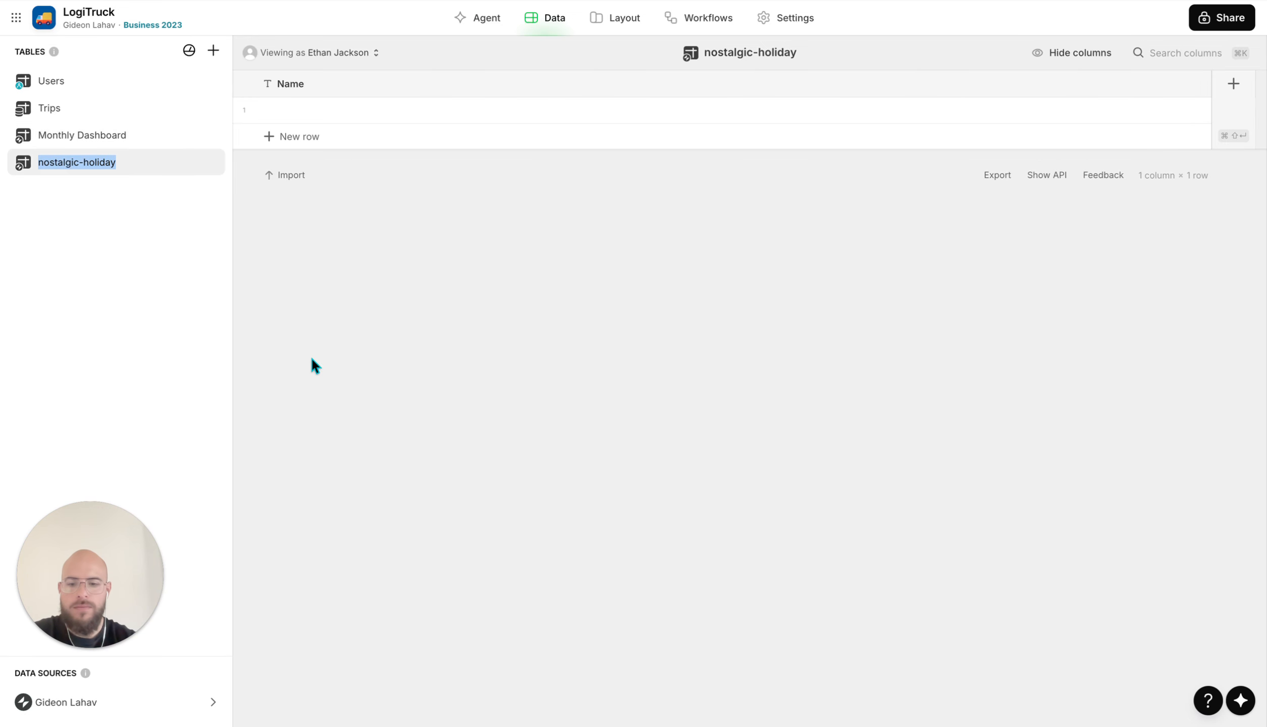
{"action": "type", "text": "Daily"}
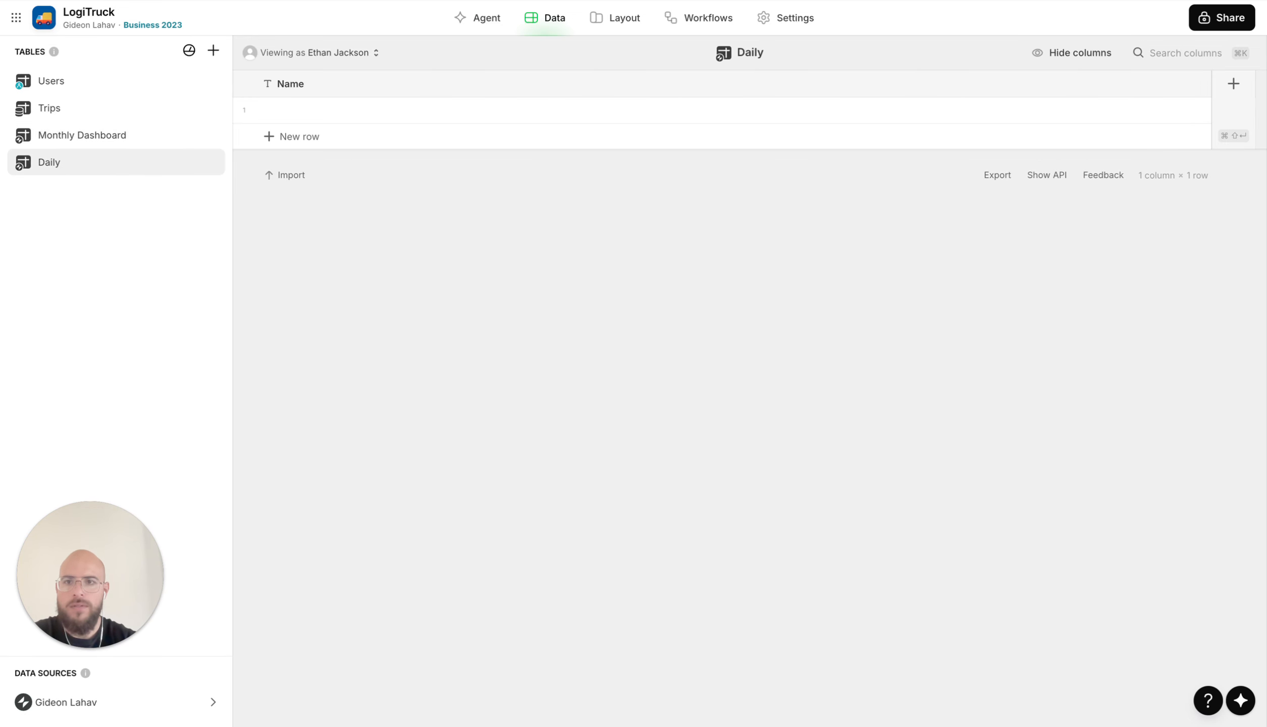
Rename the Daily table's Name column to "Day #" and make it a Number column with precision 1
{"action": "left_click", "coordinate": [371, 113]}
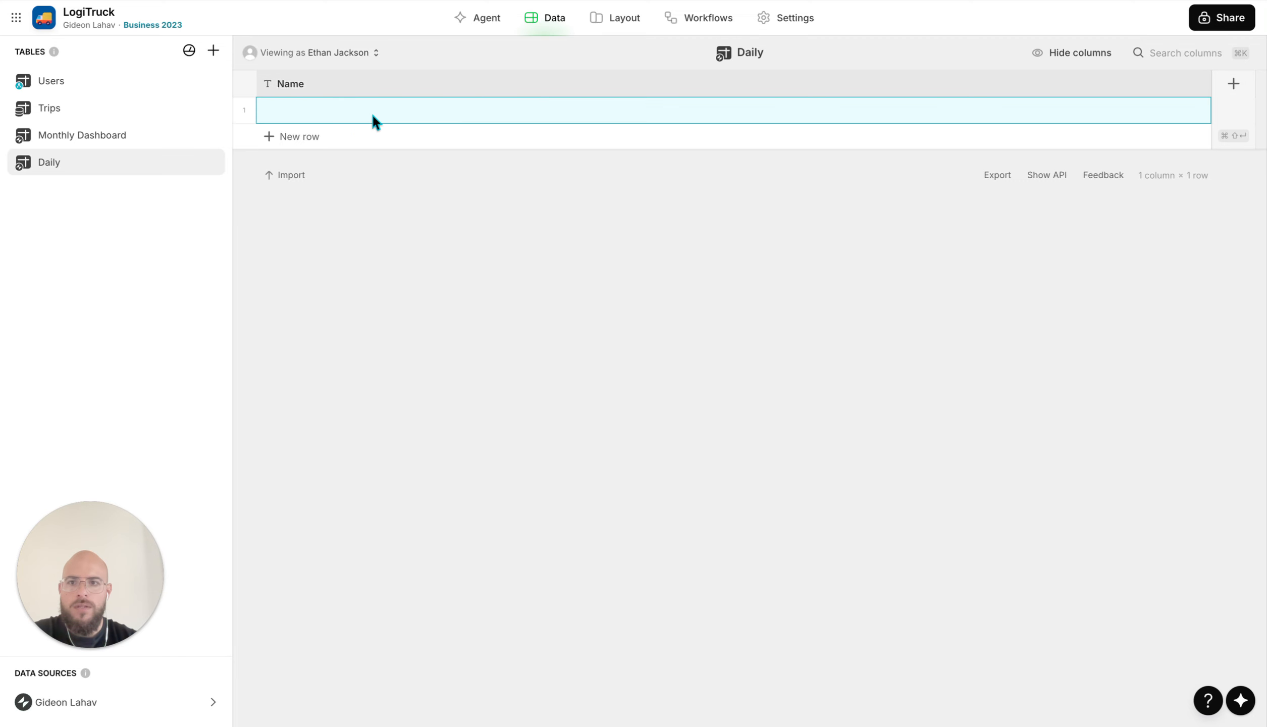
{"action": "left_click", "coordinate": [405, 91]}
{"action": "type", "text": "Day #"}
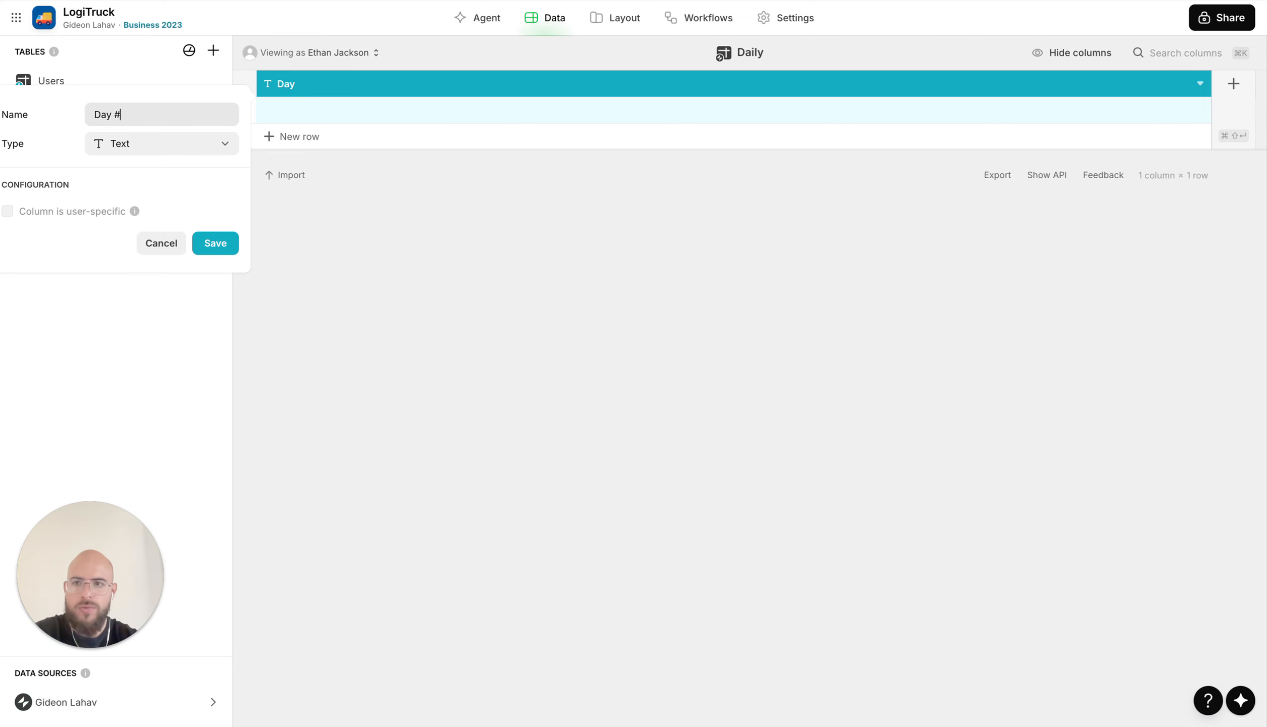
{"action": "left_click", "coordinate": [191, 146]}
{"action": "type", "text": "nu"}
{"action": "key", "text": "Return"}
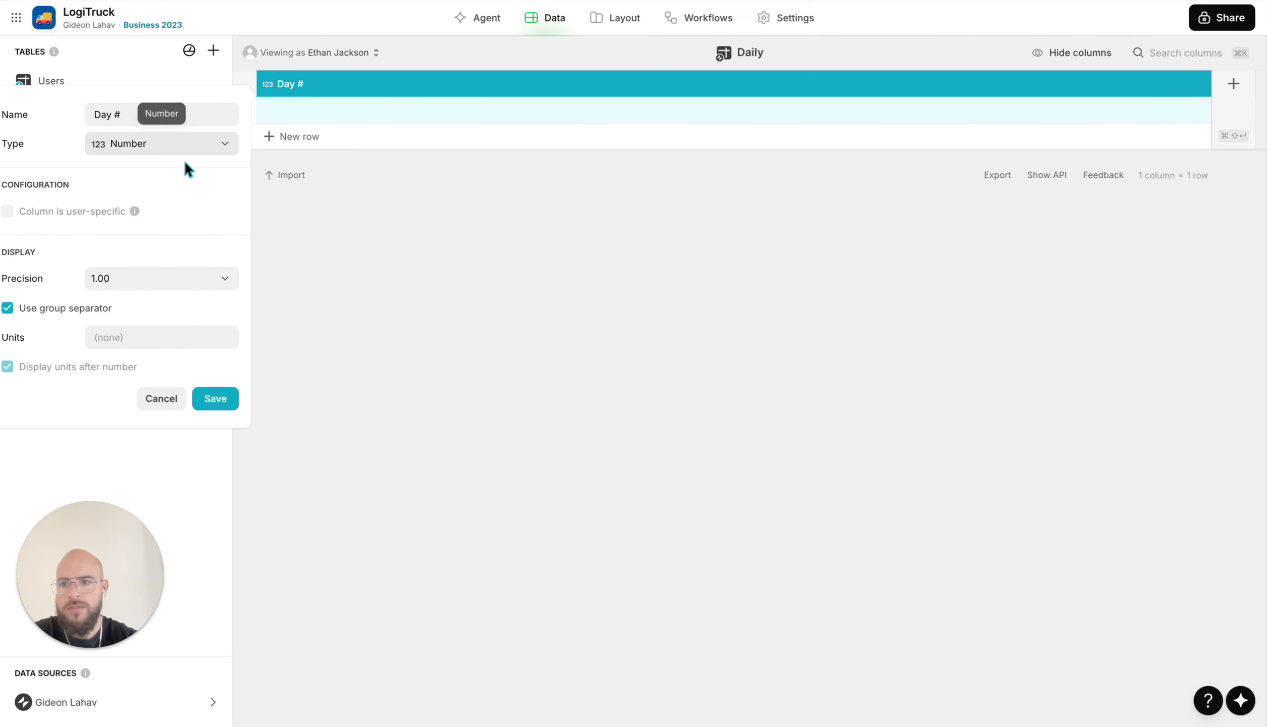
{"action": "left_click", "coordinate": [177, 277]}
{"action": "left_click", "coordinate": [167, 320]}
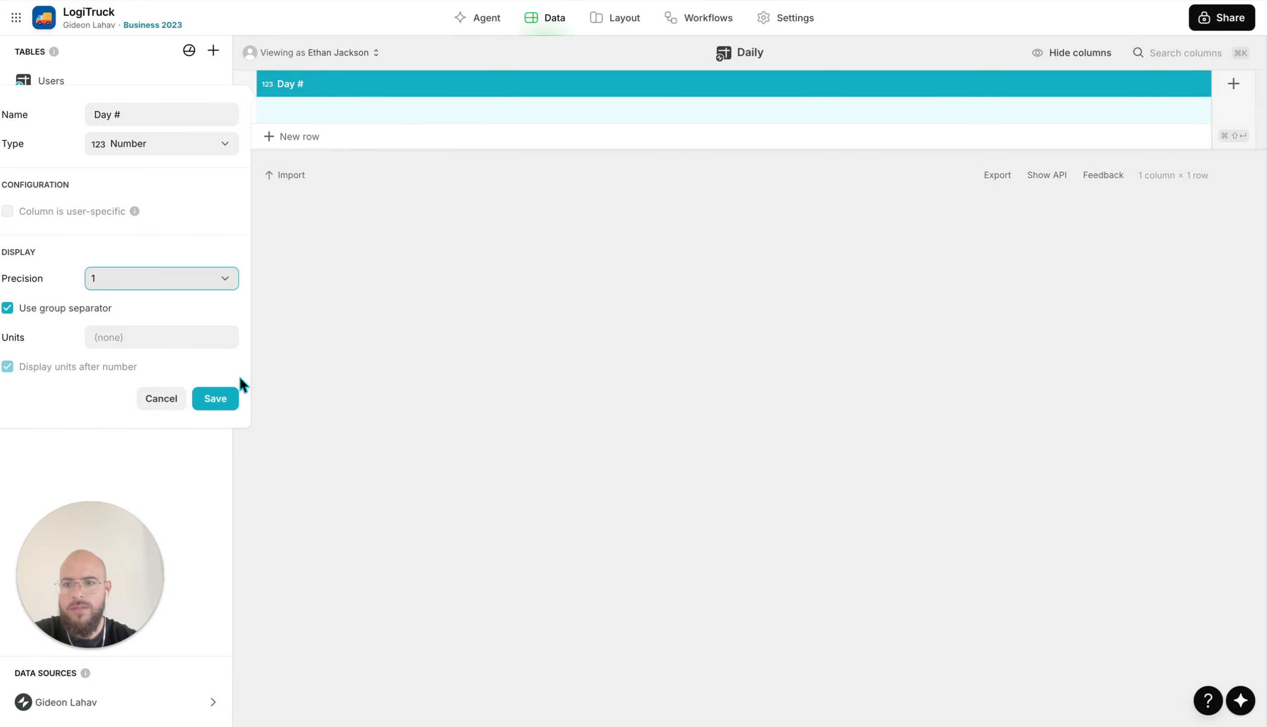
{"action": "left_click", "coordinate": [234, 396]}
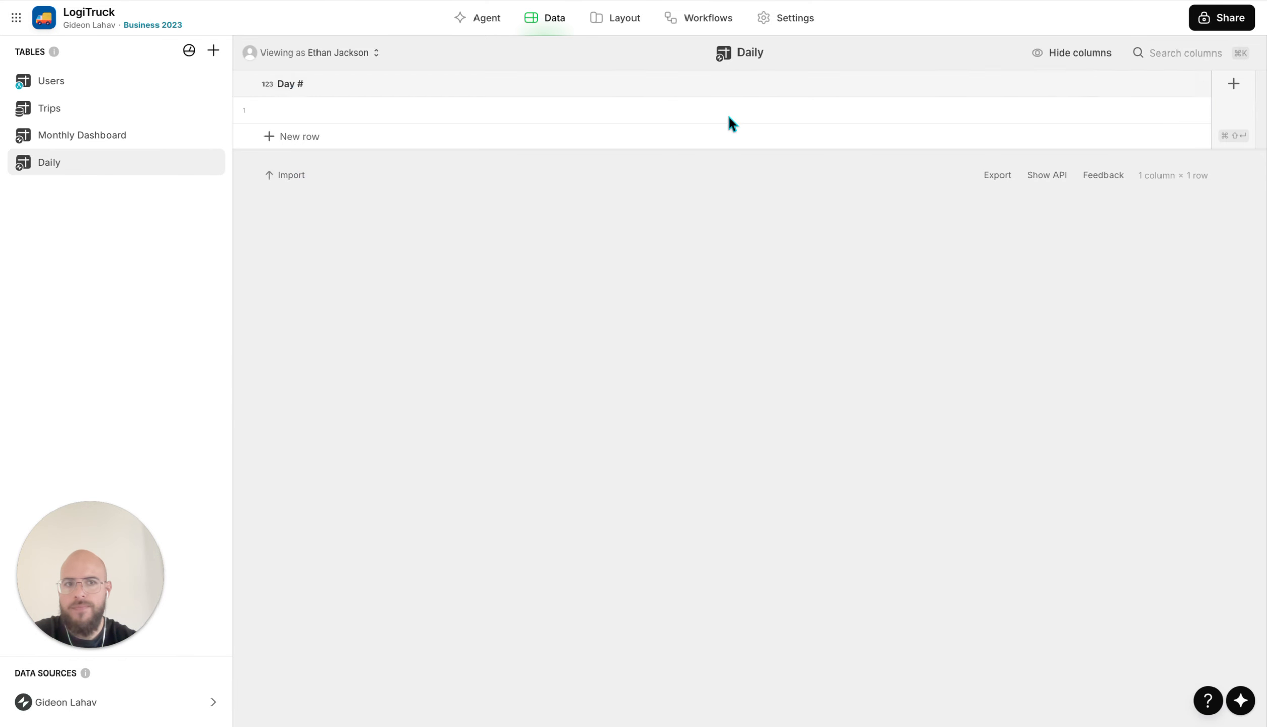
Add nine empty rows to the Daily table
{"action": "key", "text": "super+shift+Return"}
{"action": "key", "text": "super+shift+Return"}
{"action": "key", "text": "super+shift+Return"}
{"action": "key", "text": "super+shift+Return"}
{"action": "key", "text": "super+shift+Return"}
{"action": "key", "text": "super+shift+Return"}
{"action": "key", "text": "super+shift+Return"}
{"action": "key", "text": "super+shift+Return"}
{"action": "key", "text": "super+shift+Return"}
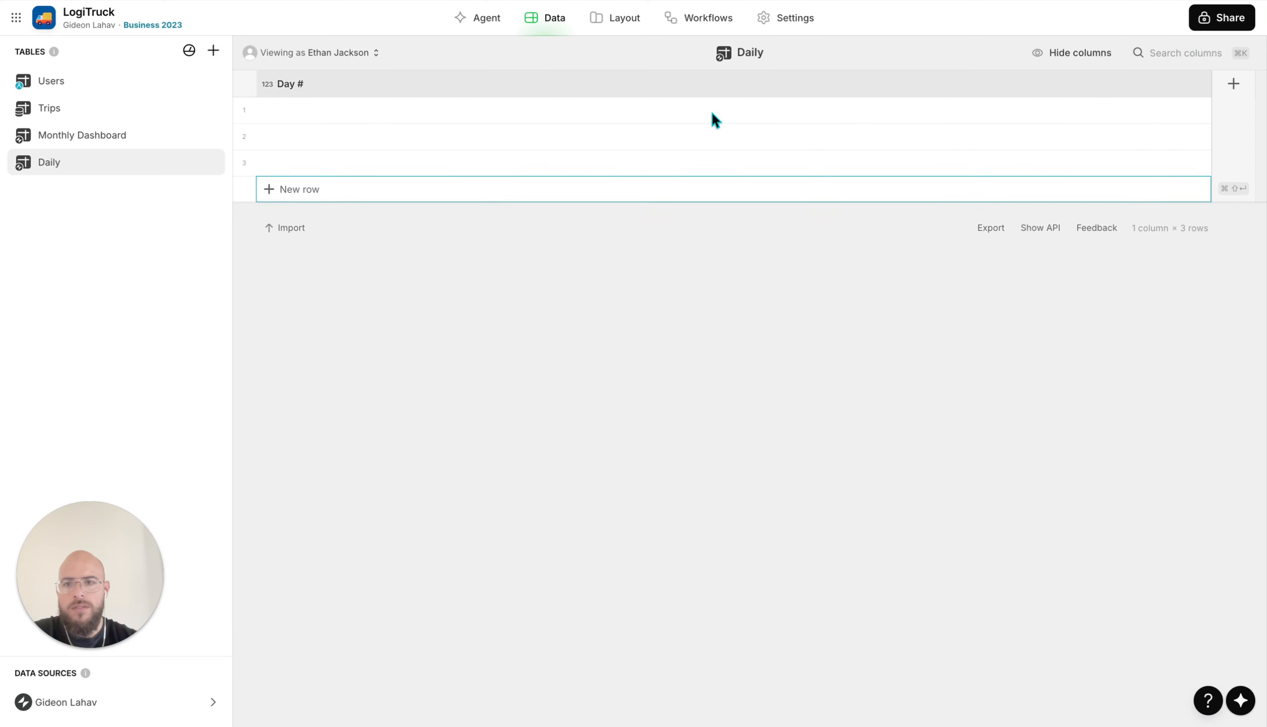
Fill the Day # column in the first ten rows of the Daily table with the numbers 1 to 10
{"action": "left_click", "coordinate": [613, 110]}
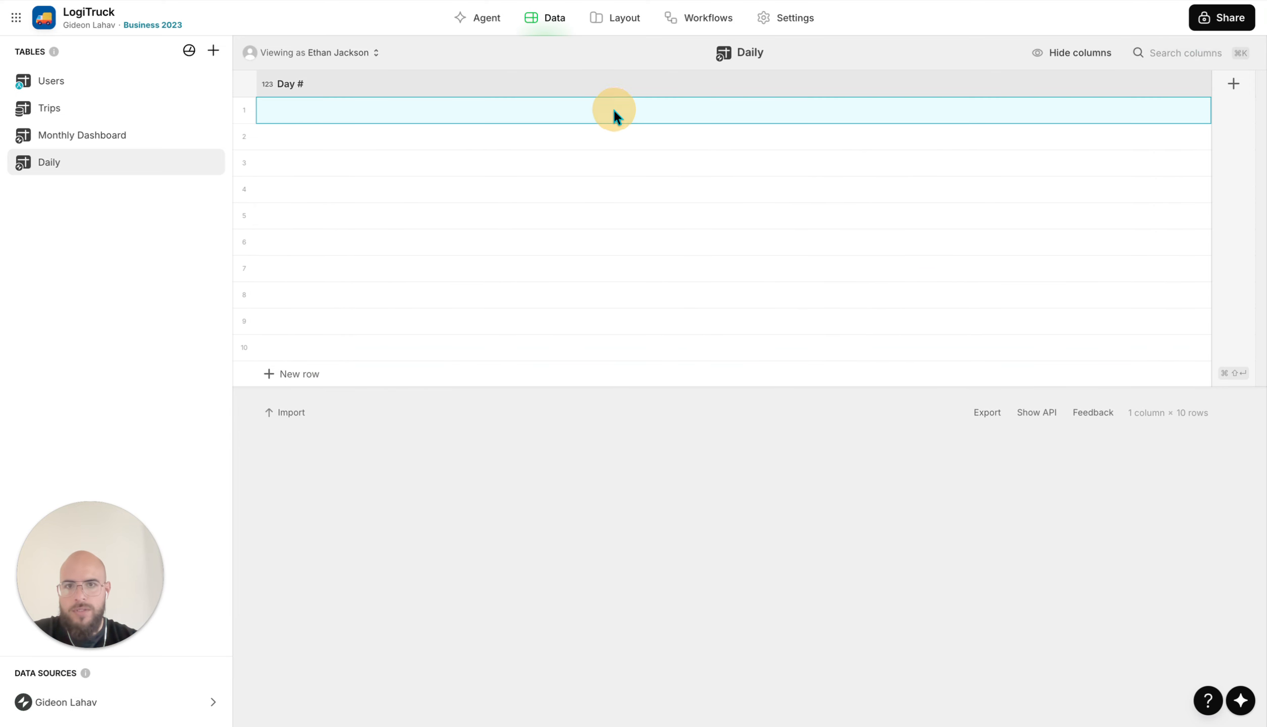
{"action": "type", "text": "1"}
{"action": "key", "text": "Return"}
{"action": "type", "text": "2"}
{"action": "key", "text": "Return"}
{"action": "type", "text": "3"}
{"action": "key", "text": "Return"}
{"action": "type", "text": "4"}
{"action": "key", "text": "Return"}
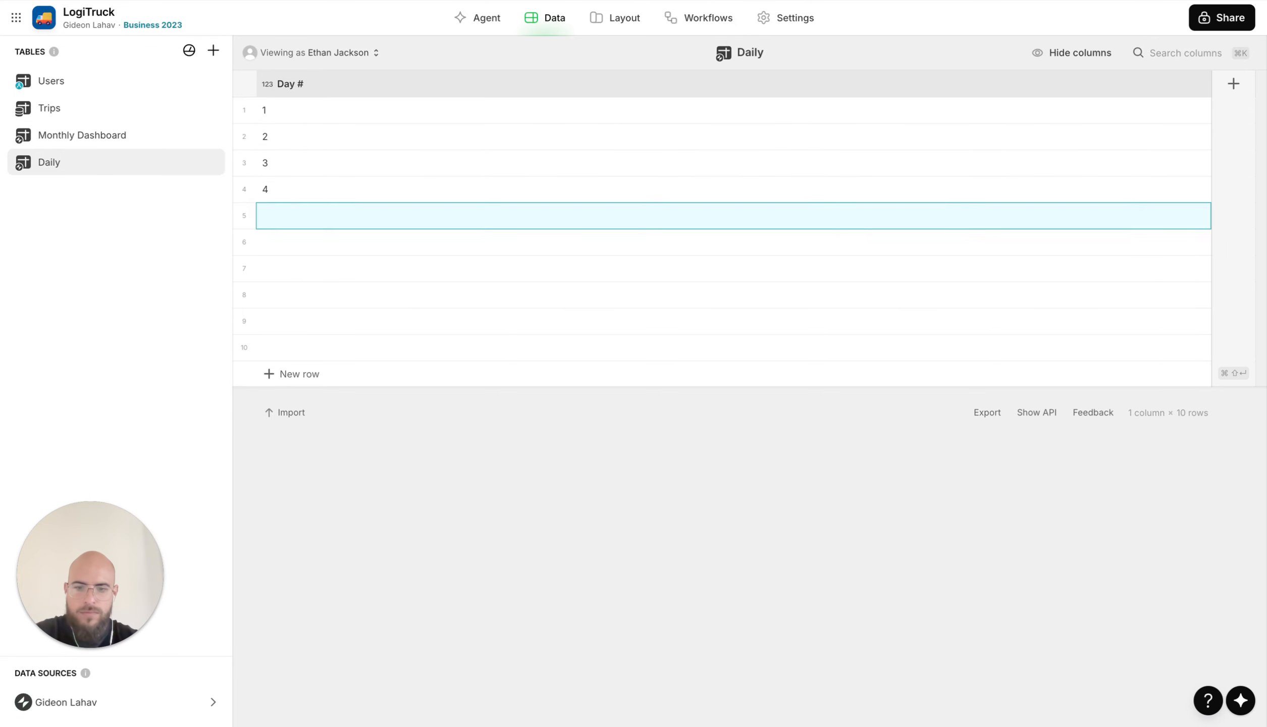
{"action": "type", "text": "5 6"}
{"action": "key", "text": "Return"}
{"action": "type", "text": "7 8"}
{"action": "key", "text": "Return"}
{"action": "type", "text": "9"}
{"action": "key", "text": "Return"}
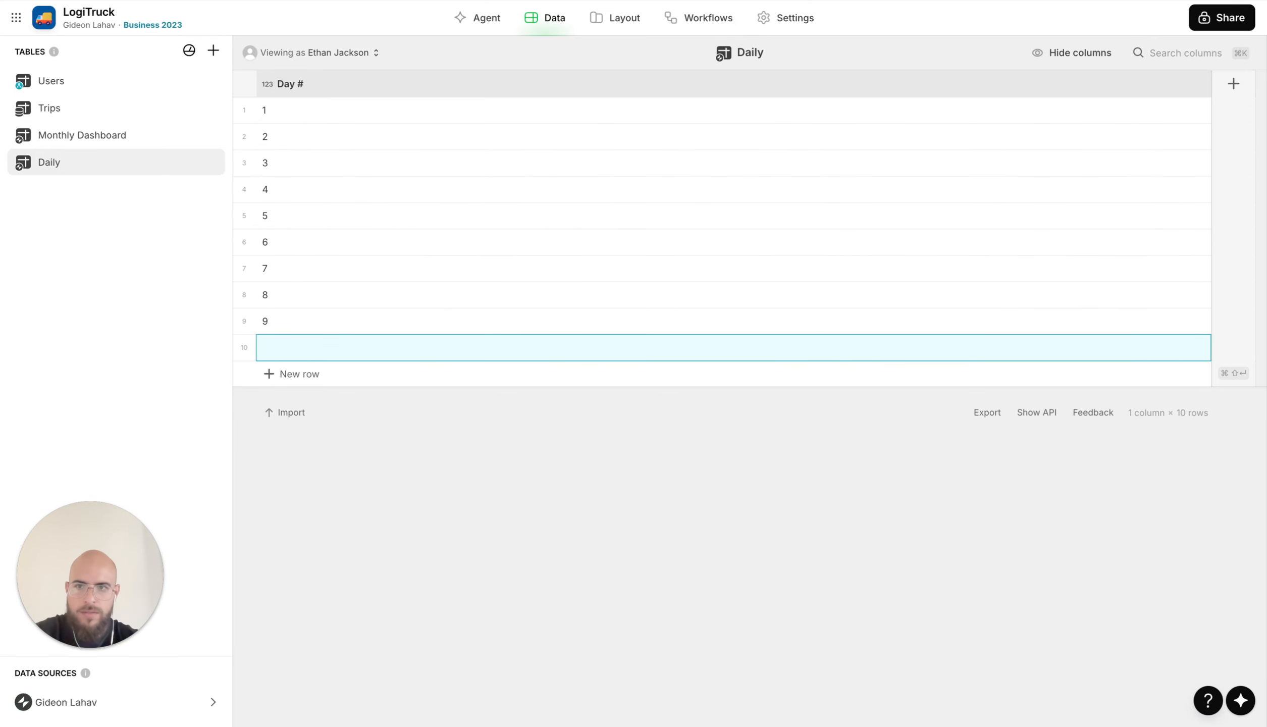
{"action": "type", "text": "10"}
{"action": "key", "text": "Return"}
Add 24 more empty rows below day 10 in the Daily table
{"action": "key", "text": "Return"}
{"action": "key", "text": "Return"}
{"action": "key", "text": "Return"}
{"action": "key", "text": "Return"}
{"action": "key", "text": "Return"}
{"action": "key", "text": "Return"}
{"action": "key", "text": "Return"}
{"action": "key", "text": "Return"}
{"action": "key", "text": "Return"}
{"action": "key", "text": "Return"}
{"action": "key", "text": "Return"}
{"action": "key", "text": "Return"}
{"action": "key", "text": "Return"}
{"action": "key", "text": "Return"}
{"action": "key", "text": "Return"}
{"action": "key", "text": "Return"}
{"action": "key", "text": "Return"}
{"action": "key", "text": "Return"}
{"action": "key", "text": "Return"}
{"action": "key", "text": "Return"}
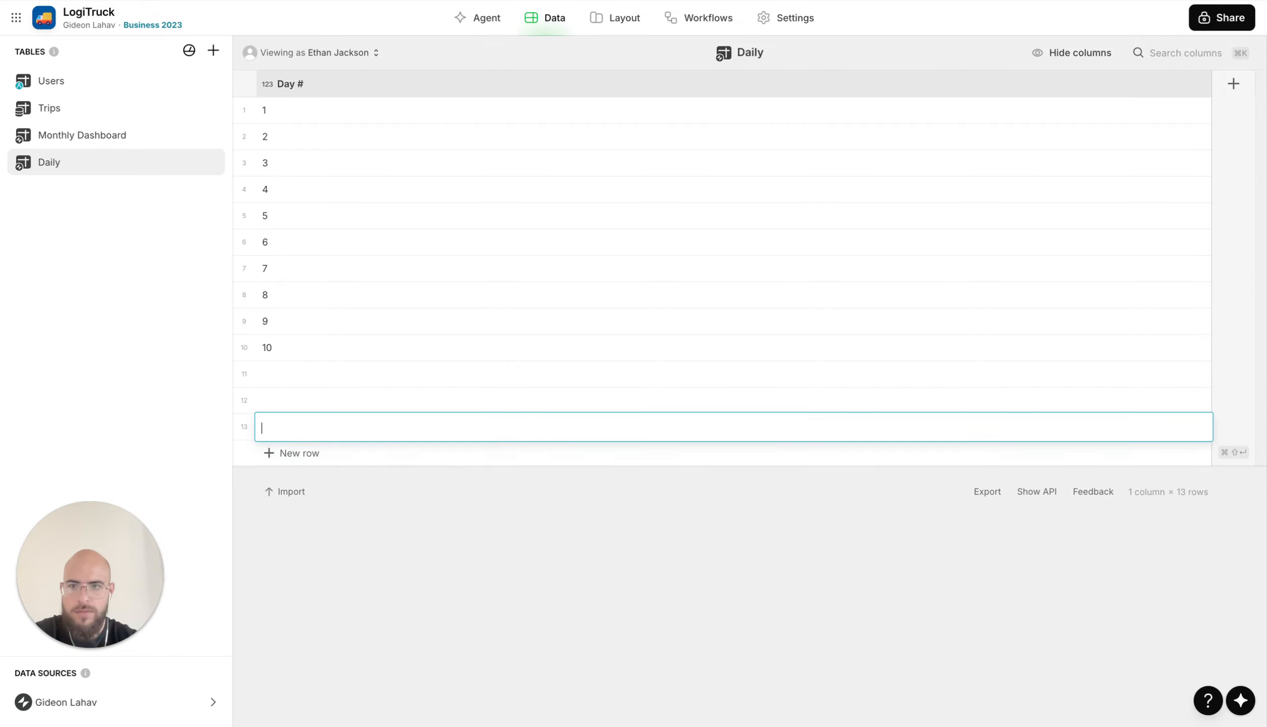
{"action": "key", "text": "Return"}
{"action": "key", "text": "Return"}
{"action": "key", "text": "Return"}
{"action": "key", "text": "Return"}
{"action": "key", "text": "Return"}
{"action": "key", "text": "Return"}
{"action": "key", "text": "Return"}
{"action": "key", "text": "Return"}
{"action": "key", "text": "Return"}
{"action": "key", "text": "Return"}
{"action": "key", "text": "Return"}
{"action": "key", "text": "Return"}
{"action": "key", "text": "Return"}
{"action": "key", "text": "Return"}
{"action": "key", "text": "Return"}
{"action": "key", "text": "Return"}
{"action": "key", "text": "Return"}
{"action": "key", "text": "Return"}
{"action": "key", "text": "Return"}
{"action": "key", "text": "Return"}
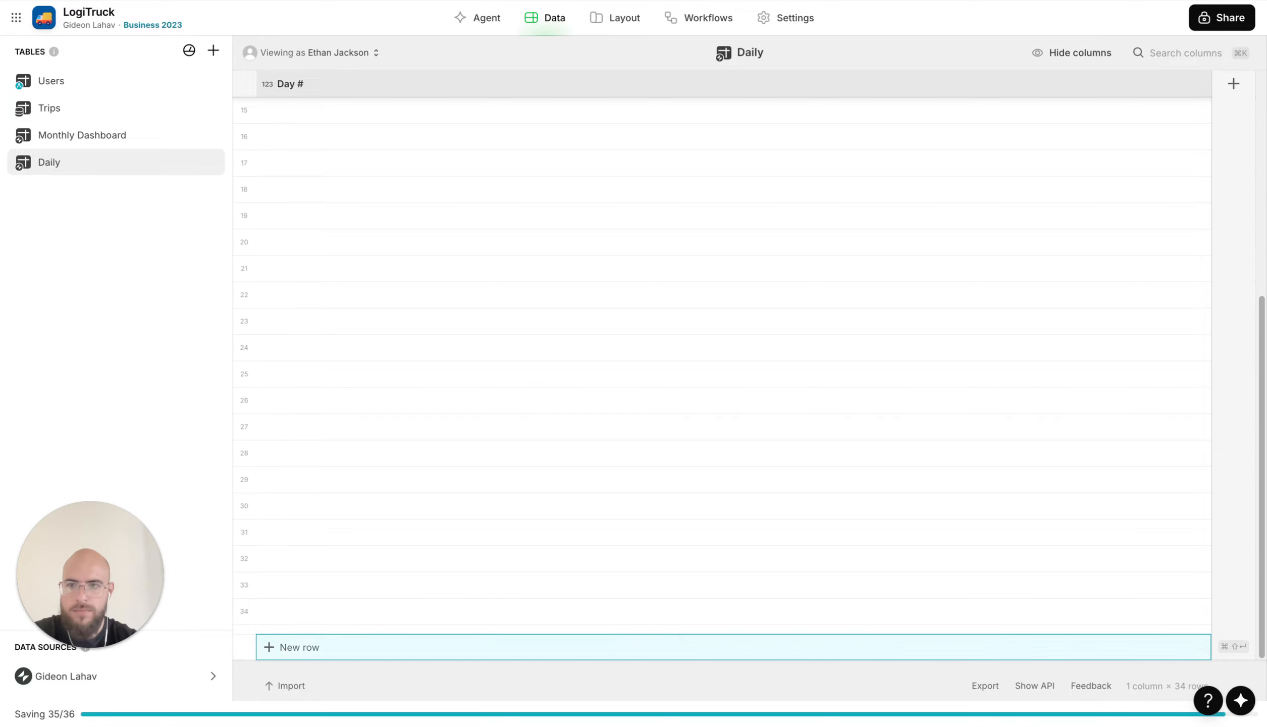
Enter the day numbers 11 to 20 in rows 11 to 20 of the Day # column
{"action": "scroll", "coordinate": [381, 343], "scroll_direction": "up", "scroll_amount": 5}
{"action": "left_click", "coordinate": [342, 374]}
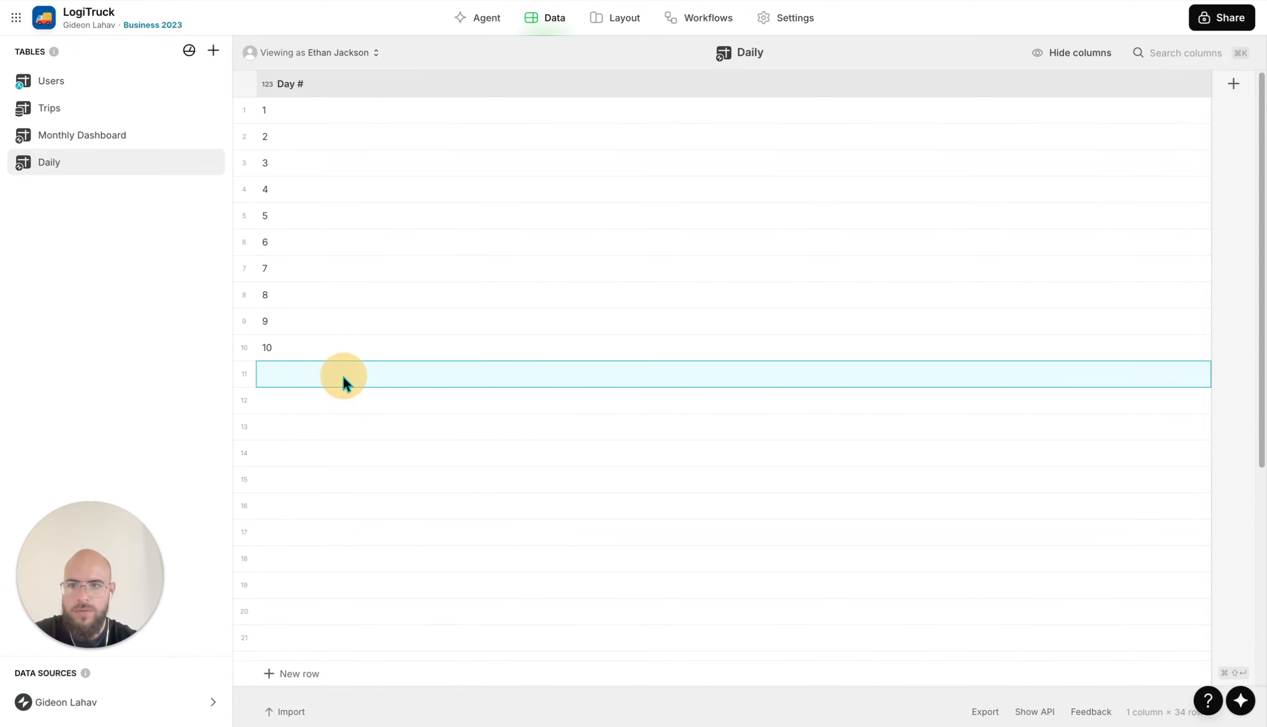
{"action": "type", "text": "11"}
{"action": "key", "text": "Return"}
{"action": "type", "text": "12"}
{"action": "key", "text": "Return"}
{"action": "type", "text": "13"}
{"action": "key", "text": "Return"}
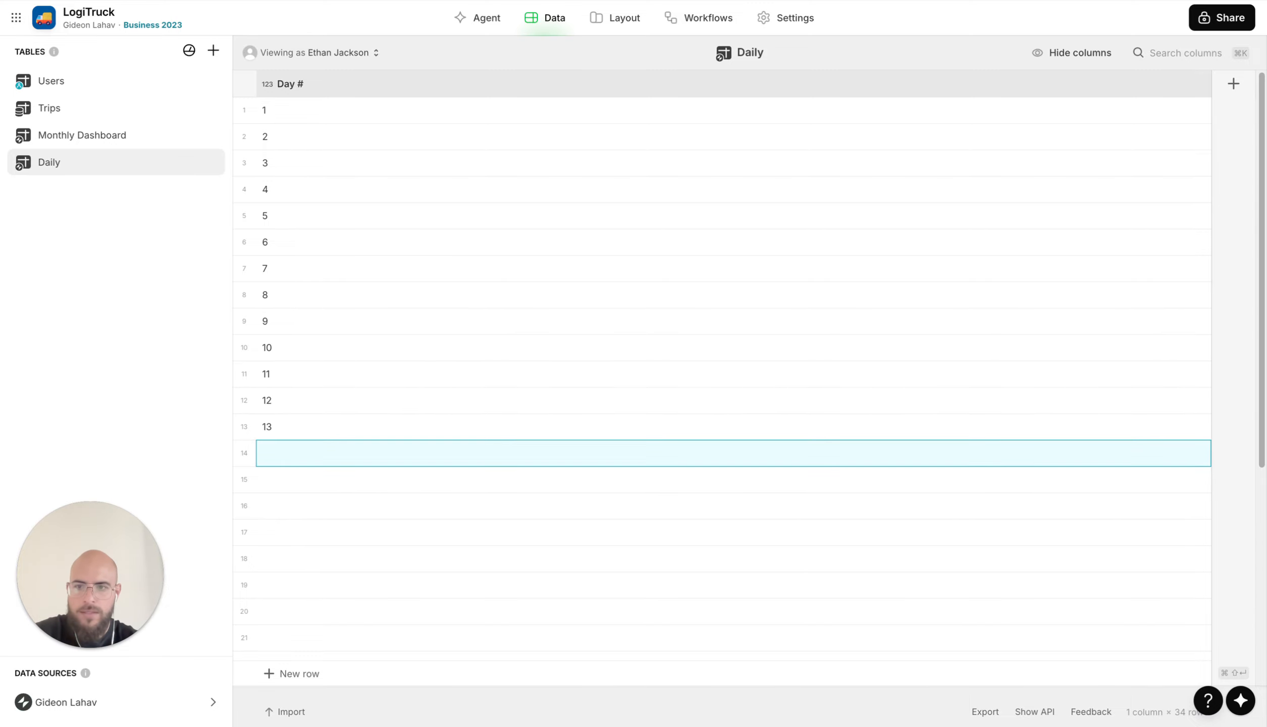
{"action": "type", "text": "14"}
{"action": "key", "text": "Return"}
{"action": "type", "text": "15"}
{"action": "key", "text": "Return"}
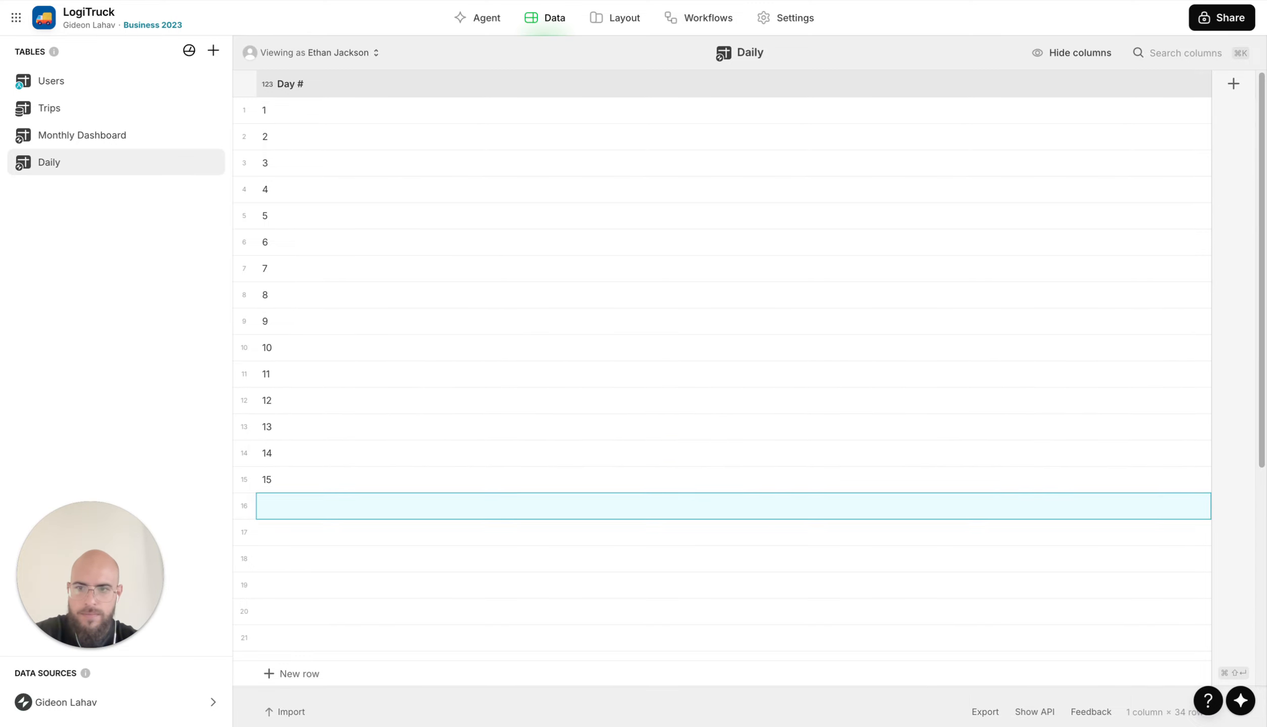
{"action": "type", "text": "16"}
{"action": "key", "text": "Return"}
{"action": "type", "text": "17"}
{"action": "key", "text": "Return"}
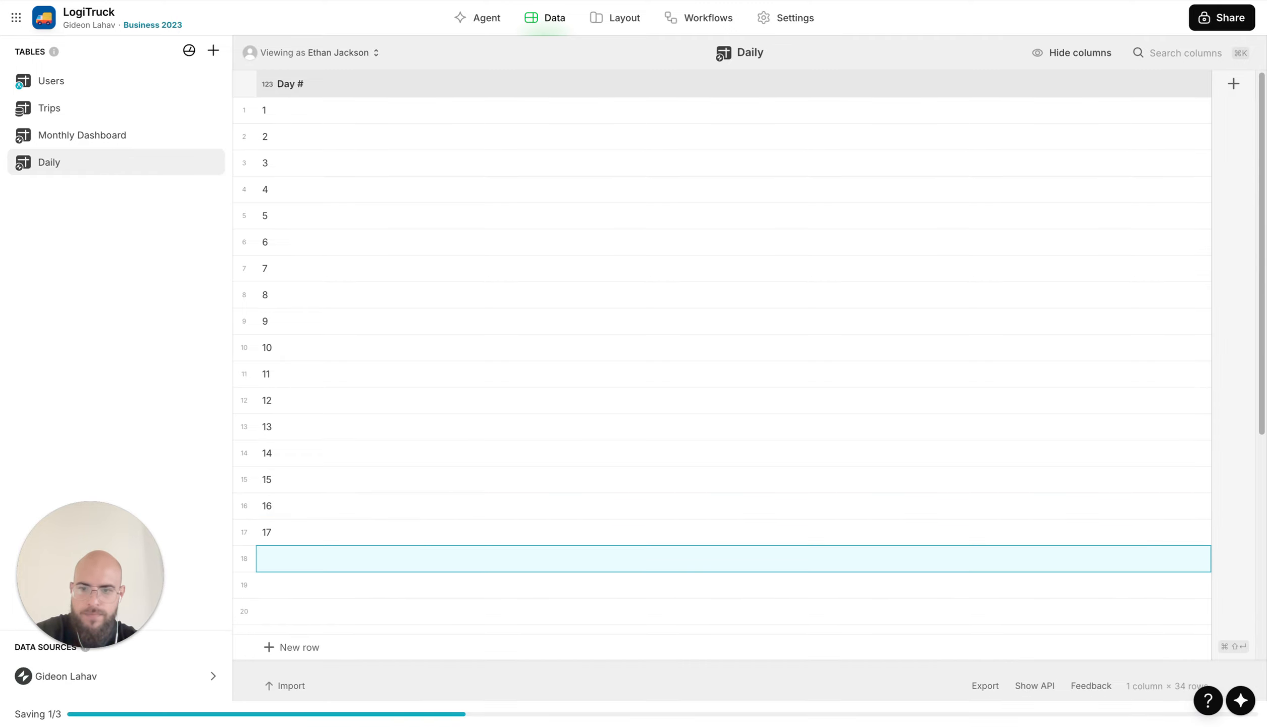
{"action": "type", "text": "18"}
{"action": "key", "text": "Return"}
{"action": "type", "text": "19"}
{"action": "key", "text": "Return"}
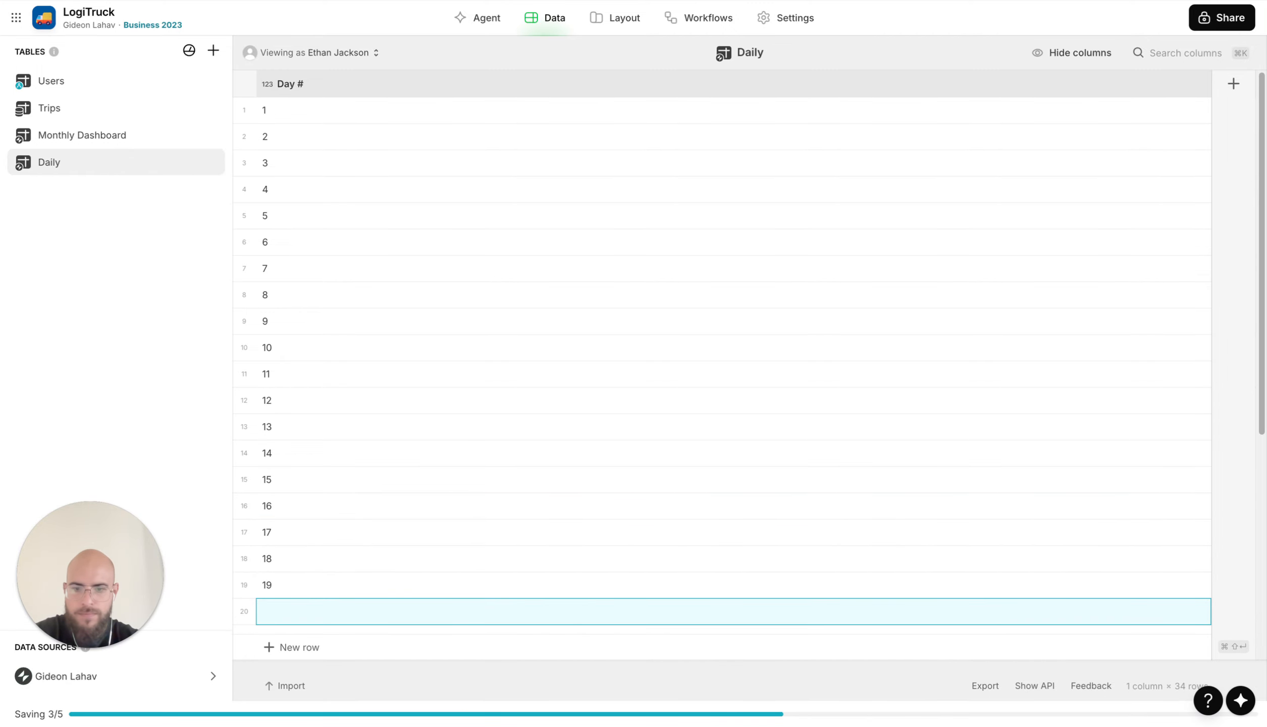
{"action": "type", "text": "20"}
{"action": "key", "text": "Return"}
Enter the day numbers 21 to 31 in rows 21 to 31 of the Day # column, correcting any mistyped values
{"action": "type", "text": "22"}
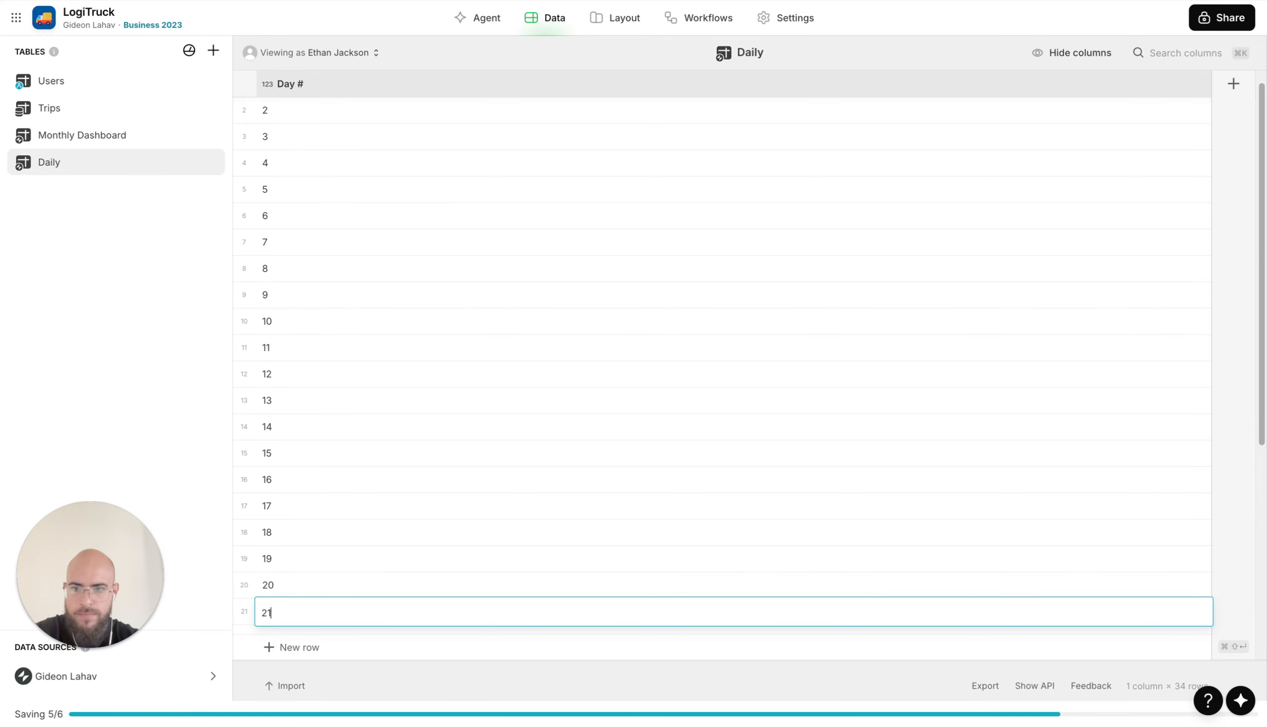
{"action": "key", "text": "Return"}
{"action": "type", "text": "22"}
{"action": "key", "text": "Return"}
{"action": "type", "text": "23"}
{"action": "key", "text": "Return"}
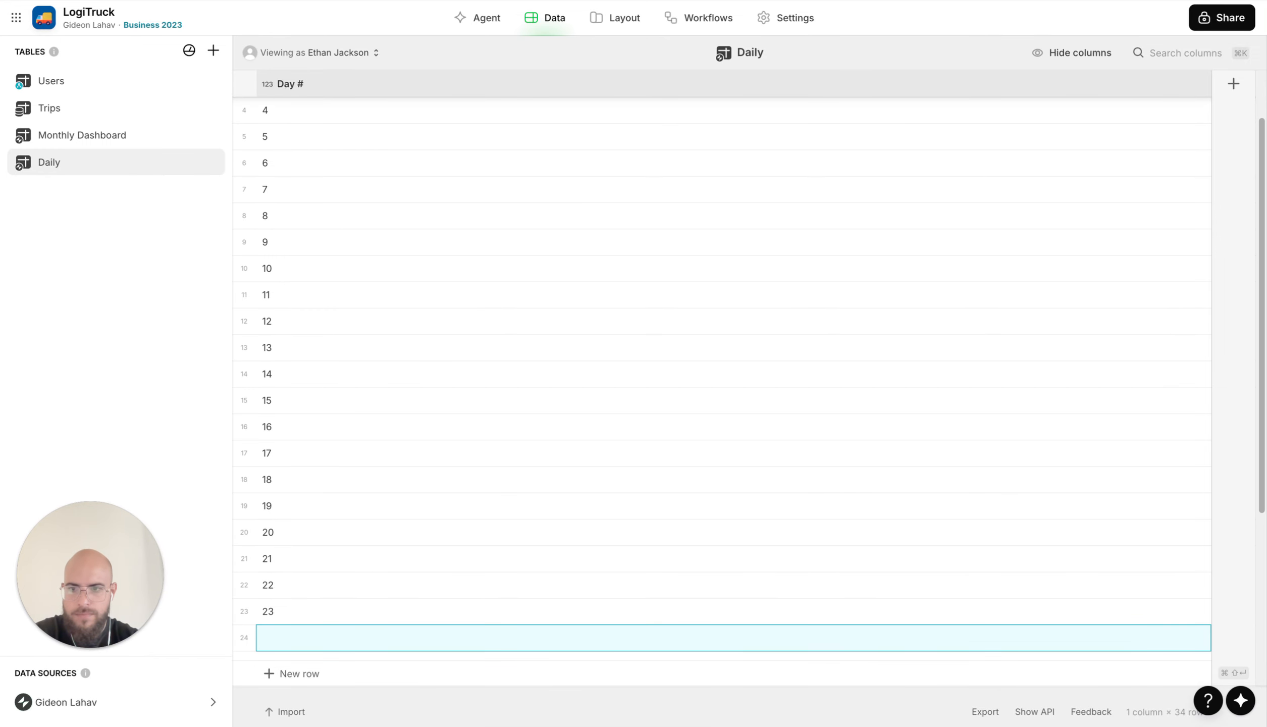
{"action": "type", "text": "24"}
{"action": "key", "text": "Return"}
{"action": "type", "text": "25"}
{"action": "key", "text": "Return"}
{"action": "type", "text": "26"}
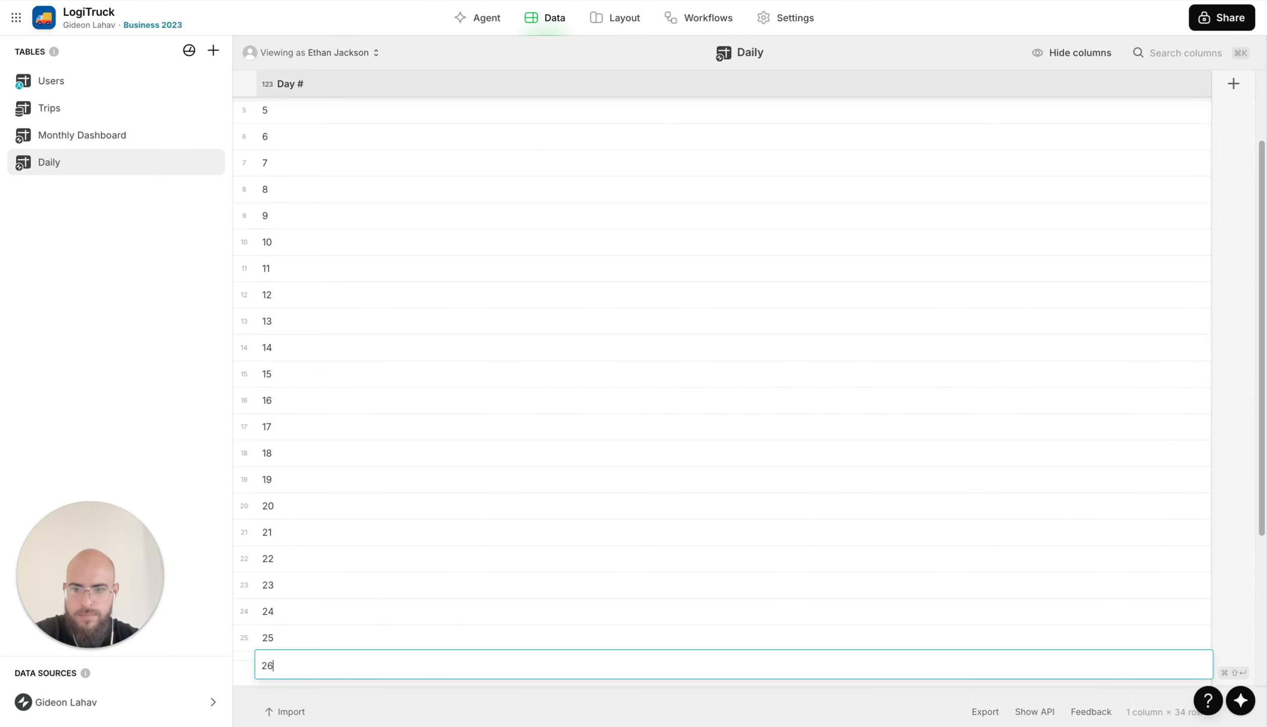
{"action": "key", "text": "Return"}
{"action": "type", "text": "27"}
{"action": "key", "text": "Return"}
{"action": "type", "text": "18"}
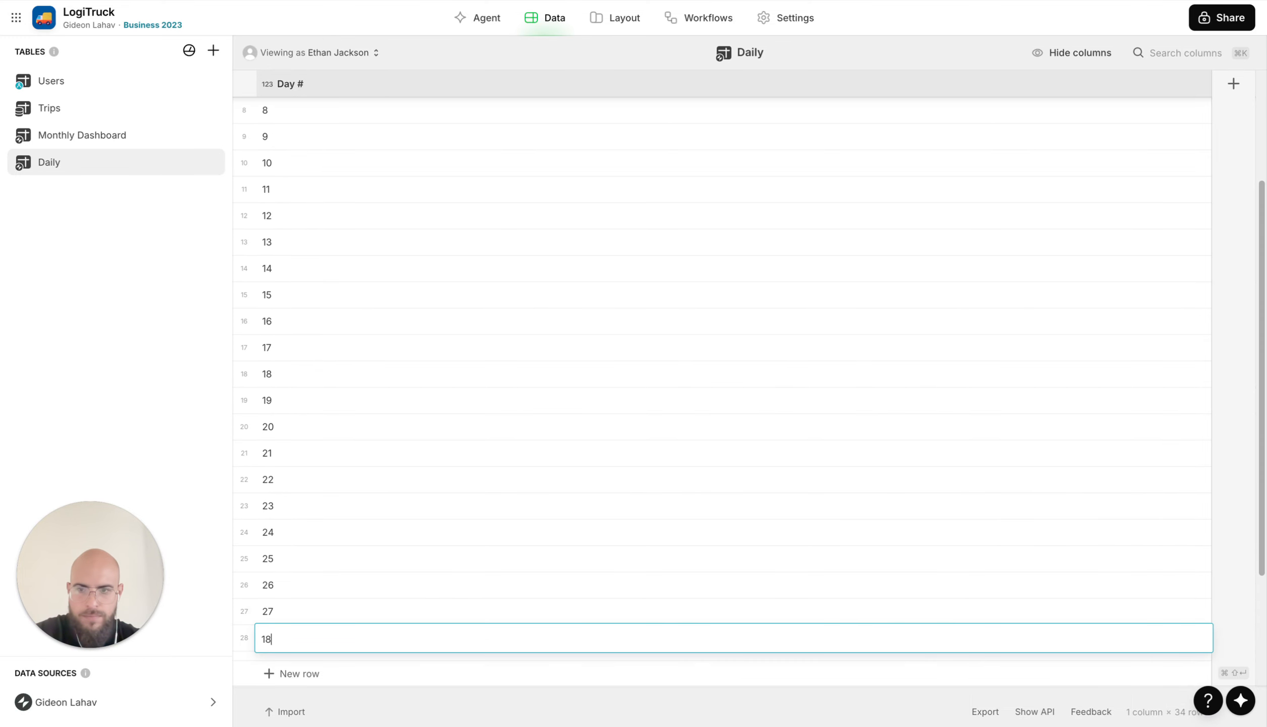
{"action": "key", "text": "Return"}
{"action": "key", "text": "Up"}
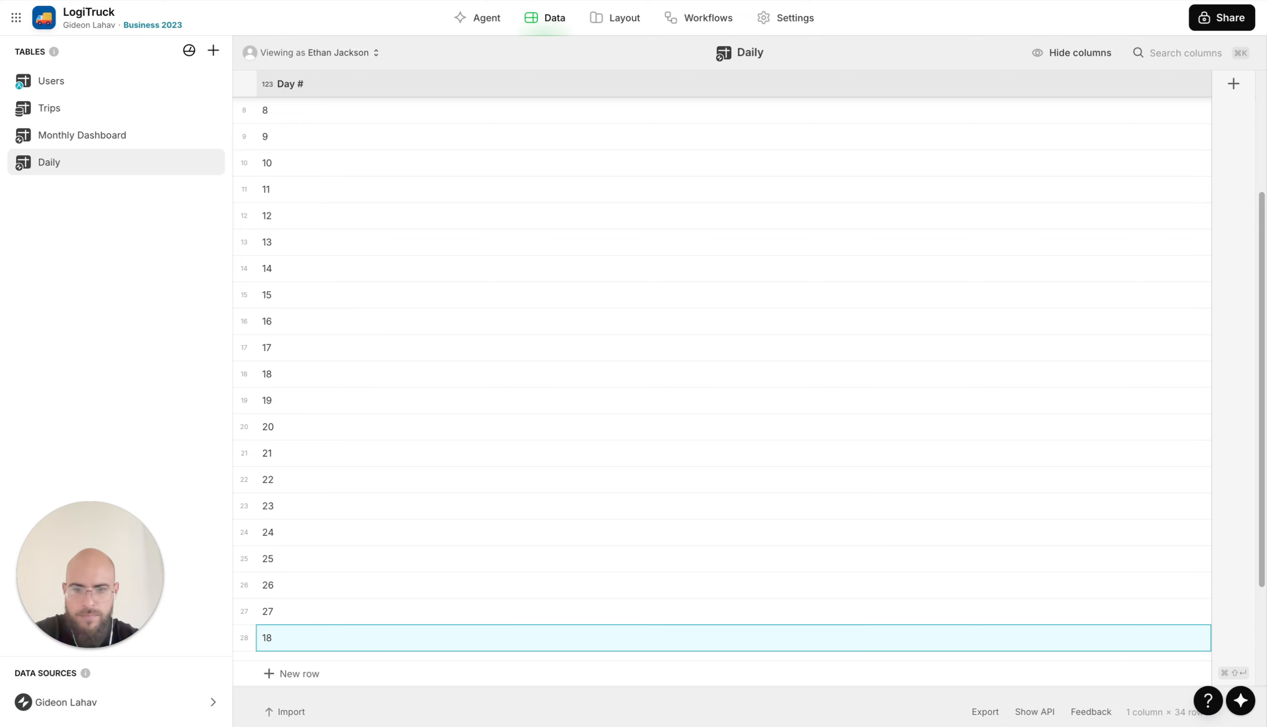
{"action": "type", "text": "28"}
{"action": "key", "text": "Return"}
{"action": "type", "text": "29"}
{"action": "key", "text": "Return"}
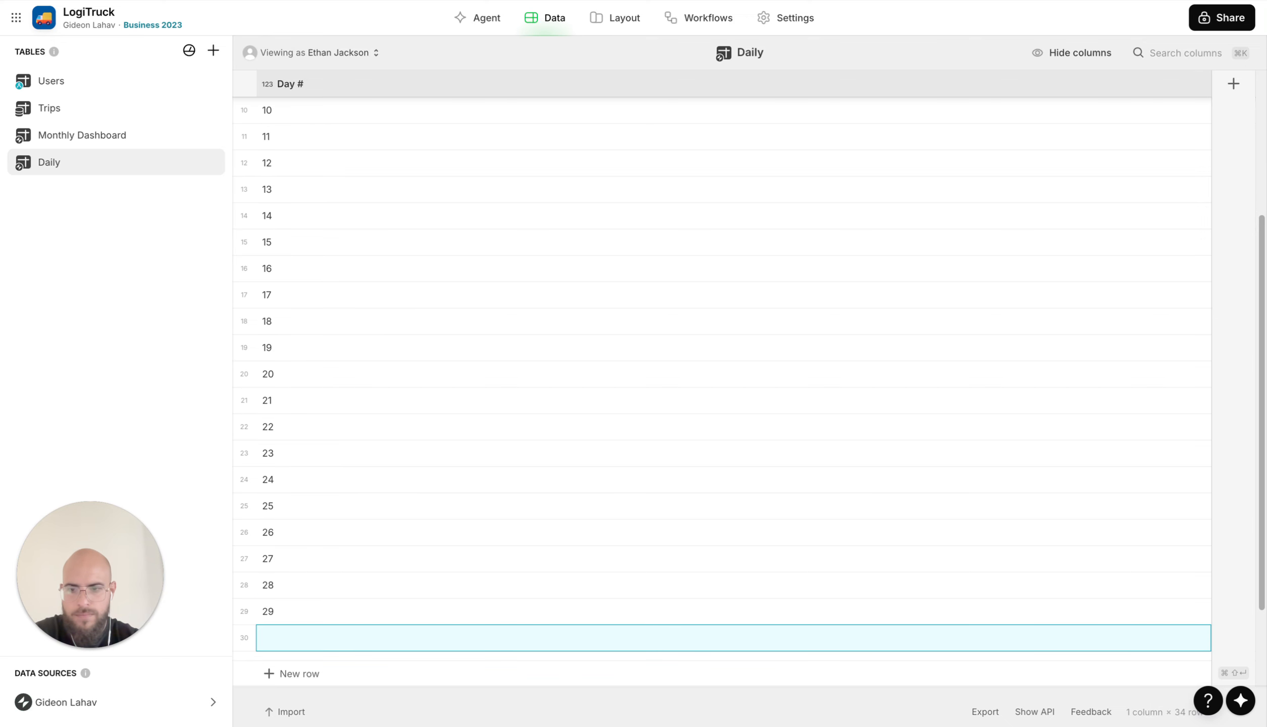
{"action": "type", "text": "30"}
{"action": "key", "text": "Return"}
{"action": "type", "text": "21"}
{"action": "key", "text": "Return"}
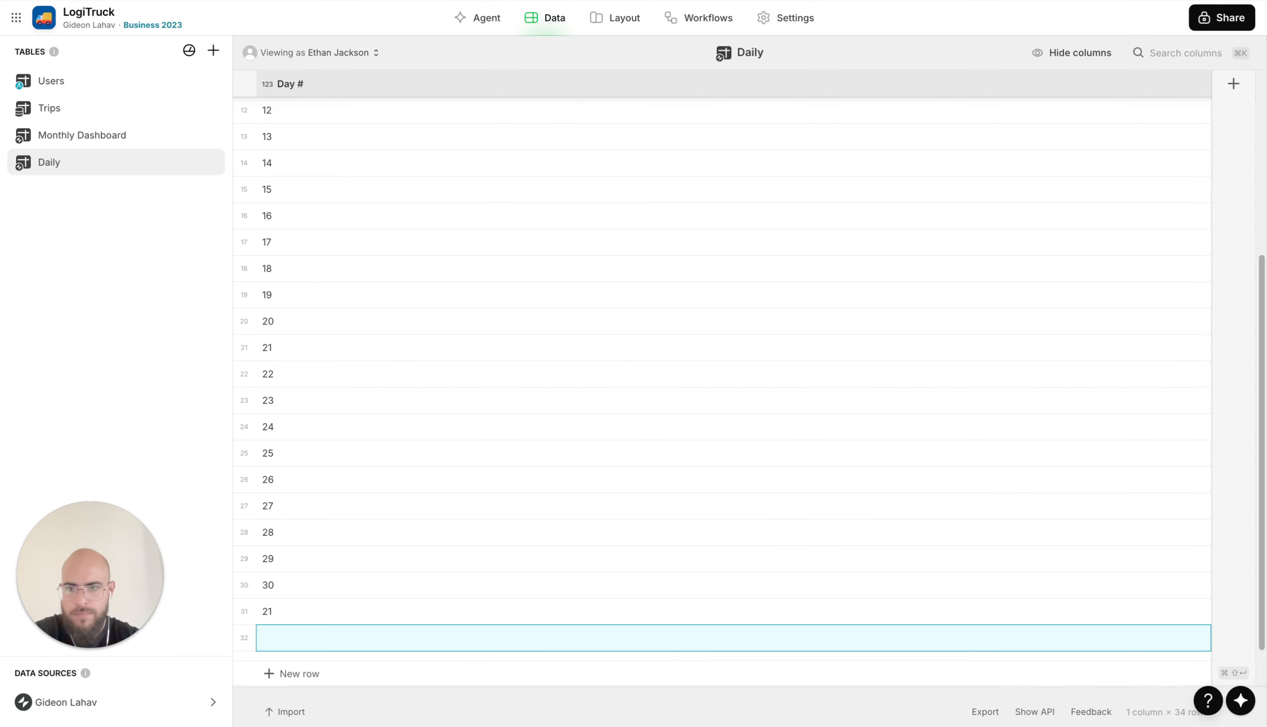
{"action": "key", "text": "Up"}
{"action": "type", "text": "31"}
{"action": "key", "text": "Return"}
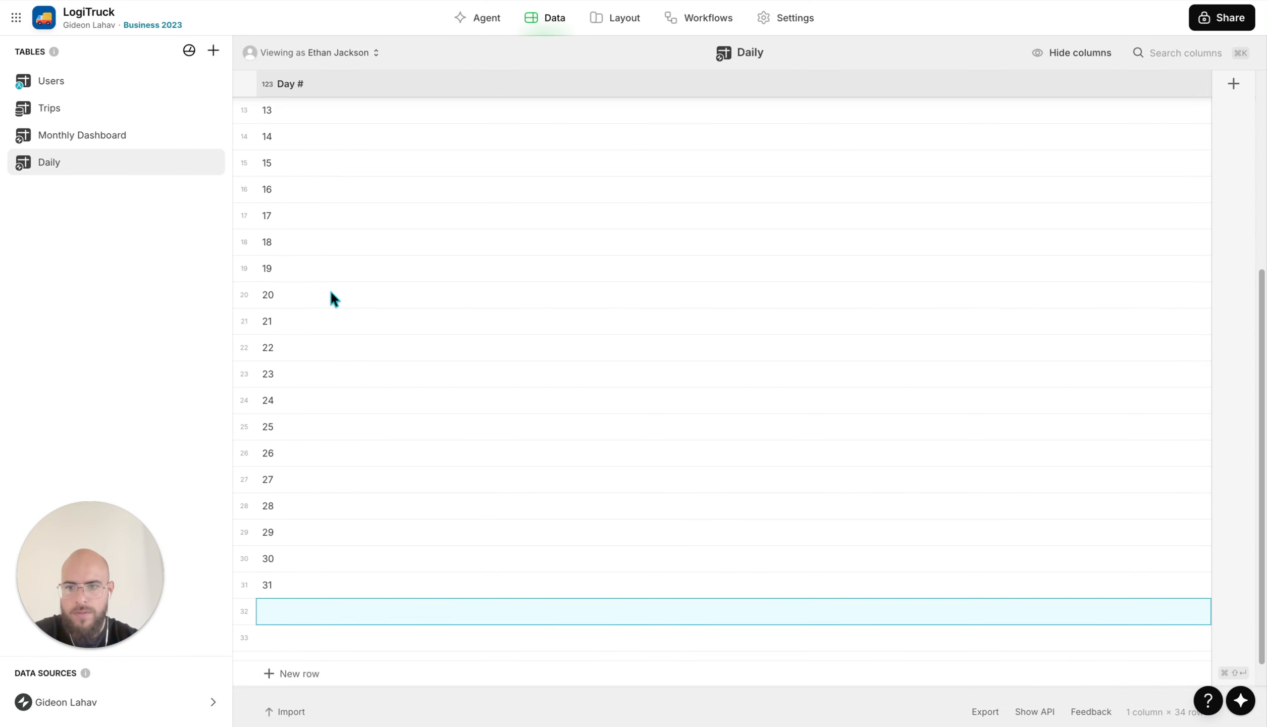
Delete the three surplus empty rows below day 31 from the Daily table
{"action": "left_click", "coordinate": [244, 585]}
{"action": "left_click", "coordinate": [244, 611]}
{"action": "left_click", "coordinate": [245, 637]}
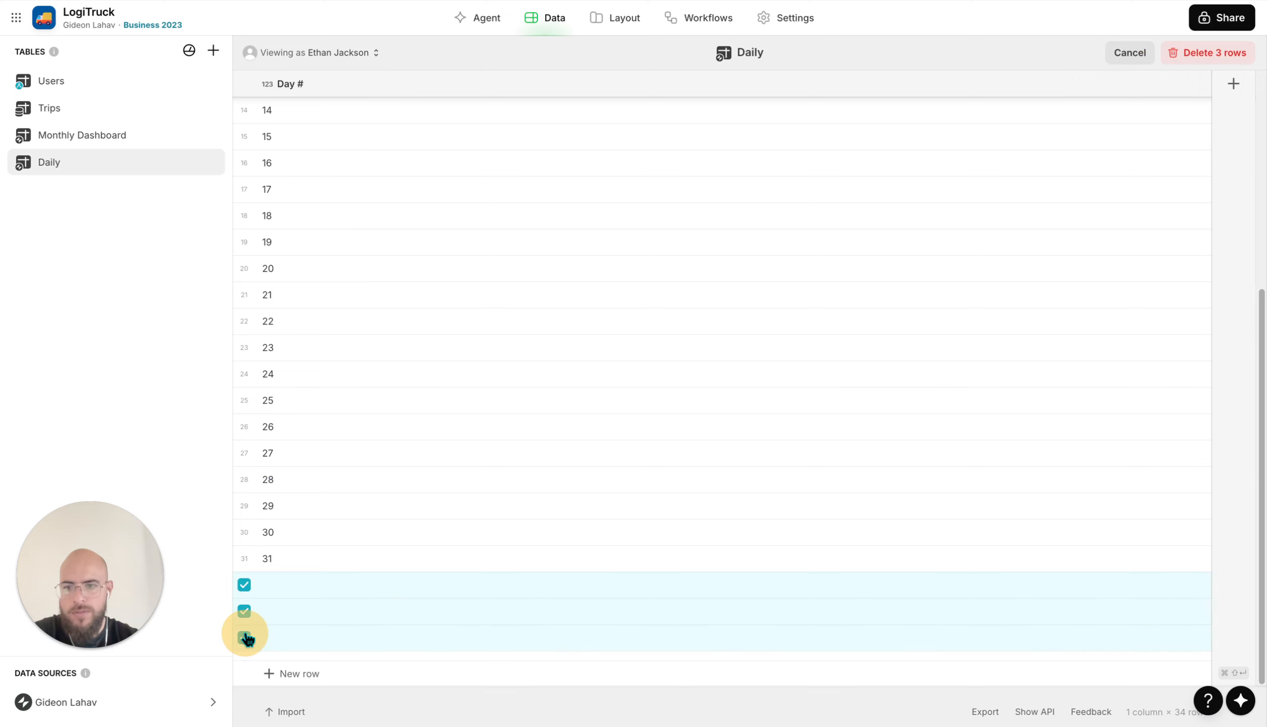
{"action": "key", "text": "Delete"}
{"action": "left_click", "coordinate": [750, 394]}
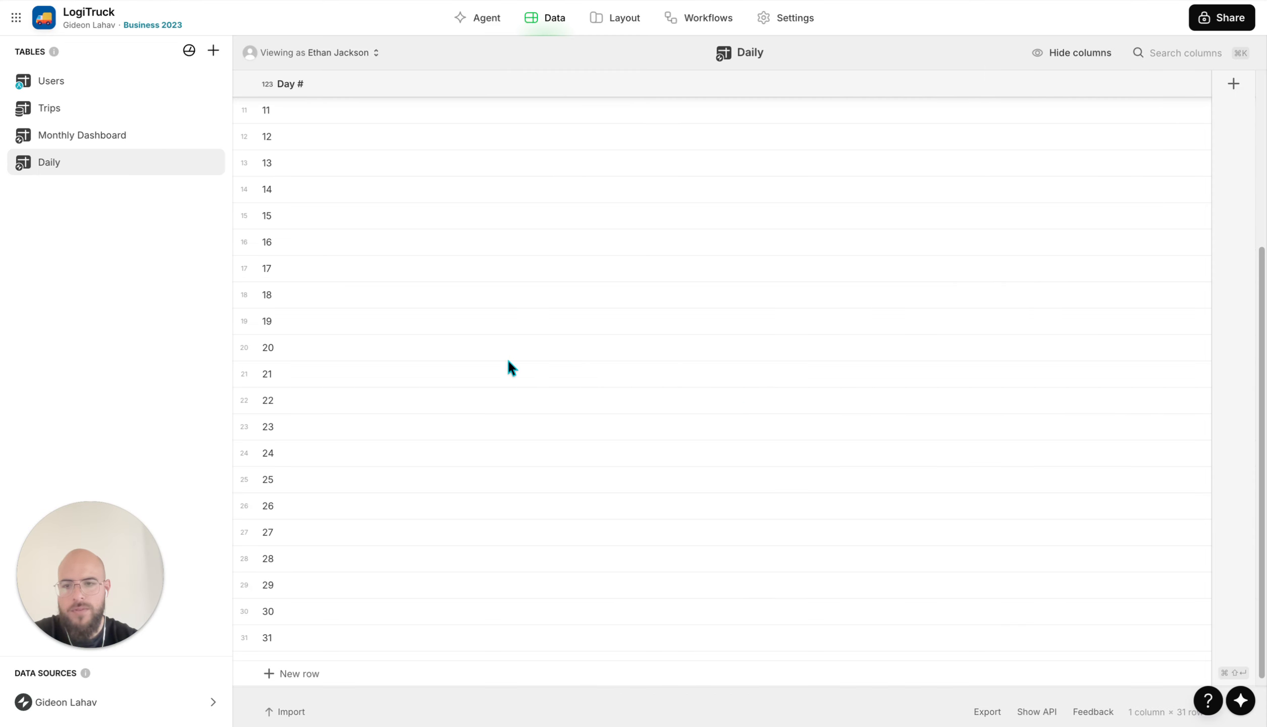
{"action": "scroll", "coordinate": [508, 359], "scroll_direction": "up", "scroll_amount": 5}
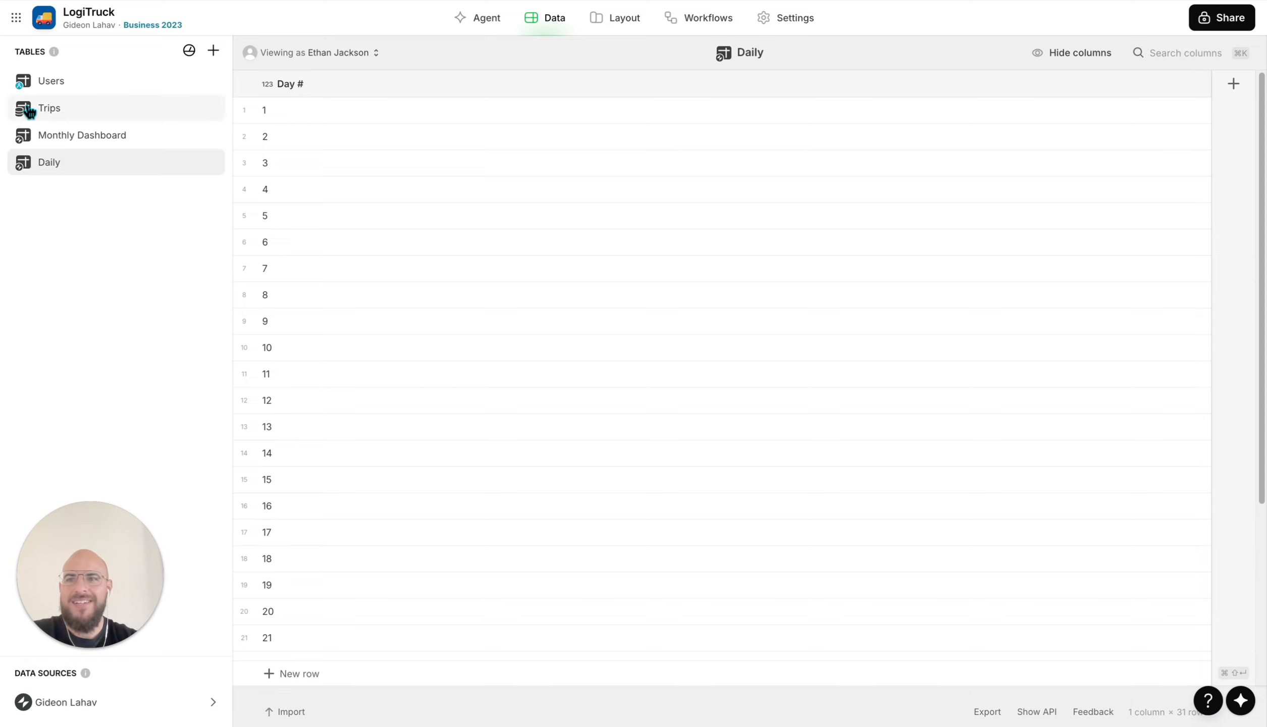
Duplicate the Month column in the Trips table and name the copy "day"
{"action": "scroll", "coordinate": [516, 403], "scroll_direction": "down", "scroll_amount": 5}
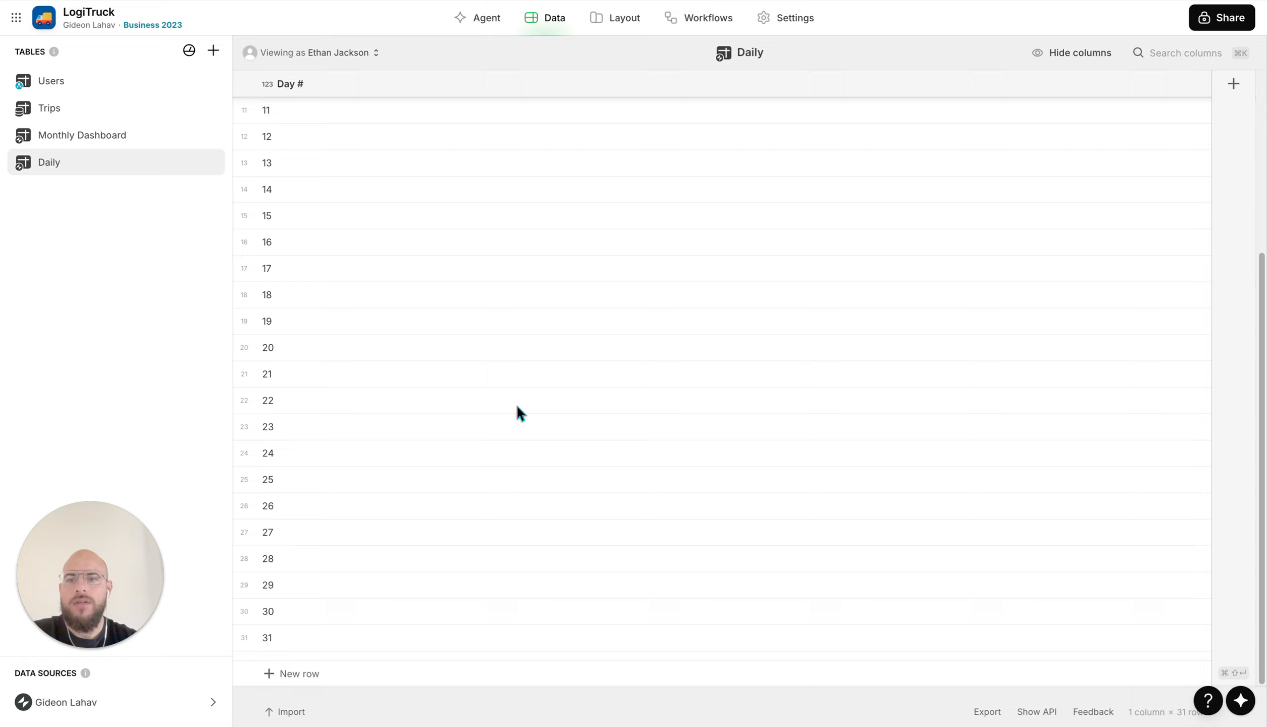
{"action": "scroll", "coordinate": [516, 404], "scroll_direction": "up", "scroll_amount": 5}
{"action": "left_click", "coordinate": [56, 109]}
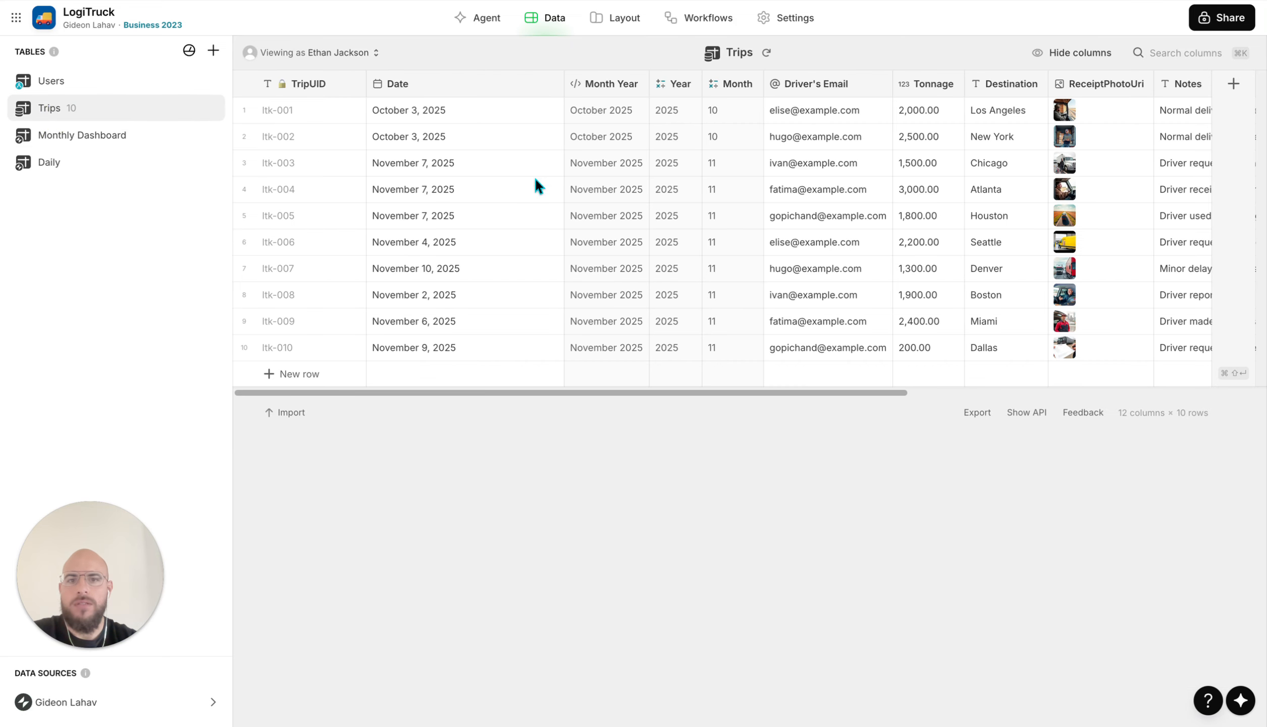
{"action": "left_click", "coordinate": [755, 84]}
{"action": "left_click", "coordinate": [681, 132]}
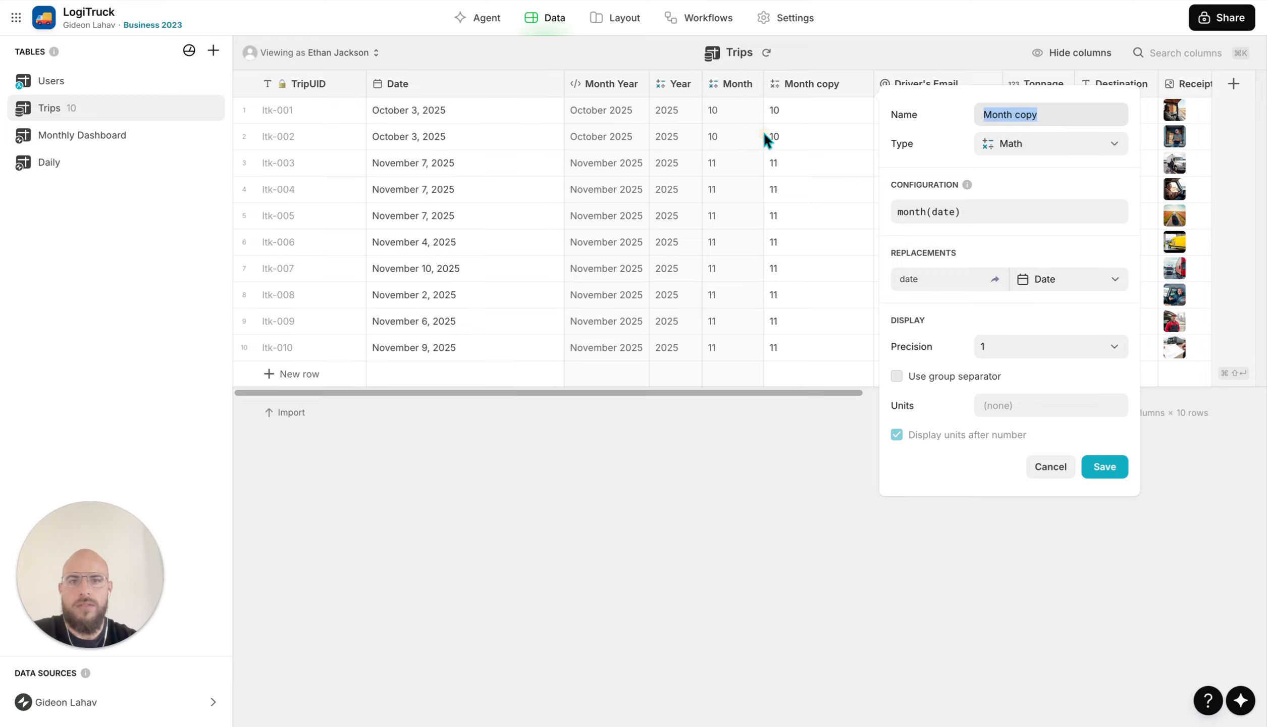
{"action": "left_click", "coordinate": [1023, 115]}
{"action": "triple_click", "coordinate": [1024, 115]}
{"action": "type", "text": "day"}
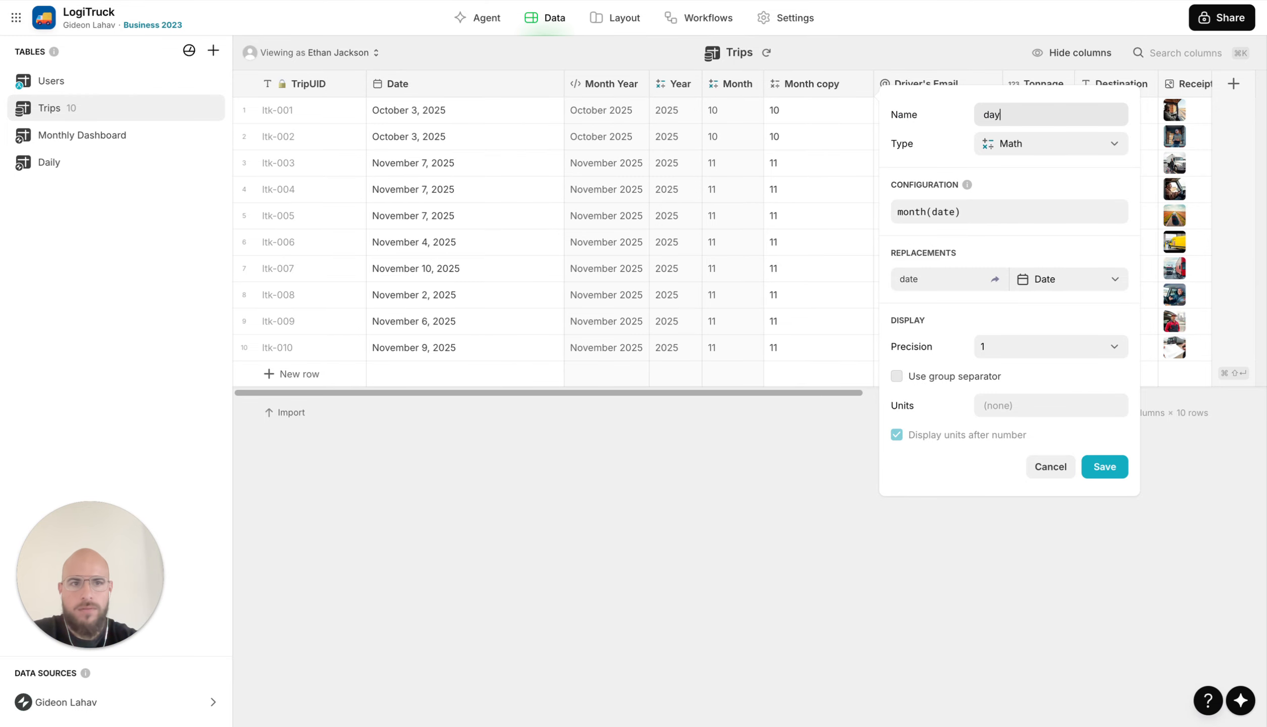
Change the day column's math formula to day(date)
{"action": "left_click", "coordinate": [918, 212]}
{"action": "type", "text": "d"}
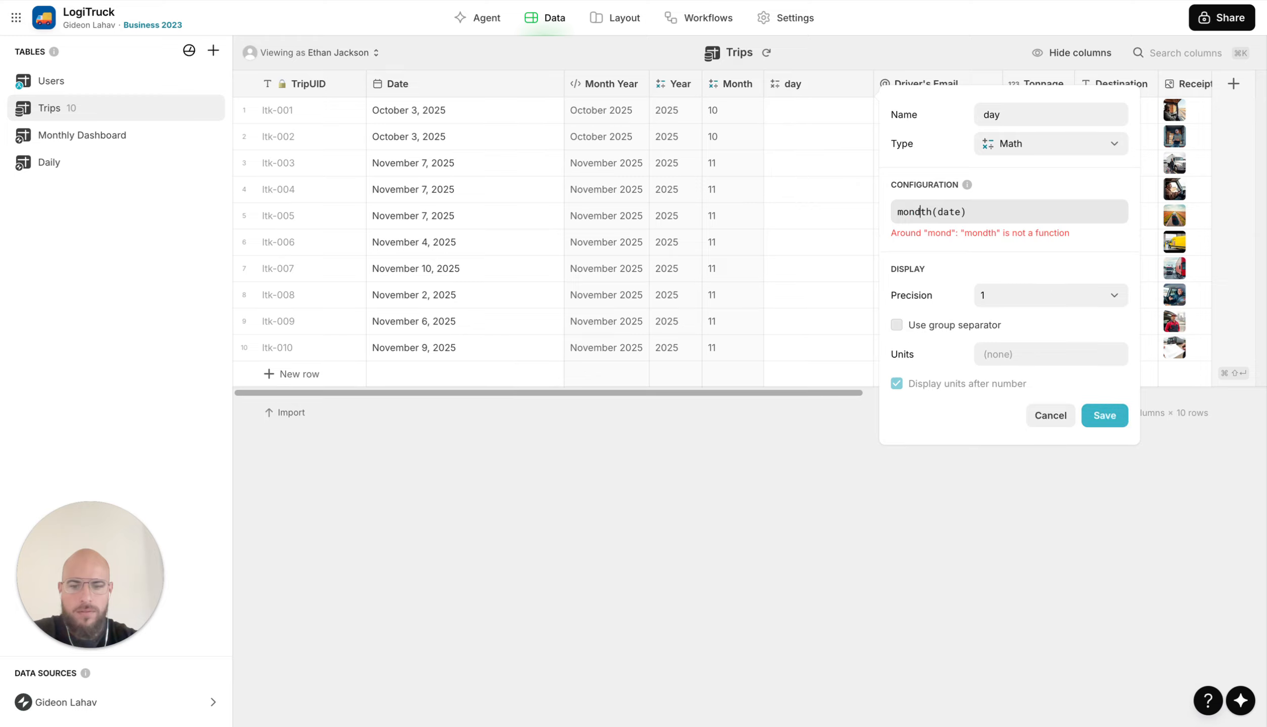
{"action": "key", "text": "BackSpace"}
{"action": "key", "text": "BackSpace"}
{"action": "key", "text": "BackSpace"}
{"action": "key", "text": "Delete"}
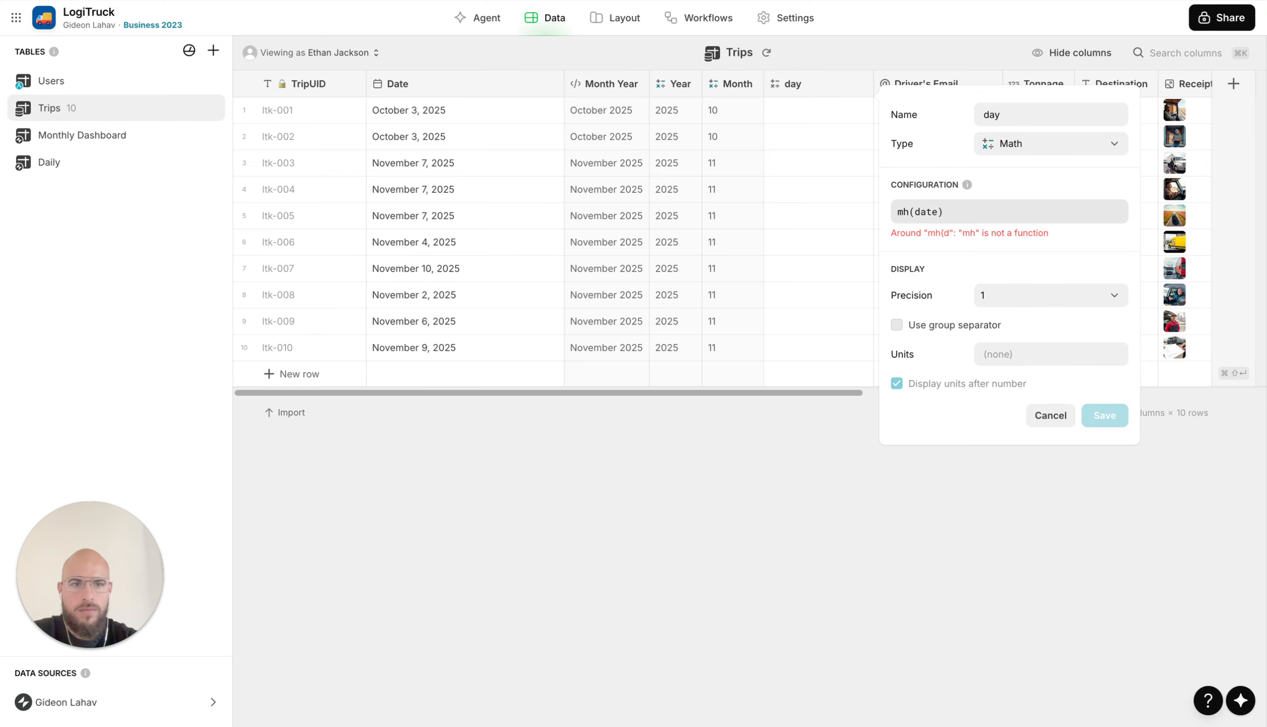
{"action": "key", "text": "BackSpace"}
{"action": "key", "text": "Delete"}
{"action": "type", "text": "day"}
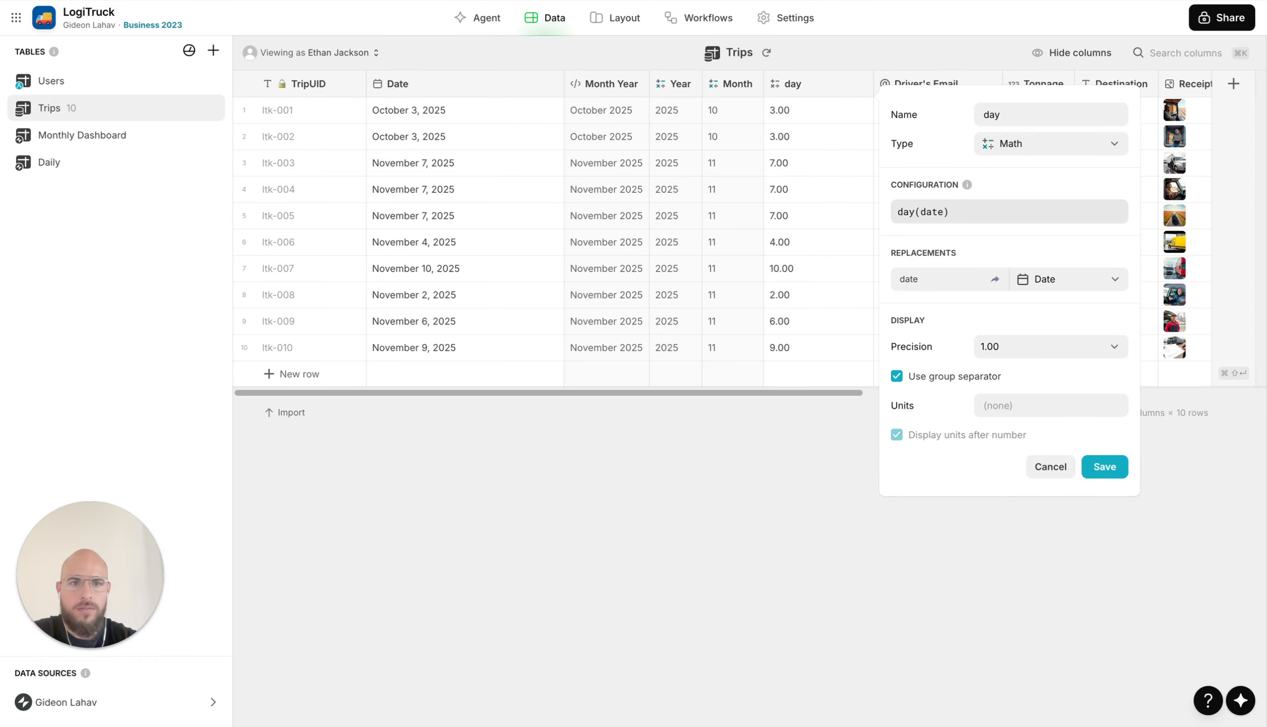
Set the day column's display precision to 1 and save the column
{"action": "left_click", "coordinate": [1038, 347]}
{"action": "left_click", "coordinate": [1038, 376]}
{"action": "left_click", "coordinate": [1096, 463]}
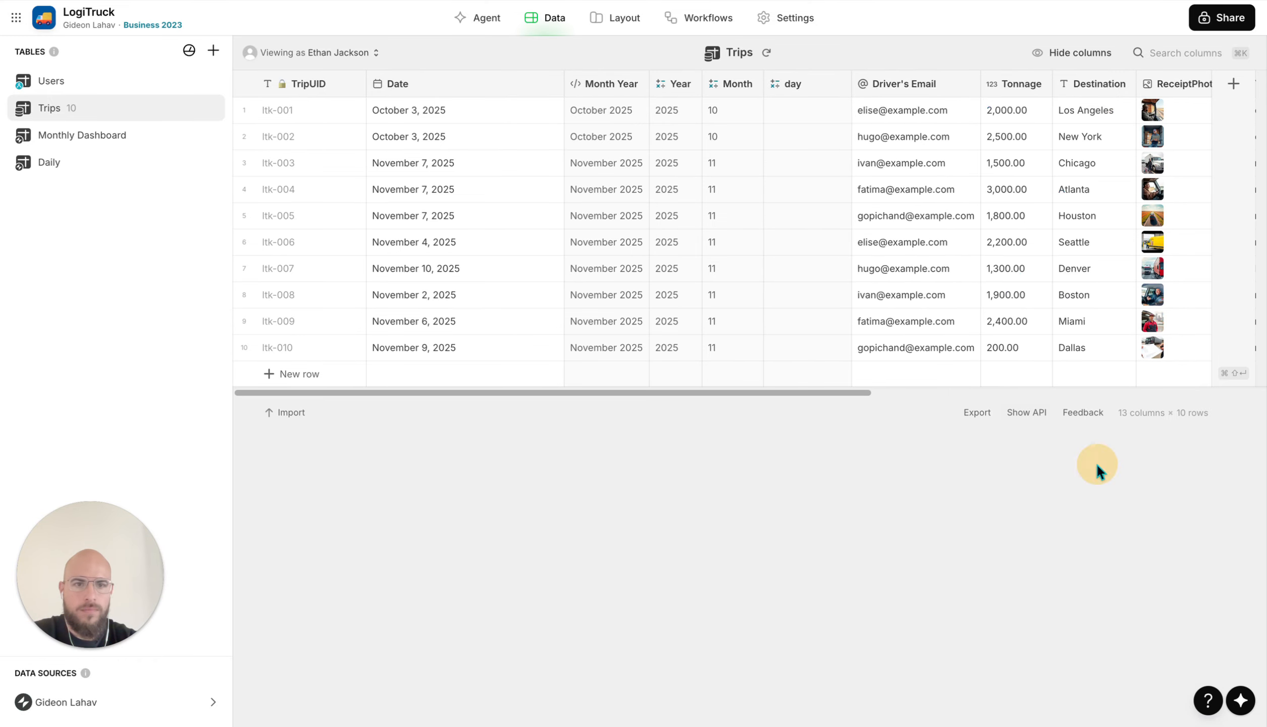
{"action": "left_click", "coordinate": [820, 88]}
{"action": "left_click", "coordinate": [821, 88]}
{"action": "left_click", "coordinate": [1029, 465]}
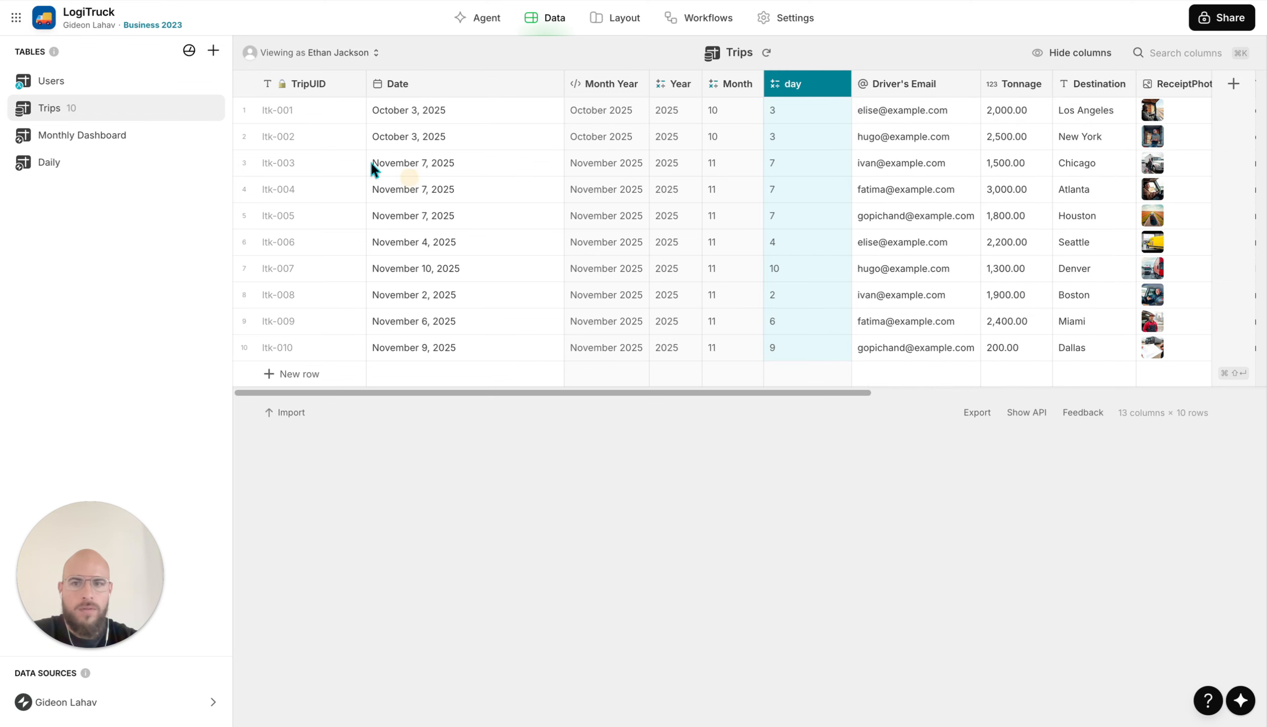
Add a column named "Day rel toal" to the Daily table and make it a Relation column
{"action": "left_click", "coordinate": [139, 160]}
{"action": "left_click", "coordinate": [1251, 78]}
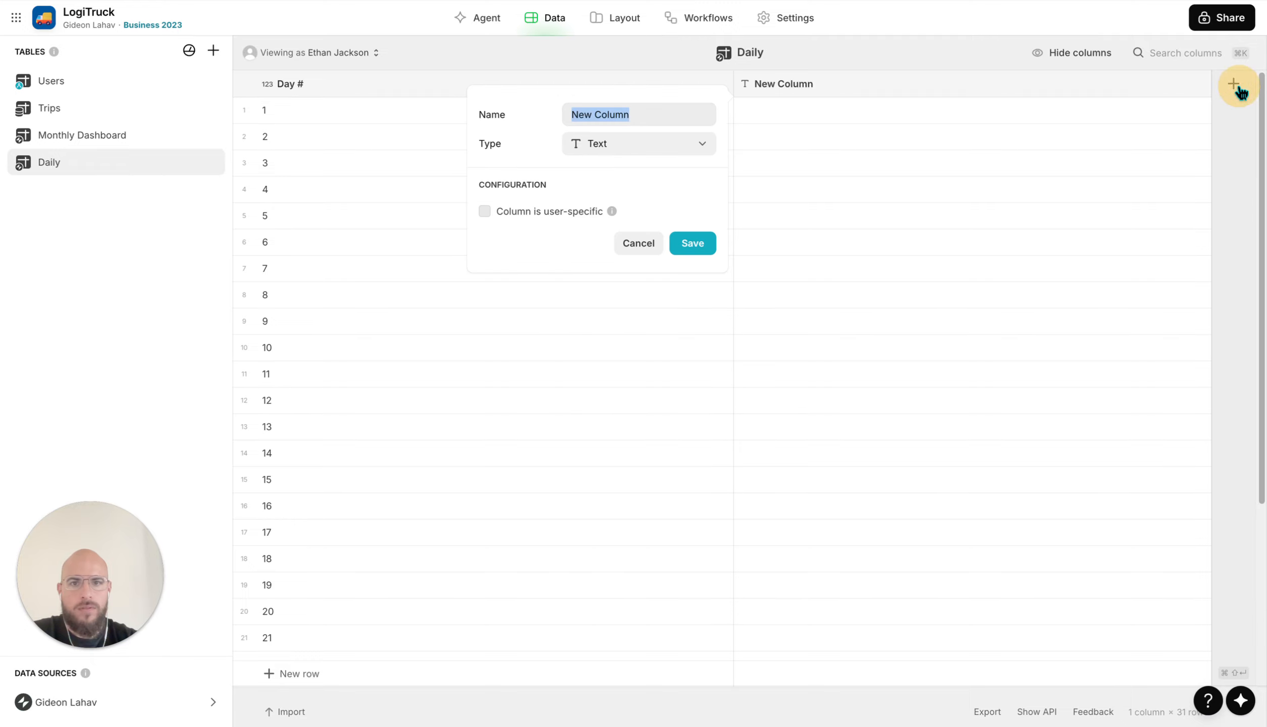
{"action": "type", "text": "Day rel toal"}
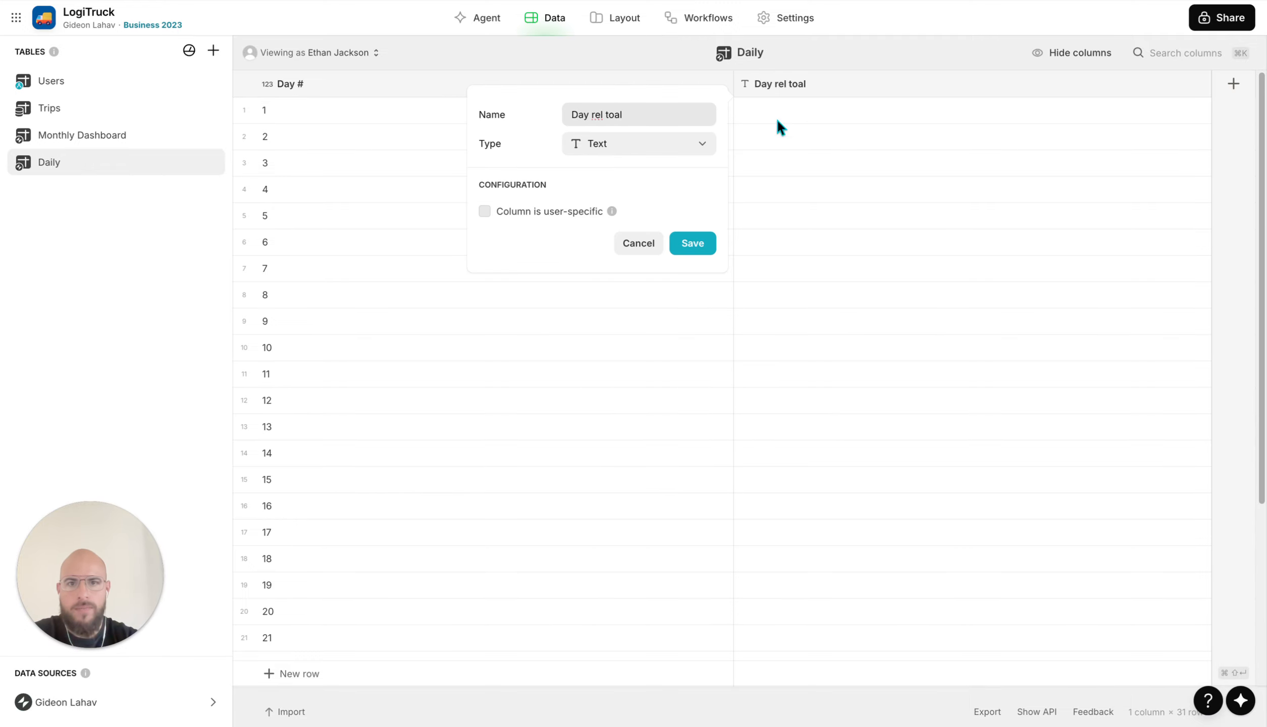
{"action": "left_click", "coordinate": [664, 151]}
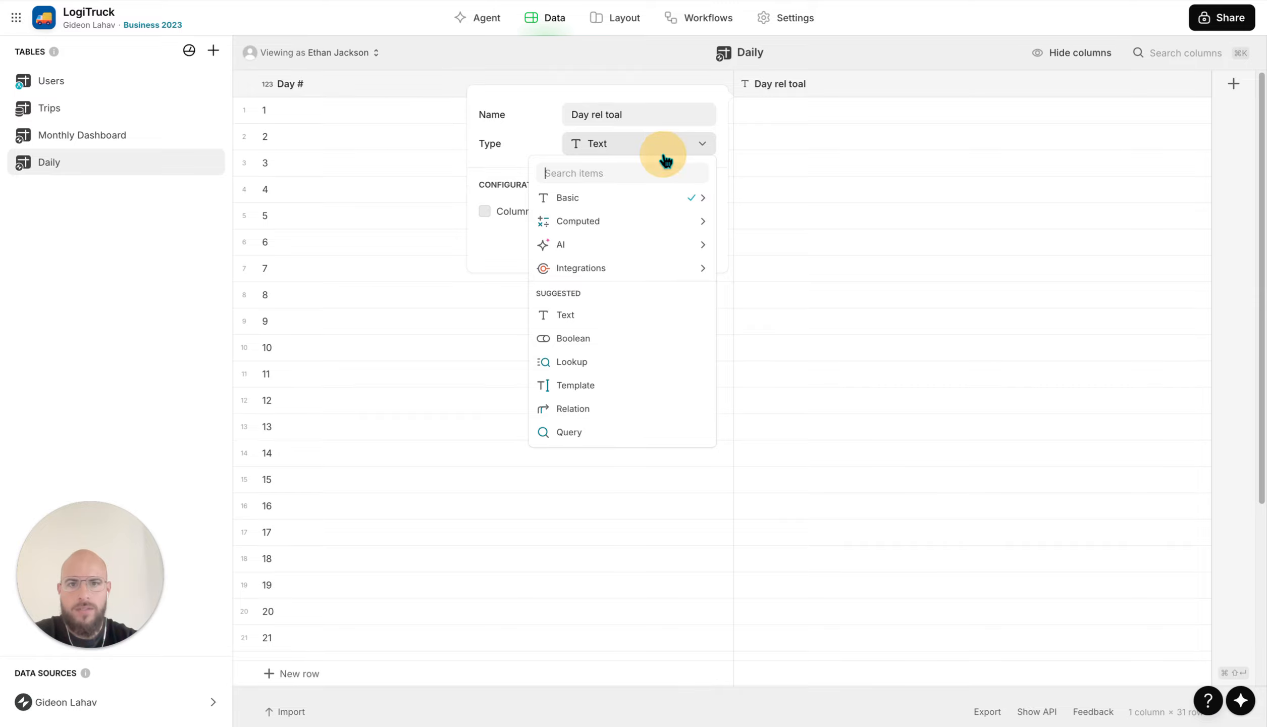
{"action": "type", "text": "rel"}
{"action": "key", "text": "Return"}
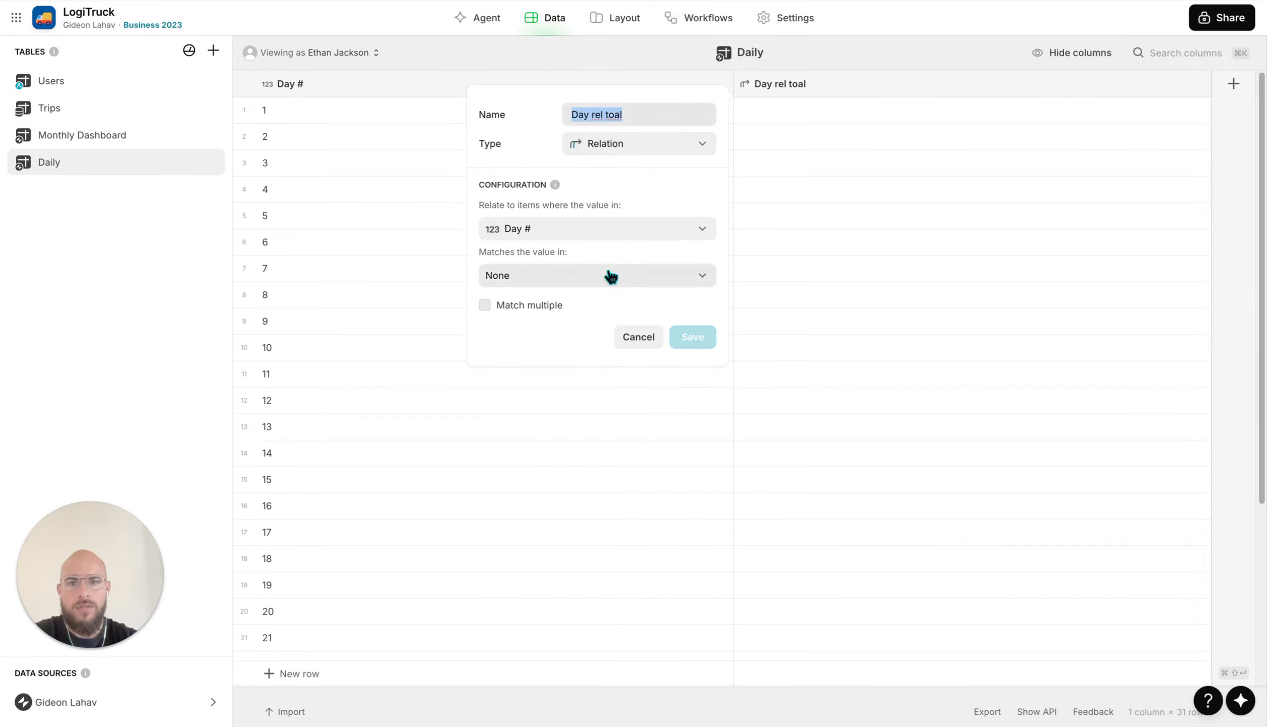
Relate Day # to the day column in Trips with multiple matches allowed, and save the Day rel toal relation
{"action": "left_click", "coordinate": [608, 275]}
{"action": "mouse_move", "coordinate": [611, 356]}
{"action": "left_click", "coordinate": [778, 469]}
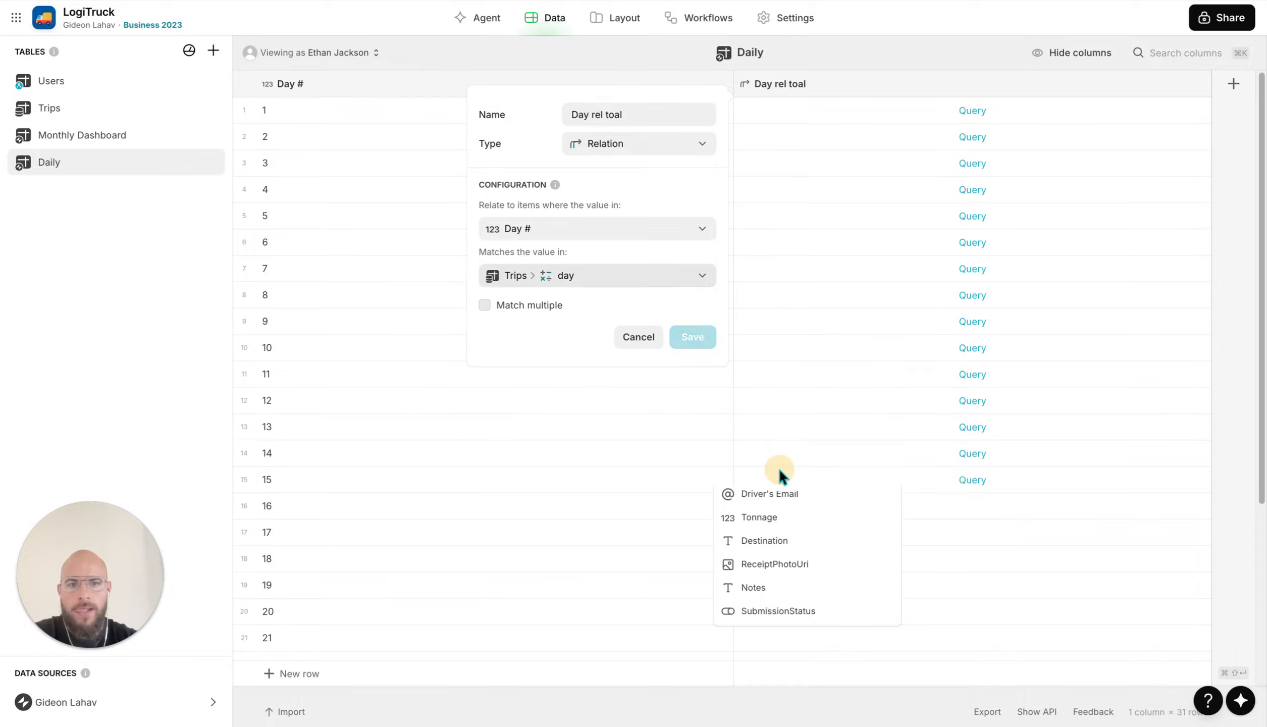
{"action": "left_click", "coordinate": [551, 306]}
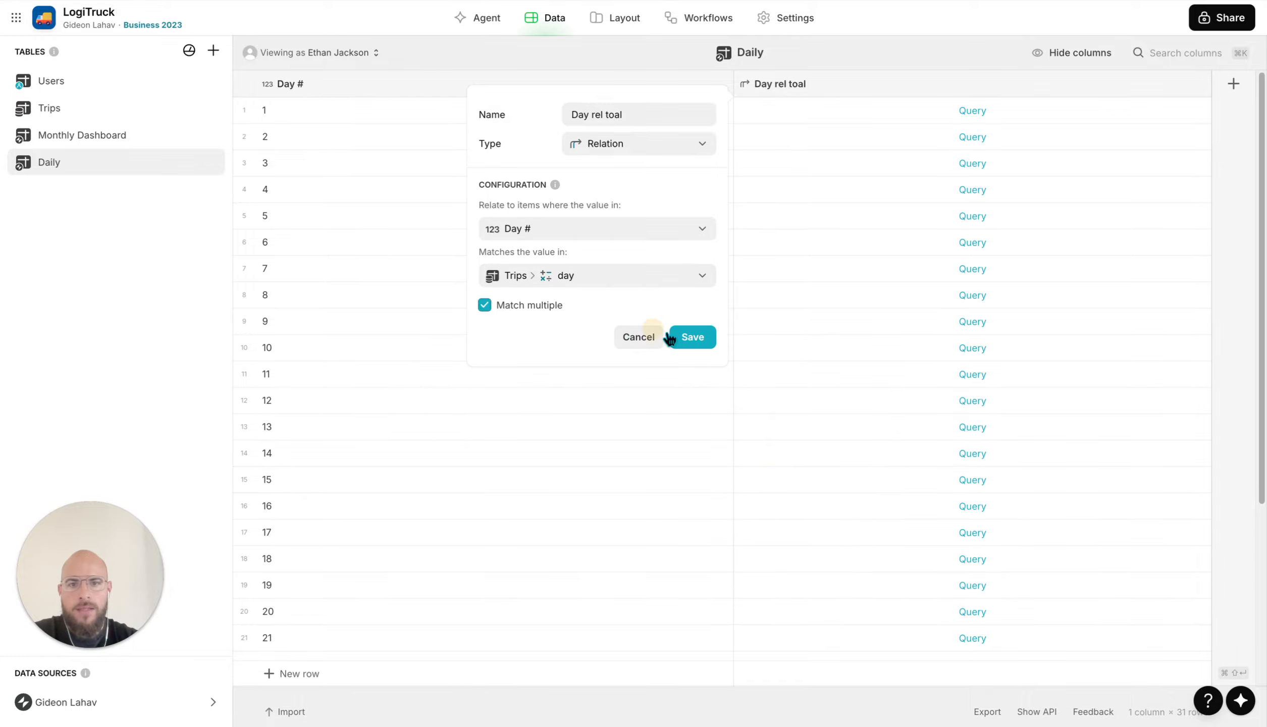
{"action": "left_click", "coordinate": [696, 340]}
Query the Day rel toal relation for the rows from day 7 to day 17 to check the matching trips
{"action": "left_click", "coordinate": [985, 270]}
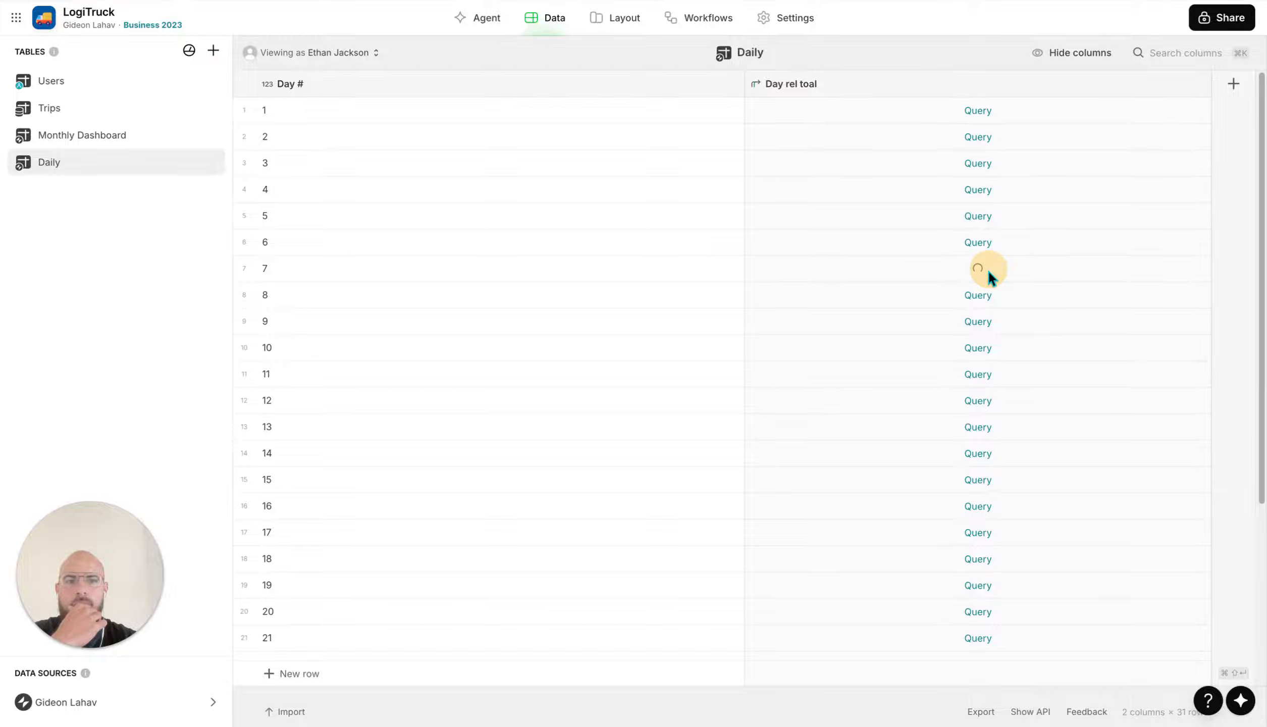
{"action": "left_click", "coordinate": [989, 297]}
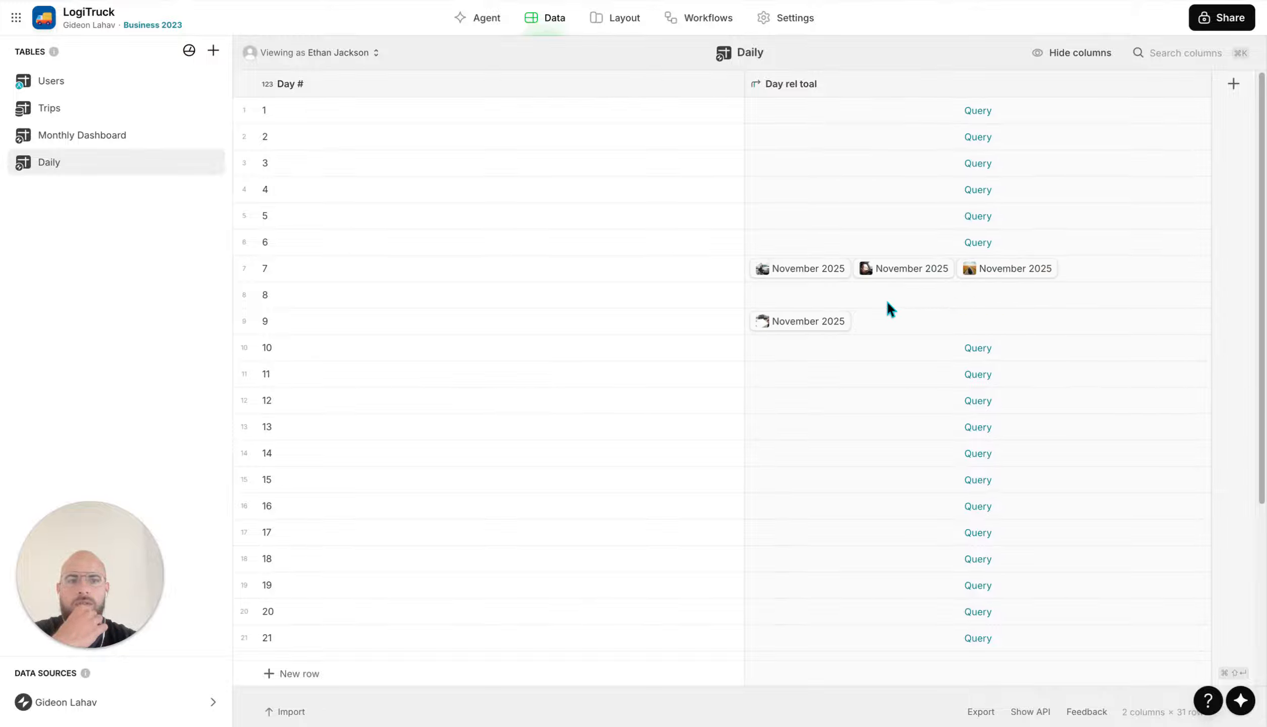
{"action": "left_click", "coordinate": [953, 347]}
{"action": "left_click", "coordinate": [958, 374]}
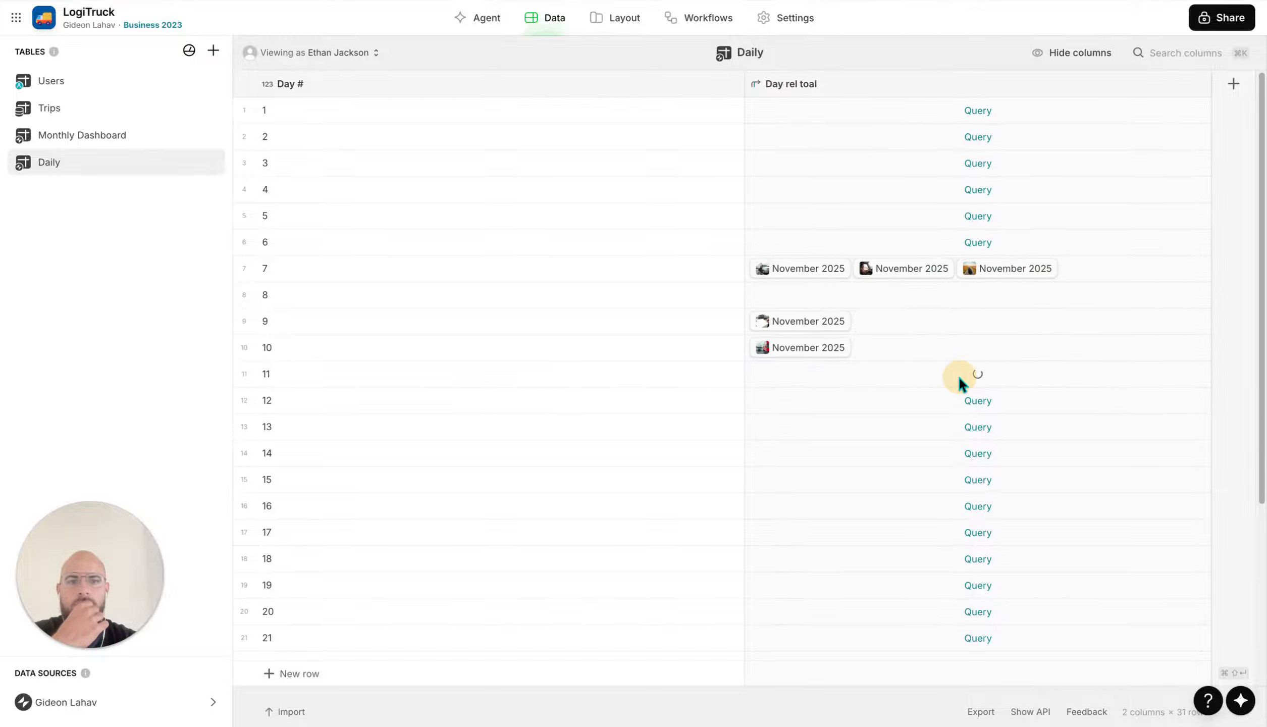
{"action": "left_click", "coordinate": [950, 426]}
{"action": "left_click", "coordinate": [950, 409]}
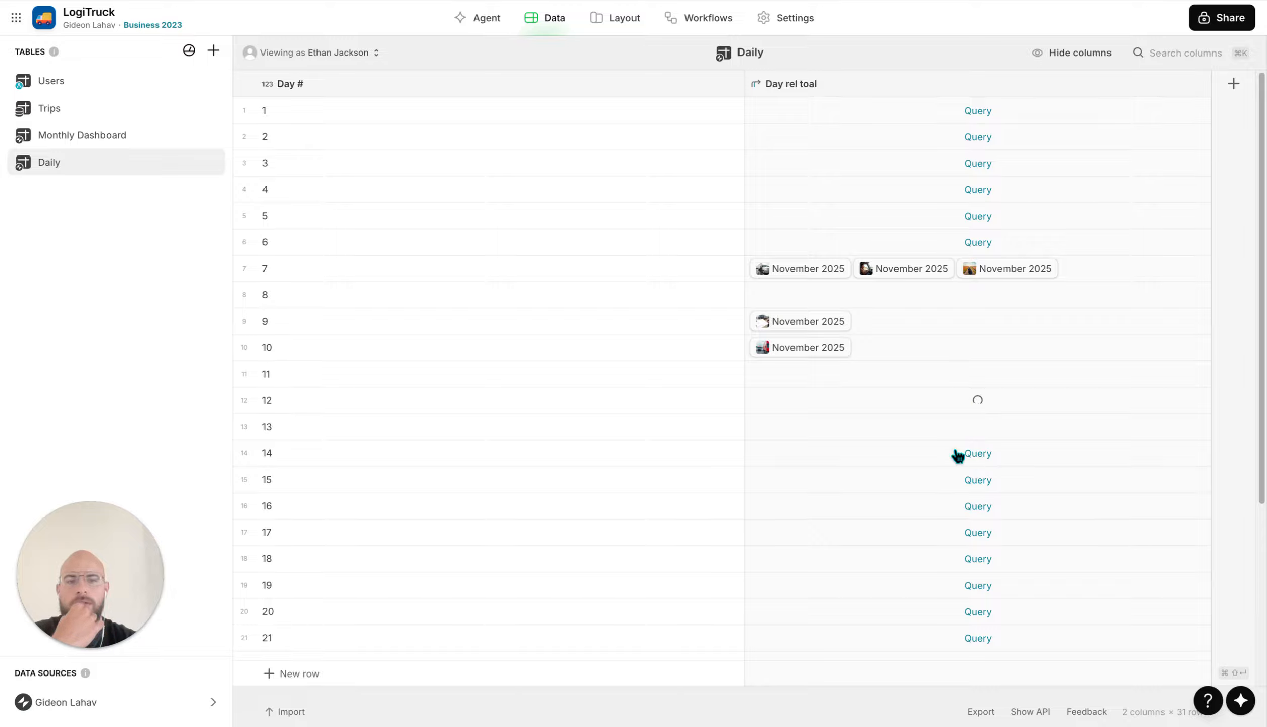
{"action": "left_click", "coordinate": [957, 456]}
{"action": "left_click", "coordinate": [960, 526]}
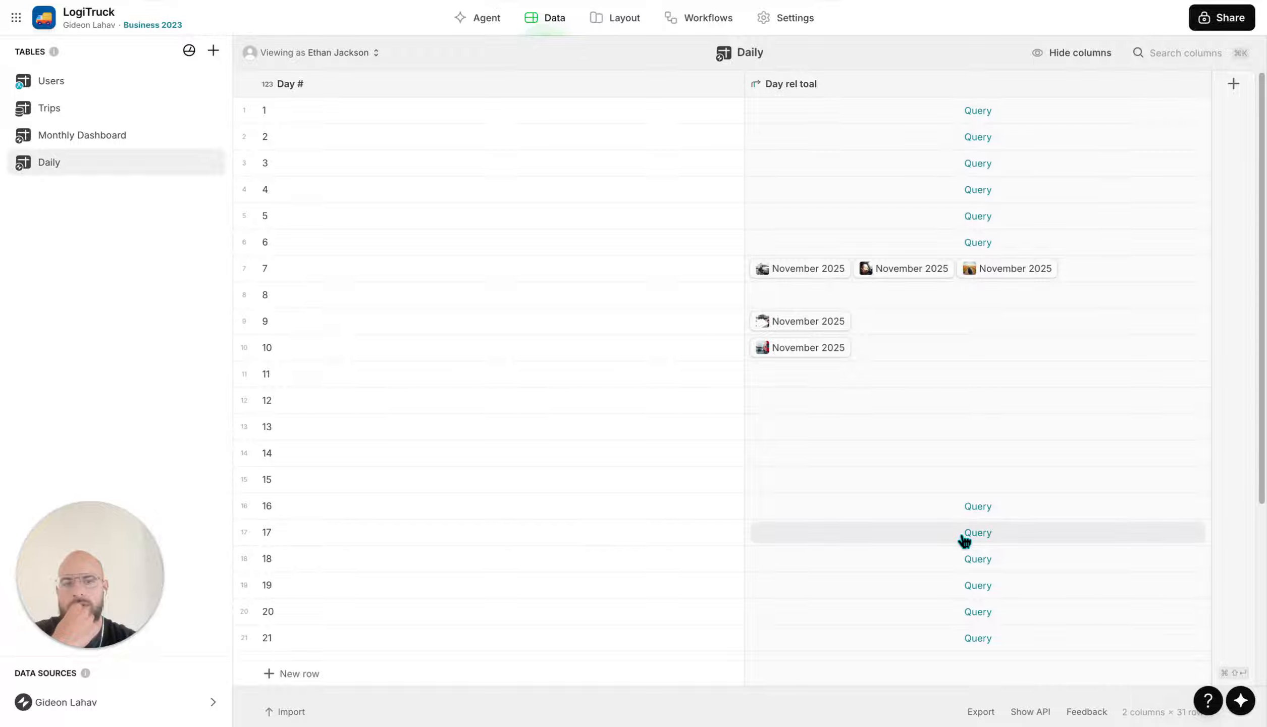
{"action": "left_click", "coordinate": [956, 511]}
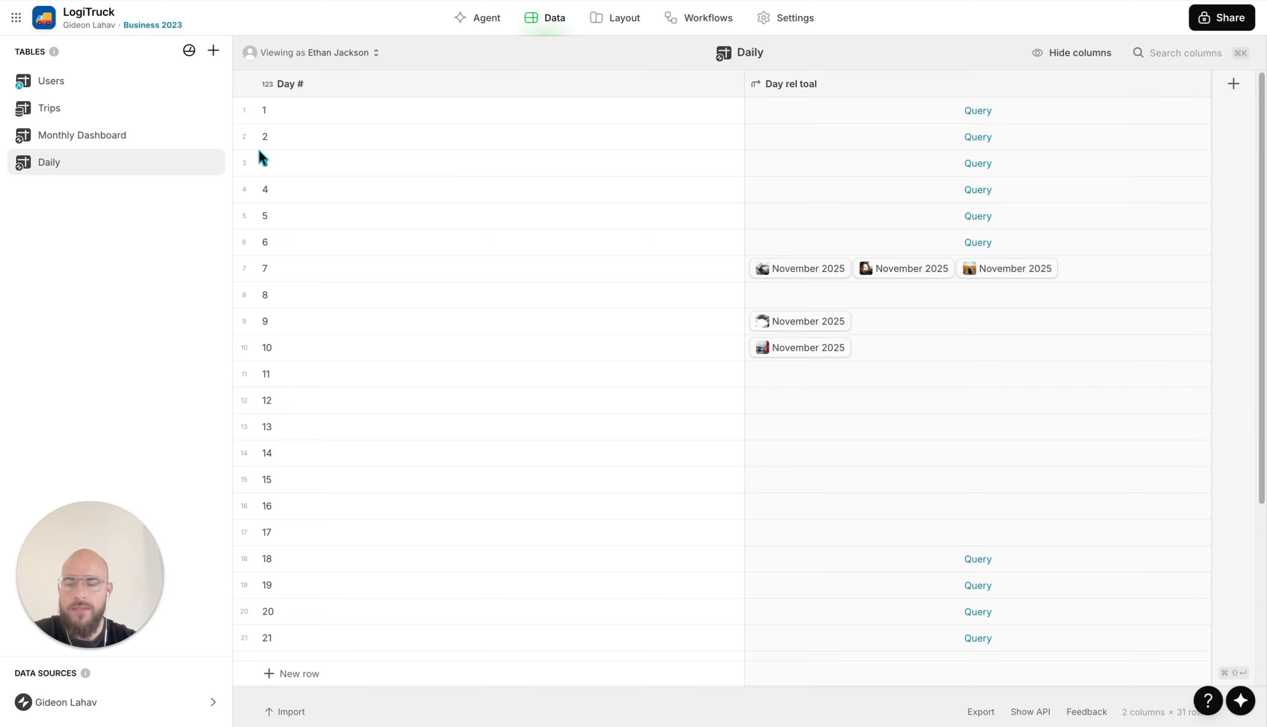
Add a column named "Year selection" at the end of the Users table
{"action": "left_click", "coordinate": [100, 80]}
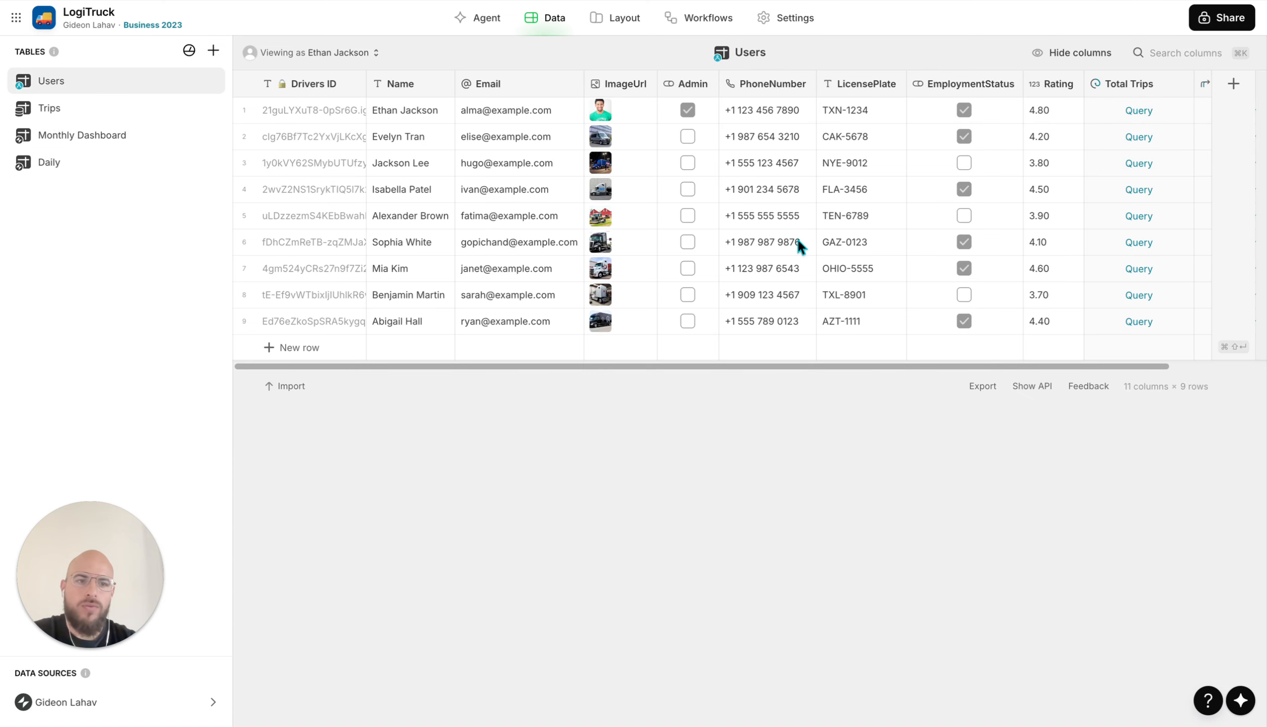
{"action": "scroll", "coordinate": [797, 238], "scroll_direction": "right", "scroll_amount": 3}
{"action": "left_click", "coordinate": [1233, 84]}
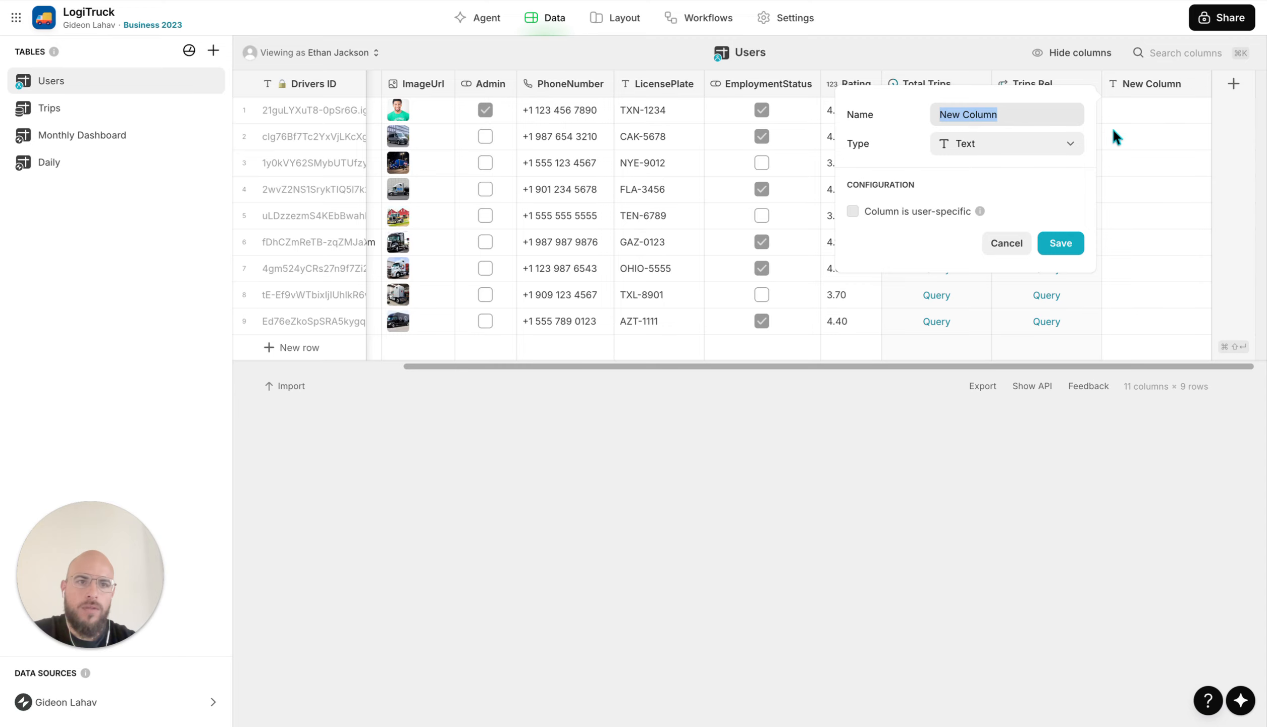
{"action": "type", "text": "Day"}
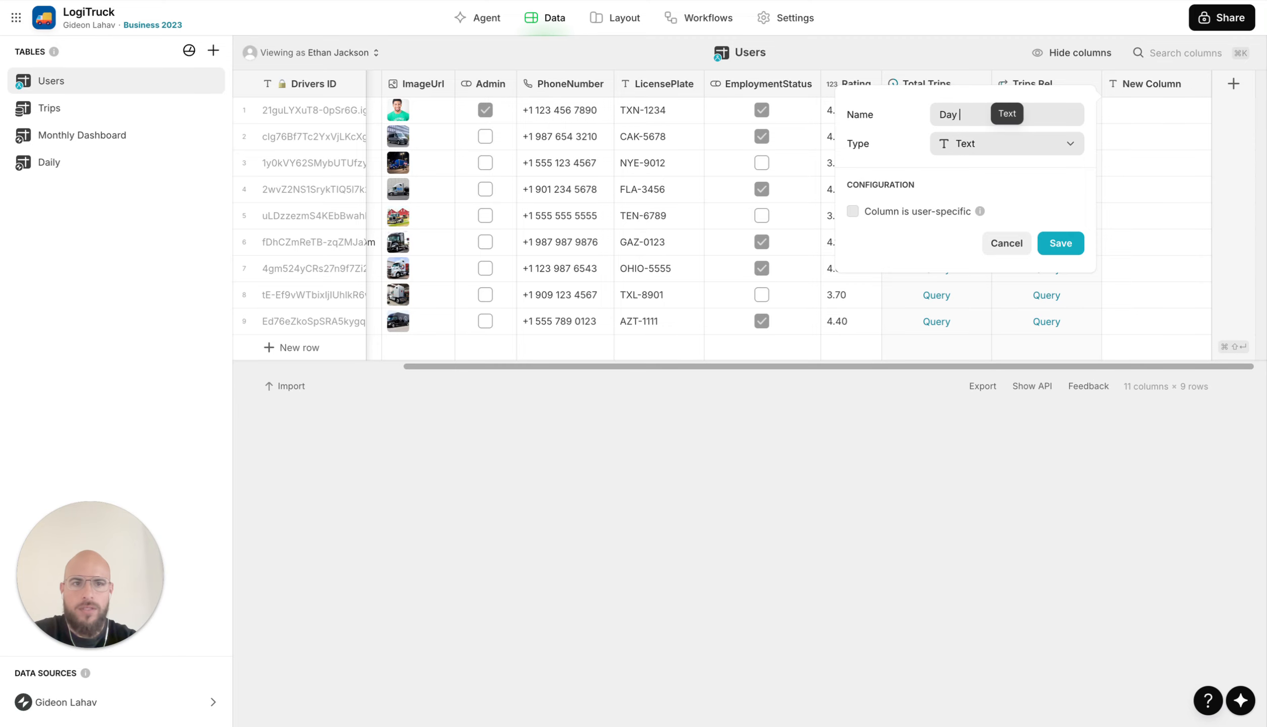
{"action": "key", "text": "ctrl+a"}
{"action": "key", "text": "BackSpace"}
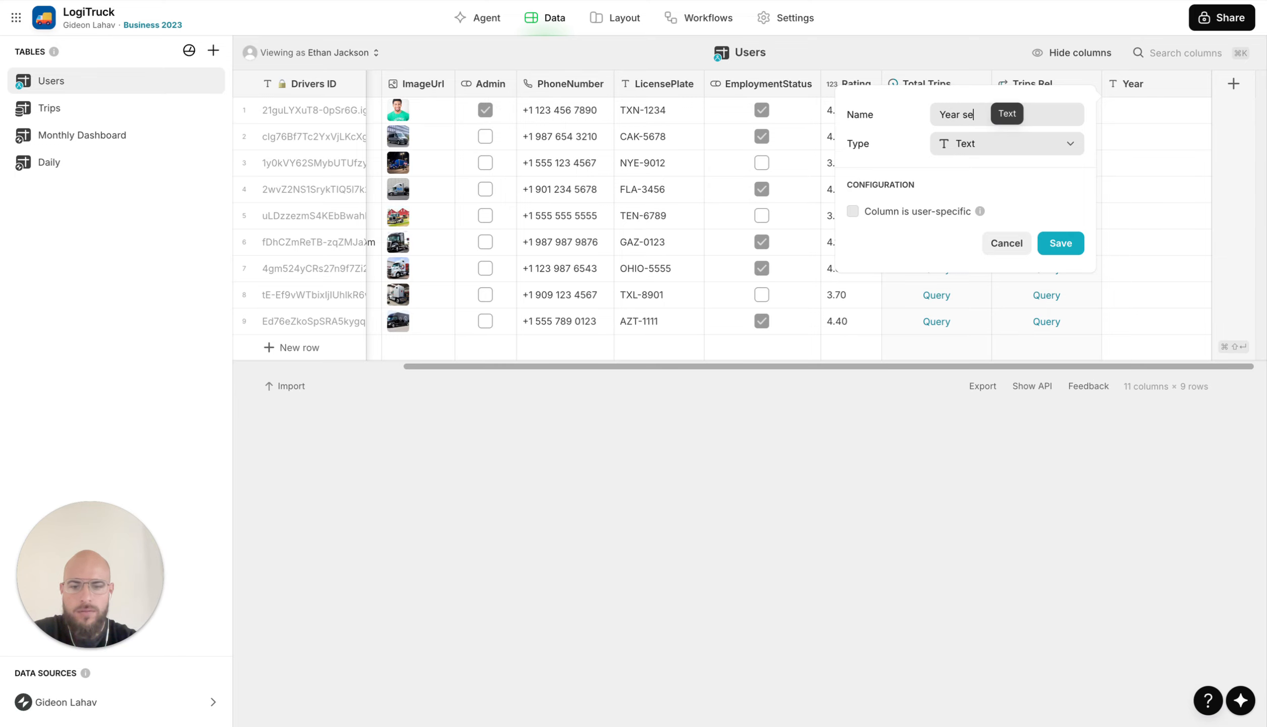
{"action": "type", "text": "Year selecti"}
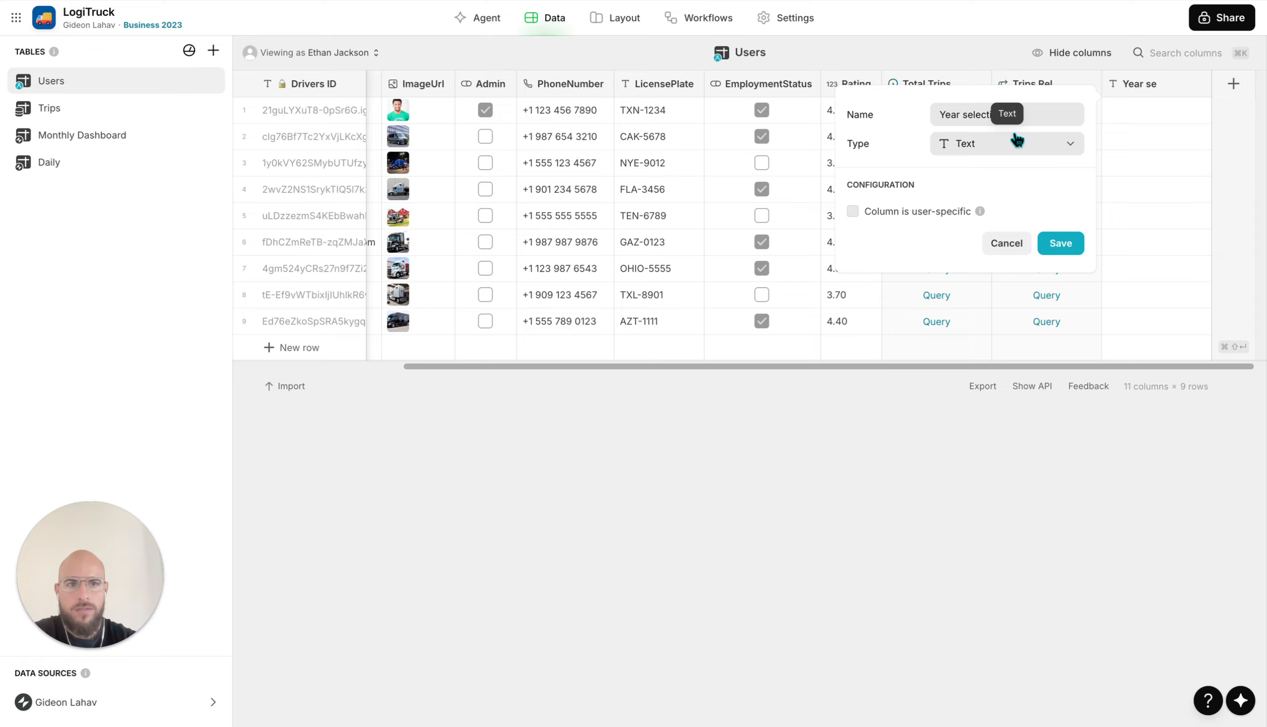
{"action": "type", "text": "on"}
Make Year selection a Number column with precision 1 and no group separator, and save it
{"action": "left_click", "coordinate": [984, 150]}
{"action": "type", "text": "nu"}
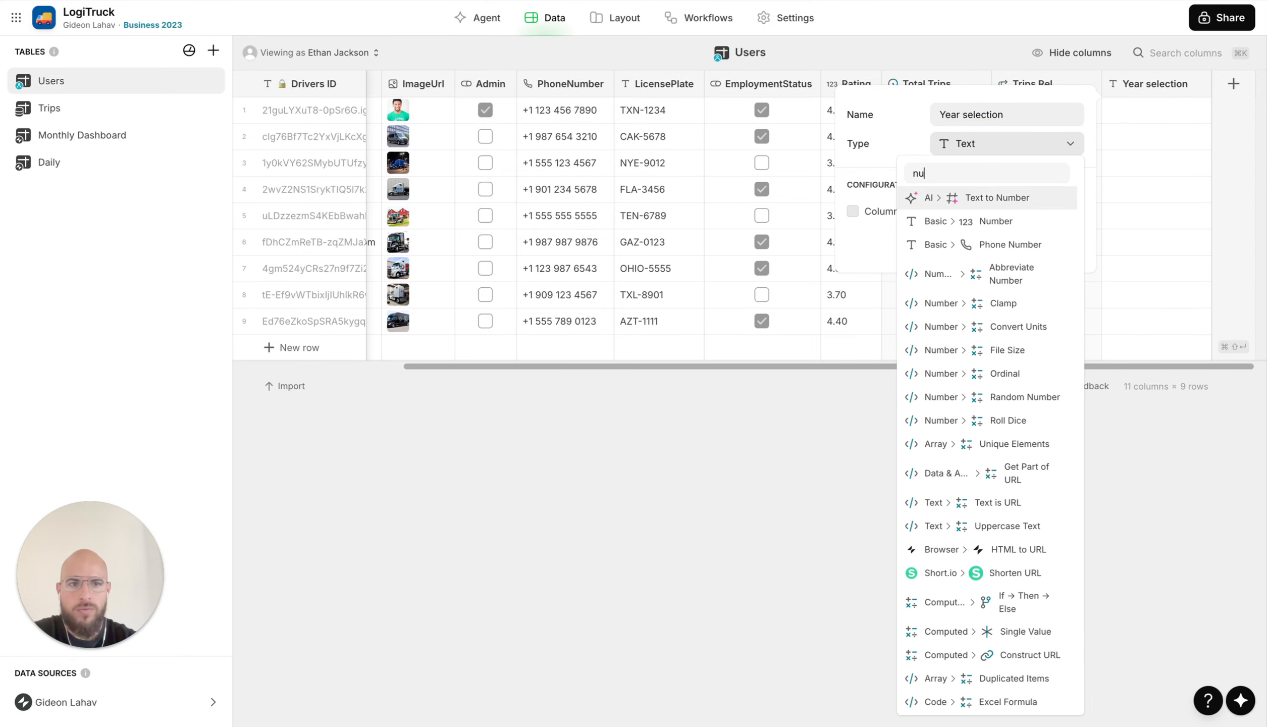
{"action": "left_click", "coordinate": [989, 221]}
{"action": "left_click", "coordinate": [980, 281]}
{"action": "left_click", "coordinate": [973, 308]}
{"action": "left_click", "coordinate": [894, 305]}
{"action": "left_click", "coordinate": [1060, 396]}
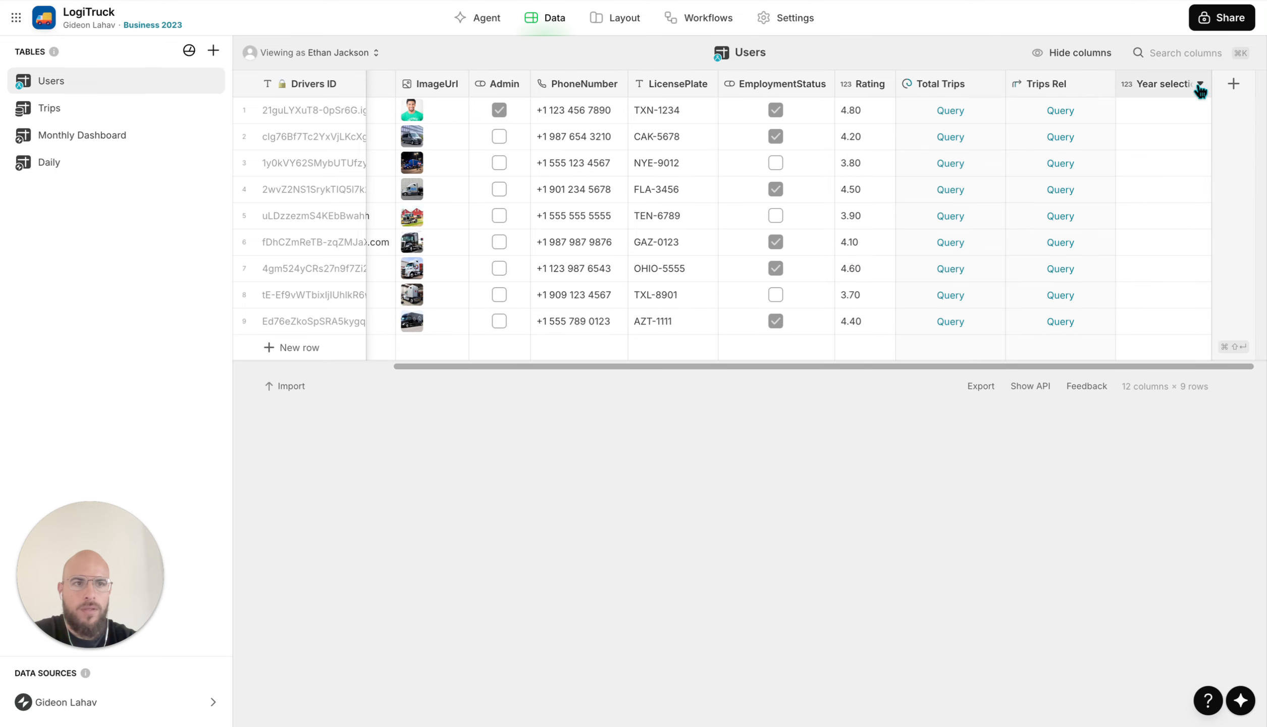
Duplicate the Year selection column in the Users table, name the copy "Month selection" and save it
{"action": "left_click", "coordinate": [1199, 85]}
{"action": "left_click", "coordinate": [1118, 111]}
{"action": "left_click", "coordinate": [1118, 116]}
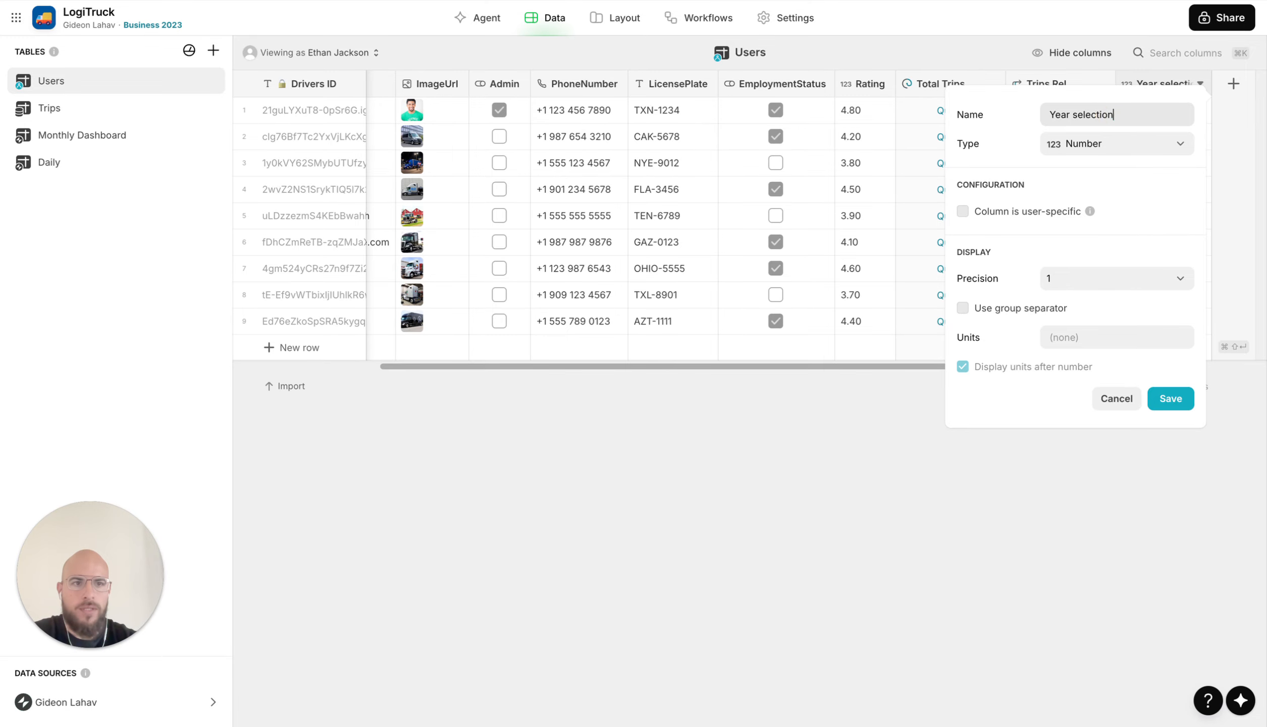
{"action": "double_click", "coordinate": [1051, 113]}
{"action": "type", "text": "Month"}
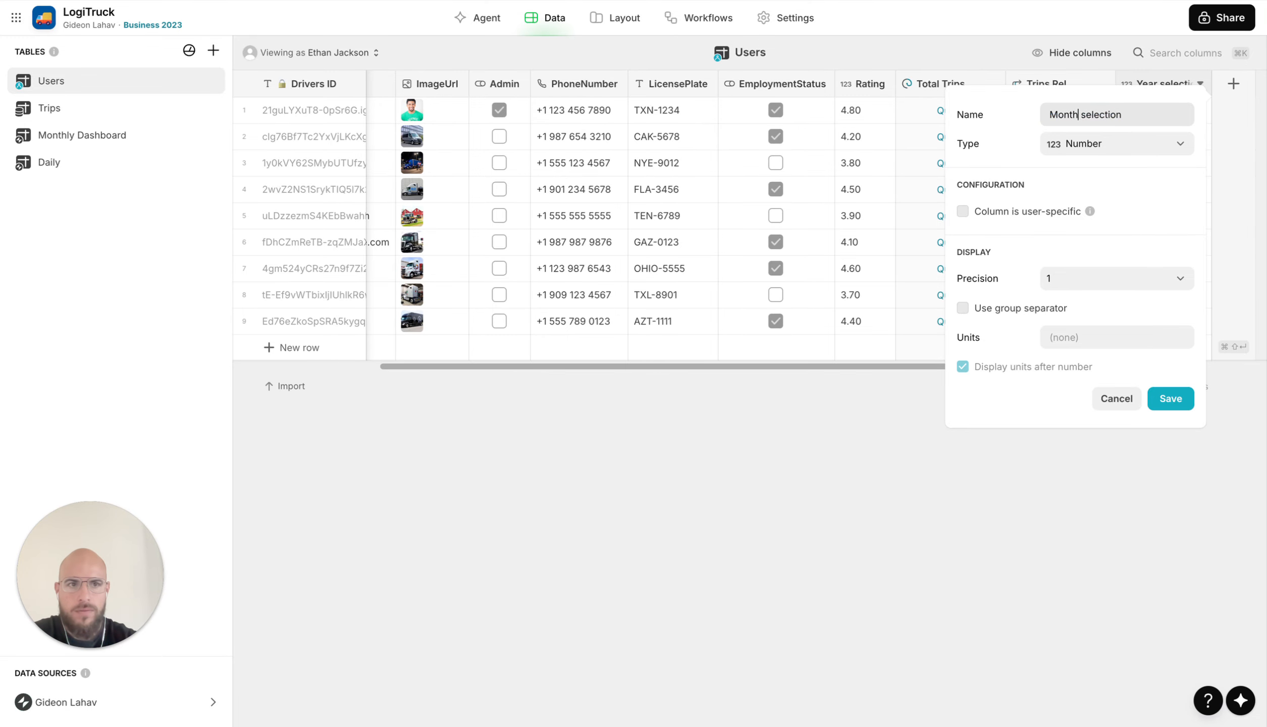
{"action": "left_click", "coordinate": [1169, 399]}
{"action": "scroll", "coordinate": [1113, 171], "scroll_direction": "right", "scroll_amount": 3}
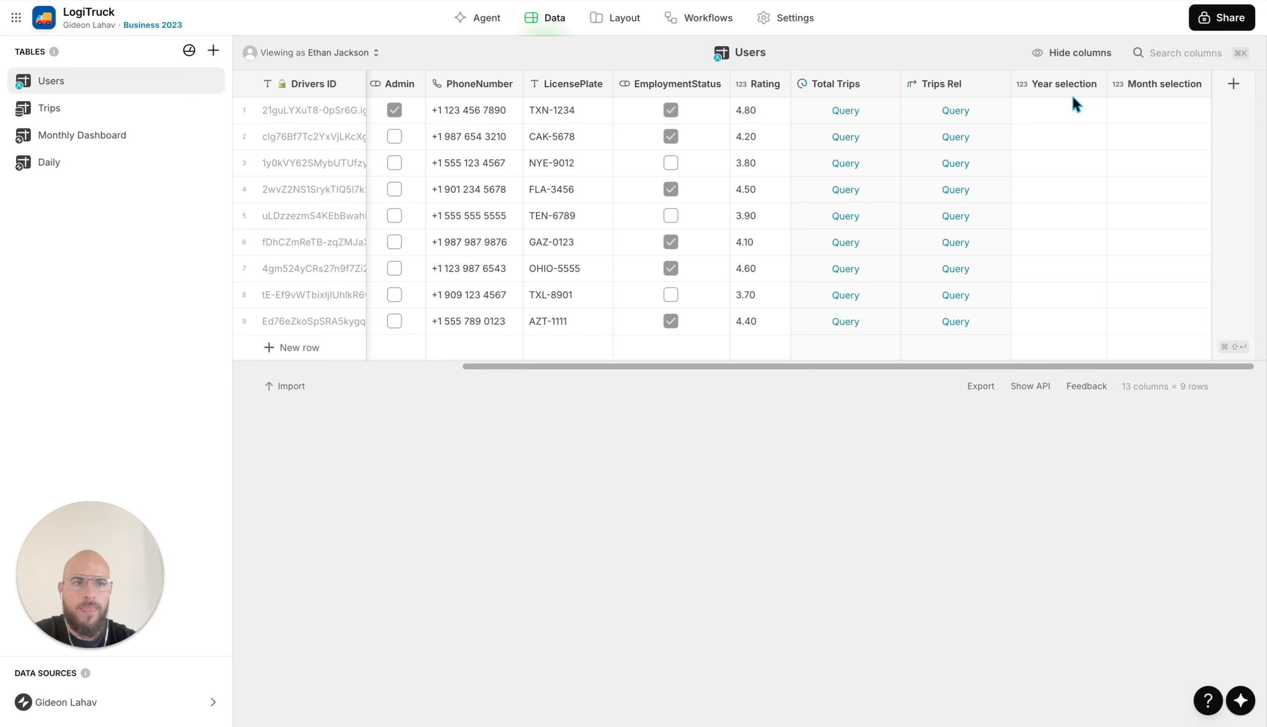
{"action": "double_click", "coordinate": [1051, 85]}
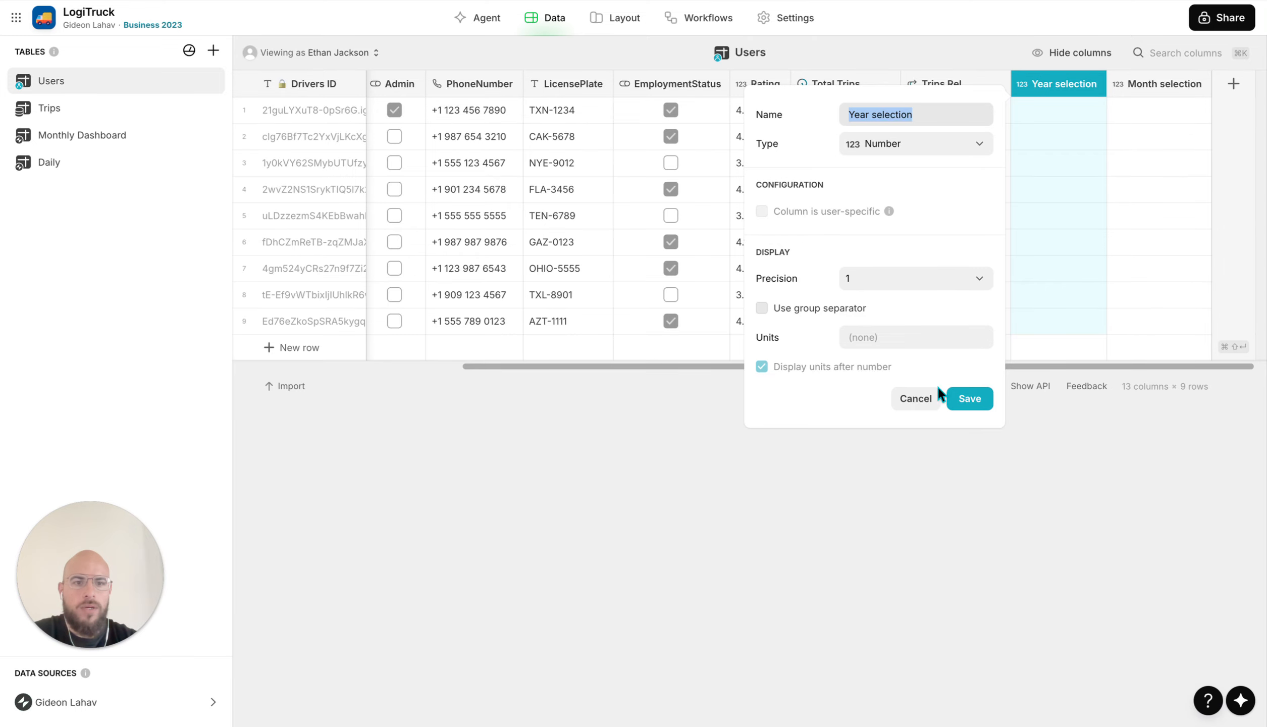
{"action": "left_click", "coordinate": [916, 399]}
Add a Math column named "Year selection by user" beside Day # in the Daily table
{"action": "left_click", "coordinate": [86, 166]}
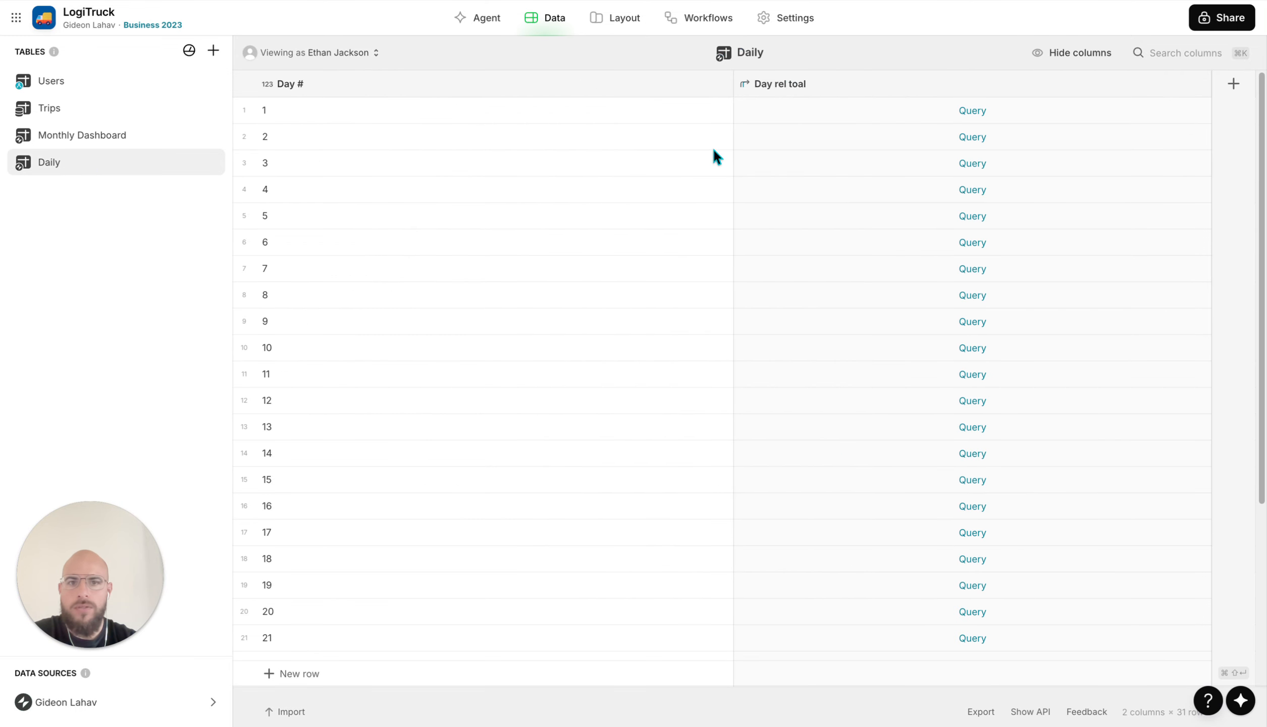
{"action": "left_click", "coordinate": [722, 84]}
{"action": "left_click", "coordinate": [622, 155]}
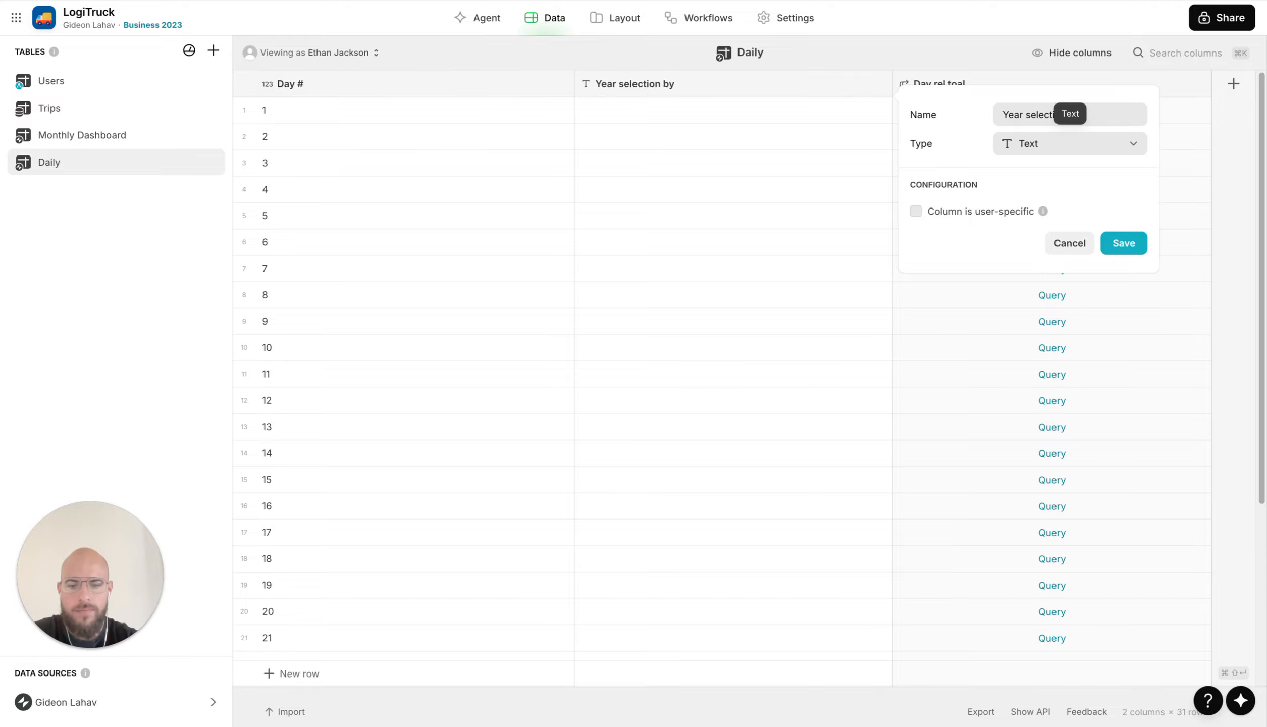
{"action": "left_click", "coordinate": [1043, 144]}
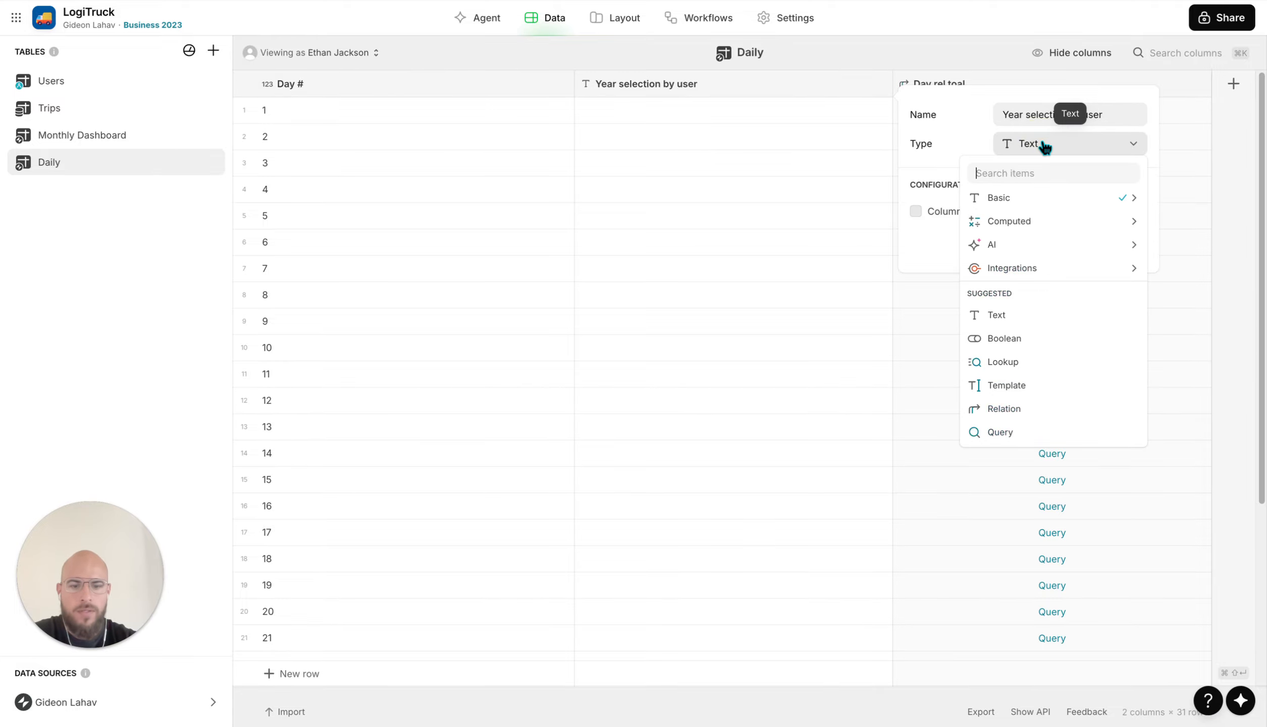
{"action": "type", "text": "math"}
{"action": "key", "text": "Return"}
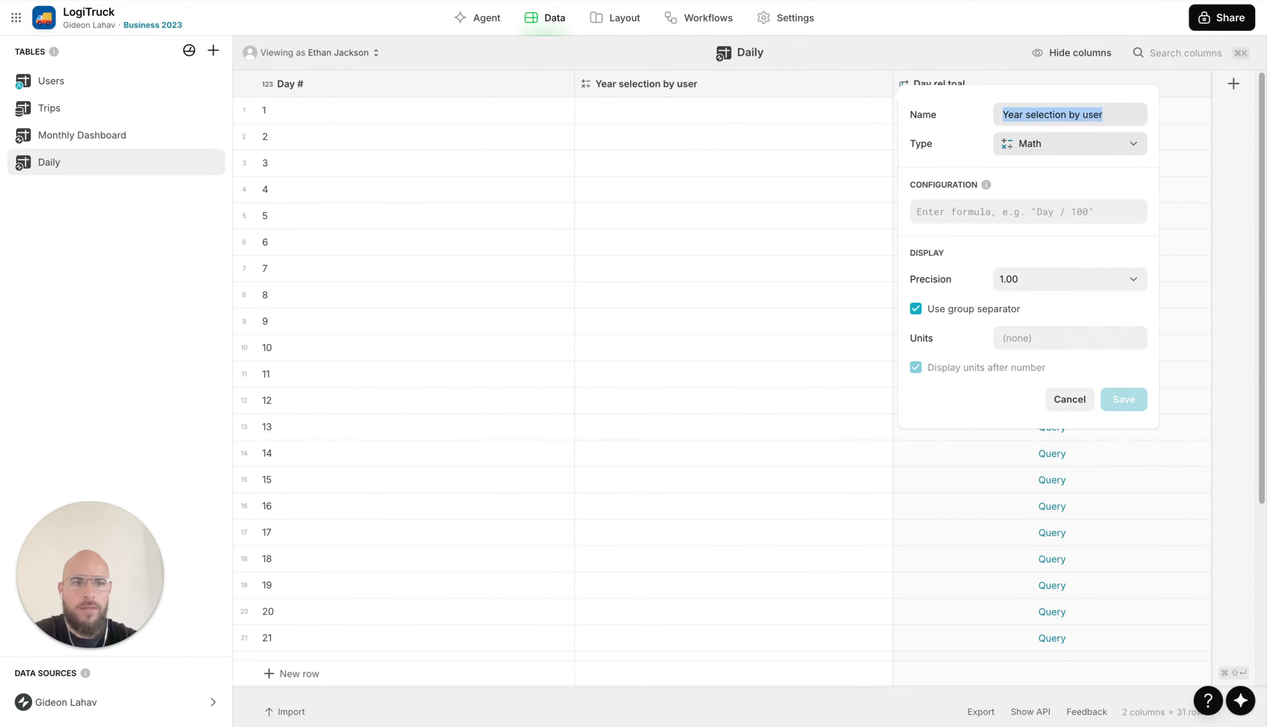
Enter the formula Yearselection and map it to Year selection from the user profile
{"action": "left_click", "coordinate": [1038, 204]}
{"action": "type", "text": "Year selection"}
{"action": "left_click", "coordinate": [944, 212]}
{"action": "key", "text": "BackSpace"}
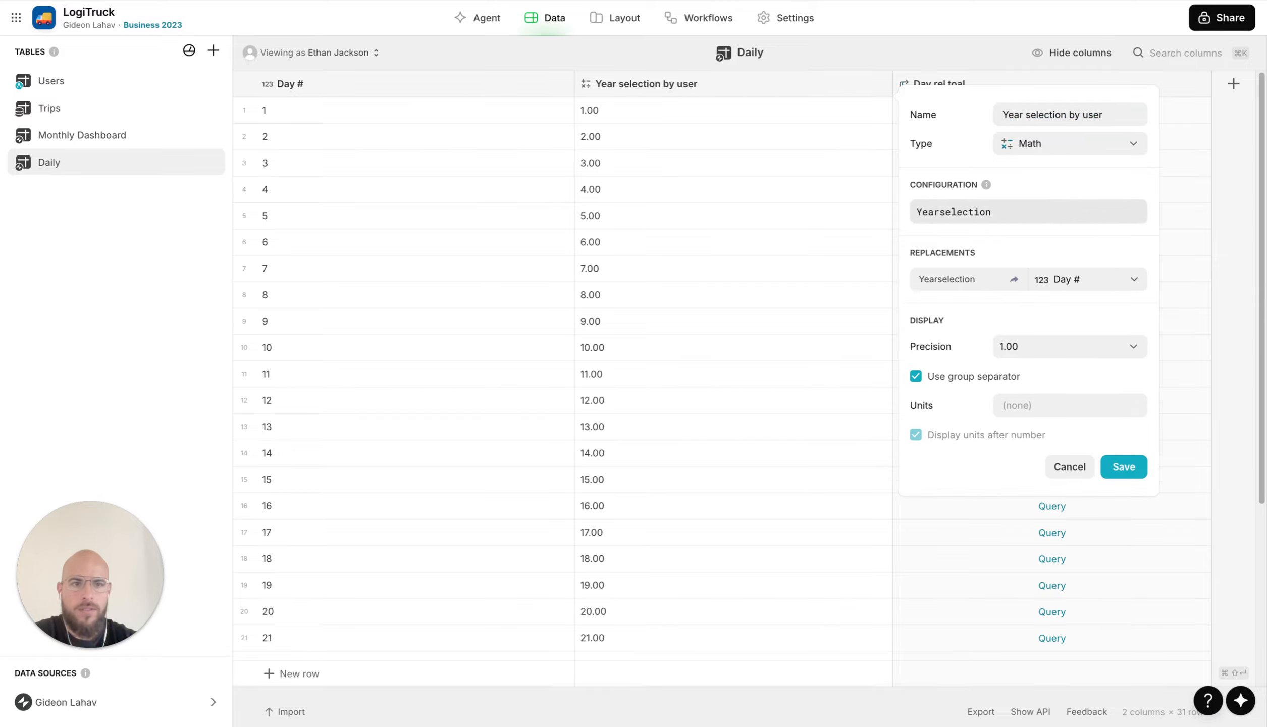
{"action": "left_click", "coordinate": [1033, 279]}
{"action": "type", "text": "Year selection"}
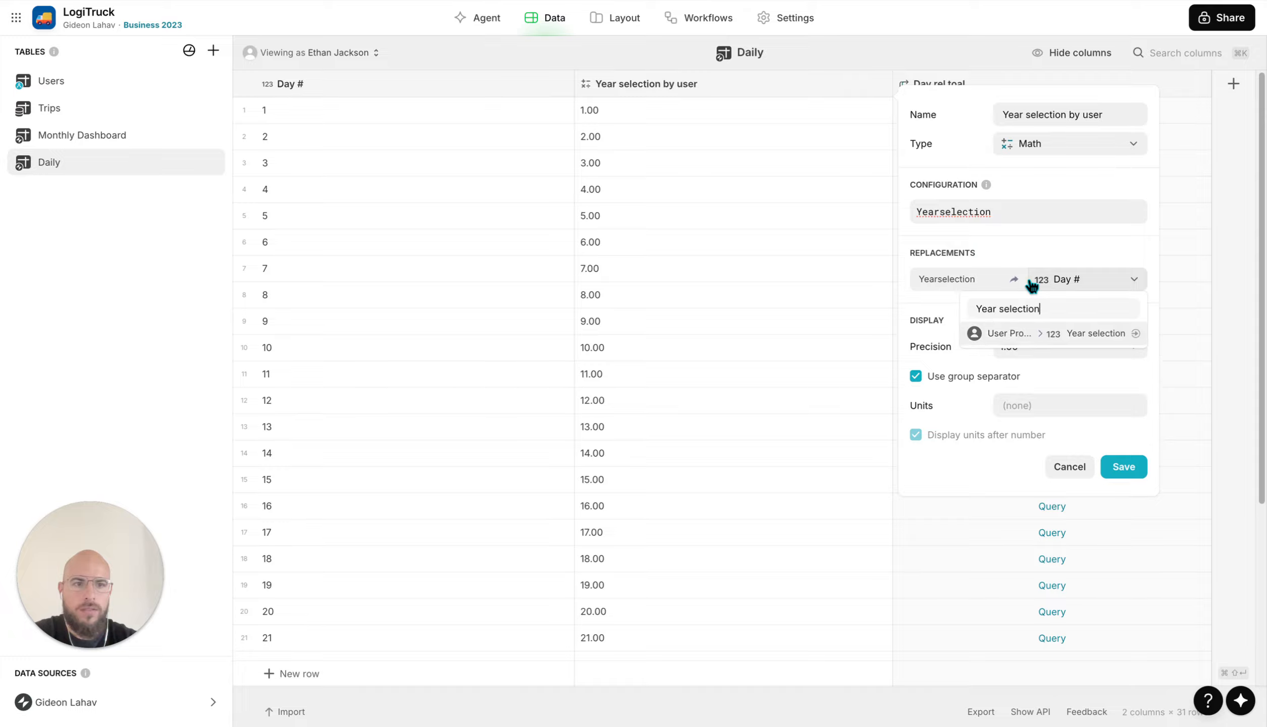
{"action": "left_click", "coordinate": [1034, 329]}
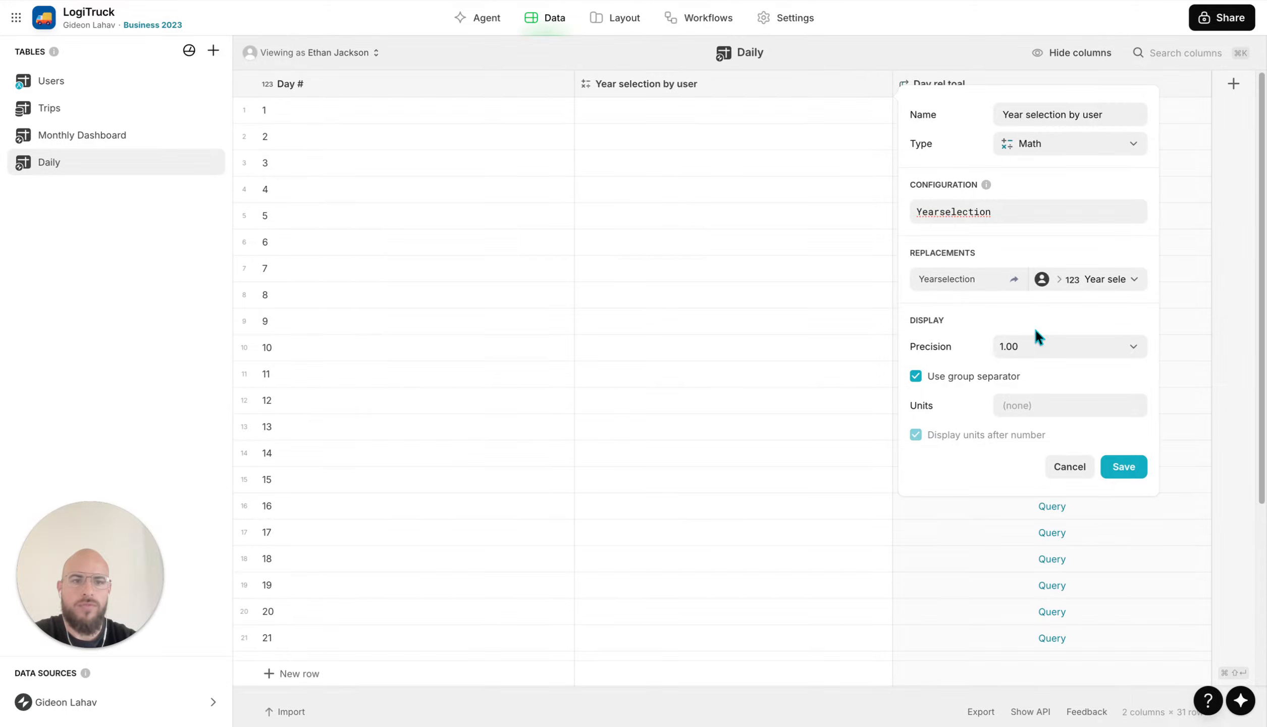
Set the Year selection by user column to precision 1 without a group separator, and save it
{"action": "left_click", "coordinate": [1006, 353]}
{"action": "left_click", "coordinate": [1000, 383]}
{"action": "left_click", "coordinate": [1141, 468]}
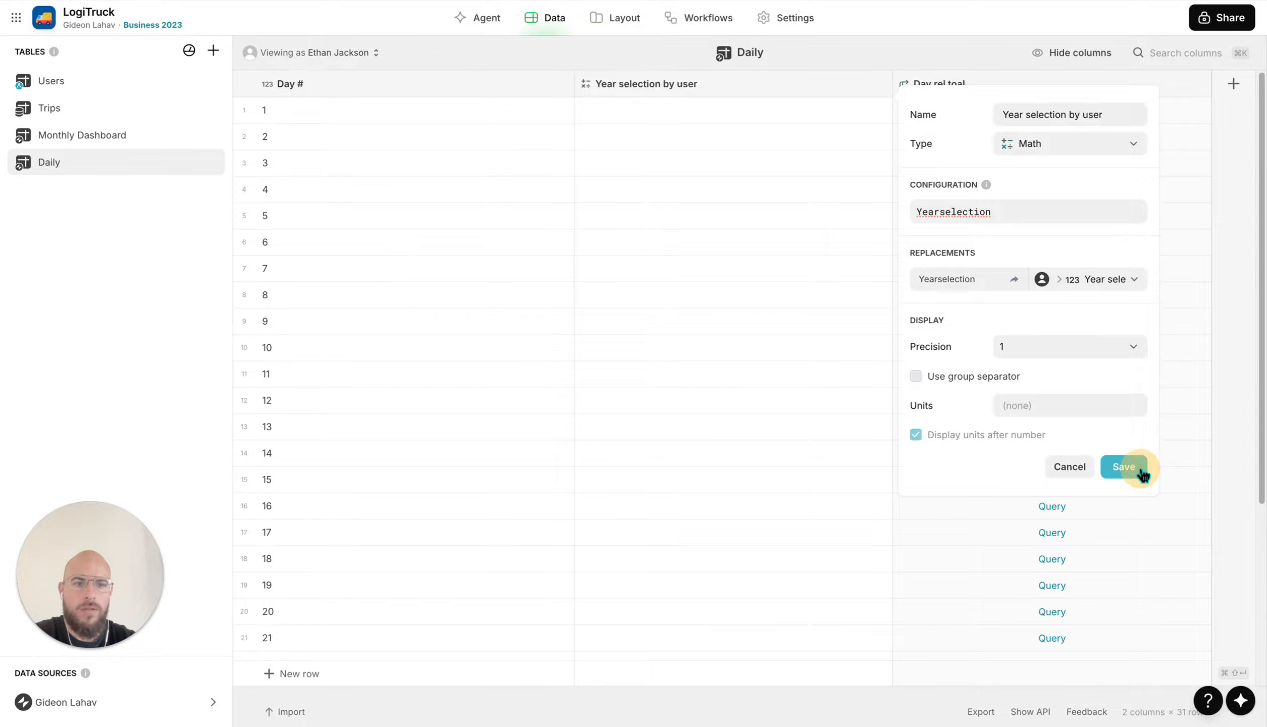
Duplicate the Year selection by user column and name the copy "Month selection by user"
{"action": "left_click", "coordinate": [891, 87]}
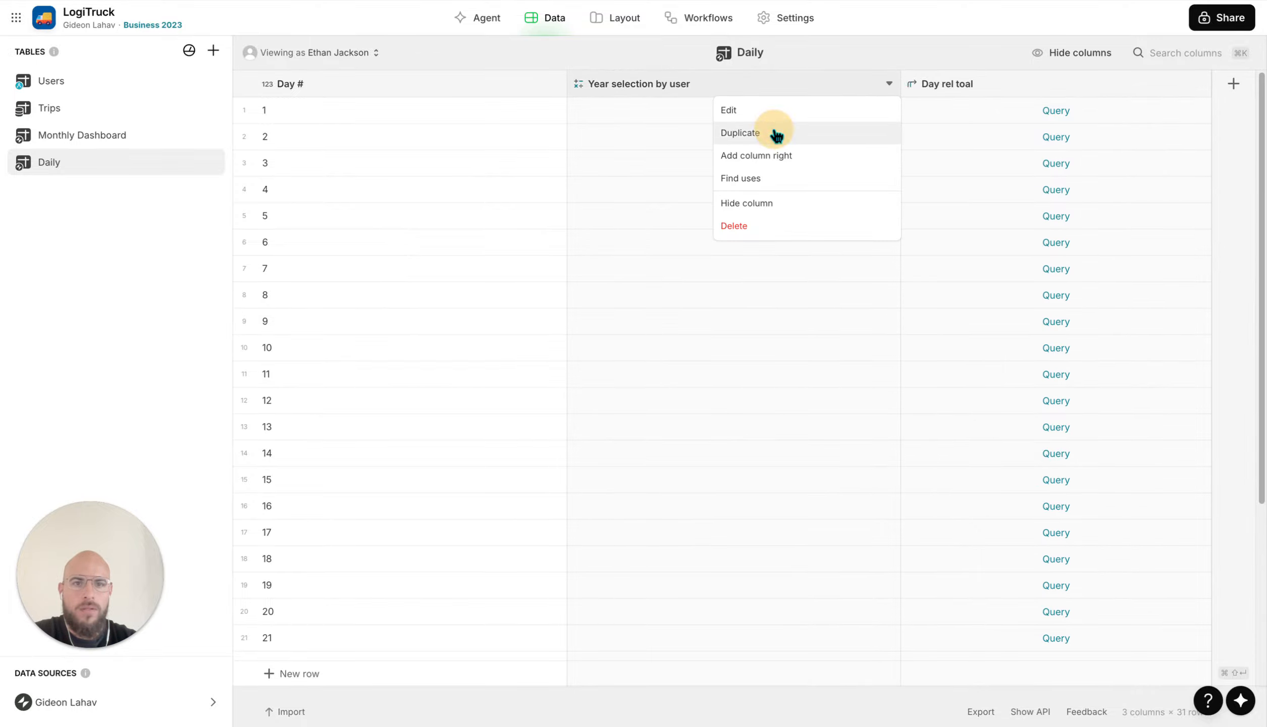
{"action": "left_click", "coordinate": [773, 133]}
{"action": "double_click", "coordinate": [1201, 114]}
{"action": "key", "text": "BackSpace"}
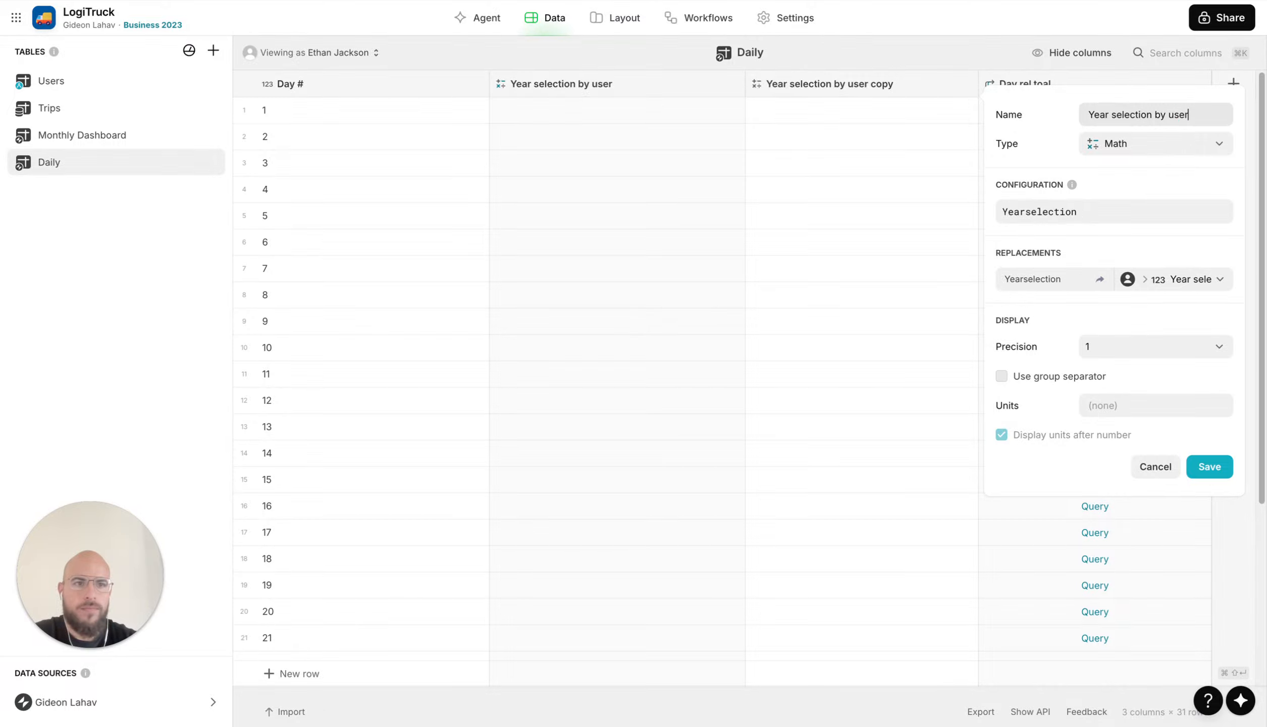
{"action": "double_click", "coordinate": [1100, 114]}
{"action": "type", "text": "Month"}
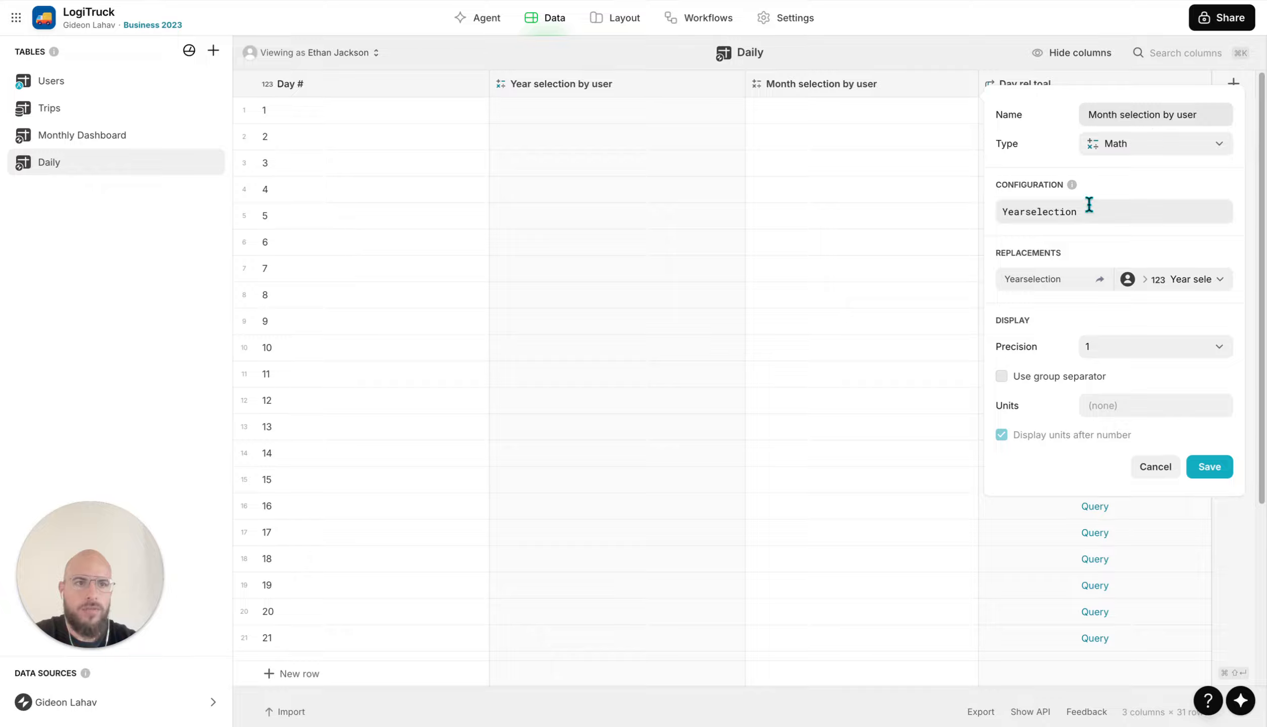
Change the copy's formula to Monthselection, map it to Month selection from the user profile, and save the column
{"action": "left_click_drag", "start_coordinate": [1031, 214], "coordinate": [984, 217]}
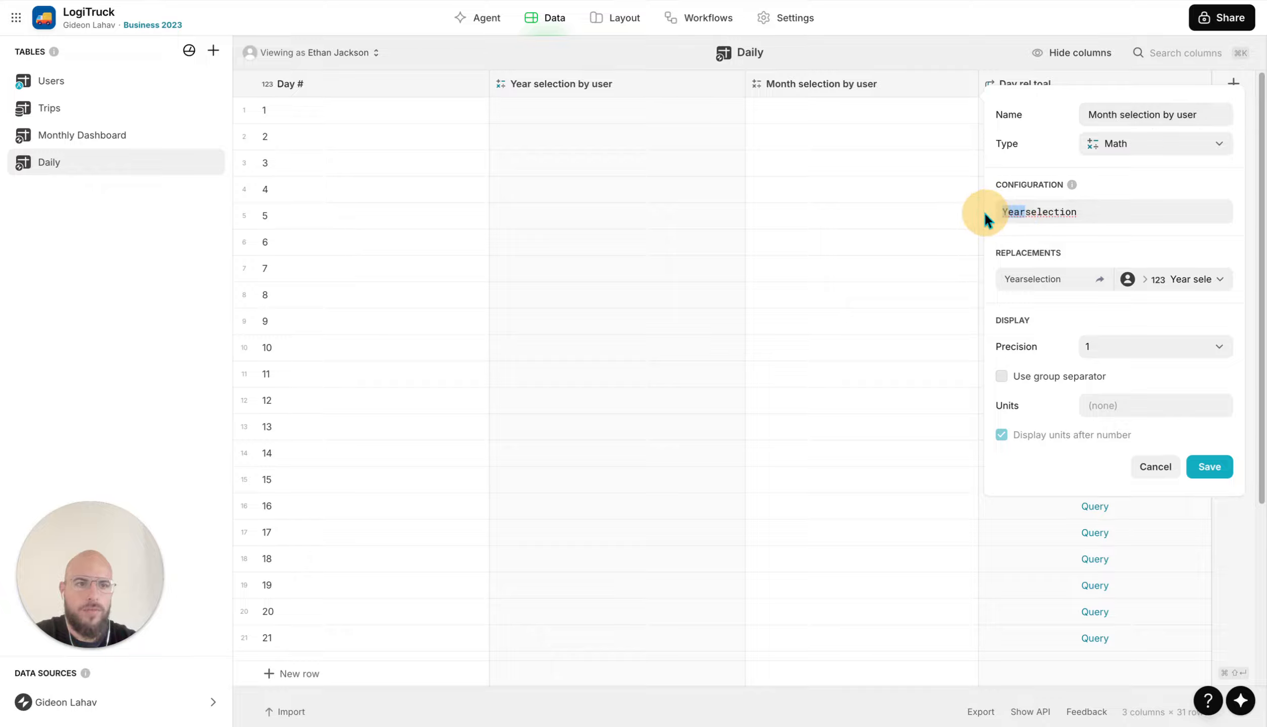
{"action": "type", "text": "Month"}
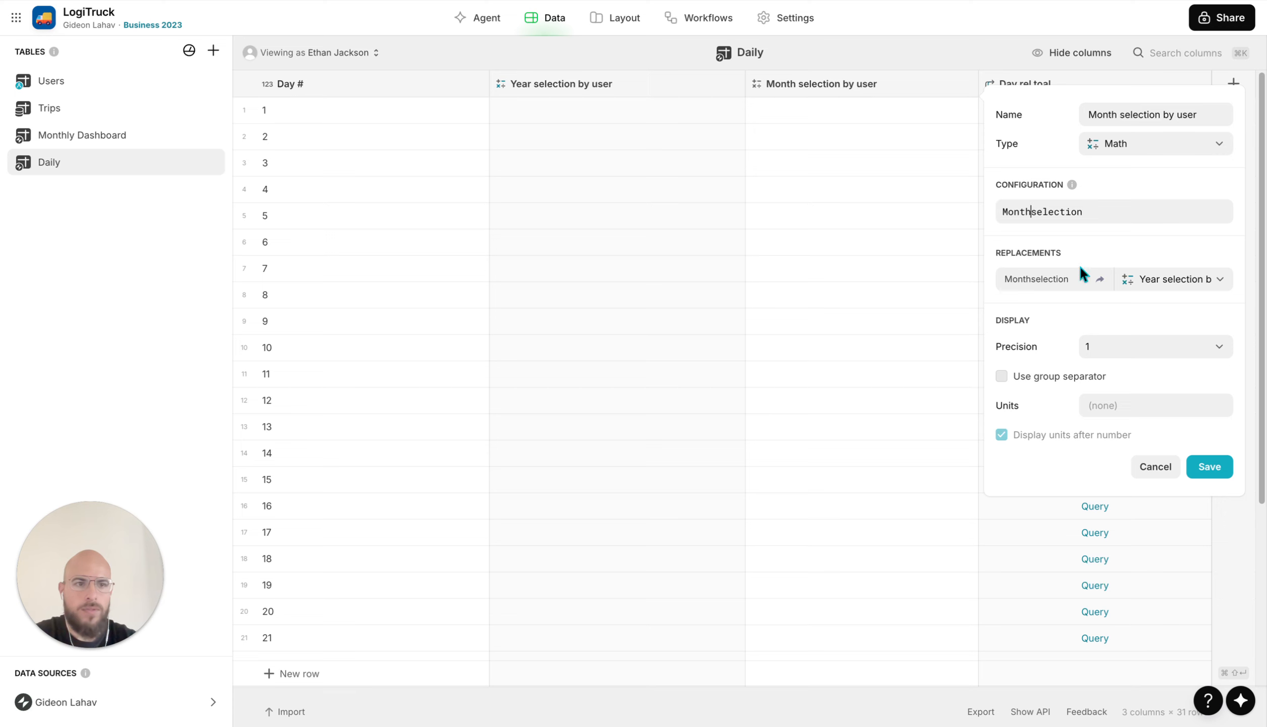
{"action": "left_click", "coordinate": [1142, 281]}
{"action": "mouse_move", "coordinate": [1140, 365]}
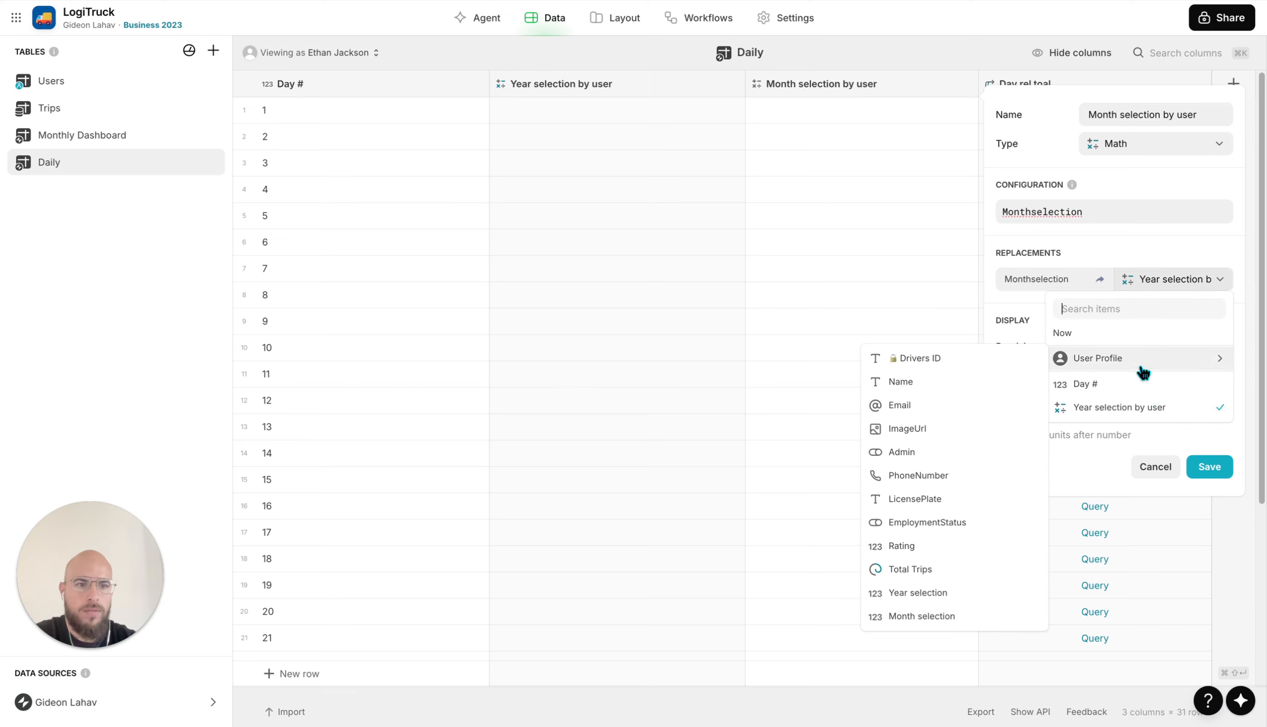
{"action": "left_click", "coordinate": [950, 615]}
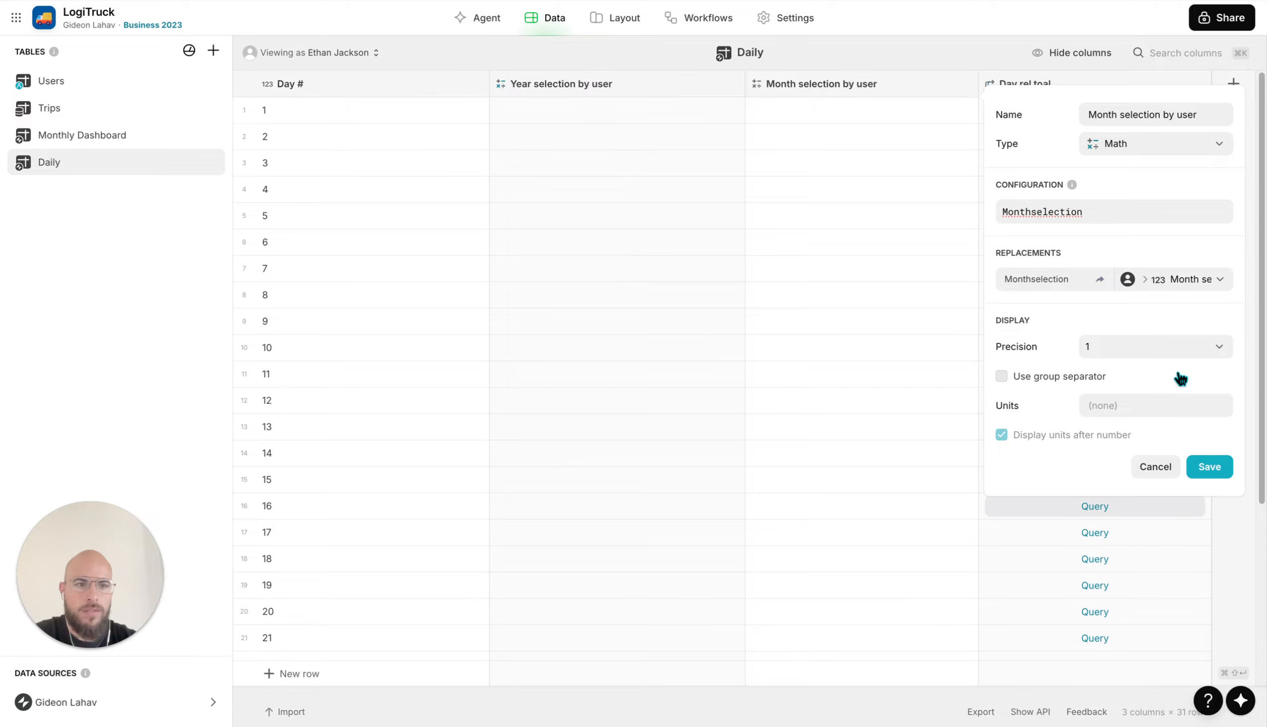
{"action": "left_click", "coordinate": [1213, 467]}
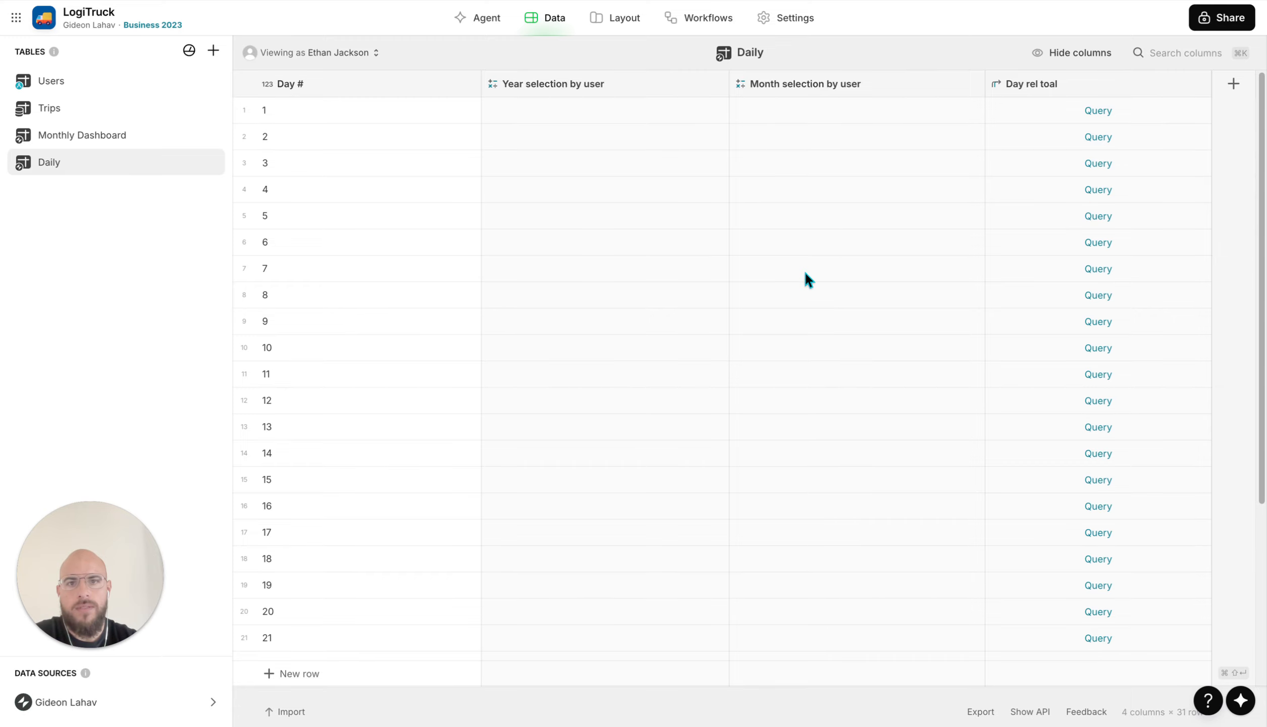
Insert a Button Block on the Dashboard screen directly above the Trips big numbers
{"action": "left_click", "coordinate": [617, 18]}
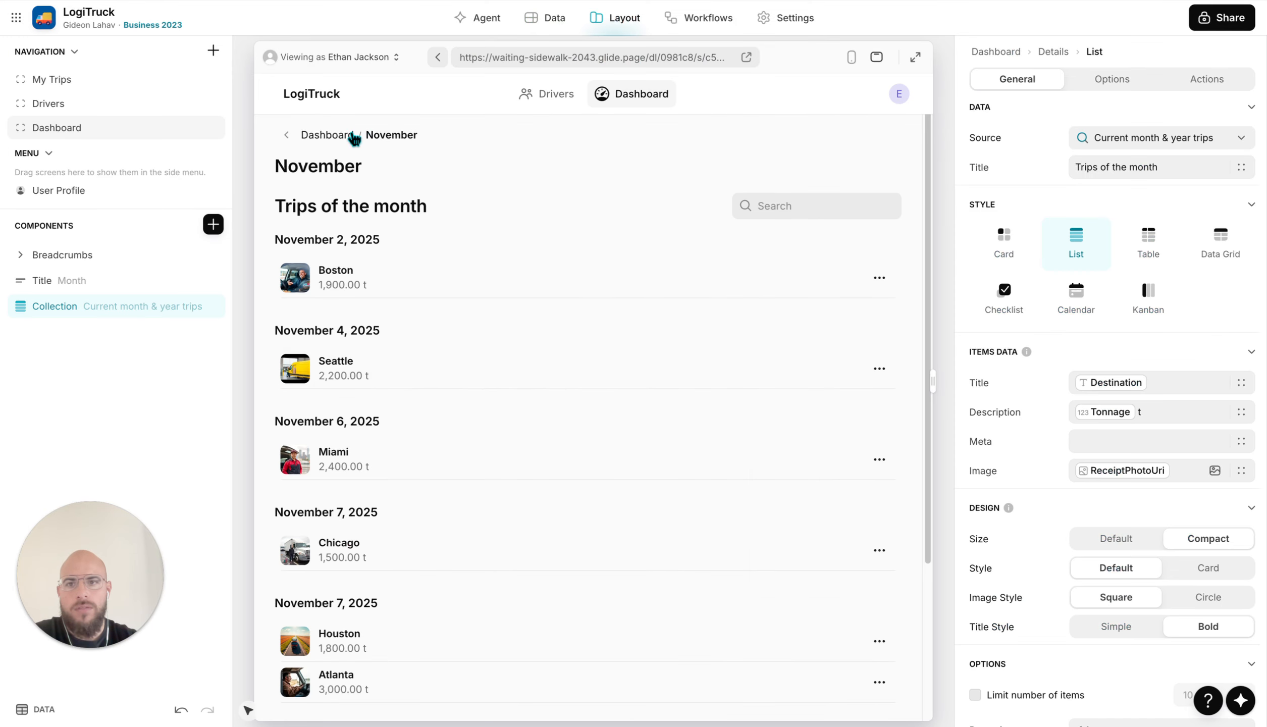
{"action": "left_click", "coordinate": [328, 135]}
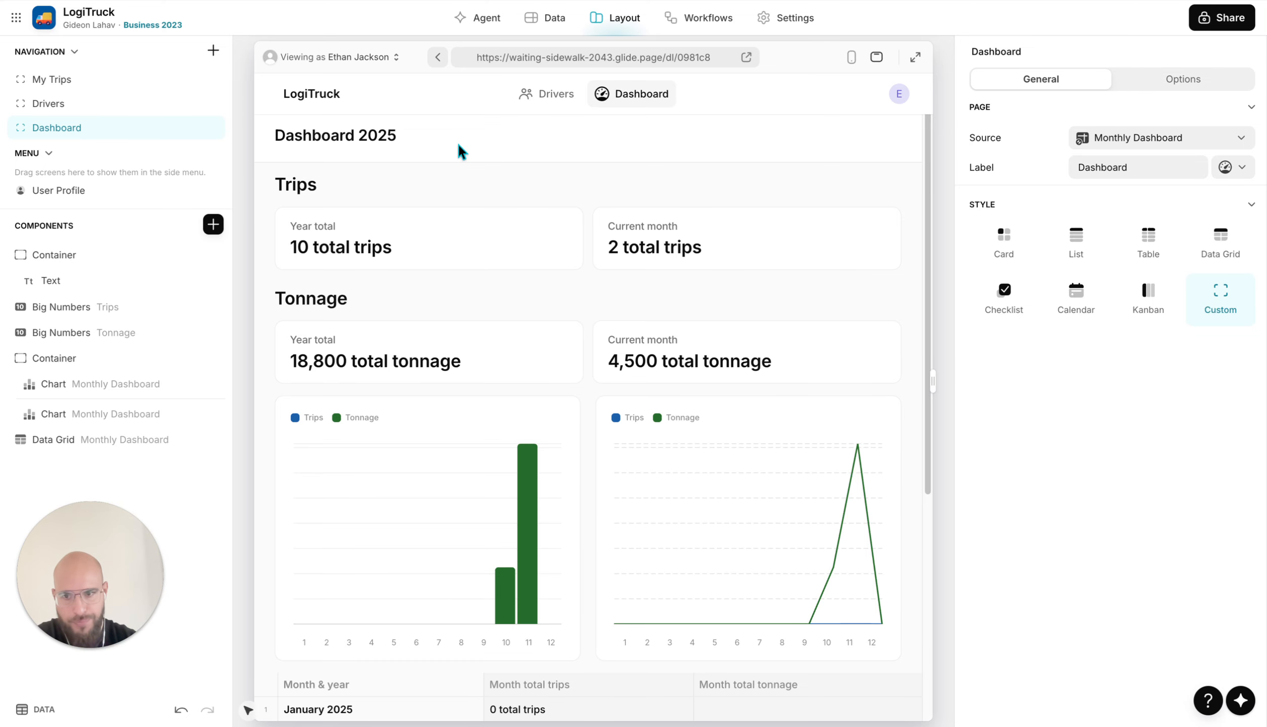
{"action": "scroll", "coordinate": [604, 320], "scroll_direction": "down", "scroll_amount": 5}
{"action": "scroll", "coordinate": [603, 319], "scroll_direction": "up", "scroll_amount": 5}
{"action": "scroll", "coordinate": [605, 323], "scroll_direction": "up", "scroll_amount": 1}
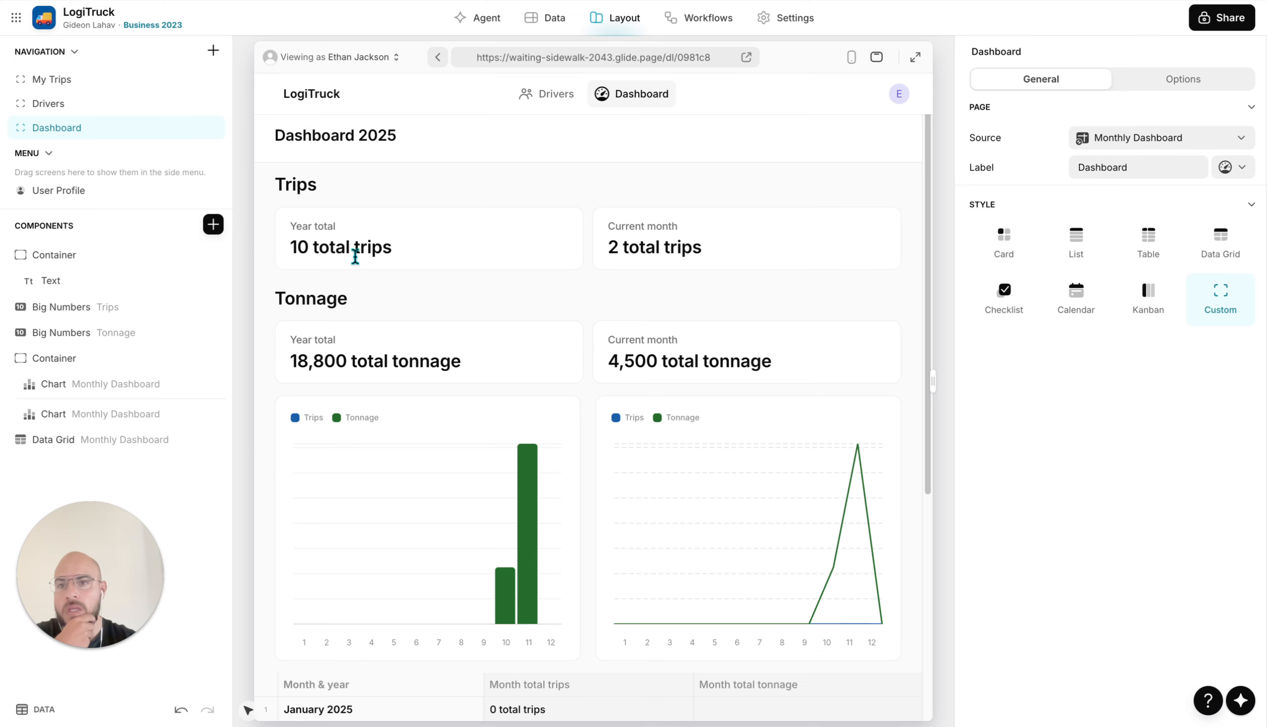
{"action": "left_click", "coordinate": [212, 224]}
{"action": "type", "text": "bi"}
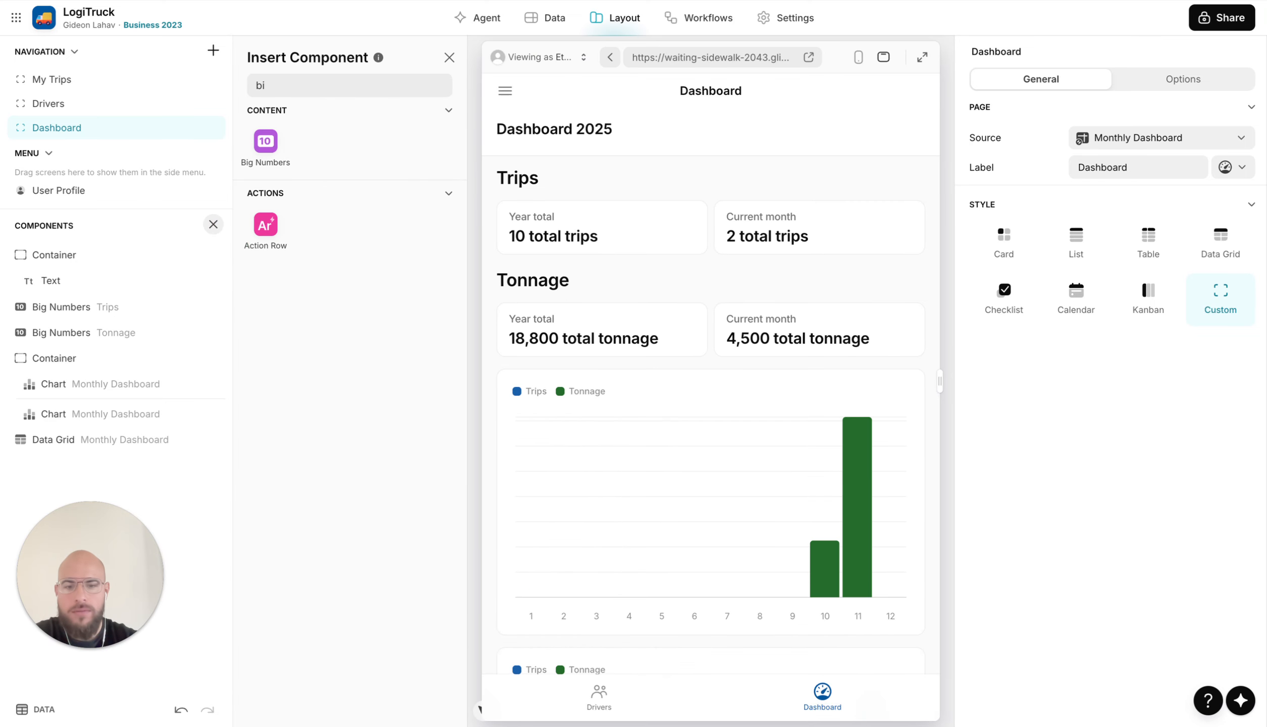
{"action": "key", "text": "BackSpace"}
{"action": "type", "text": "u"}
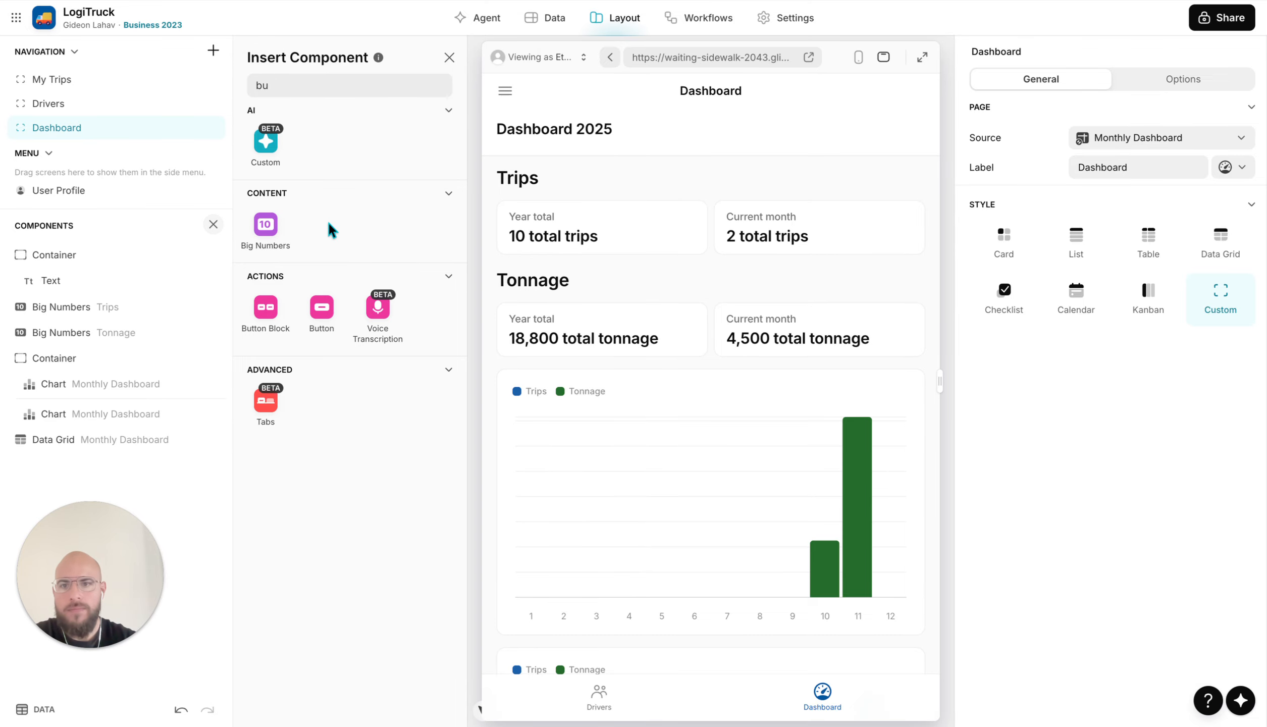
{"action": "left_click_drag", "start_coordinate": [265, 307], "coordinate": [156, 300]}
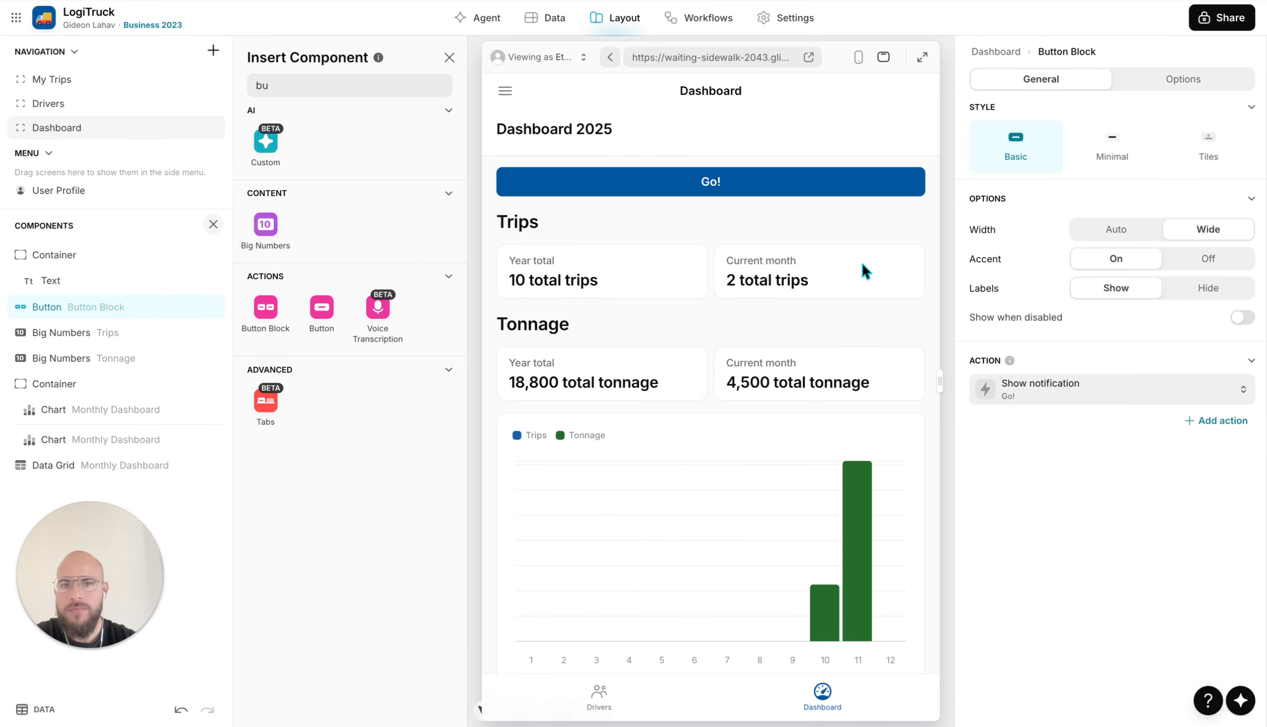
Title the new button "Daily report" and set its action to Show new screen
{"action": "left_click", "coordinate": [1062, 387]}
{"action": "triple_click", "coordinate": [1092, 450]}
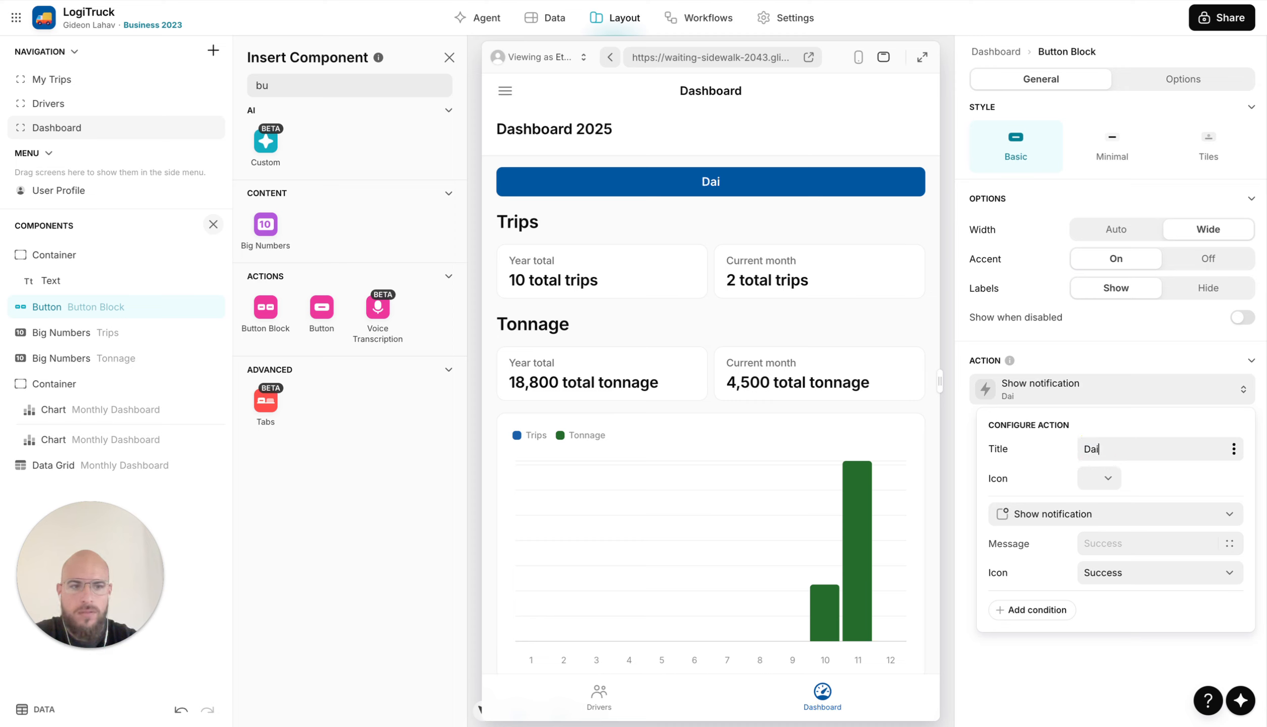
{"action": "type", "text": "Daily report"}
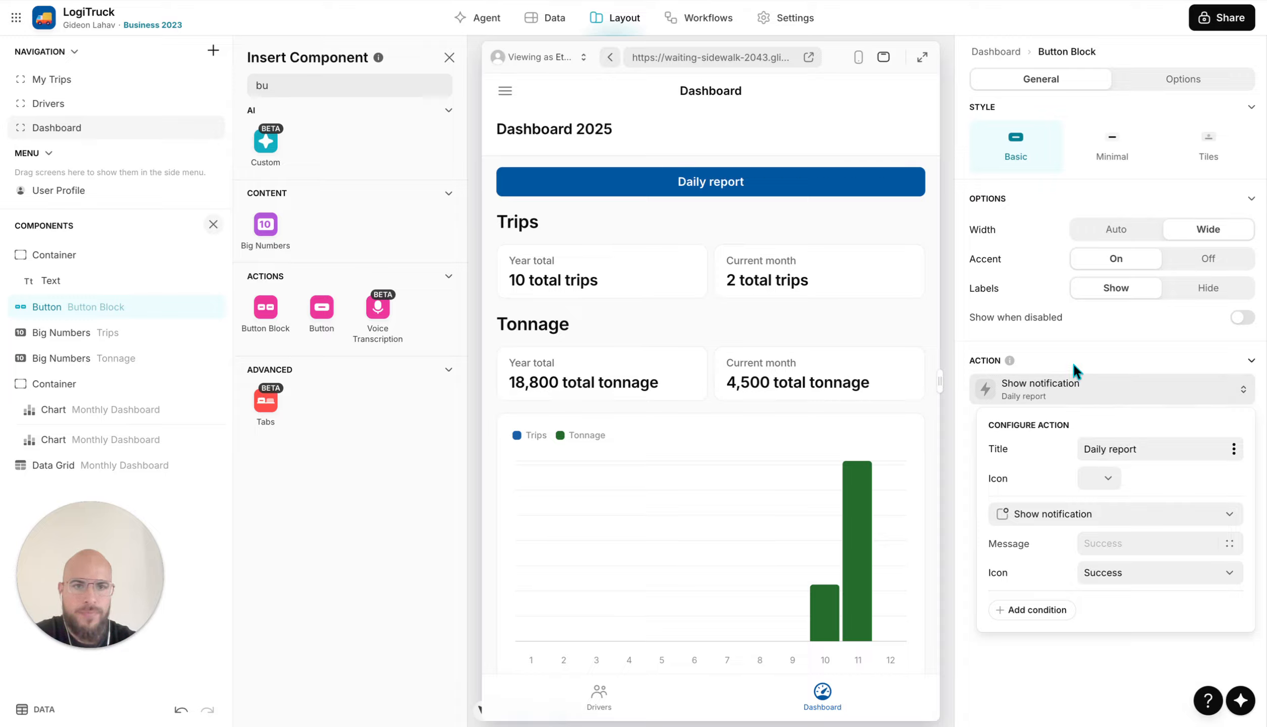
{"action": "left_click", "coordinate": [1044, 524]}
{"action": "type", "text": "new"}
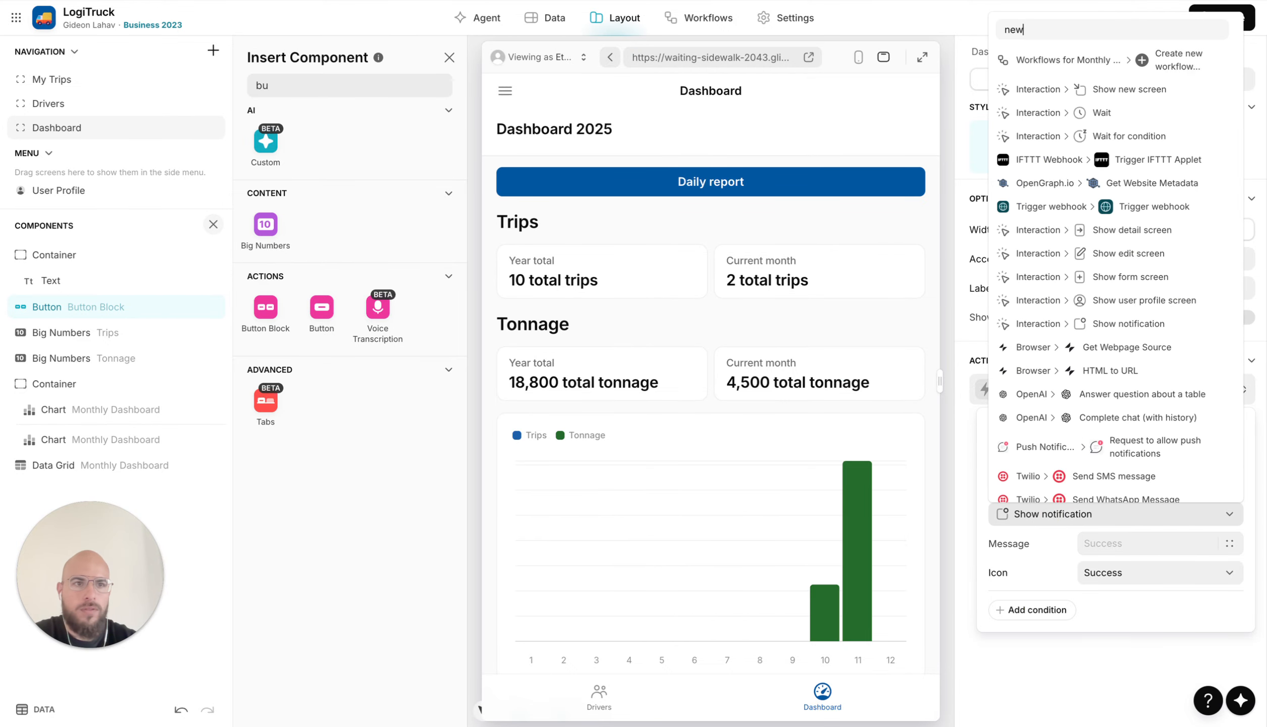
{"action": "key", "text": "Down"}
{"action": "key", "text": "Down"}
{"action": "key", "text": "Return"}
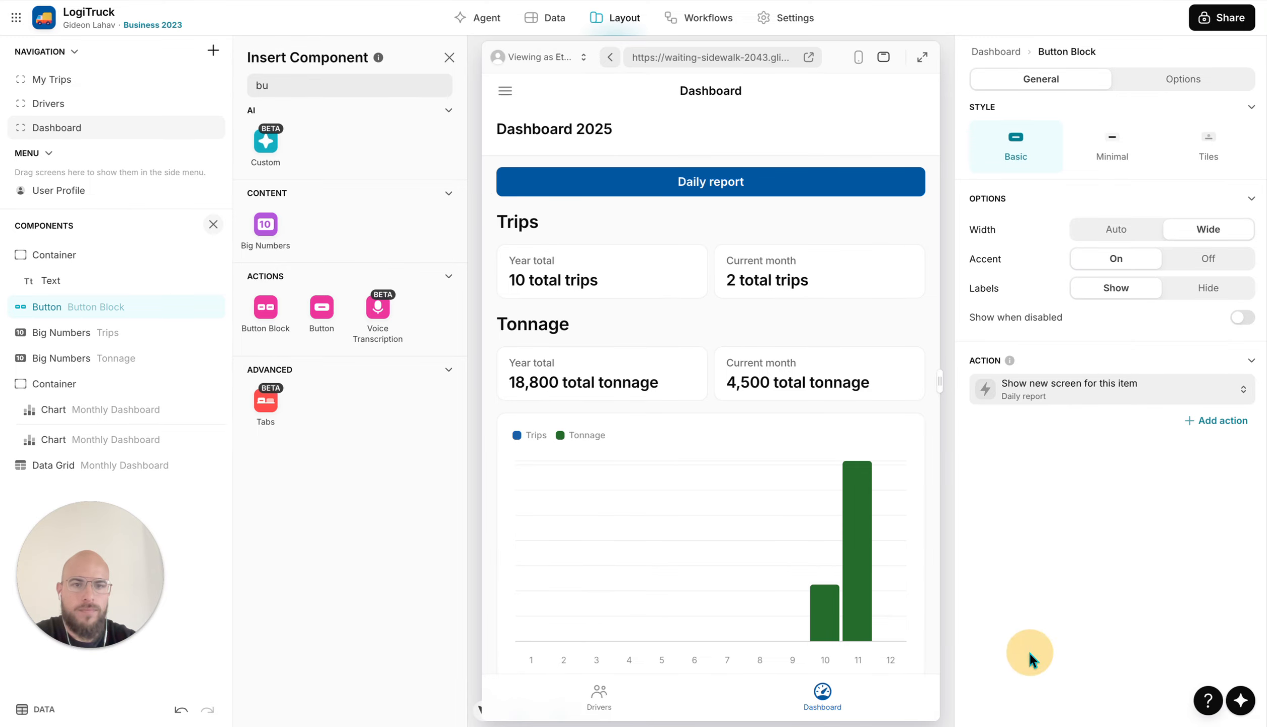
{"action": "left_click", "coordinate": [449, 57]}
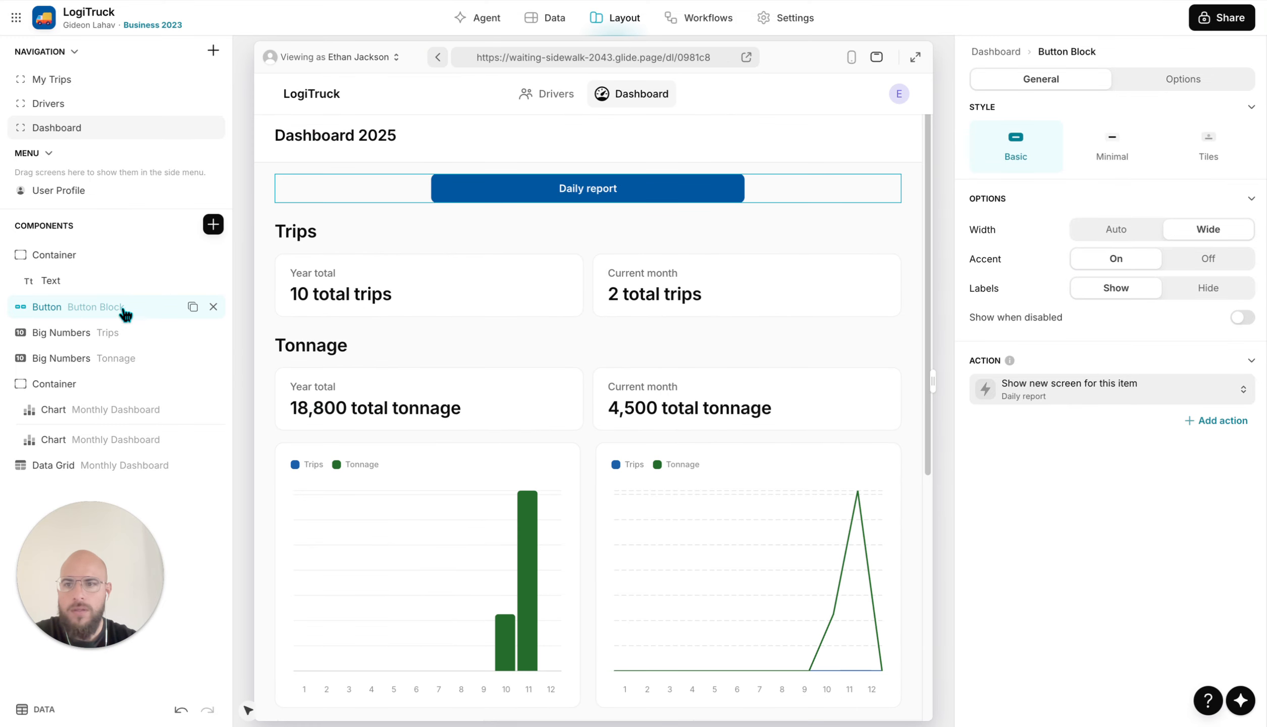
Try Users as the data for the Daily report button's new screen and preview that screen
{"action": "left_click", "coordinate": [527, 190]}
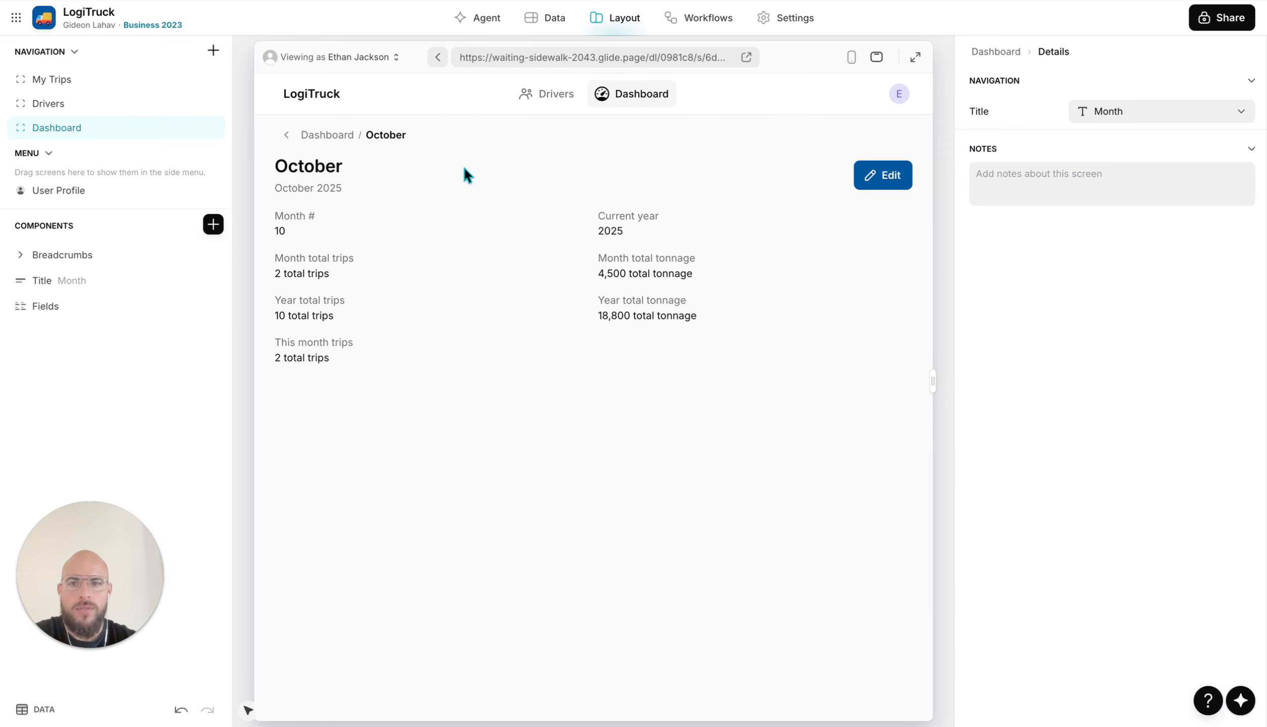
{"action": "left_click", "coordinate": [328, 134]}
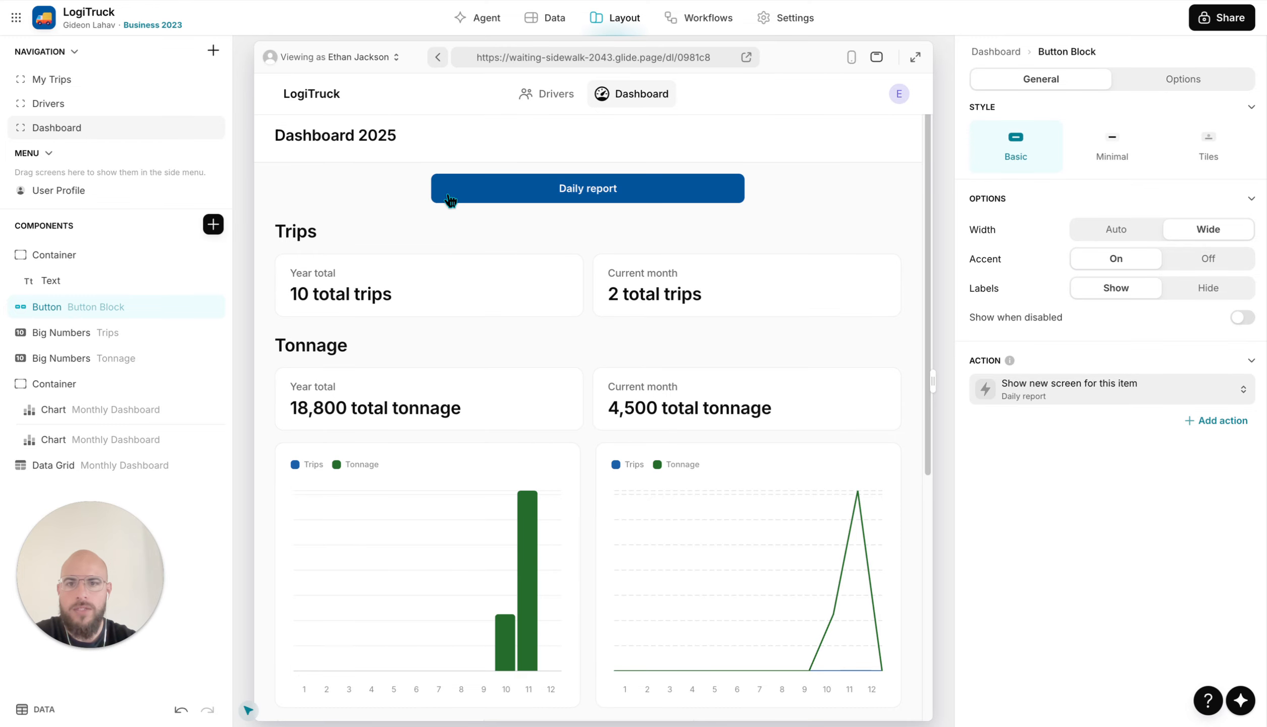
{"action": "left_click", "coordinate": [1088, 389]}
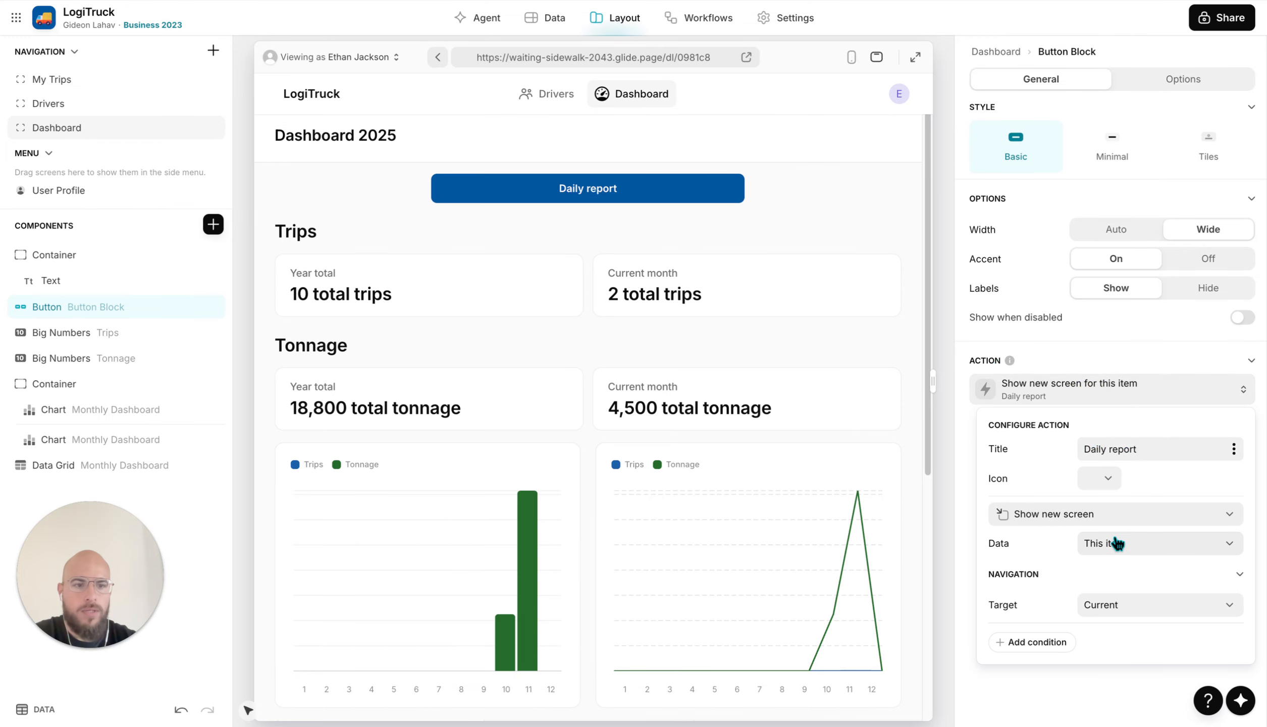
{"action": "left_click", "coordinate": [1116, 544]}
{"action": "left_click", "coordinate": [1125, 407]}
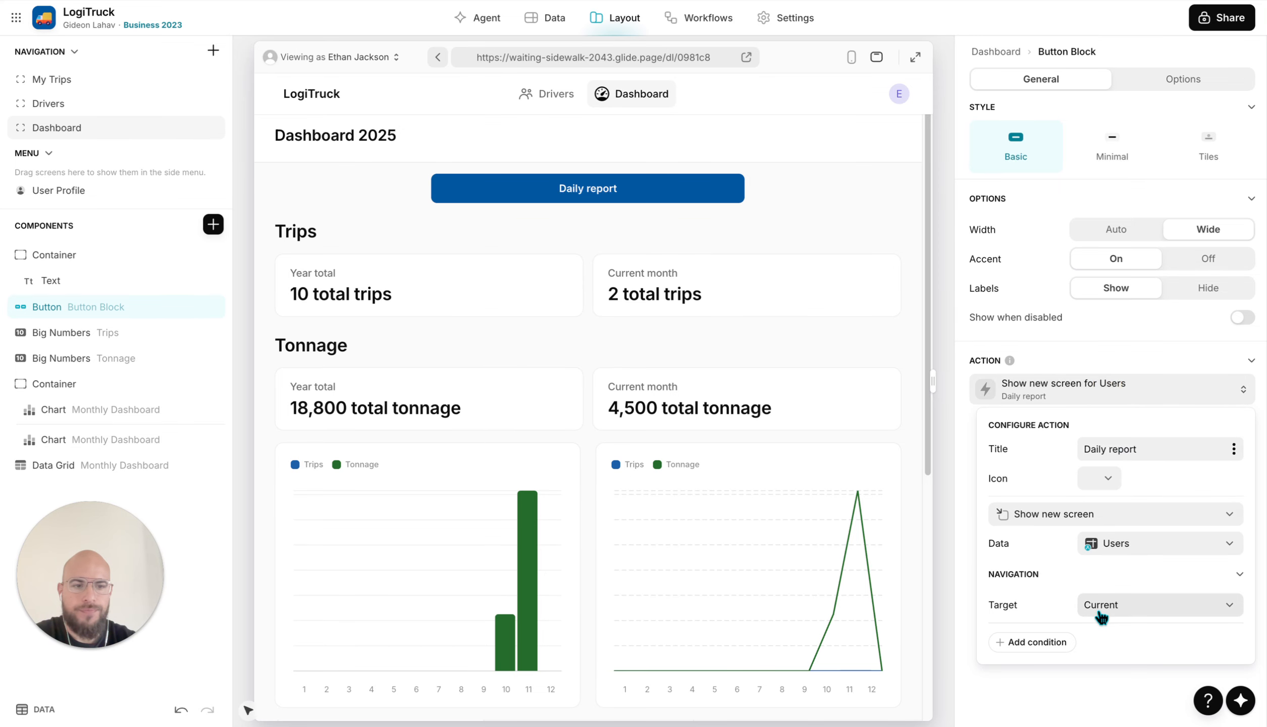
{"action": "left_click", "coordinate": [678, 186]}
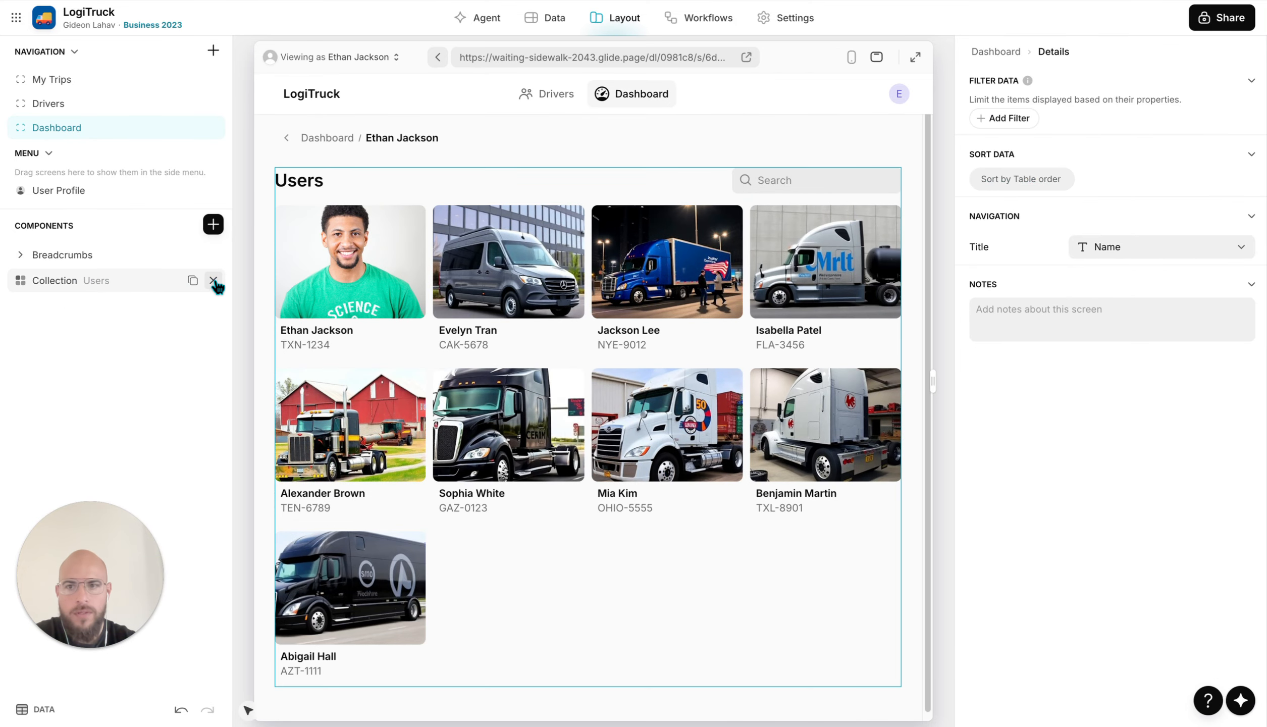
{"action": "left_click", "coordinate": [348, 140]}
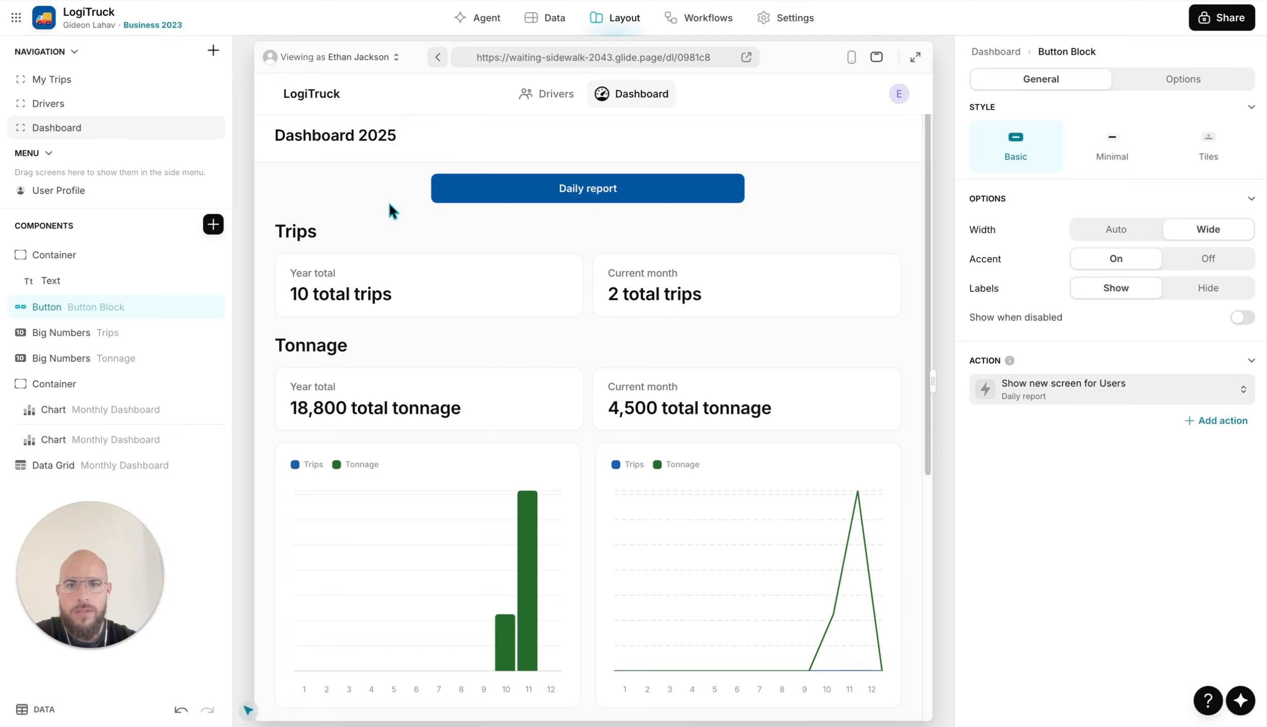
Set the Daily report button's new screen data to the user profile row and open that screen
{"action": "left_click", "coordinate": [1053, 400]}
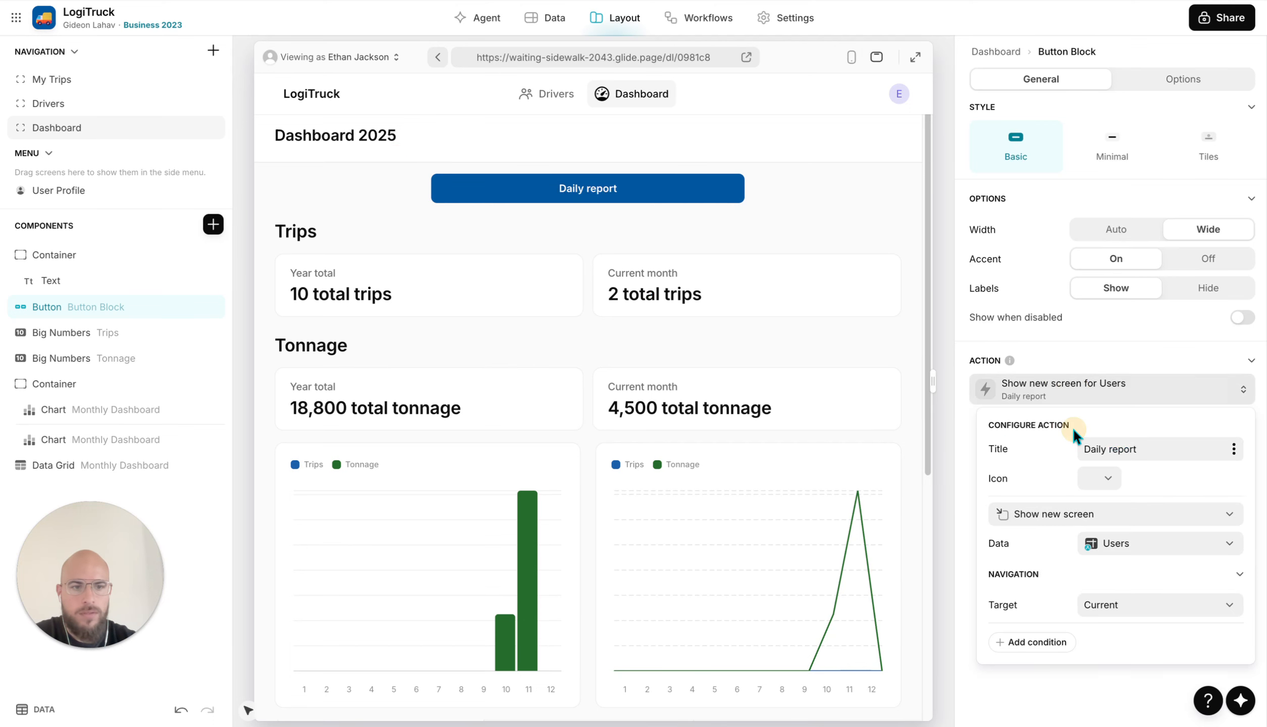
{"action": "left_click", "coordinate": [1108, 545]}
{"action": "mouse_move", "coordinate": [1086, 493]}
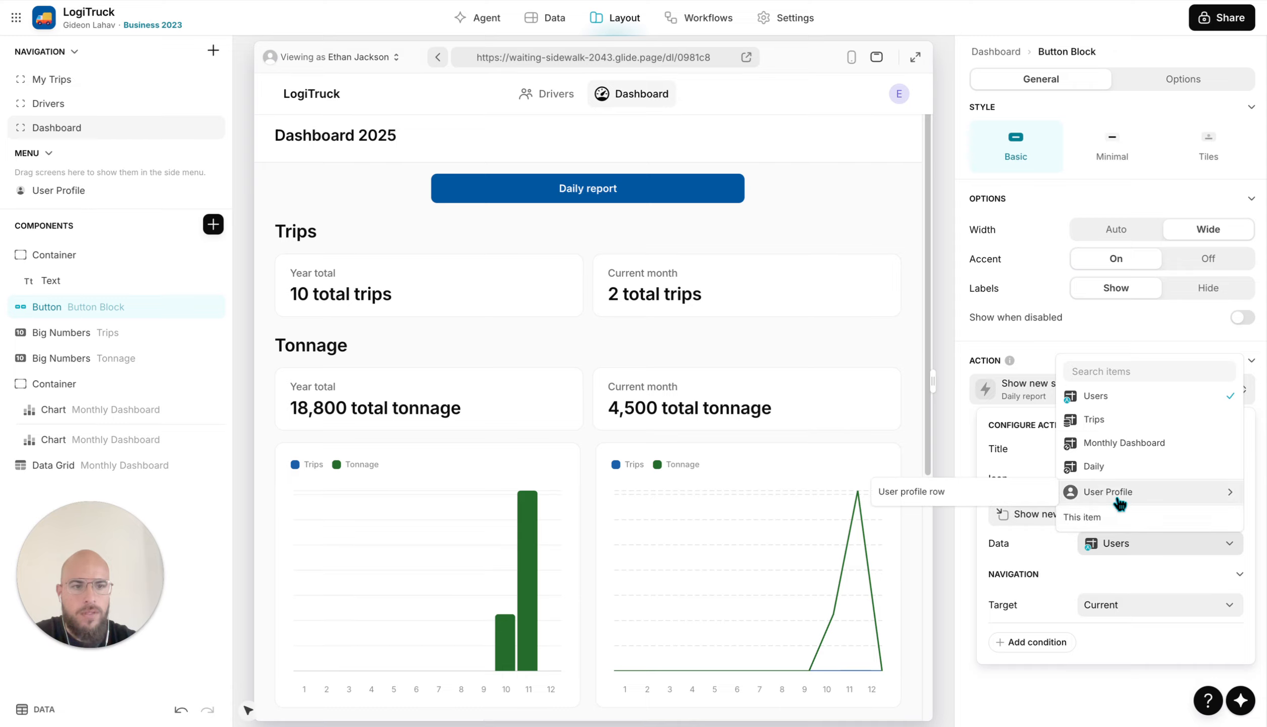
{"action": "left_click", "coordinate": [978, 493]}
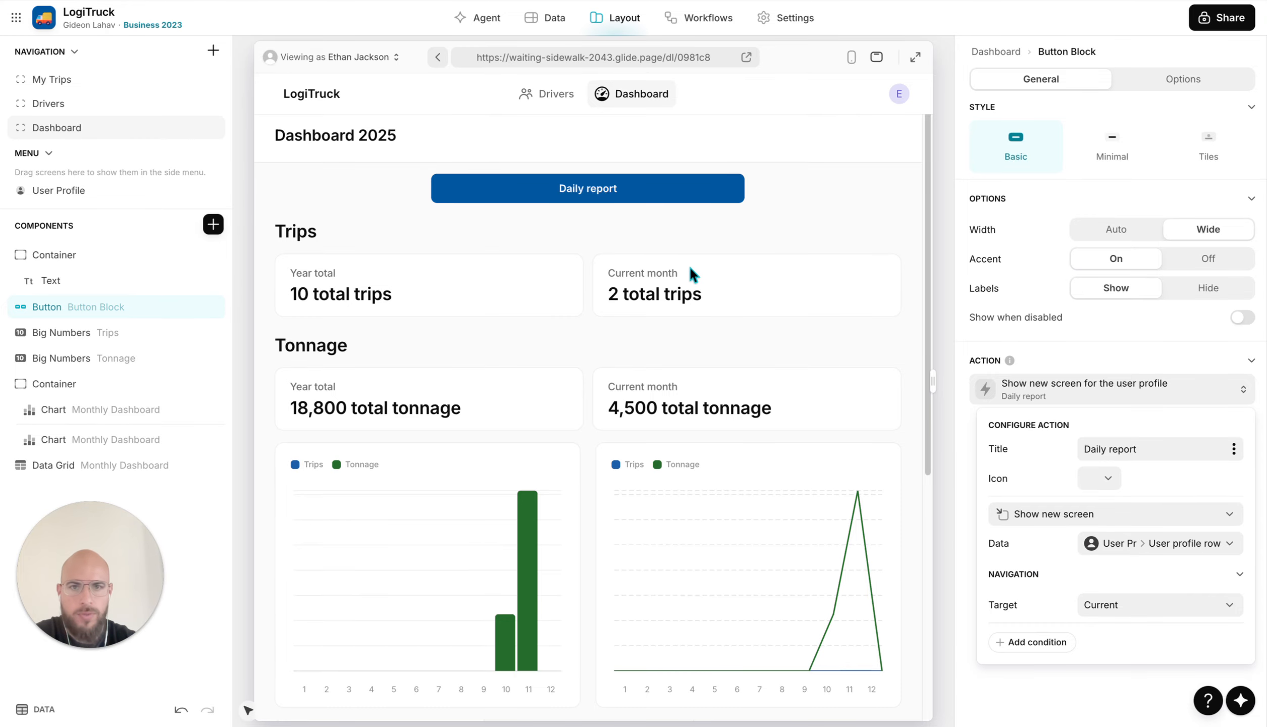
{"action": "left_click", "coordinate": [657, 188]}
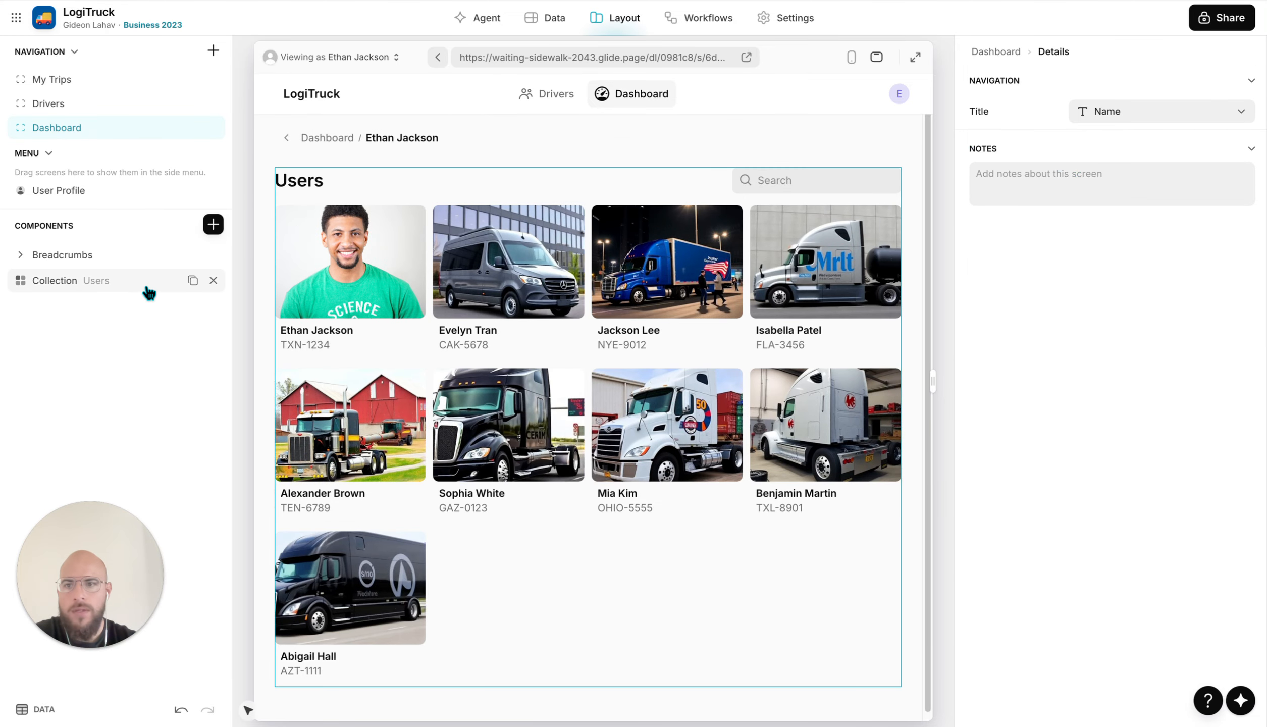
Replace the Users collection on the daily report screen with a container in a 1:1 layout
{"action": "left_click", "coordinate": [213, 280]}
{"action": "left_click", "coordinate": [213, 224]}
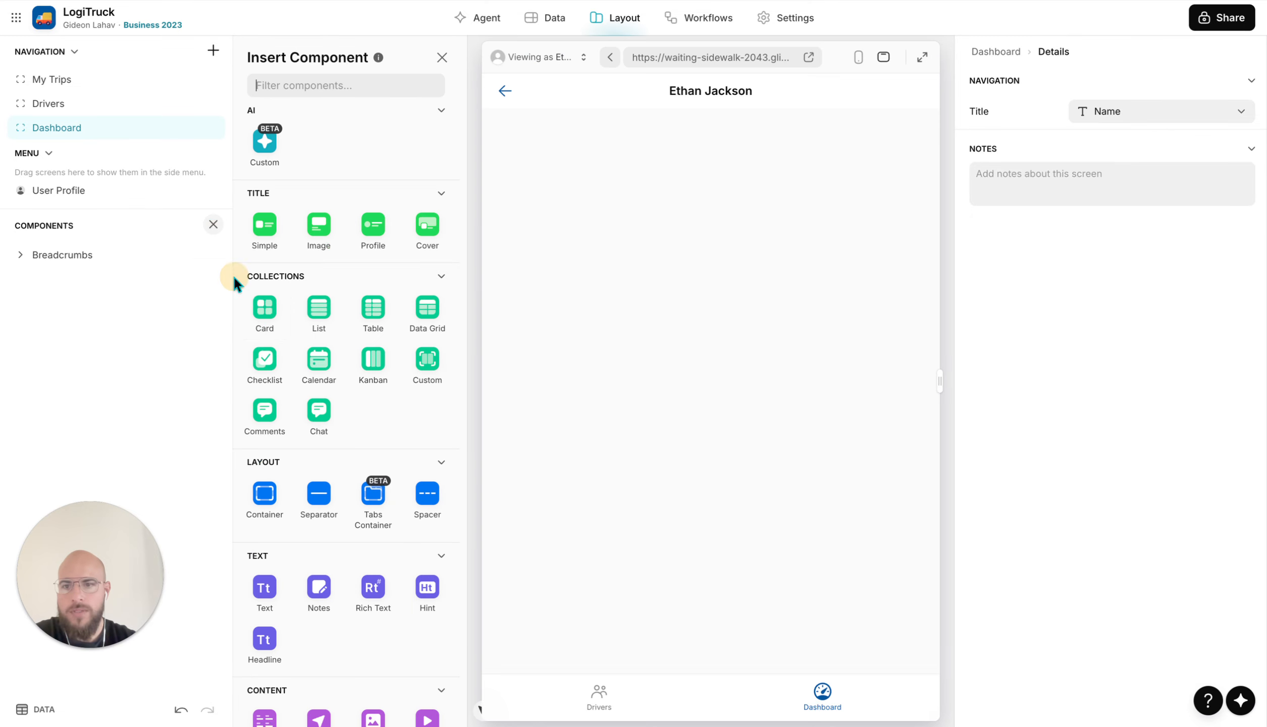
{"action": "left_click", "coordinate": [265, 493]}
{"action": "left_click", "coordinate": [1098, 152]}
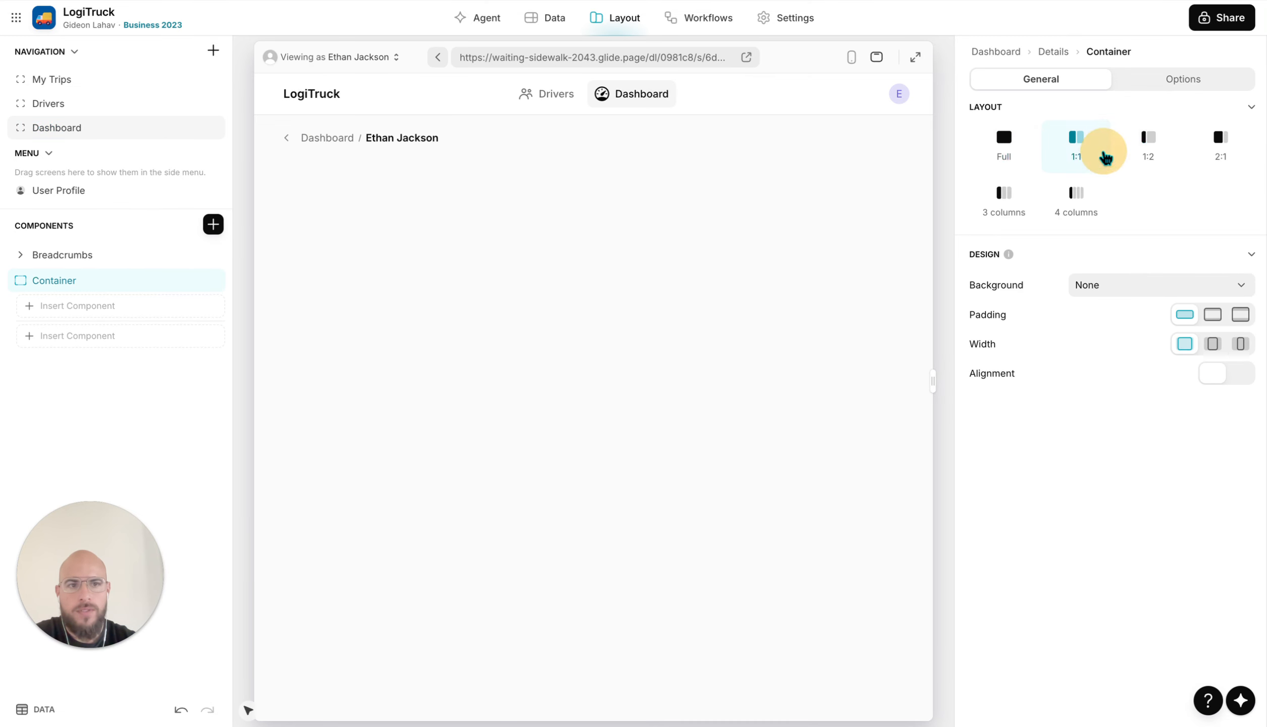
Add a Choice component to the container's first column and make it write to Month selection
{"action": "left_click", "coordinate": [213, 225]}
{"action": "type", "text": "ch"}
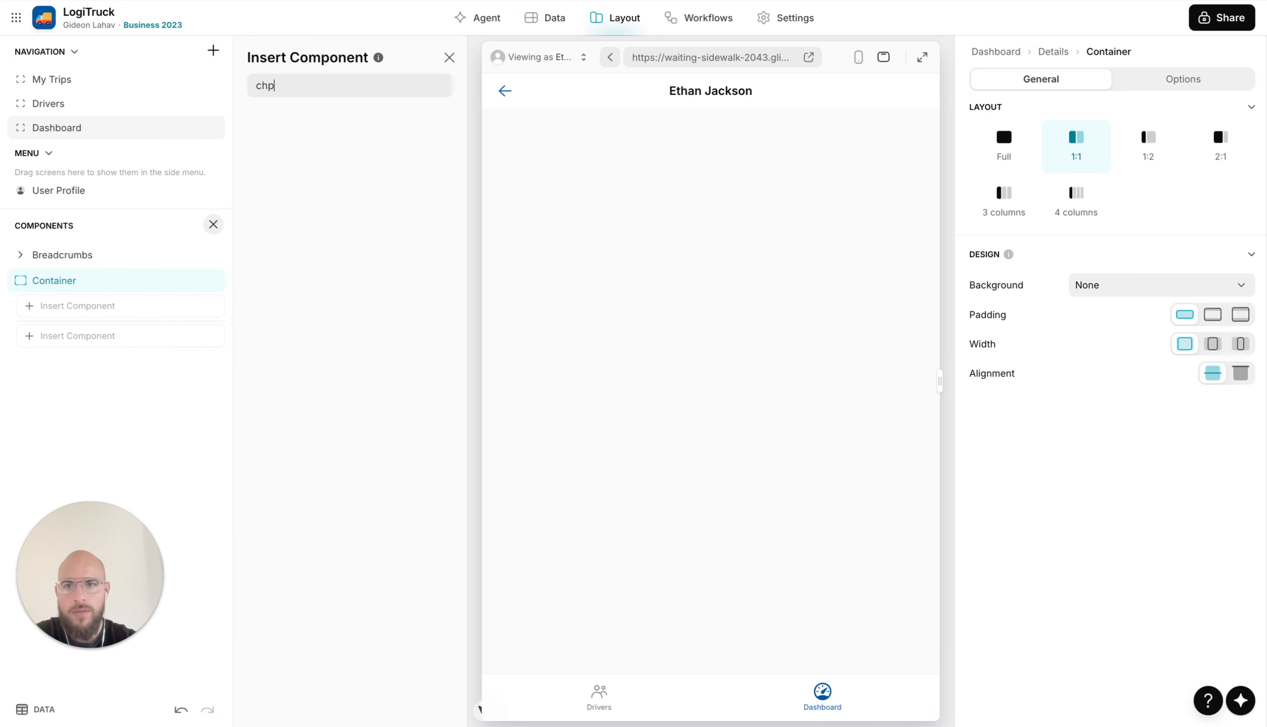
{"action": "type", "text": "o"}
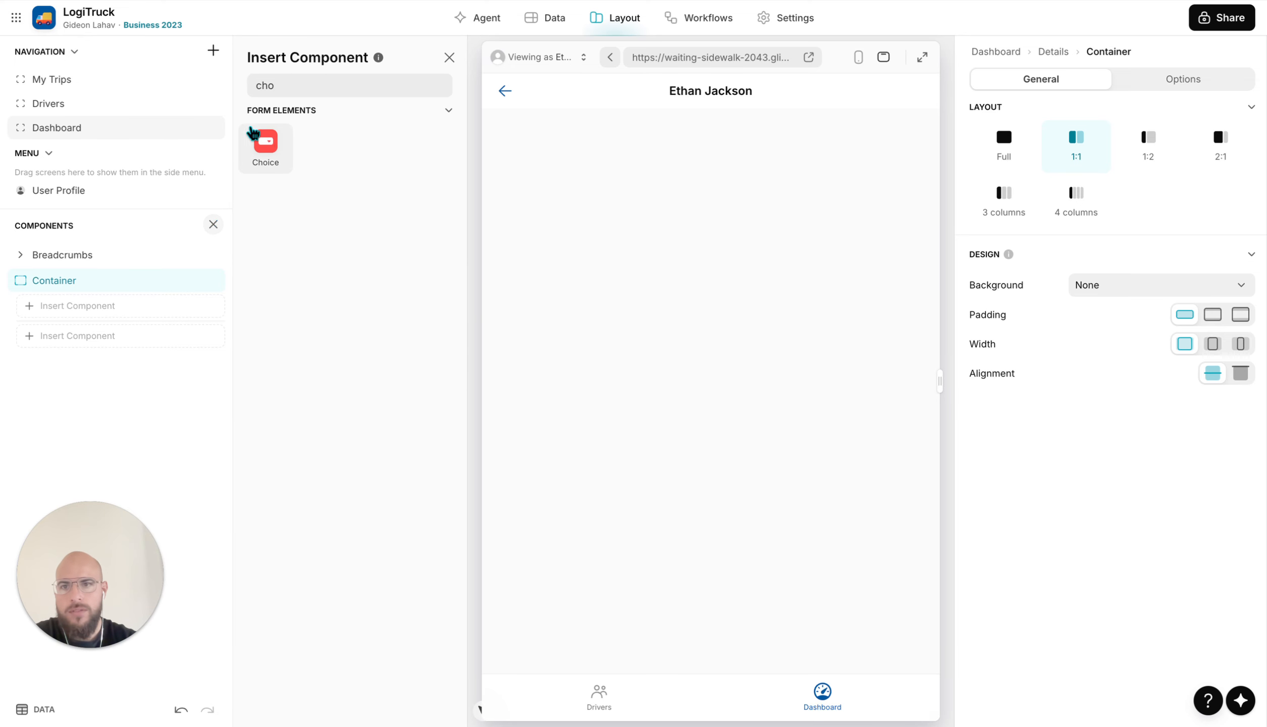
{"action": "left_click_drag", "start_coordinate": [252, 130], "coordinate": [153, 306]}
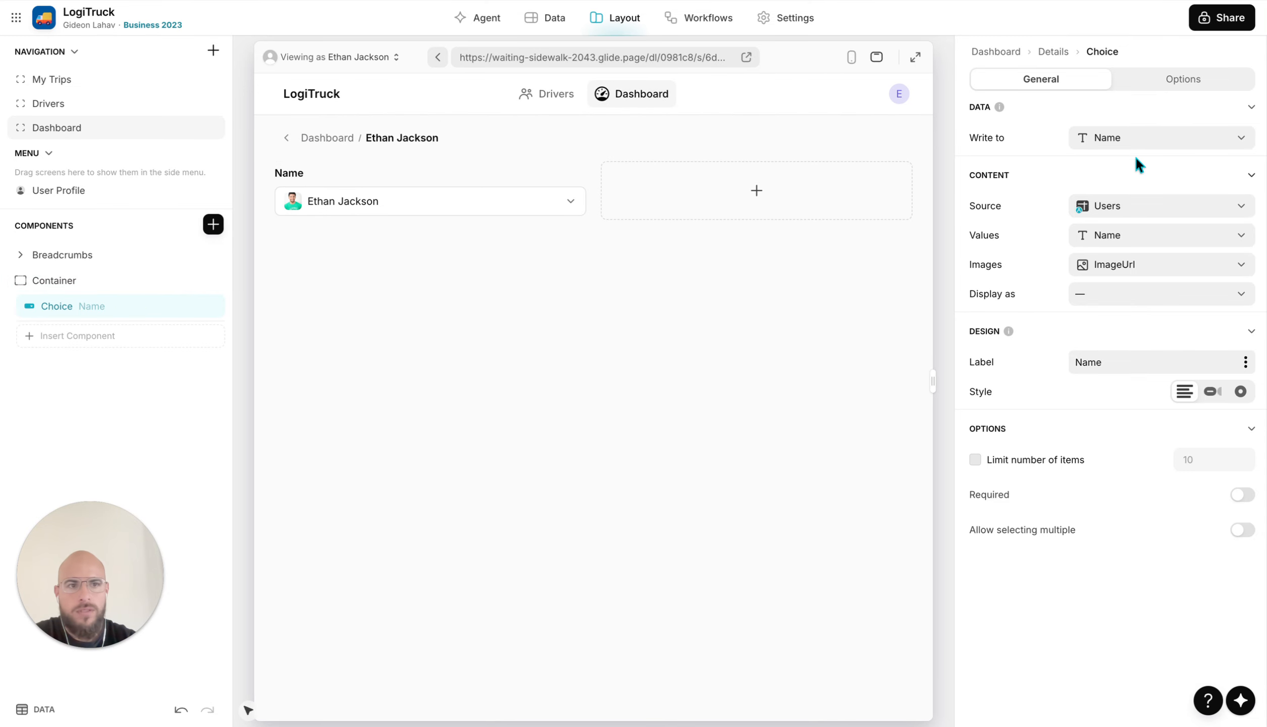
{"action": "left_click", "coordinate": [1136, 139]}
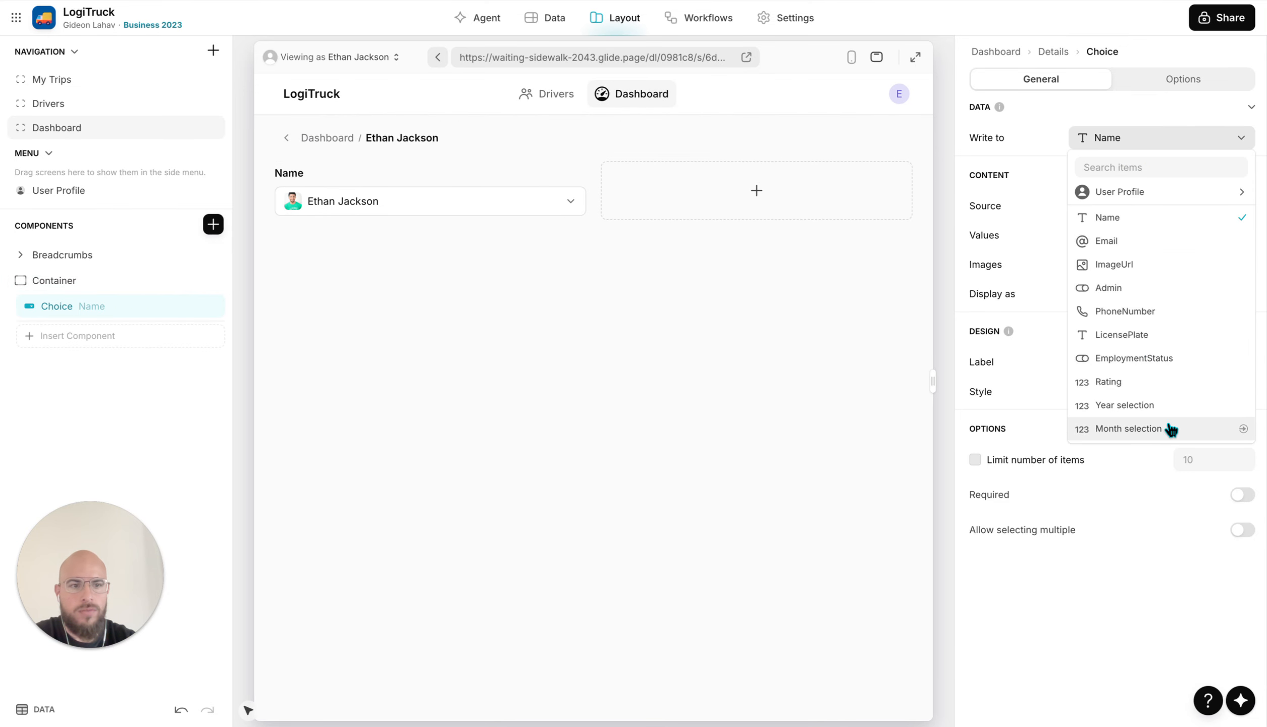
{"action": "left_click", "coordinate": [1171, 430]}
Source the choice from Monthly Dashboard with Month # as values, display it as Month, and use the chips style
{"action": "left_click", "coordinate": [1133, 242]}
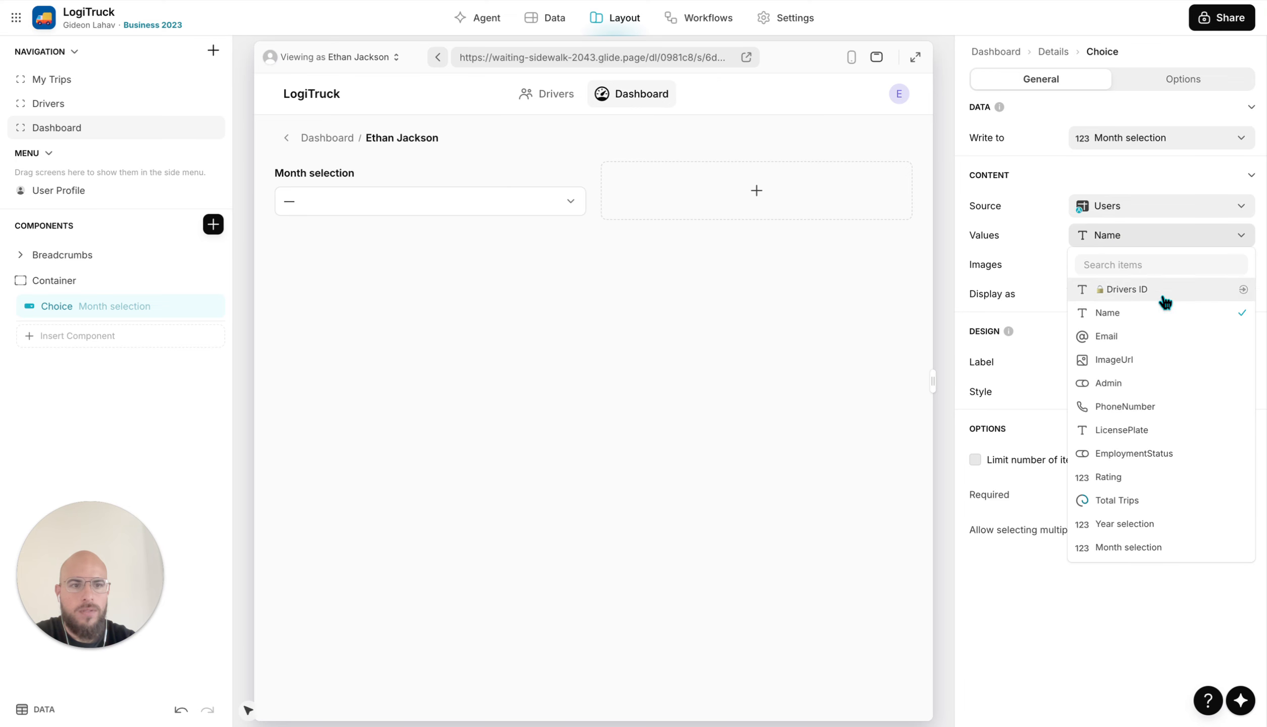
{"action": "left_click", "coordinate": [1136, 205]}
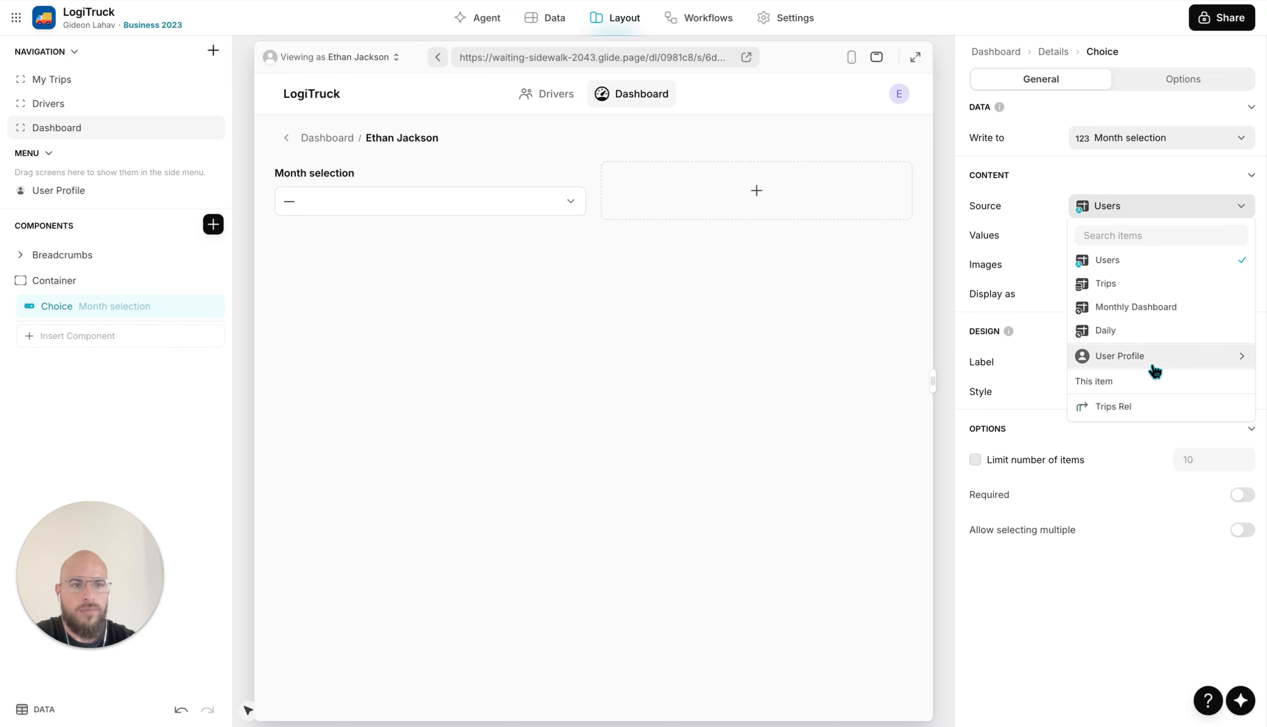
{"action": "left_click", "coordinate": [1137, 307]}
{"action": "left_click", "coordinate": [1116, 238]}
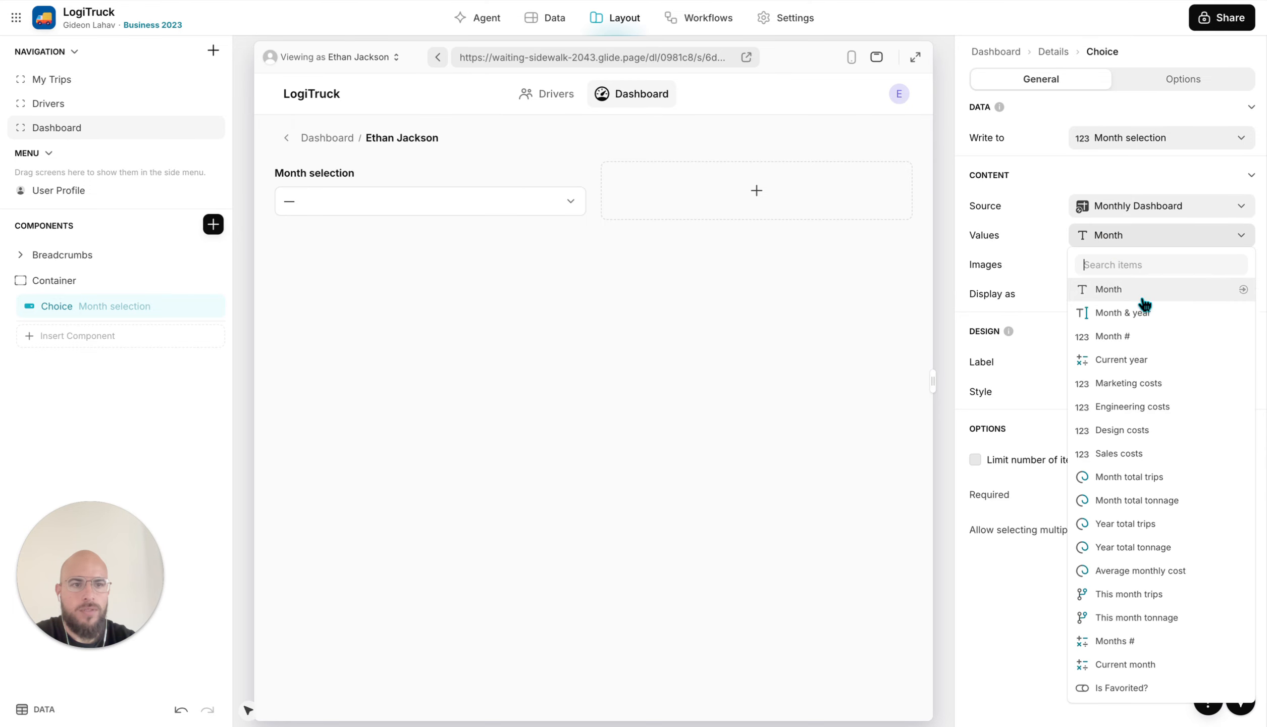
{"action": "left_click", "coordinate": [1147, 337]}
{"action": "left_click", "coordinate": [1131, 294]}
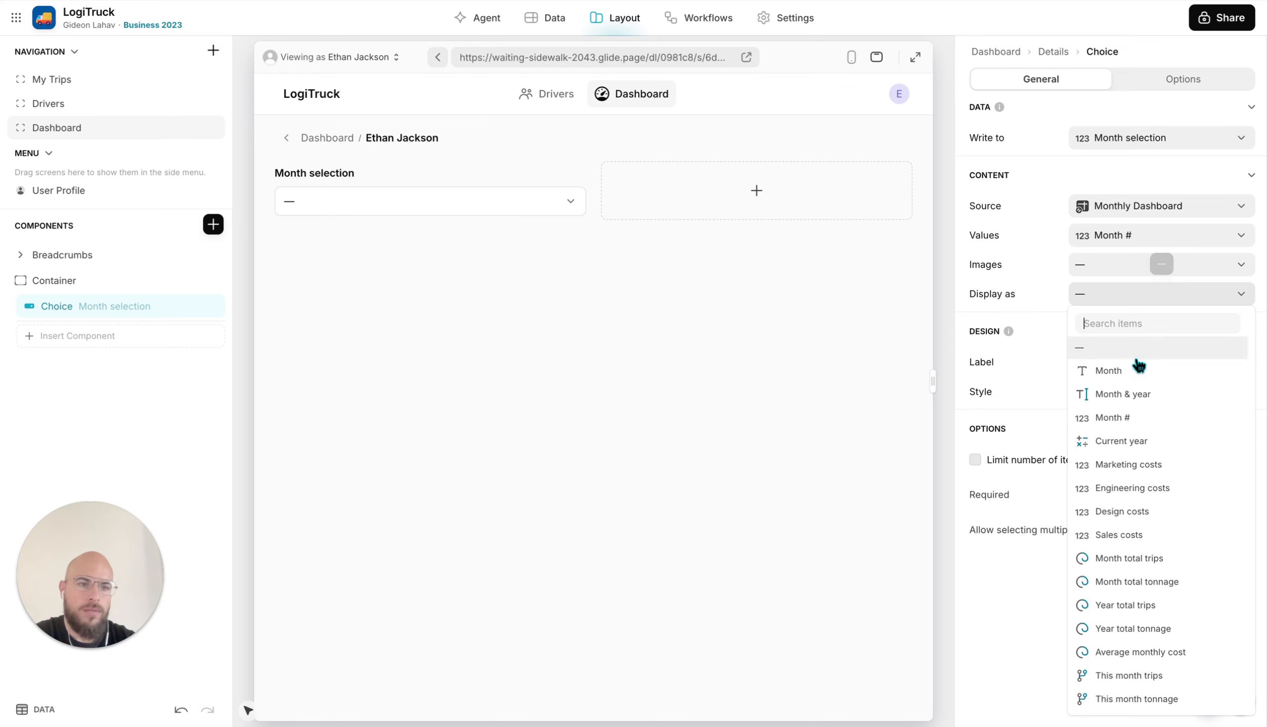
{"action": "left_click", "coordinate": [1137, 372]}
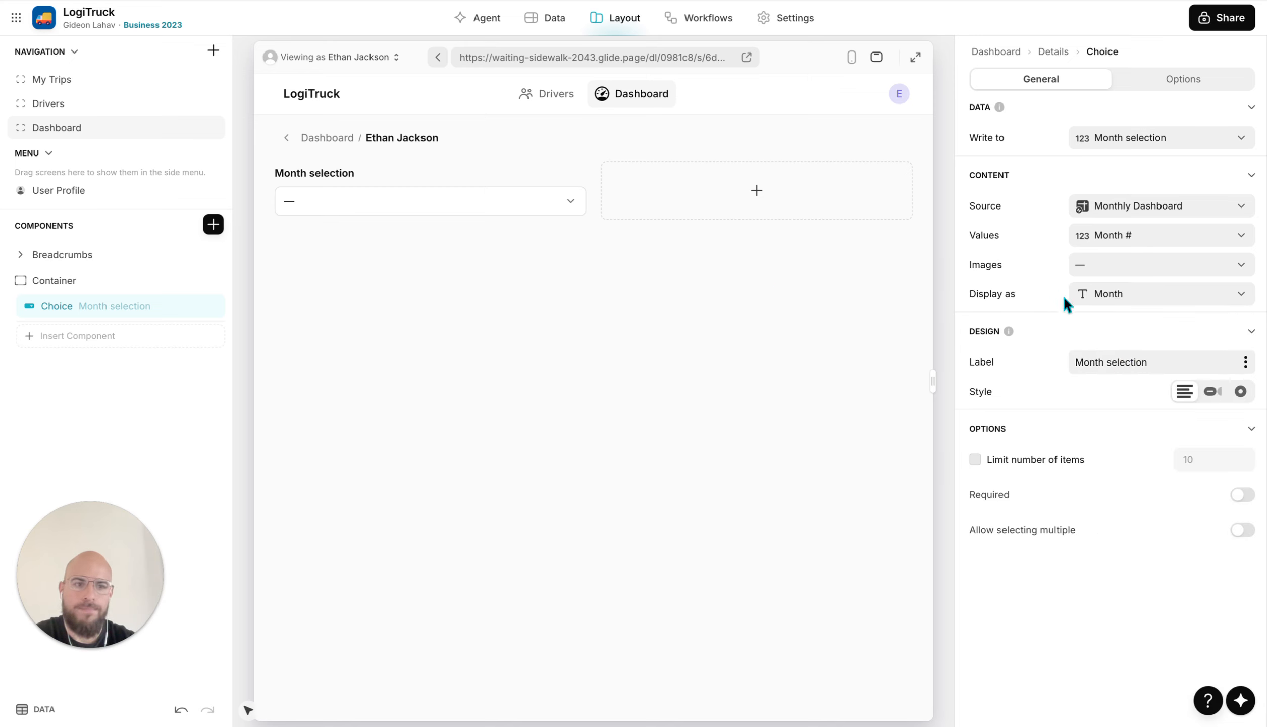
{"action": "left_click", "coordinate": [1214, 392]}
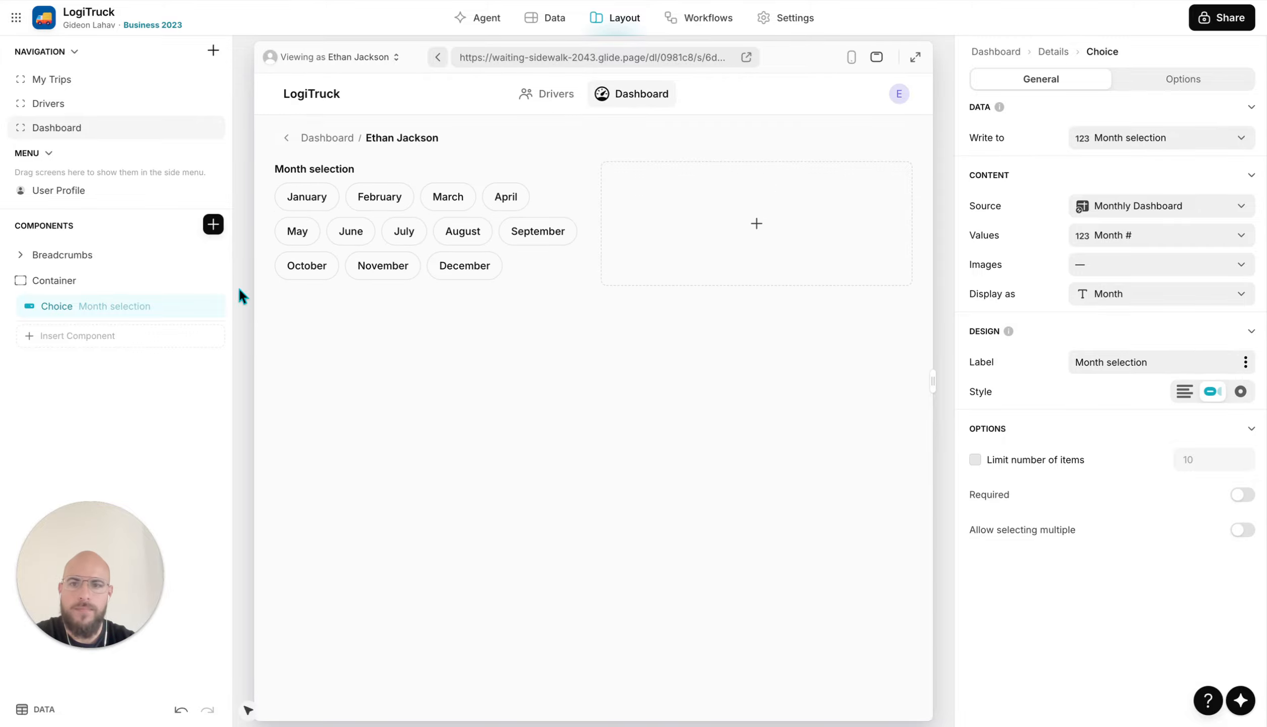
Duplicate the Month selection choice into the container's second column and make the copy write to Year selection
{"action": "left_click", "coordinate": [192, 306]}
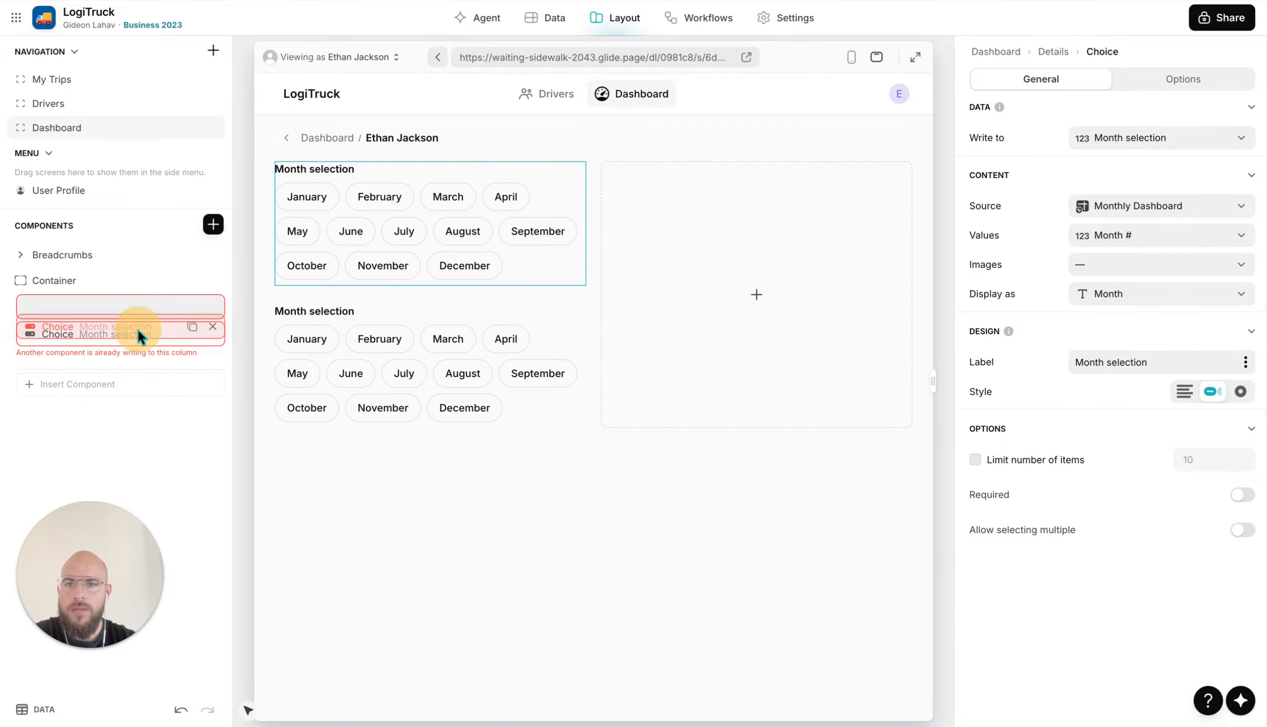
{"action": "left_click", "coordinate": [1136, 144]}
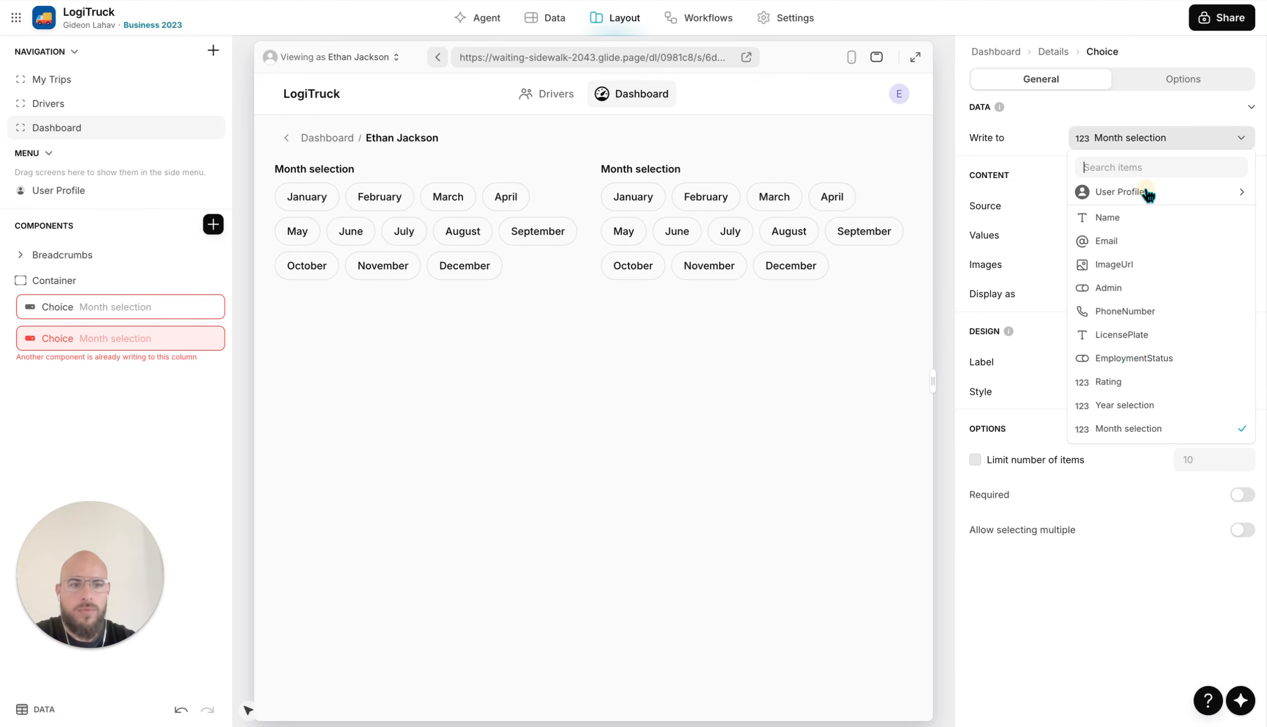
{"action": "left_click", "coordinate": [1164, 407]}
Source the year choice from Trips with Year as its values and no images
{"action": "left_click", "coordinate": [1133, 207]}
{"action": "left_click", "coordinate": [1131, 234]}
{"action": "left_click", "coordinate": [1134, 234]}
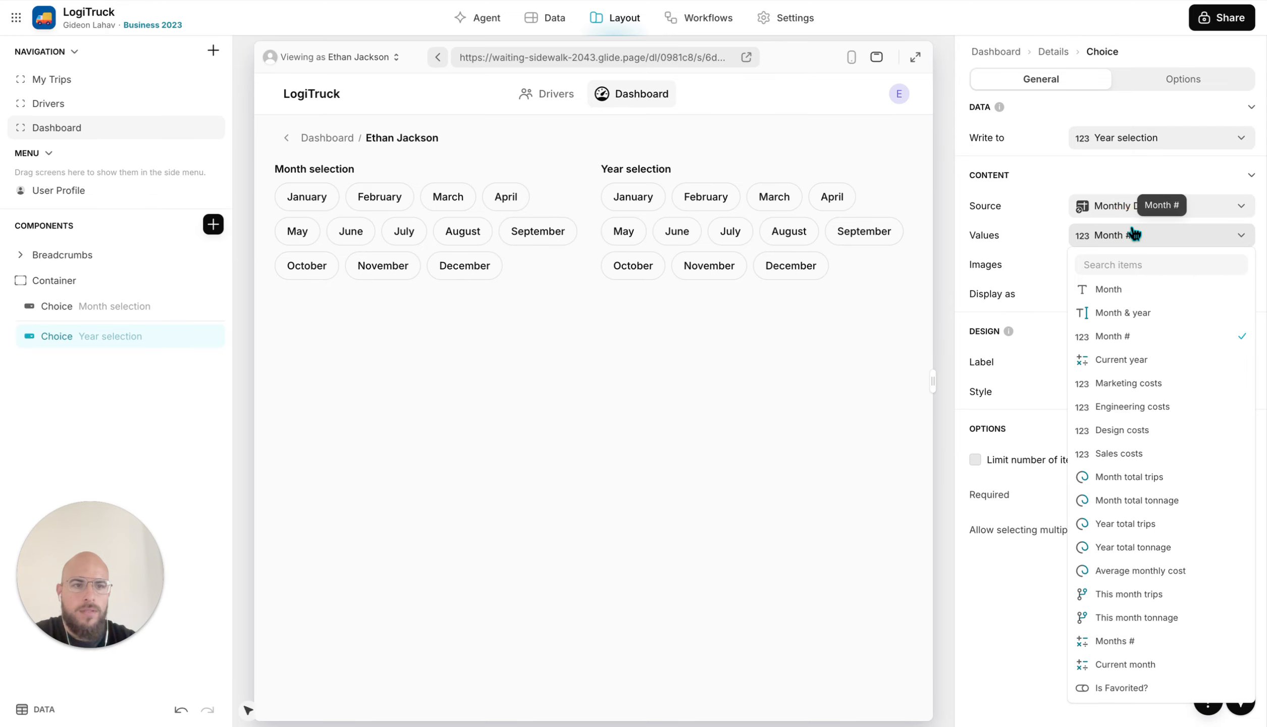
{"action": "left_click", "coordinate": [1133, 207]}
{"action": "left_click", "coordinate": [1141, 280]}
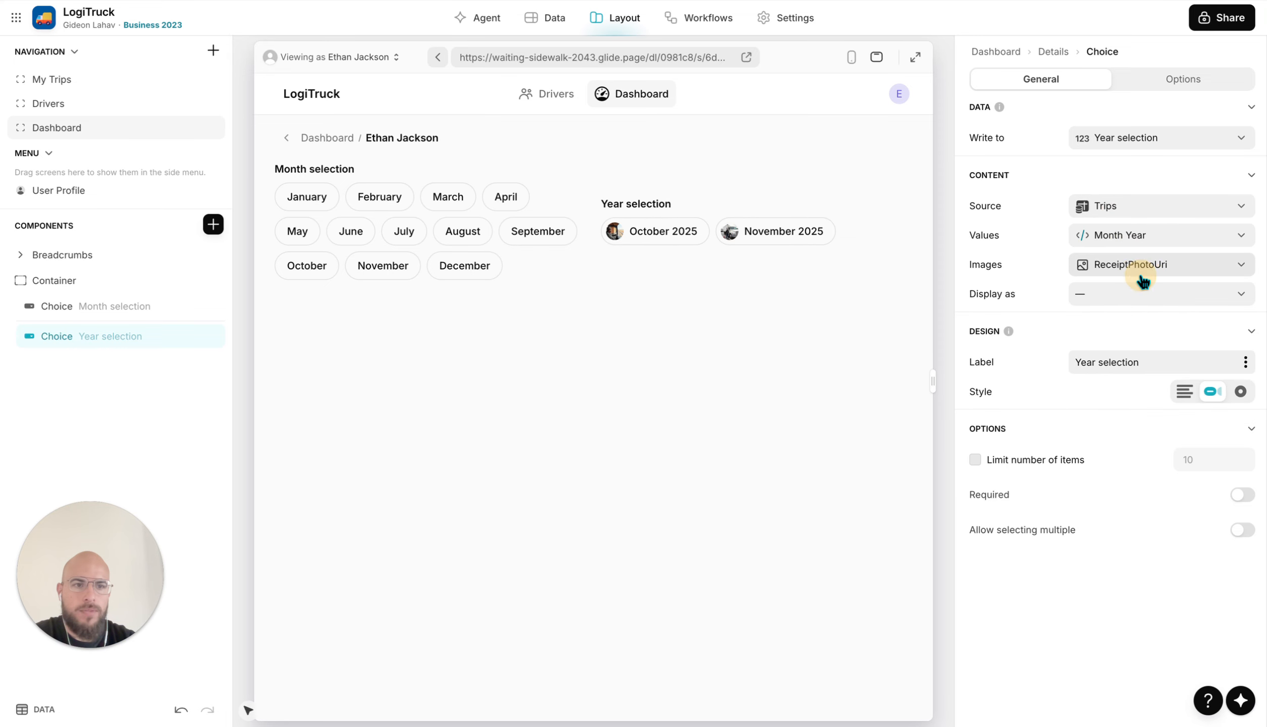
{"action": "left_click", "coordinate": [1131, 235]}
{"action": "left_click", "coordinate": [1143, 361]}
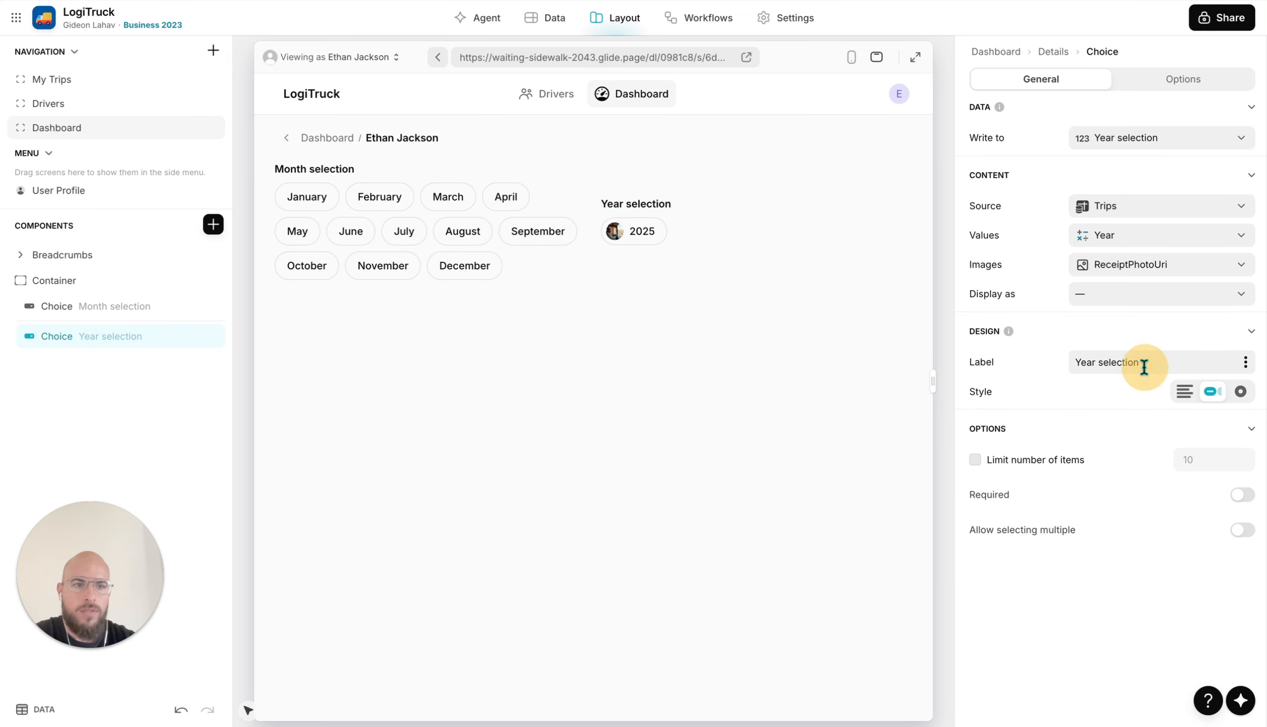
{"action": "left_click", "coordinate": [1133, 275]}
{"action": "left_click", "coordinate": [1126, 322]}
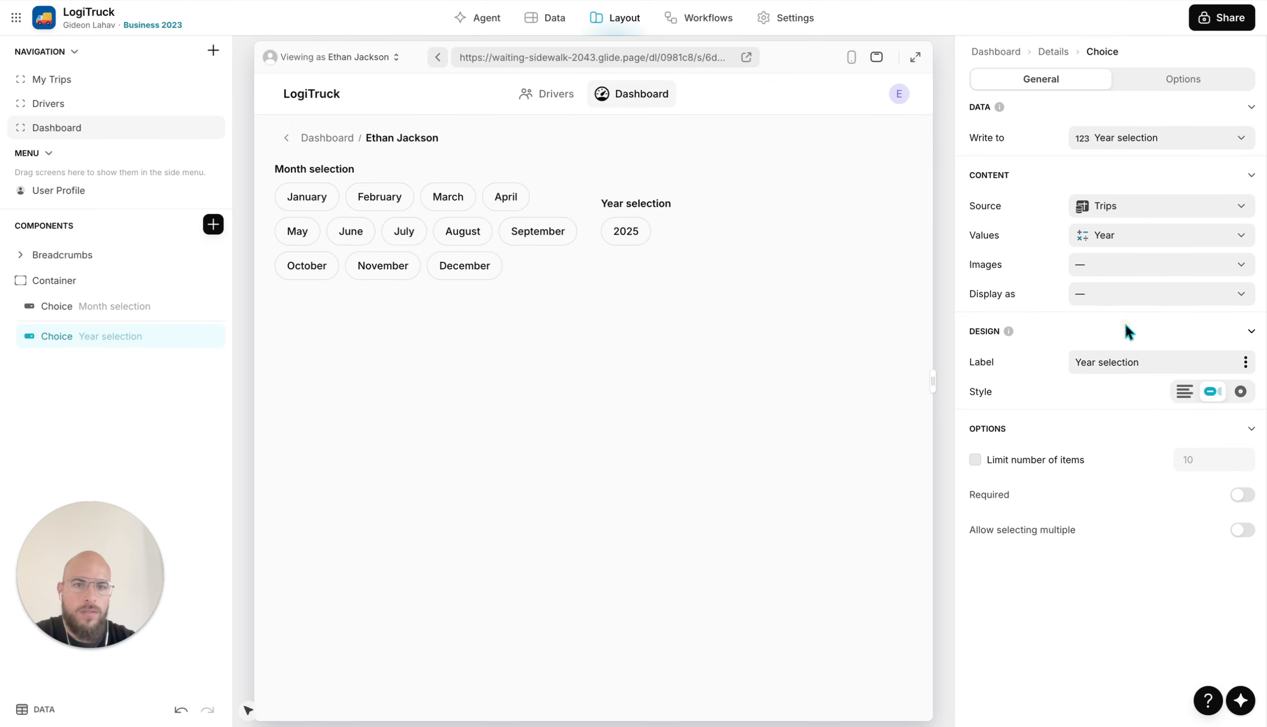
Align the container's content to the top and give it the Highlight background
{"action": "left_click", "coordinate": [292, 266]}
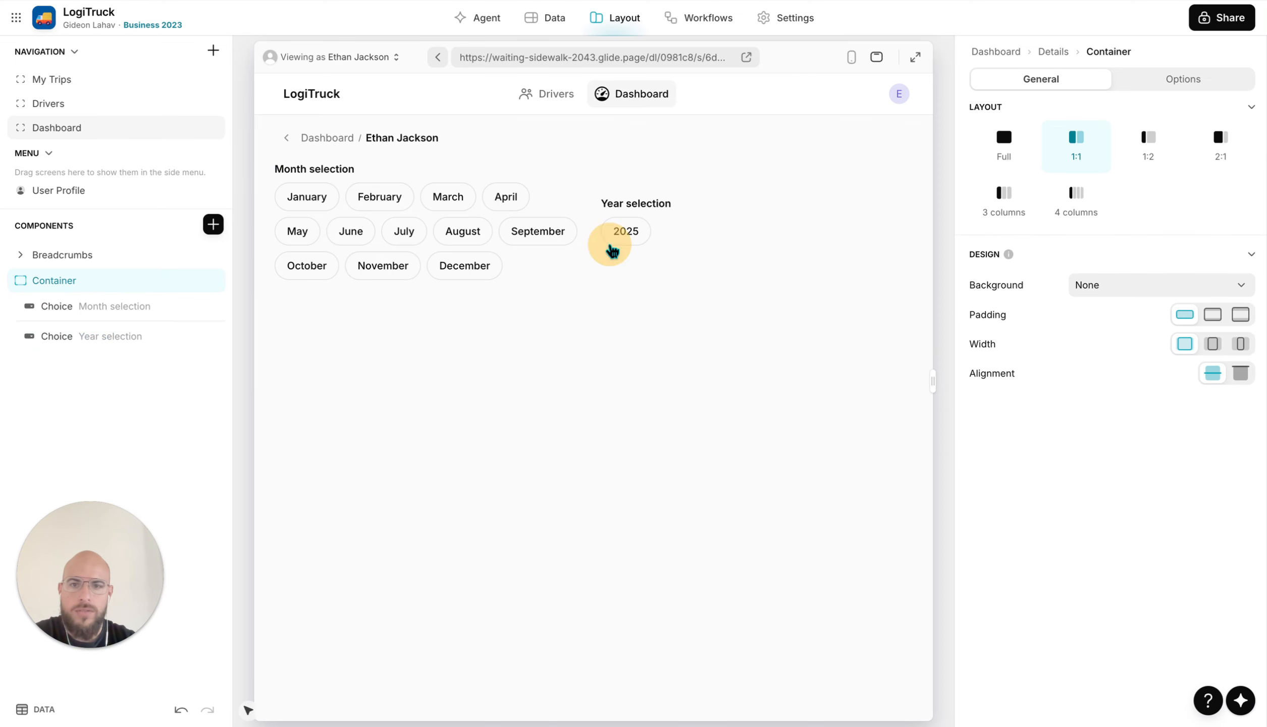
{"action": "left_click", "coordinate": [1241, 372]}
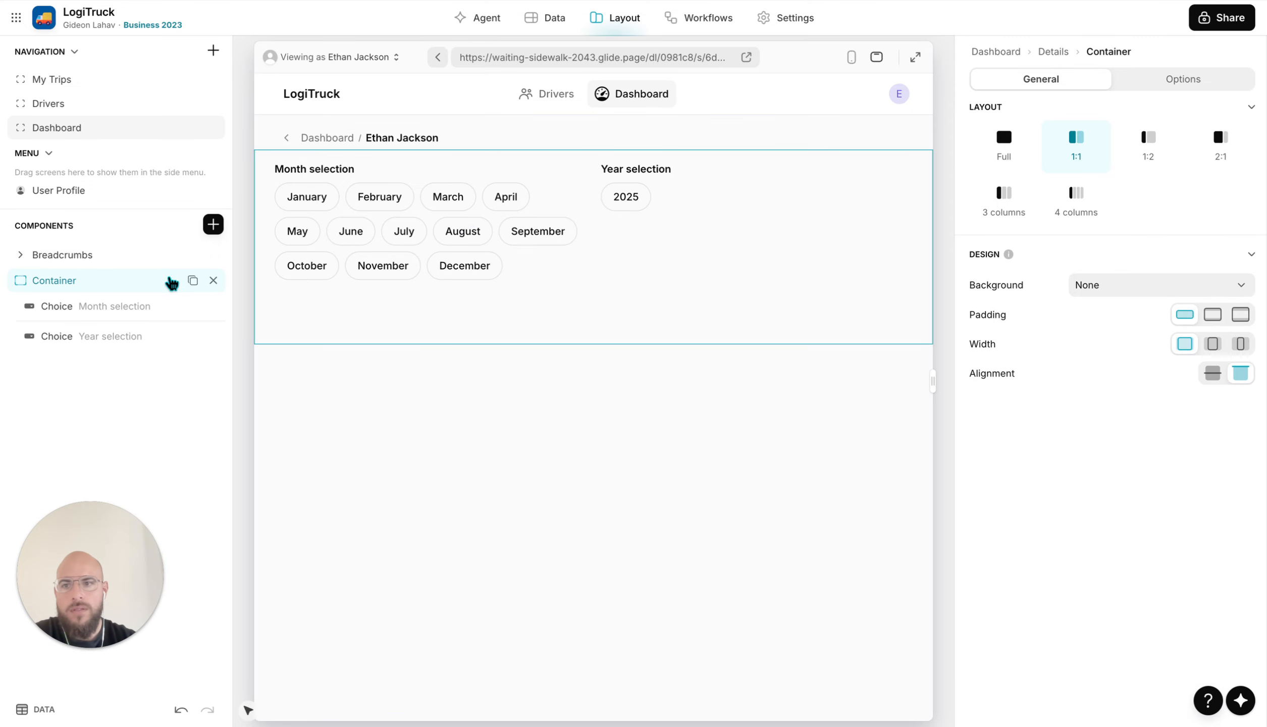
{"action": "left_click", "coordinate": [1153, 285]}
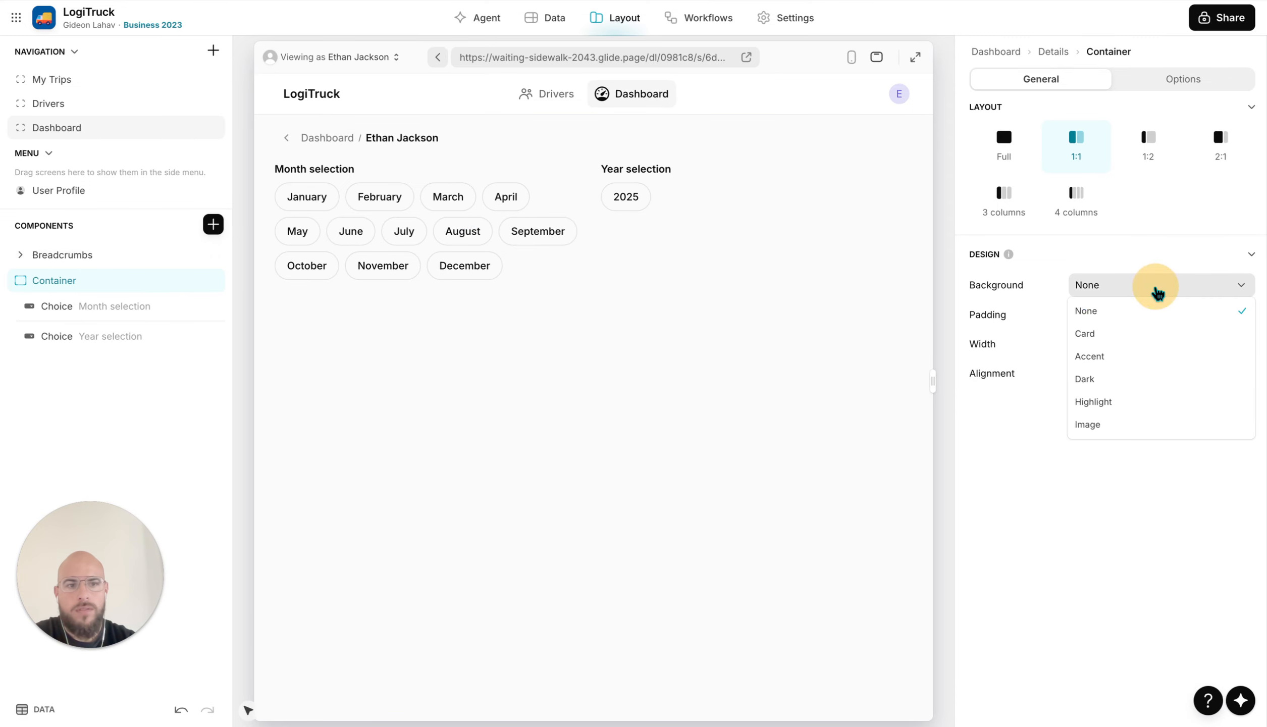
{"action": "left_click", "coordinate": [1131, 404]}
Add a Data Grid component below the choice container on the daily report screen
{"action": "mouse_move", "coordinate": [94, 253]}
{"action": "left_mouse_down"}
{"action": "mouse_move", "coordinate": [88, 300]}
{"action": "mouse_move", "coordinate": [91, 255]}
{"action": "left_mouse_up"}
{"action": "left_click", "coordinate": [212, 226]}
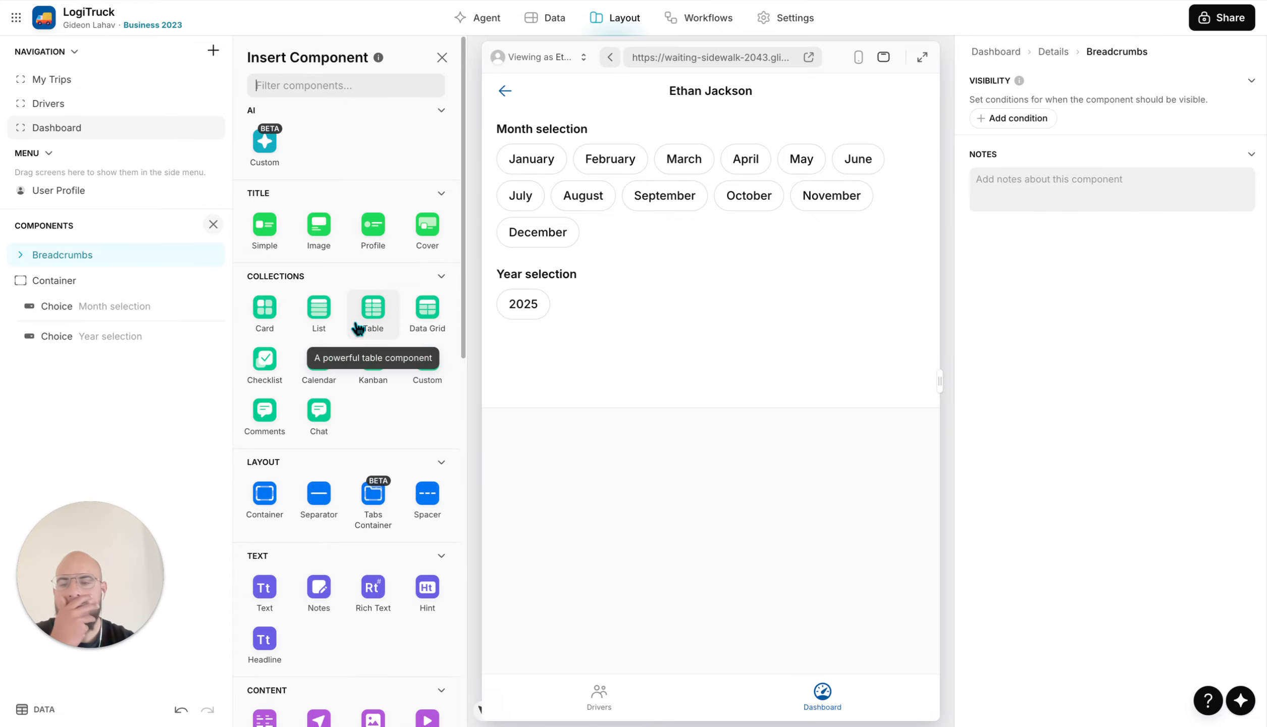
{"action": "left_click", "coordinate": [416, 329]}
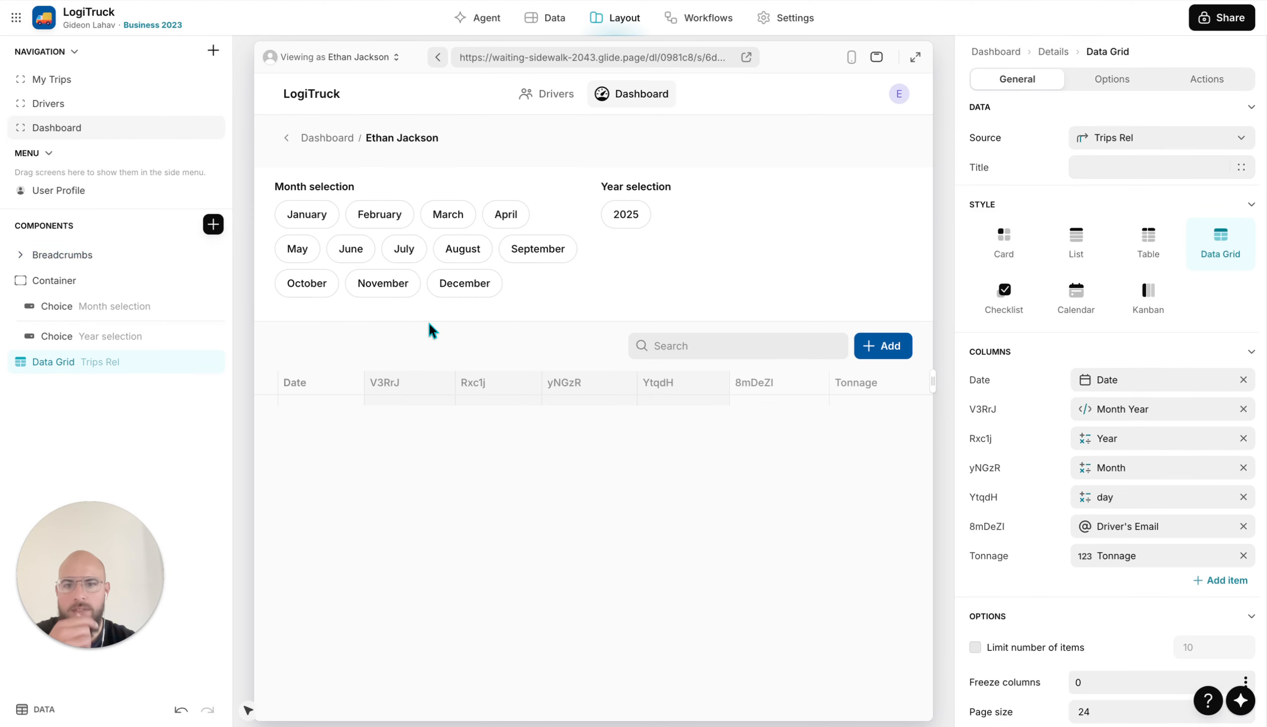
Disallow adding items in the data grid and turn off its search bar
{"action": "left_click", "coordinate": [1207, 81]}
{"action": "left_click", "coordinate": [1243, 136]}
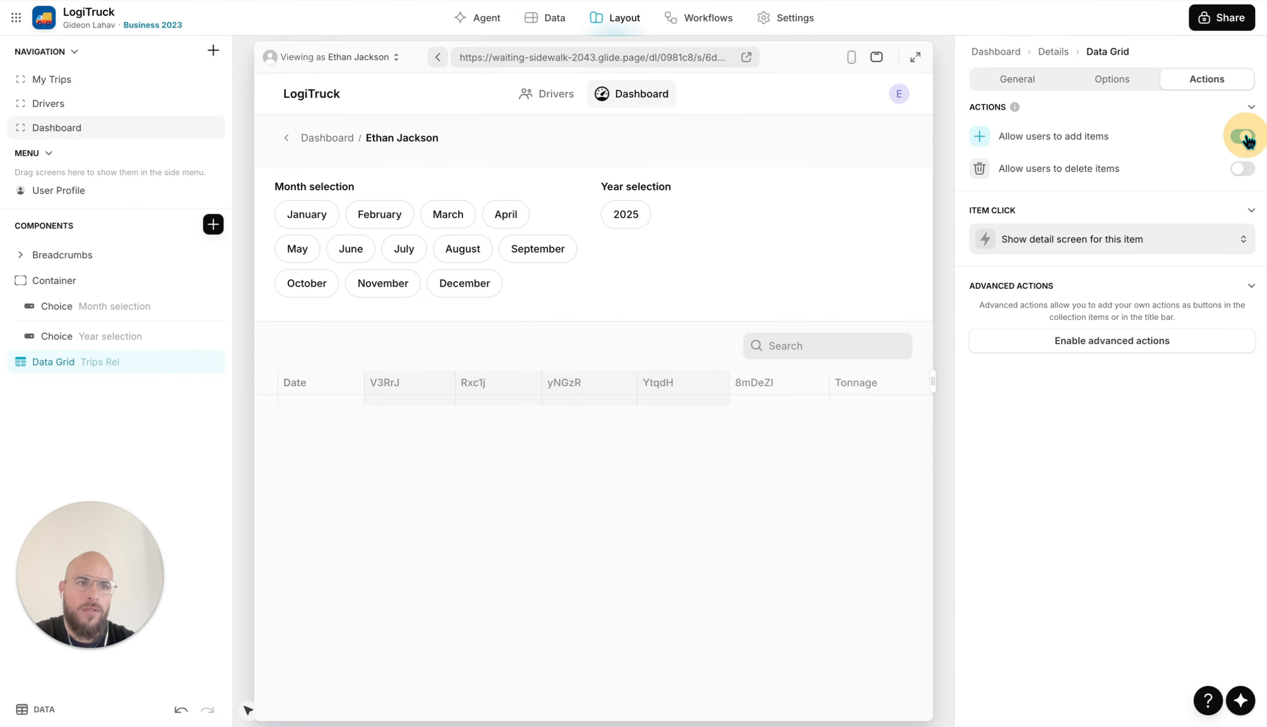
{"action": "left_click", "coordinate": [1026, 85]}
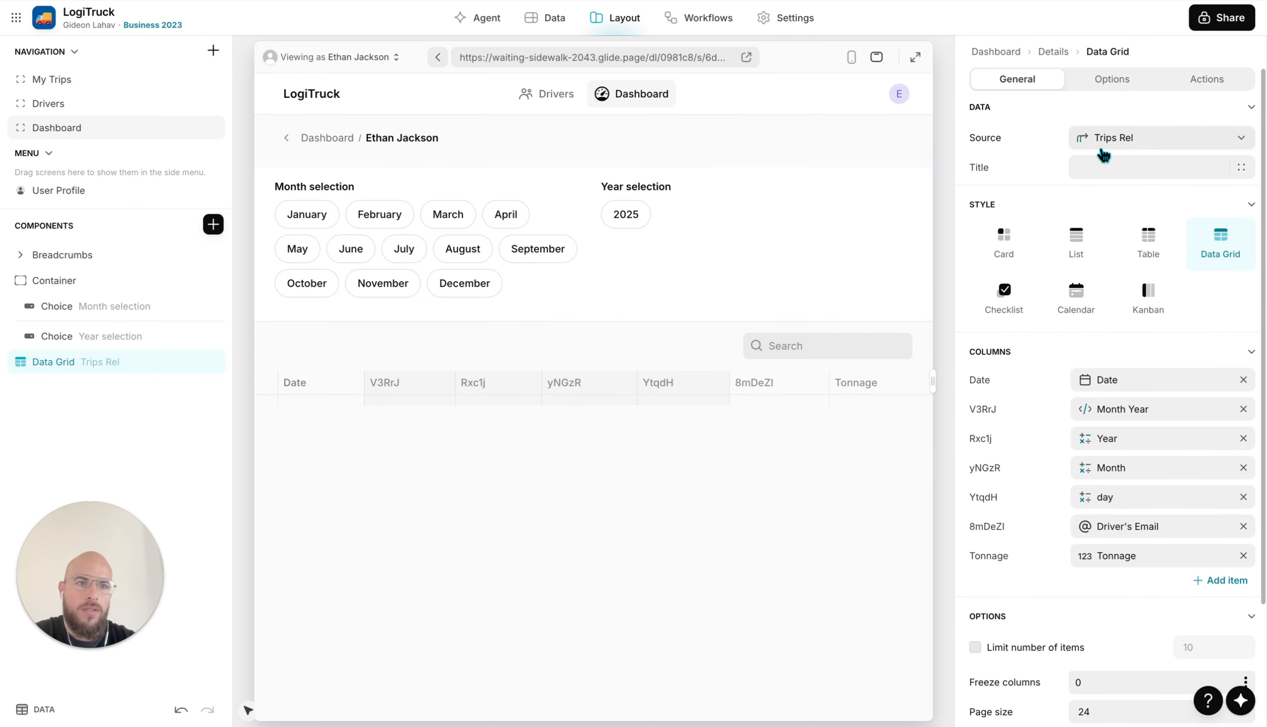
{"action": "left_click", "coordinate": [1134, 77]}
{"action": "left_click", "coordinate": [1239, 347]}
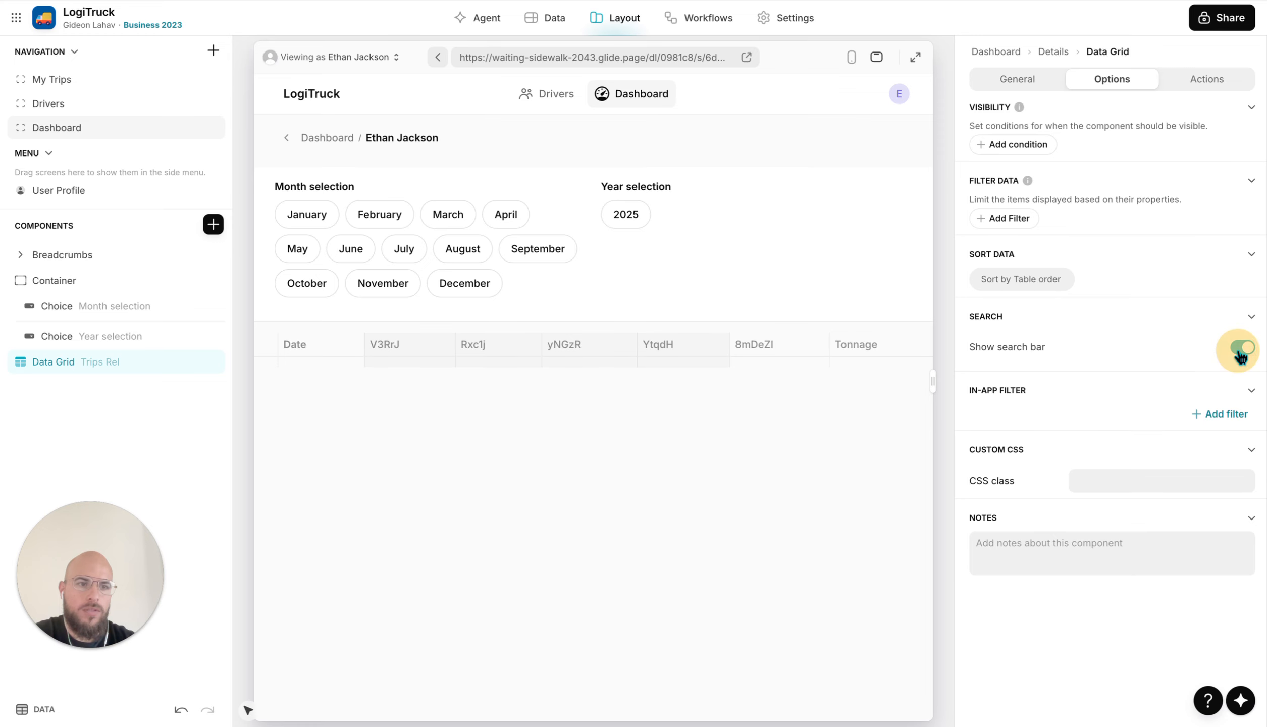
Source the data grid from Daily and remove its Year selection by user and Month selection by user columns
{"action": "left_click", "coordinate": [1016, 84]}
{"action": "left_click", "coordinate": [1111, 137]}
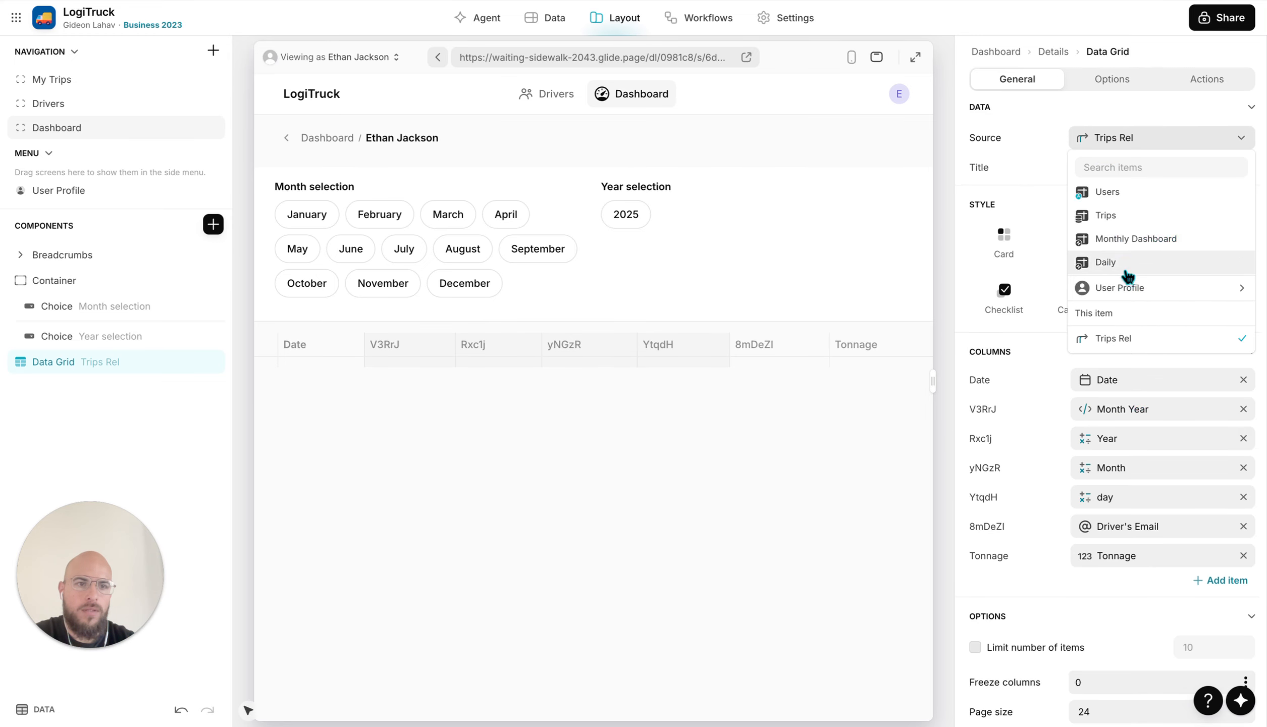
{"action": "left_click", "coordinate": [1126, 271]}
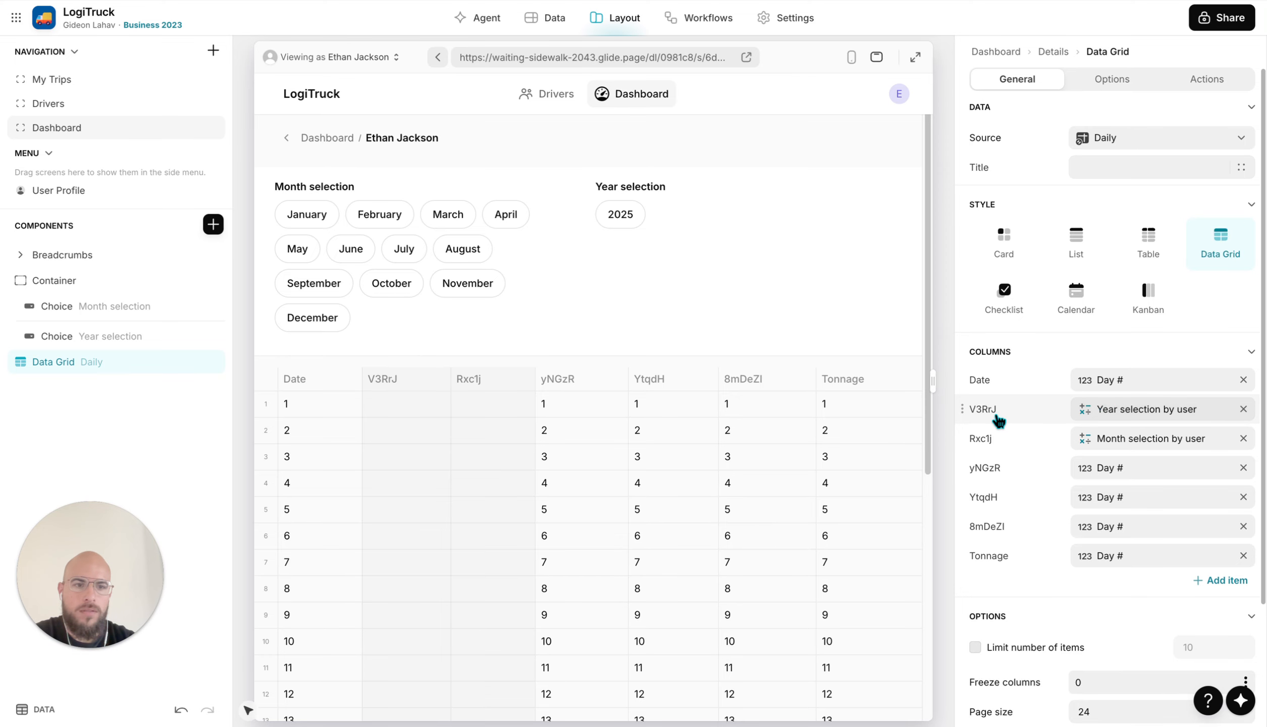
{"action": "left_click", "coordinate": [1243, 409]}
{"action": "left_click", "coordinate": [1244, 408]}
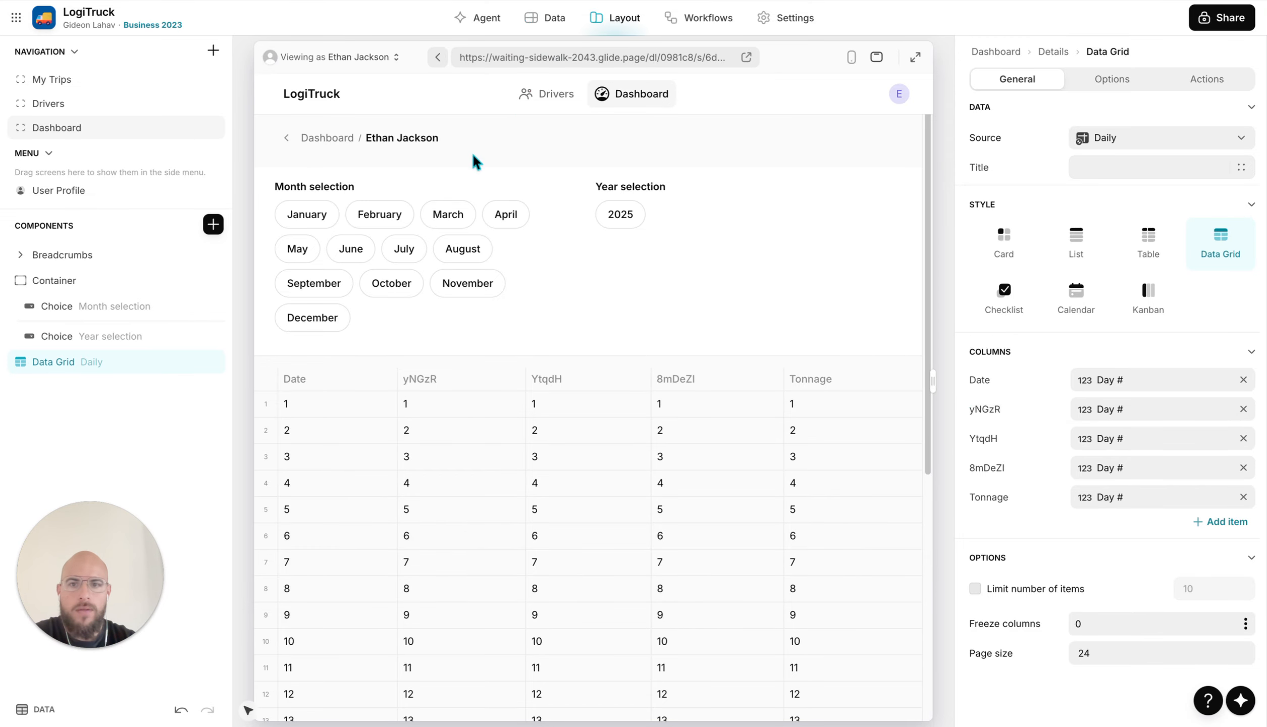
Choose November and 2025 in the app preview and open the Daily data table
{"action": "left_click", "coordinate": [467, 283]}
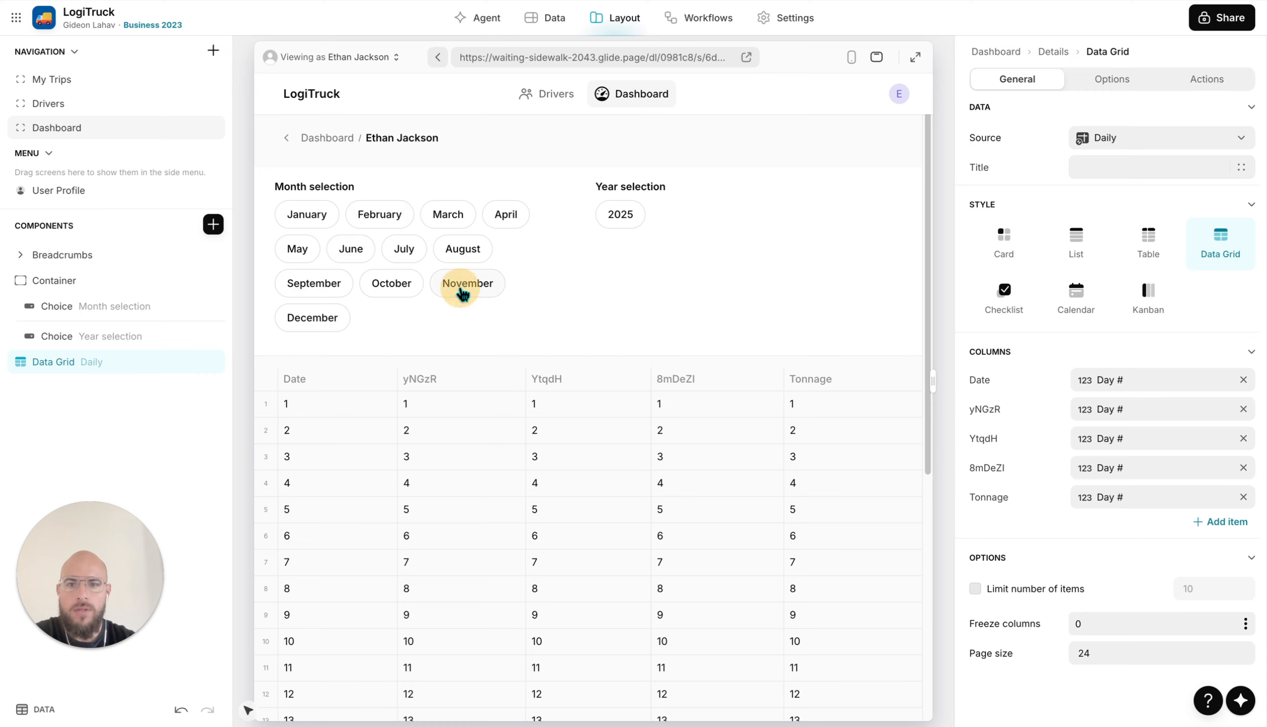
{"action": "left_click", "coordinate": [621, 217]}
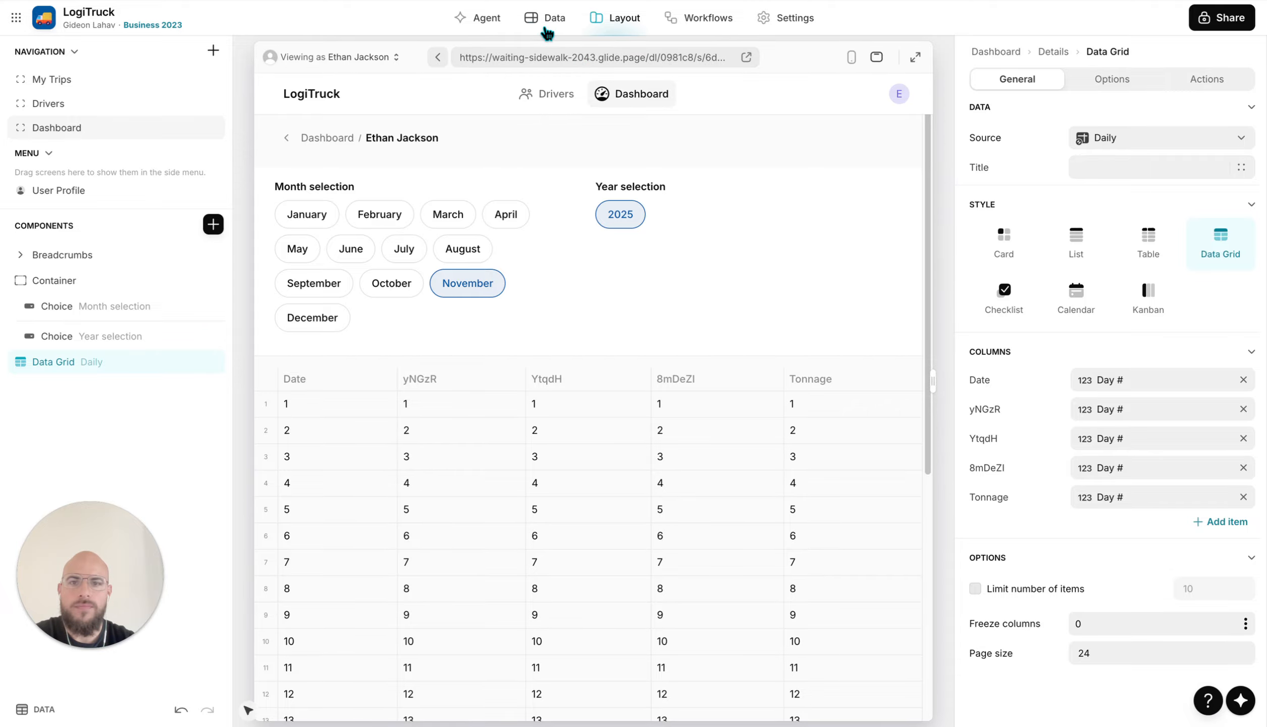
{"action": "left_click", "coordinate": [547, 33]}
{"action": "left_click", "coordinate": [36, 161]}
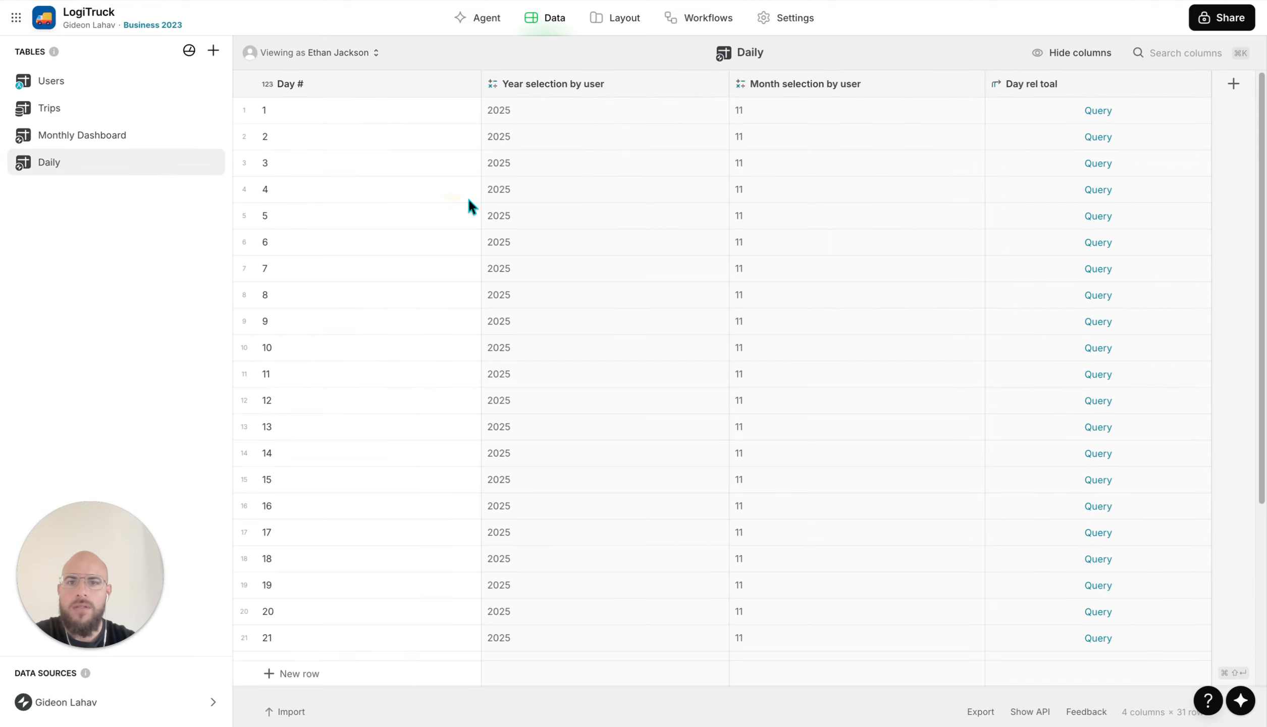
Query the Day rel toal relation for days 2, 3, 5, 6 and 7 to check the related trips
{"action": "left_click_drag", "start_coordinate": [422, 141], "coordinate": [954, 419]}
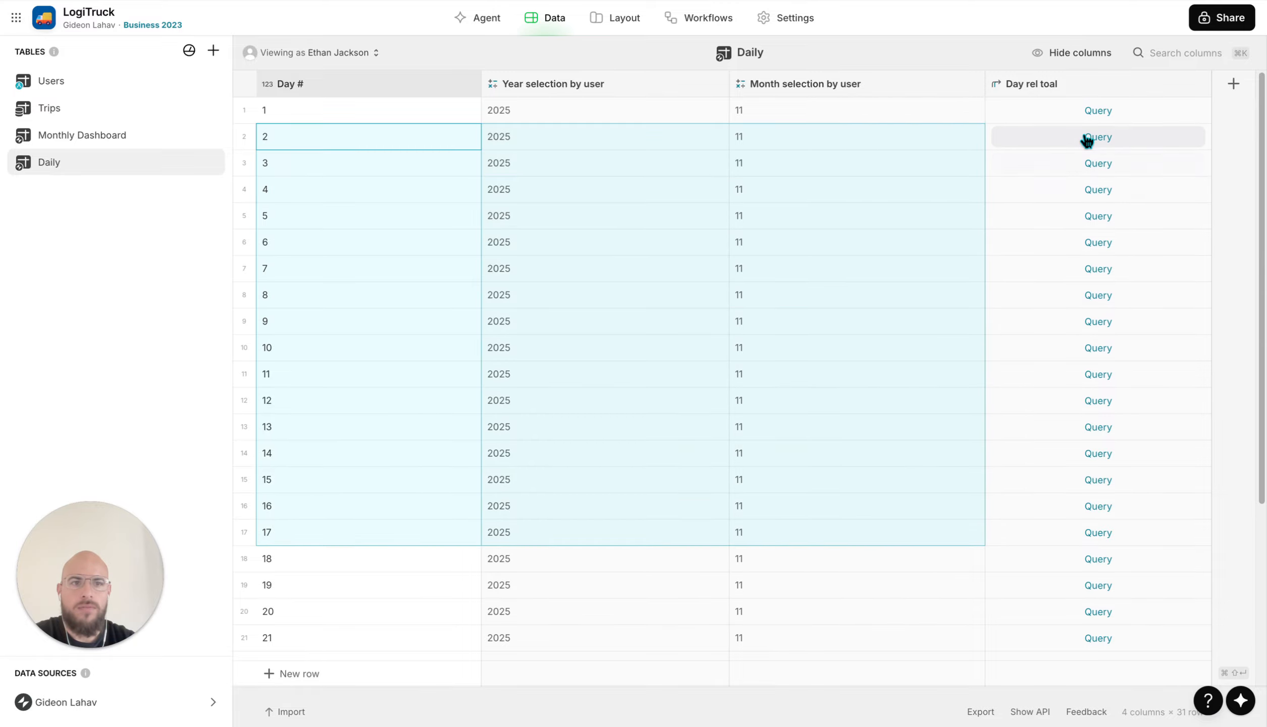
{"action": "left_click", "coordinate": [1082, 140]}
{"action": "left_click", "coordinate": [1091, 162]}
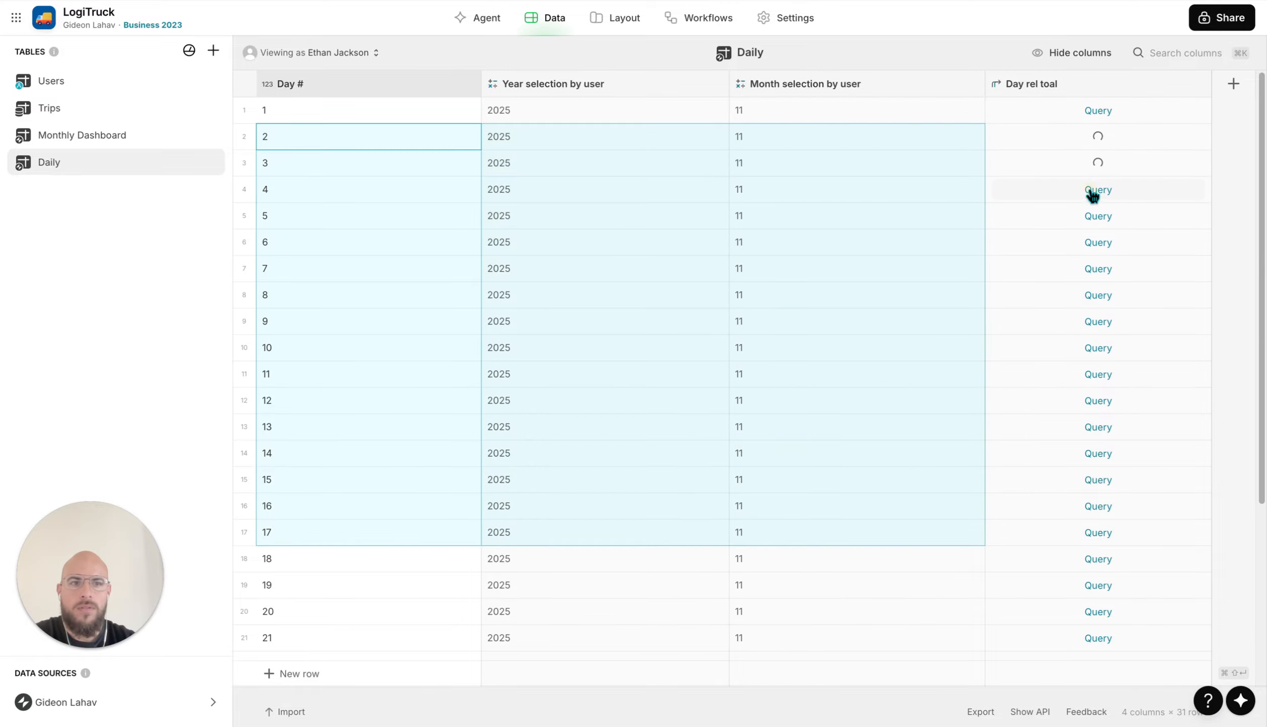
{"action": "left_click", "coordinate": [1093, 216]}
{"action": "left_click", "coordinate": [1097, 242]}
{"action": "left_click", "coordinate": [1105, 269]}
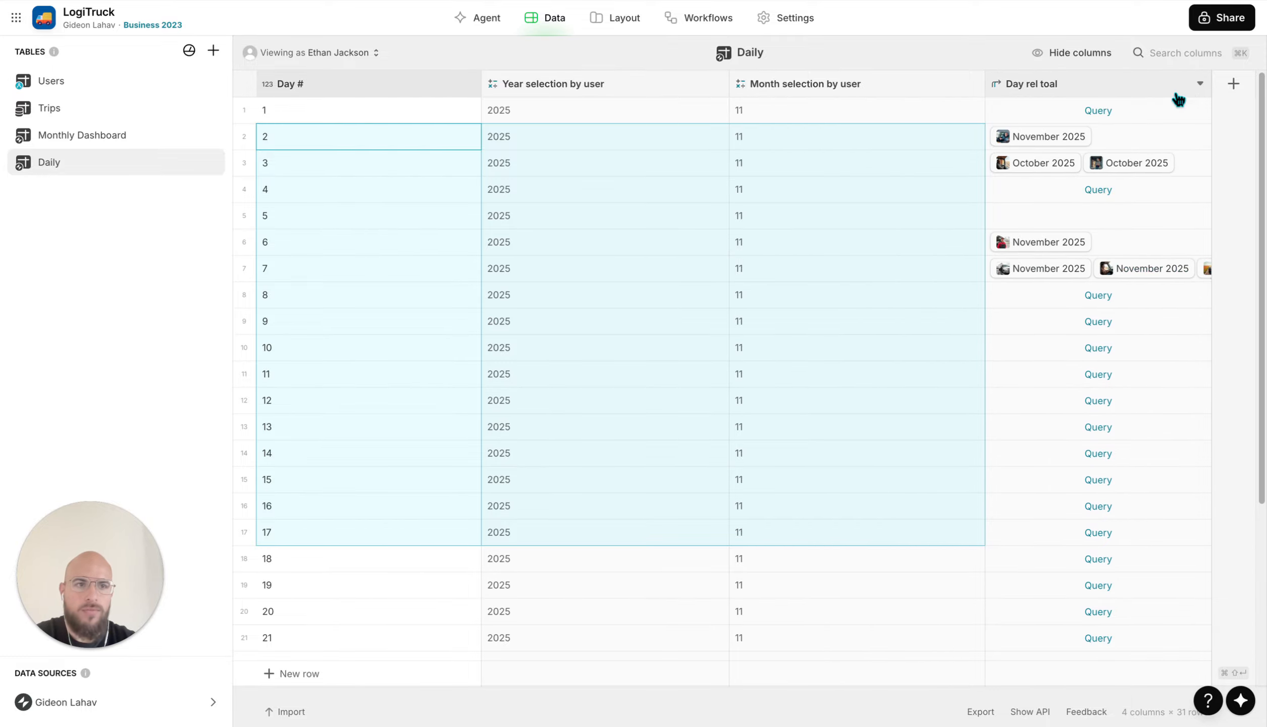
Duplicate the Day rel toal column as a rollup named Total trips that counts the relation's TripUID values
{"action": "left_click", "coordinate": [1201, 88]}
{"action": "left_click", "coordinate": [1052, 134]}
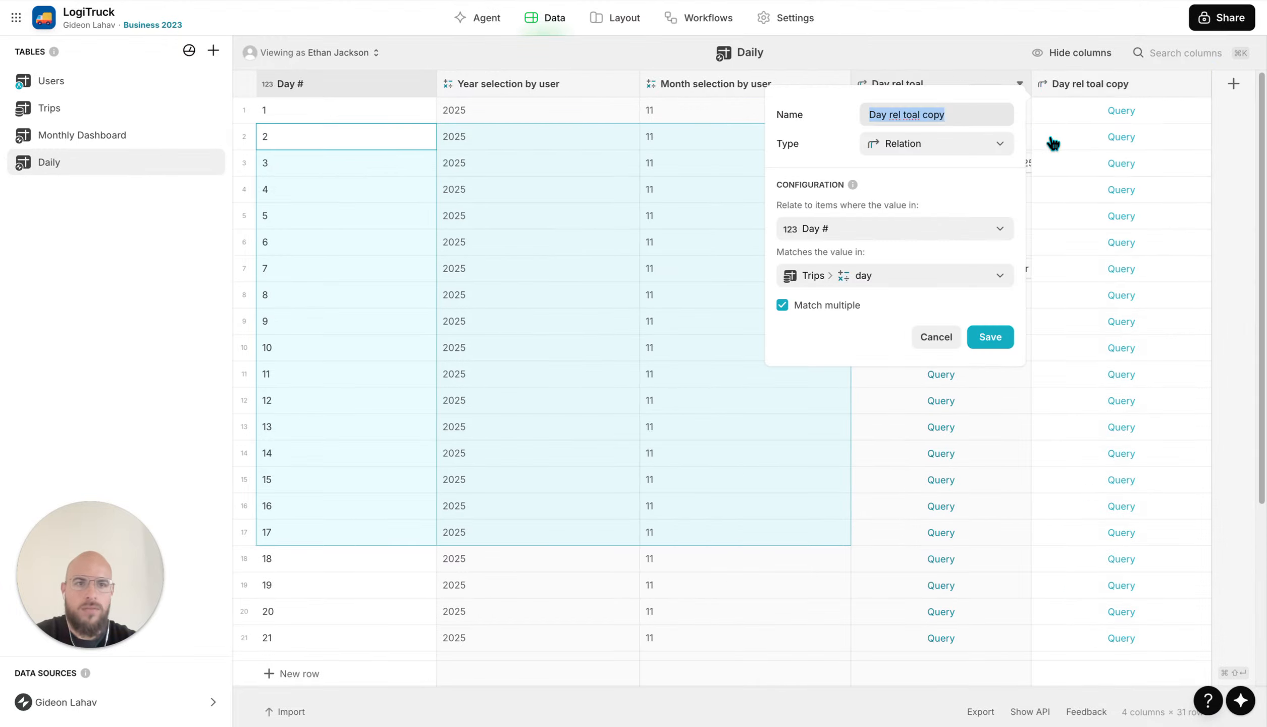
{"action": "type", "text": "Total trips"}
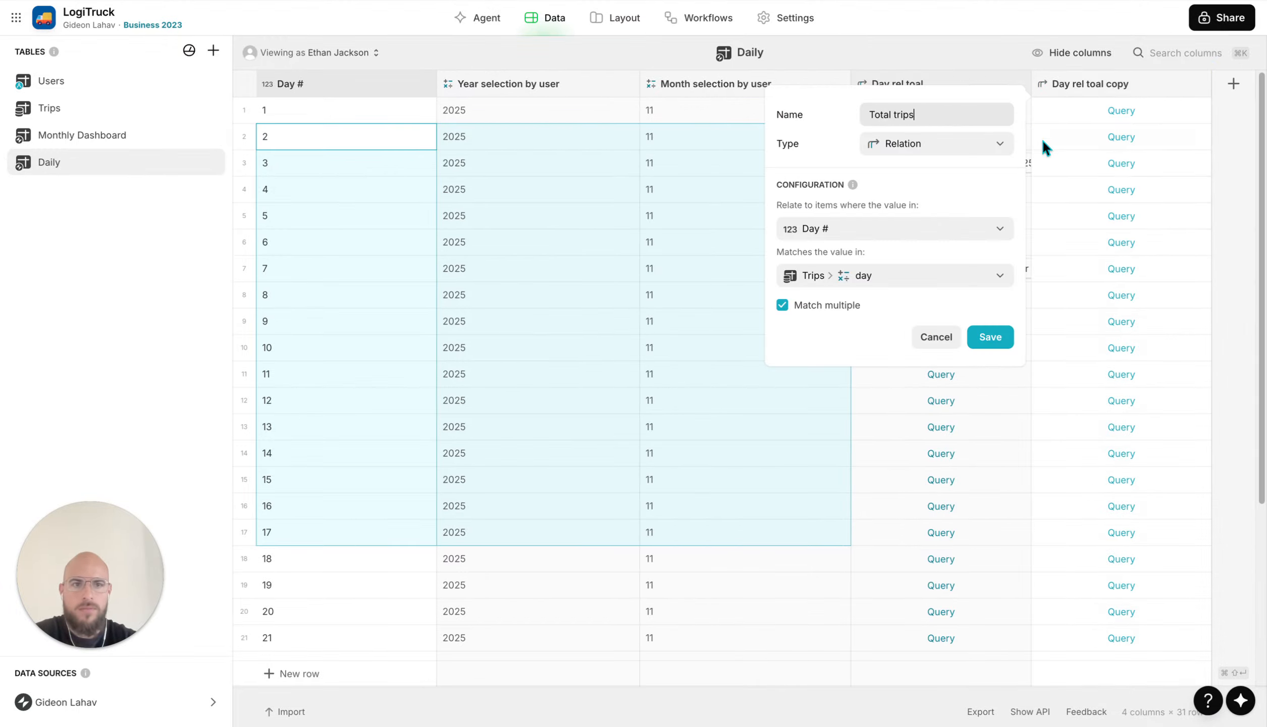
{"action": "left_click", "coordinate": [975, 148]}
{"action": "type", "text": "ro"}
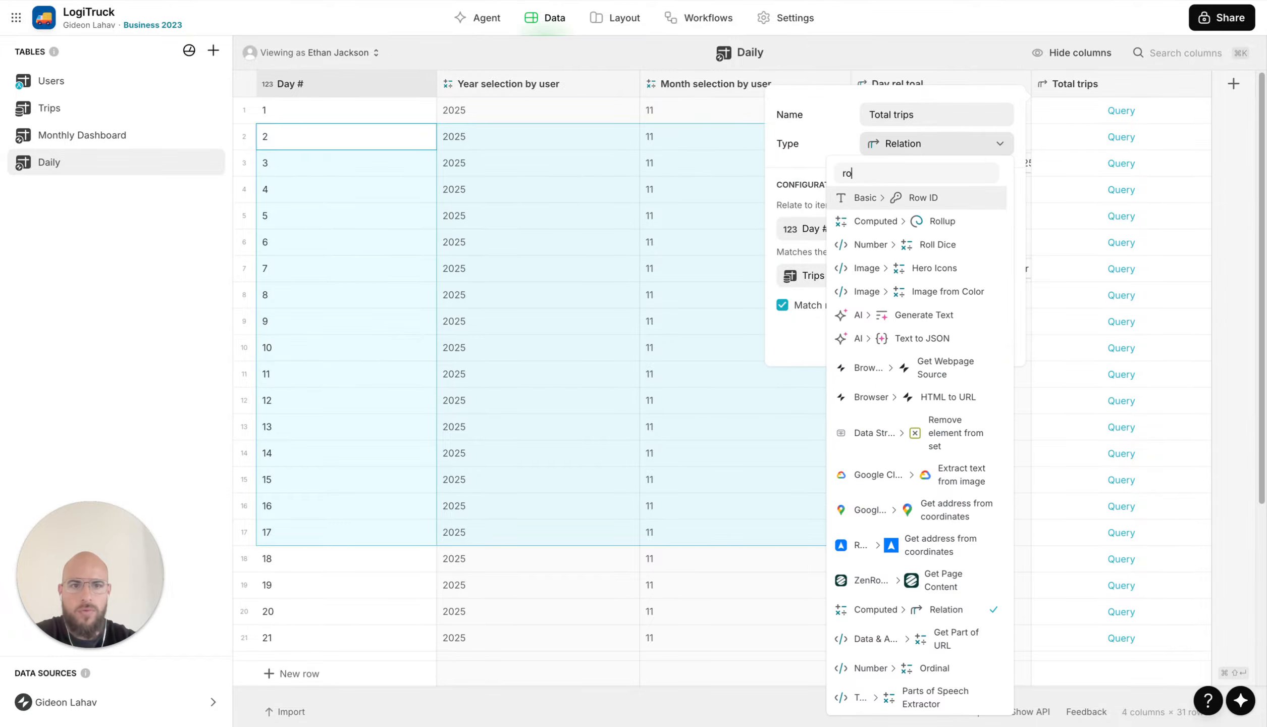
{"action": "key", "text": "Down"}
{"action": "key", "text": "Return"}
{"action": "left_click", "coordinate": [894, 230]}
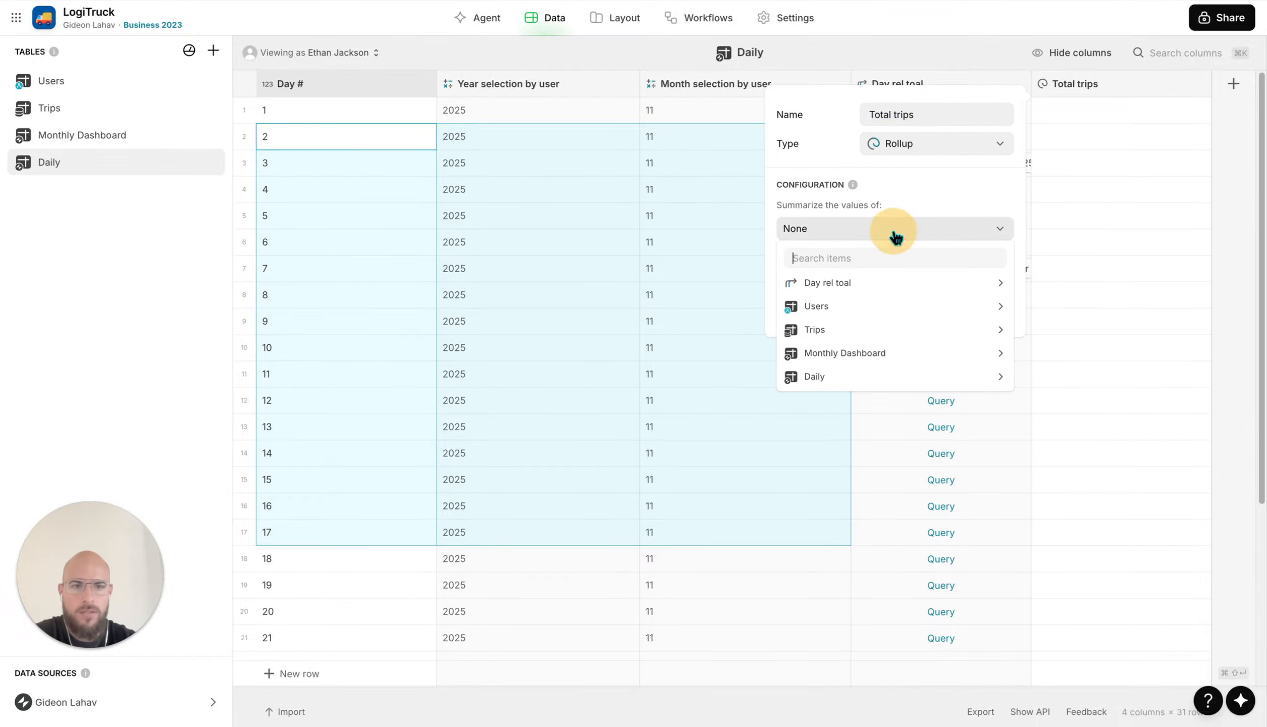
{"action": "mouse_move", "coordinate": [886, 282]}
{"action": "left_click", "coordinate": [1058, 292]}
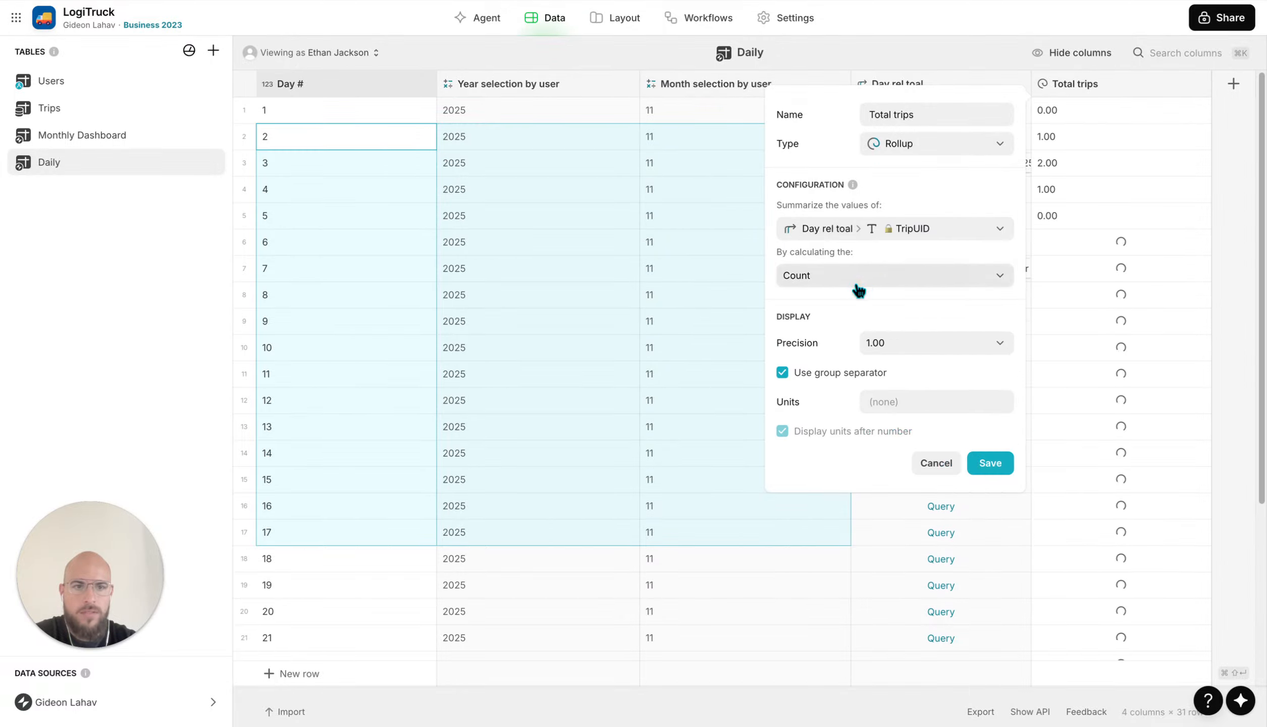
Set the Total trips rollup to precision 1 with the units "total trips" and save the column
{"action": "left_click", "coordinate": [881, 340]}
{"action": "left_click", "coordinate": [879, 362]}
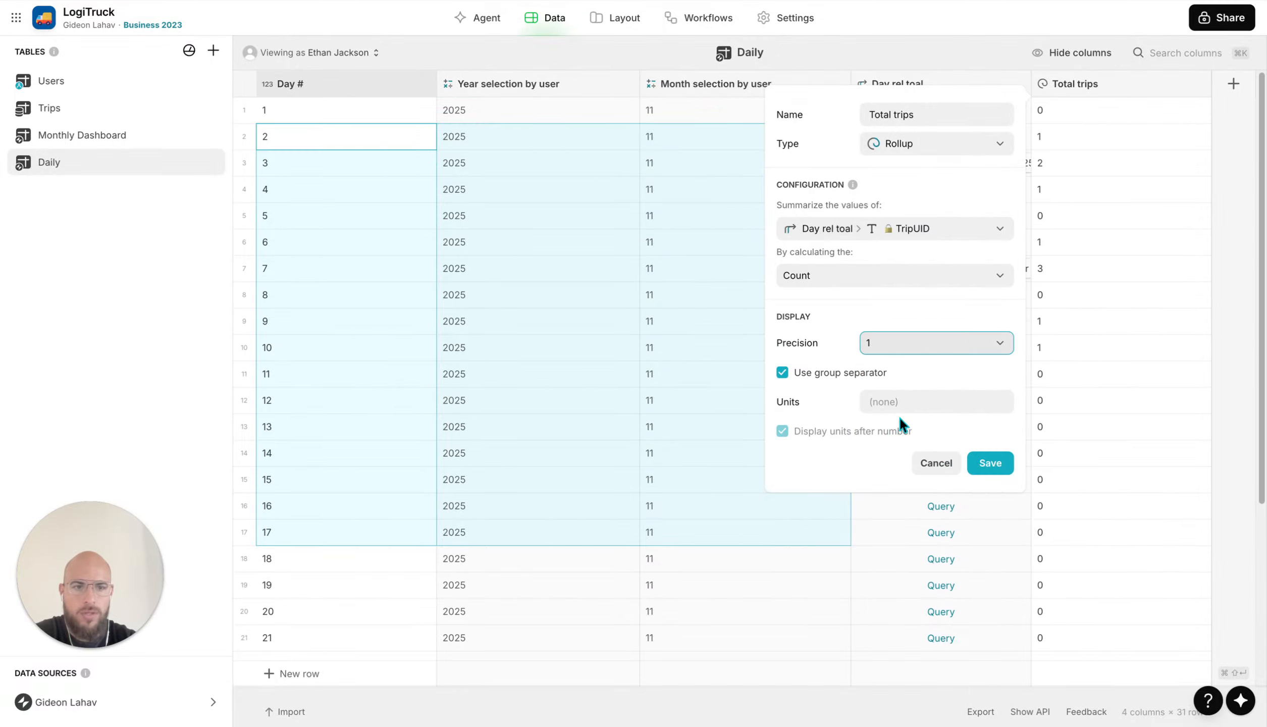
{"action": "left_click", "coordinate": [894, 402]}
{"action": "type", "text": "total "}
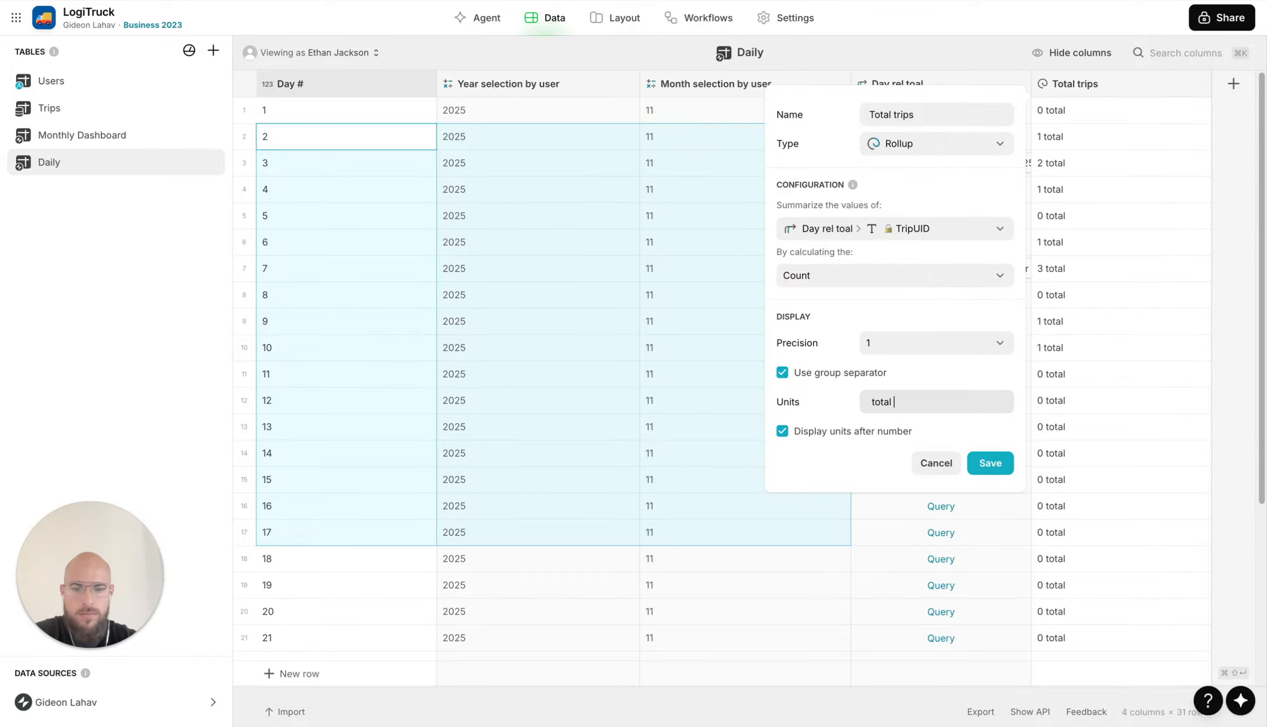
{"action": "type", "text": "trips"}
{"action": "left_click", "coordinate": [978, 457]}
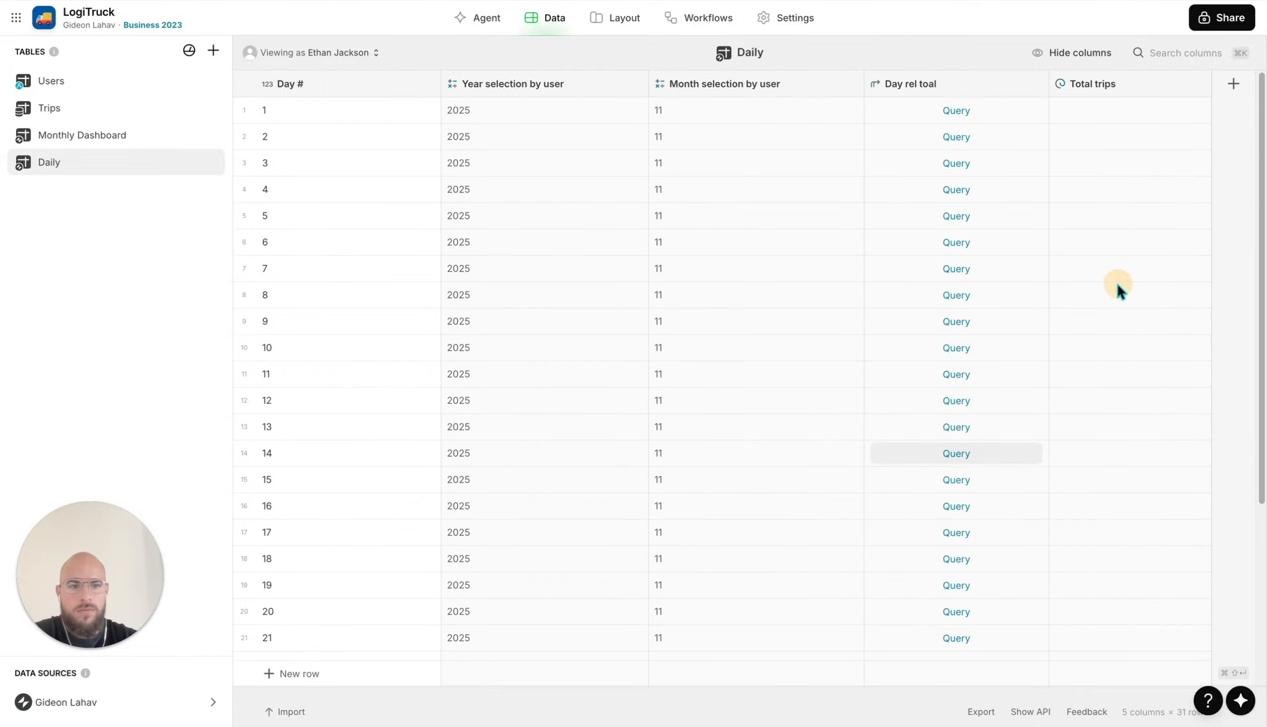
Check the Tonnage column's settings in the Trips table and return to the Daily table
{"action": "left_click", "coordinate": [144, 116]}
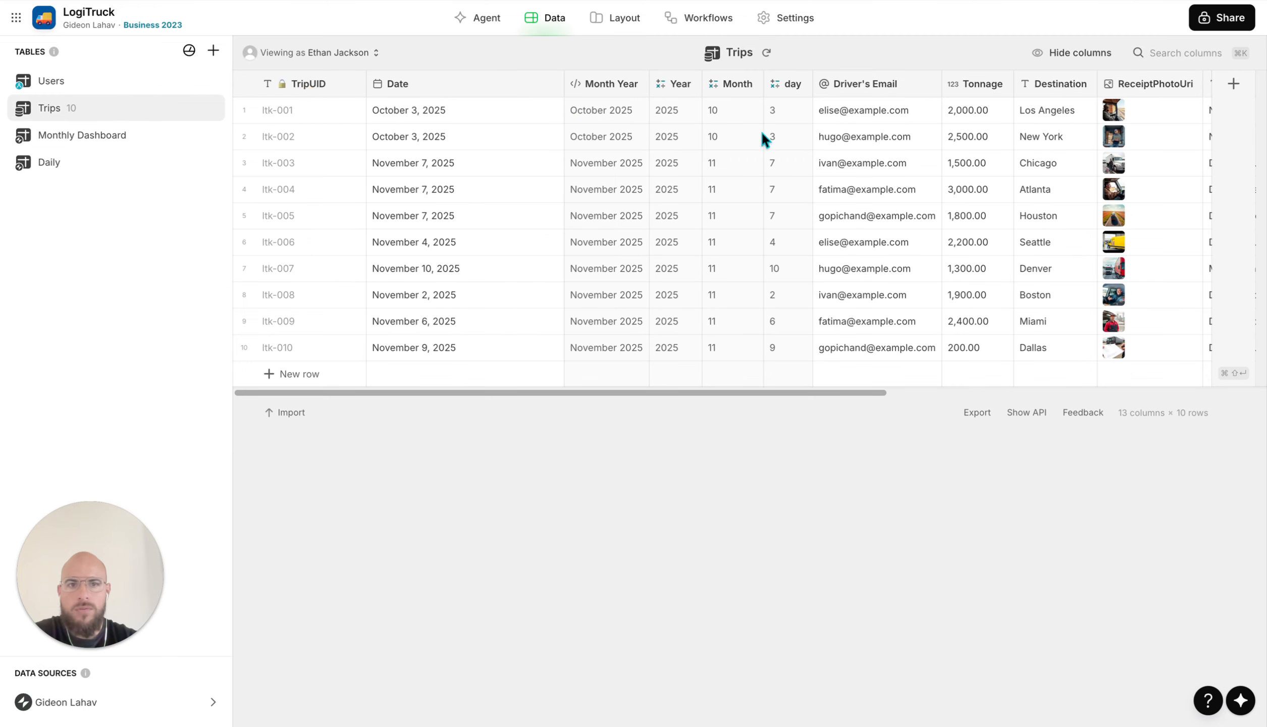
{"action": "left_click", "coordinate": [973, 87]}
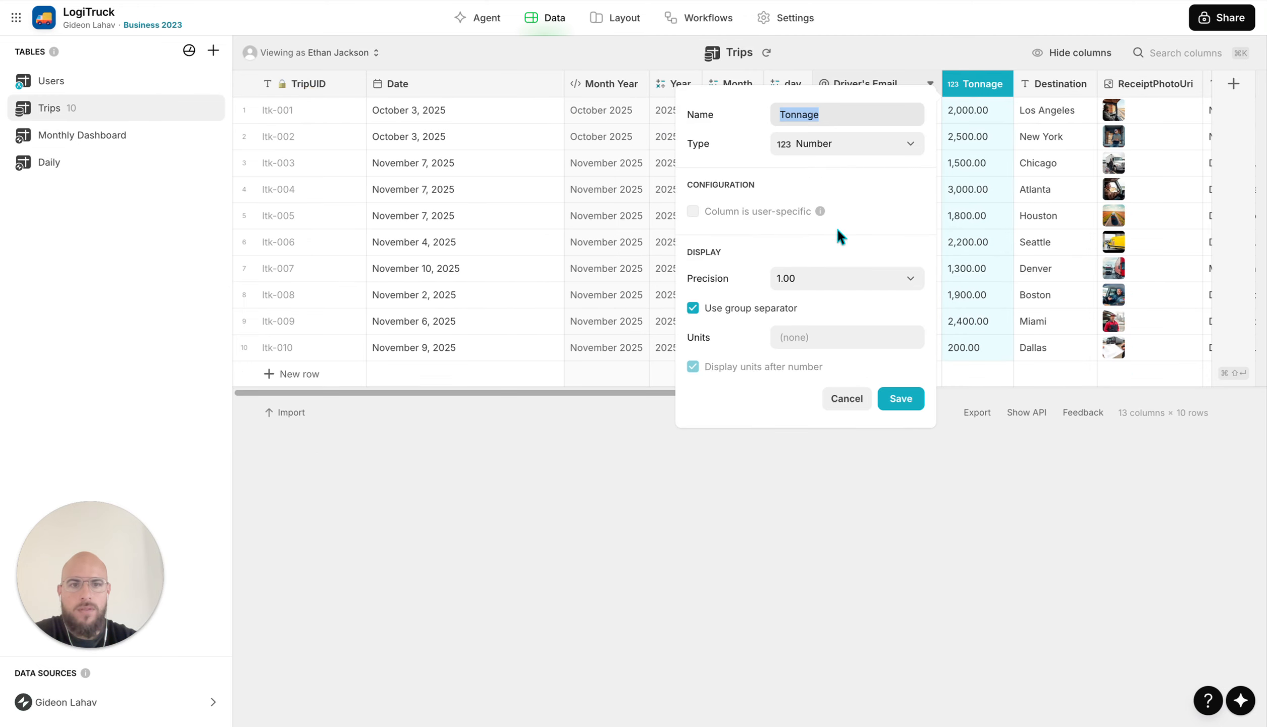
{"action": "left_click", "coordinate": [133, 162]}
{"action": "left_click", "coordinate": [746, 398]}
{"action": "left_click", "coordinate": [93, 164]}
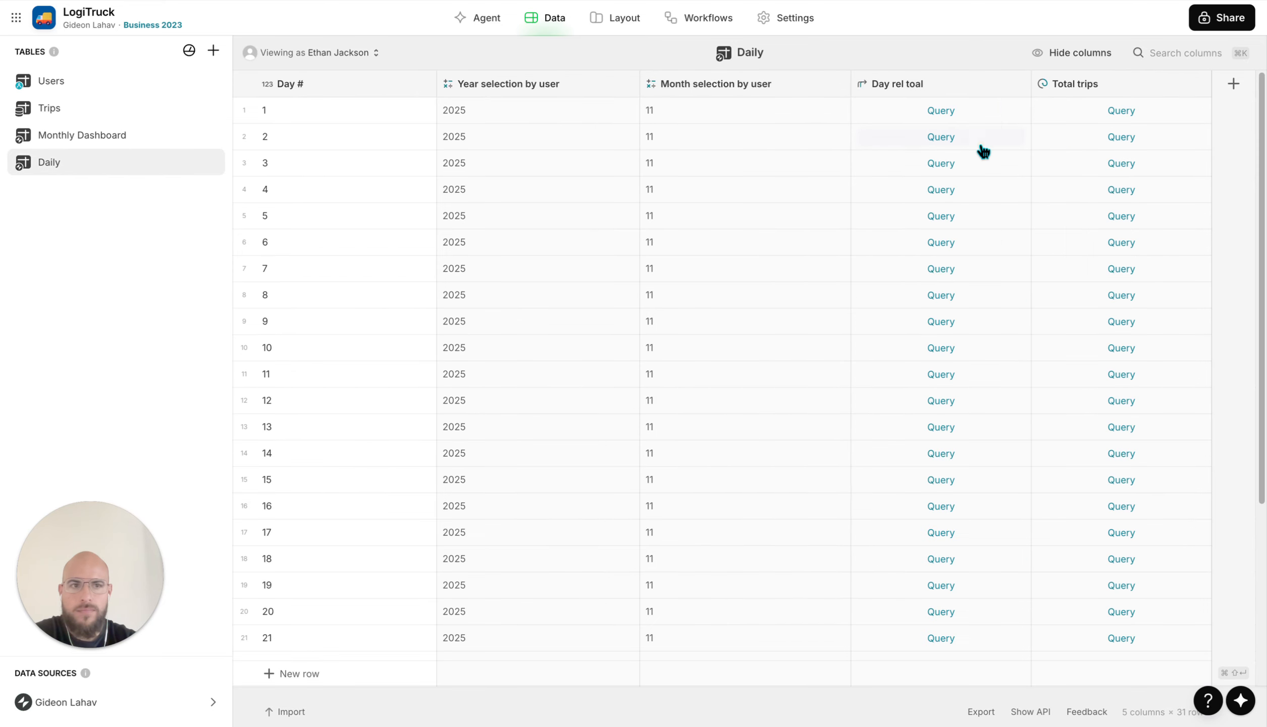
Duplicate the Total trips rollup in the Daily table as Total Tonnage with the units "total tonnage"
{"action": "left_click", "coordinate": [1199, 84]}
{"action": "left_click", "coordinate": [1116, 132]}
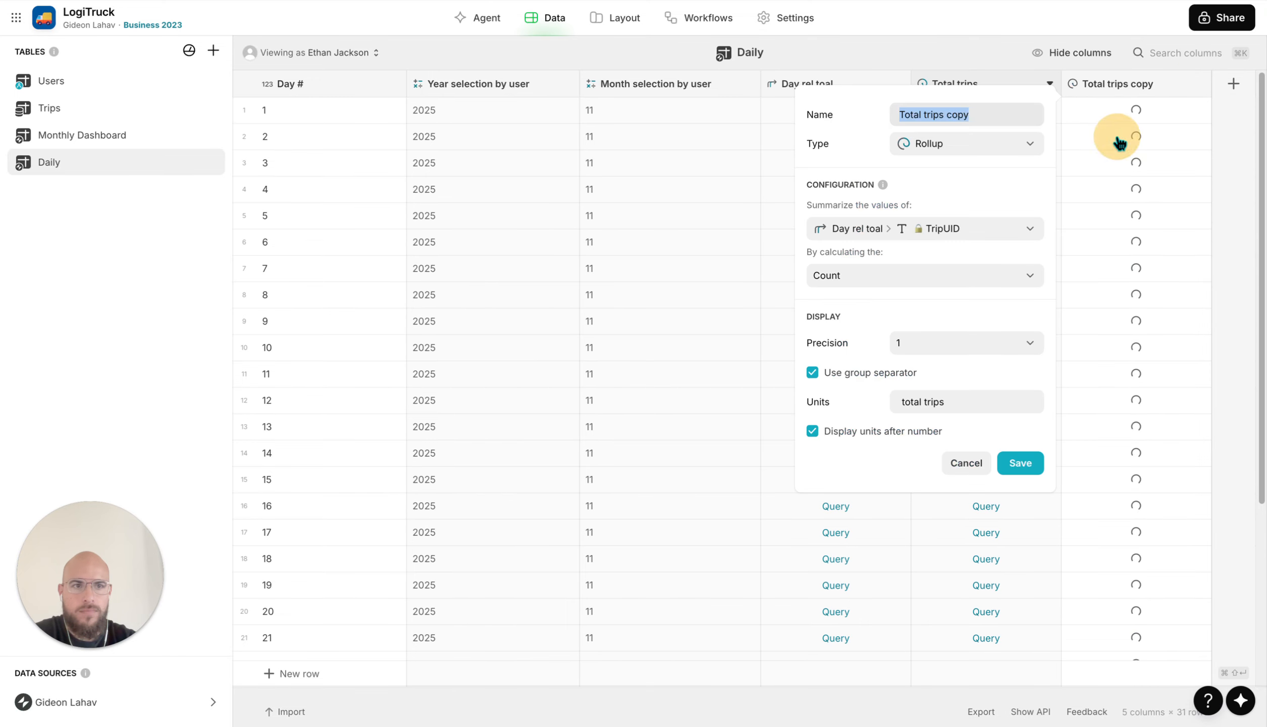
{"action": "left_click", "coordinate": [947, 116]}
{"action": "left_click_drag", "start_coordinate": [922, 116], "coordinate": [998, 114]}
{"action": "type", "text": "Tonnage"}
{"action": "double_click", "coordinate": [929, 402]}
{"action": "type", "text": "Tonnage"}
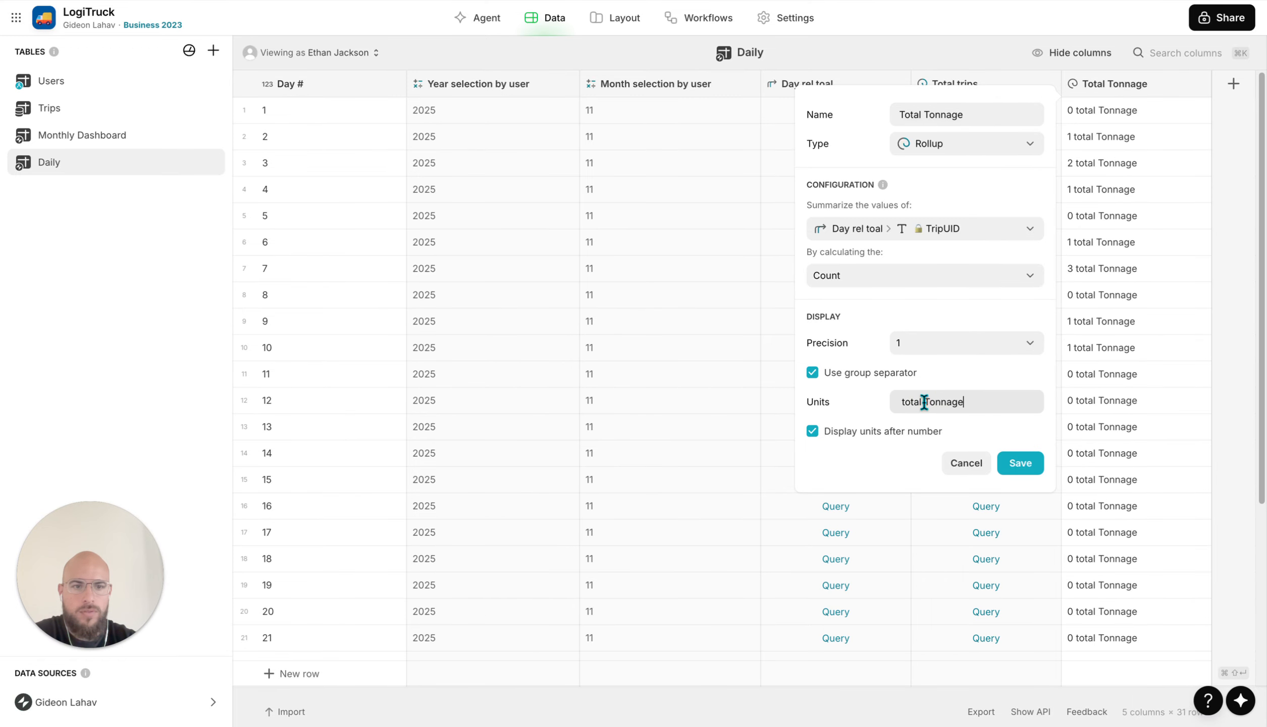
{"action": "left_click", "coordinate": [927, 402]}
{"action": "key", "text": "BackSpace"}
{"action": "type", "text": "t"}
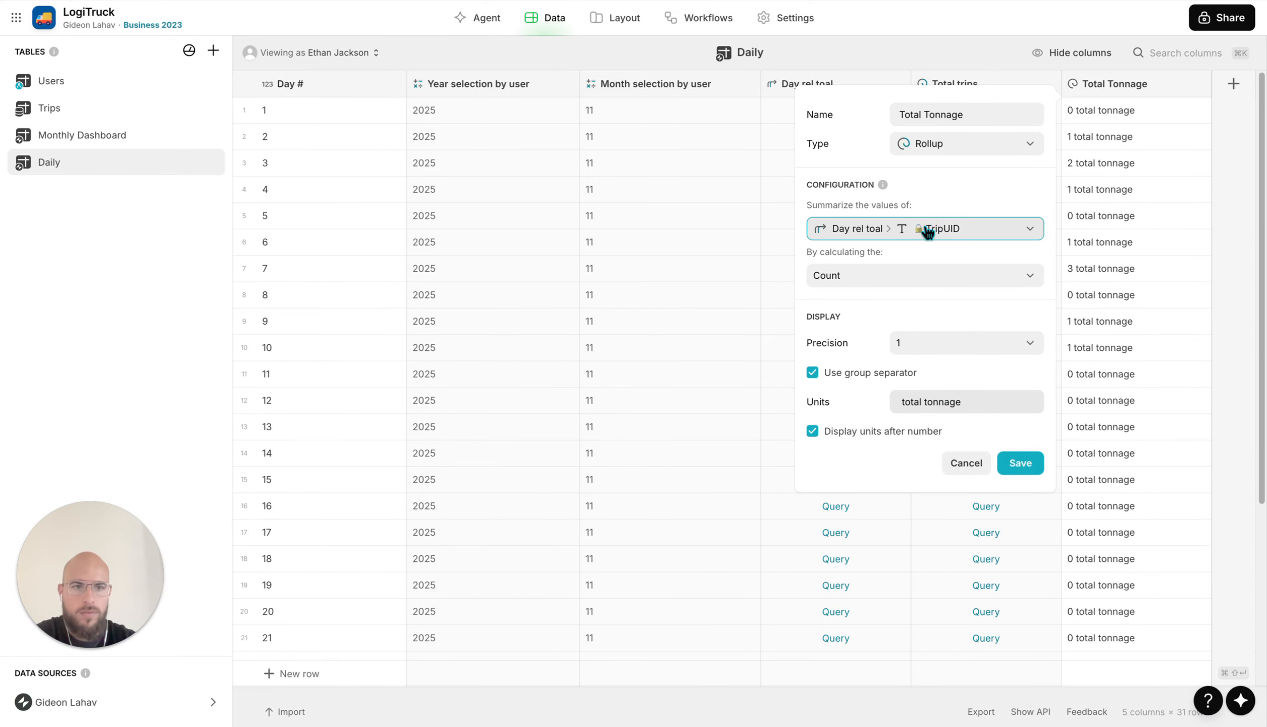
Make the Total Tonnage rollup sum the Tonnage values of the Day rel toal relation and save the column
{"action": "left_click", "coordinate": [931, 229]}
{"action": "mouse_move", "coordinate": [926, 283]}
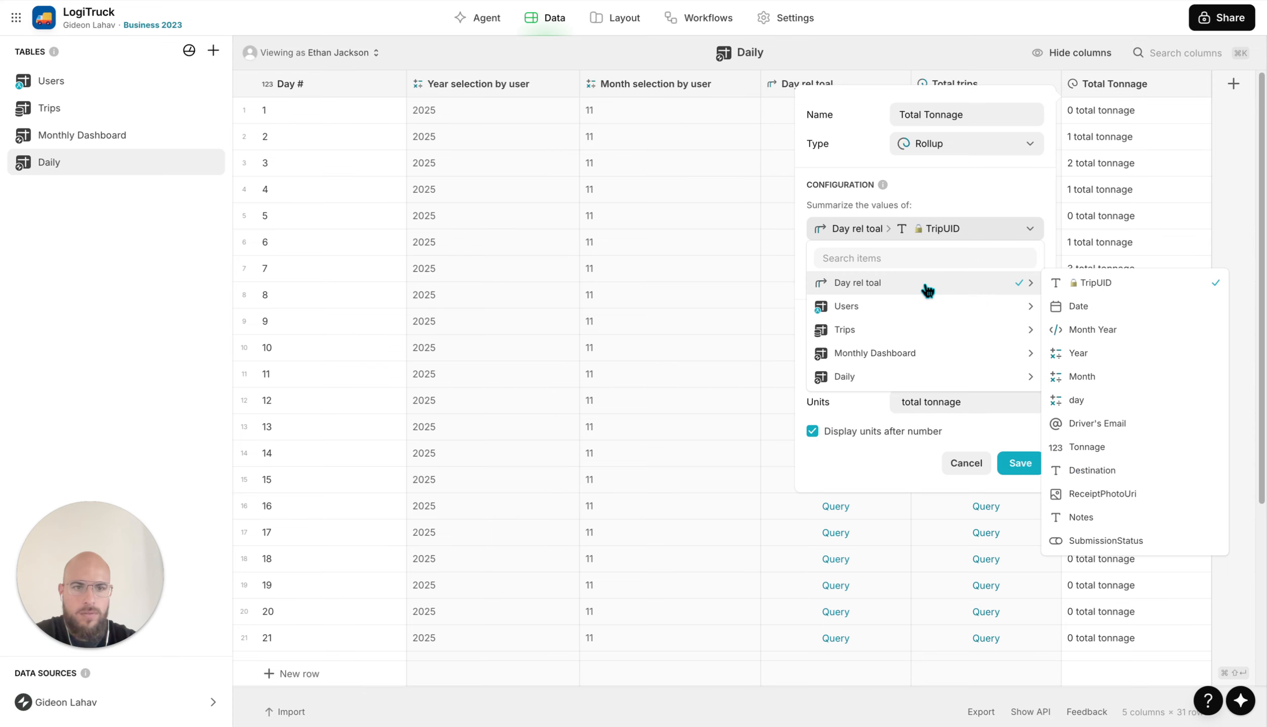
{"action": "left_click", "coordinate": [1117, 444]}
{"action": "left_click", "coordinate": [857, 284]}
{"action": "left_click", "coordinate": [861, 345]}
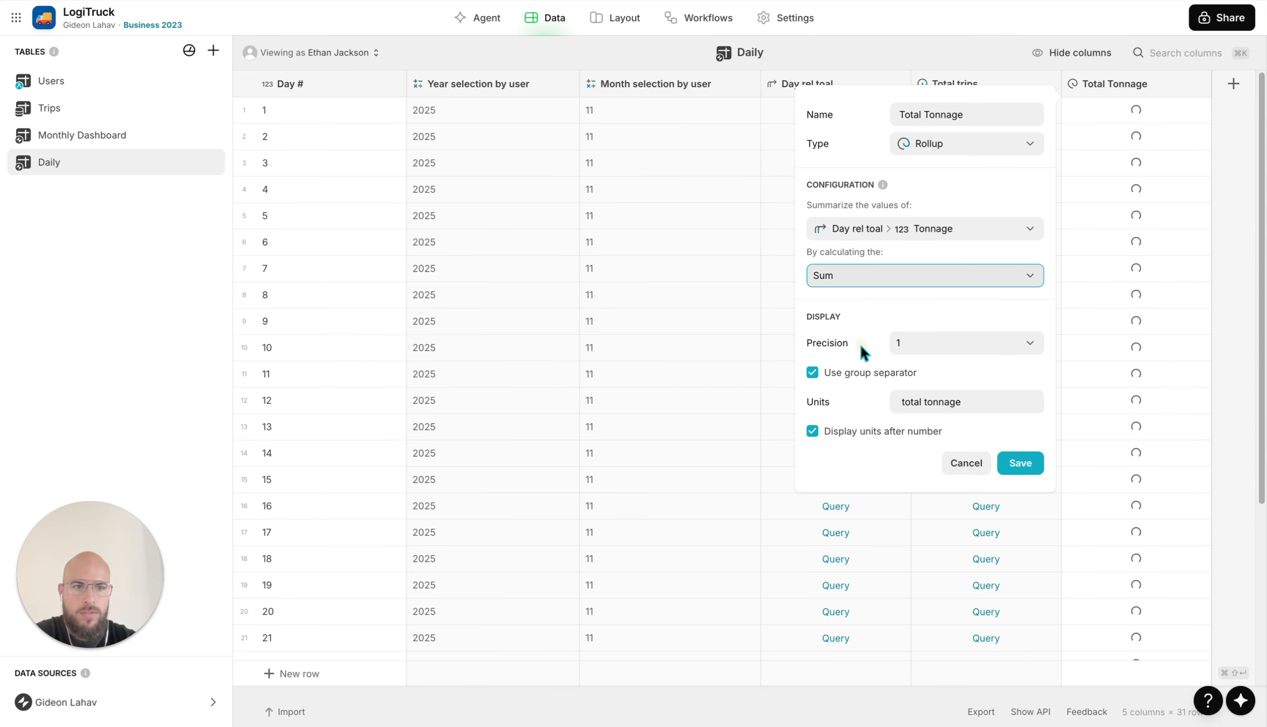
{"action": "left_click", "coordinate": [1023, 464]}
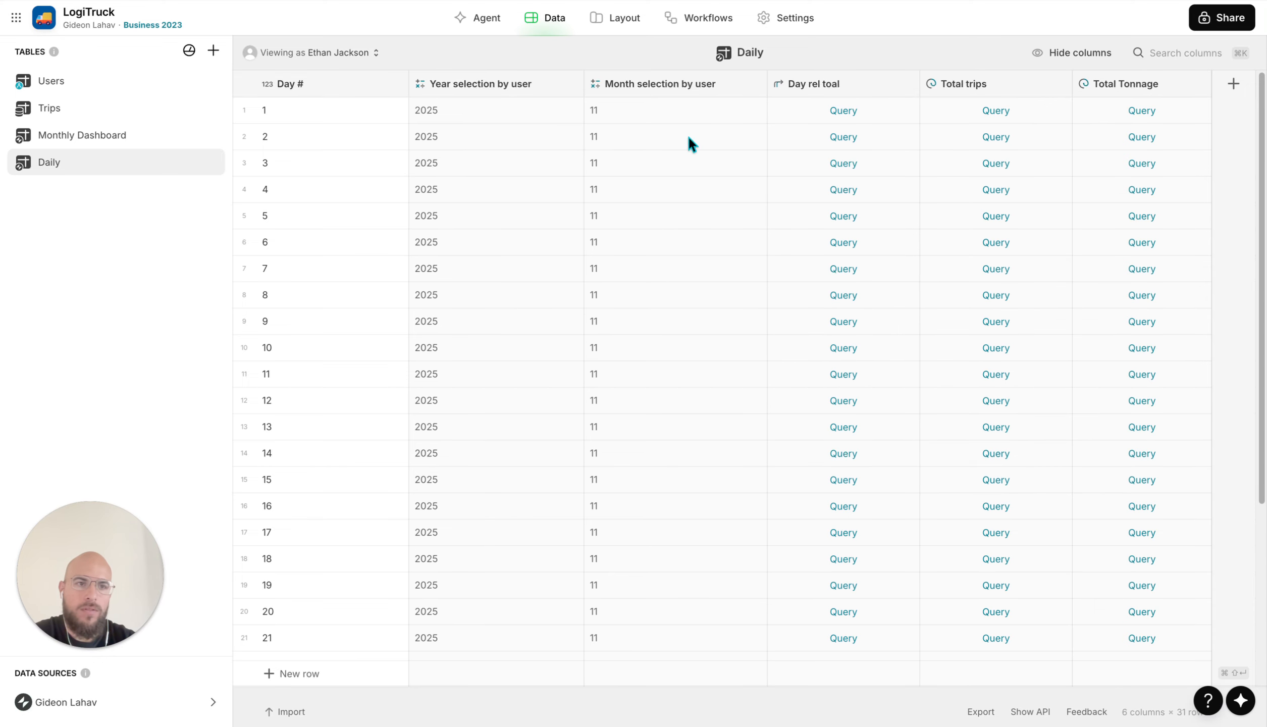
Set the dashboard data grid's second and third column values to Total trips and Total Tonnage
{"action": "left_click", "coordinate": [613, 20]}
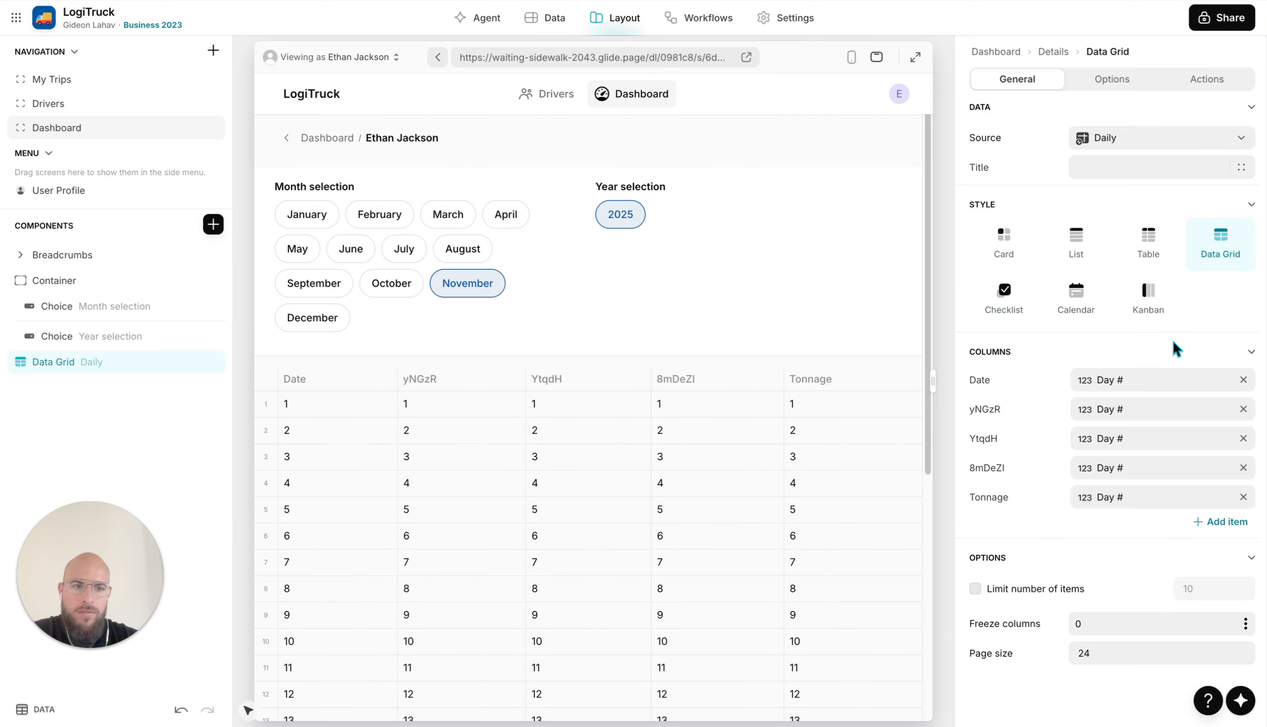
{"action": "left_click", "coordinate": [1118, 415]}
{"action": "left_click", "coordinate": [858, 348]}
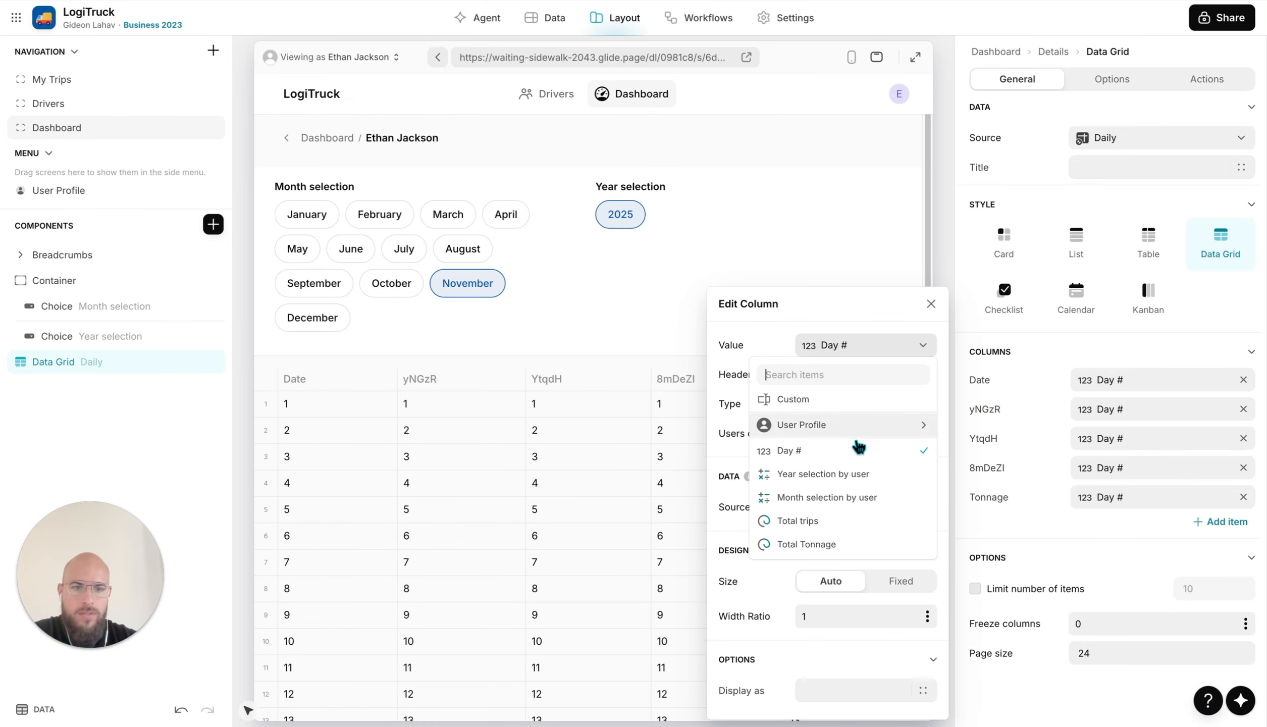
{"action": "left_click", "coordinate": [798, 521]}
{"action": "left_click", "coordinate": [1122, 438]}
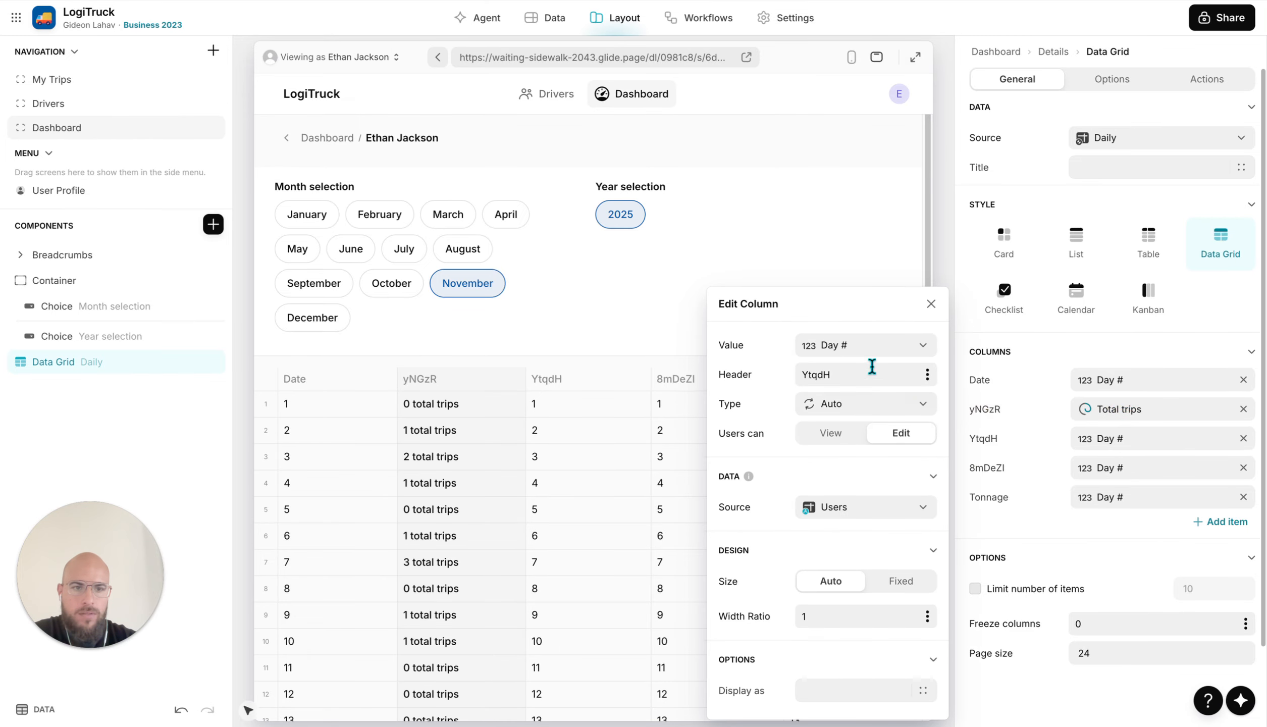
{"action": "left_click", "coordinate": [858, 345]}
{"action": "left_click", "coordinate": [854, 539]}
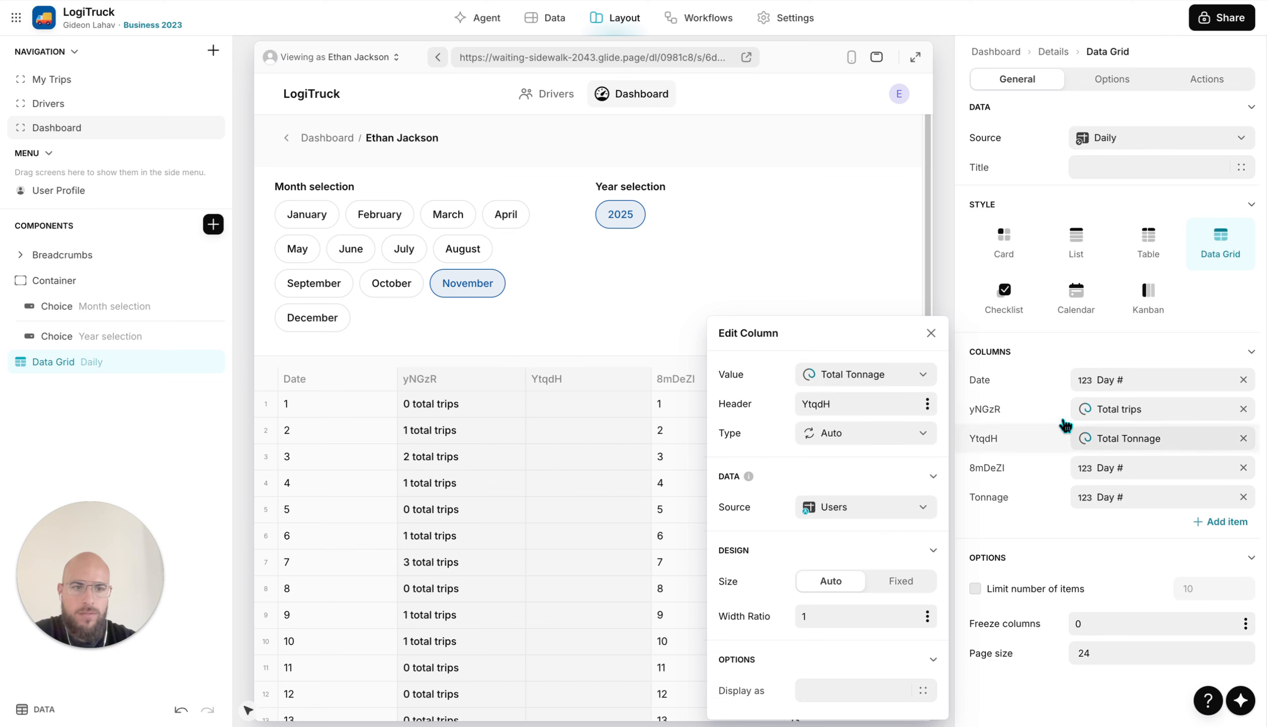
Head the two totals columns Trips and Tonnage and remove the two leftover Day # columns after them
{"action": "left_click", "coordinate": [1048, 415]}
{"action": "left_click", "coordinate": [823, 404]}
{"action": "type", "text": "T"}
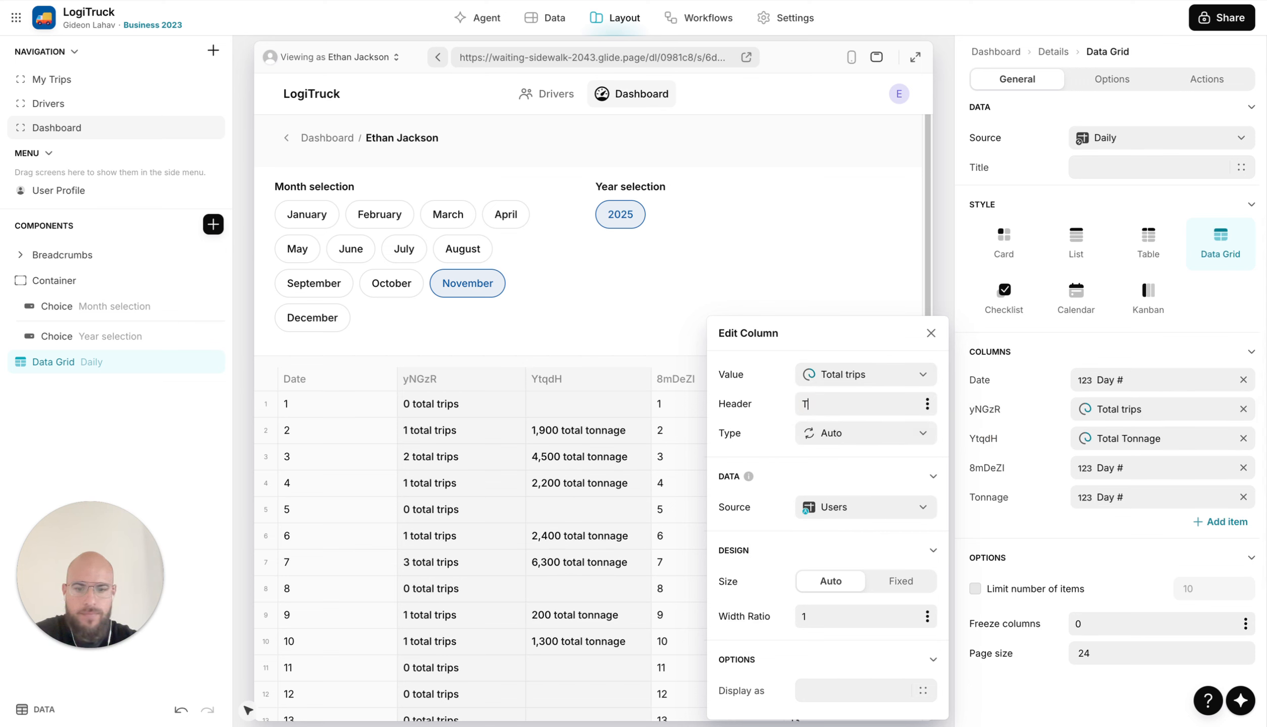
{"action": "type", "text": "rips"}
{"action": "left_click", "coordinate": [1041, 438]}
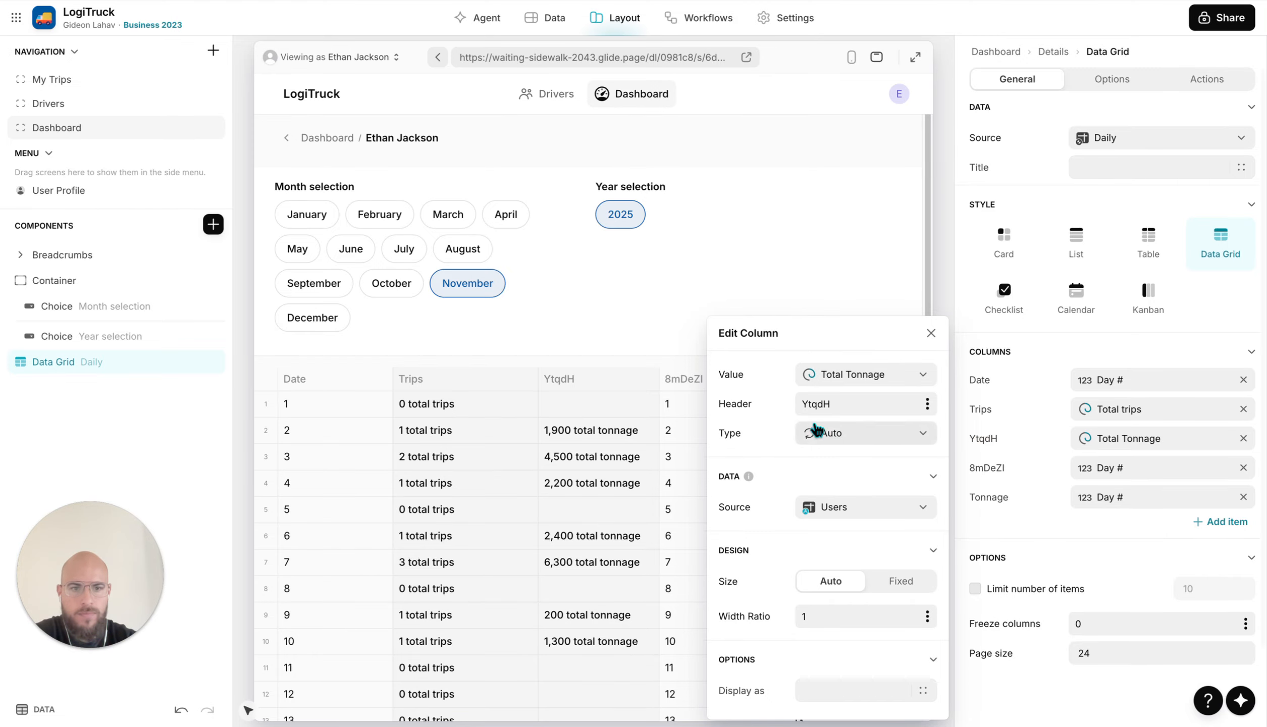
{"action": "left_click", "coordinate": [808, 404]}
{"action": "type", "text": "Tonnage"}
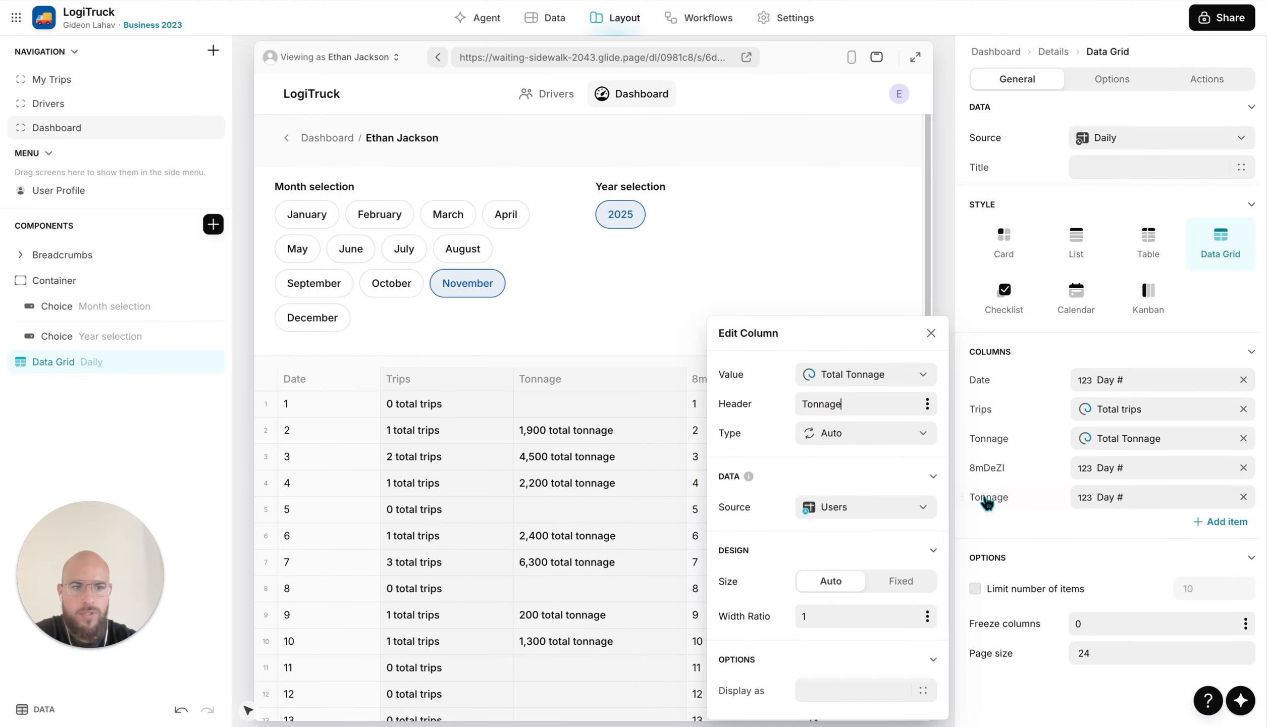
{"action": "left_click", "coordinate": [1243, 467]}
{"action": "left_click", "coordinate": [1243, 468]}
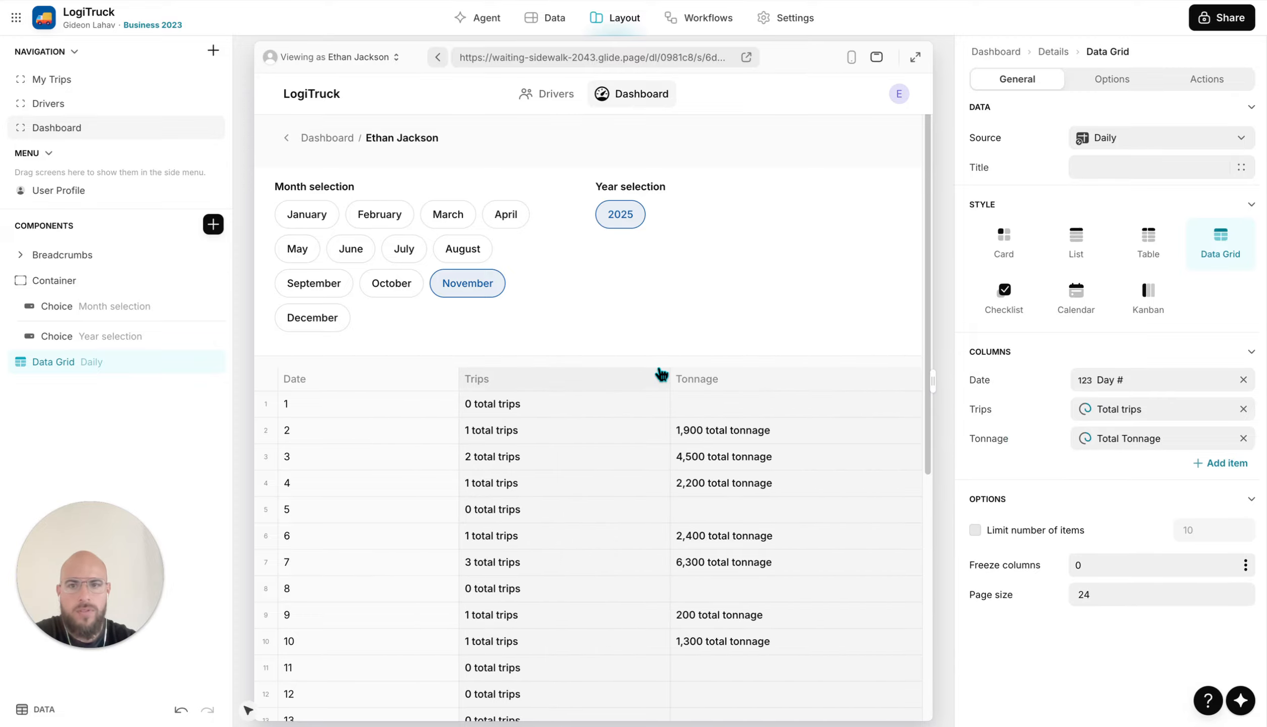
Preview the dashboard full screen and test the daily grid by selecting October, then November again
{"action": "left_click", "coordinate": [915, 57]}
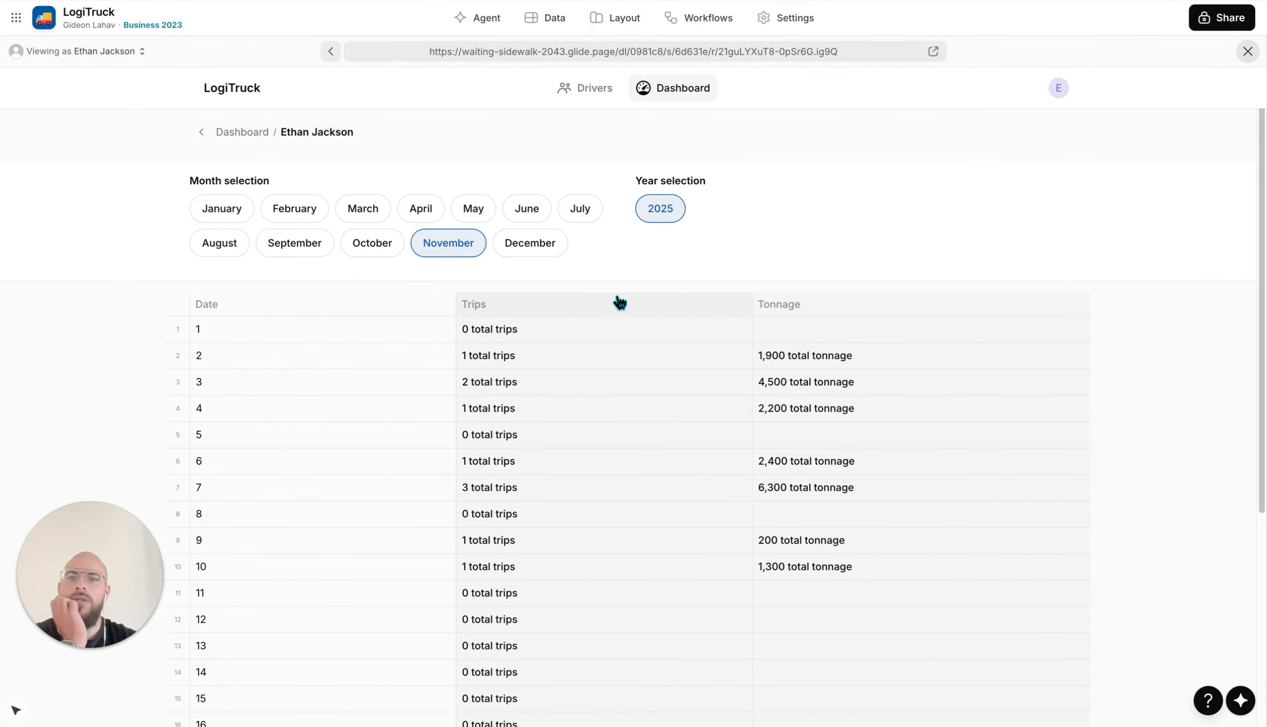
{"action": "left_click", "coordinate": [383, 249]}
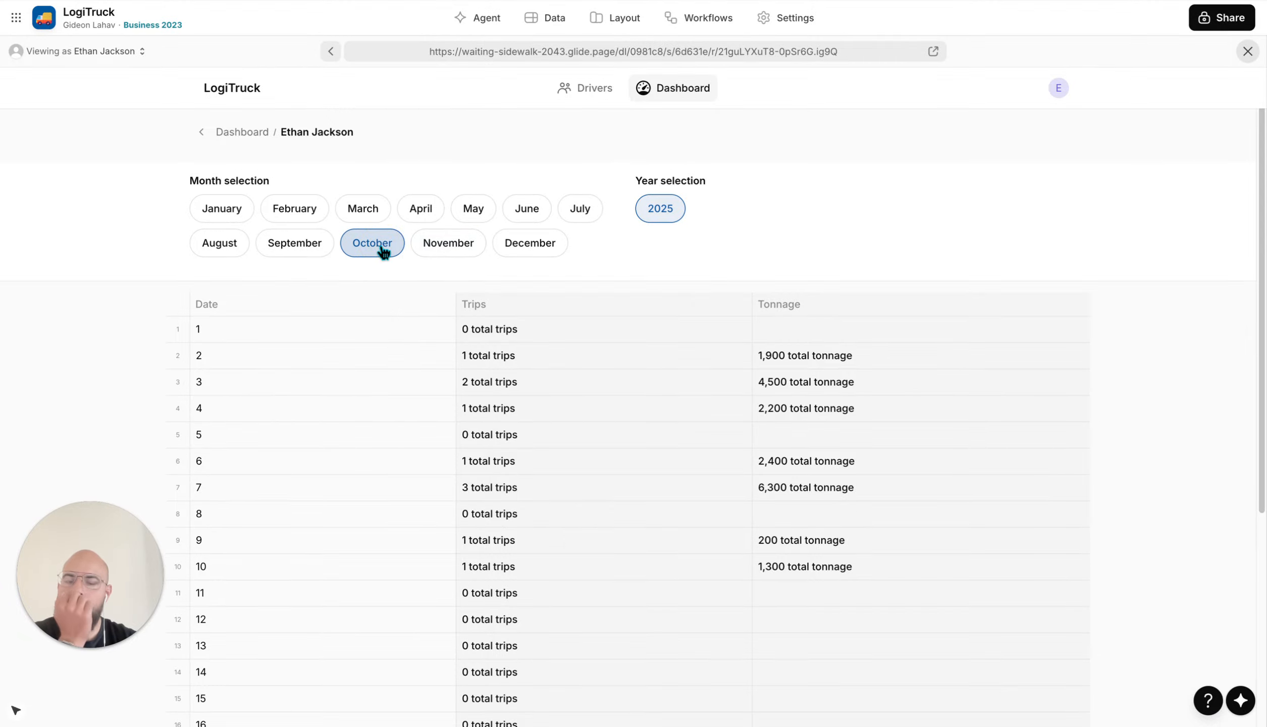
{"action": "left_click", "coordinate": [430, 247]}
Duplicate the Day rel toal column in the Daily table and name the copy "Total Y & M & D"
{"action": "left_click", "coordinate": [564, 25]}
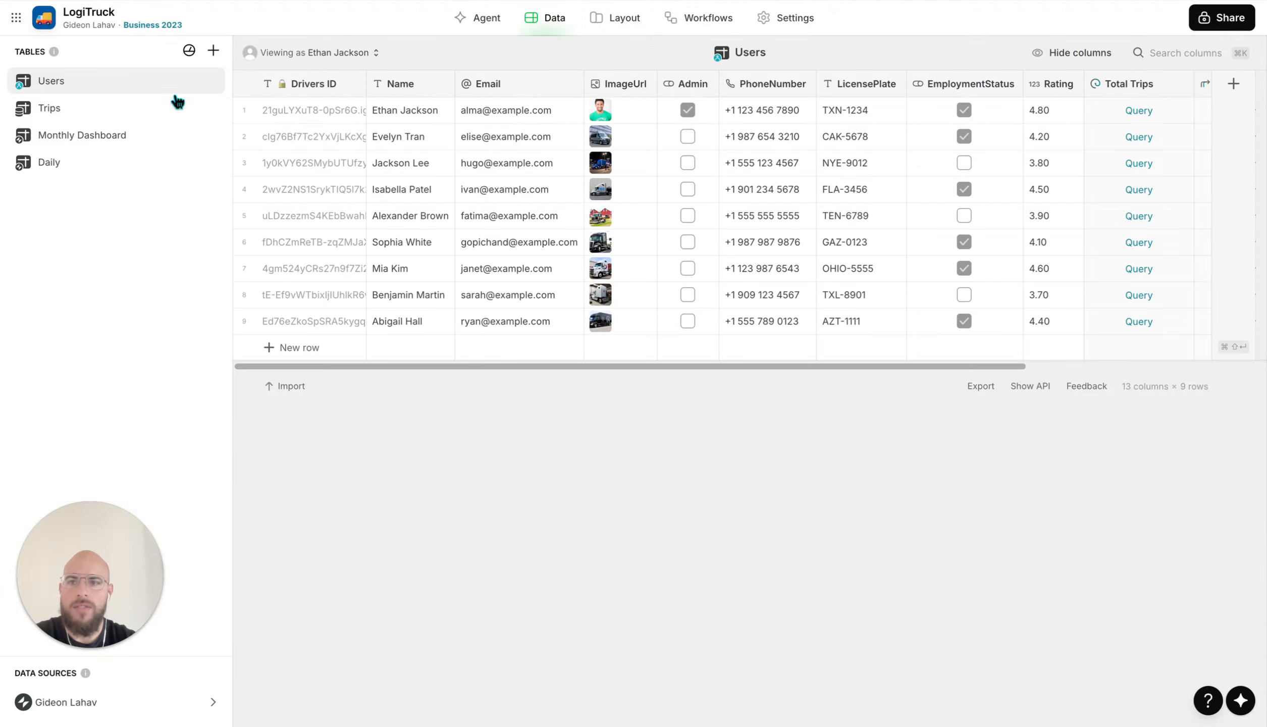
{"action": "left_click", "coordinate": [92, 164]}
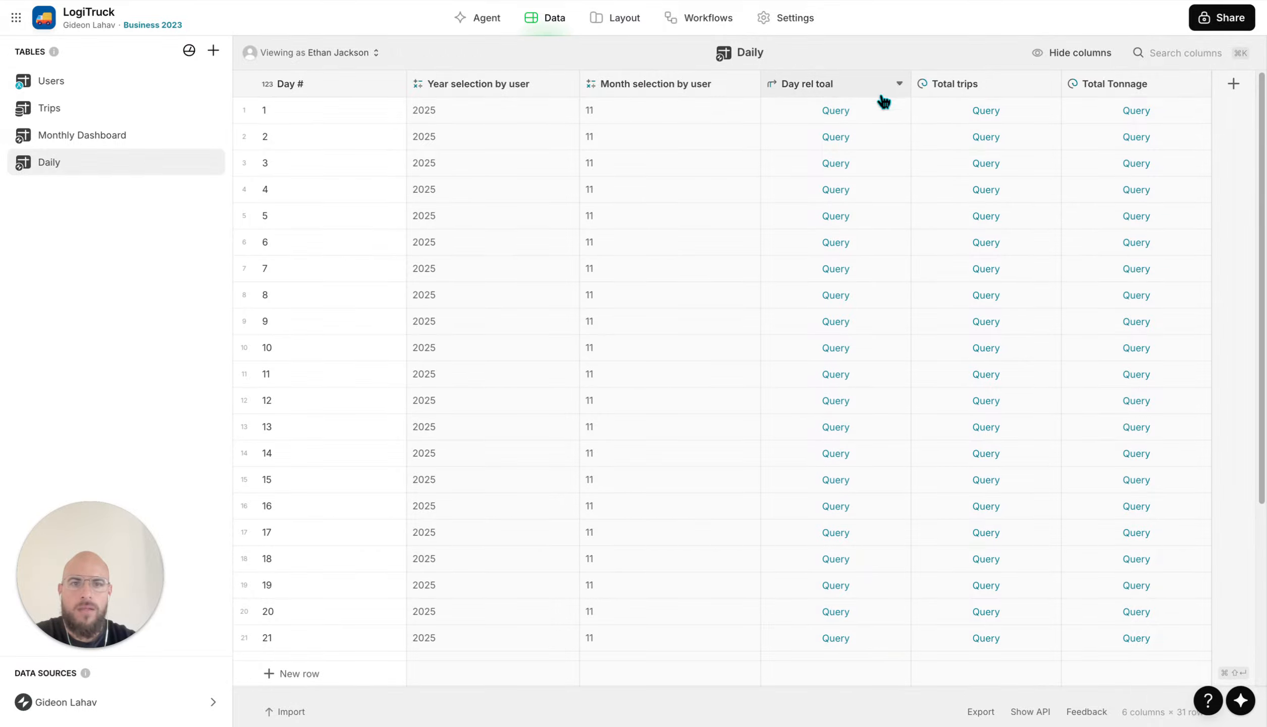
{"action": "left_click", "coordinate": [899, 84]}
{"action": "left_click", "coordinate": [819, 132]}
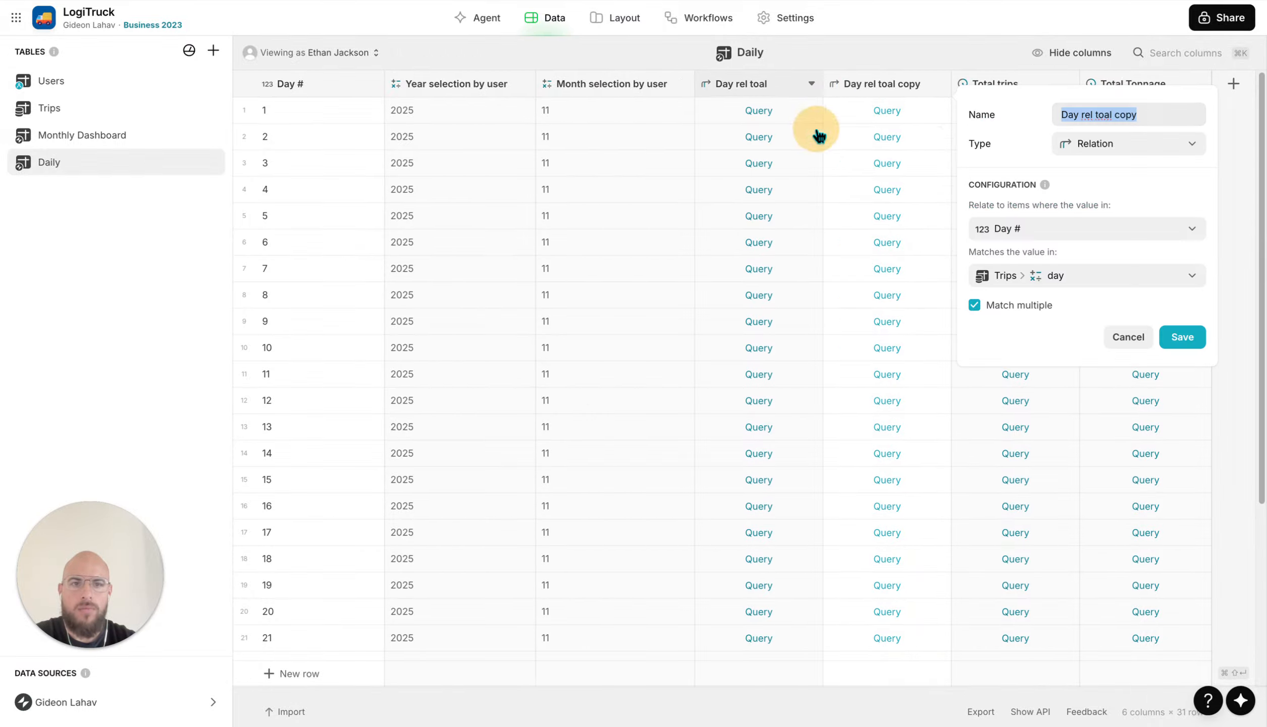
{"action": "left_click", "coordinate": [1126, 114]}
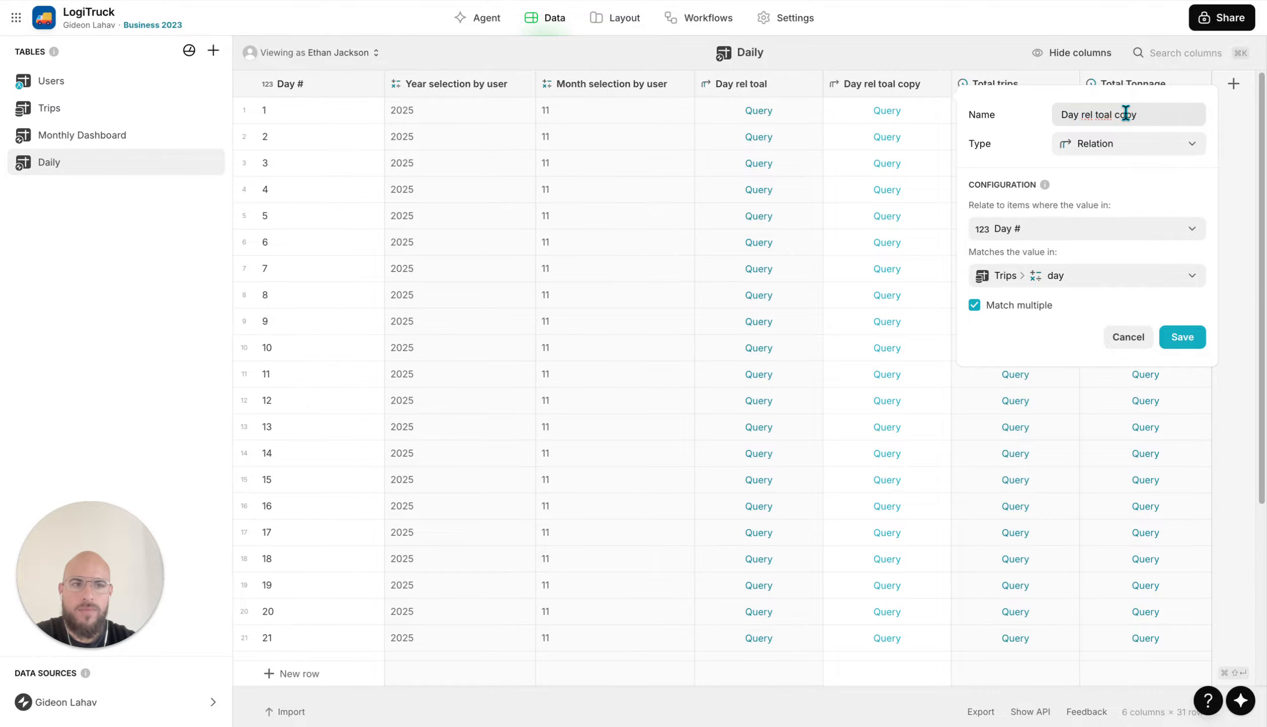
{"action": "triple_click", "coordinate": [1126, 113]}
{"action": "type", "text": "Total Y & M & D"}
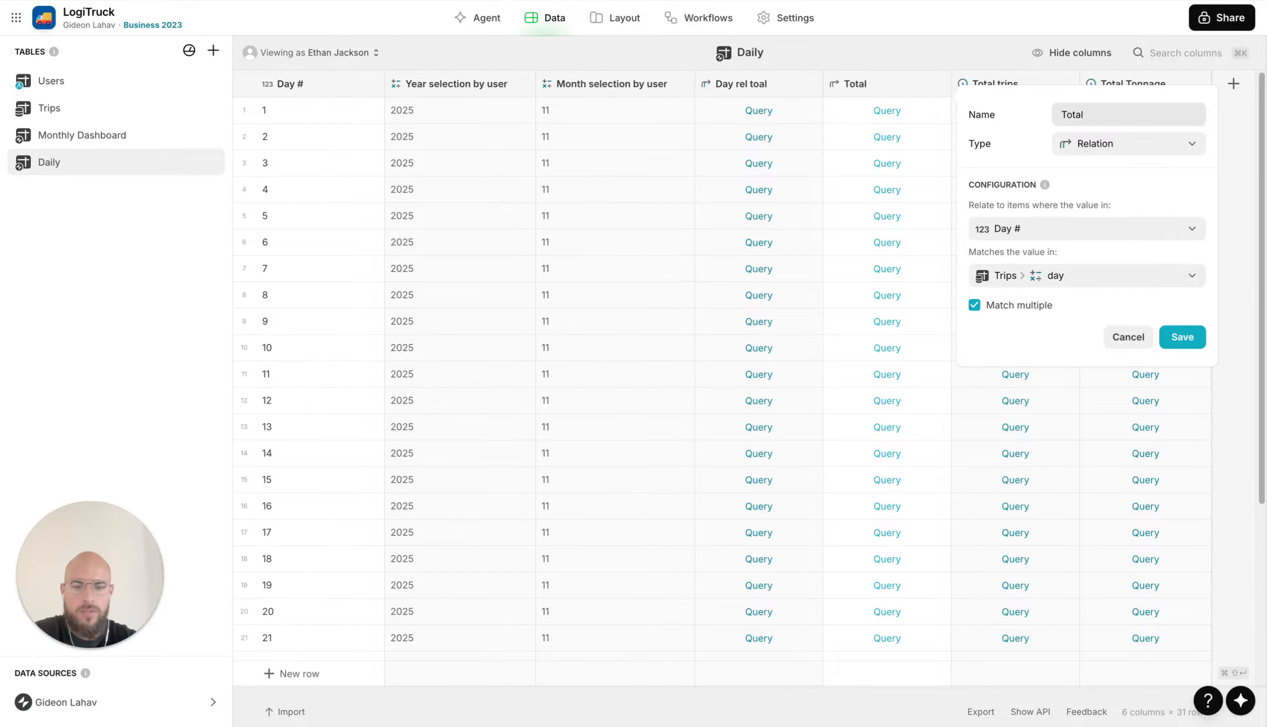
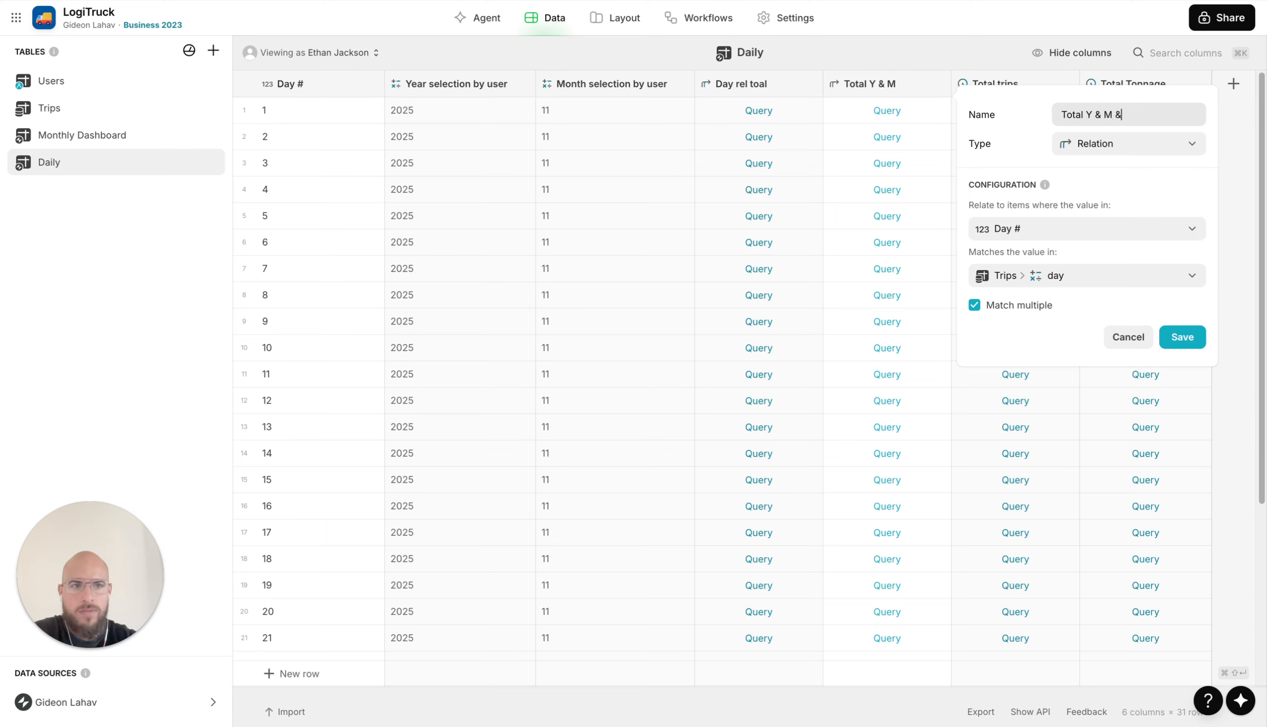
Change the Total Y & M & D column to a Query sourced from the Day rel toal relation
{"action": "left_click", "coordinate": [1130, 149]}
{"action": "left_click", "coordinate": [1107, 432]}
{"action": "left_click", "coordinate": [1065, 227]}
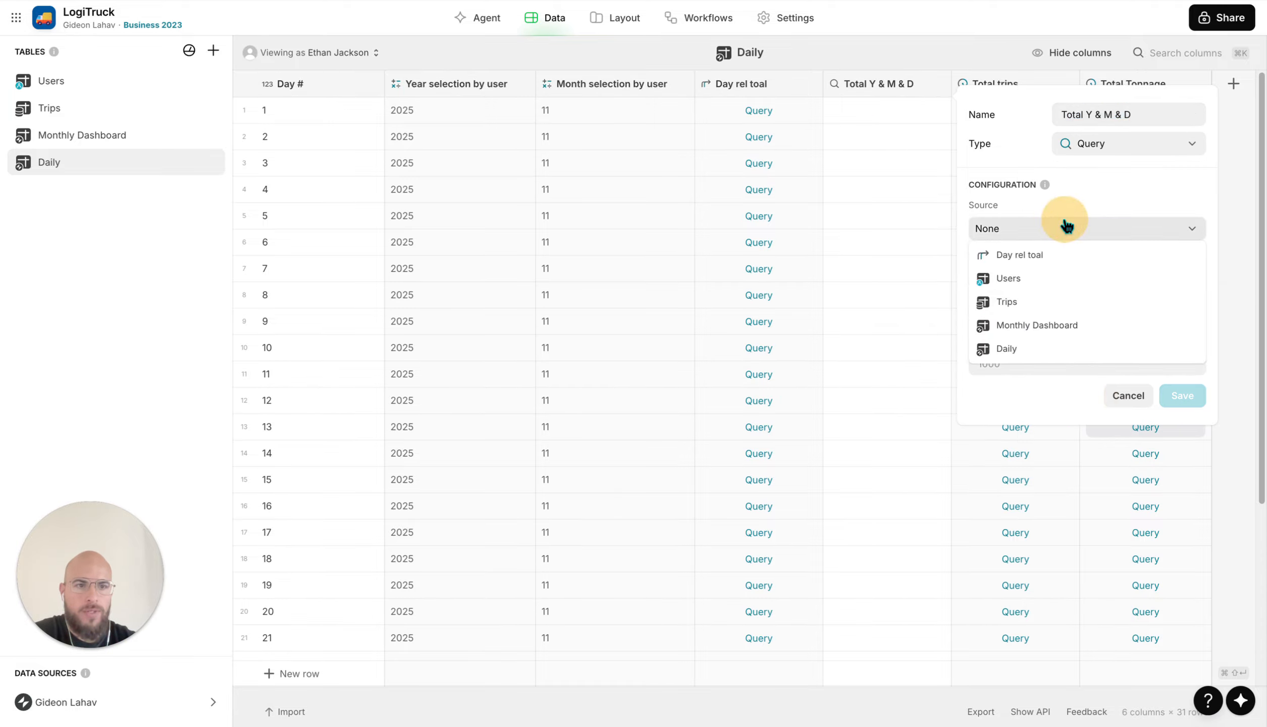
{"action": "left_click", "coordinate": [1057, 260]}
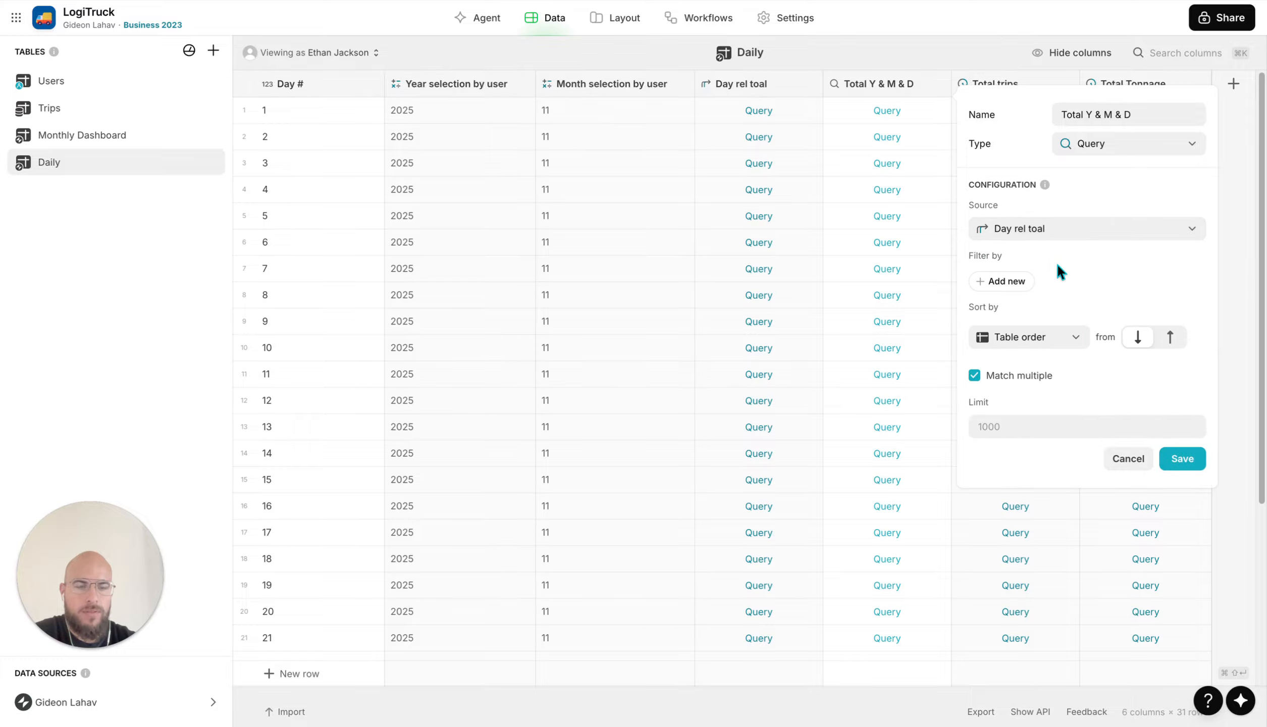
Filter the Total Y & M & D query where Month equals this row's Month selection by user
{"action": "left_click", "coordinate": [1002, 281]}
{"action": "left_click", "coordinate": [1013, 284]}
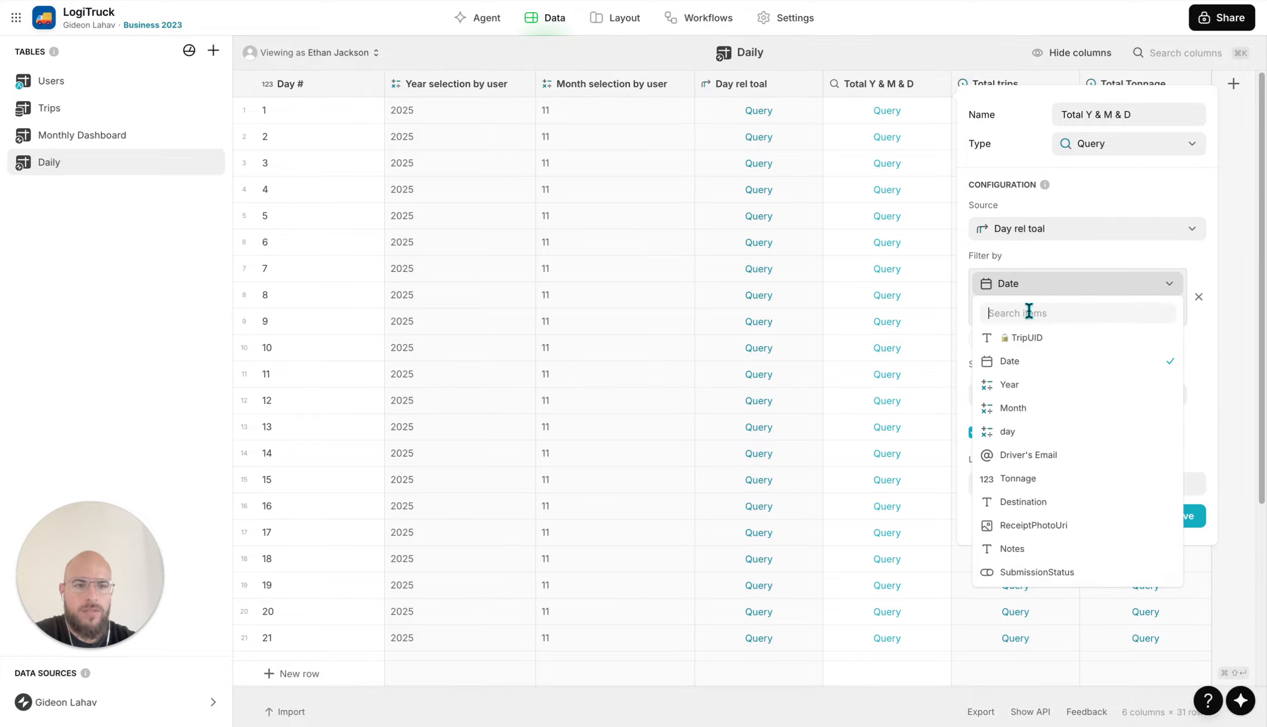
{"action": "left_click", "coordinate": [1043, 409]}
{"action": "left_click", "coordinate": [1023, 313]}
{"action": "left_click", "coordinate": [1021, 336]}
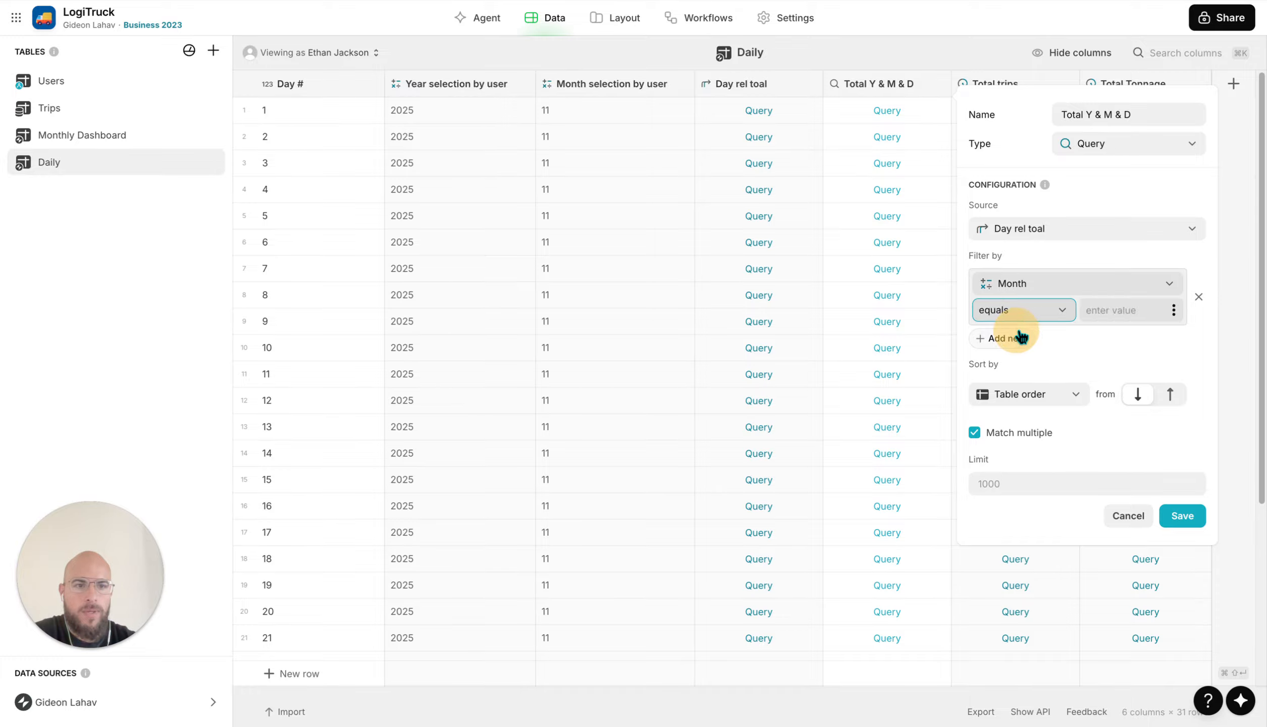
{"action": "left_click", "coordinate": [1174, 310]}
{"action": "mouse_move", "coordinate": [1110, 424]}
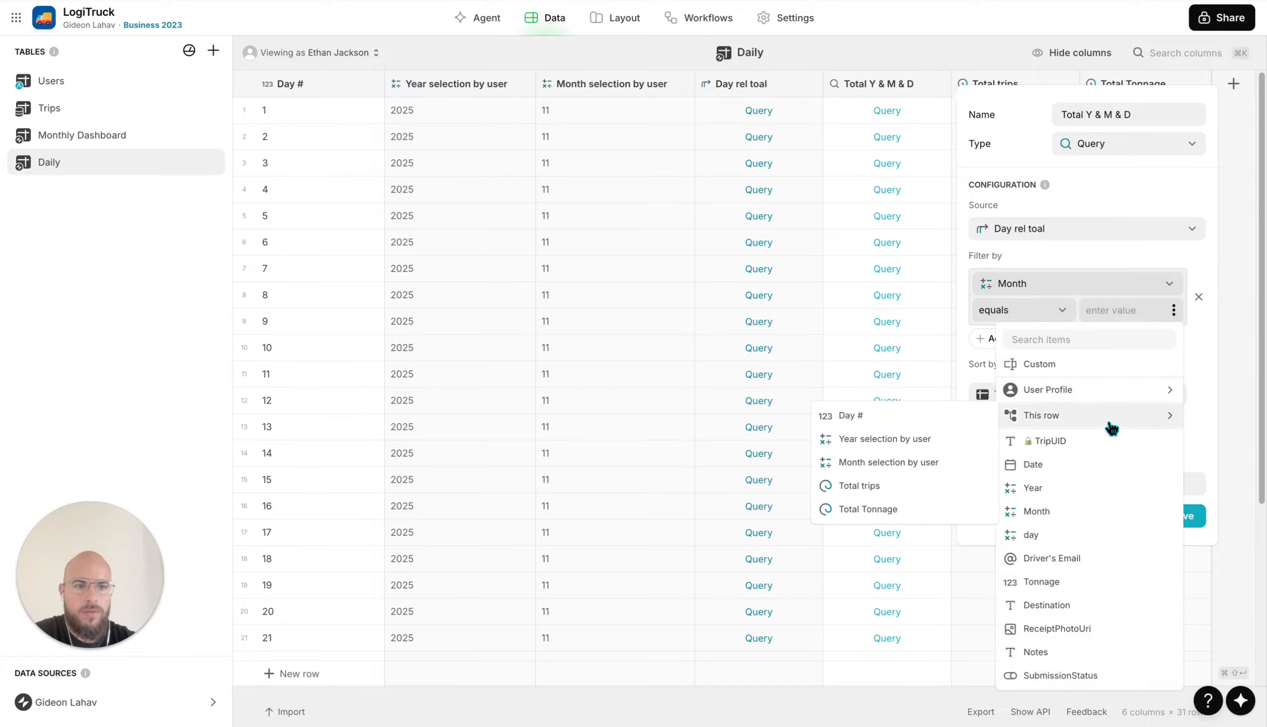
{"action": "left_click", "coordinate": [907, 462]}
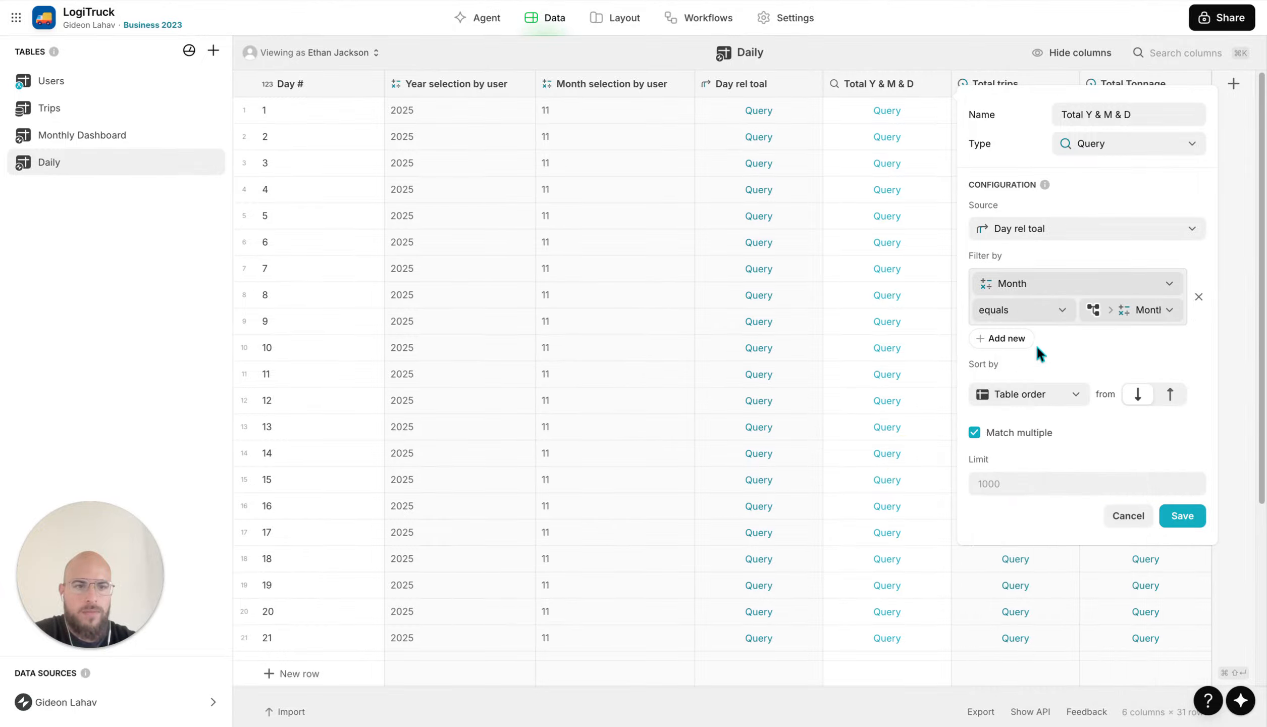
Add an And filter where Year equals this row's Year selection by user, and save the query column
{"action": "left_click", "coordinate": [1022, 338]}
{"action": "left_click", "coordinate": [1084, 386]}
{"action": "left_click", "coordinate": [1050, 482]}
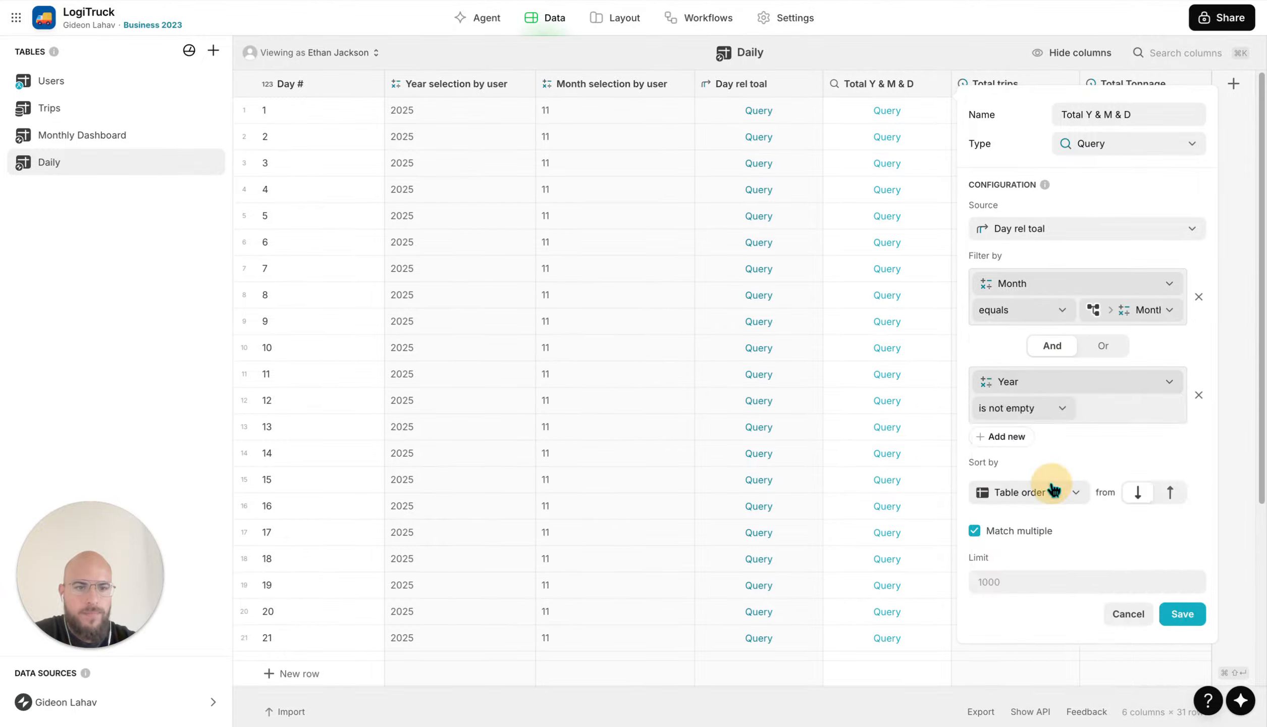
{"action": "left_click", "coordinate": [1038, 412]}
{"action": "left_click", "coordinate": [1004, 435]}
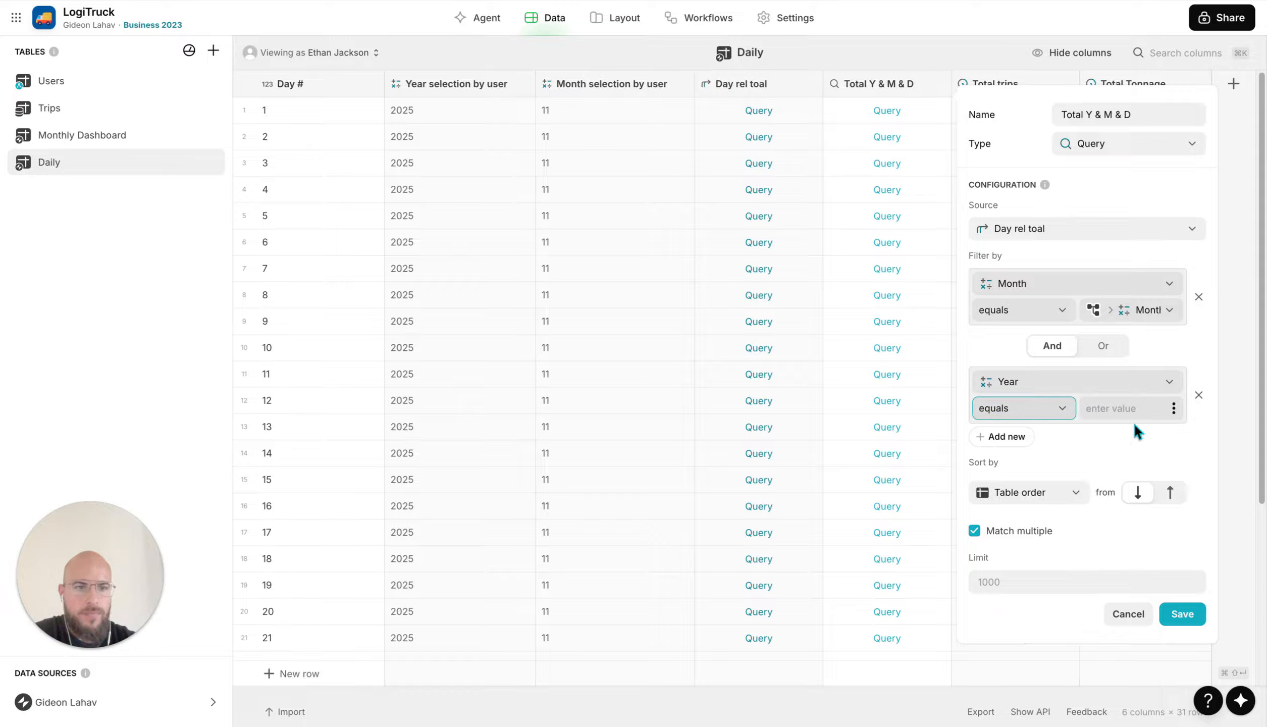
{"action": "left_click", "coordinate": [1175, 410]}
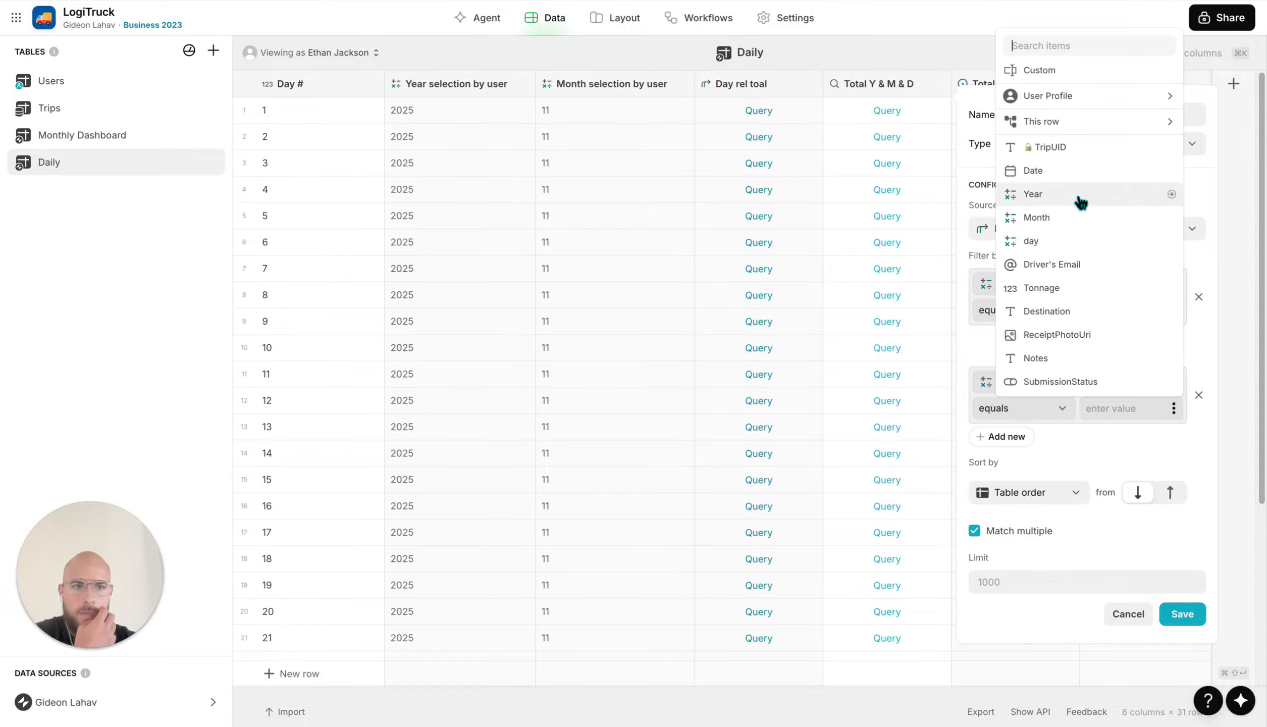
{"action": "mouse_move", "coordinate": [1077, 122]}
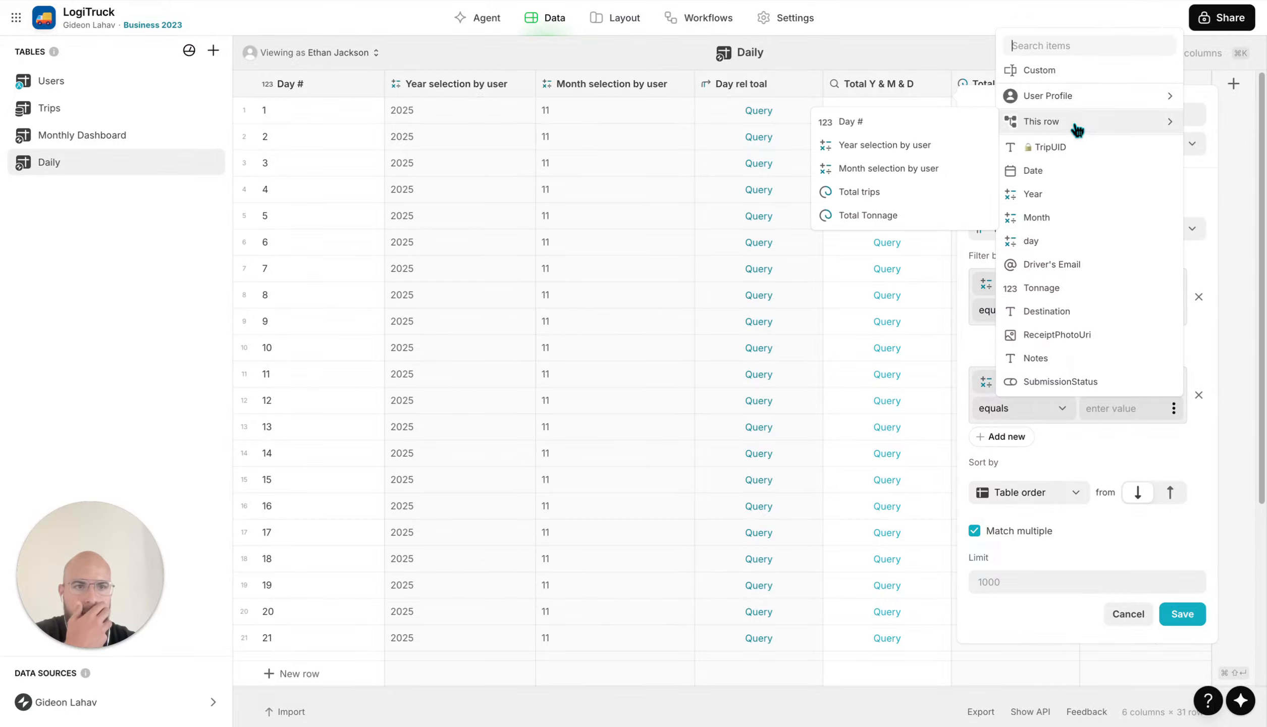
{"action": "left_click", "coordinate": [891, 145]}
{"action": "left_click", "coordinate": [1186, 617]}
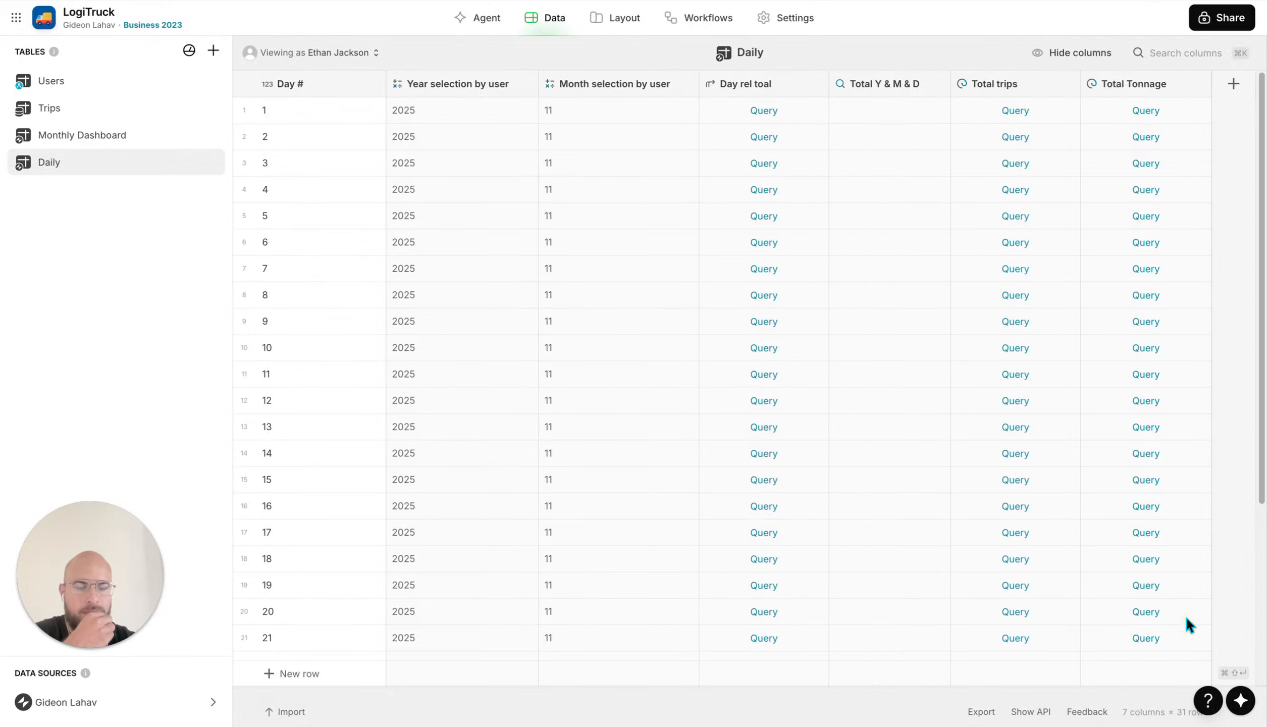
Preview the dashboard full screen and compare the daily totals for October, November and December
{"action": "left_click", "coordinate": [622, 19]}
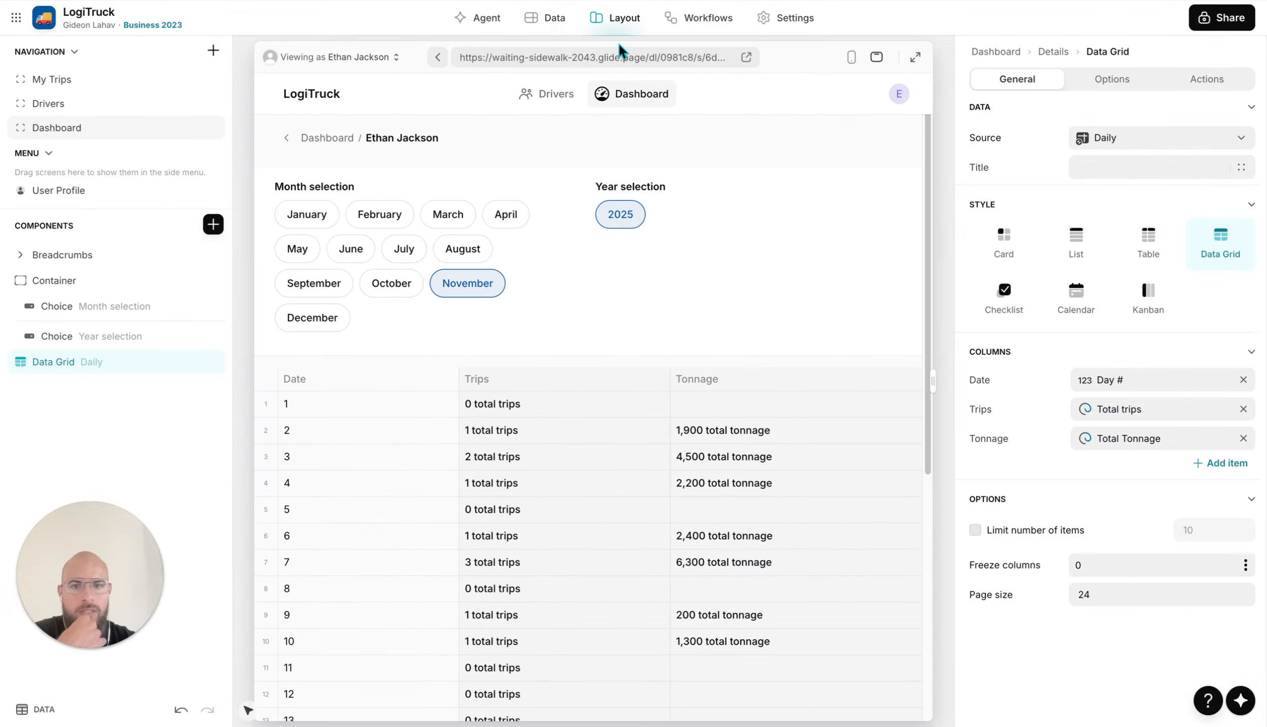
{"action": "left_click", "coordinate": [915, 56]}
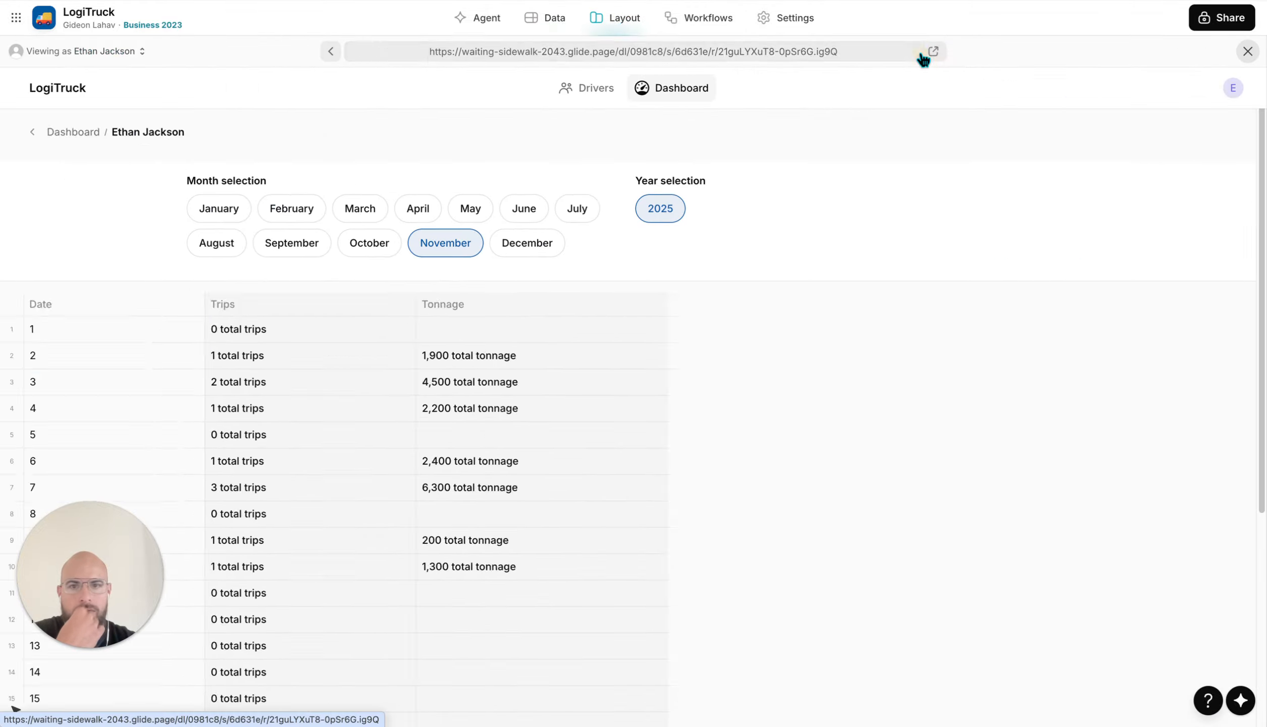
{"action": "left_click", "coordinate": [395, 246]}
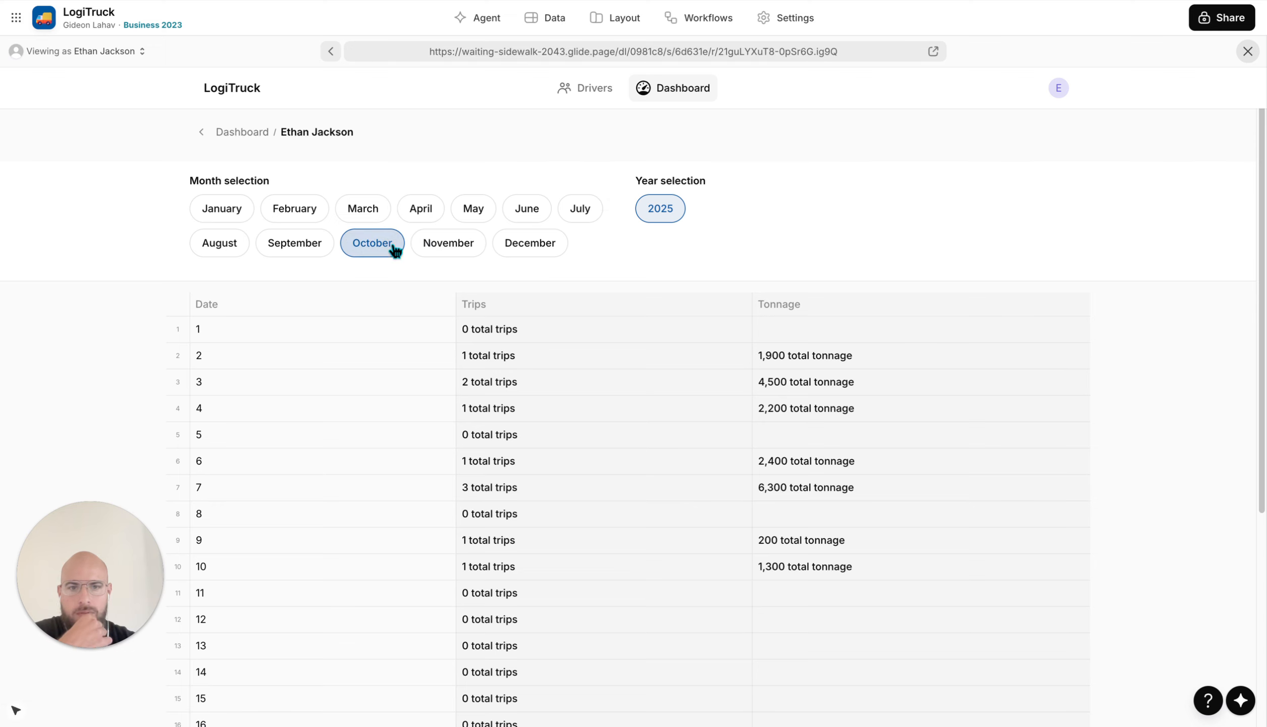
{"action": "left_click", "coordinate": [446, 247]}
{"action": "left_click", "coordinate": [530, 247]}
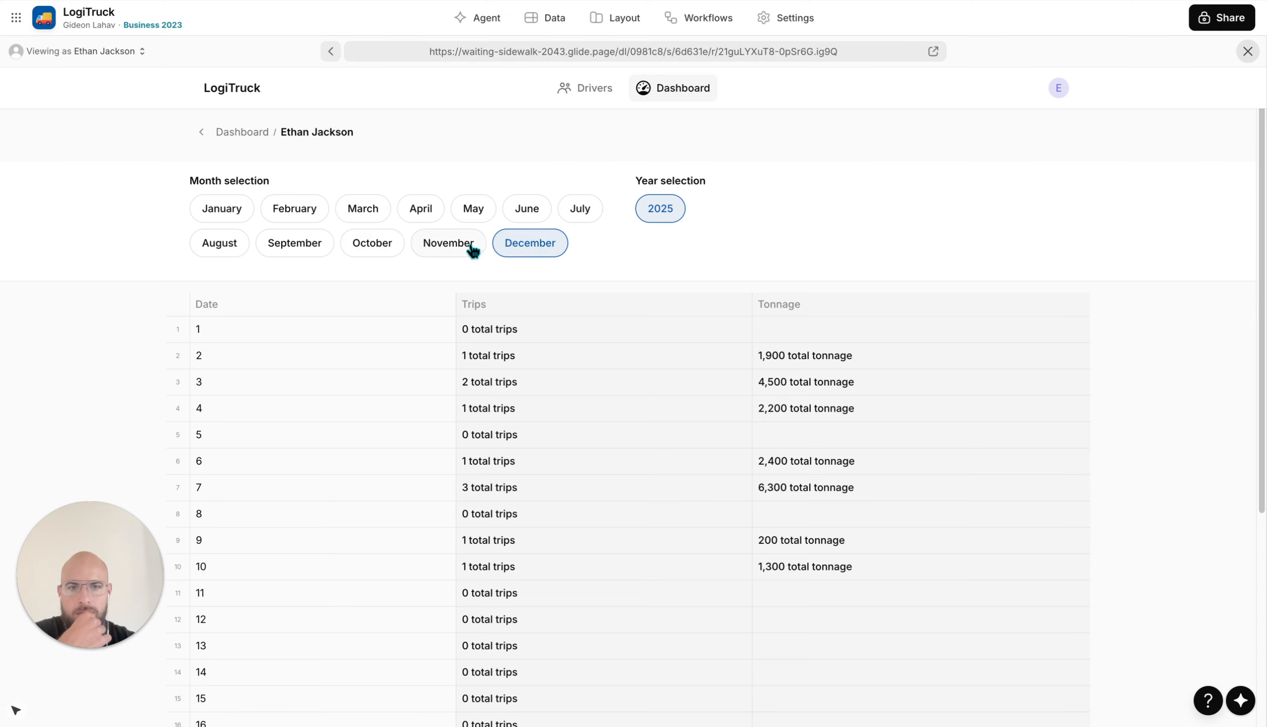
{"action": "left_click", "coordinate": [460, 247]}
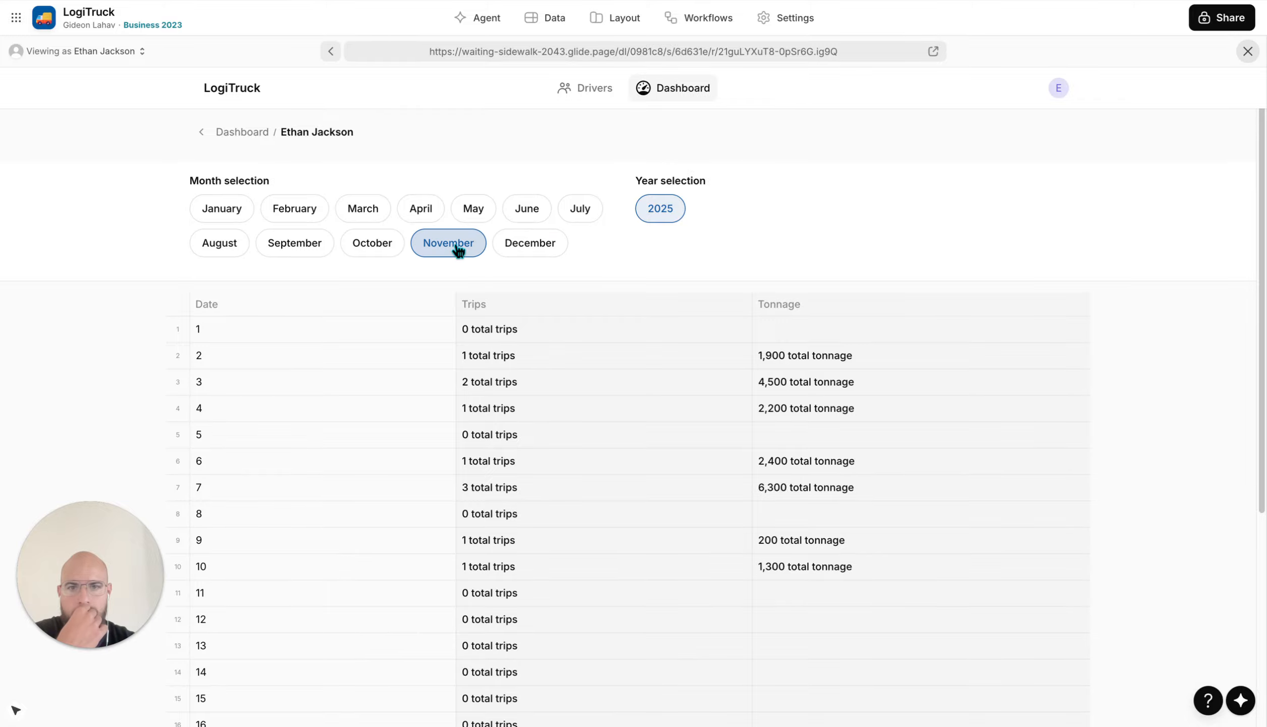
Change the Daily table's Total trips rollup to count TripUID from Total Y & M & D, and save it
{"action": "left_click", "coordinate": [614, 21]}
{"action": "left_click", "coordinate": [551, 21]}
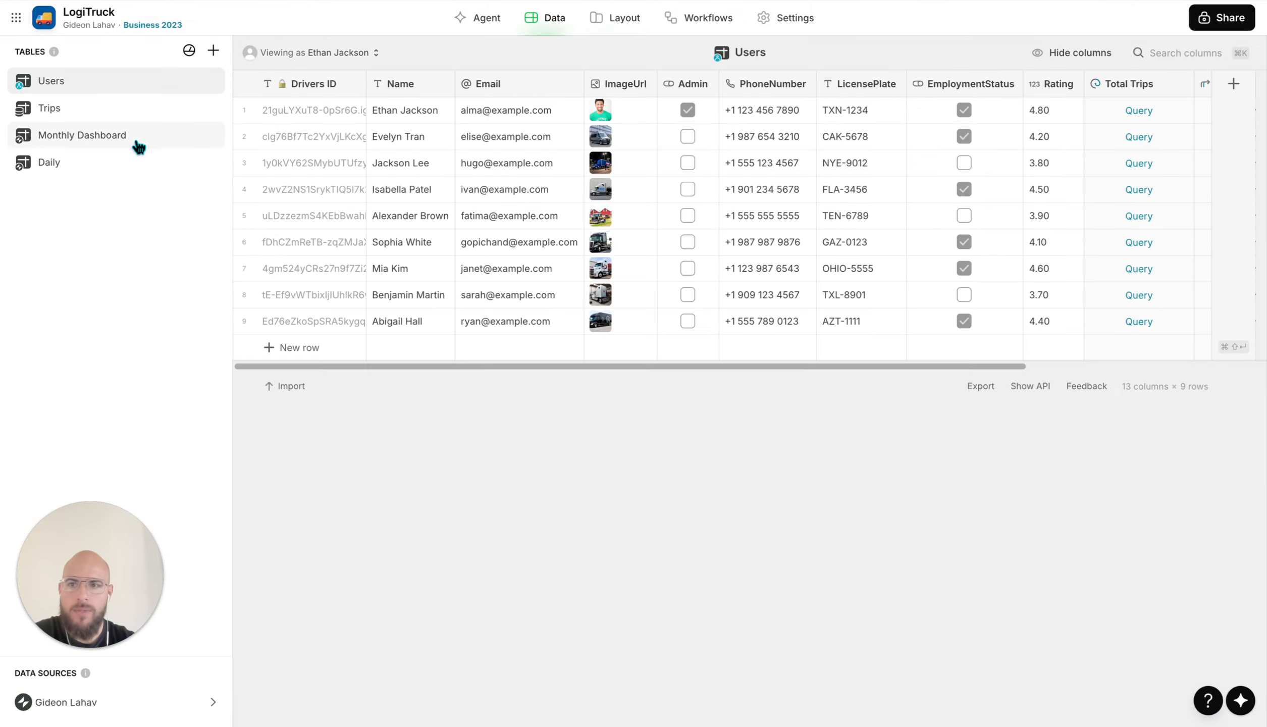
{"action": "left_click", "coordinate": [159, 163]}
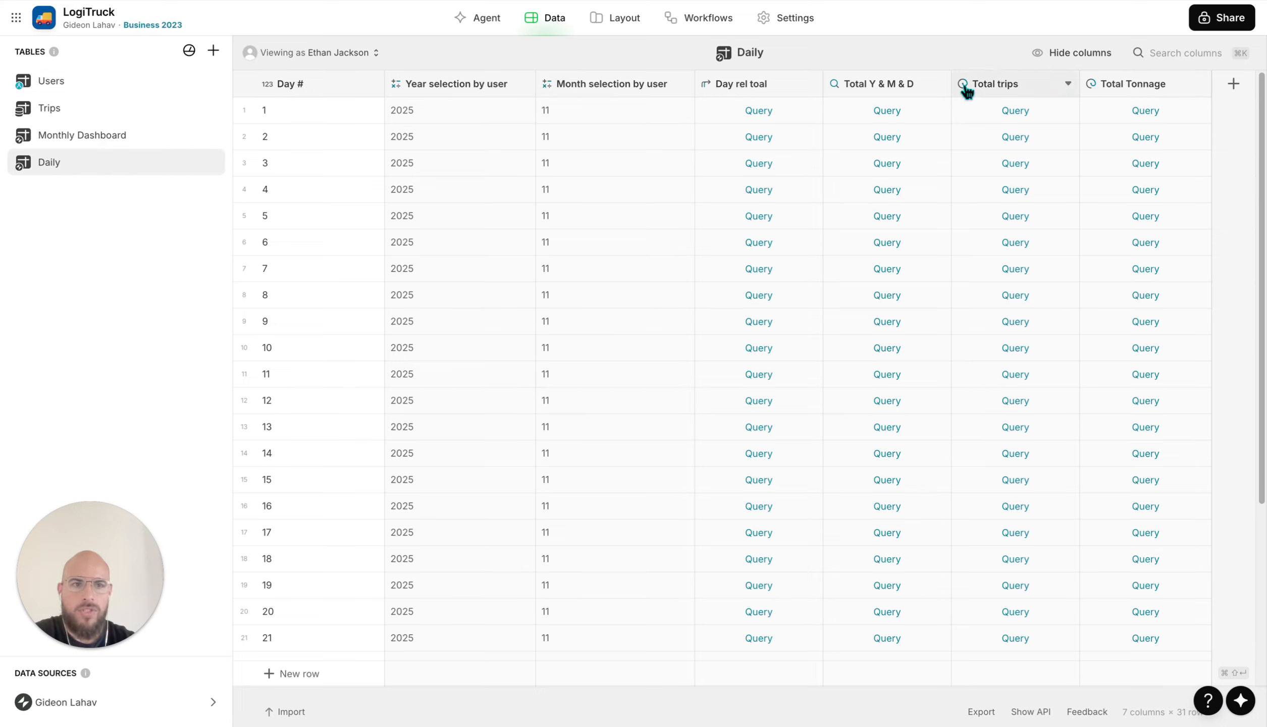
{"action": "left_click", "coordinate": [1005, 83]}
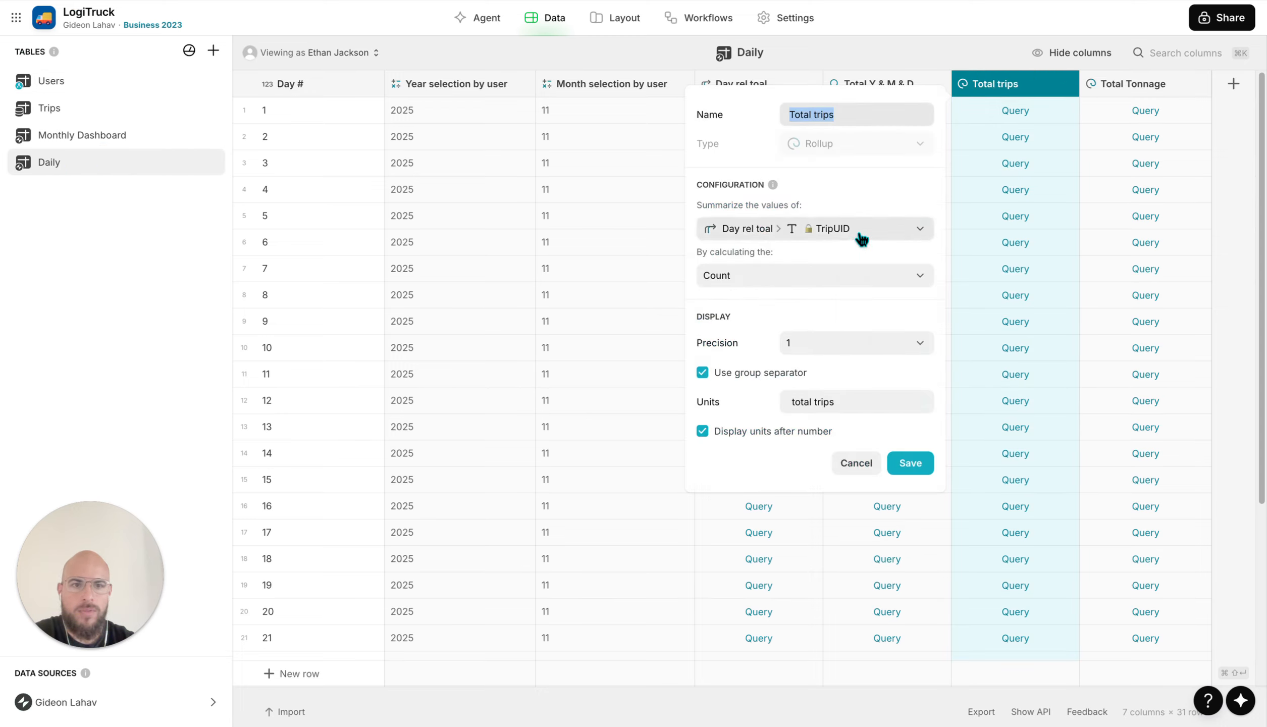
{"action": "left_click", "coordinate": [861, 238]}
{"action": "mouse_move", "coordinate": [840, 309]}
{"action": "left_click", "coordinate": [948, 306]}
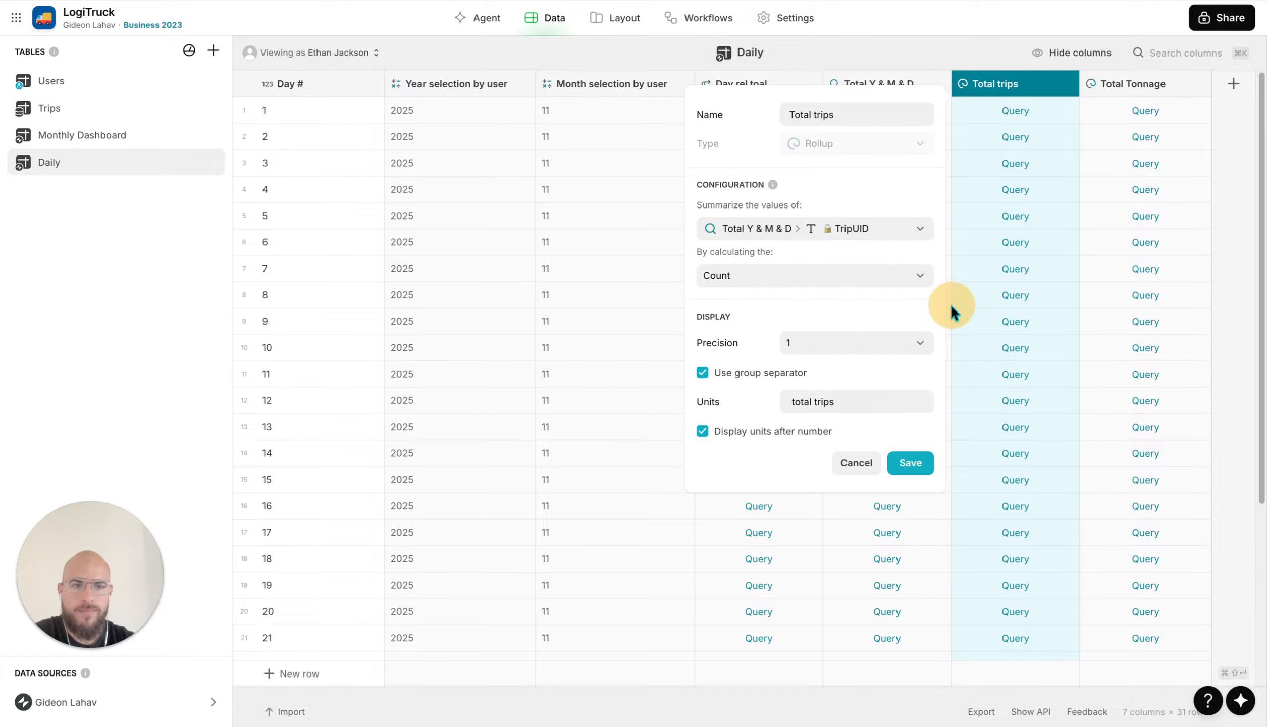
{"action": "left_click", "coordinate": [911, 461]}
Change the Total Tonnage rollup to sum Tonnage from the Total Y & M & D query, and save it
{"action": "left_click", "coordinate": [1116, 85]}
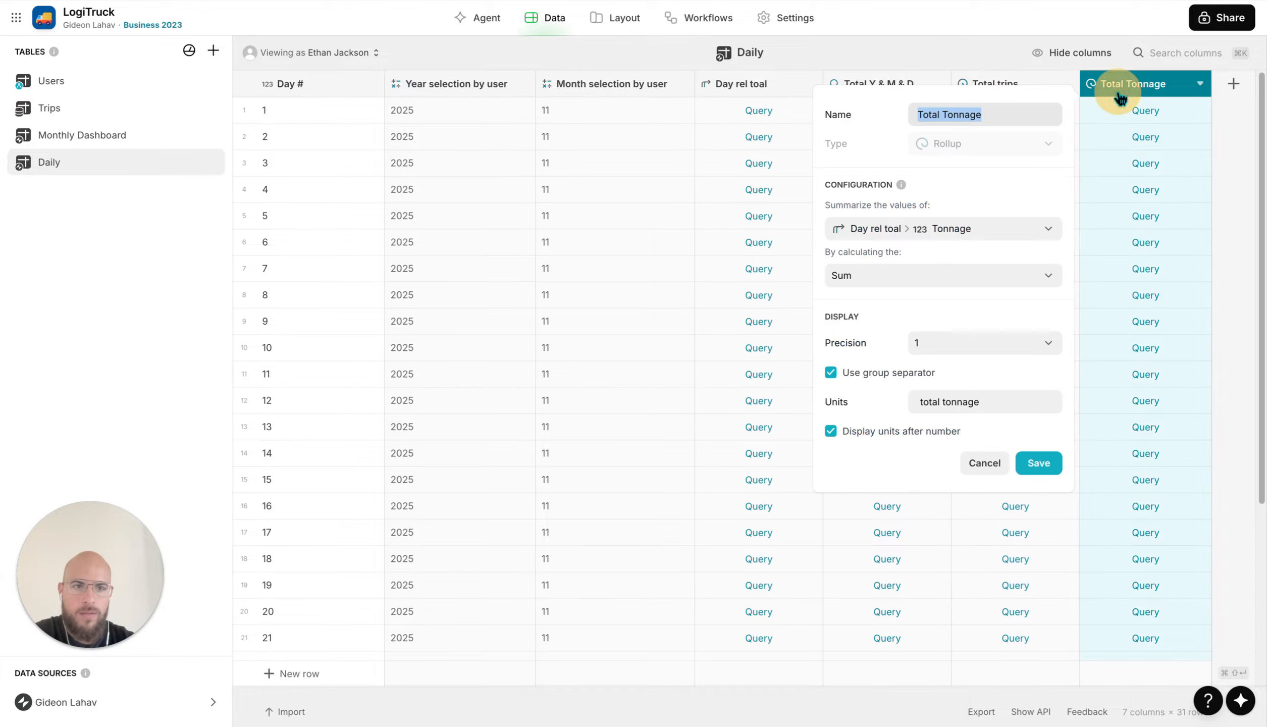
{"action": "left_click", "coordinate": [942, 230]}
{"action": "mouse_move", "coordinate": [939, 308]}
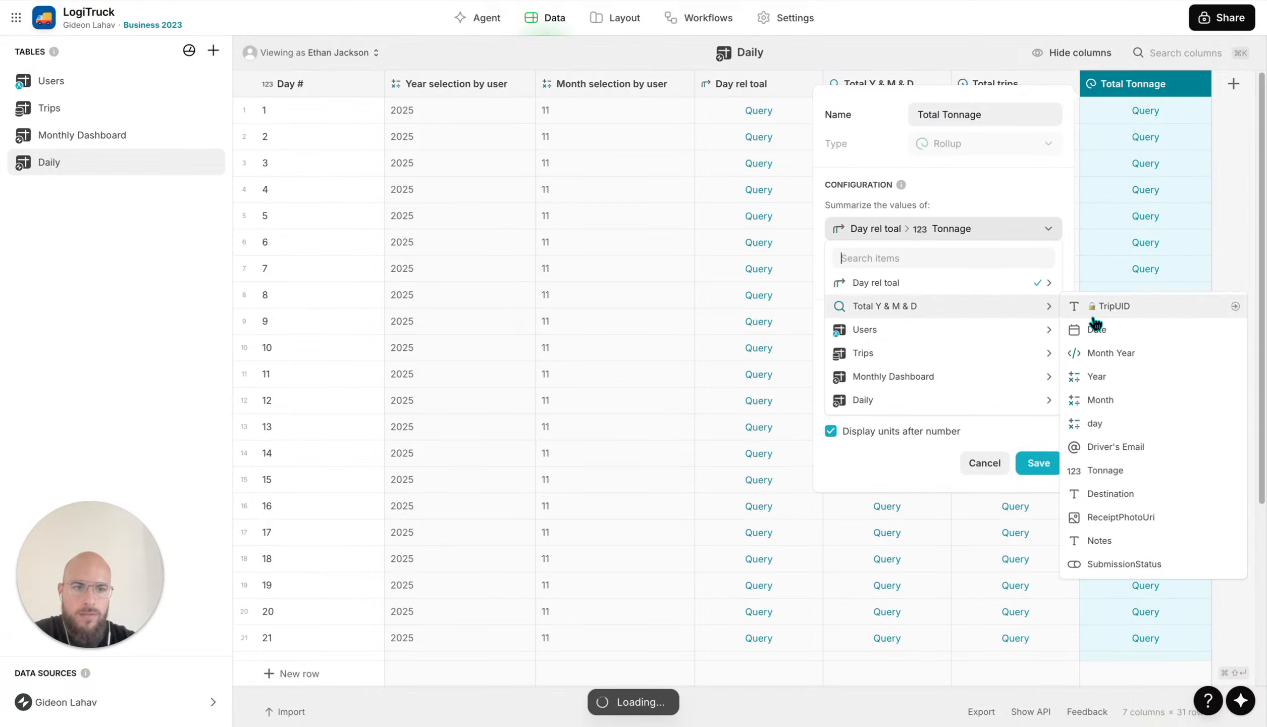
{"action": "left_click", "coordinate": [1106, 472]}
{"action": "left_click", "coordinate": [1039, 462]}
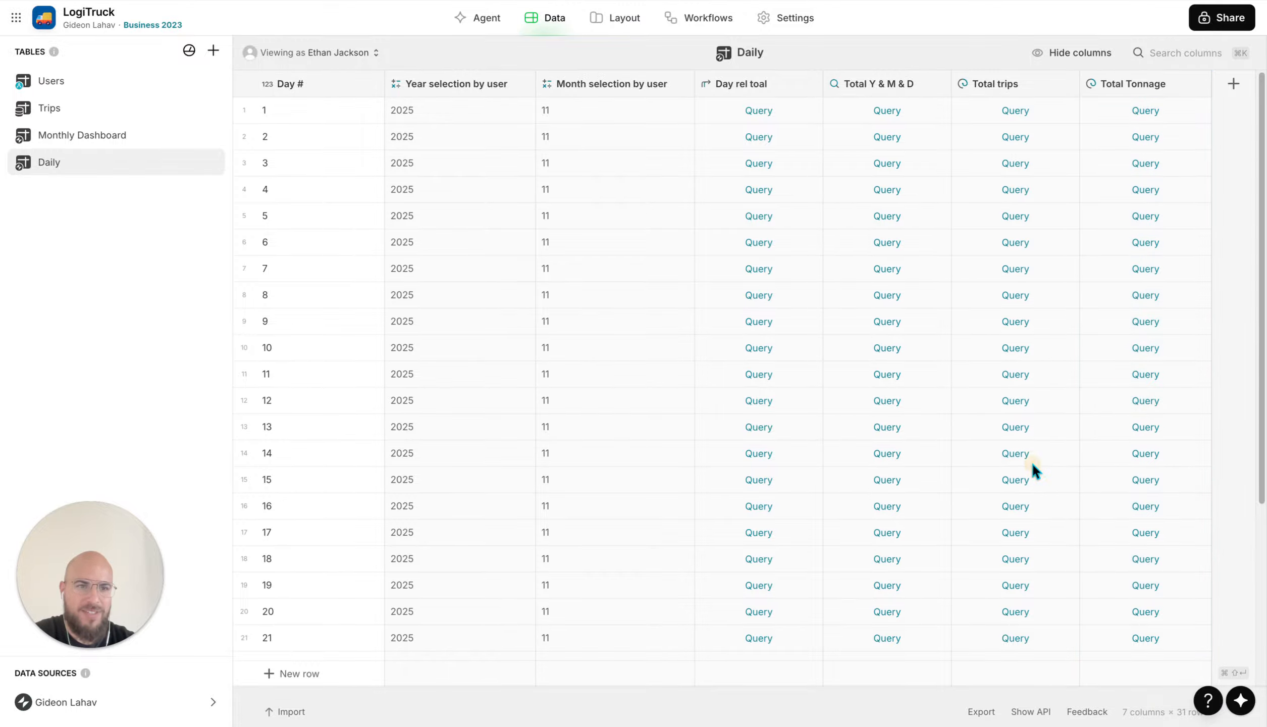
Preview the dashboard full screen and examine October's daily totals down to the end of the grid
{"action": "left_click", "coordinate": [619, 30]}
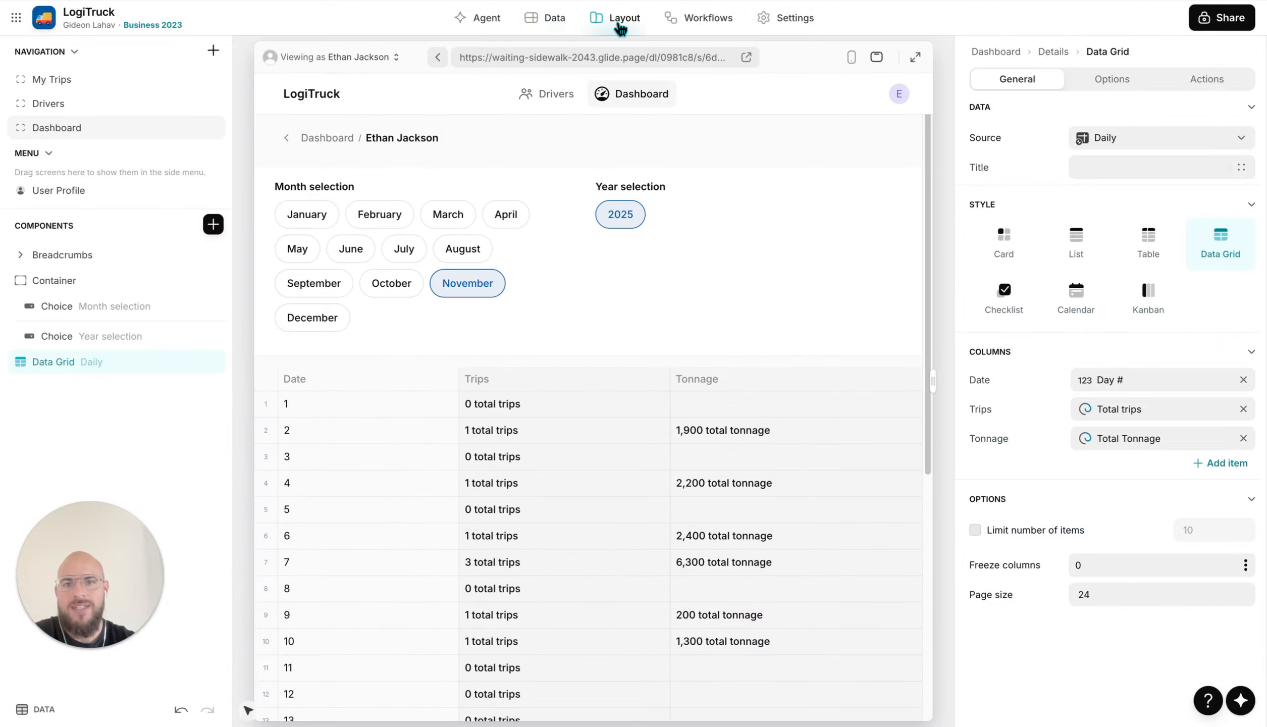
{"action": "left_click", "coordinate": [912, 59]}
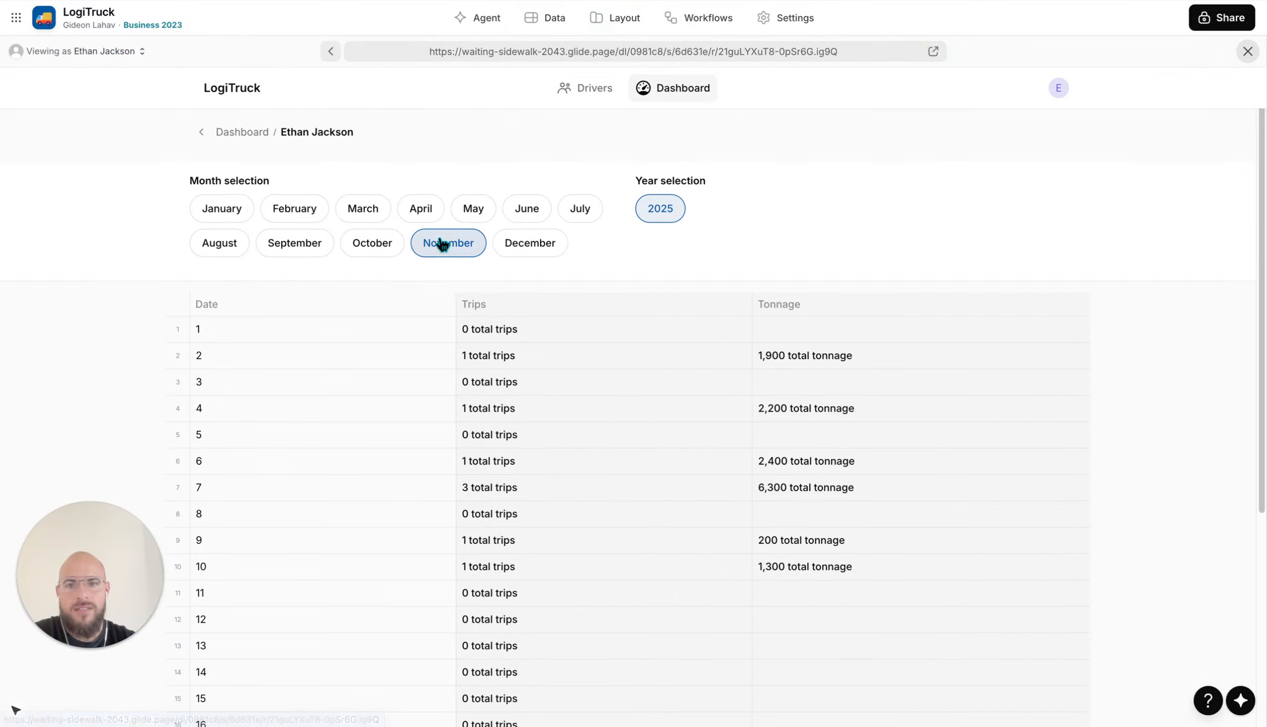
{"action": "left_click", "coordinate": [394, 248]}
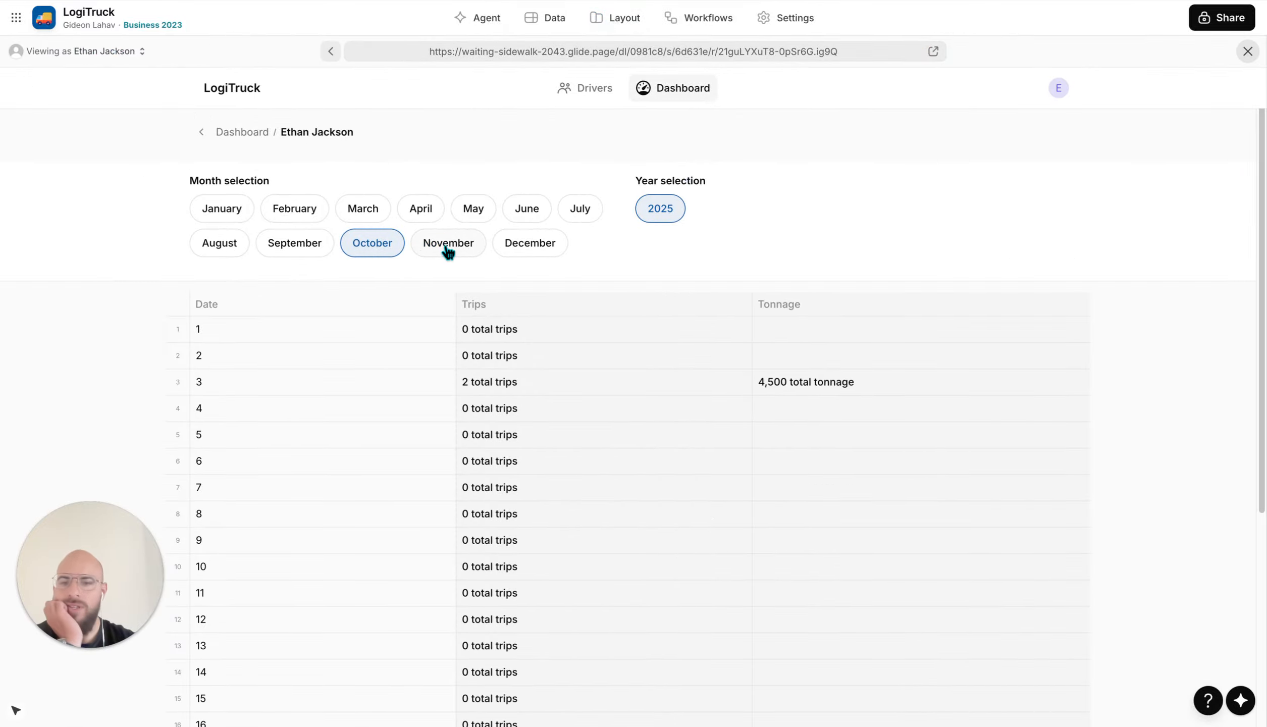
{"action": "scroll", "coordinate": [506, 450], "scroll_direction": "down", "scroll_amount": 6}
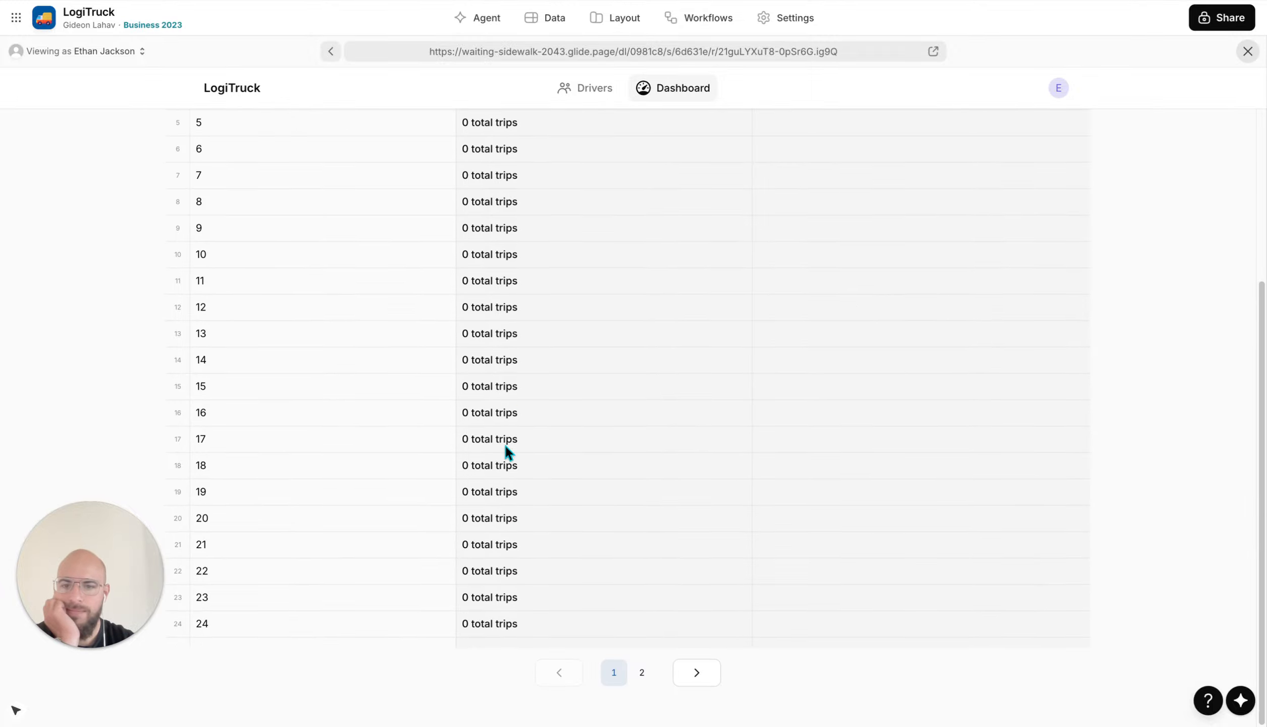
{"action": "left_click", "coordinate": [1247, 52]}
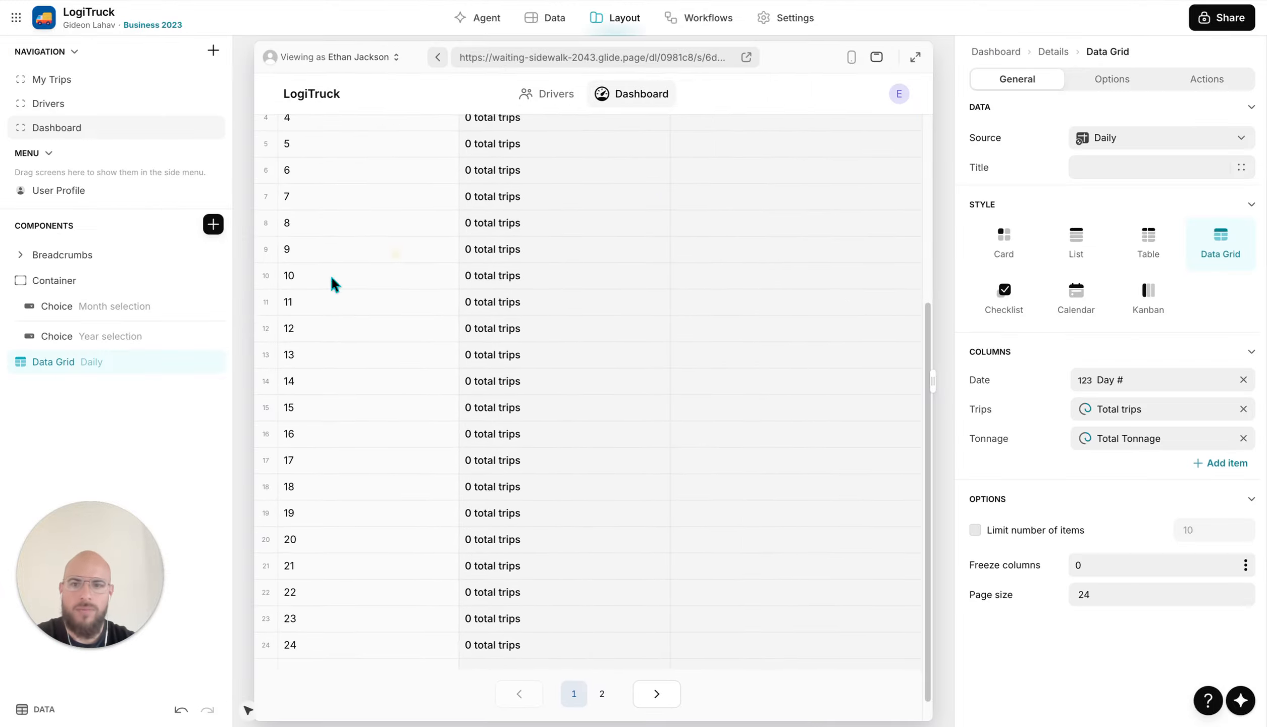
Set the data grid's page size to 31 and check its rows in the full-screen preview
{"action": "left_click", "coordinate": [1143, 599]}
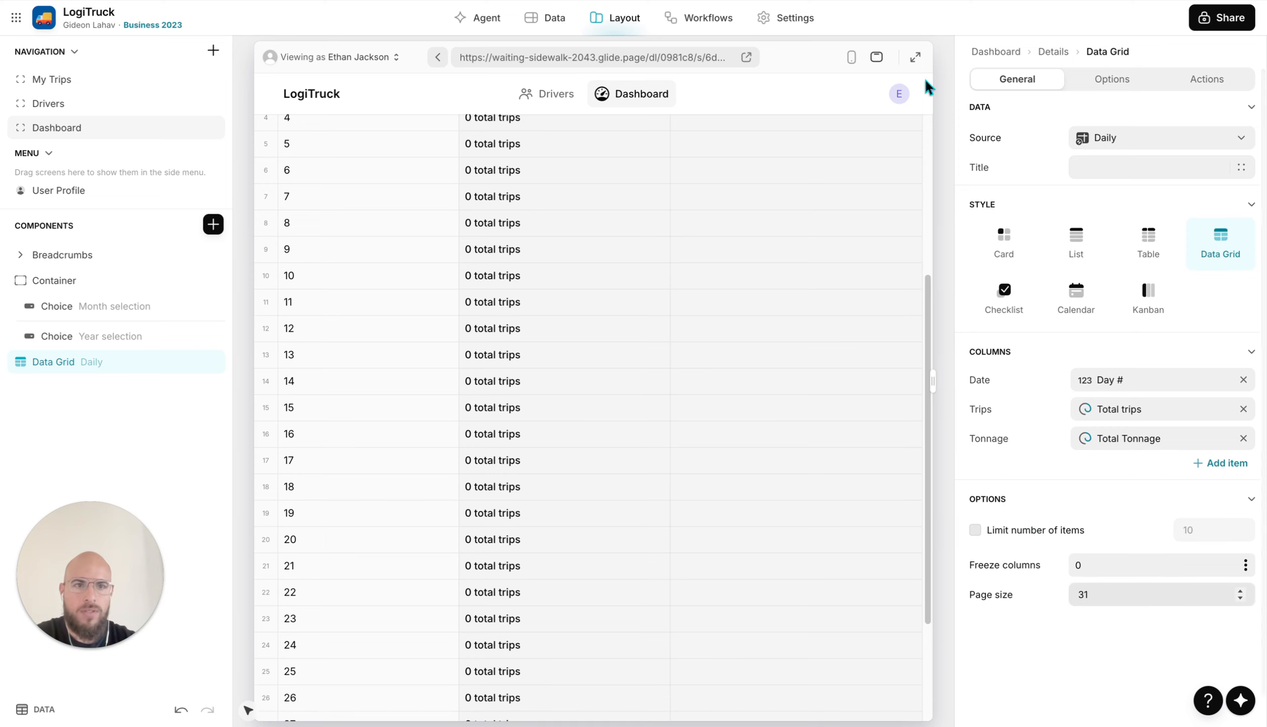
{"action": "left_click", "coordinate": [915, 57]}
{"action": "scroll", "coordinate": [798, 354], "scroll_direction": "down", "scroll_amount": 3}
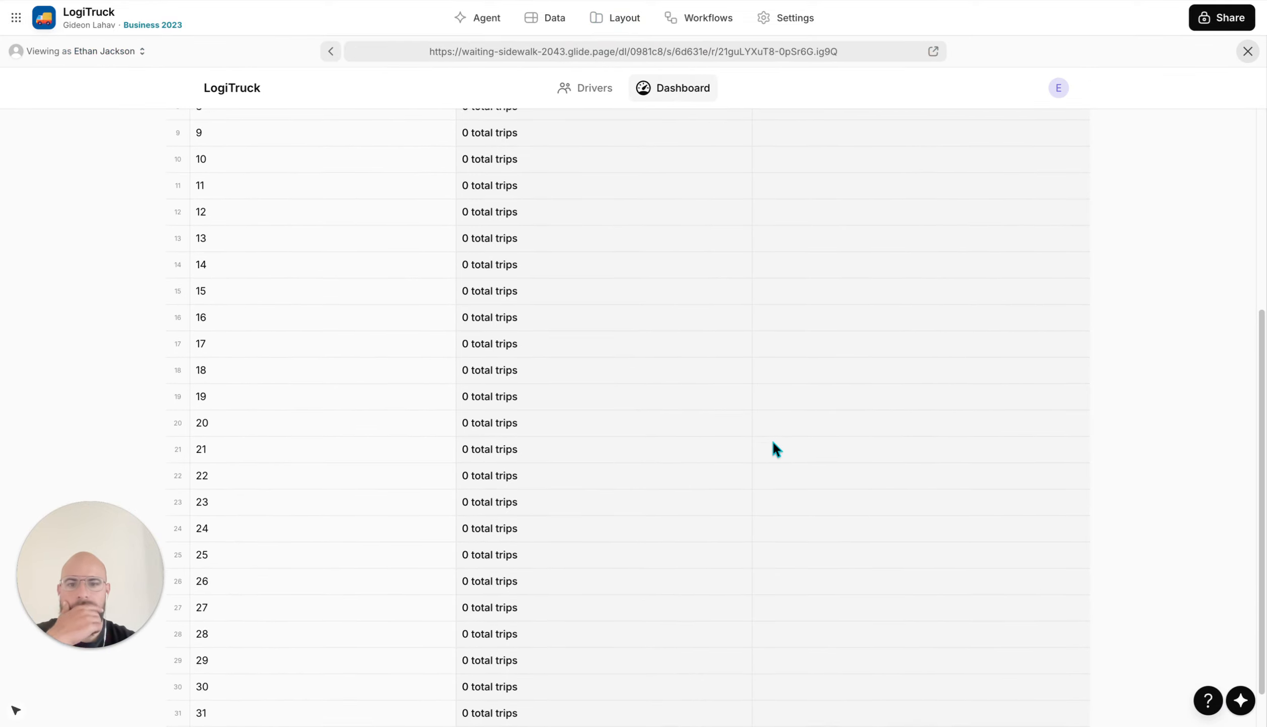
{"action": "scroll", "coordinate": [773, 442], "scroll_direction": "up", "scroll_amount": 9}
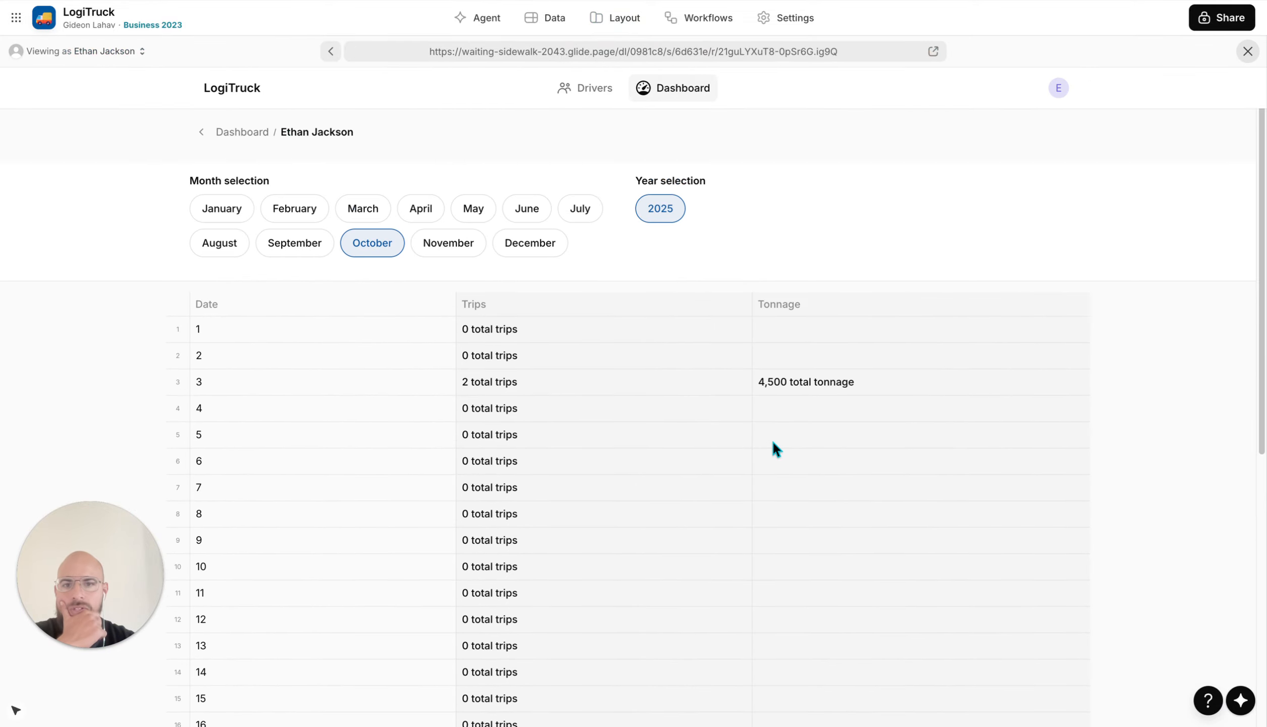
Check the grid's daily totals for November, December, October and September, then leave the full-screen preview
{"action": "left_click", "coordinate": [449, 248]}
{"action": "left_click", "coordinate": [520, 249]}
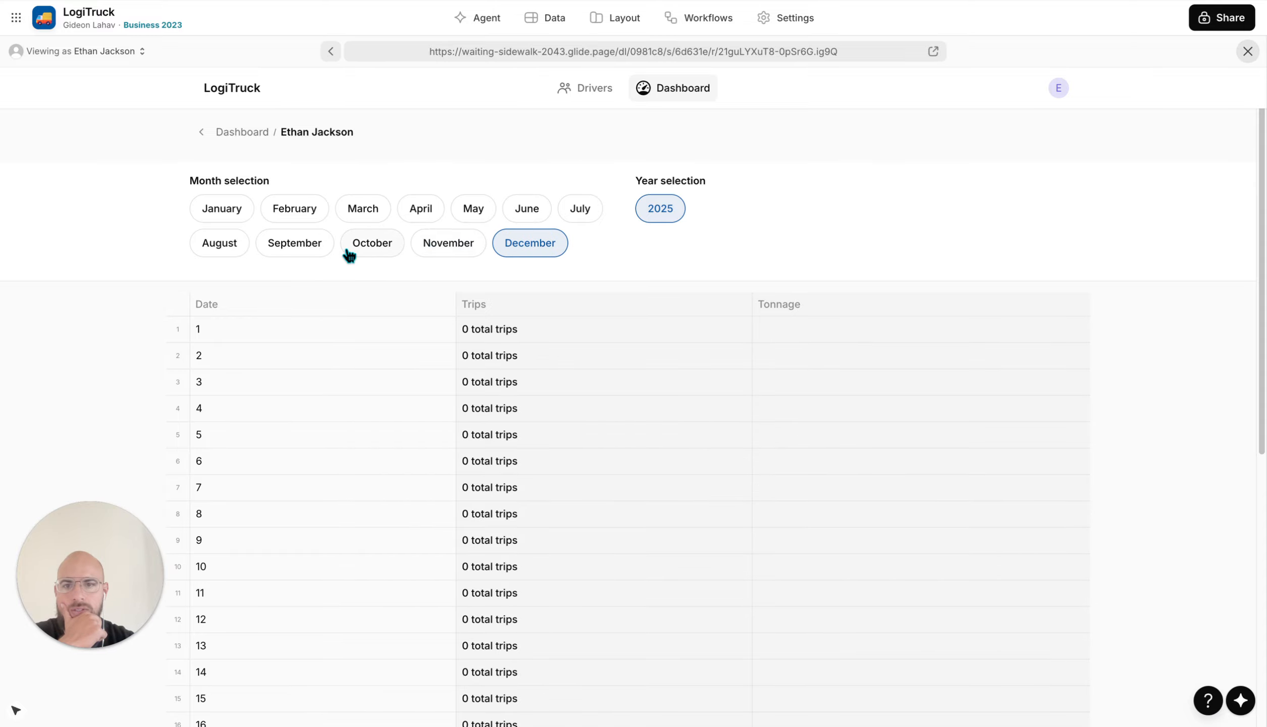
{"action": "left_click", "coordinate": [348, 253]}
{"action": "left_click", "coordinate": [293, 250]}
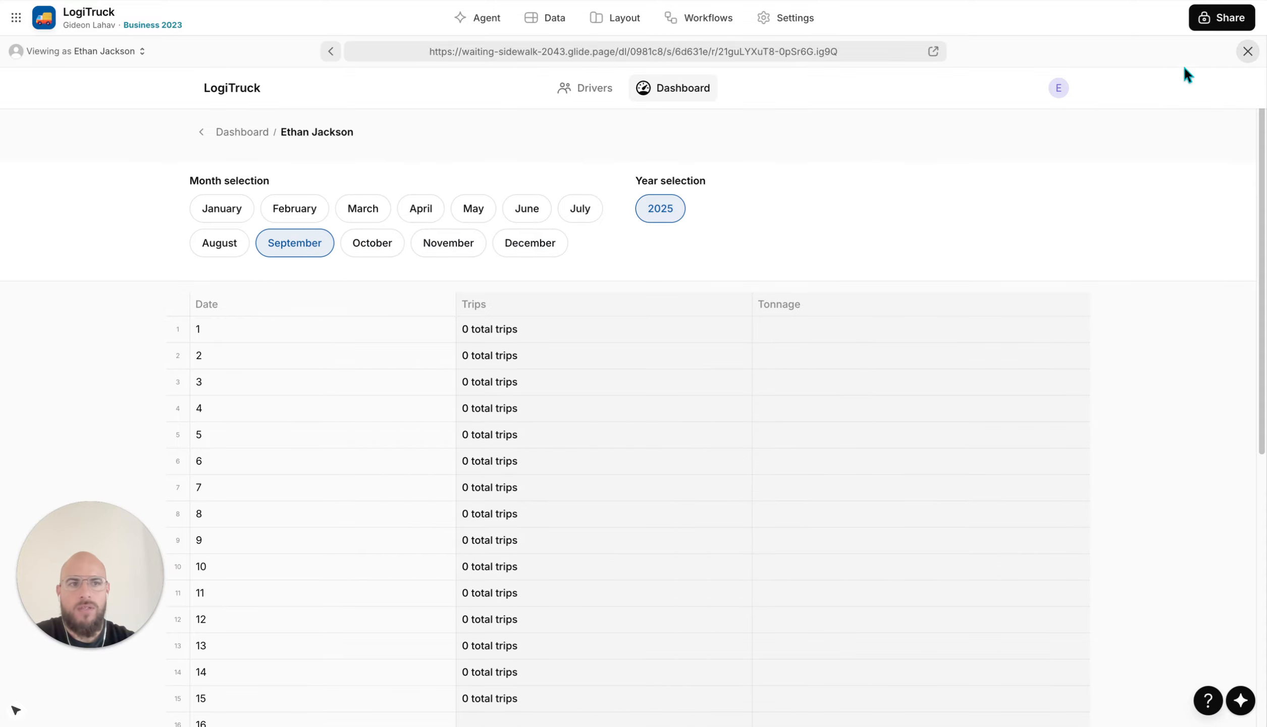
{"action": "left_click", "coordinate": [1248, 51]}
Add a container below the month and year choices, give it a 1:1 layout, and move the Data Grid into it
{"action": "left_click", "coordinate": [213, 224]}
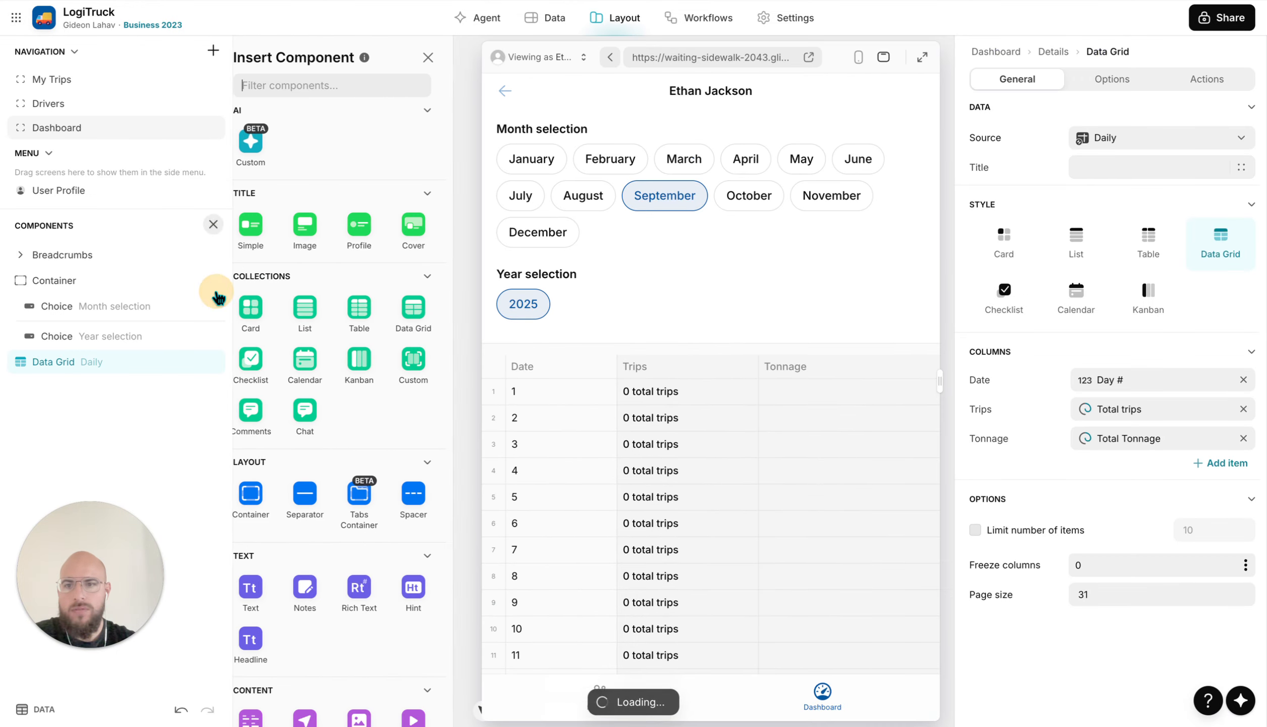
{"action": "left_click_drag", "start_coordinate": [279, 499], "coordinate": [161, 361]}
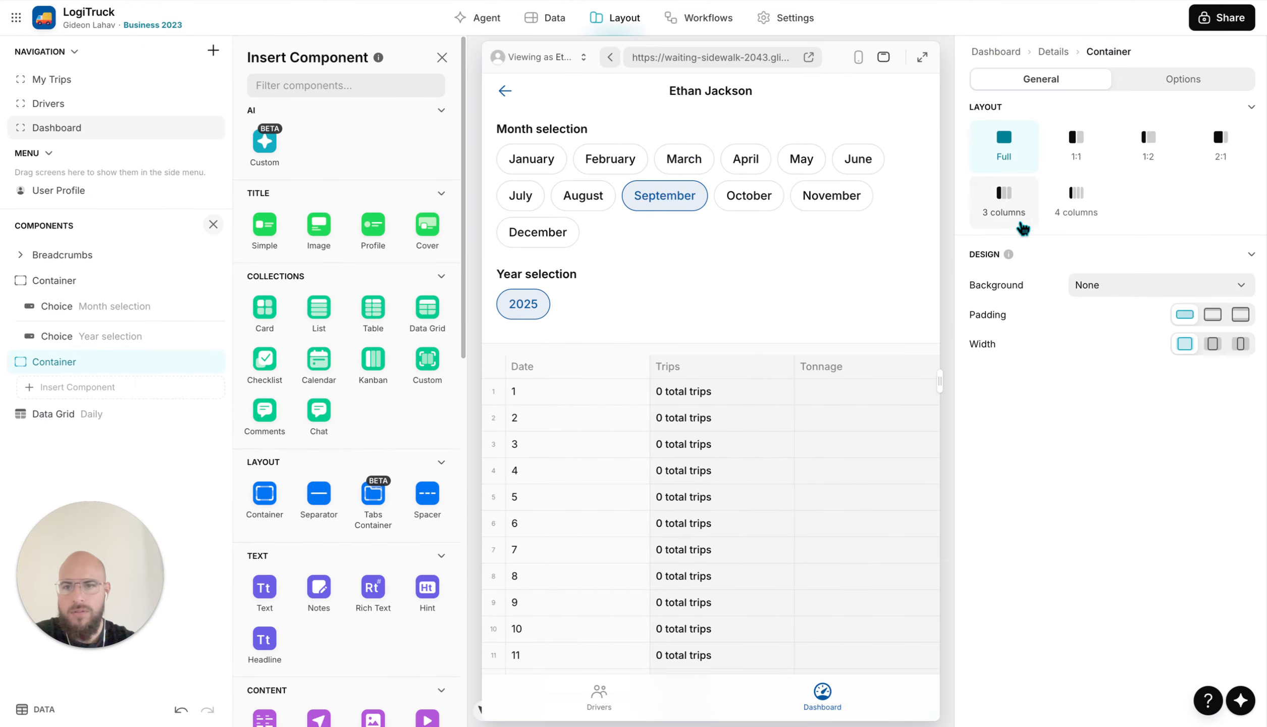
{"action": "left_click", "coordinate": [1077, 149]}
{"action": "left_click_drag", "start_coordinate": [23, 444], "coordinate": [101, 389]}
Find the chart components and add a line chart below the Data Grid inside the new container
{"action": "left_click", "coordinate": [328, 83]}
{"action": "type", "text": "cha"}
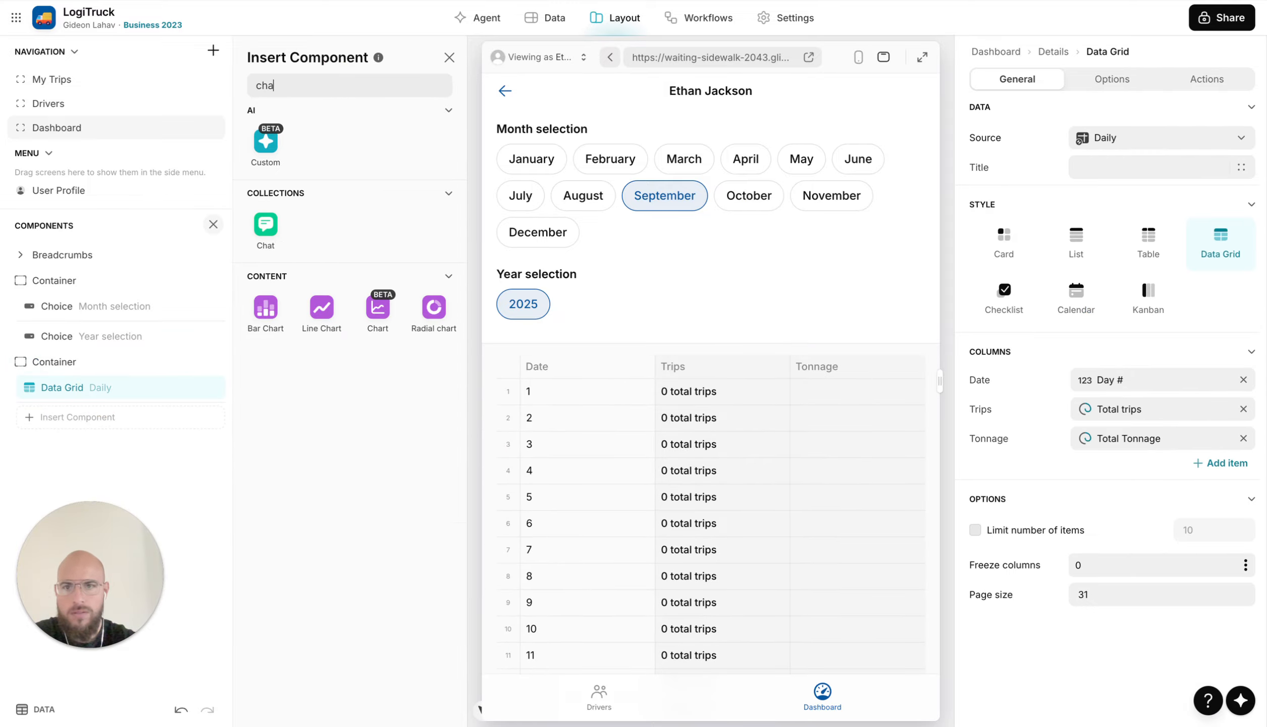
{"action": "left_click_drag", "start_coordinate": [321, 307], "coordinate": [115, 412]}
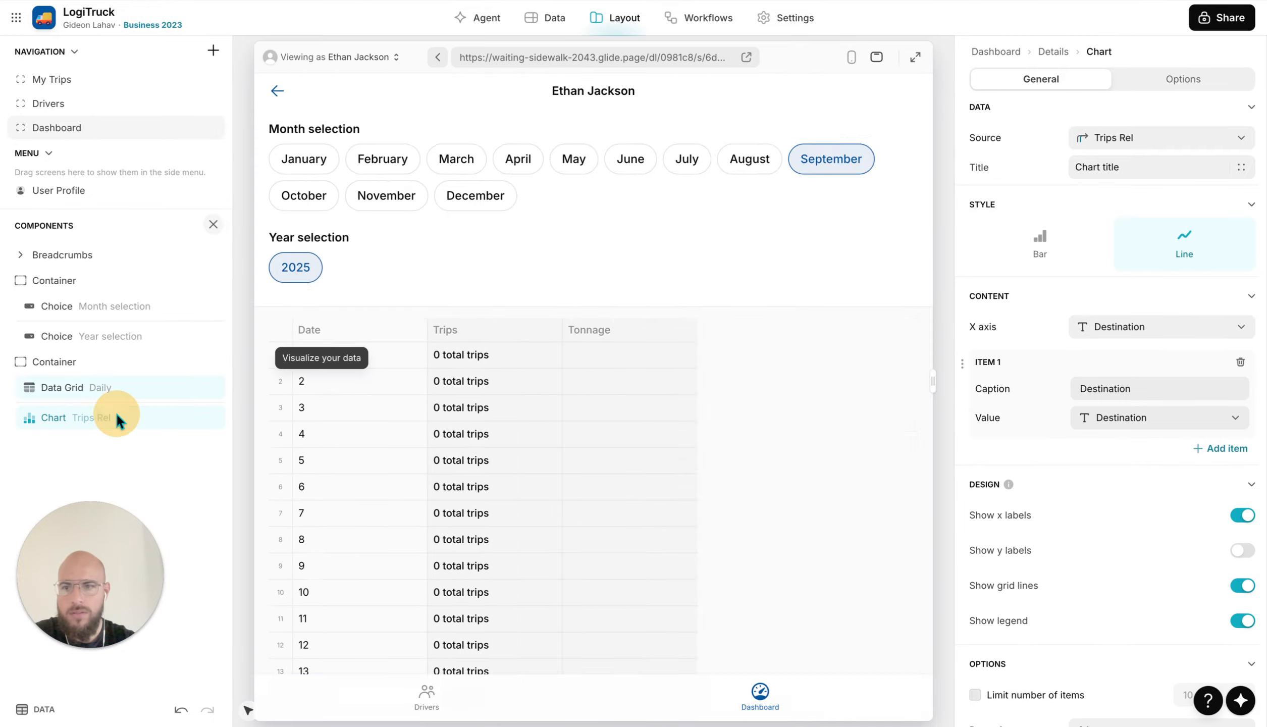
Source the chart from the Daily table and use Total trips as the first item's value
{"action": "left_click", "coordinate": [1110, 143]}
{"action": "left_click", "coordinate": [1121, 261]}
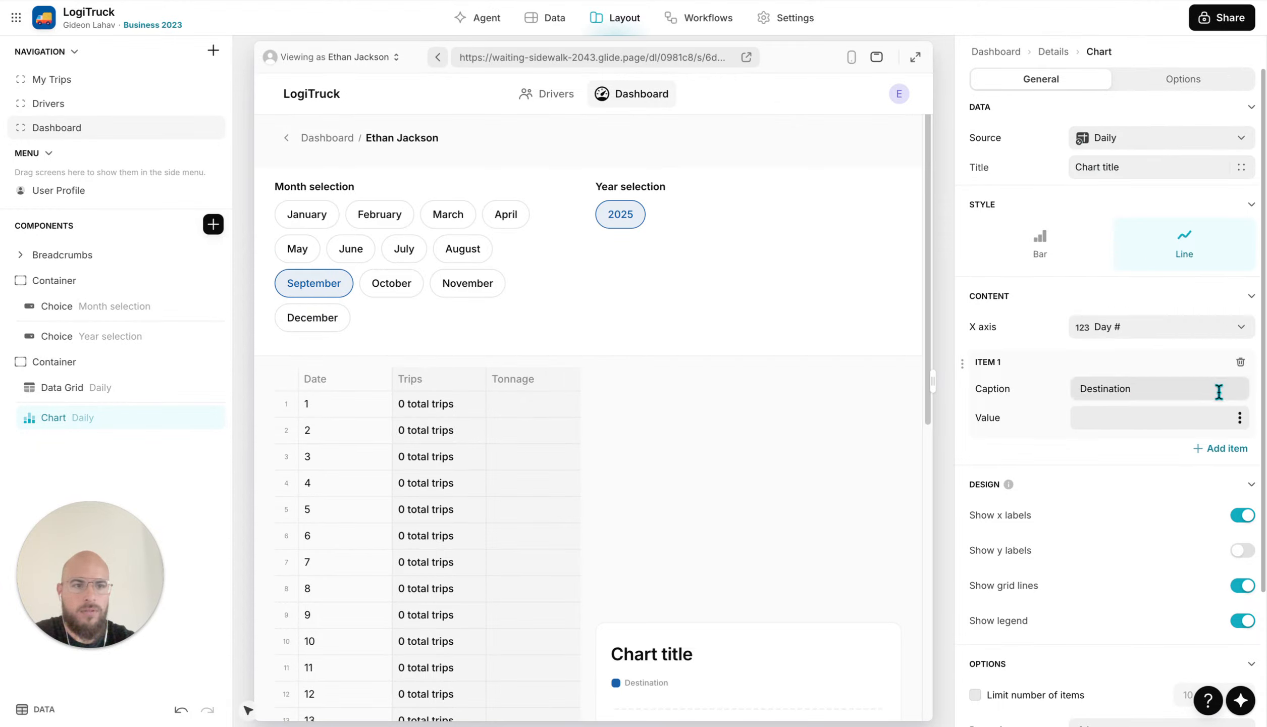
{"action": "left_click", "coordinate": [1239, 420]}
{"action": "left_click", "coordinate": [1155, 593]}
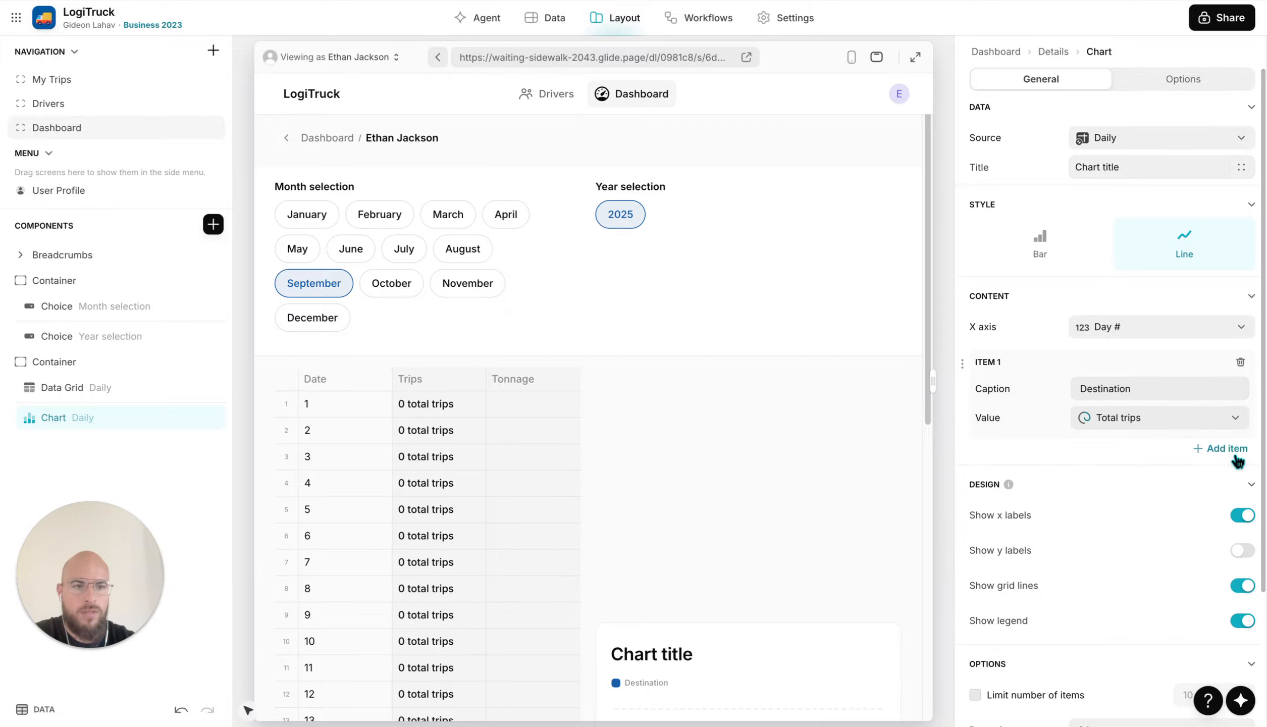
Add a second chart item with Total Tonnage as its value and switch the chart style to Bar
{"action": "left_click", "coordinate": [1226, 449]}
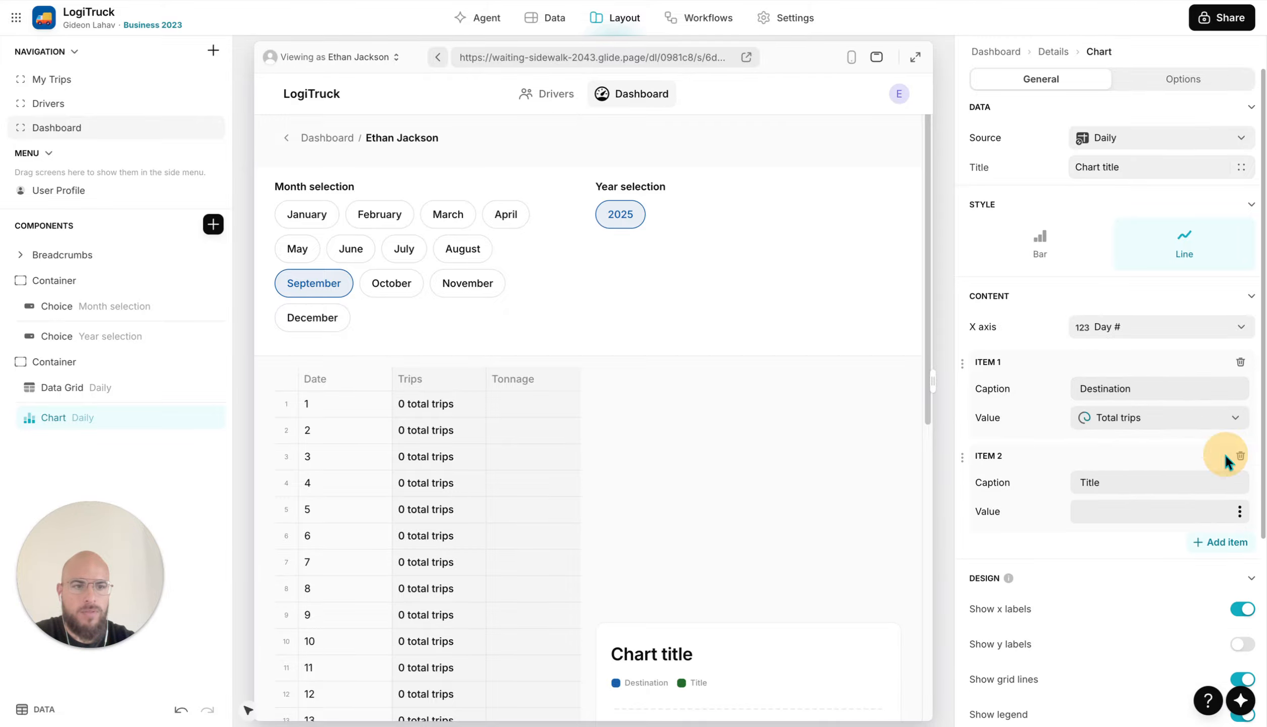
{"action": "left_click", "coordinate": [1238, 512]}
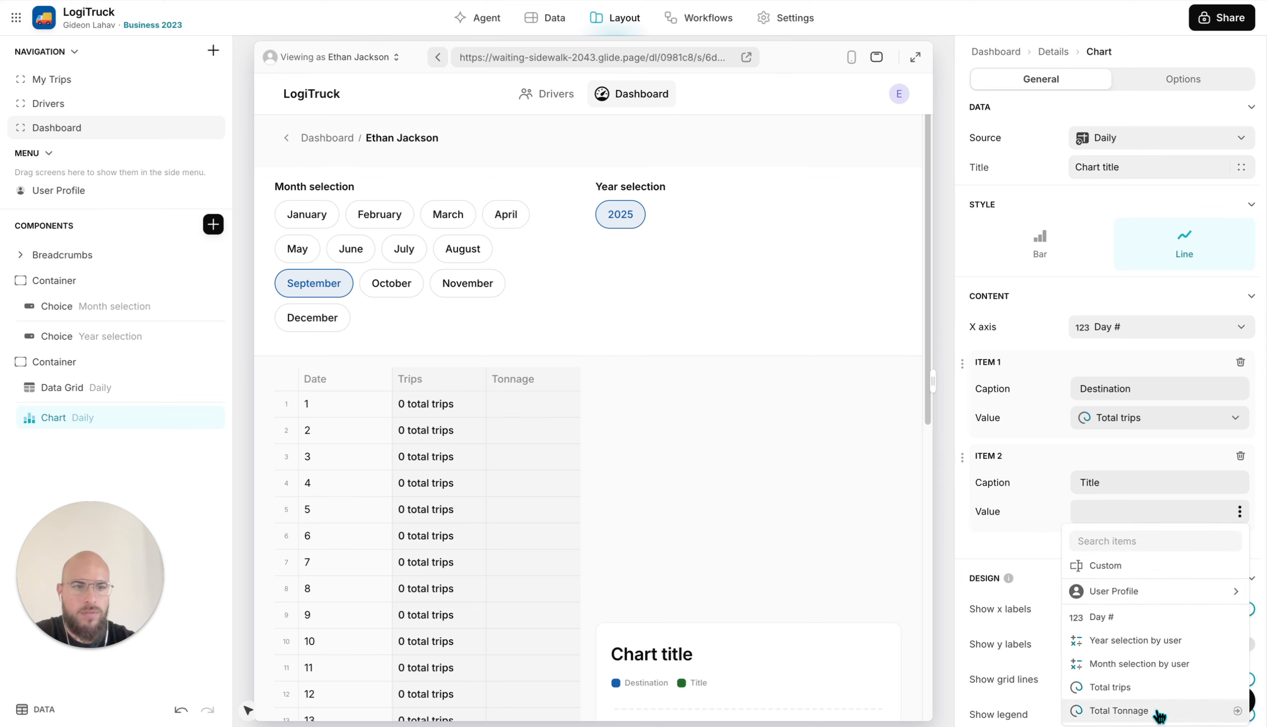
{"action": "left_click", "coordinate": [1067, 229]}
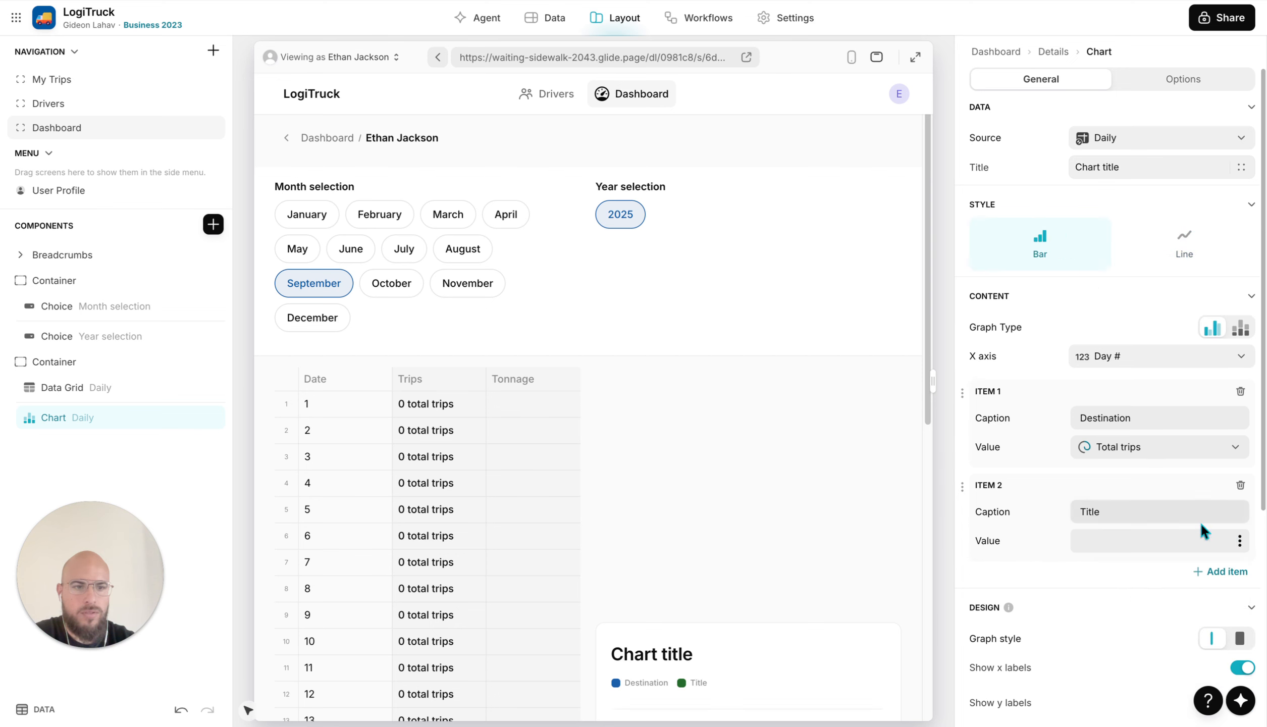
{"action": "left_click", "coordinate": [1240, 540]}
{"action": "left_click", "coordinate": [1140, 514]}
Set the first chart item's caption to "Trips"
{"action": "double_click", "coordinate": [1091, 413]}
{"action": "type", "text": "trips"}
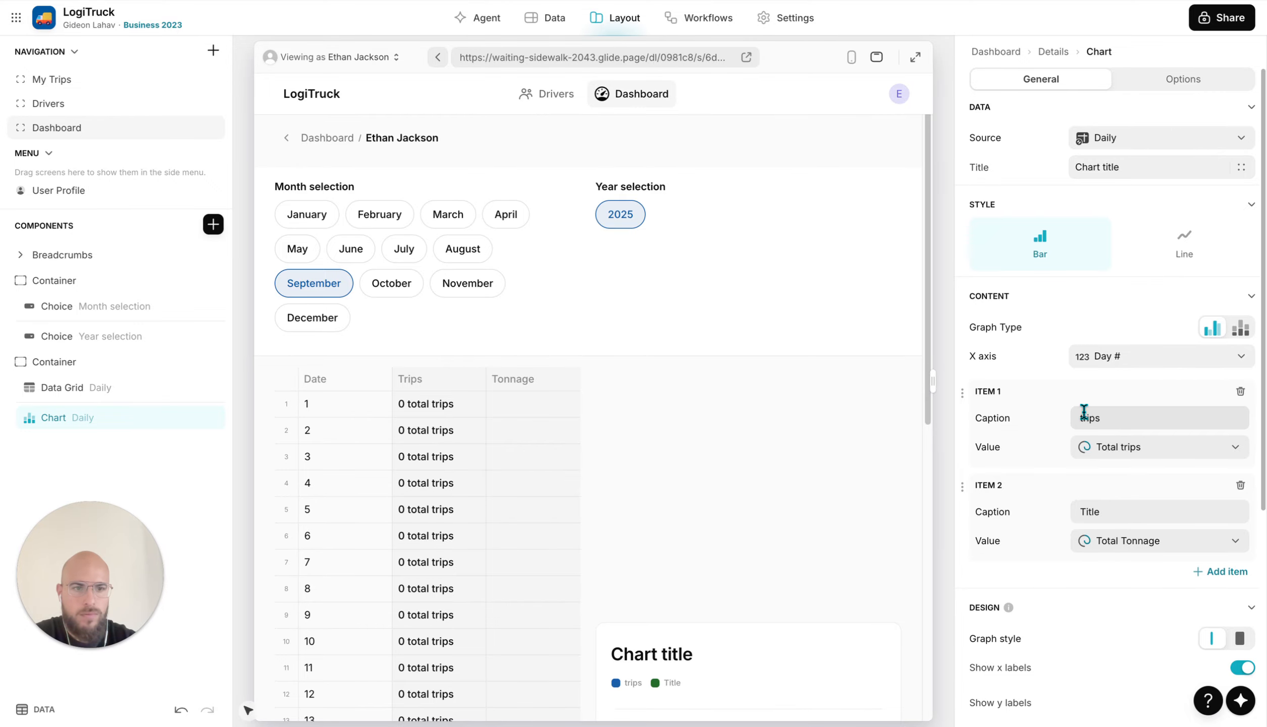
{"action": "left_click_drag", "start_coordinate": [1083, 413], "coordinate": [1067, 413]}
{"action": "type", "text": "T"}
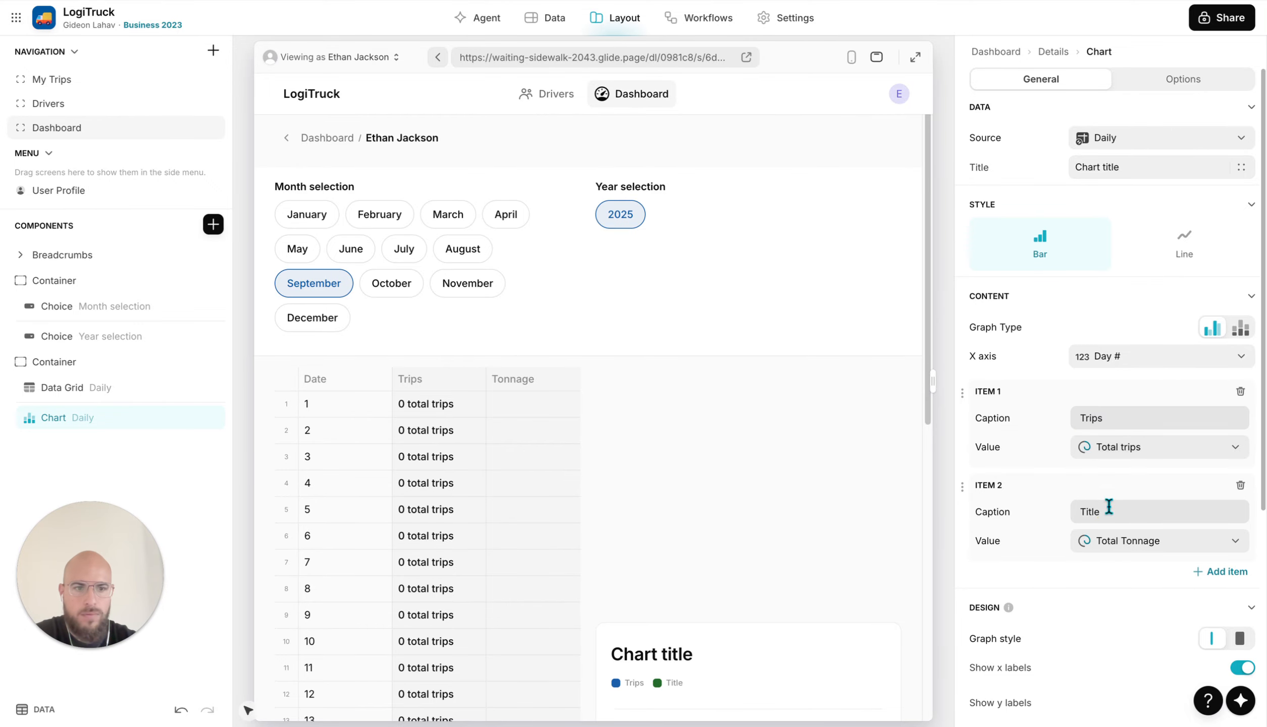
Copy the "Tonnage" header from the Data Grid's tonnage column and use it as the second chart item's caption
{"action": "left_click", "coordinate": [78, 392]}
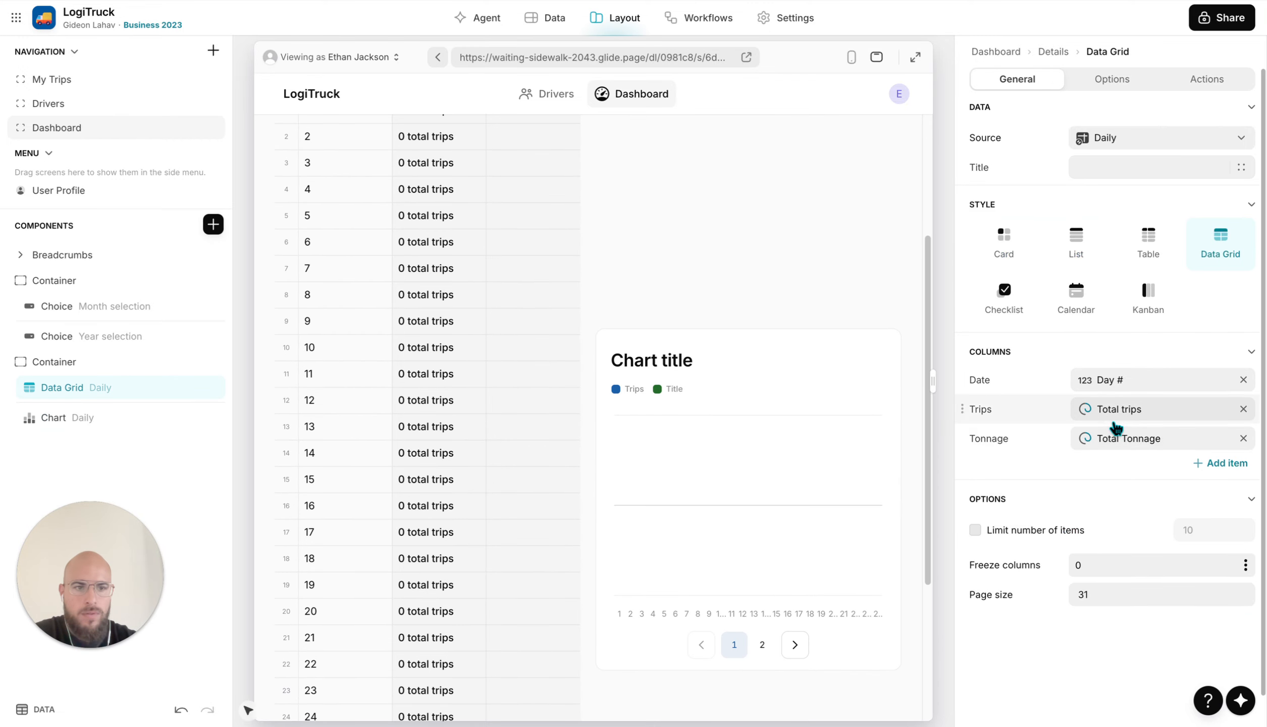
{"action": "left_click", "coordinate": [996, 439]}
{"action": "double_click", "coordinate": [825, 413]}
{"action": "key", "text": "ctrl+c"}
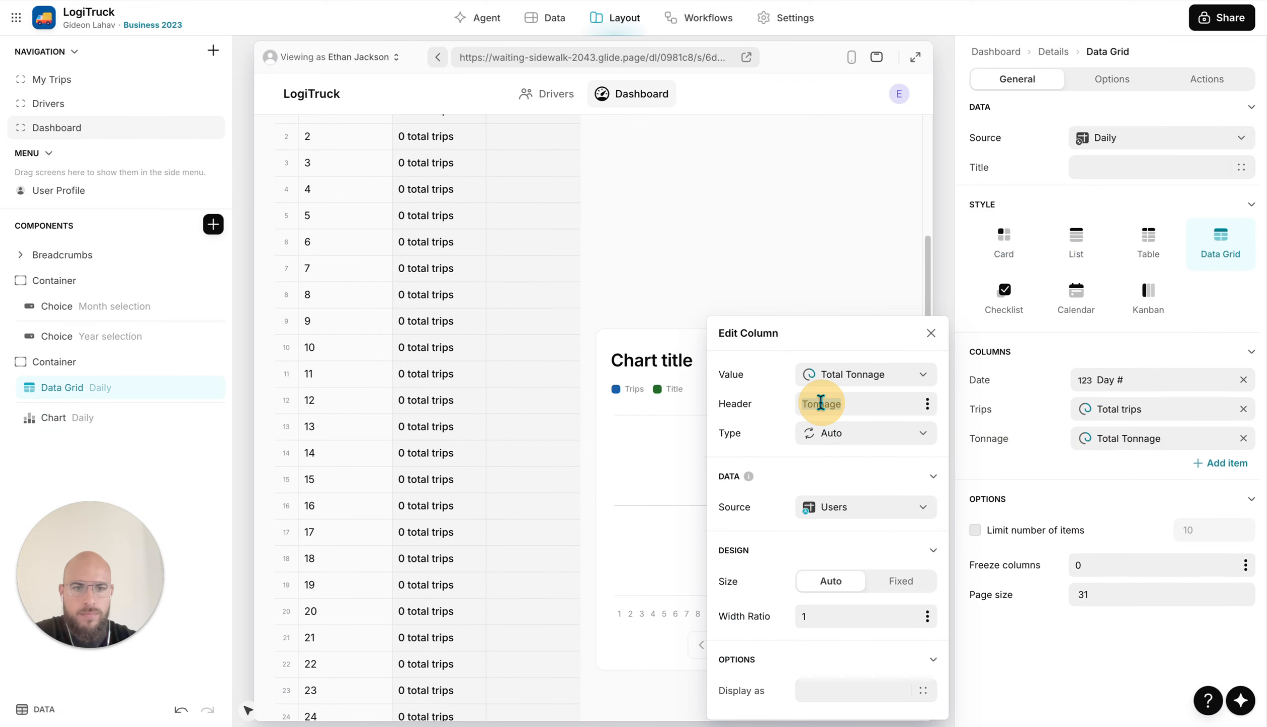
{"action": "left_click", "coordinate": [46, 417]}
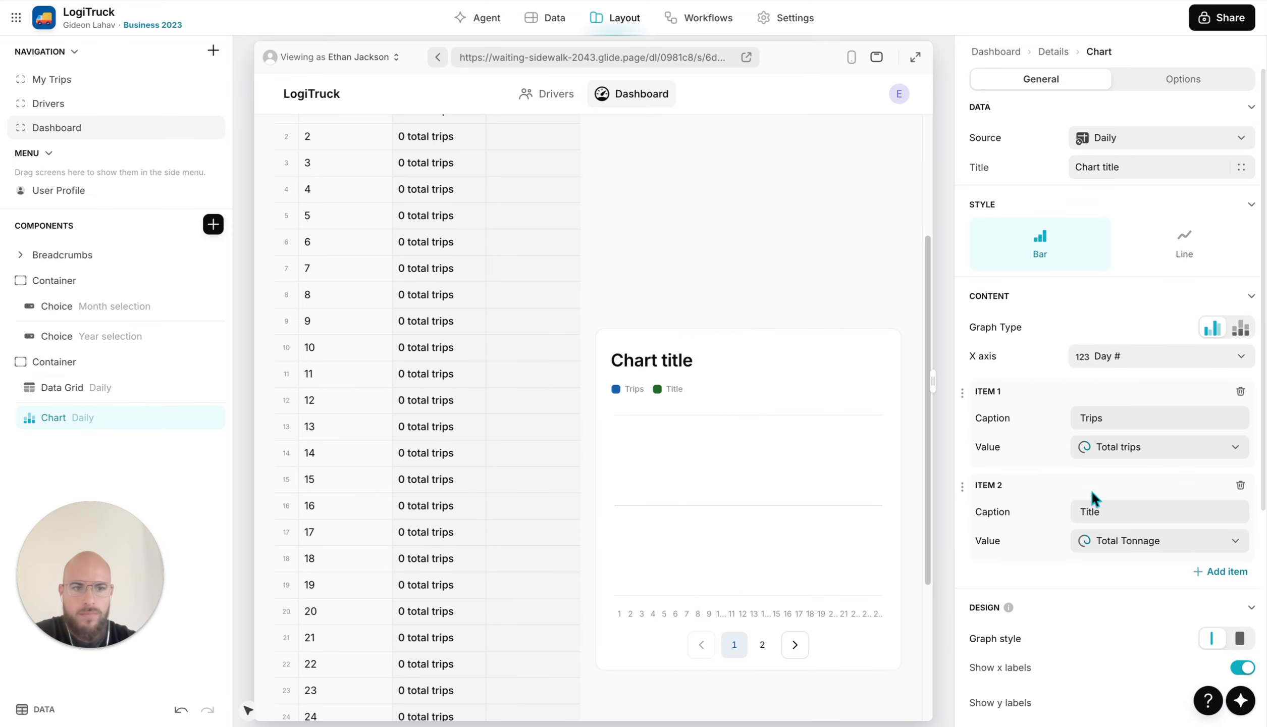
{"action": "double_click", "coordinate": [1120, 511]}
{"action": "key", "text": "ctrl+v"}
Align the contents of the container holding the Data Grid and chart to the top
{"action": "left_click", "coordinate": [45, 364]}
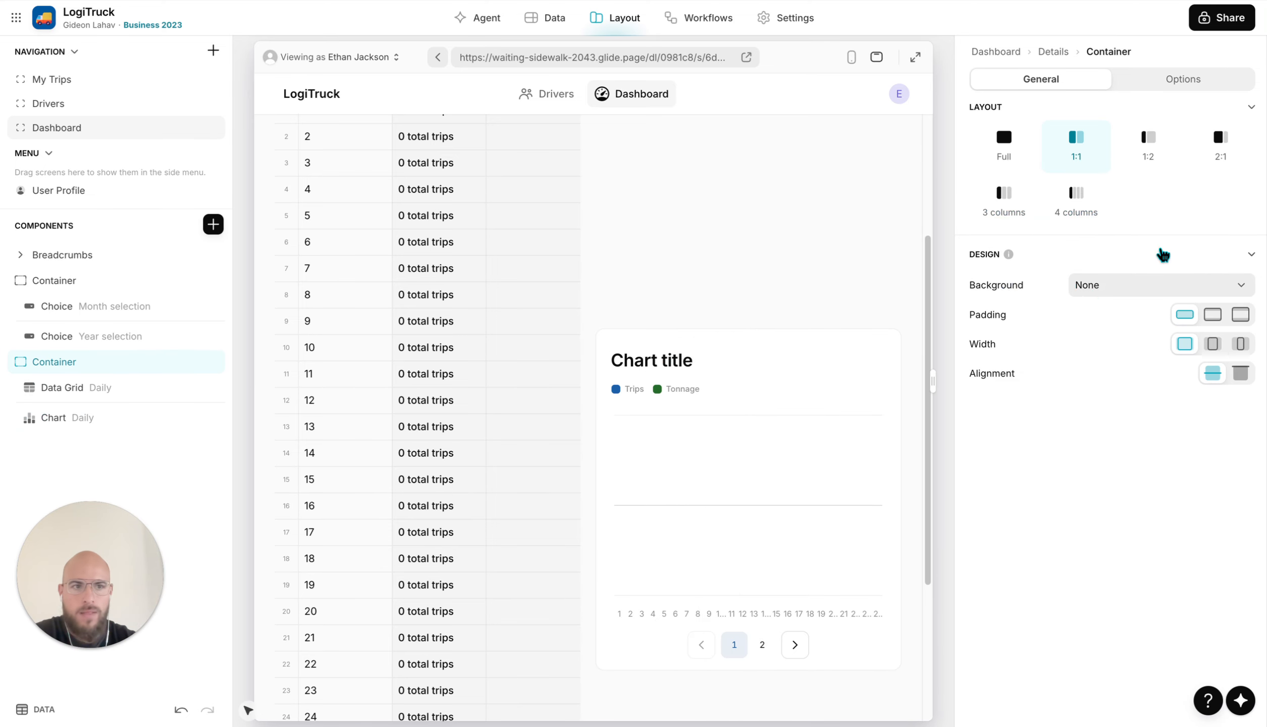
{"action": "left_click", "coordinate": [1243, 373]}
{"action": "scroll", "coordinate": [693, 232], "scroll_direction": "up", "scroll_amount": 5}
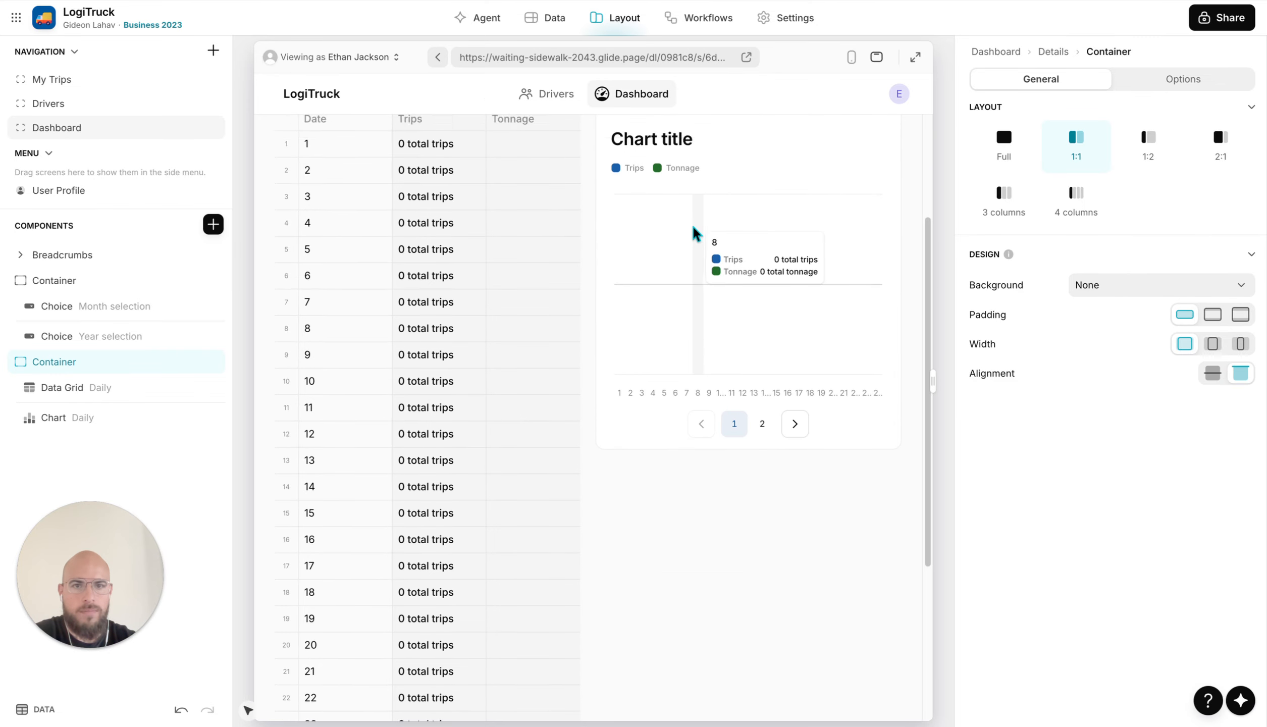
Clear the title of the Daily chart
{"action": "left_click", "coordinate": [159, 416]}
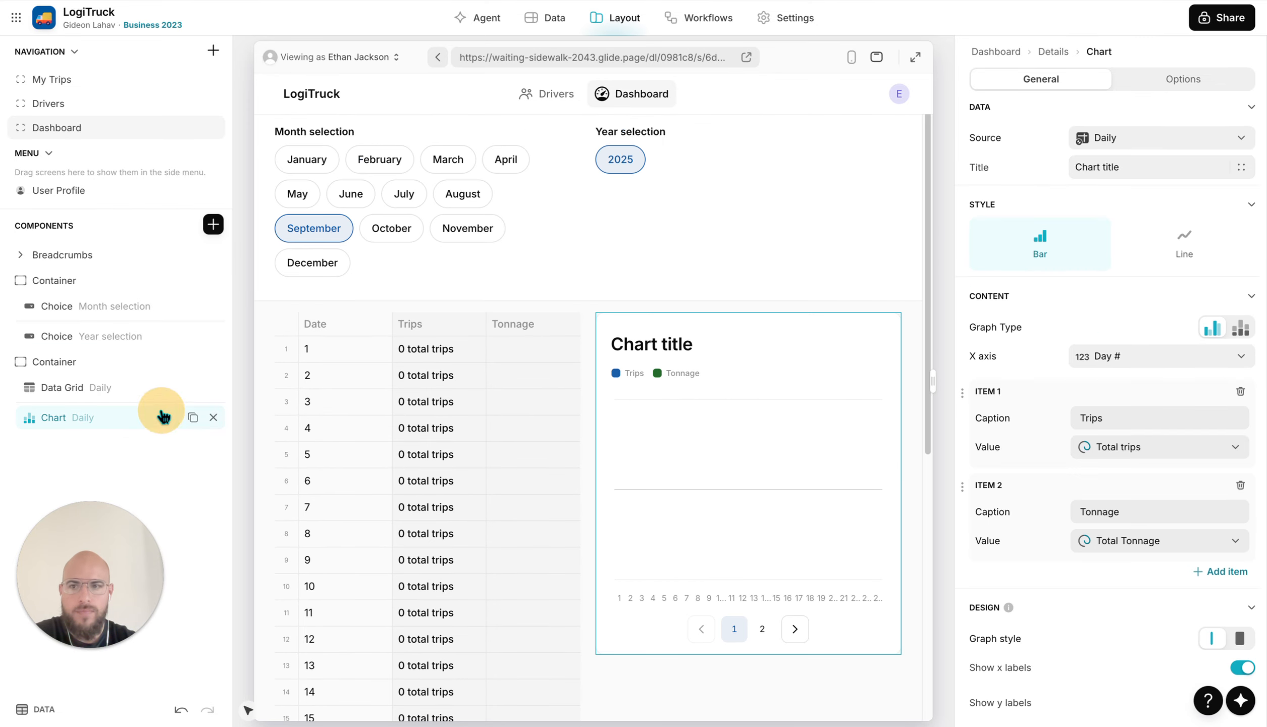
{"action": "triple_click", "coordinate": [1108, 170]}
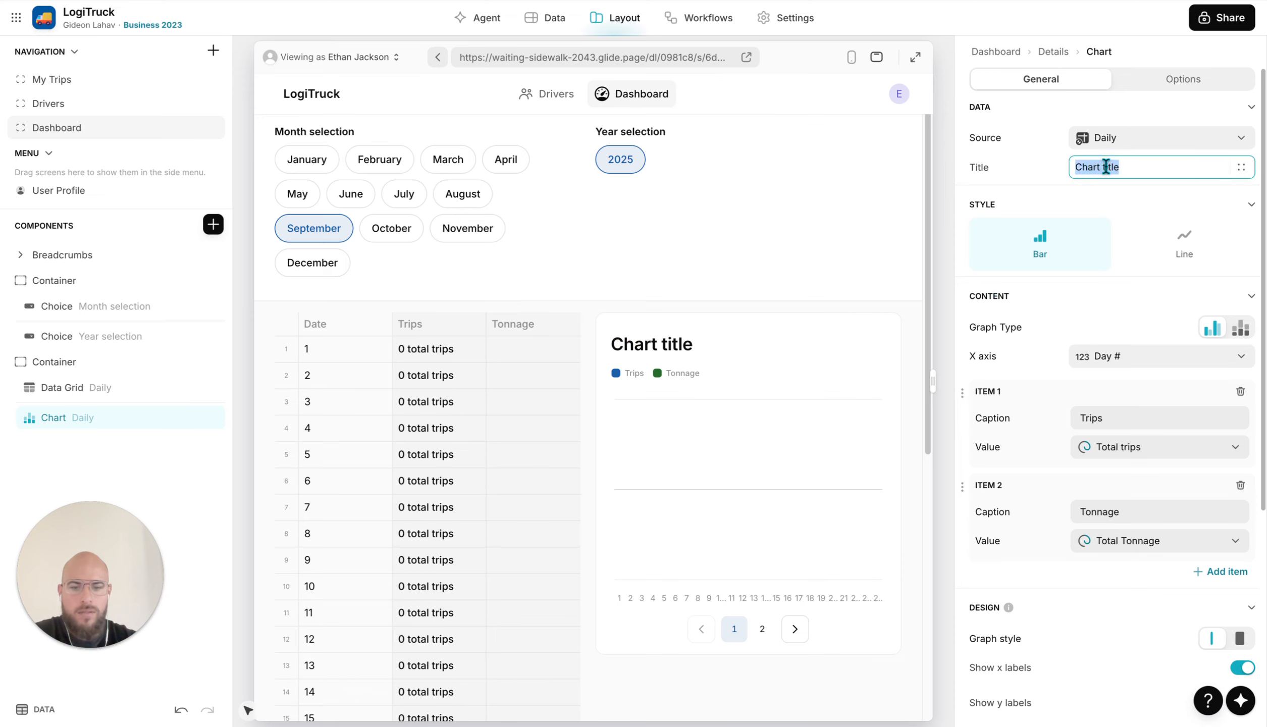
{"action": "key", "text": "BackSpace"}
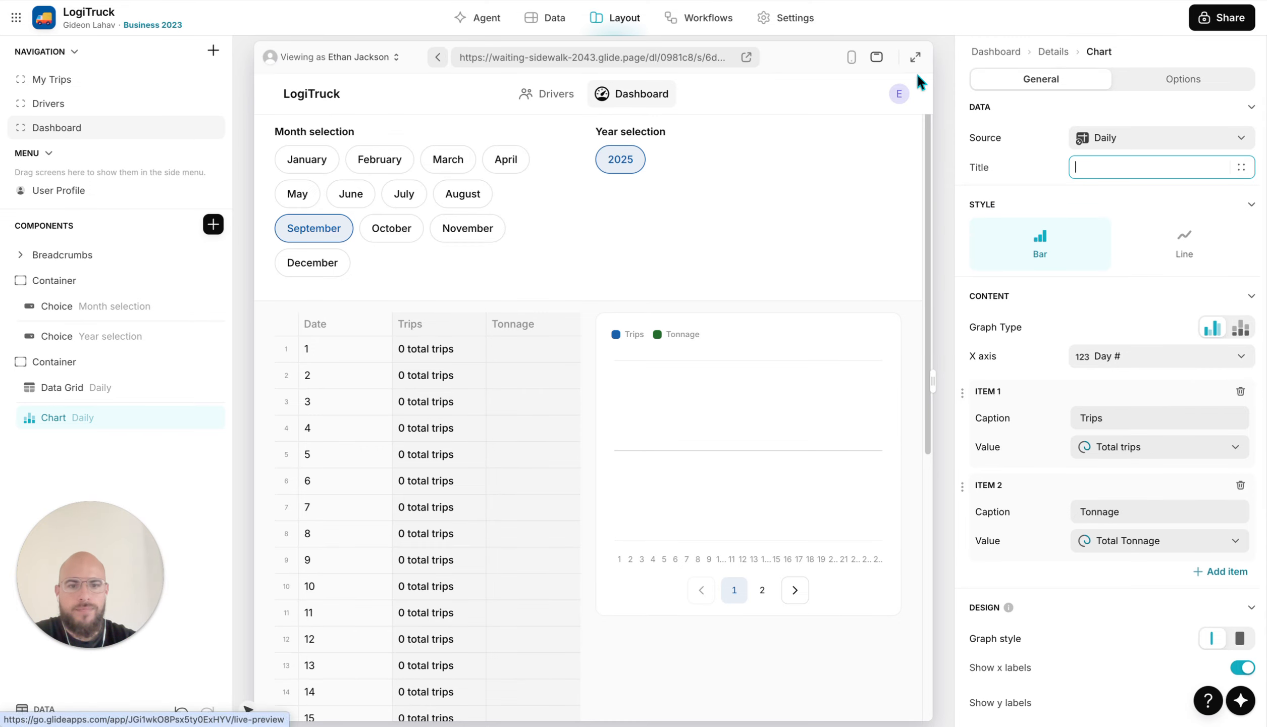
Switch the chart to the thick-bar graph style and set its page size to 31
{"action": "scroll", "coordinate": [1063, 404], "scroll_direction": "down", "scroll_amount": 6}
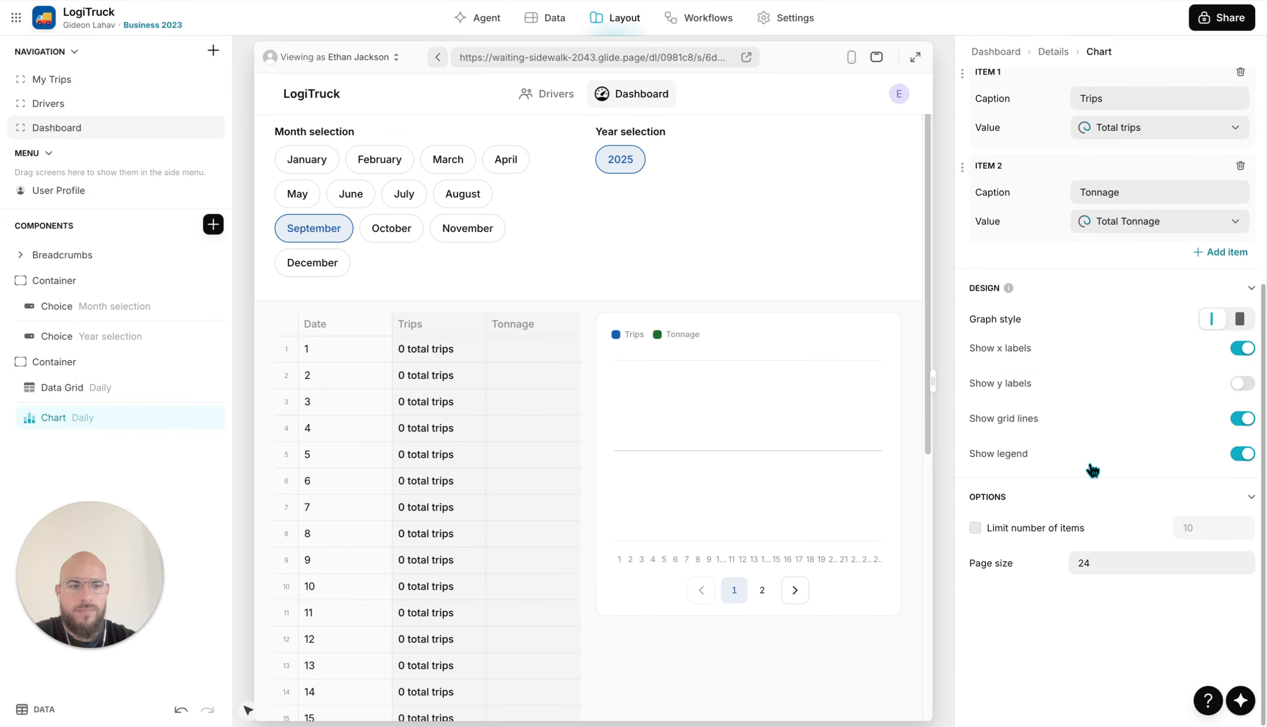
{"action": "left_click", "coordinate": [1240, 318]}
{"action": "left_click", "coordinate": [1118, 563]}
{"action": "type", "text": "31"}
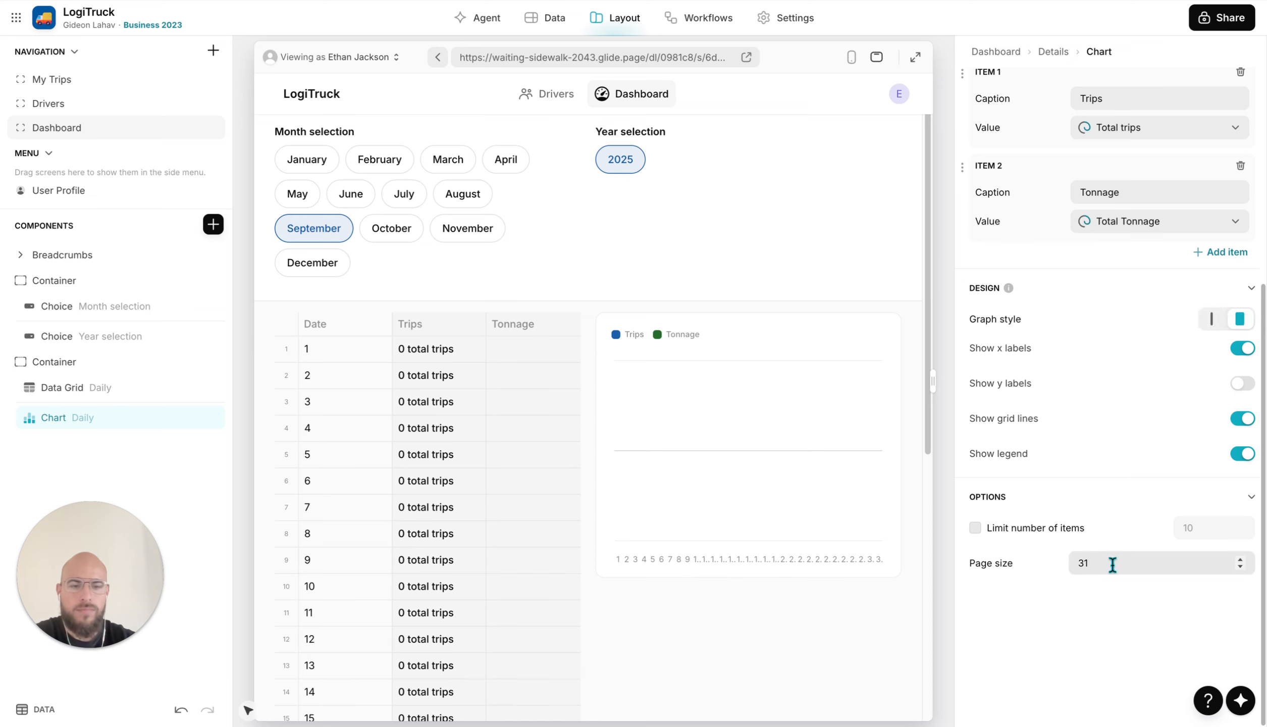
Preview the daily report full screen and check how the grid and chart respond to different months, including October, November, December and June
{"action": "left_click", "coordinate": [917, 59]}
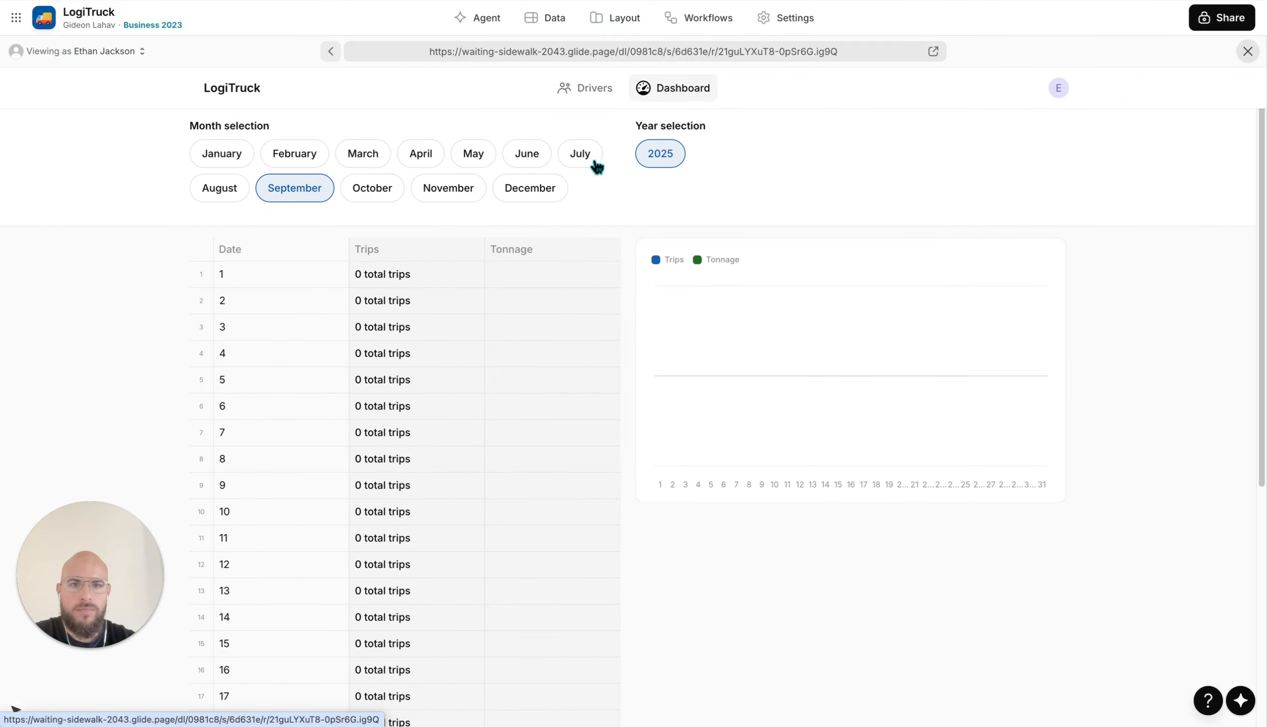
{"action": "left_click", "coordinate": [460, 189]}
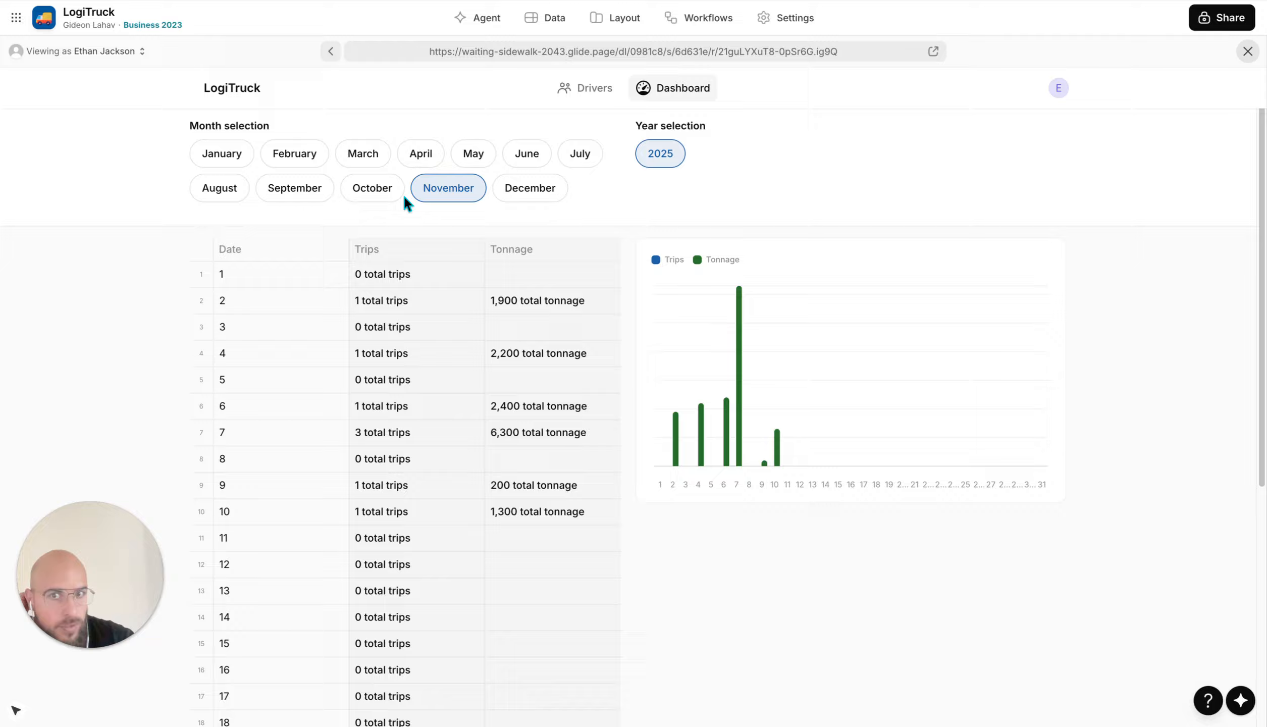
{"action": "left_click", "coordinate": [381, 191]}
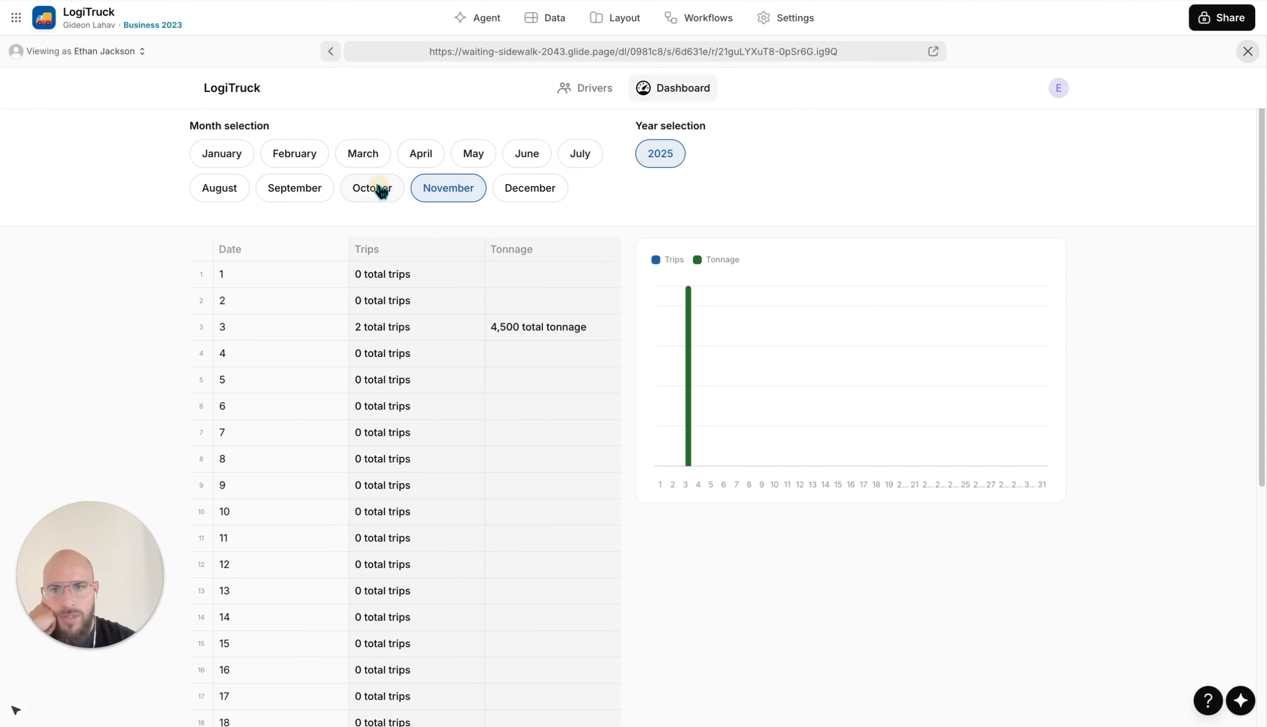
{"action": "left_click", "coordinate": [449, 194]}
{"action": "left_click", "coordinate": [529, 197]}
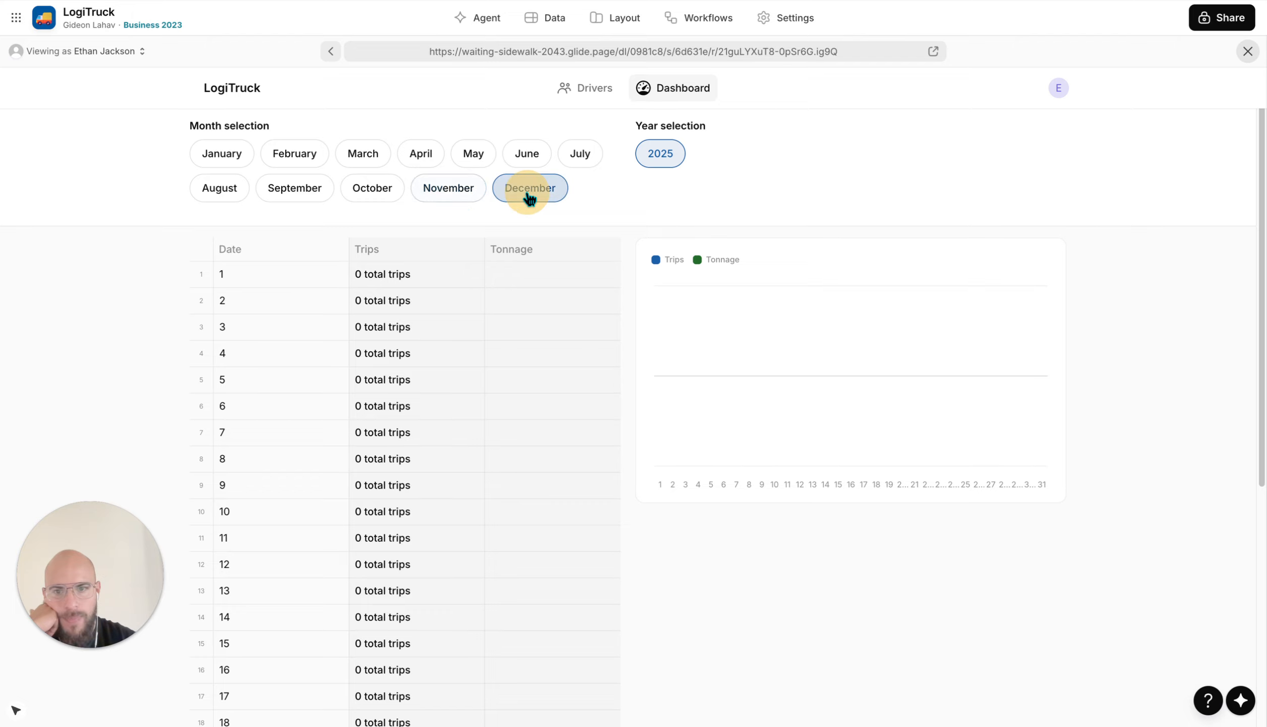
{"action": "left_click", "coordinate": [530, 161]}
{"action": "left_click", "coordinate": [583, 164]}
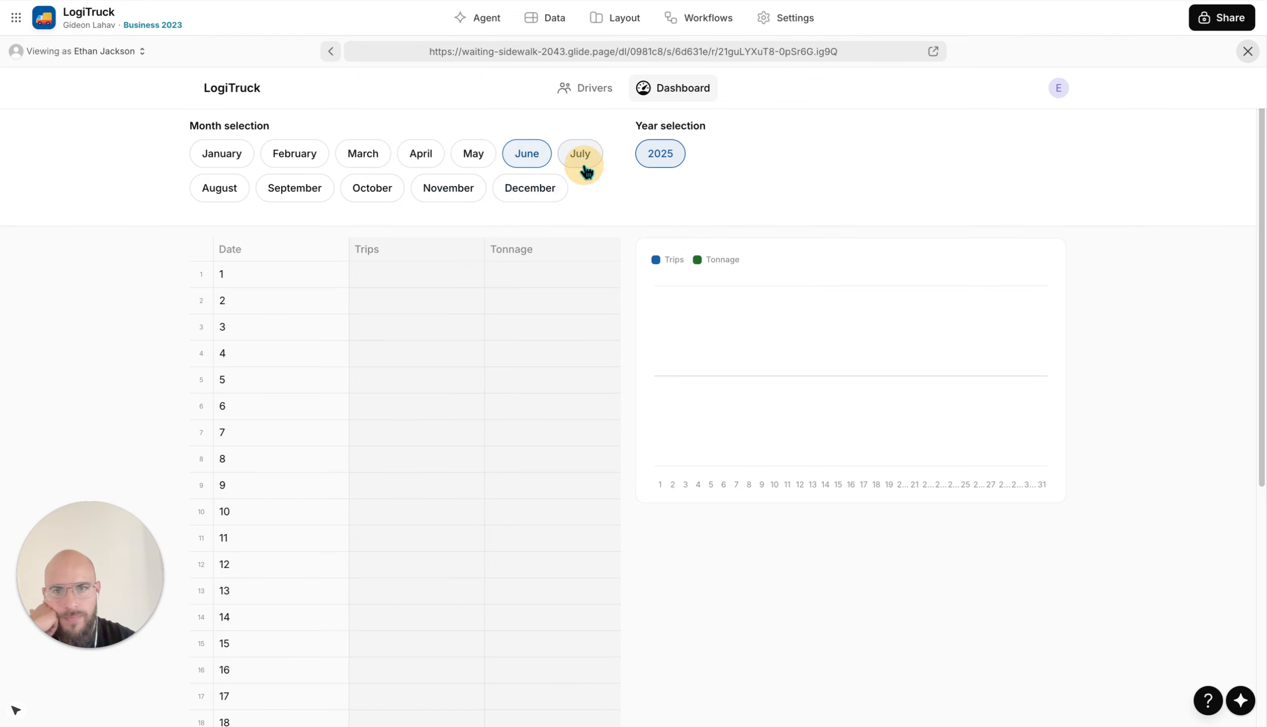
{"action": "left_click", "coordinate": [441, 194]}
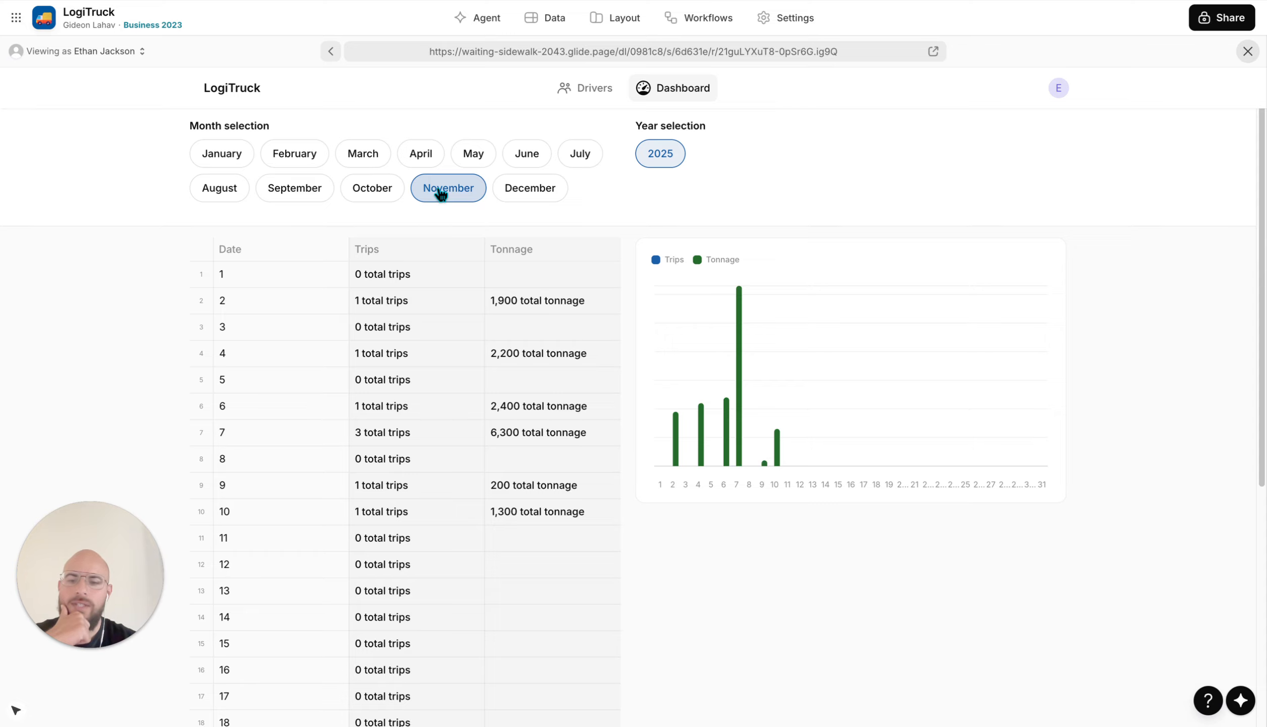
{"action": "scroll", "coordinate": [564, 331], "scroll_direction": "down", "scroll_amount": 8}
{"action": "scroll", "coordinate": [564, 332], "scroll_direction": "up", "scroll_amount": 9}
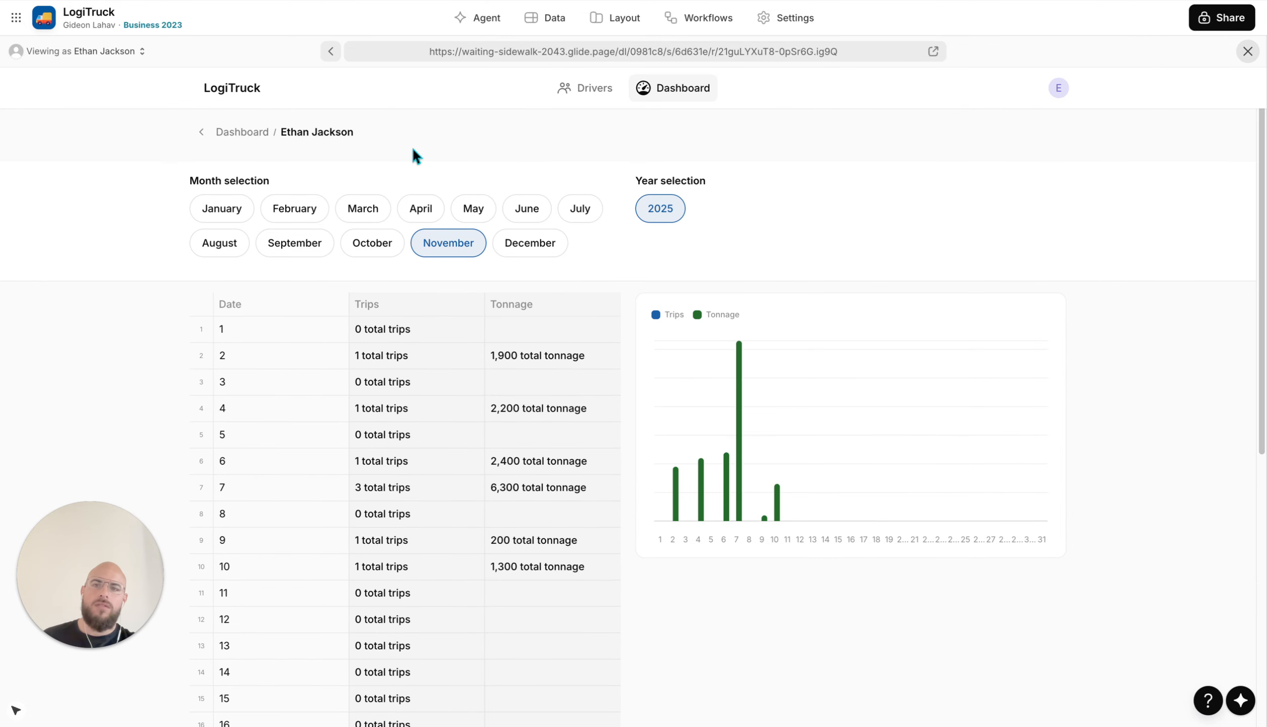
{"action": "left_click", "coordinate": [1249, 52]}
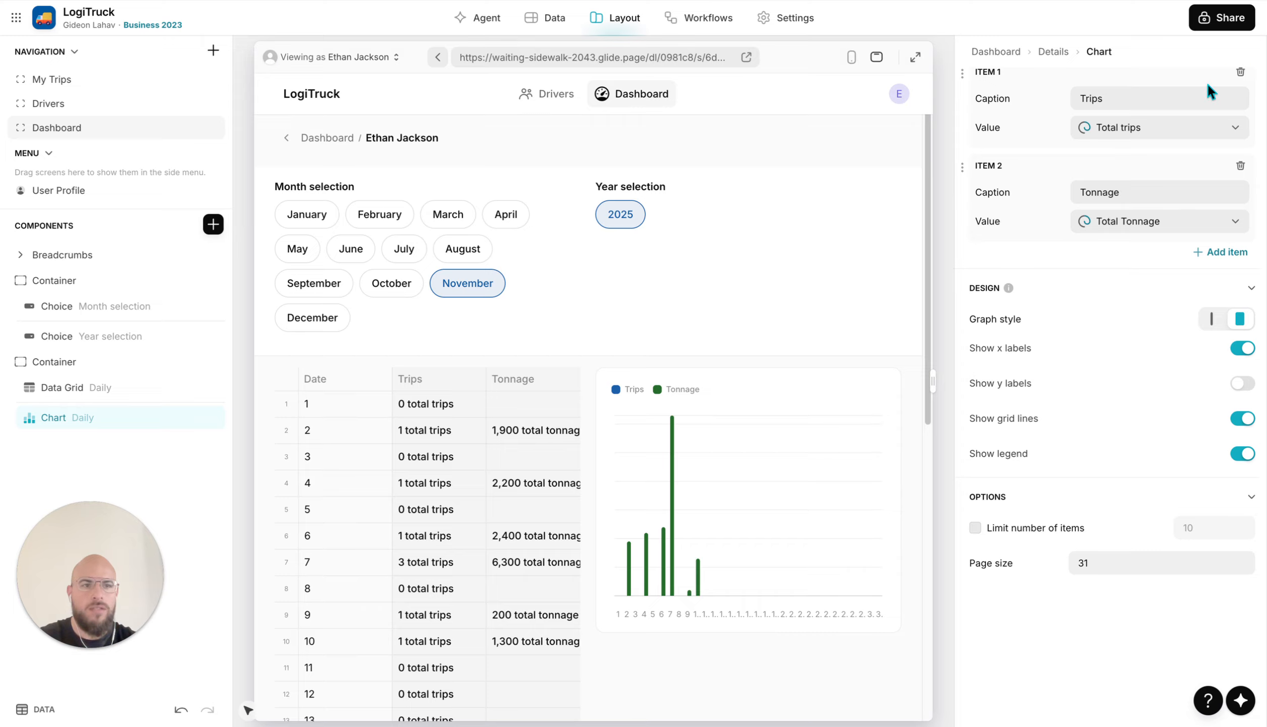
Set the title of the daily report's details screen to the custom text "Daily dashboard"
{"action": "scroll", "coordinate": [1098, 151], "scroll_direction": "up", "scroll_amount": 6}
{"action": "left_click", "coordinate": [1043, 57]}
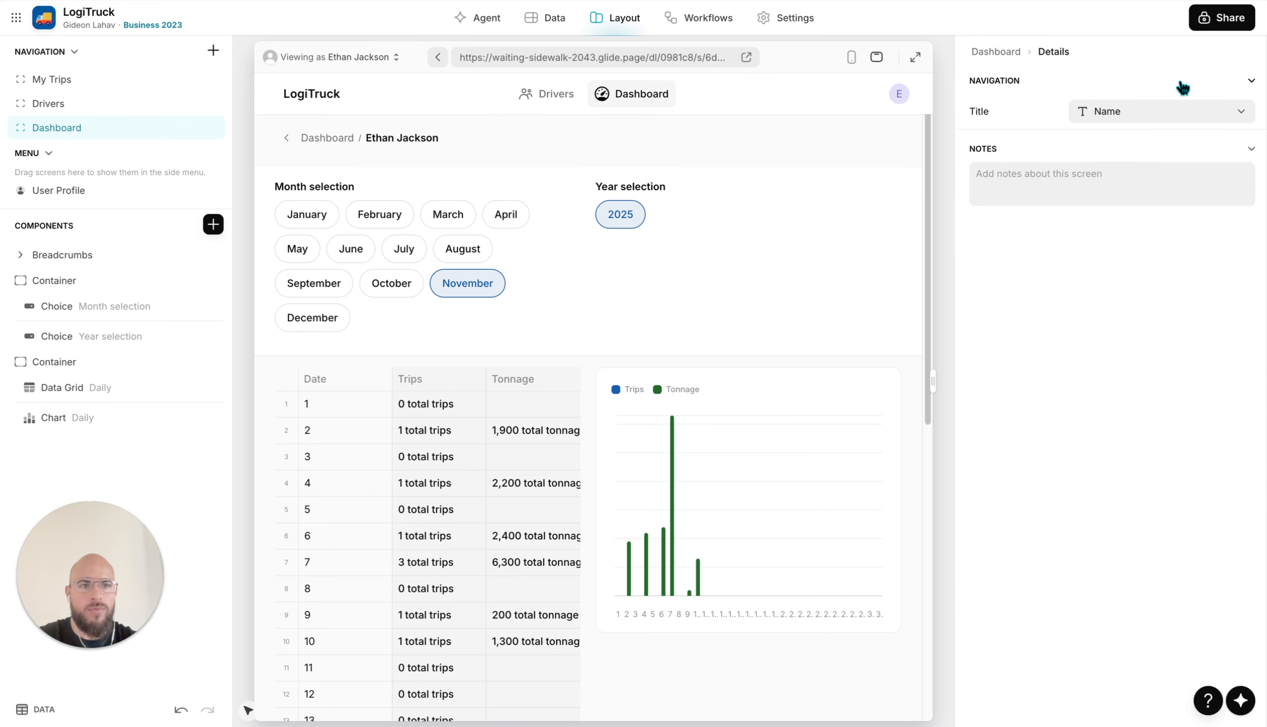
{"action": "left_click", "coordinate": [1179, 110]}
{"action": "left_click", "coordinate": [1150, 164]}
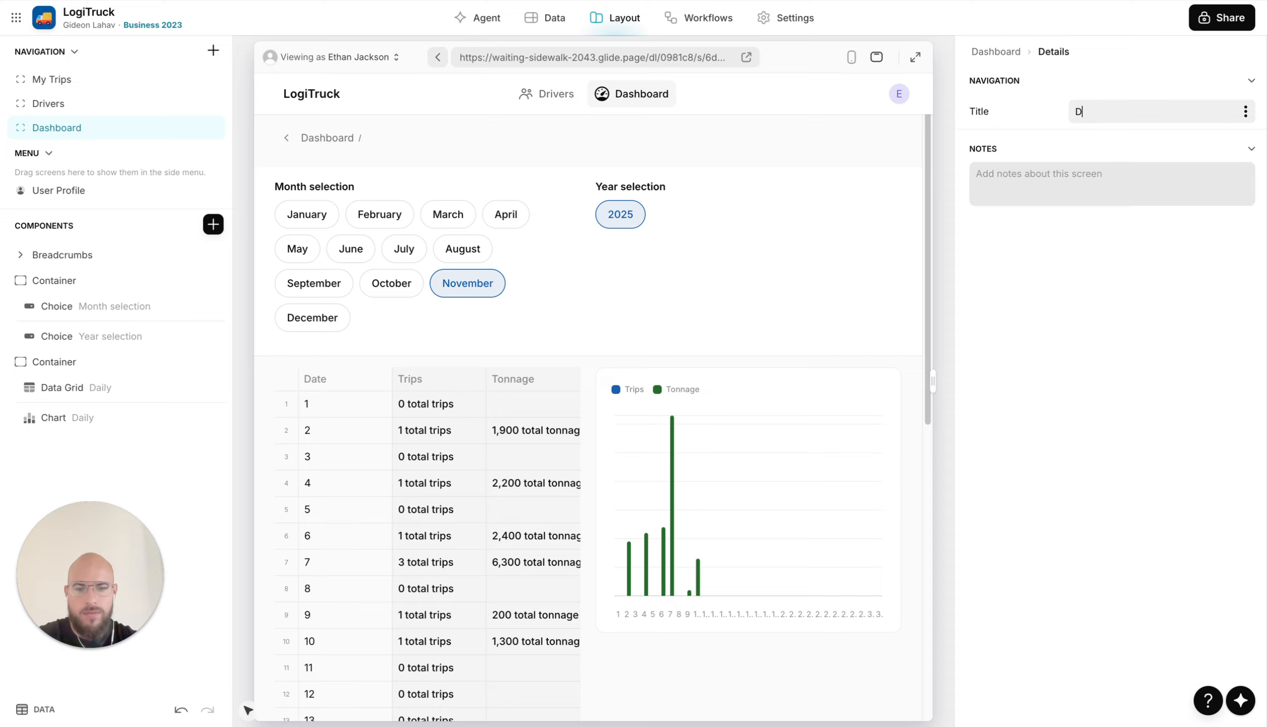
Review the full-screen app preview: the Daily report page, the main dashboard's totals, charts and monthly grid, and the November 2025 trip list
{"action": "left_click", "coordinate": [915, 58]}
{"action": "left_click", "coordinate": [236, 132]}
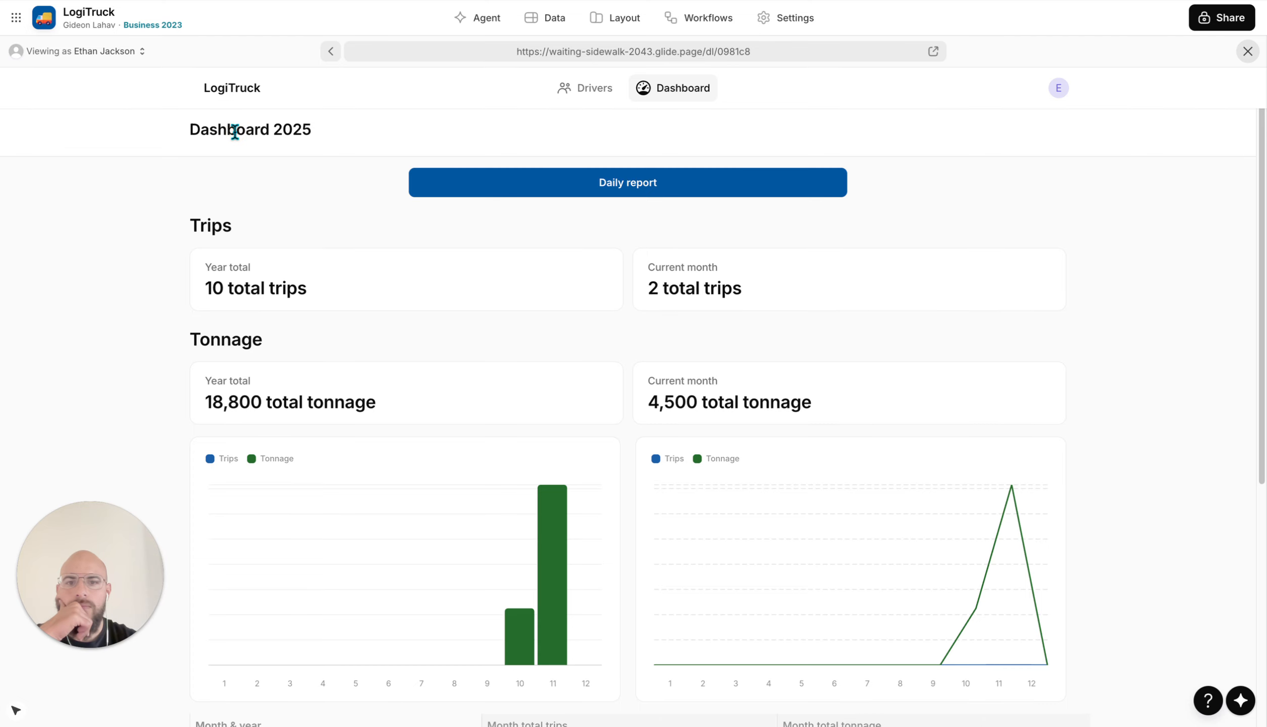
{"action": "left_click", "coordinate": [477, 193]}
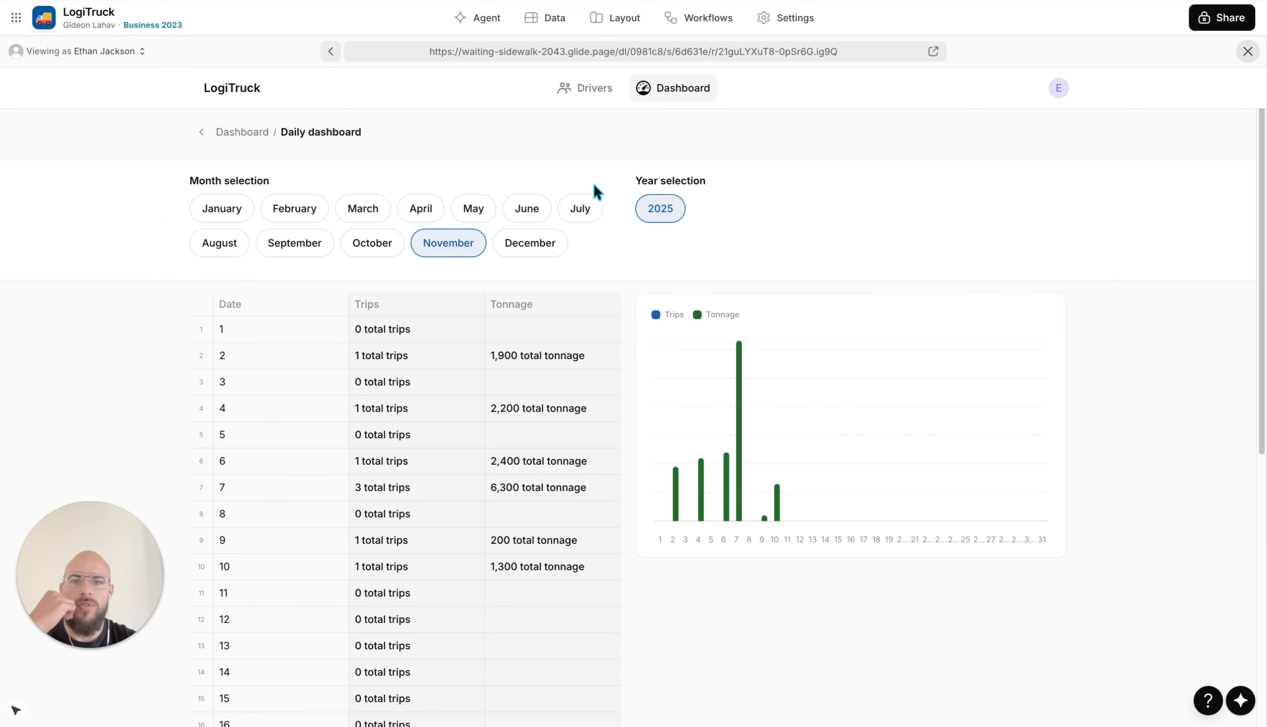
{"action": "left_click", "coordinate": [239, 134]}
{"action": "scroll", "coordinate": [547, 337], "scroll_direction": "down", "scroll_amount": 2}
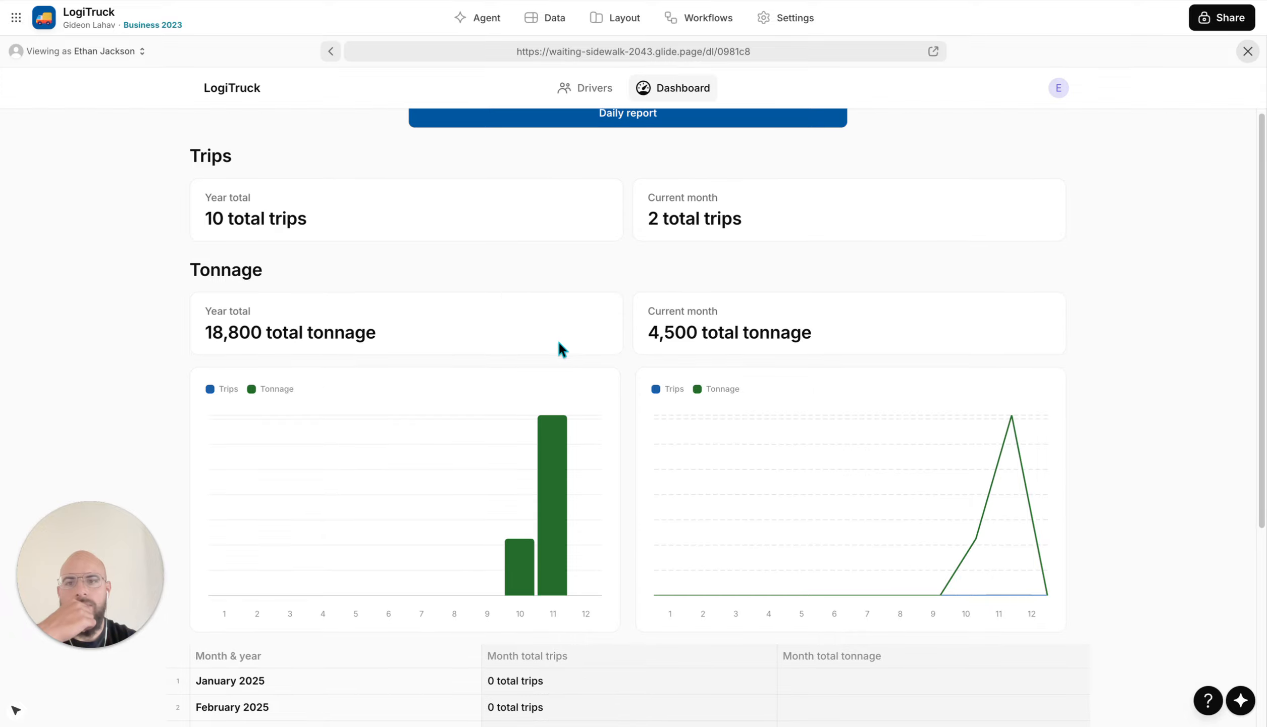
{"action": "scroll", "coordinate": [323, 293], "scroll_direction": "up", "scroll_amount": 1}
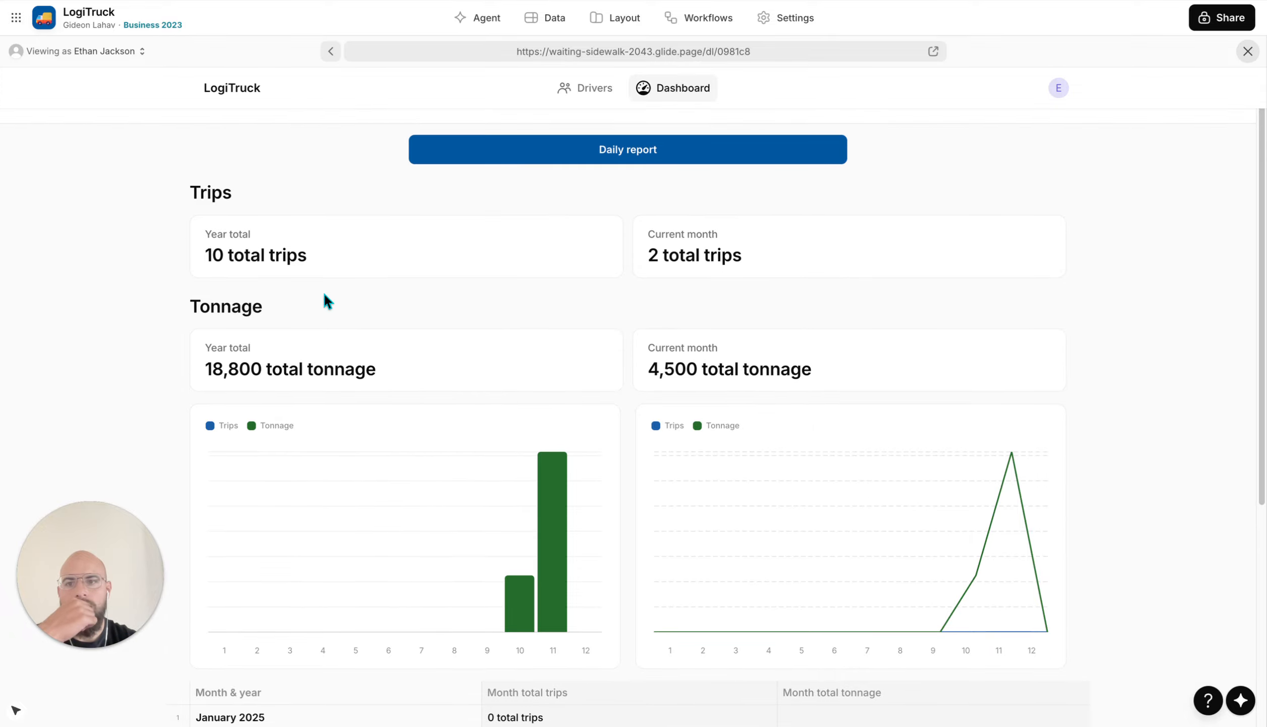
{"action": "double_click", "coordinate": [309, 363]}
{"action": "double_click", "coordinate": [273, 253]}
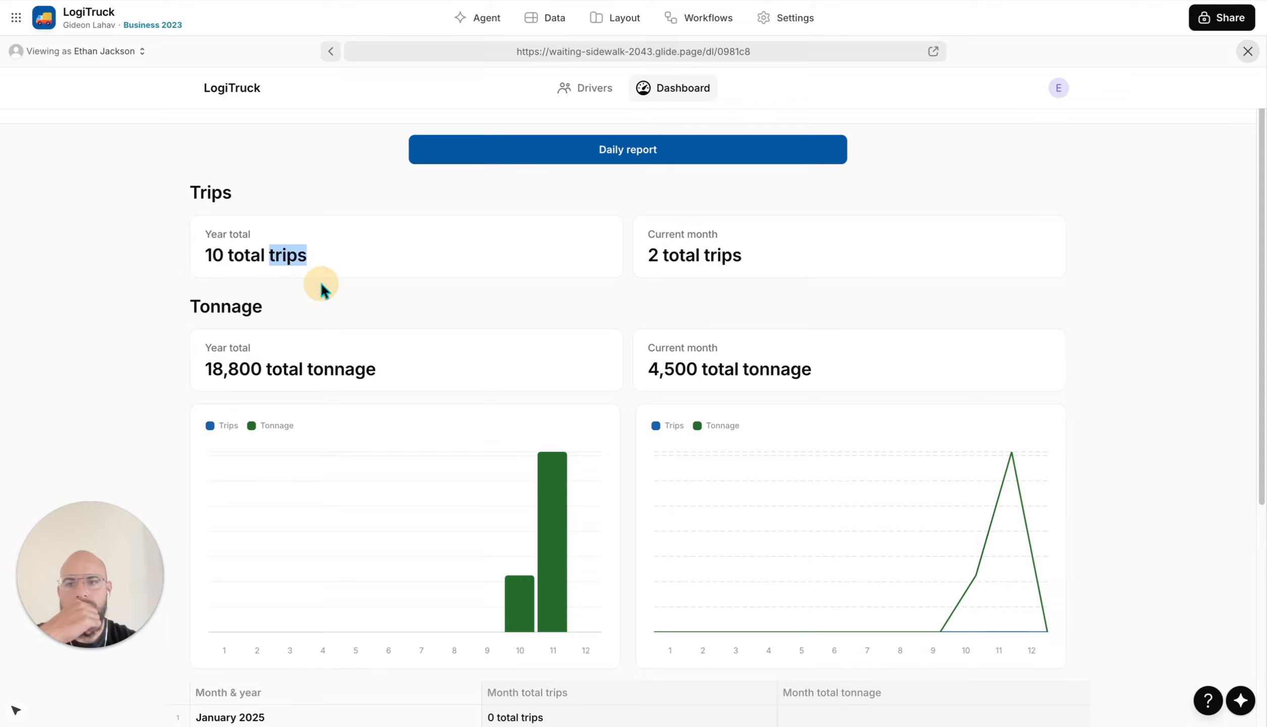
{"action": "scroll", "coordinate": [501, 383], "scroll_direction": "down", "scroll_amount": 1}
{"action": "scroll", "coordinate": [769, 353], "scroll_direction": "down", "scroll_amount": 6}
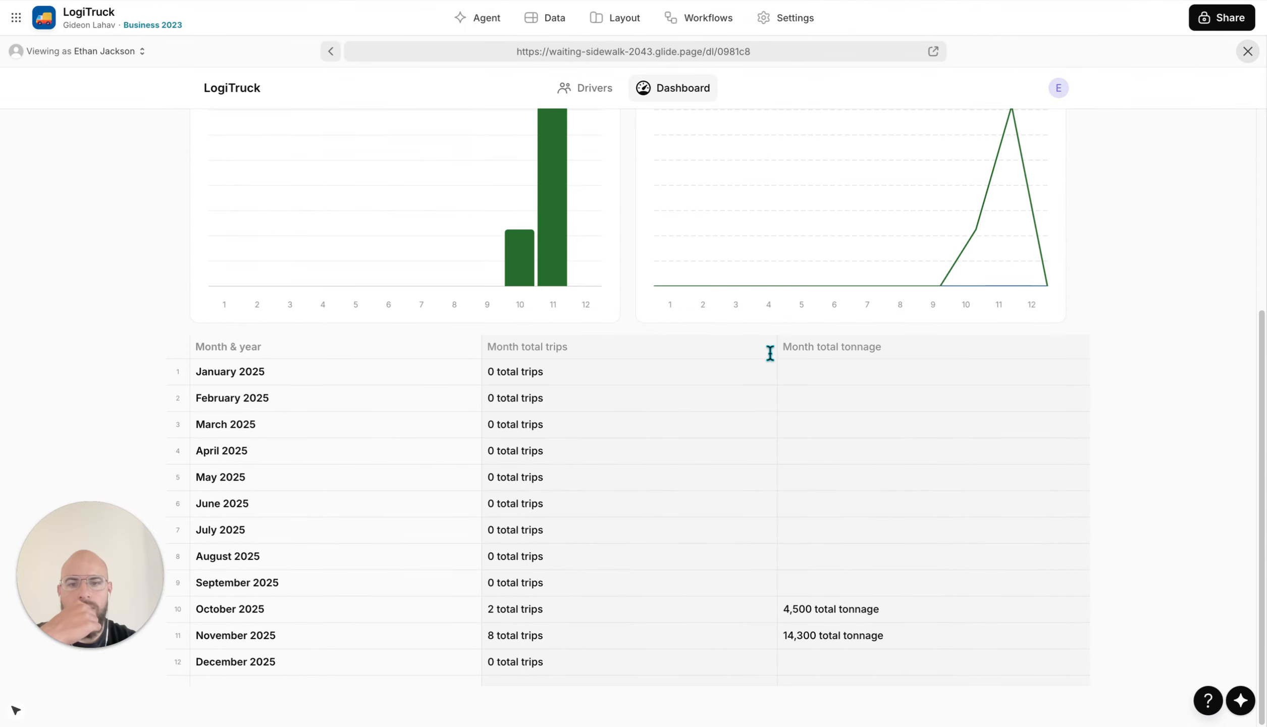
{"action": "left_click", "coordinate": [241, 637]}
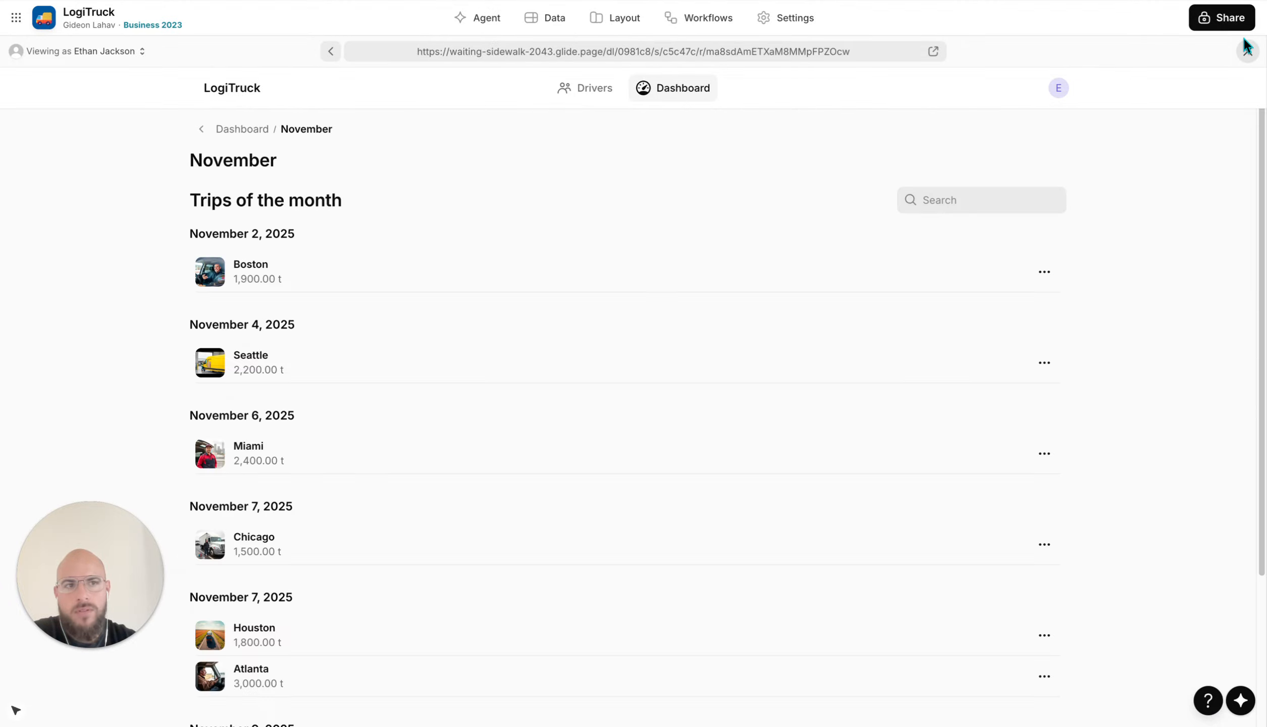
{"action": "left_click", "coordinate": [245, 130]}
Go to the Drivers page, exit the full-screen preview and open the first driver's details screen
{"action": "left_click", "coordinate": [608, 90]}
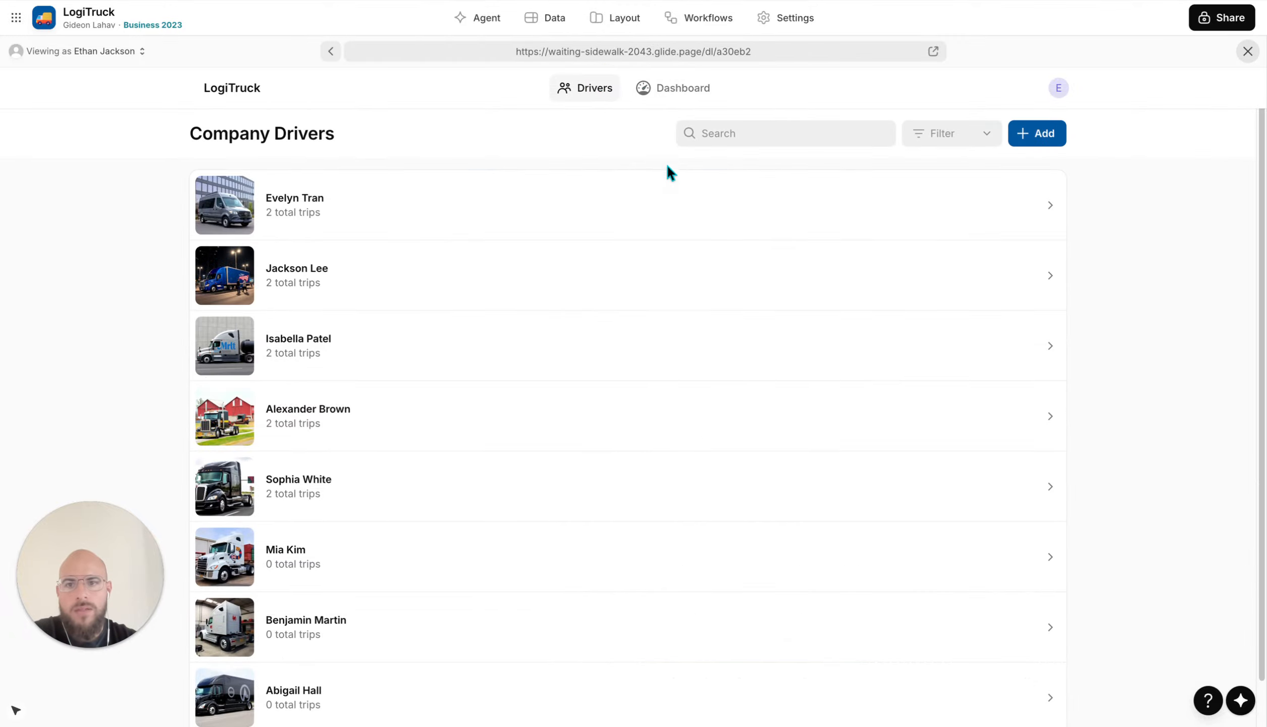
{"action": "left_click", "coordinate": [1248, 51]}
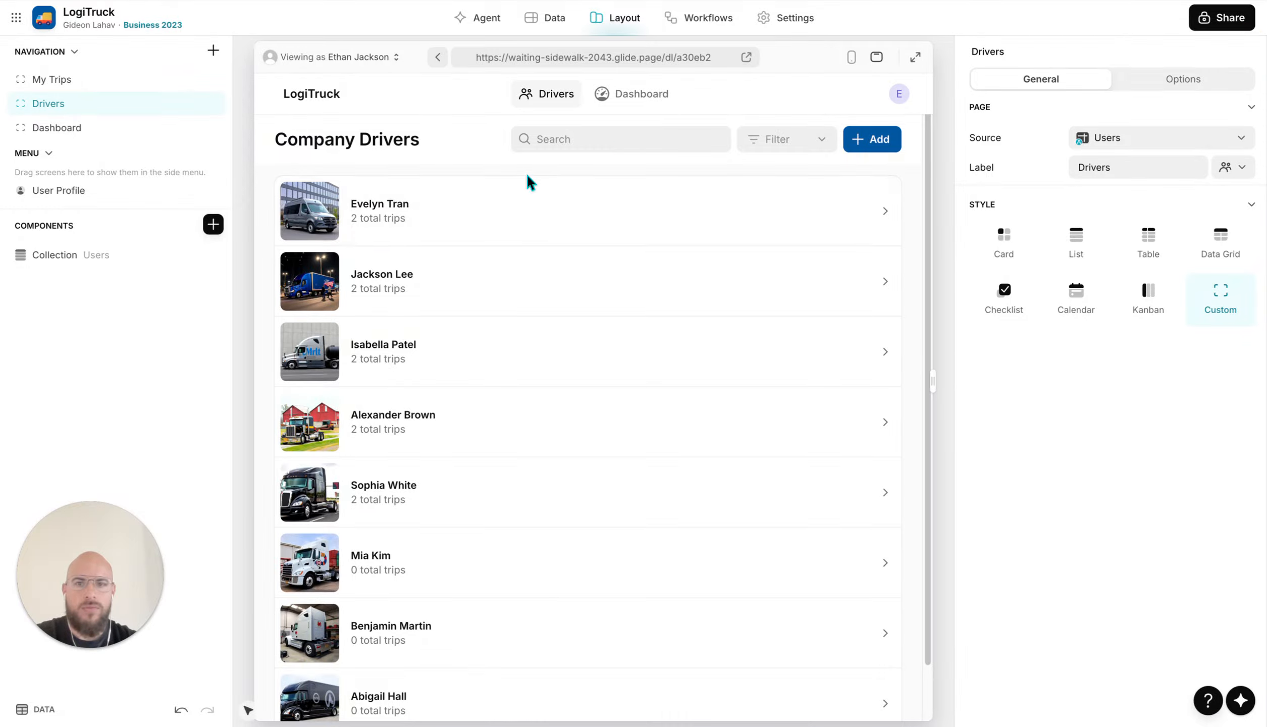
{"action": "left_click", "coordinate": [482, 217]}
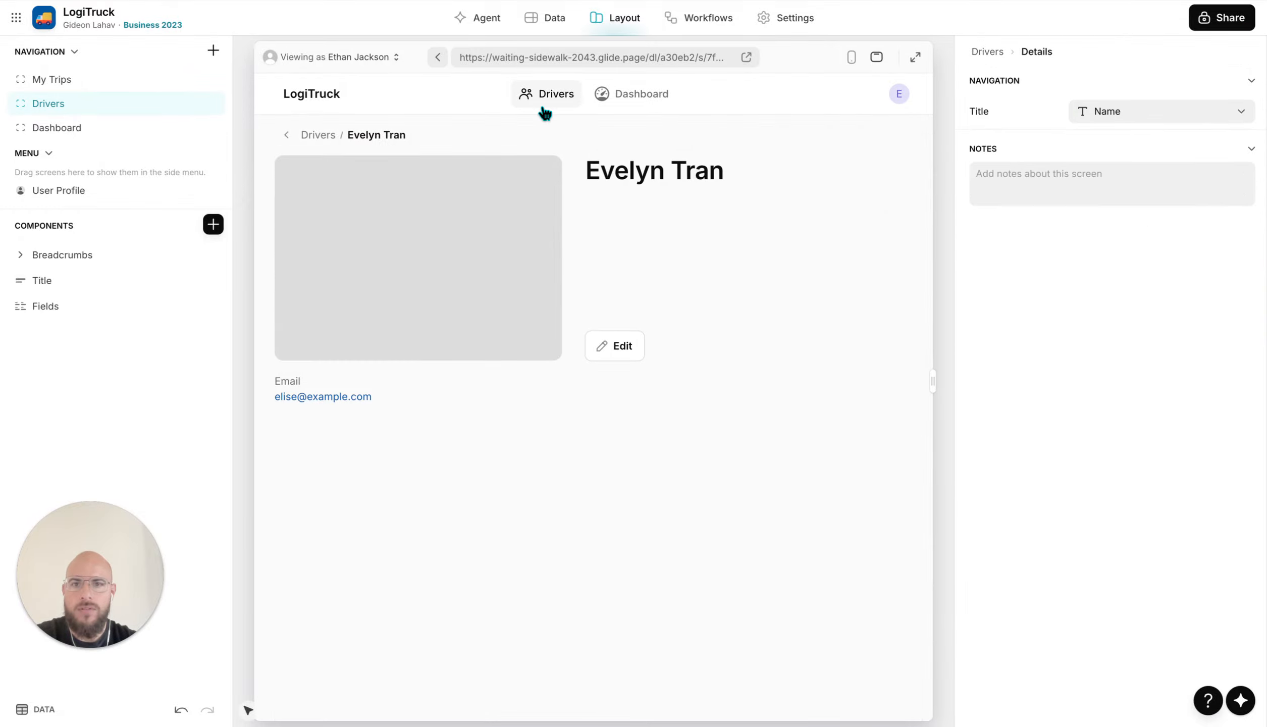
Copy all components of the My Trips screen and return to the driver's details screen
{"action": "left_click", "coordinate": [91, 82]}
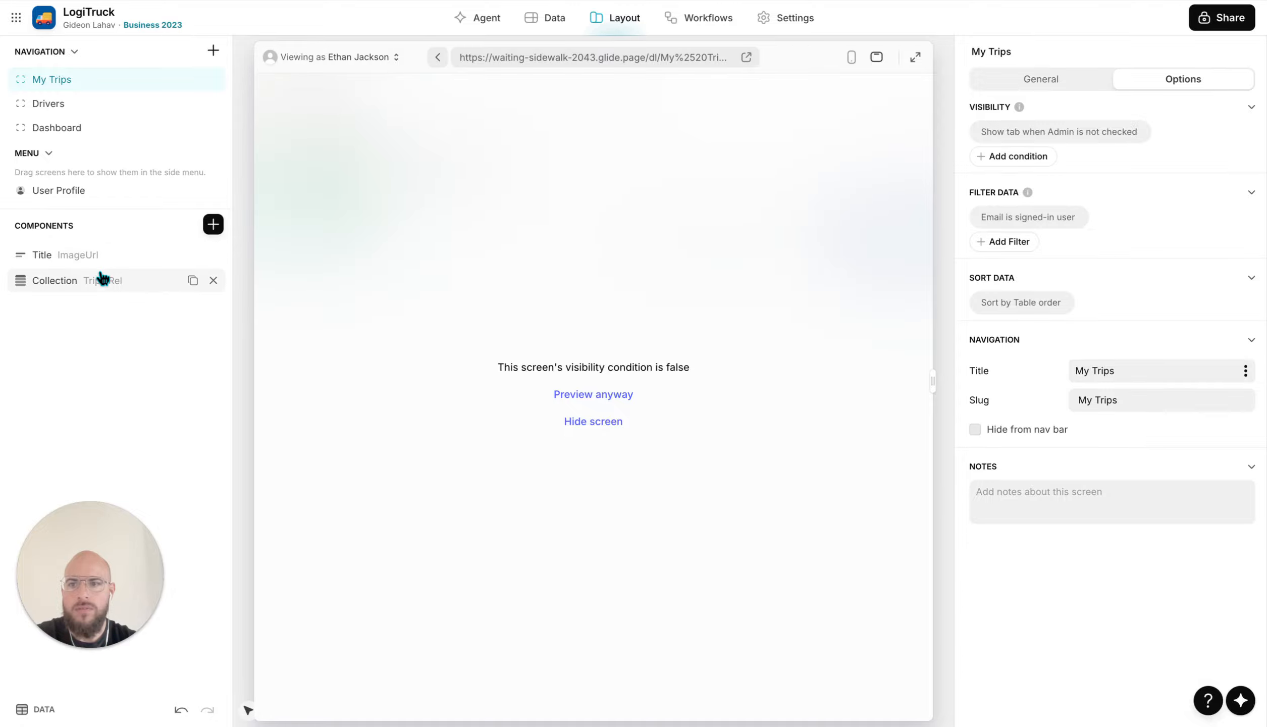
{"action": "right_click", "coordinate": [101, 279]}
{"action": "left_click", "coordinate": [169, 378]}
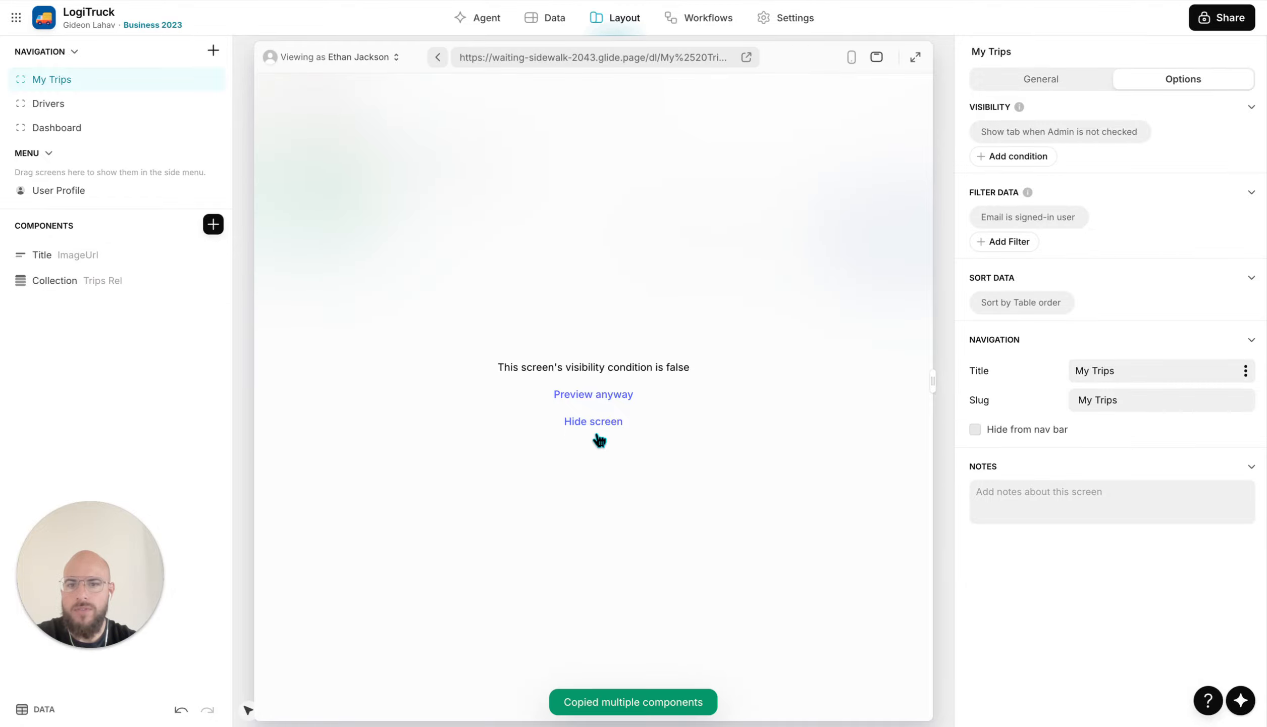
{"action": "left_click", "coordinate": [594, 422]}
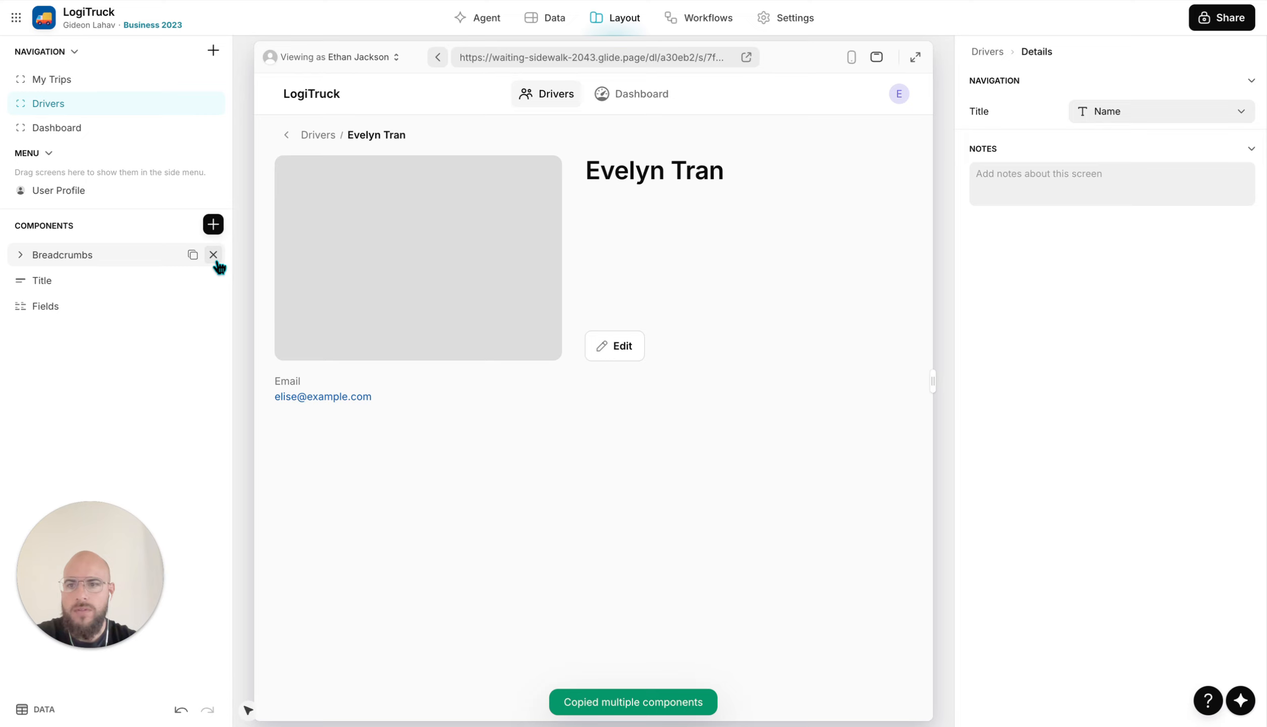
Replace the driver details screen's Title and Fields with the copied My Trips components and preview the result full screen
{"action": "left_click", "coordinate": [213, 280]}
{"action": "left_click", "coordinate": [213, 280]}
{"action": "key", "text": "ctrl+v"}
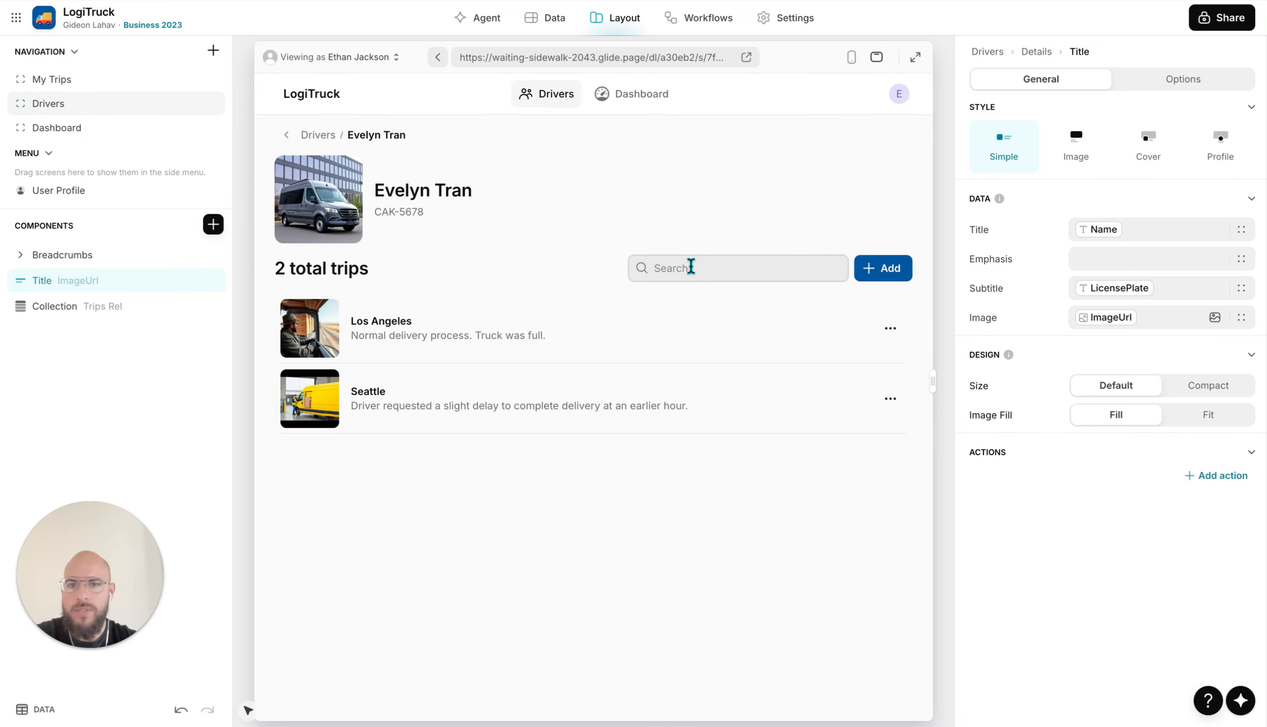
{"action": "left_click", "coordinate": [915, 57]}
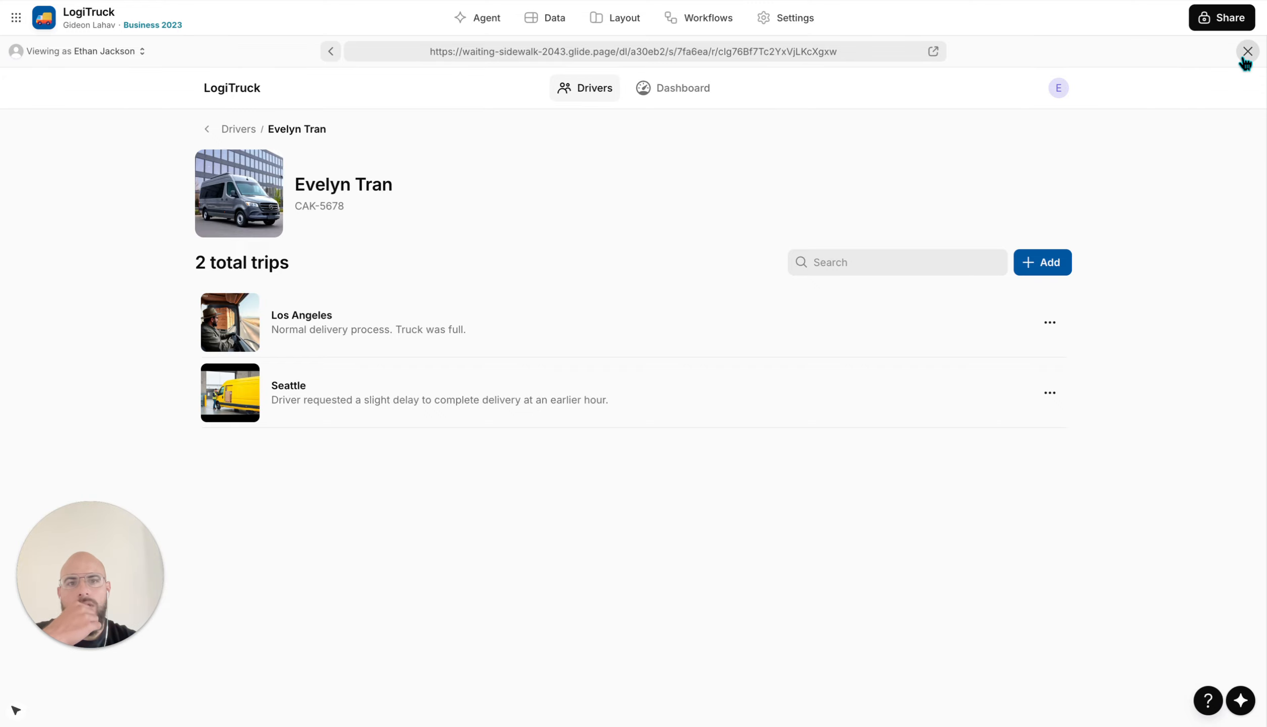
Return to the Company Drivers list and open another driver's details screen to check that driver's trips
{"action": "left_click", "coordinate": [615, 94]}
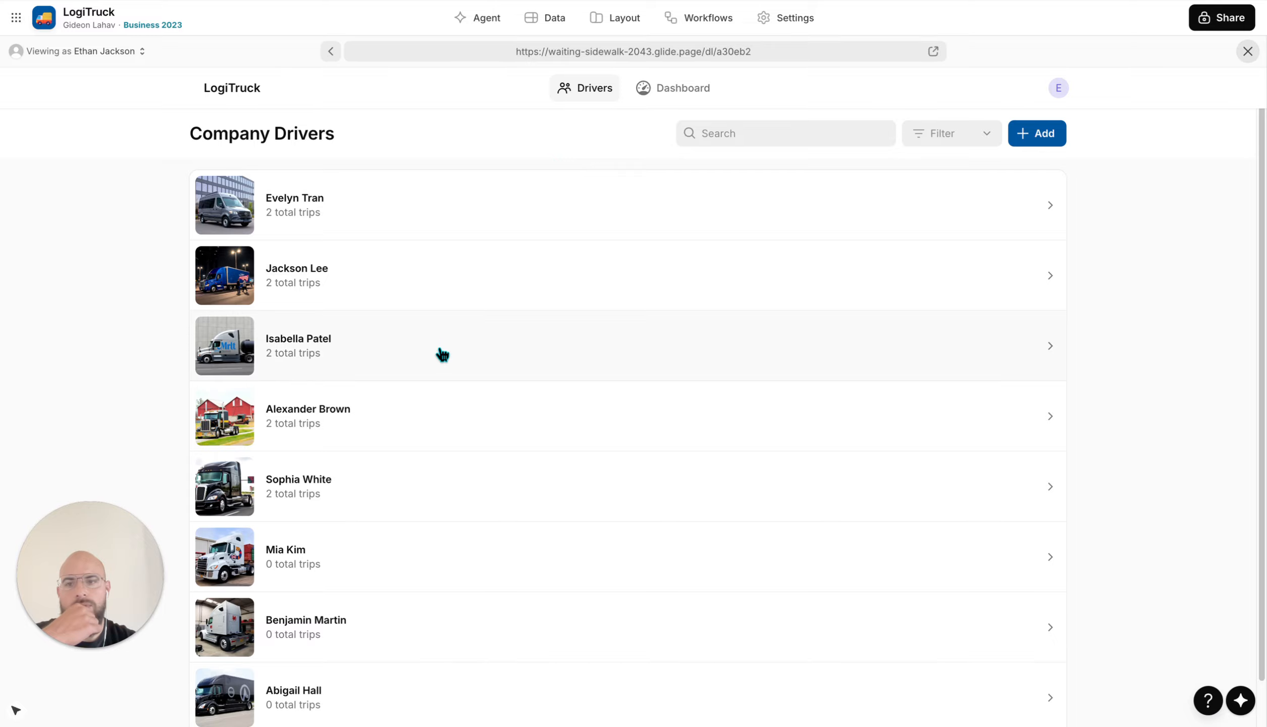
{"action": "scroll", "coordinate": [442, 359], "scroll_direction": "down", "scroll_amount": 1}
{"action": "left_click", "coordinate": [425, 444]}
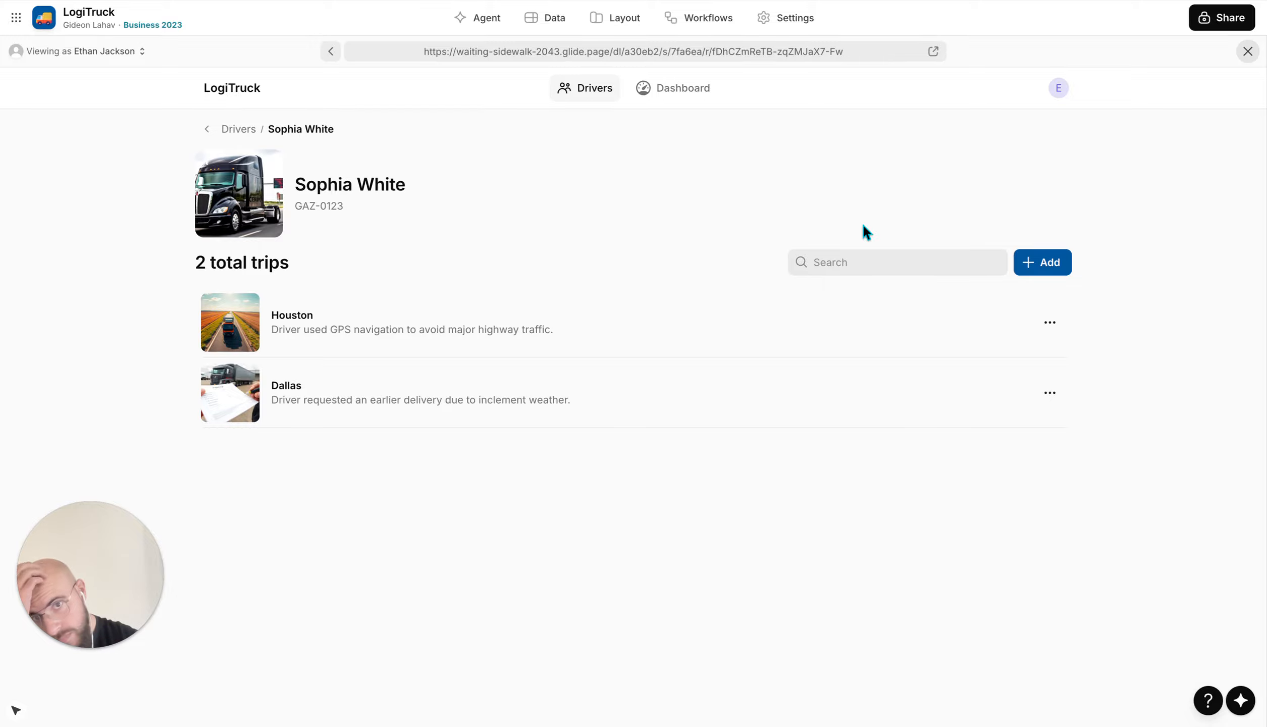
Exit the full-screen preview and set the size of the driver details screen's trips list to Compact
{"action": "left_click", "coordinate": [1246, 51]}
{"action": "left_click", "coordinate": [93, 304]}
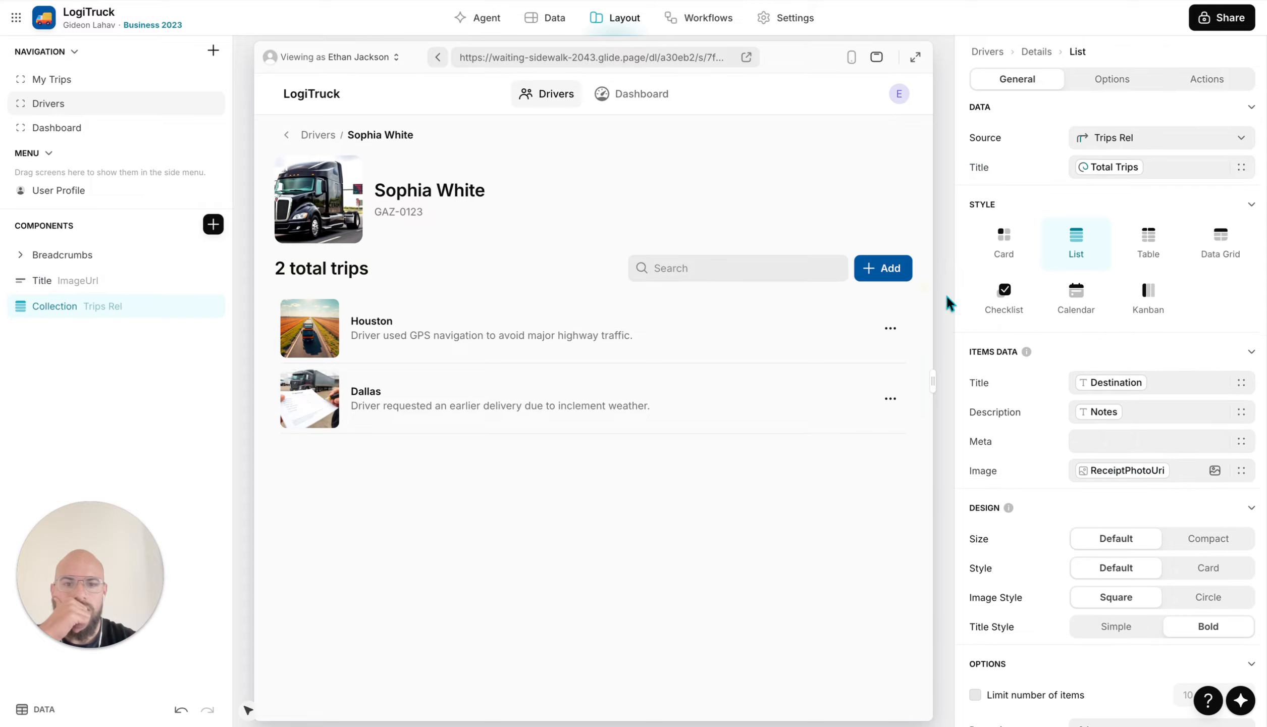
{"action": "left_click", "coordinate": [1207, 539]}
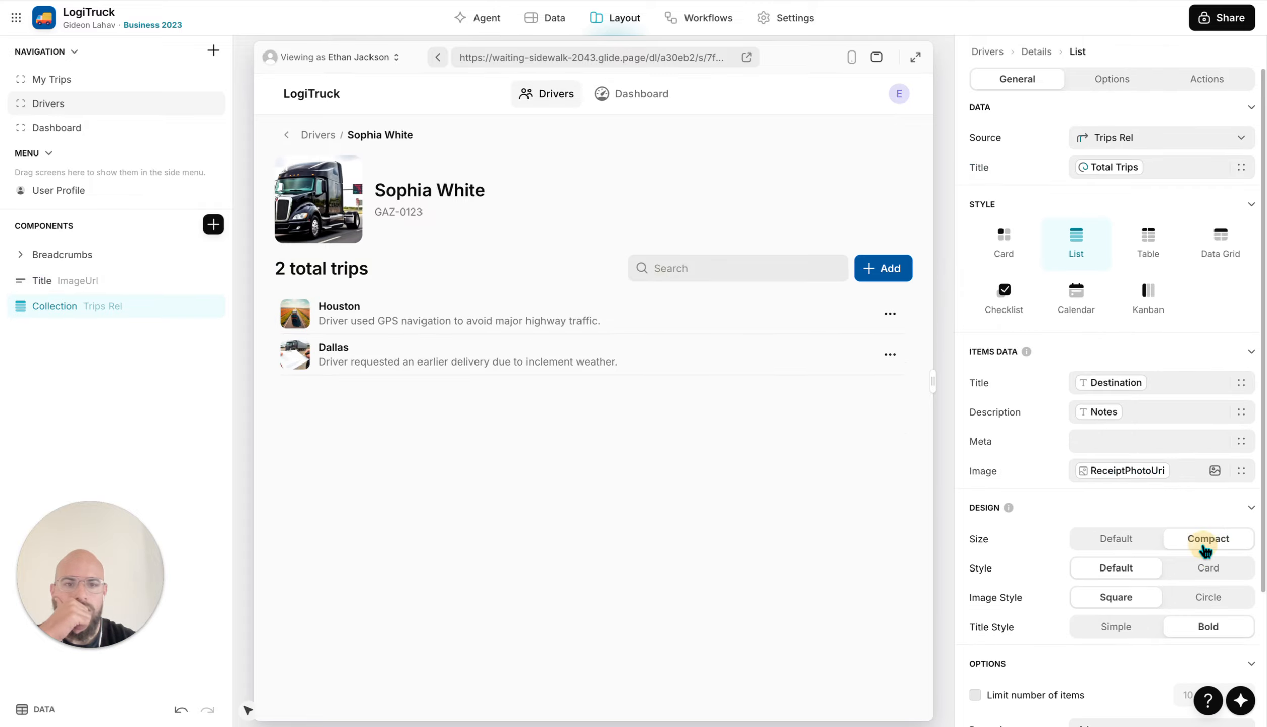
Preview the Daily dashboard full screen and test opening individual days from the grid's Date cells
{"action": "left_click", "coordinate": [915, 57]}
{"action": "left_click", "coordinate": [684, 89]}
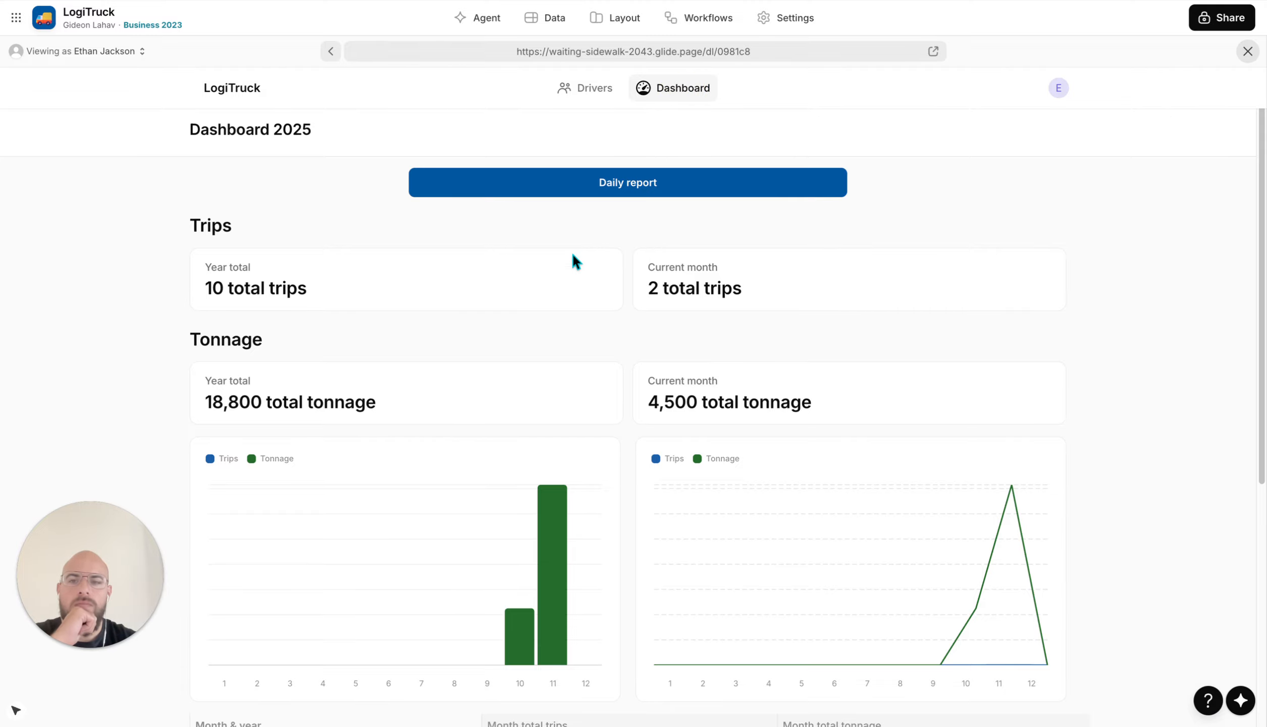
{"action": "left_click", "coordinate": [634, 184]}
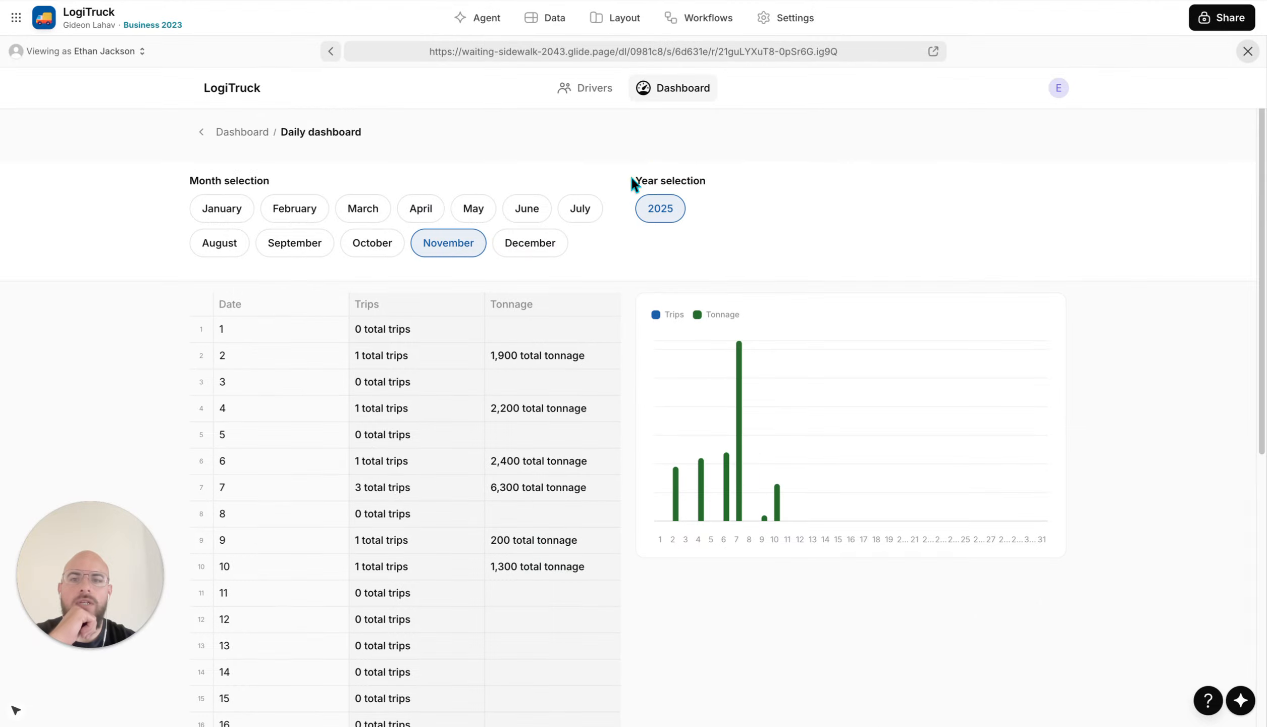
{"action": "left_click", "coordinate": [277, 339]}
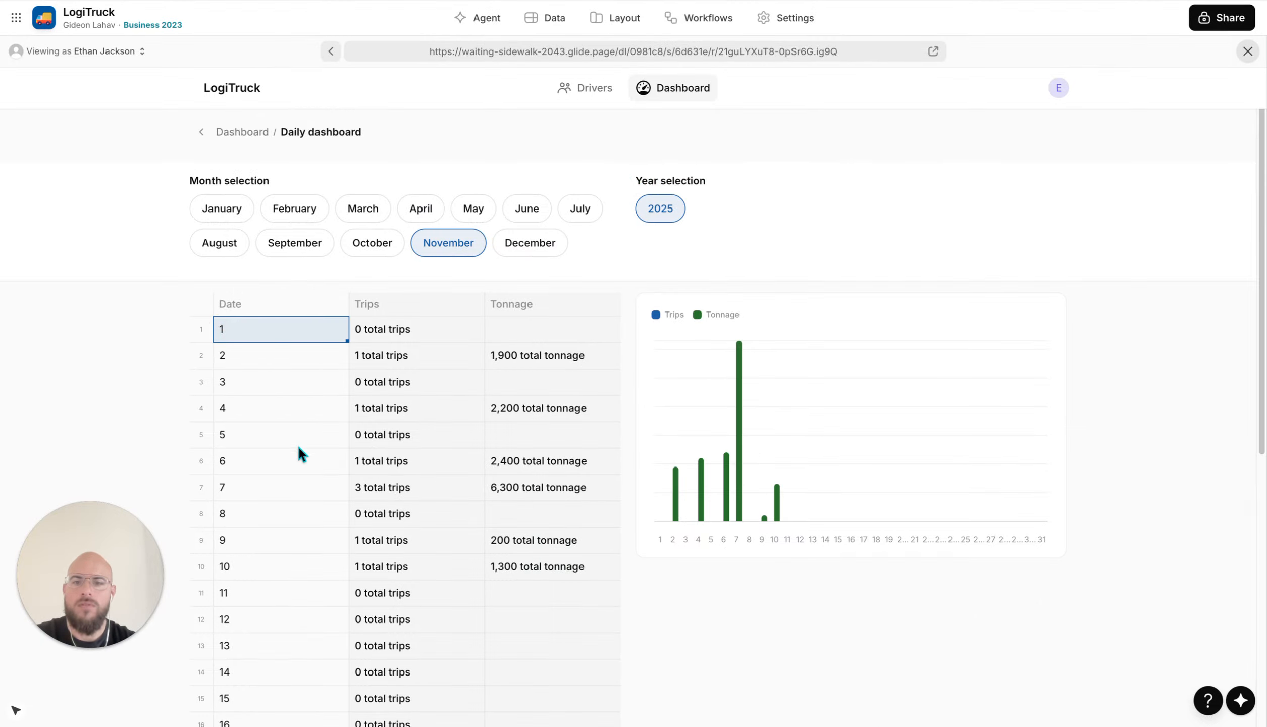
{"action": "left_click", "coordinate": [220, 460]}
{"action": "left_click", "coordinate": [221, 461]}
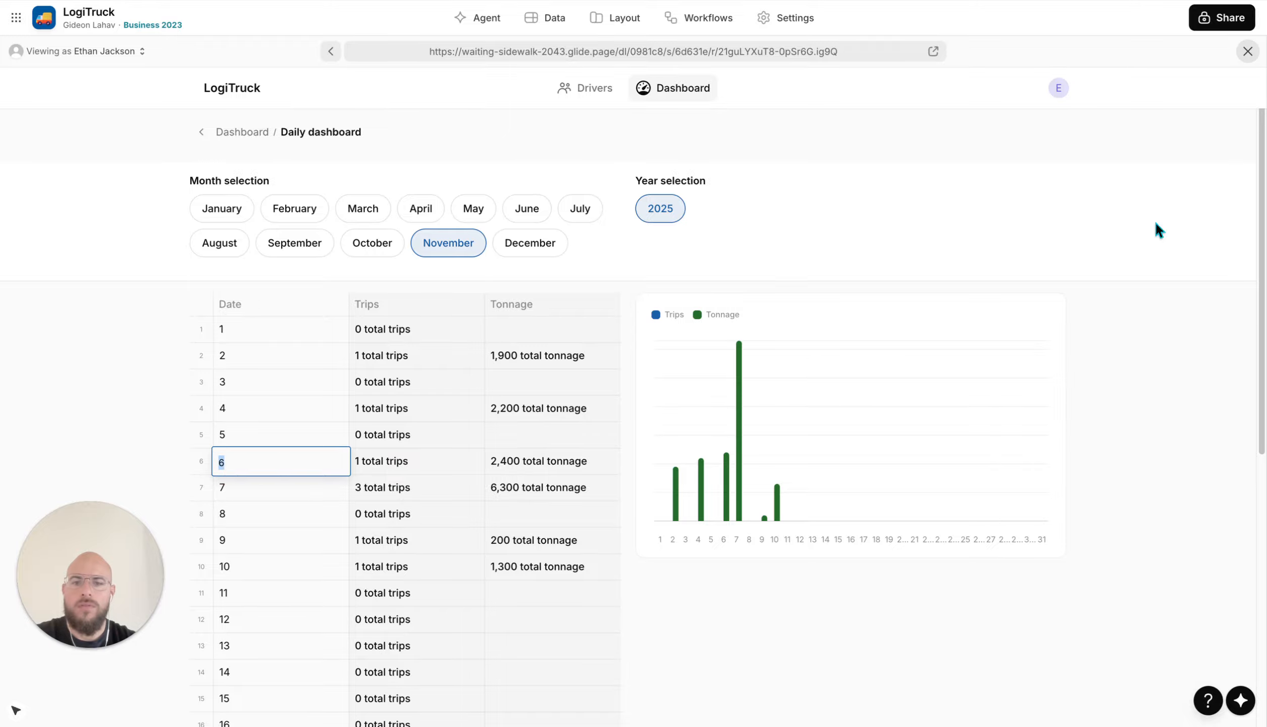
Exit the preview and change the navigation target of the Daily data grid's item-click action
{"action": "left_click", "coordinate": [1247, 51]}
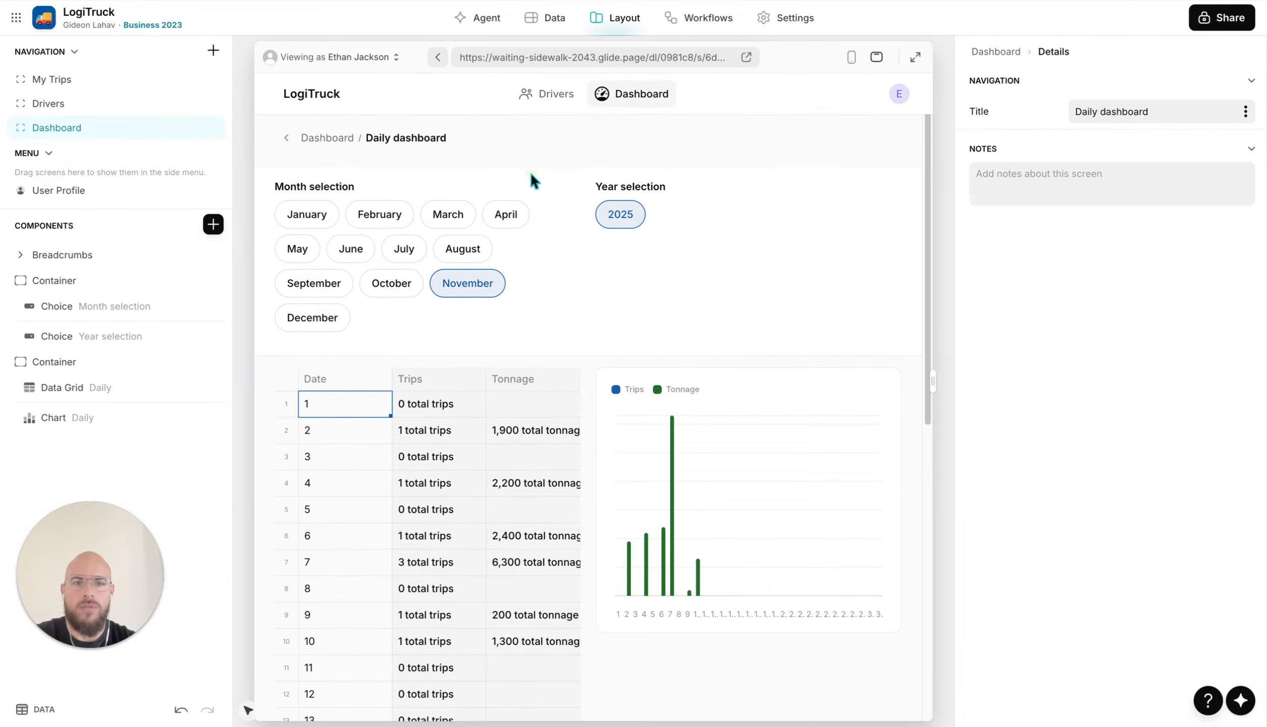
{"action": "left_click", "coordinate": [49, 386]}
{"action": "left_click", "coordinate": [1191, 84]}
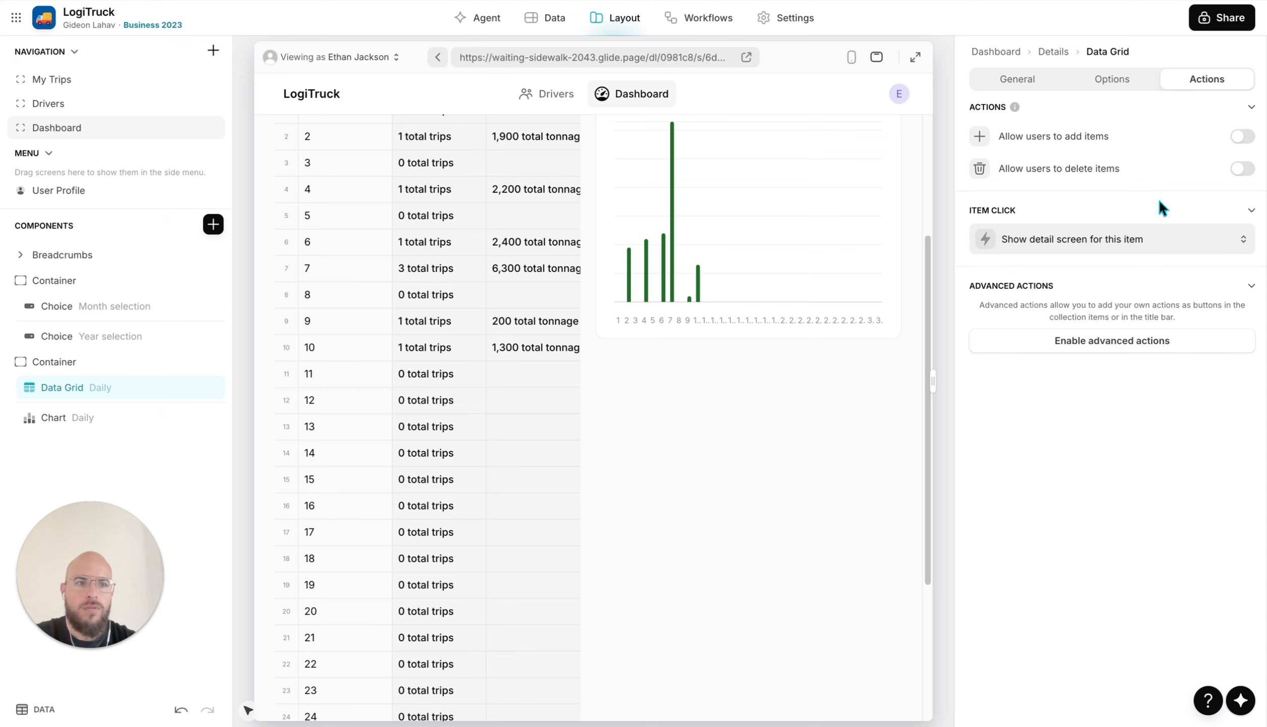
{"action": "left_click", "coordinate": [1117, 241]}
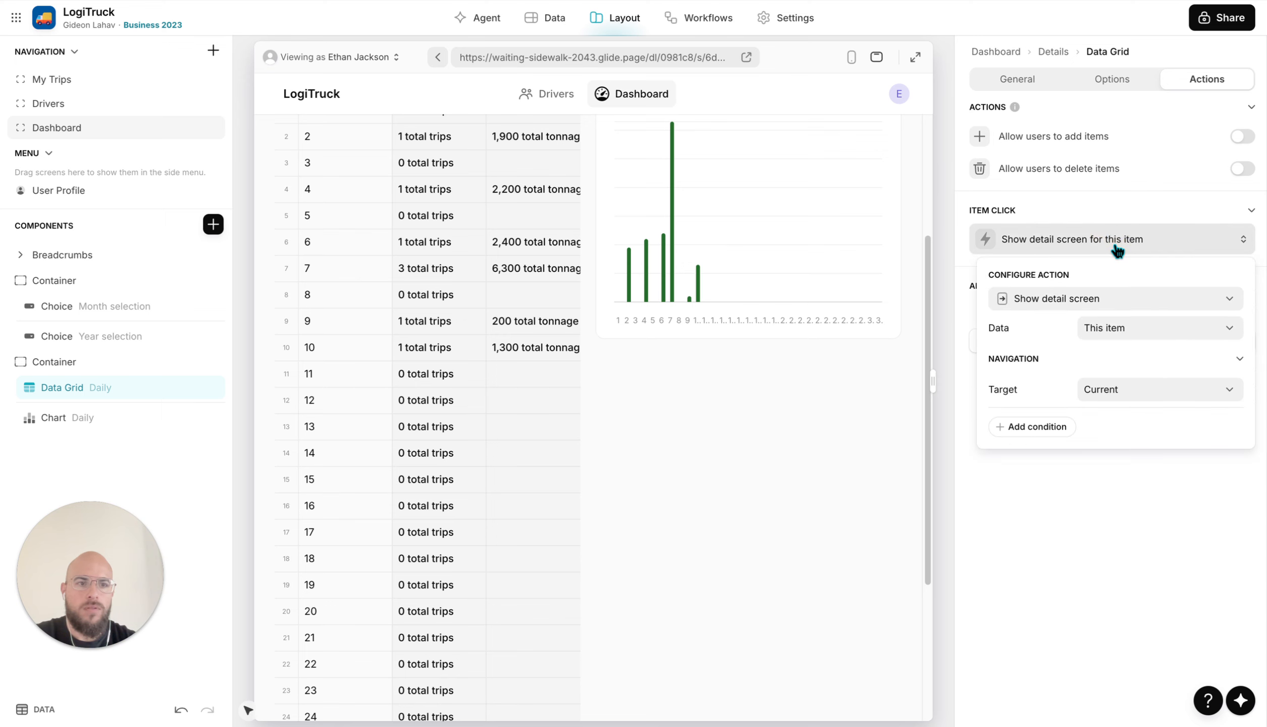
{"action": "left_click", "coordinate": [1103, 402]}
{"action": "left_click", "coordinate": [1113, 484]}
{"action": "left_click", "coordinate": [1079, 514]}
Test the data grid's item click on the day 10 row
{"action": "left_click", "coordinate": [334, 356]}
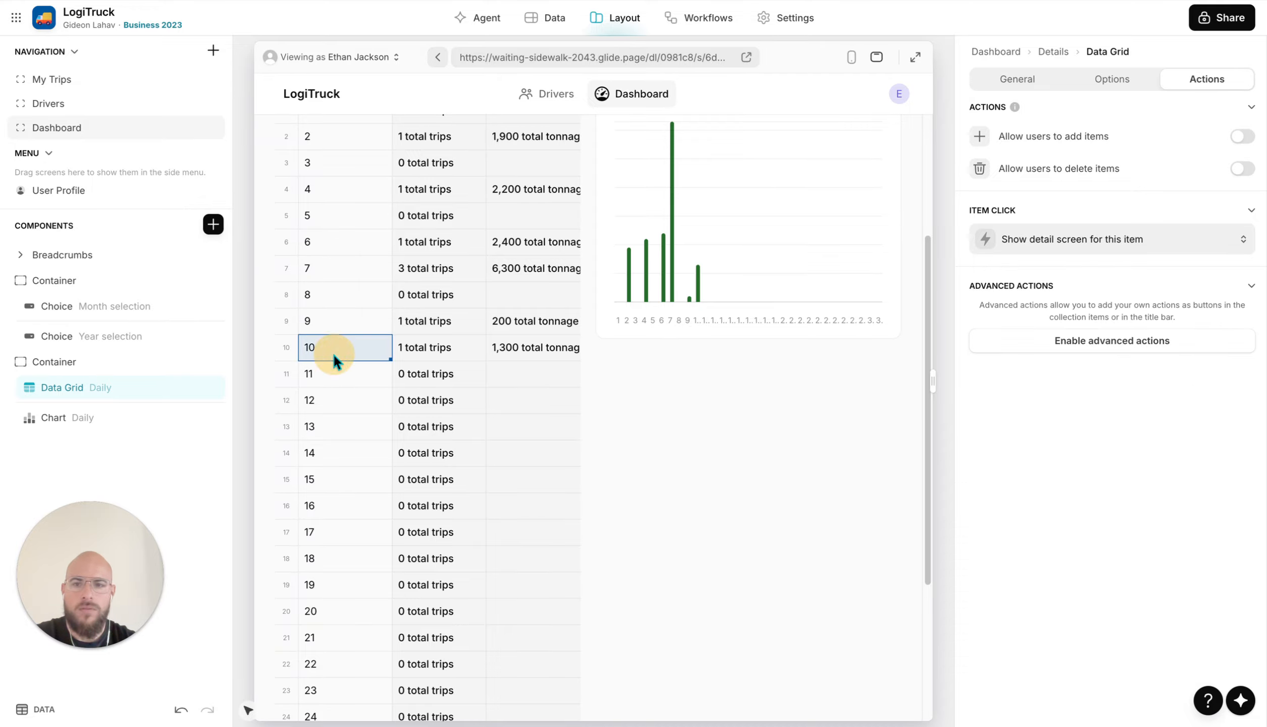
{"action": "left_click", "coordinate": [427, 355]}
{"action": "left_click", "coordinate": [301, 351]}
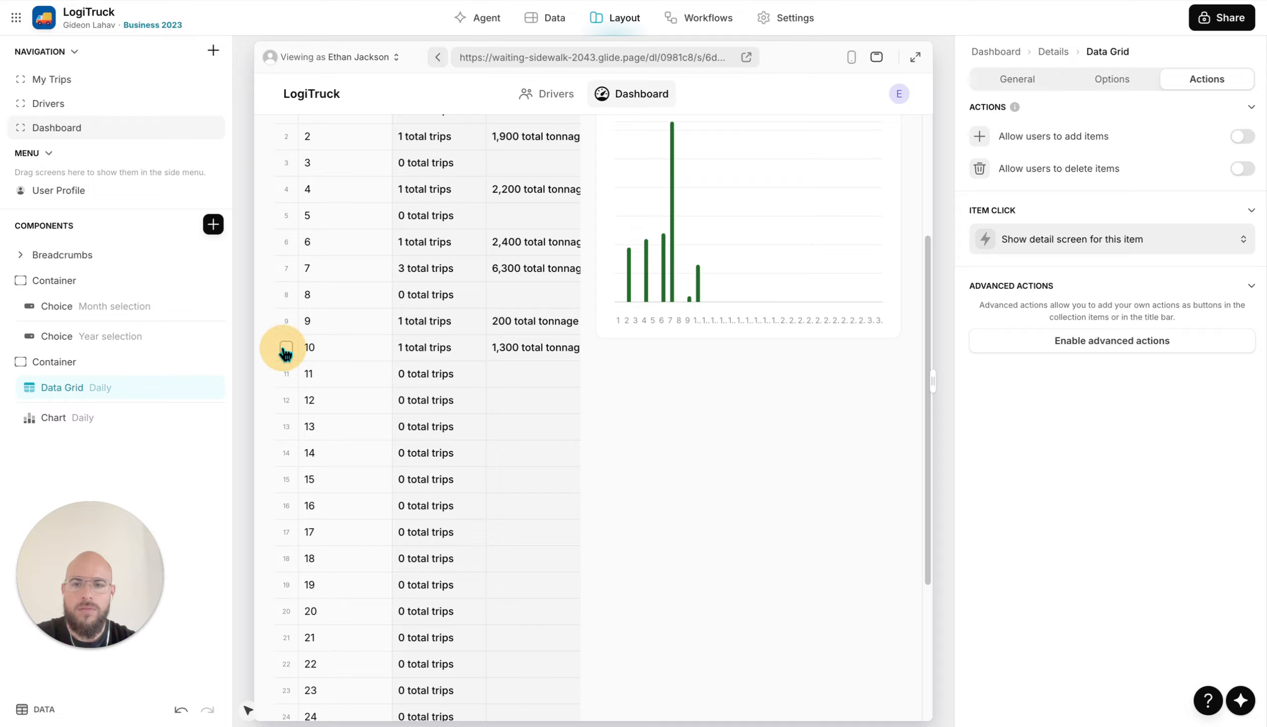
{"action": "left_click", "coordinate": [308, 347]}
{"action": "left_click", "coordinate": [309, 349]}
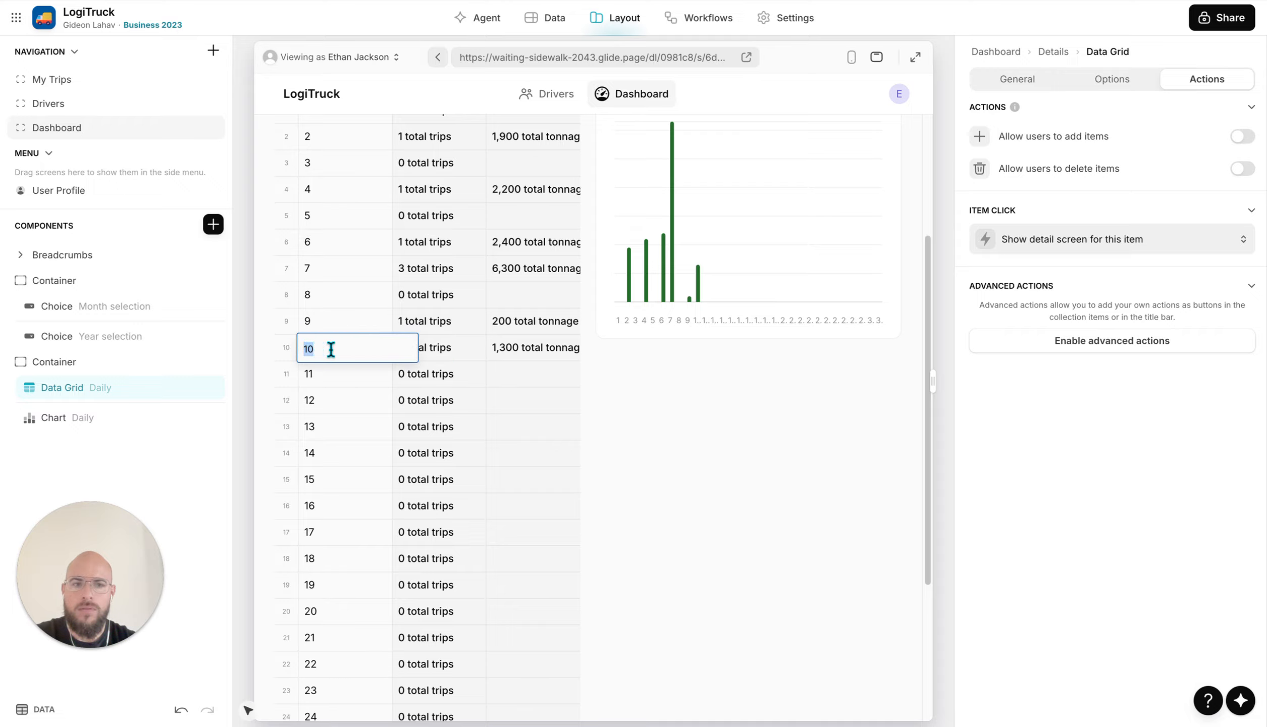
Make the data grid's Date column view-only for users and test selecting the day 10 cells
{"action": "left_click", "coordinate": [1040, 80]}
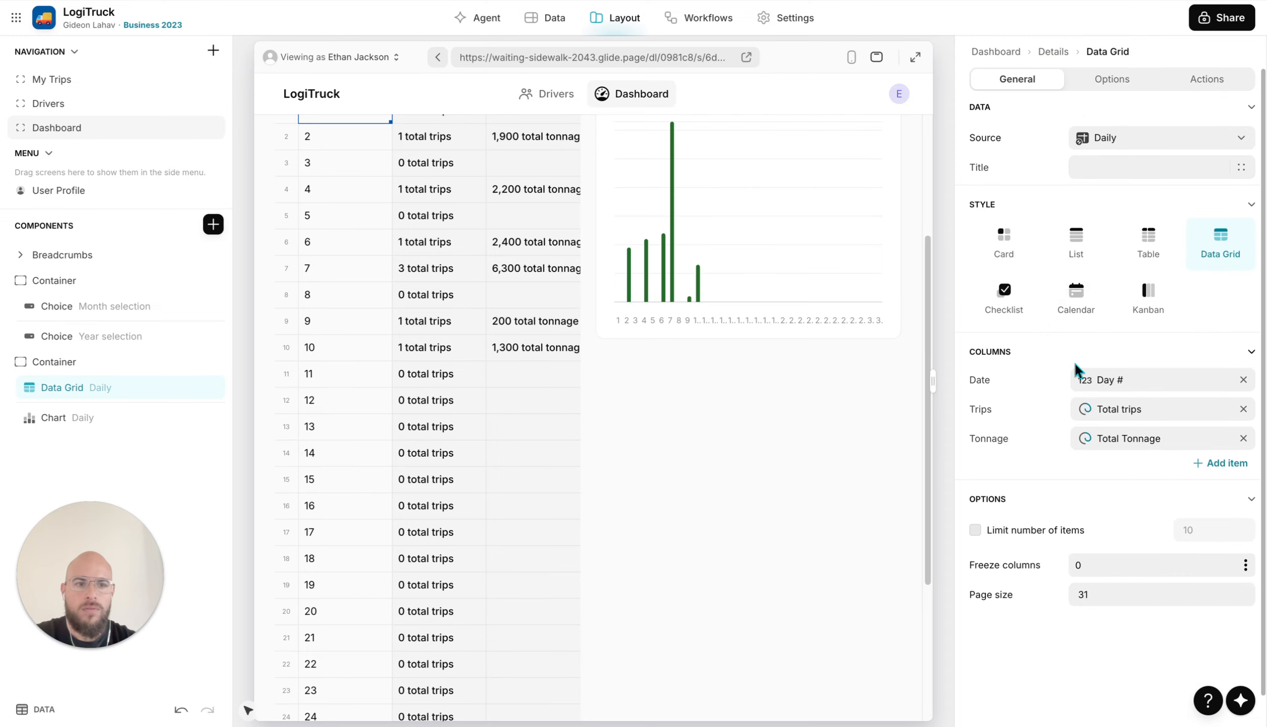
{"action": "left_click", "coordinate": [1072, 380]}
{"action": "left_click", "coordinate": [849, 440]}
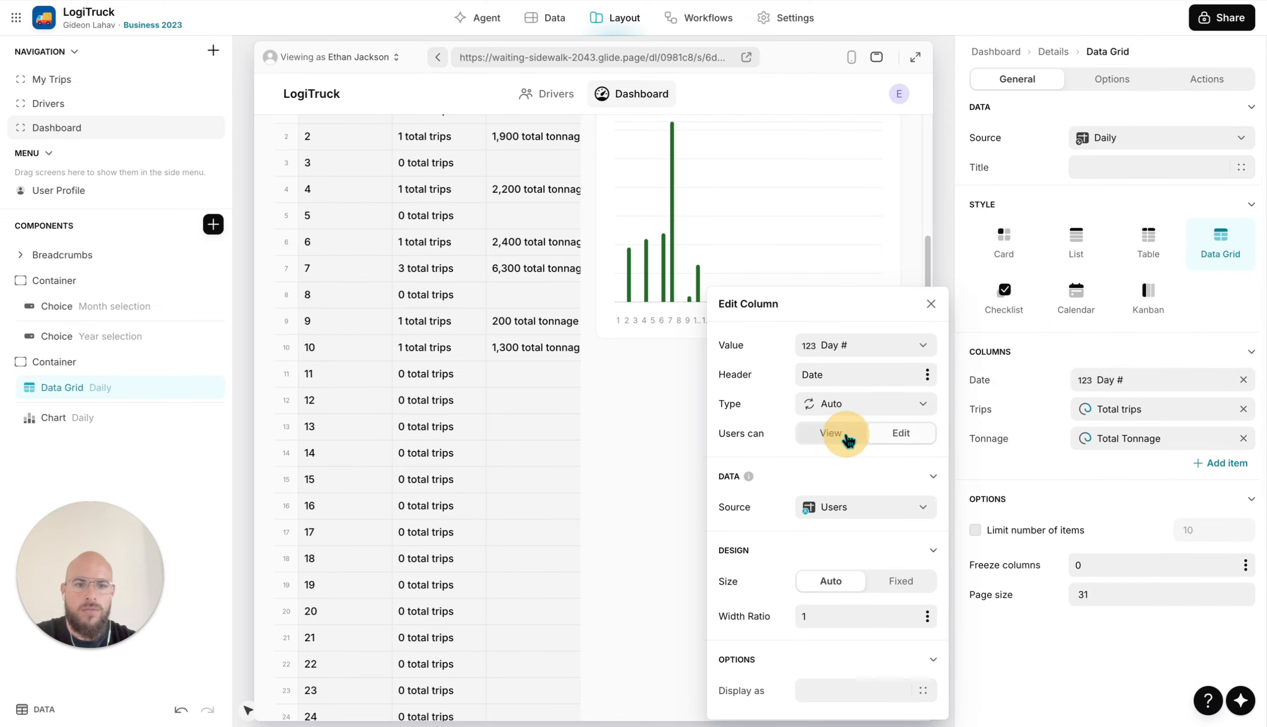
{"action": "left_click", "coordinate": [320, 318]}
{"action": "left_click", "coordinate": [315, 344]}
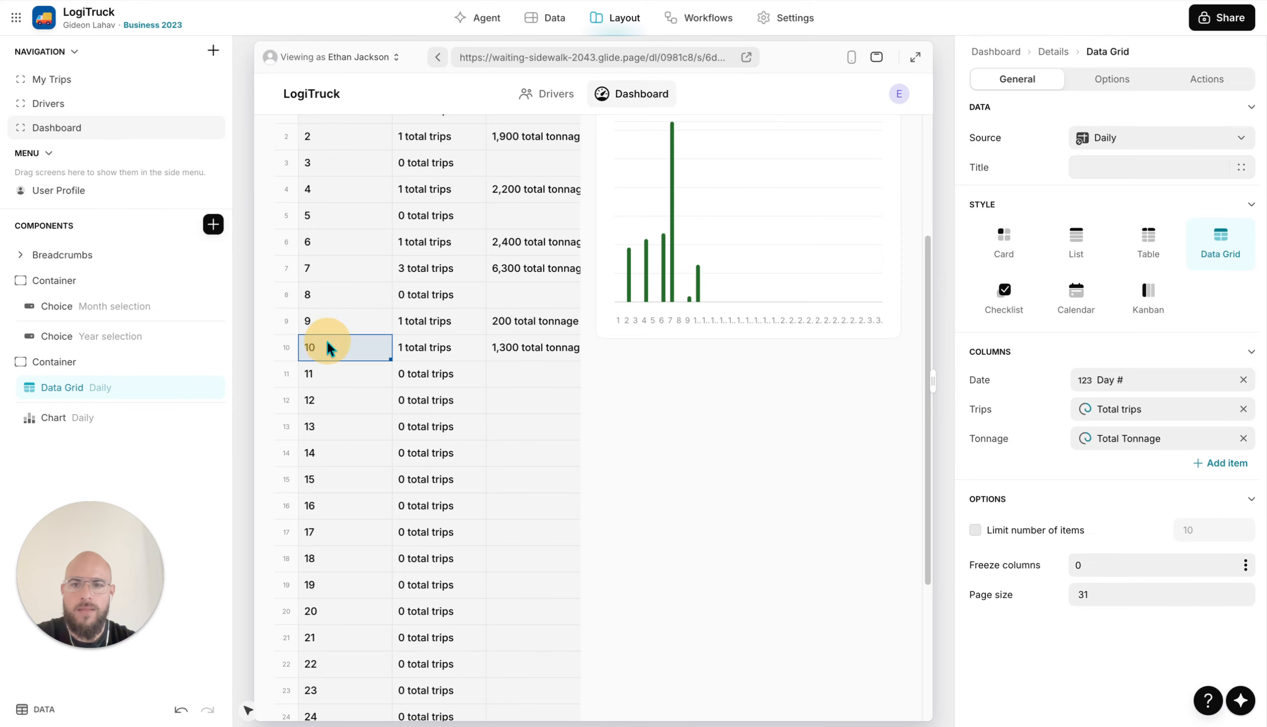
{"action": "left_click", "coordinate": [488, 348]}
{"action": "left_click", "coordinate": [370, 342]}
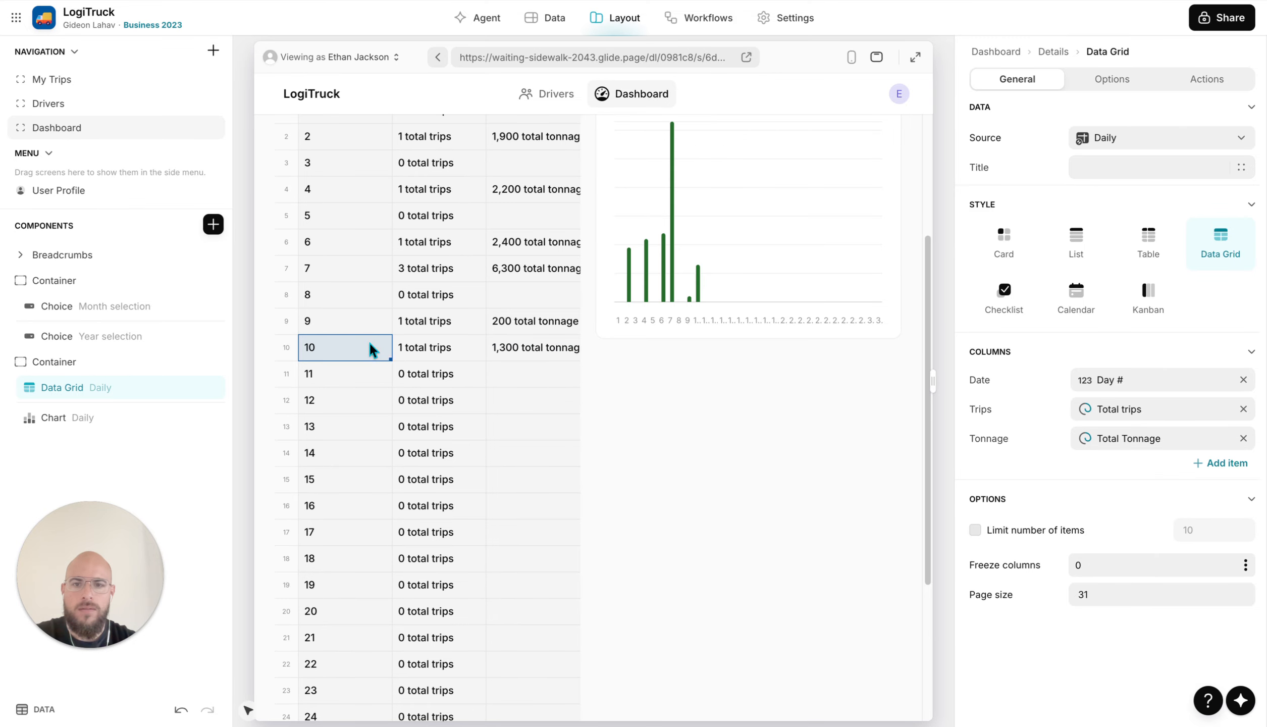
{"action": "scroll", "coordinate": [460, 307], "scroll_direction": "up", "scroll_amount": 5}
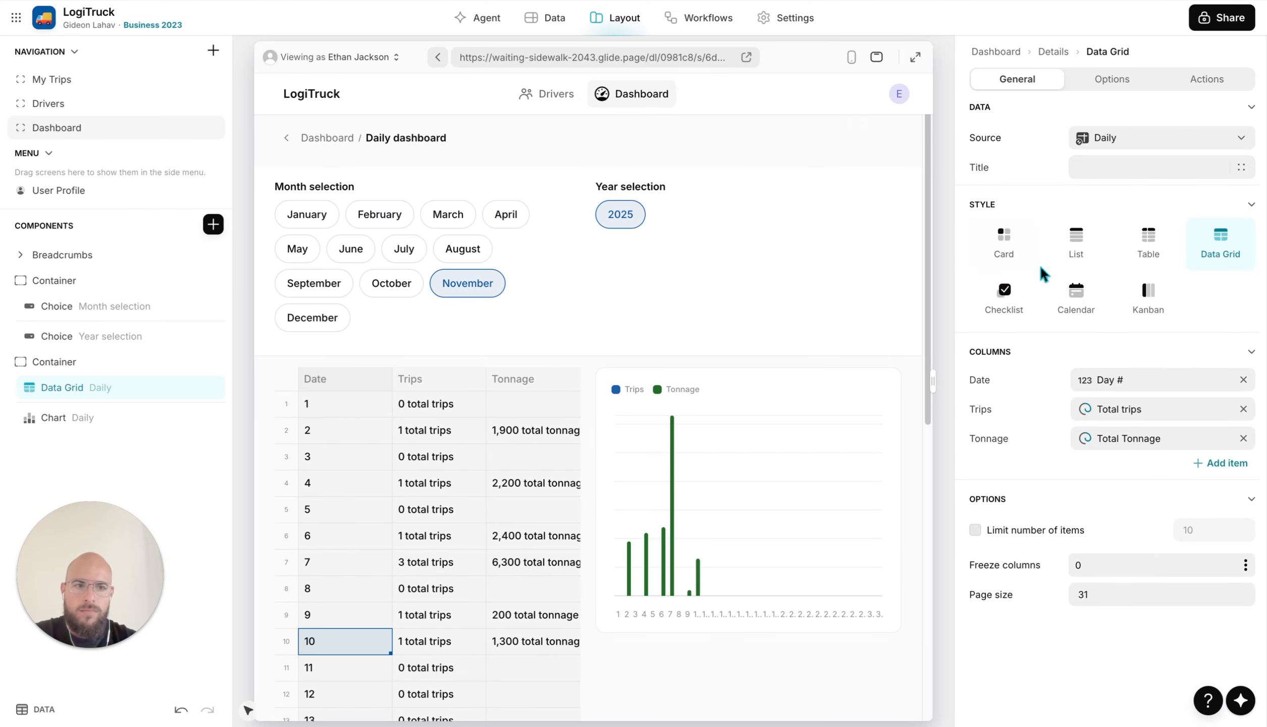
Switch the Daily collection to the Table style with item editing disallowed, and test opening day 2's details
{"action": "left_click", "coordinate": [1138, 247]}
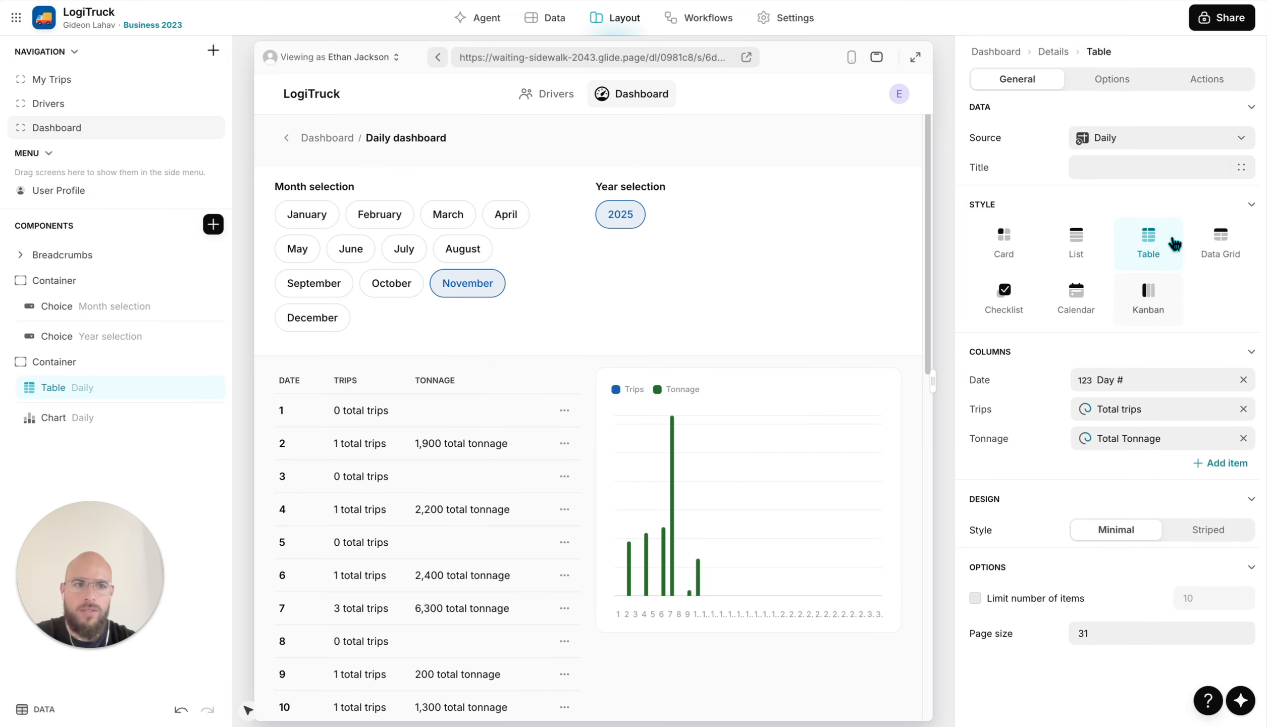
{"action": "left_click", "coordinate": [1207, 79]}
{"action": "left_click", "coordinate": [1244, 170]}
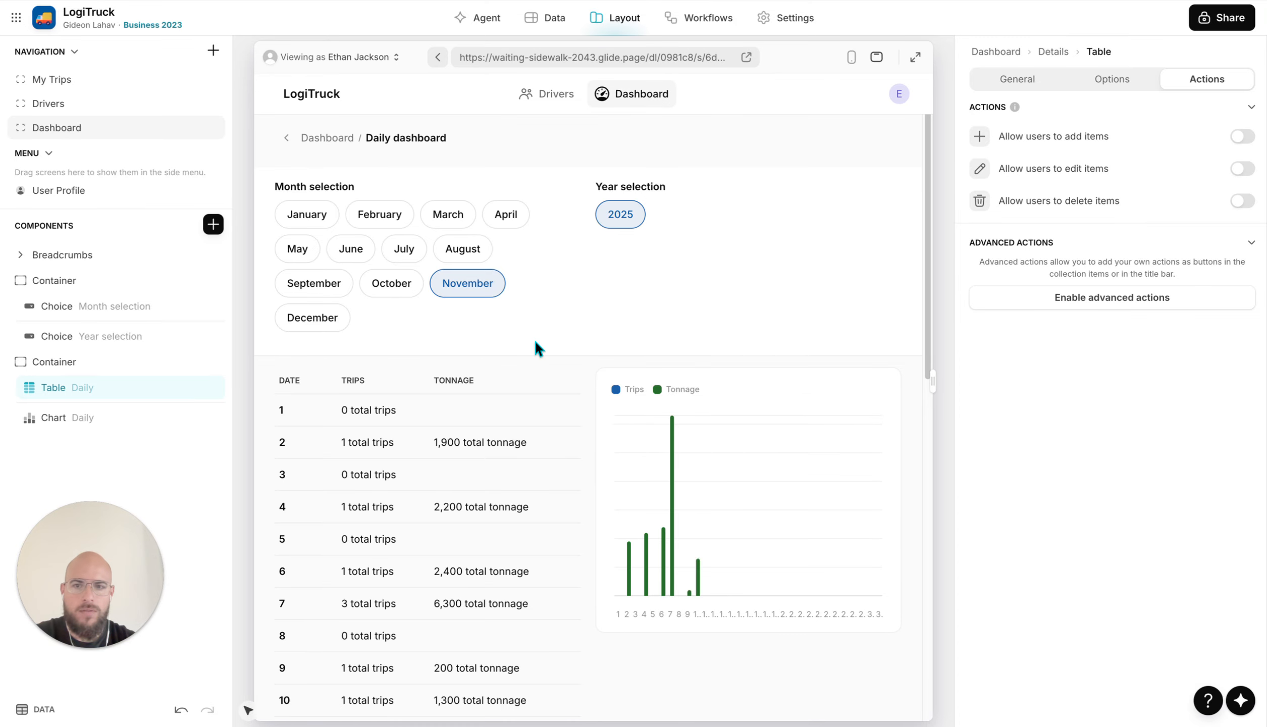
{"action": "left_click", "coordinate": [342, 442]}
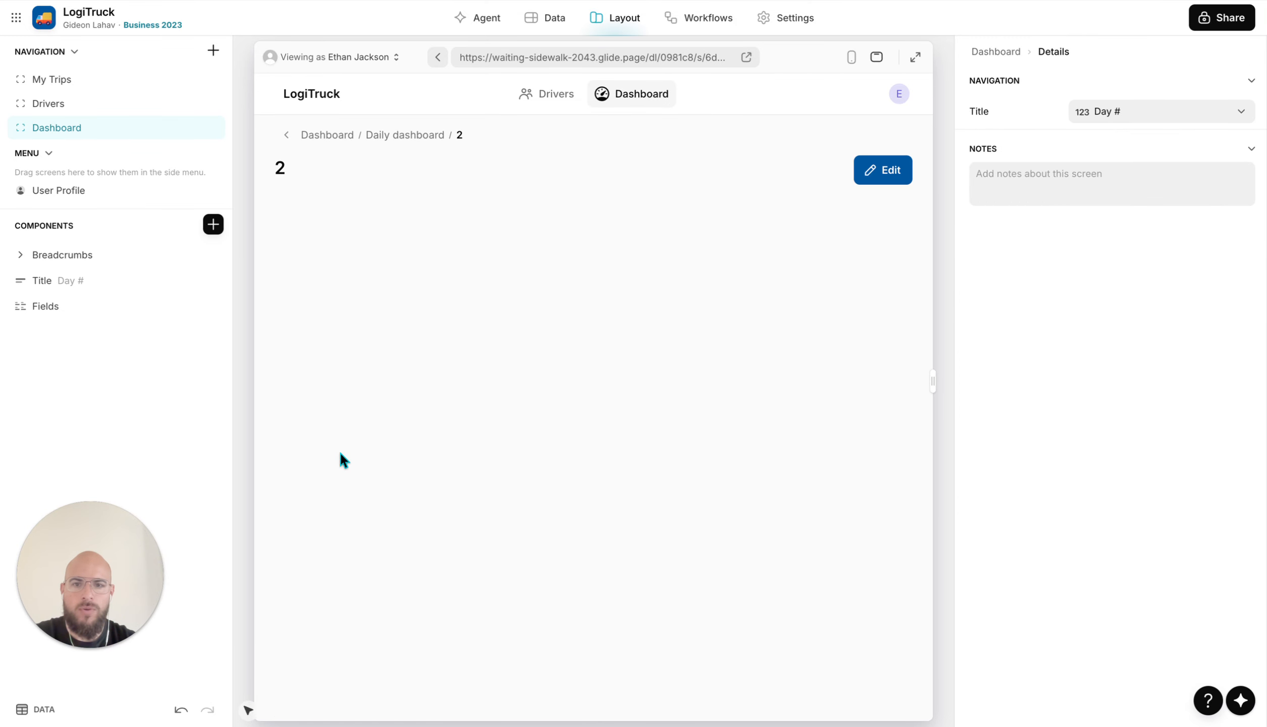
{"action": "left_click", "coordinate": [398, 135]}
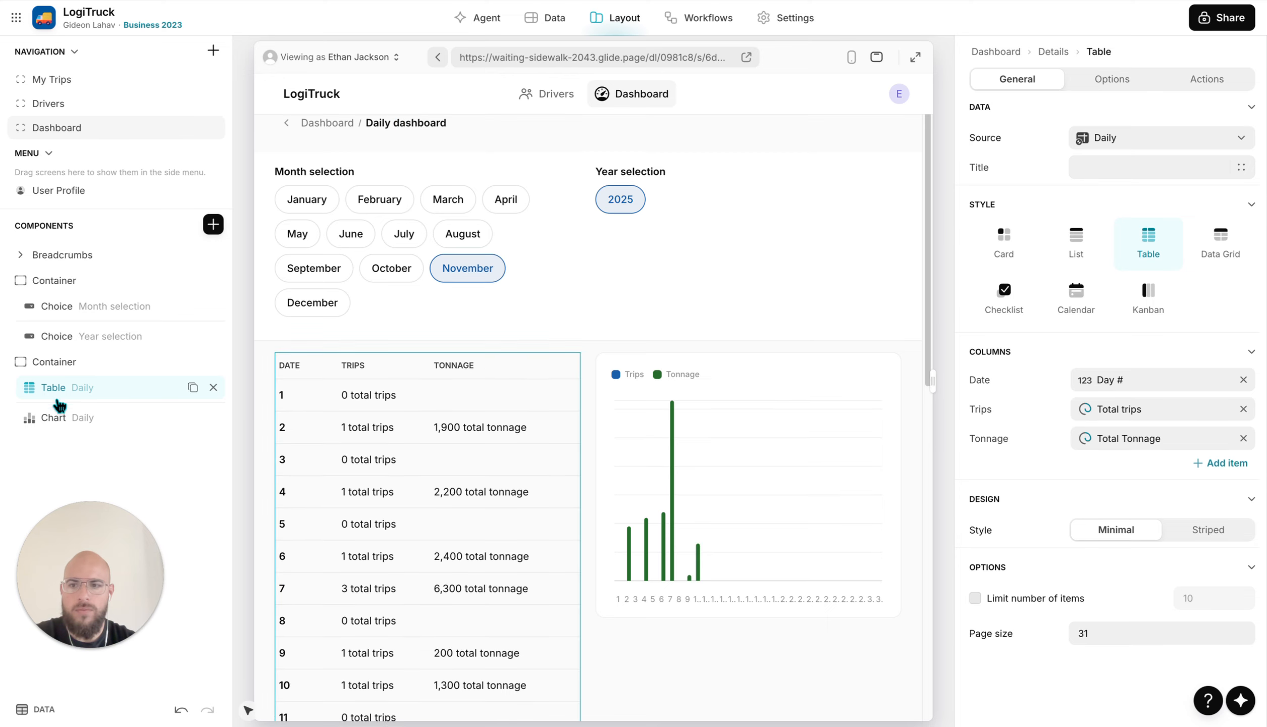
Enable advanced actions on the Daily table and set its item-click detail screen target to Slide In
{"action": "left_click", "coordinate": [54, 417]}
{"action": "left_click", "coordinate": [53, 388]}
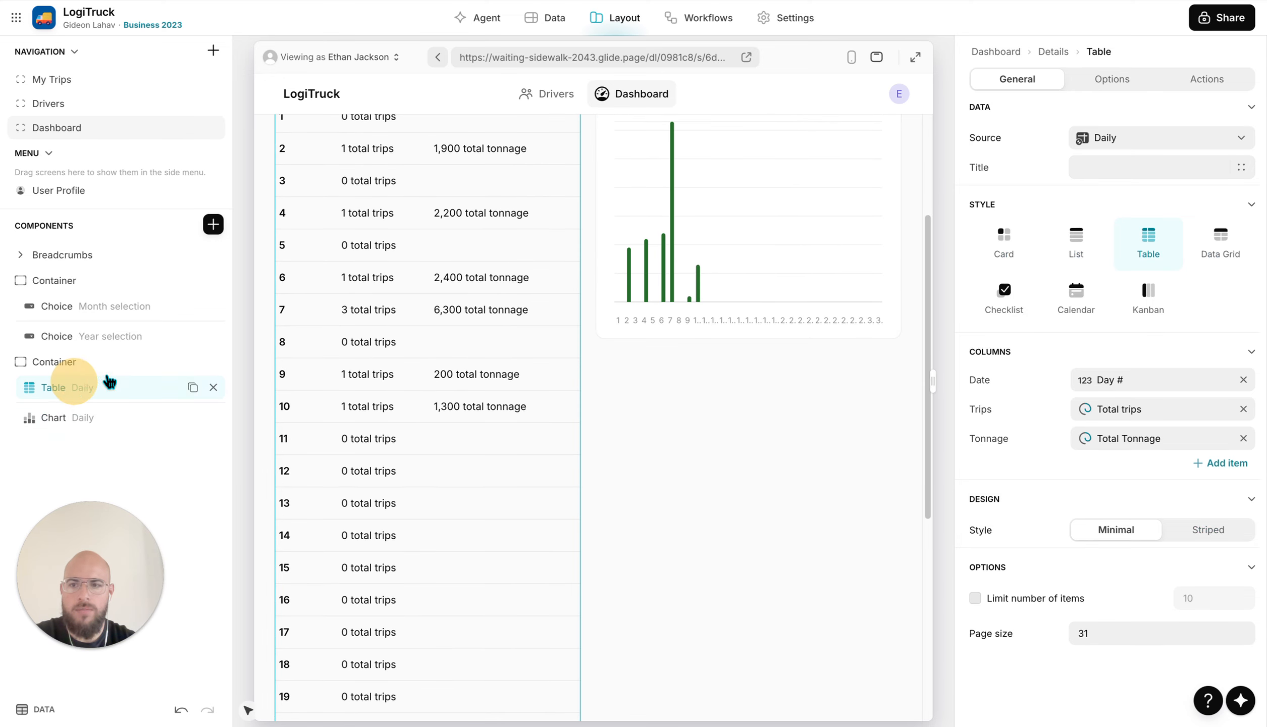
{"action": "left_click", "coordinate": [1197, 80]}
{"action": "left_click", "coordinate": [1134, 297]}
{"action": "left_click", "coordinate": [1105, 257]}
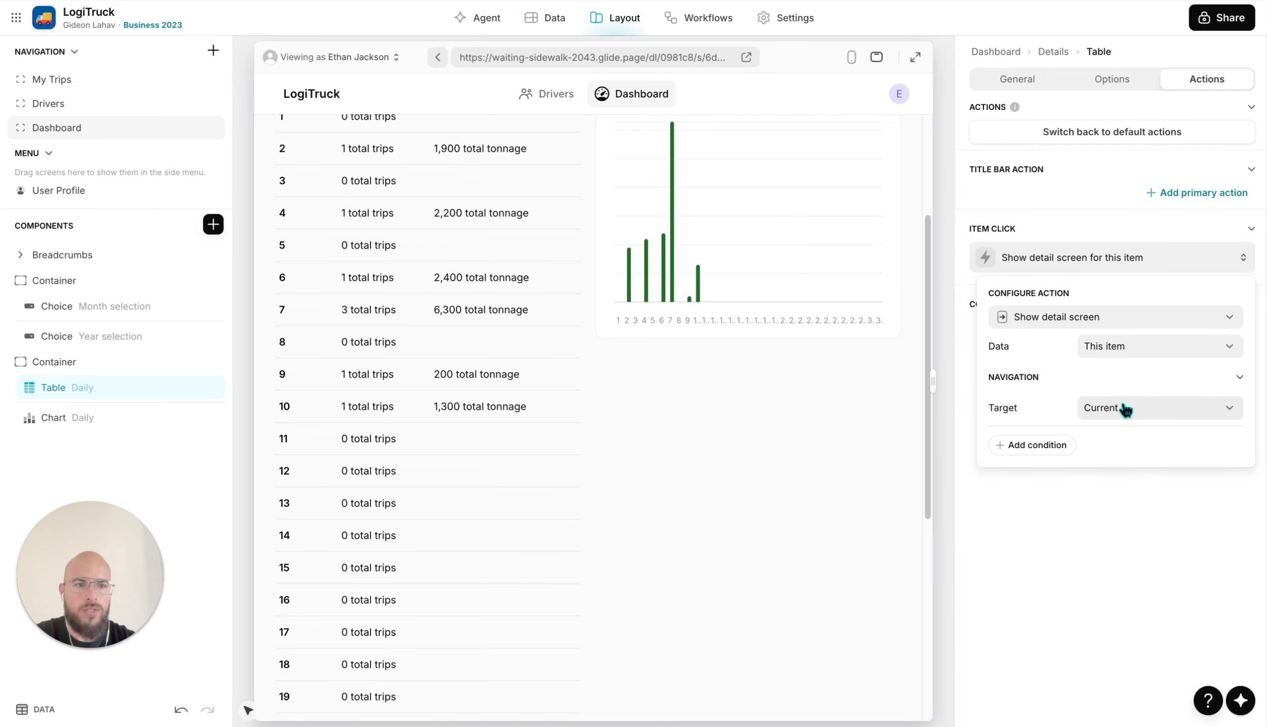
{"action": "left_click", "coordinate": [1122, 408]}
{"action": "left_click", "coordinate": [1090, 501]}
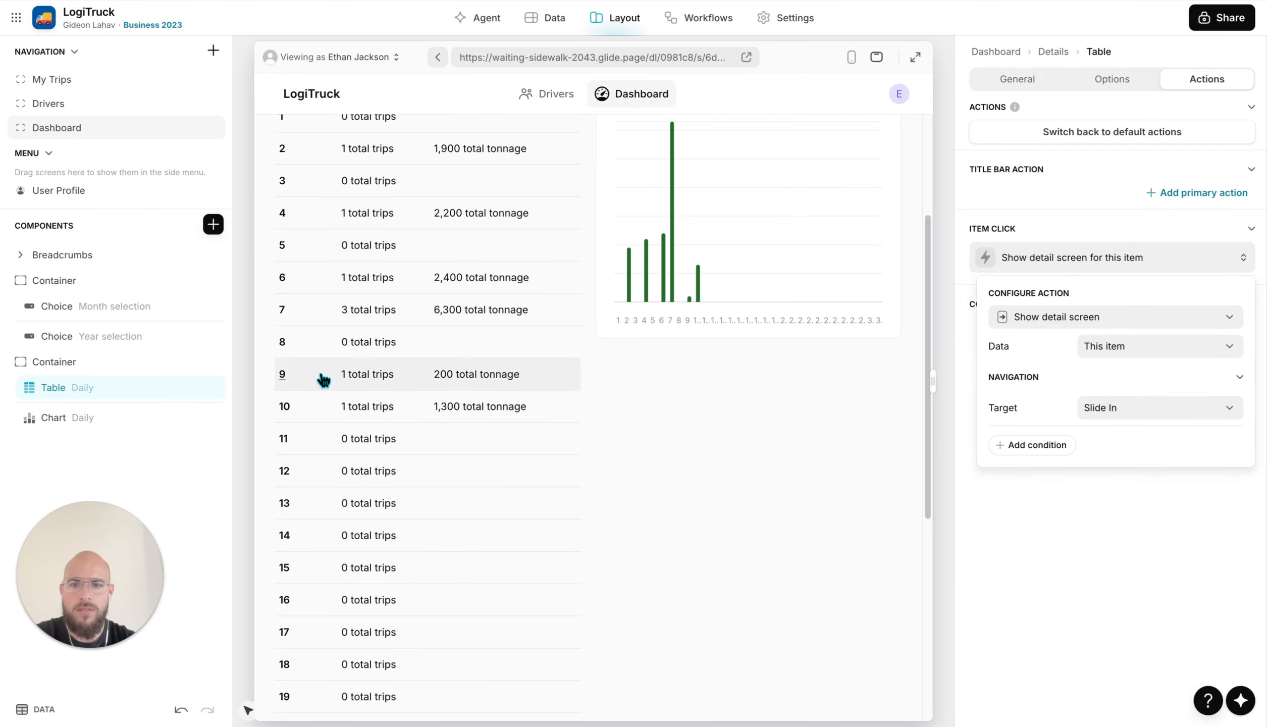
Replace the Title and Fields on day 9's detail screen with a list collection sourced from Total Y & M & D
{"action": "left_click", "coordinate": [323, 378]}
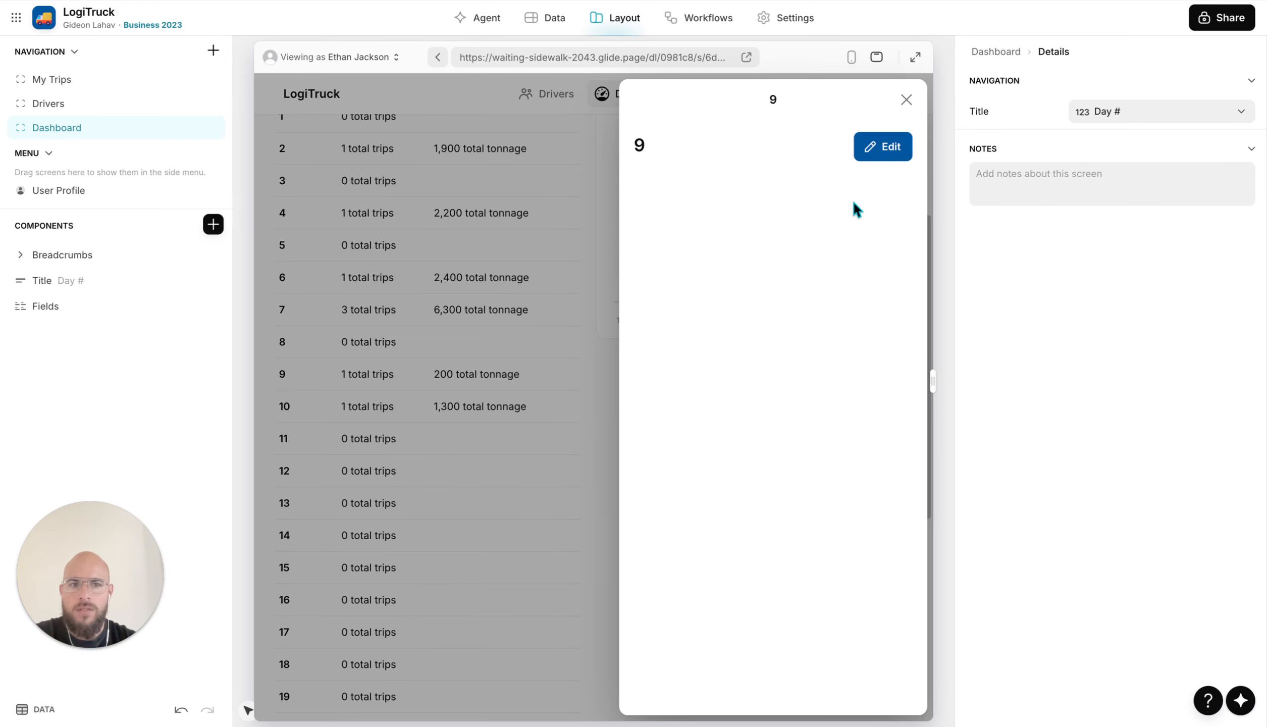
{"action": "left_click", "coordinate": [208, 280]}
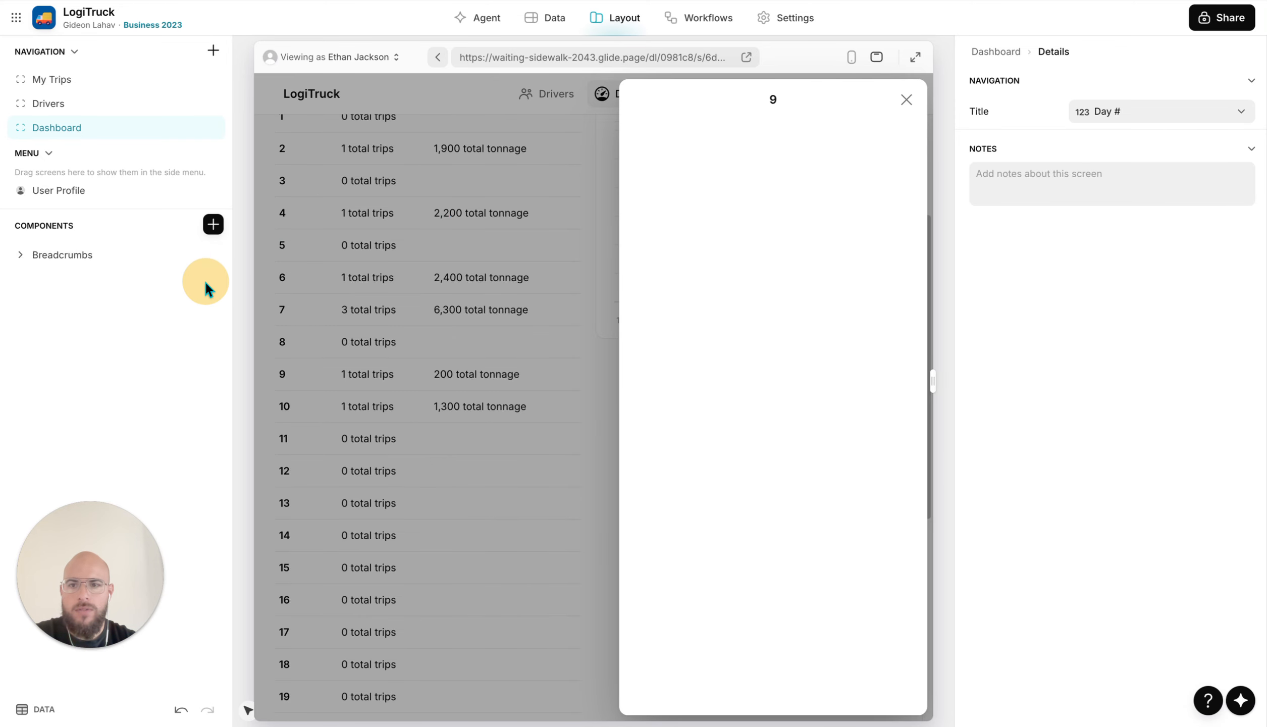
{"action": "left_click", "coordinate": [214, 227]}
{"action": "left_click", "coordinate": [316, 316]}
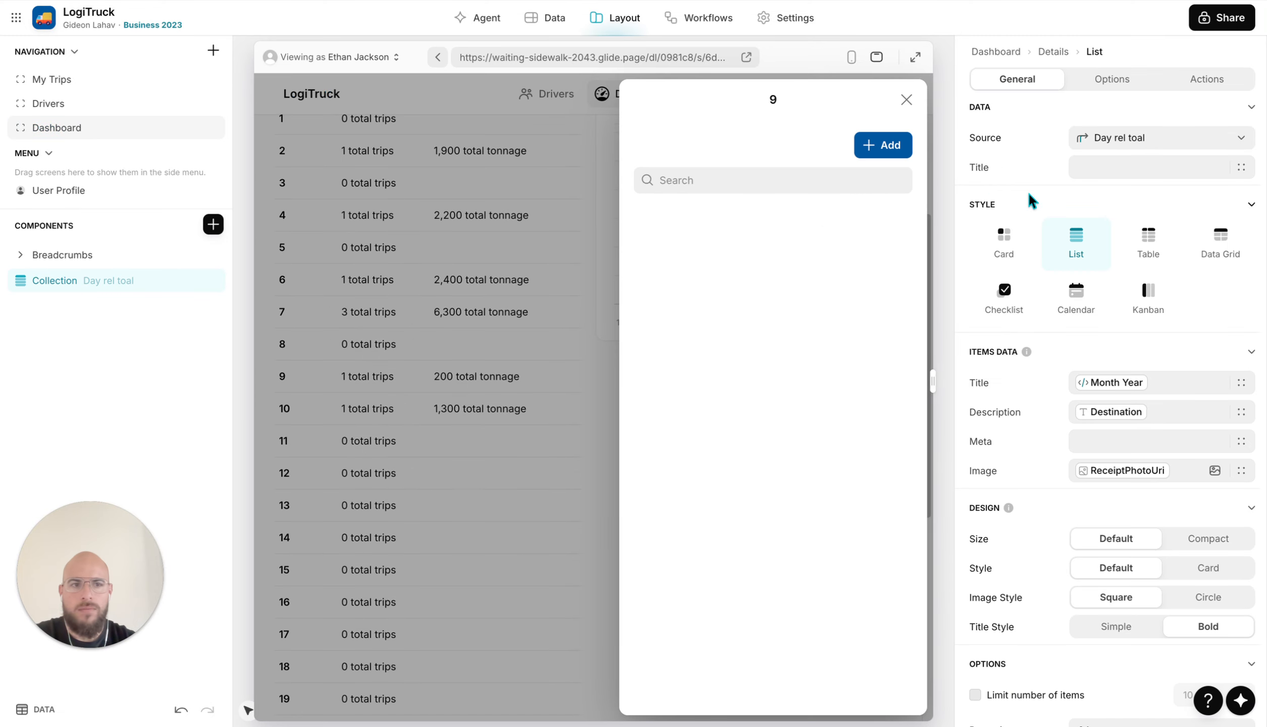
{"action": "left_click", "coordinate": [1111, 143]}
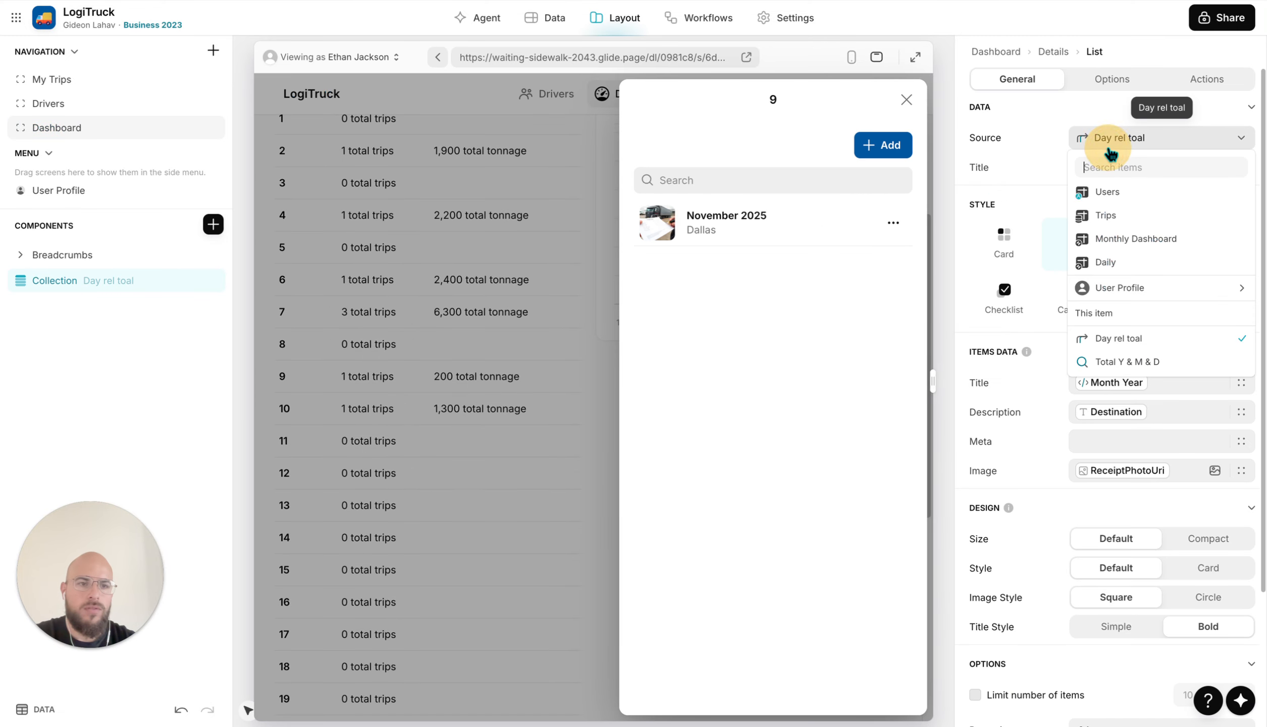
{"action": "left_click", "coordinate": [1135, 360]}
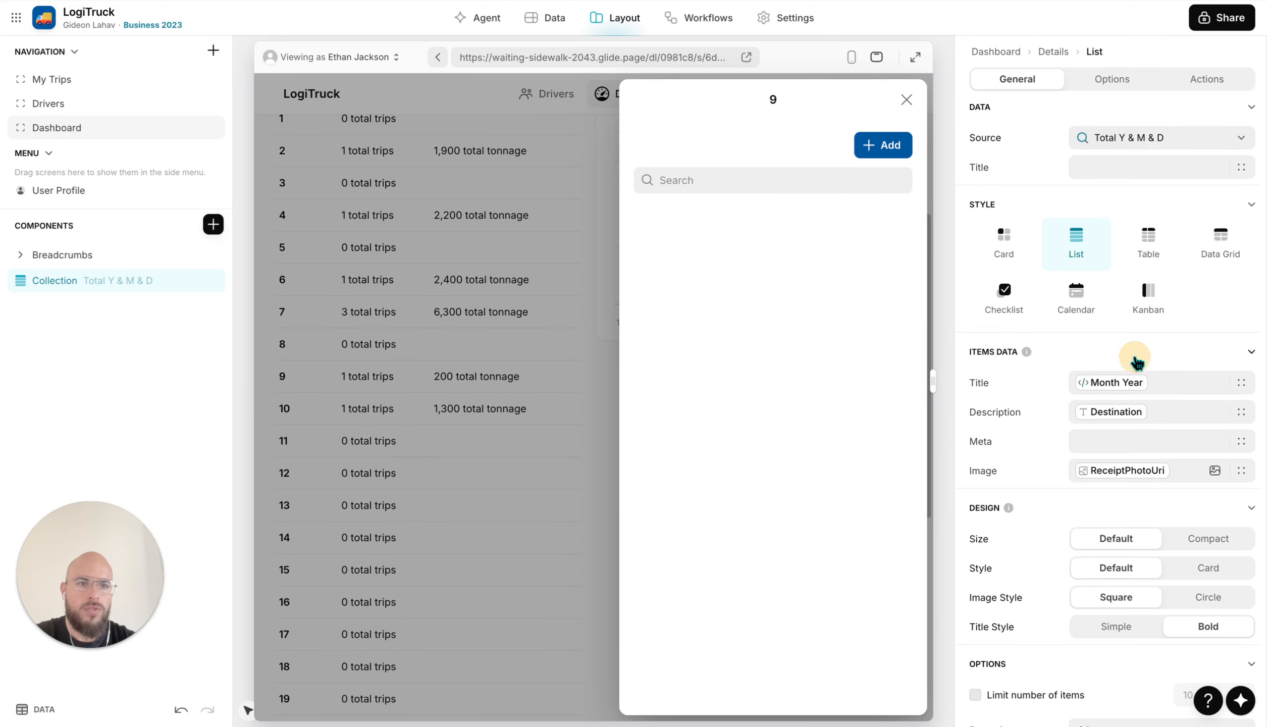
Disallow adding and editing items in the day detail screen's list
{"action": "left_click", "coordinate": [1214, 81]}
{"action": "left_click", "coordinate": [1242, 136]}
{"action": "left_click", "coordinate": [1241, 170]}
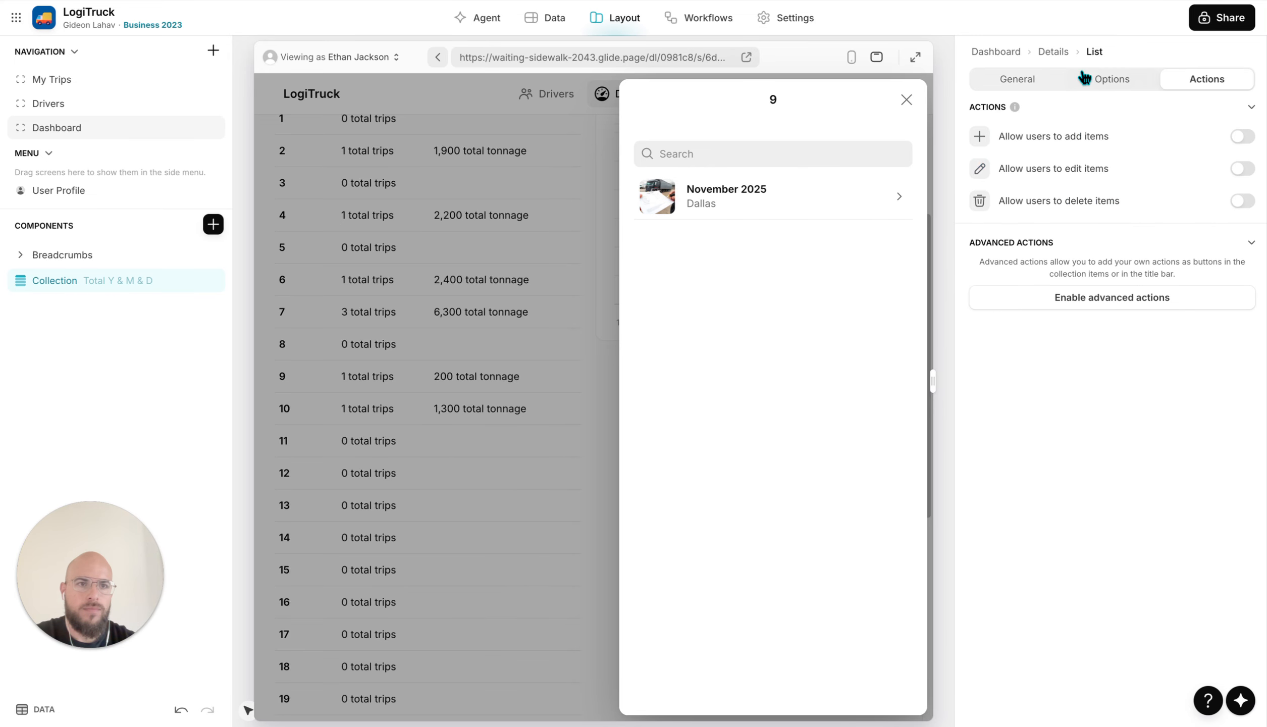
Set the title of the day detail screen's list collection to the Total trips column
{"action": "left_click", "coordinate": [1098, 79]}
{"action": "left_click", "coordinate": [1034, 87]}
{"action": "left_click", "coordinate": [1240, 167]}
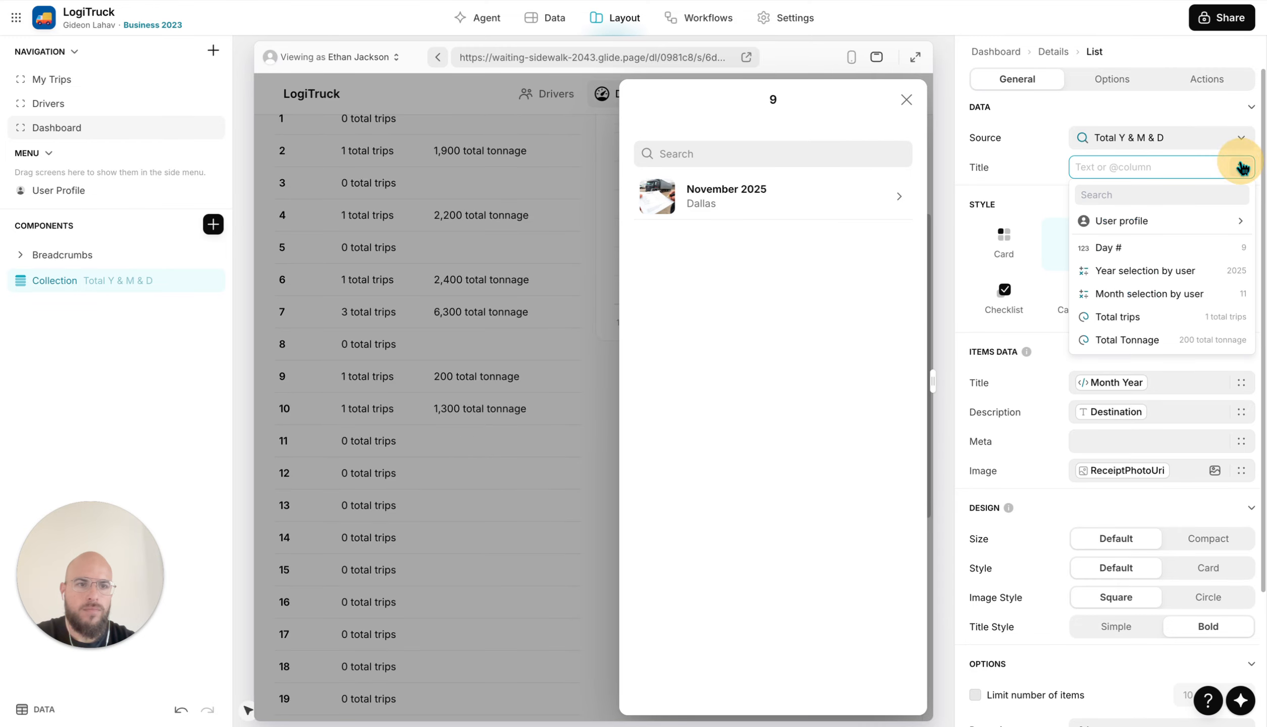
{"action": "left_click", "coordinate": [1197, 318]}
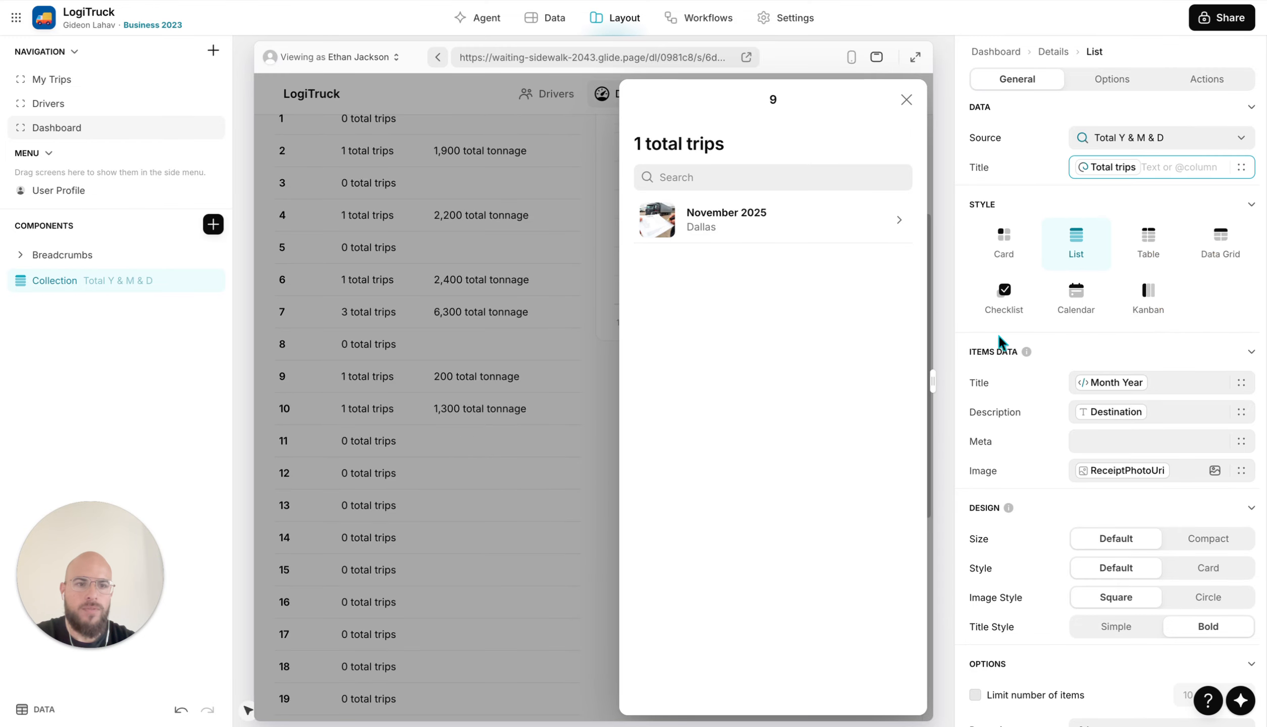
Map the list items' title to Destination and their description to Notes, clearing the previous columns
{"action": "left_click", "coordinate": [1147, 407]}
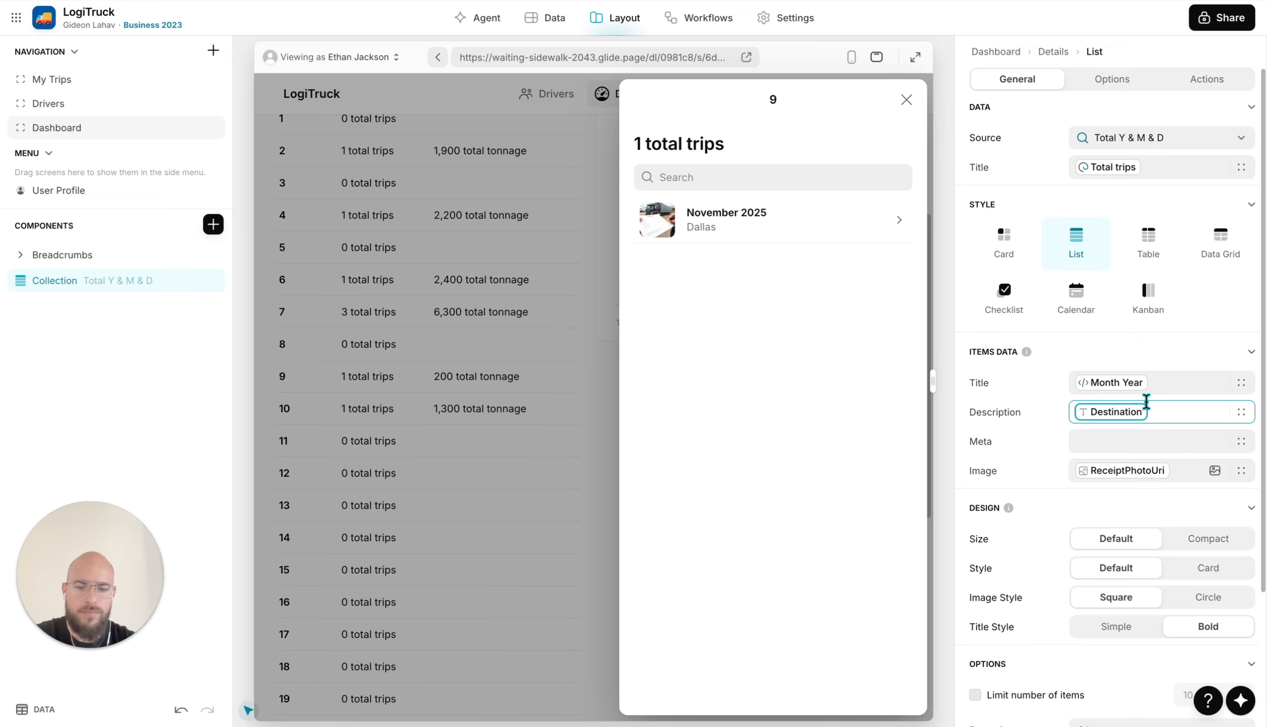
{"action": "key", "text": "BackSpace"}
{"action": "left_click", "coordinate": [1186, 382]}
{"action": "key", "text": "BackSpace"}
{"action": "type", "text": "Destination"}
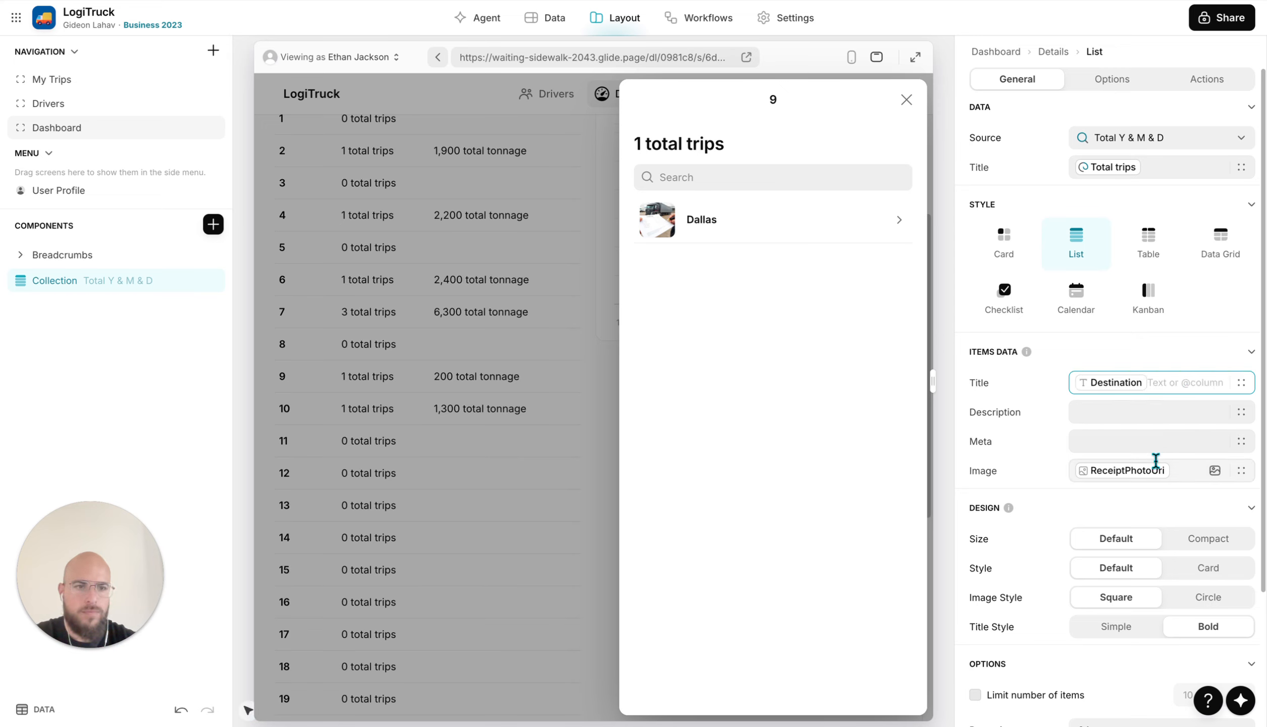
{"action": "left_click", "coordinate": [1160, 419]}
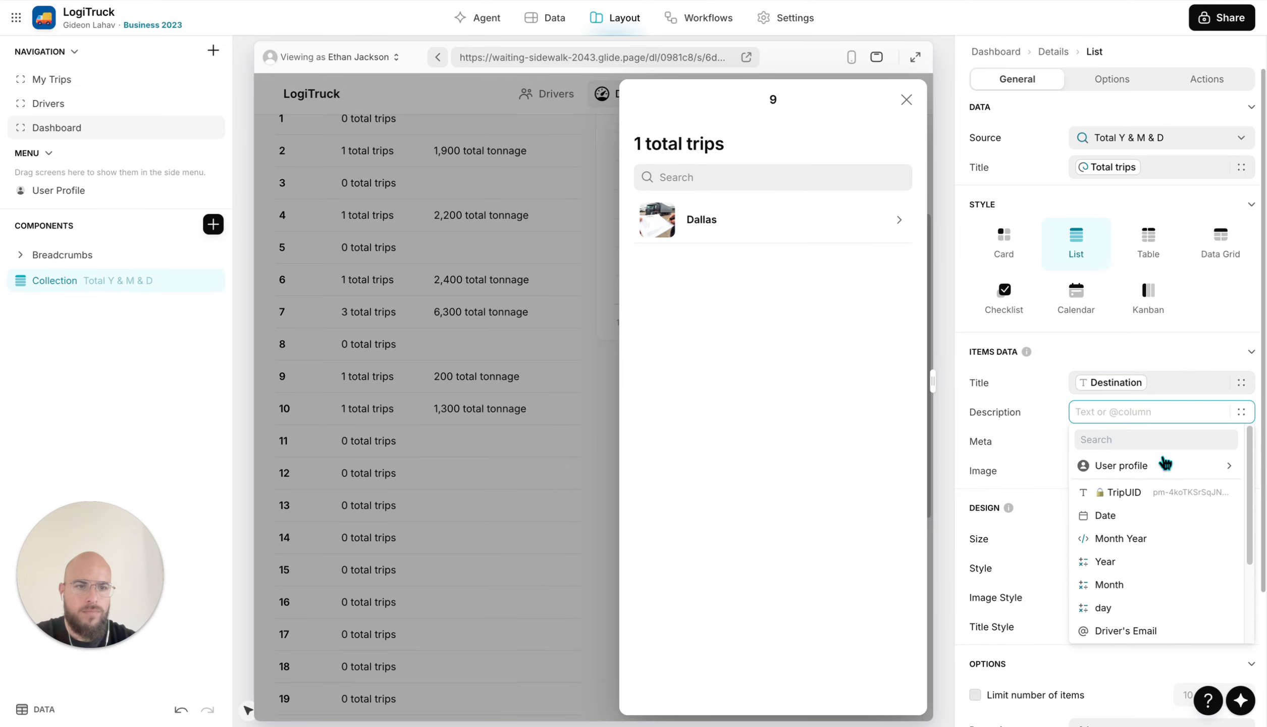
{"action": "scroll", "coordinate": [1171, 549], "scroll_direction": "down", "scroll_amount": 3}
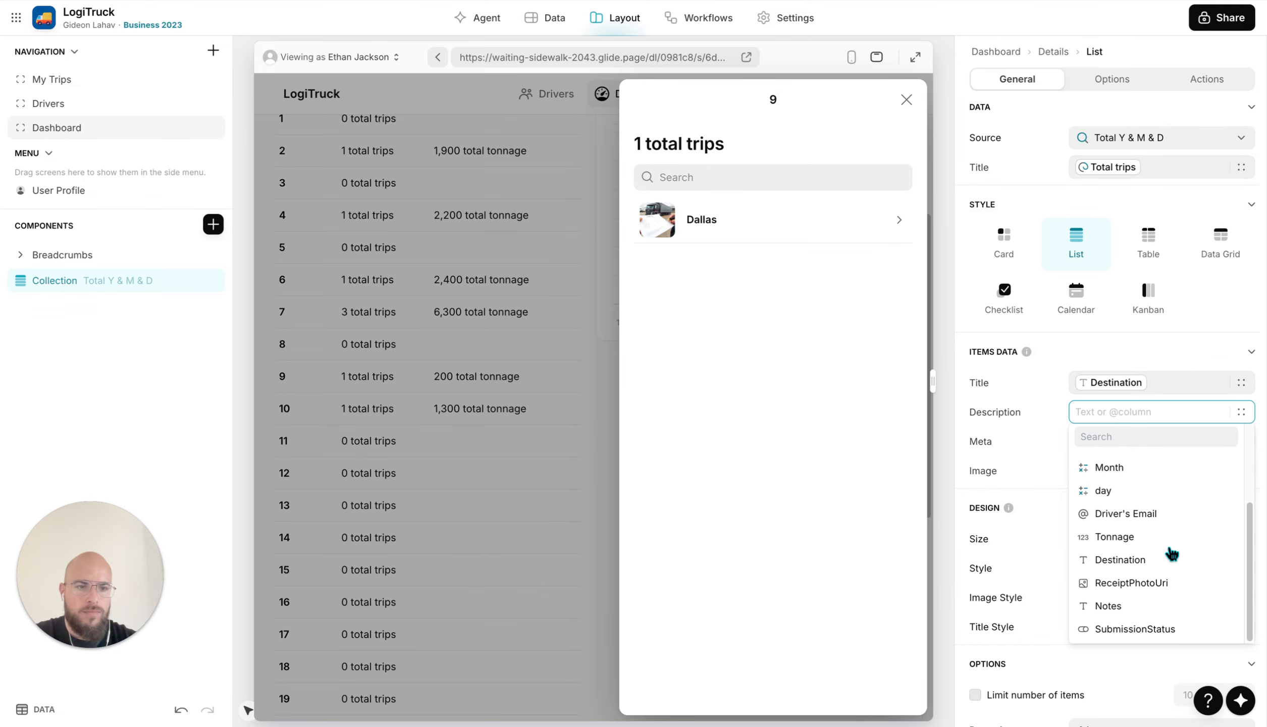
{"action": "left_click", "coordinate": [1142, 605]}
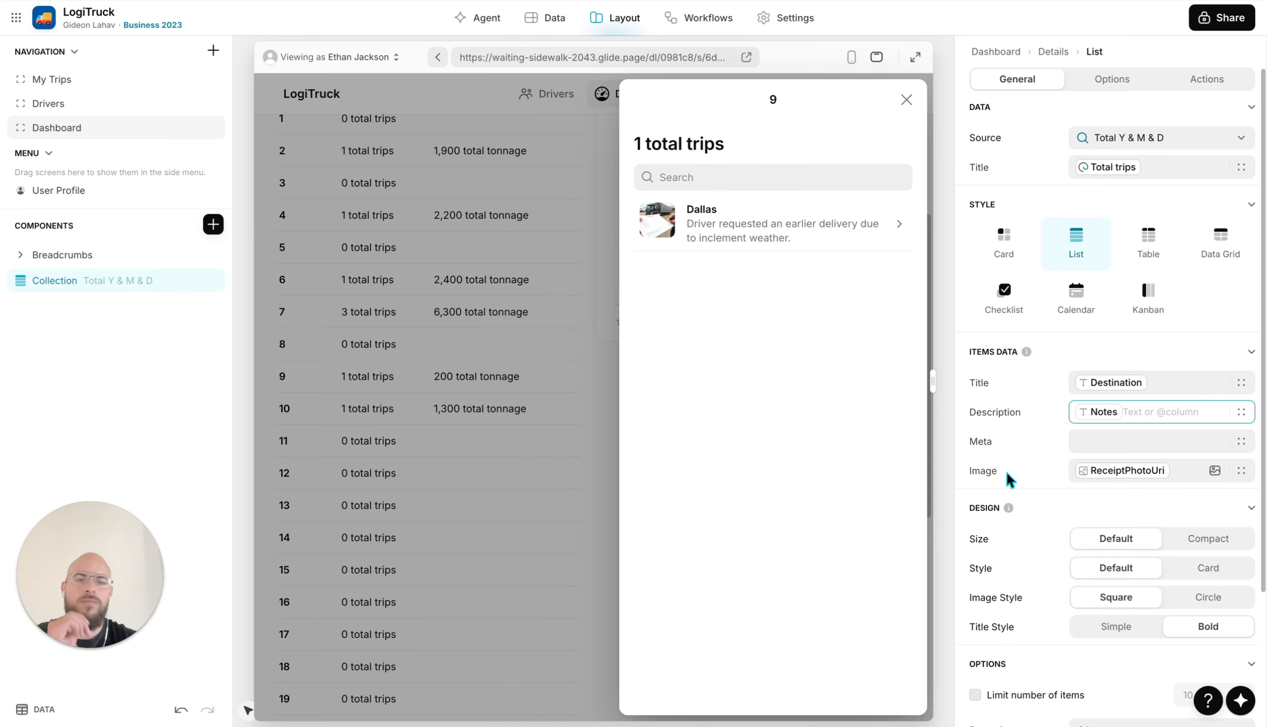
Preview the app full screen and check the slide-in trip lists for days 10 and 7
{"action": "left_click", "coordinate": [915, 57]}
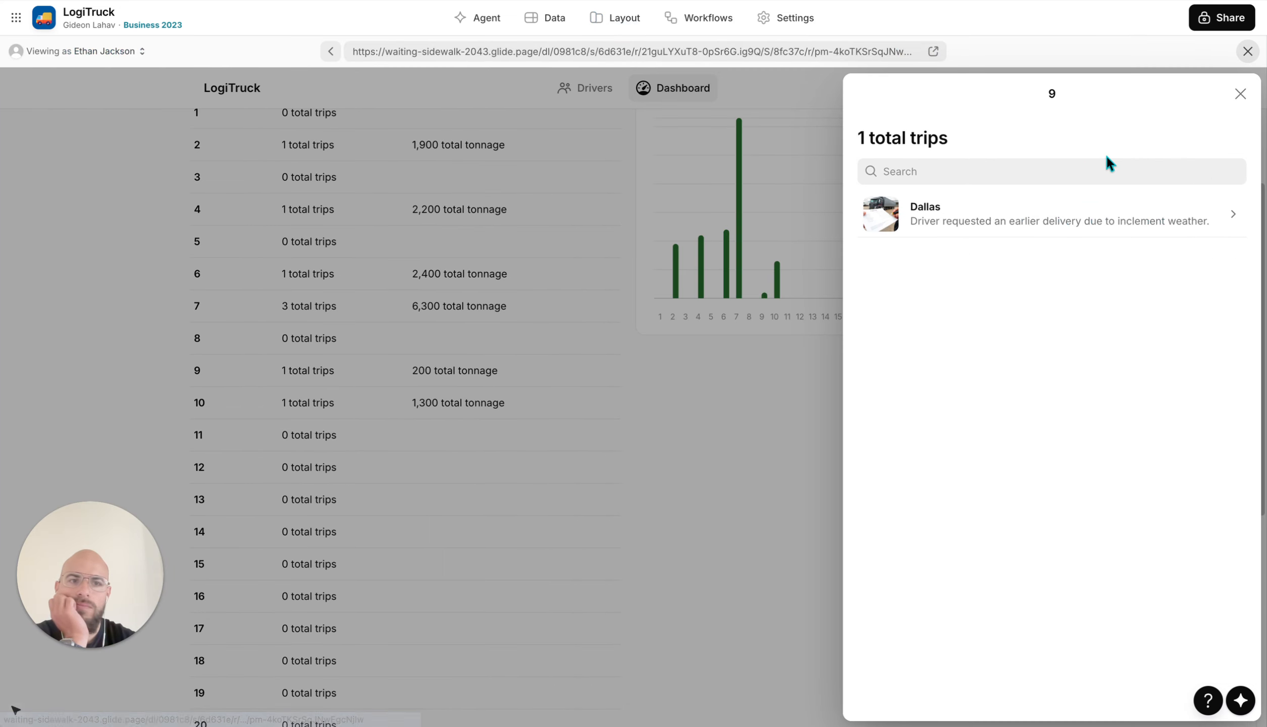
{"action": "left_click", "coordinate": [1240, 93]}
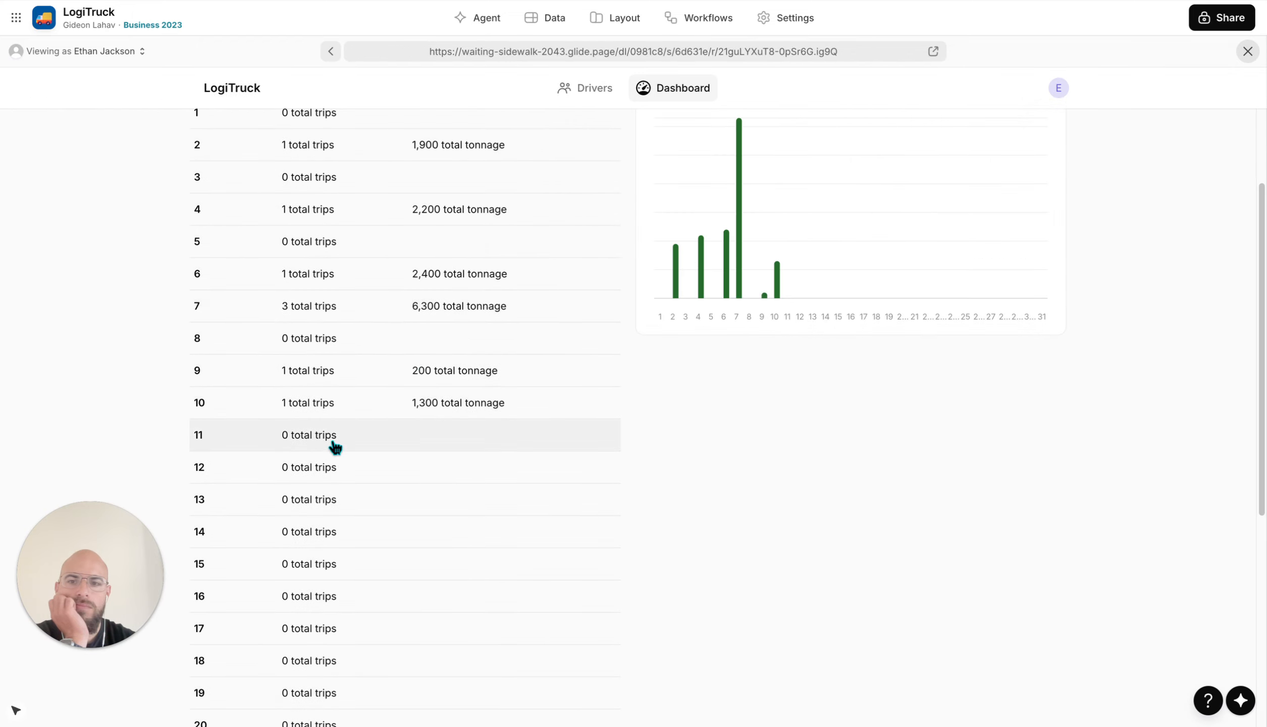
{"action": "left_click", "coordinate": [317, 410]}
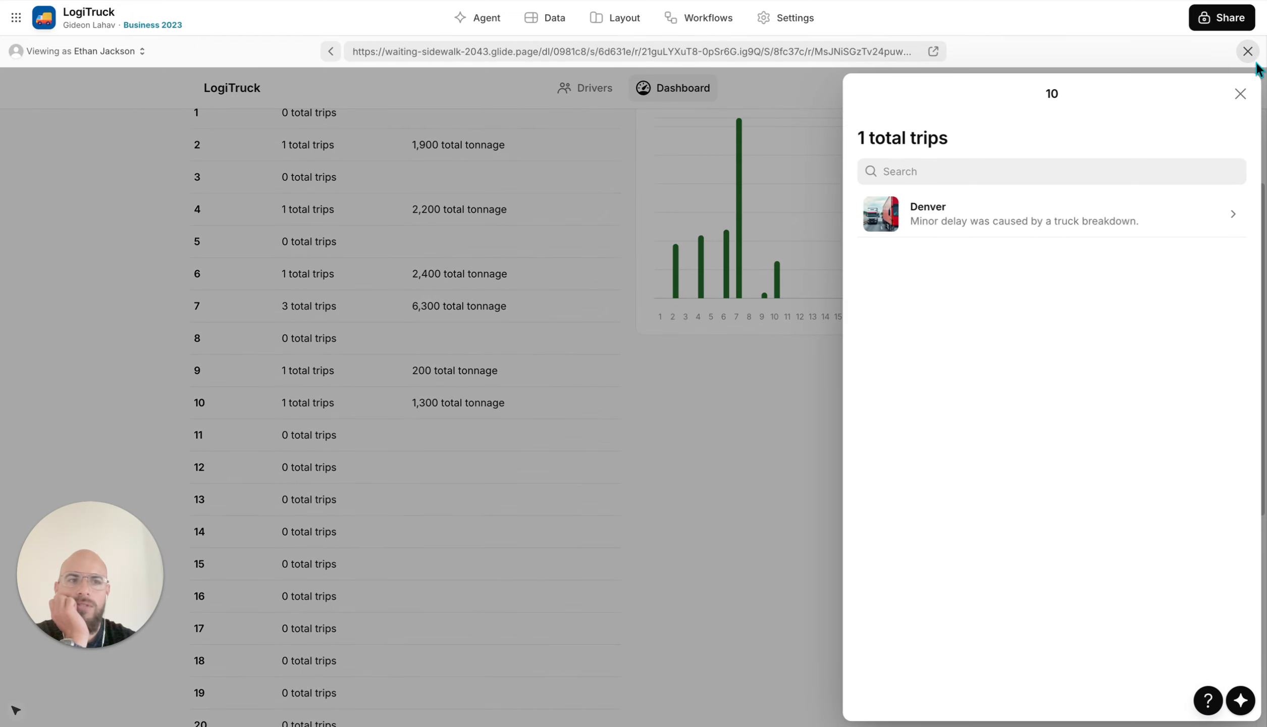
{"action": "left_click", "coordinate": [1243, 92]}
{"action": "left_click", "coordinate": [330, 300]}
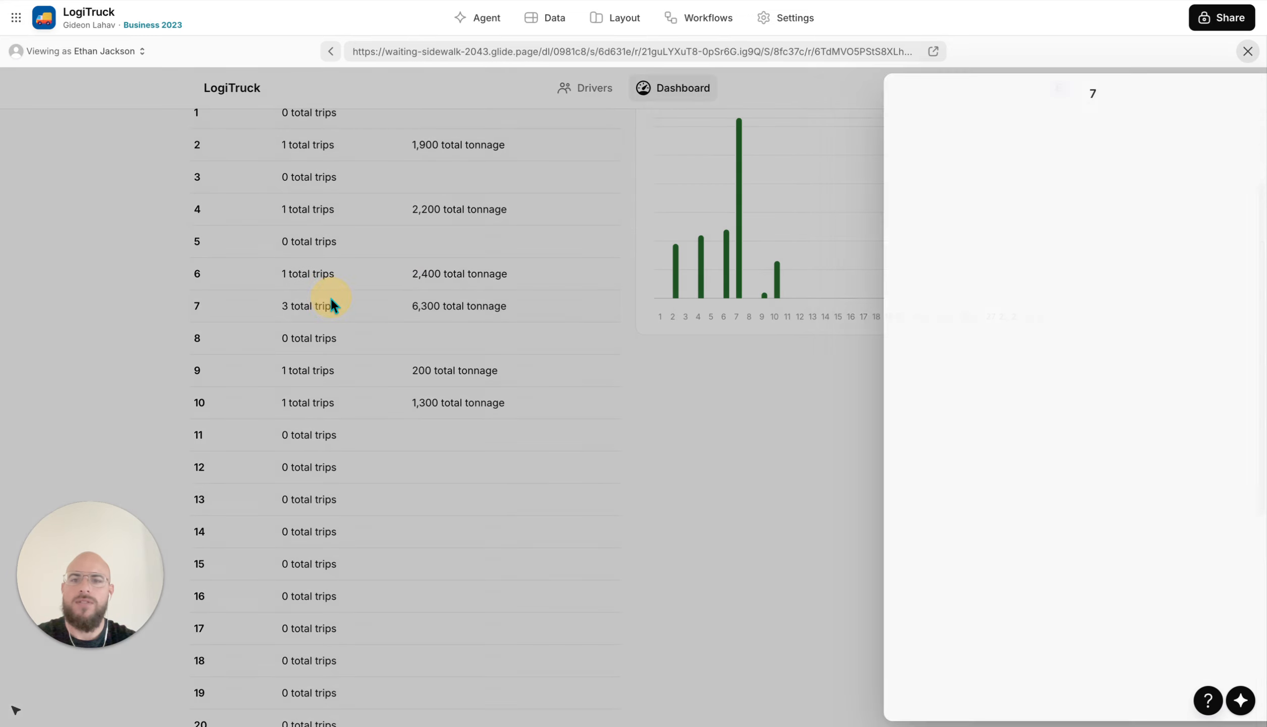
{"action": "left_click", "coordinate": [1239, 89]}
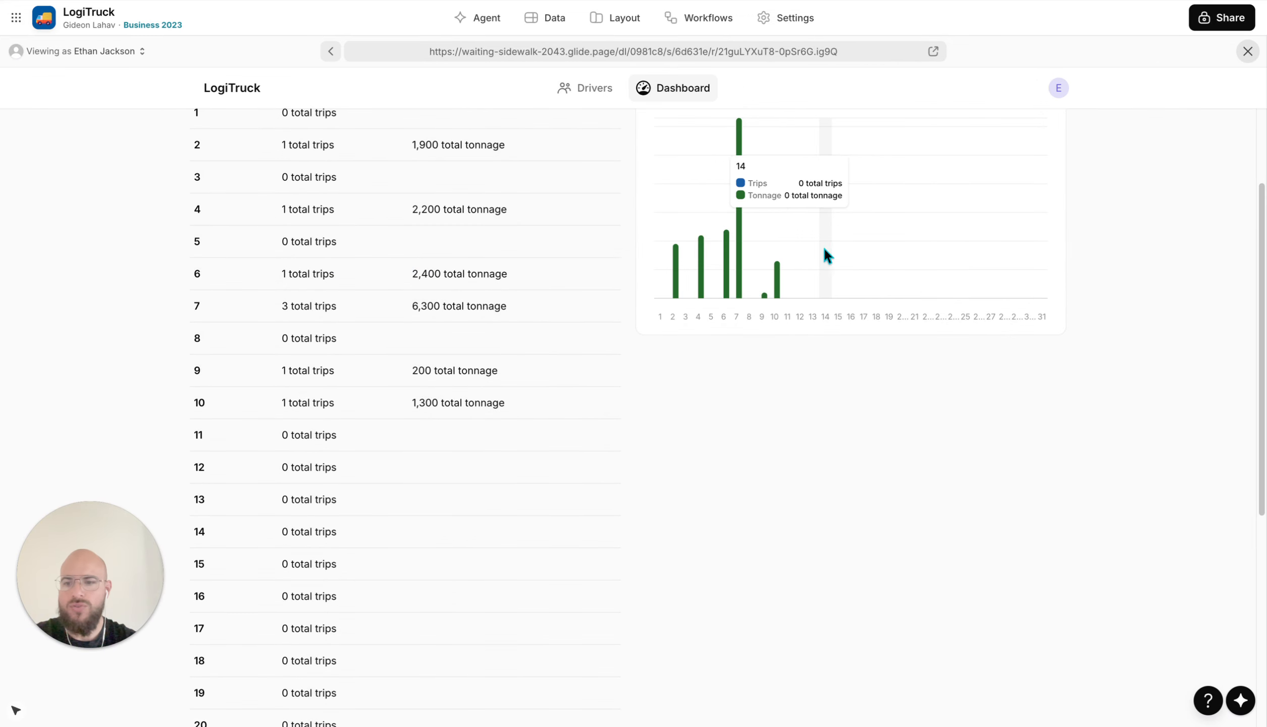
Return from the daily dashboard to the yearly Dashboard, review its charts and monthly table, and view the Drivers section
{"action": "scroll", "coordinate": [585, 379], "scroll_direction": "up", "scroll_amount": 3}
{"action": "scroll", "coordinate": [586, 378], "scroll_direction": "up", "scroll_amount": 2}
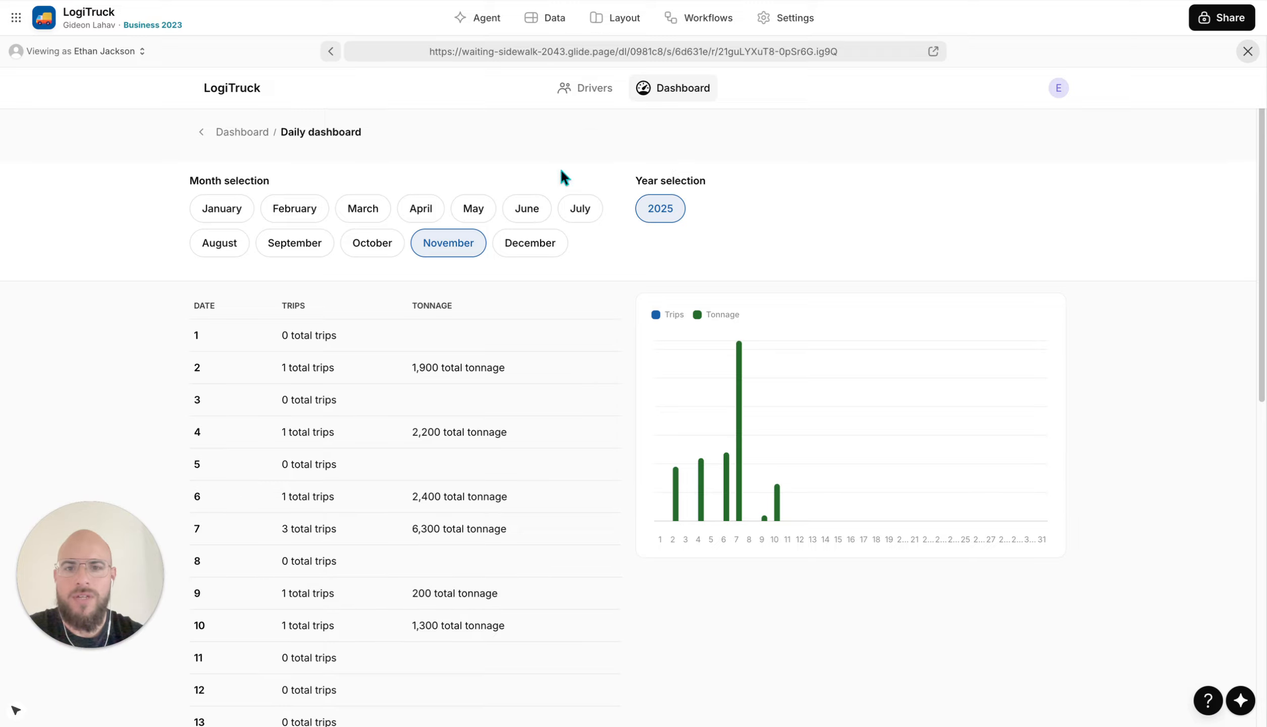
{"action": "left_click", "coordinate": [238, 130]}
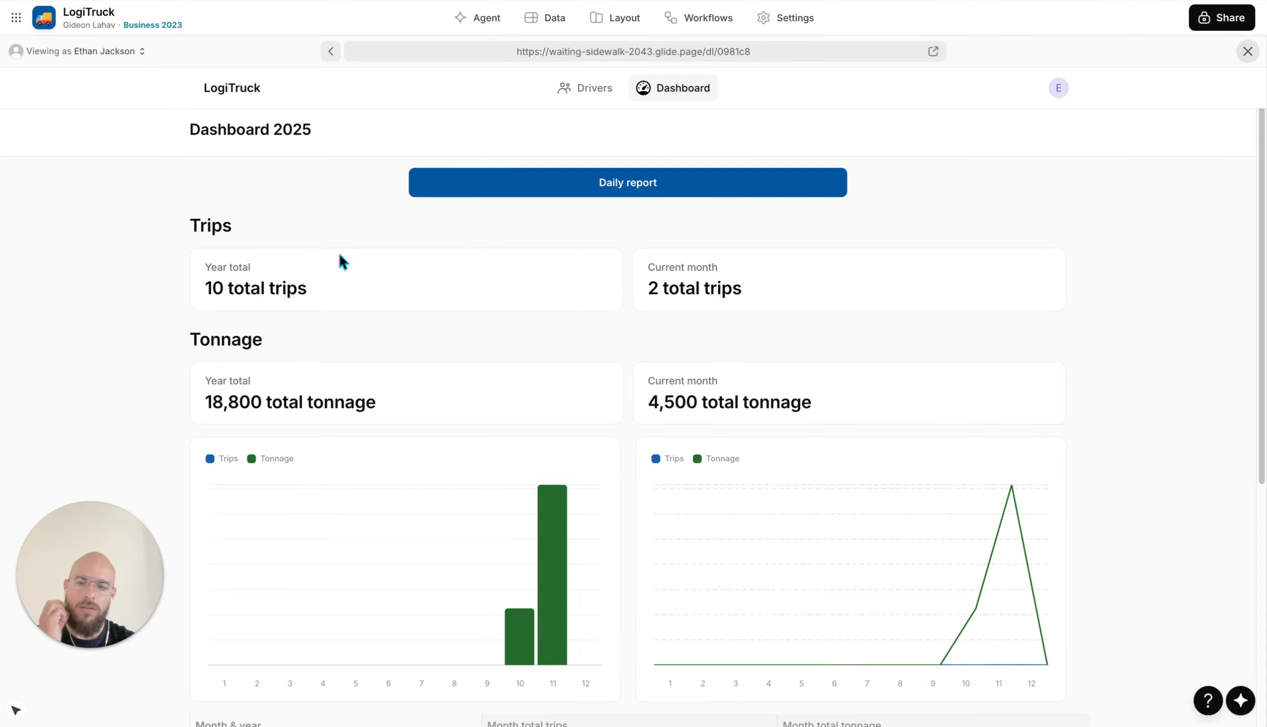
{"action": "scroll", "coordinate": [529, 279], "scroll_direction": "down", "scroll_amount": 5}
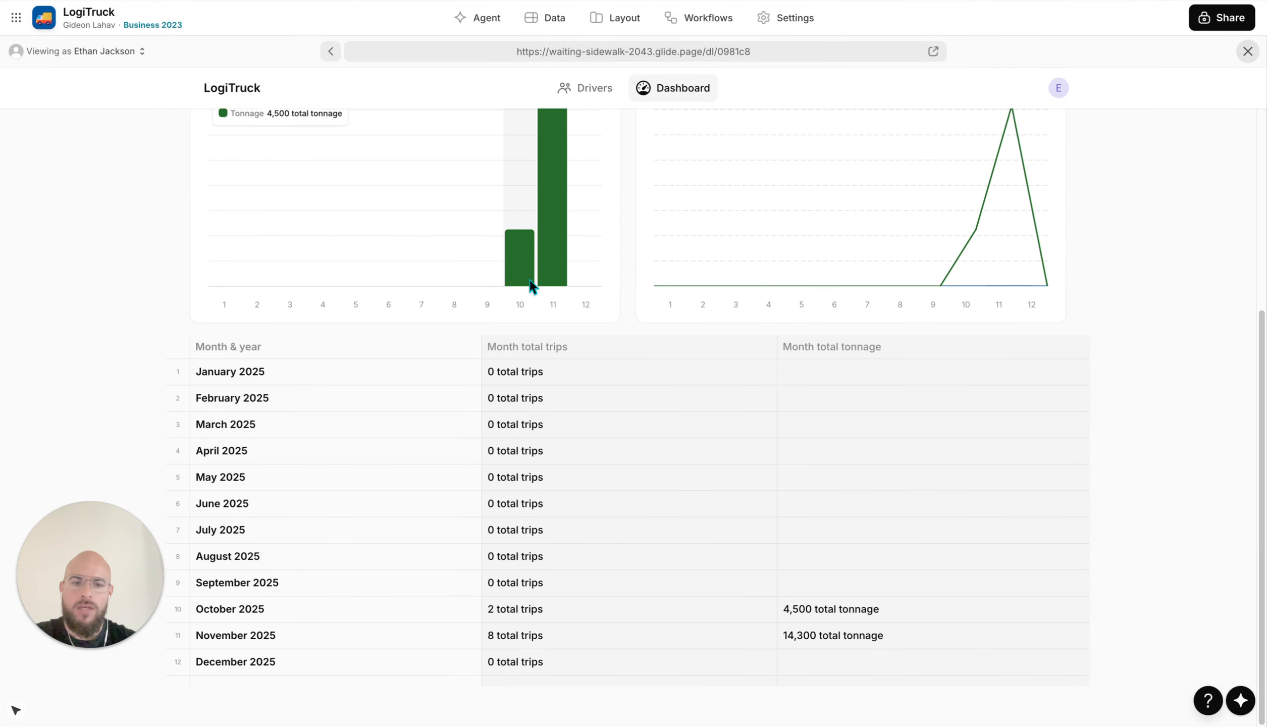
{"action": "scroll", "coordinate": [529, 278], "scroll_direction": "up", "scroll_amount": 5}
{"action": "left_click", "coordinate": [595, 86]}
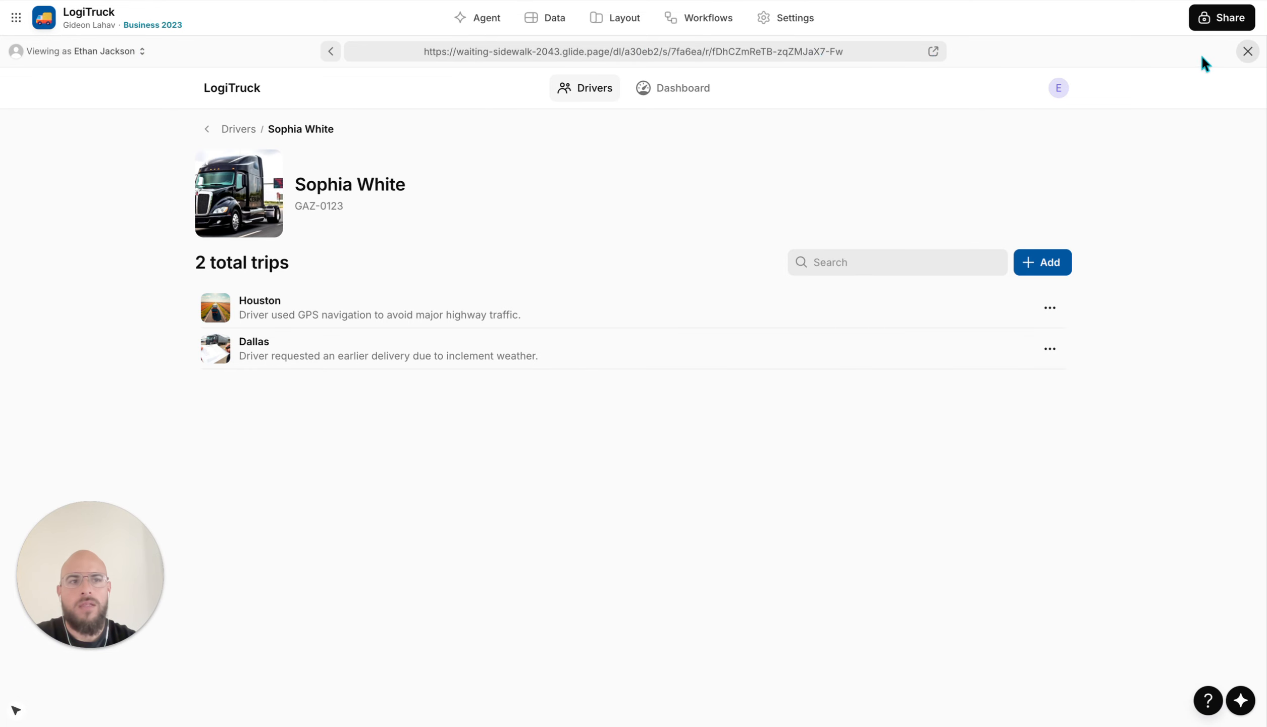
Exit the full-screen preview, switch to the phone preview, and go back from the driver's details to the Company Drivers list
{"action": "left_click", "coordinate": [1247, 51]}
{"action": "left_click", "coordinate": [856, 60]}
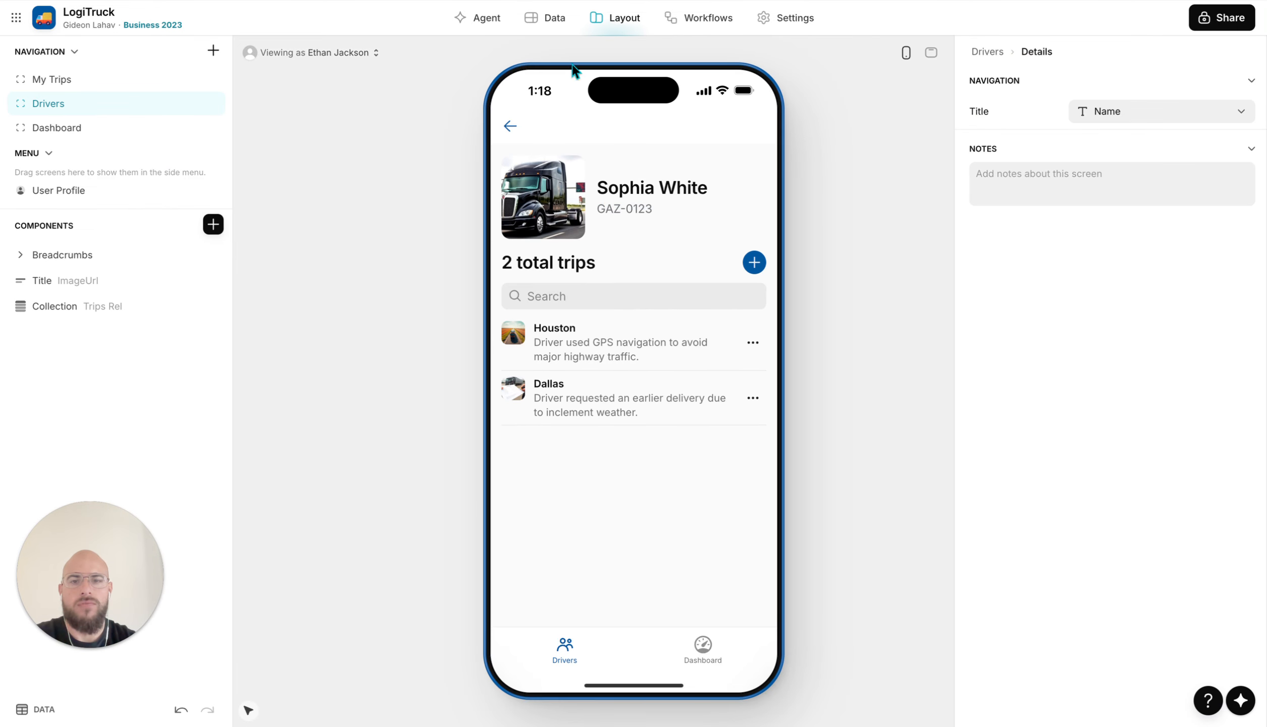
{"action": "left_click", "coordinate": [511, 128]}
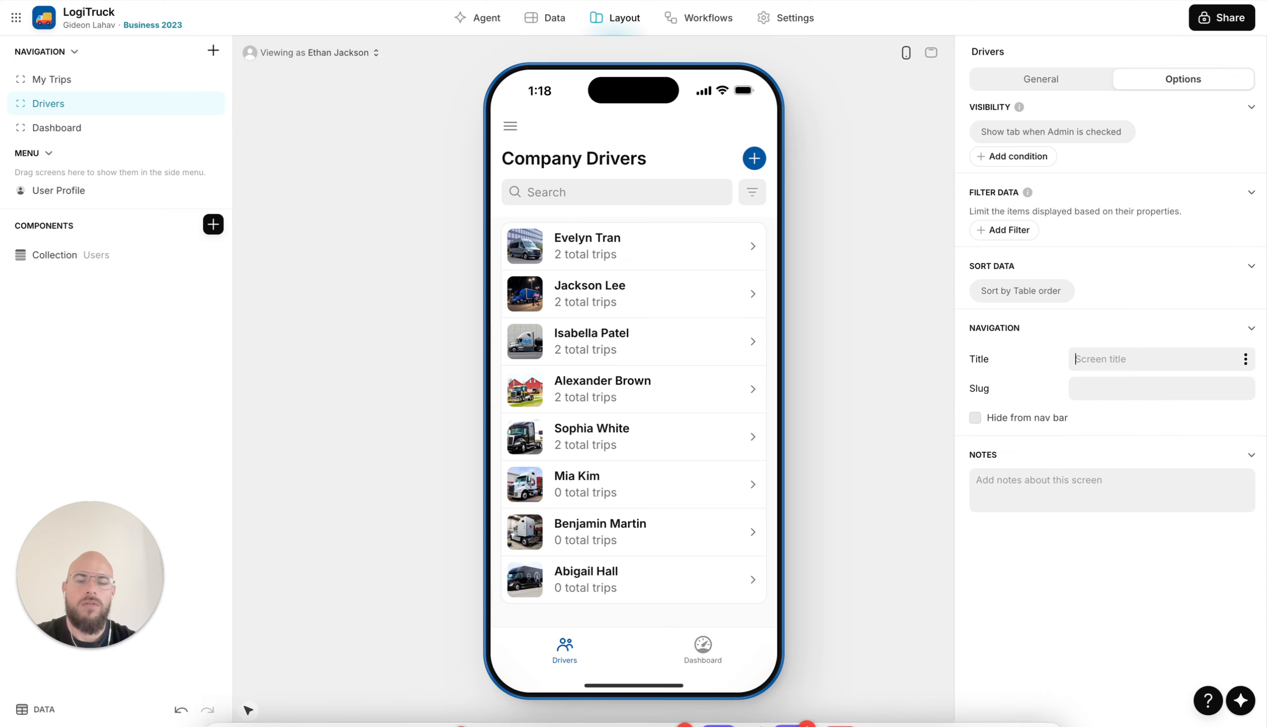